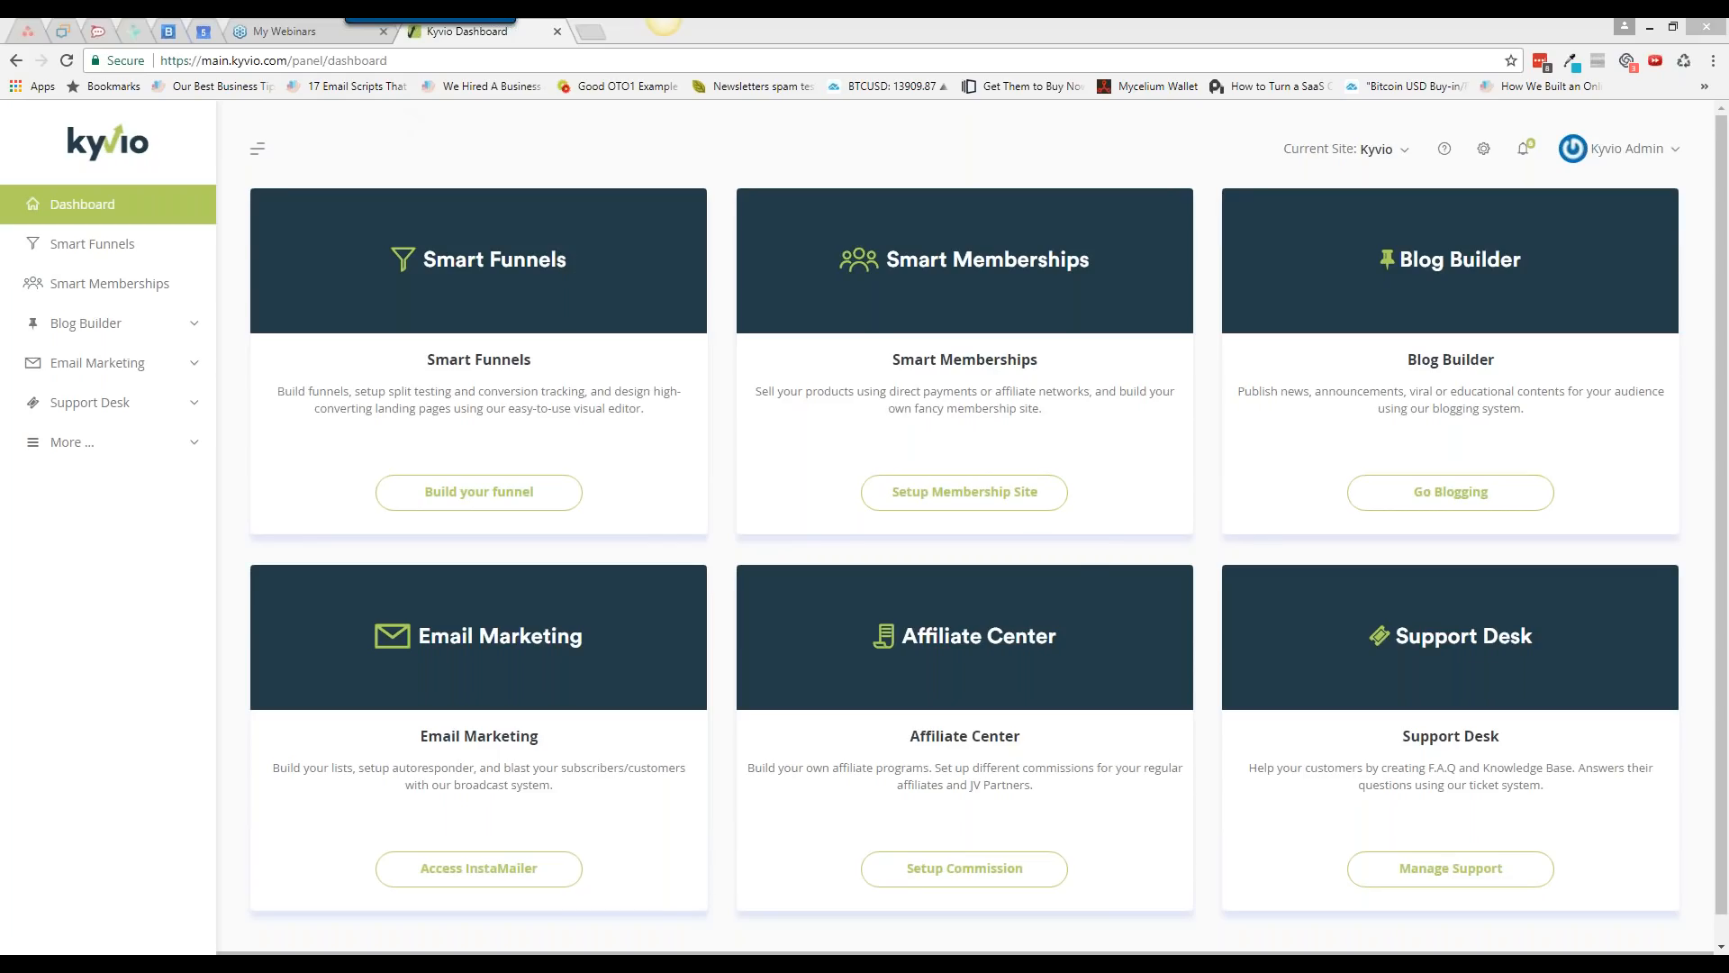
Step: Open the STARTING NOW - Kyvio Walkthrough Series webinar from My Webinars, then return to Kyvio
{"action": "left_click", "coordinate": [329, 36]}
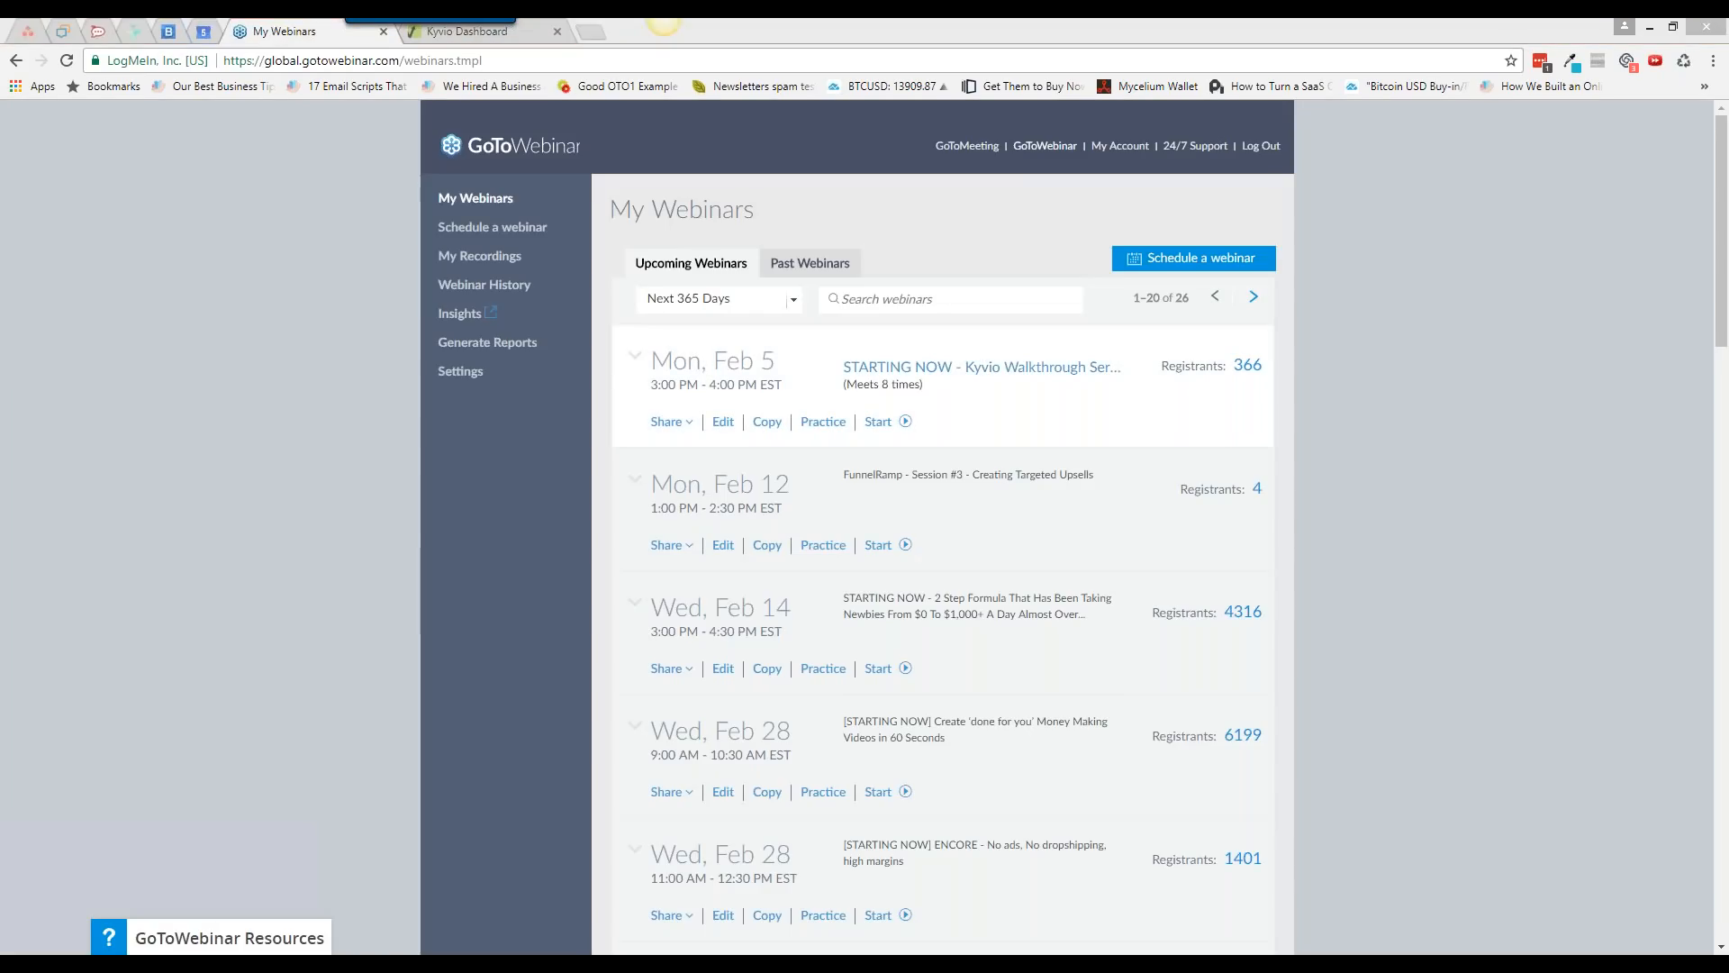
{"action": "left_click", "coordinate": [904, 429]}
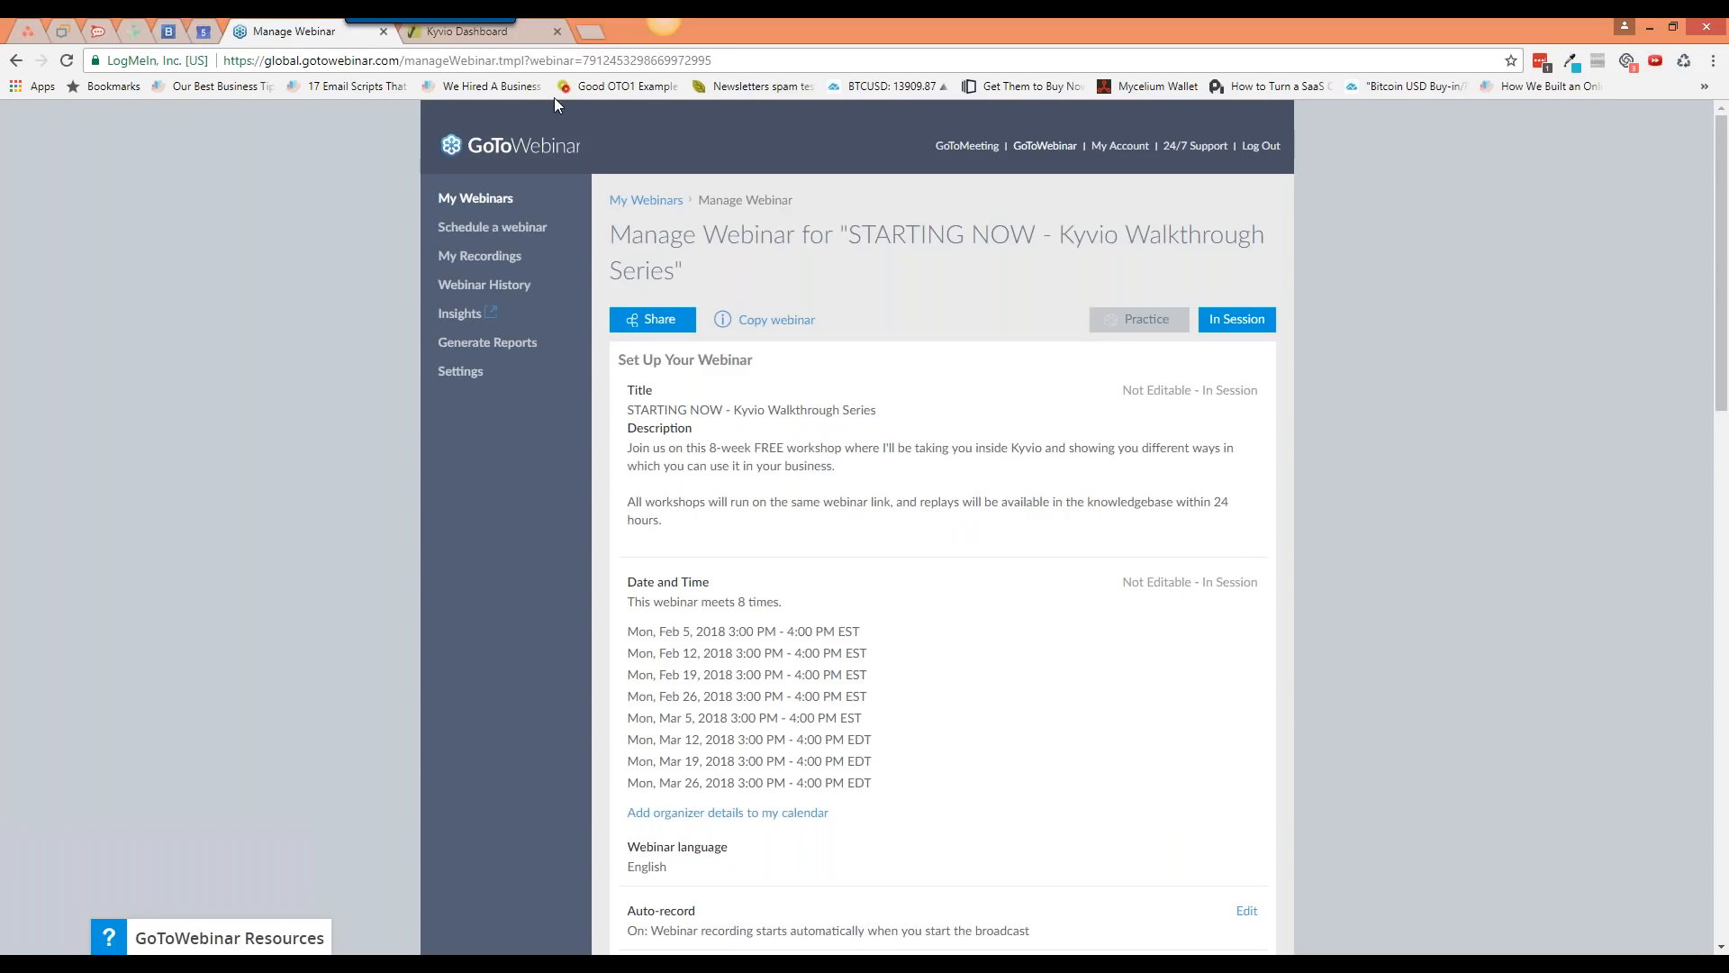
{"action": "left_click", "coordinate": [526, 40]}
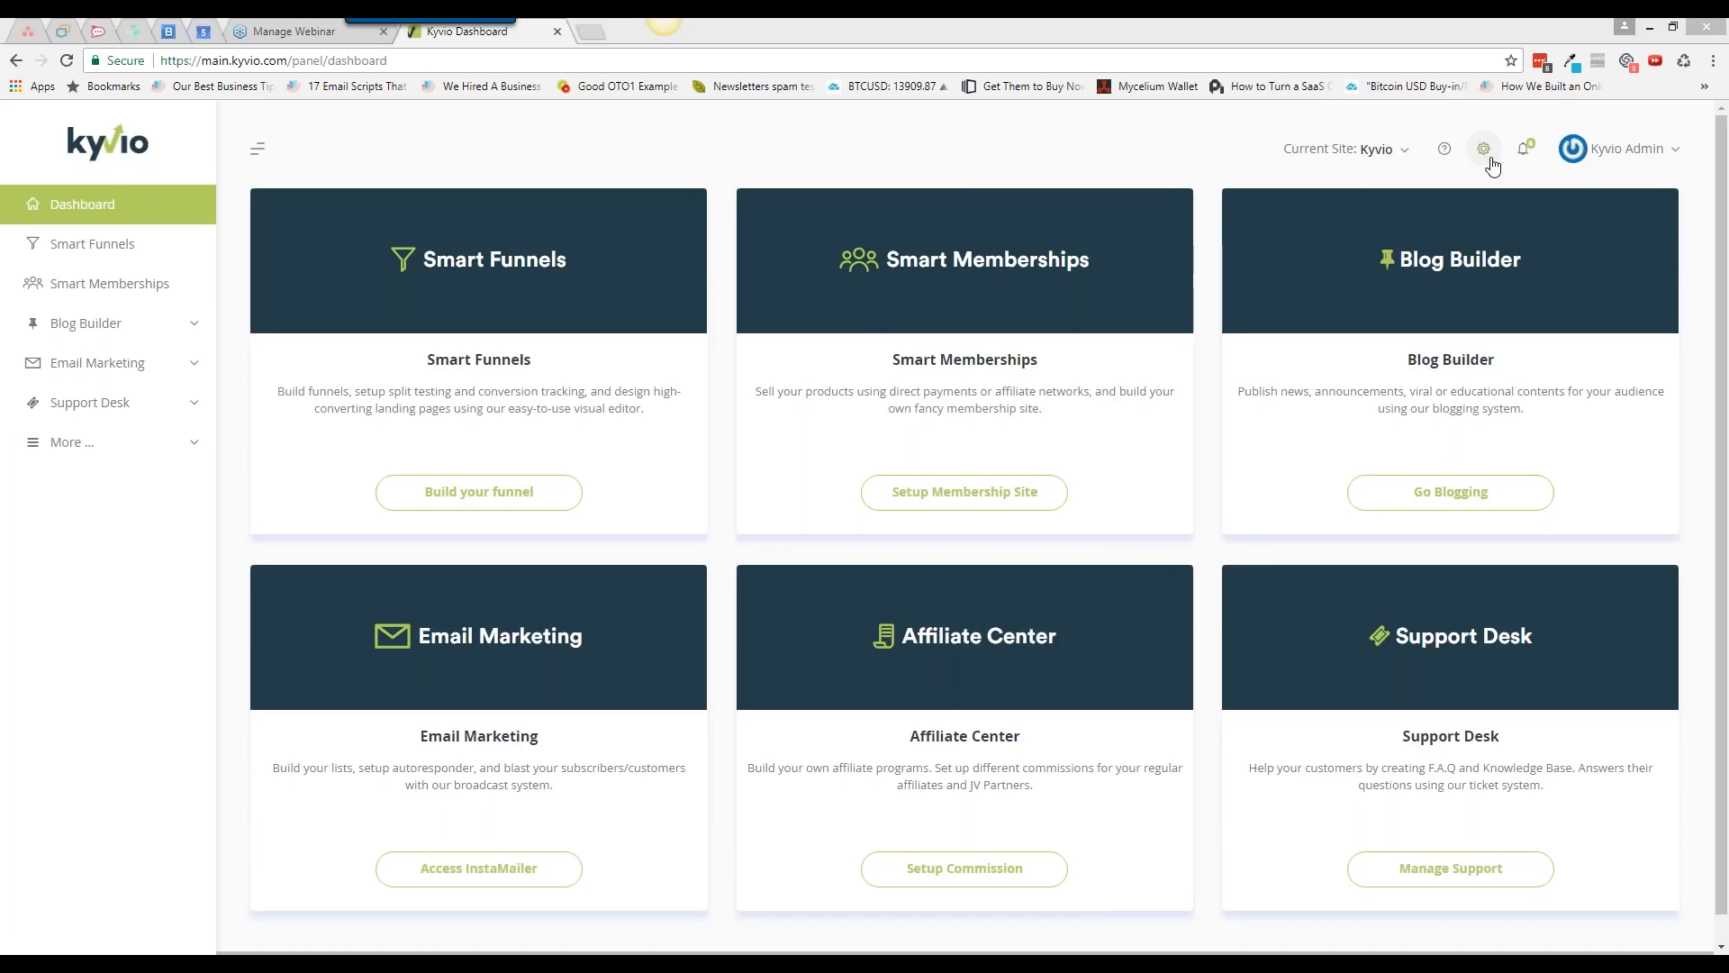
Step: Sign out of the Kyvio admin account and log in with a saved account to the Kvsocial site
{"action": "left_click", "coordinate": [1647, 163]}
{"action": "left_click", "coordinate": [1611, 500]}
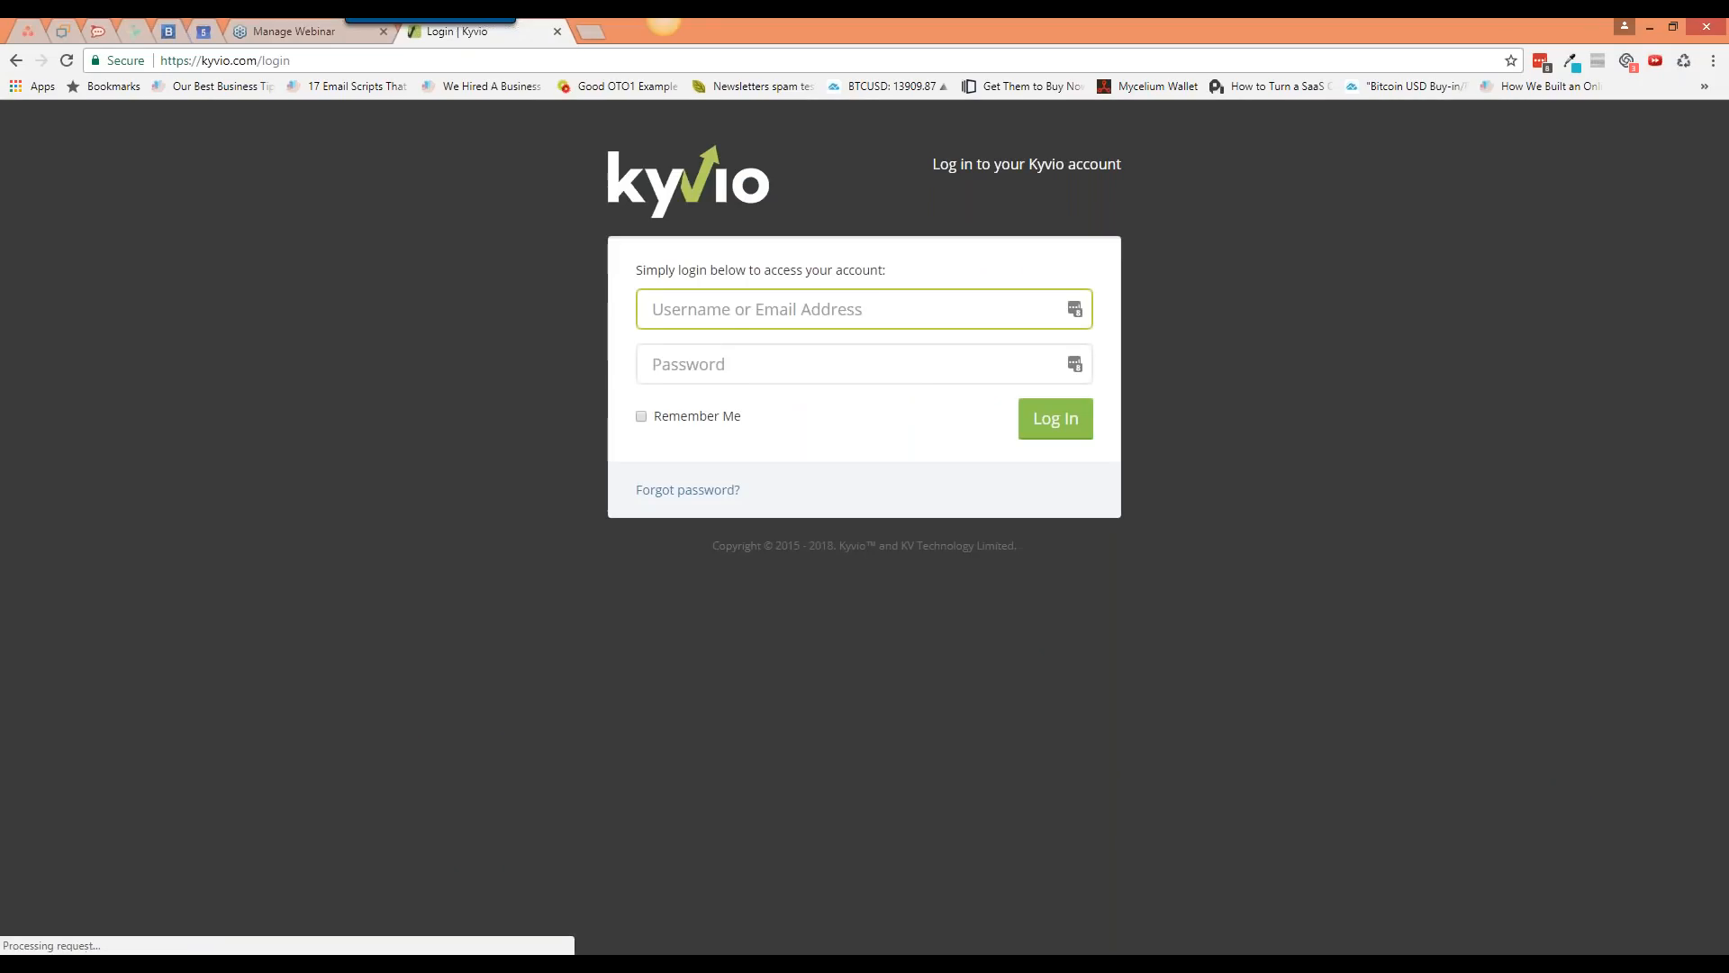
{"action": "left_click", "coordinate": [1074, 309]}
{"action": "scroll", "coordinate": [923, 505], "scroll_direction": "down", "scroll_amount": 3}
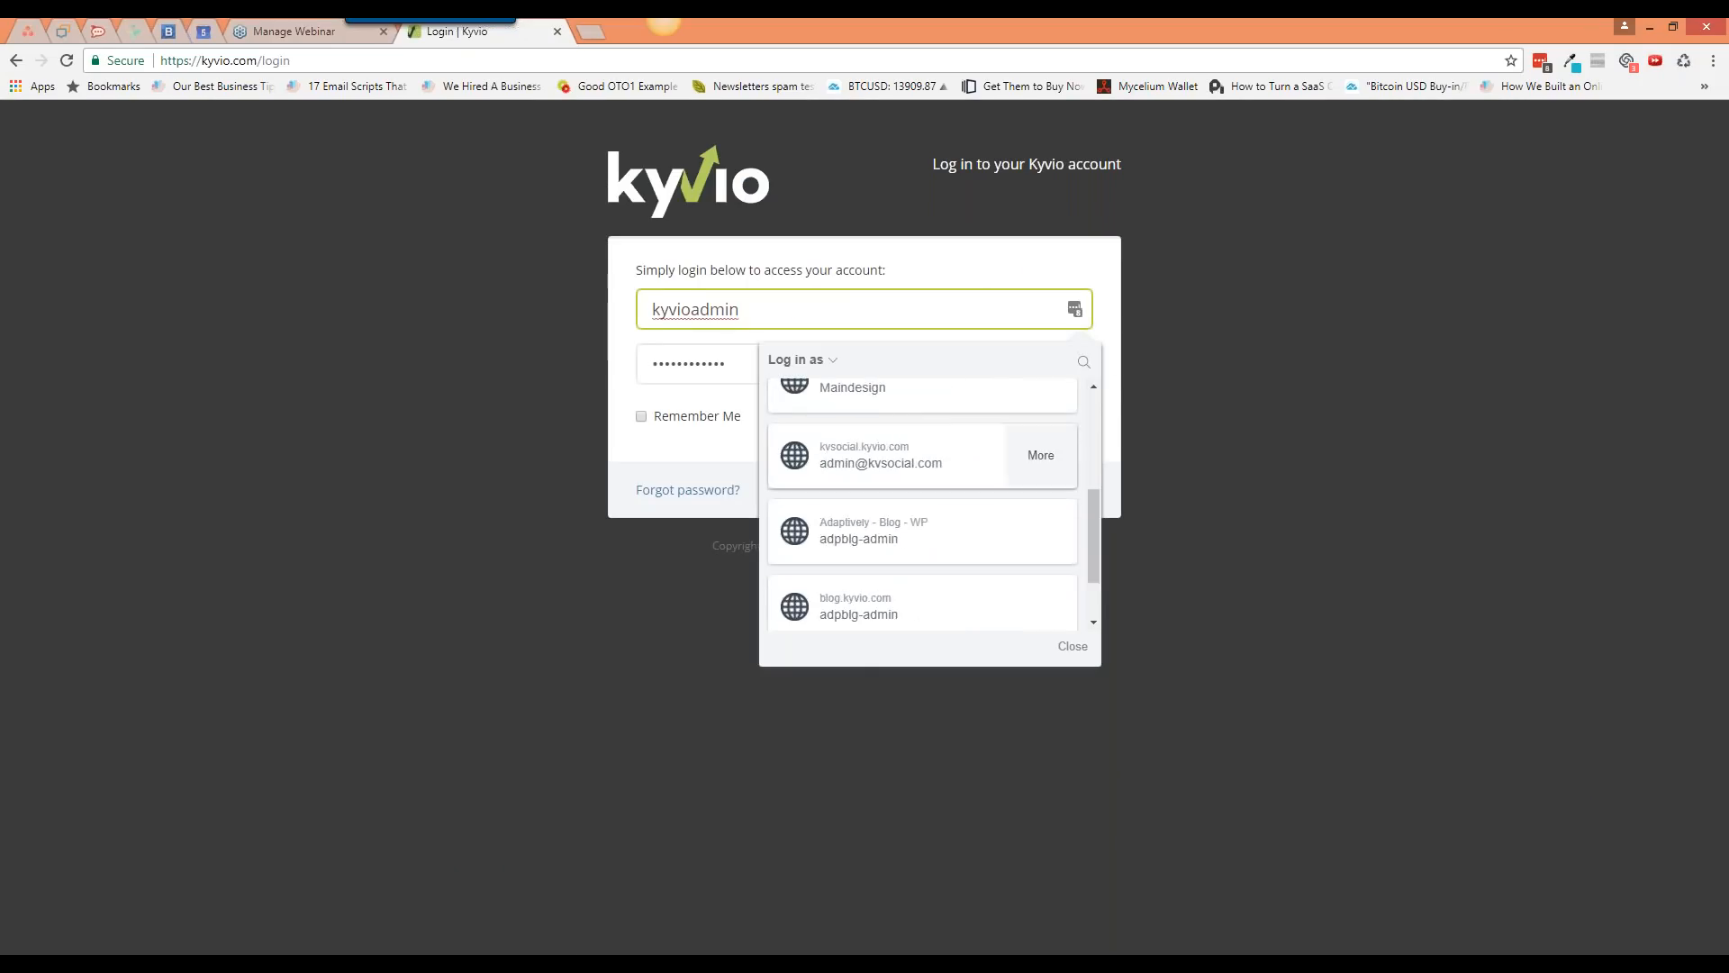
{"action": "left_click", "coordinate": [901, 444]}
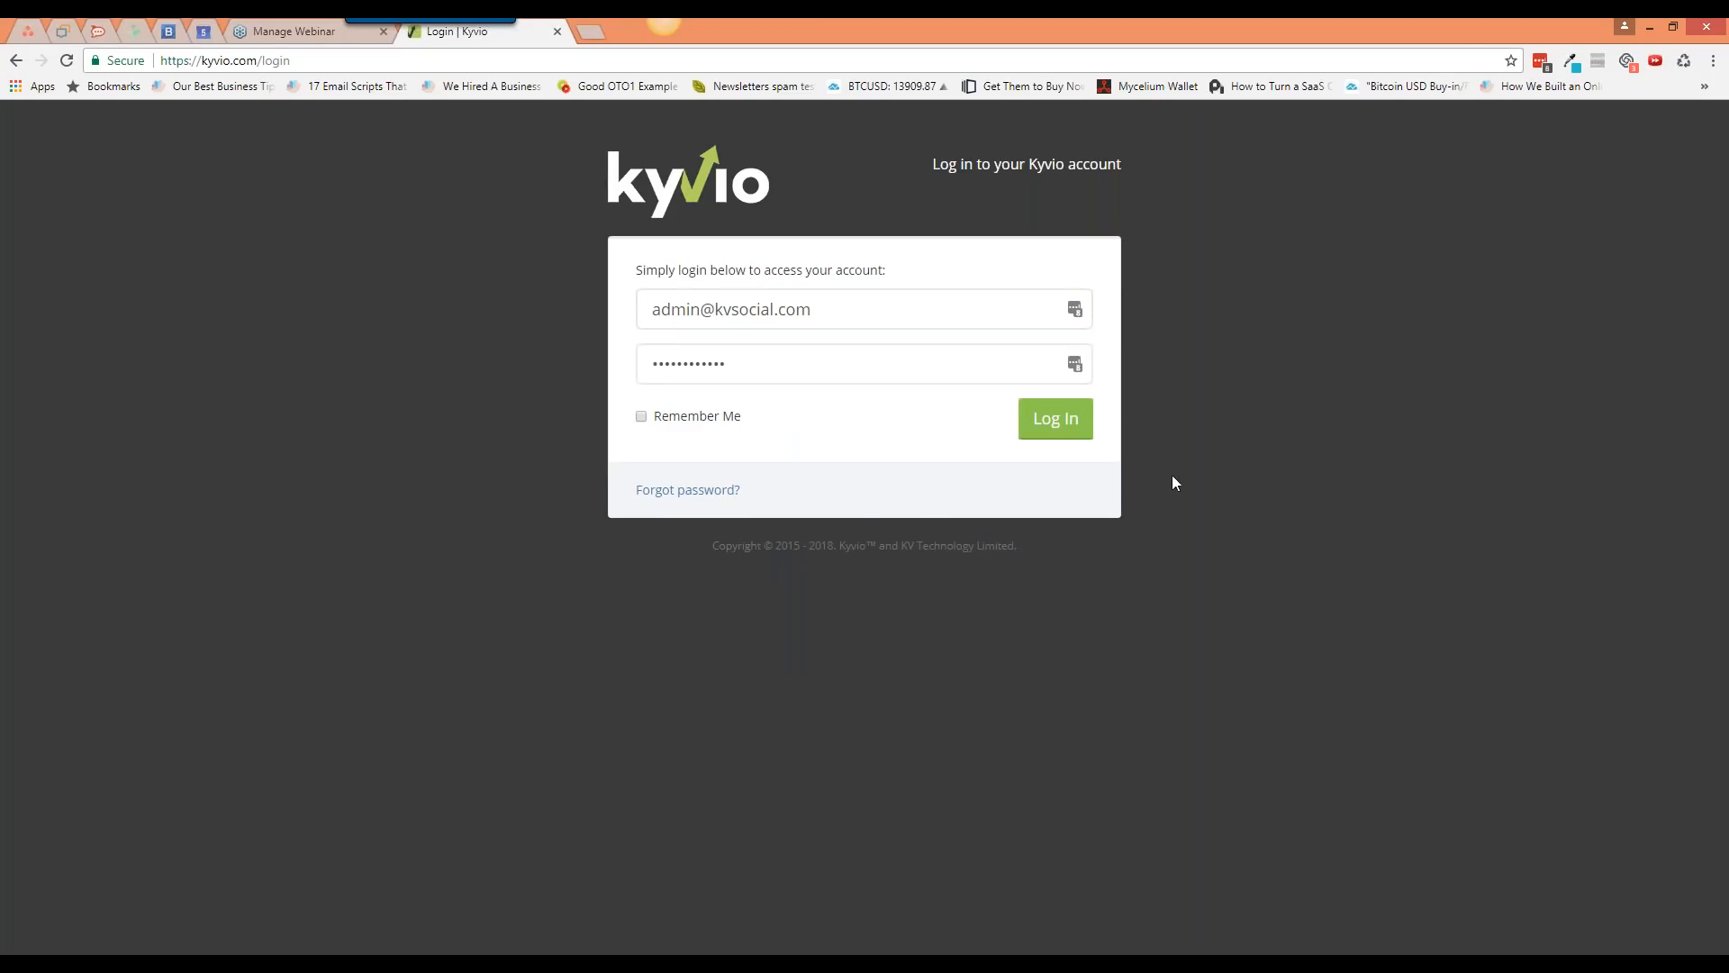
{"action": "left_click", "coordinate": [1058, 422]}
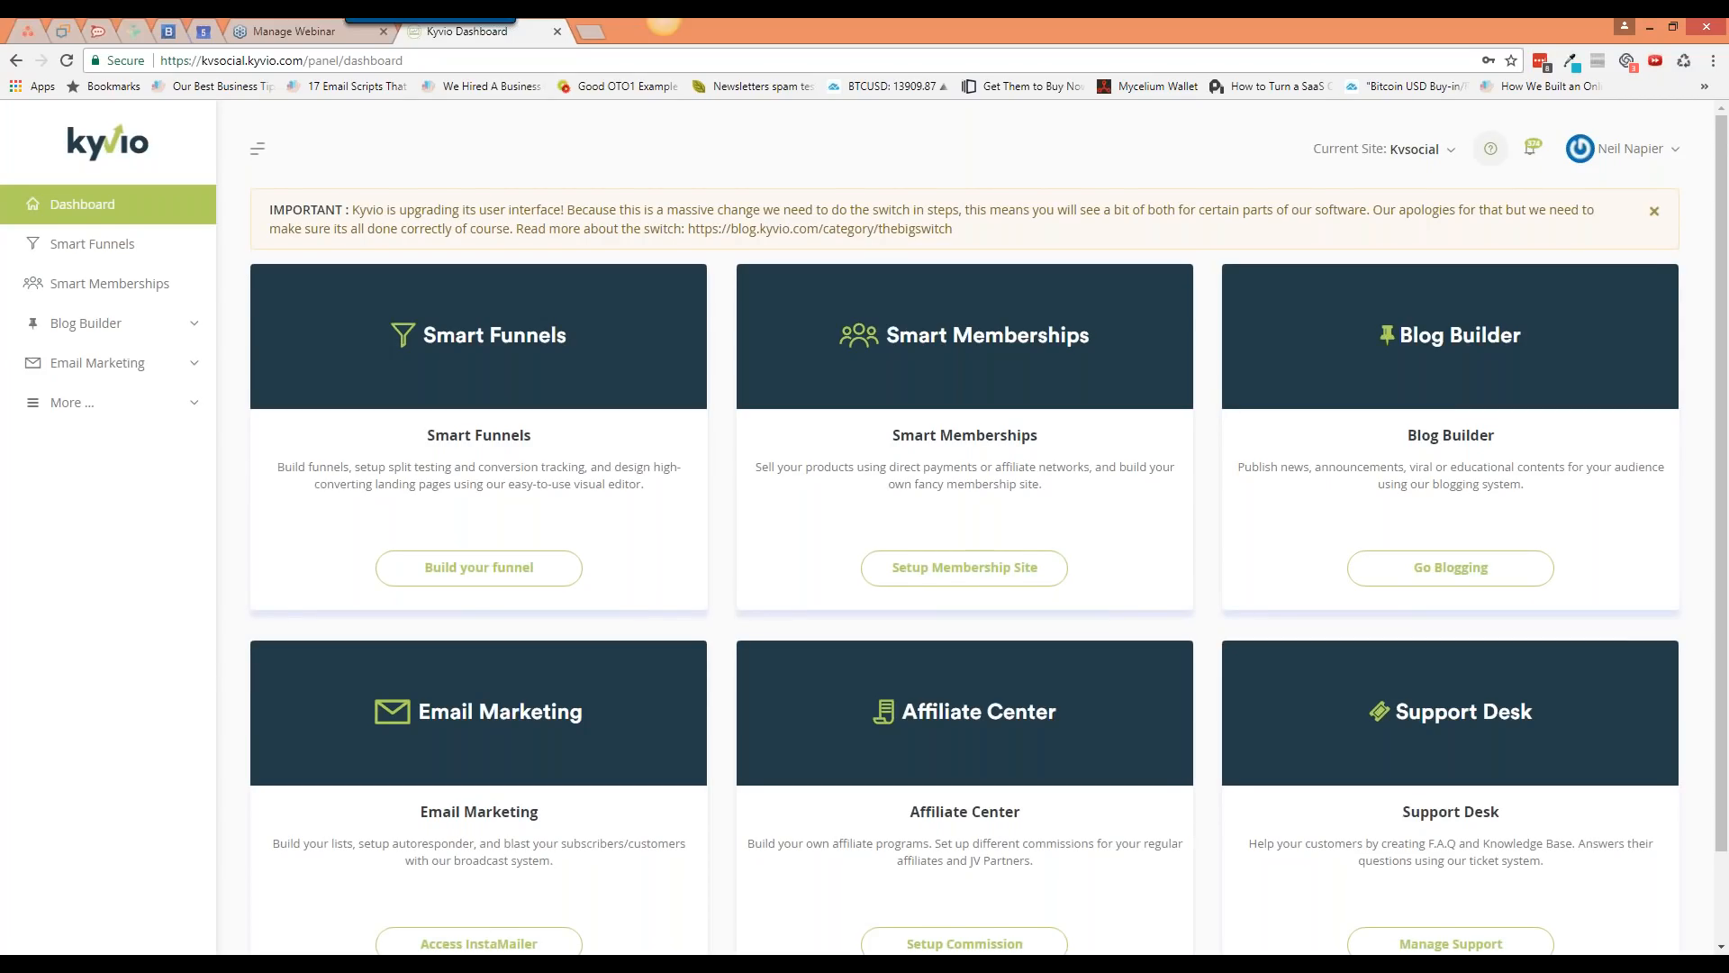
{"action": "key", "text": "ctrl+shift+n"}
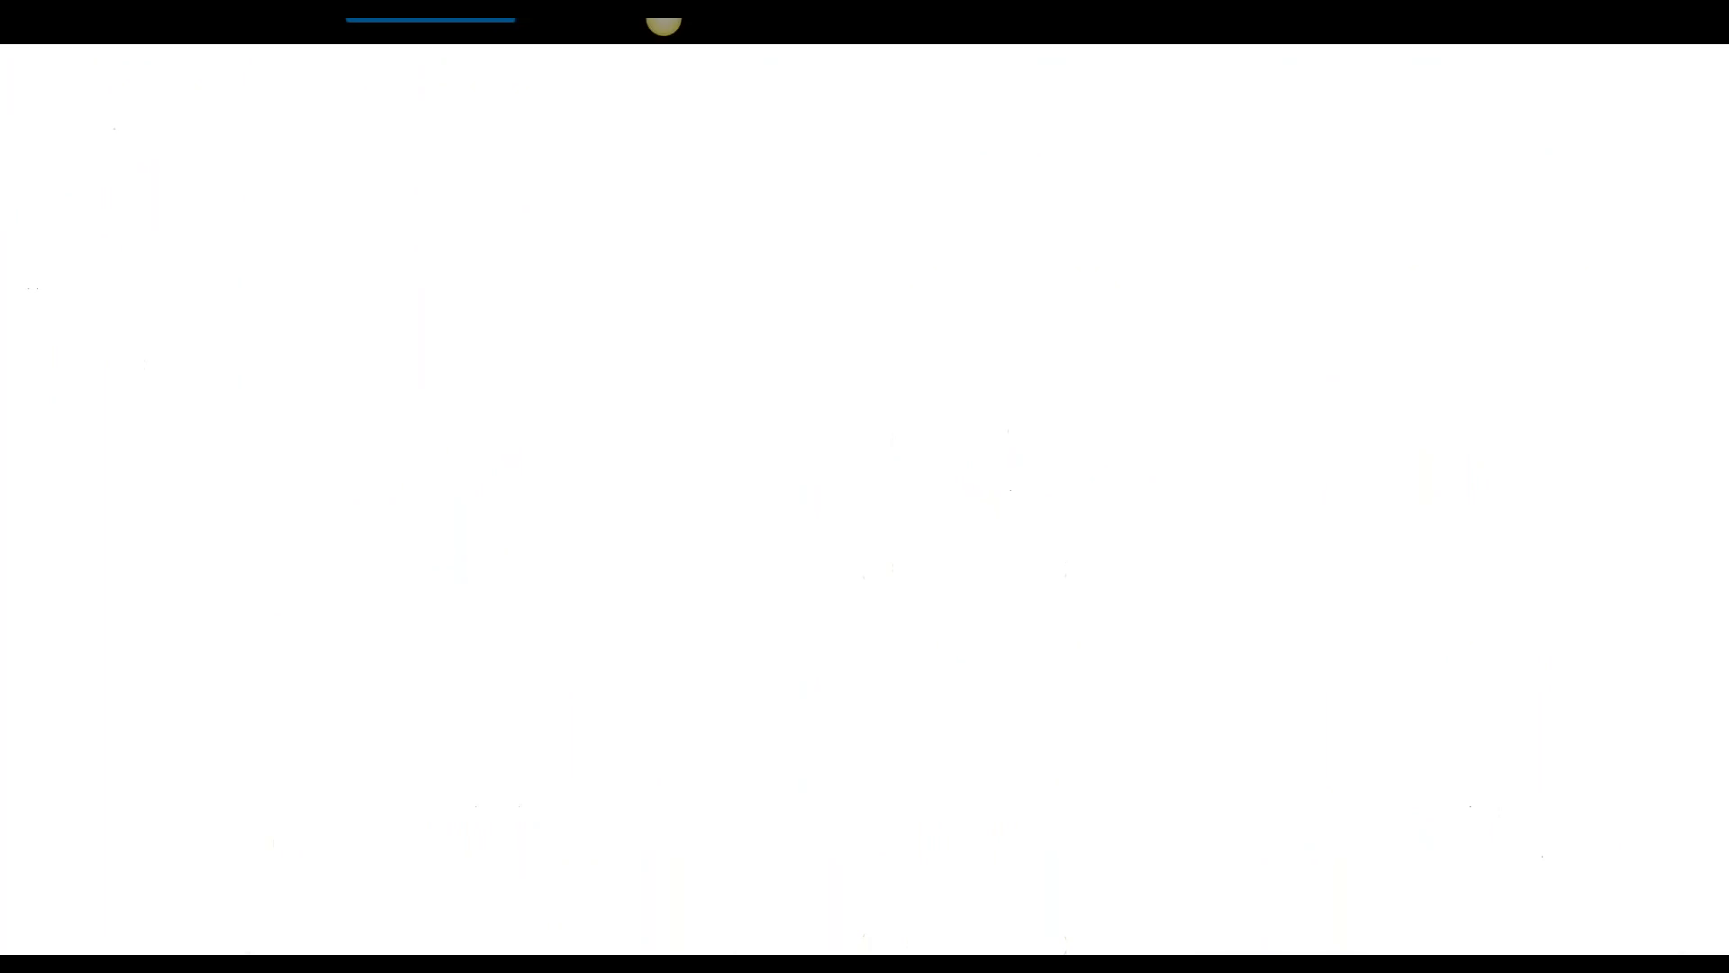
{"action": "key", "text": "Return"}
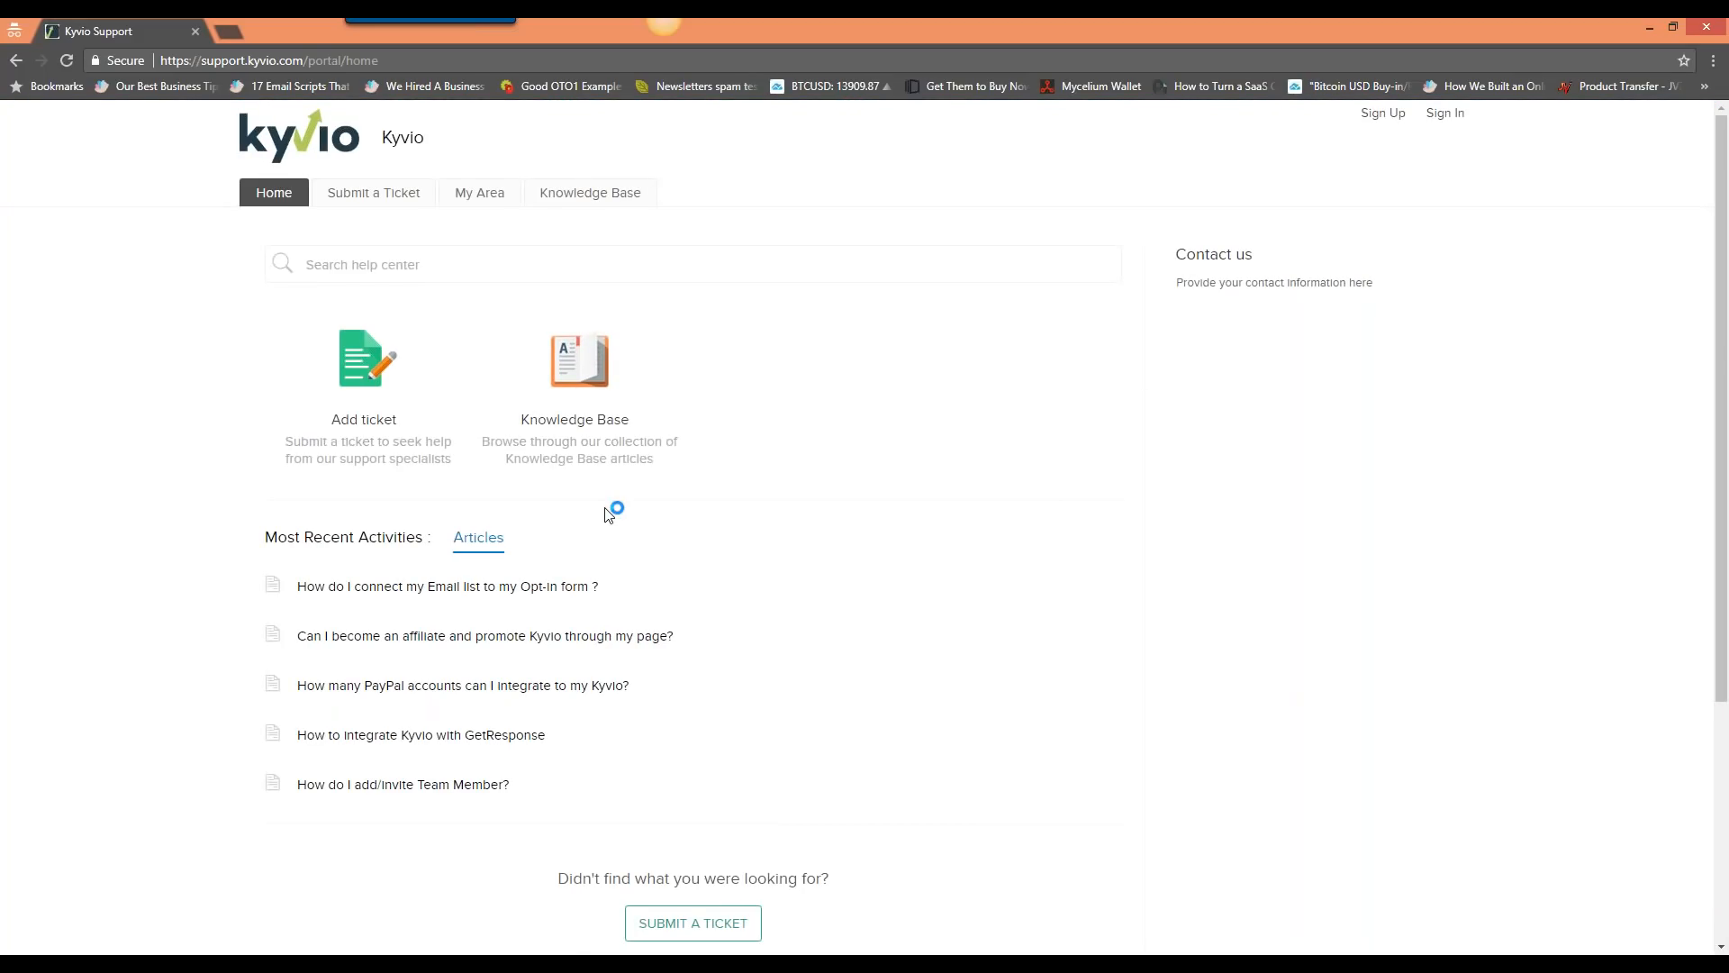
{"action": "left_click", "coordinate": [576, 383]}
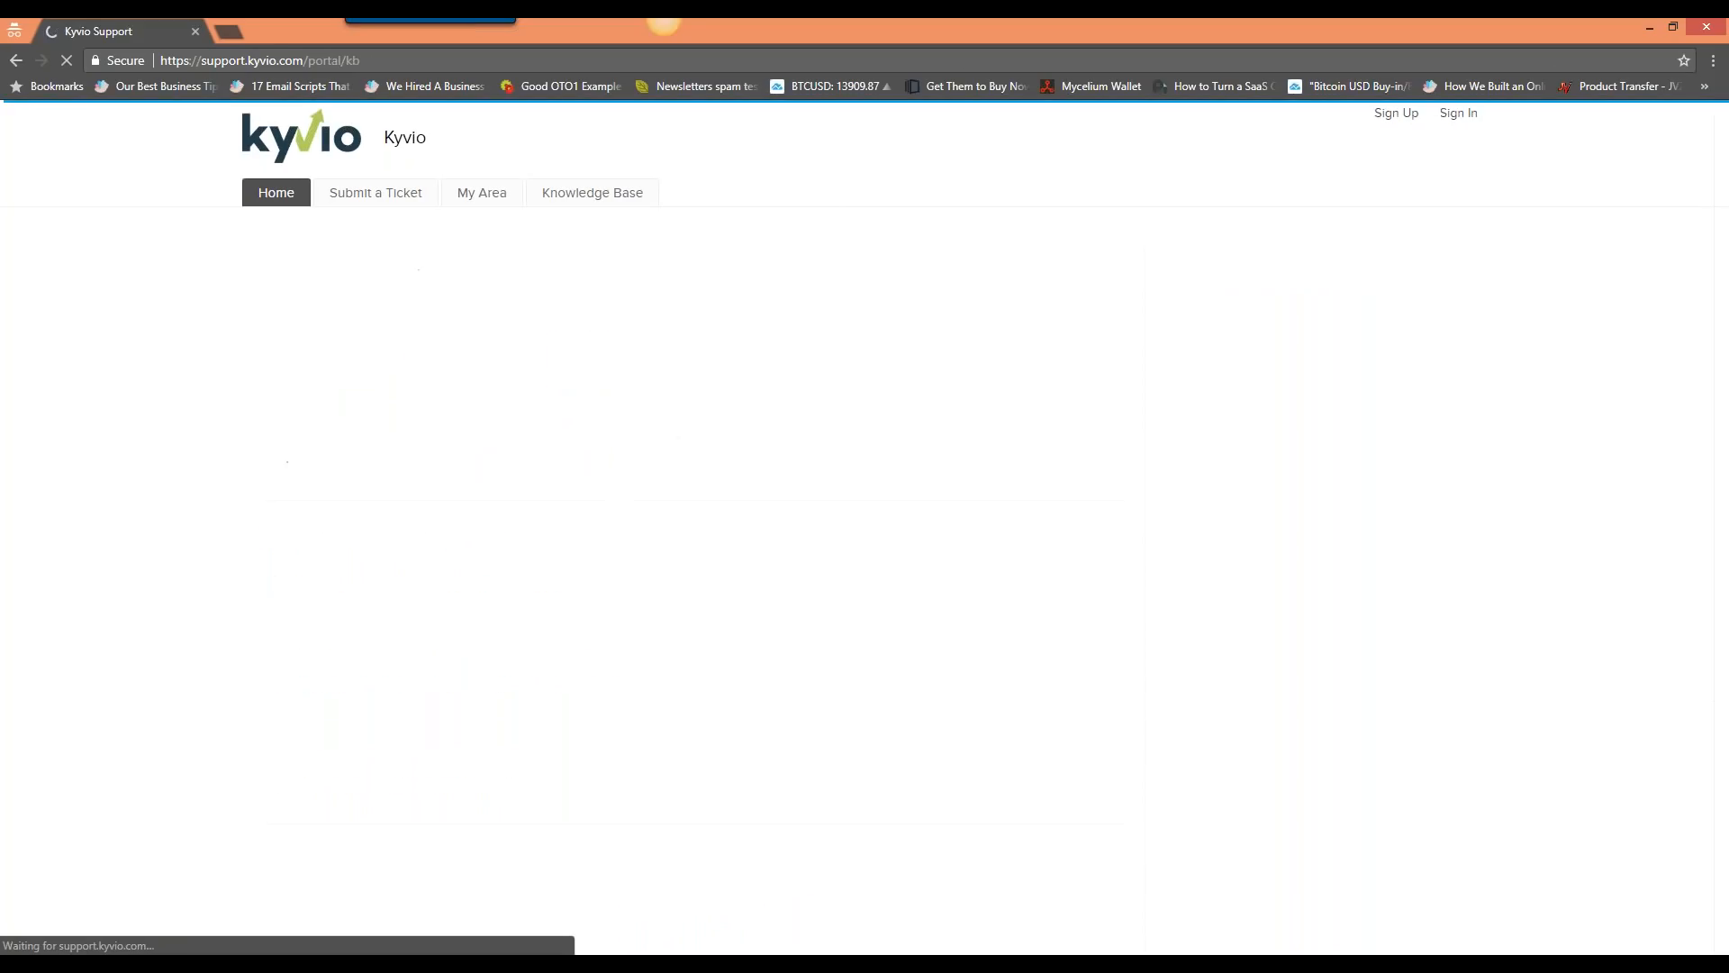
{"action": "scroll", "coordinate": [766, 617], "scroll_direction": "down", "scroll_amount": 3}
{"action": "scroll", "coordinate": [761, 621], "scroll_direction": "down", "scroll_amount": 4}
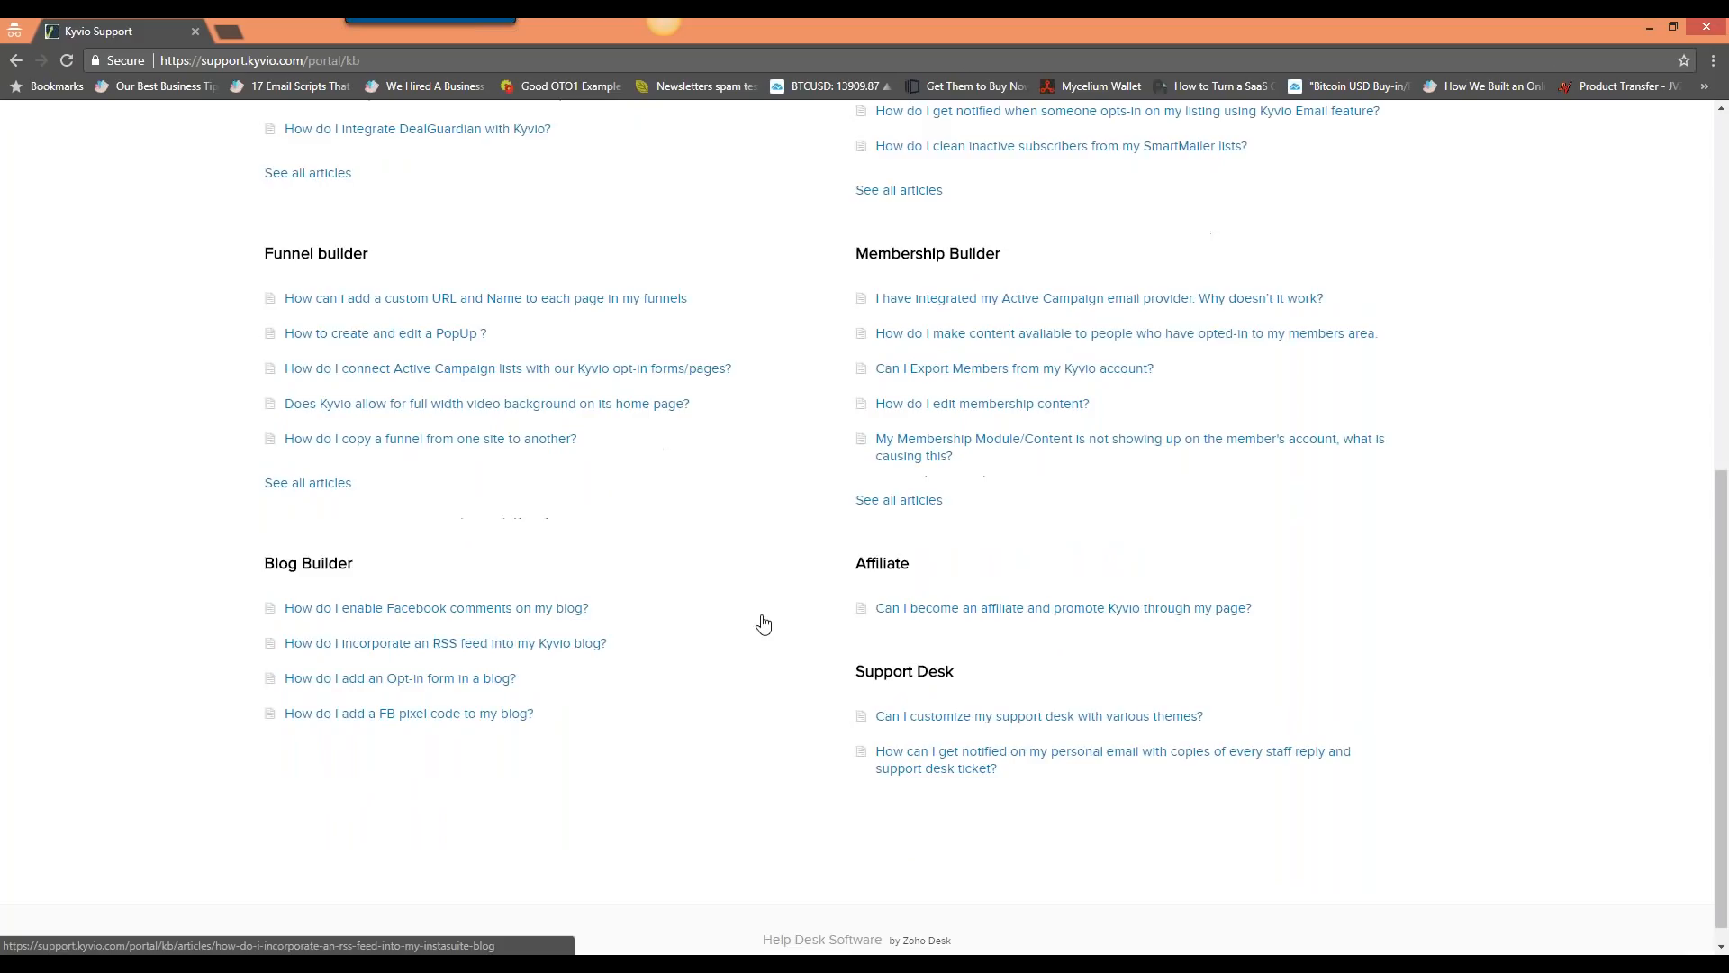
{"action": "scroll", "coordinate": [761, 621], "scroll_direction": "up", "scroll_amount": 7}
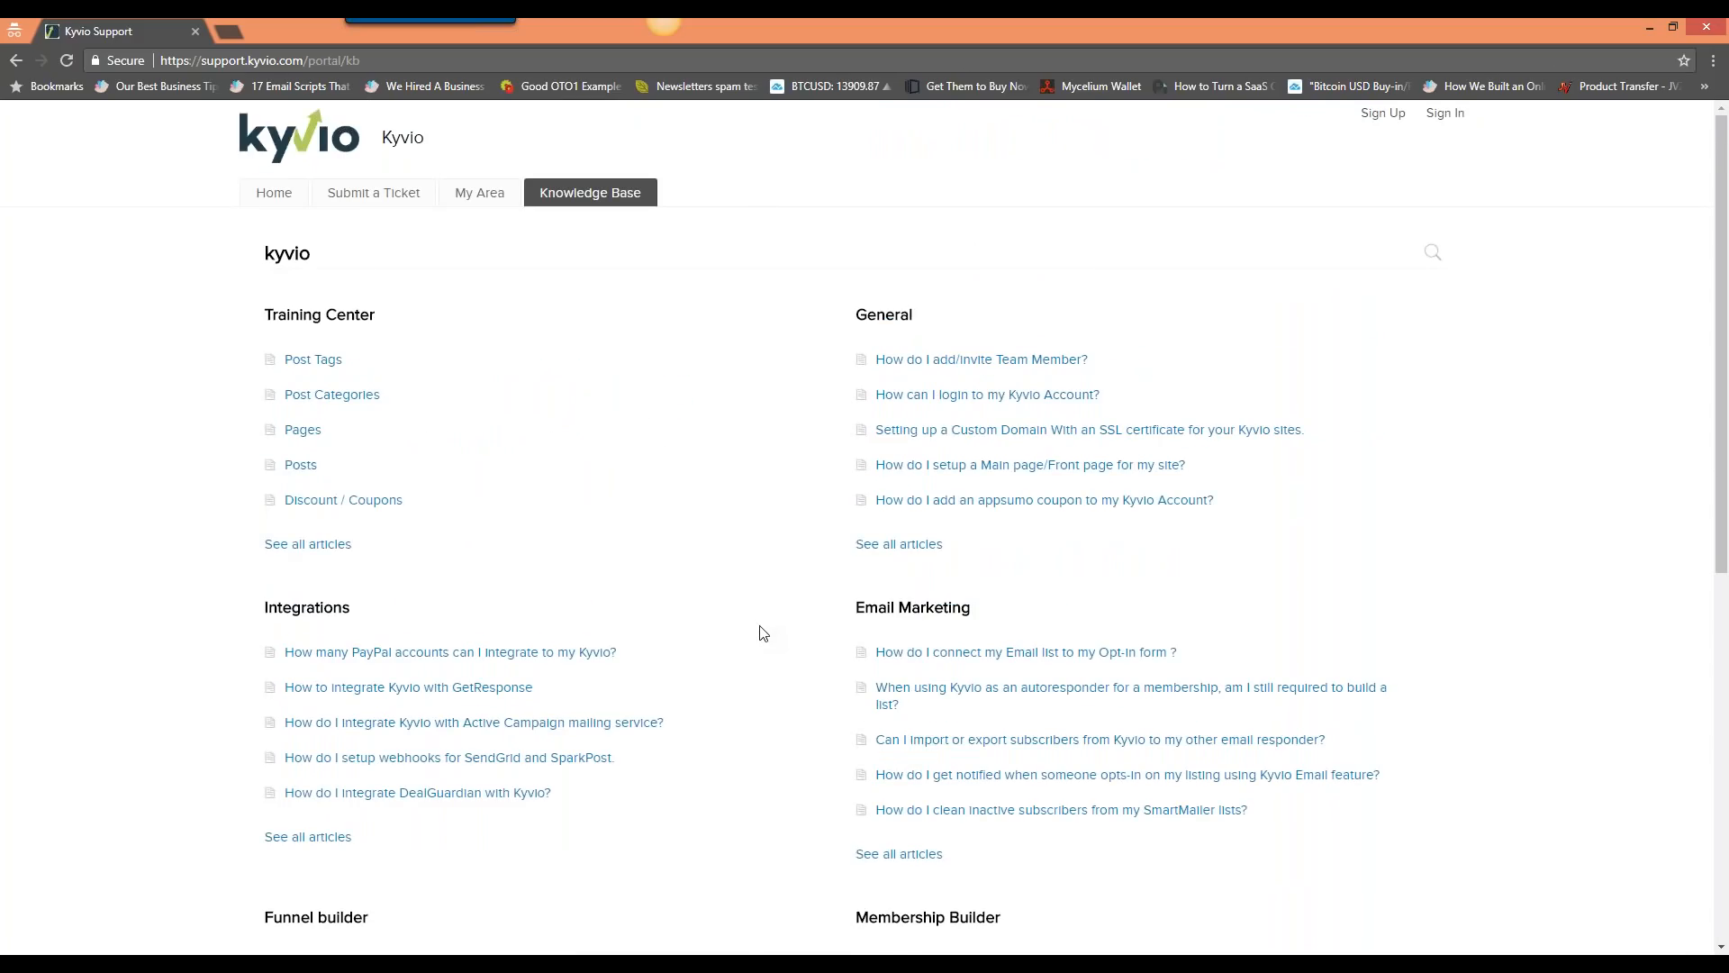
{"action": "scroll", "coordinate": [761, 633], "scroll_direction": "down", "scroll_amount": 3}
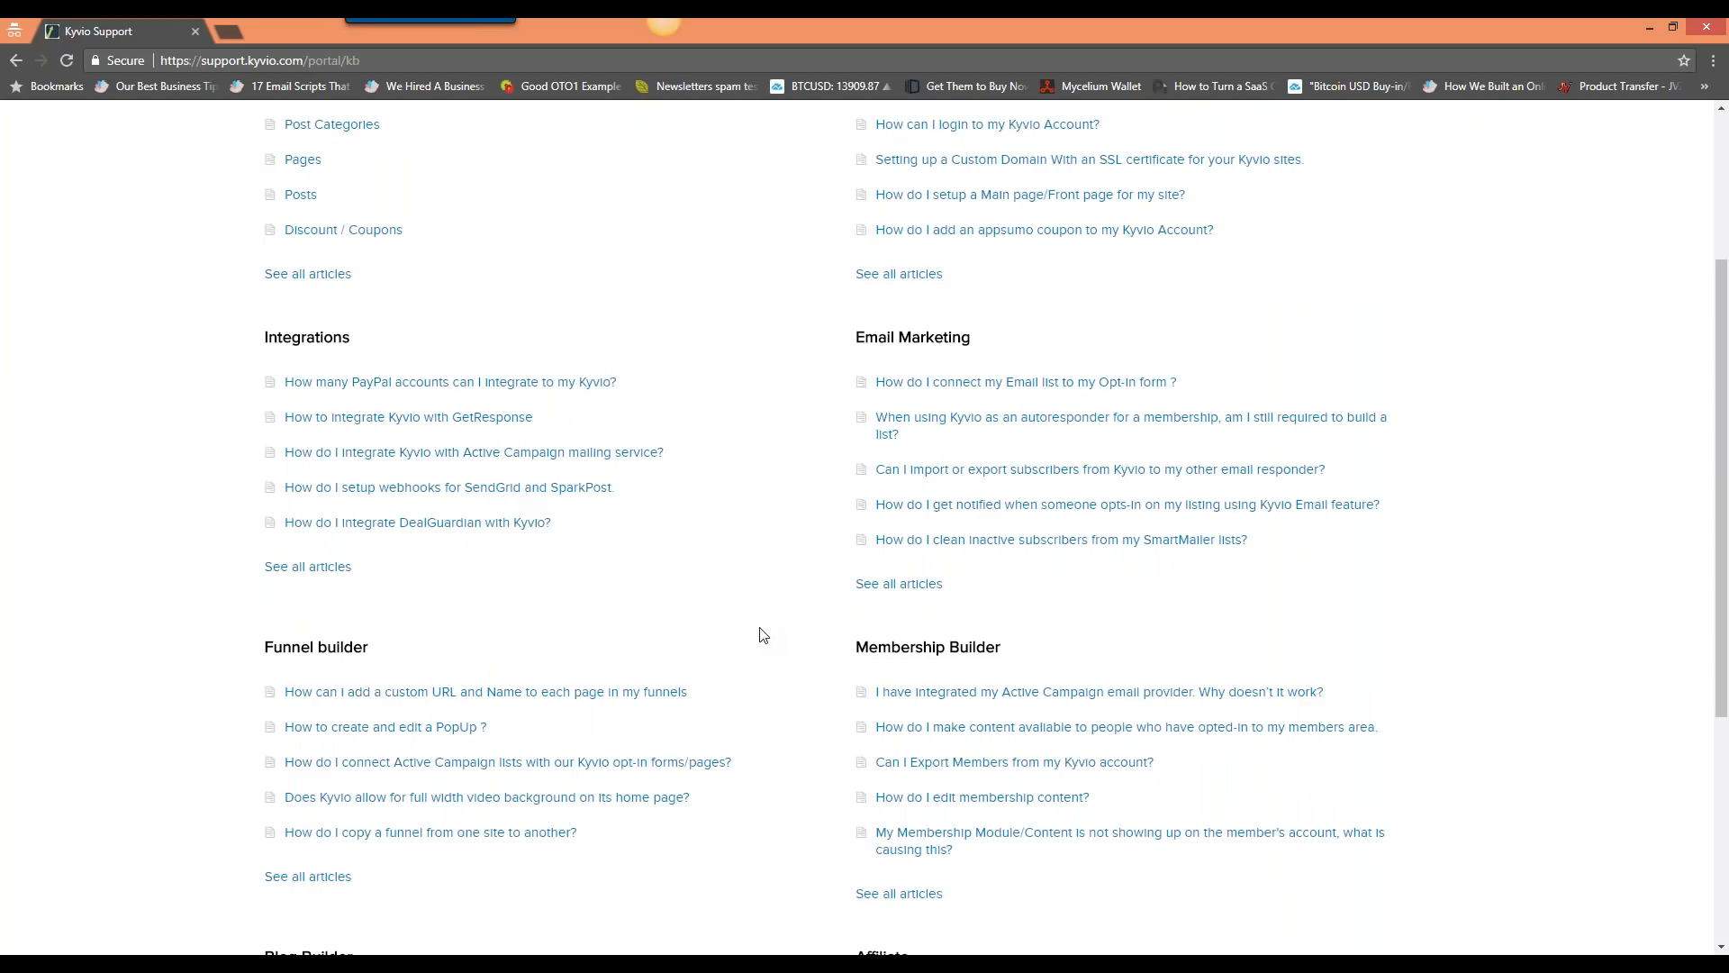
{"action": "key", "text": "alt+Tab"}
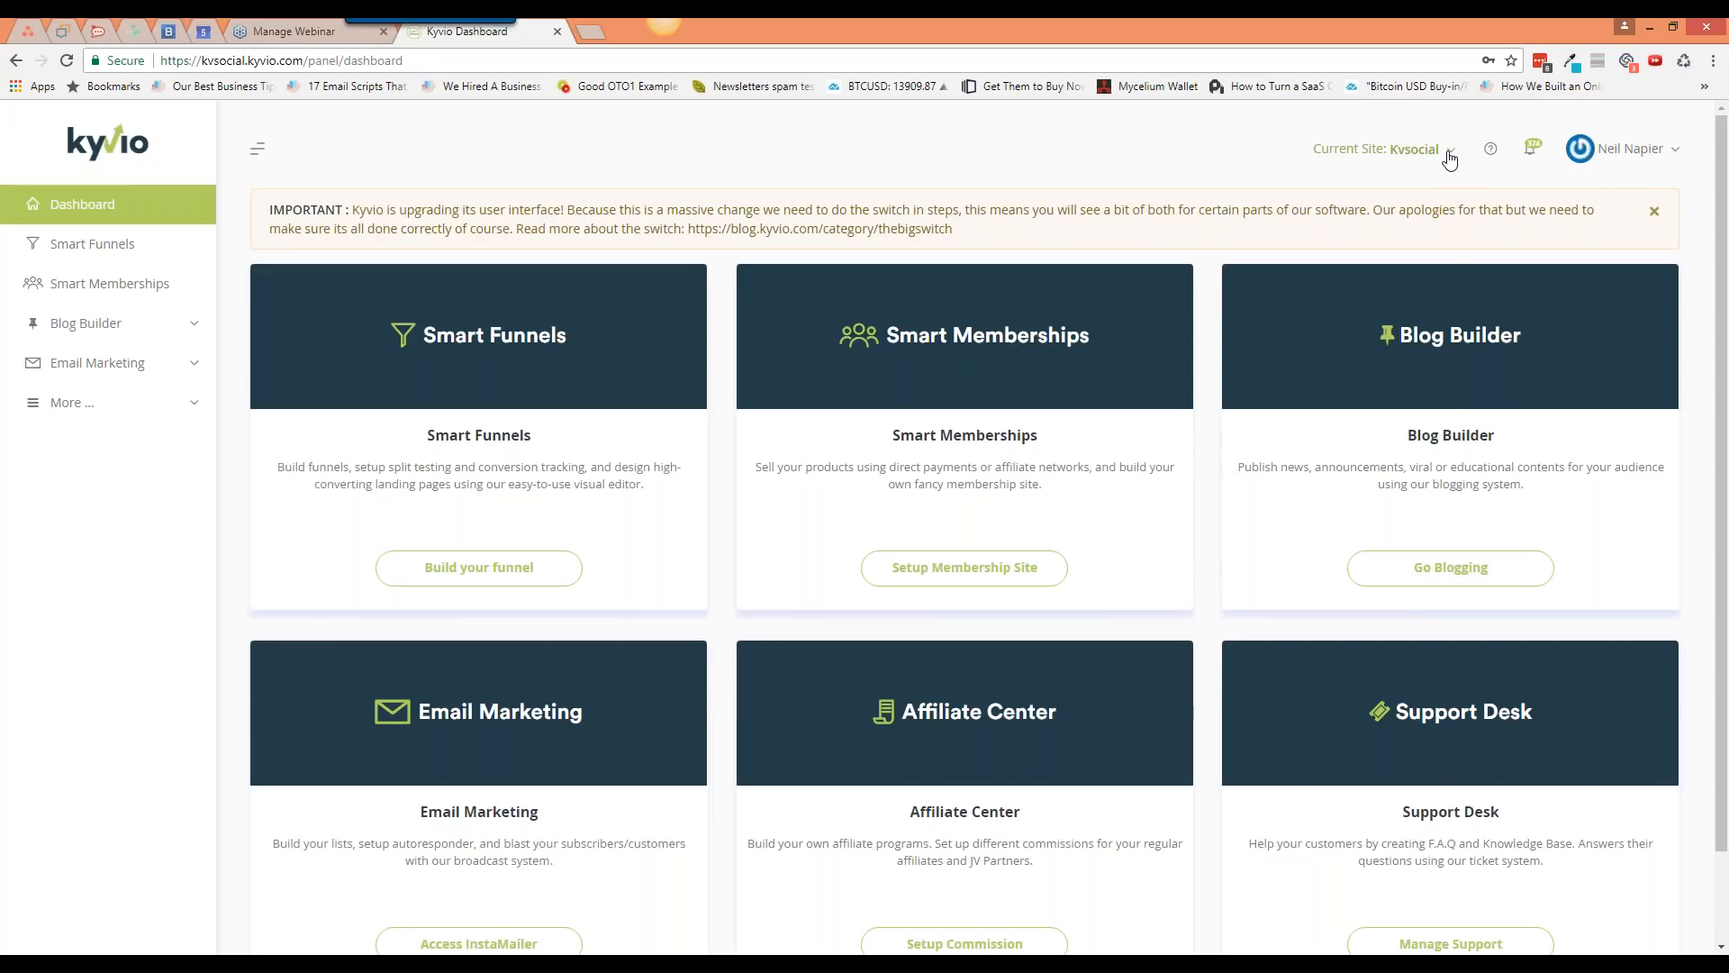
Step: Check the site switcher and help resources list, then open the account menu
{"action": "left_click", "coordinate": [1449, 155]}
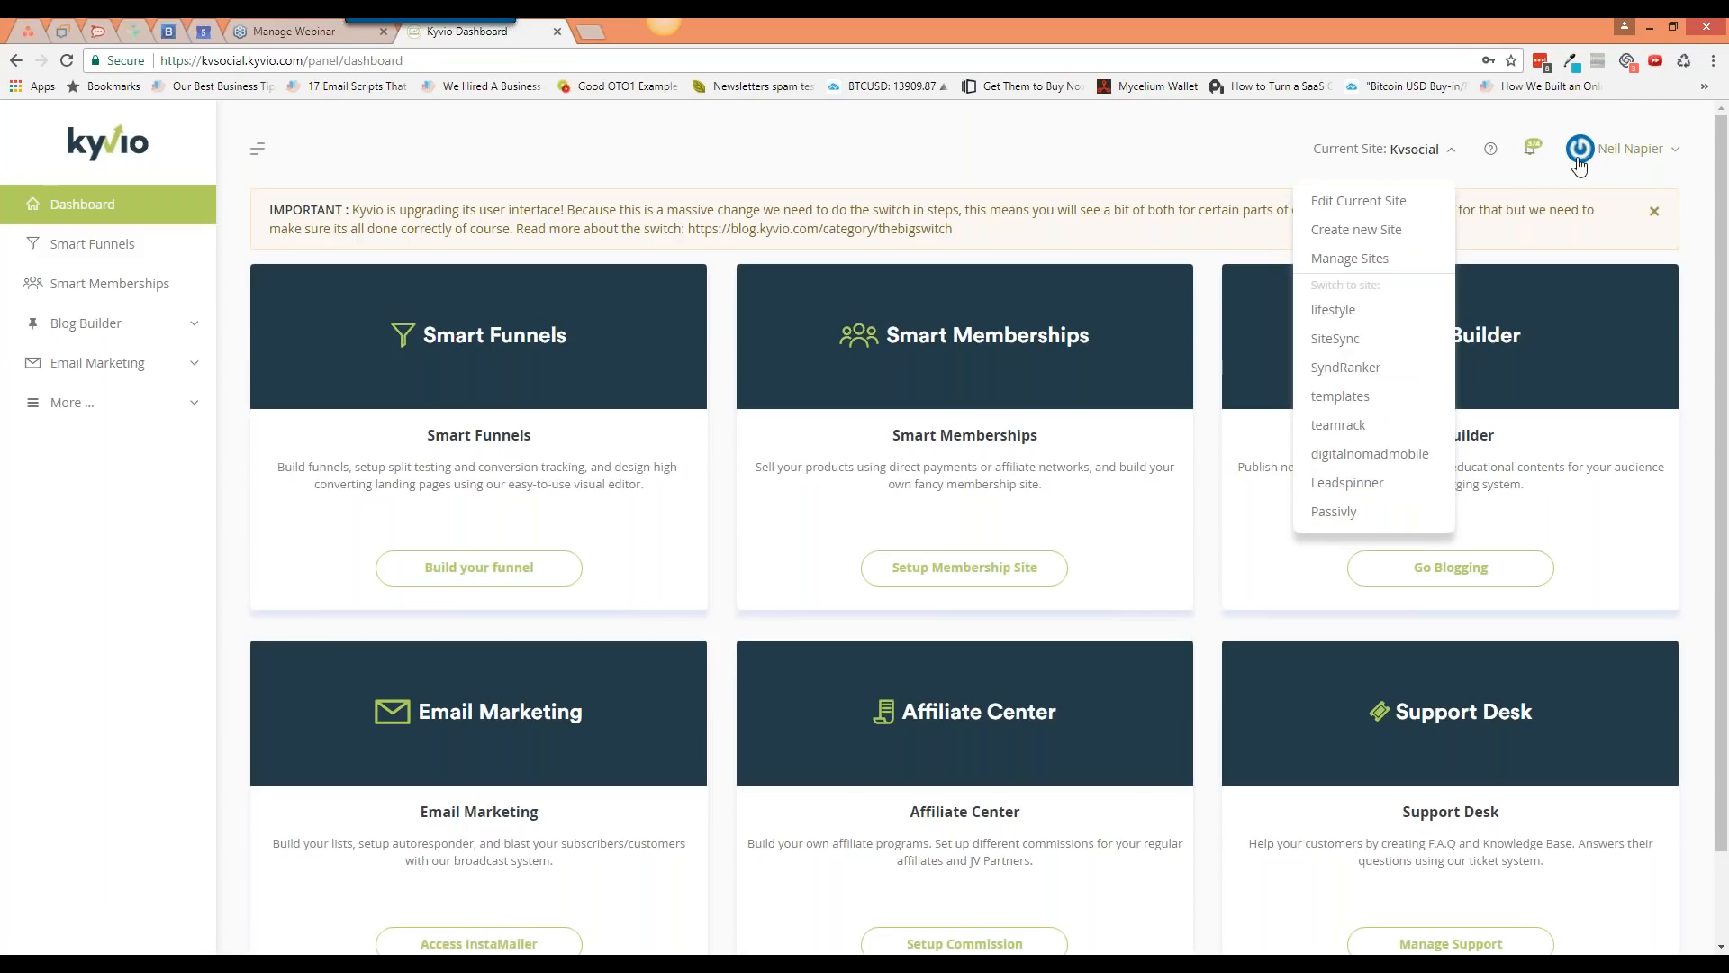
{"action": "left_click", "coordinate": [1489, 151]}
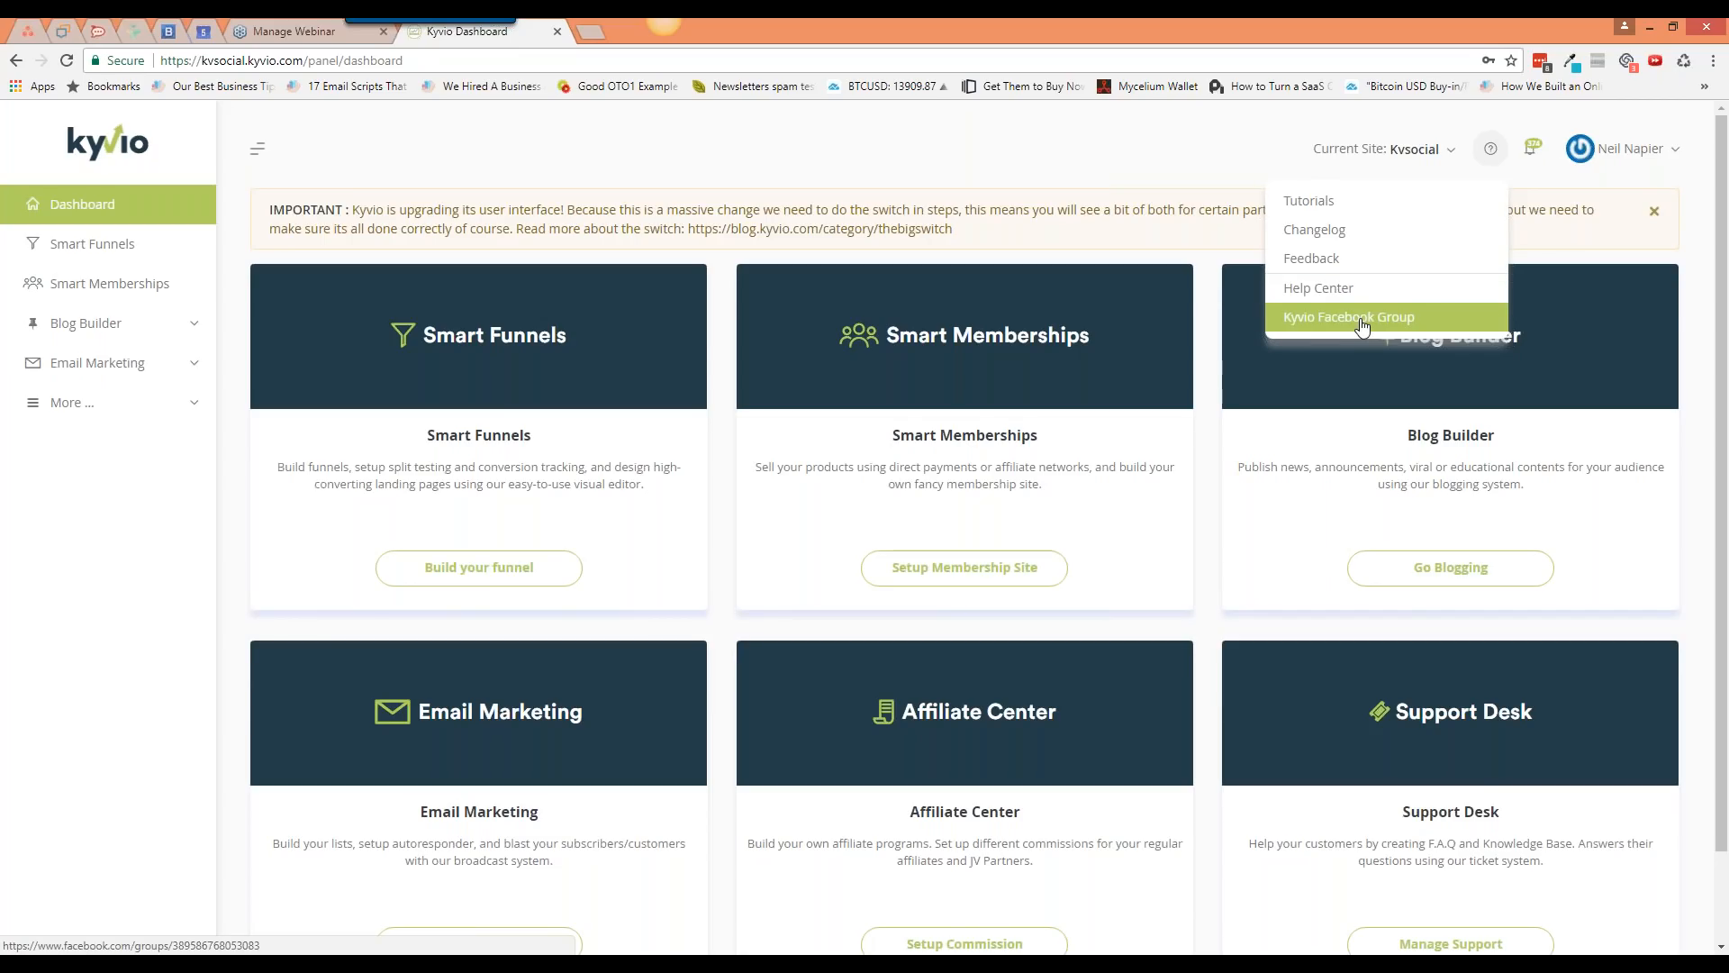
{"action": "left_click", "coordinate": [1329, 430]}
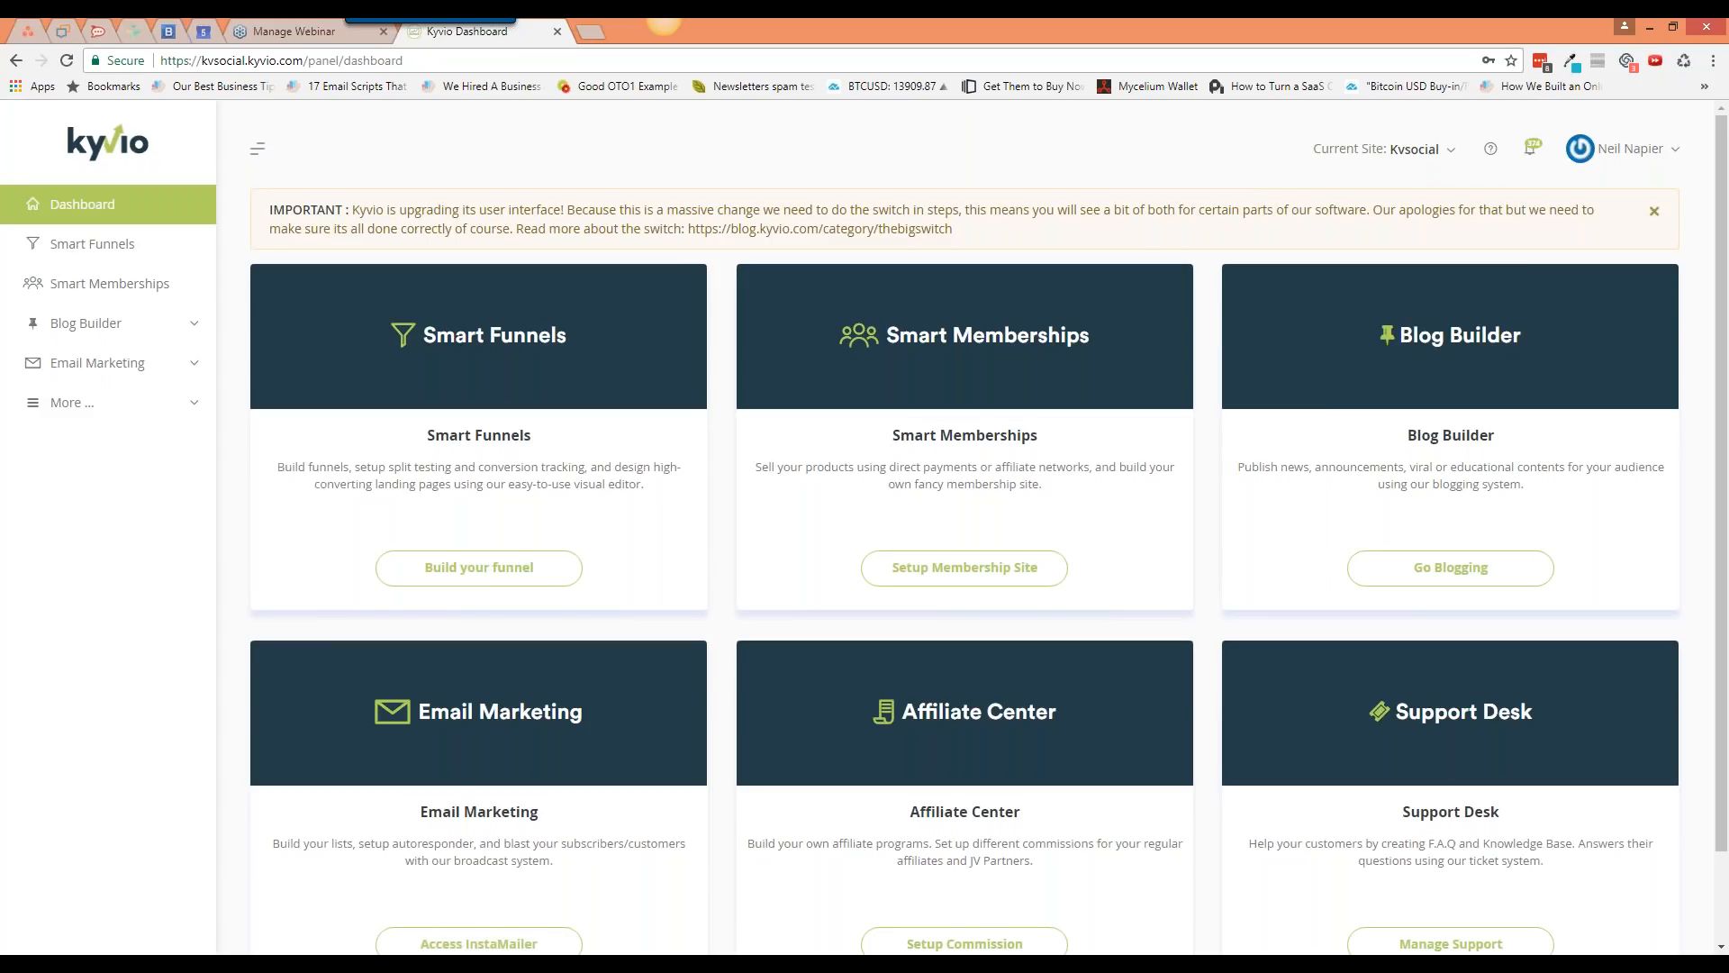
{"action": "left_click", "coordinate": [1657, 152]}
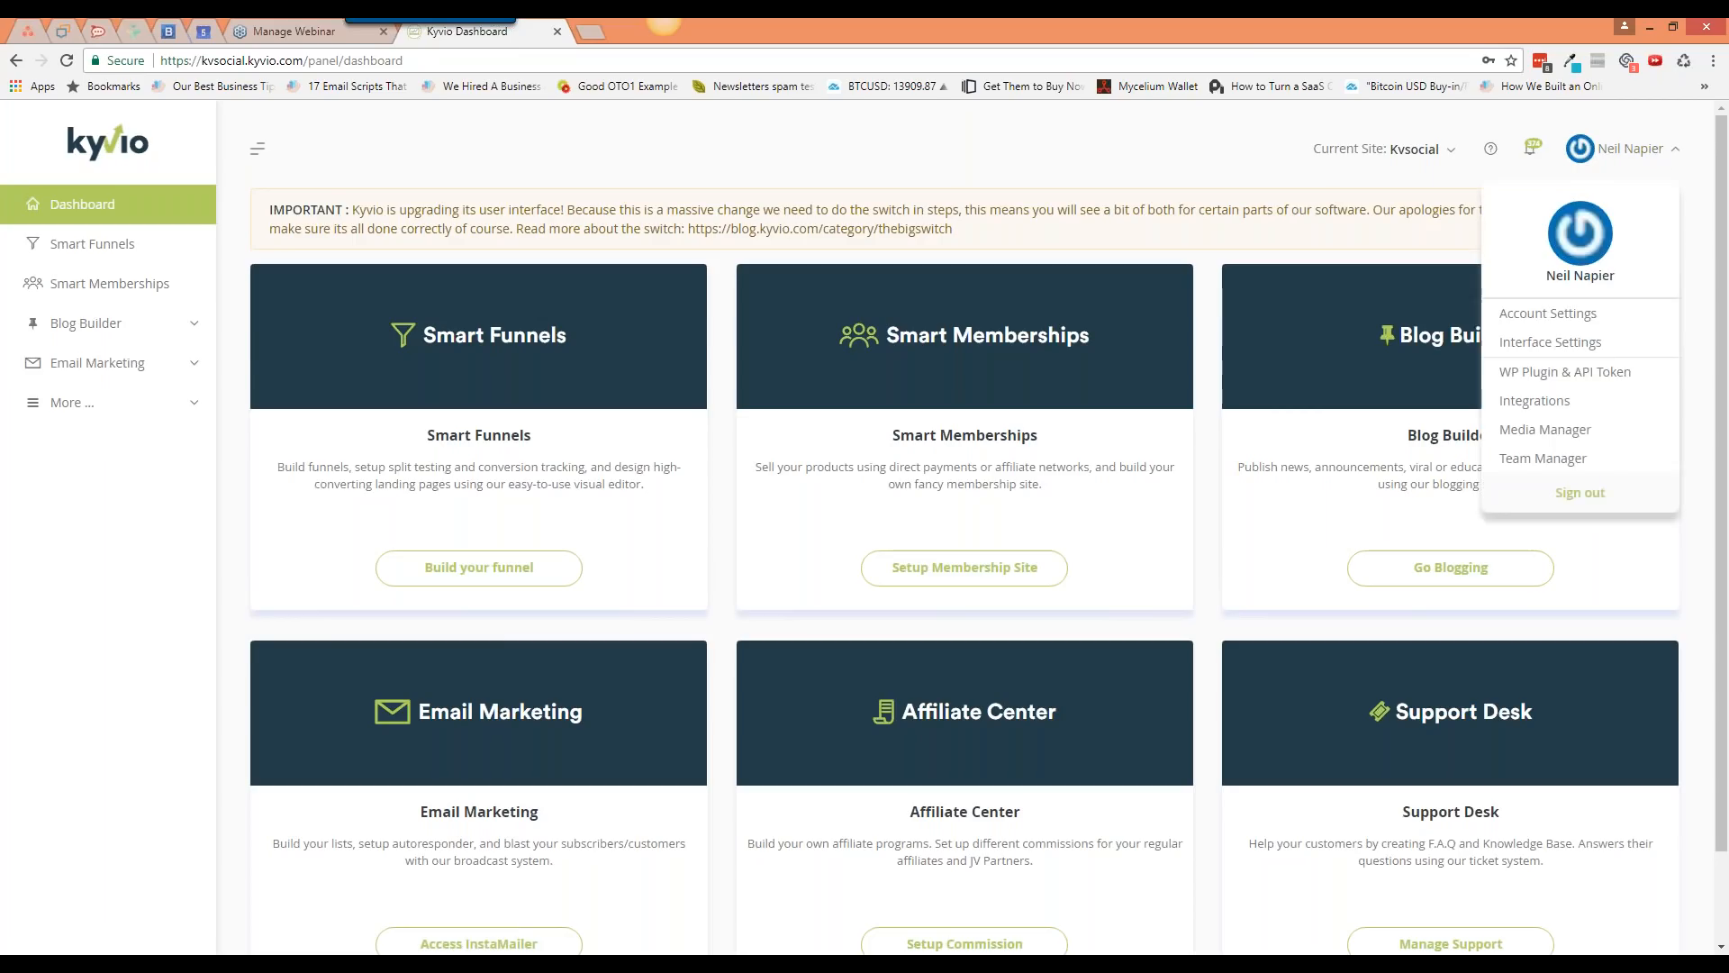
Step: Go to Integrations from the account menu and start a new integration
{"action": "left_click", "coordinate": [1591, 411]}
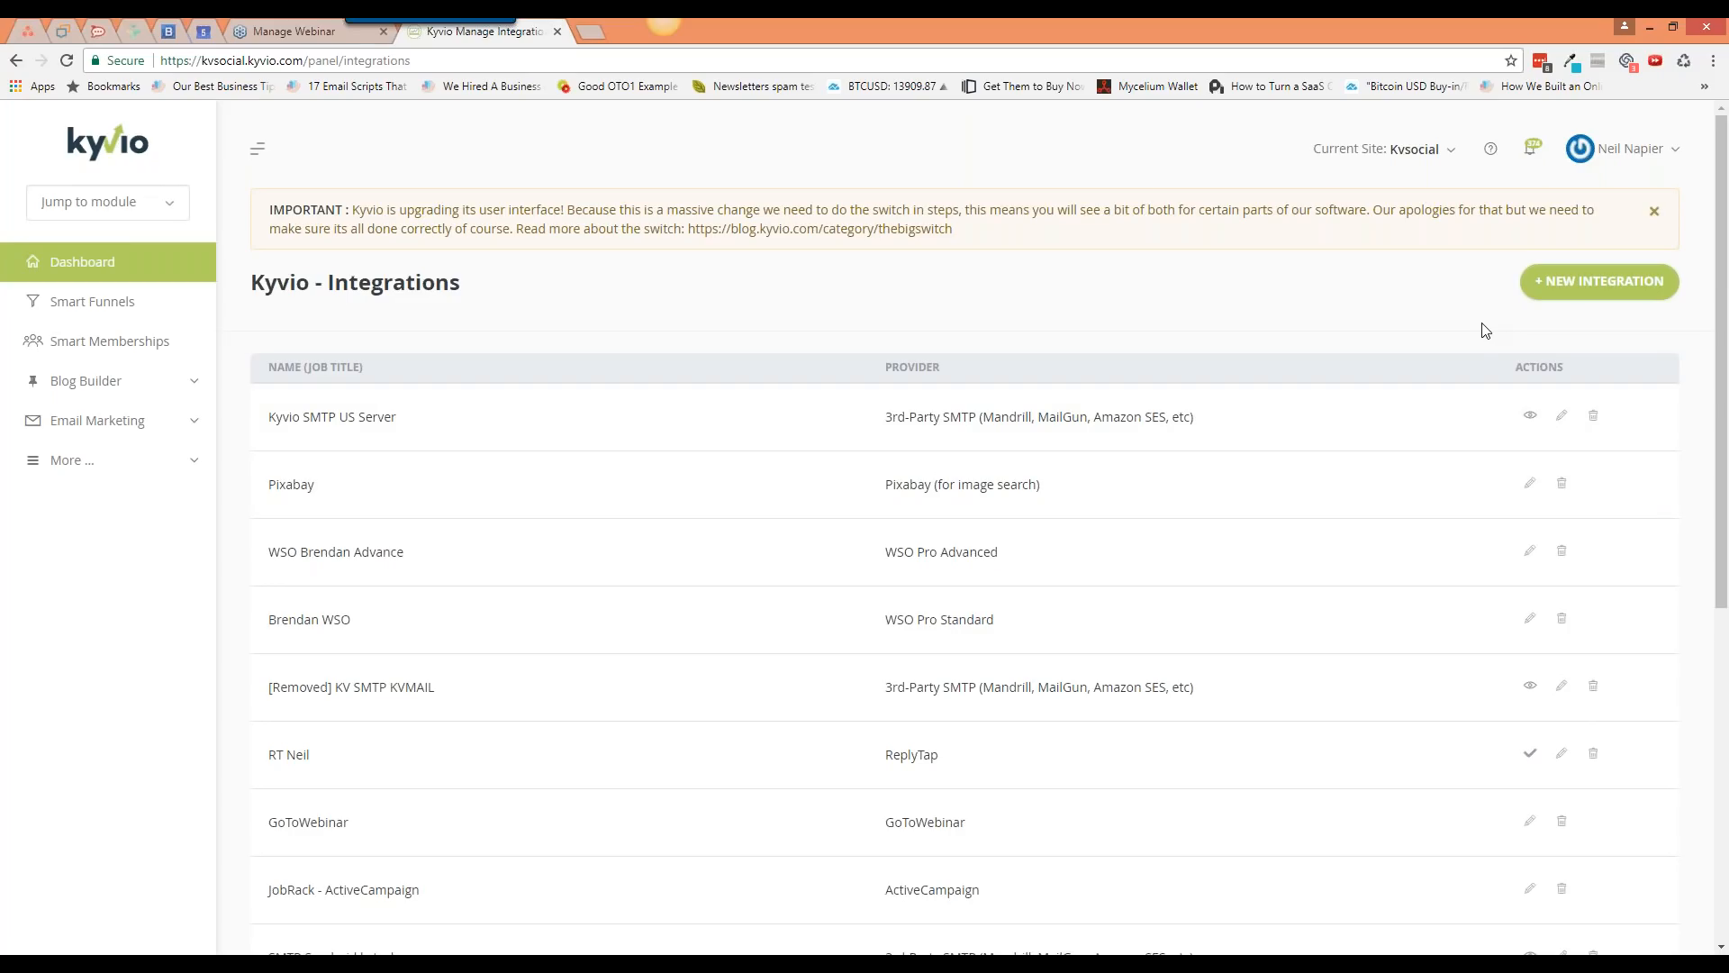
{"action": "left_click", "coordinate": [1617, 287]}
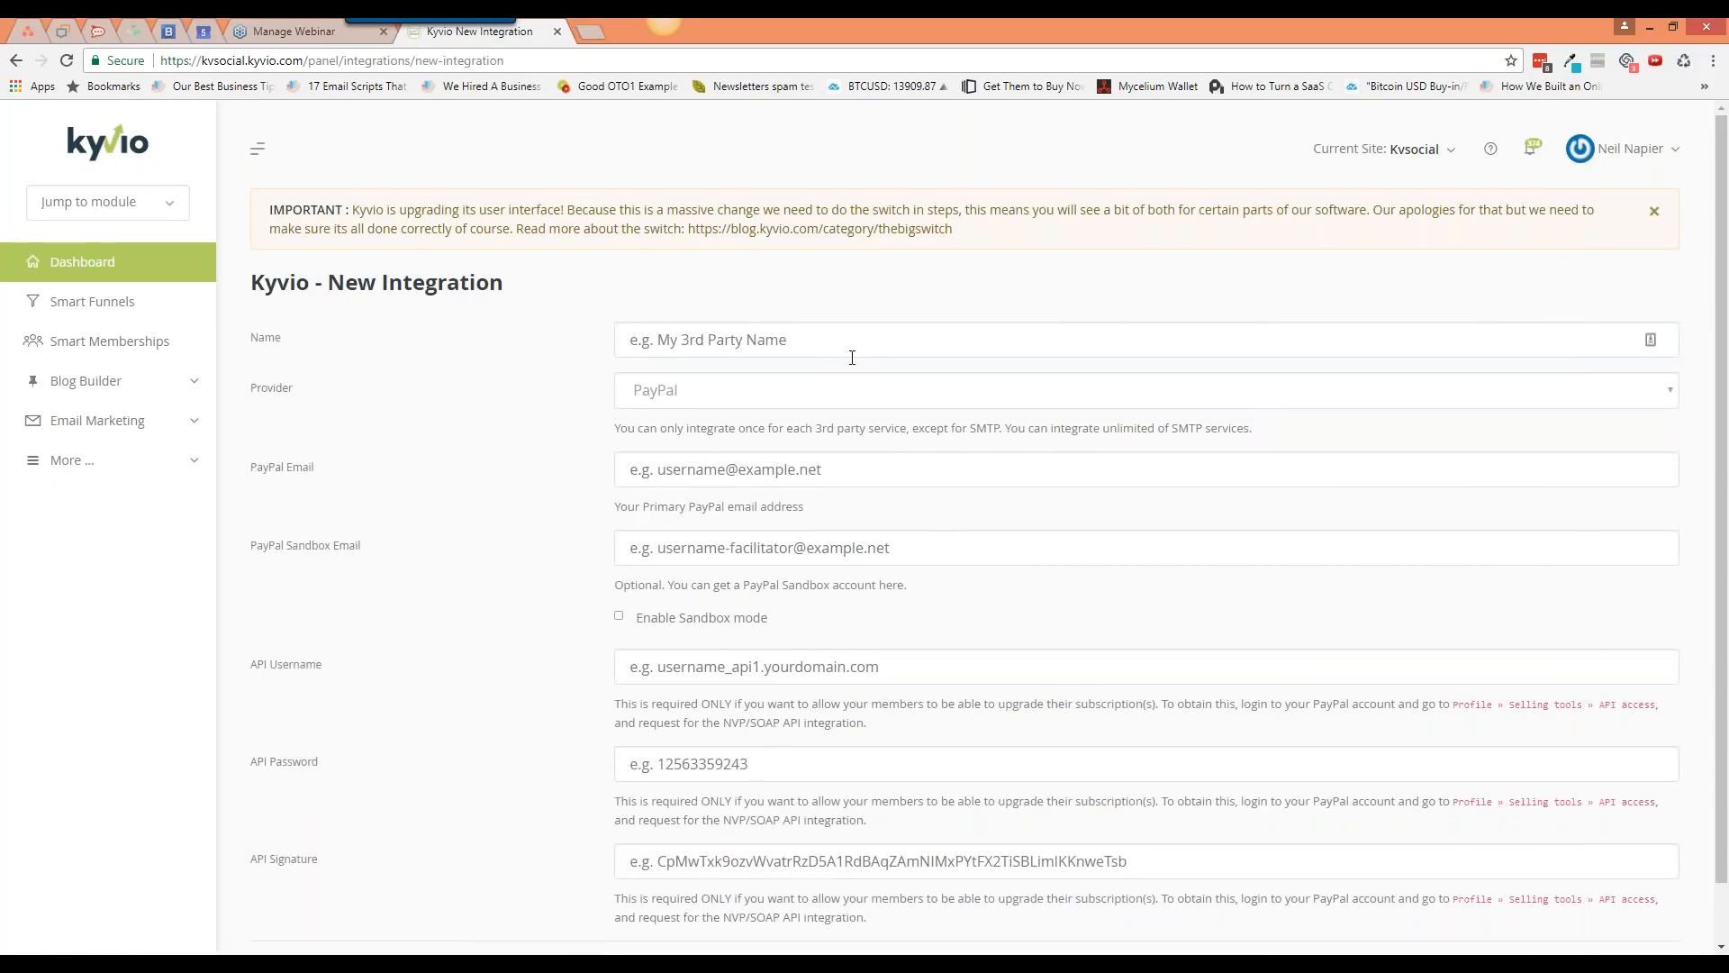
Step: Browse the full list of integration providers, leaving PayPal selected
{"action": "left_click", "coordinate": [772, 402]}
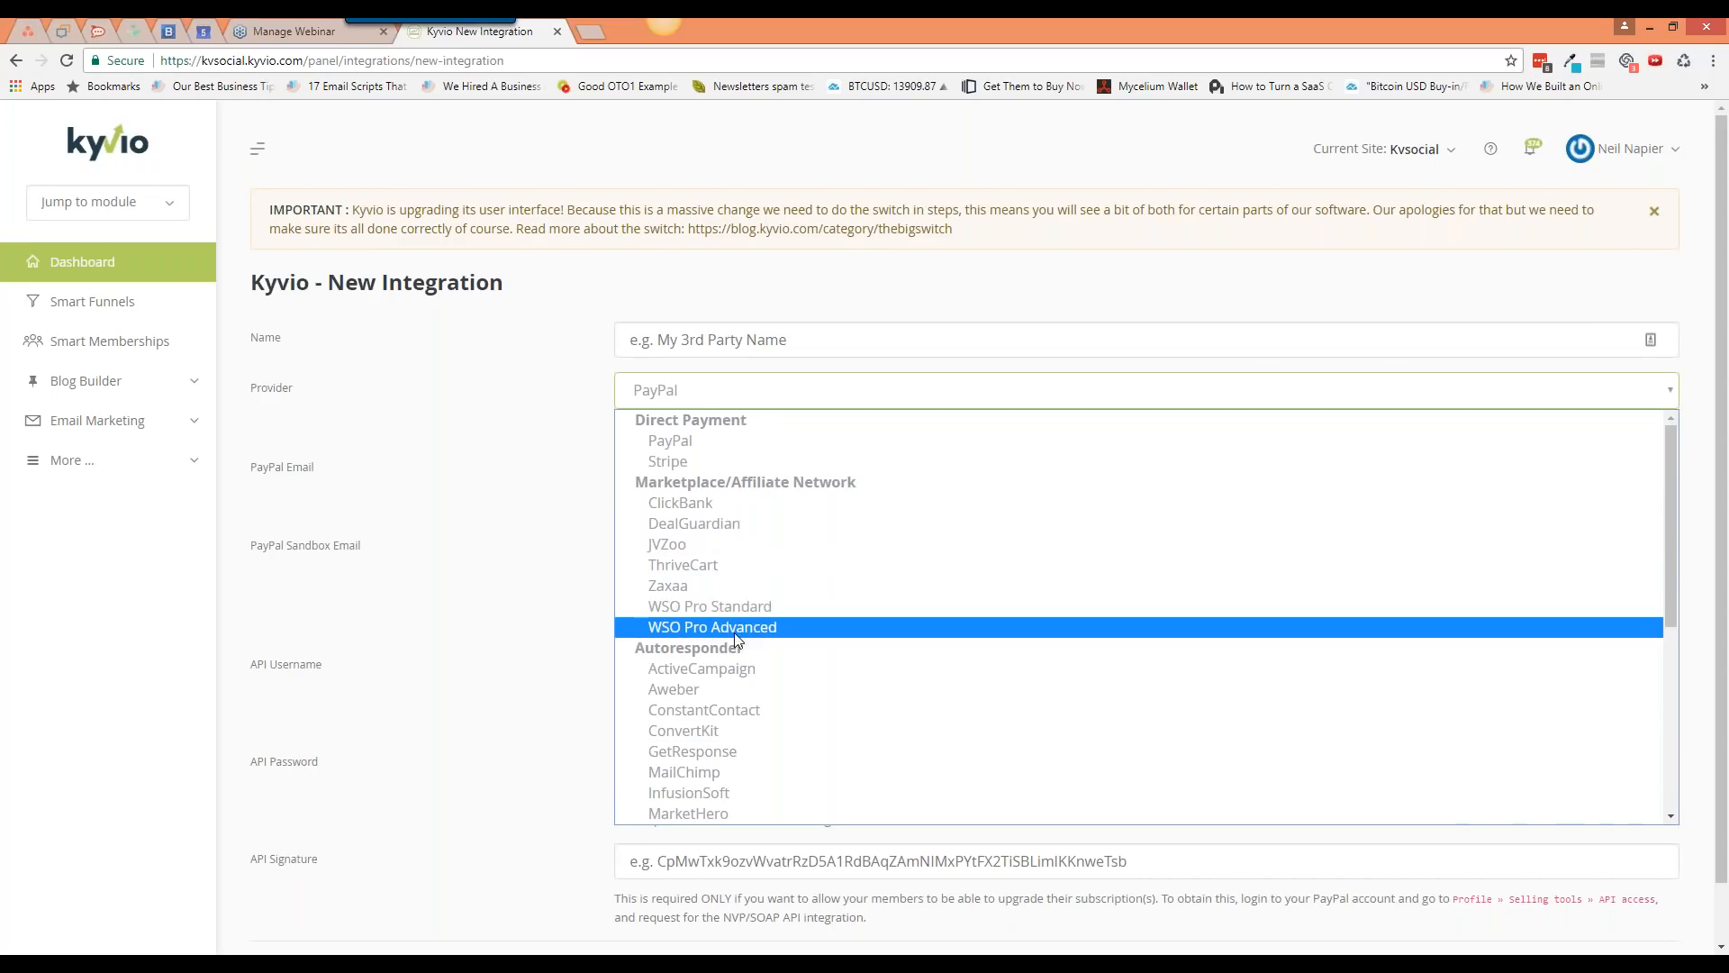
{"action": "scroll", "coordinate": [742, 657], "scroll_direction": "down", "scroll_amount": 2}
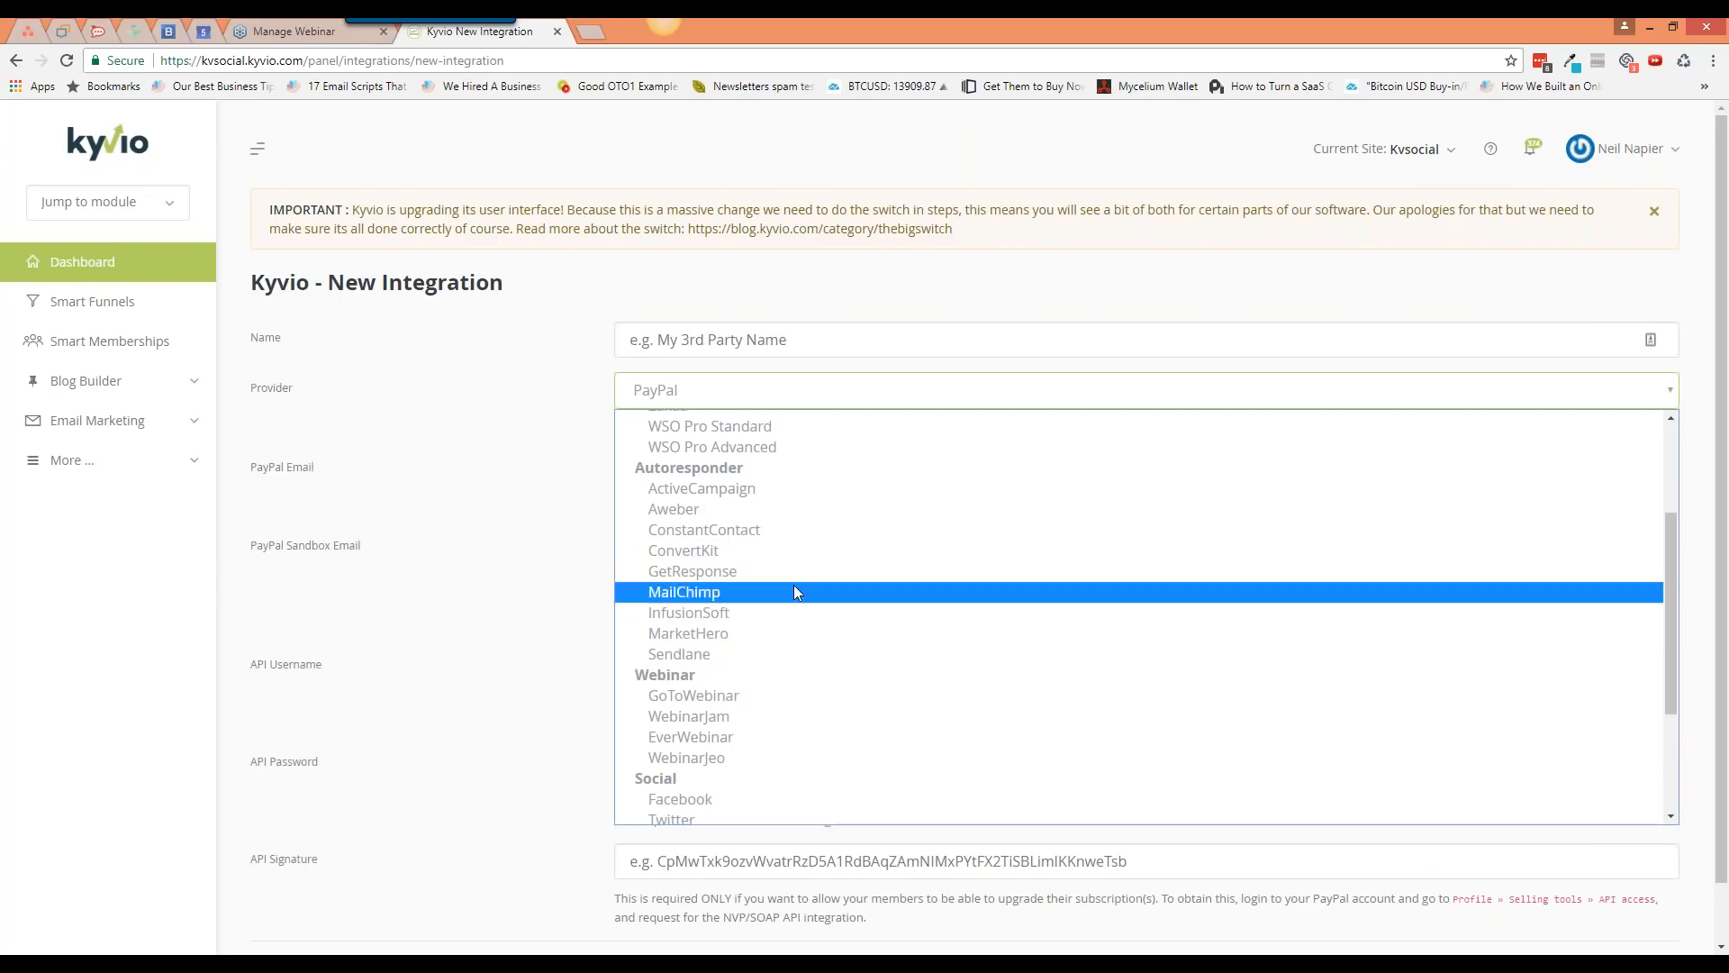
{"action": "scroll", "coordinate": [774, 504], "scroll_direction": "down", "scroll_amount": 3}
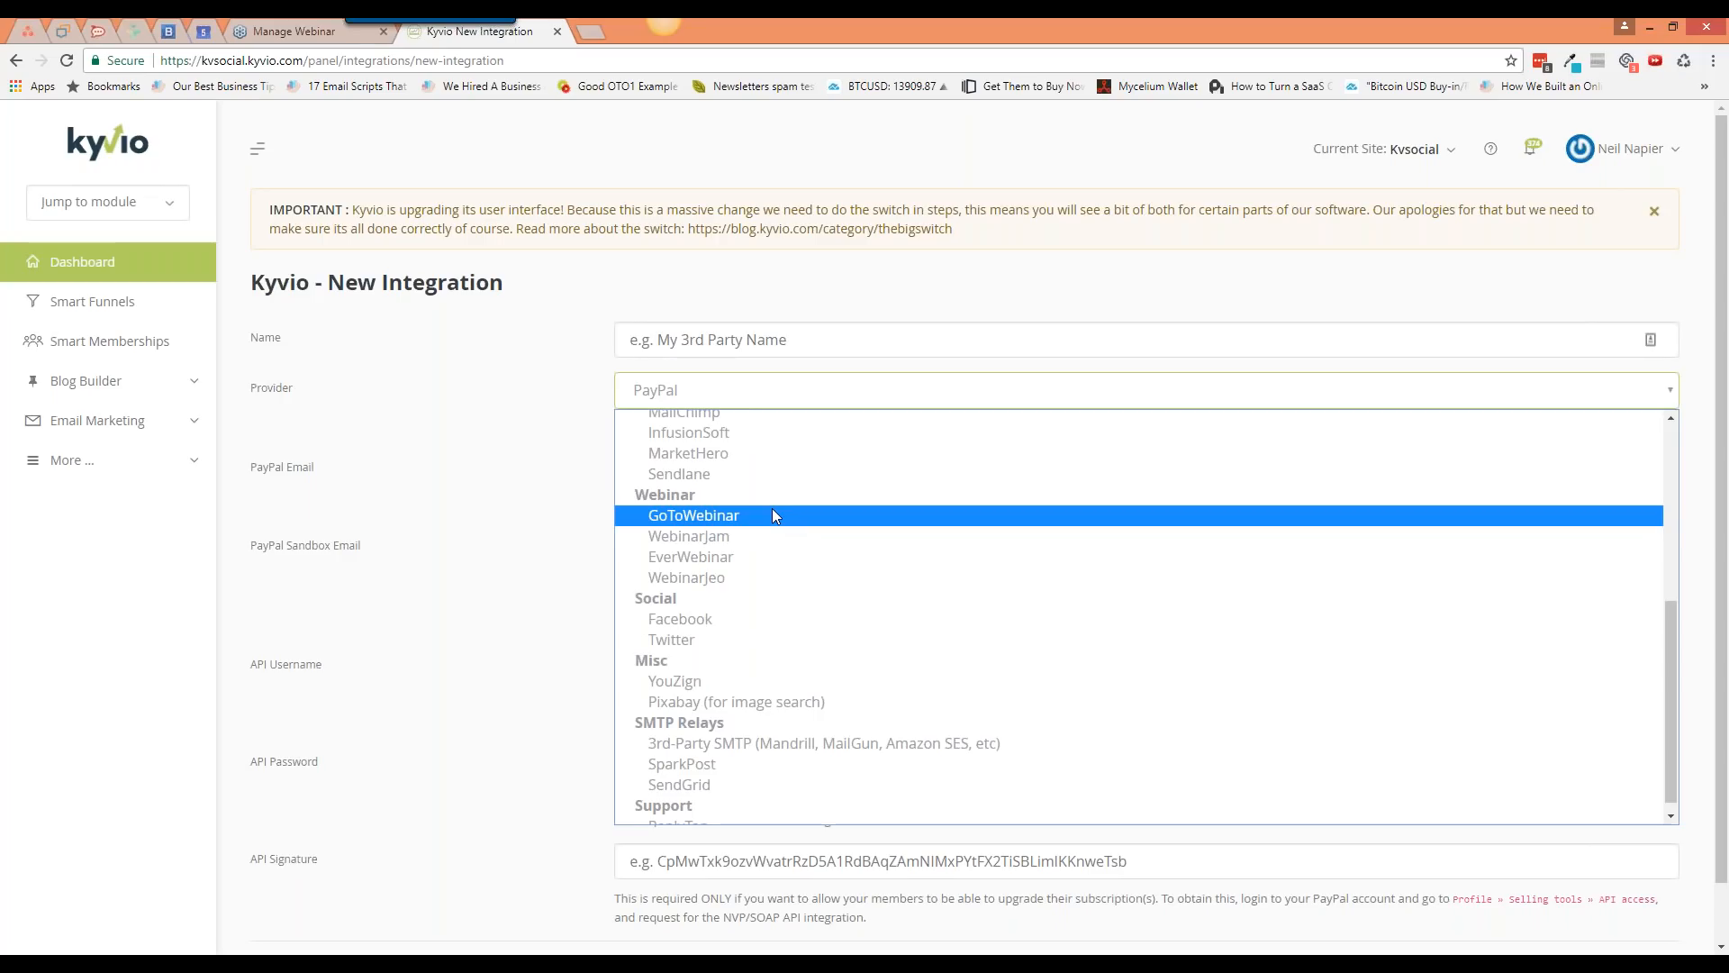
{"action": "scroll", "coordinate": [744, 594], "scroll_direction": "down", "scroll_amount": 1}
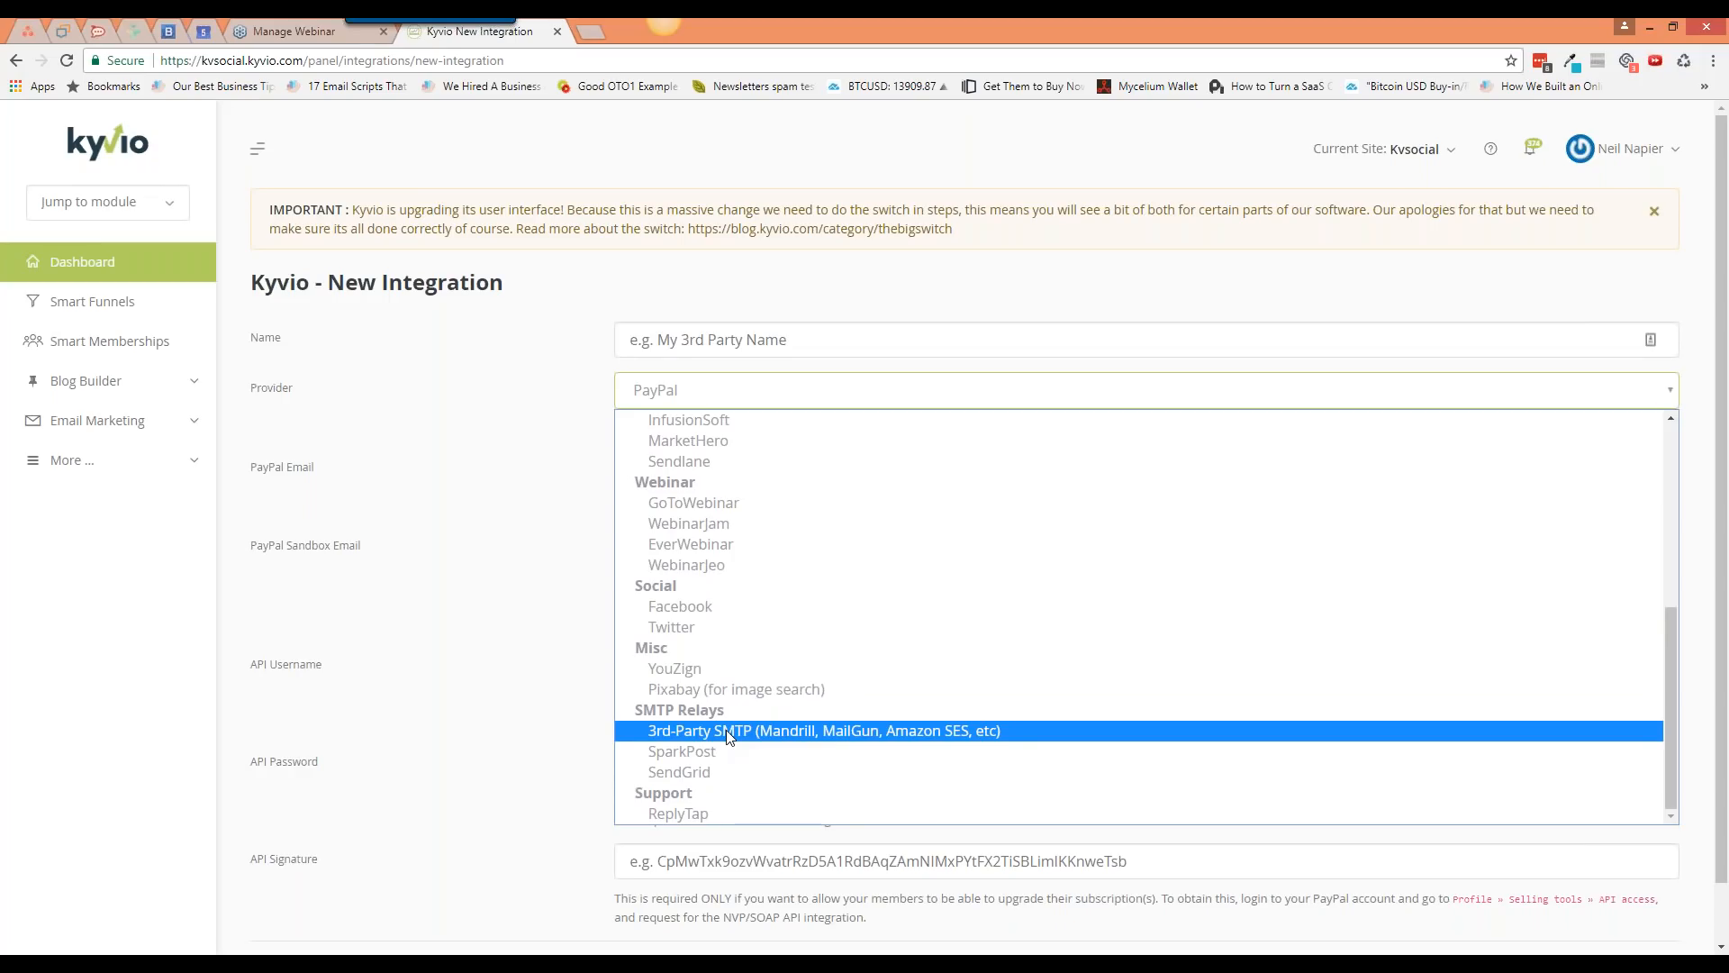
{"action": "left_click", "coordinate": [1716, 302]}
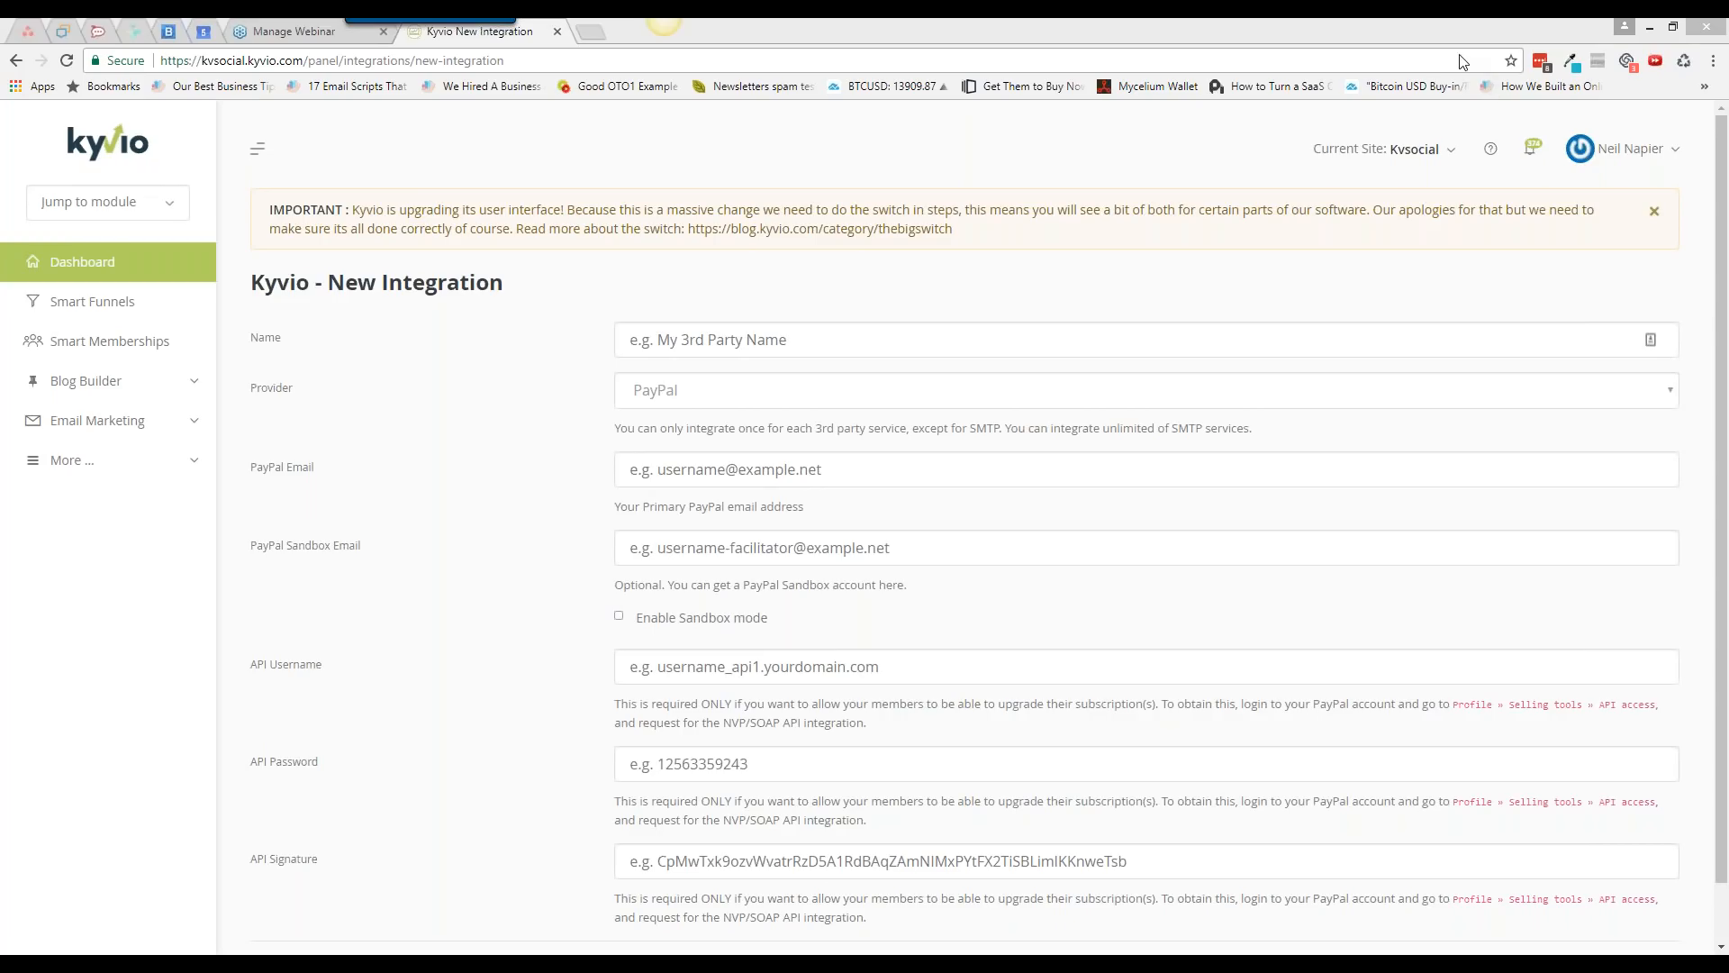
{"action": "left_click", "coordinate": [737, 389]}
{"action": "scroll", "coordinate": [734, 730], "scroll_direction": "down", "scroll_amount": 5}
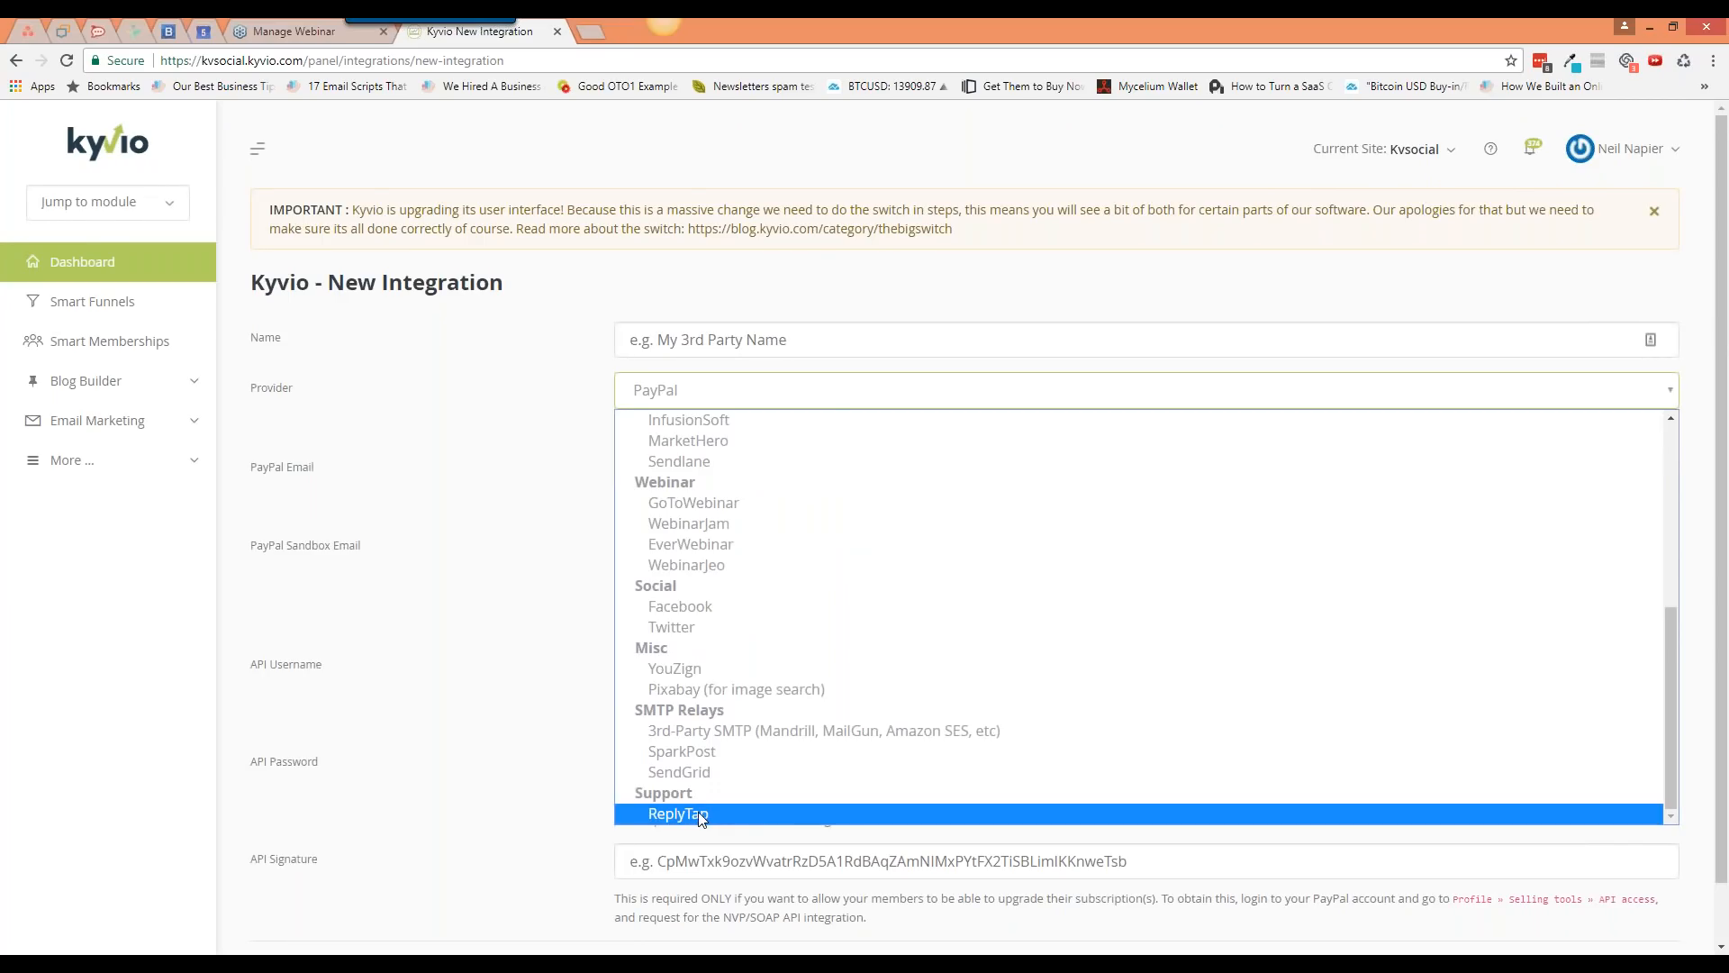
{"action": "left_click", "coordinate": [559, 737]}
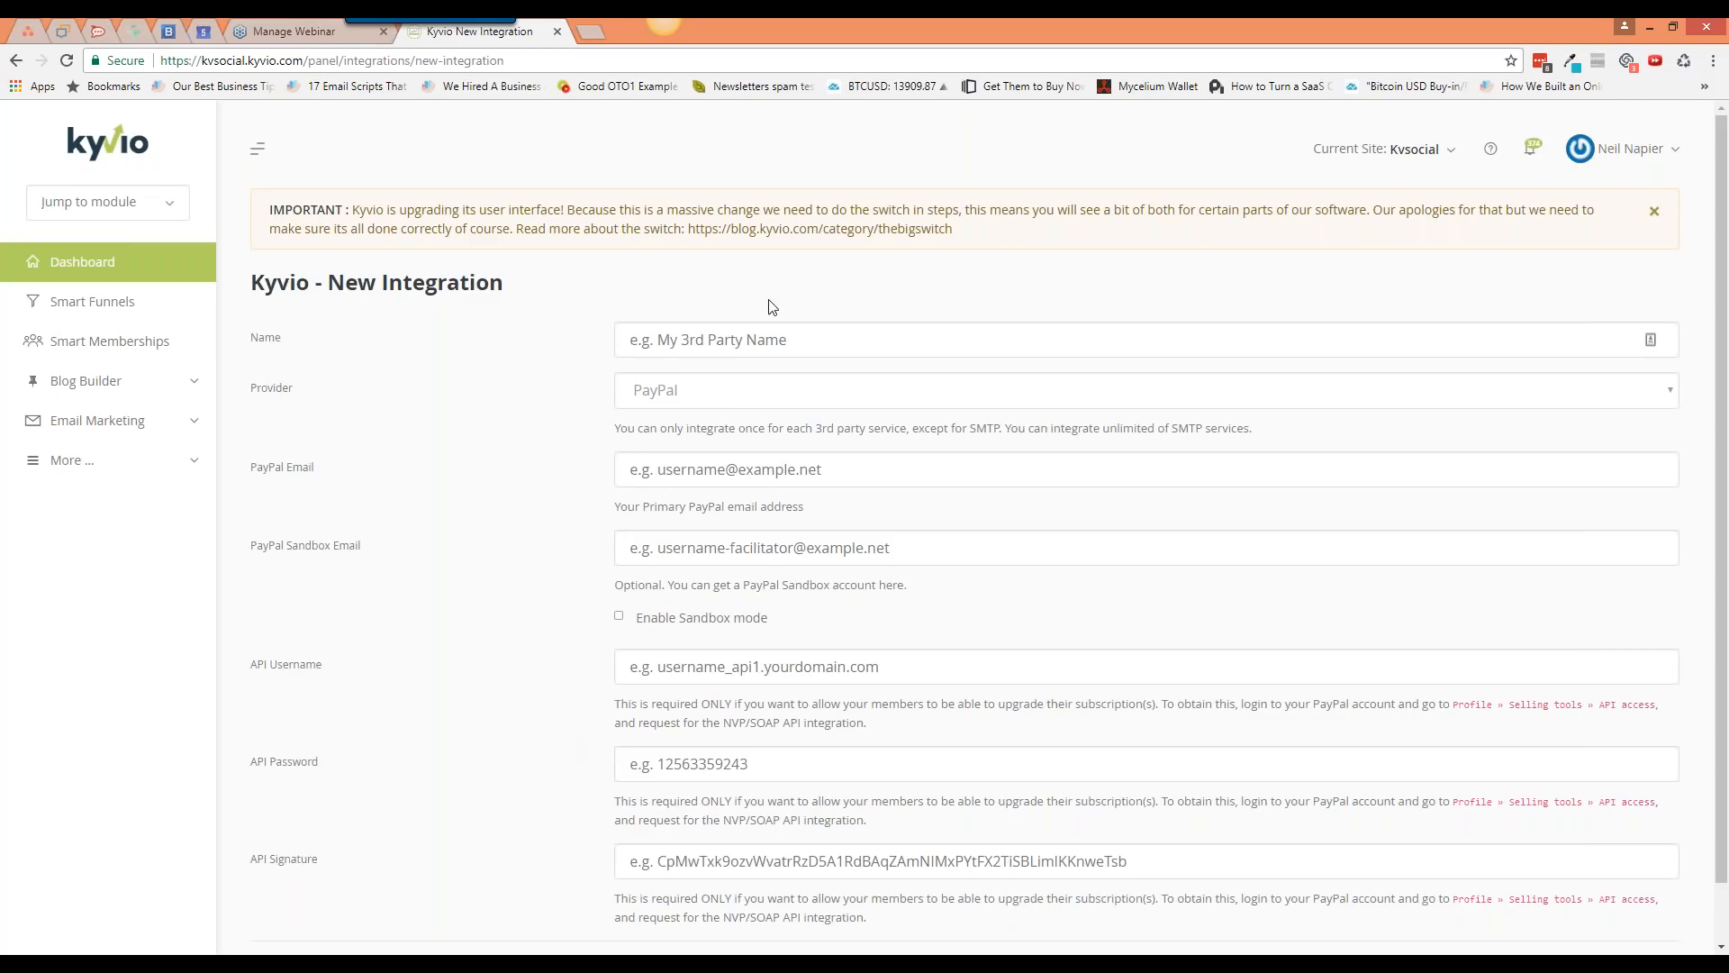
Step: Switch the provider to ActiveCampaign and start on its API Key field
{"action": "left_click", "coordinate": [750, 405]}
{"action": "scroll", "coordinate": [754, 516], "scroll_direction": "down", "scroll_amount": 2}
{"action": "left_click", "coordinate": [754, 493]}
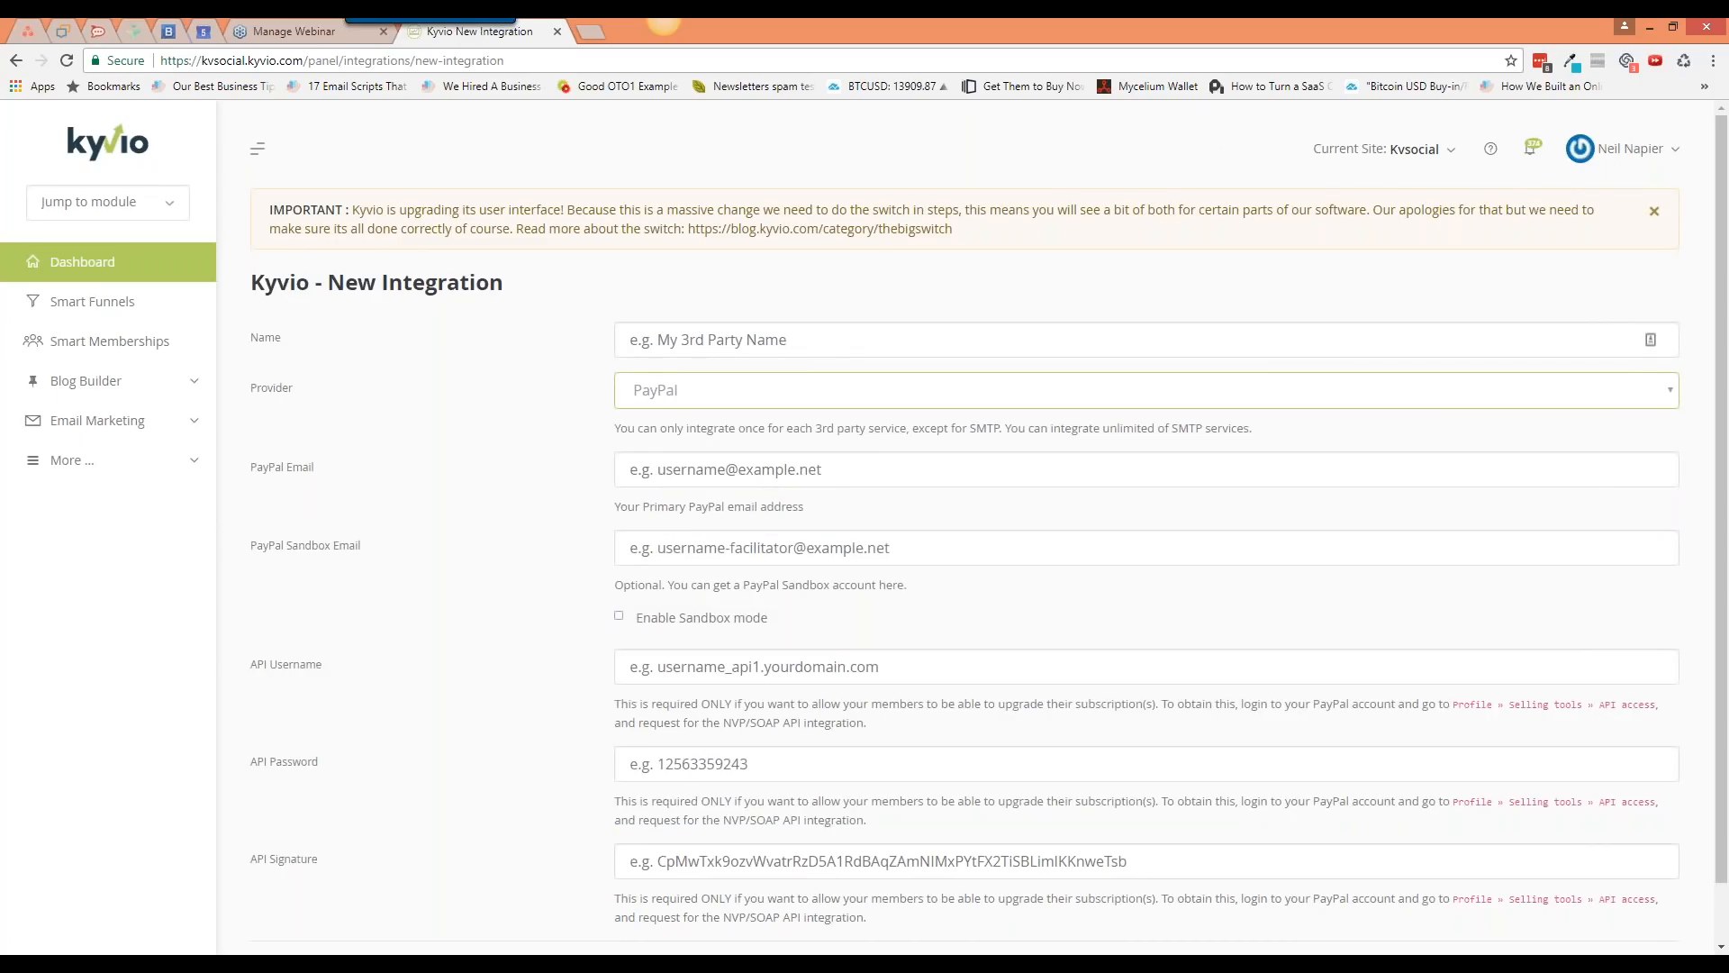
{"action": "left_click", "coordinate": [660, 470]}
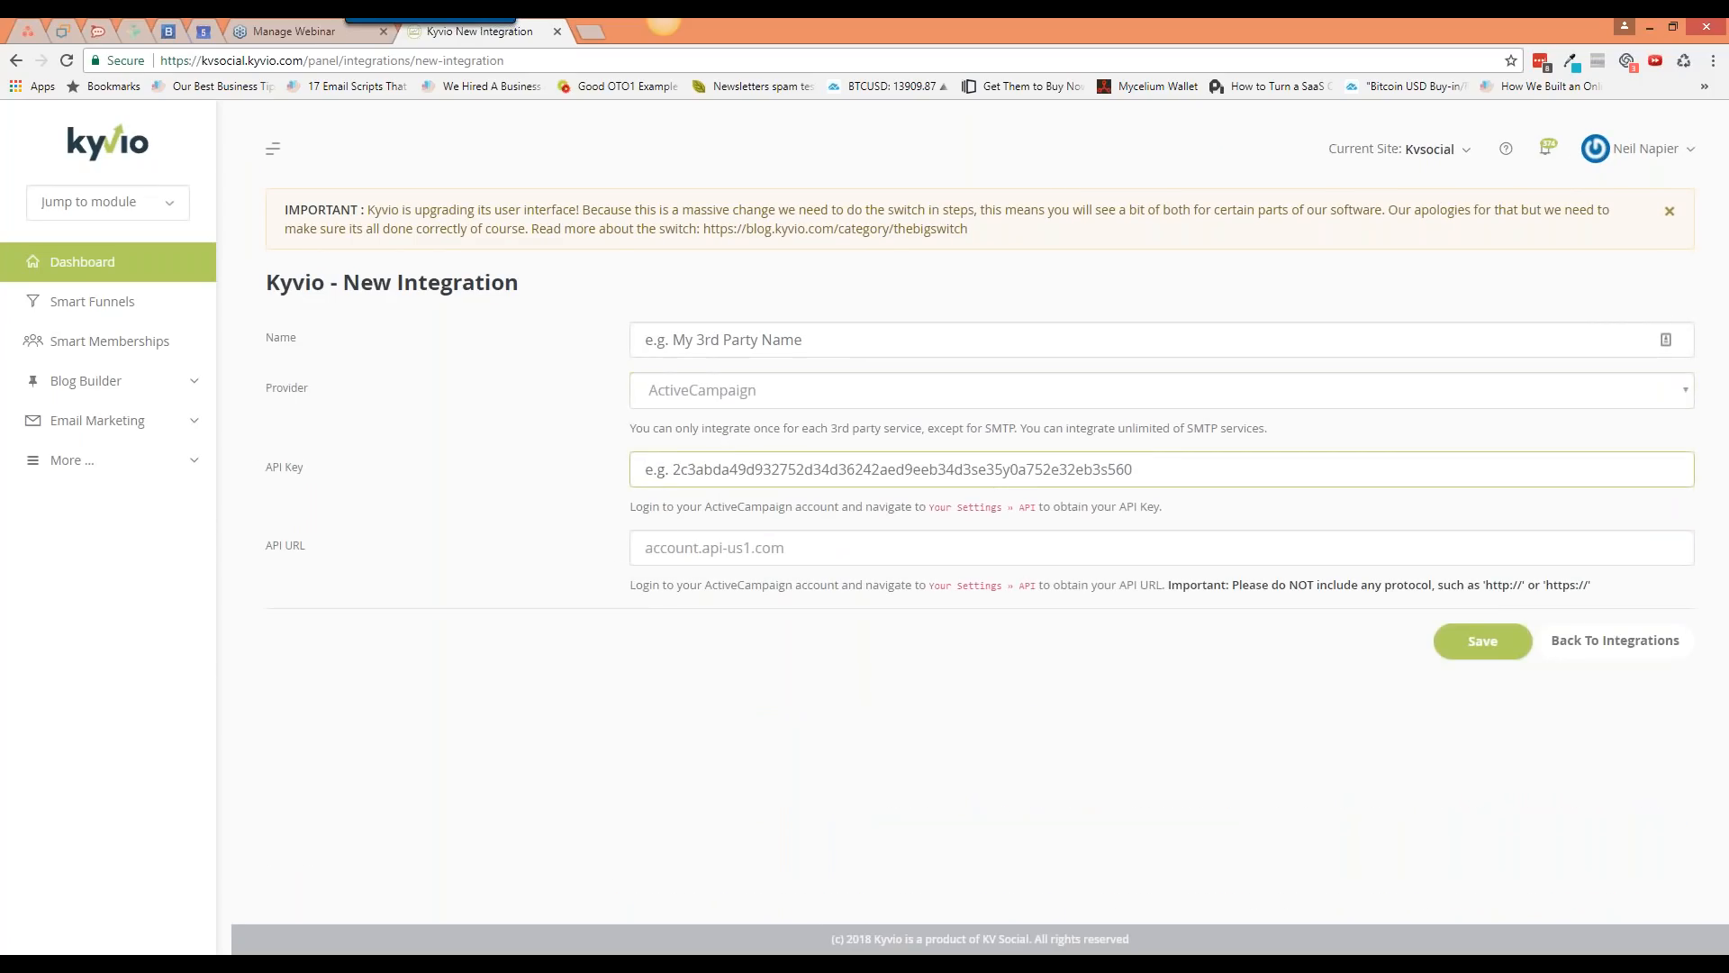
{"action": "left_click_drag", "start_coordinate": [1163, 509], "coordinate": [636, 513]}
{"action": "left_click", "coordinate": [634, 563]}
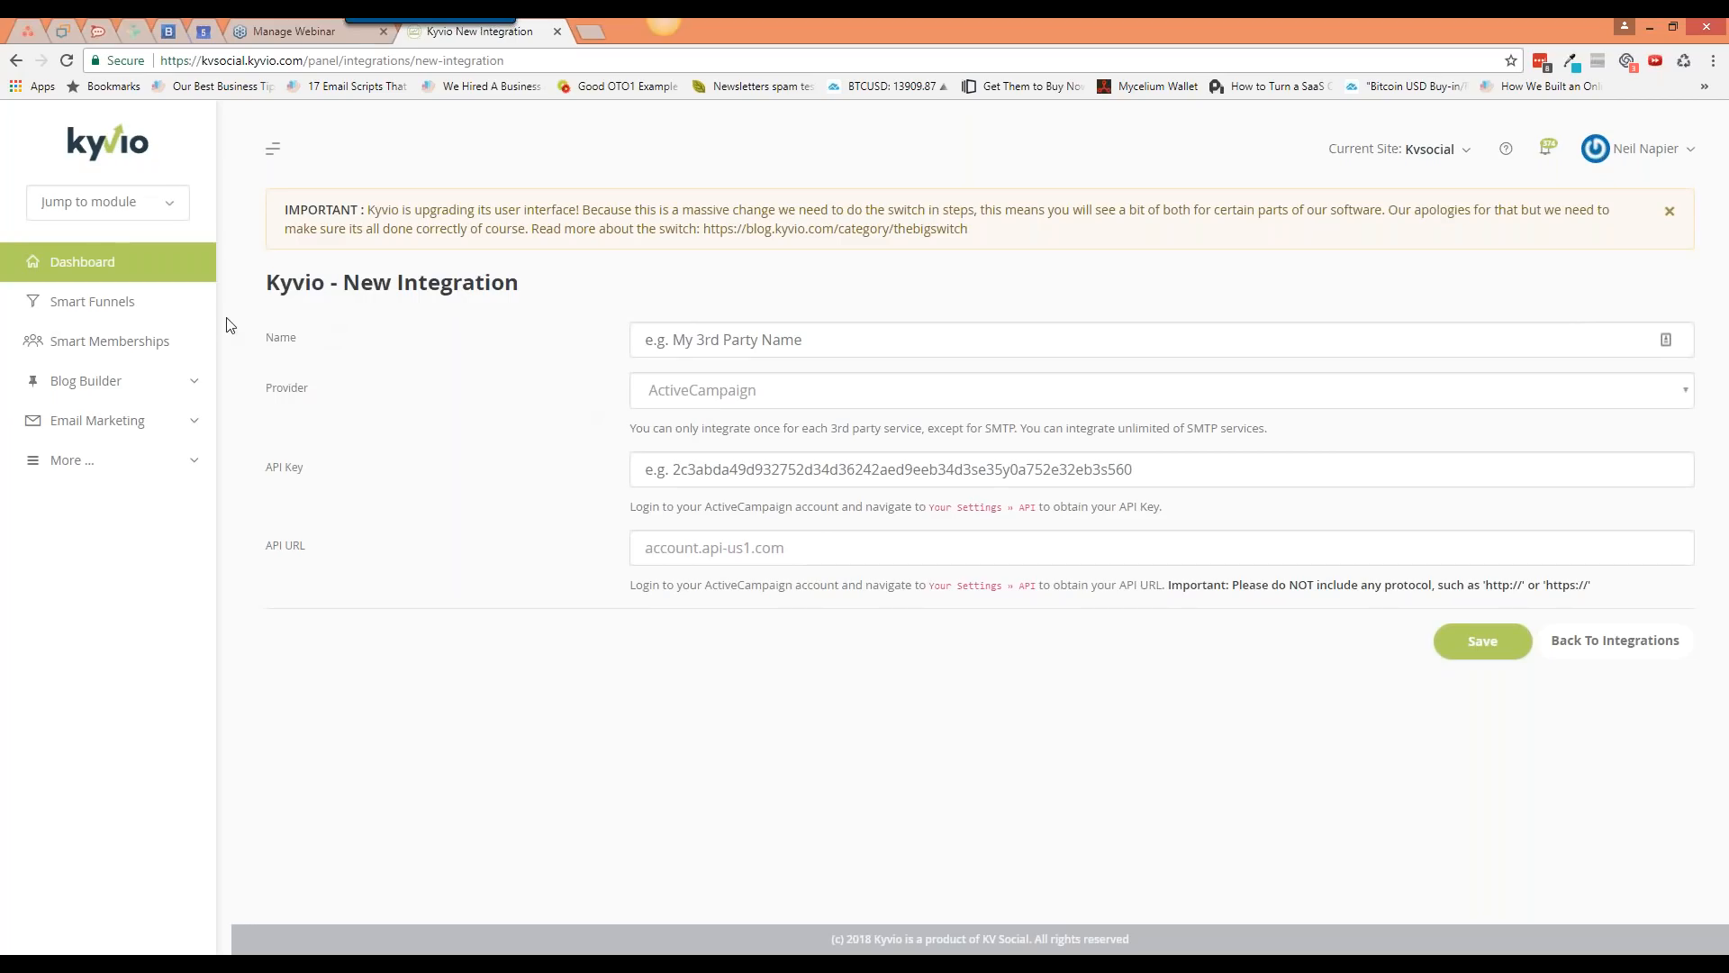
Step: From Smart Funnels, scan the funnel list and start creating a new funnel
{"action": "left_click", "coordinate": [137, 299]}
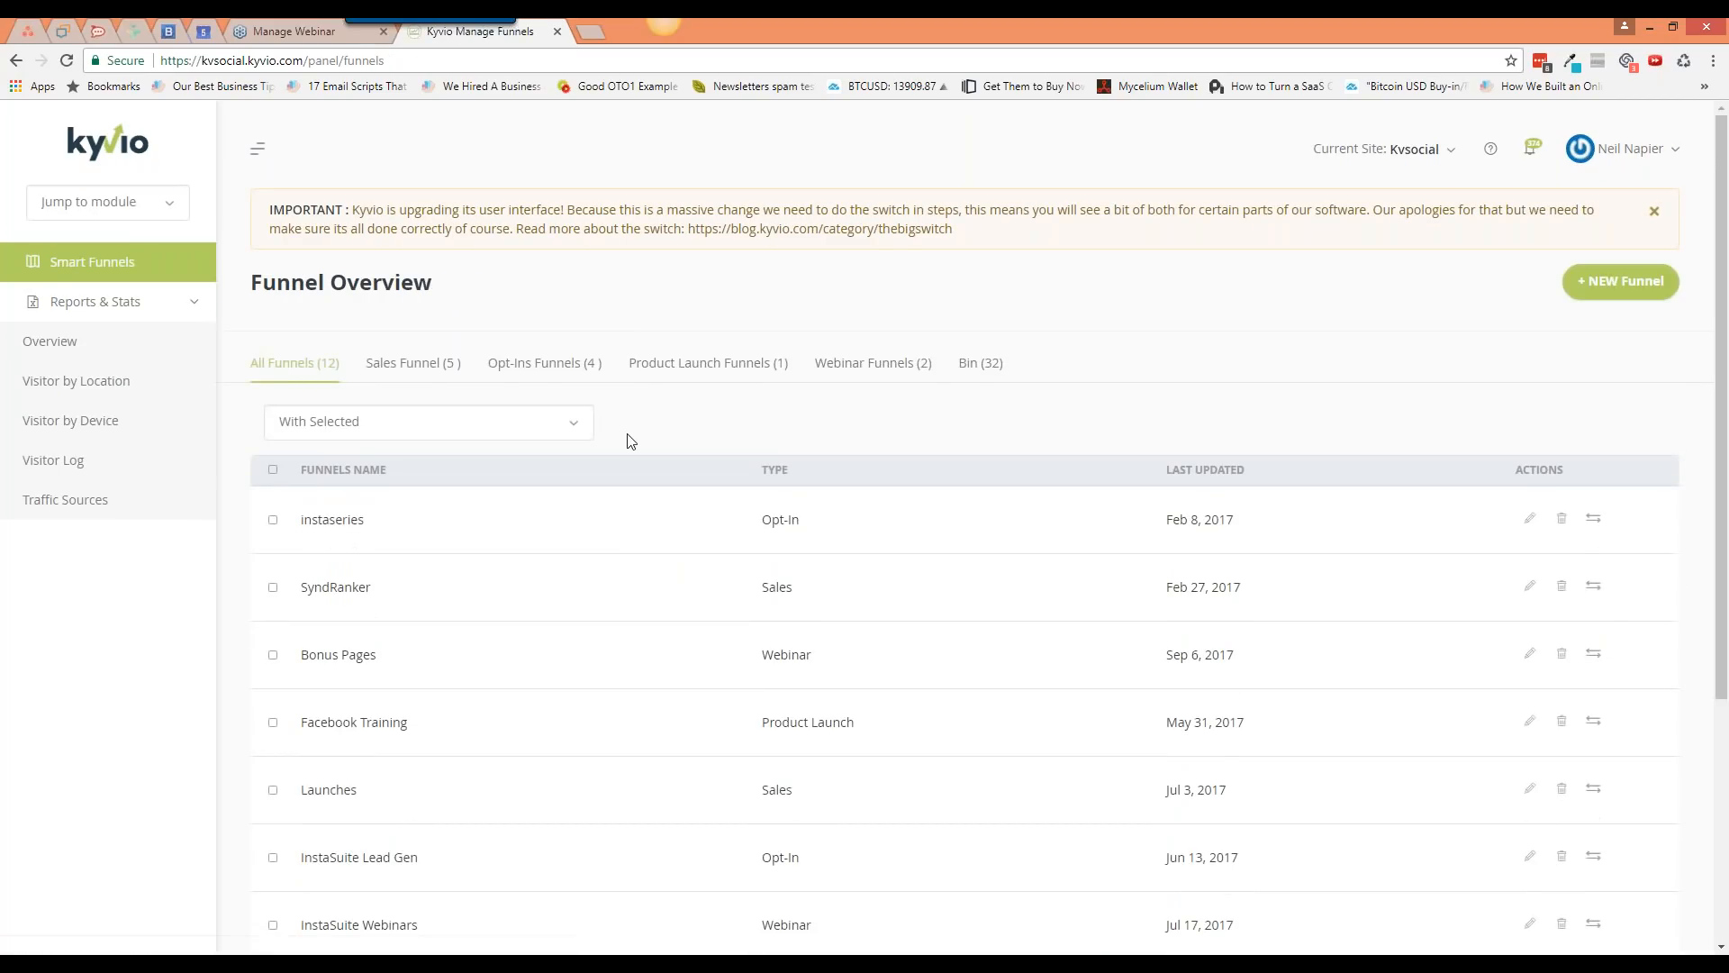
{"action": "scroll", "coordinate": [627, 440], "scroll_direction": "down", "scroll_amount": 4}
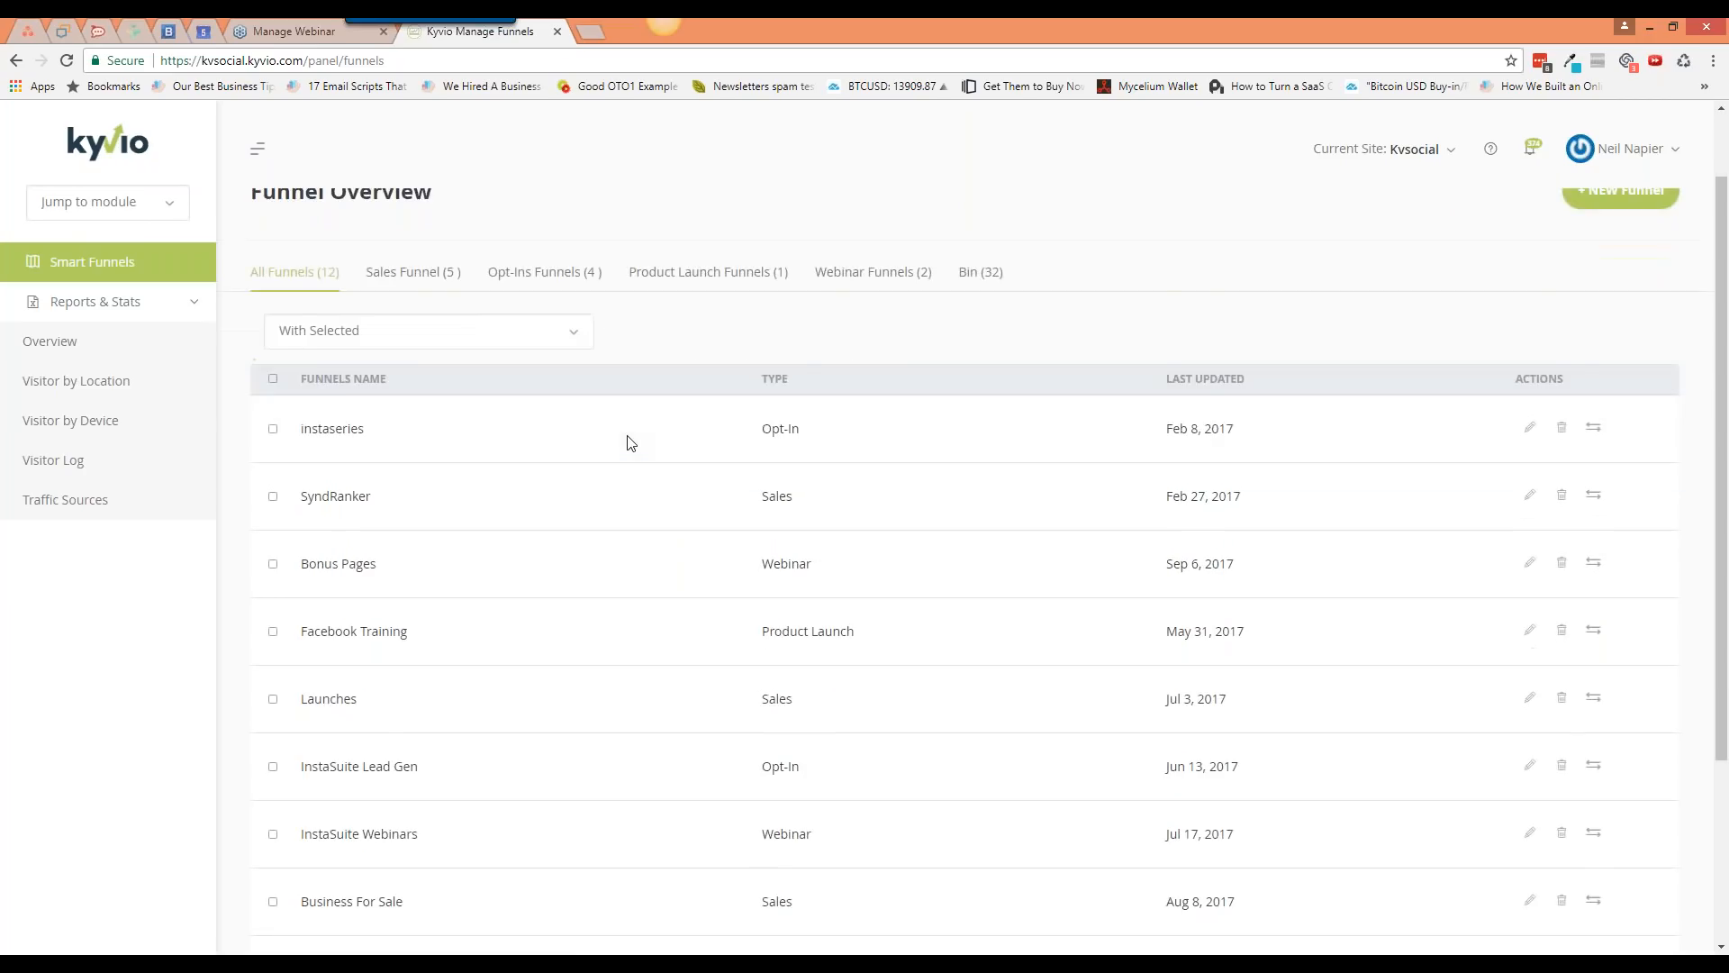
{"action": "scroll", "coordinate": [652, 678], "scroll_direction": "up", "scroll_amount": 4}
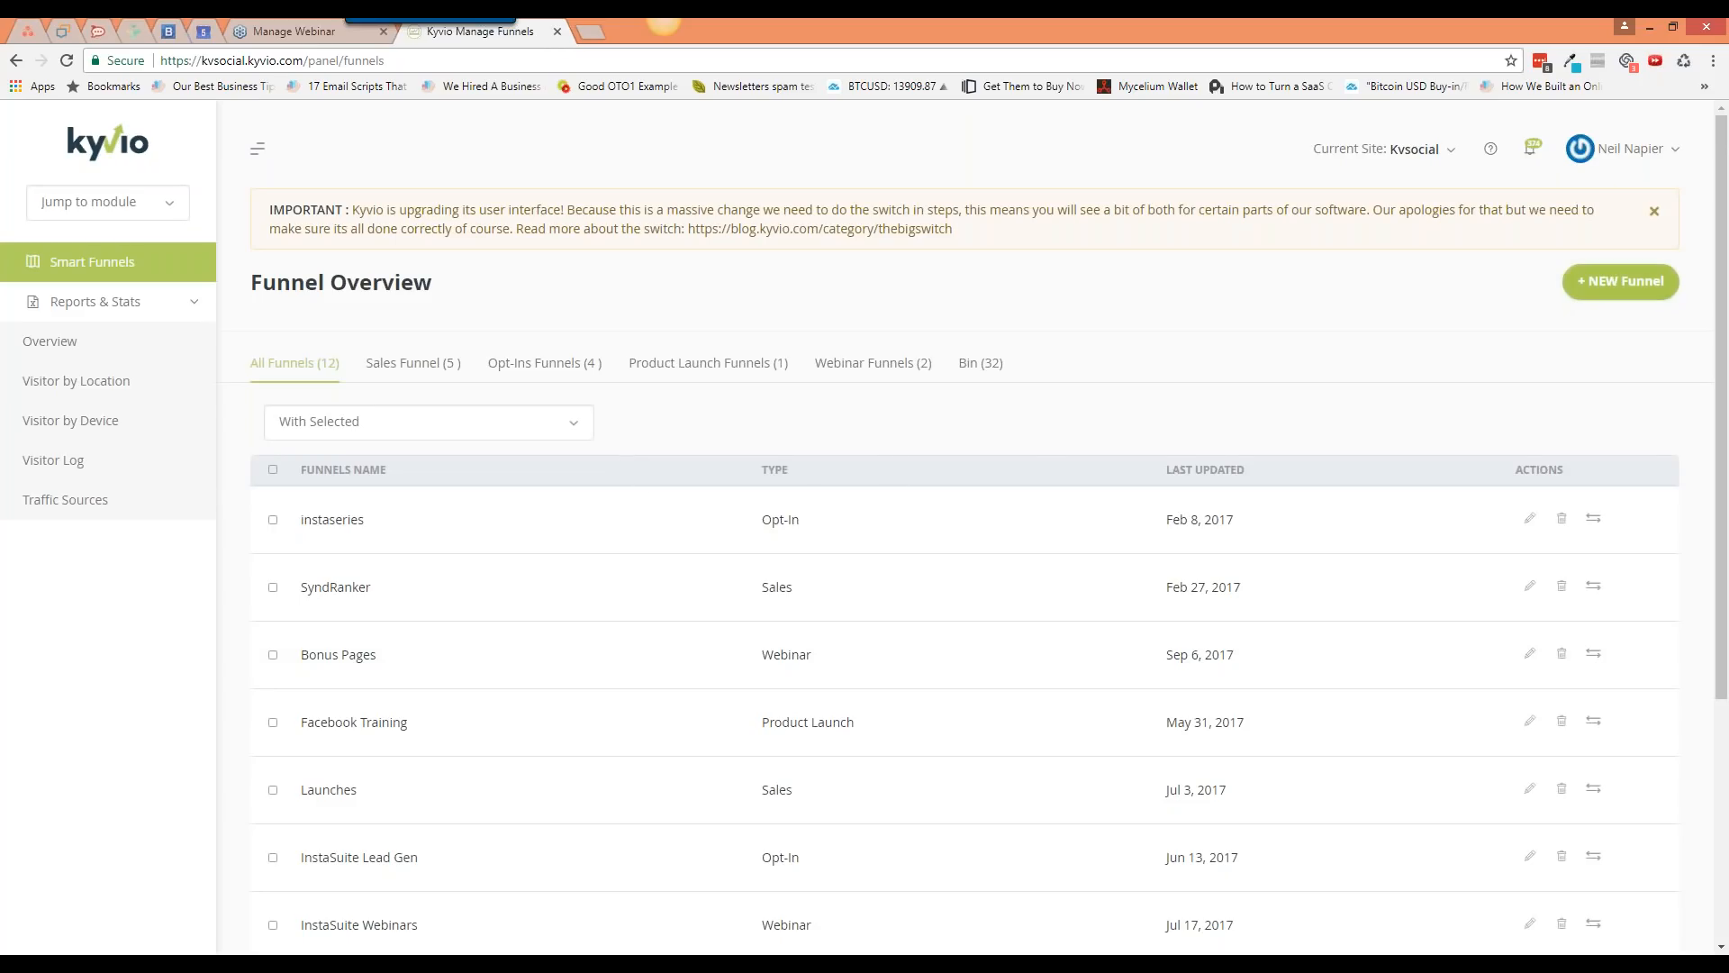
{"action": "left_click", "coordinate": [1600, 290]}
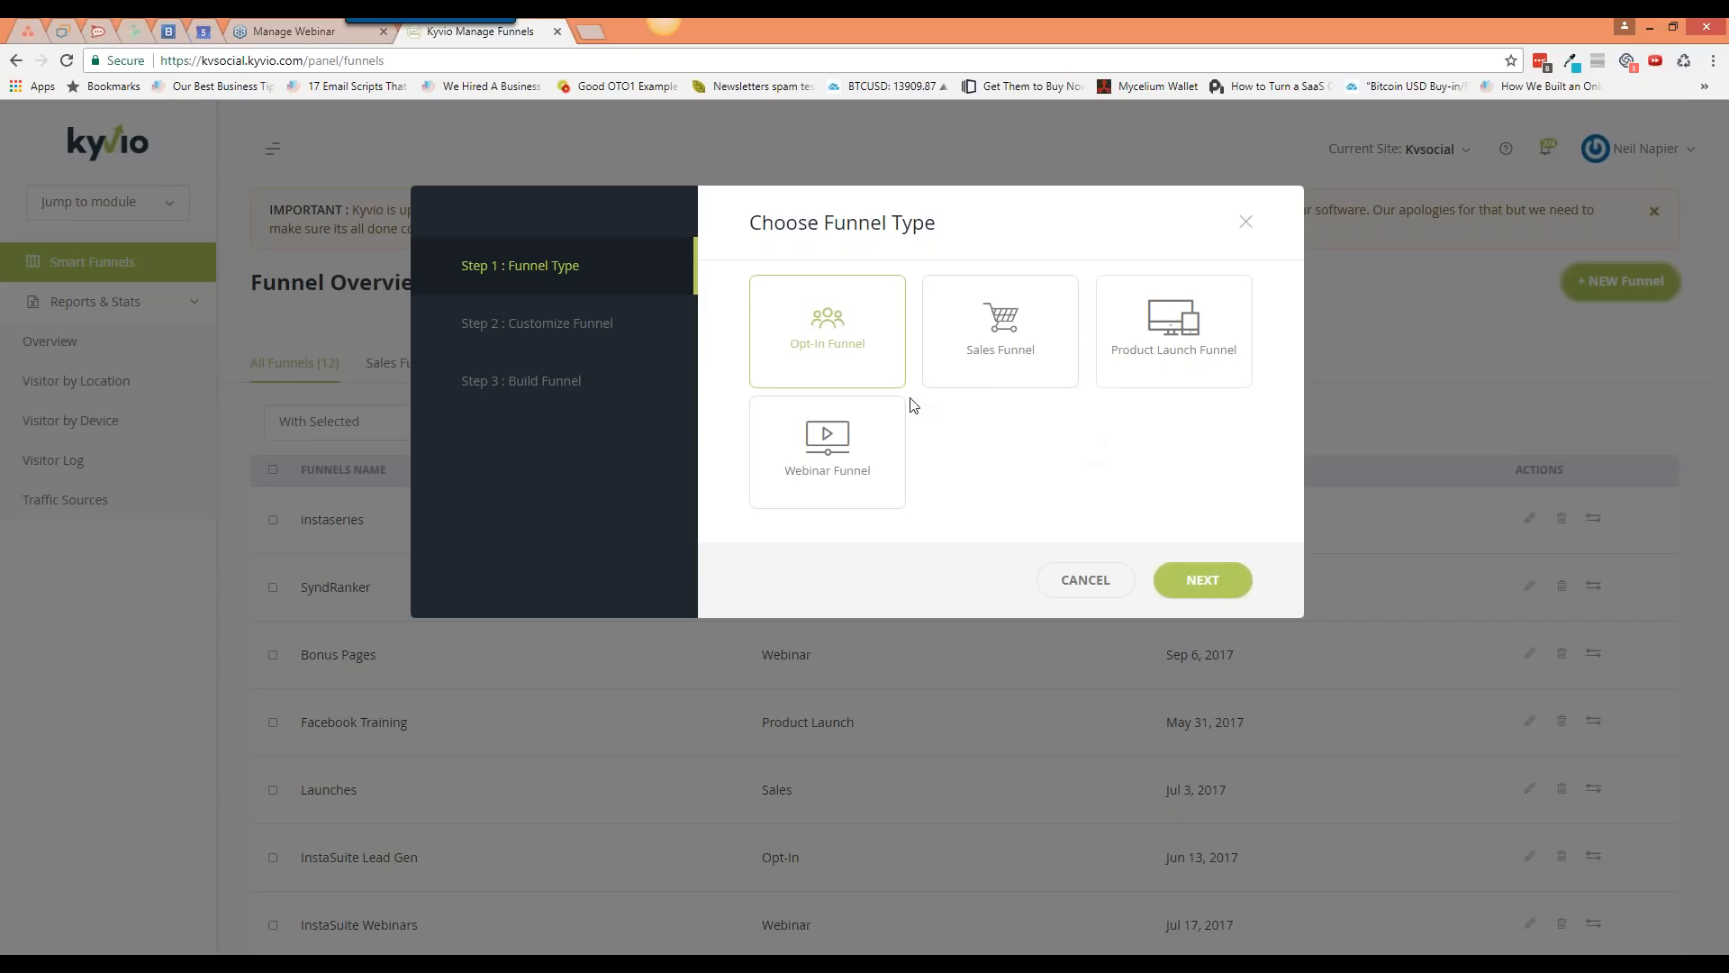
Step: Set up an Opt-In funnel with 1 upsell, 0 downsells and no opt-in confirmation page
{"action": "left_click", "coordinate": [869, 368]}
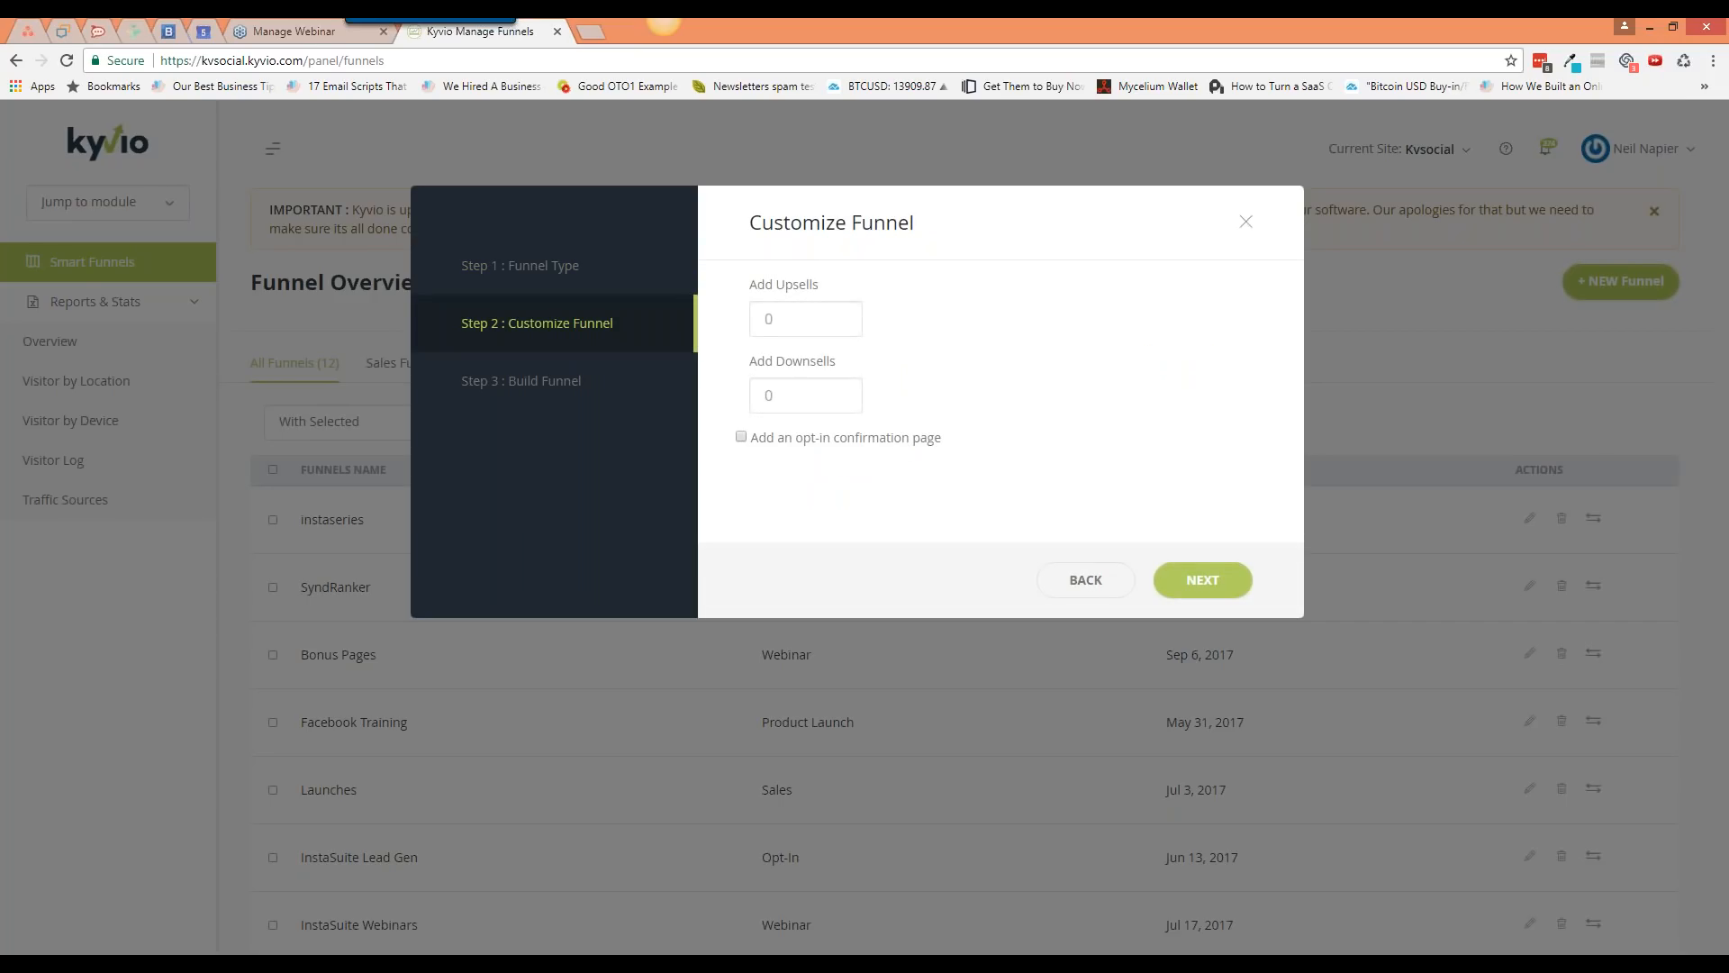
{"action": "left_click_drag", "start_coordinate": [773, 315], "coordinate": [765, 314]}
{"action": "type", "text": "1"}
{"action": "mouse_move", "coordinate": [757, 445]}
{"action": "left_mouse_down"}
{"action": "mouse_move", "coordinate": [942, 448]}
{"action": "mouse_move", "coordinate": [756, 452]}
{"action": "left_mouse_up"}
{"action": "left_click", "coordinate": [939, 453]}
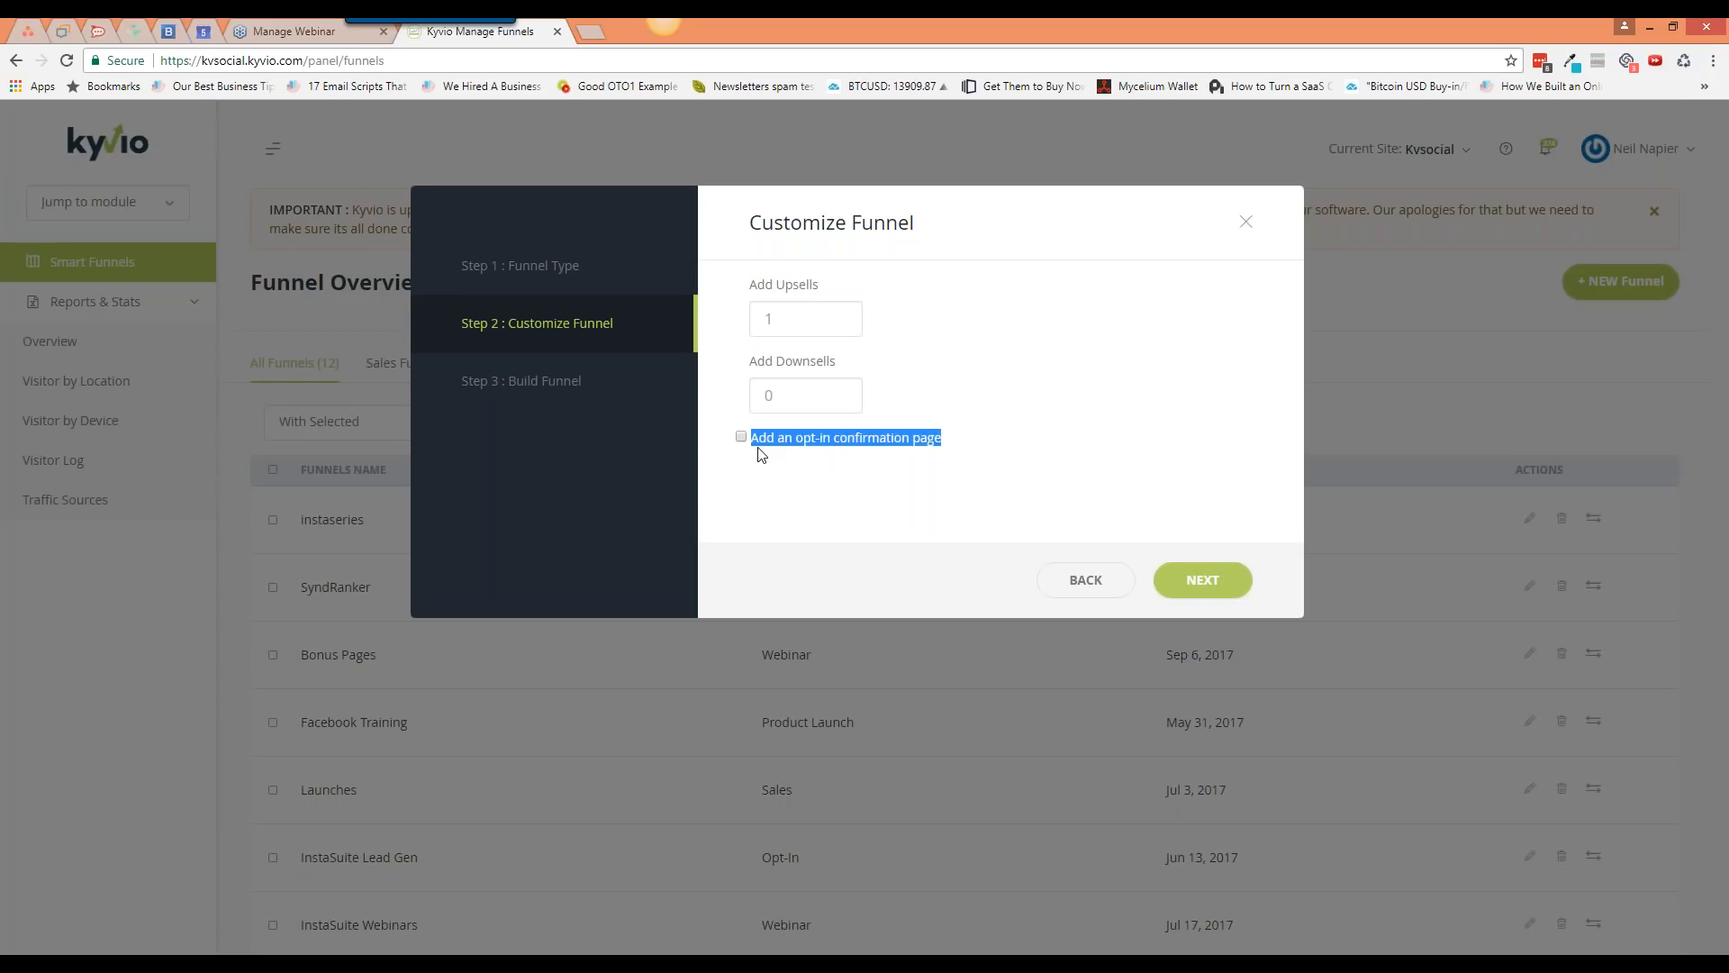
{"action": "left_click", "coordinate": [761, 455]}
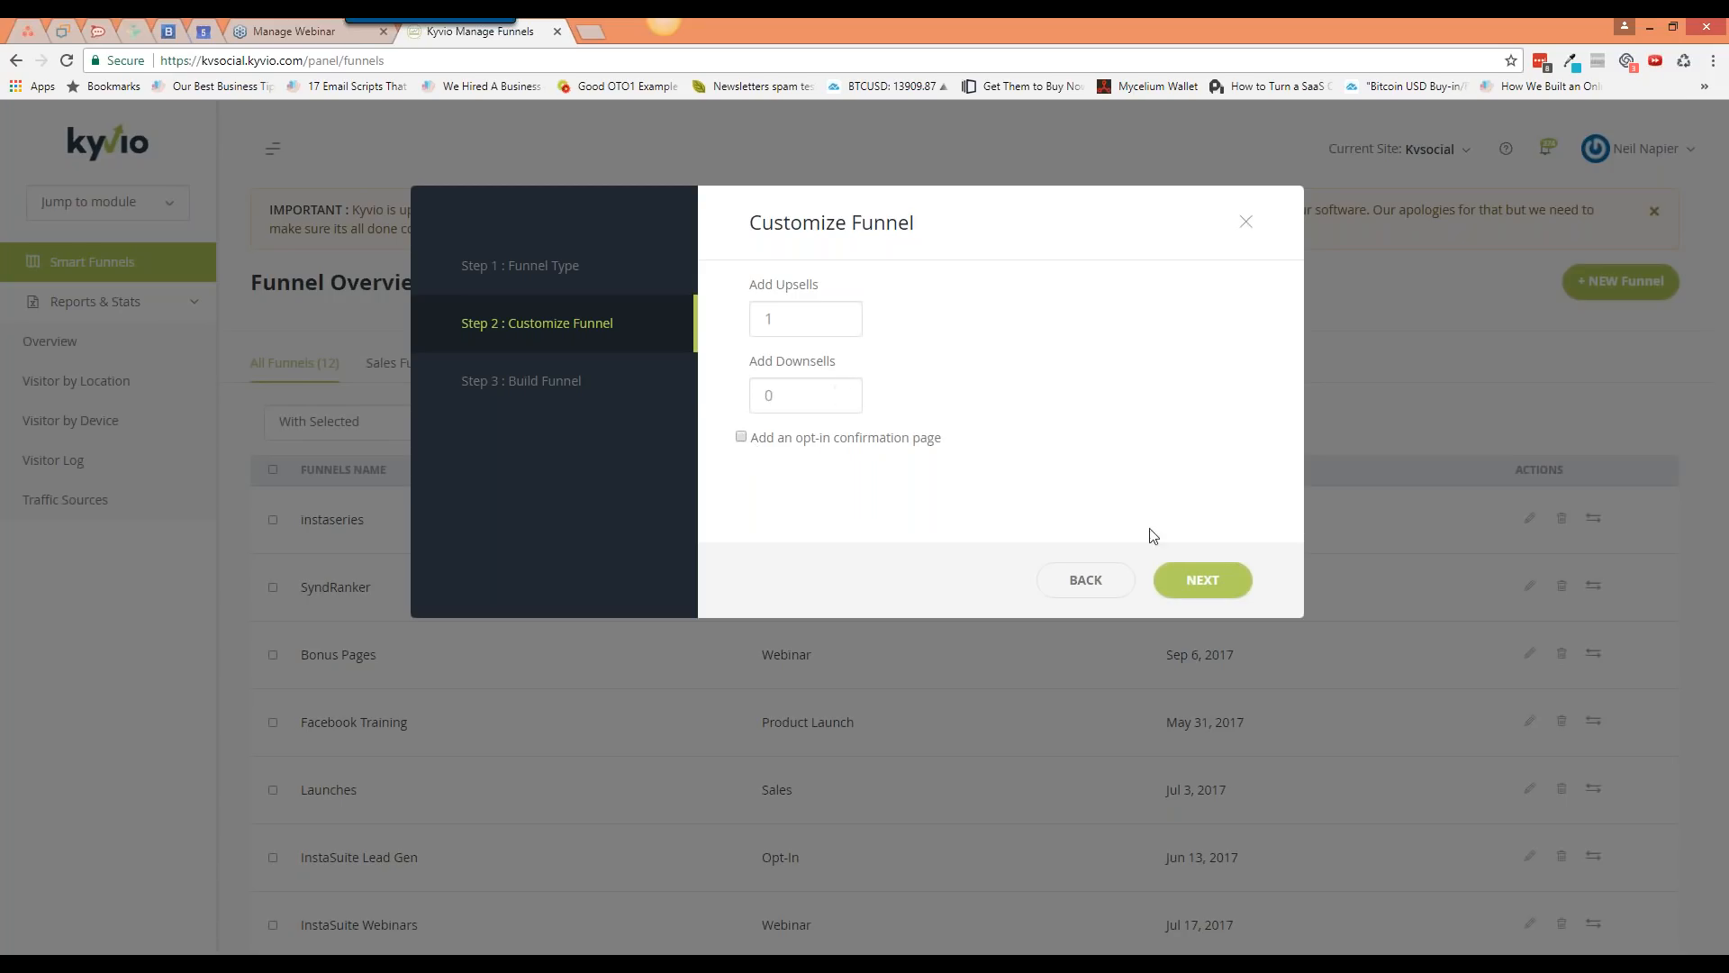
{"action": "left_click", "coordinate": [1201, 580]}
Step: Name the funnel 'Live Workshop Optin + Upsell' and build it
{"action": "left_click", "coordinate": [912, 335]}
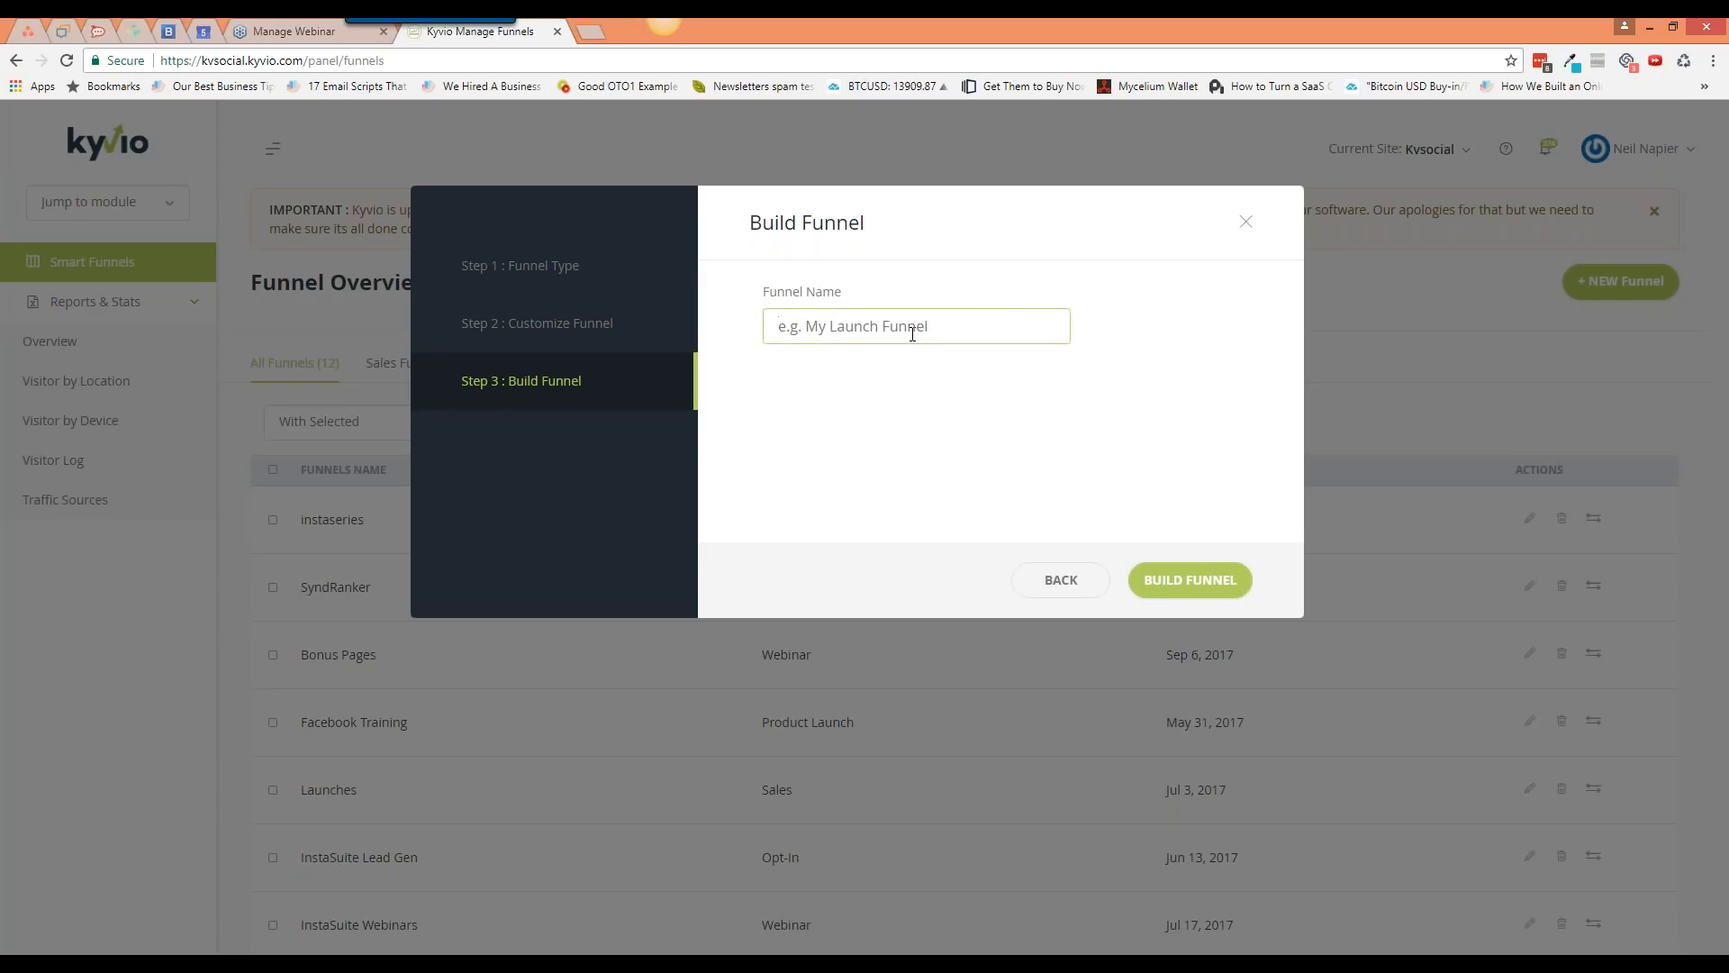
{"action": "type", "text": "L"}
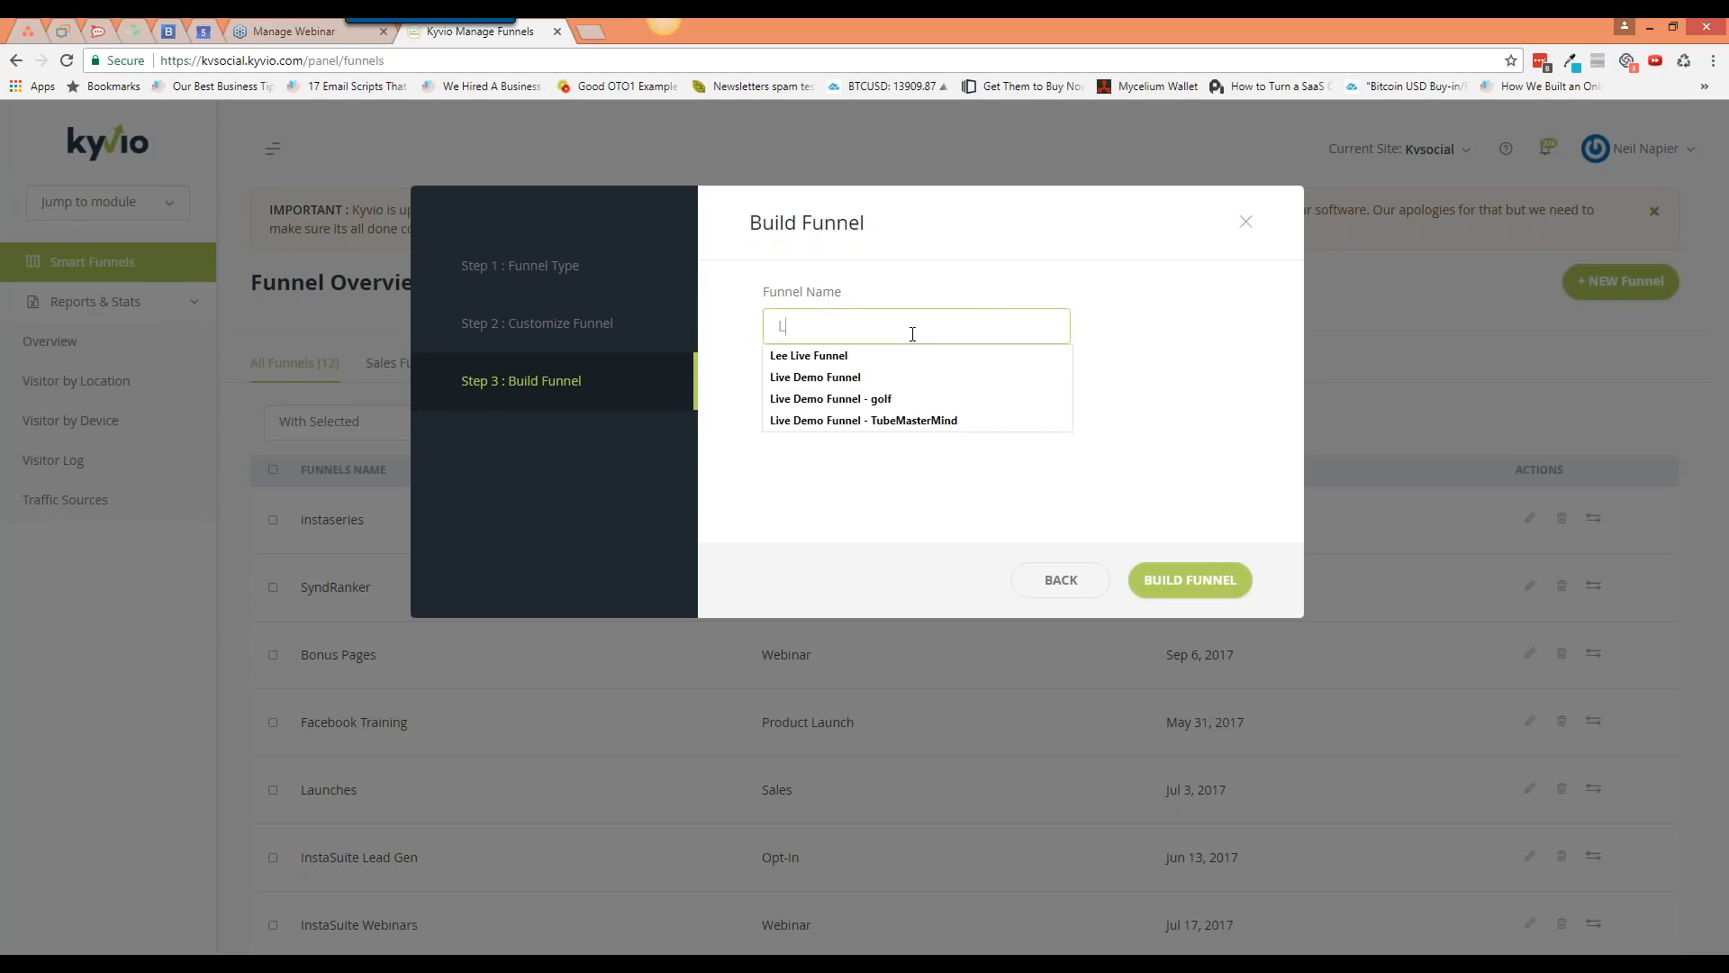
{"action": "type", "text": "ive Workshop Optin"}
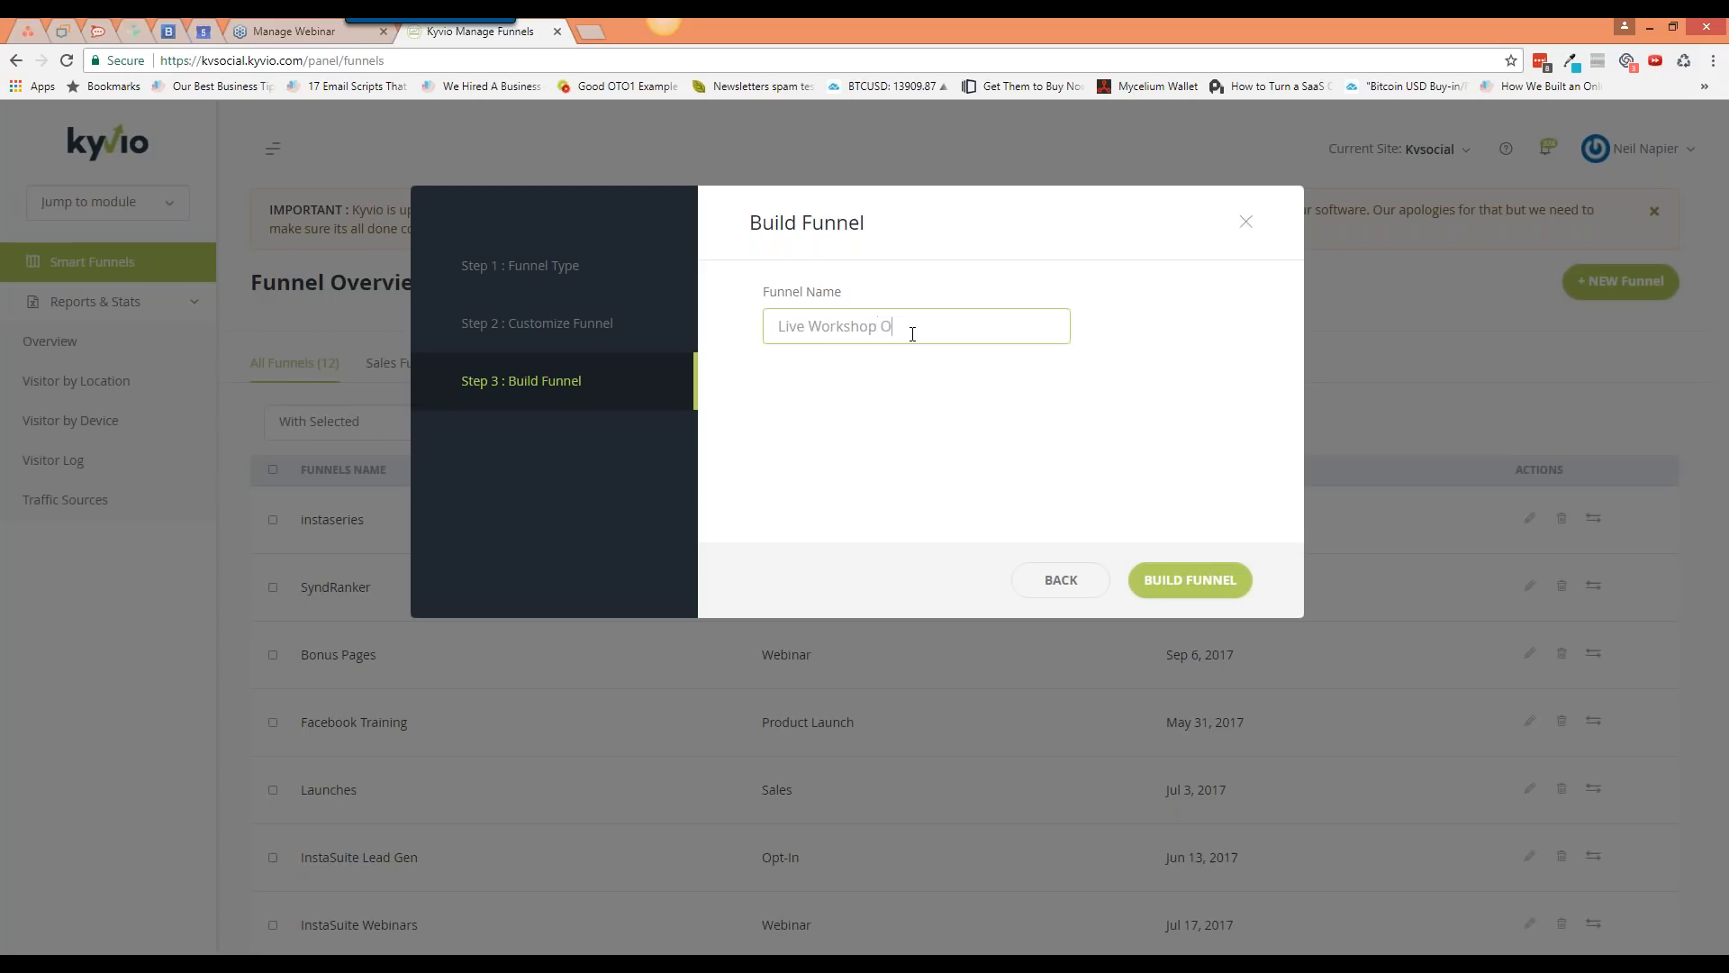
{"action": "type", "text": " + Upsell"}
{"action": "left_click", "coordinate": [1196, 583]}
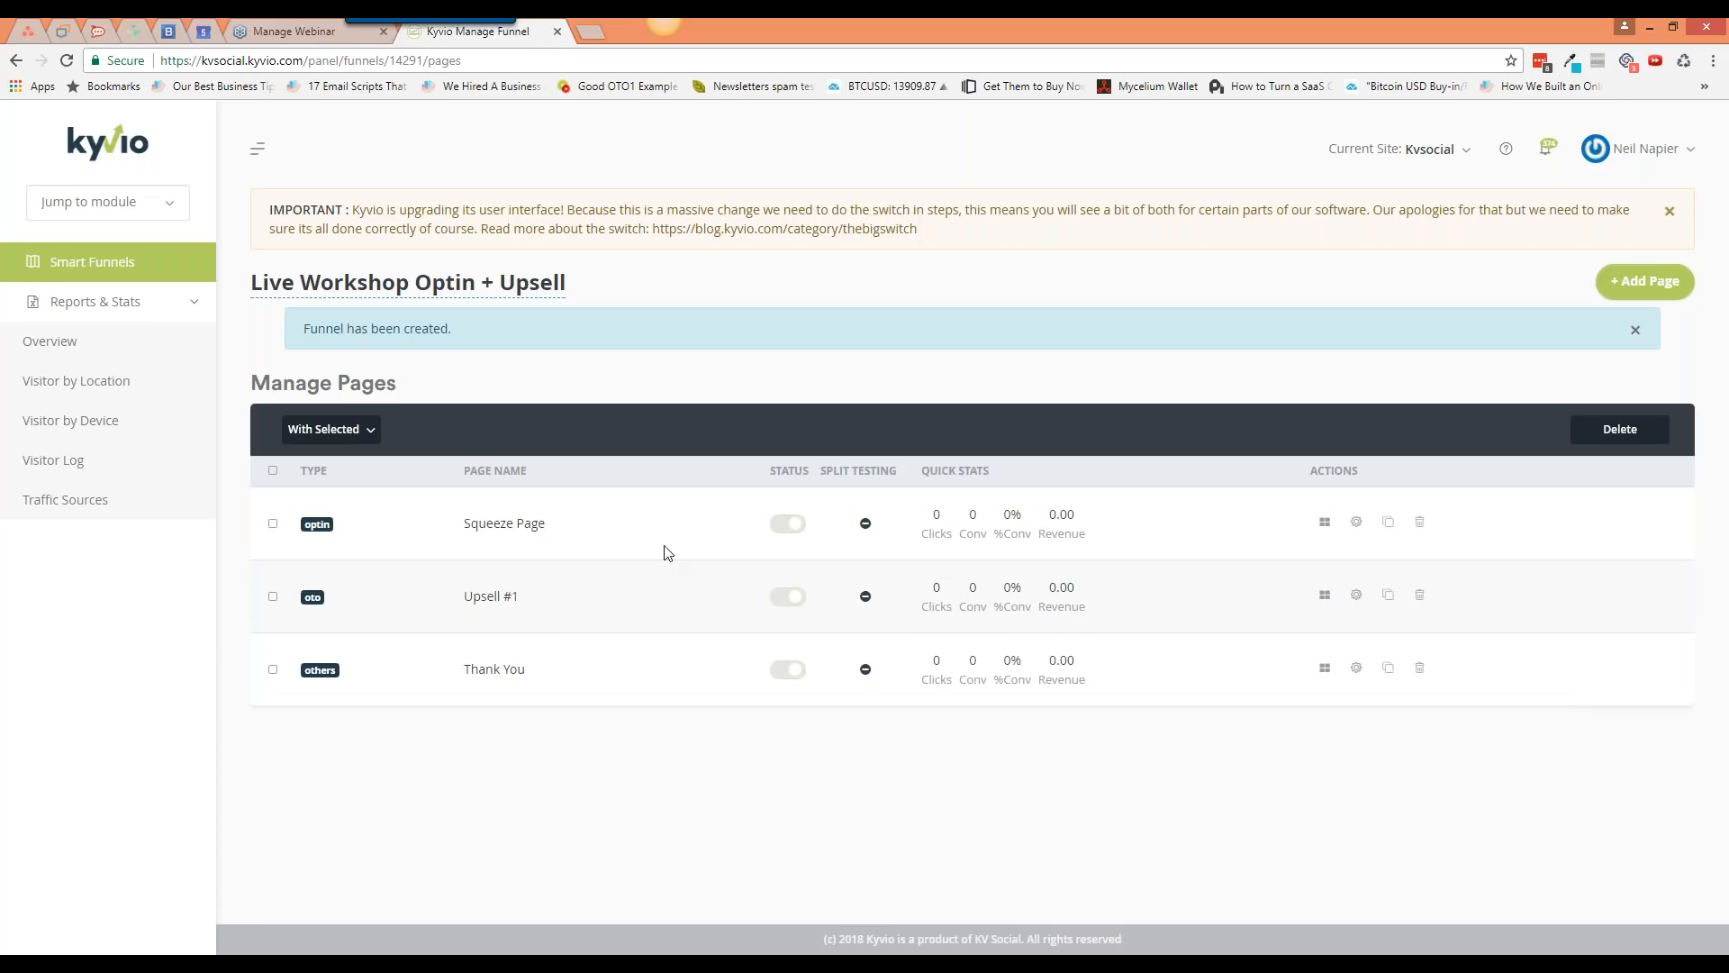
Step: Try publishing the Squeeze Page, then open its template chooser after the template-required error
{"action": "left_click", "coordinate": [785, 526]}
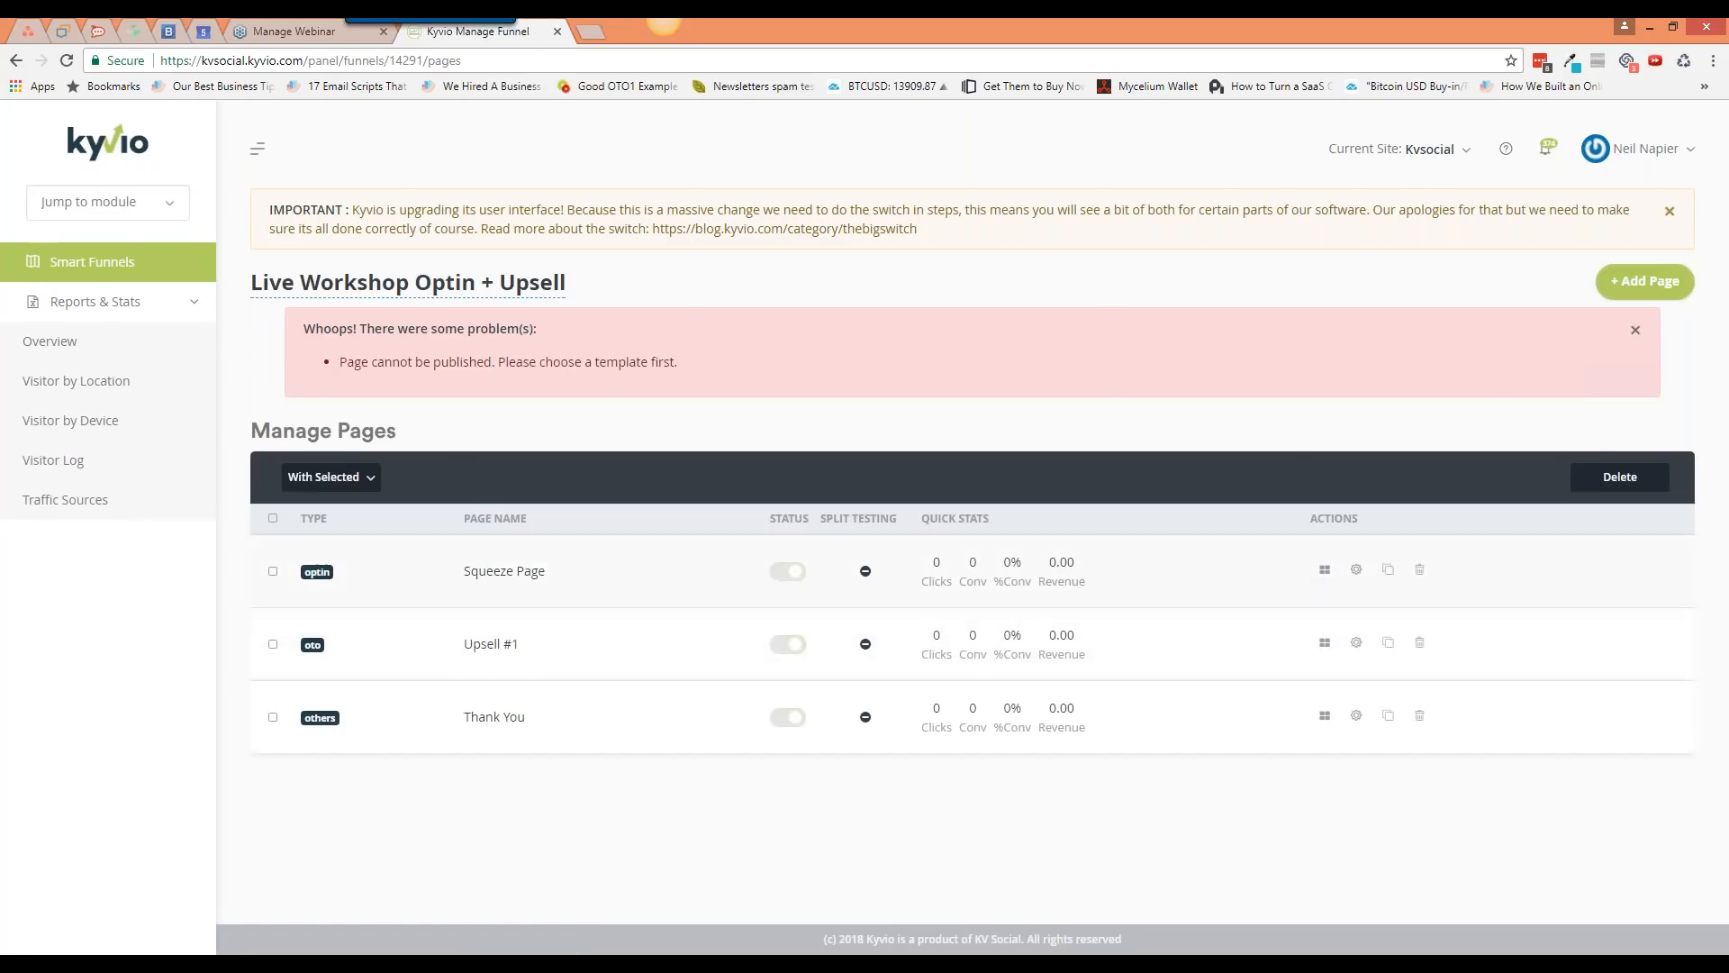
{"action": "left_click", "coordinate": [1325, 570]}
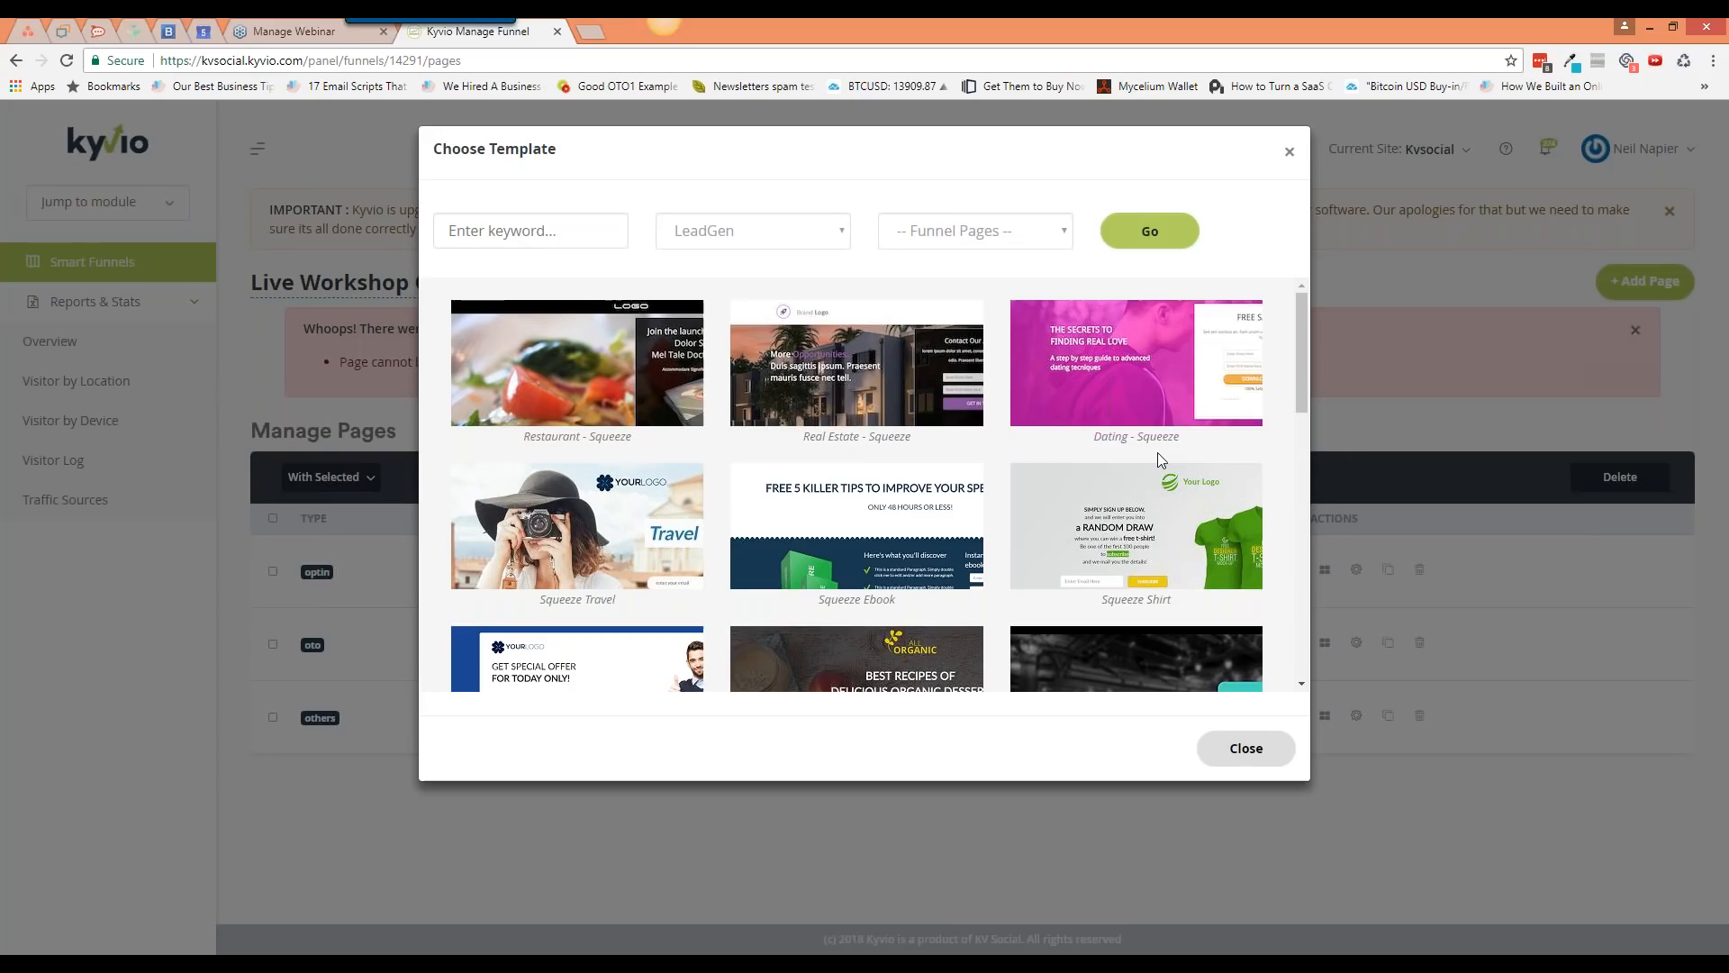
Step: Preview the Restaurant and Real Estate squeeze templates, then apply Restaurant - Squeeze to the page
{"action": "mouse_move", "coordinate": [579, 401]}
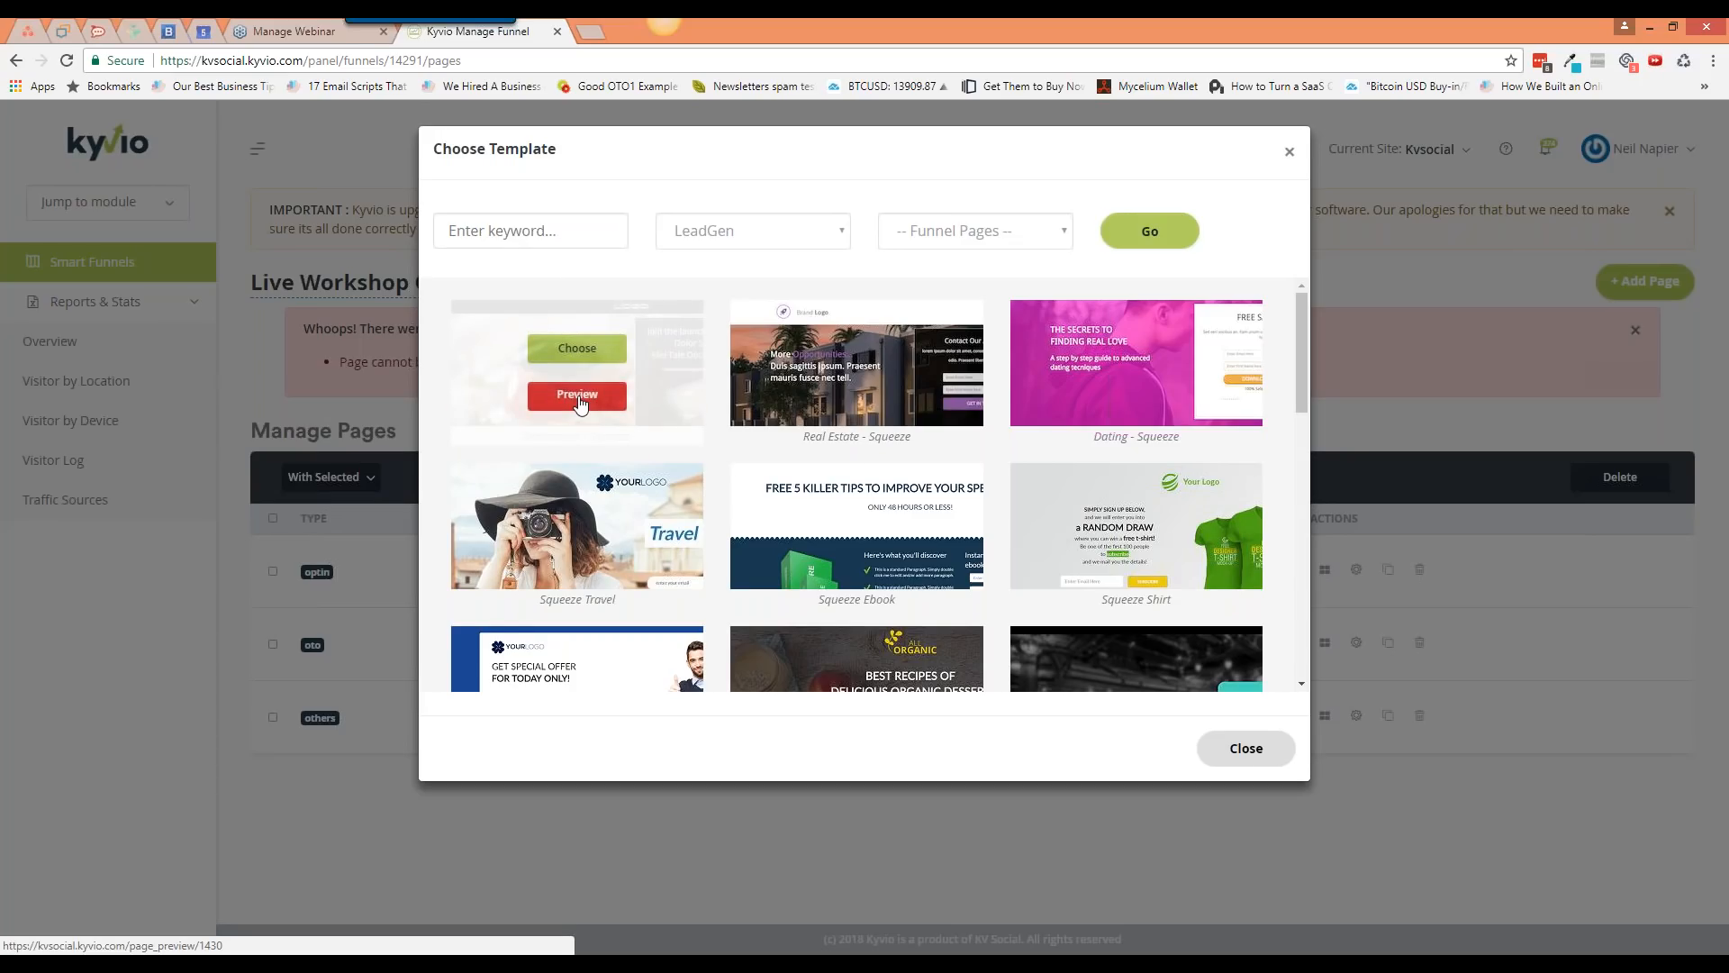
{"action": "left_click", "coordinate": [579, 396]}
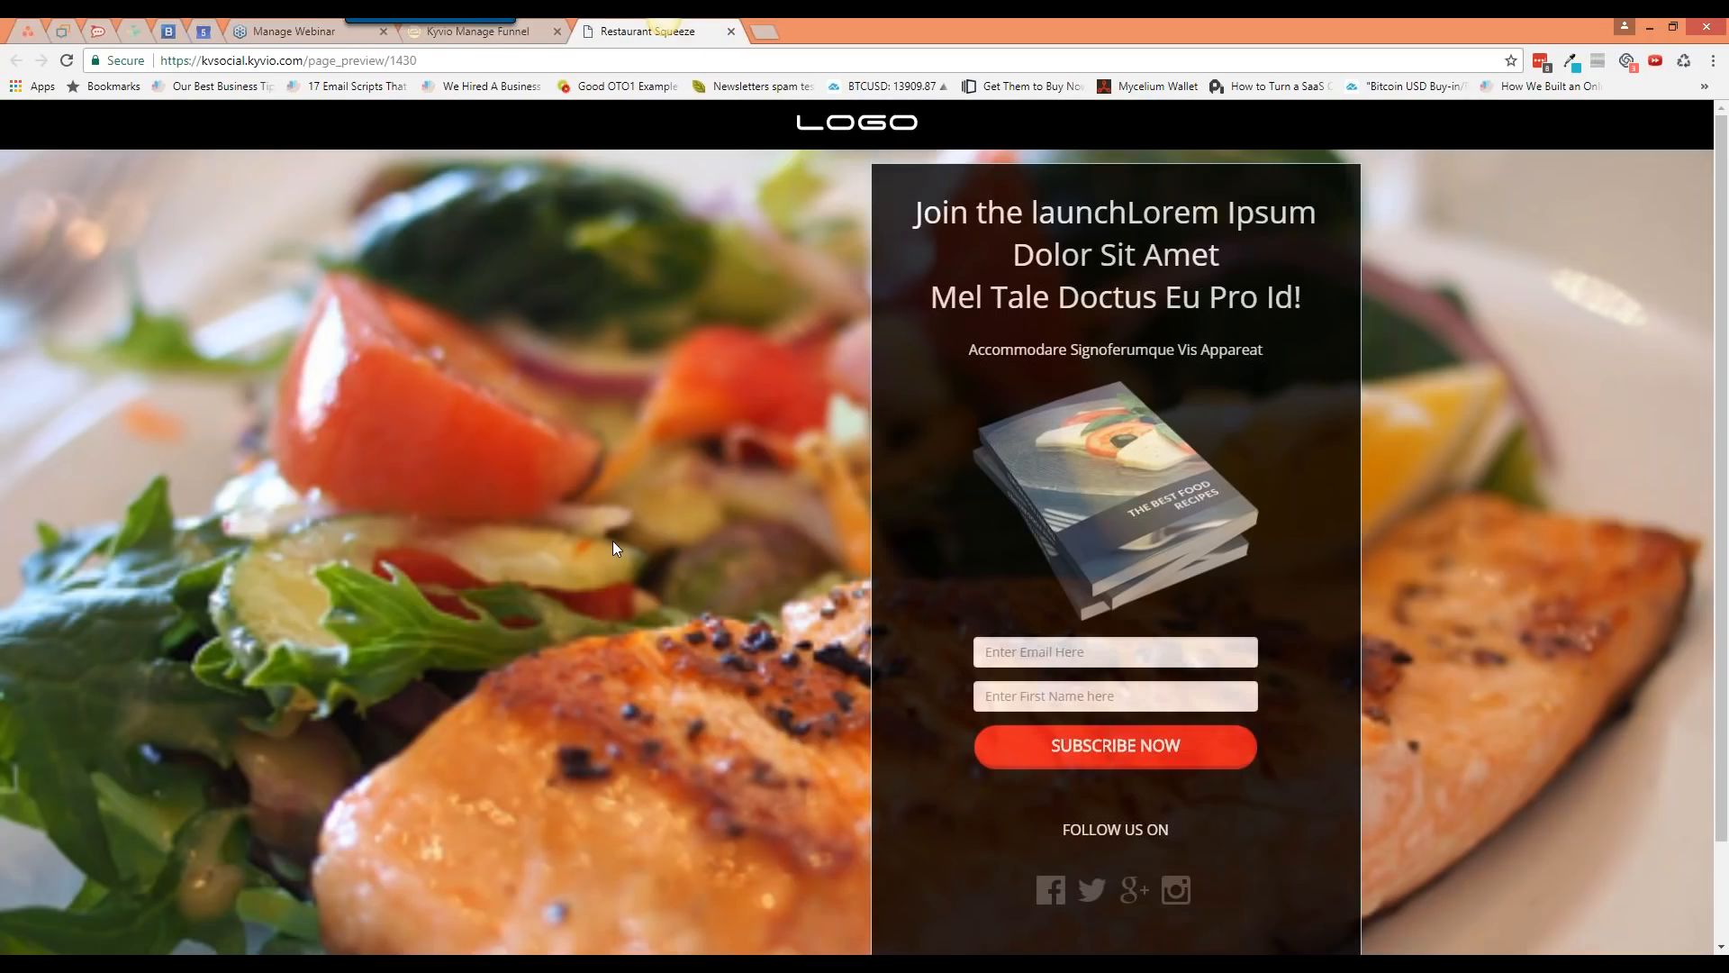
{"action": "left_click", "coordinate": [524, 34]}
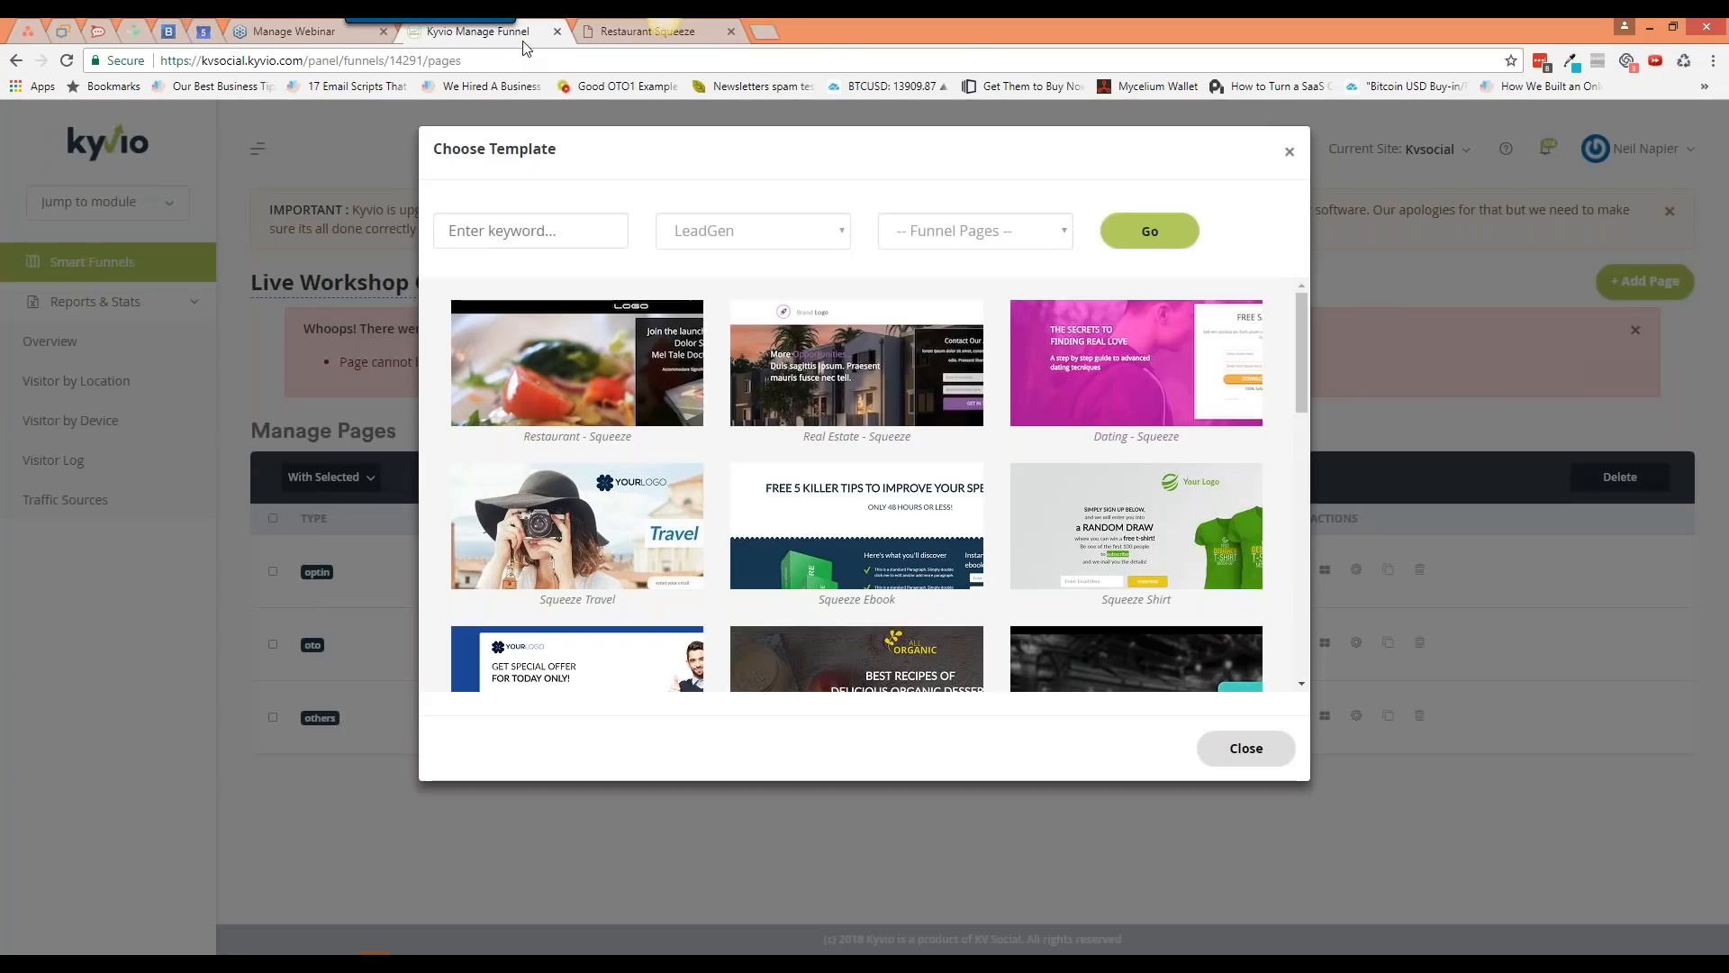
{"action": "mouse_move", "coordinate": [865, 396]}
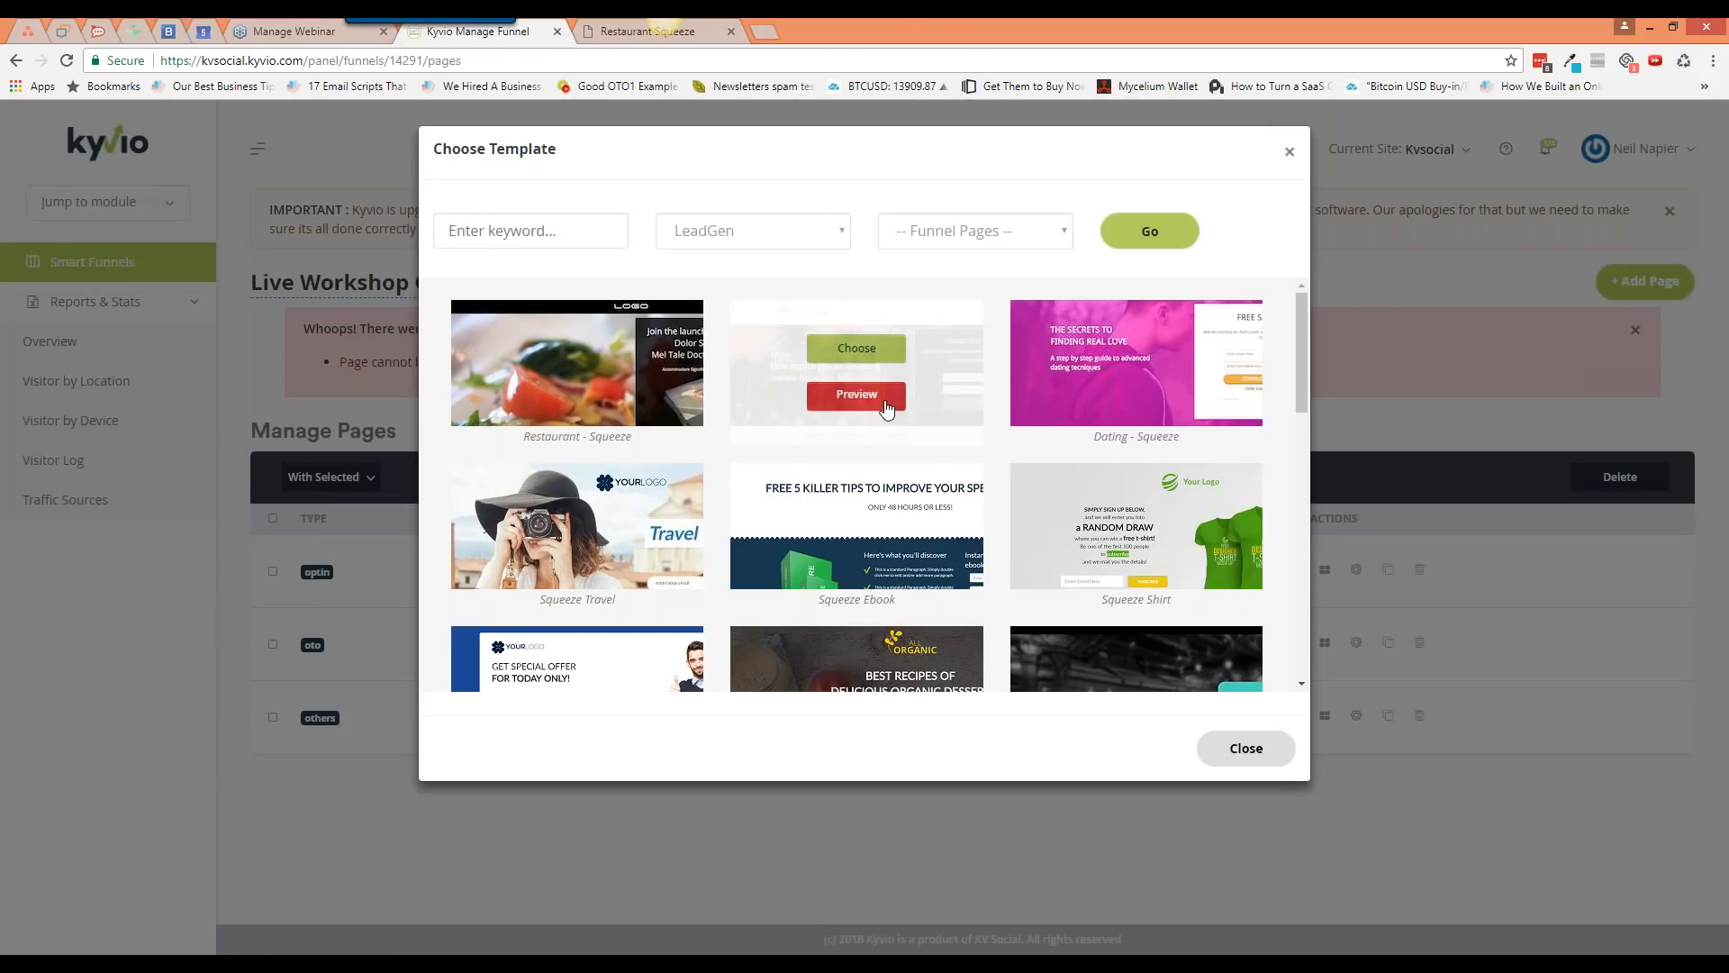
{"action": "left_click", "coordinate": [856, 394]}
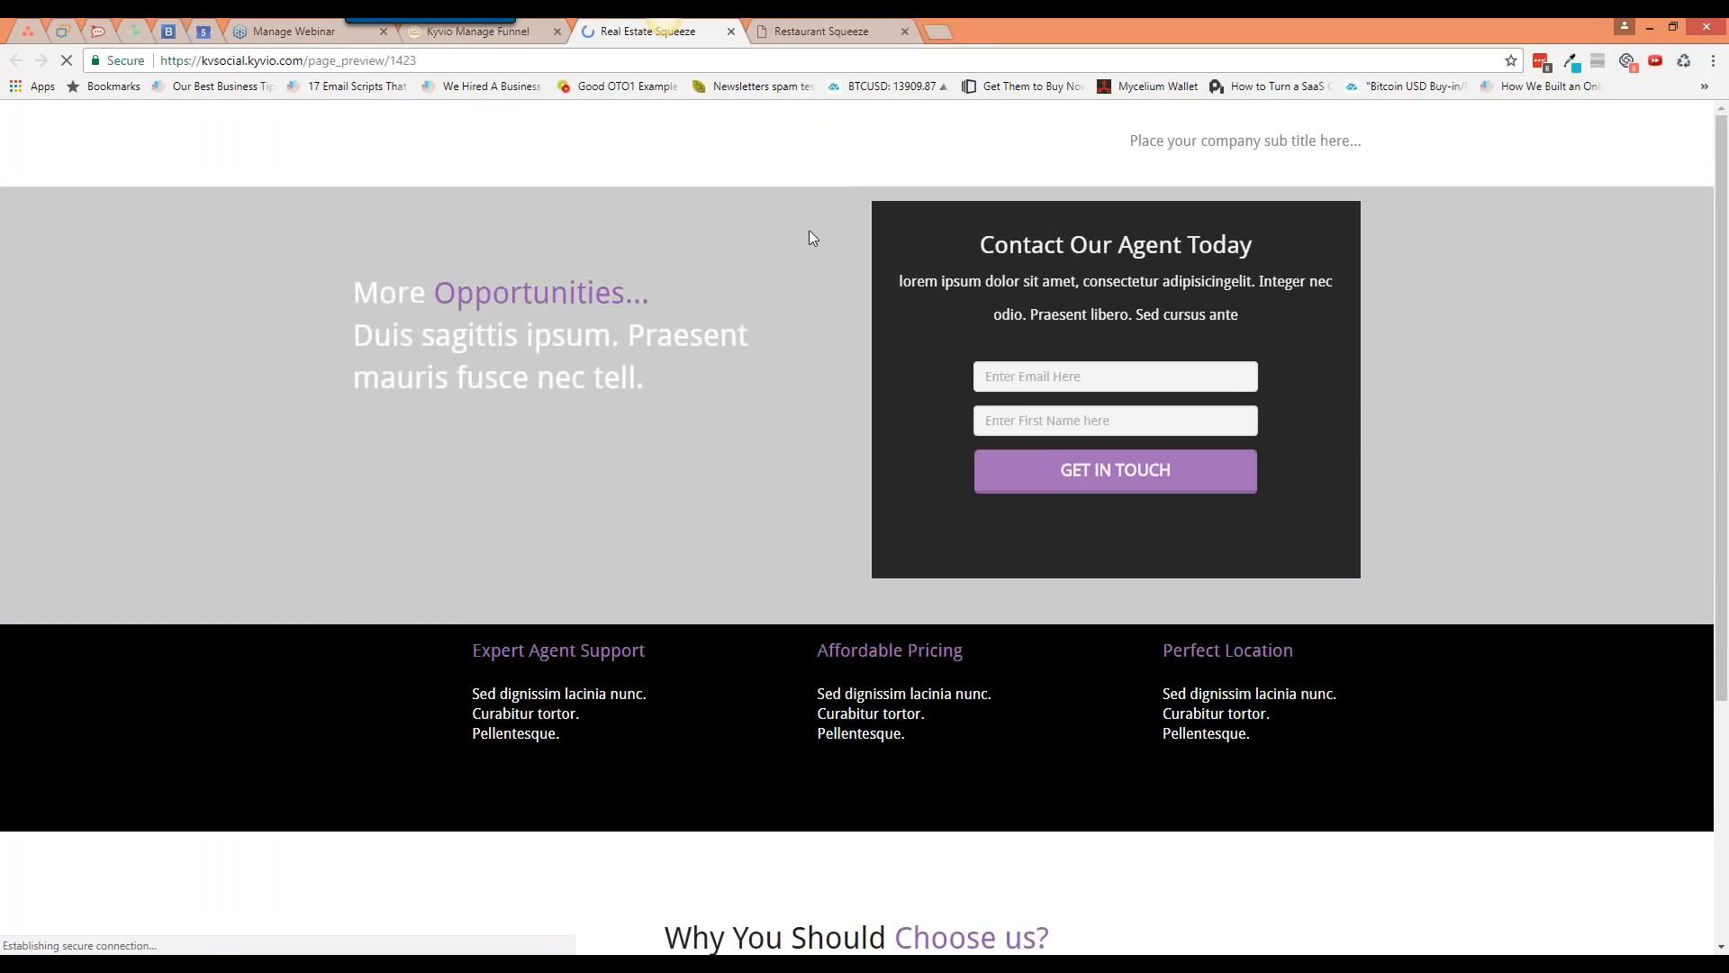
{"action": "scroll", "coordinate": [754, 586], "scroll_direction": "down", "scroll_amount": 2}
{"action": "scroll", "coordinate": [754, 585], "scroll_direction": "up", "scroll_amount": 2}
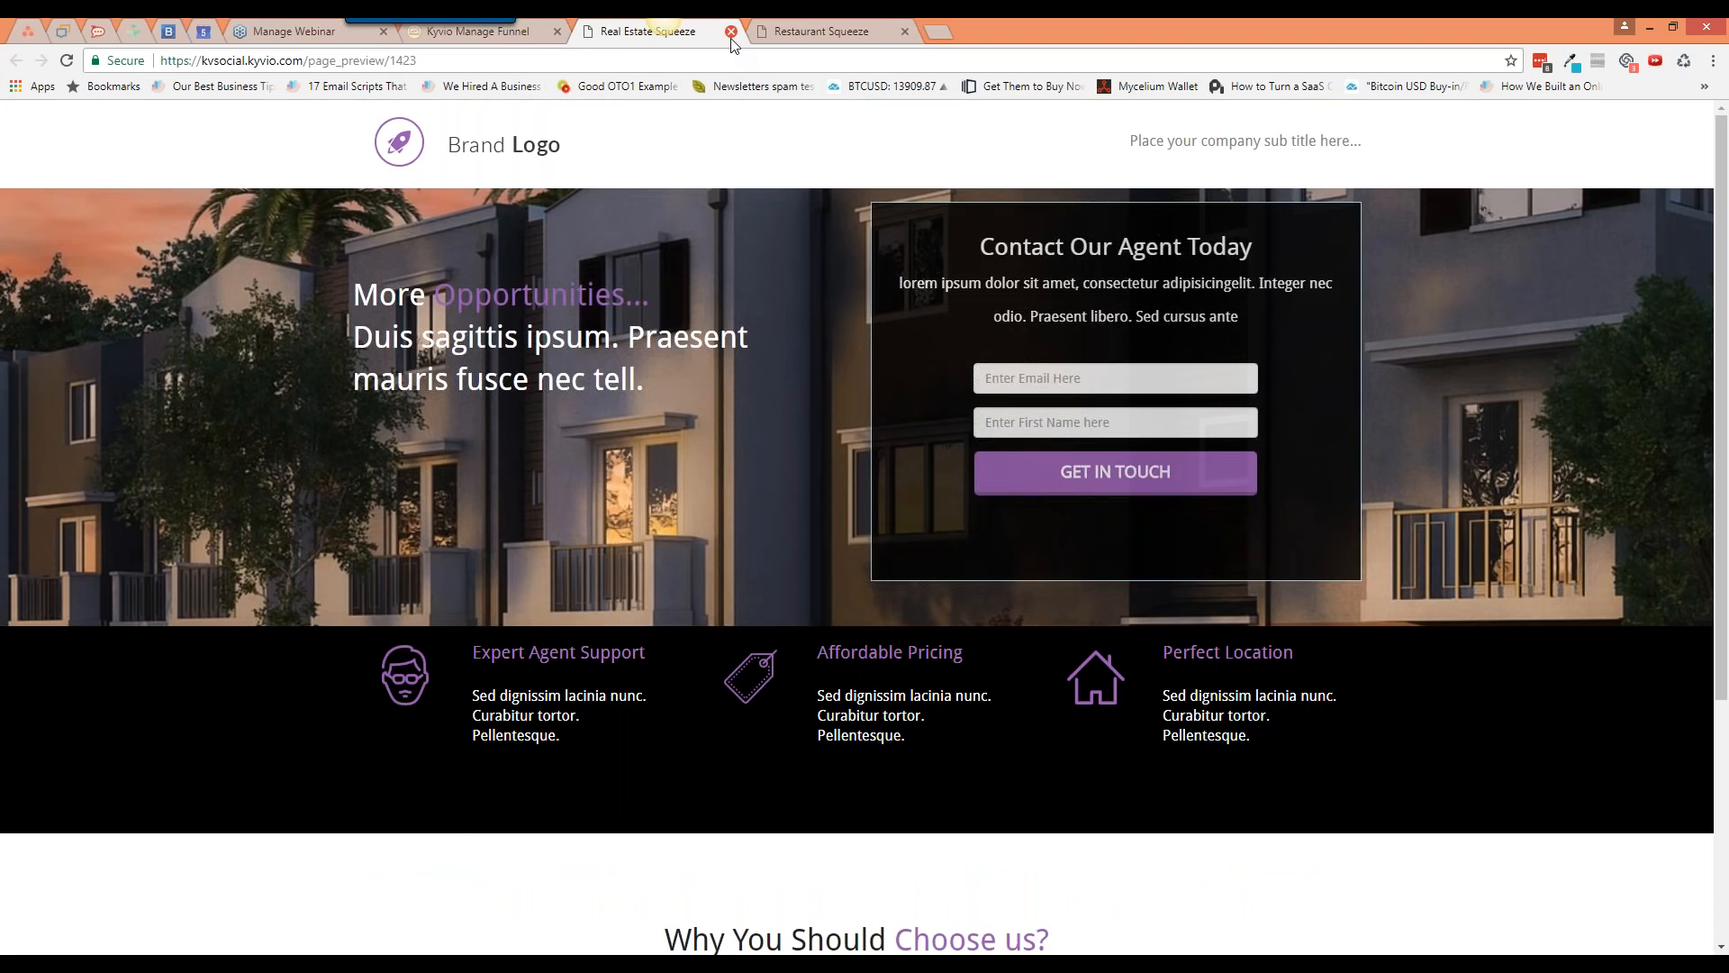
{"action": "left_click", "coordinate": [732, 36]}
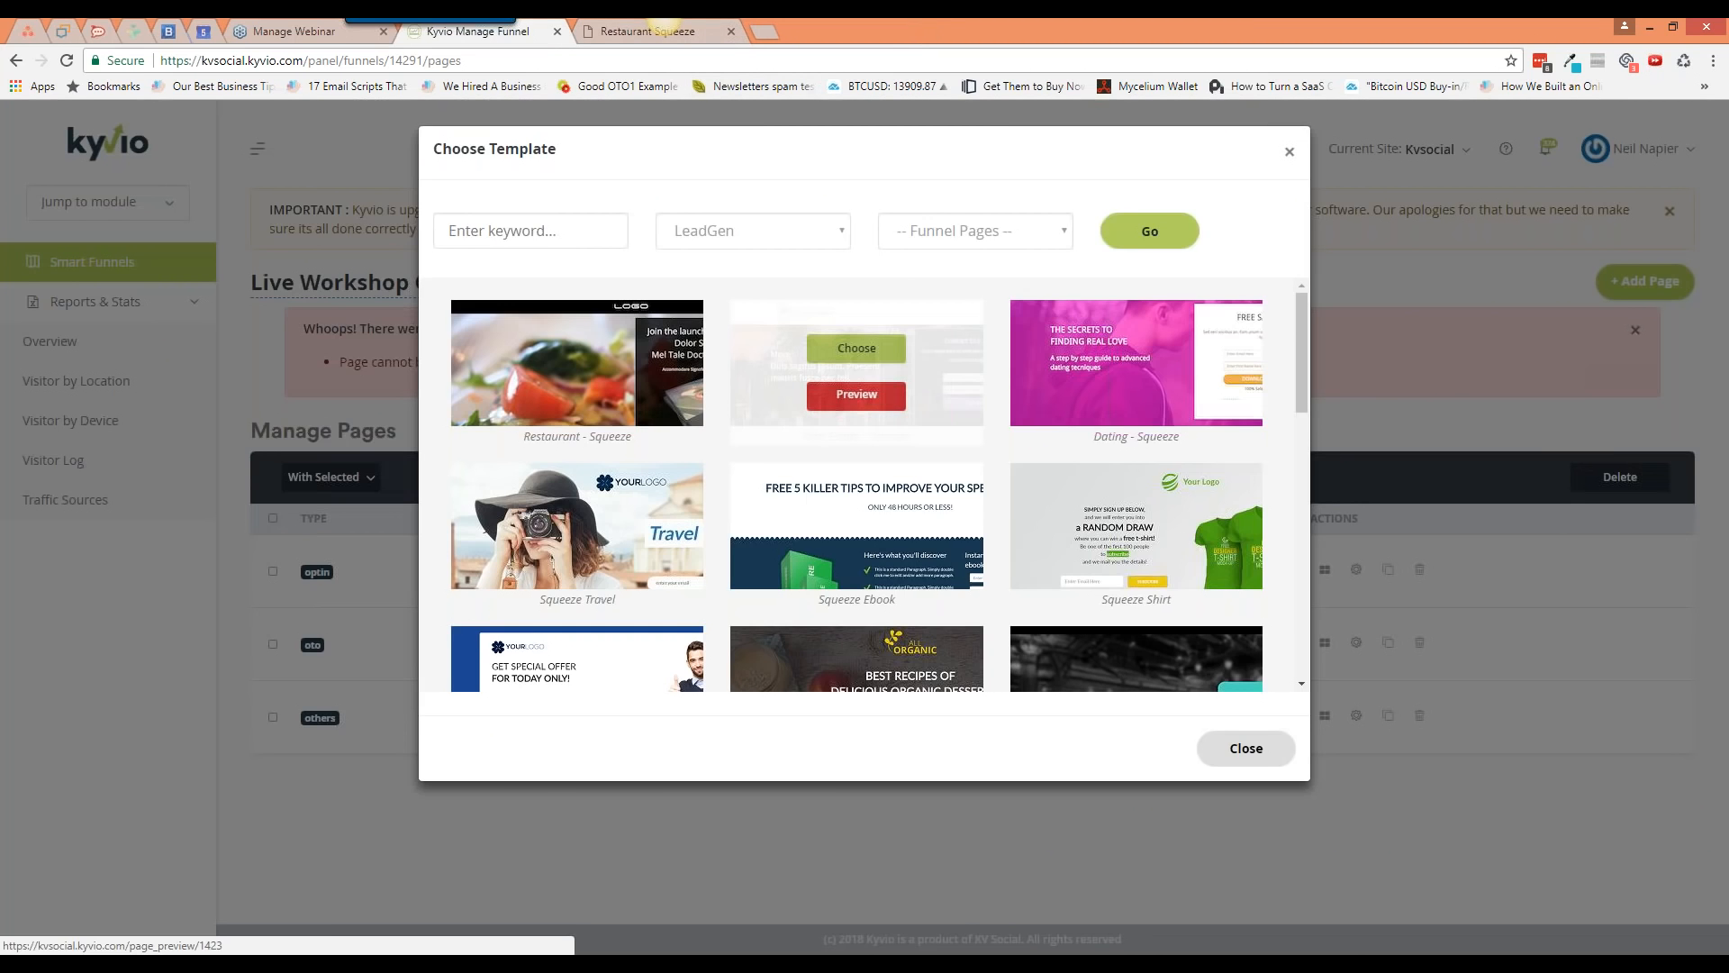
{"action": "left_click", "coordinate": [708, 34]}
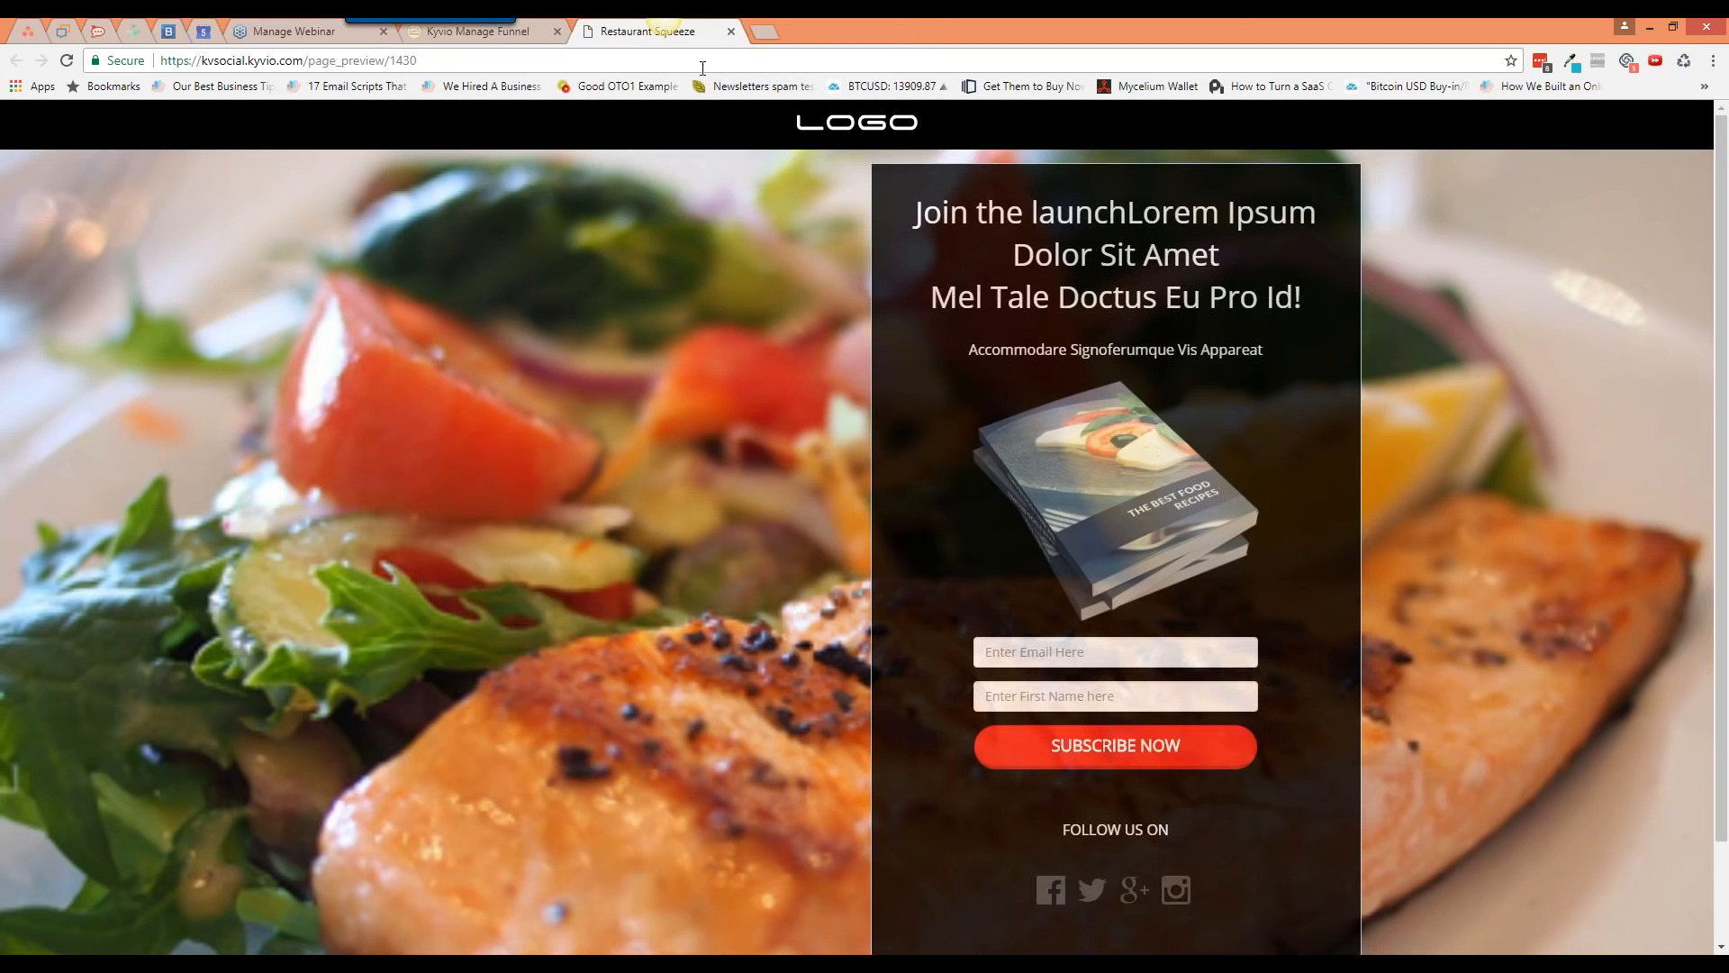
{"action": "left_click", "coordinate": [533, 38]}
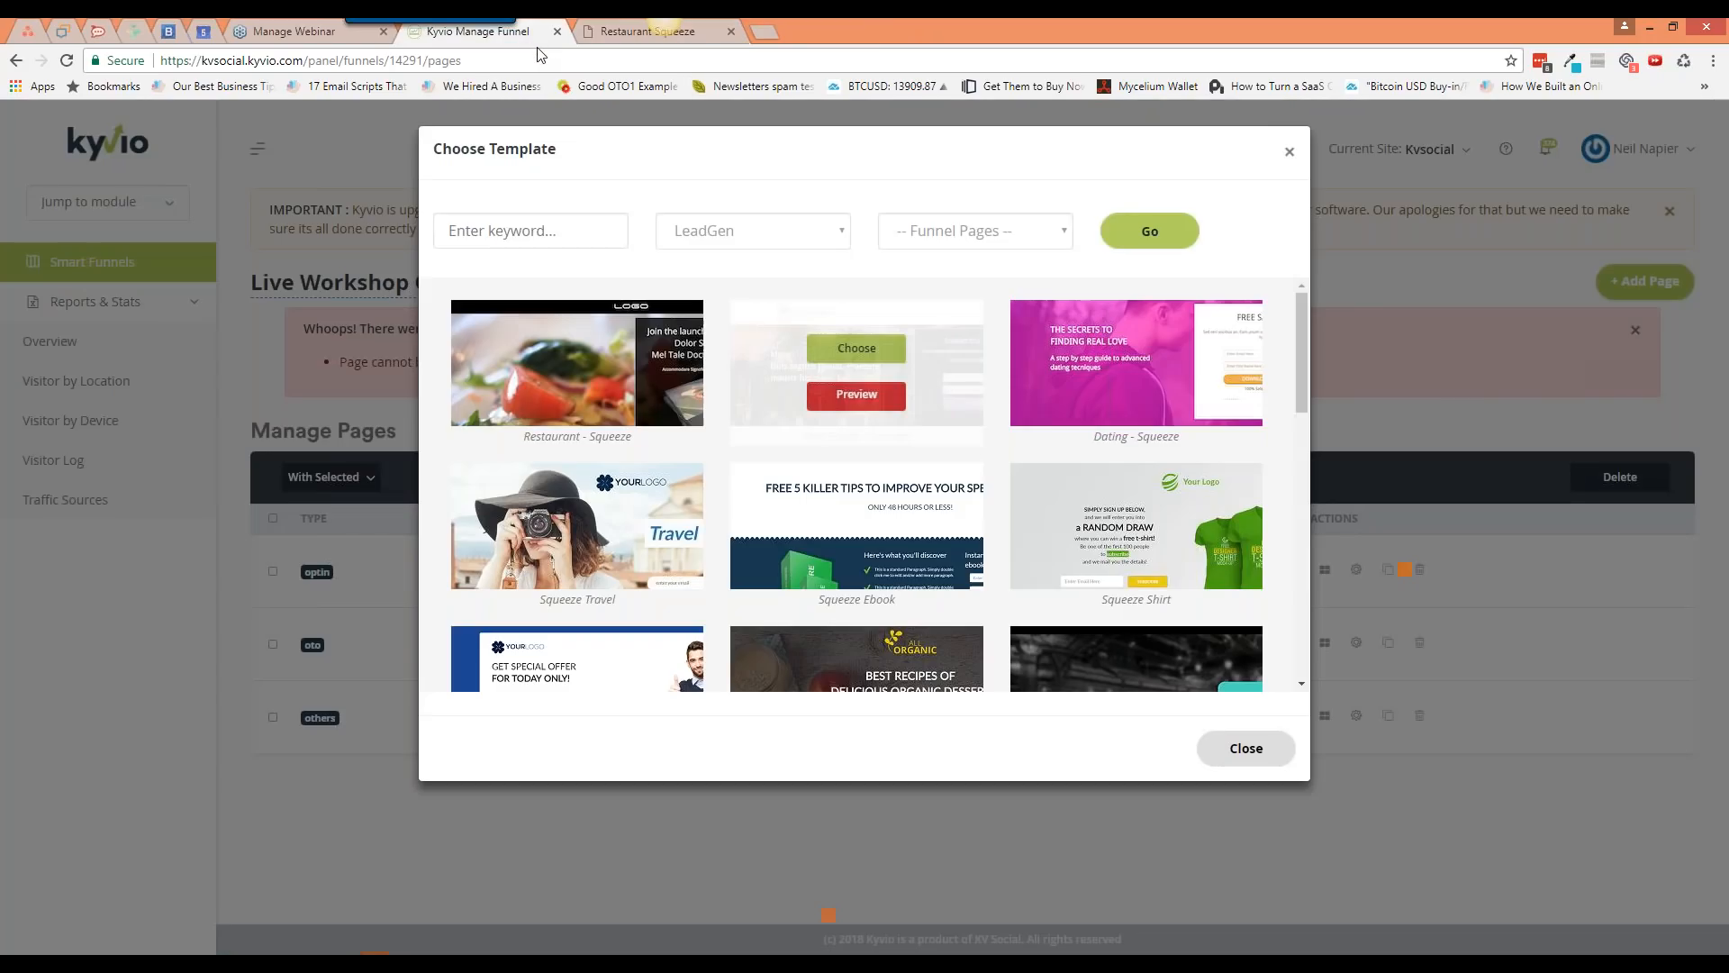
{"action": "mouse_move", "coordinate": [584, 418]}
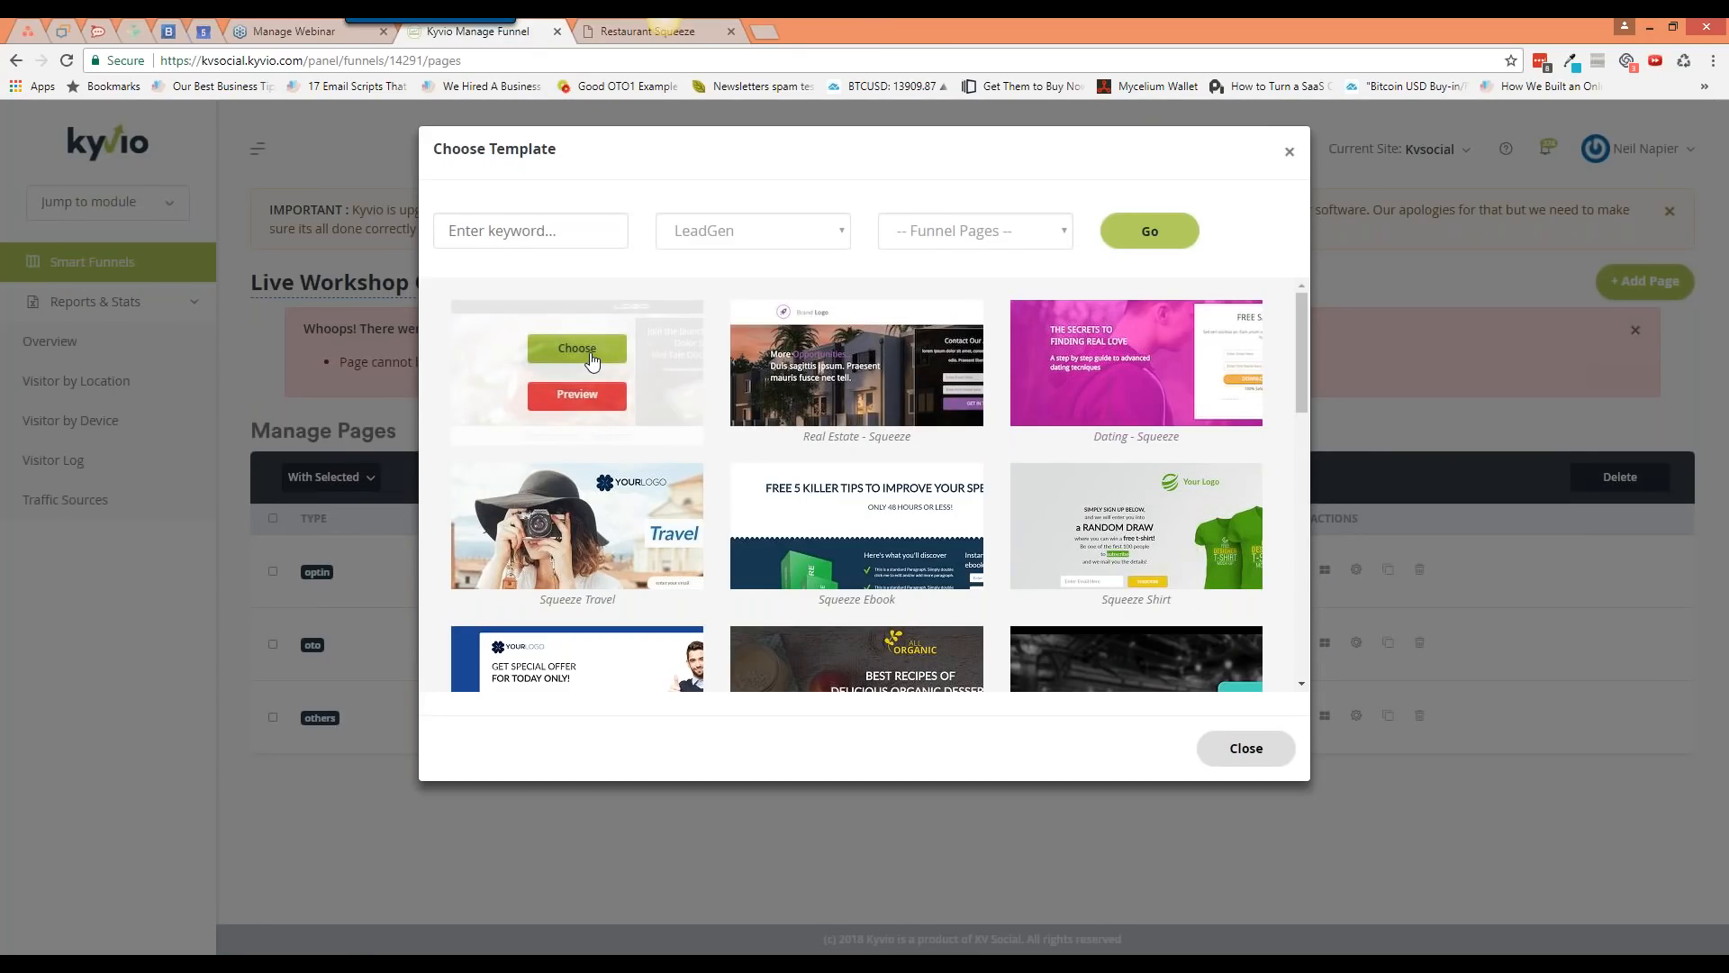
{"action": "left_click", "coordinate": [591, 358]}
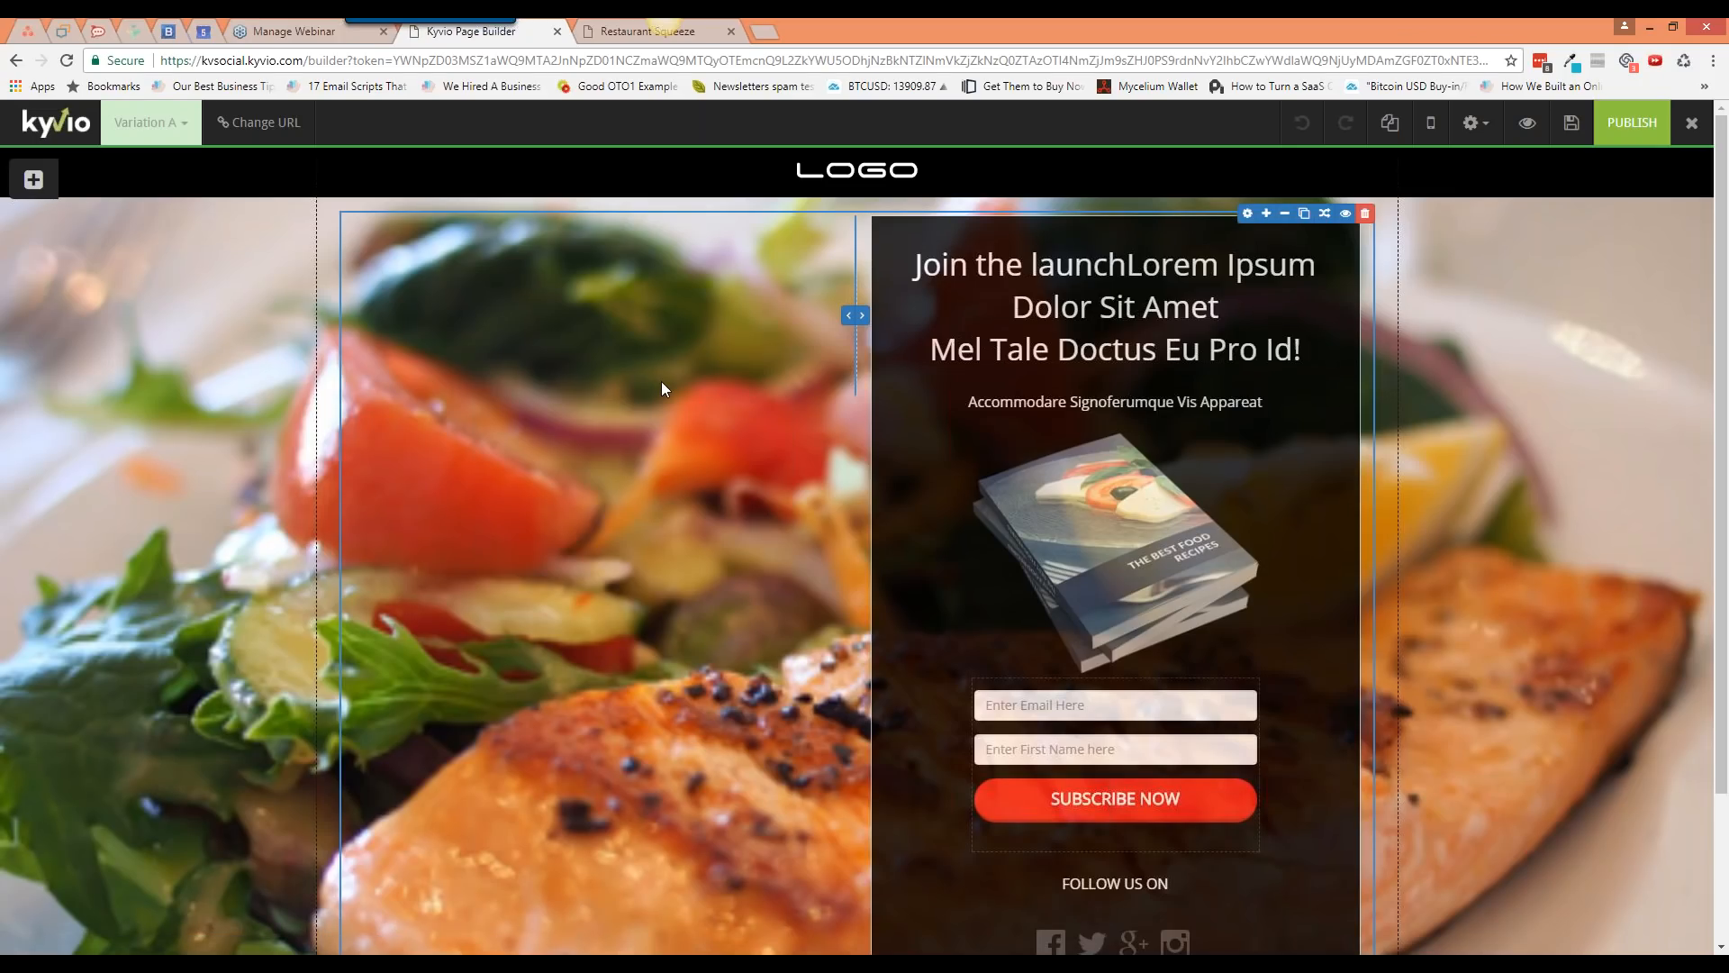
Step: Return to the top of the restaurant page and bring up the insertable blocks list, including pre-made blocks
{"action": "scroll", "coordinate": [896, 665], "scroll_direction": "down", "scroll_amount": 1}
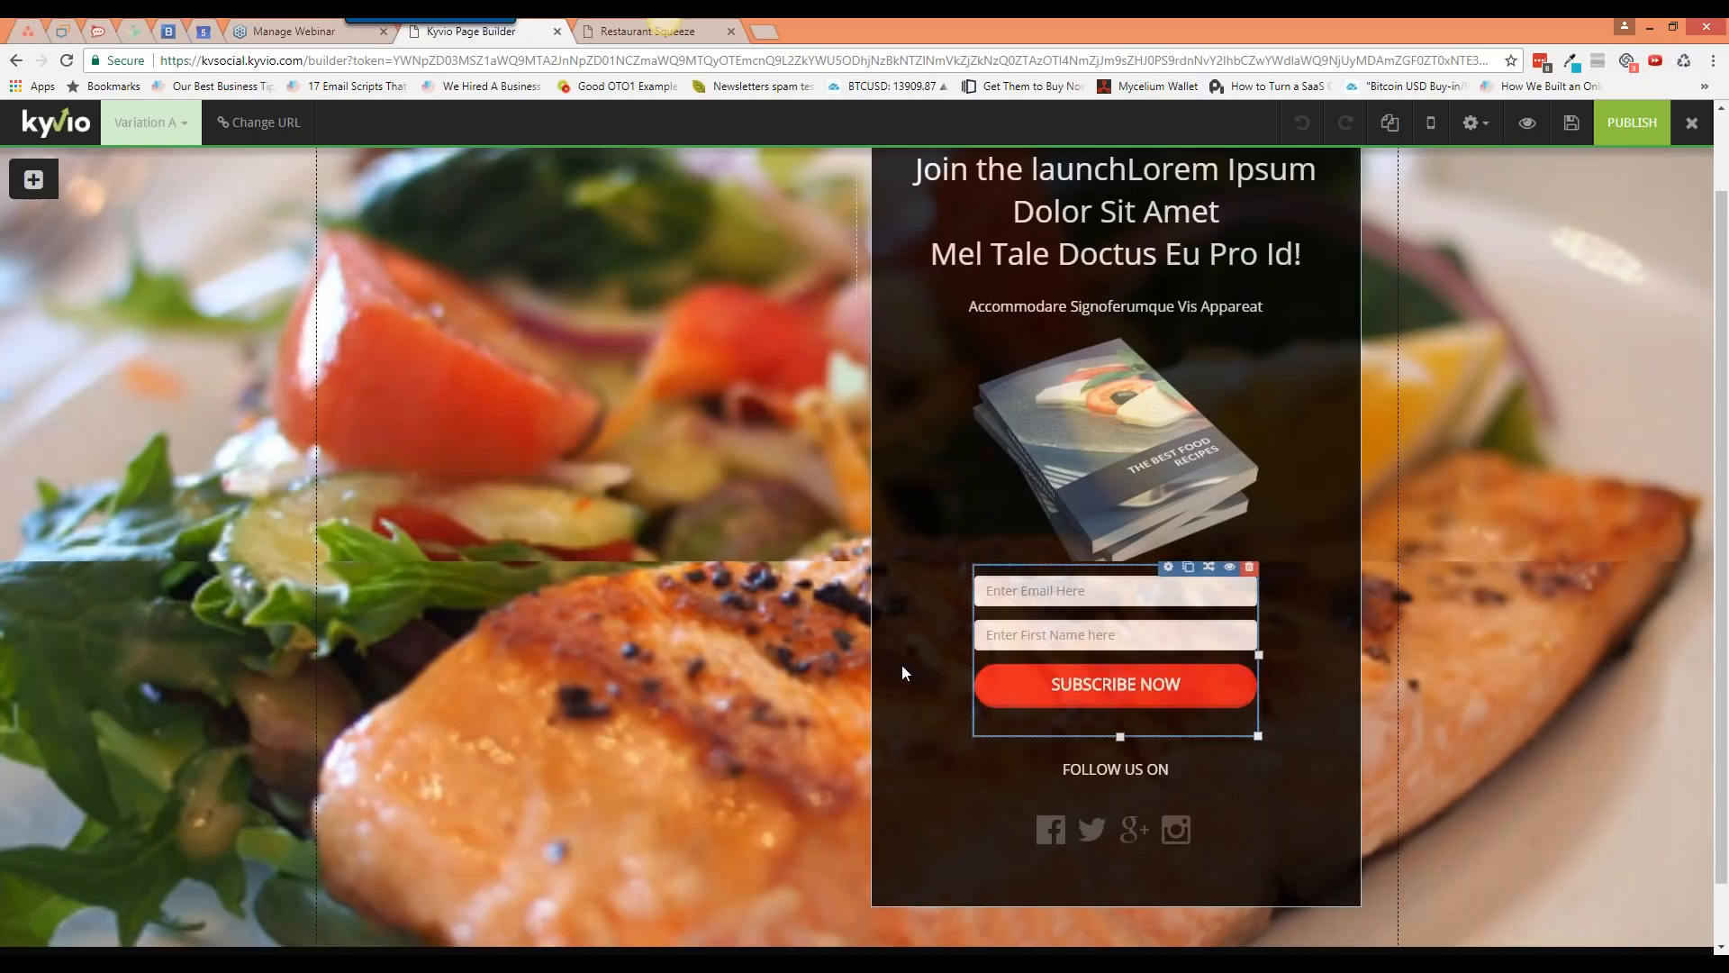
{"action": "scroll", "coordinate": [901, 666], "scroll_direction": "up", "scroll_amount": 1}
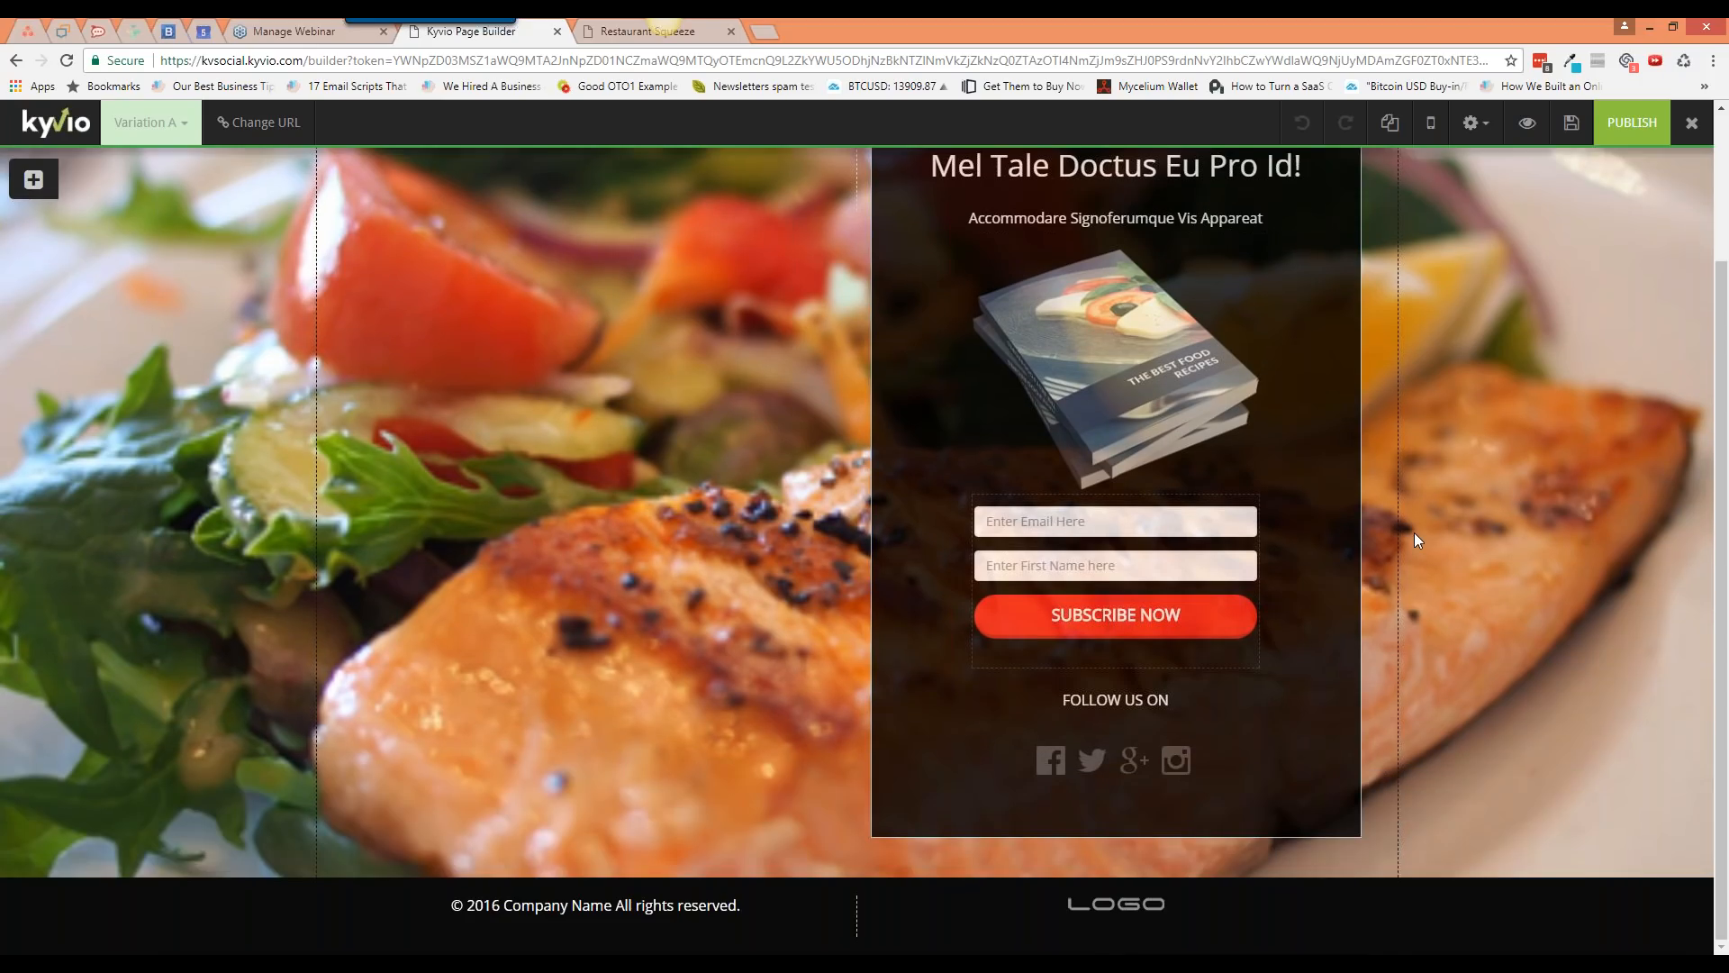
{"action": "scroll", "coordinate": [1414, 532], "scroll_direction": "up", "scroll_amount": 2}
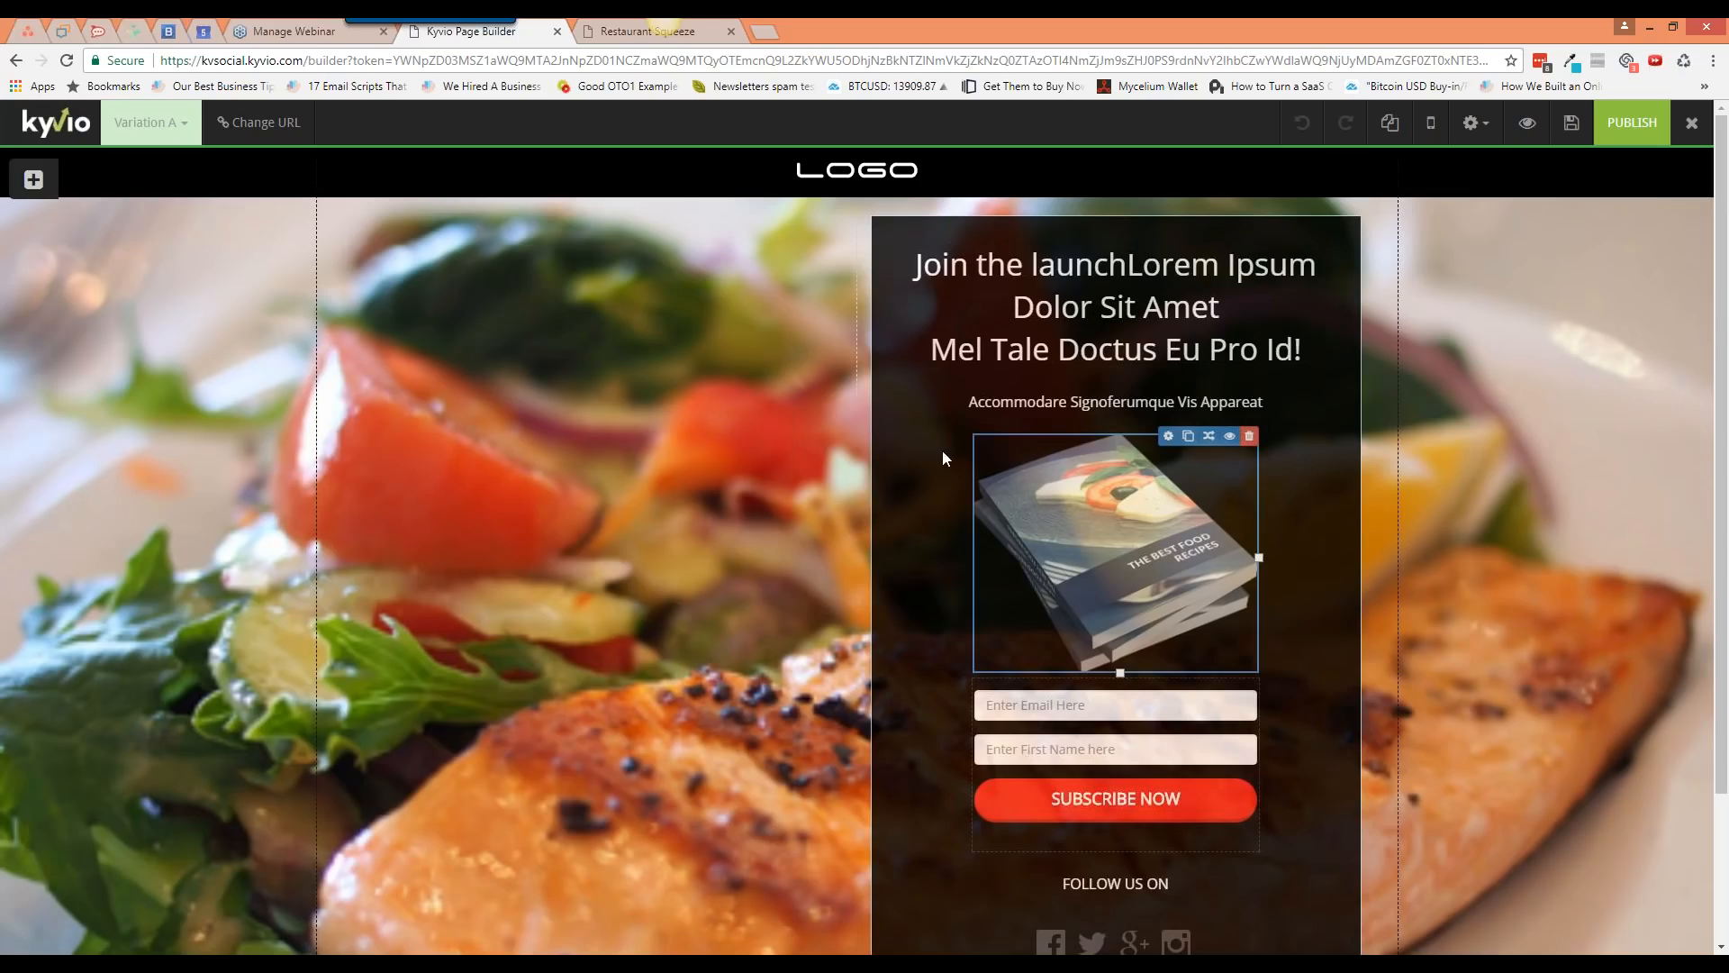
{"action": "left_click", "coordinate": [41, 180]}
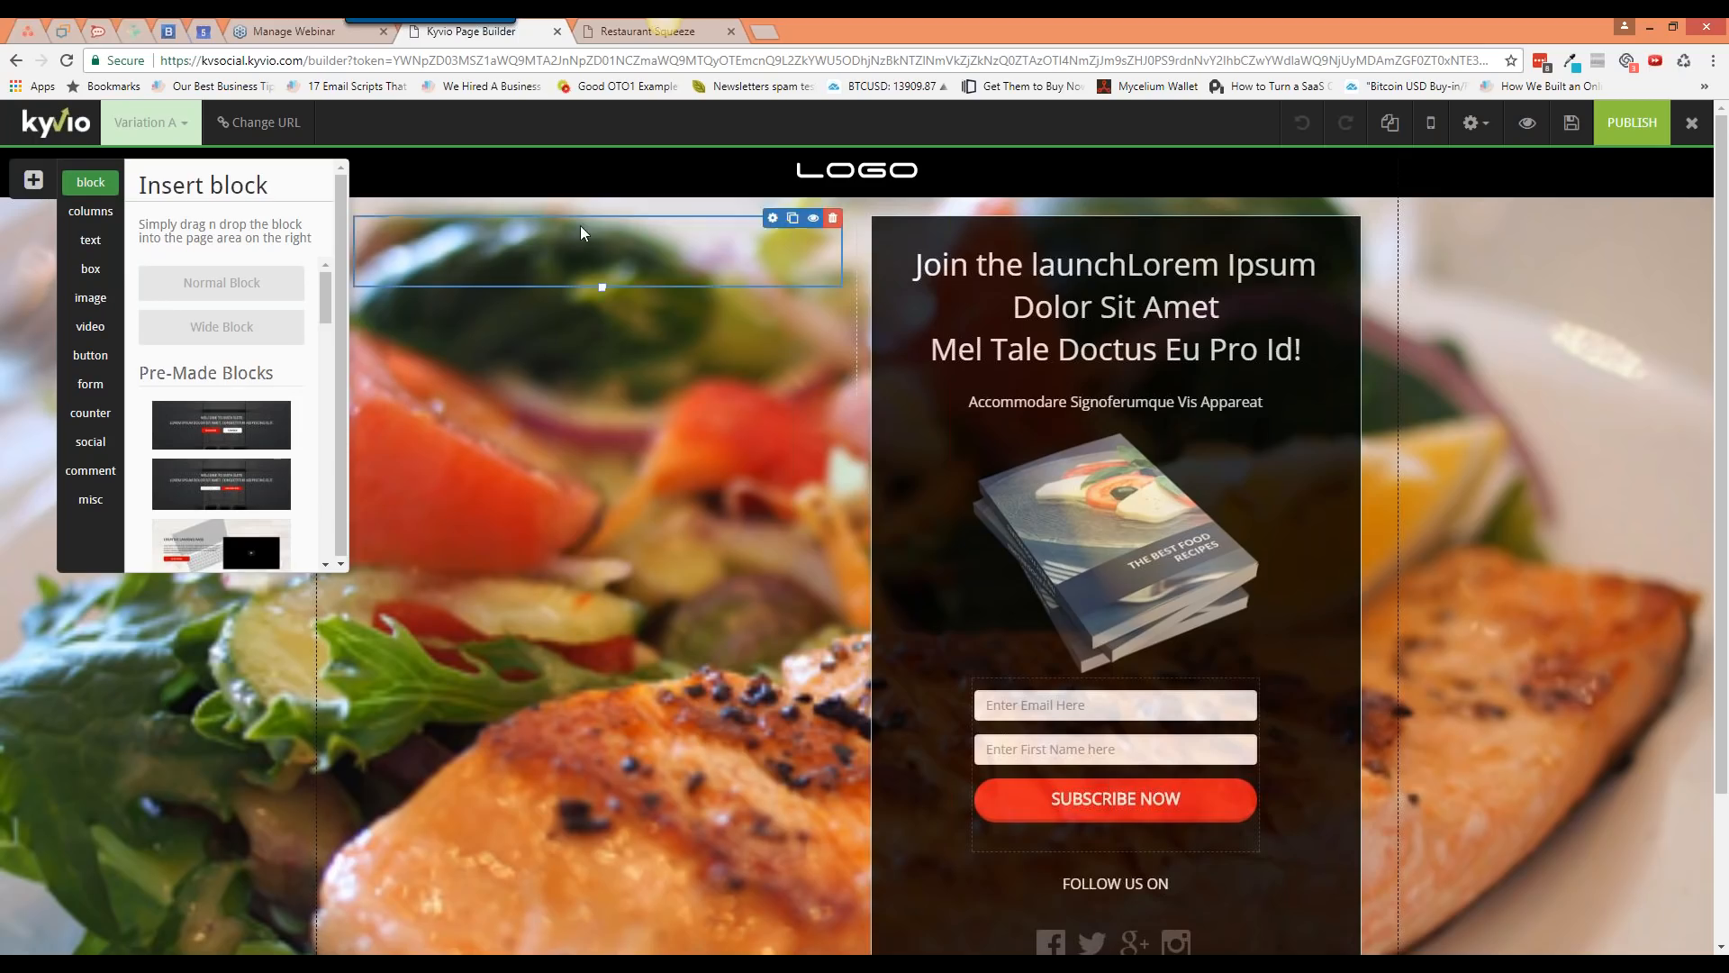
Step: Add a Normal block and a Wide block above the hero section
{"action": "left_click", "coordinate": [33, 182]}
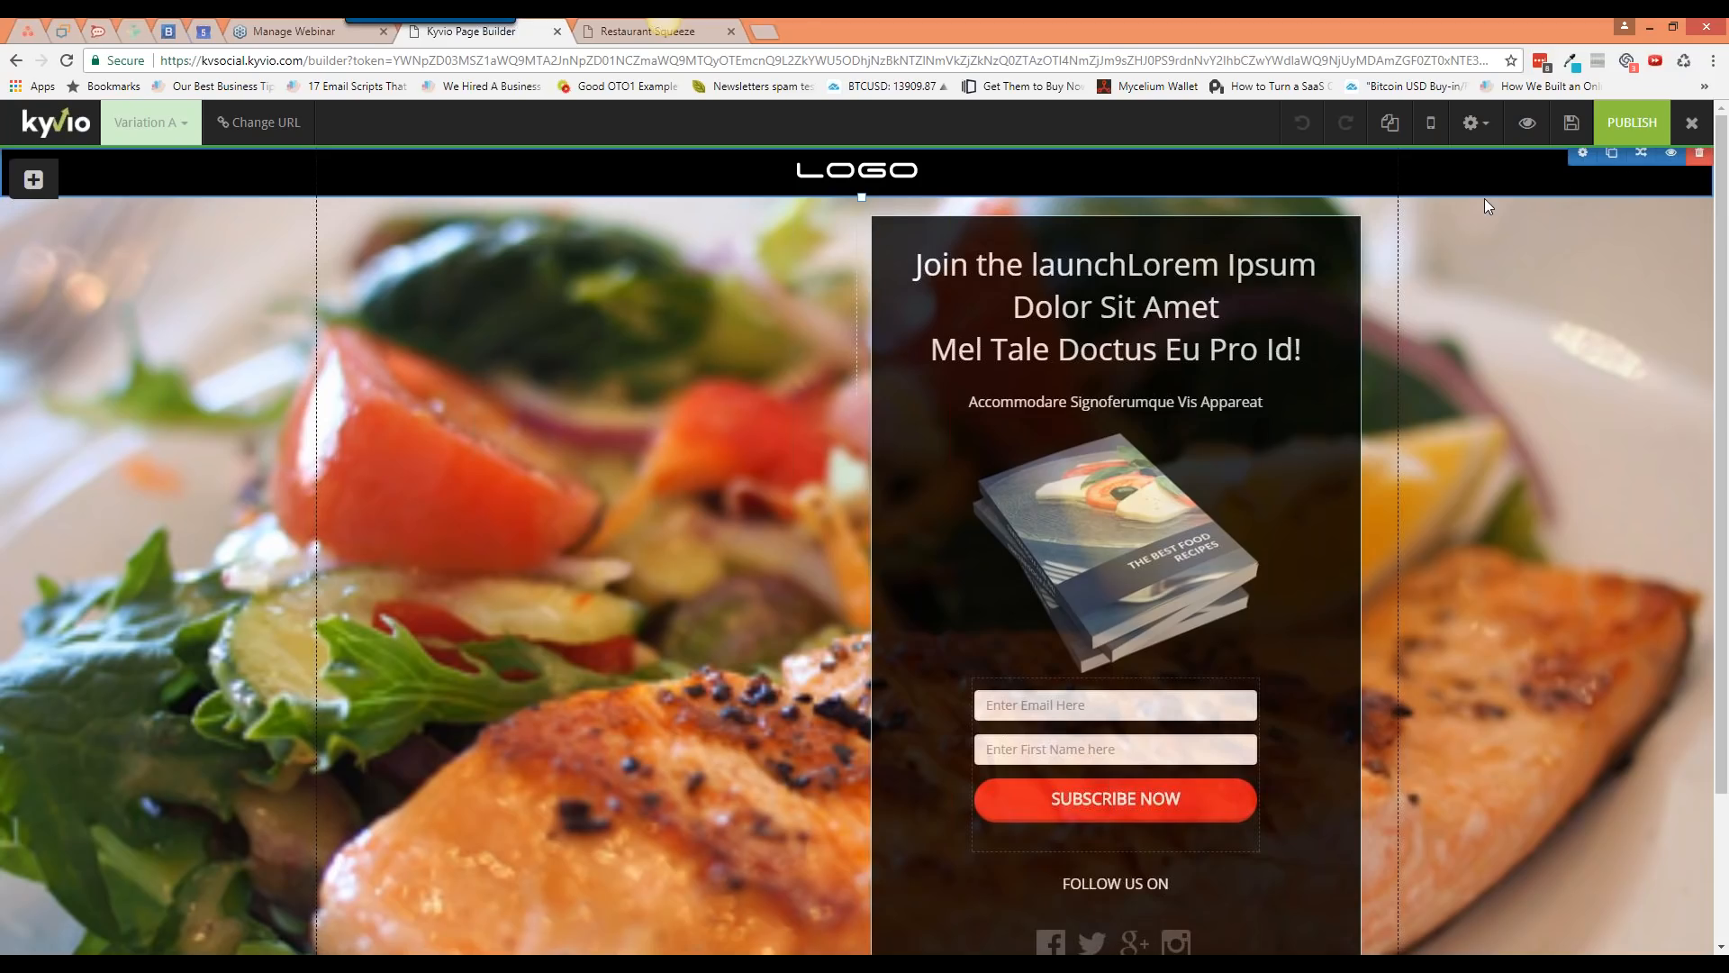
{"action": "mouse_move", "coordinate": [1484, 198]}
{"action": "left_mouse_down"}
{"action": "mouse_move", "coordinate": [1488, 312]}
{"action": "mouse_move", "coordinate": [1477, 180]}
{"action": "left_mouse_up"}
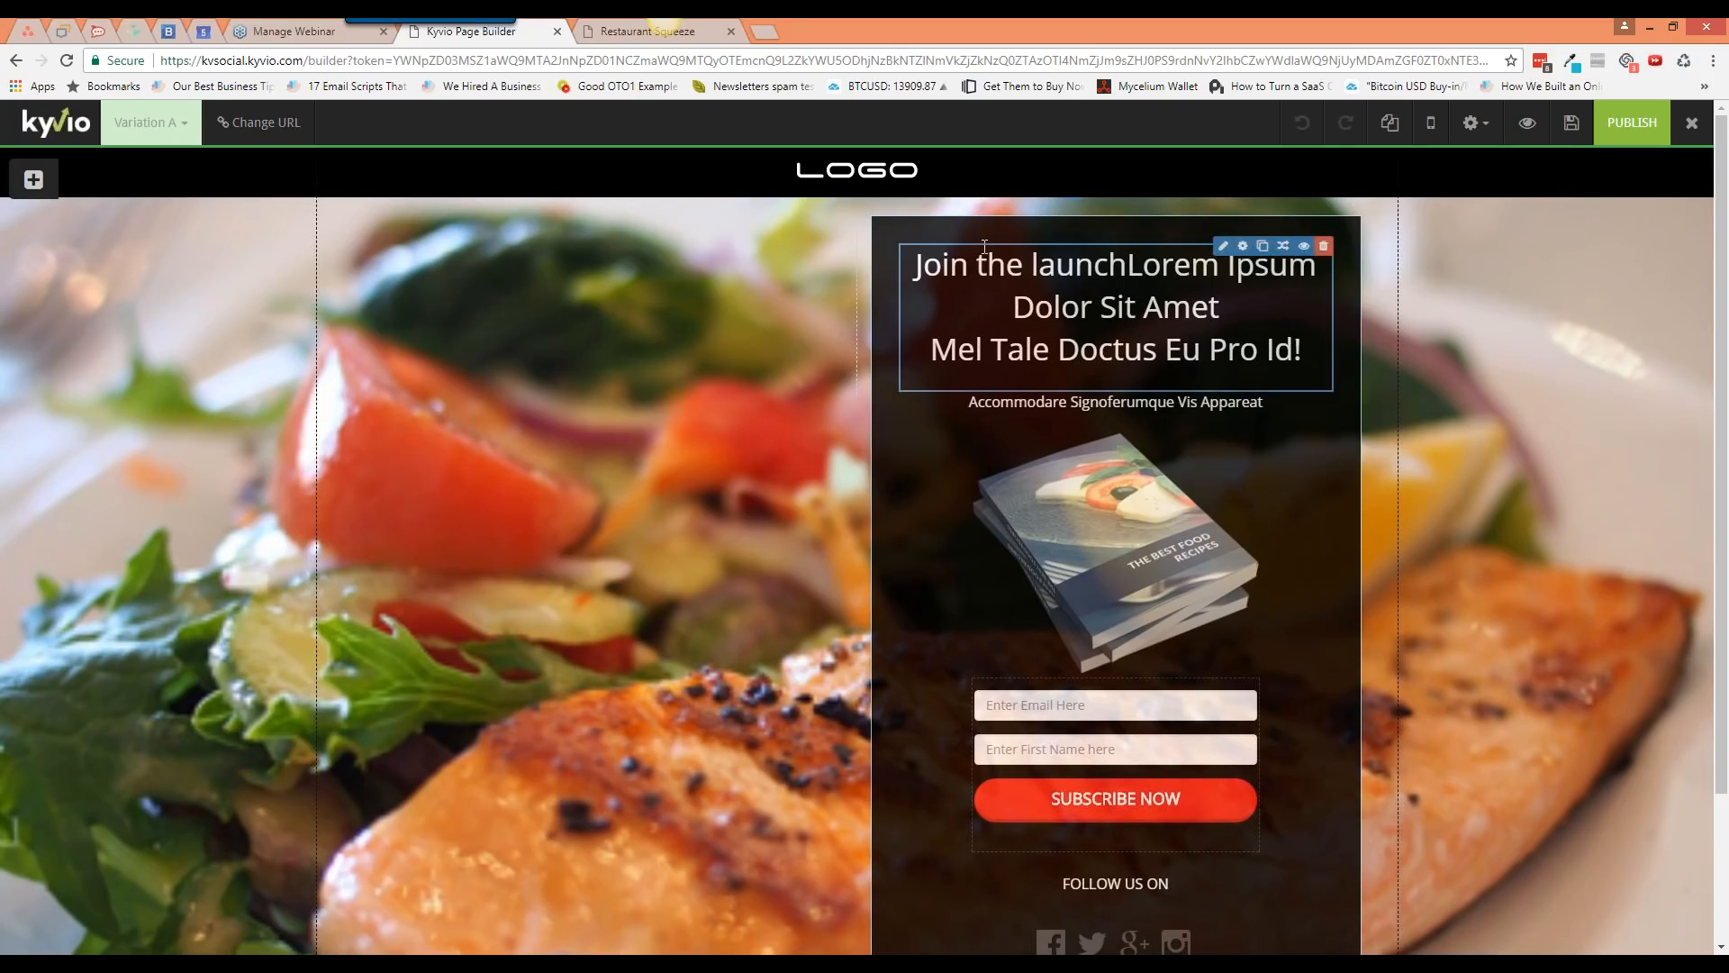
{"action": "left_click", "coordinate": [38, 184]}
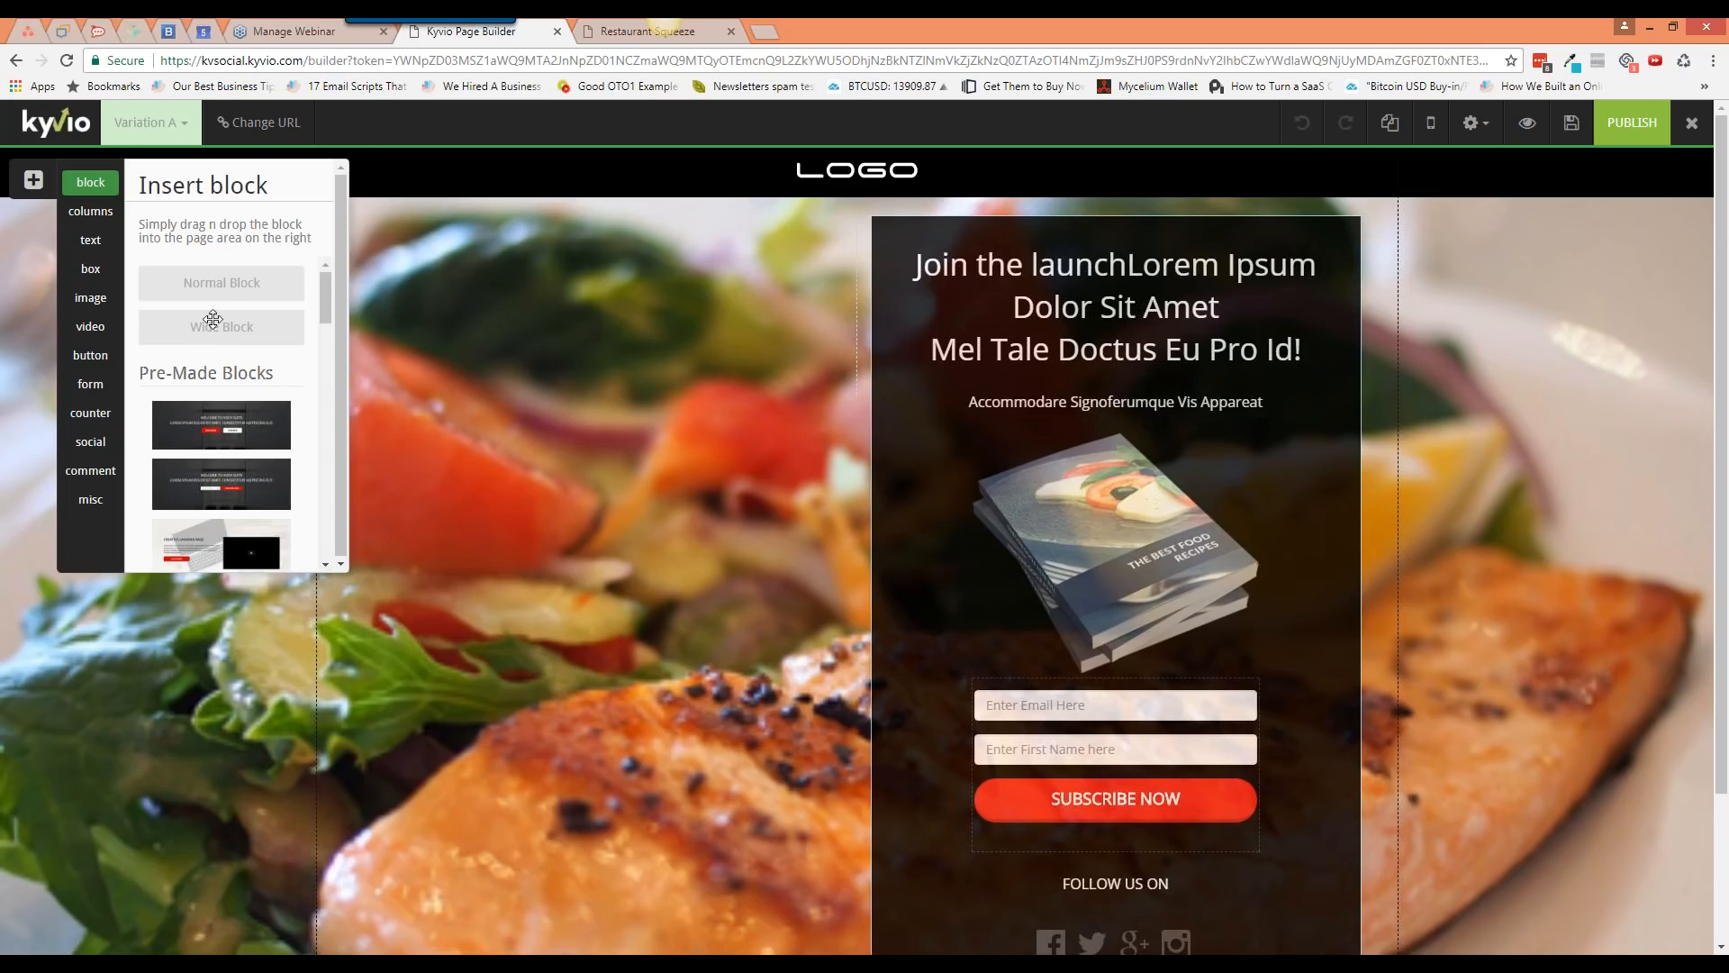
{"action": "left_click_drag", "start_coordinate": [220, 285], "coordinate": [540, 221]}
{"action": "left_click", "coordinate": [36, 181]}
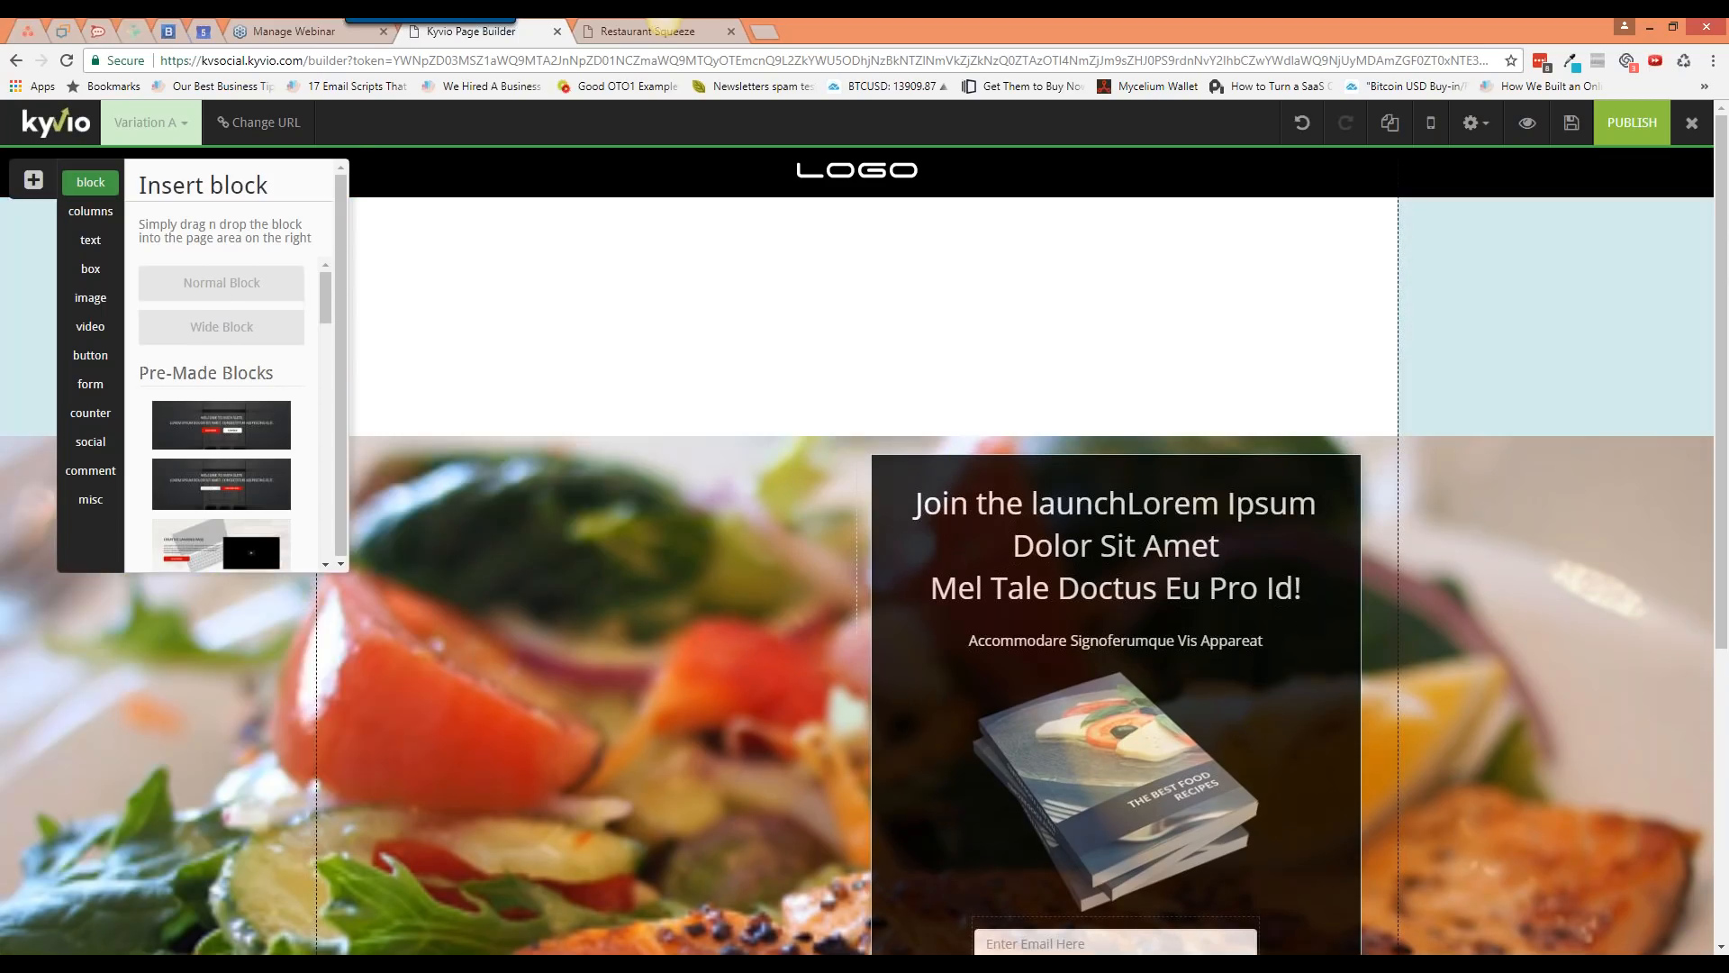
{"action": "left_click_drag", "start_coordinate": [221, 328], "coordinate": [559, 405]}
{"action": "left_click_drag", "start_coordinate": [4, 449], "coordinate": [9, 455]}
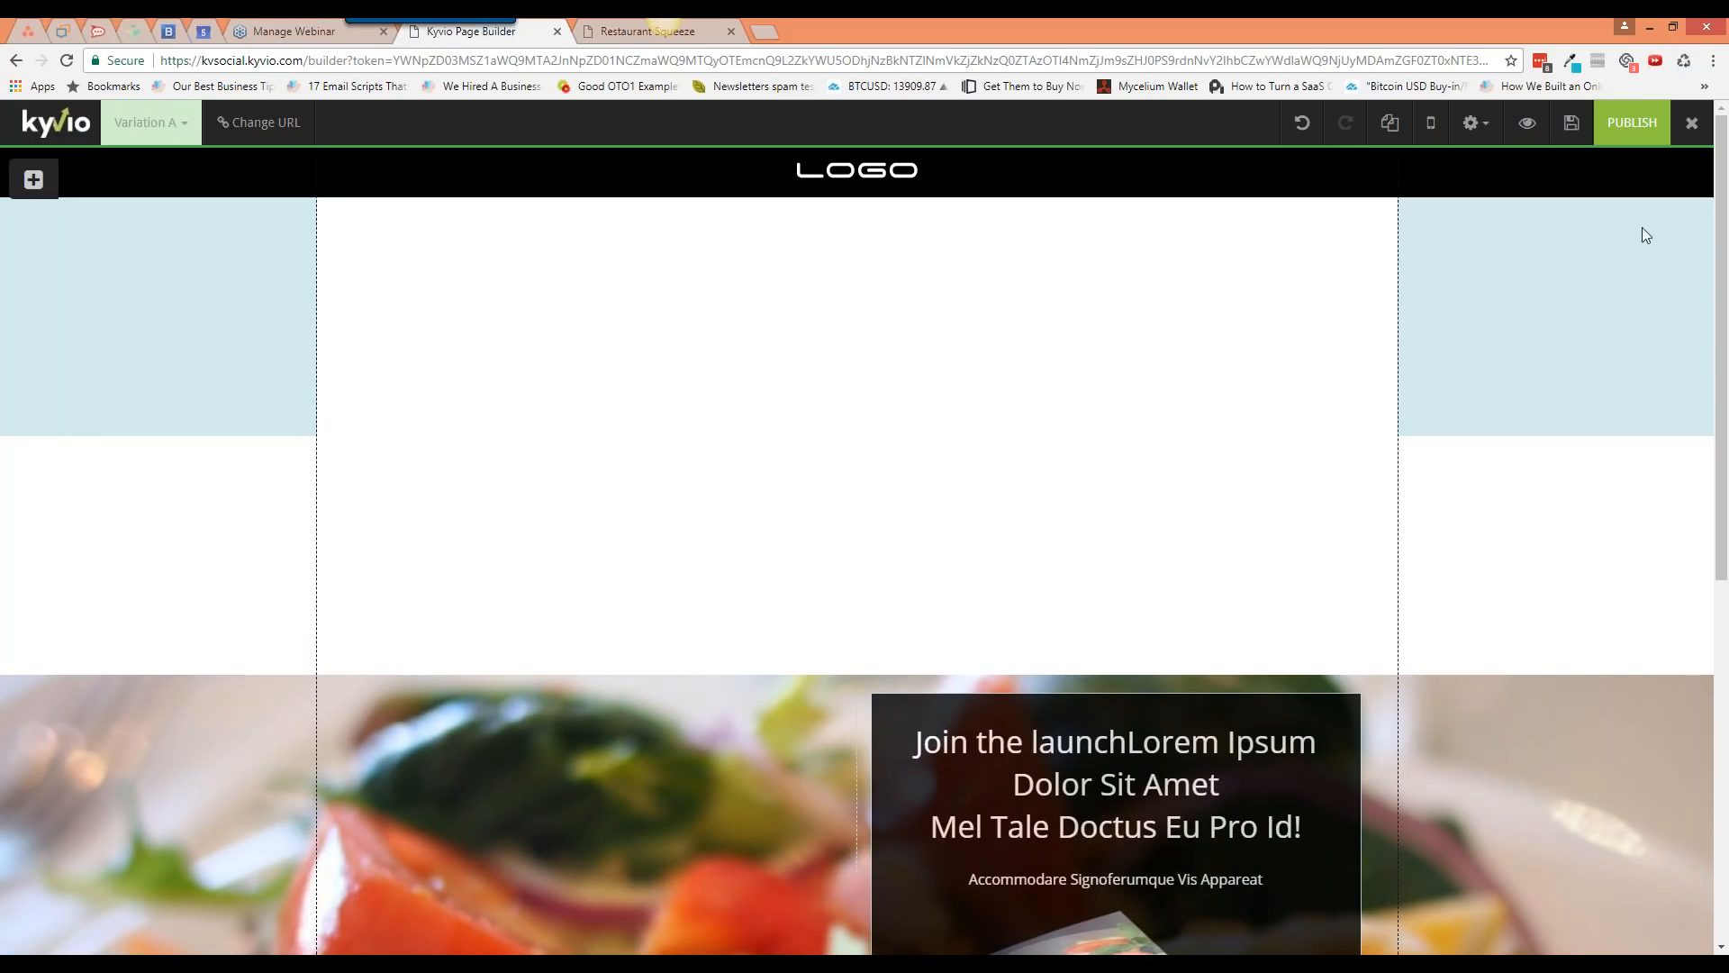
Step: Delete both trial white blocks, confirming each deletion with OK
{"action": "left_click", "coordinate": [1530, 515]}
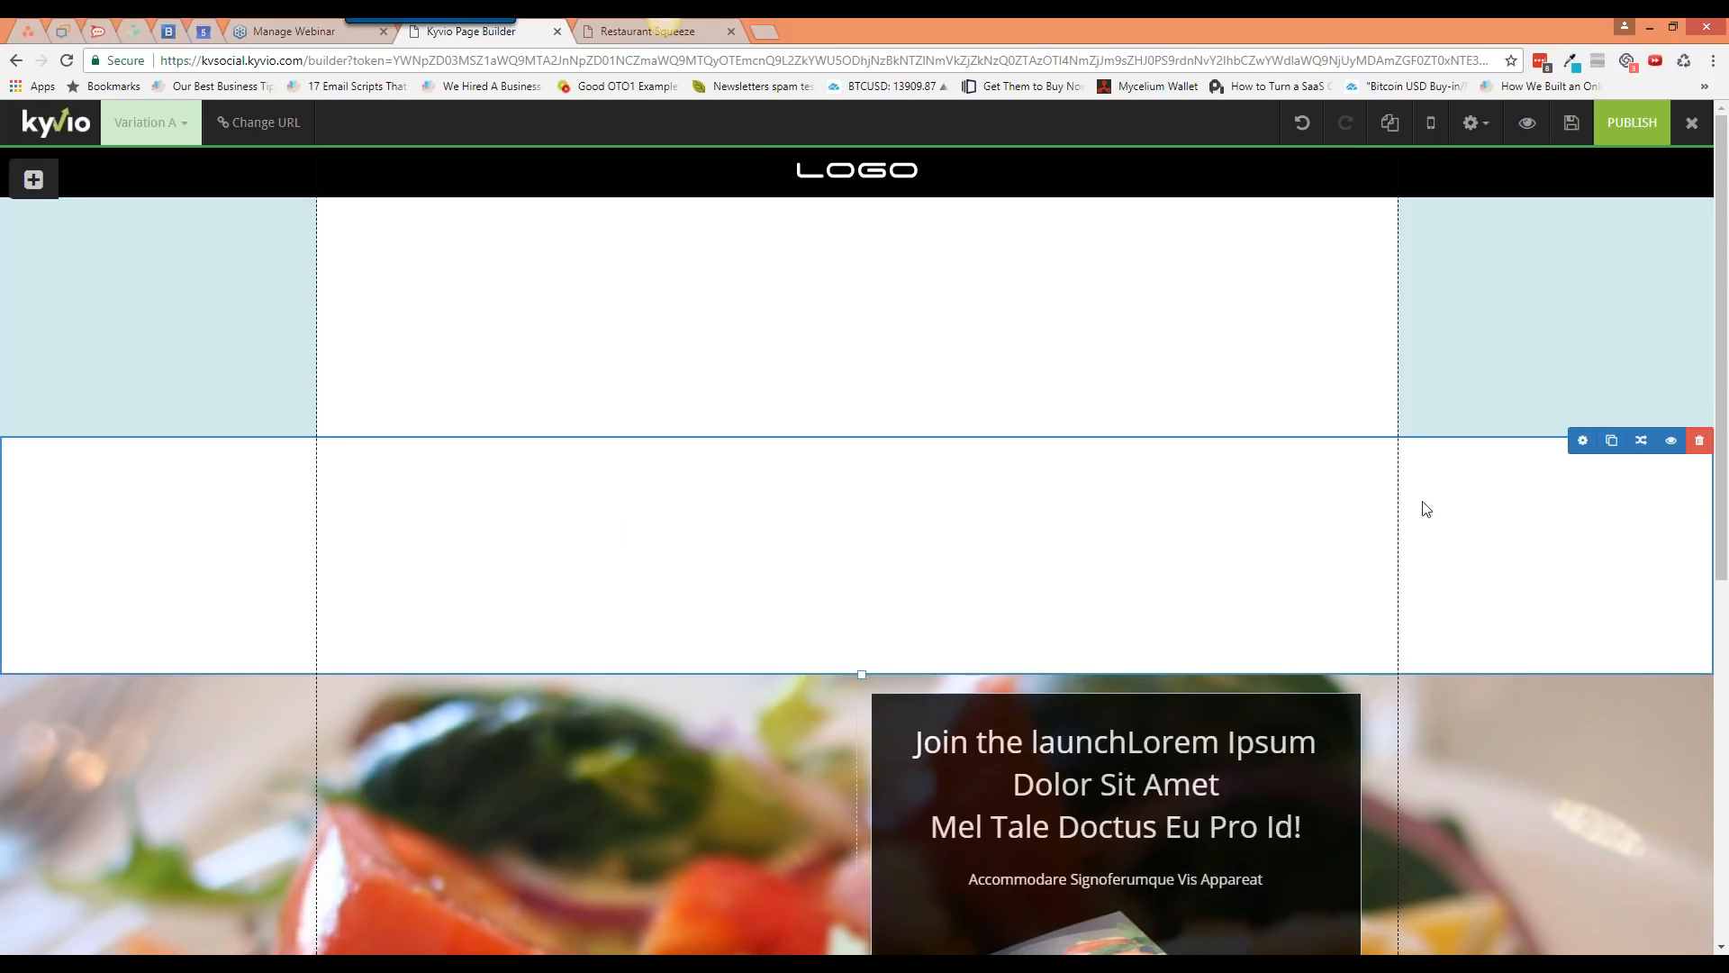
{"action": "left_click", "coordinate": [1699, 443]}
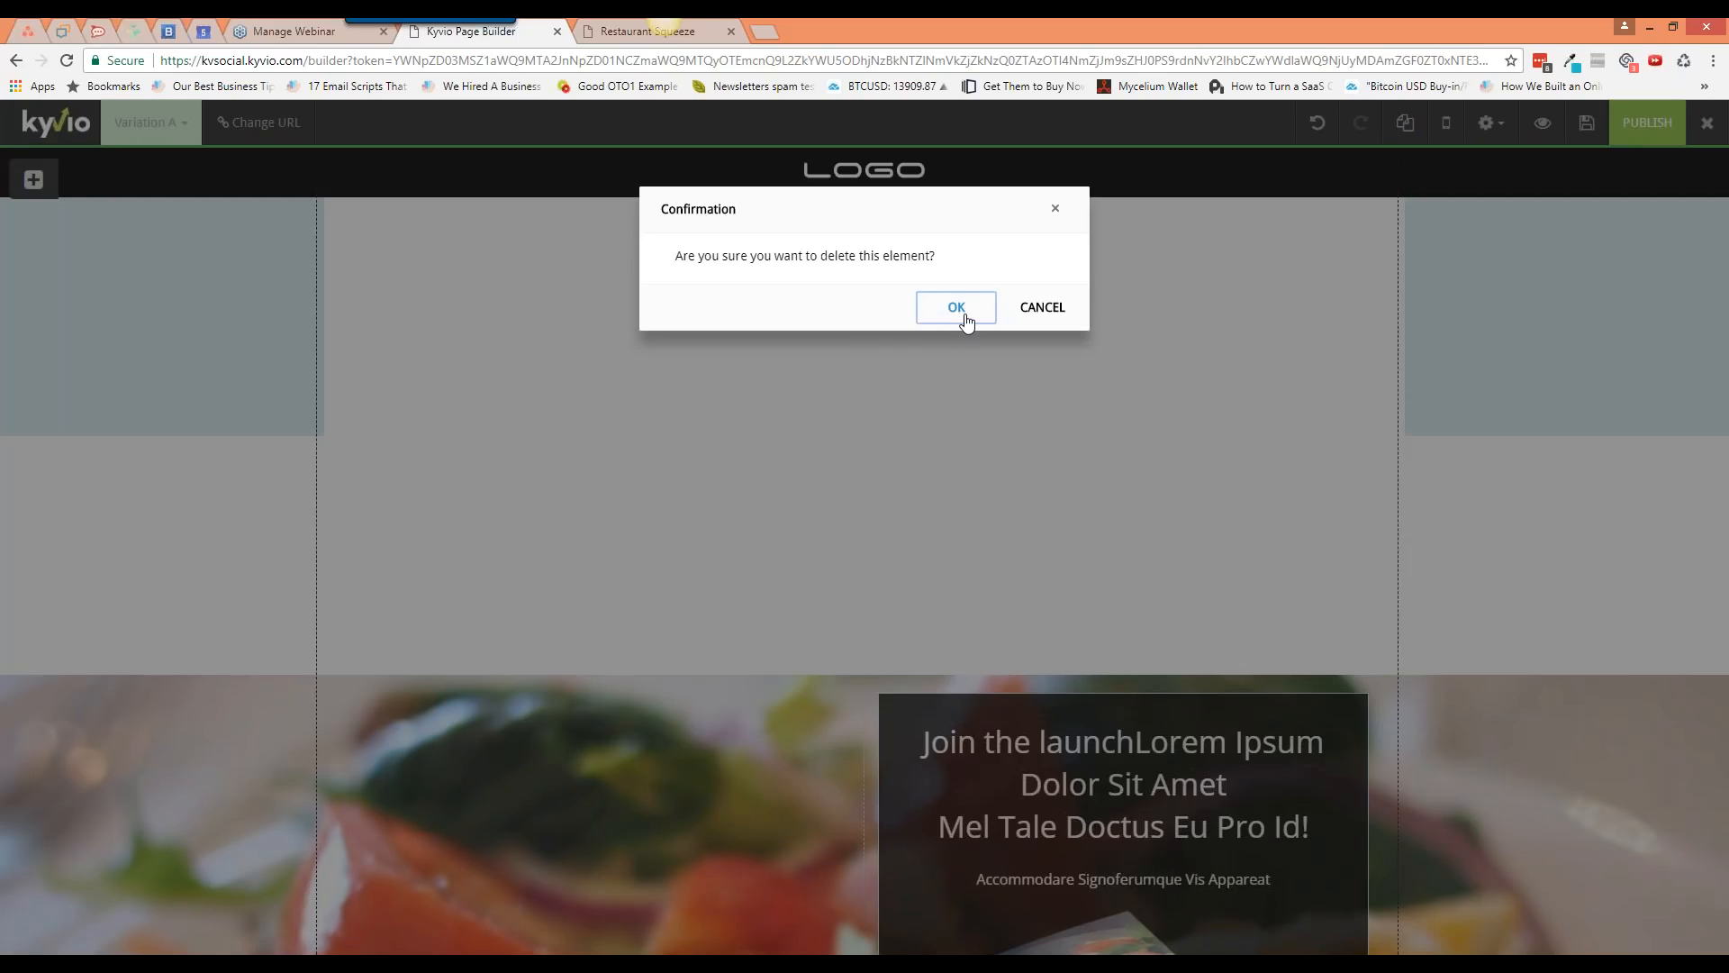
{"action": "left_click", "coordinate": [956, 309]}
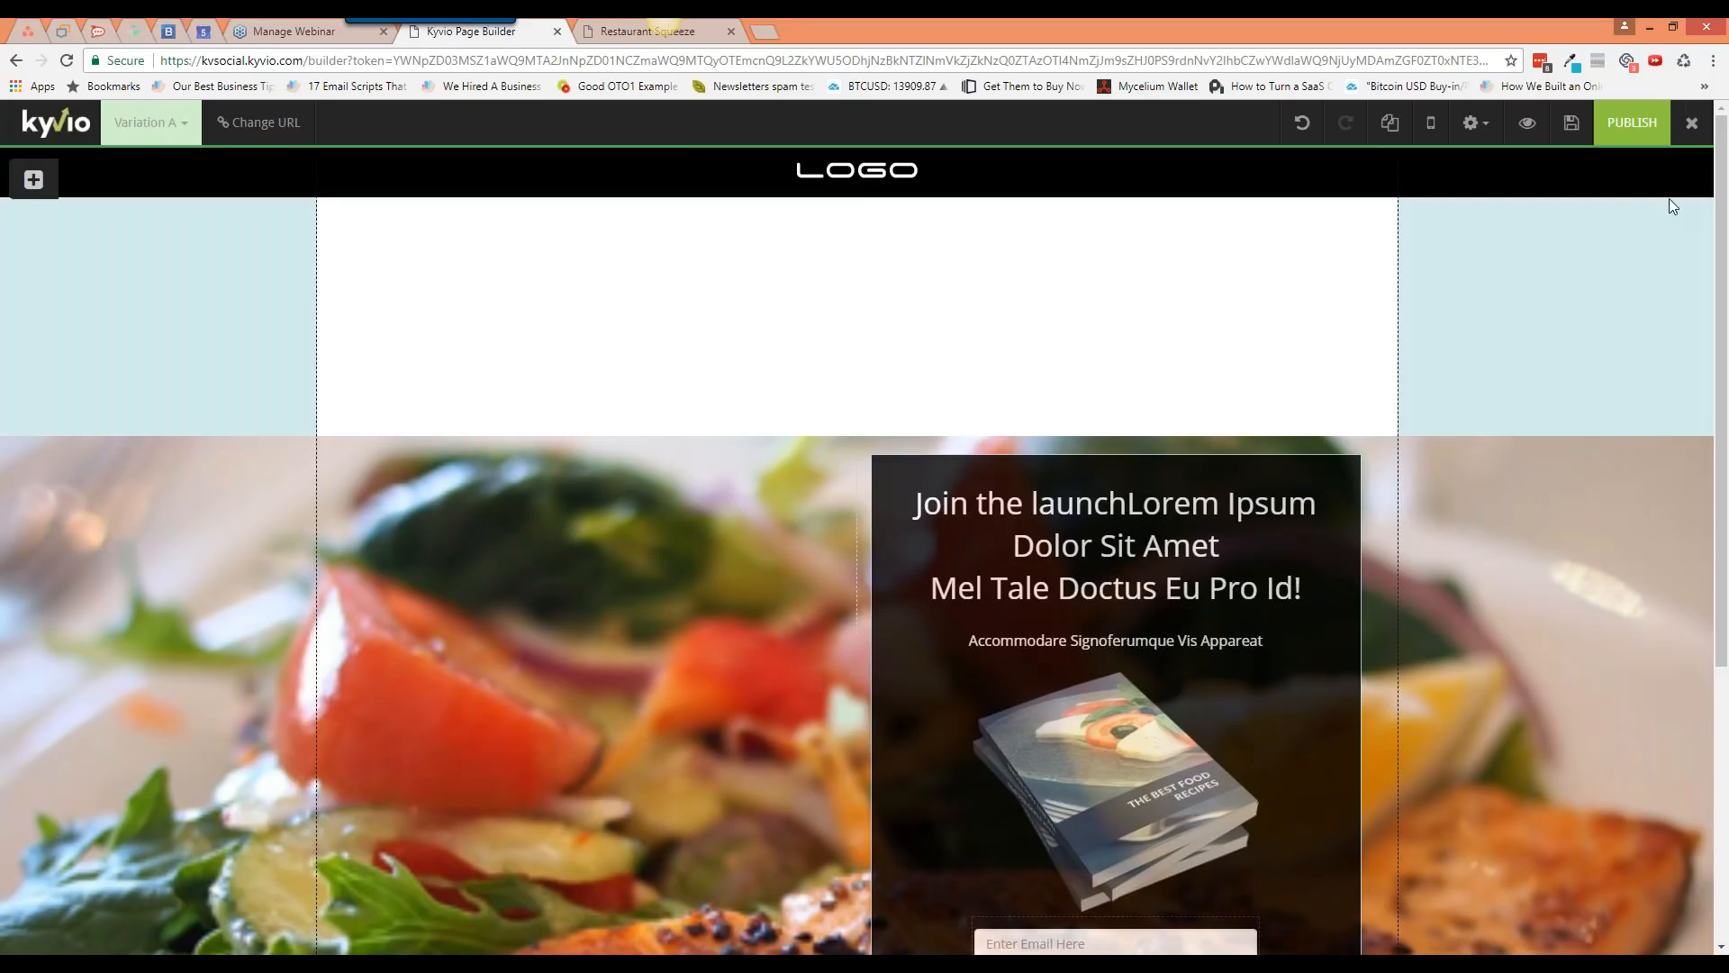
{"action": "left_click", "coordinate": [1710, 44]}
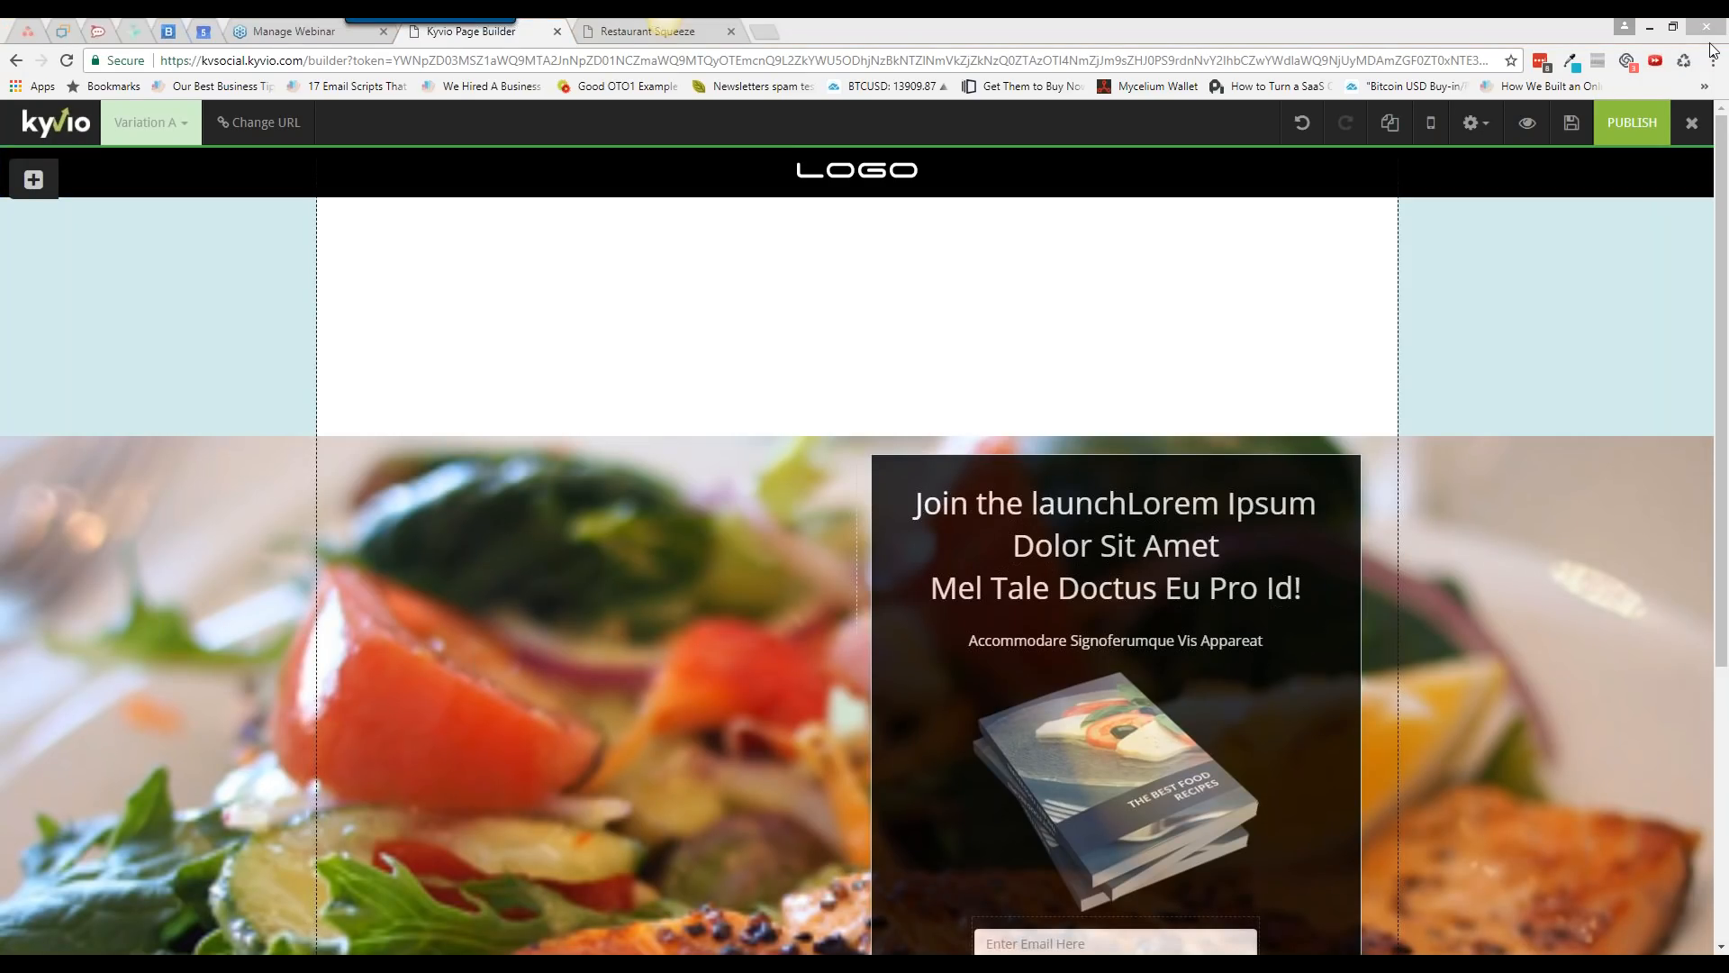
{"action": "left_click", "coordinate": [1406, 225]}
{"action": "mouse_move", "coordinate": [1319, 213]}
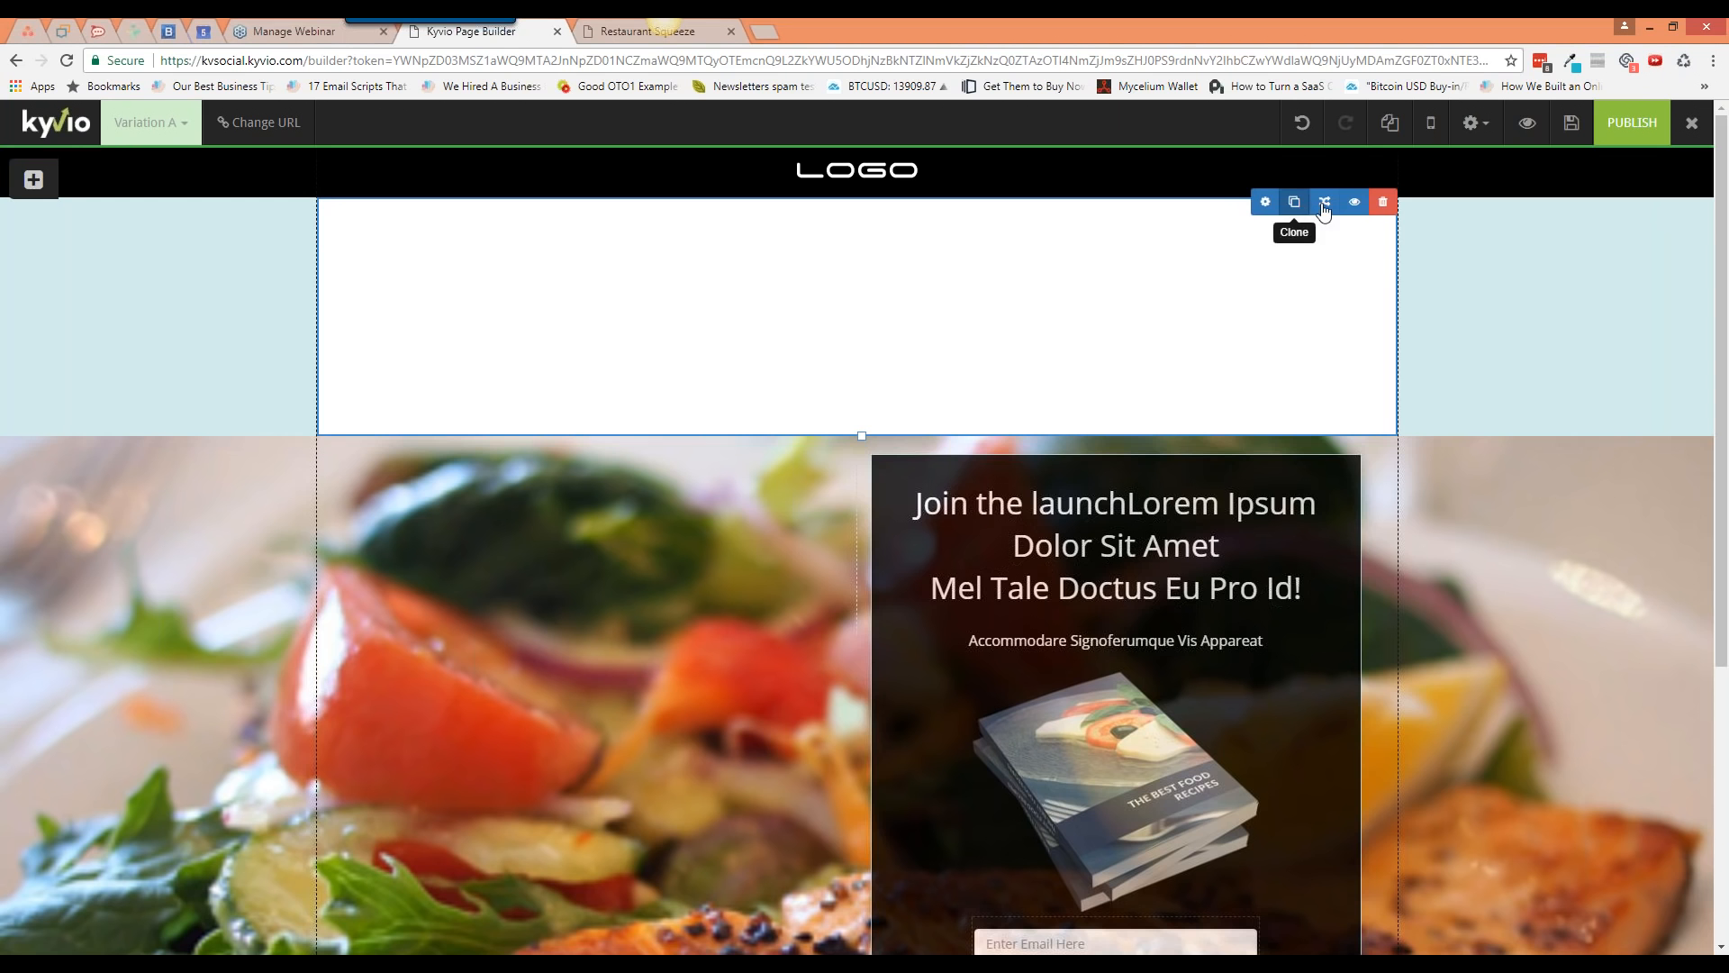
{"action": "left_click", "coordinate": [1384, 203]}
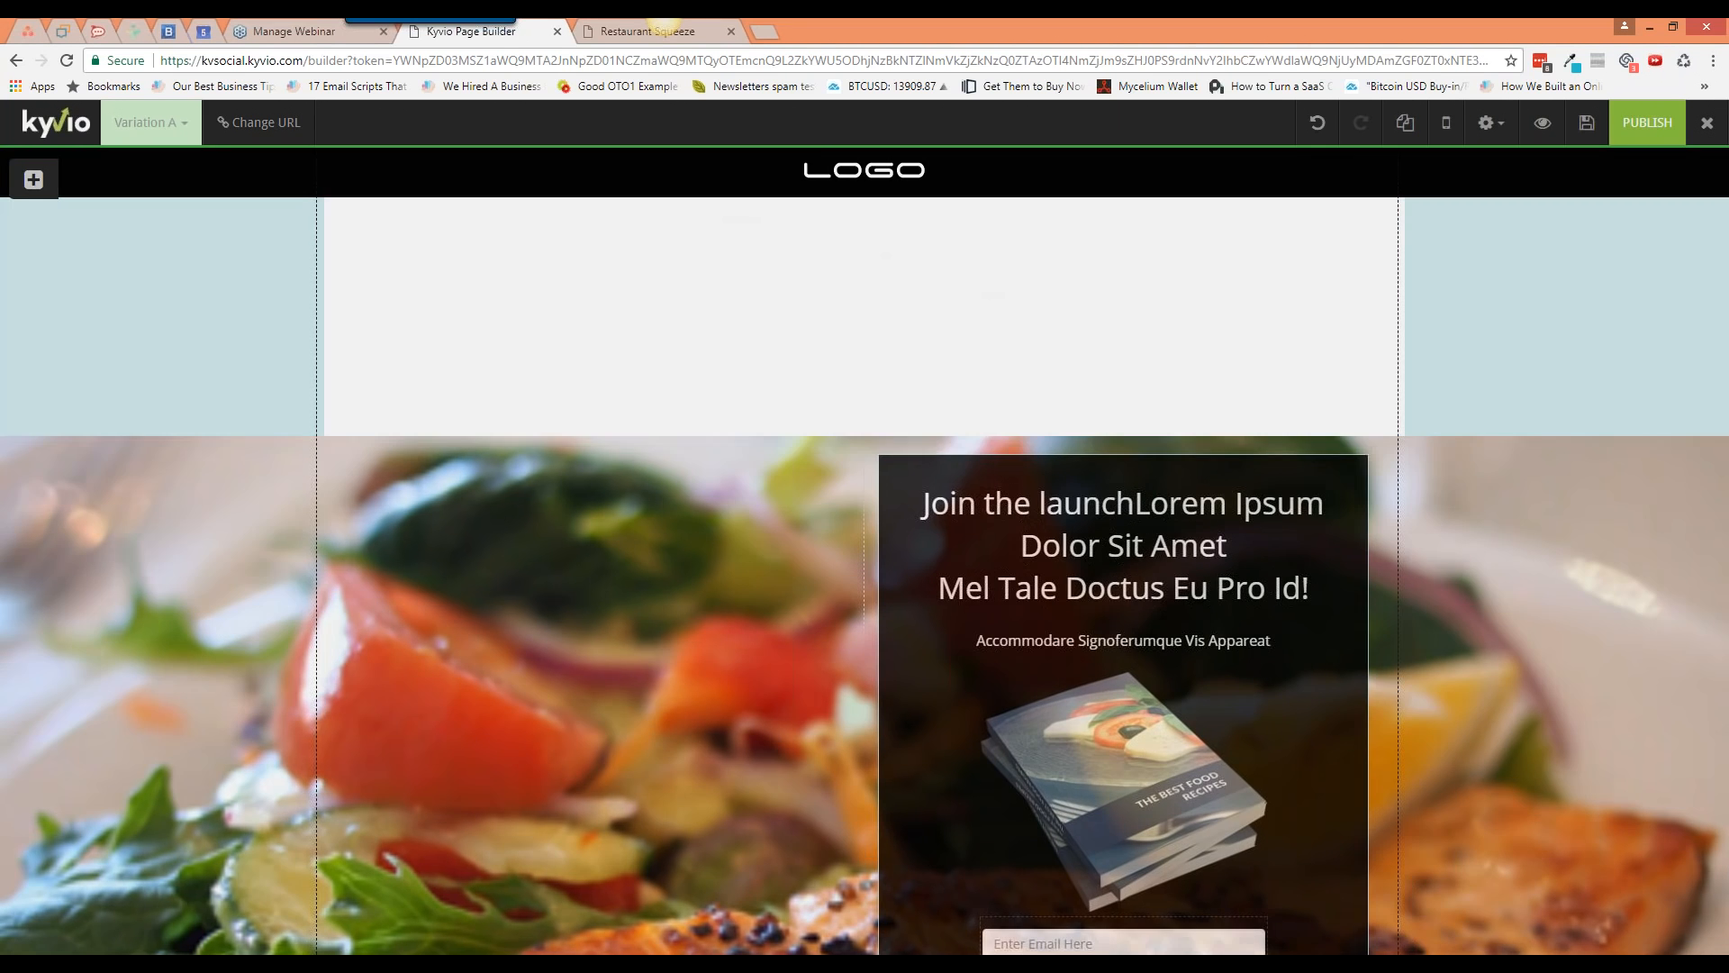
{"action": "left_click", "coordinate": [956, 307]}
Step: Show the 2, 3, 4 and 6 column layout options in the insert panel
{"action": "left_click", "coordinate": [34, 179]}
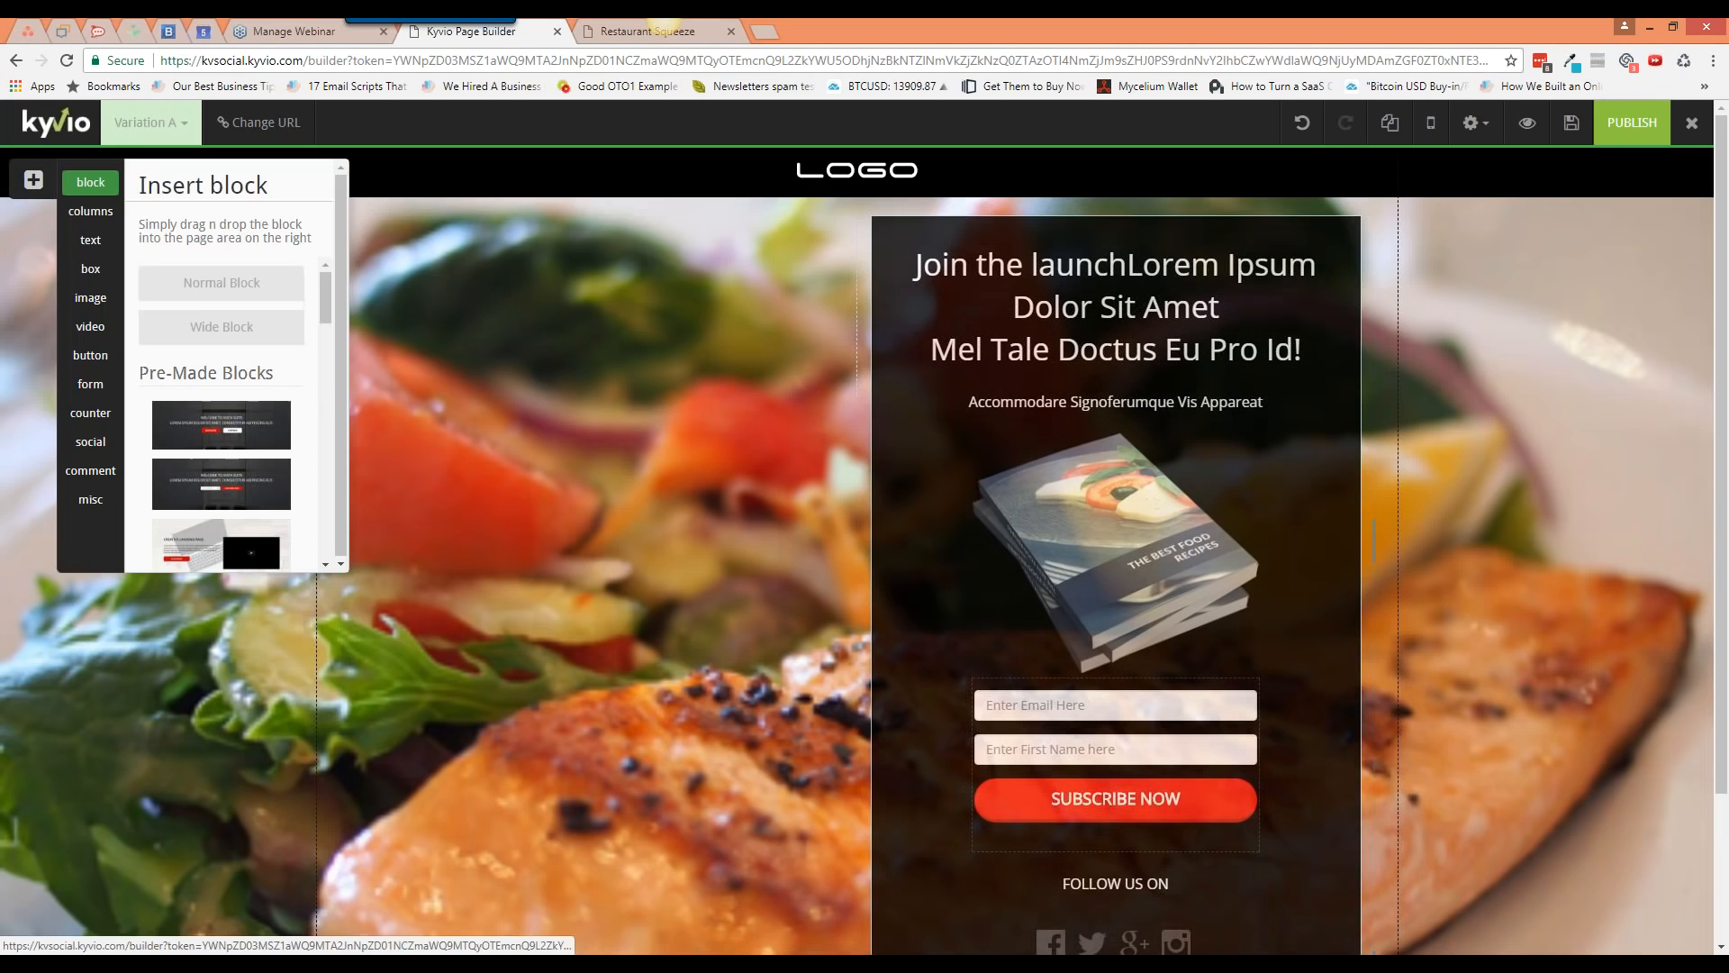
{"action": "mouse_move", "coordinate": [327, 296]}
{"action": "left_mouse_down"}
{"action": "mouse_move", "coordinate": [319, 530]}
{"action": "mouse_move", "coordinate": [333, 276]}
{"action": "left_mouse_up"}
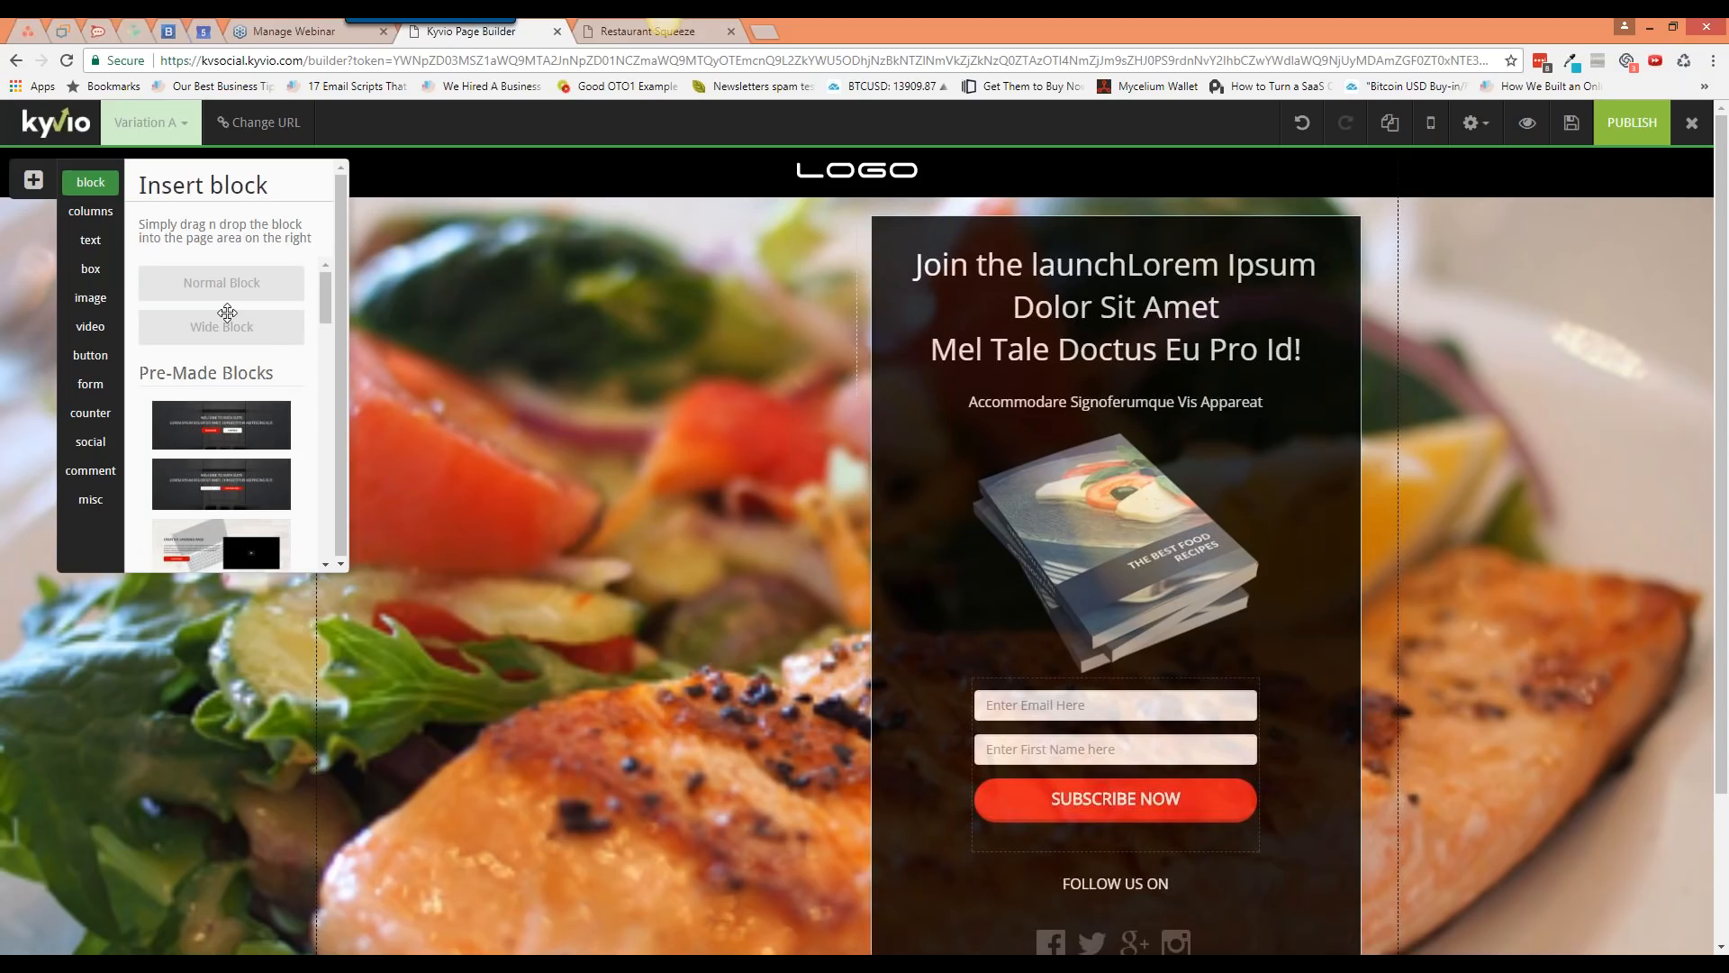
{"action": "left_click", "coordinate": [102, 214]}
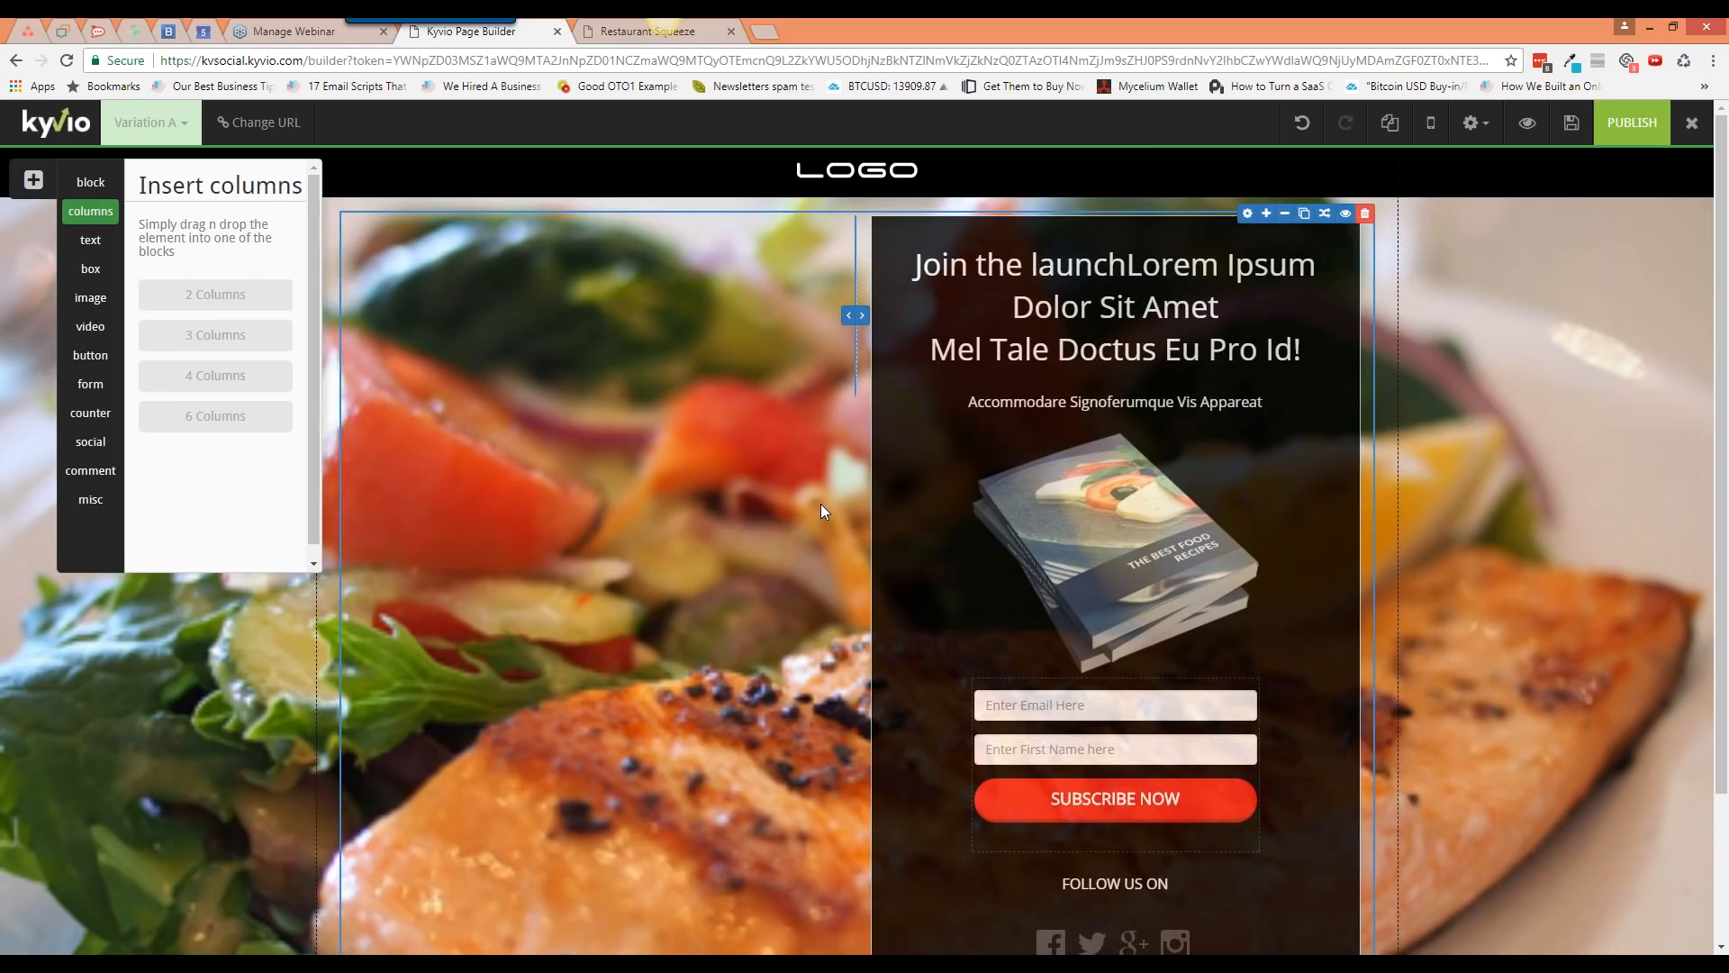
Step: Add a 6-column row below the hero and drop a Large Heading into its last column
{"action": "scroll", "coordinate": [819, 511], "scroll_direction": "down", "scroll_amount": 2}
{"action": "left_click_drag", "start_coordinate": [275, 419], "coordinate": [710, 731]}
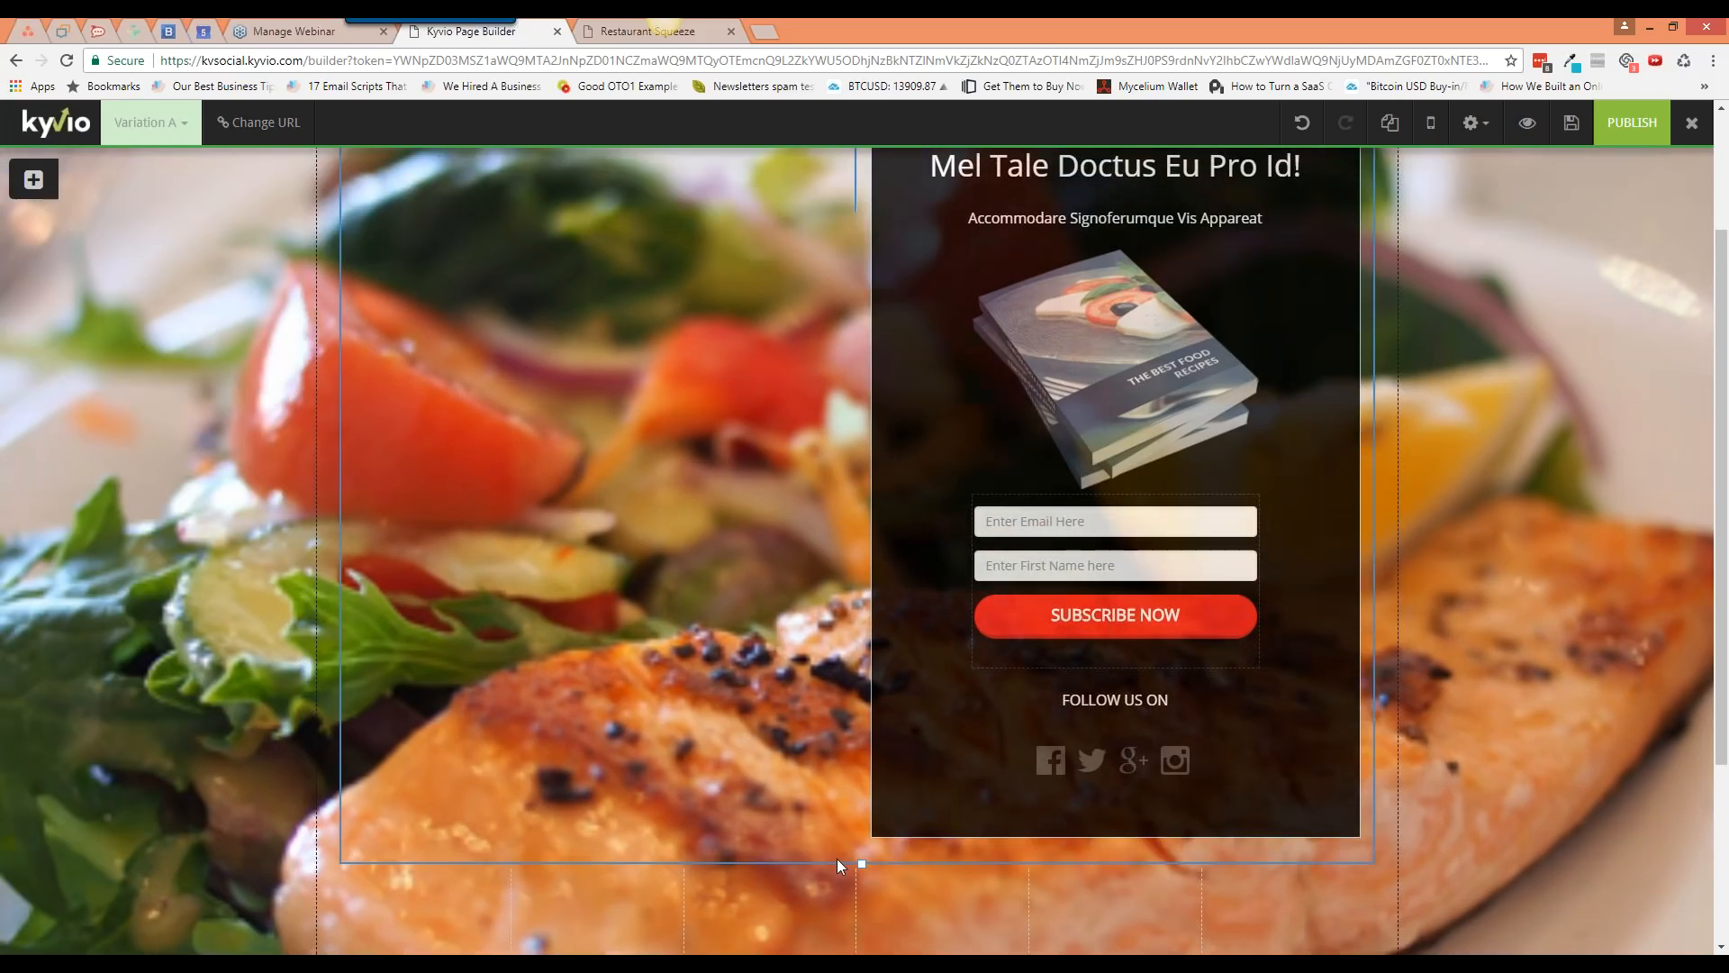
{"action": "scroll", "coordinate": [609, 739], "scroll_direction": "down", "scroll_amount": 3}
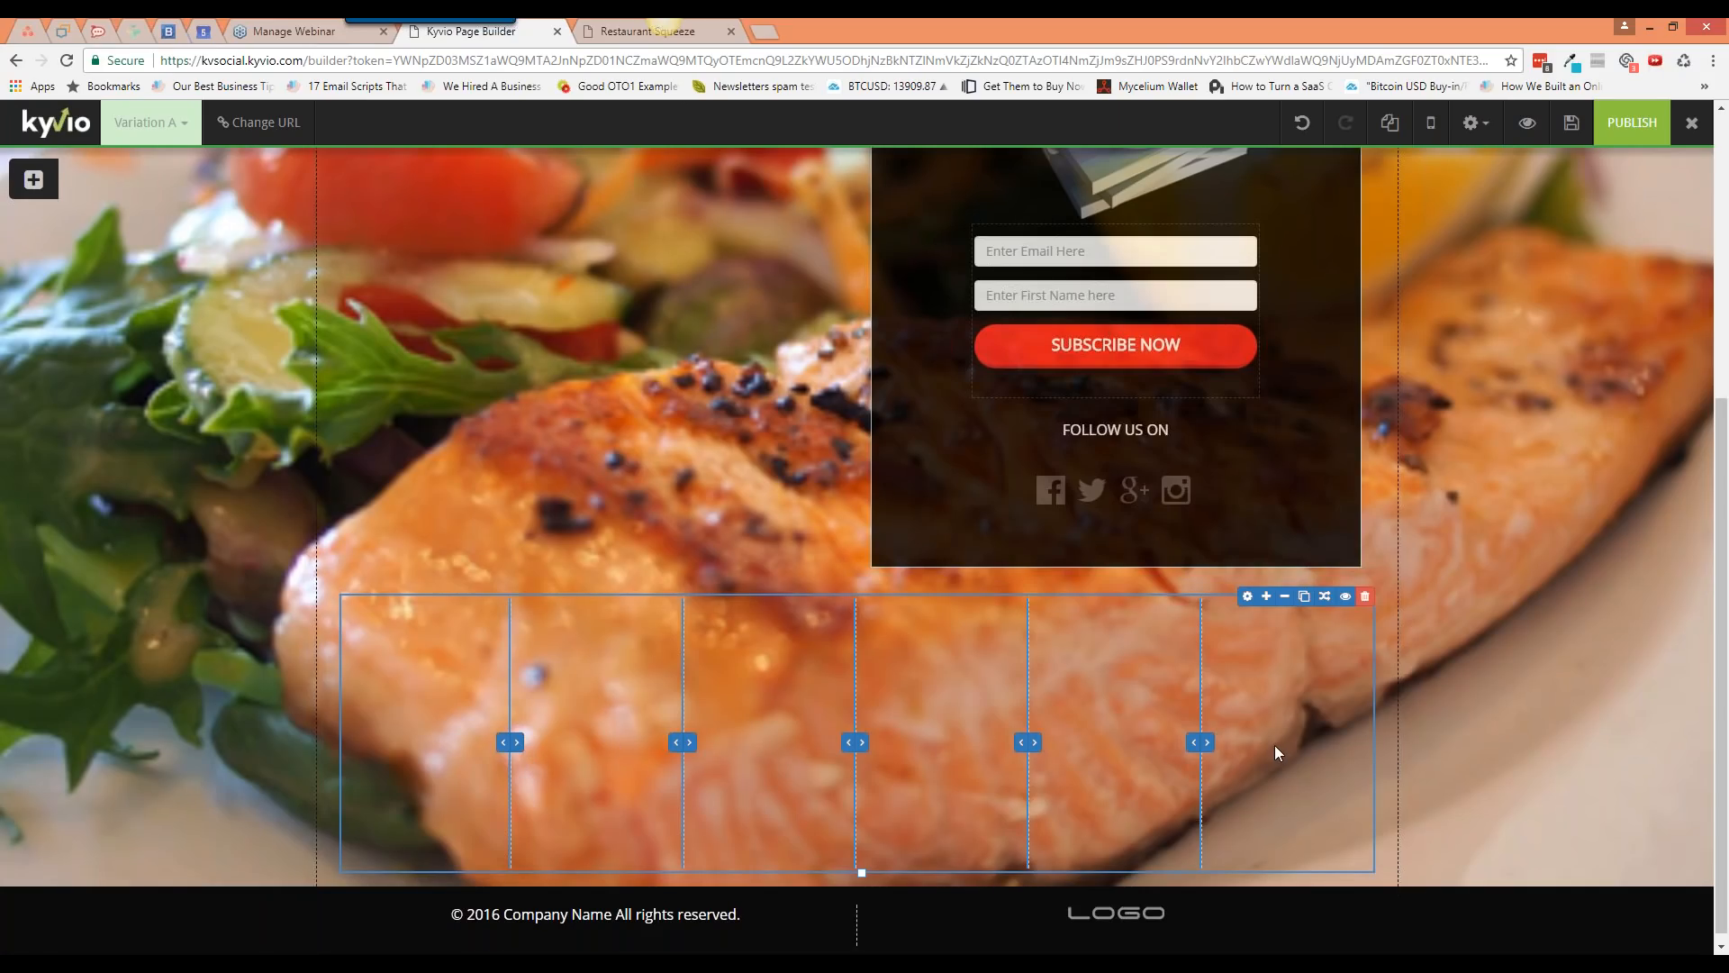
{"action": "left_click", "coordinate": [34, 179]}
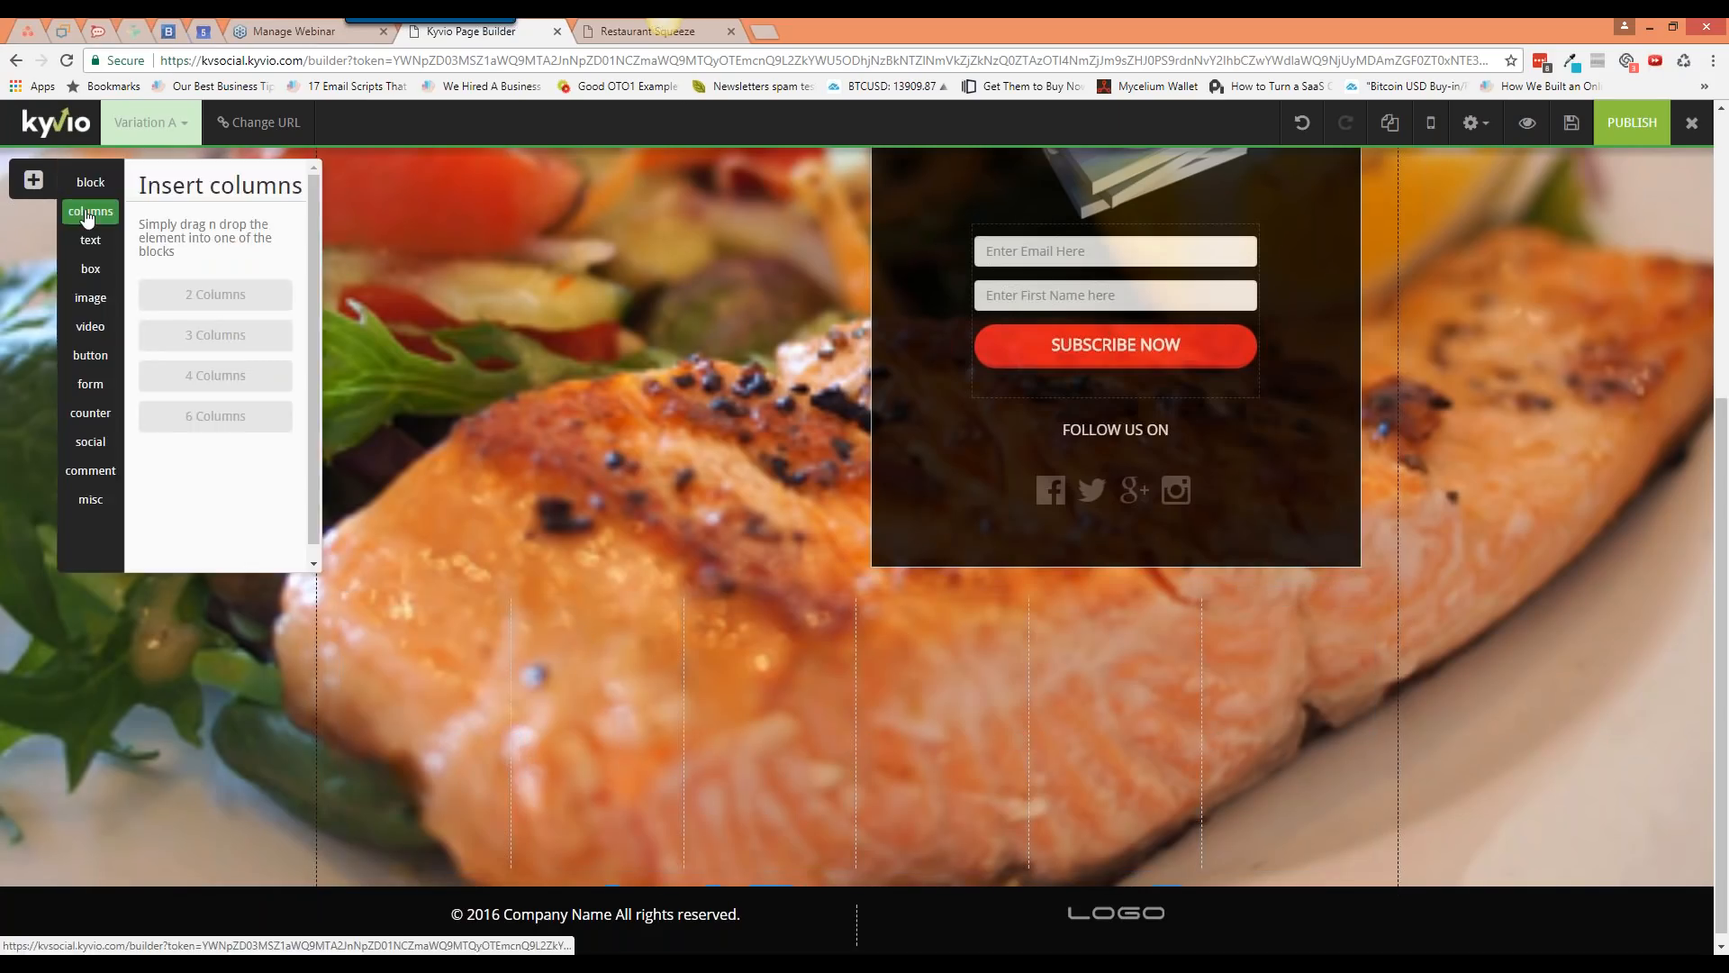
{"action": "left_click", "coordinate": [90, 239]}
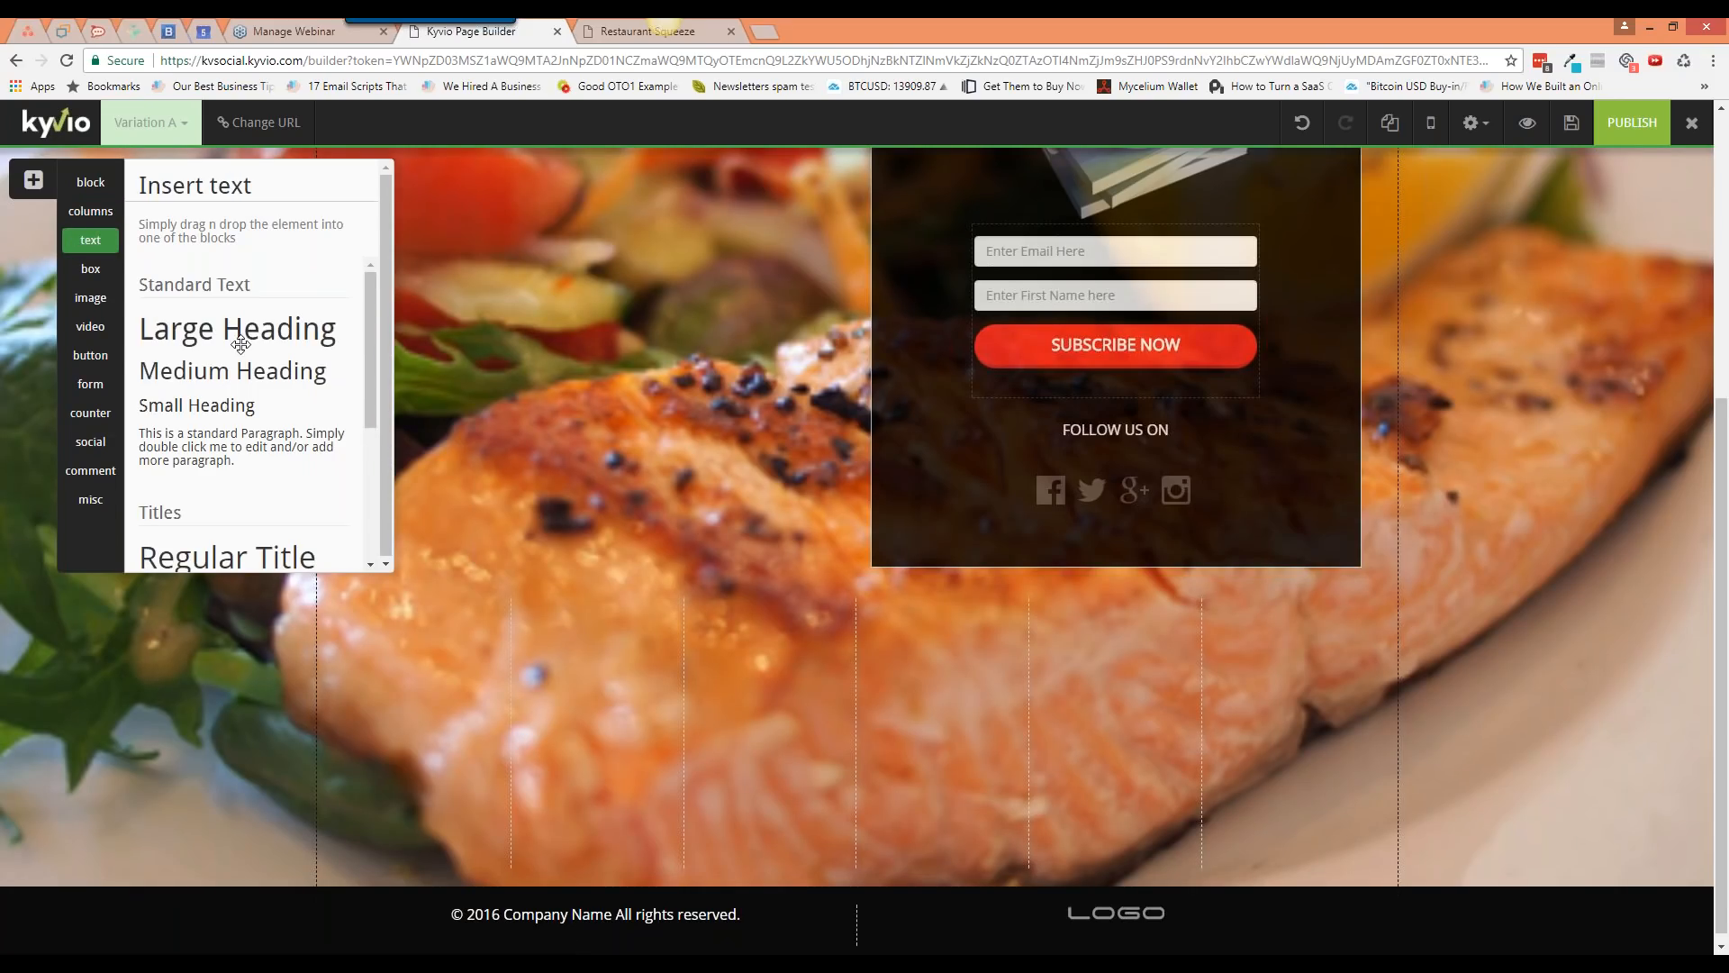
{"action": "left_click_drag", "start_coordinate": [240, 343], "coordinate": [1221, 665]}
Step: Delete the test six-column row and confirm with OK
{"action": "mouse_move", "coordinate": [1369, 602]}
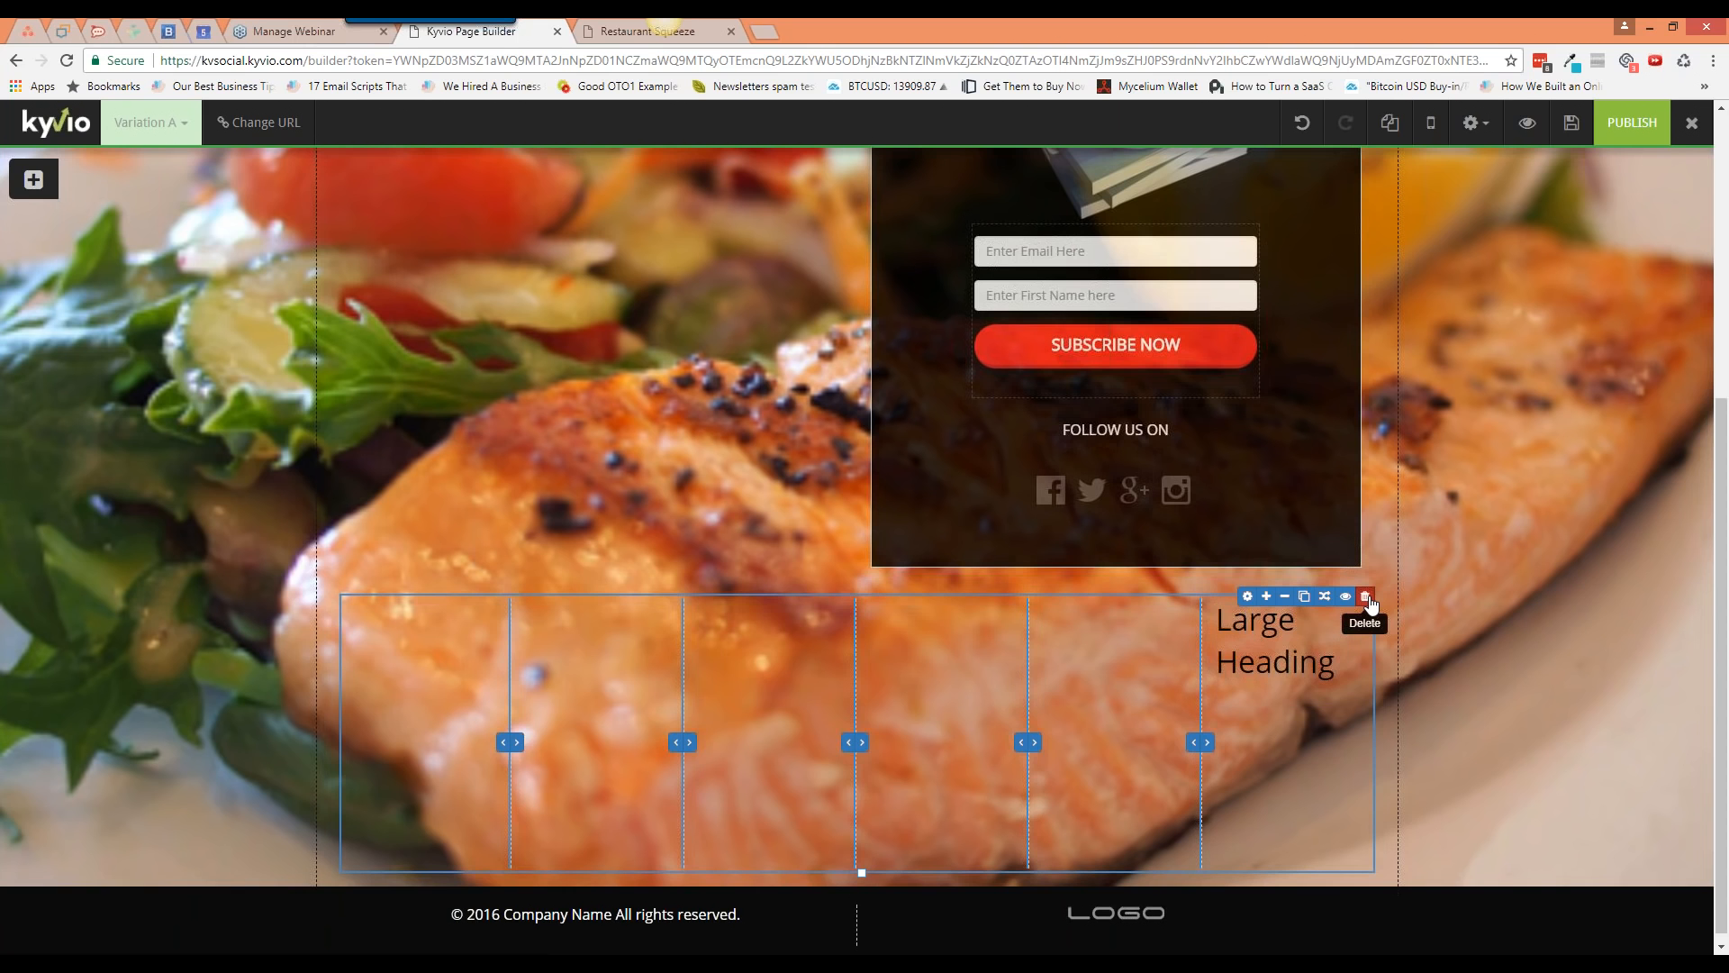
{"action": "left_click", "coordinate": [1368, 601]}
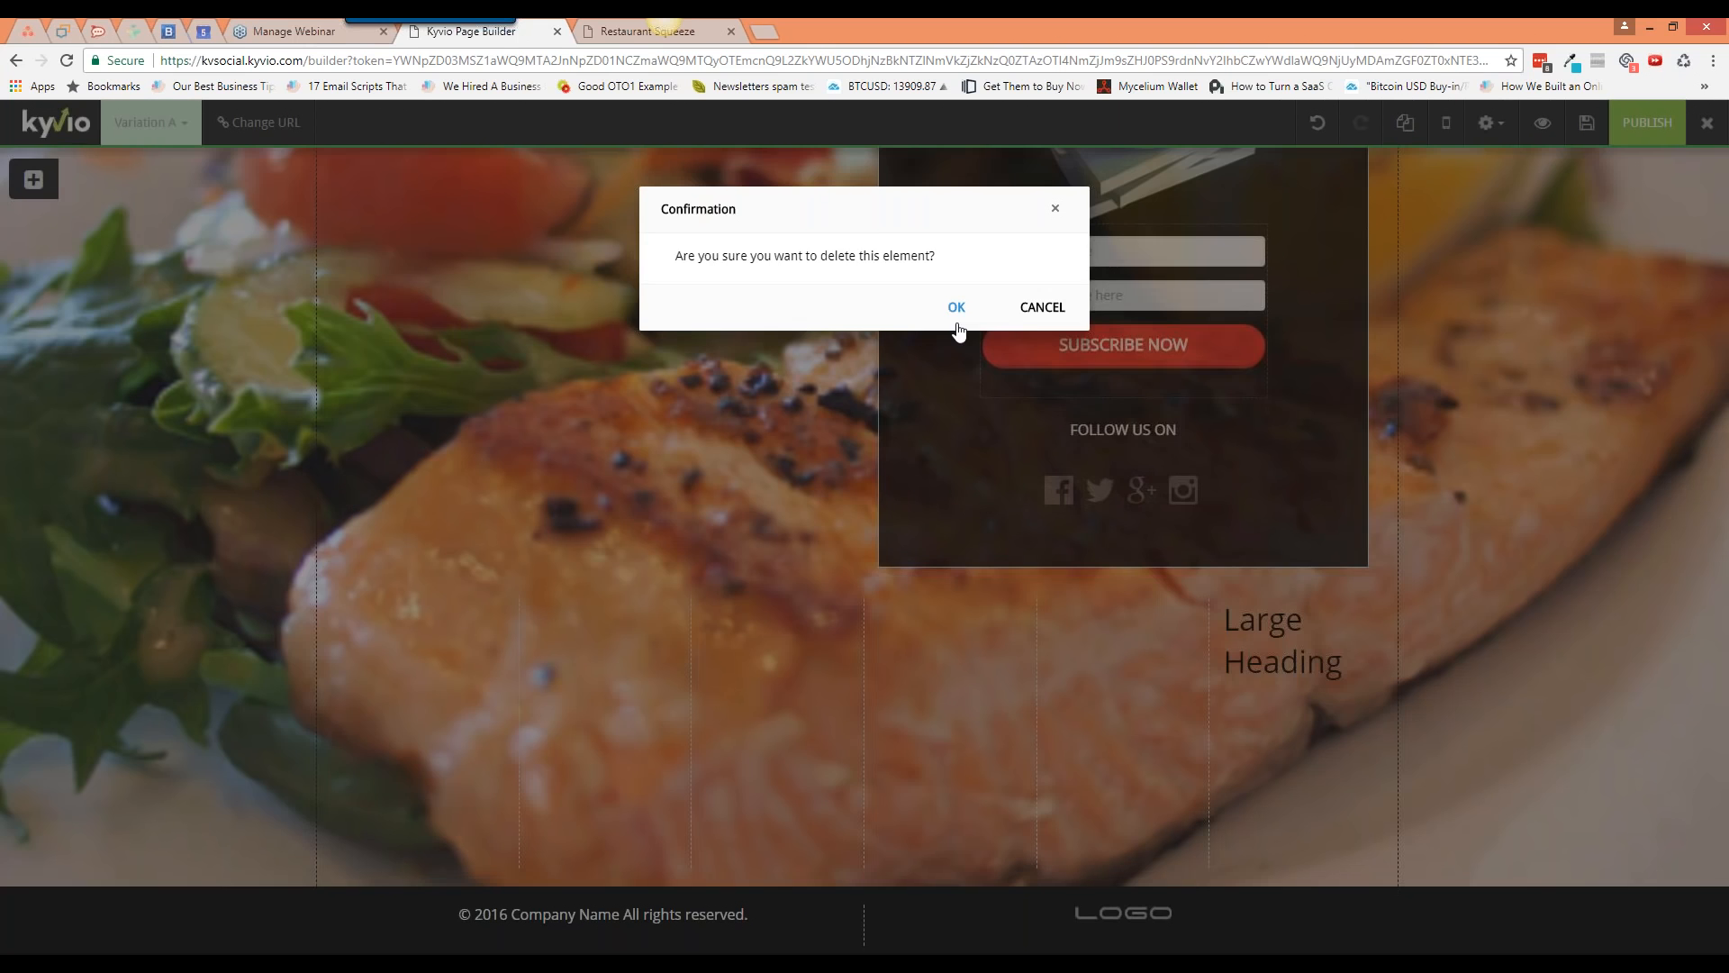
{"action": "left_click", "coordinate": [956, 309]}
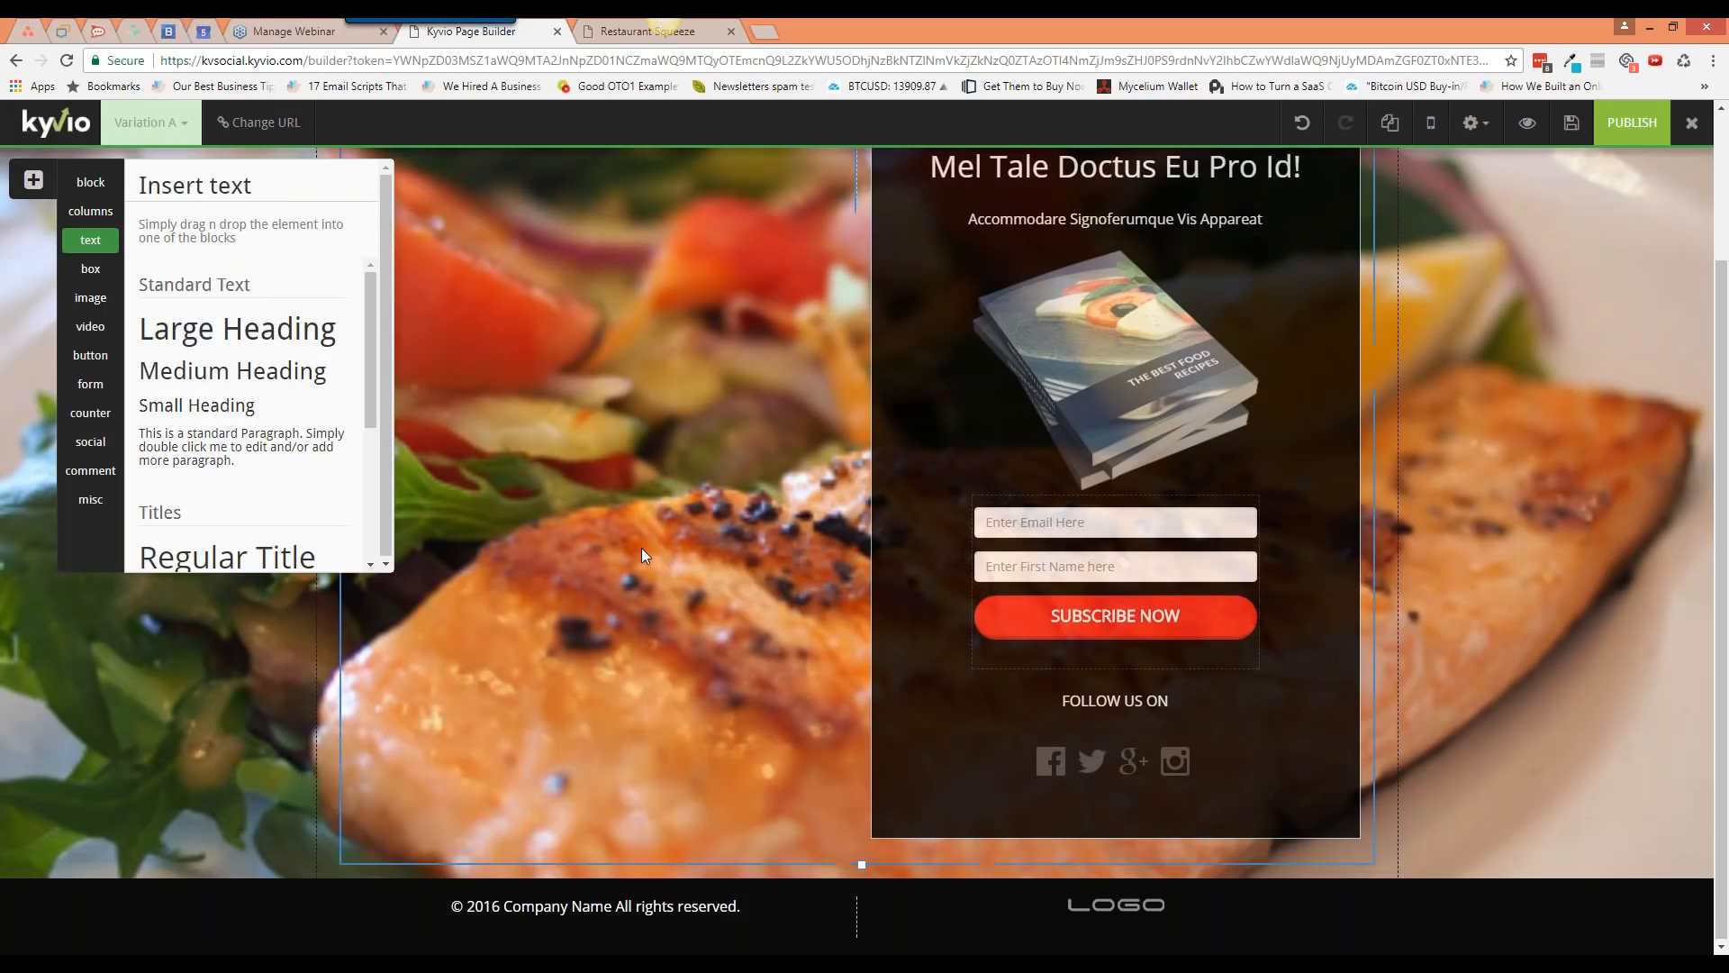
Step: Add a 3-column row below the hero and expand it to six columns
{"action": "left_click", "coordinate": [91, 212]}
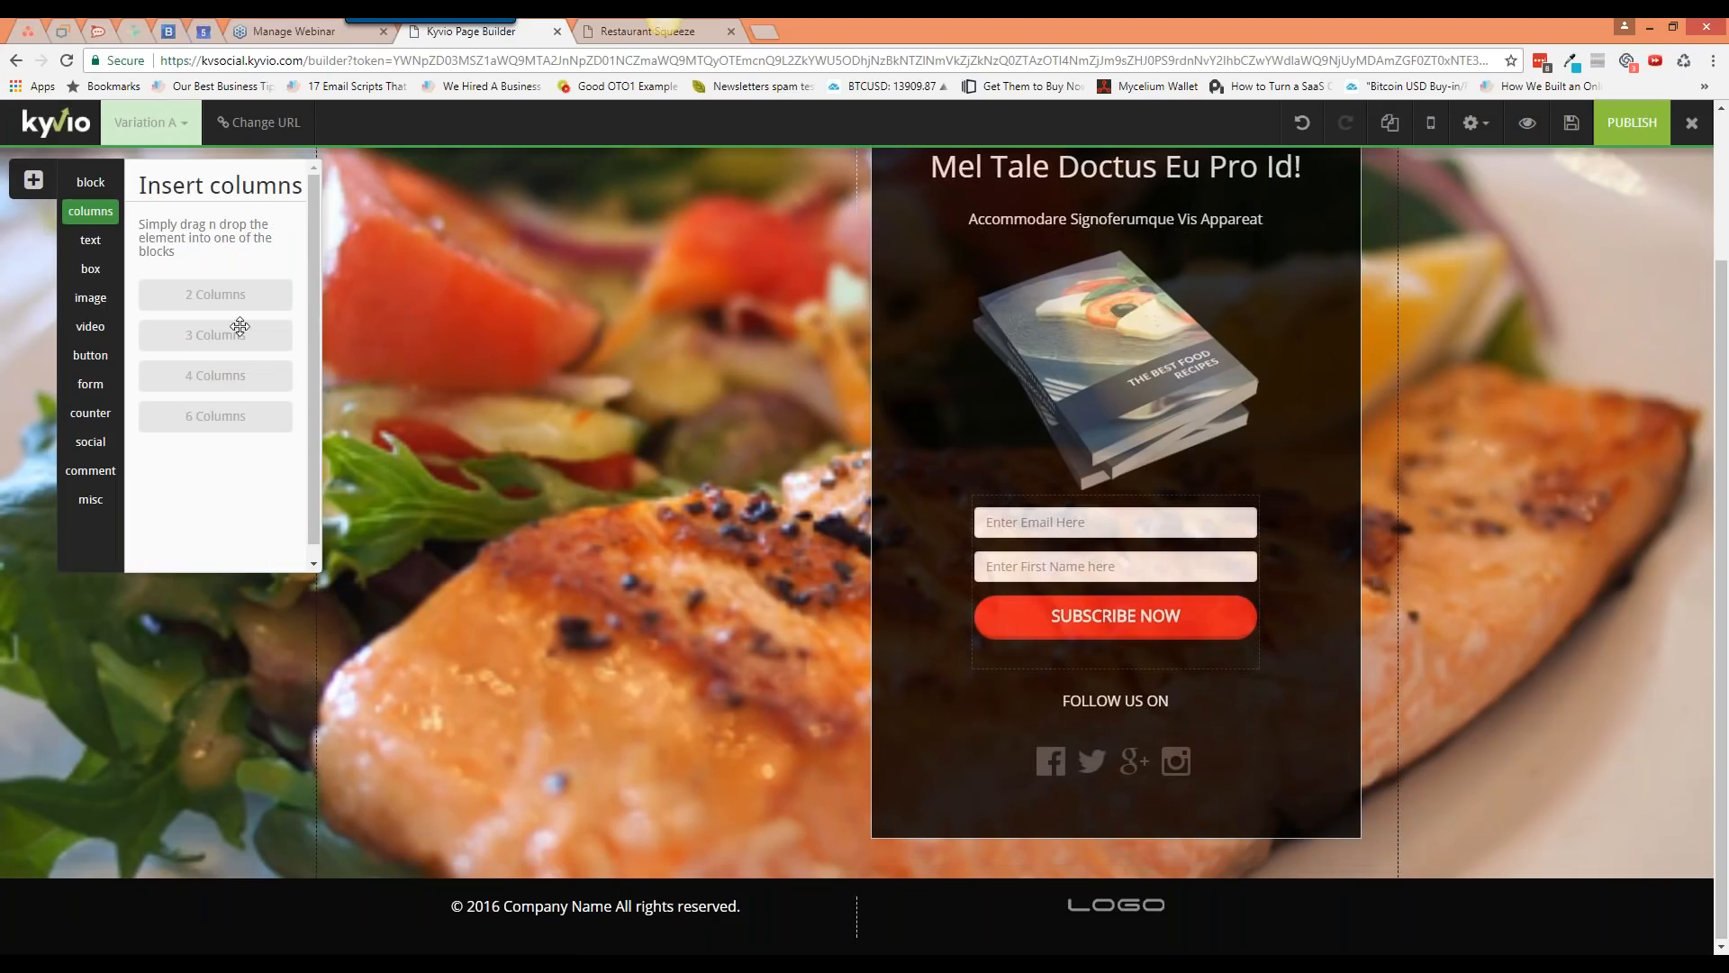
{"action": "left_click_drag", "start_coordinate": [236, 342], "coordinate": [847, 879]}
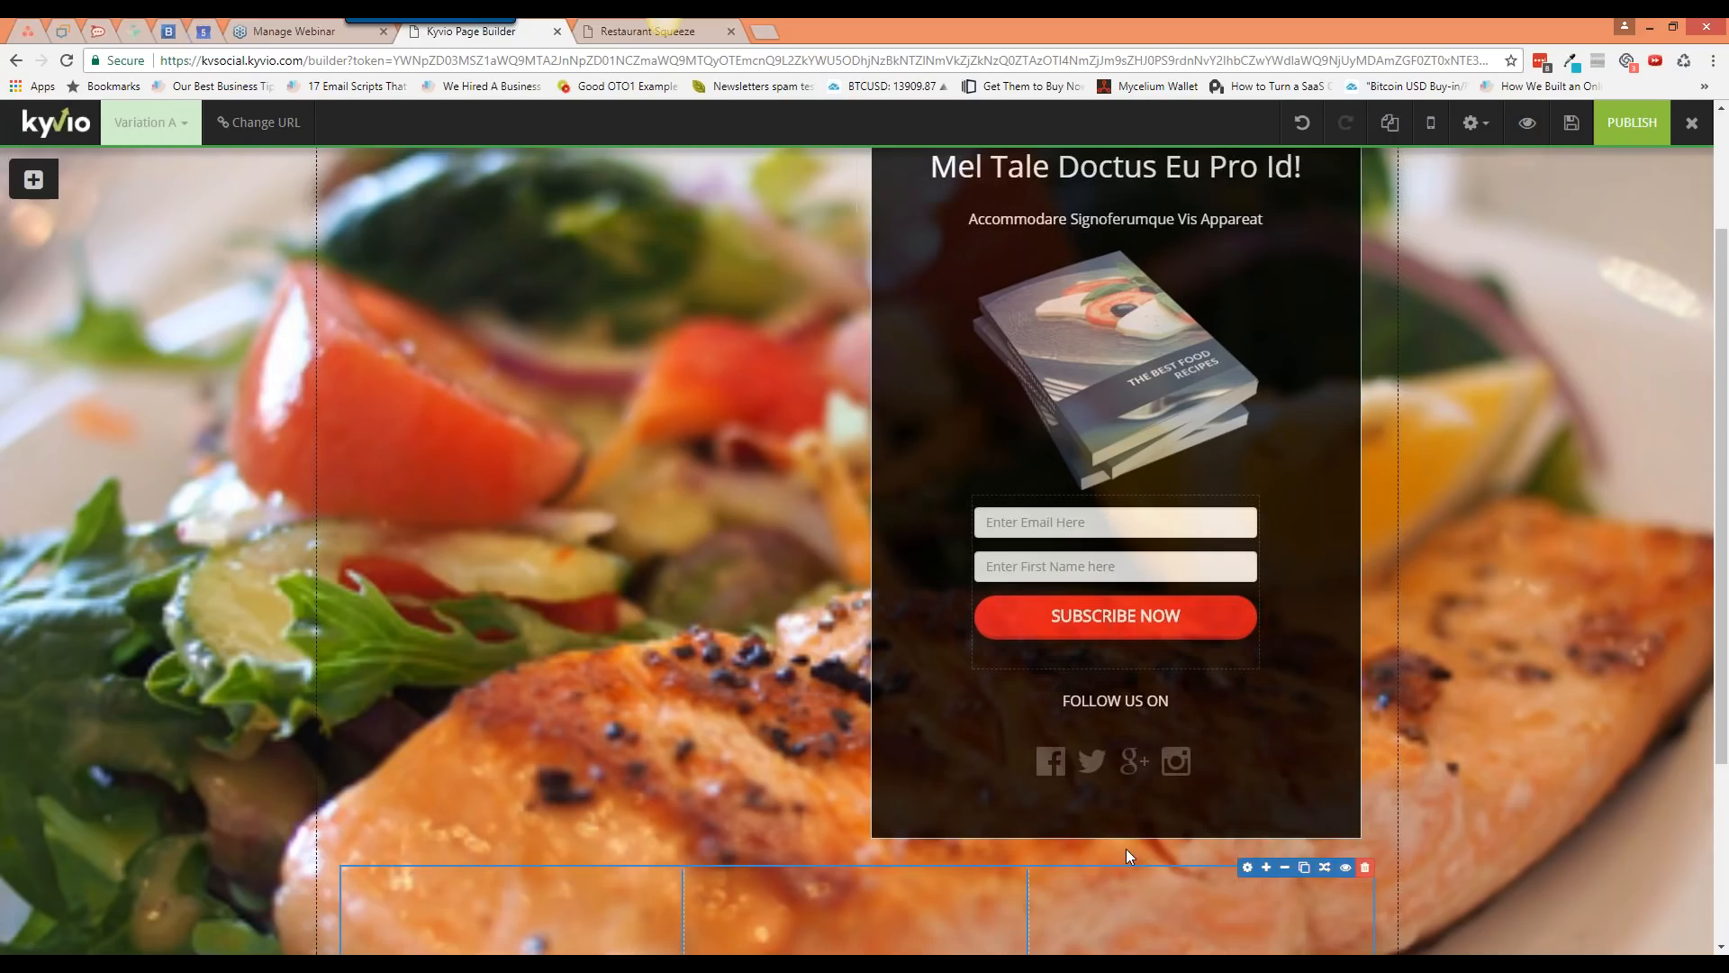
{"action": "scroll", "coordinate": [1155, 858], "scroll_direction": "down", "scroll_amount": 3}
{"action": "left_click", "coordinate": [1266, 597]}
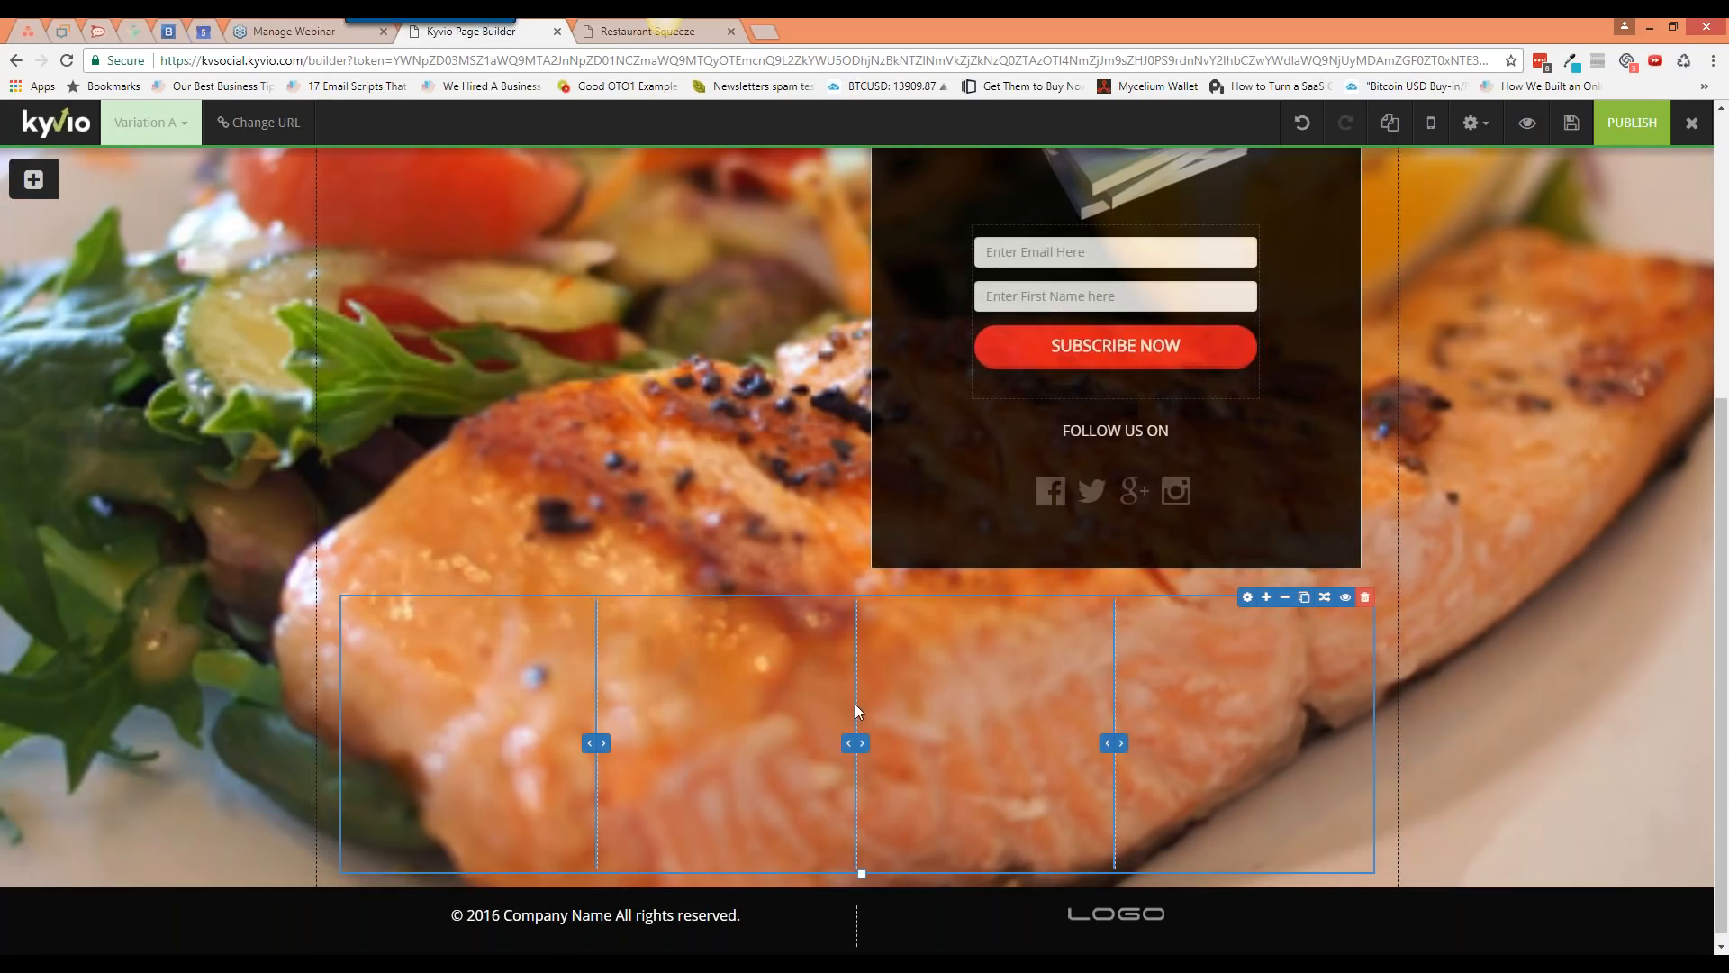
{"action": "left_click", "coordinate": [1267, 598]}
{"action": "left_click", "coordinate": [1266, 597]}
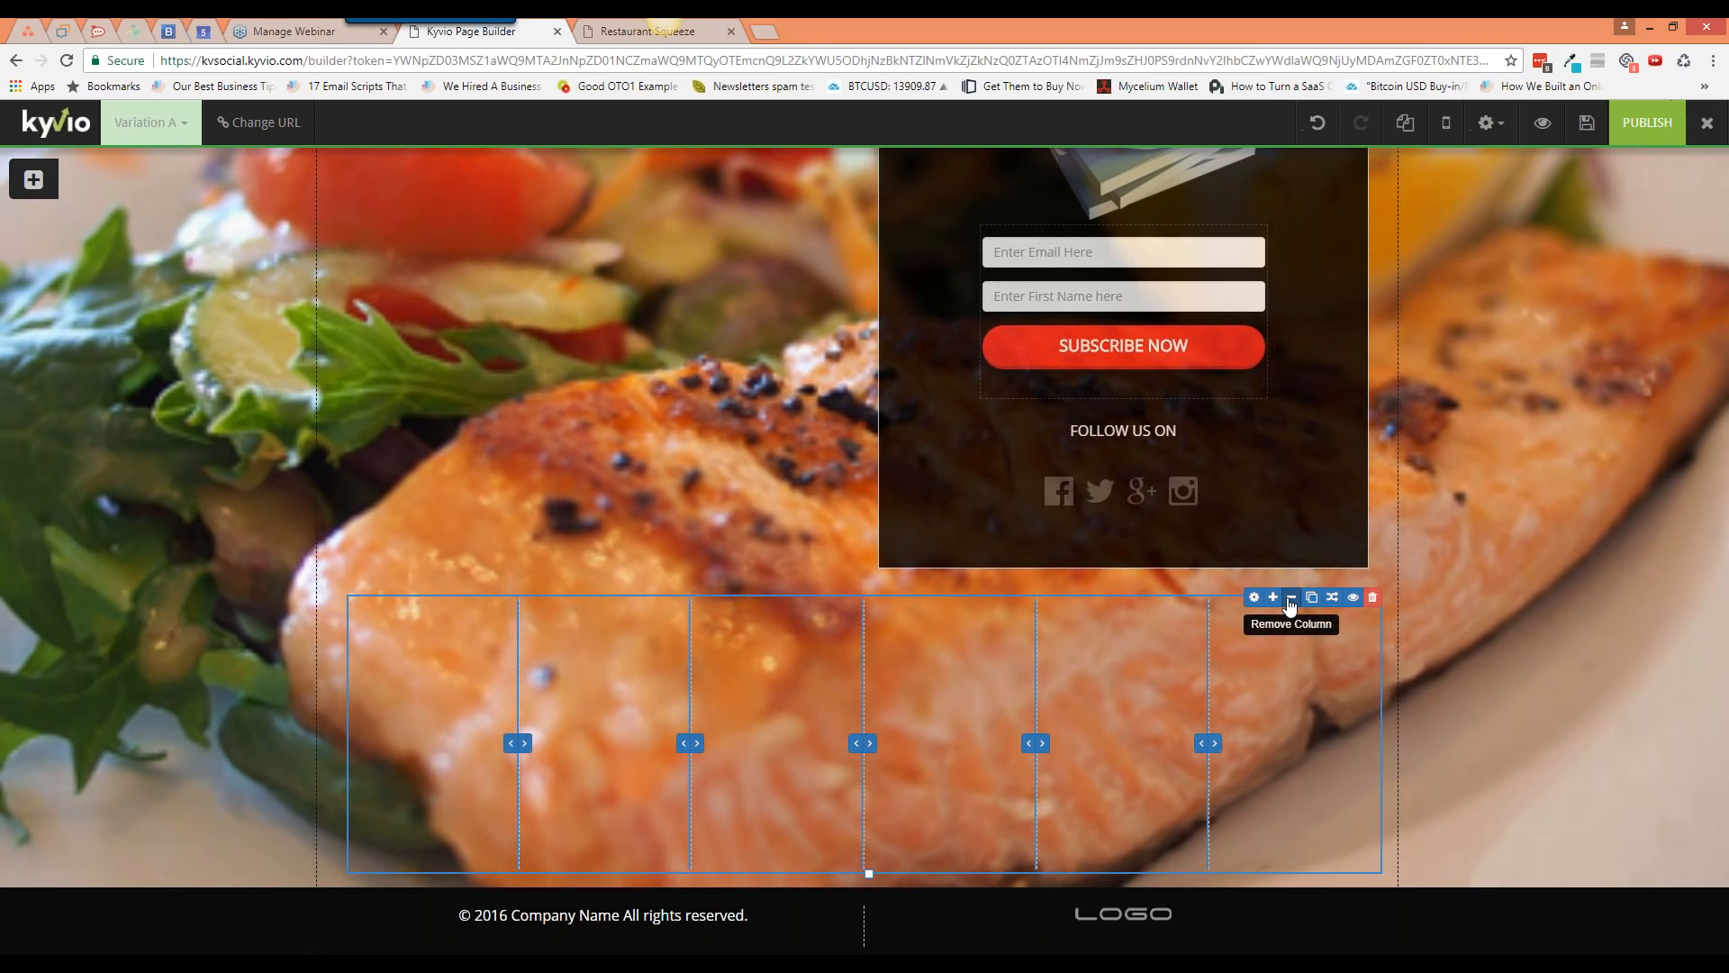
Step: Remove columns from the row one at a time, confirming each, until two remain
{"action": "left_click", "coordinate": [1285, 598]}
{"action": "left_click", "coordinate": [960, 326]}
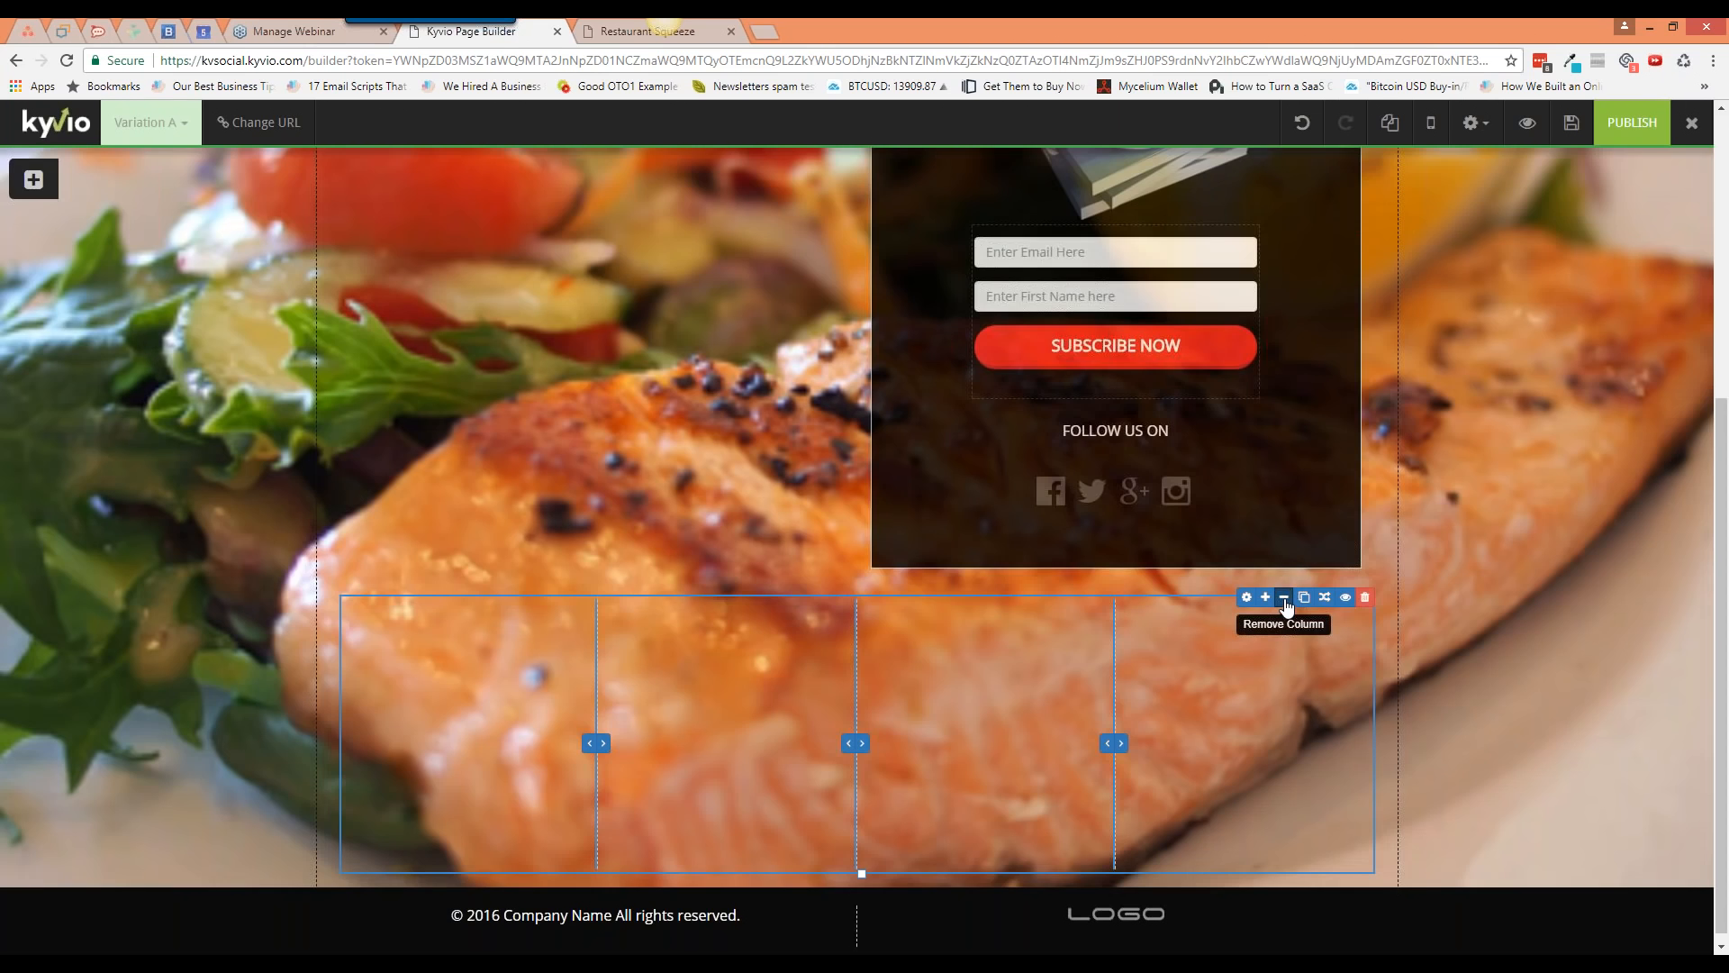
{"action": "left_click", "coordinate": [1284, 598]}
{"action": "left_click", "coordinate": [955, 328]}
{"action": "left_click", "coordinate": [1284, 598]}
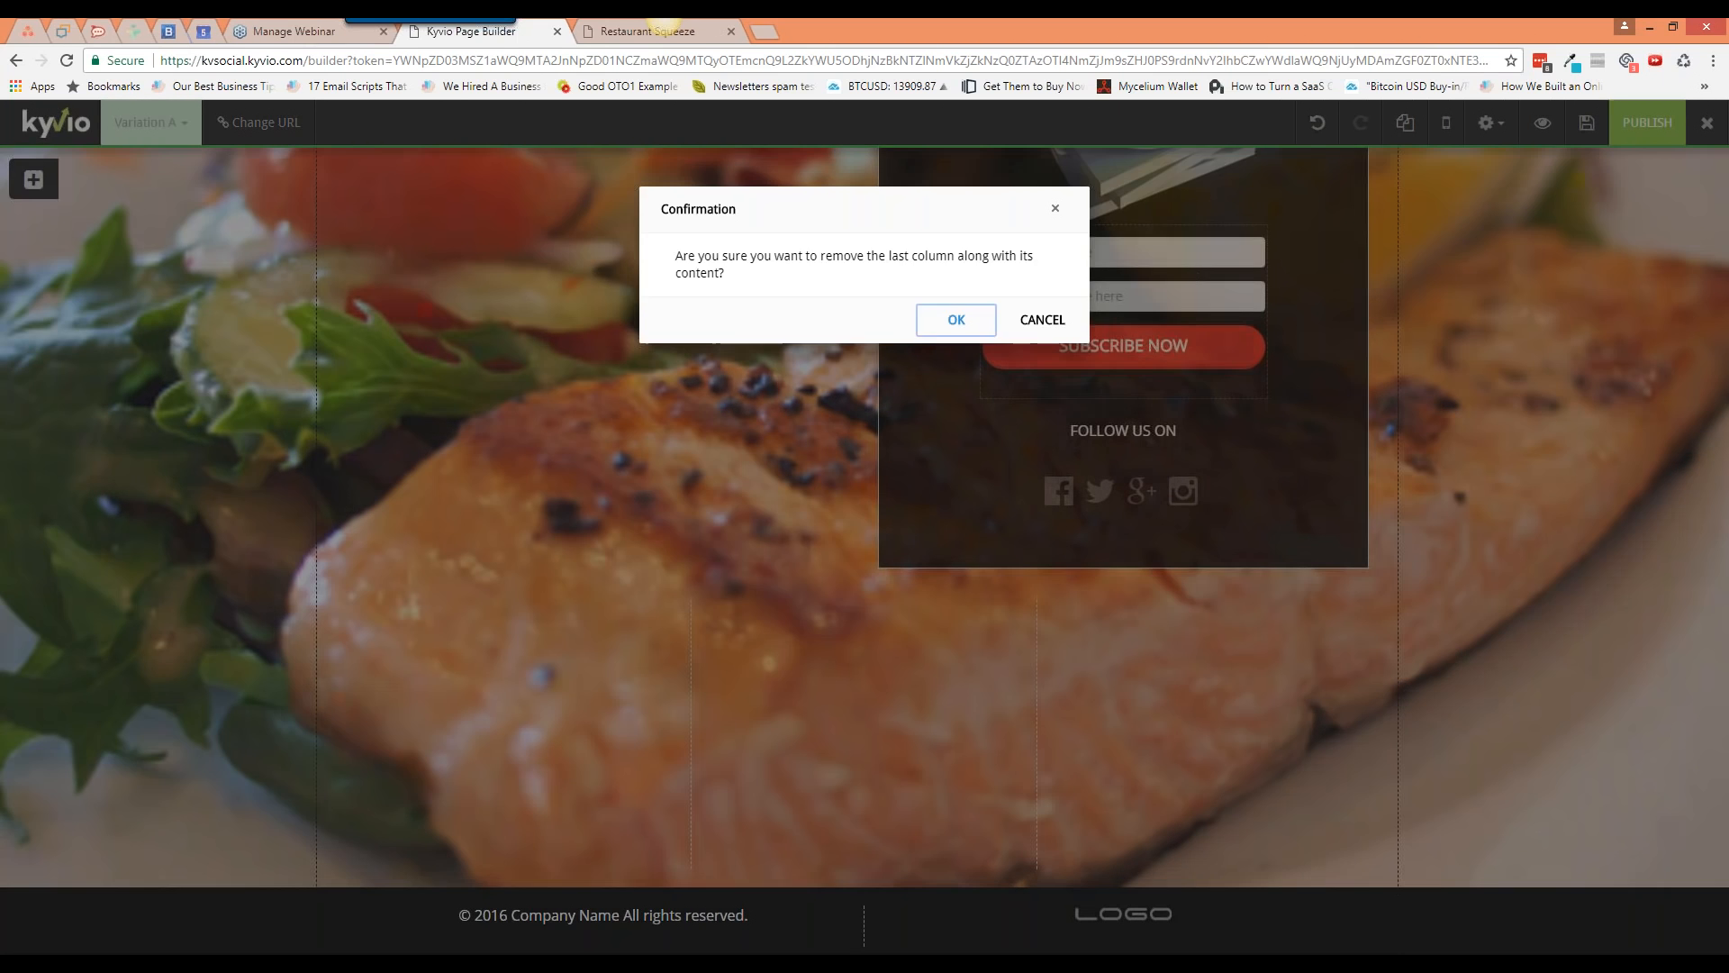
{"action": "left_click", "coordinate": [958, 326]}
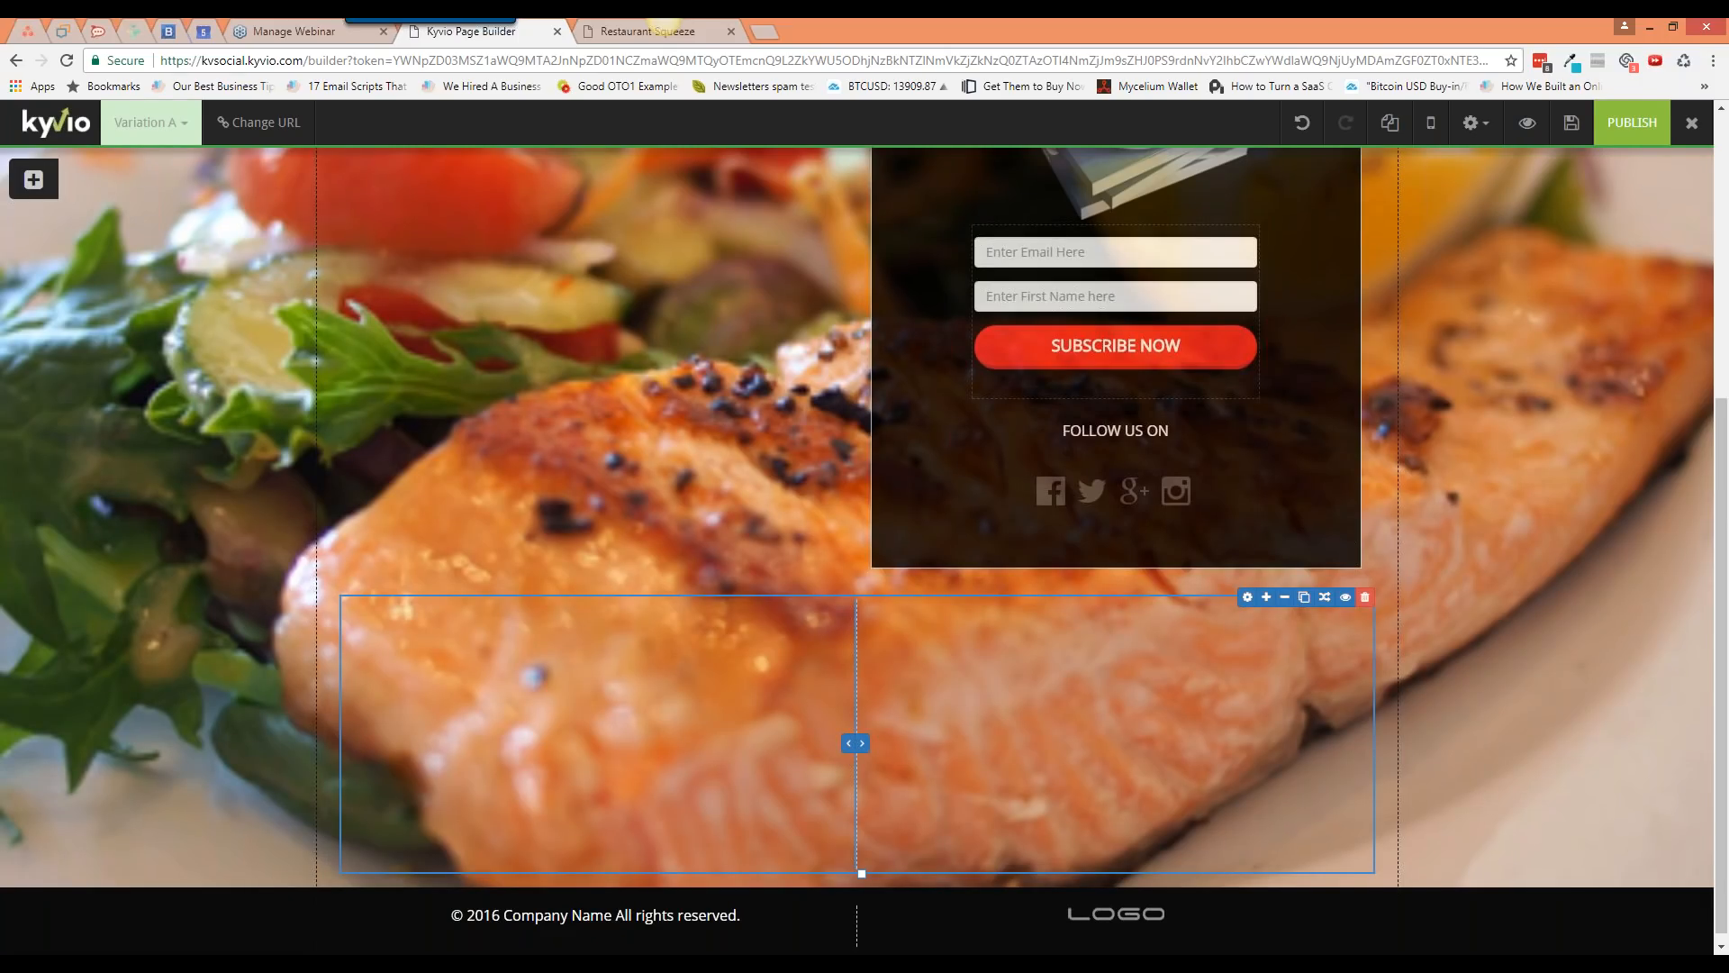
{"action": "scroll", "coordinate": [852, 631], "scroll_direction": "up", "scroll_amount": 5}
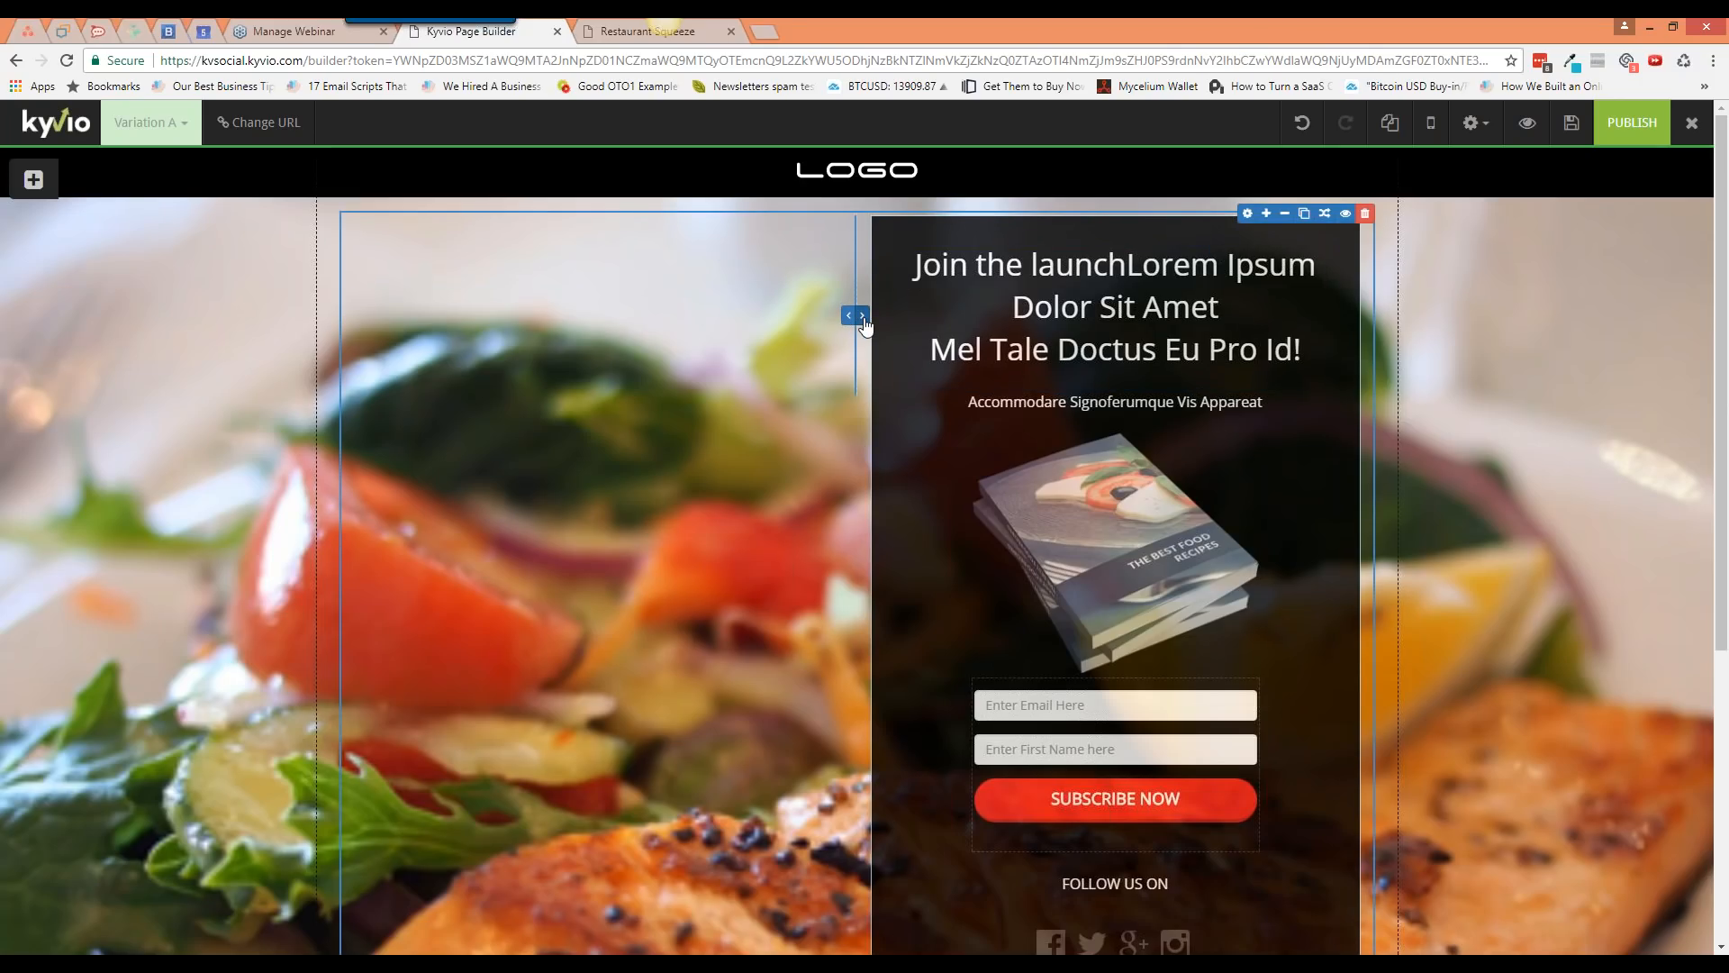
Step: Narrow the opt-in form column, restore its original width, and show the text elements list
{"action": "left_click_drag", "start_coordinate": [865, 325], "coordinate": [946, 317]}
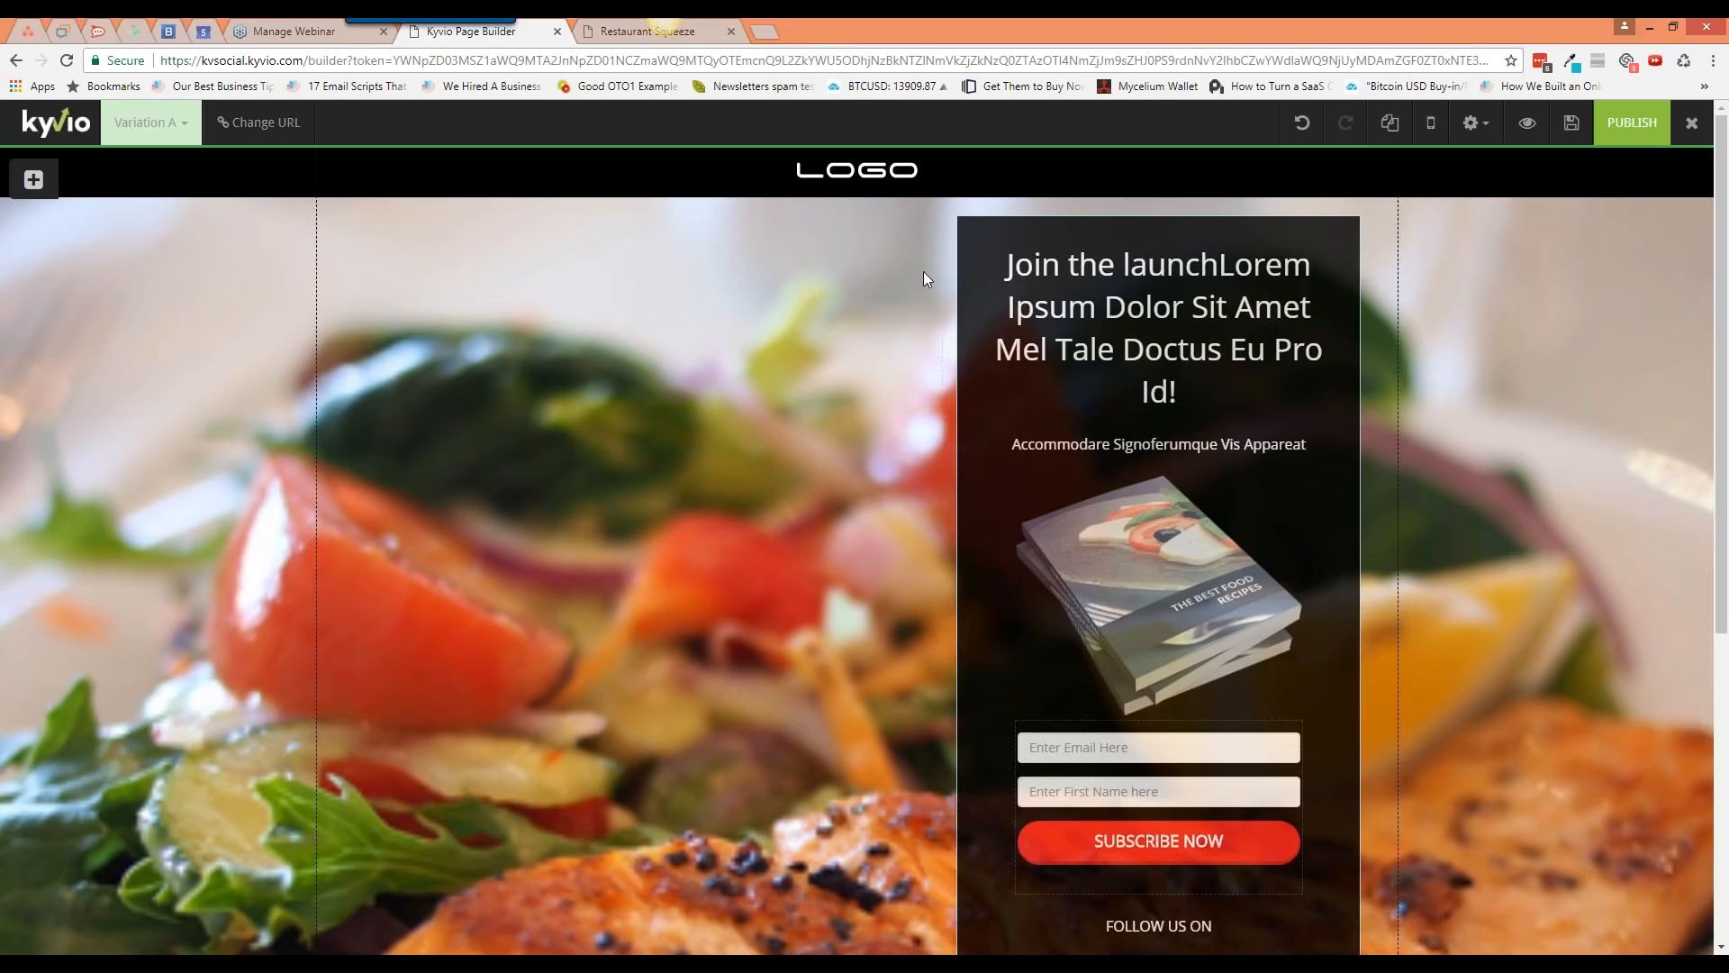
{"action": "mouse_move", "coordinate": [931, 299]}
{"action": "left_click_drag", "start_coordinate": [936, 314], "coordinate": [926, 317]}
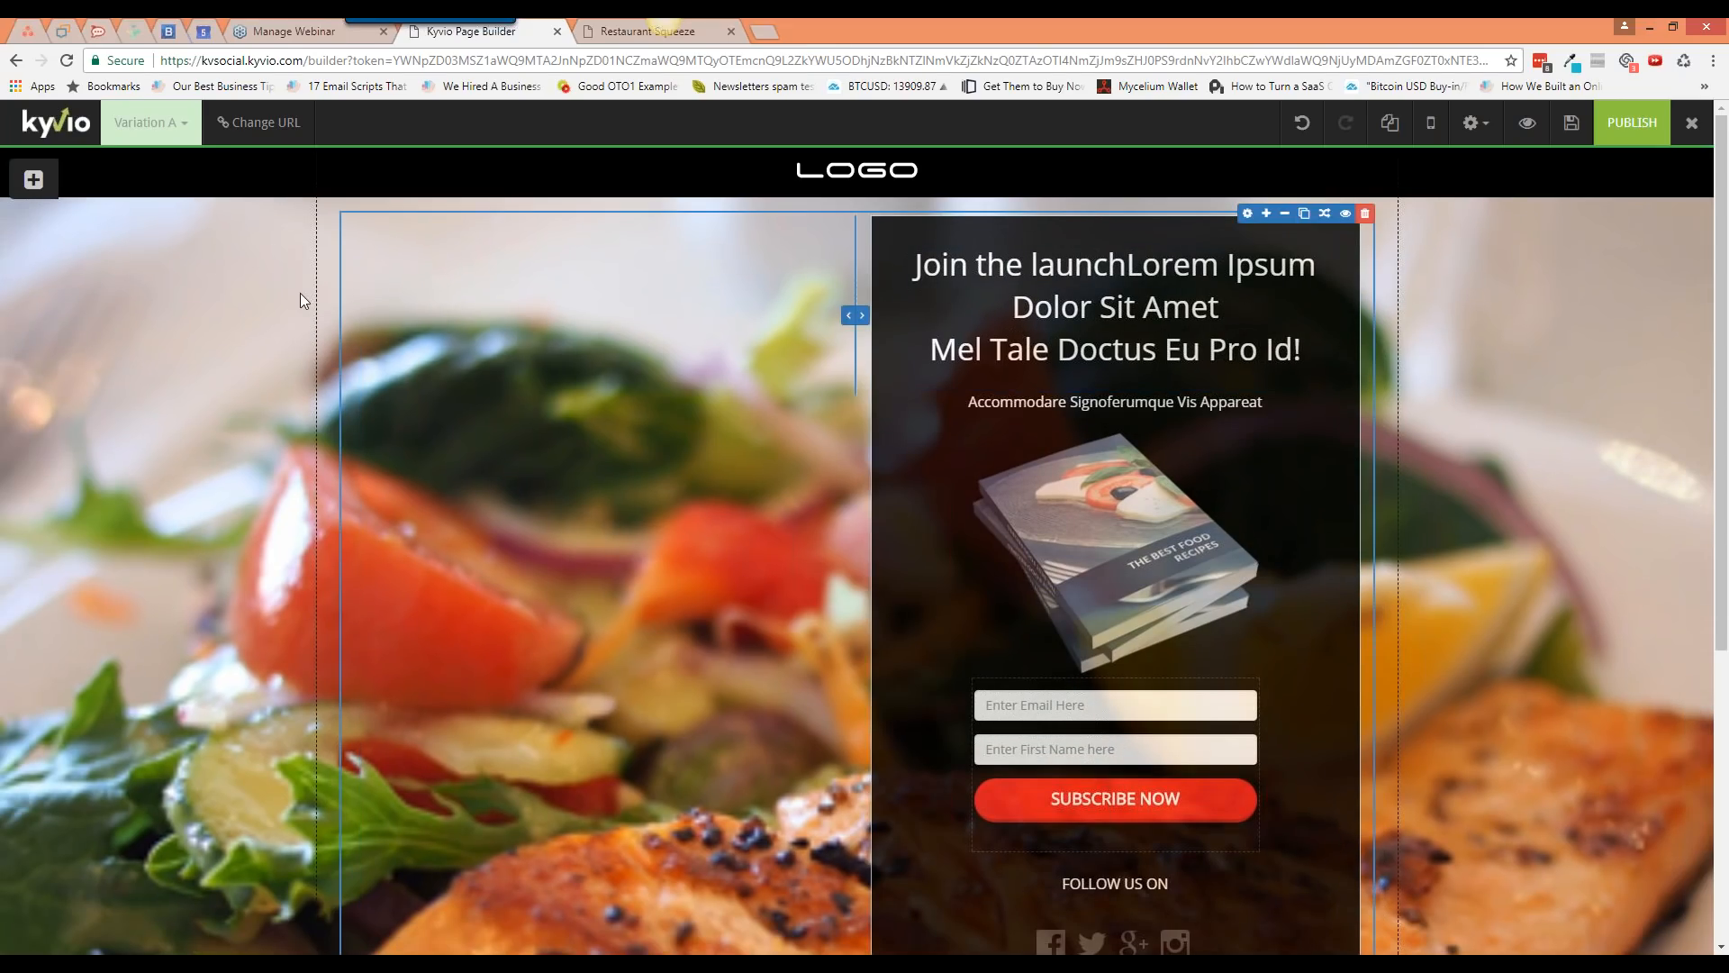
{"action": "left_click", "coordinate": [34, 179]}
{"action": "left_click", "coordinate": [90, 240]}
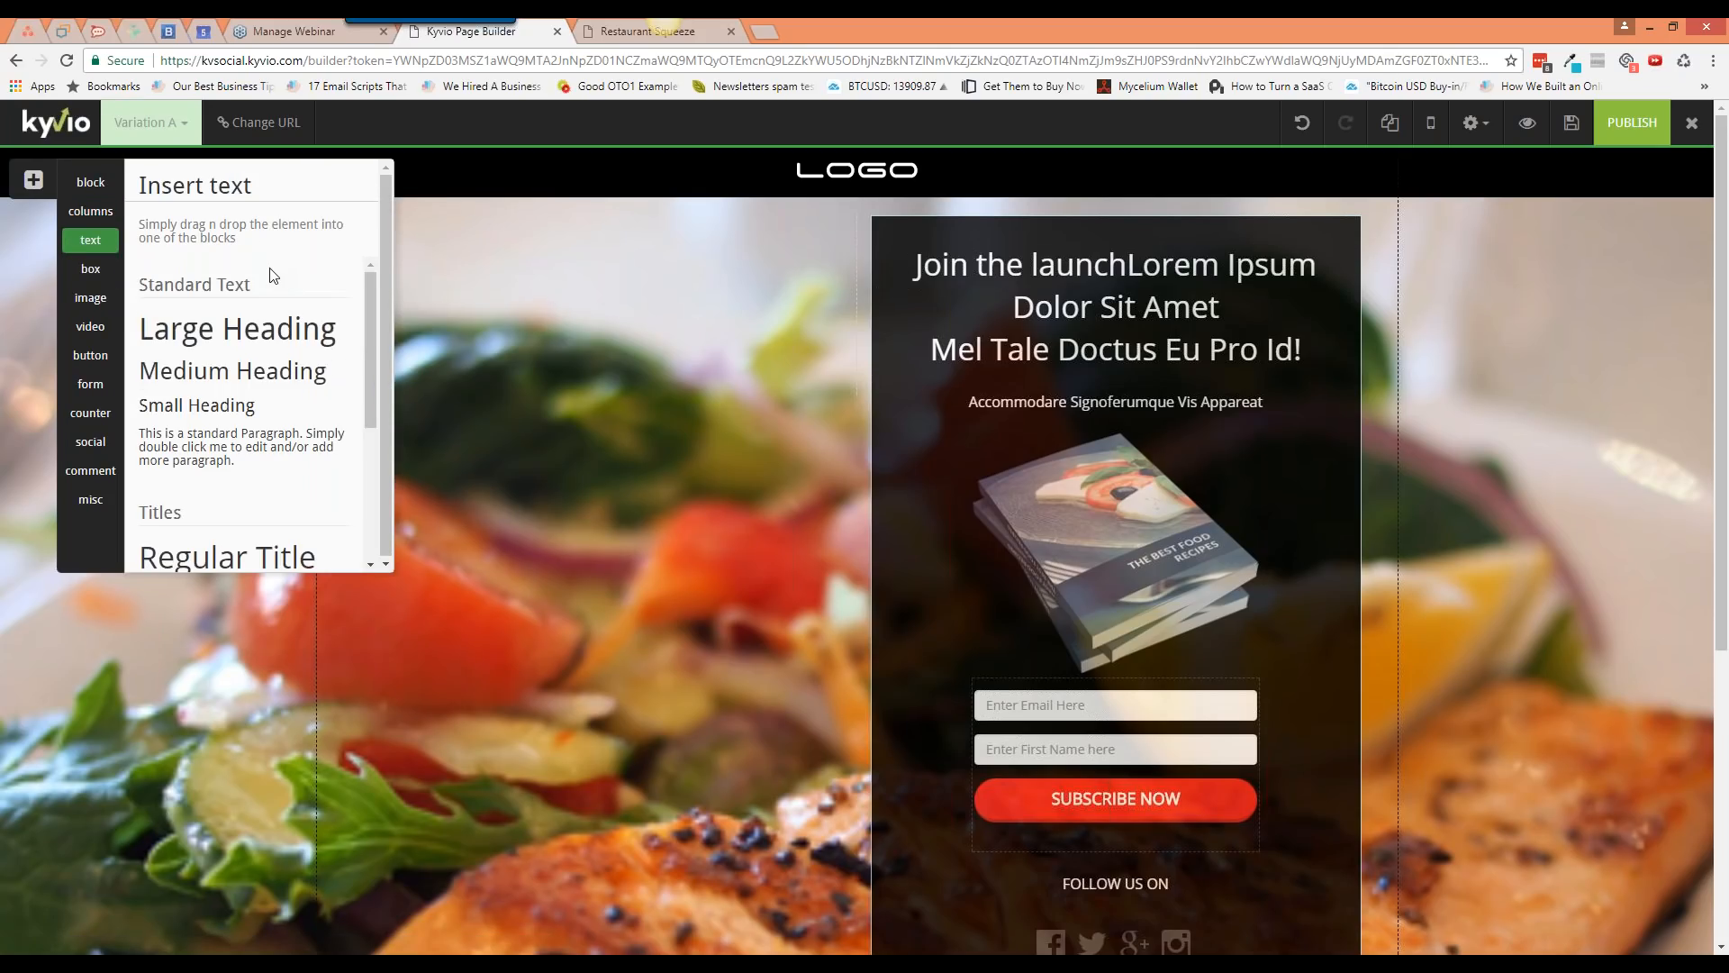
Step: Add a 'Text + Image I' element below the form and delete its sample paragraph
{"action": "scroll", "coordinate": [270, 283], "scroll_direction": "down", "scroll_amount": 2}
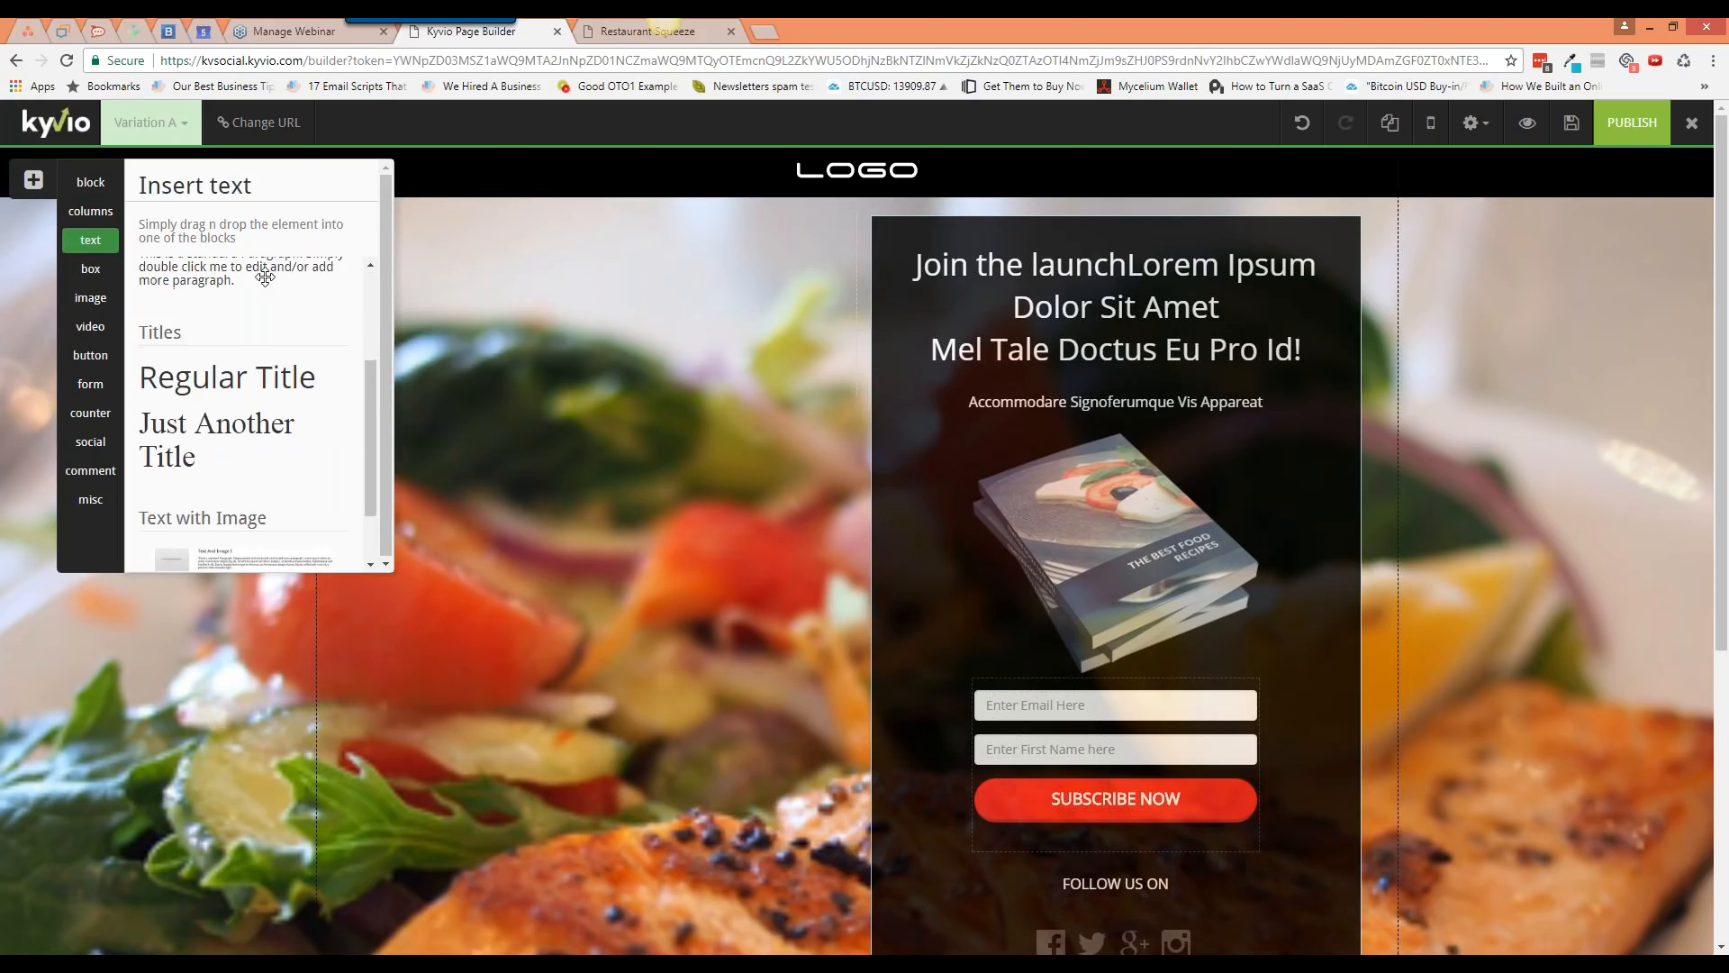
{"action": "scroll", "coordinate": [266, 293], "scroll_direction": "up", "scroll_amount": 2}
{"action": "scroll", "coordinate": [266, 360], "scroll_direction": "down", "scroll_amount": 3}
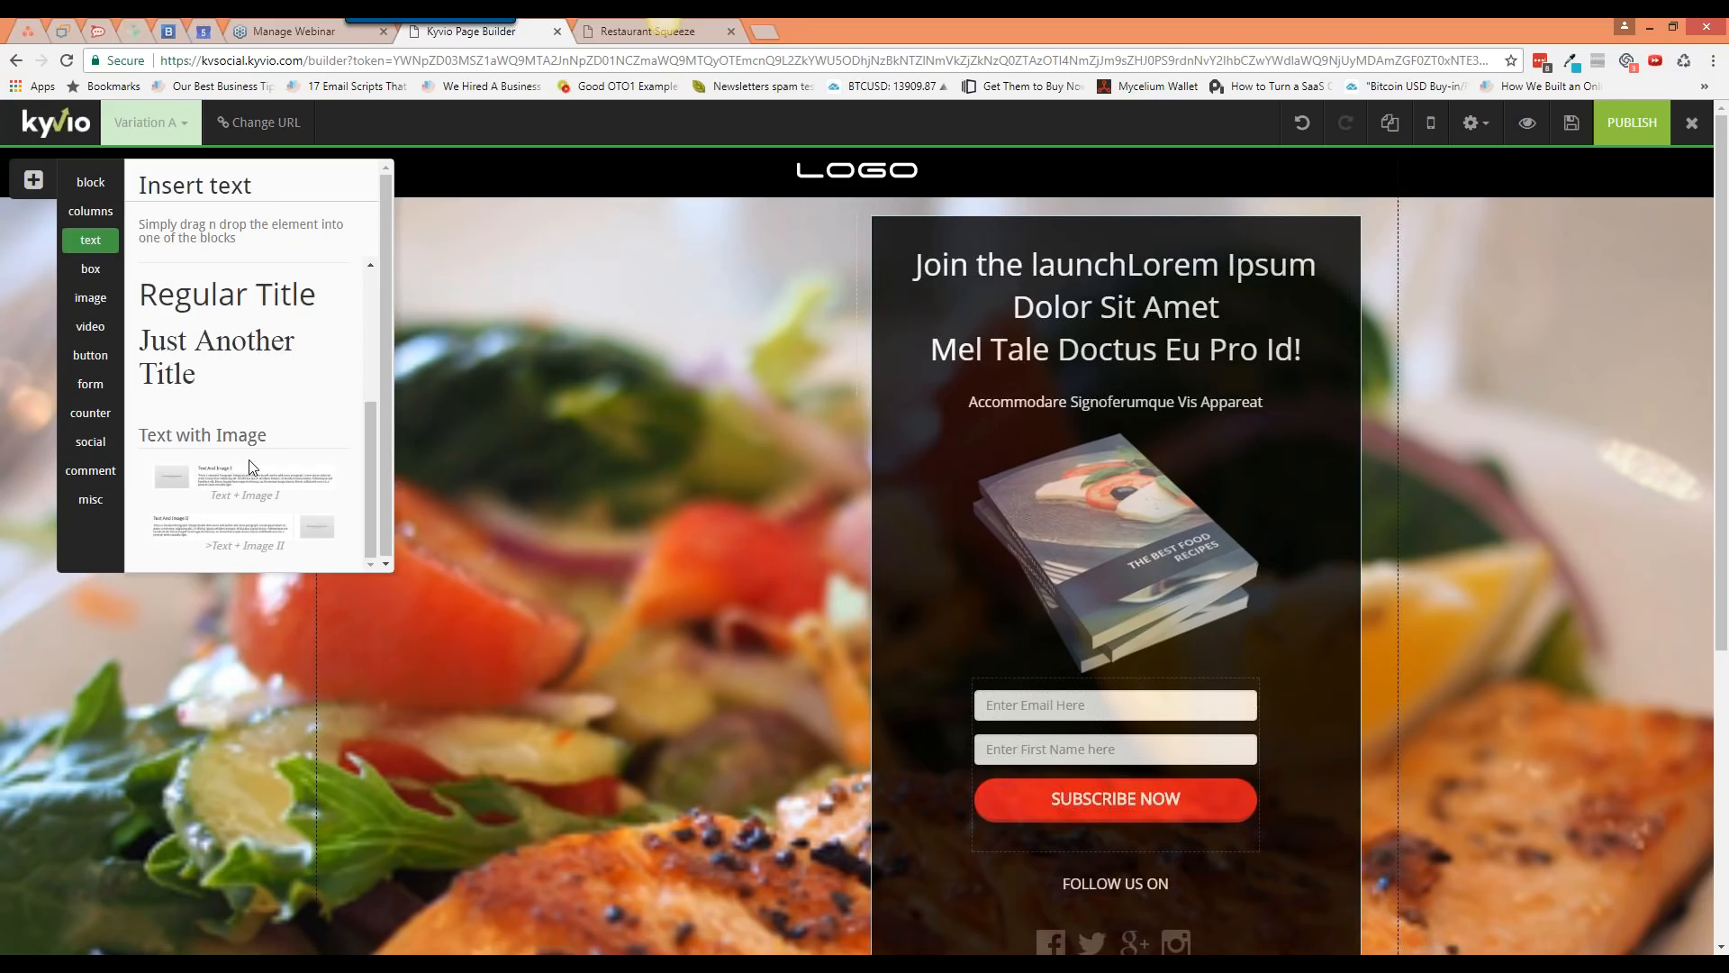
{"action": "left_click_drag", "start_coordinate": [300, 519], "coordinate": [712, 721]}
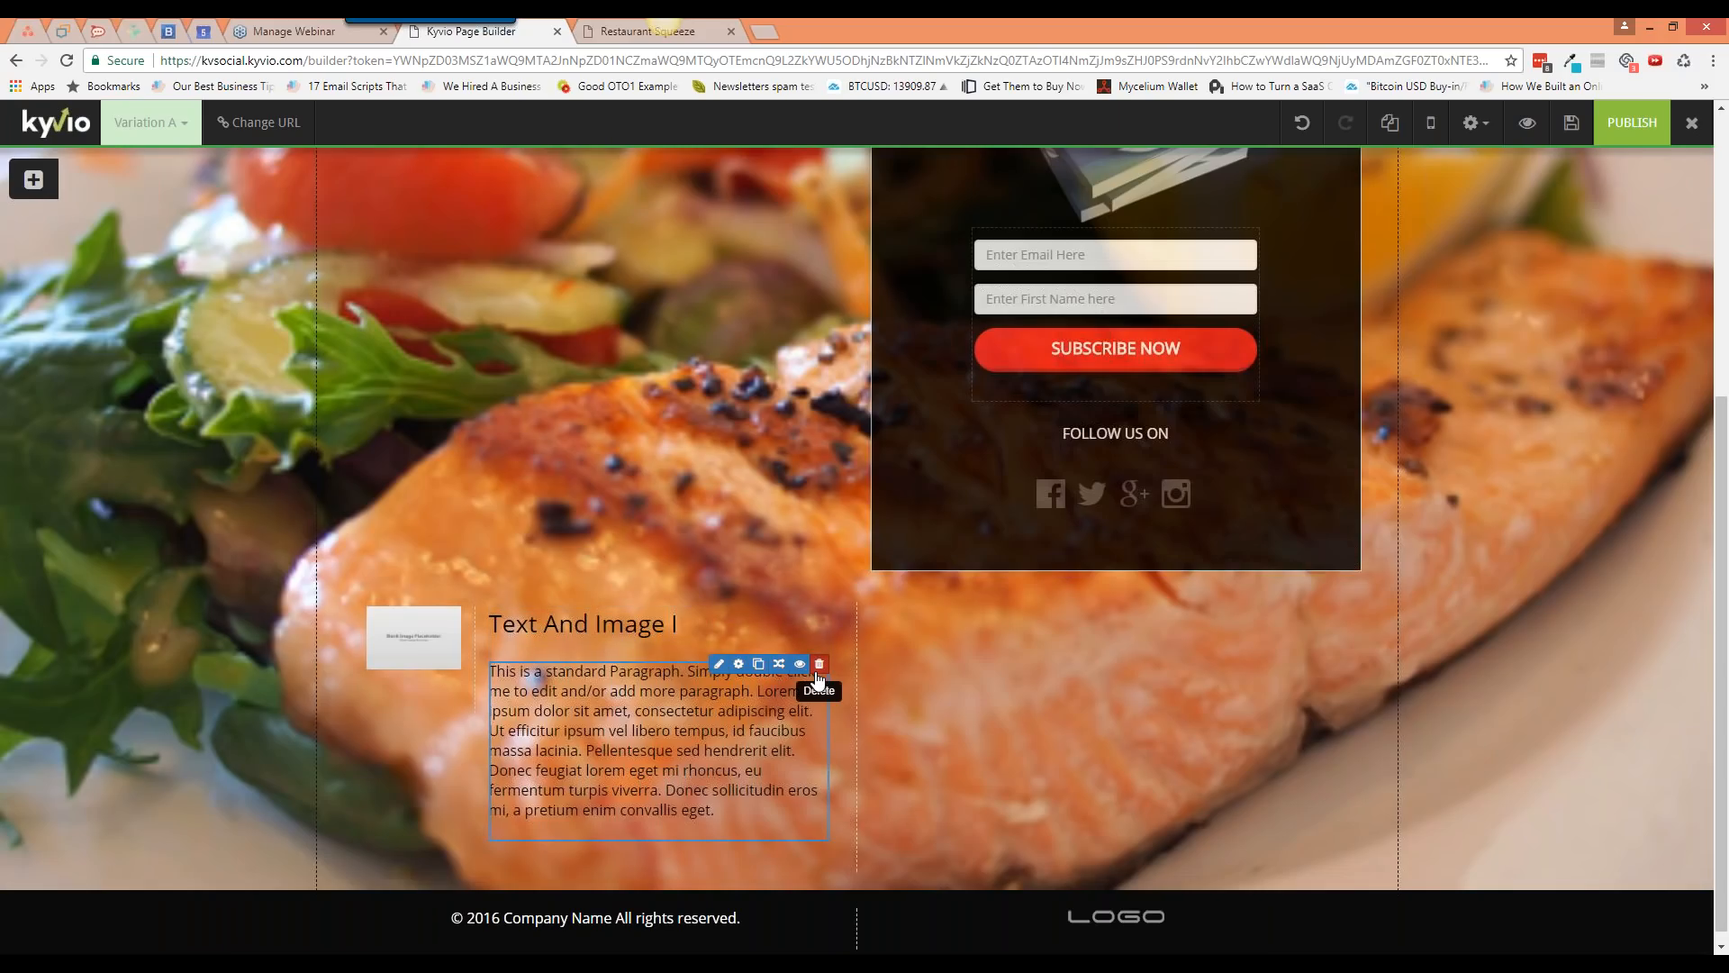
{"action": "left_click", "coordinate": [817, 674]}
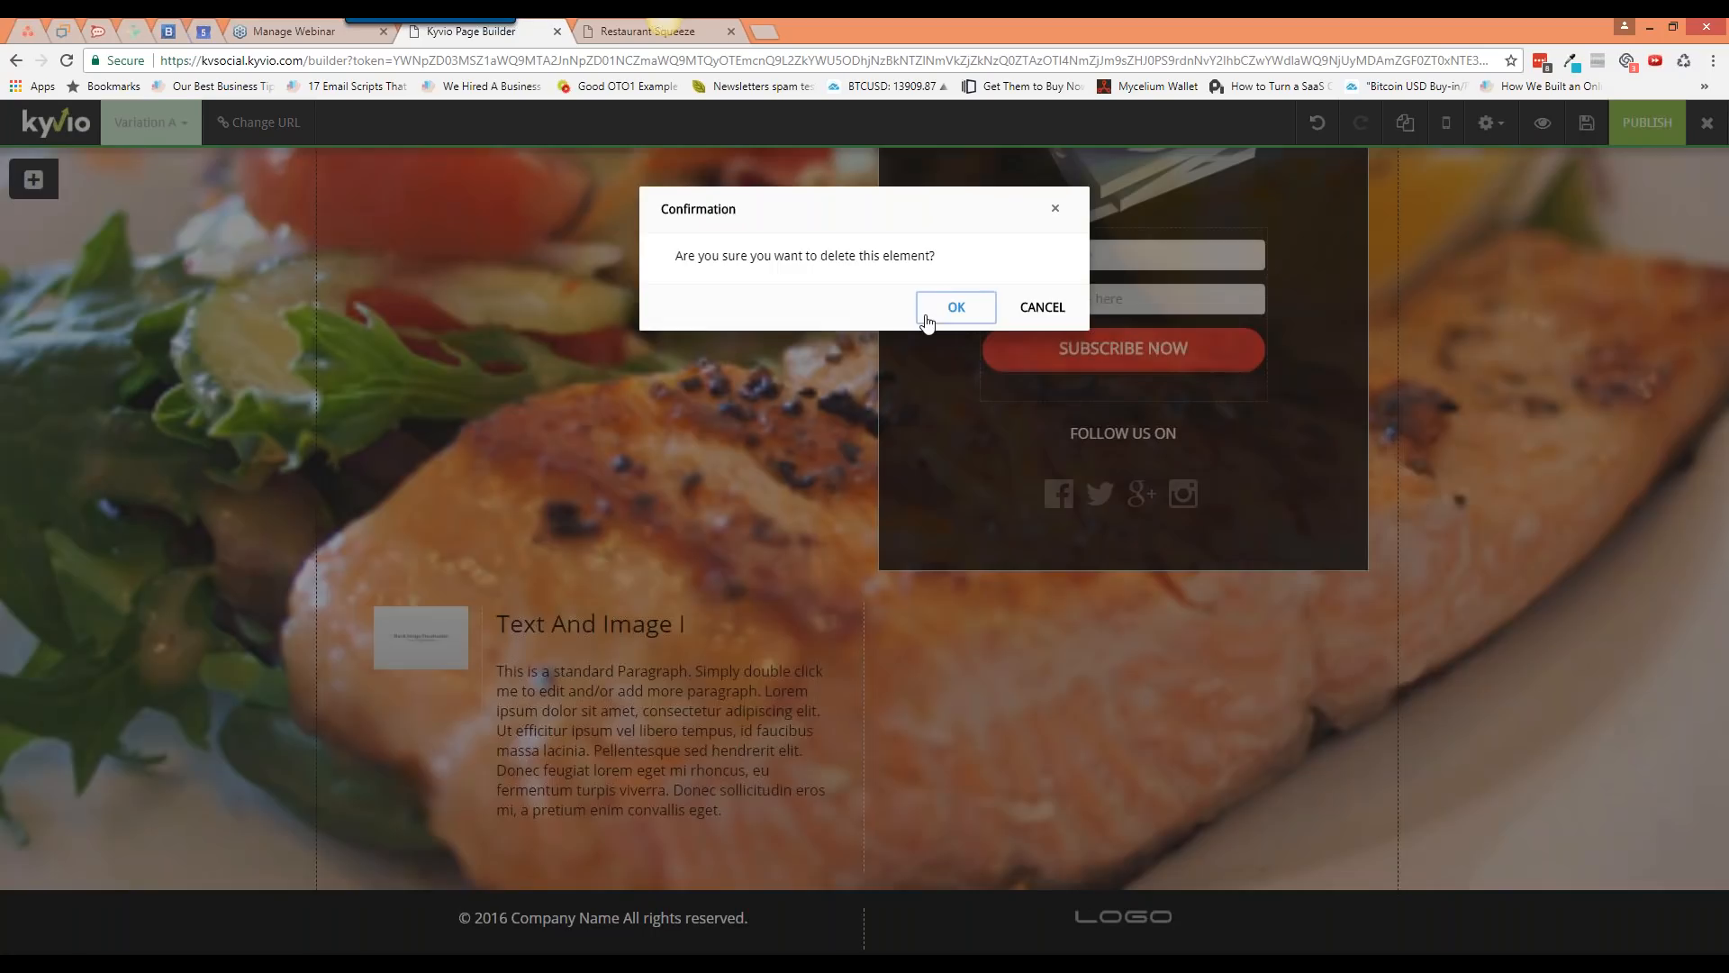
{"action": "left_click", "coordinate": [943, 307]}
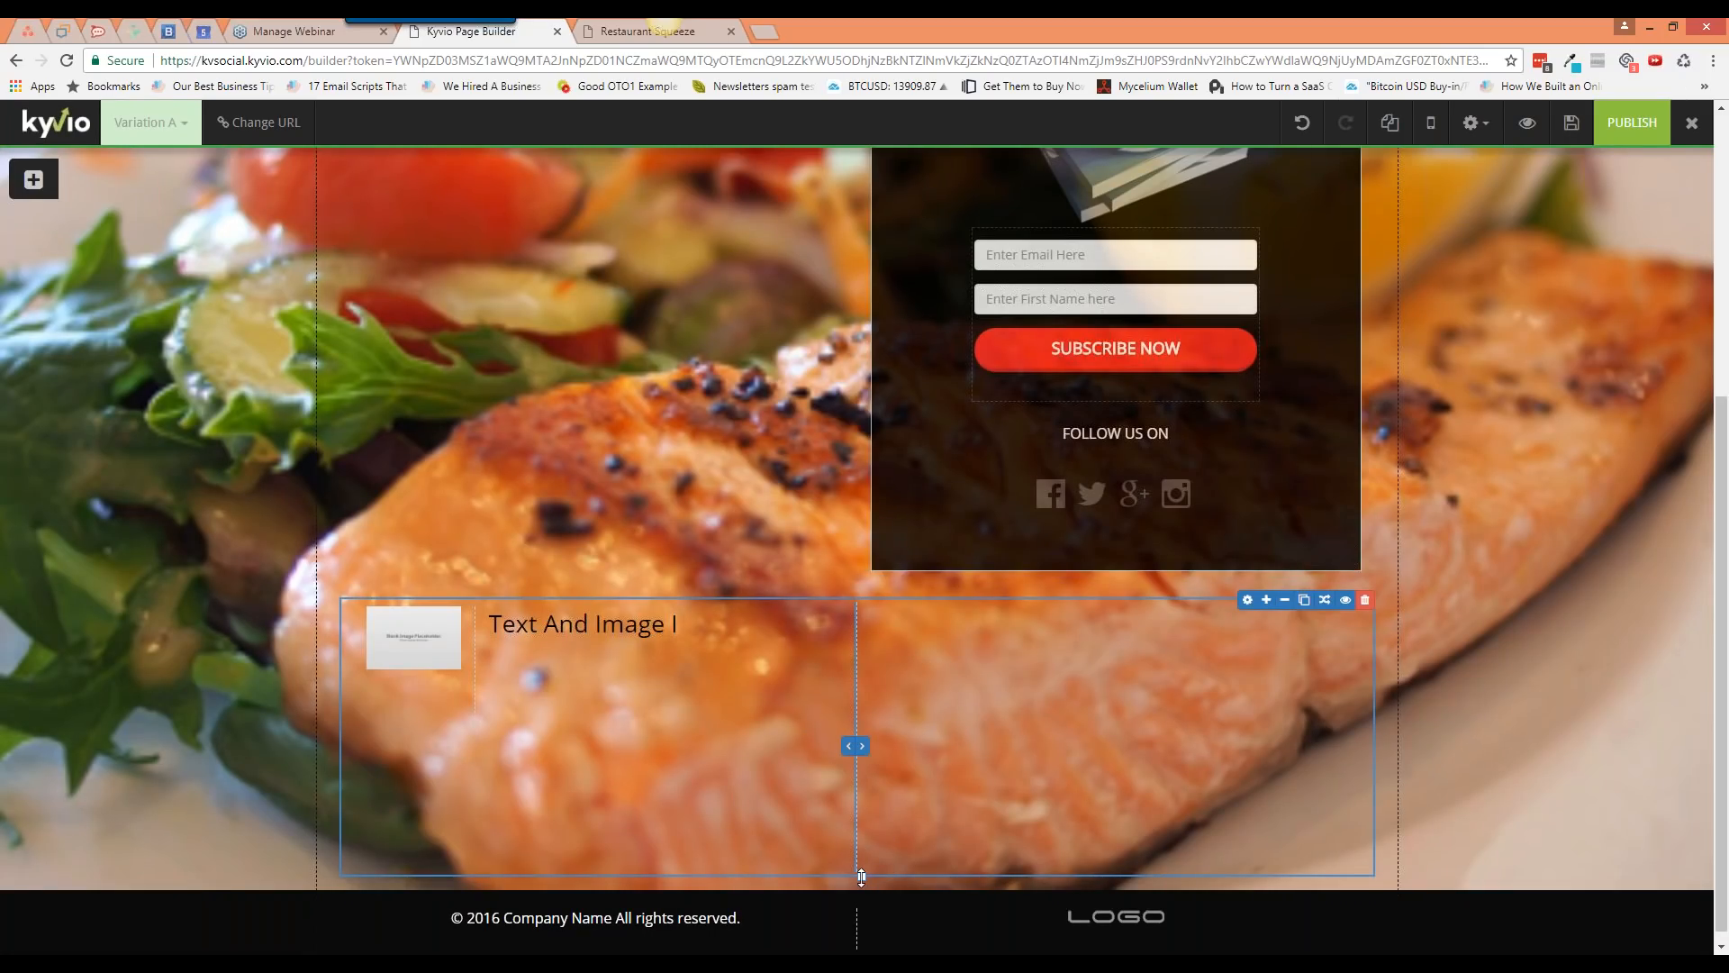
Step: Shorten the Text And Image row, then delete the element and confirm with OK
{"action": "left_click_drag", "start_coordinate": [861, 878], "coordinate": [862, 761]}
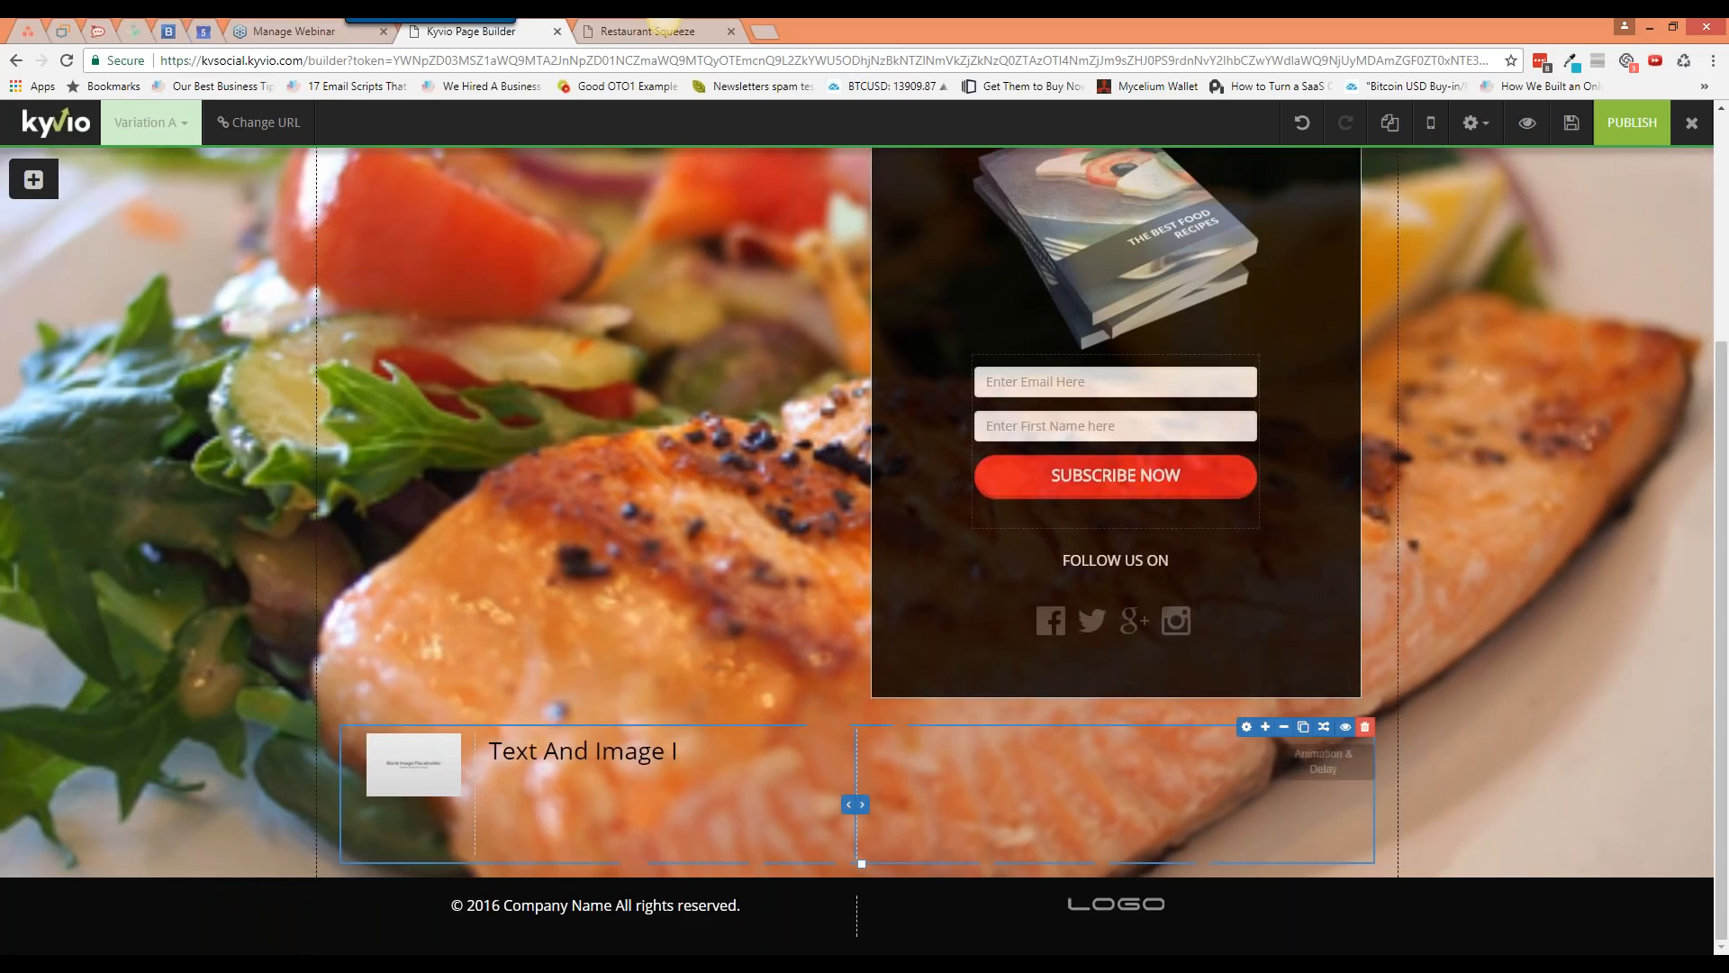
{"action": "left_click", "coordinate": [1365, 728]}
{"action": "left_click", "coordinate": [957, 307]}
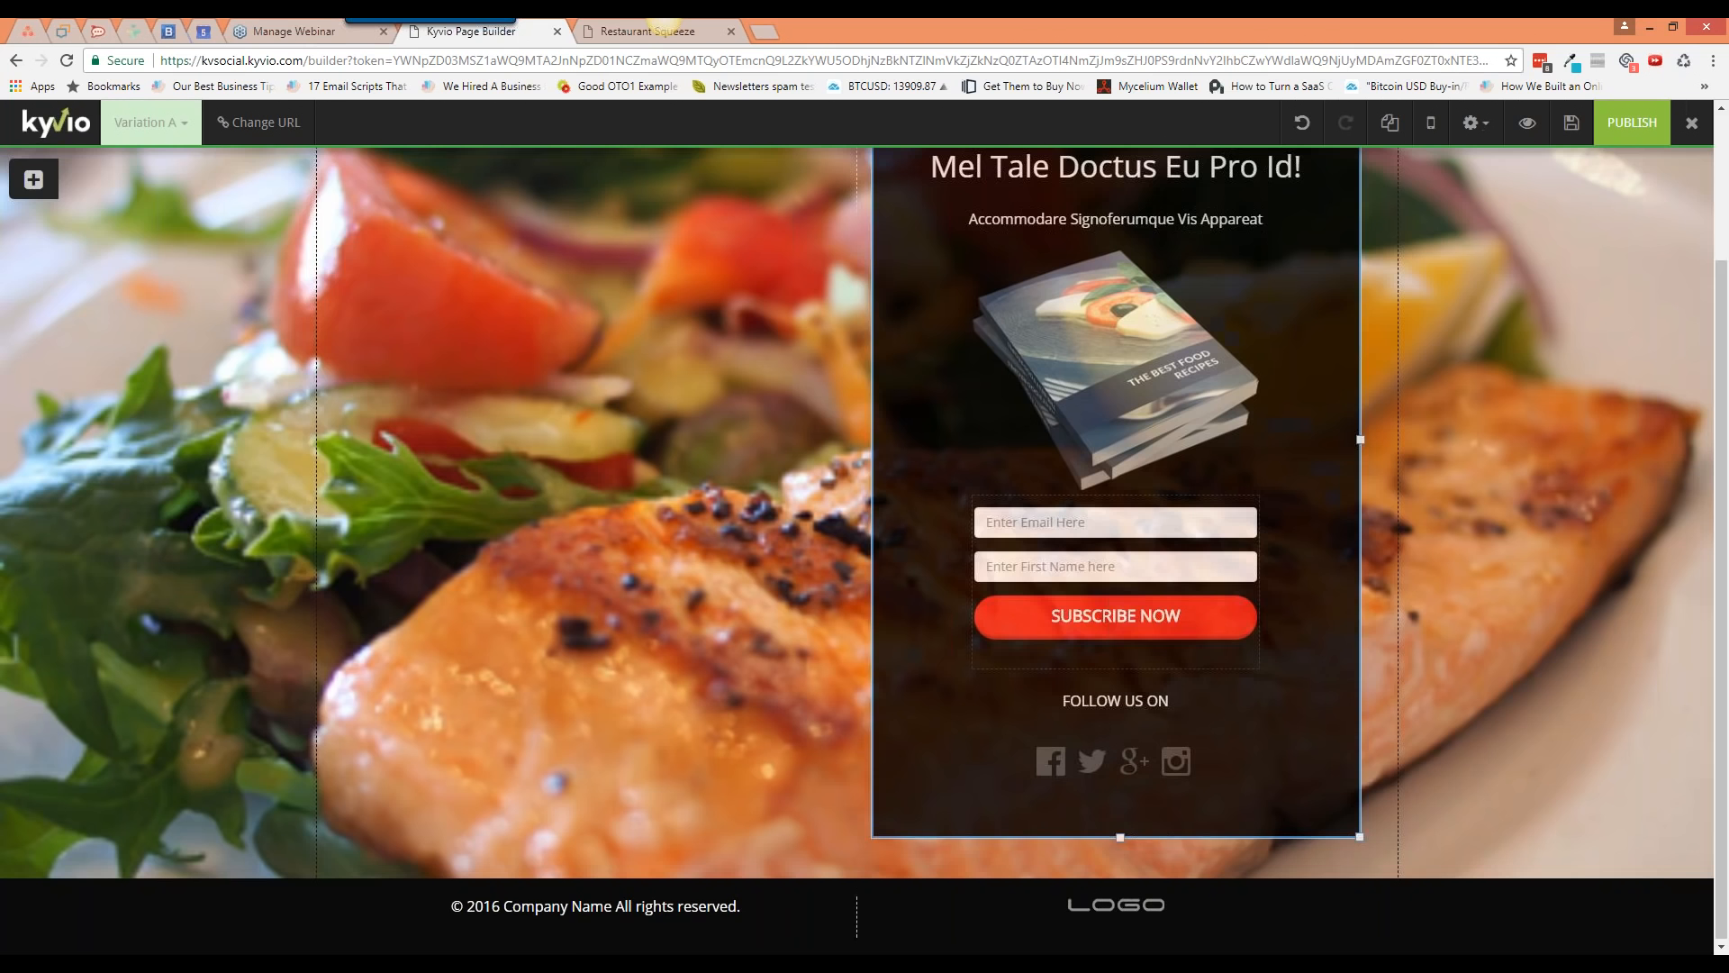
Step: Browse the Box elements list, including Standard, Product and Testimonial boxes
{"action": "left_click", "coordinate": [33, 179]}
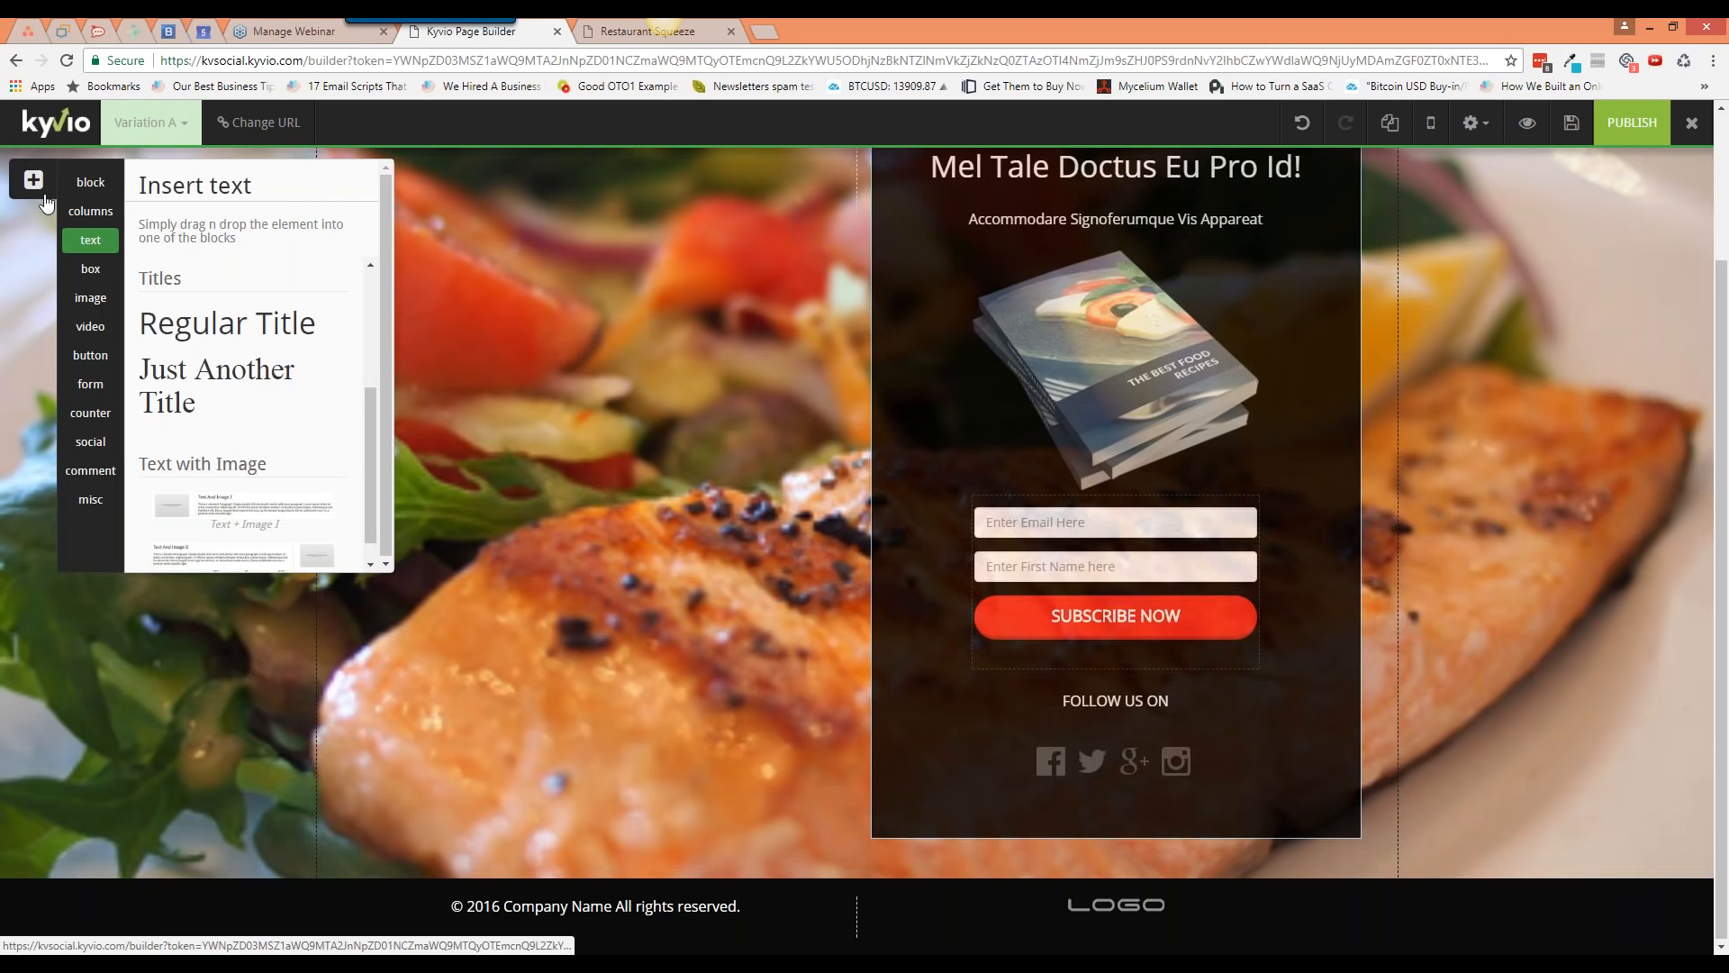
{"action": "left_click", "coordinate": [90, 270]}
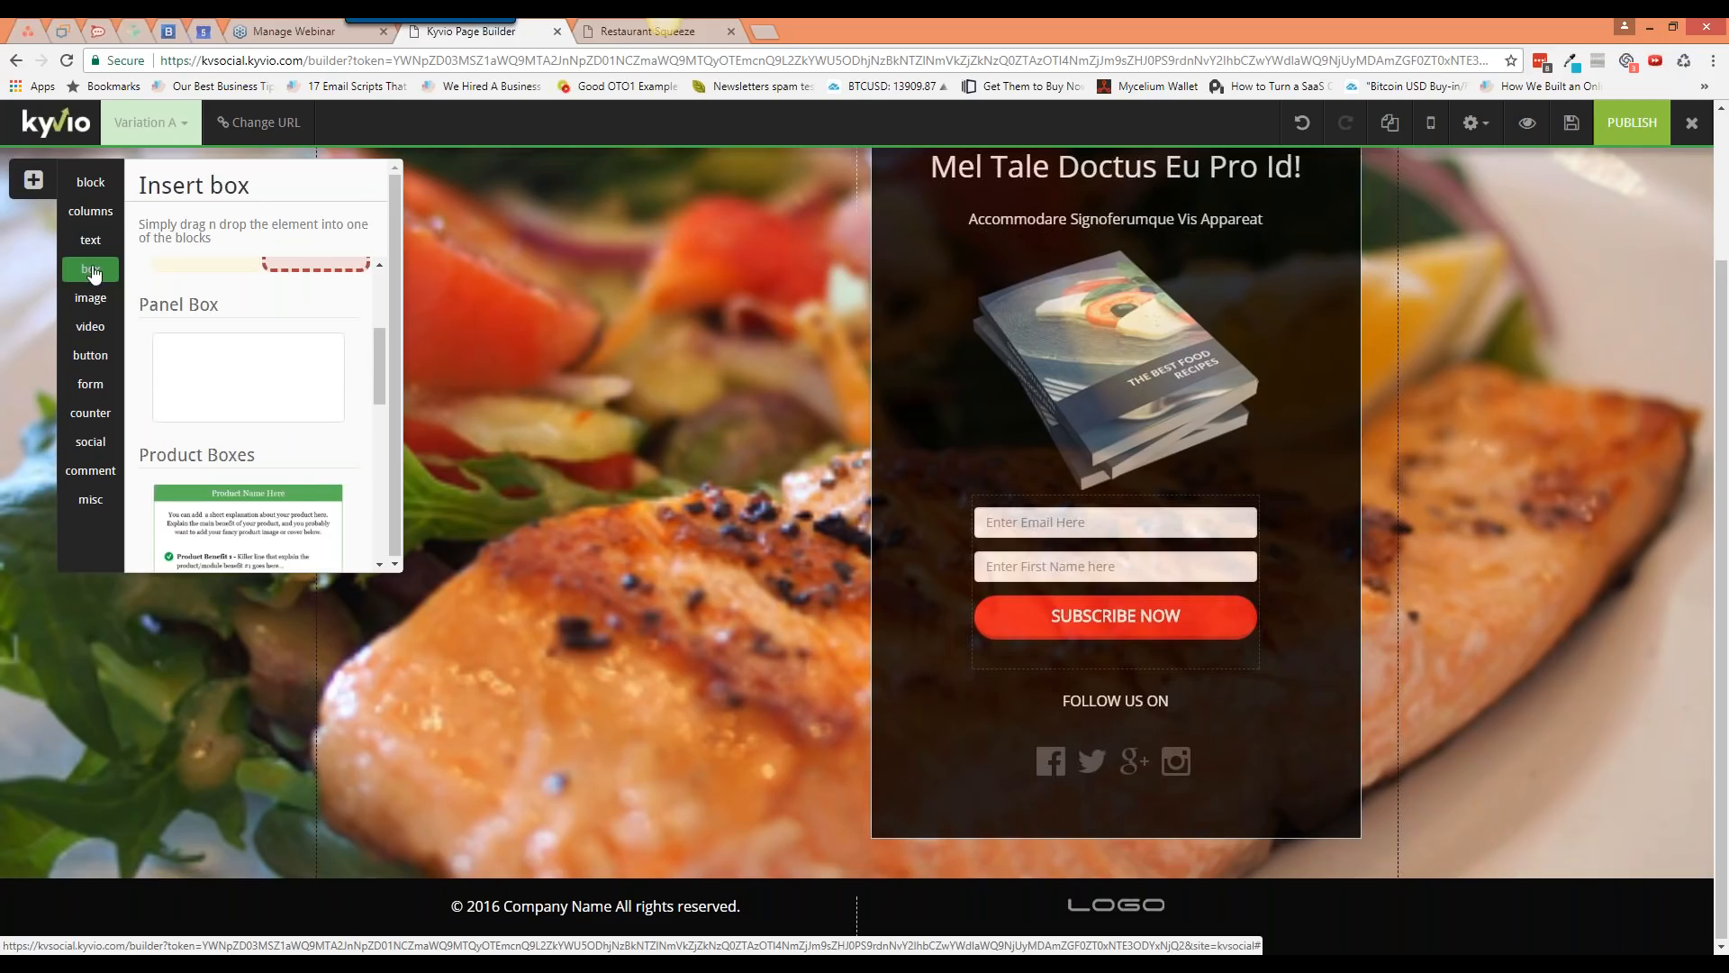
{"action": "scroll", "coordinate": [262, 365], "scroll_direction": "up", "scroll_amount": 3}
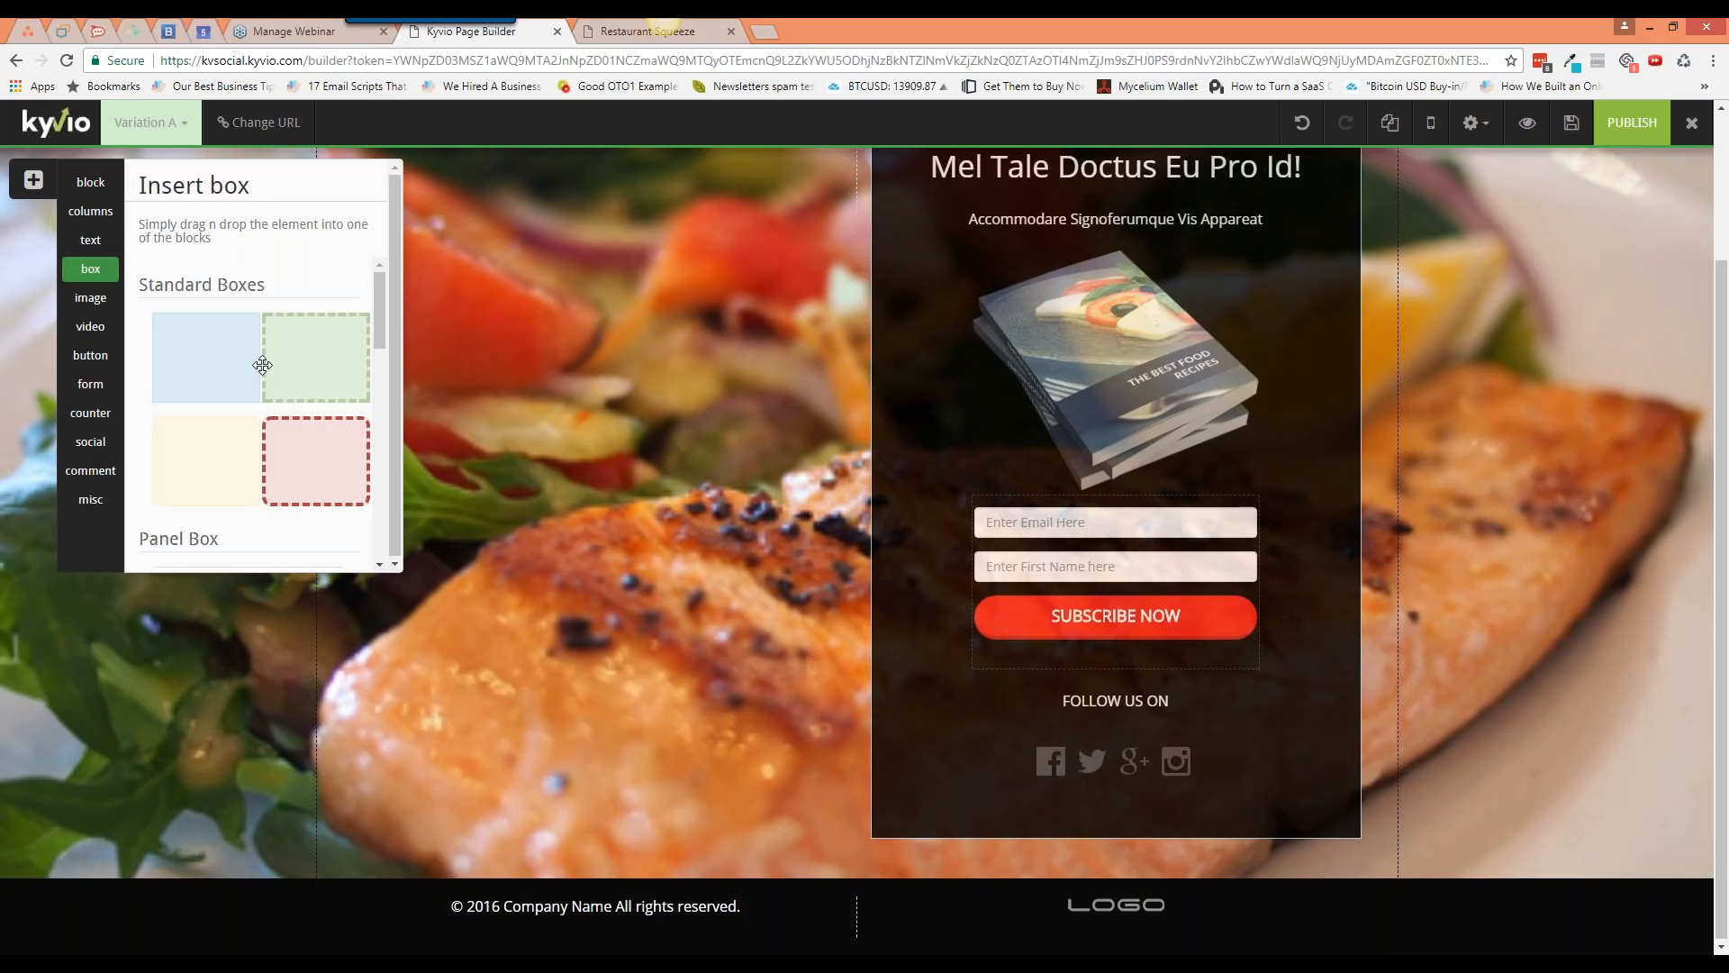
{"action": "scroll", "coordinate": [262, 365], "scroll_direction": "down", "scroll_amount": 10}
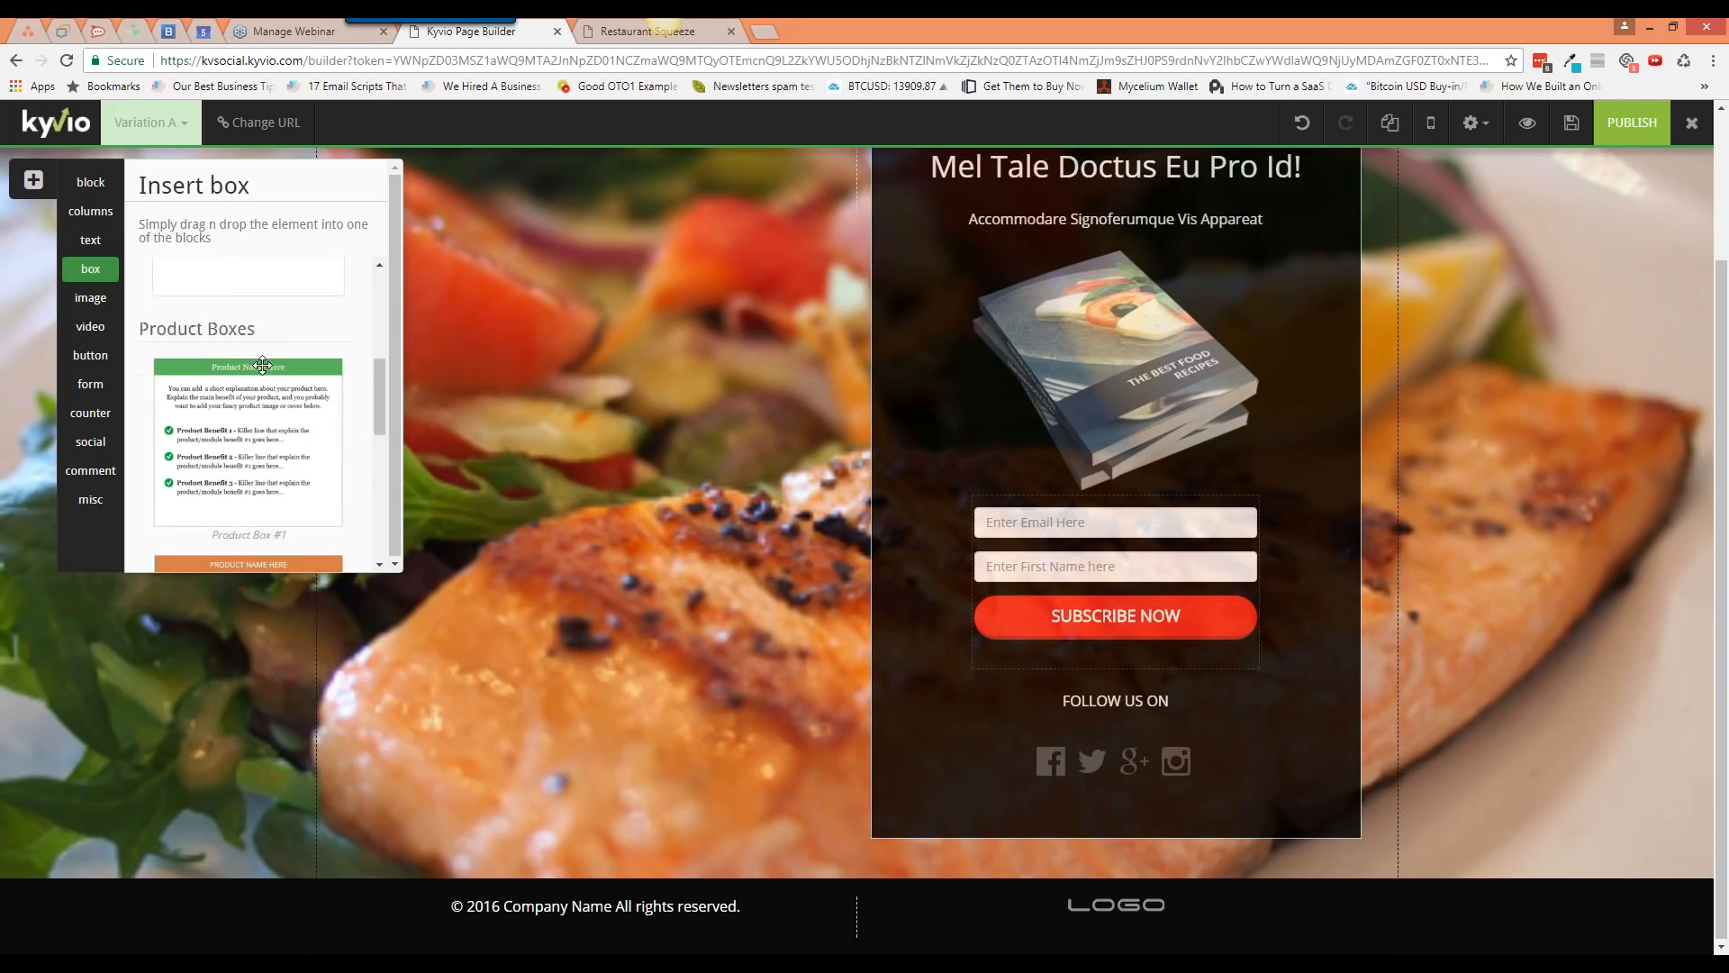
{"action": "scroll", "coordinate": [288, 397], "scroll_direction": "down", "scroll_amount": 3}
{"action": "scroll", "coordinate": [291, 421], "scroll_direction": "down", "scroll_amount": 1}
{"action": "scroll", "coordinate": [279, 387], "scroll_direction": "up", "scroll_amount": 5}
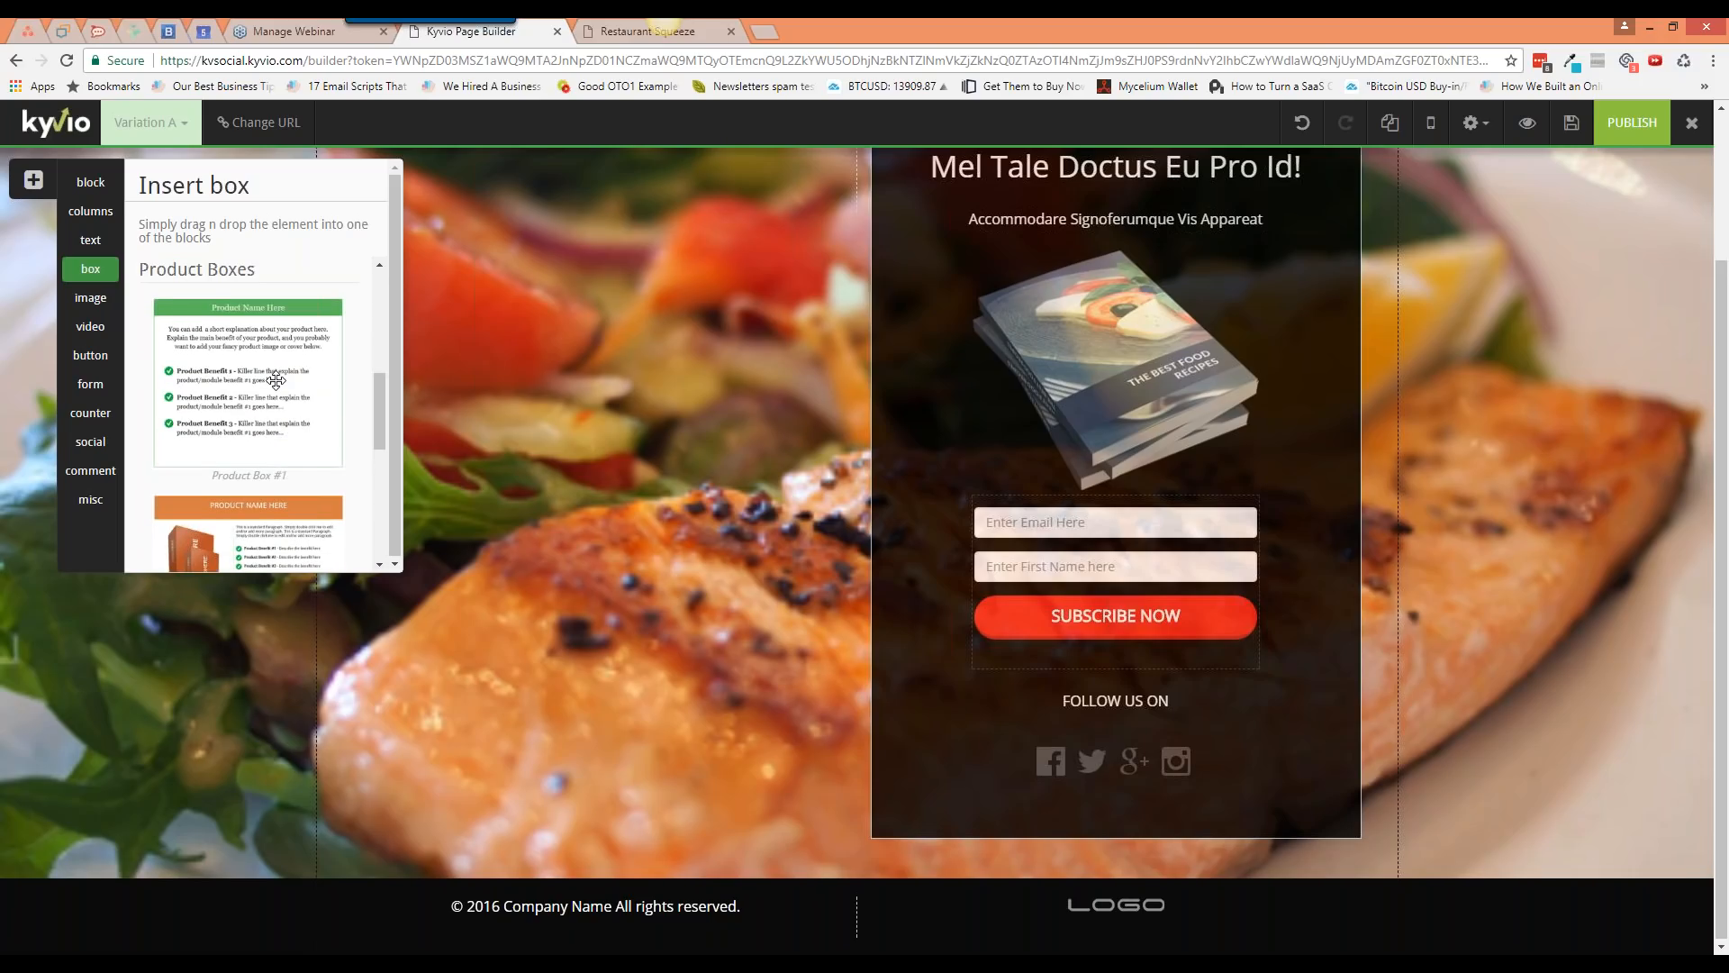
{"action": "left_click_drag", "start_coordinate": [275, 380], "coordinate": [794, 844]}
{"action": "scroll", "coordinate": [833, 579], "scroll_direction": "down", "scroll_amount": 4}
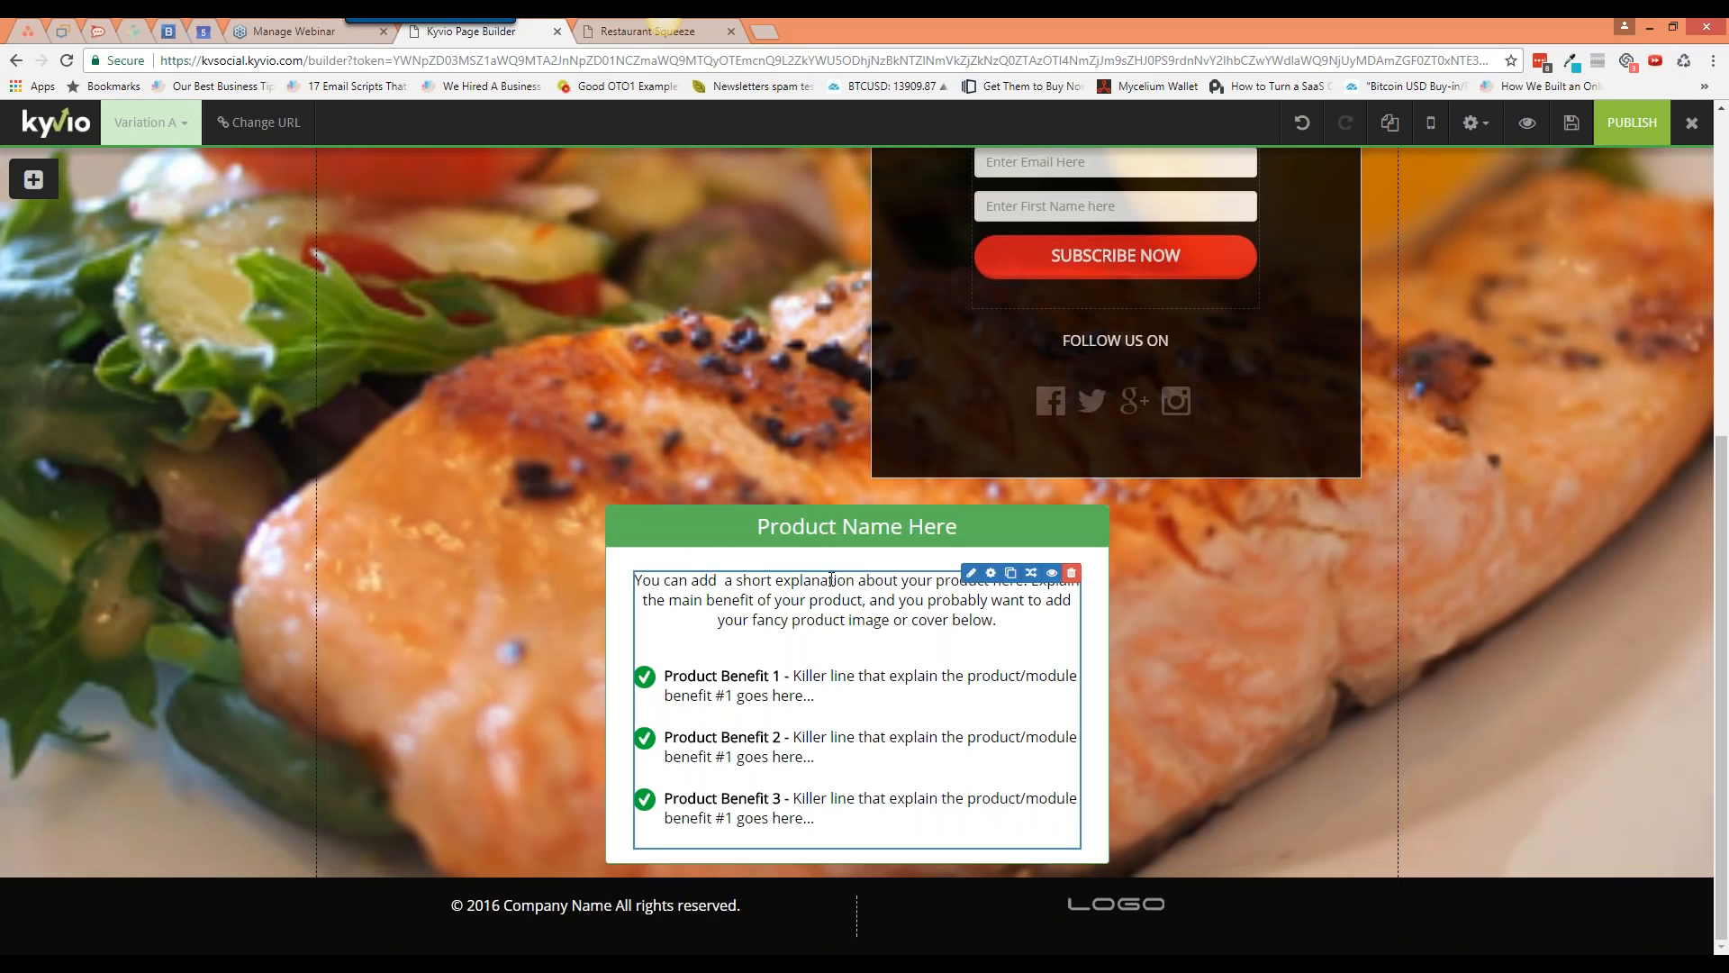
{"action": "left_click", "coordinate": [1017, 508]}
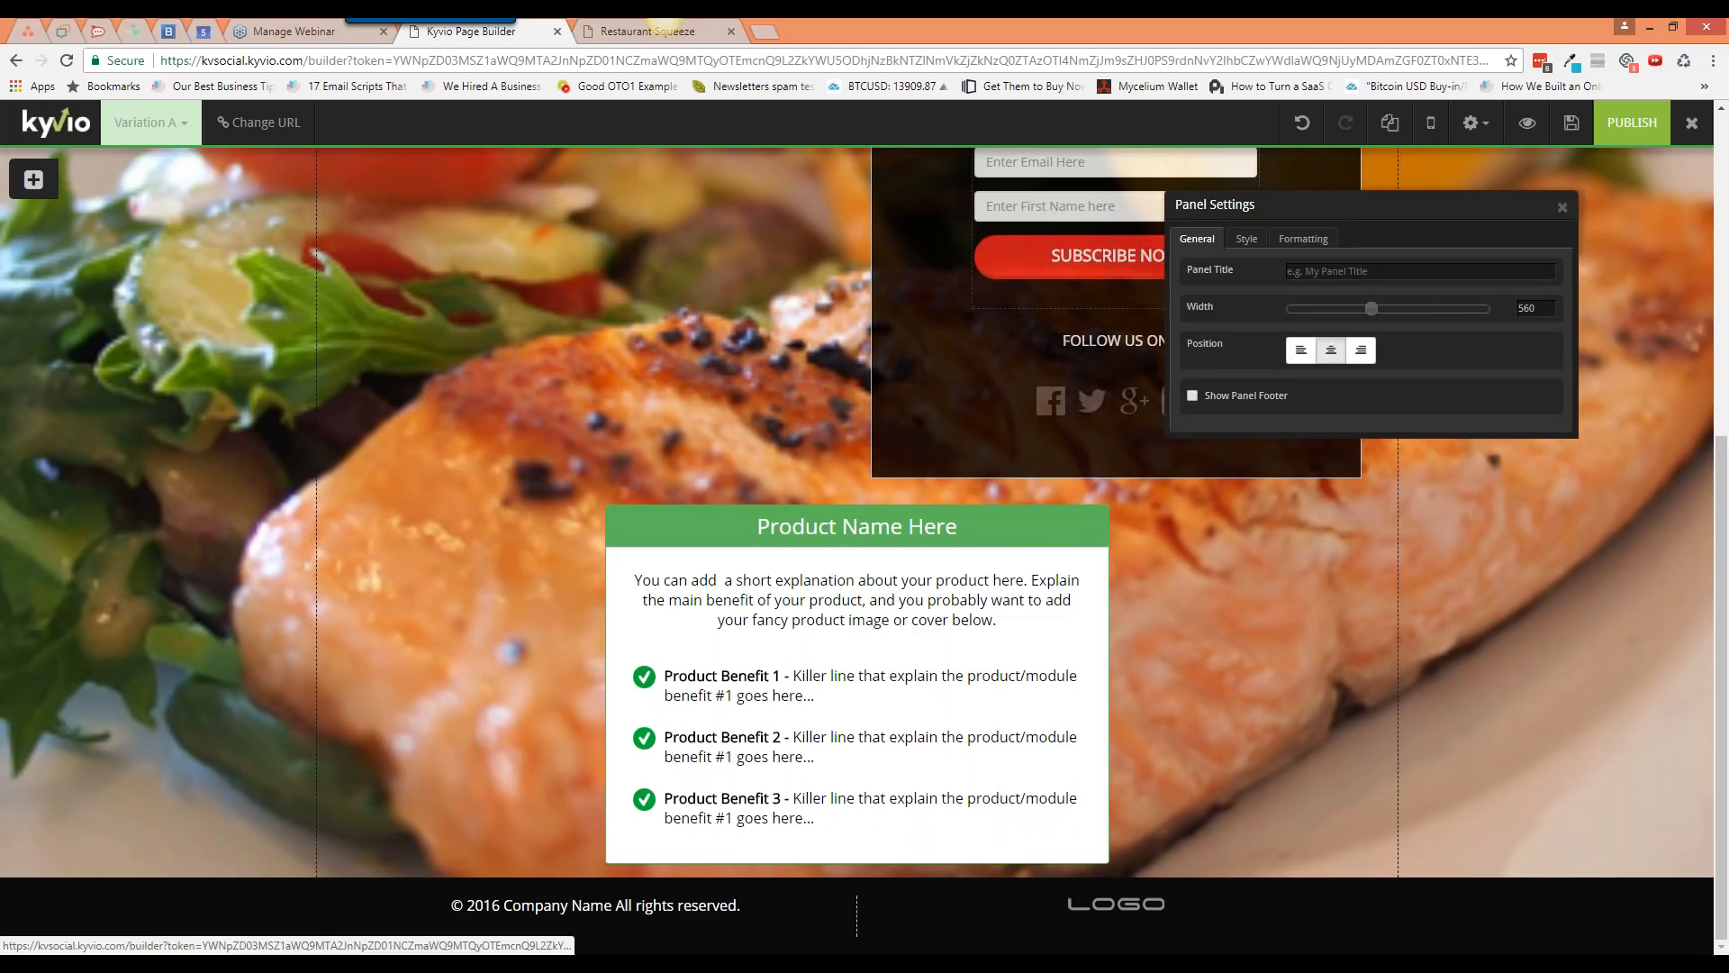
{"action": "left_click", "coordinate": [1303, 266]}
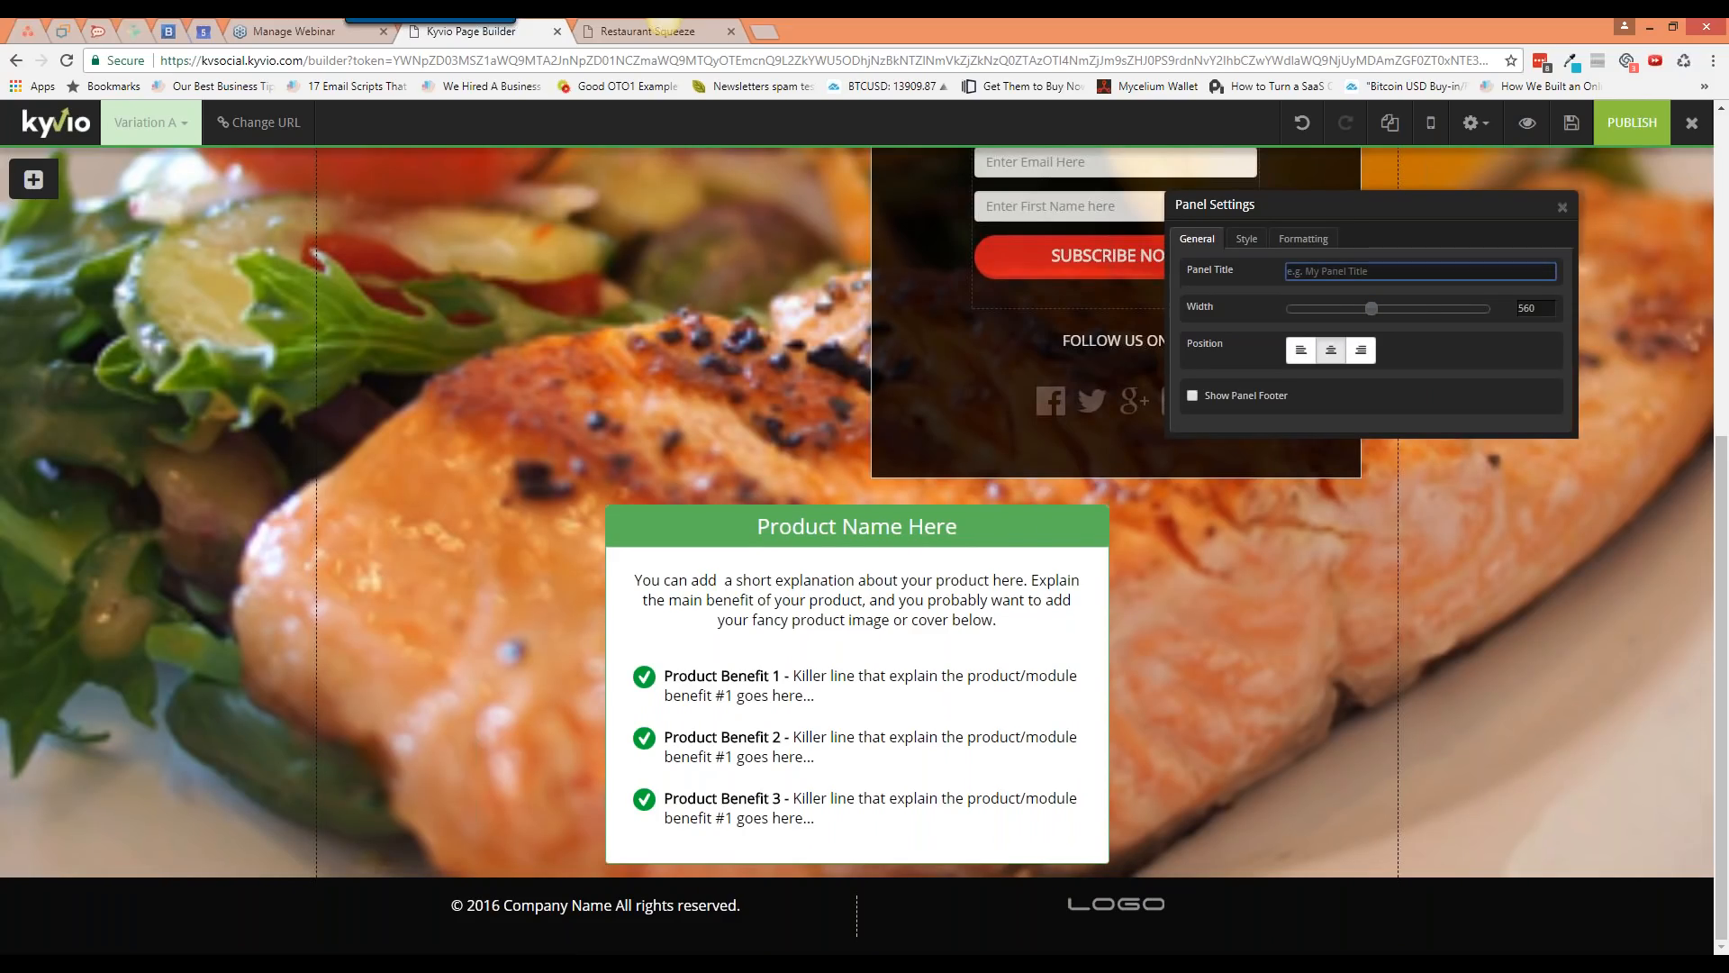
{"action": "left_click", "coordinate": [1562, 208]}
{"action": "mouse_move", "coordinate": [1045, 567]}
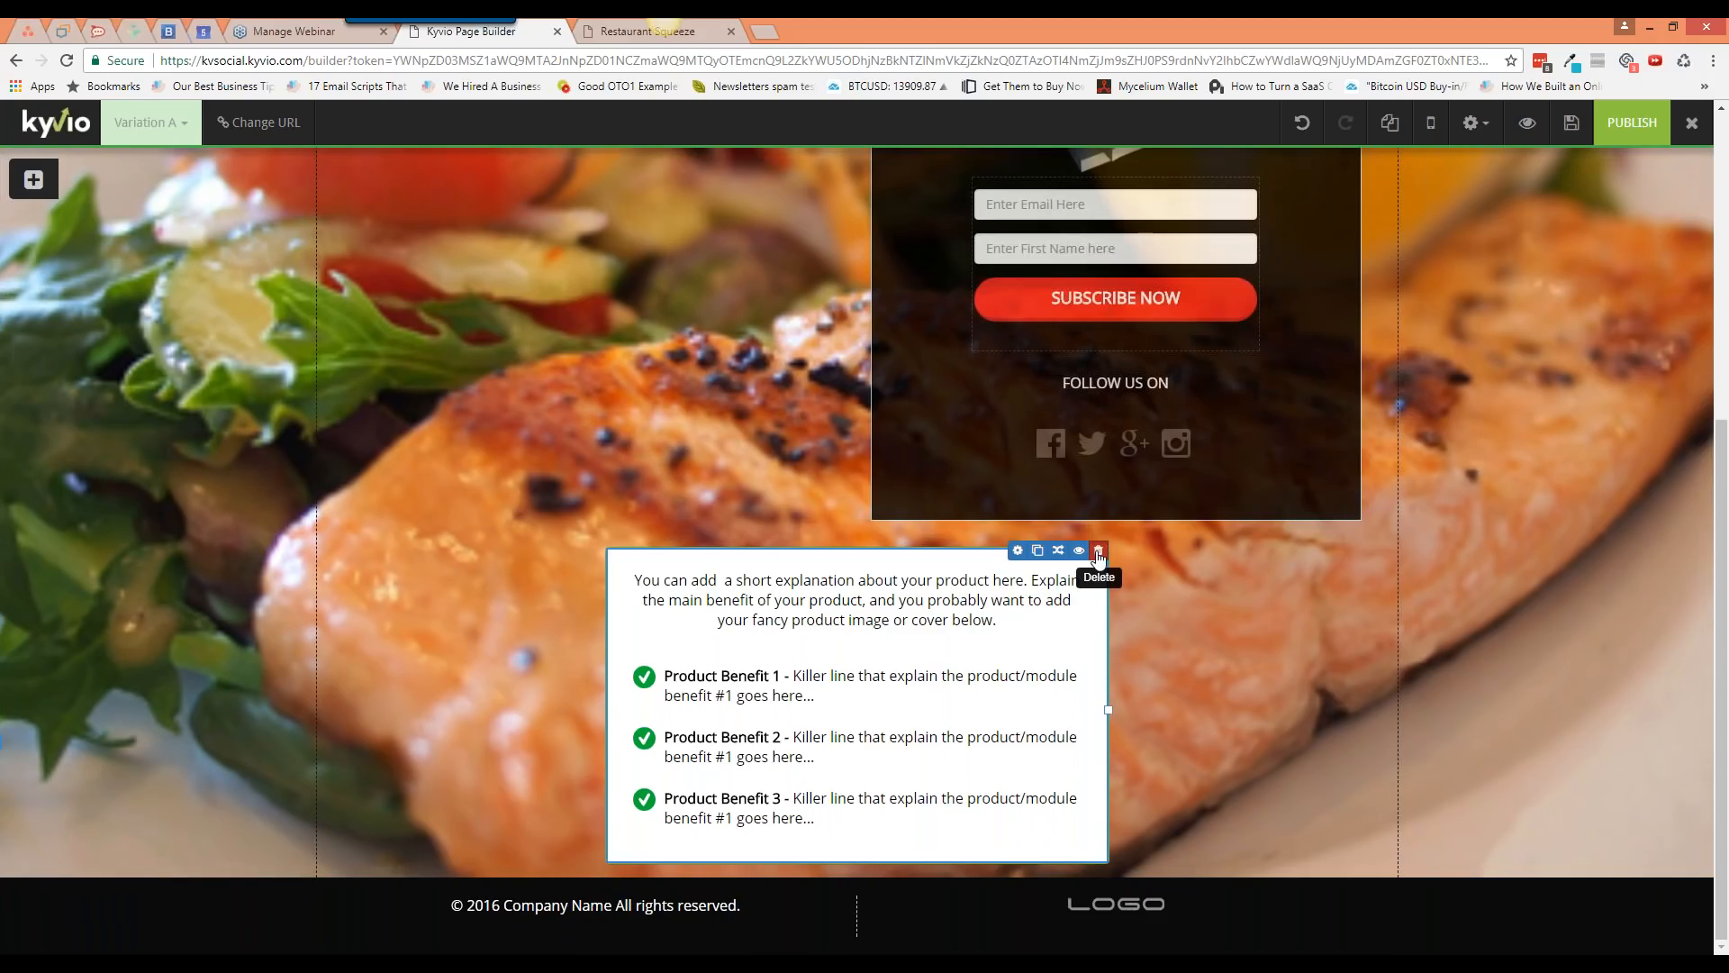
{"action": "left_click", "coordinate": [1106, 550]}
{"action": "left_click", "coordinate": [33, 179]}
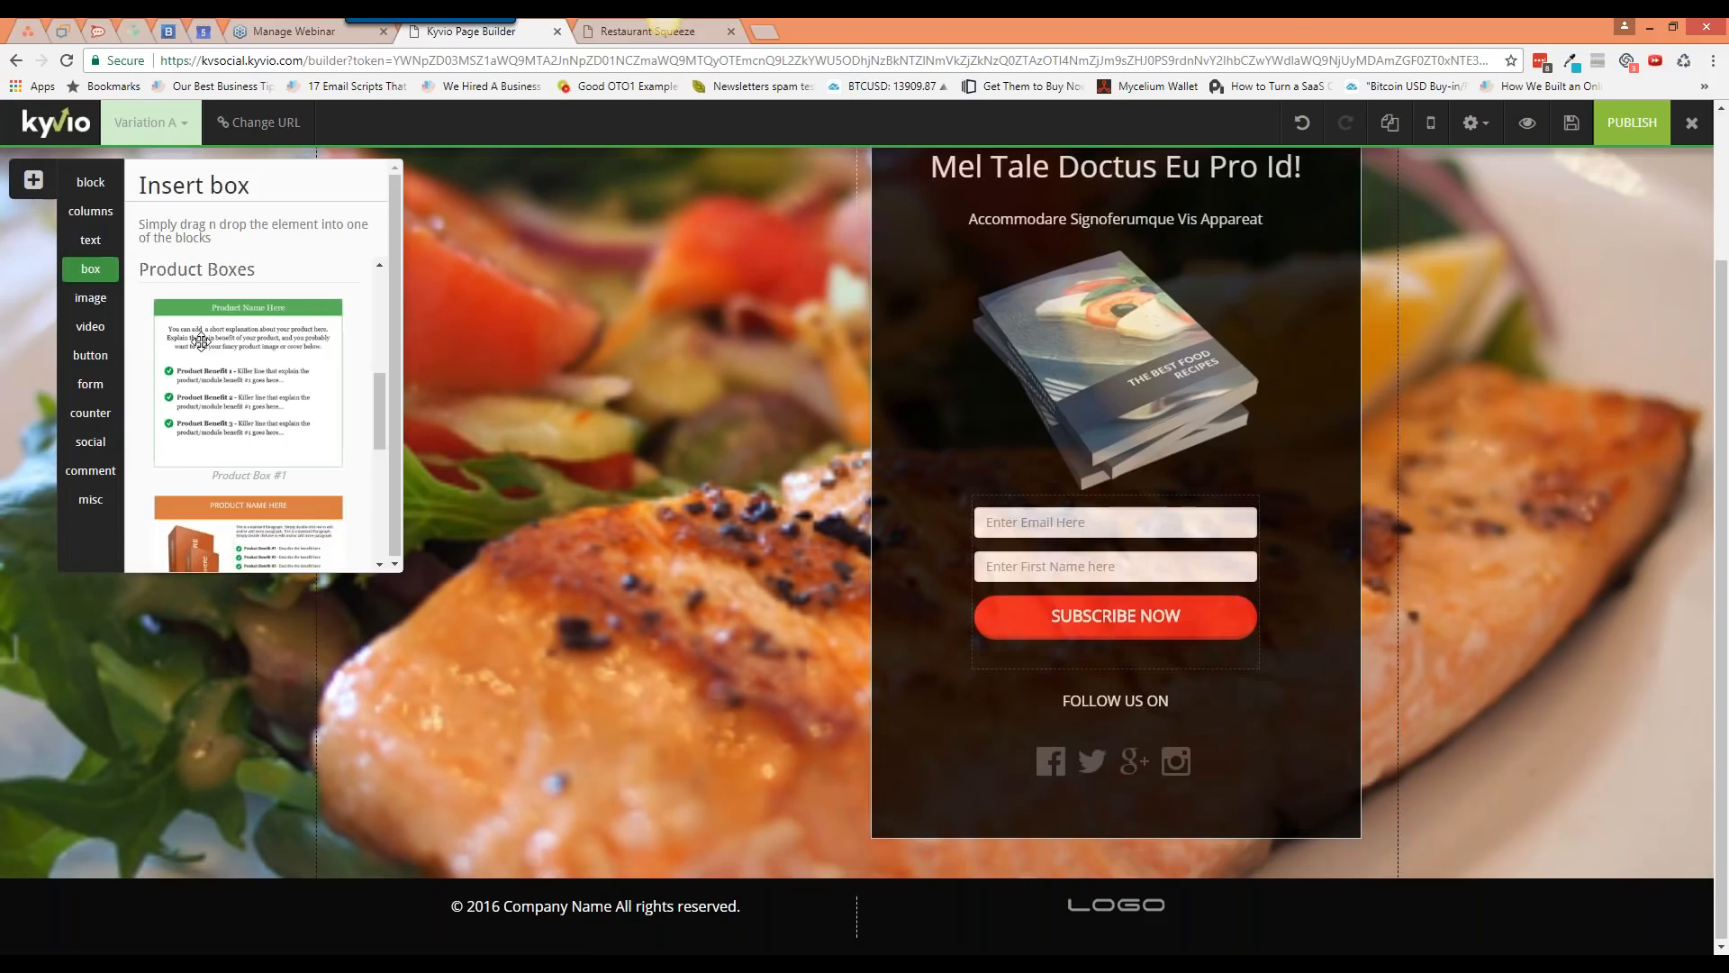
Step: Place an image placeholder above the opt-in fields and open its Browse/Upload media chooser
{"action": "left_click", "coordinate": [98, 298]}
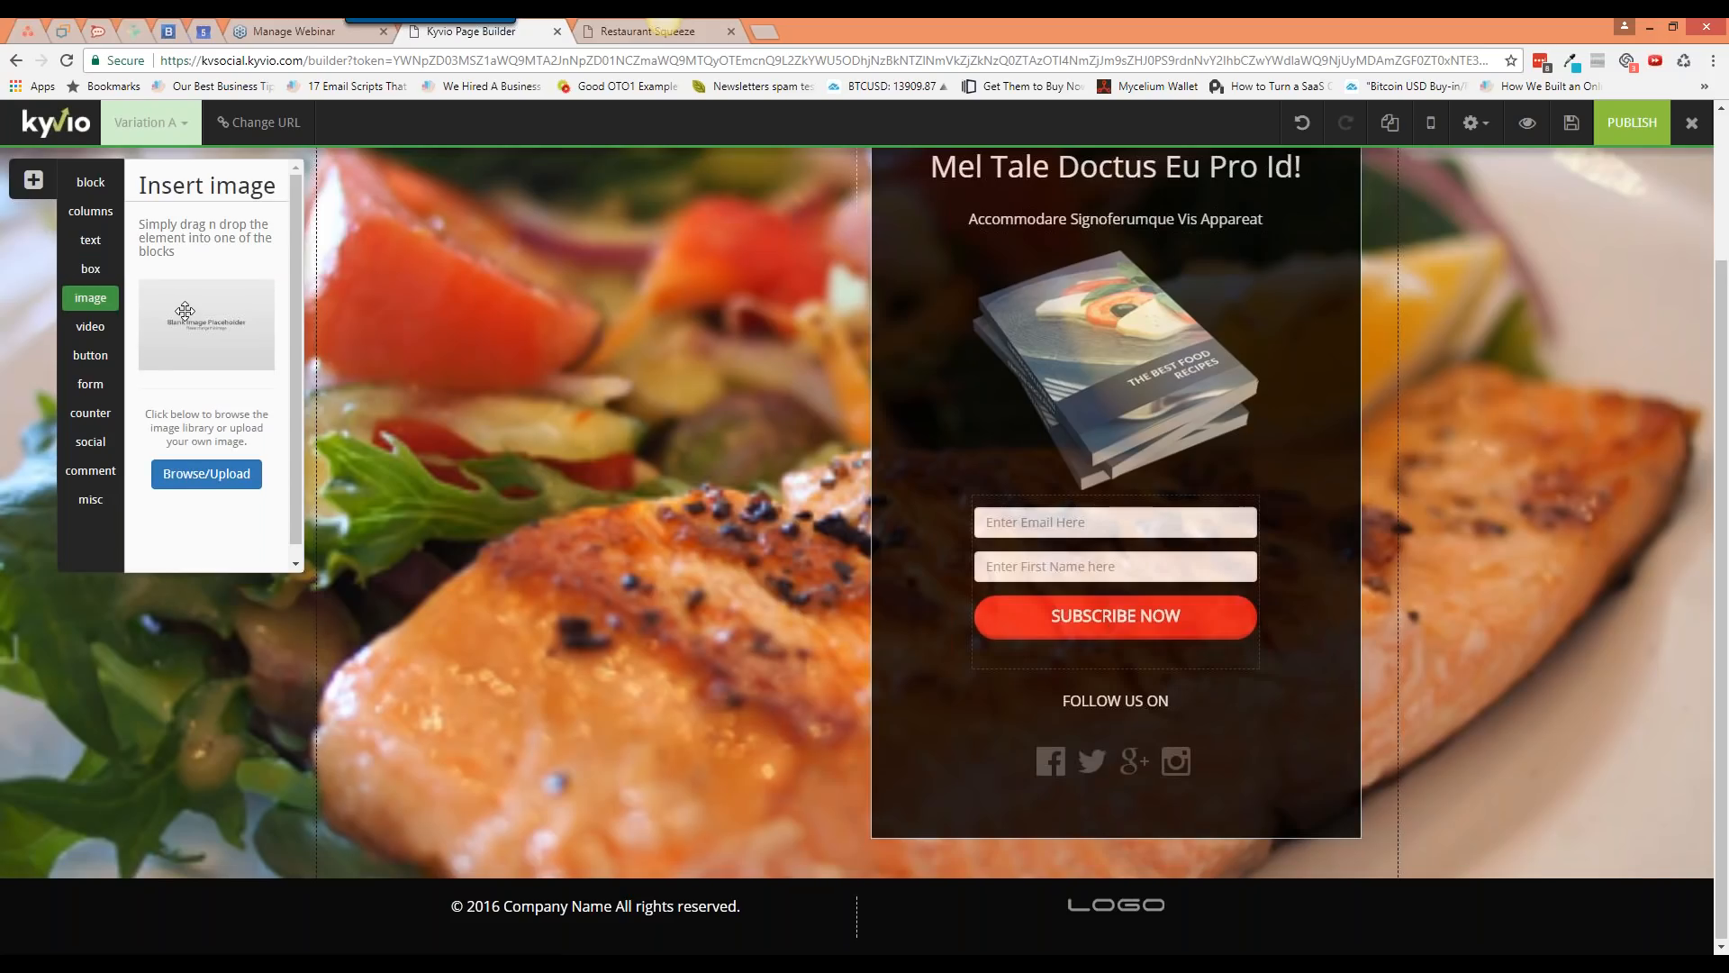
{"action": "left_click_drag", "start_coordinate": [185, 310], "coordinate": [962, 398]}
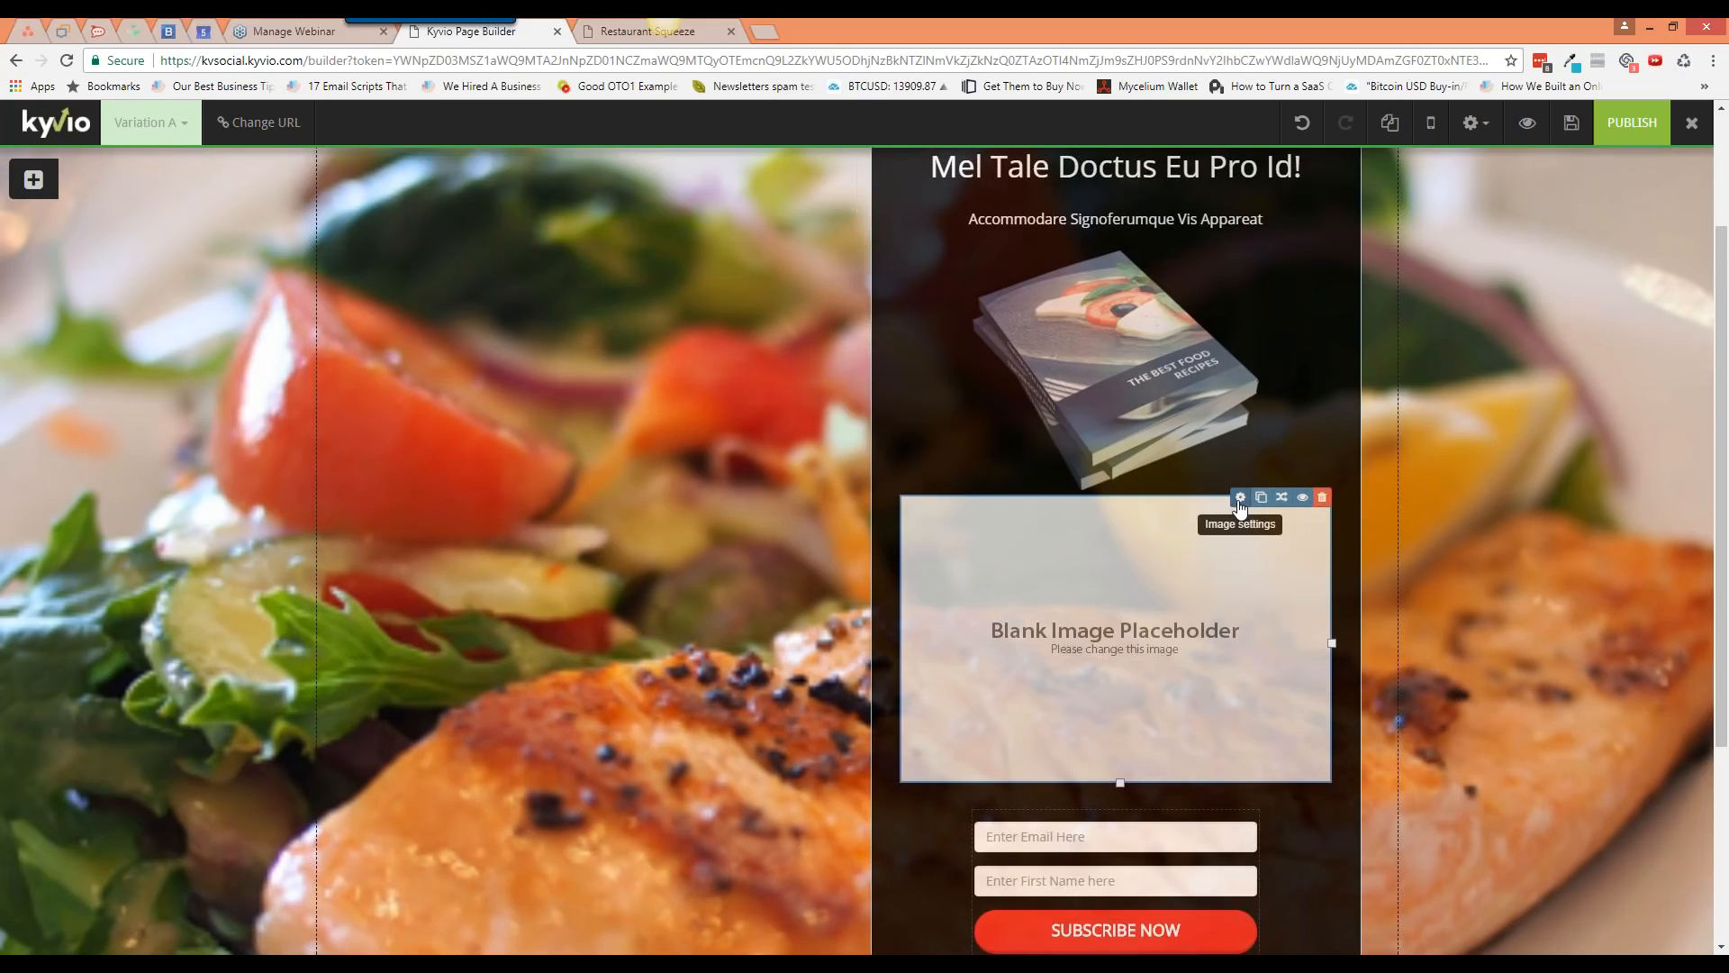
{"action": "left_click", "coordinate": [1239, 498]}
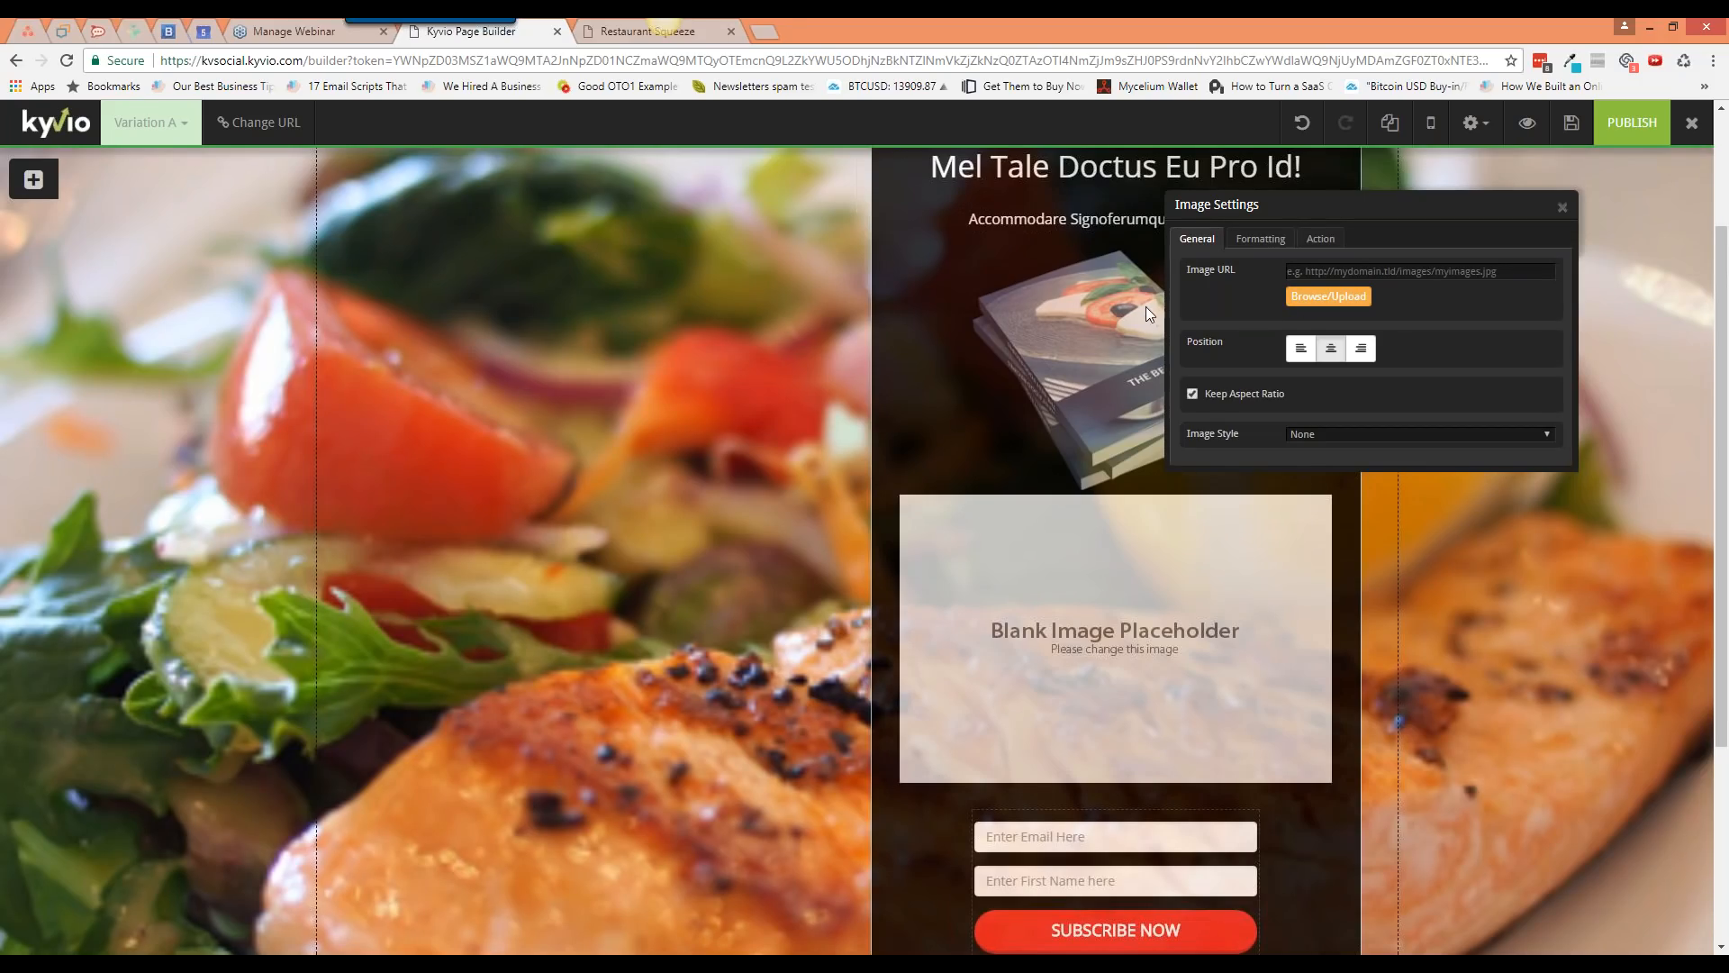
{"action": "left_click", "coordinate": [1312, 312]}
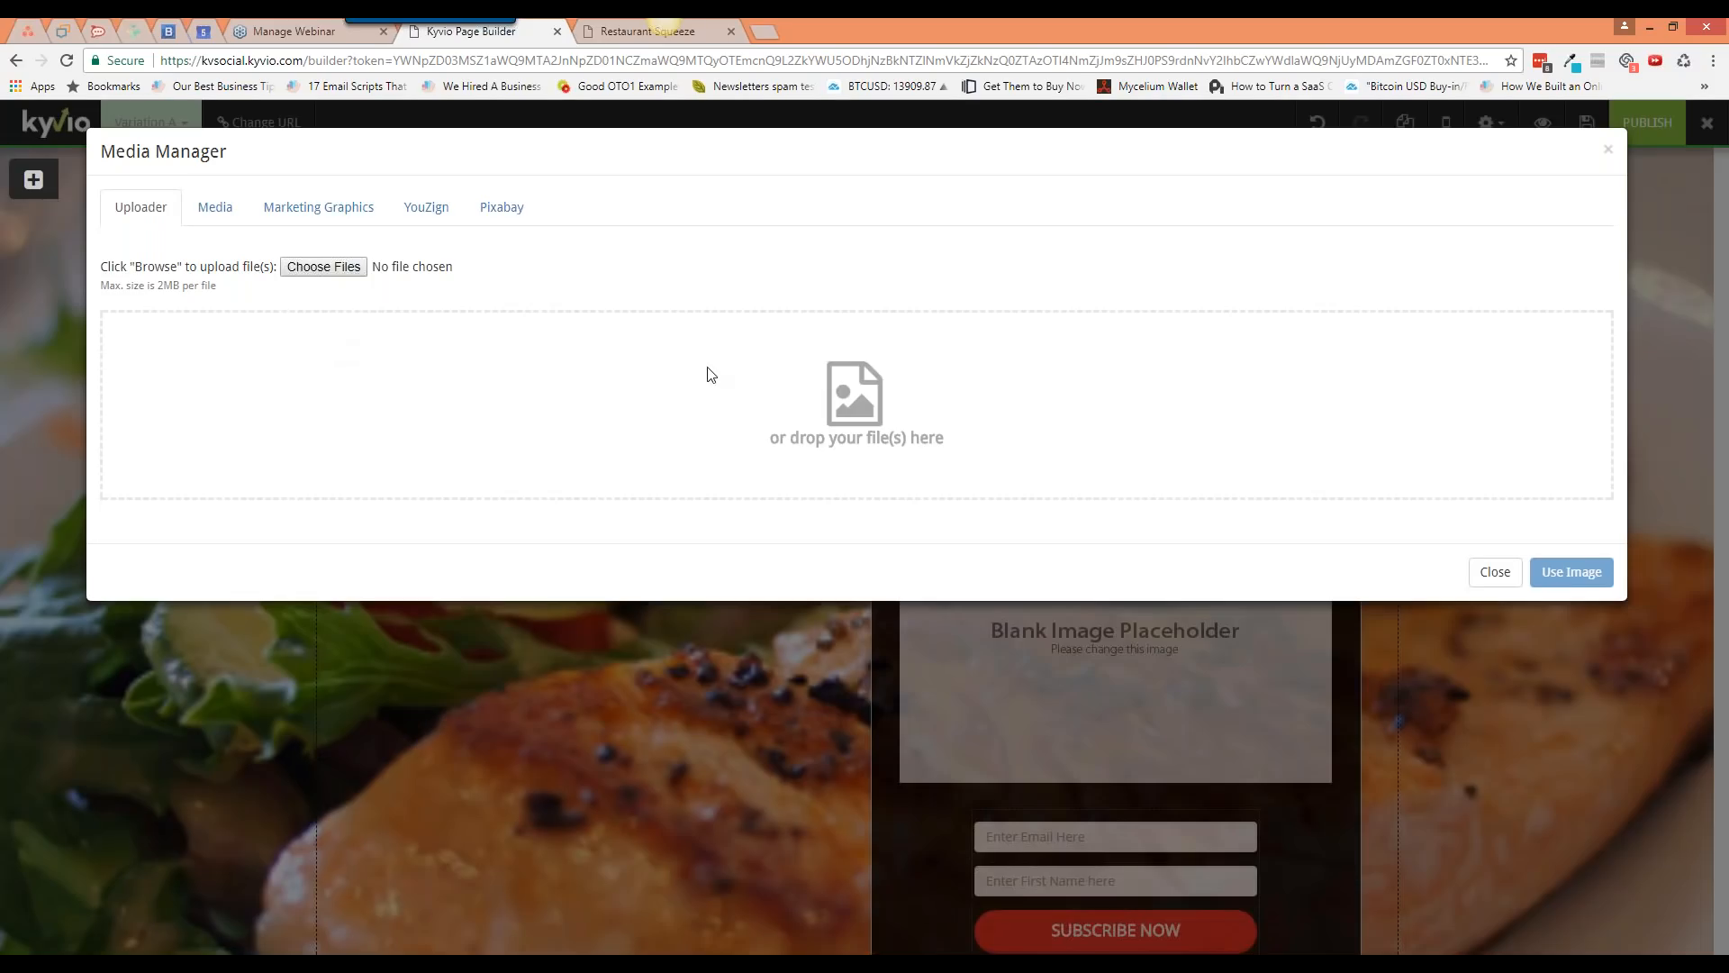
Step: Look through uploaded files, marketing graphics and YouZign in the Media Manager, ending on Pixabay search
{"action": "left_click", "coordinate": [214, 206]}
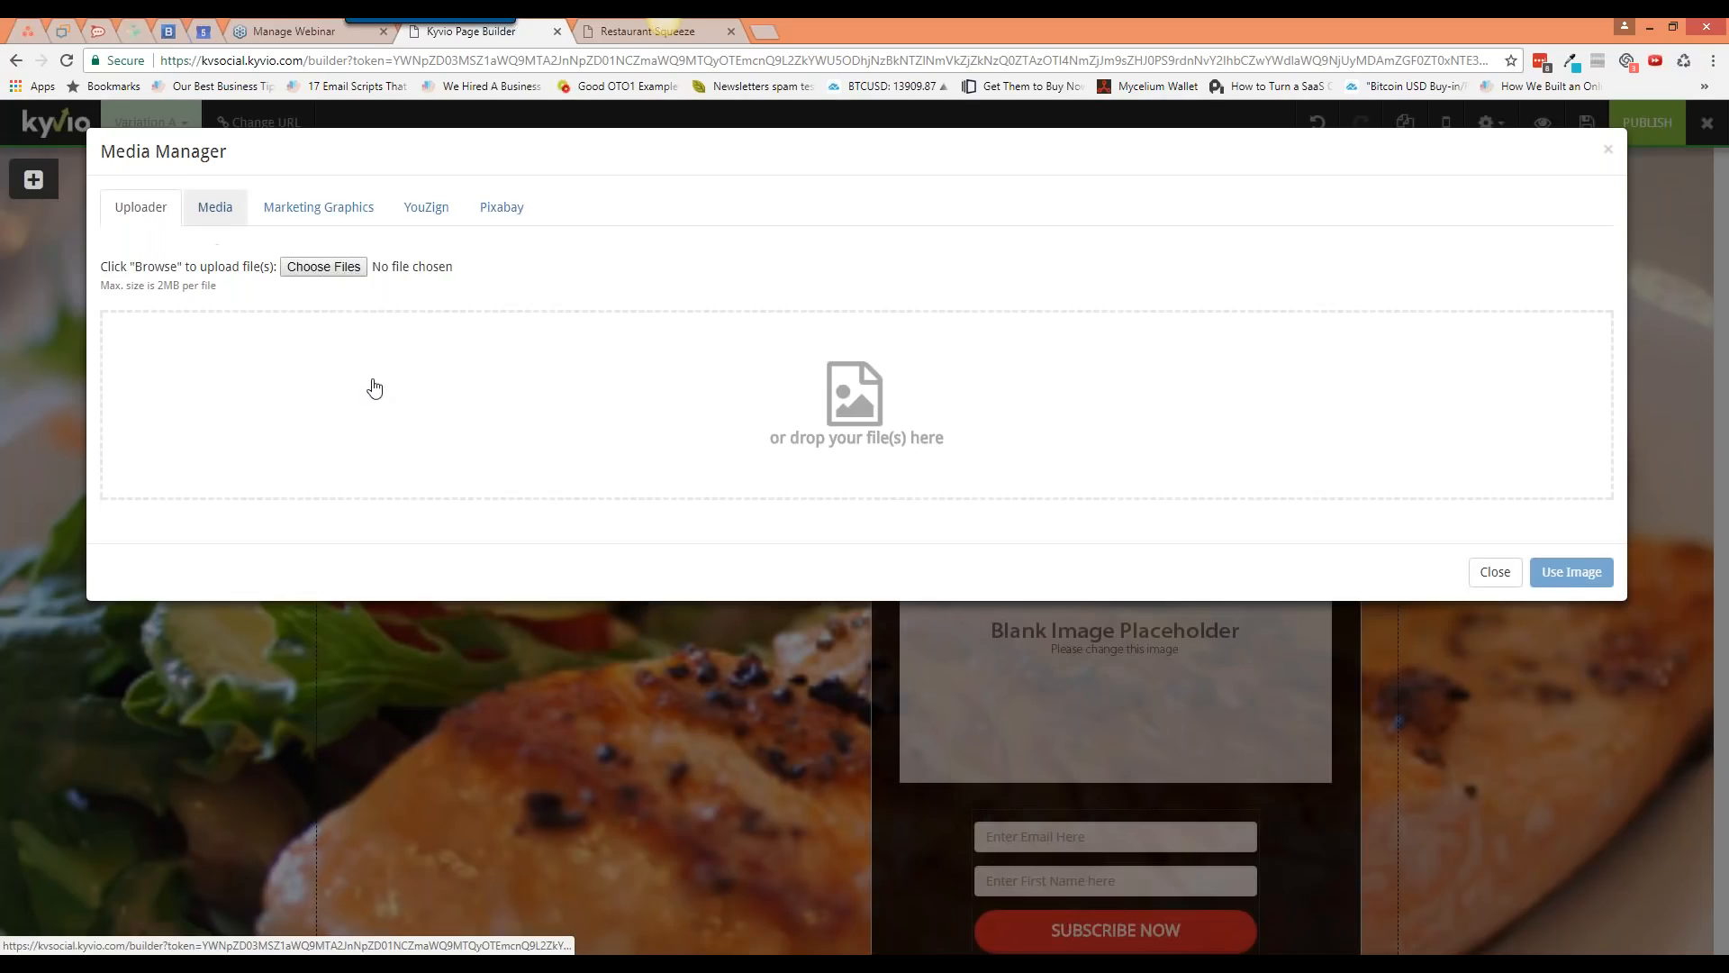
{"action": "scroll", "coordinate": [752, 474], "scroll_direction": "down", "scroll_amount": 5}
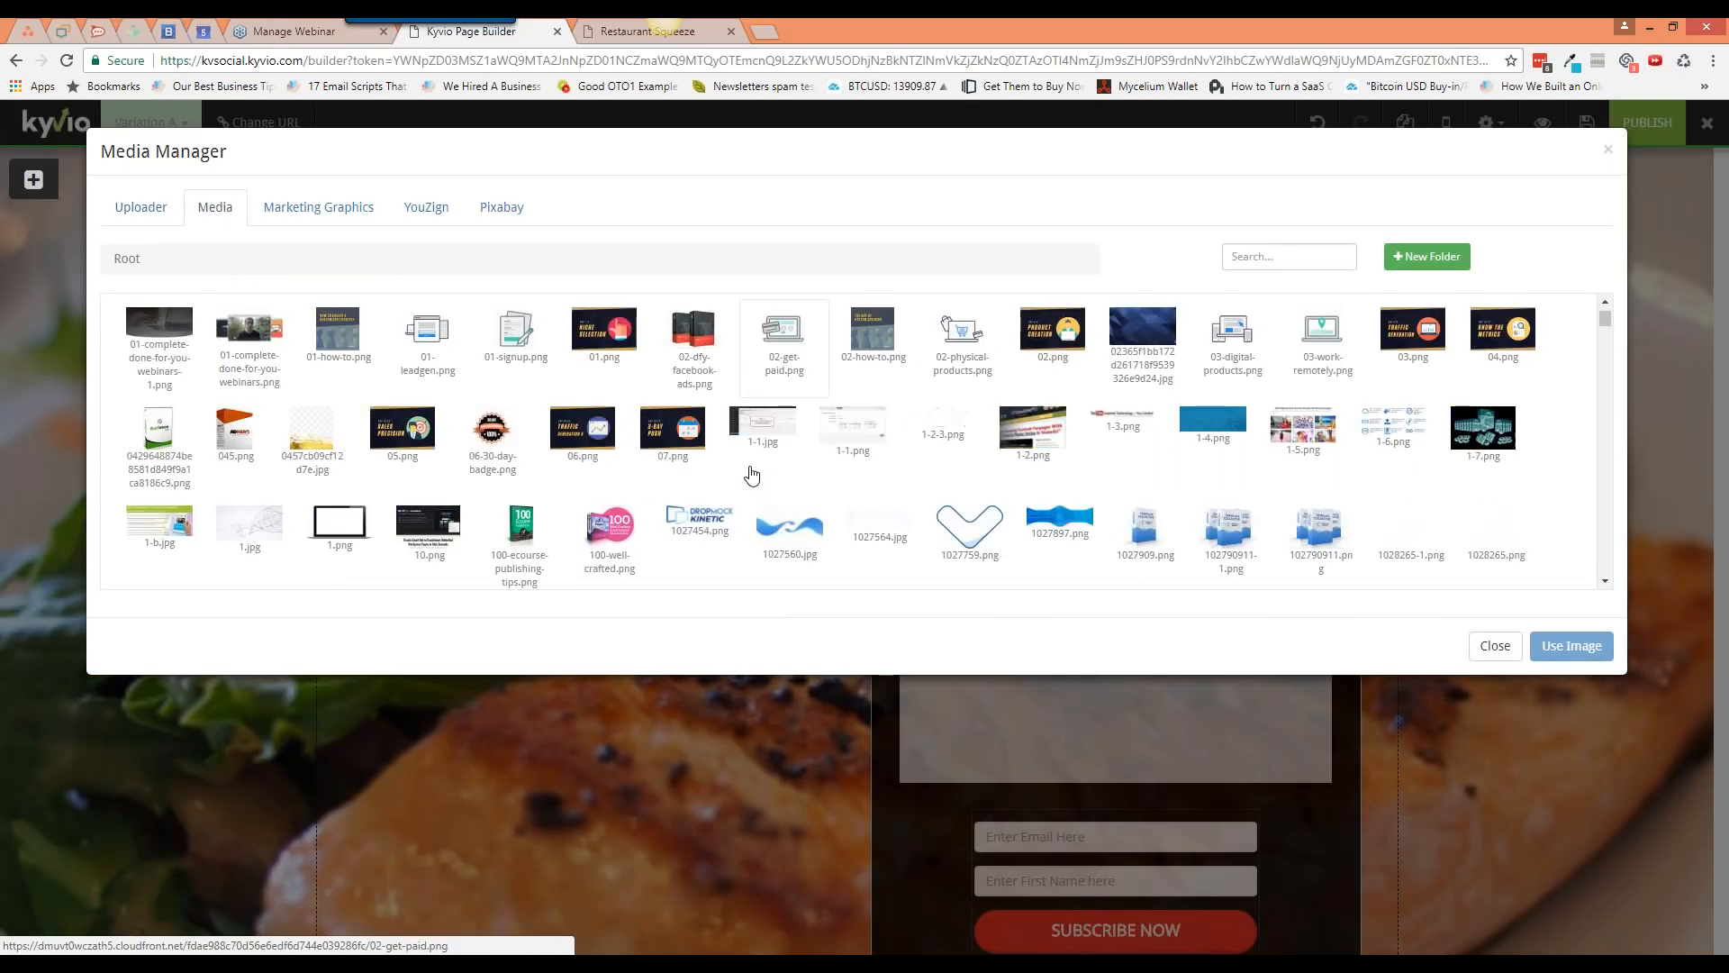
{"action": "scroll", "coordinate": [752, 474], "scroll_direction": "up", "scroll_amount": 5}
{"action": "left_click", "coordinate": [321, 223]}
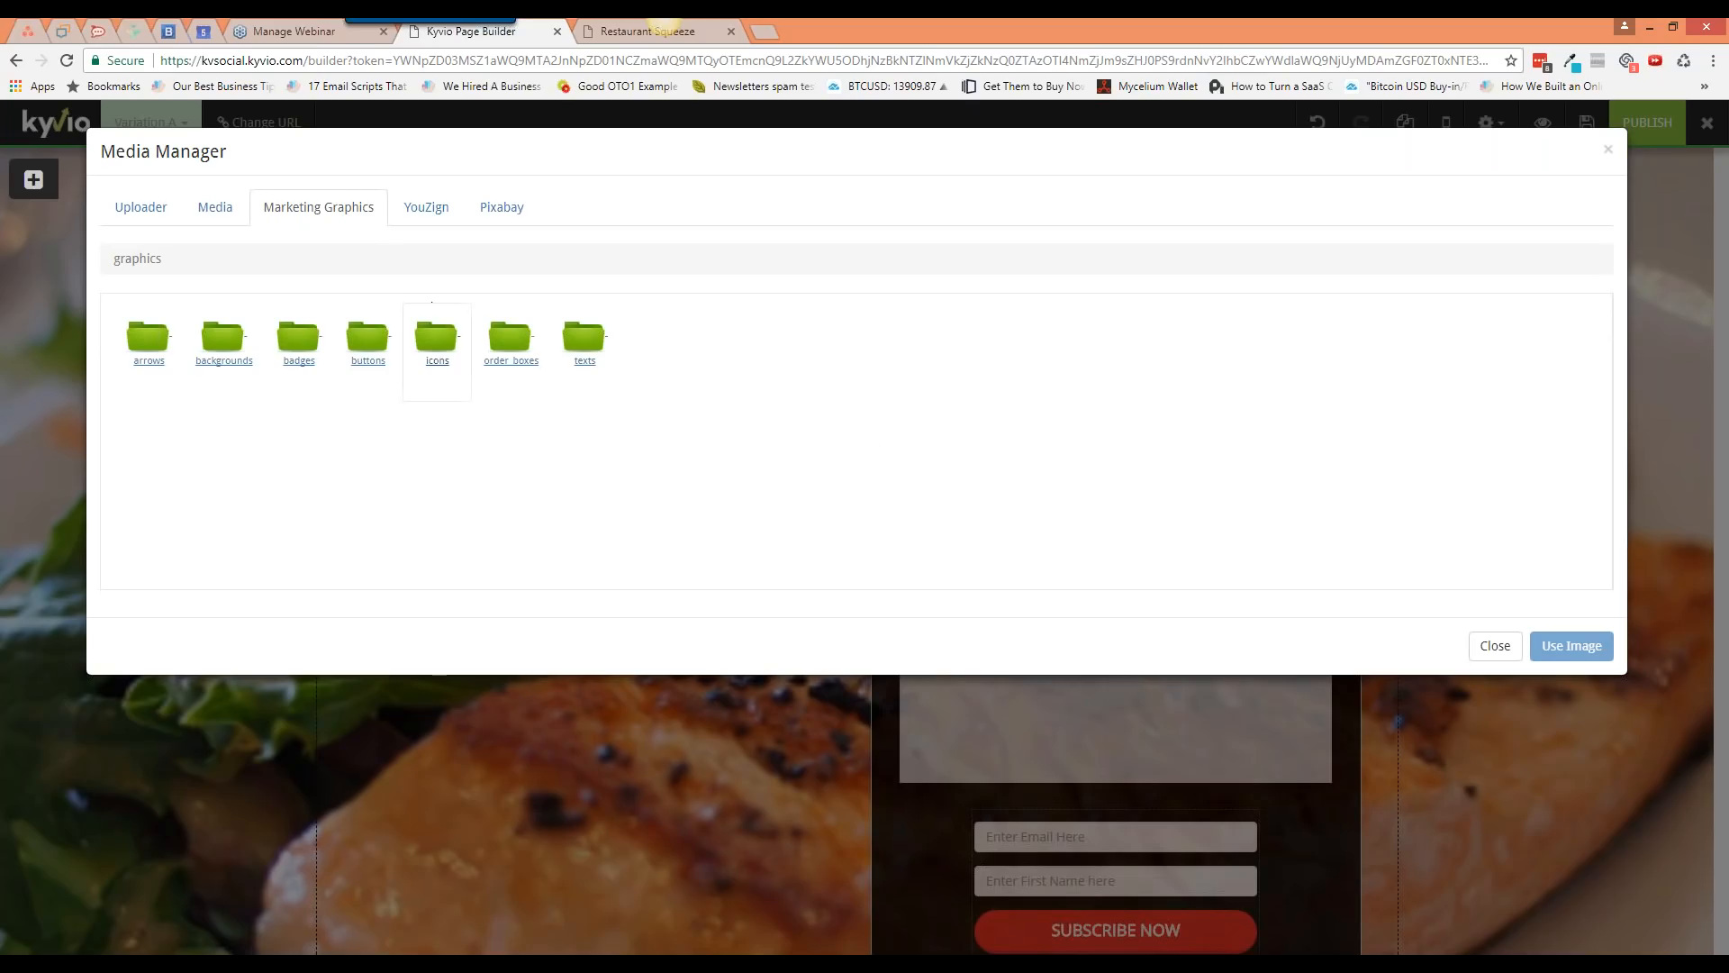
{"action": "left_click", "coordinate": [424, 216]}
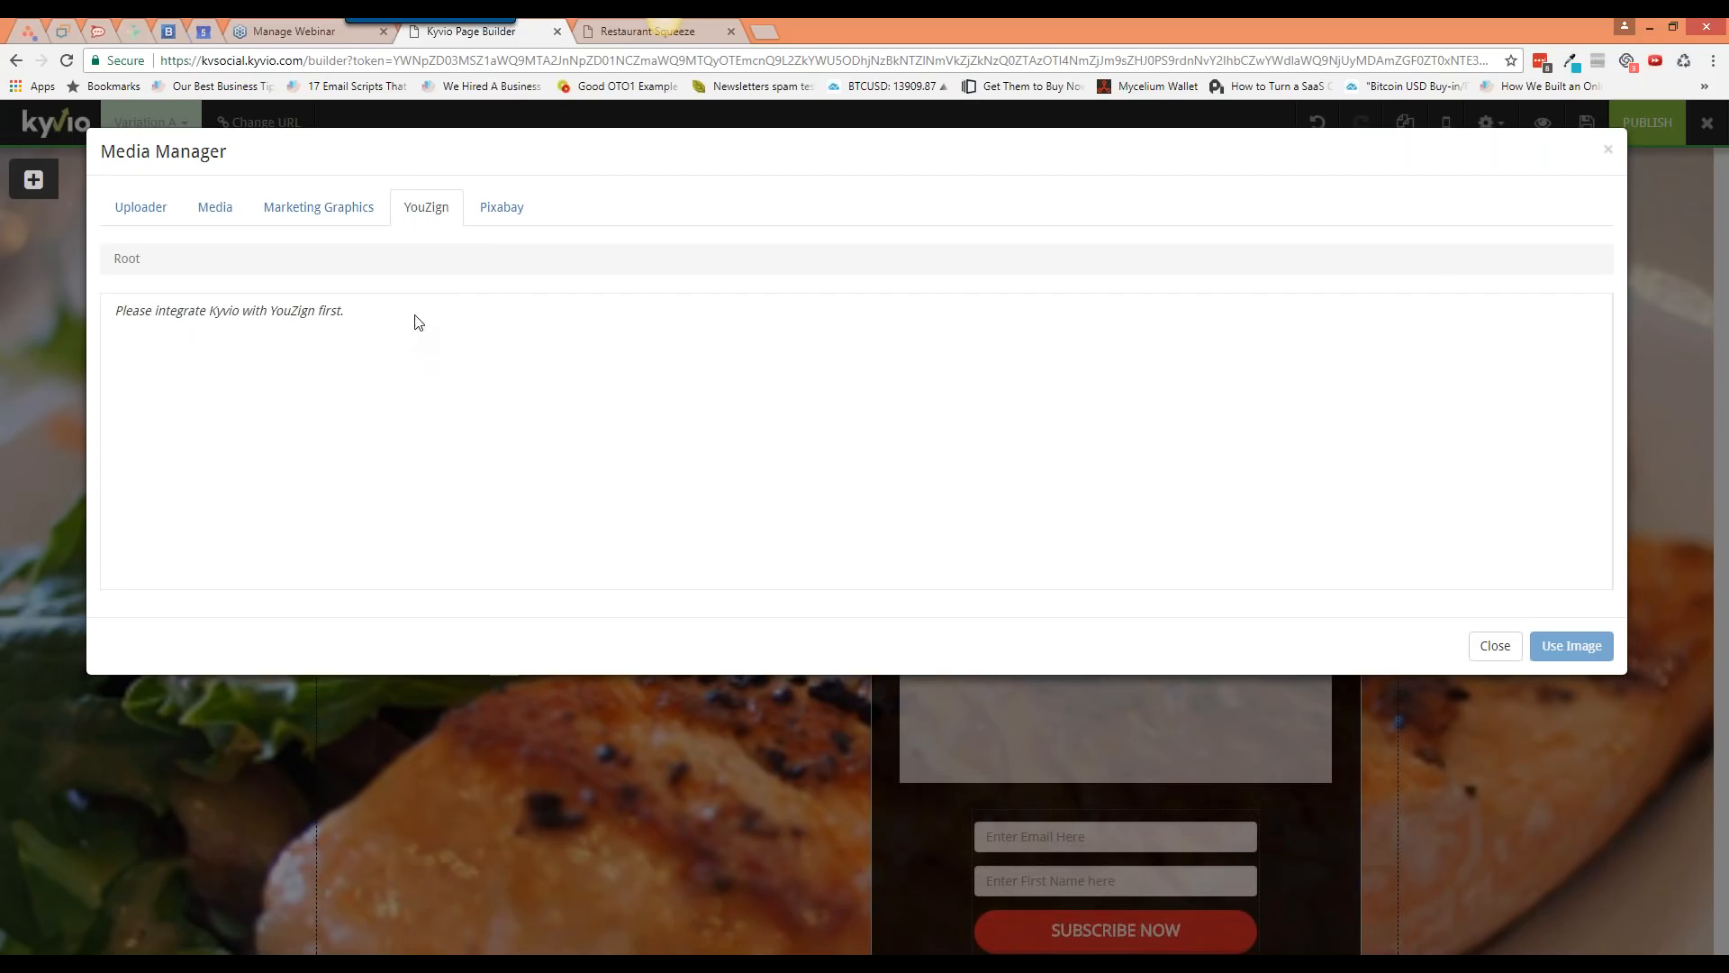
{"action": "left_click", "coordinate": [494, 215]}
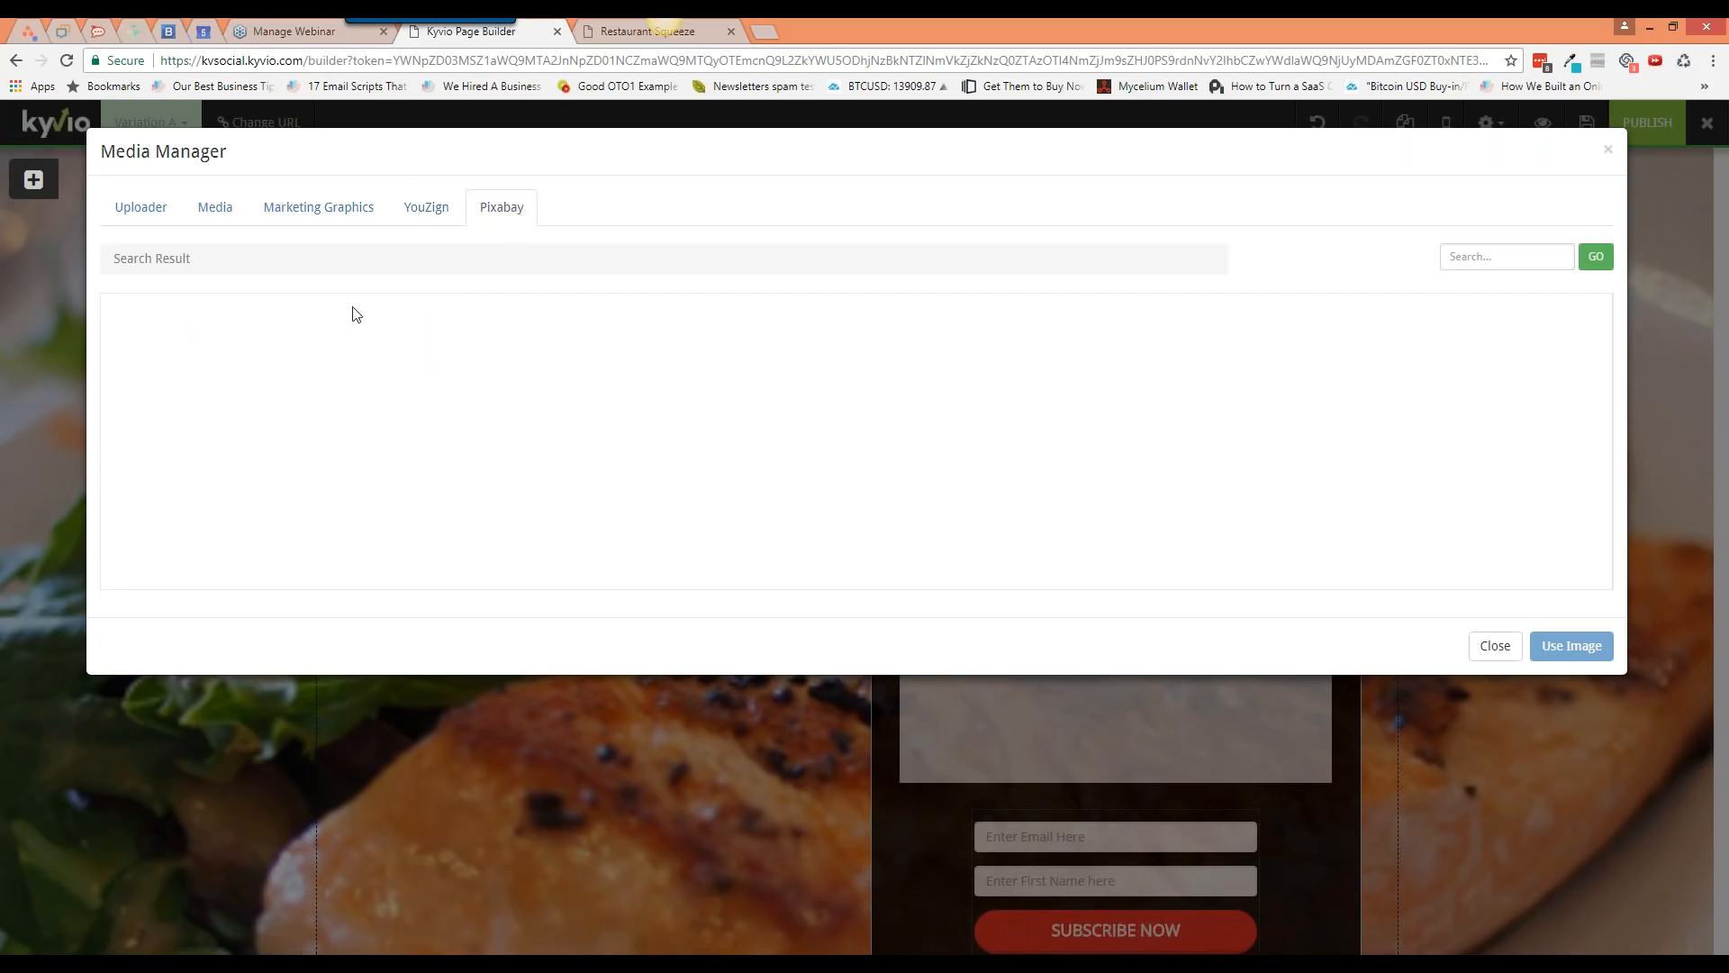
Step: Search Pixabay for 'cookie' and use the pie slice photo in the image placeholder
{"action": "left_click", "coordinate": [1477, 263]}
{"action": "type", "text": "coookie"}
{"action": "key", "text": "BackSpace"}
{"action": "key", "text": "Return"}
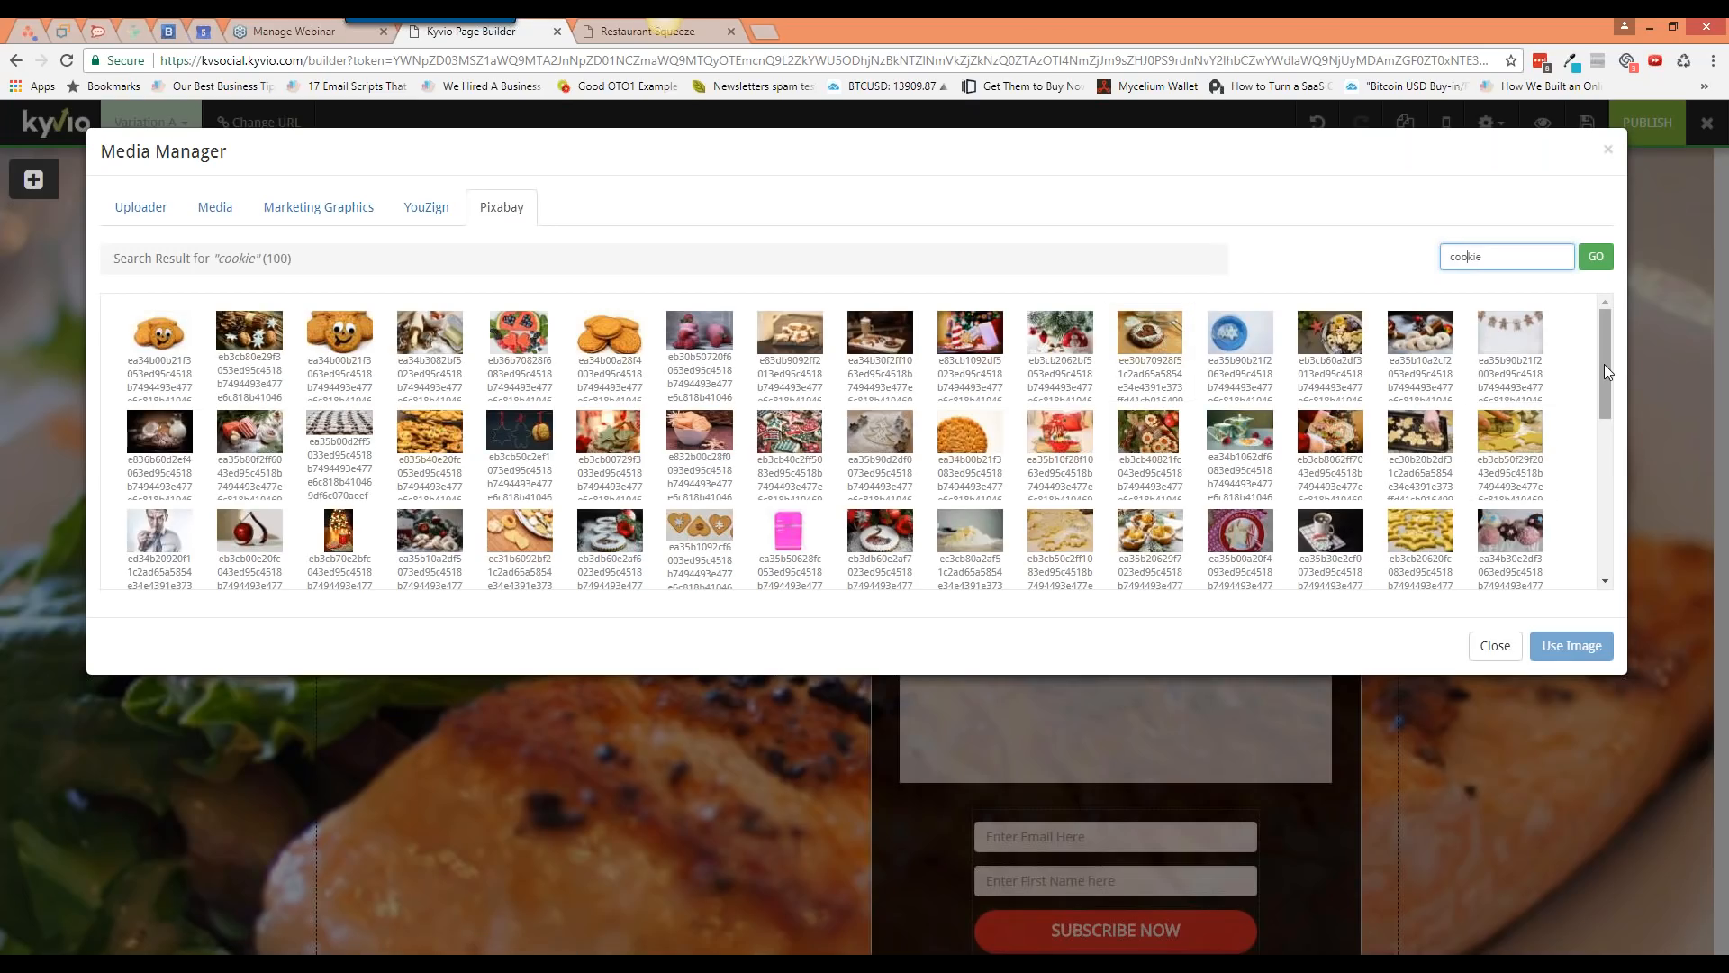
{"action": "left_click_drag", "start_coordinate": [1605, 376], "coordinate": [1596, 429]}
{"action": "left_click", "coordinate": [1511, 496]}
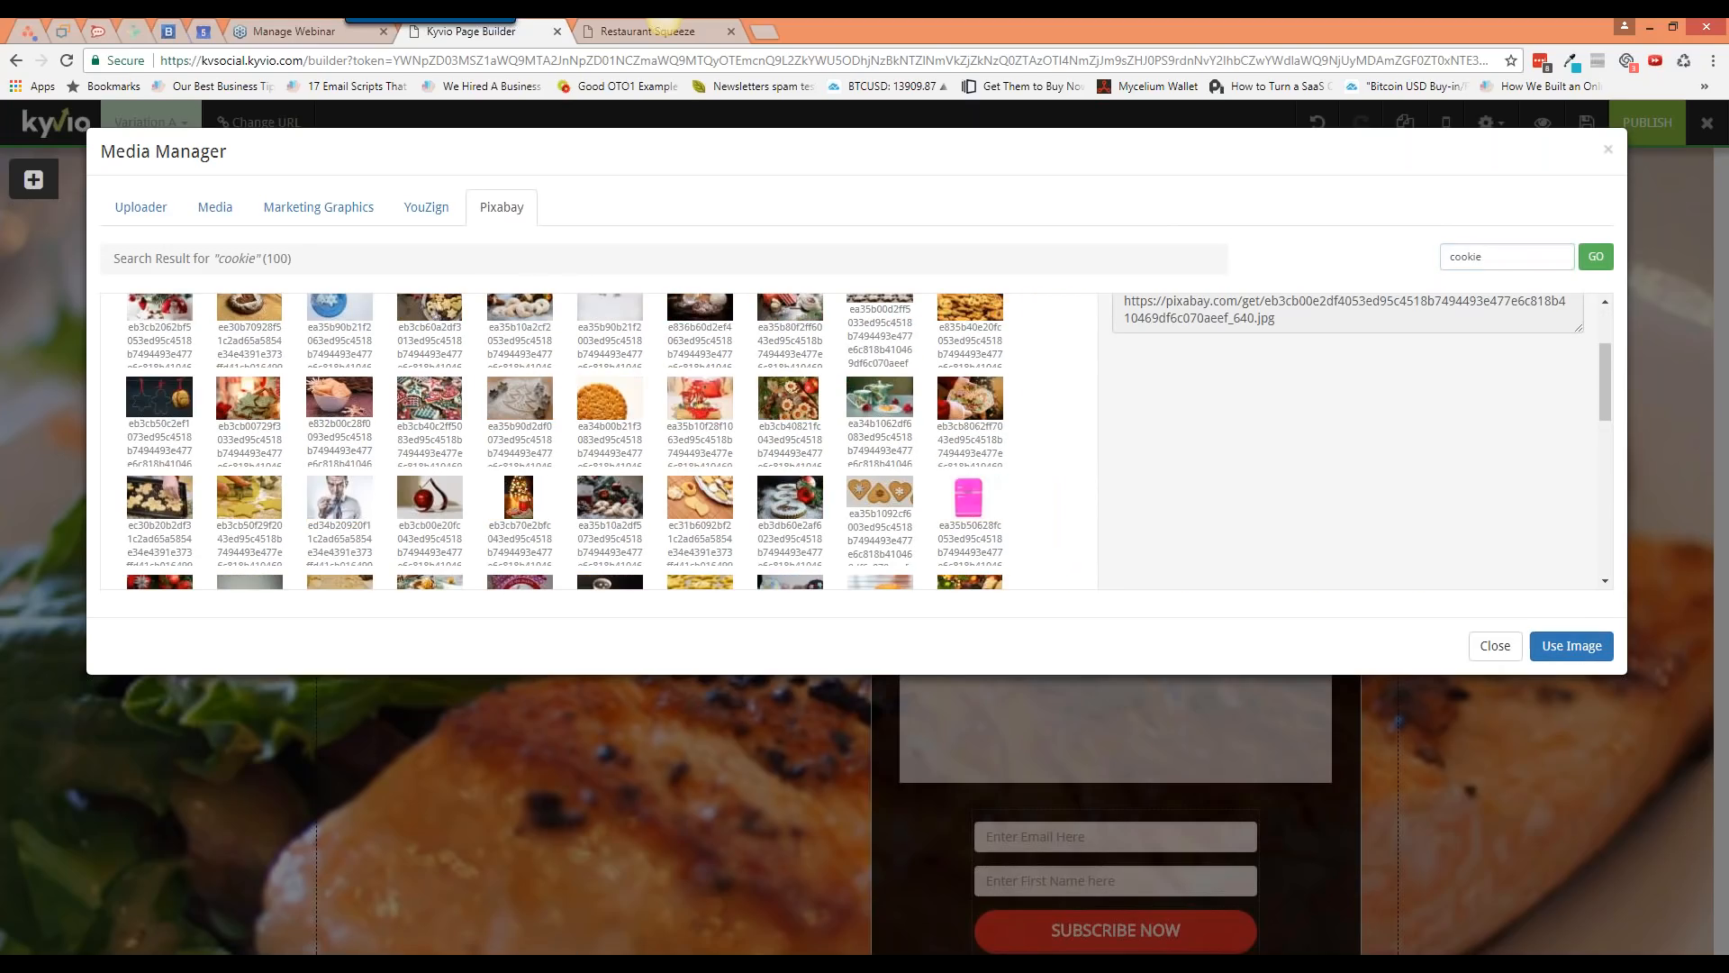
{"action": "scroll", "coordinate": [1517, 520], "scroll_direction": "up", "scroll_amount": 3}
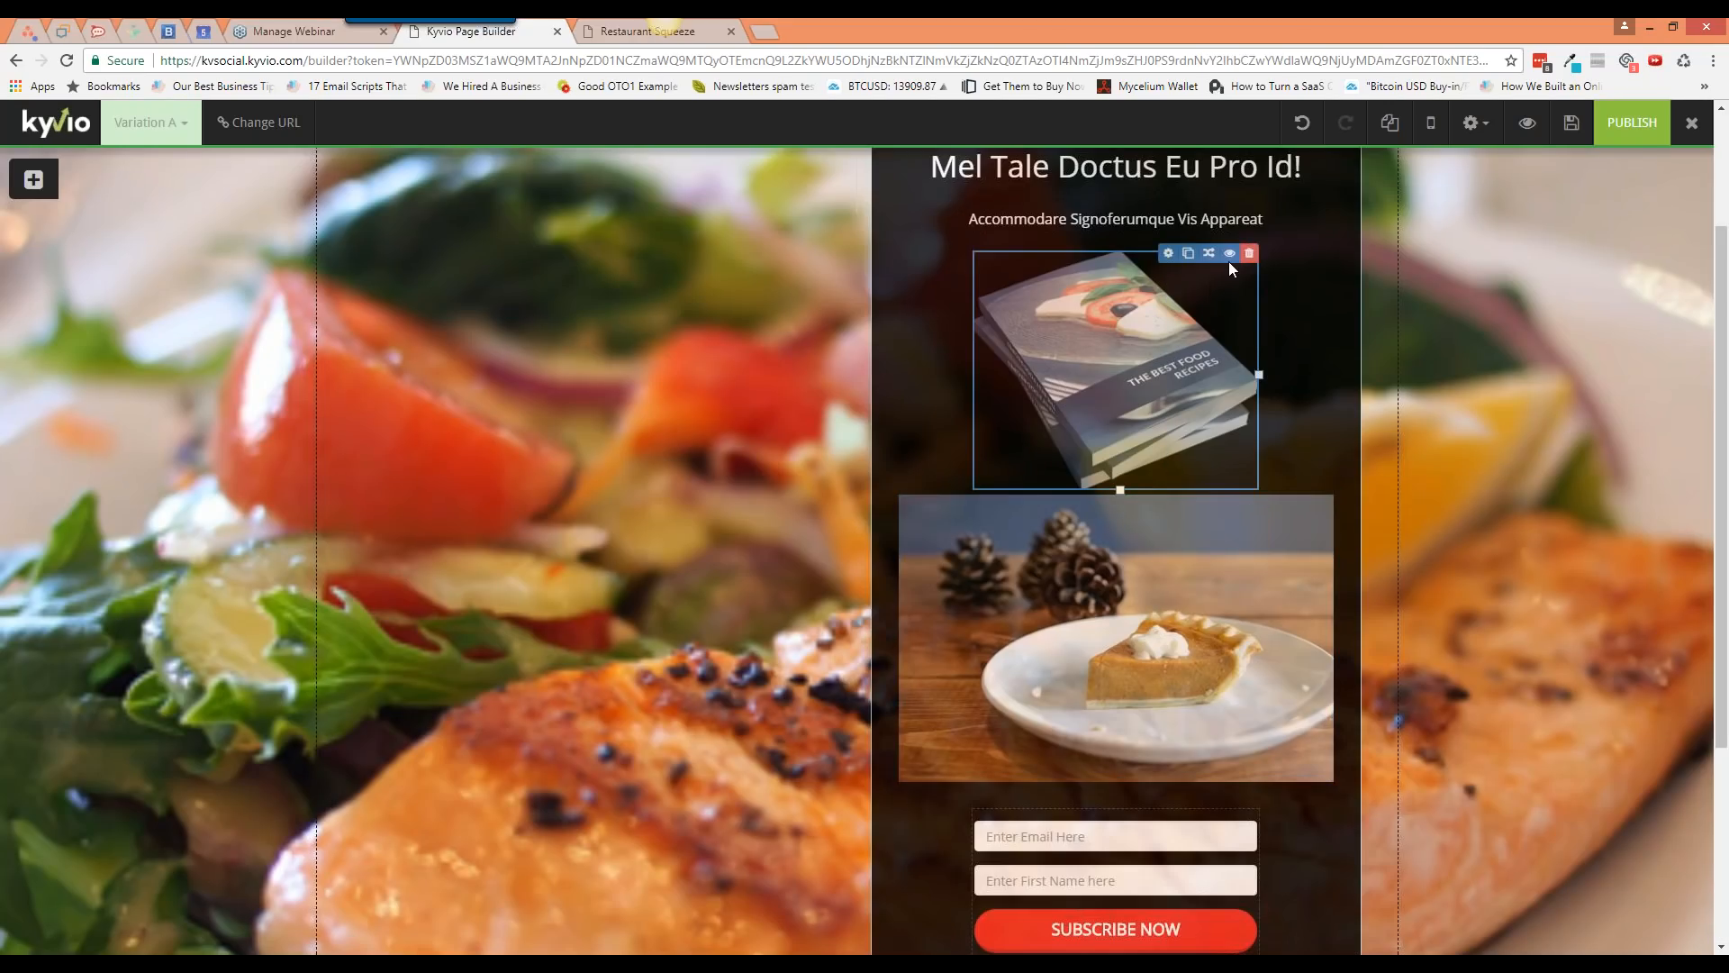
Step: Delete the book mockup image so the pie photo sits directly under the subheading
{"action": "left_click", "coordinate": [1249, 253]}
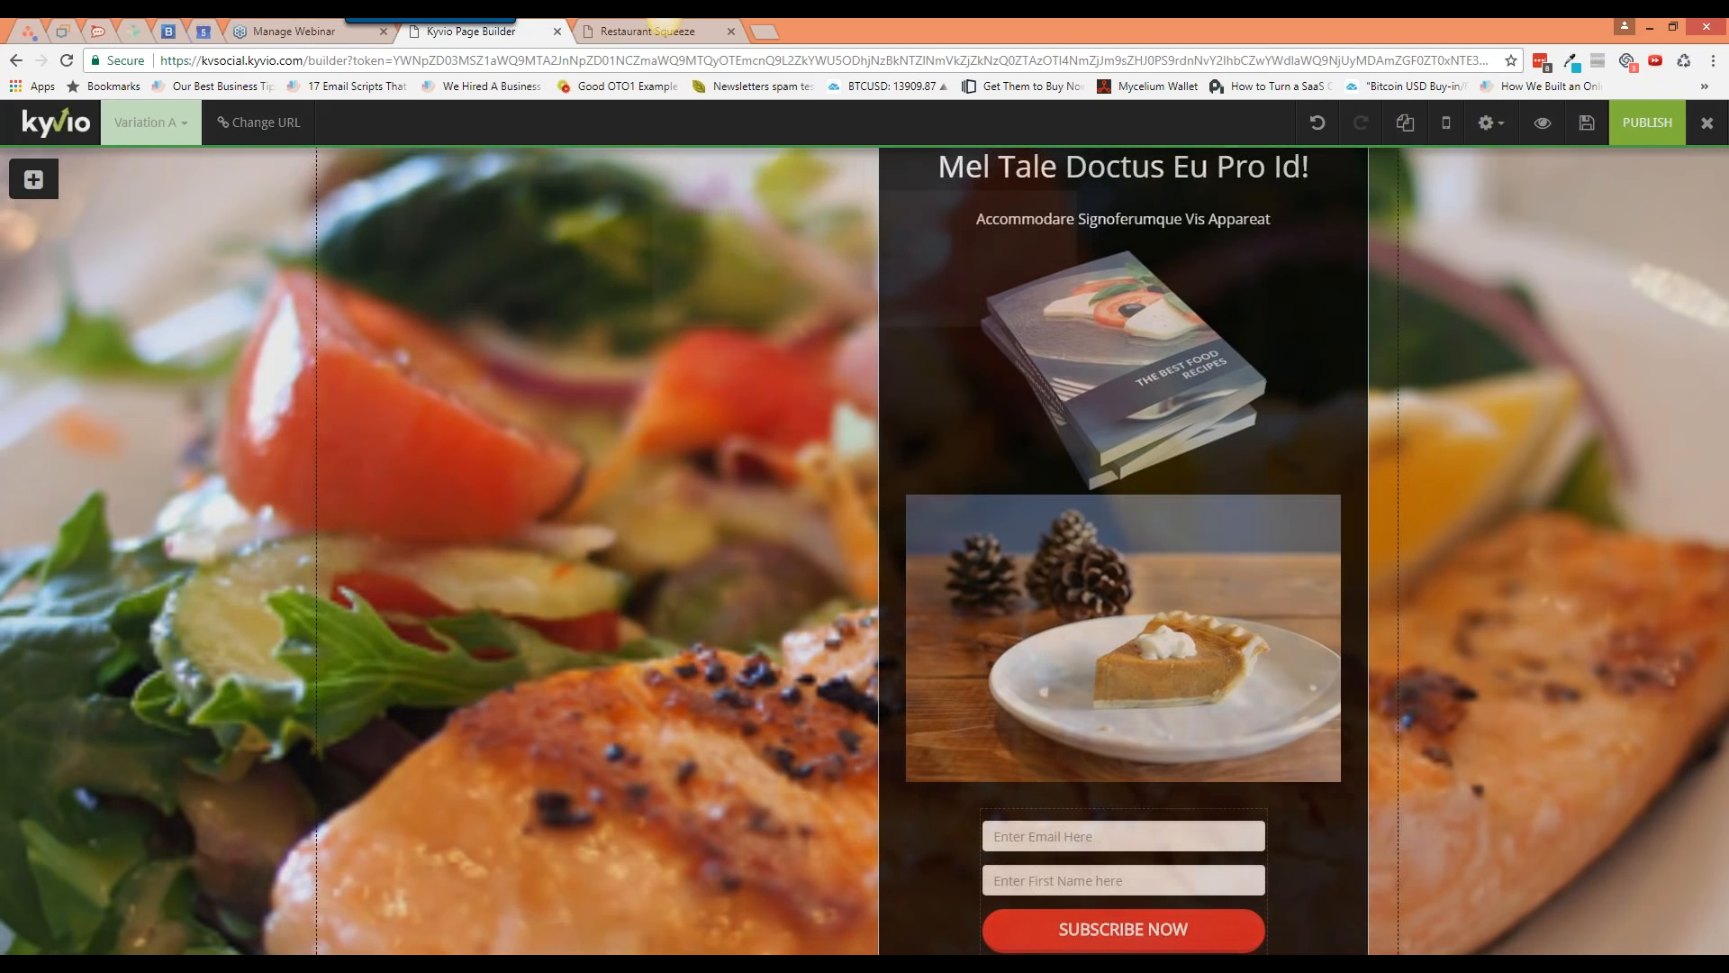
{"action": "left_click", "coordinate": [949, 307]}
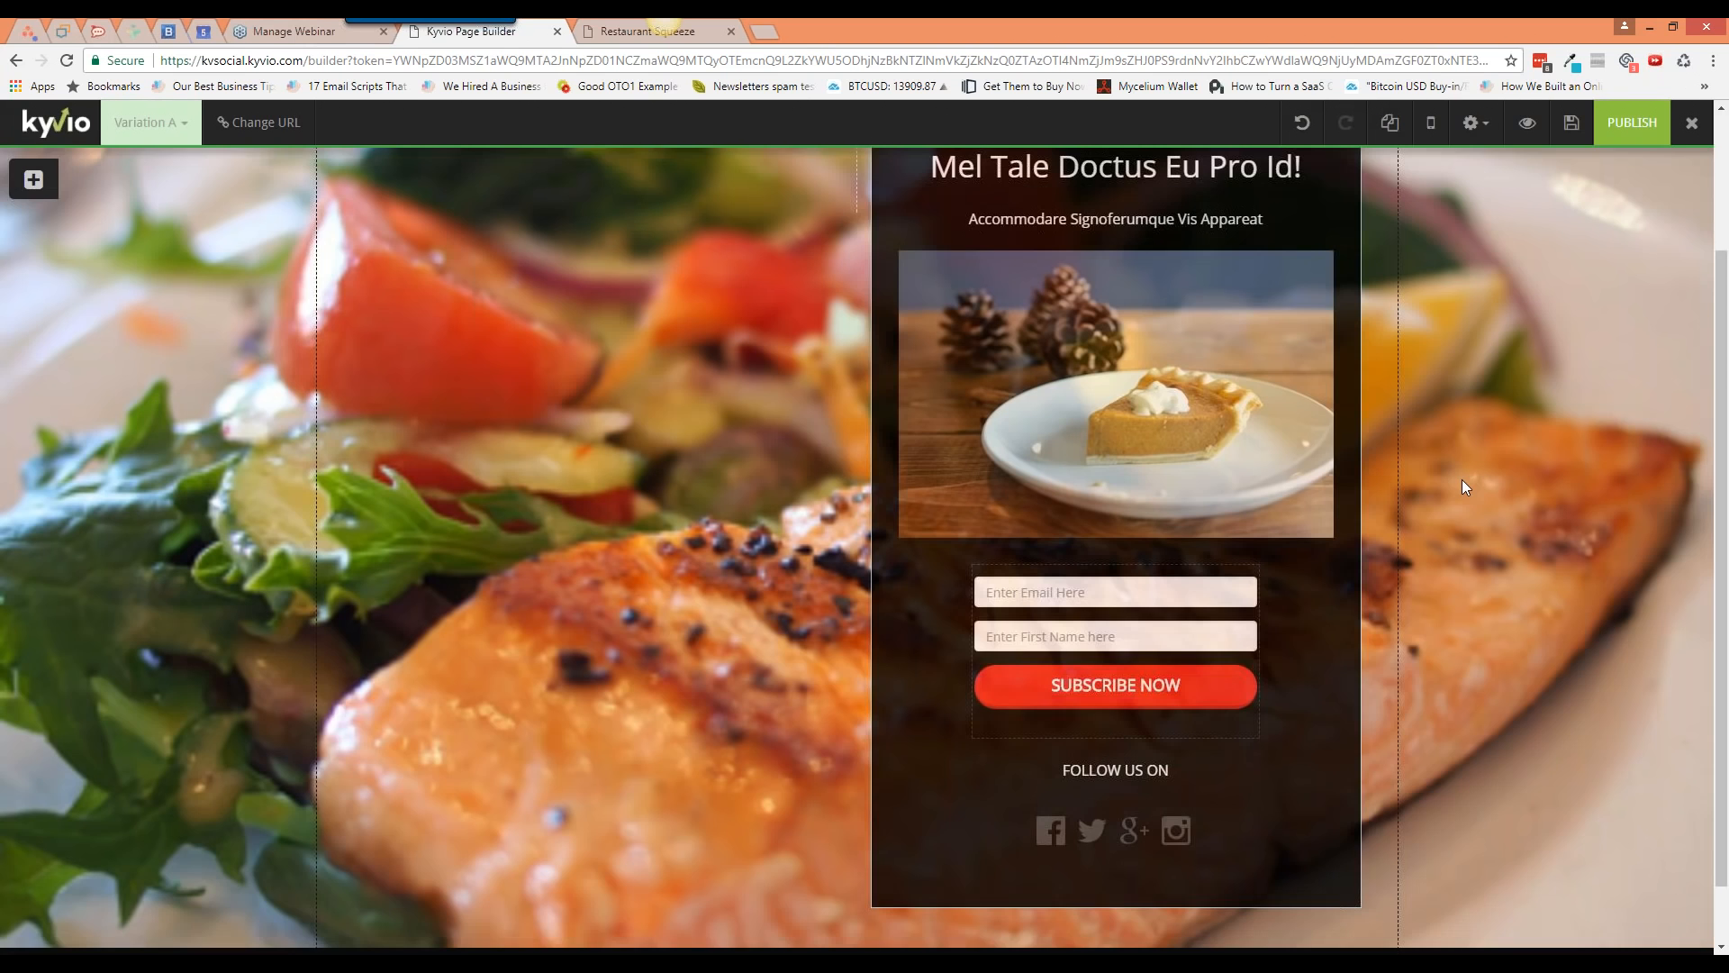
{"action": "scroll", "coordinate": [1462, 479], "scroll_direction": "up", "scroll_amount": 3}
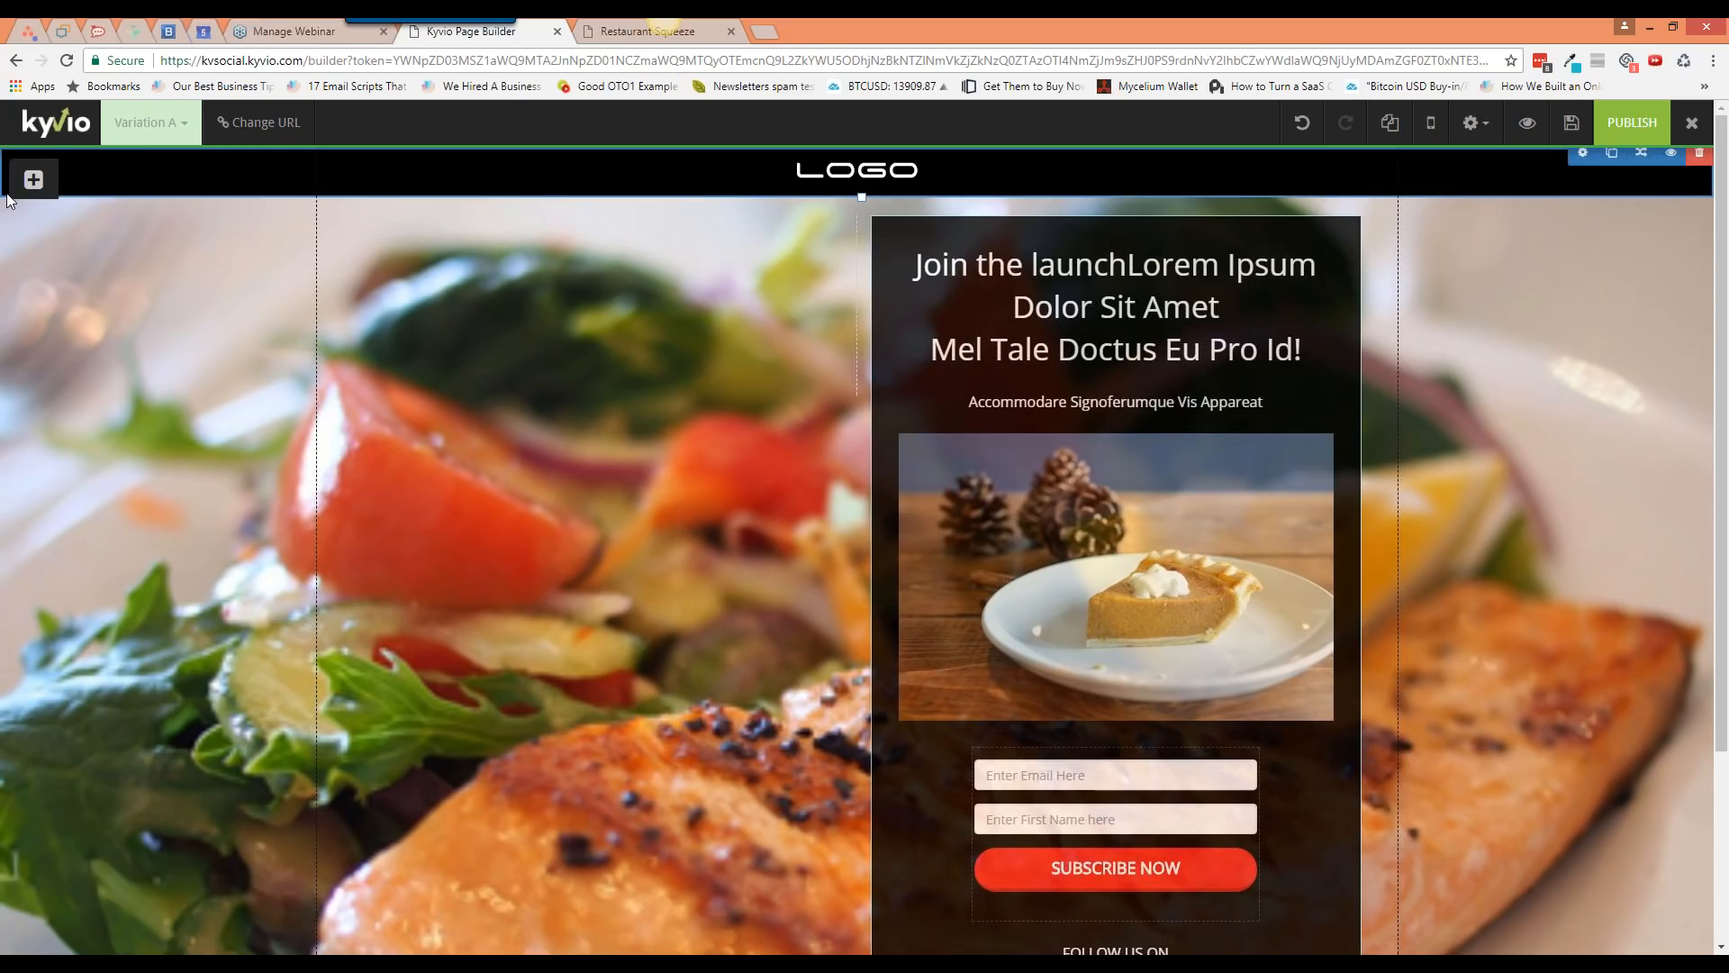
{"action": "left_click", "coordinate": [33, 179]}
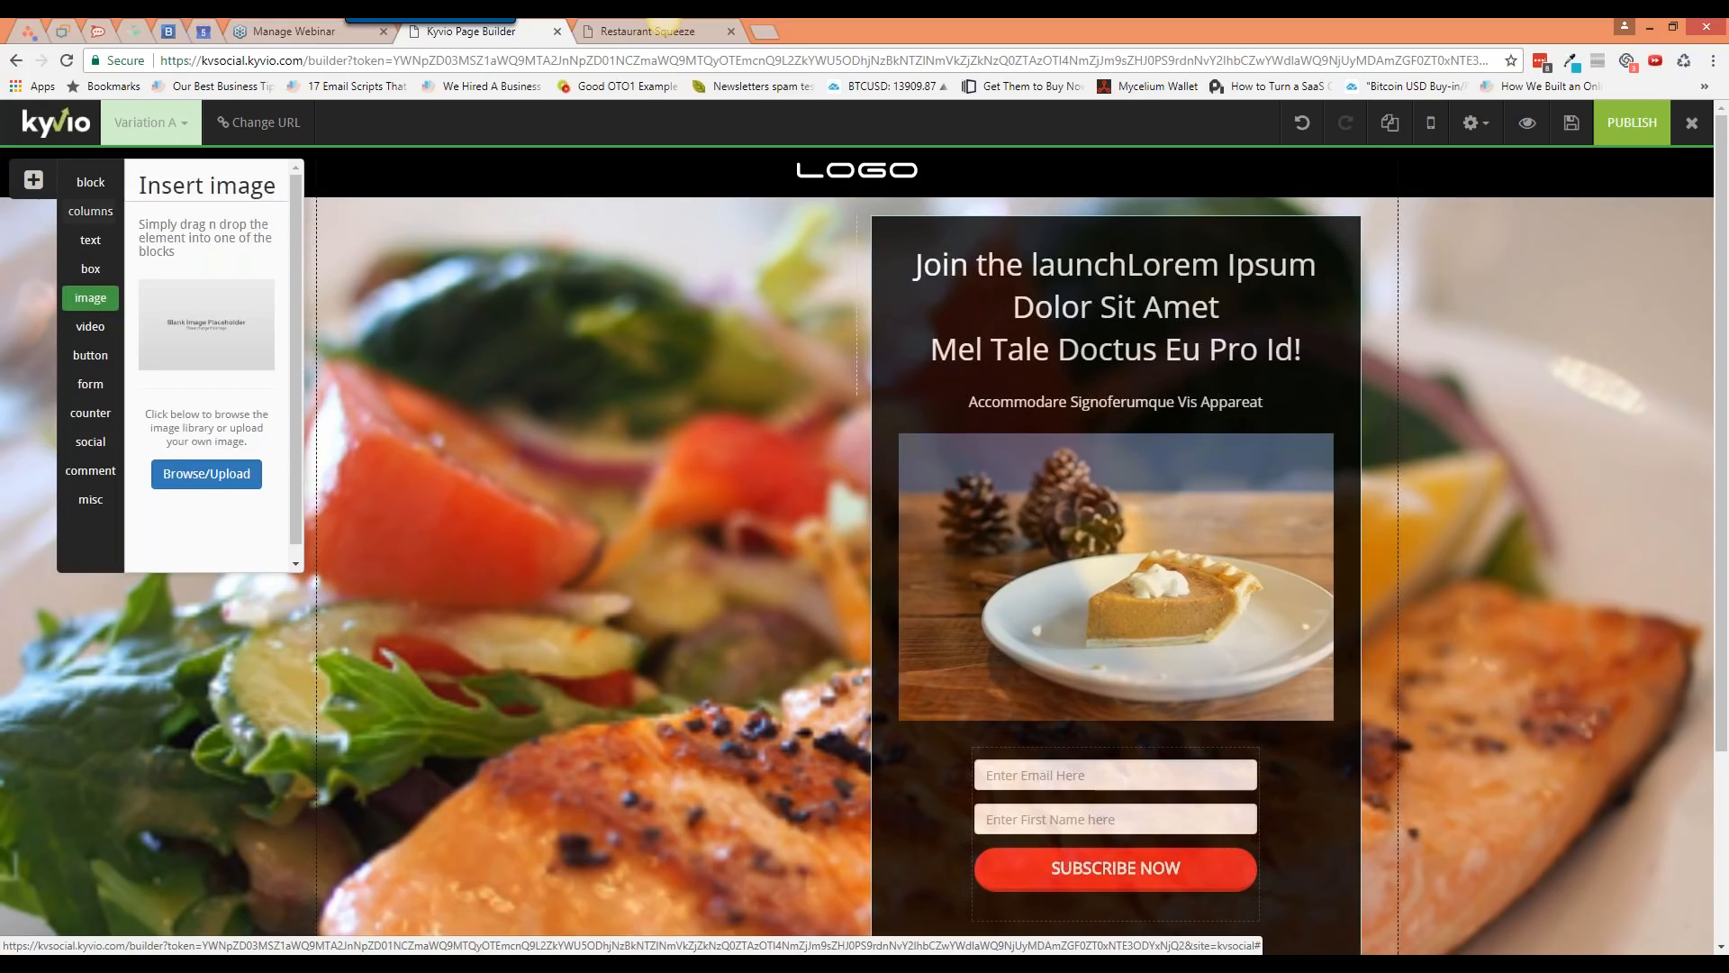
Step: Drag a YouTube video placeholder into the left column beside the headline and adjust its width
{"action": "left_click", "coordinate": [109, 330]}
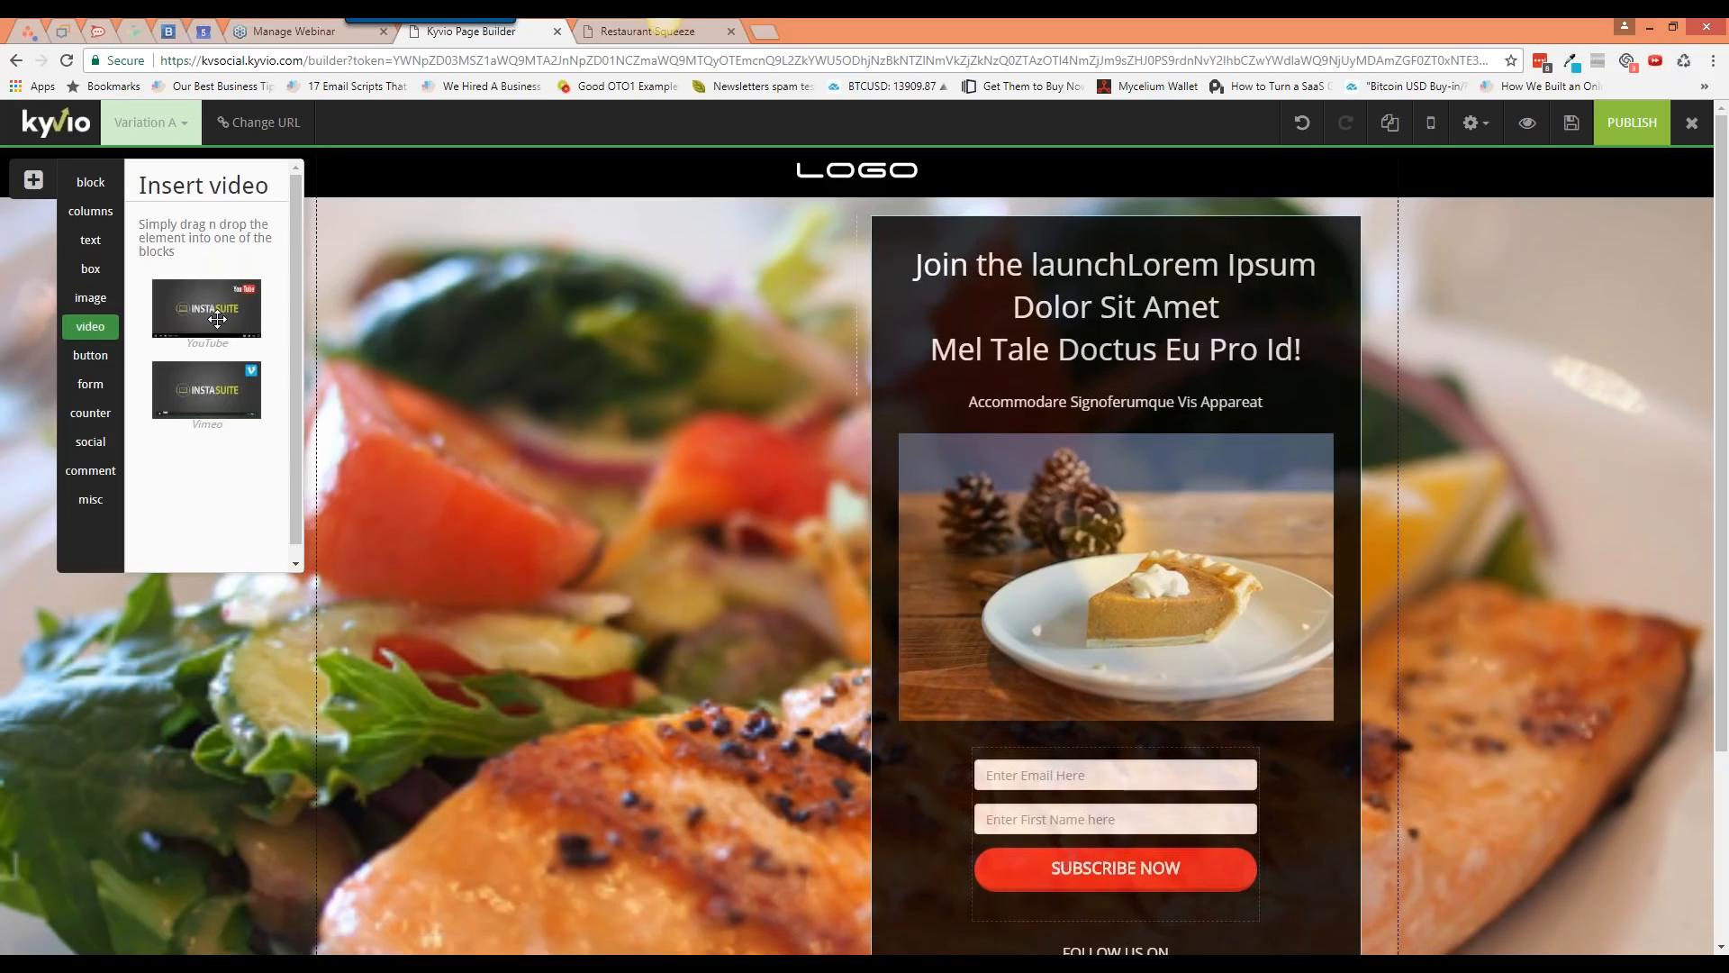
{"action": "left_click_drag", "start_coordinate": [219, 319], "coordinate": [626, 223]}
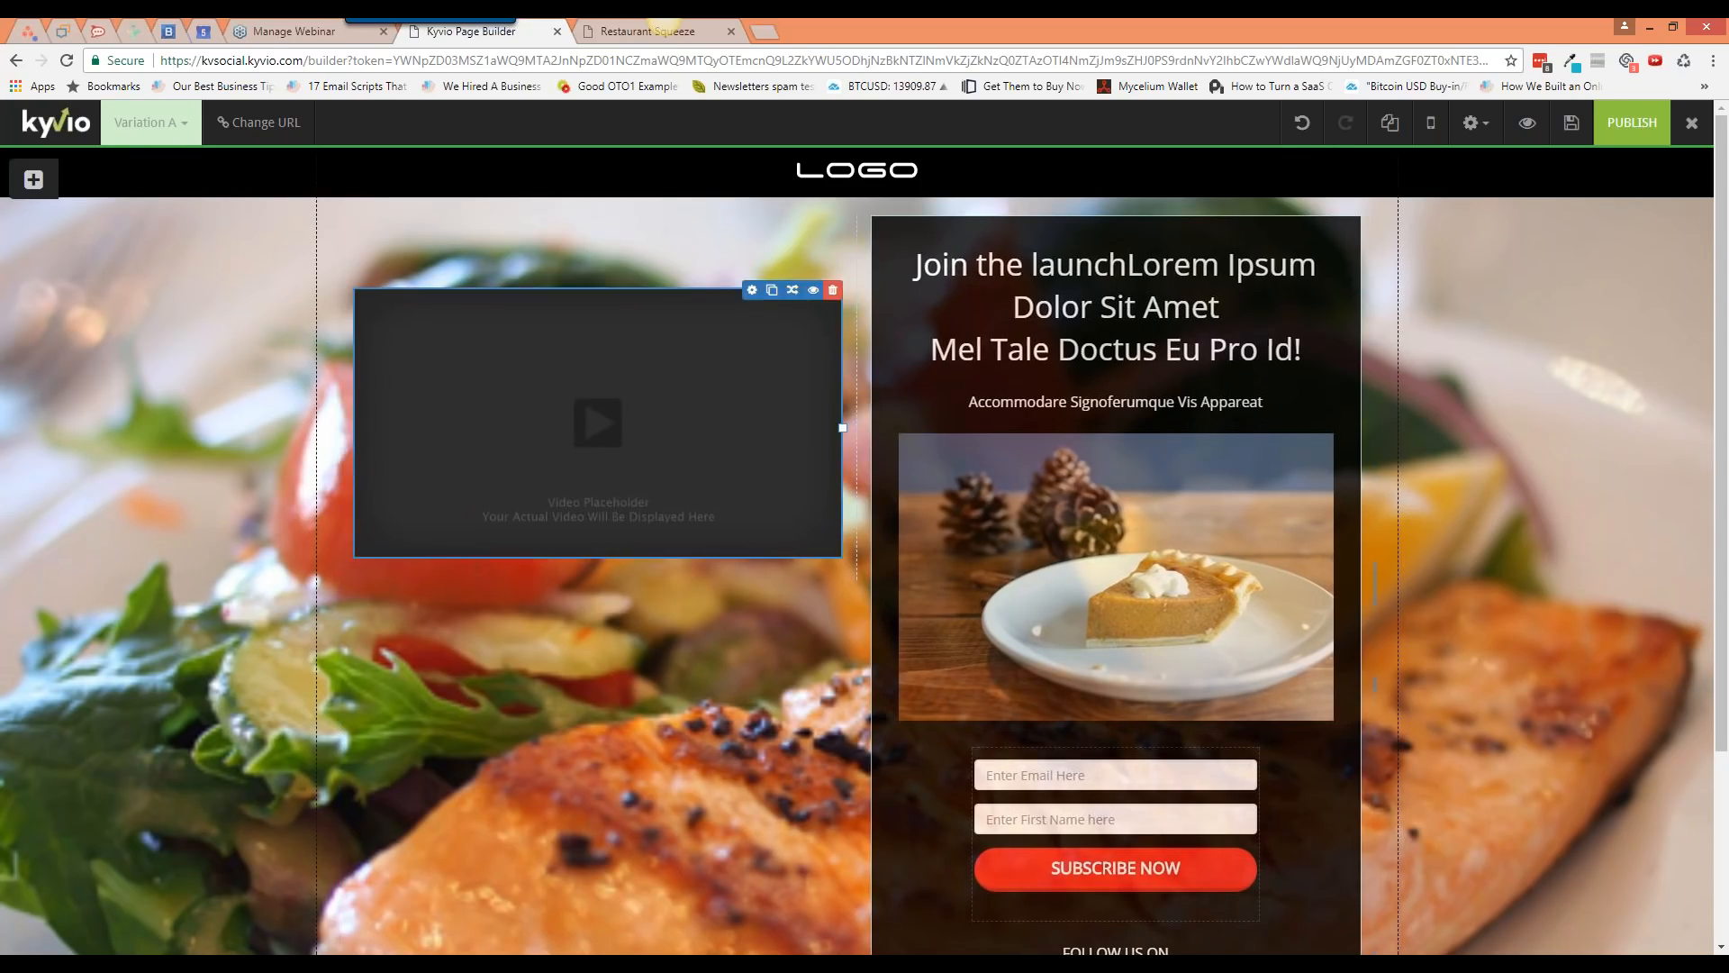
{"action": "left_click_drag", "start_coordinate": [842, 427], "coordinate": [898, 519]}
Step: Switch the video's type from YouTube to Vimeo, then to Embed
{"action": "left_click", "coordinate": [751, 290]}
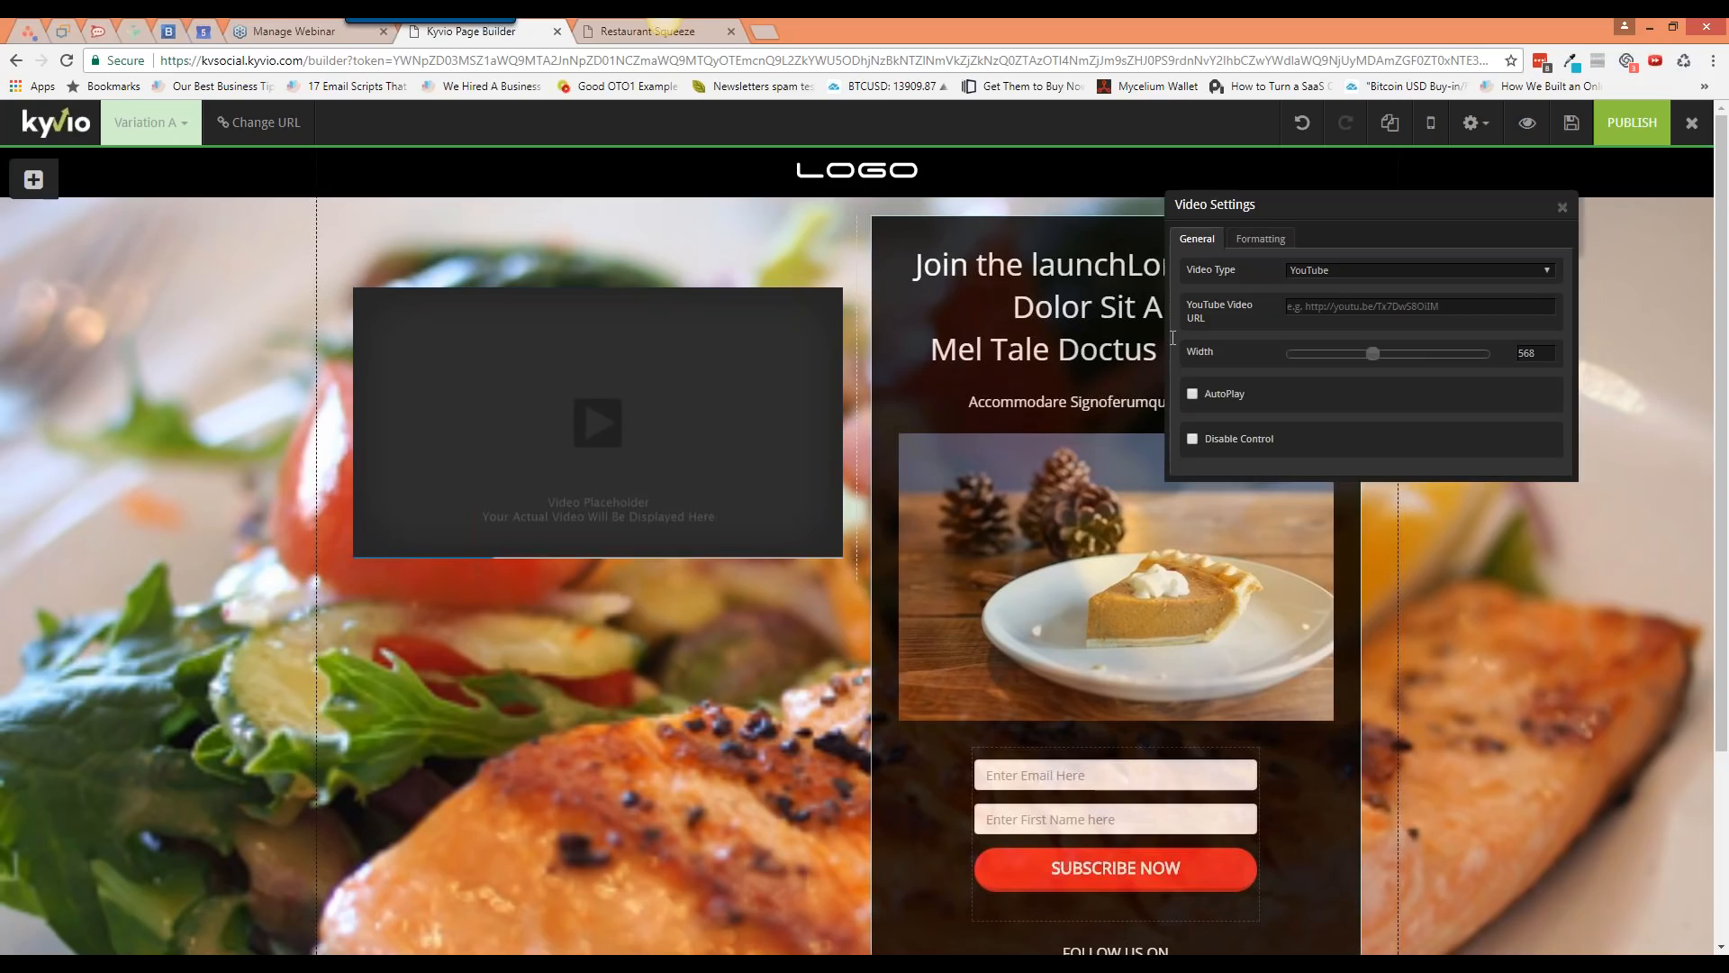
{"action": "left_click", "coordinate": [1339, 268]}
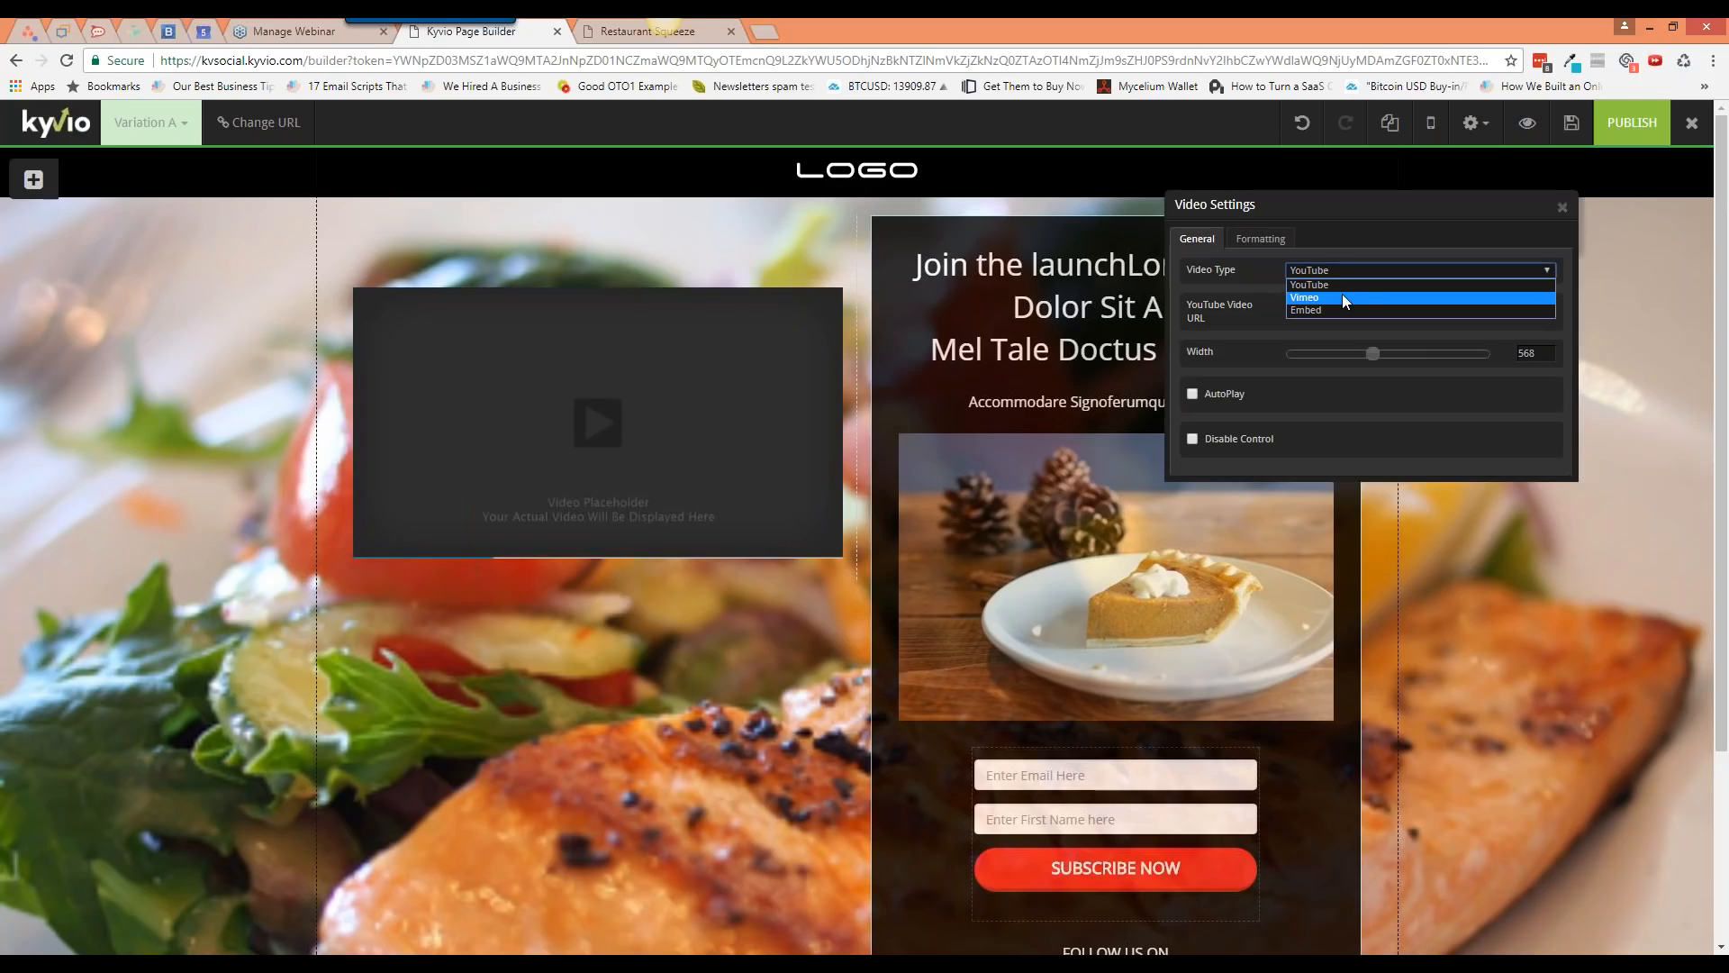
{"action": "left_click", "coordinate": [1342, 295]}
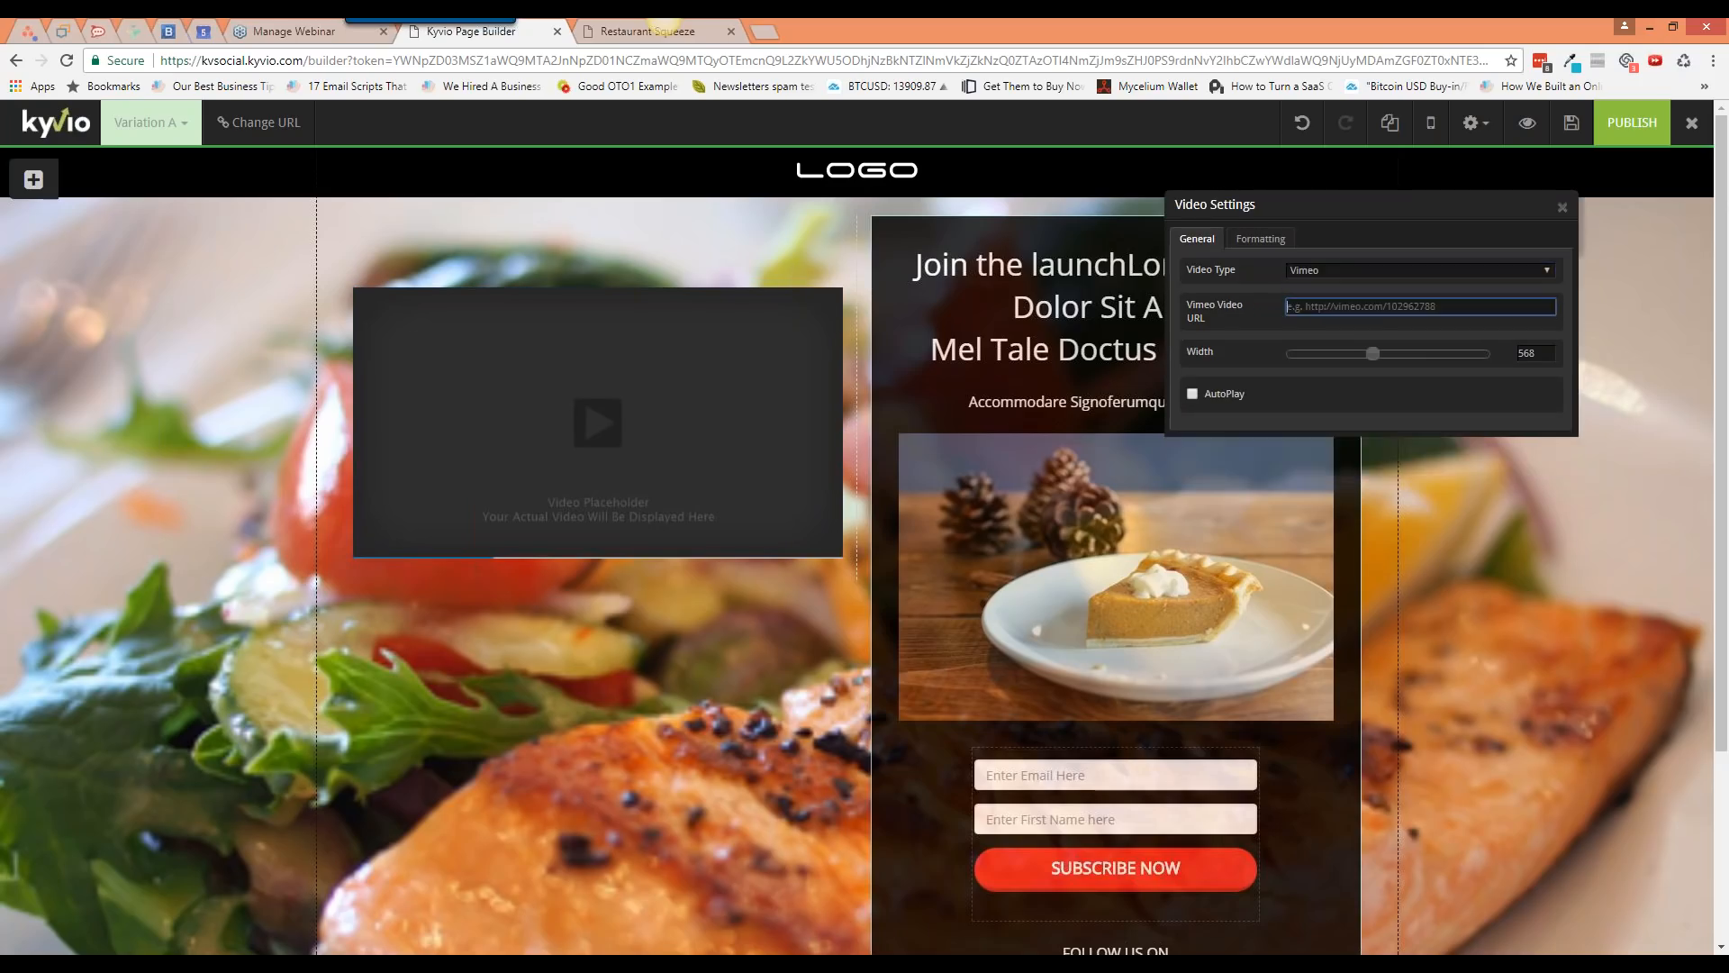
{"action": "left_click", "coordinate": [1333, 270]}
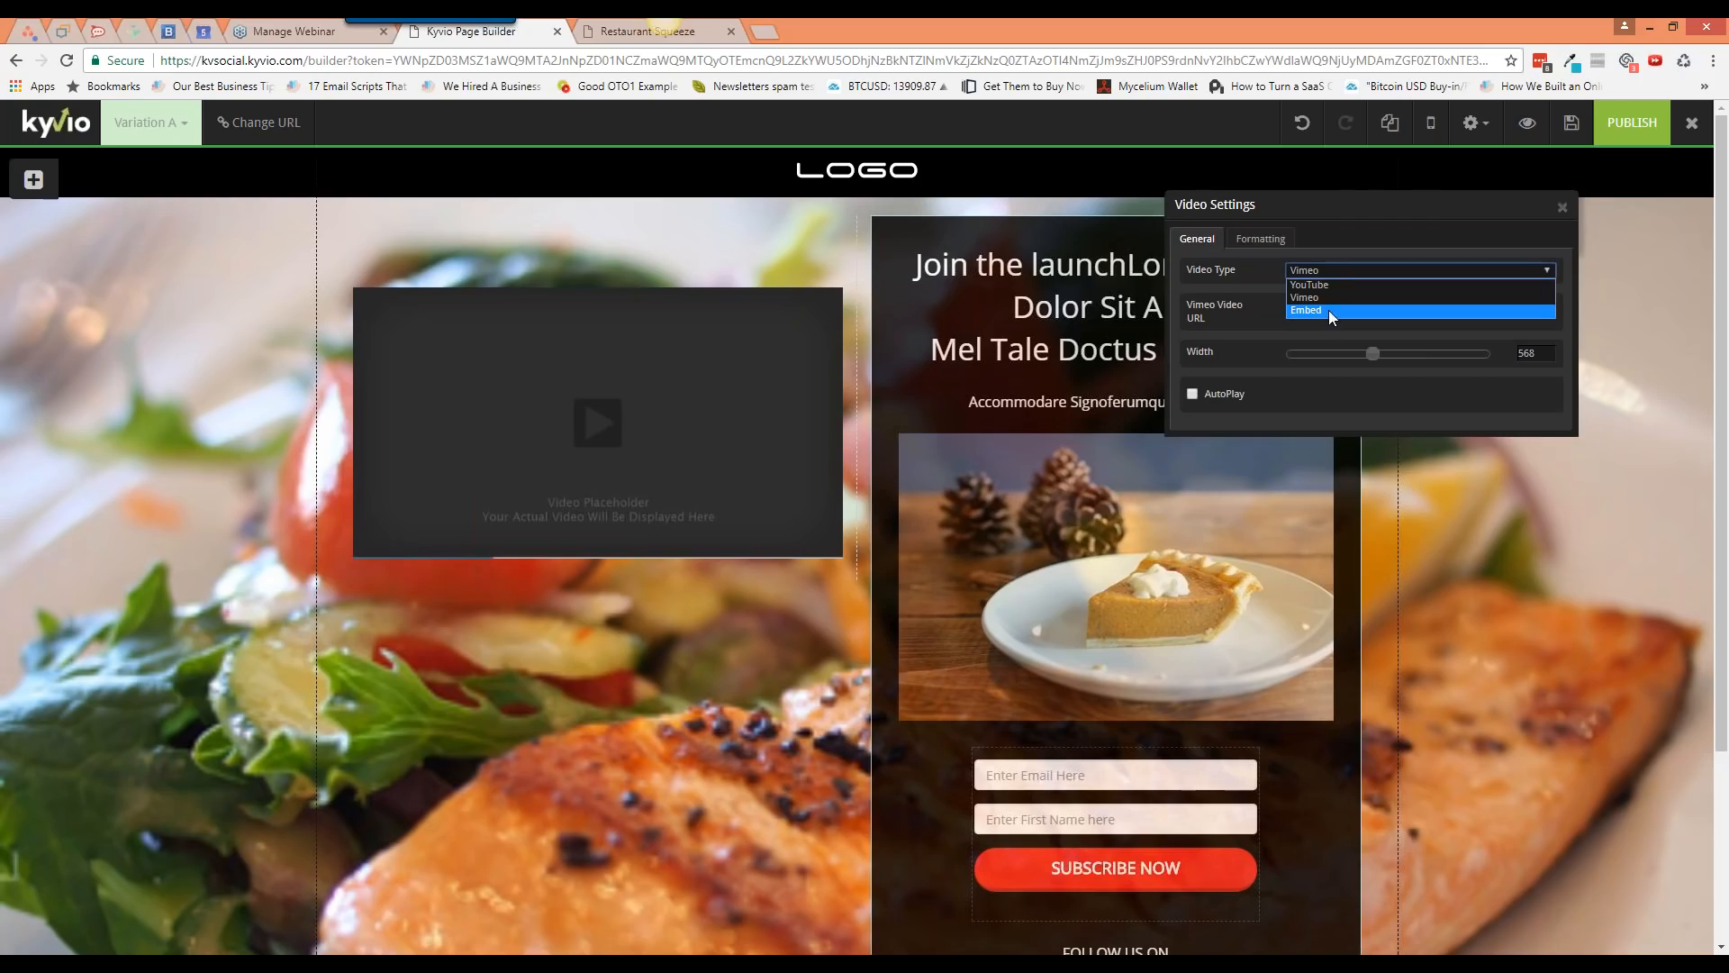
{"action": "left_click", "coordinate": [1328, 310]}
Step: Set the embedded video's width to 734, then delete the video placeholder
{"action": "left_click", "coordinate": [1327, 321]}
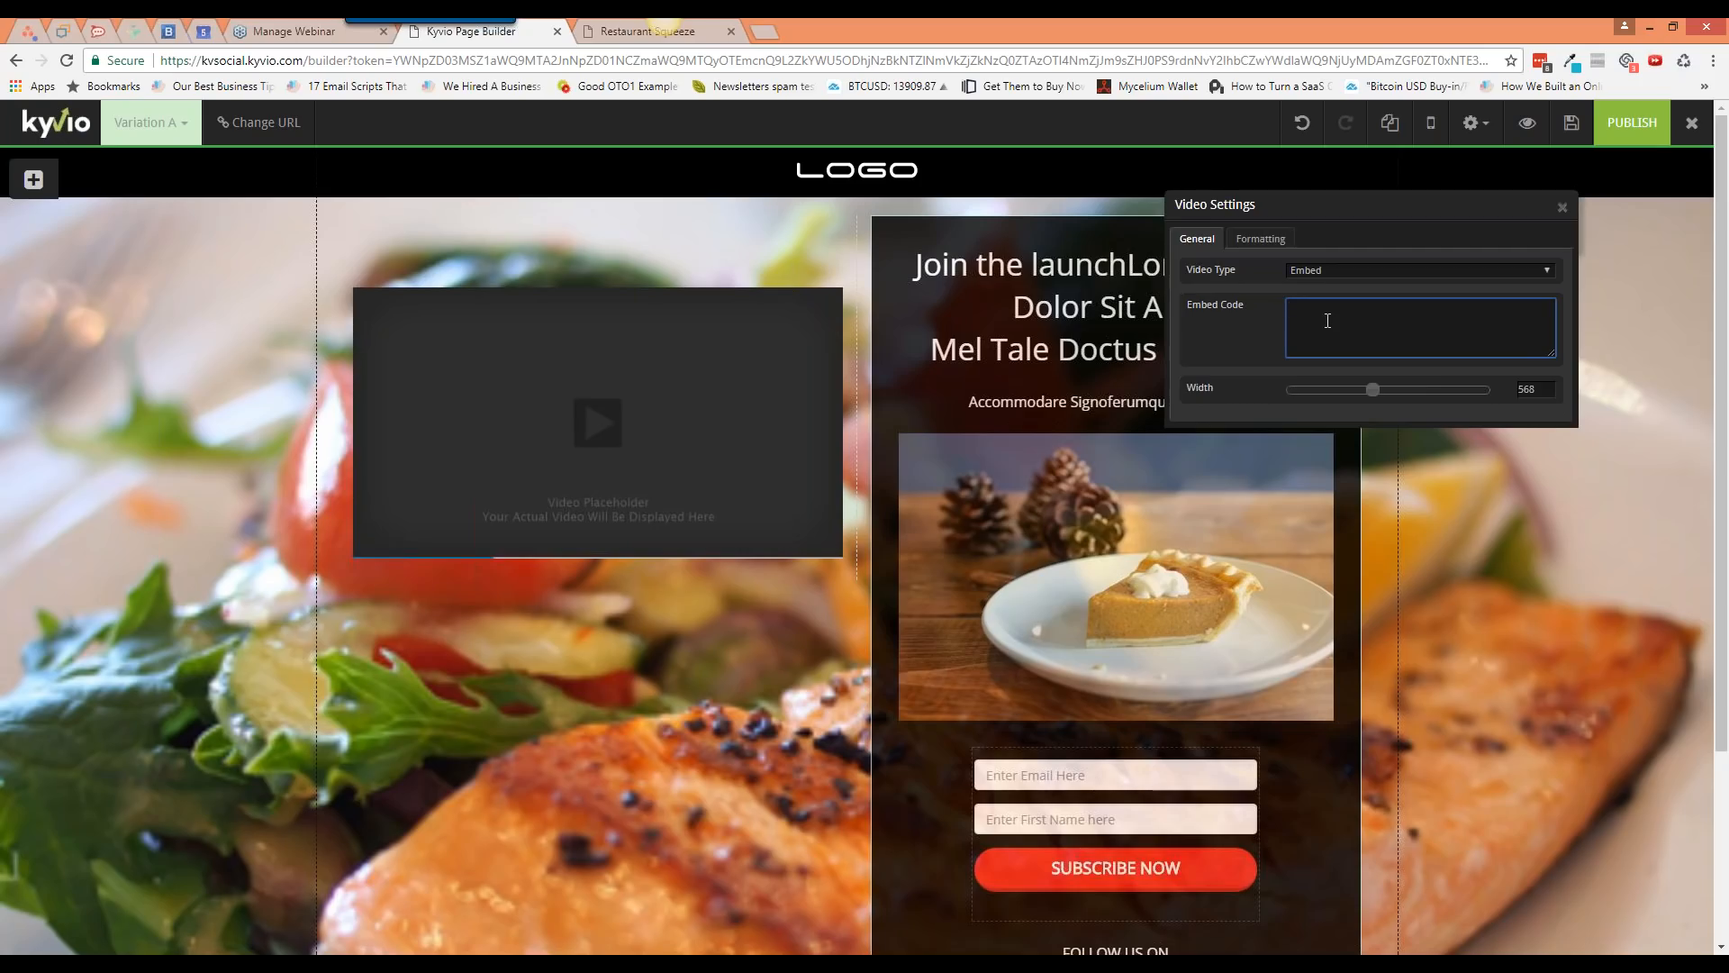
{"action": "left_click_drag", "start_coordinate": [1365, 399], "coordinate": [1402, 391]}
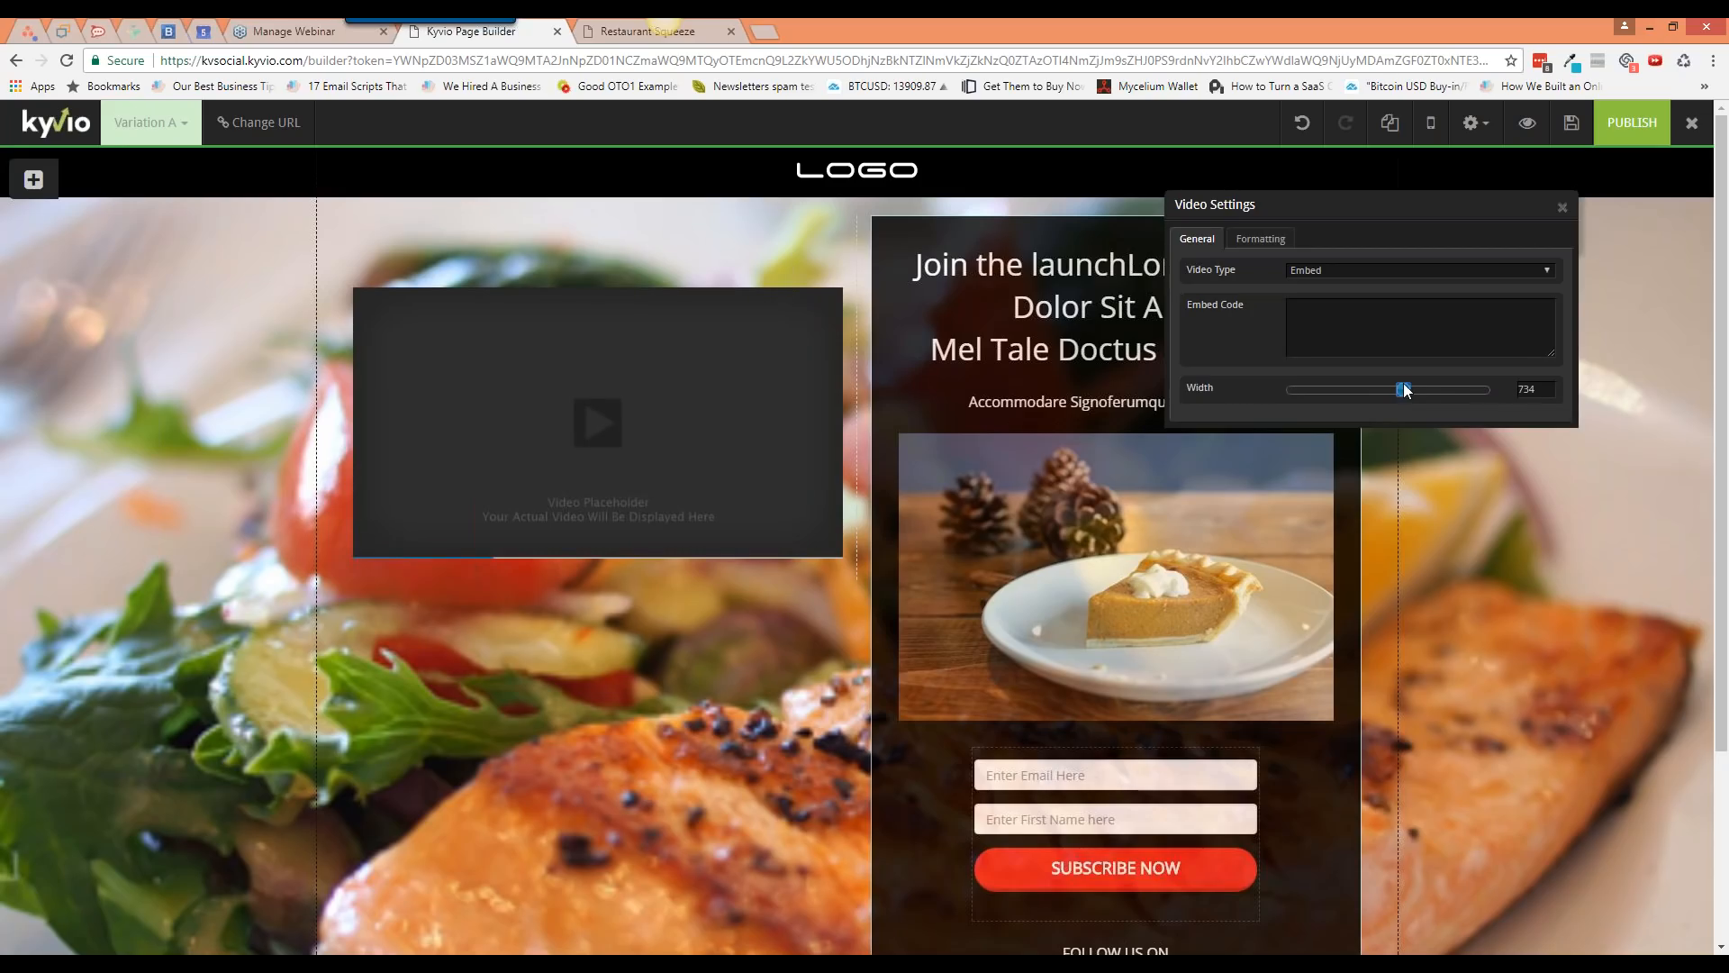
{"action": "left_click", "coordinate": [1562, 208]}
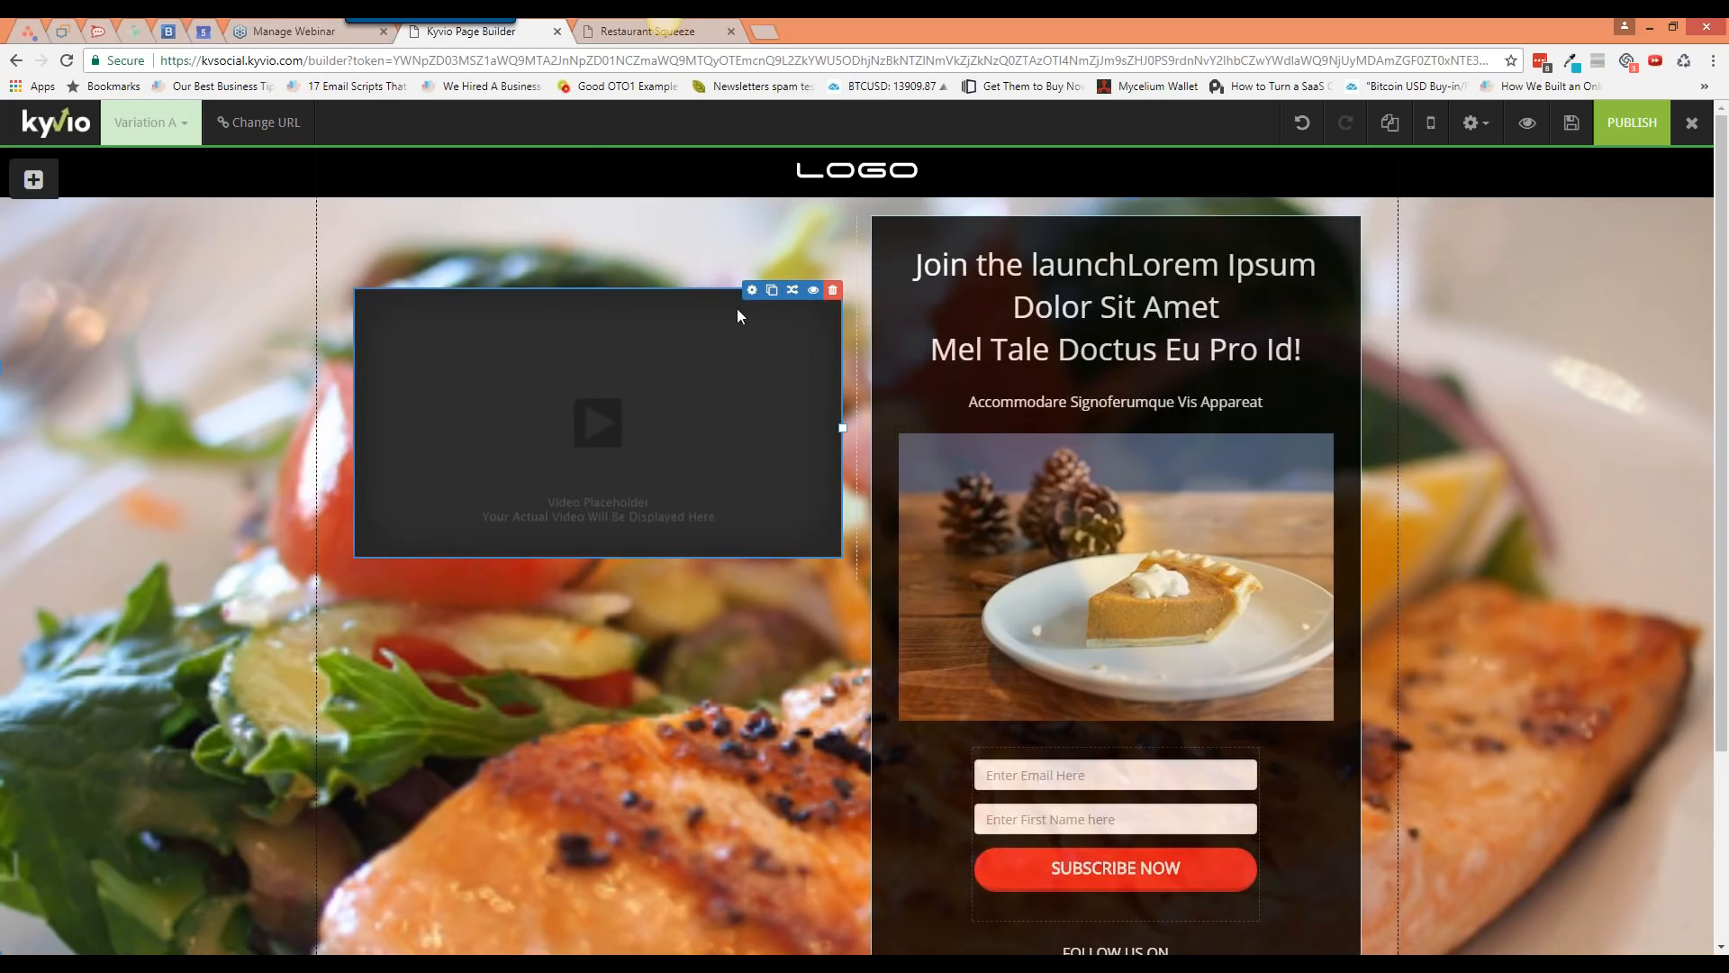
{"action": "left_click", "coordinate": [832, 292]}
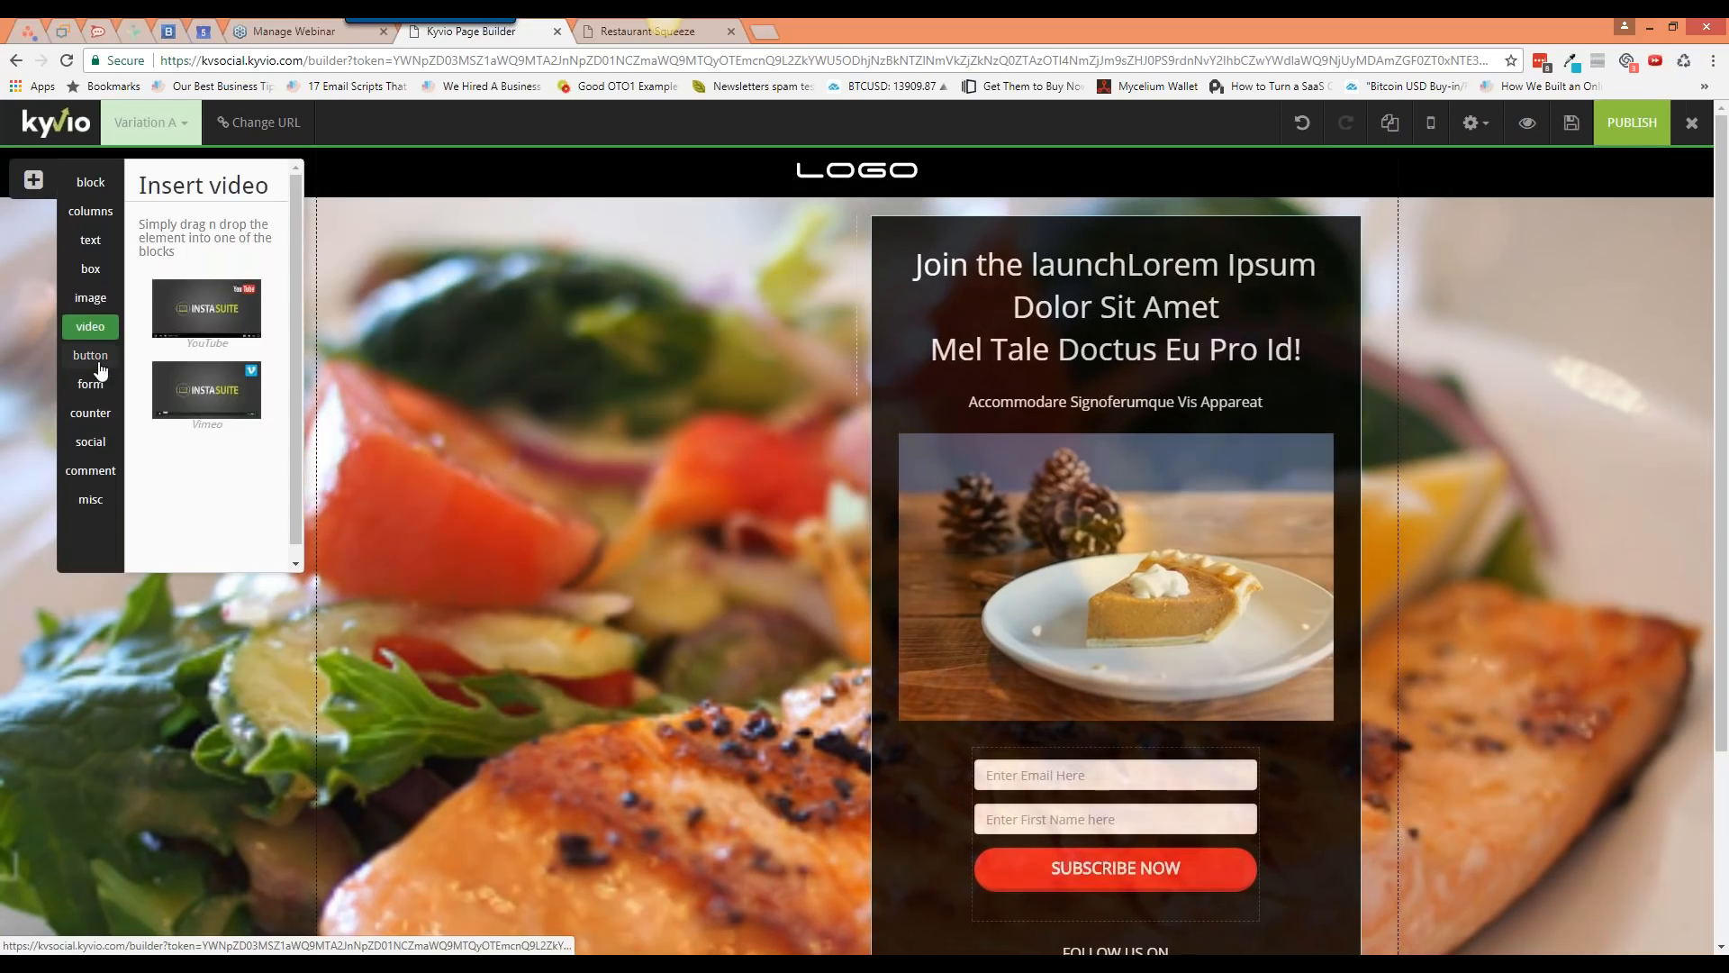
Step: Add a green flat MyButton beneath the SUBSCRIBE NOW button in the opt-in box
{"action": "left_click", "coordinate": [97, 362]}
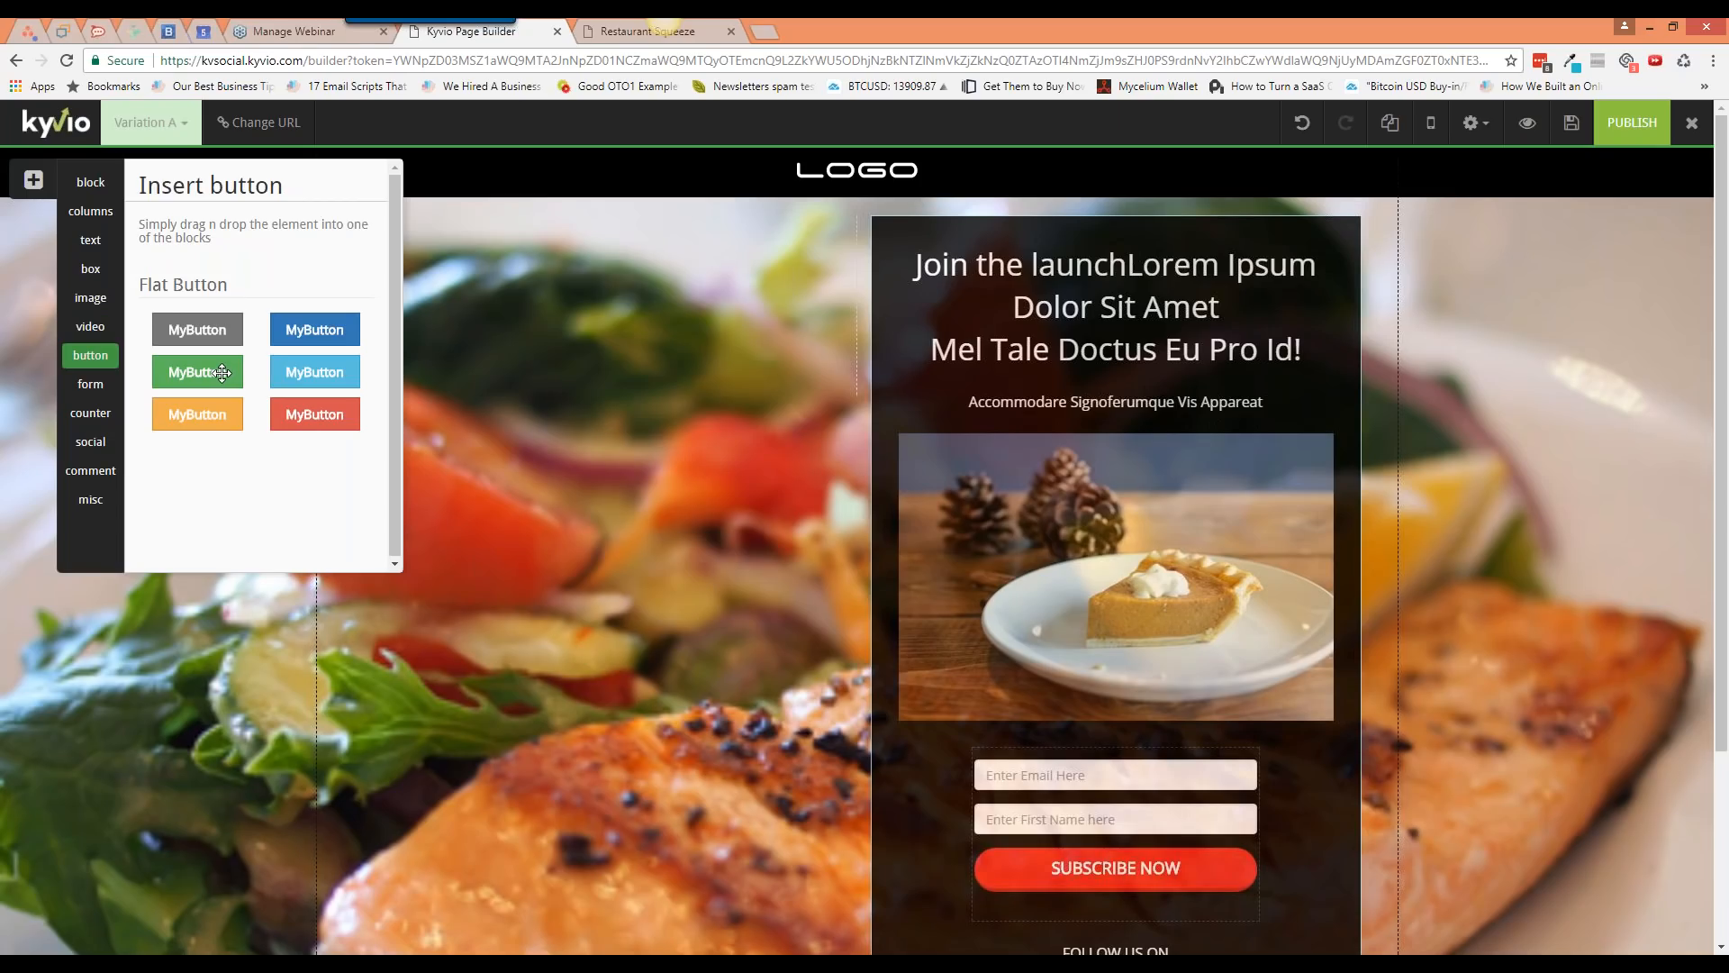
{"action": "left_click_drag", "start_coordinate": [222, 372], "coordinate": [1106, 910]}
{"action": "scroll", "coordinate": [1132, 806], "scroll_direction": "down", "scroll_amount": 4}
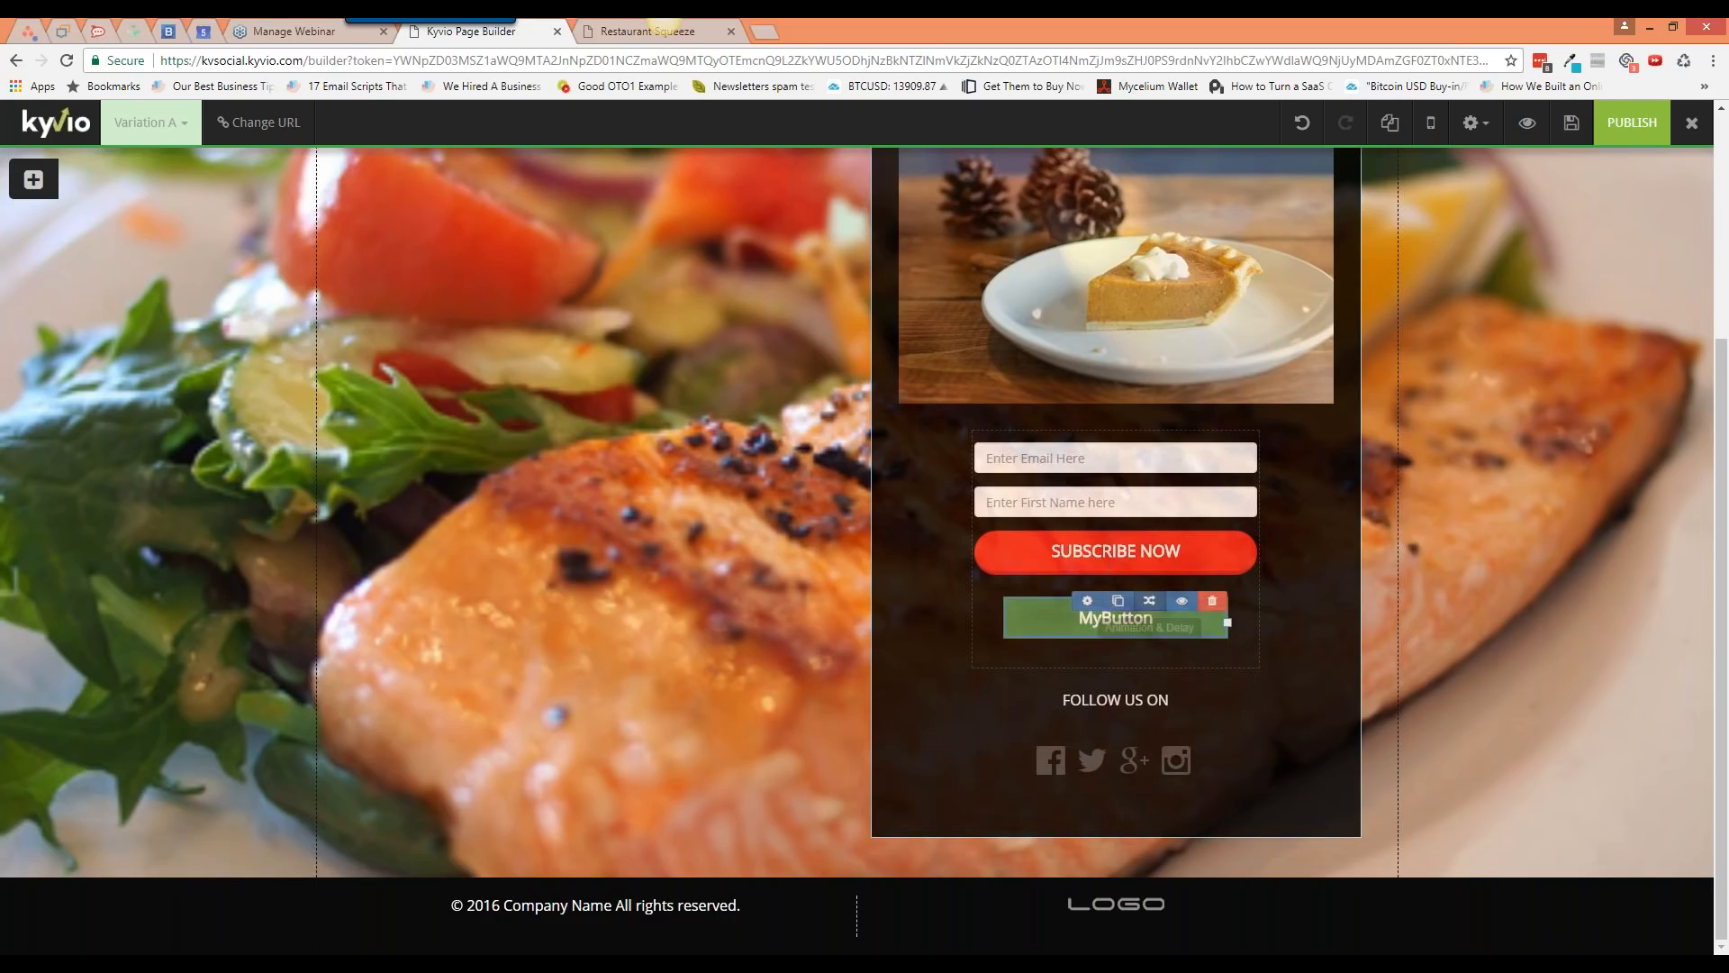
Step: Relabel the new button 'RESERVE MY COPY' with the sub-text 'This is sub-text'
{"action": "left_click", "coordinate": [1088, 600]}
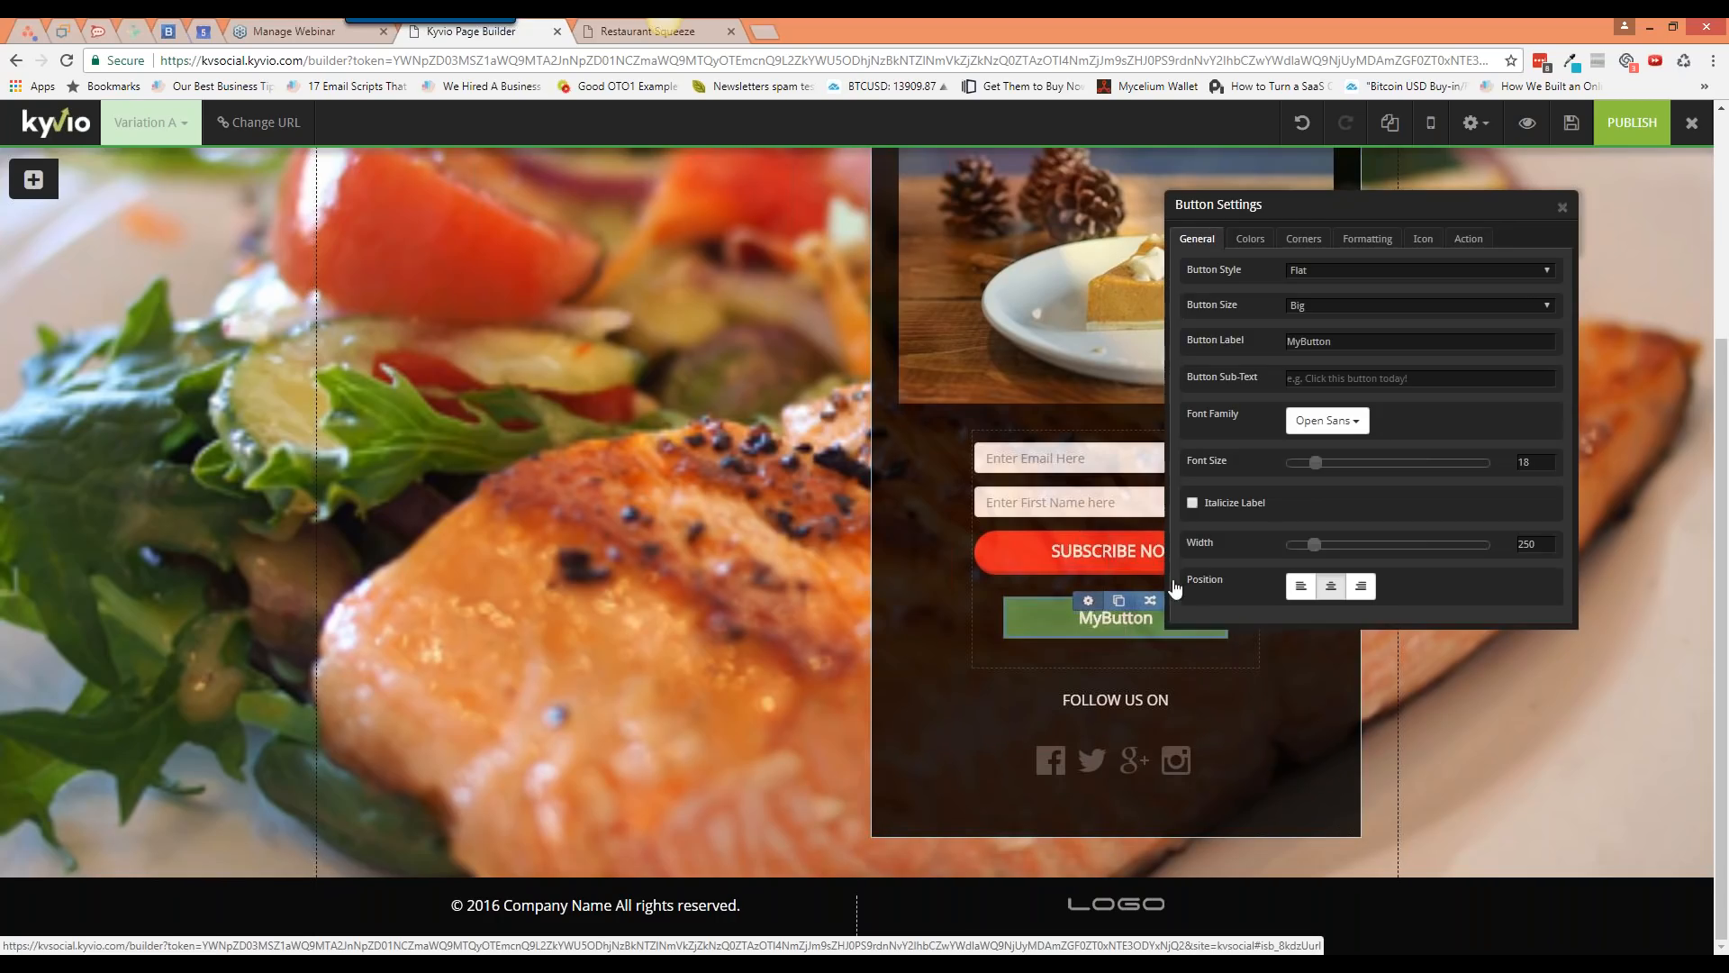
{"action": "double_click", "coordinate": [1324, 341]}
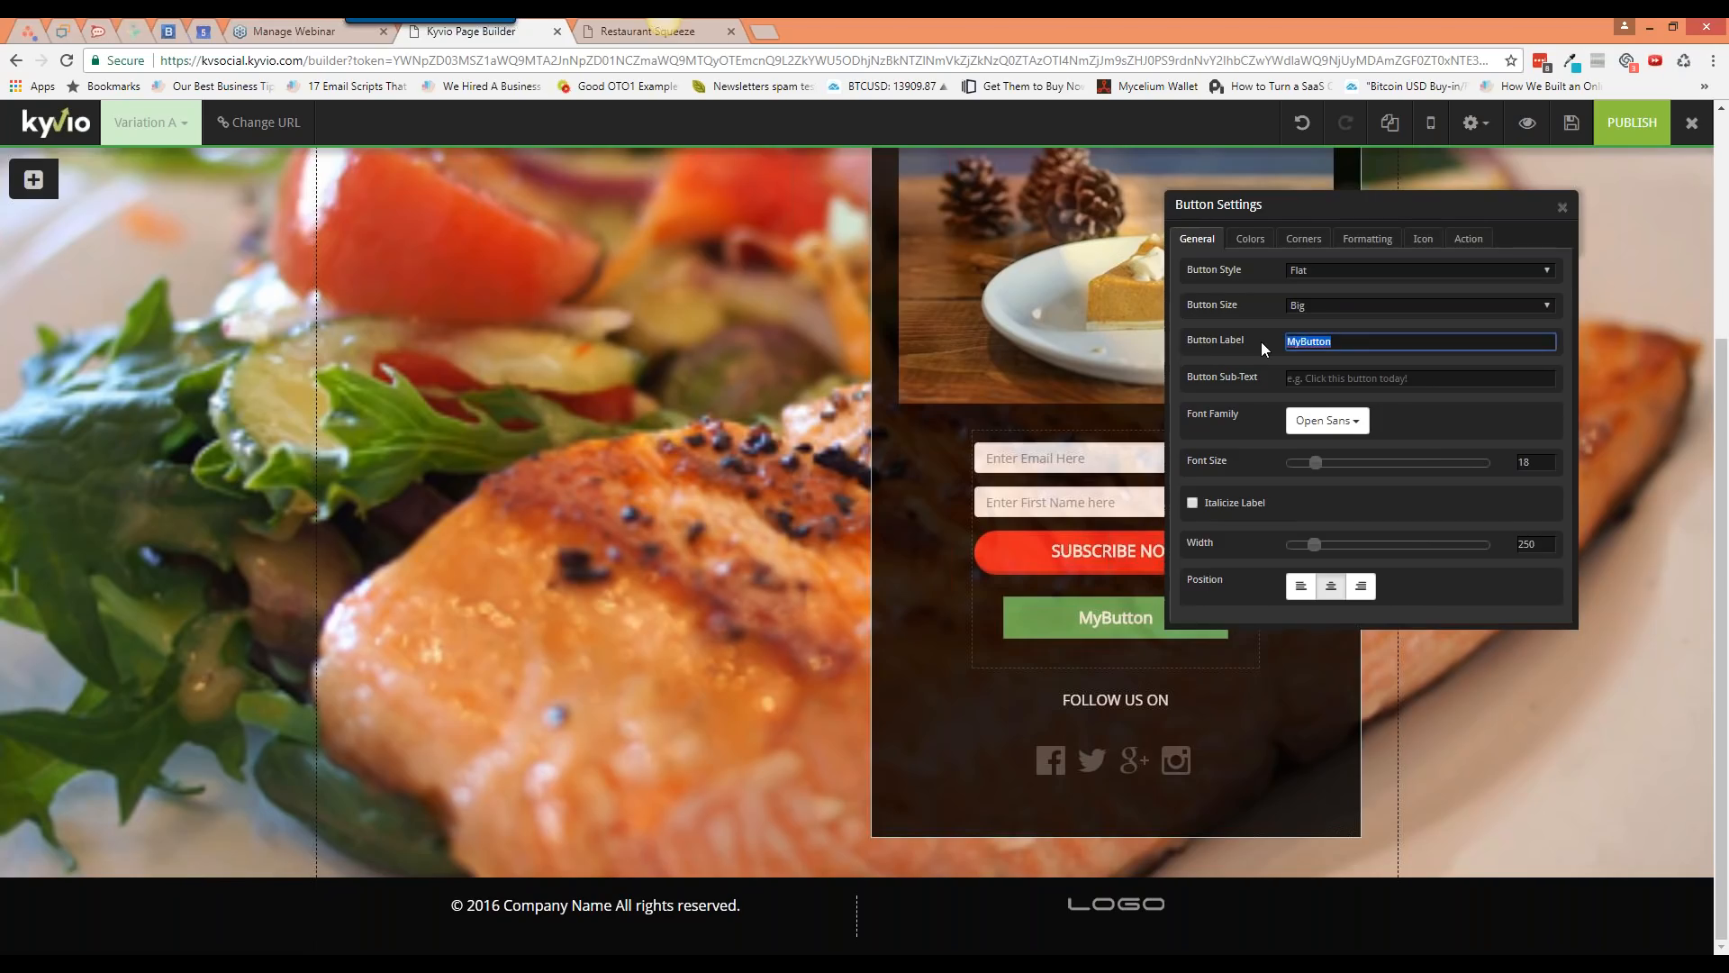
{"action": "type", "text": "RESERVE MY COPY"}
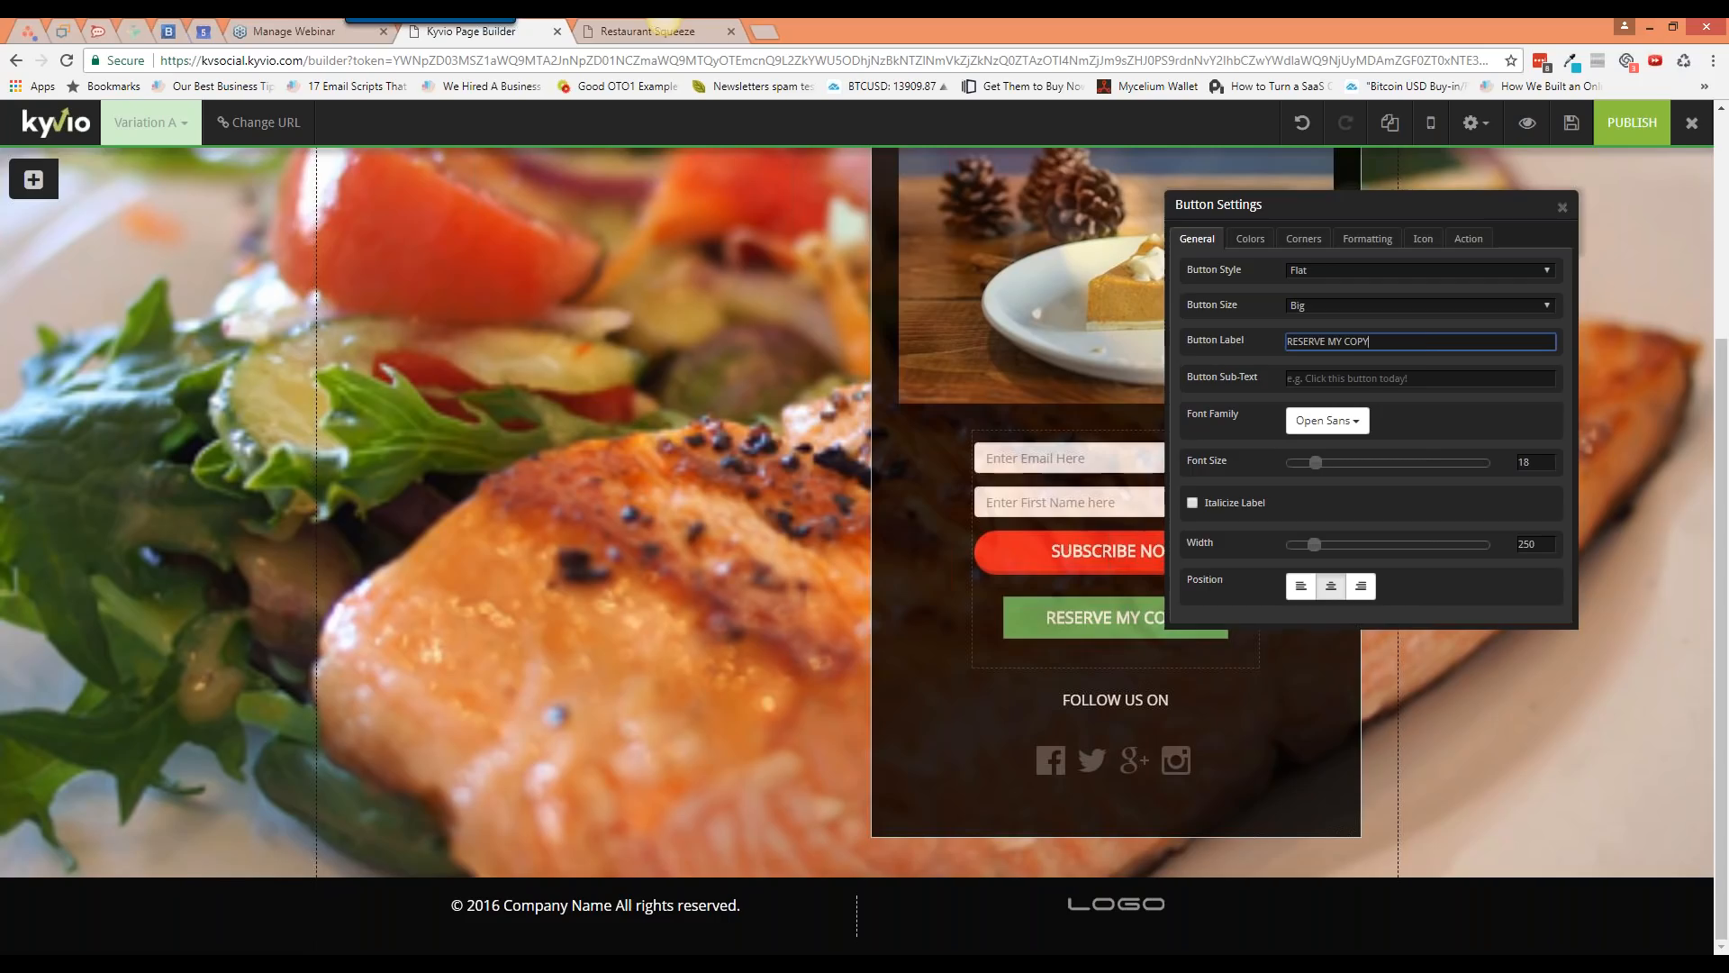
{"action": "left_click", "coordinate": [1360, 378]}
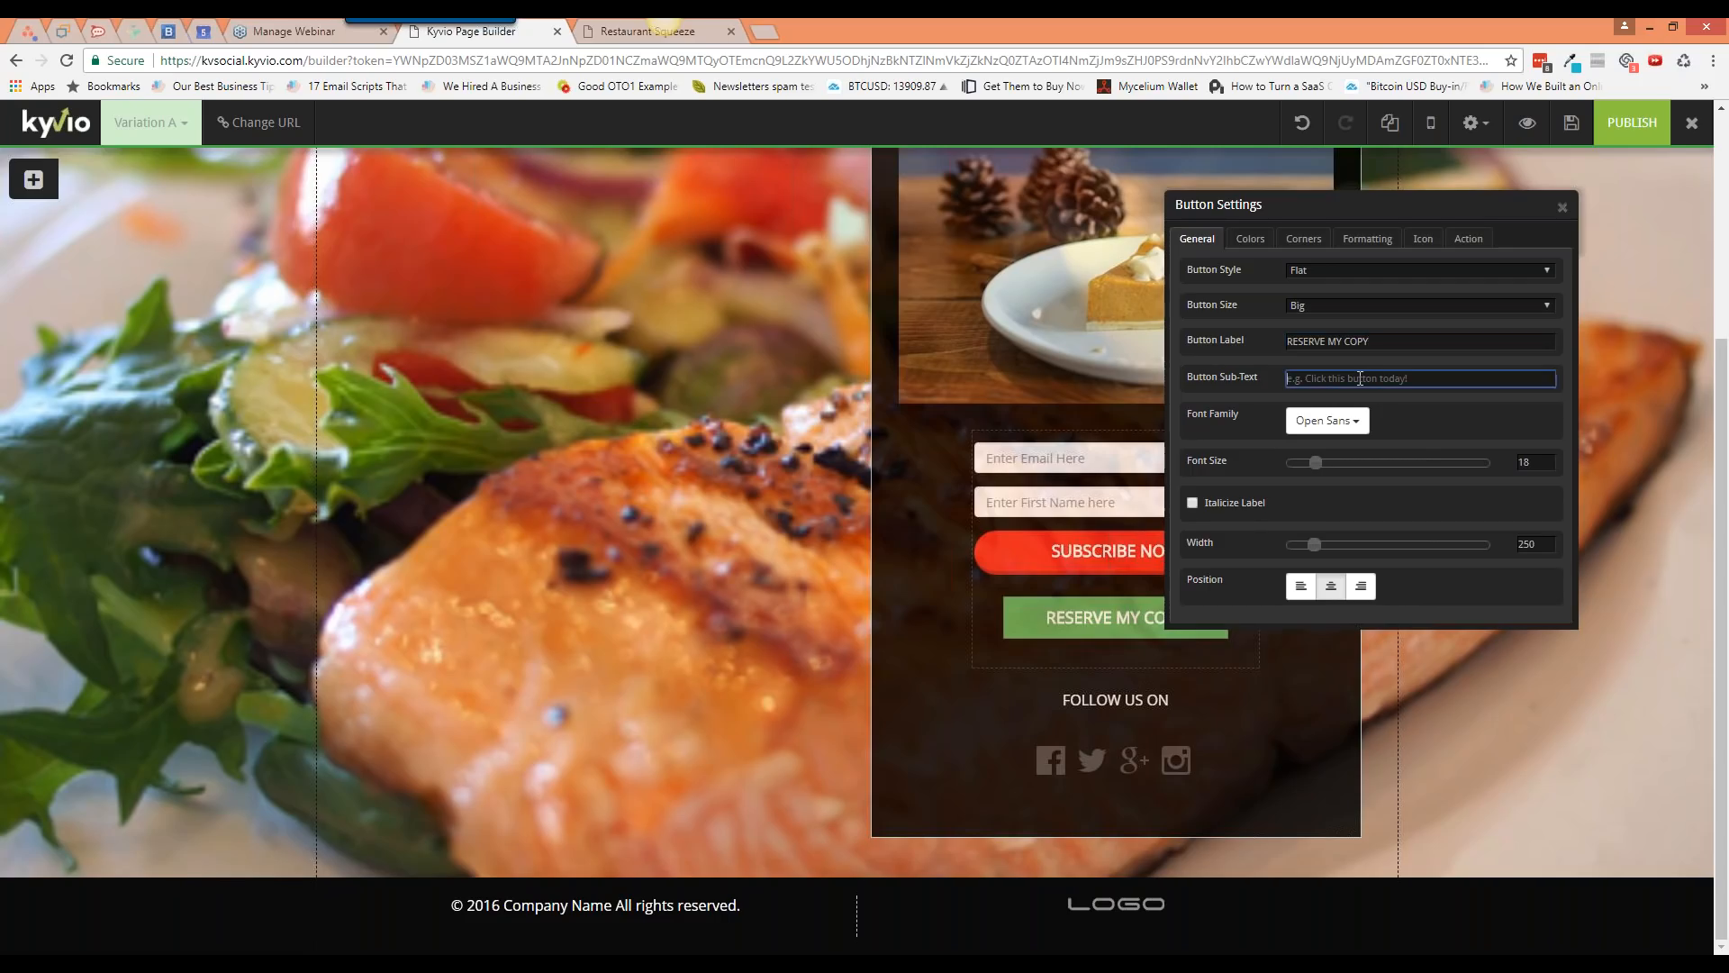
{"action": "type", "text": "This is sub-text"}
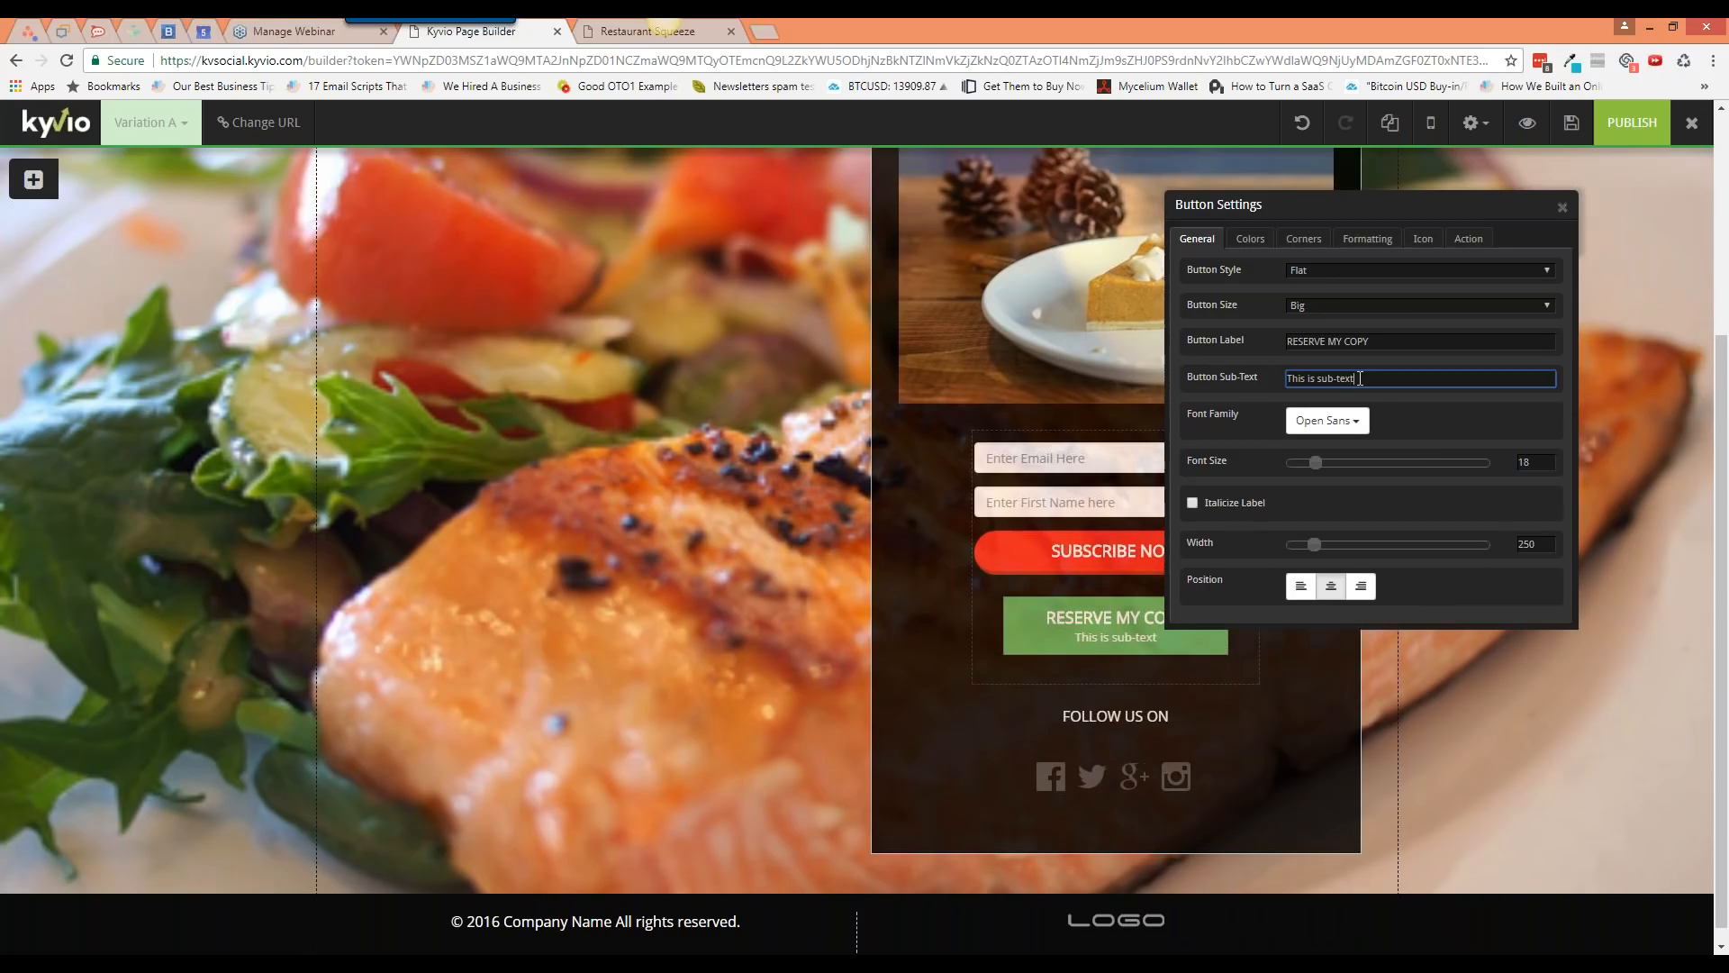
Step: Set the button label's font to Montserrat at size 18
{"action": "left_click", "coordinate": [1325, 421]}
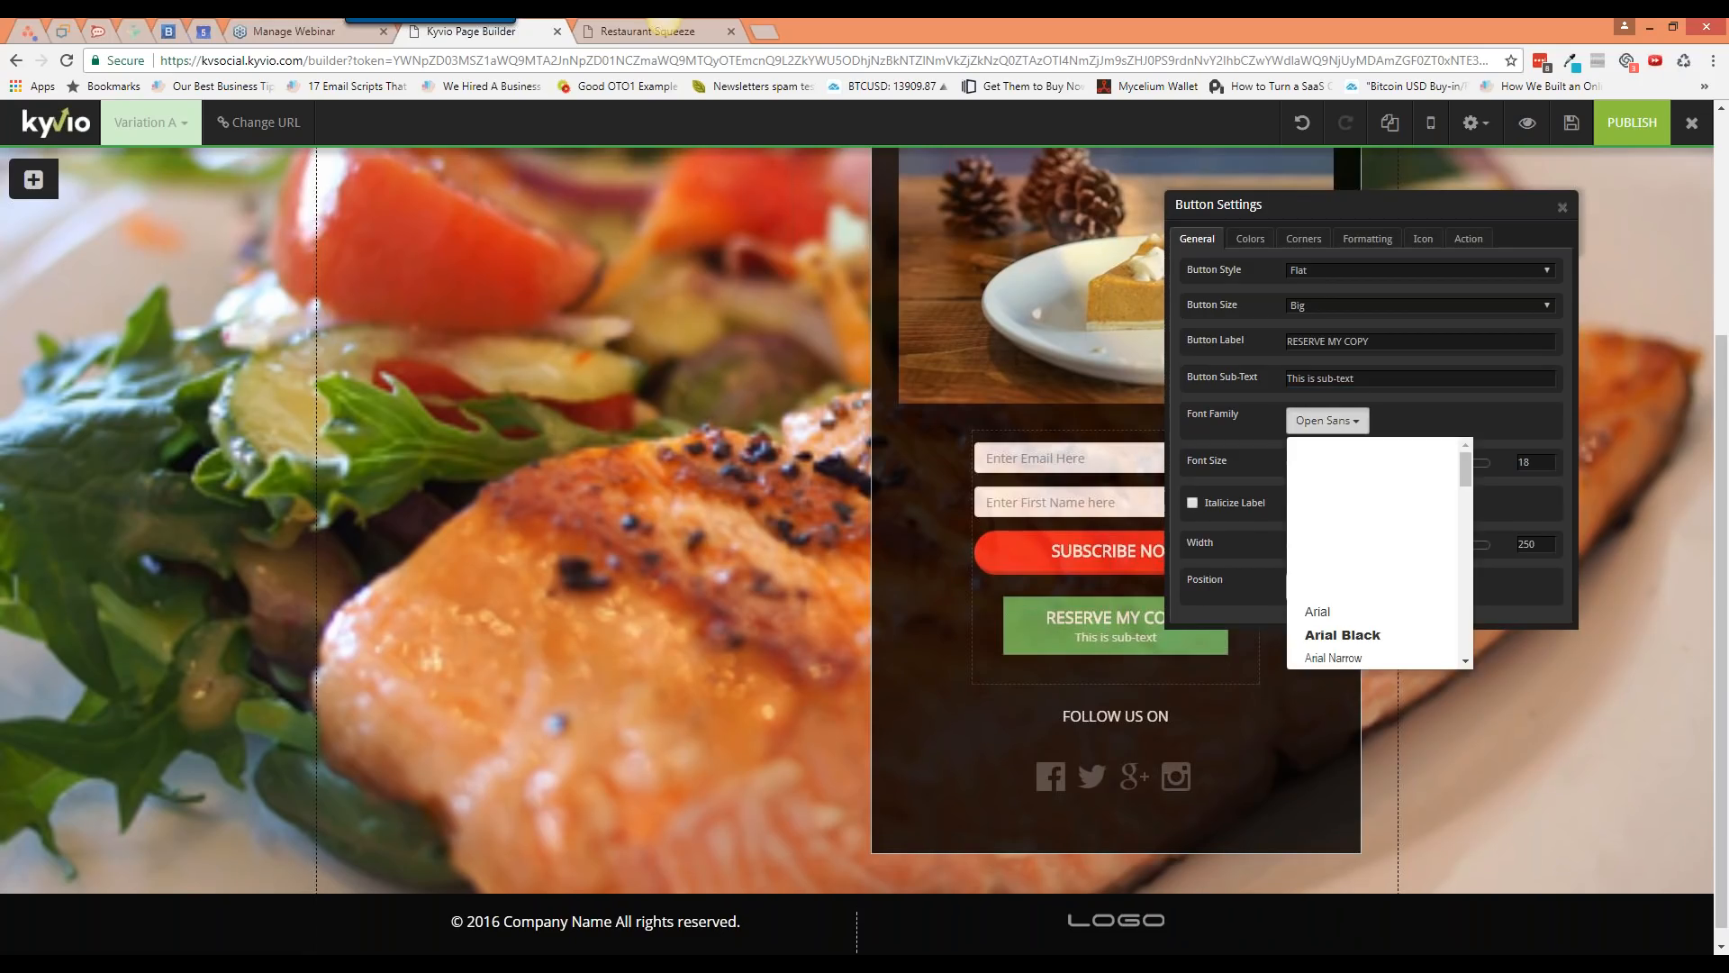
{"action": "scroll", "coordinate": [1390, 598], "scroll_direction": "down", "scroll_amount": 5}
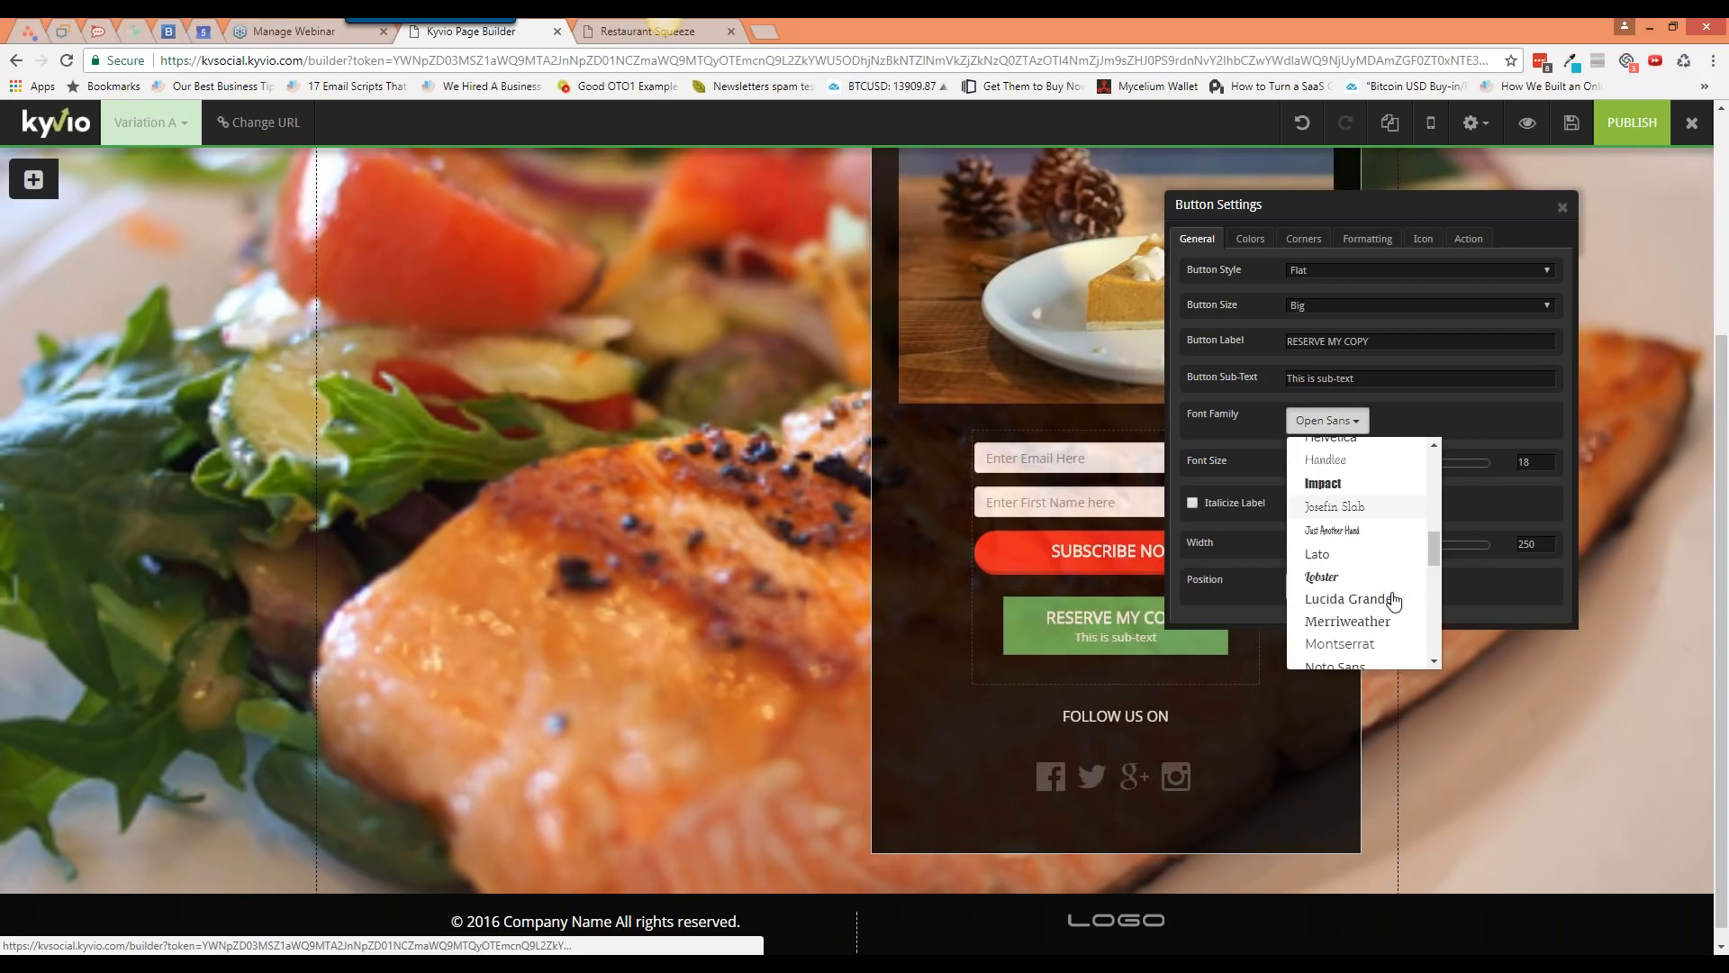
{"action": "scroll", "coordinate": [1386, 621], "scroll_direction": "down", "scroll_amount": 2}
{"action": "left_click", "coordinate": [1378, 567]}
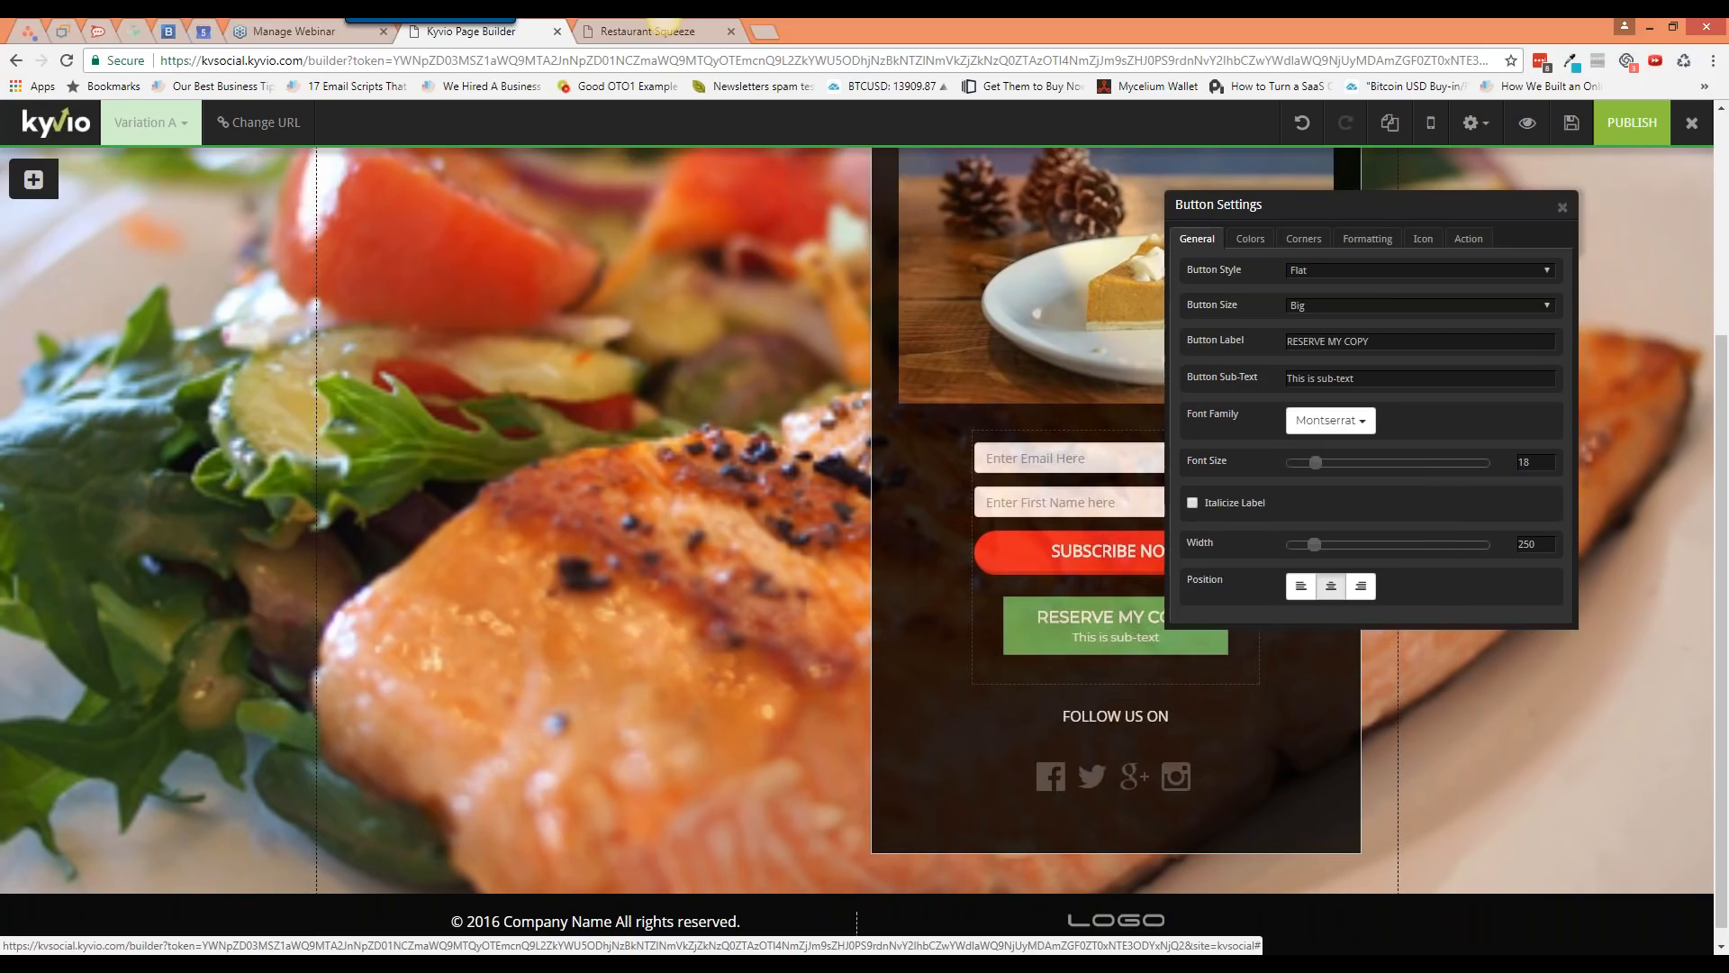
{"action": "mouse_move", "coordinate": [1317, 462]}
{"action": "left_mouse_down"}
{"action": "mouse_move", "coordinate": [1385, 462]}
{"action": "mouse_move", "coordinate": [1313, 470]}
{"action": "left_mouse_up"}
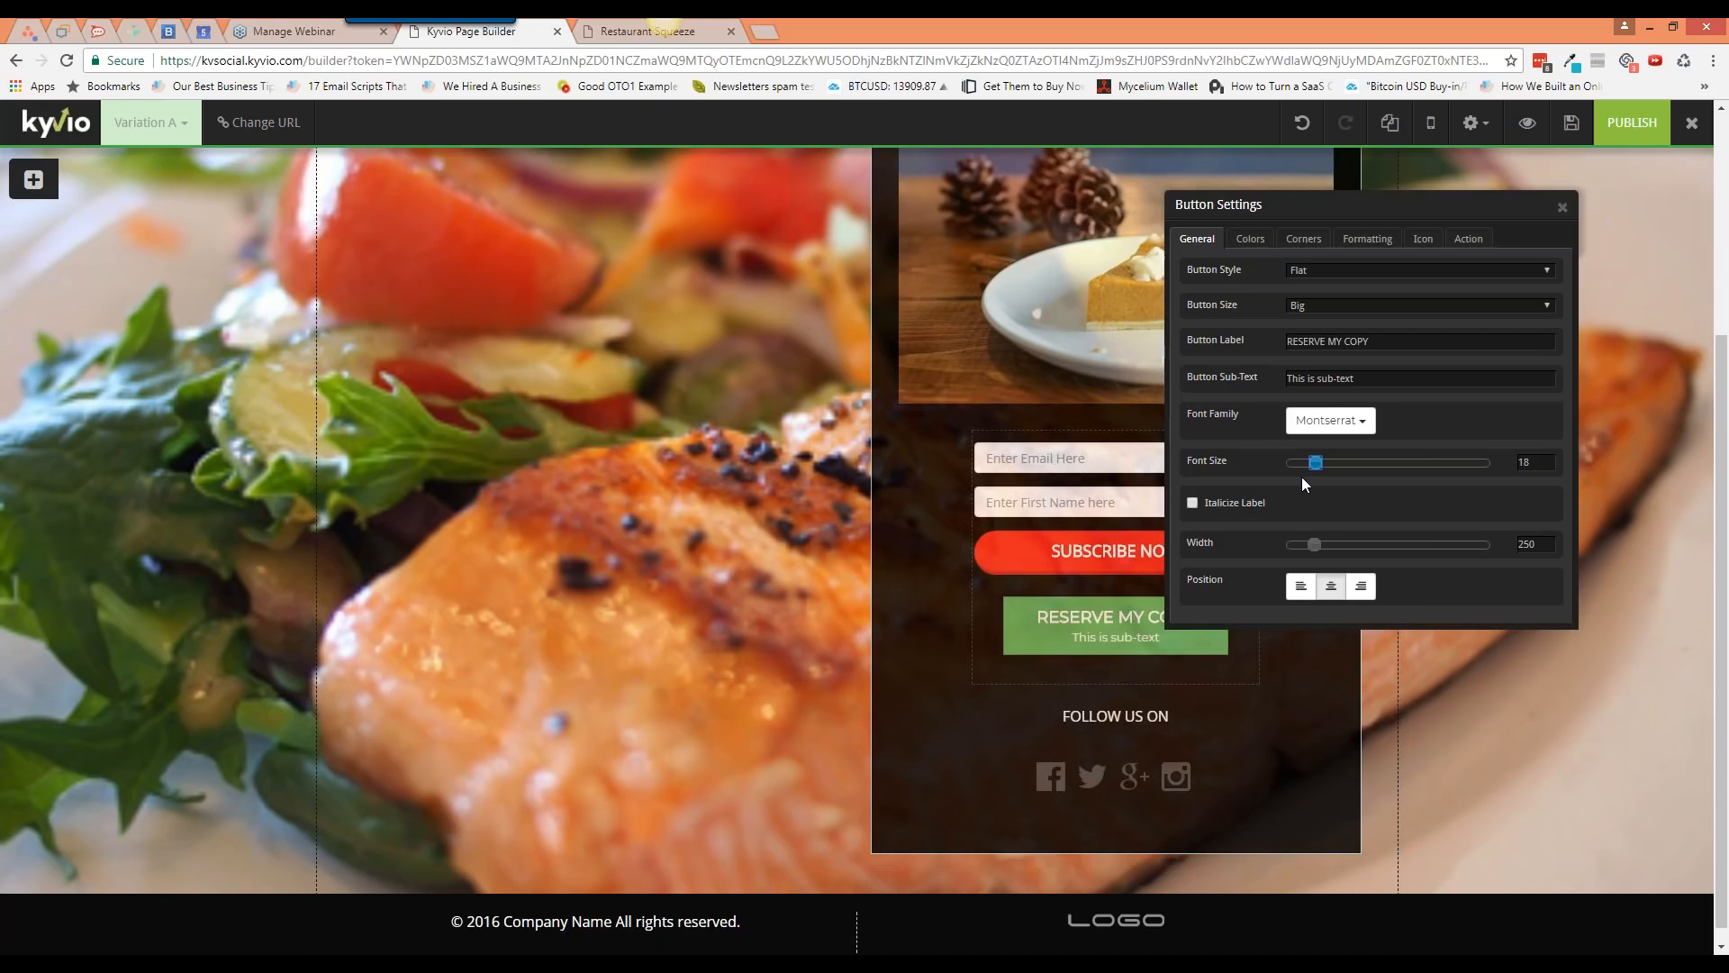
Step: Keep the label non-italic and set the reserve button's width to 296 px
{"action": "left_click", "coordinate": [1251, 506]}
{"action": "left_click", "coordinate": [1193, 503]}
{"action": "left_click_drag", "start_coordinate": [1311, 546], "coordinate": [1360, 548]}
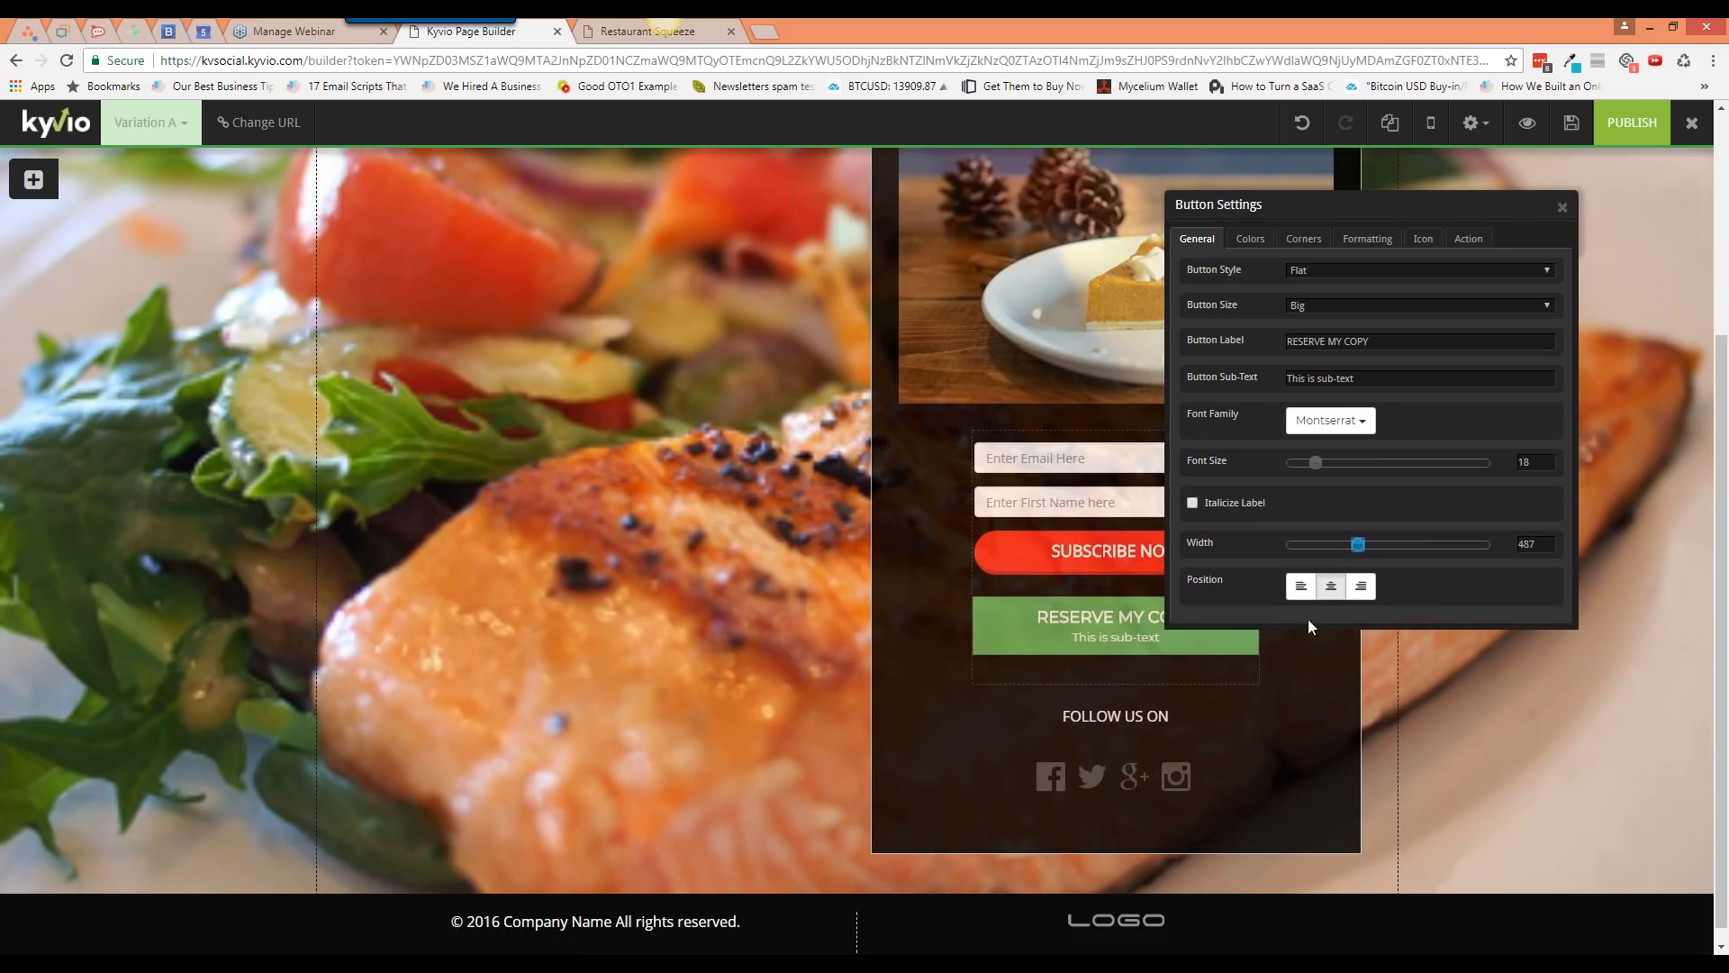
{"action": "left_click_drag", "start_coordinate": [1360, 545], "coordinate": [1259, 546]}
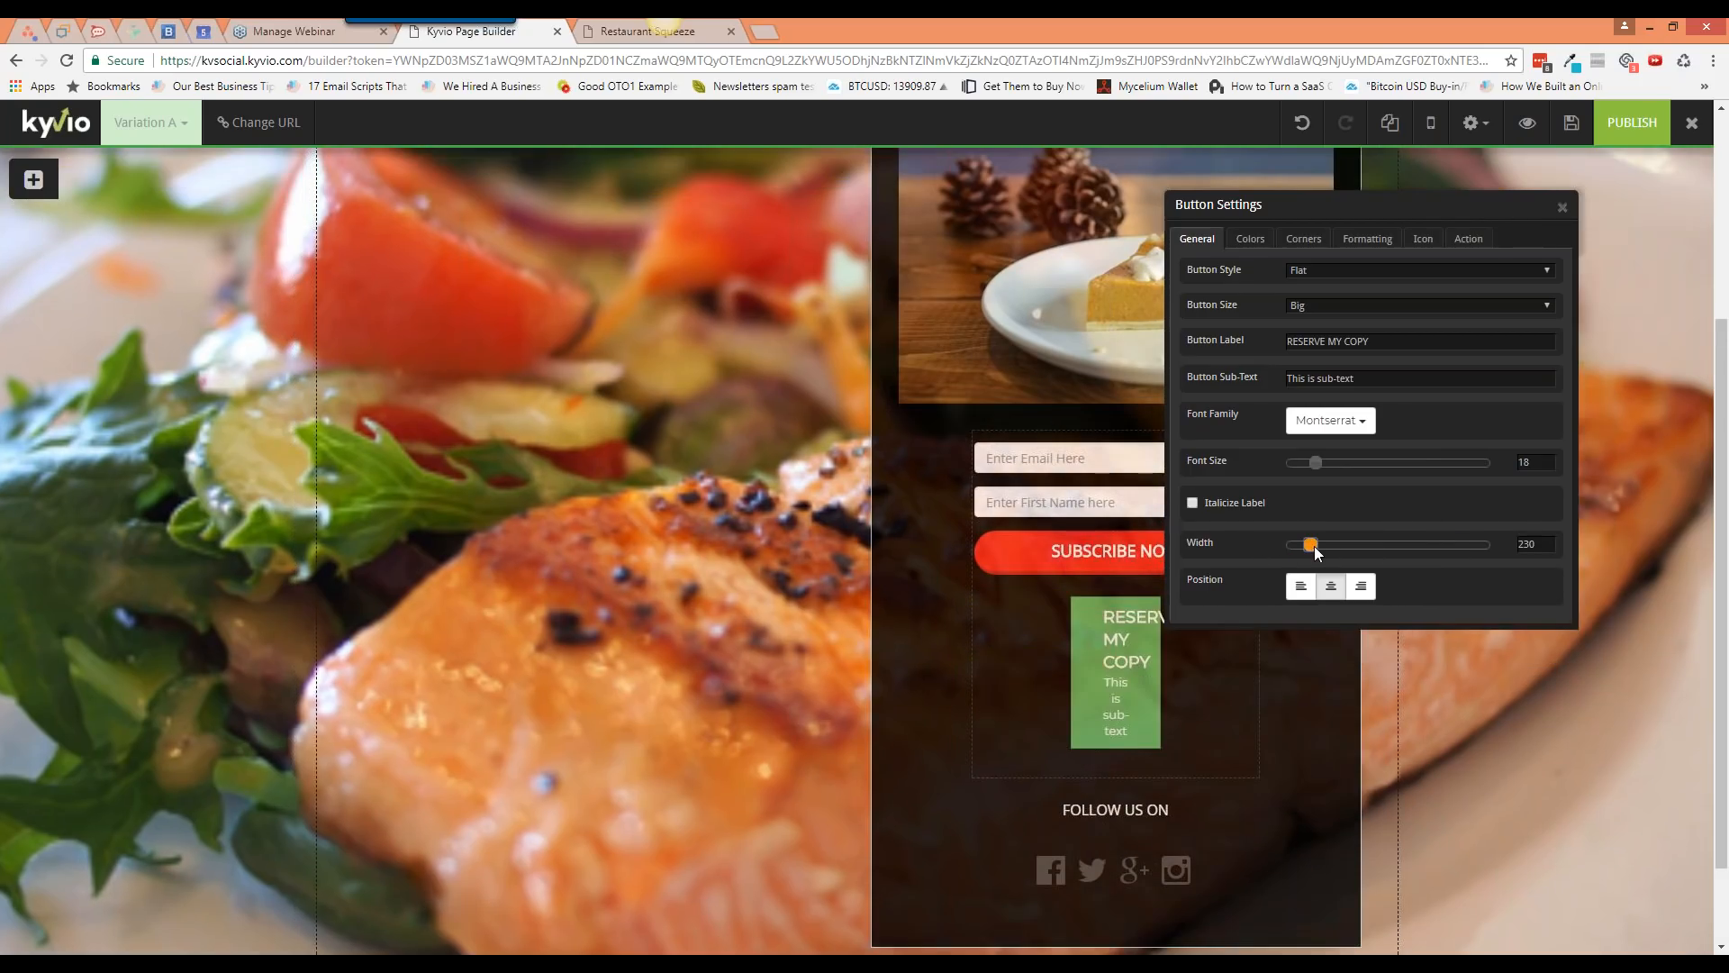
{"action": "left_click", "coordinate": [1315, 546]}
{"action": "left_click_drag", "start_coordinate": [1321, 549], "coordinate": [1324, 552]}
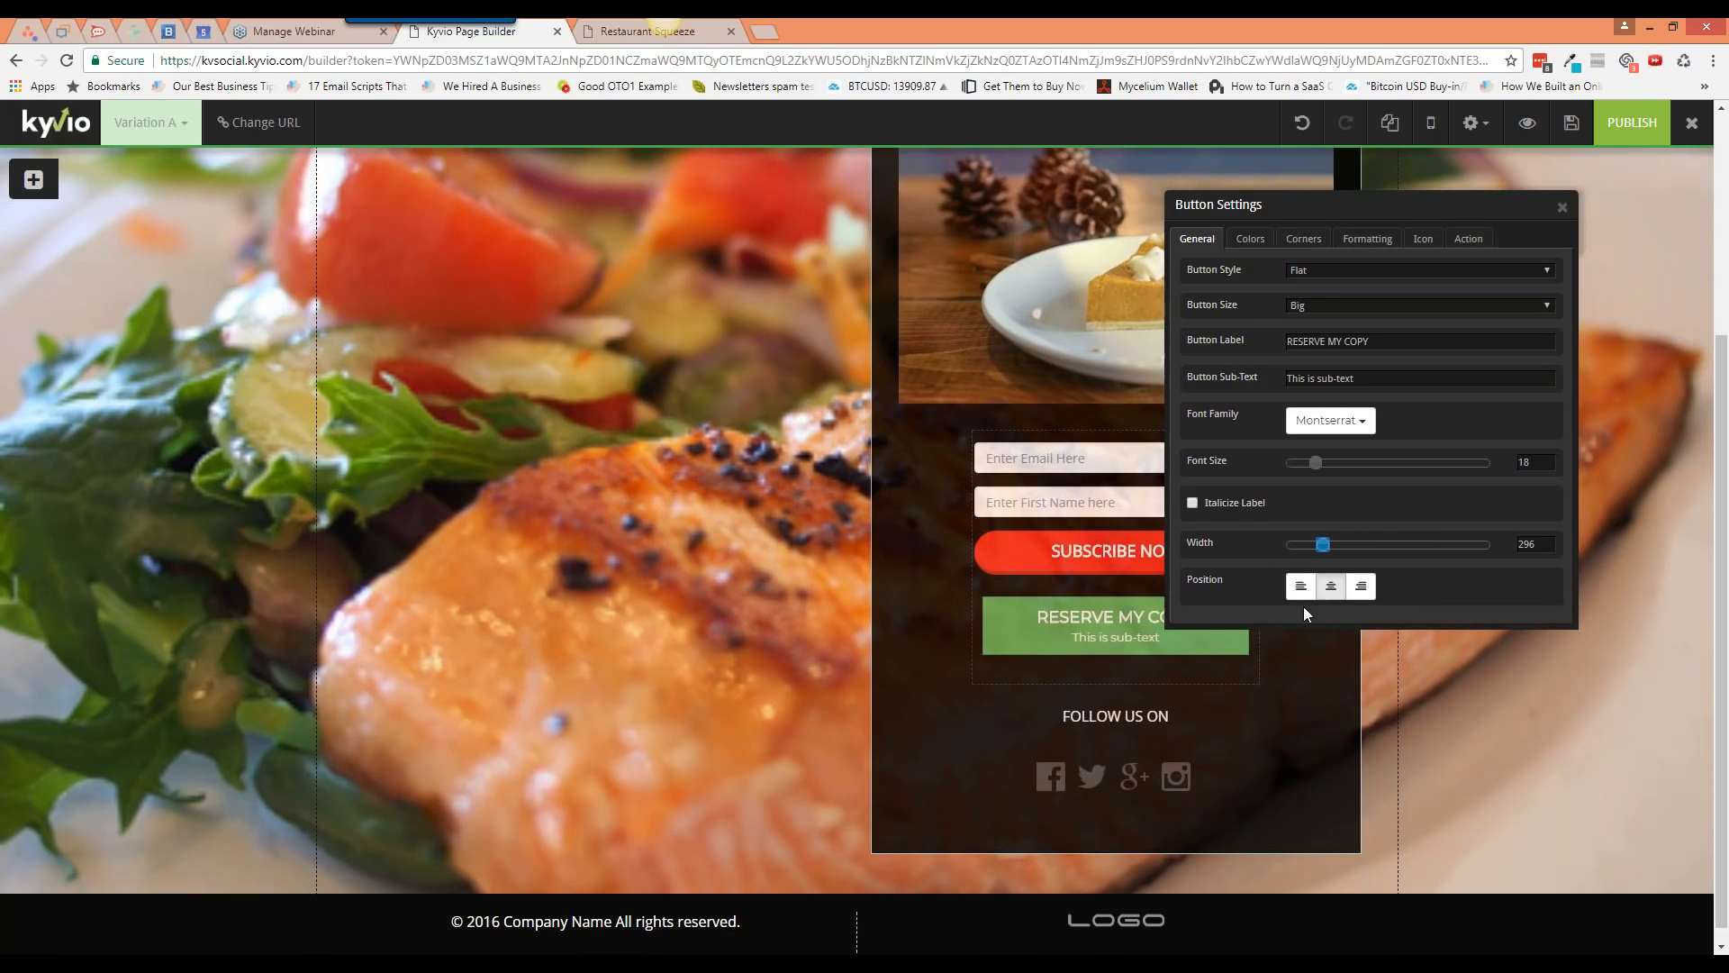
Step: Right-align the RESERVE MY COPY button within the opt-in form
{"action": "left_click", "coordinate": [1301, 586]}
{"action": "left_click", "coordinate": [1331, 586]}
{"action": "left_click", "coordinate": [1361, 586]}
{"action": "left_click", "coordinate": [1252, 239]}
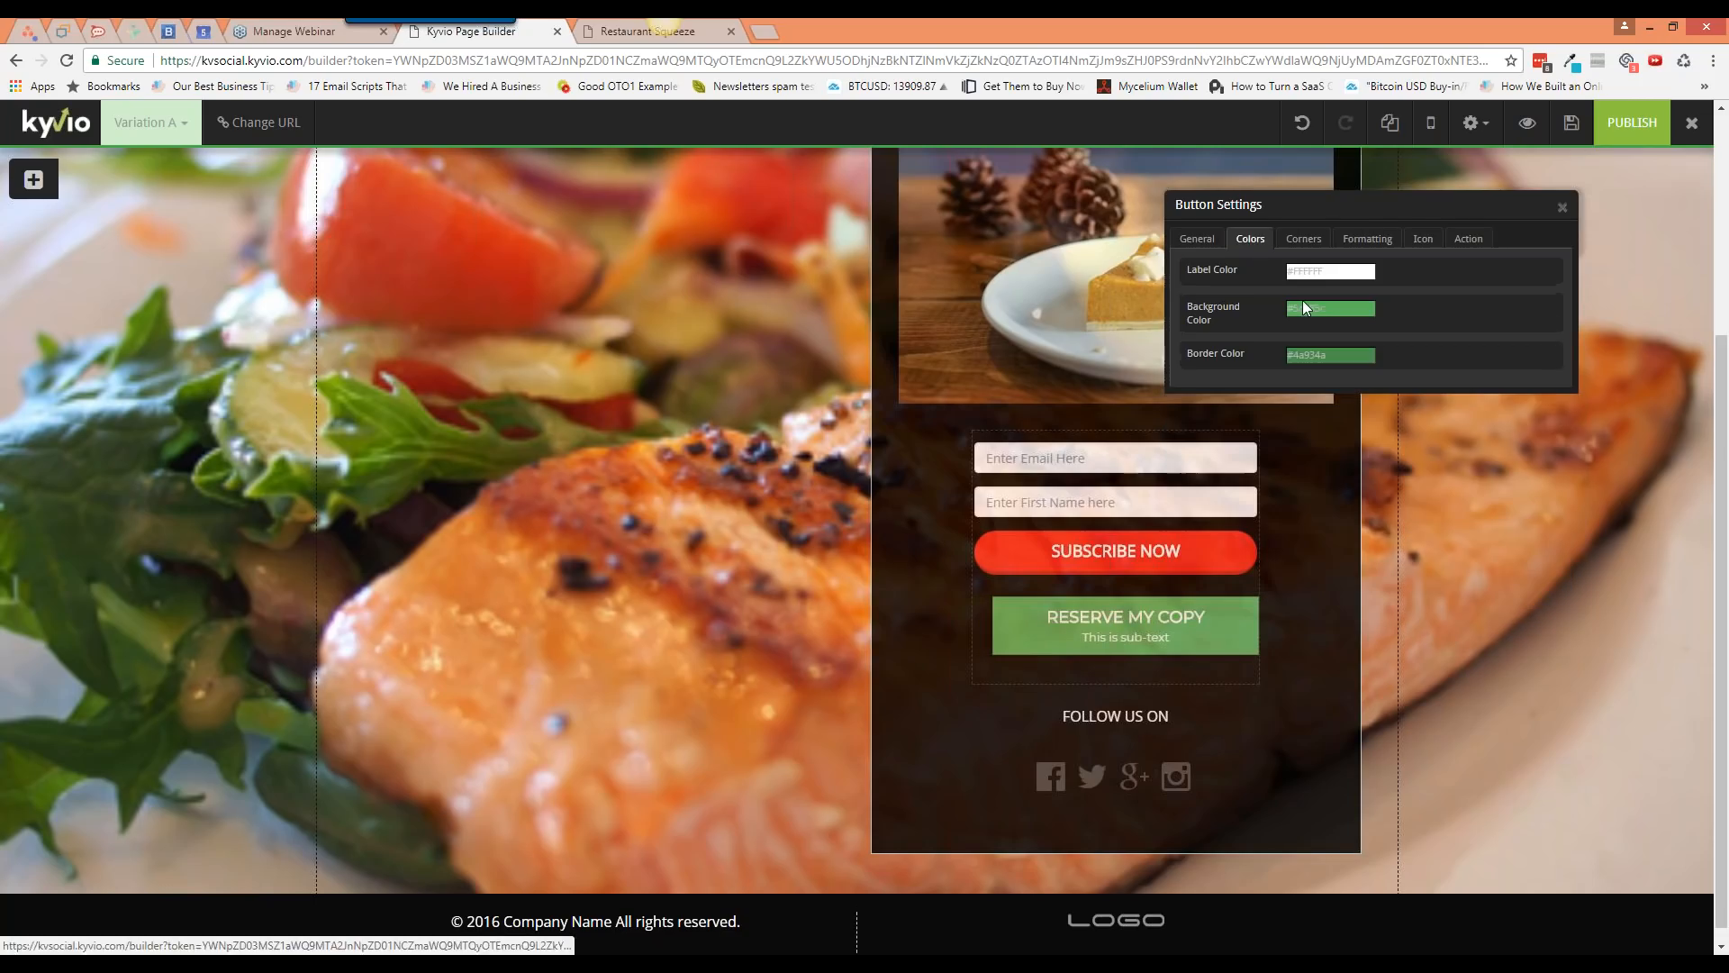
Step: Set the RESERVE MY COPY button's top margin to 0 and bottom margin to 13
{"action": "left_click", "coordinate": [1303, 238]}
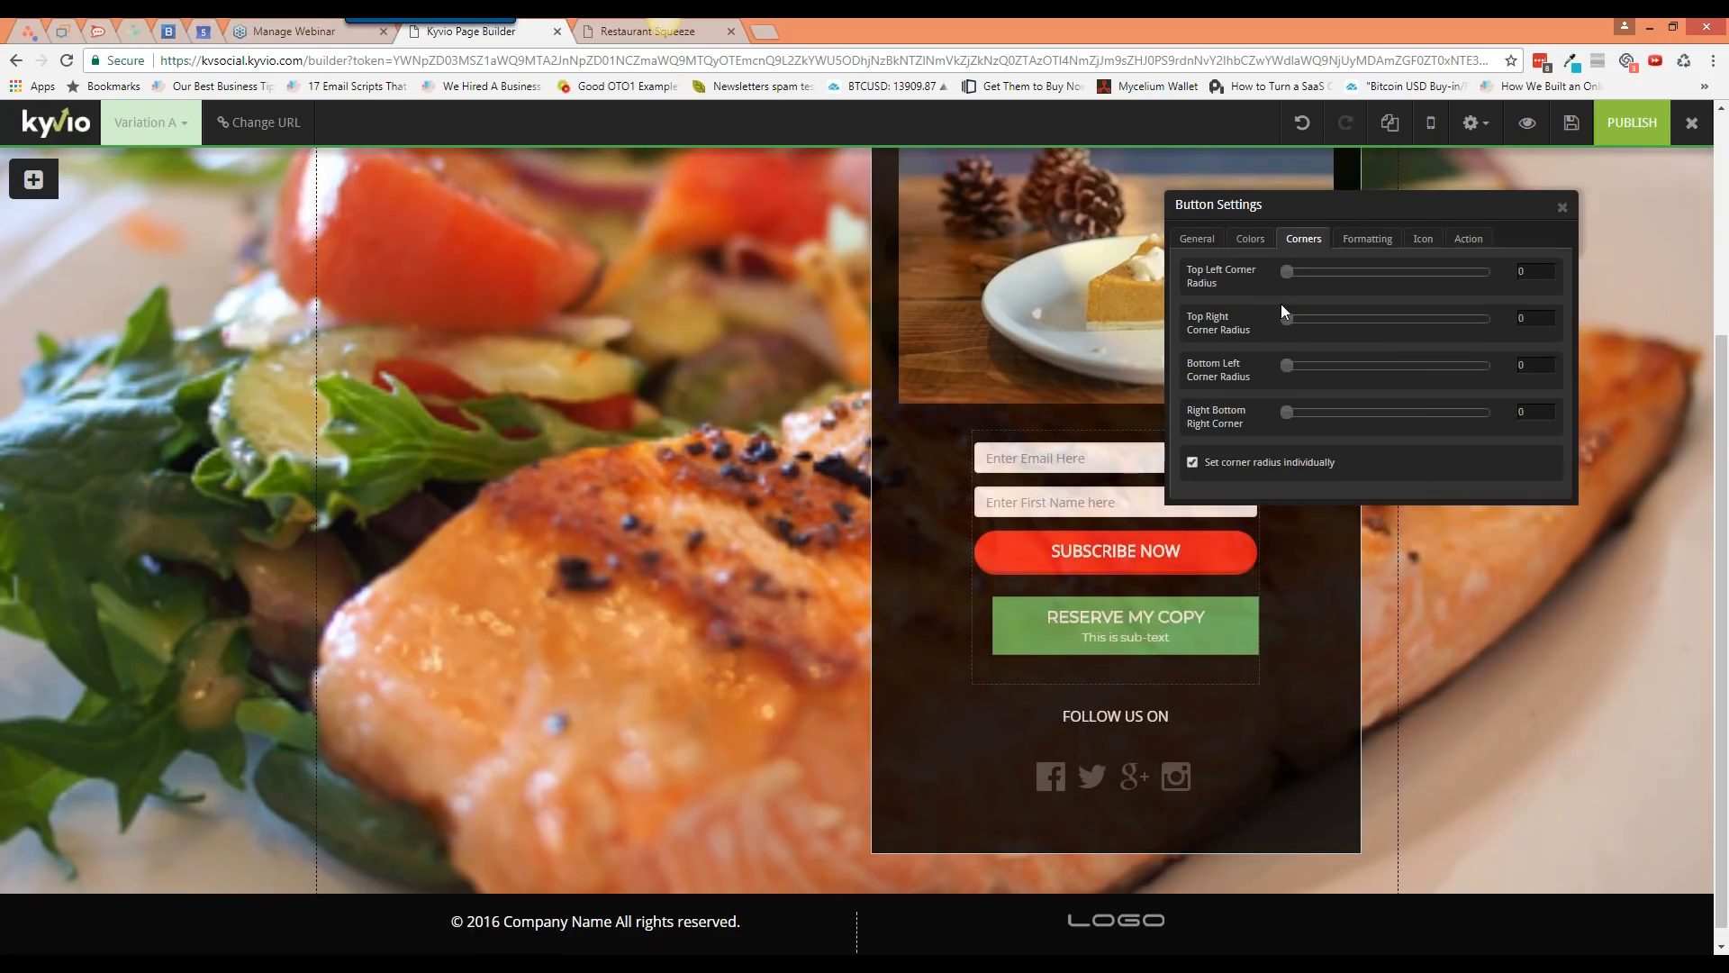
{"action": "left_click", "coordinate": [1364, 239]}
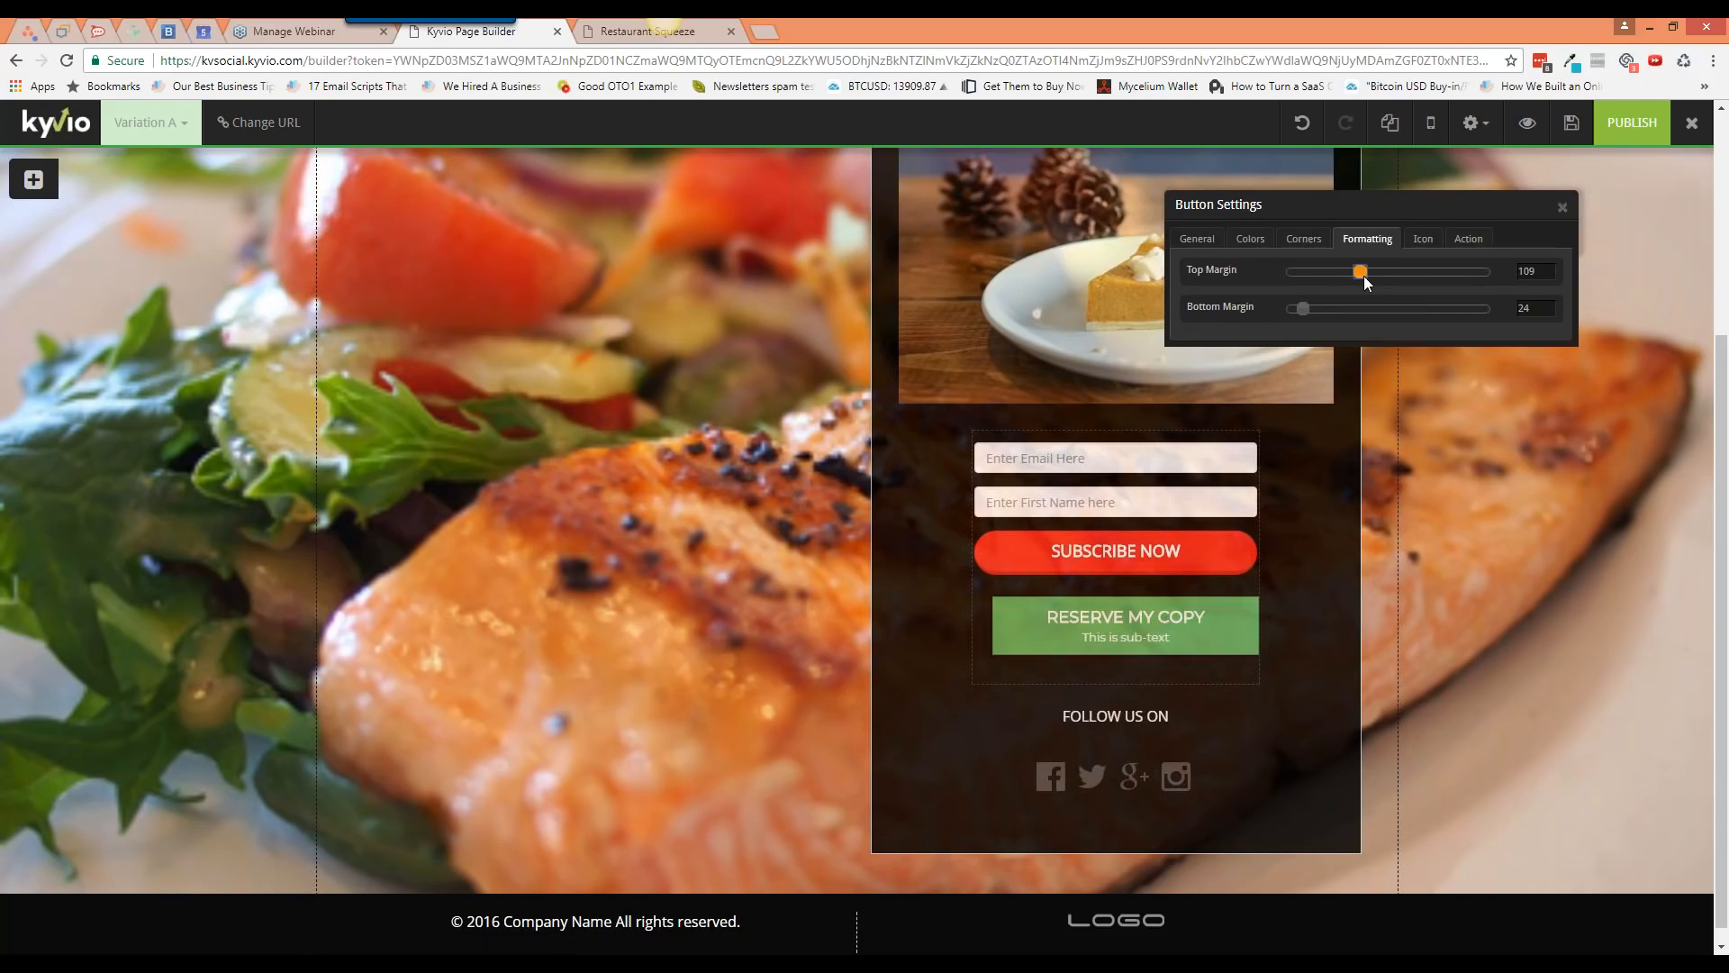
{"action": "left_click_drag", "start_coordinate": [1363, 276], "coordinate": [1297, 309]}
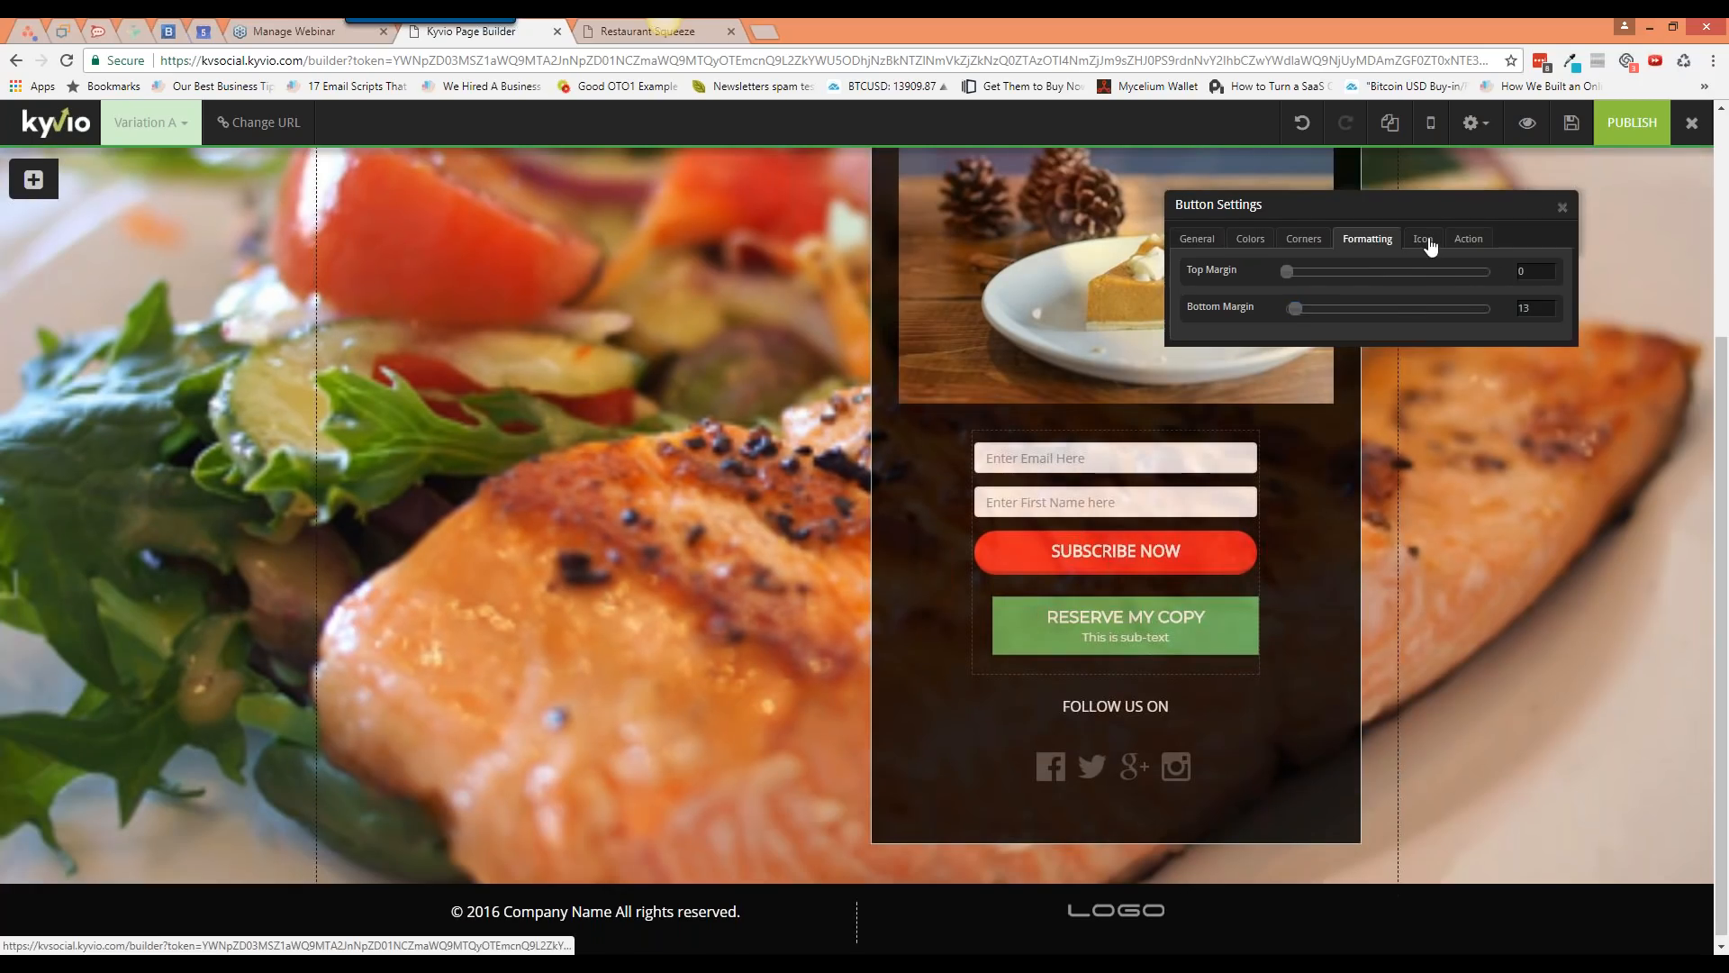
{"action": "left_click", "coordinate": [1428, 239]}
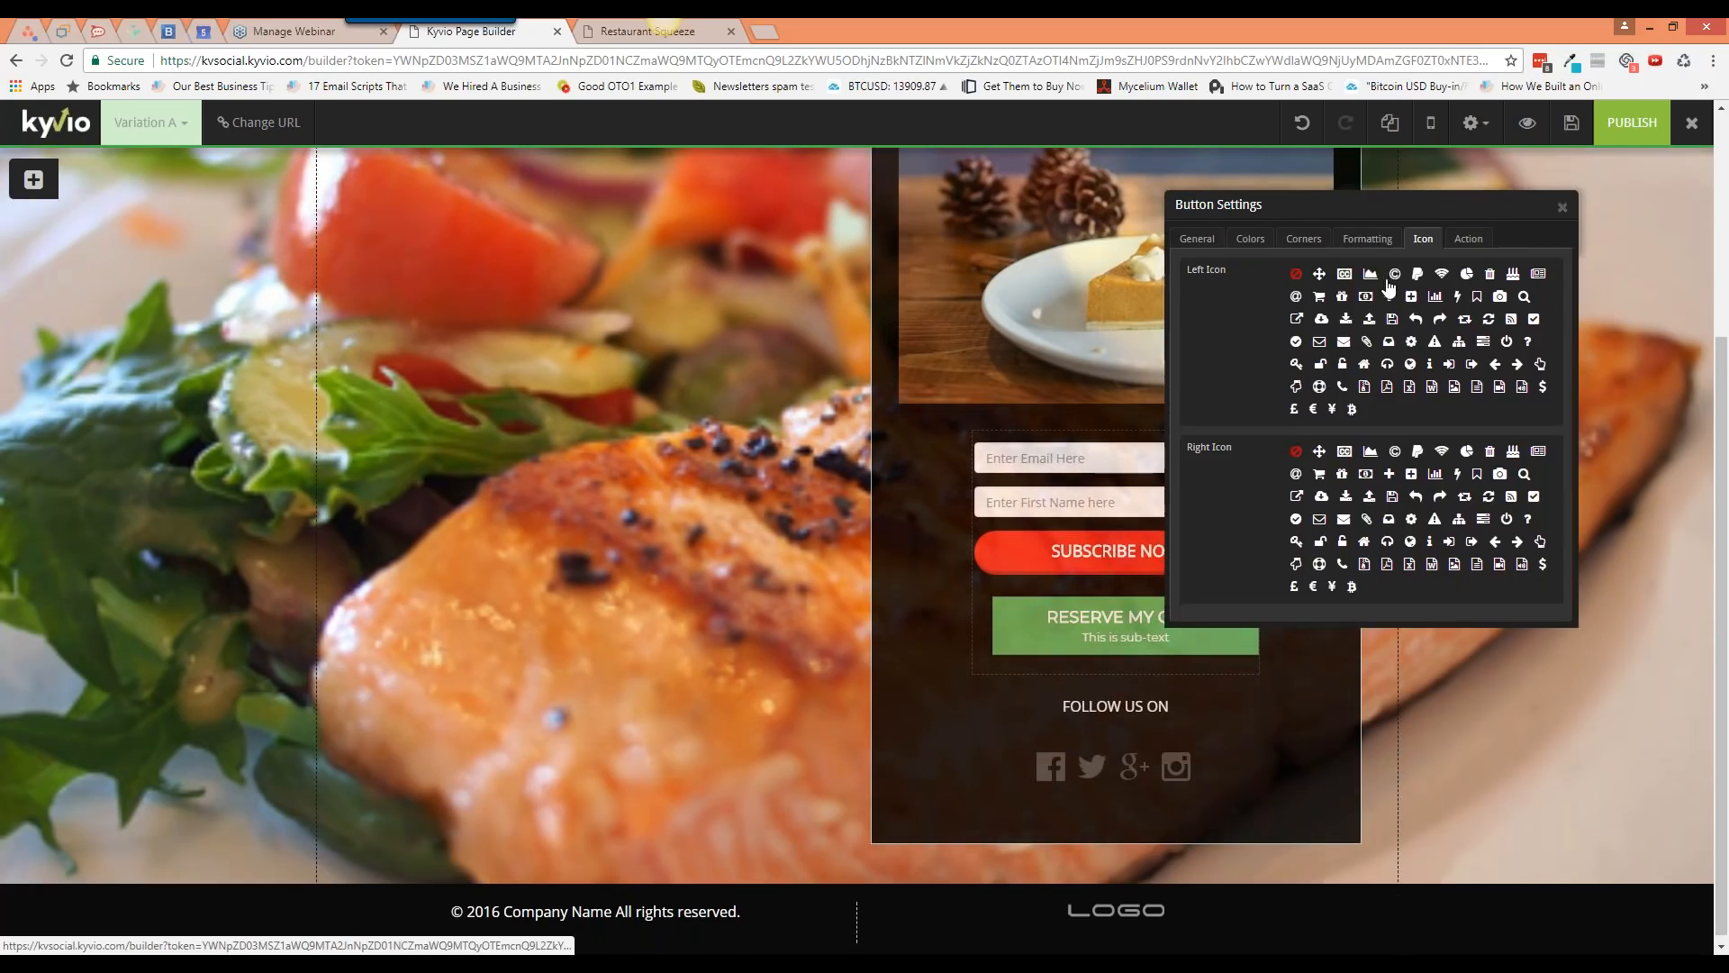
{"action": "left_click", "coordinate": [1468, 240]}
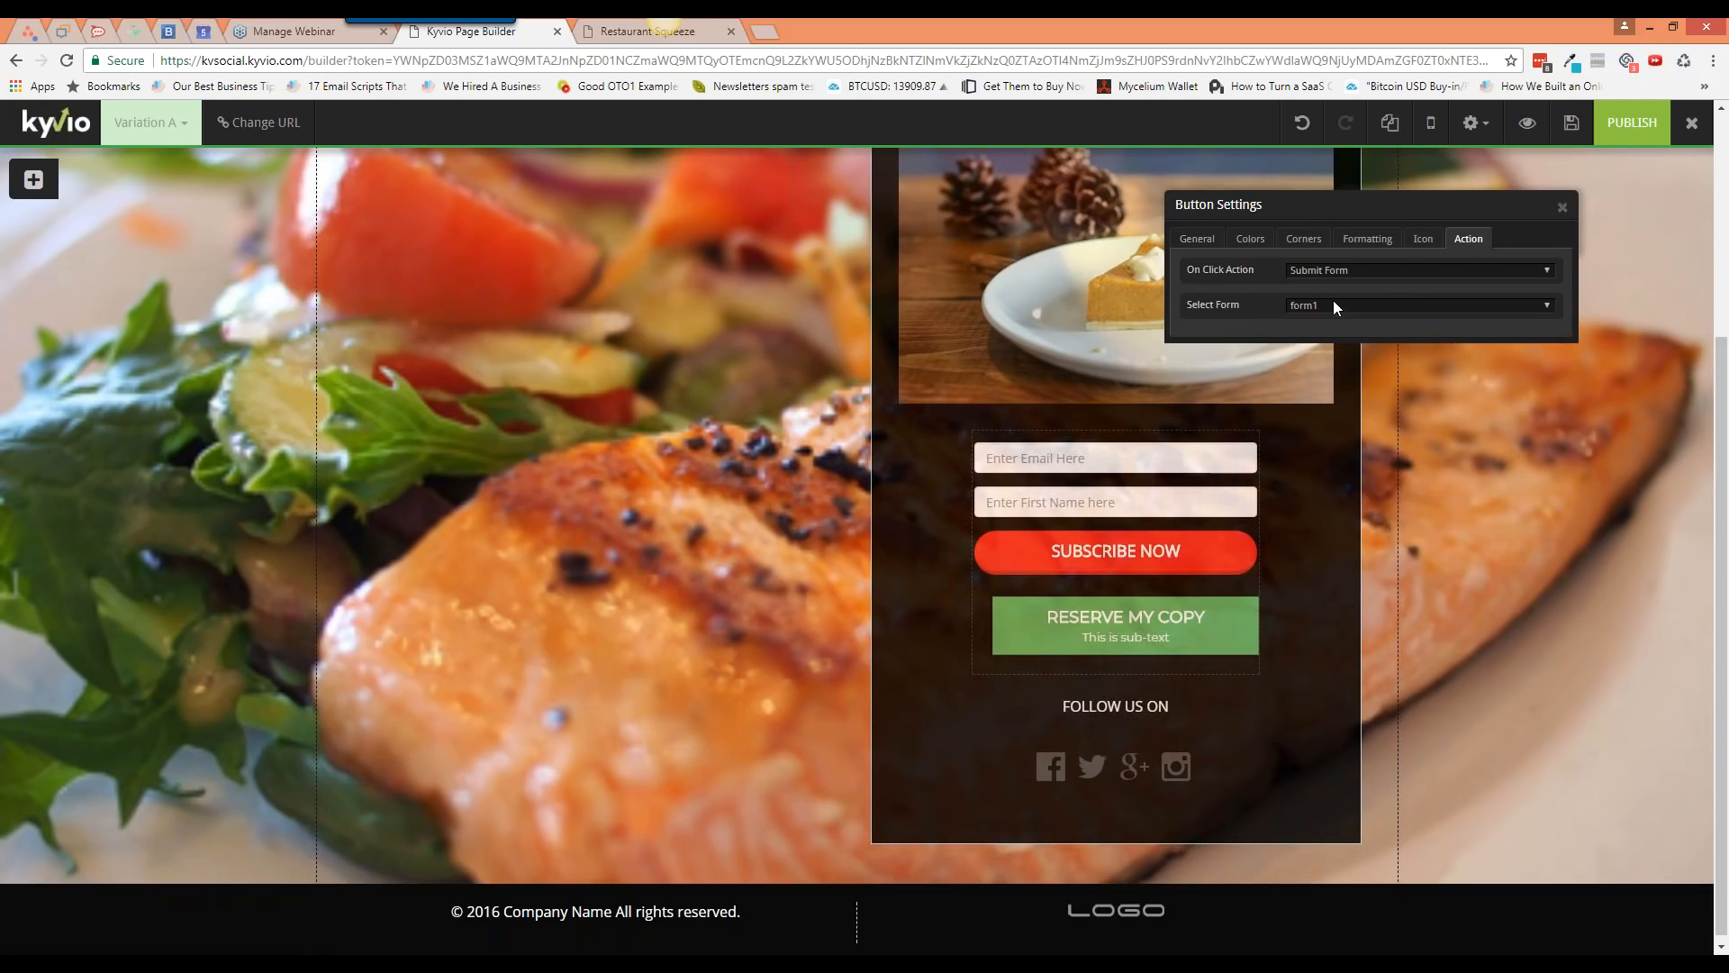
{"action": "left_click", "coordinate": [1391, 272]}
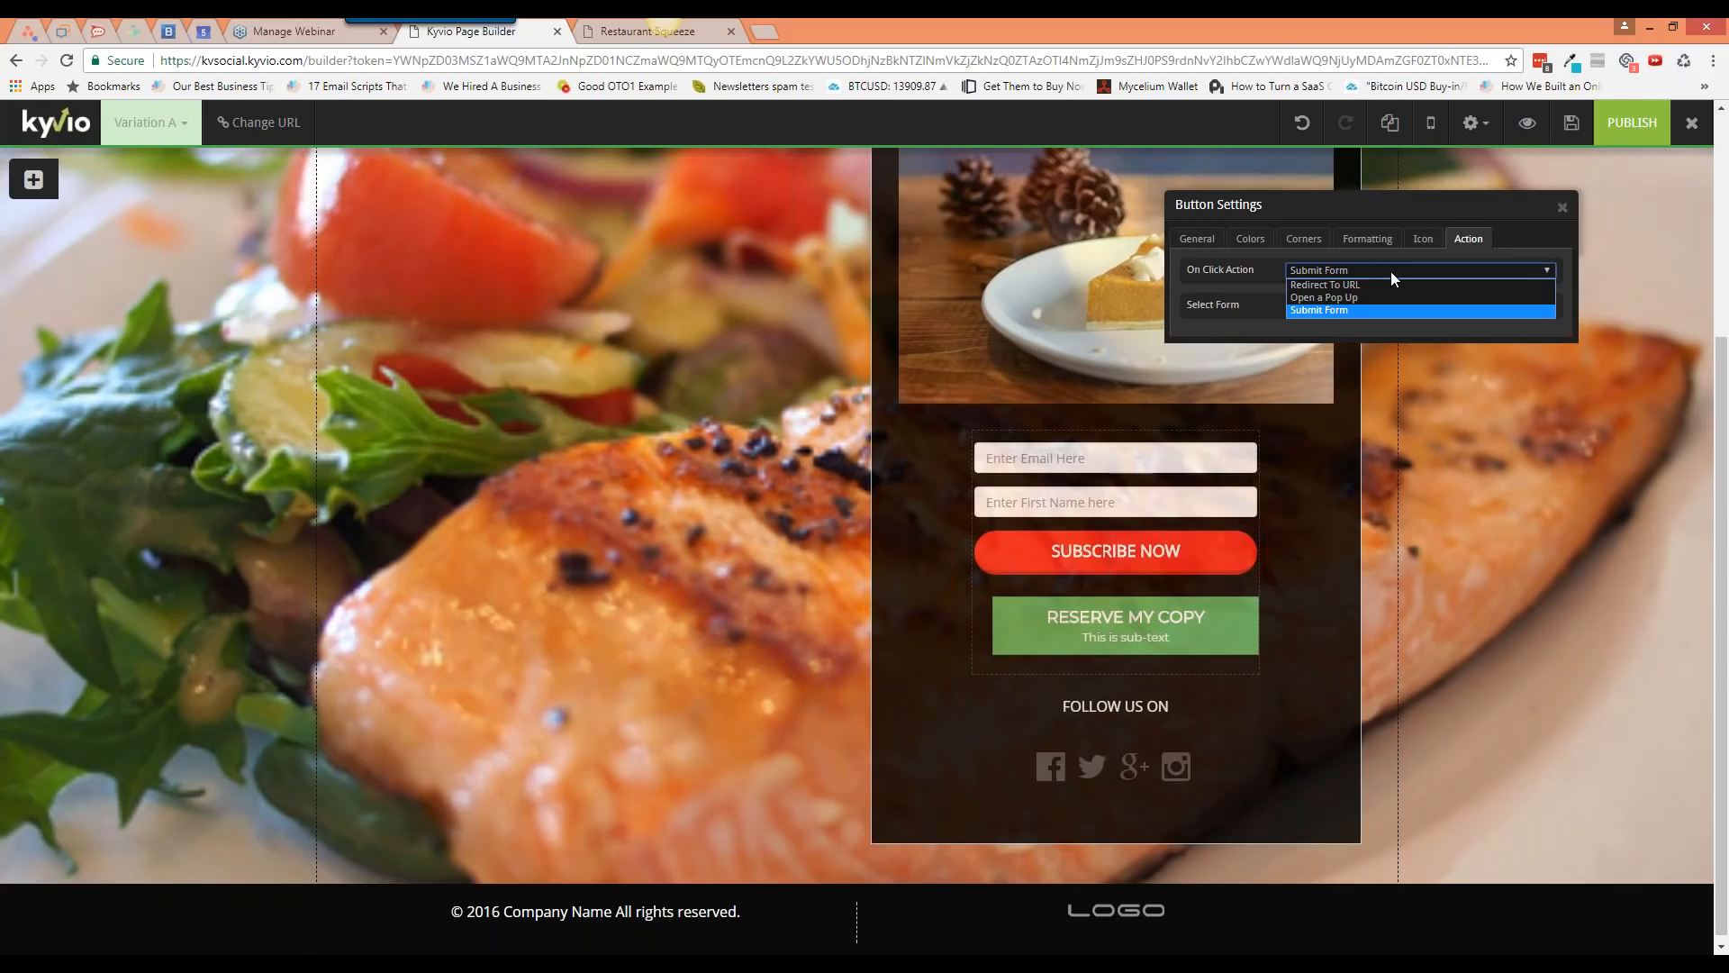
{"action": "left_click", "coordinate": [1282, 460]}
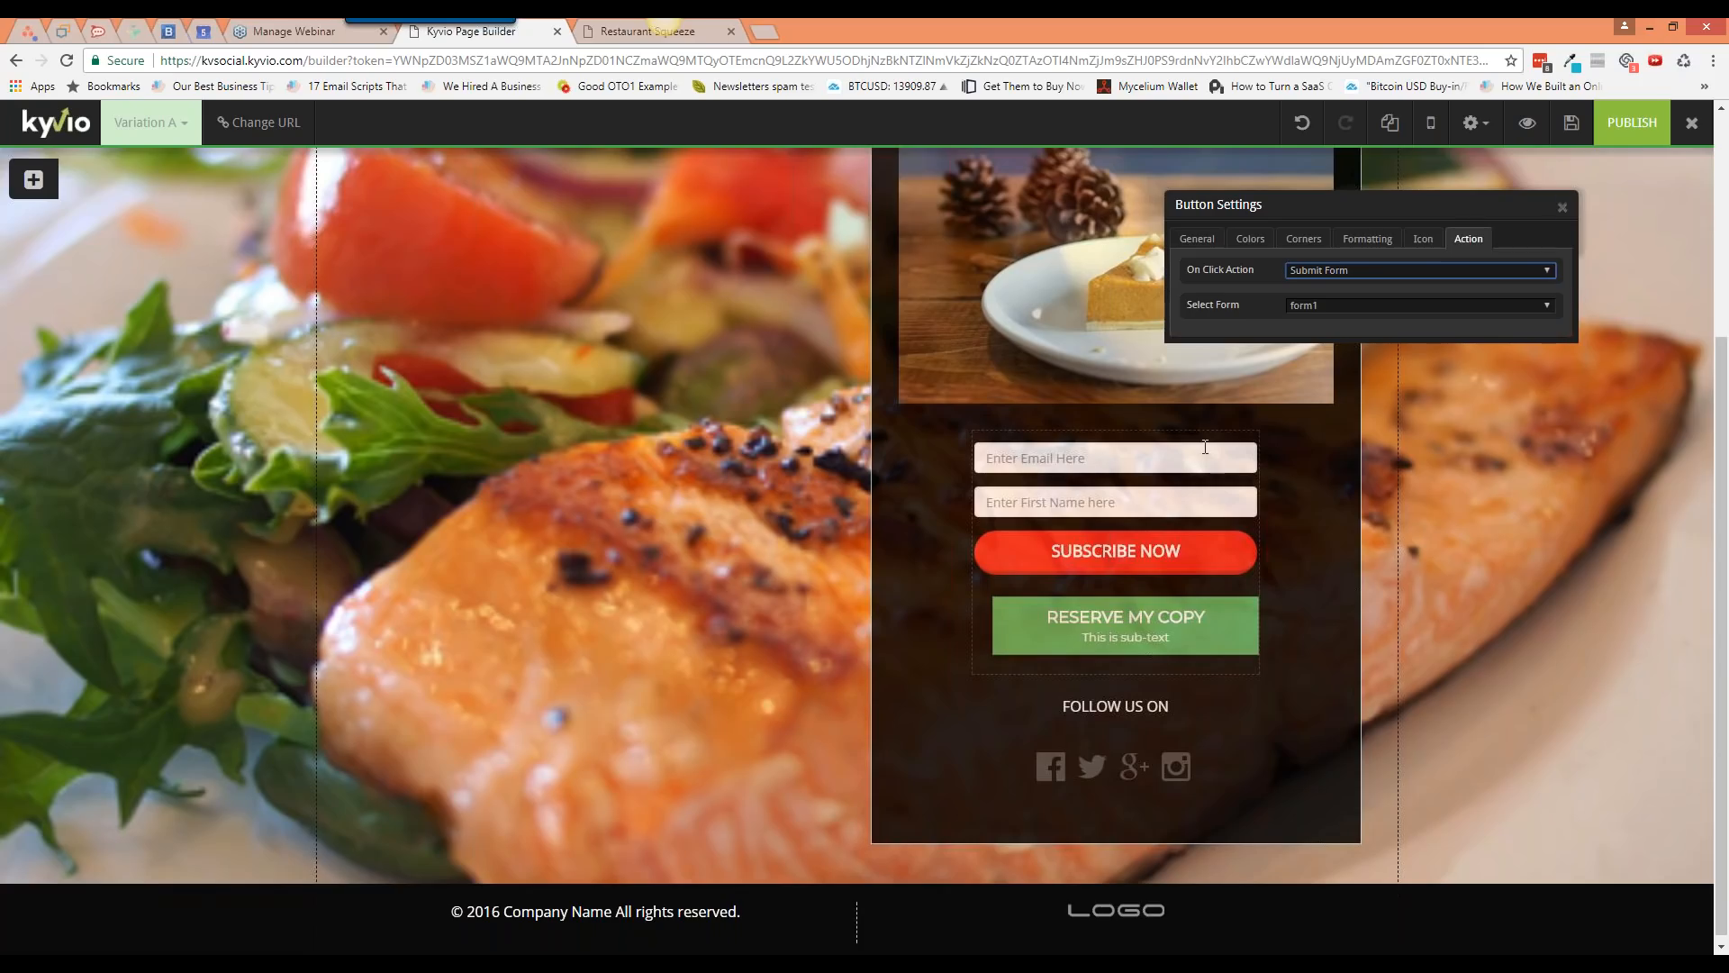
{"action": "left_click", "coordinate": [1175, 452]}
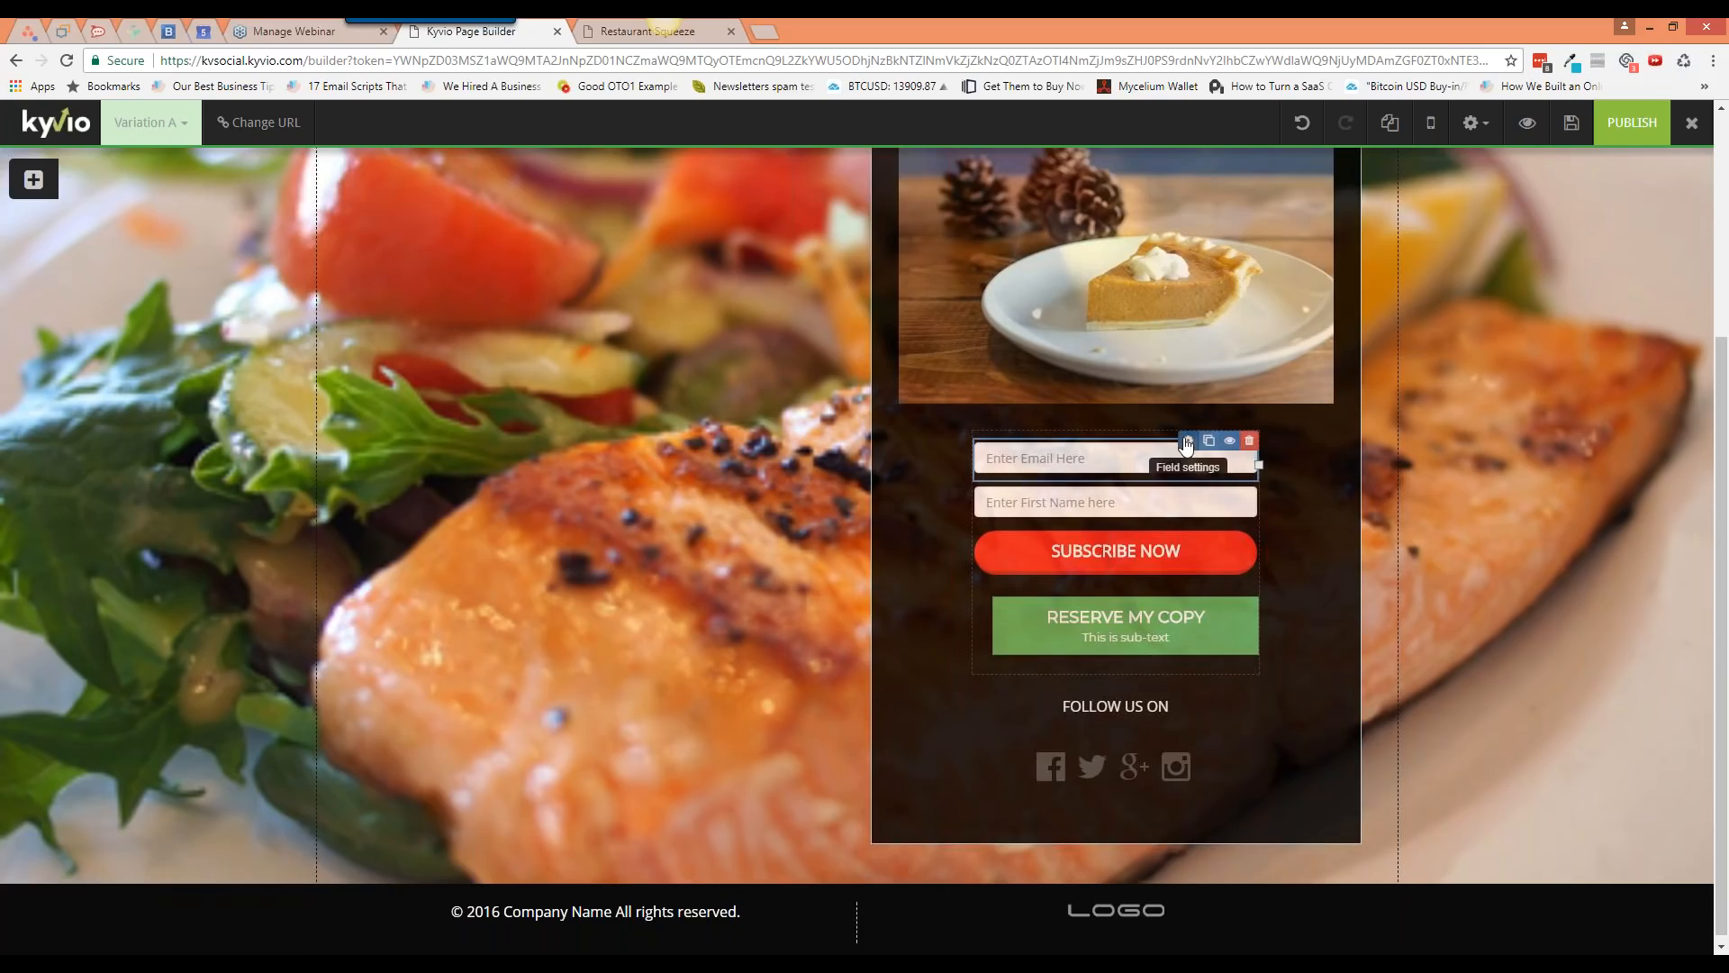
{"action": "left_click", "coordinate": [1189, 440]}
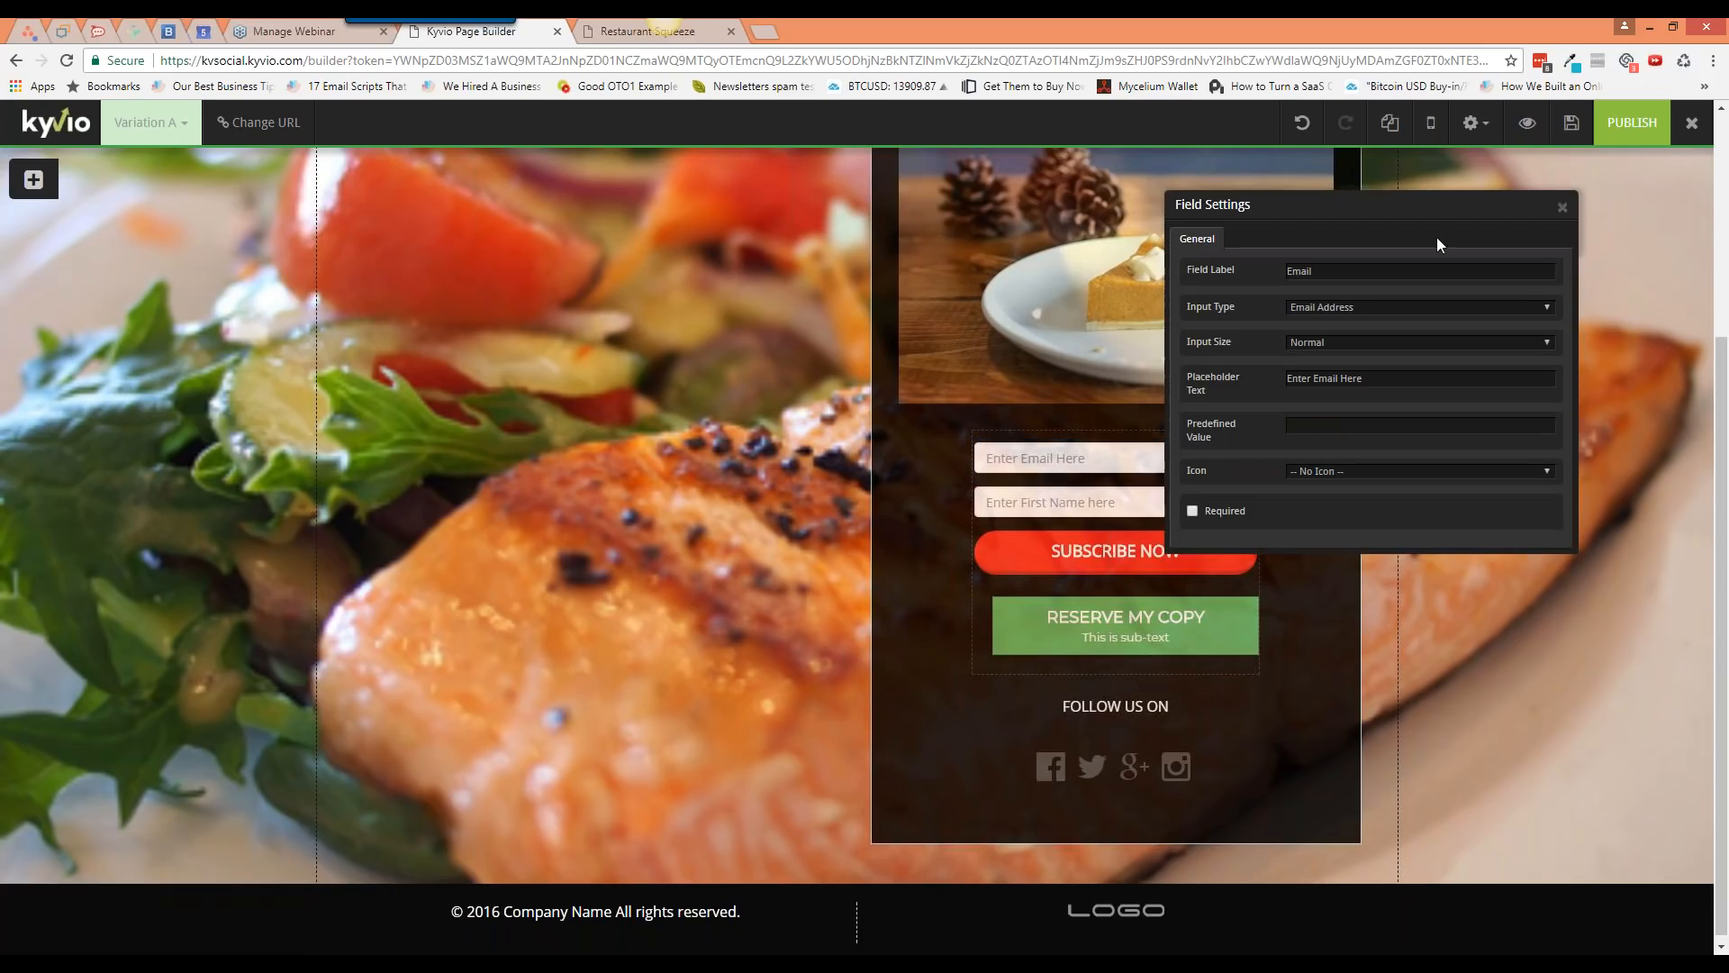
{"action": "left_click", "coordinate": [1563, 207]}
{"action": "left_click", "coordinate": [1169, 436]}
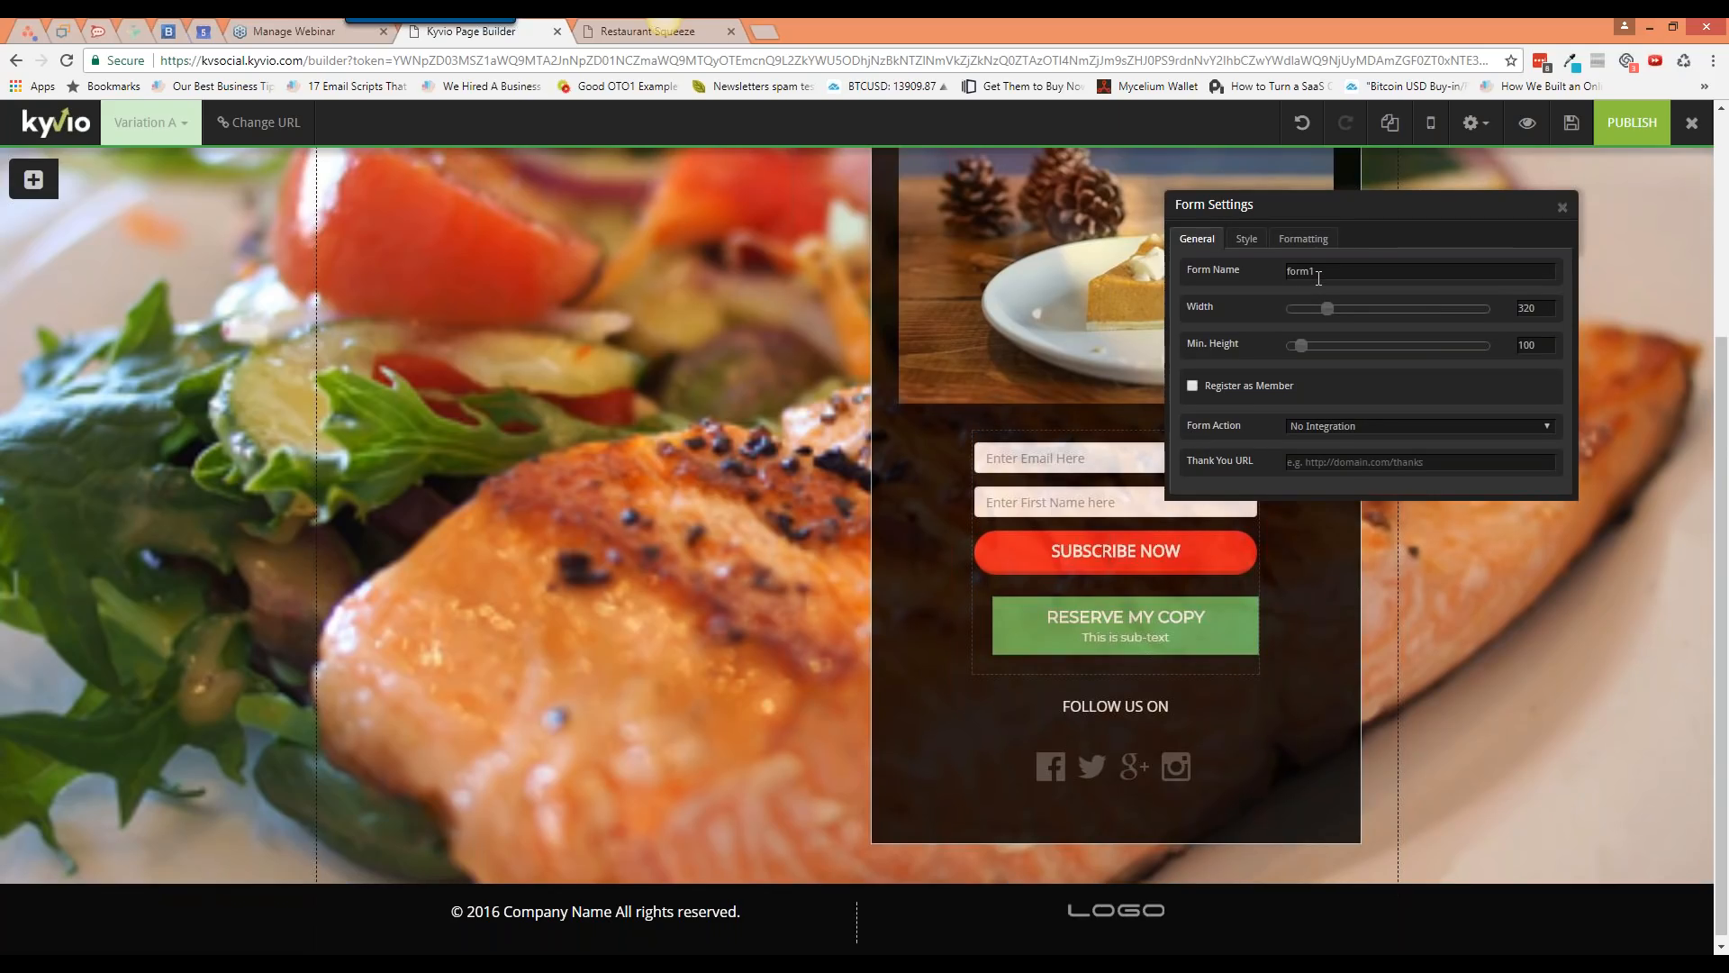
{"action": "left_click", "coordinate": [1562, 207]}
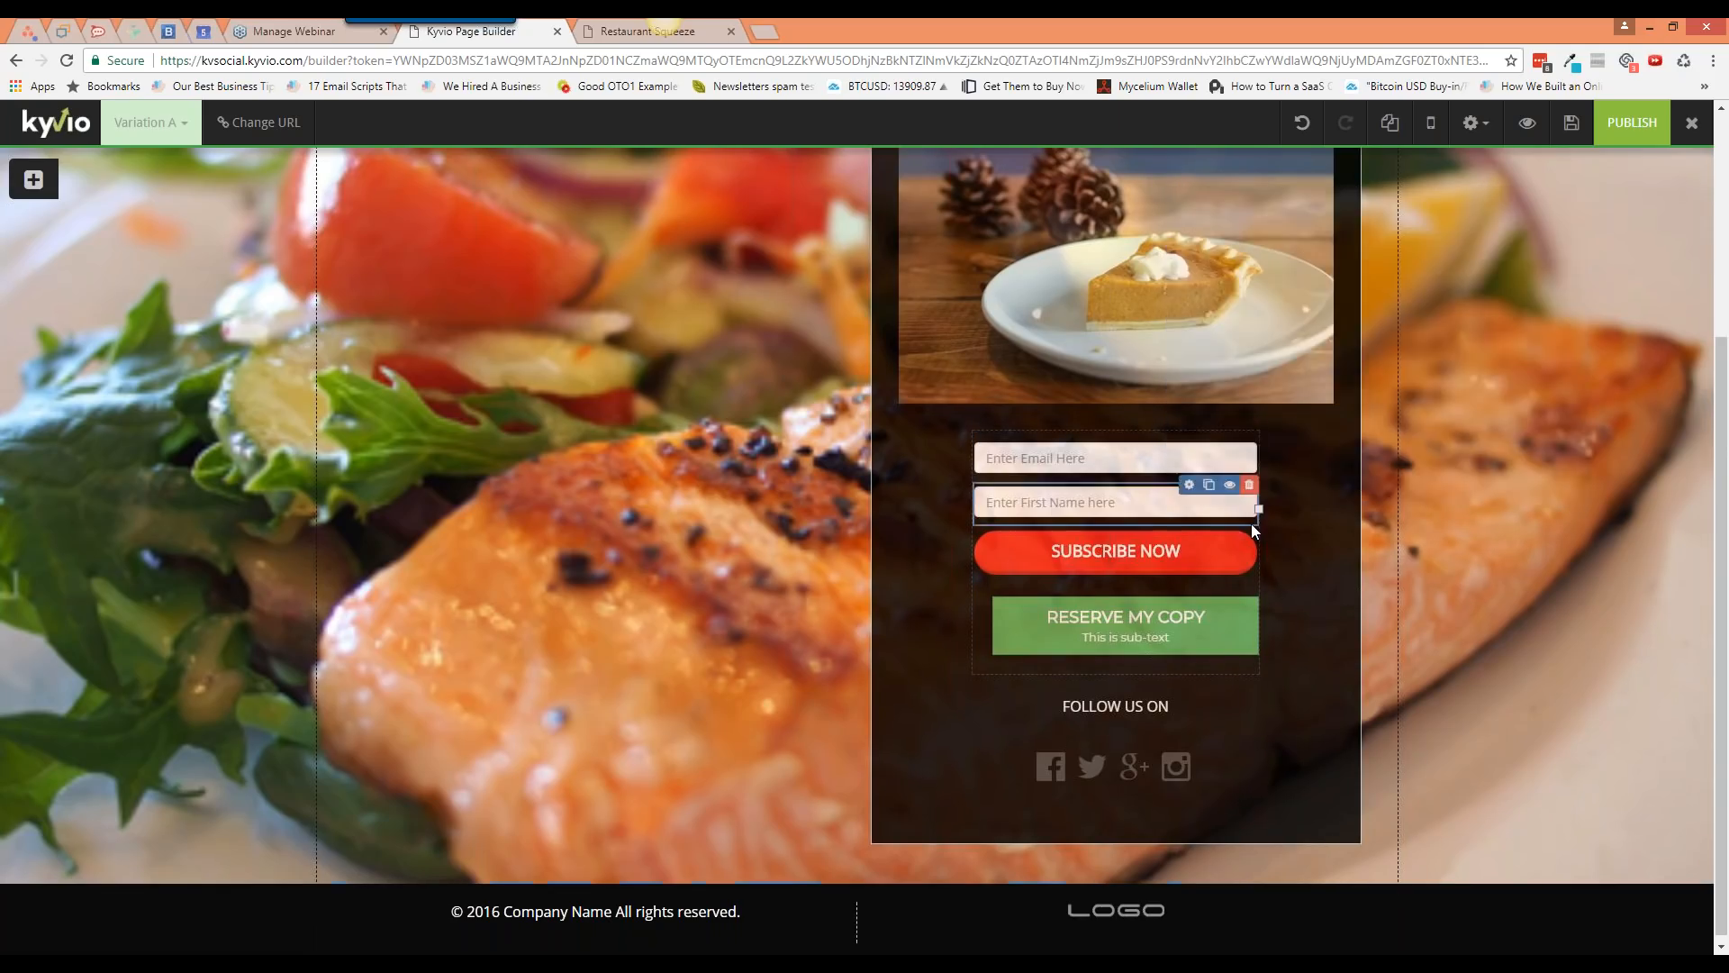
{"action": "mouse_move", "coordinate": [1238, 546]}
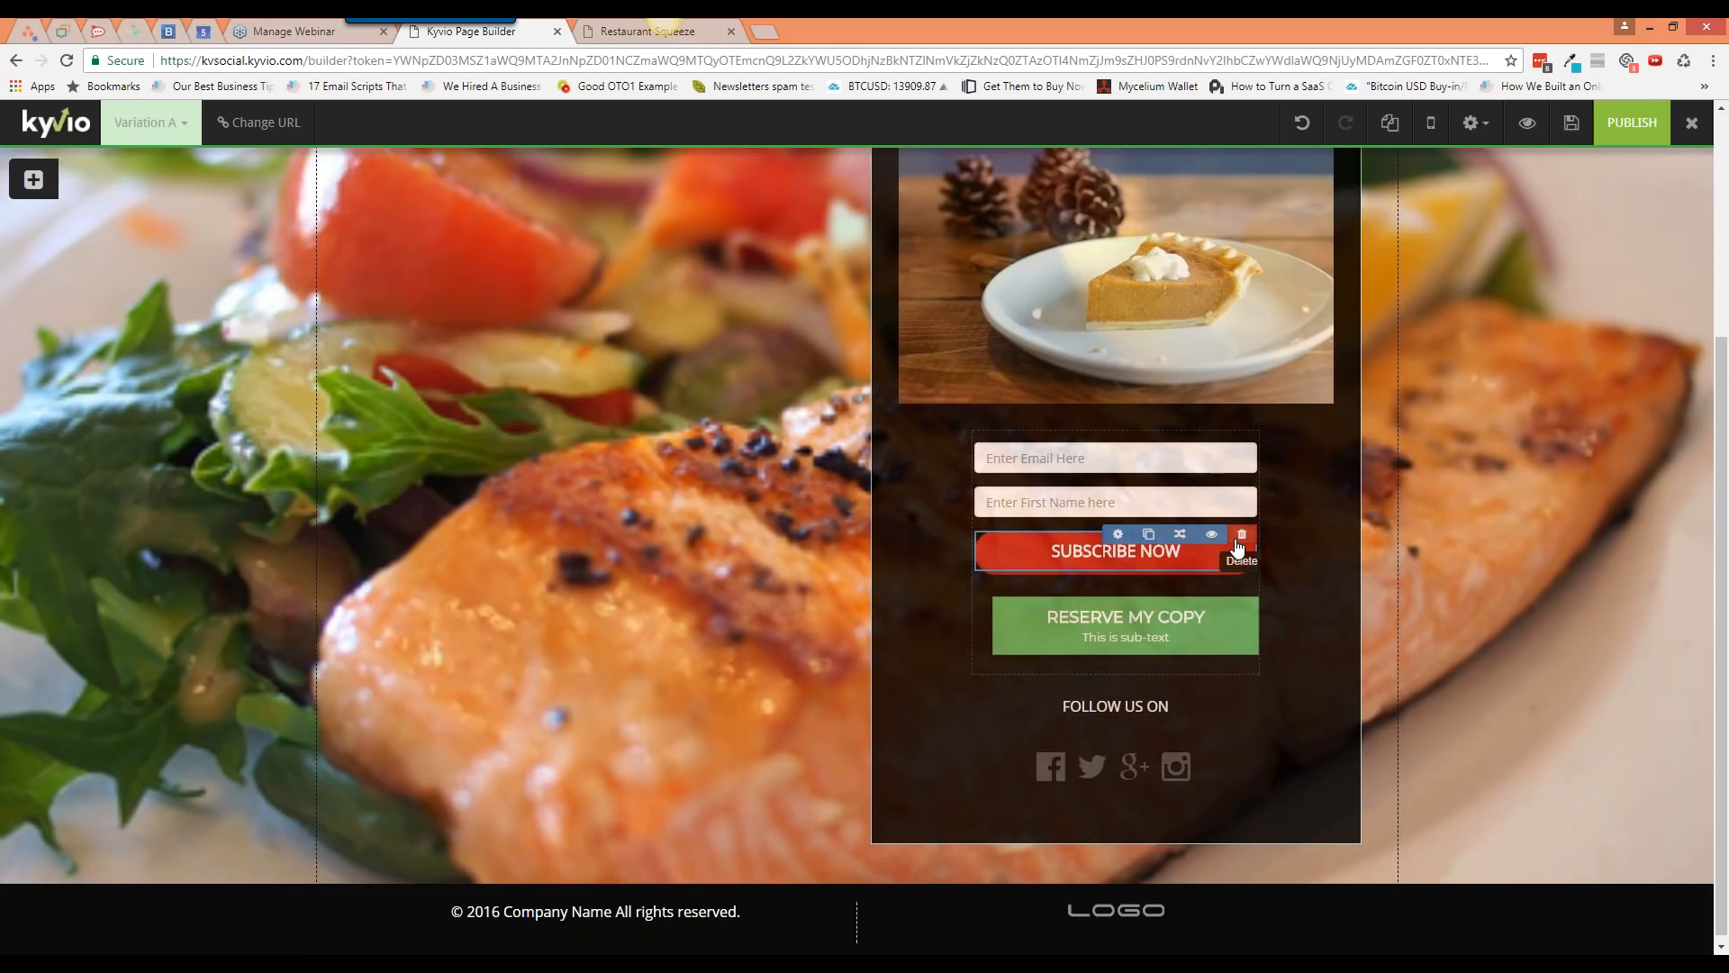
Step: Delete the SUBSCRIBE NOW button from the opt-in form
{"action": "left_click", "coordinate": [1249, 535]}
{"action": "left_click", "coordinate": [945, 306]}
{"action": "left_click", "coordinate": [1115, 590]}
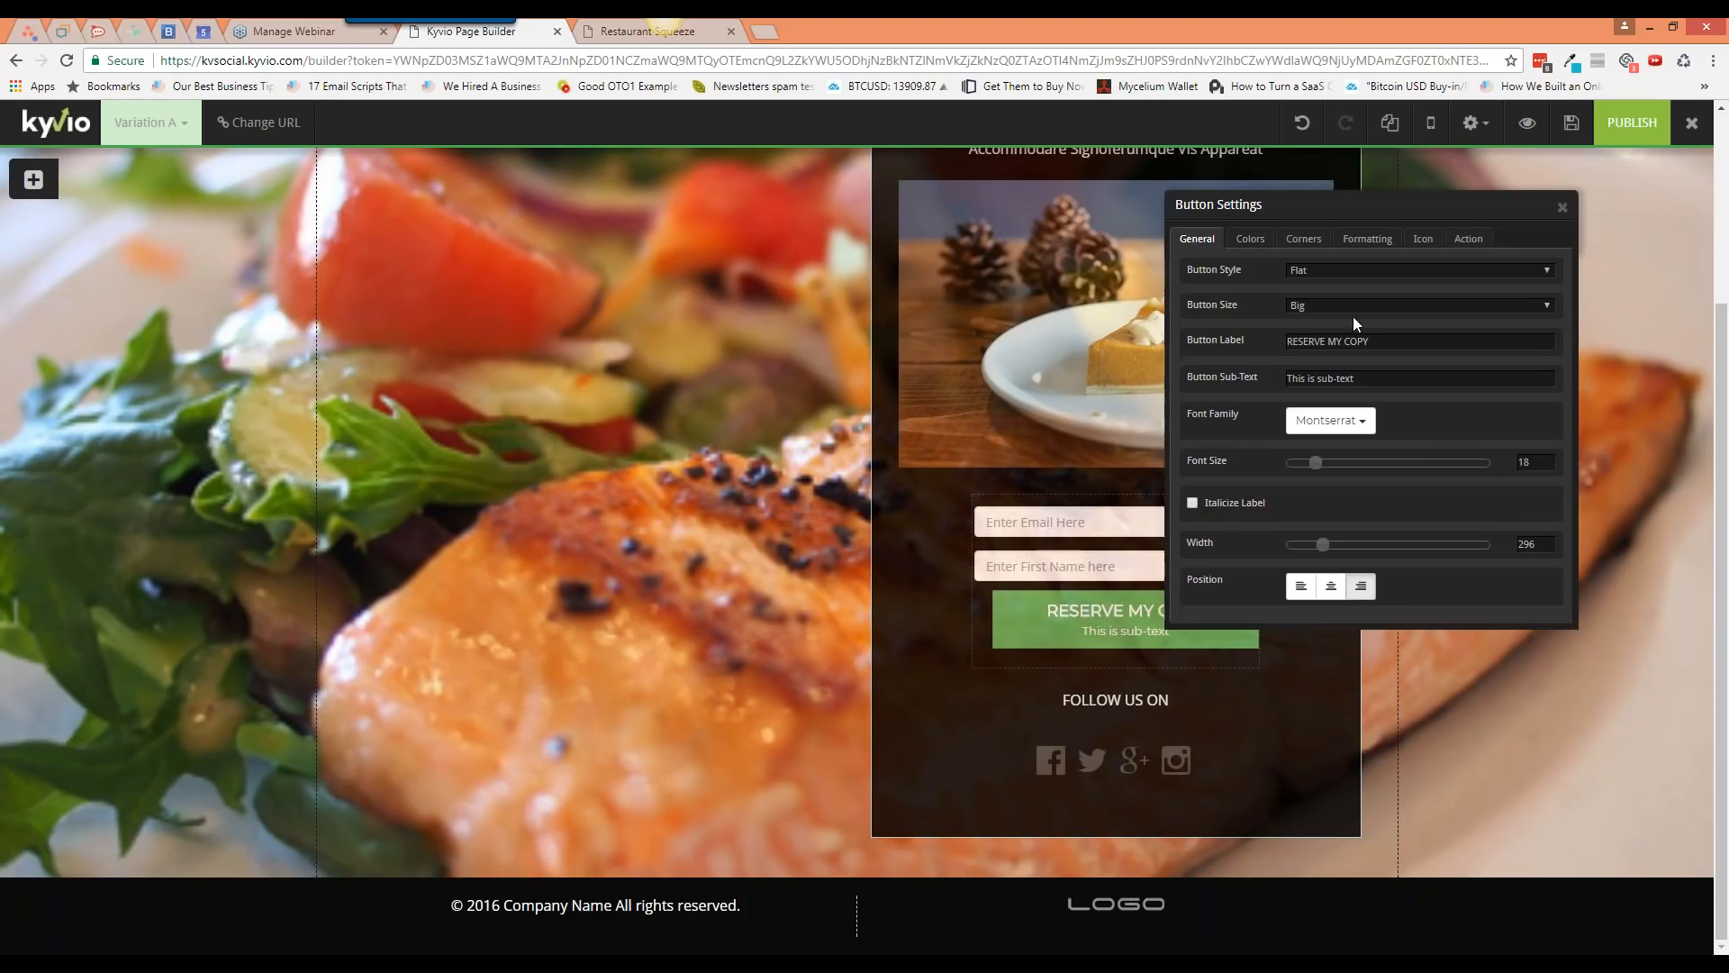
{"action": "left_click", "coordinate": [1468, 238]}
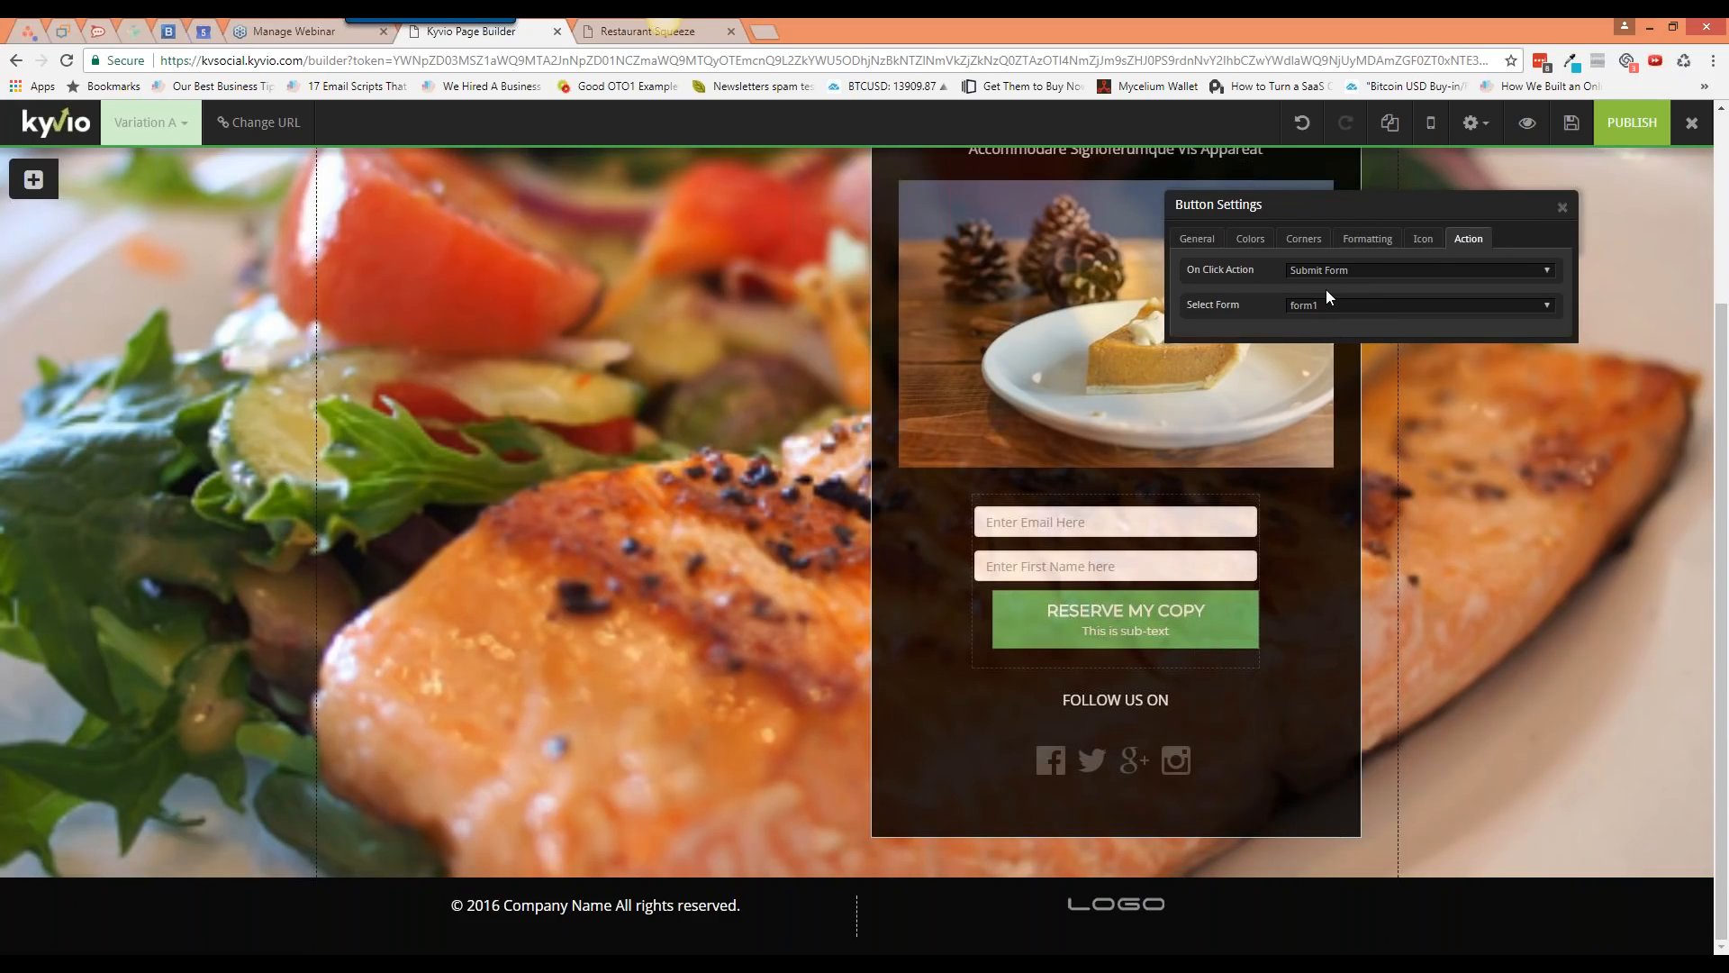
Step: Set the RESERVE MY COPY button's click action to open a newly created popup
{"action": "left_click", "coordinate": [1367, 275]}
{"action": "left_click", "coordinate": [1360, 285]}
{"action": "left_click", "coordinate": [1342, 306]}
{"action": "left_click", "coordinate": [1339, 270]}
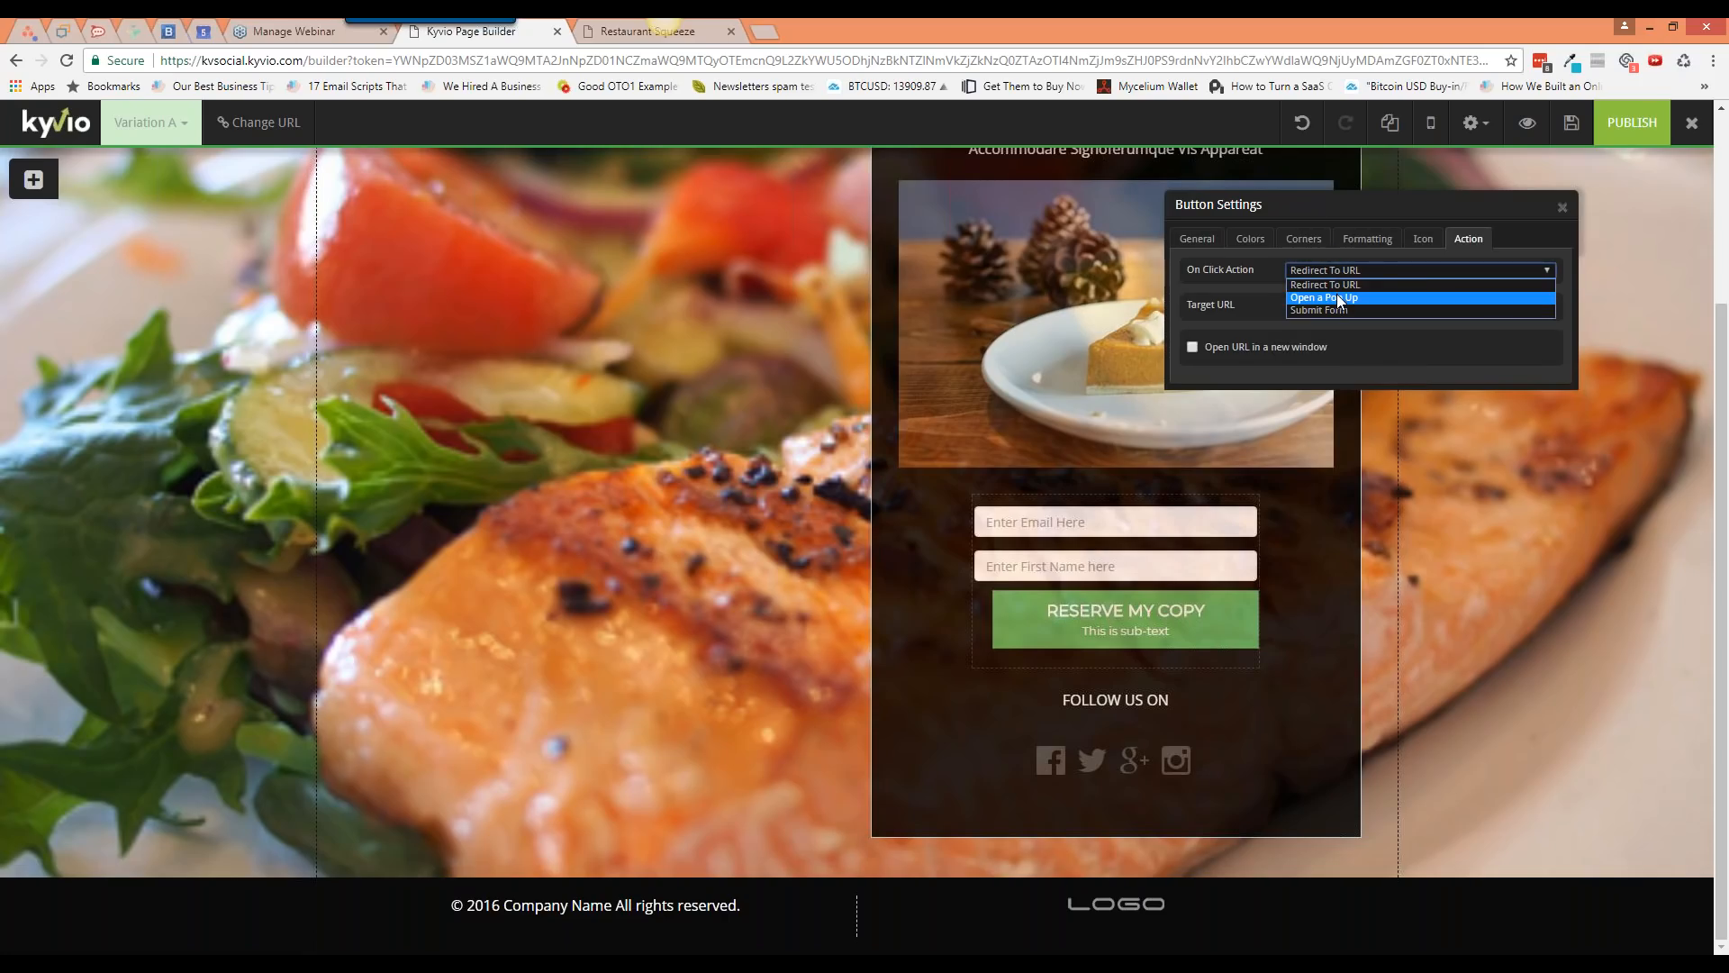
{"action": "left_click", "coordinate": [1340, 297]}
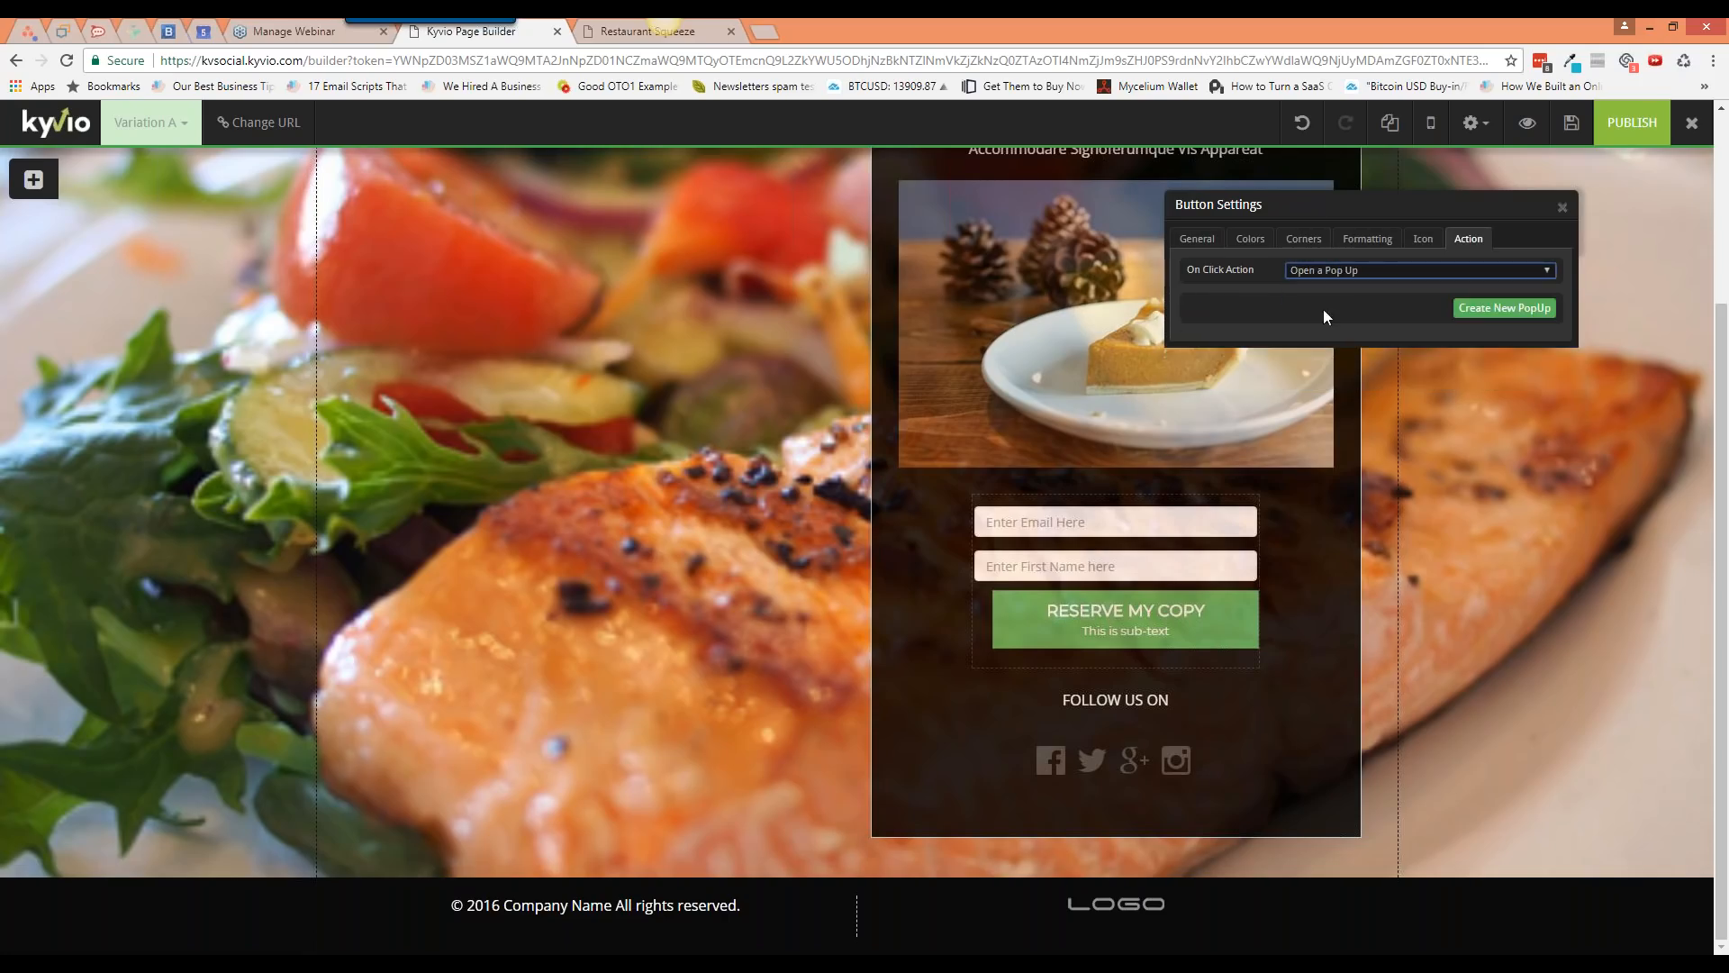
{"action": "left_click", "coordinate": [1508, 309]}
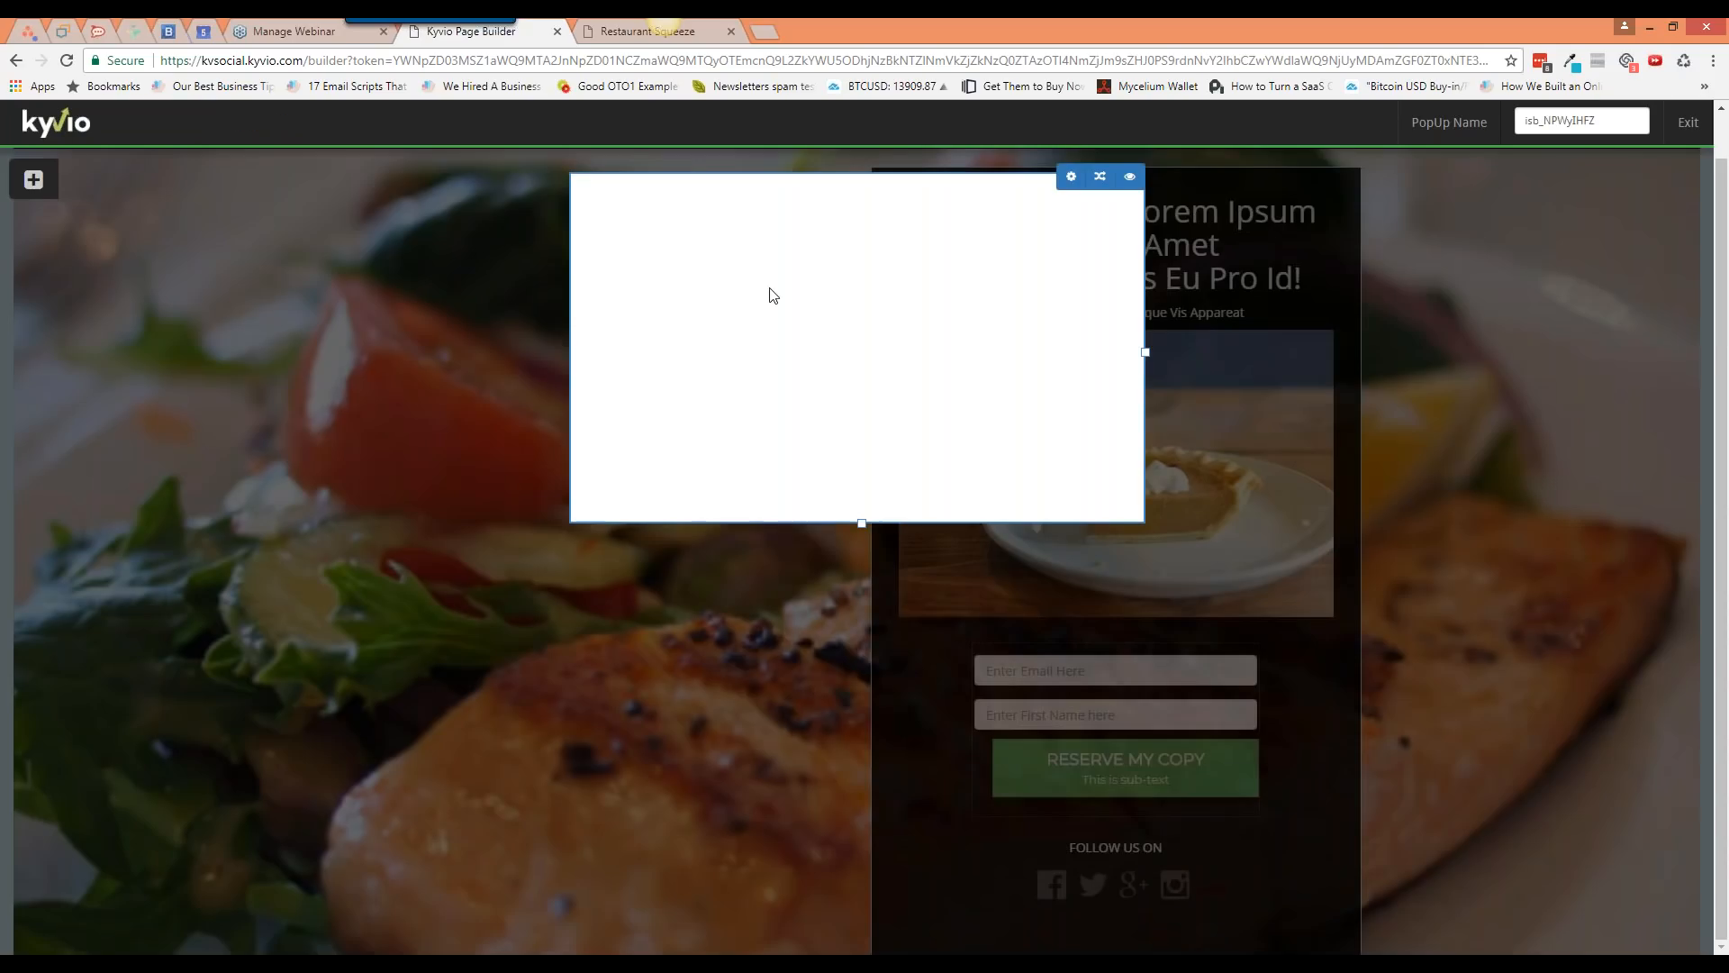
Step: Fill the new popup with a Large Heading, a video placeholder and a green MyButton
{"action": "left_click", "coordinate": [33, 179]}
{"action": "left_click", "coordinate": [90, 242]}
{"action": "left_click_drag", "start_coordinate": [225, 332], "coordinate": [636, 303]}
{"action": "left_click", "coordinate": [34, 180]}
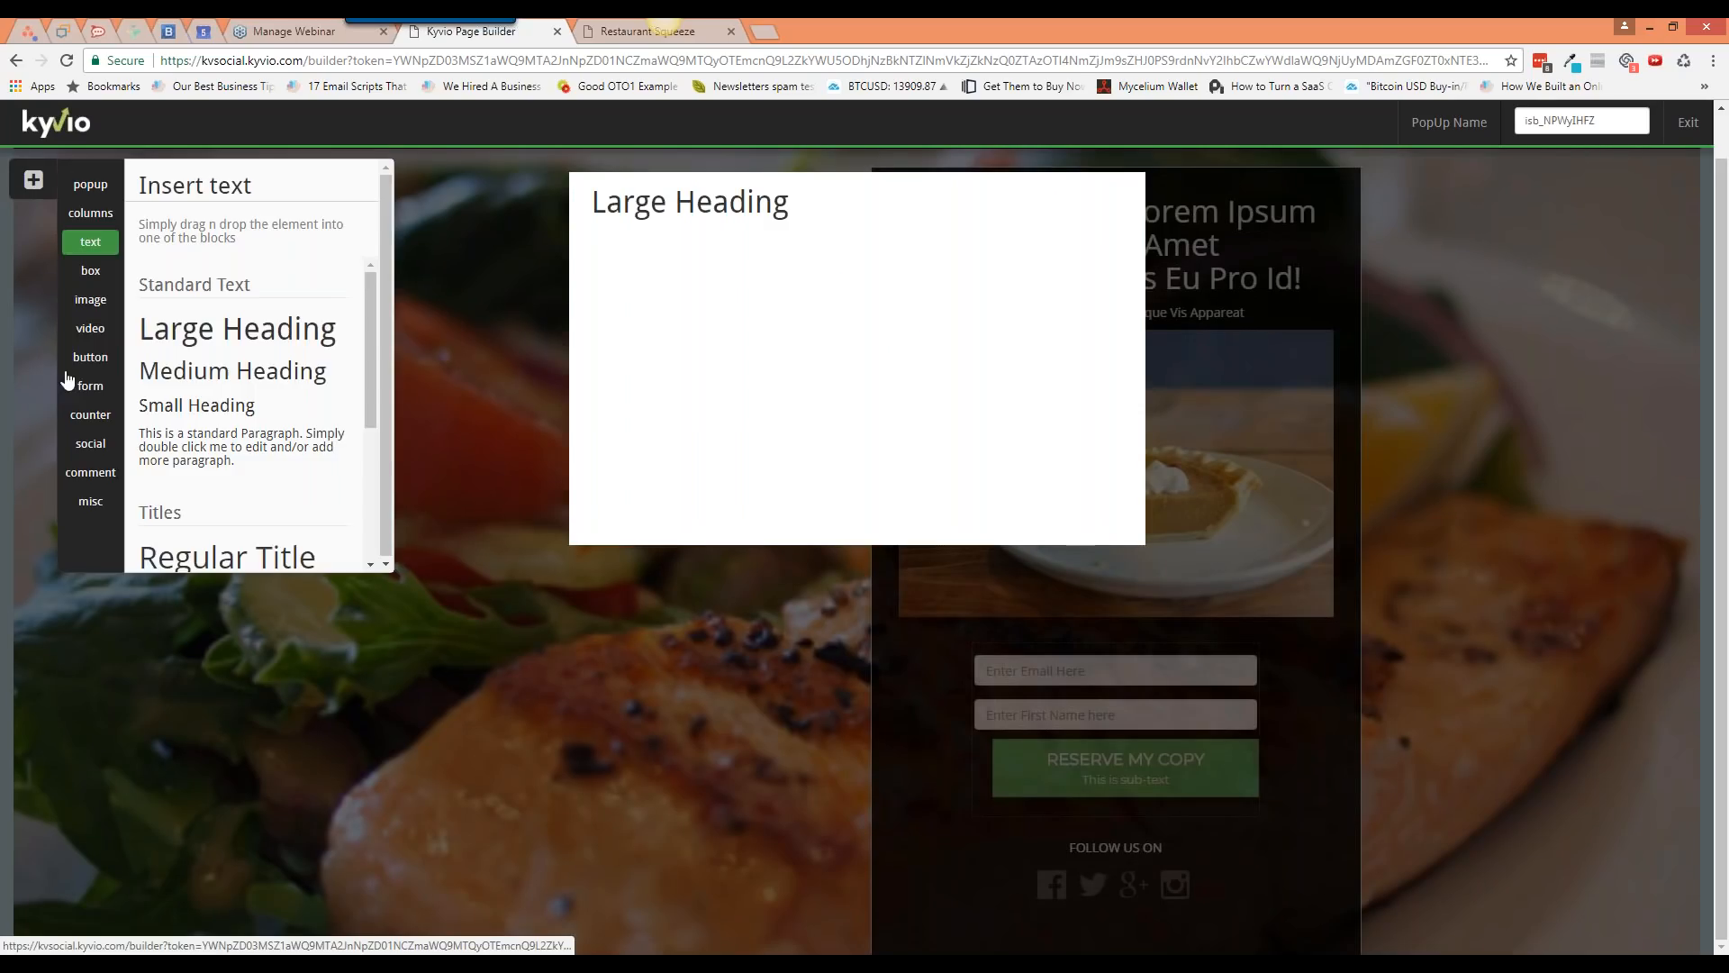
{"action": "left_click", "coordinate": [90, 328]}
{"action": "left_click_drag", "start_coordinate": [207, 308], "coordinate": [856, 307]}
{"action": "left_click", "coordinate": [33, 179]}
{"action": "left_click", "coordinate": [90, 357]}
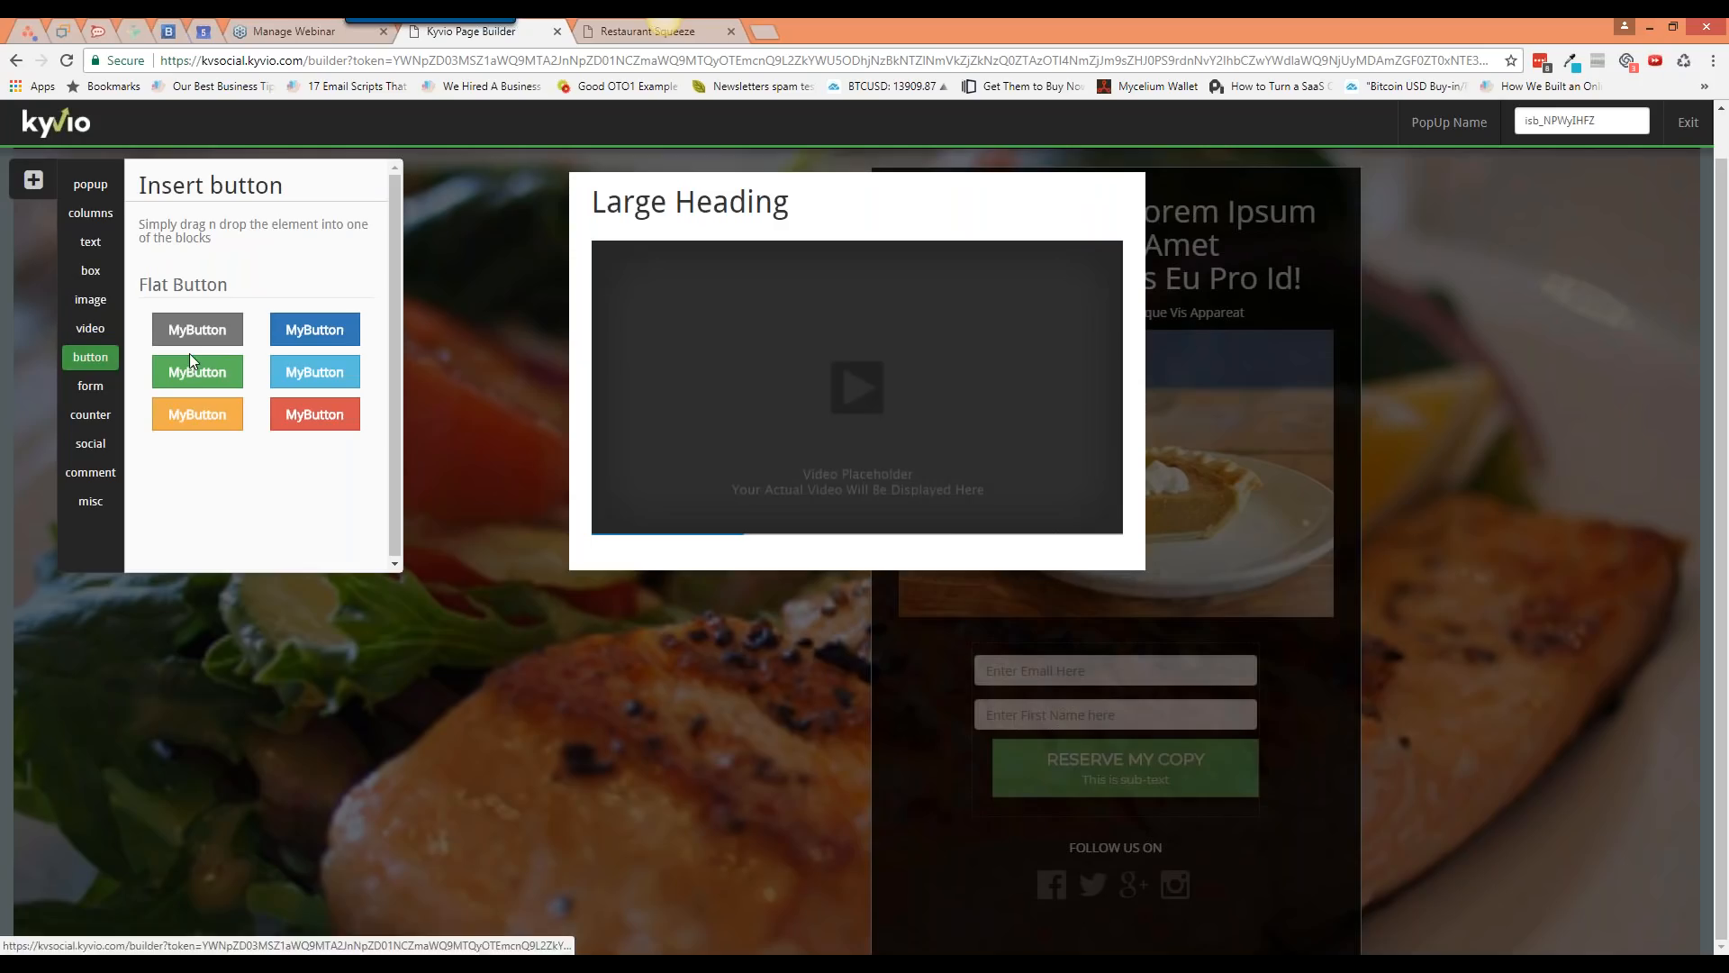
{"action": "left_click_drag", "start_coordinate": [202, 370], "coordinate": [878, 585]}
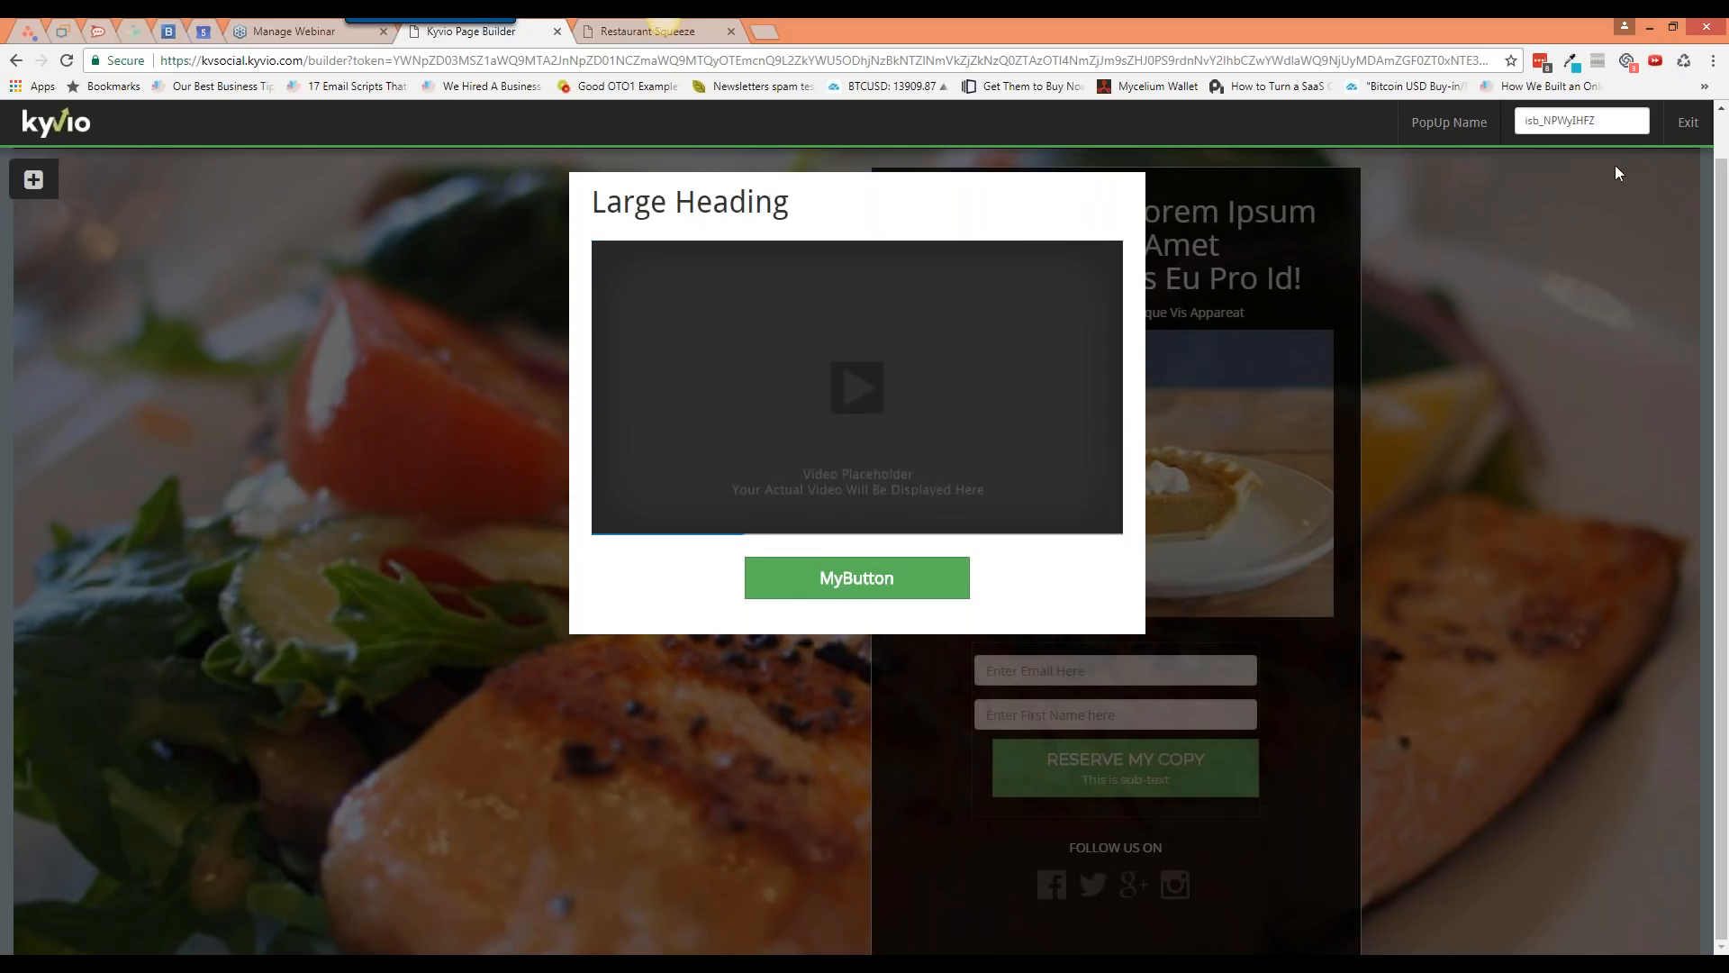
{"action": "left_click", "coordinate": [1688, 123]}
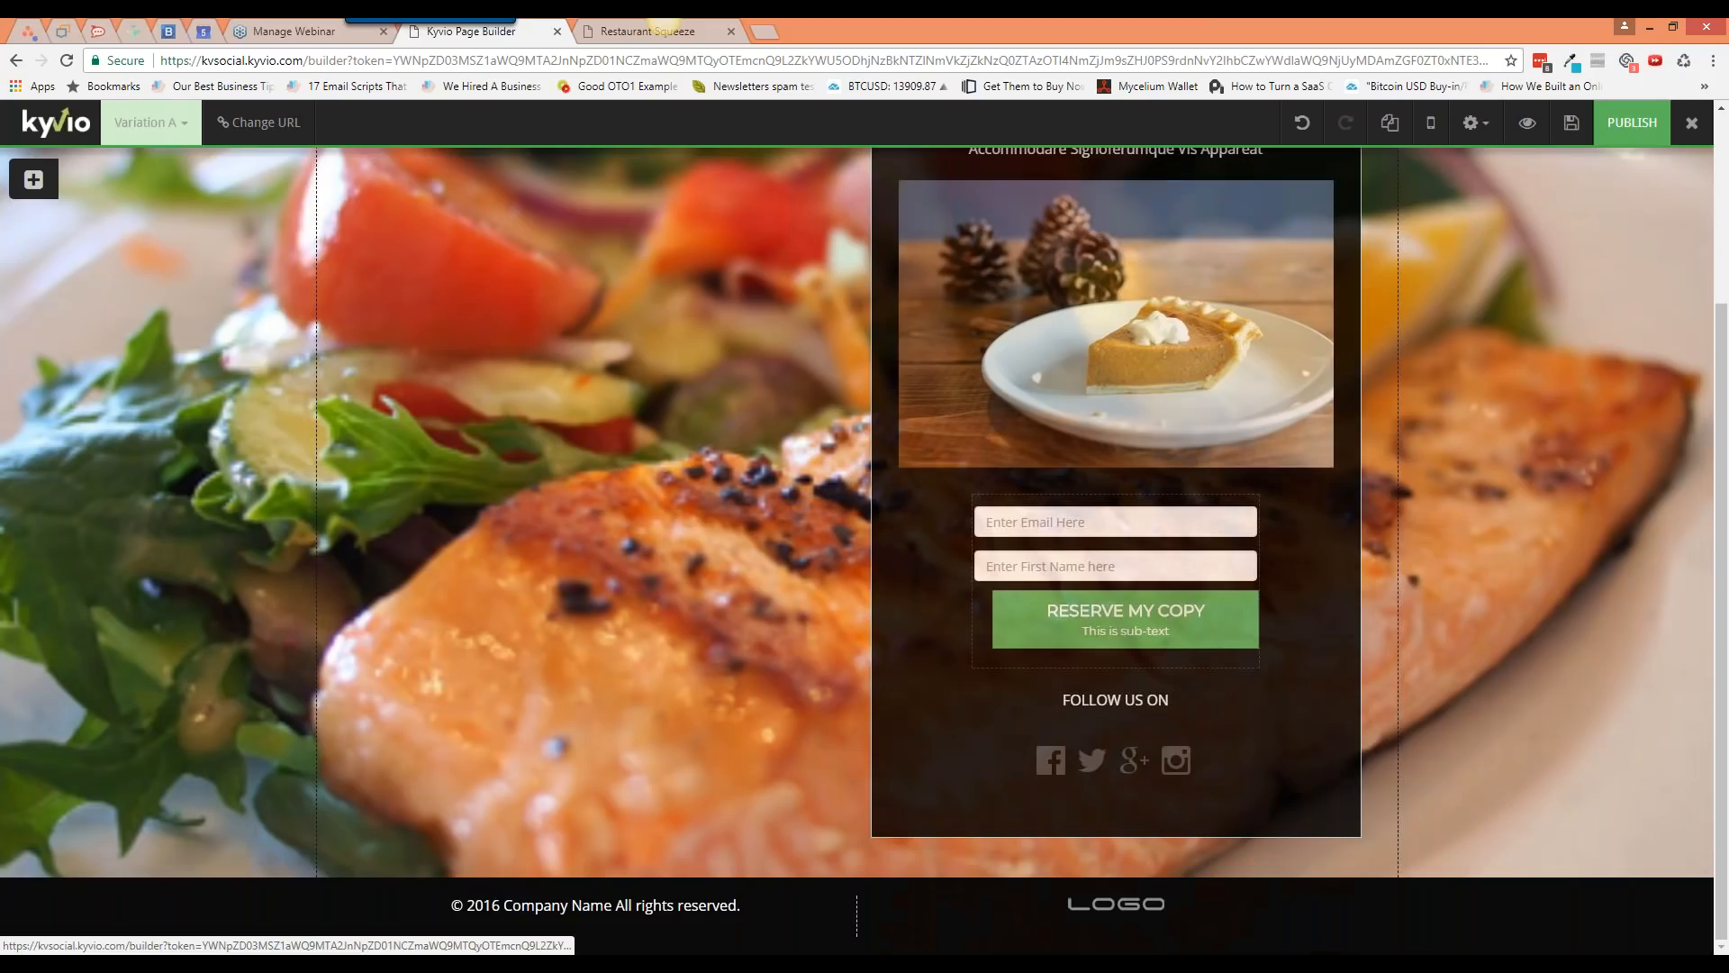
{"action": "left_click", "coordinate": [1118, 594]}
Step: Centre the RESERVE MY COPY button, make it submit form1, and save the page
{"action": "left_click", "coordinate": [1331, 586]}
{"action": "left_click", "coordinate": [1458, 244]}
{"action": "left_click", "coordinate": [1374, 271]}
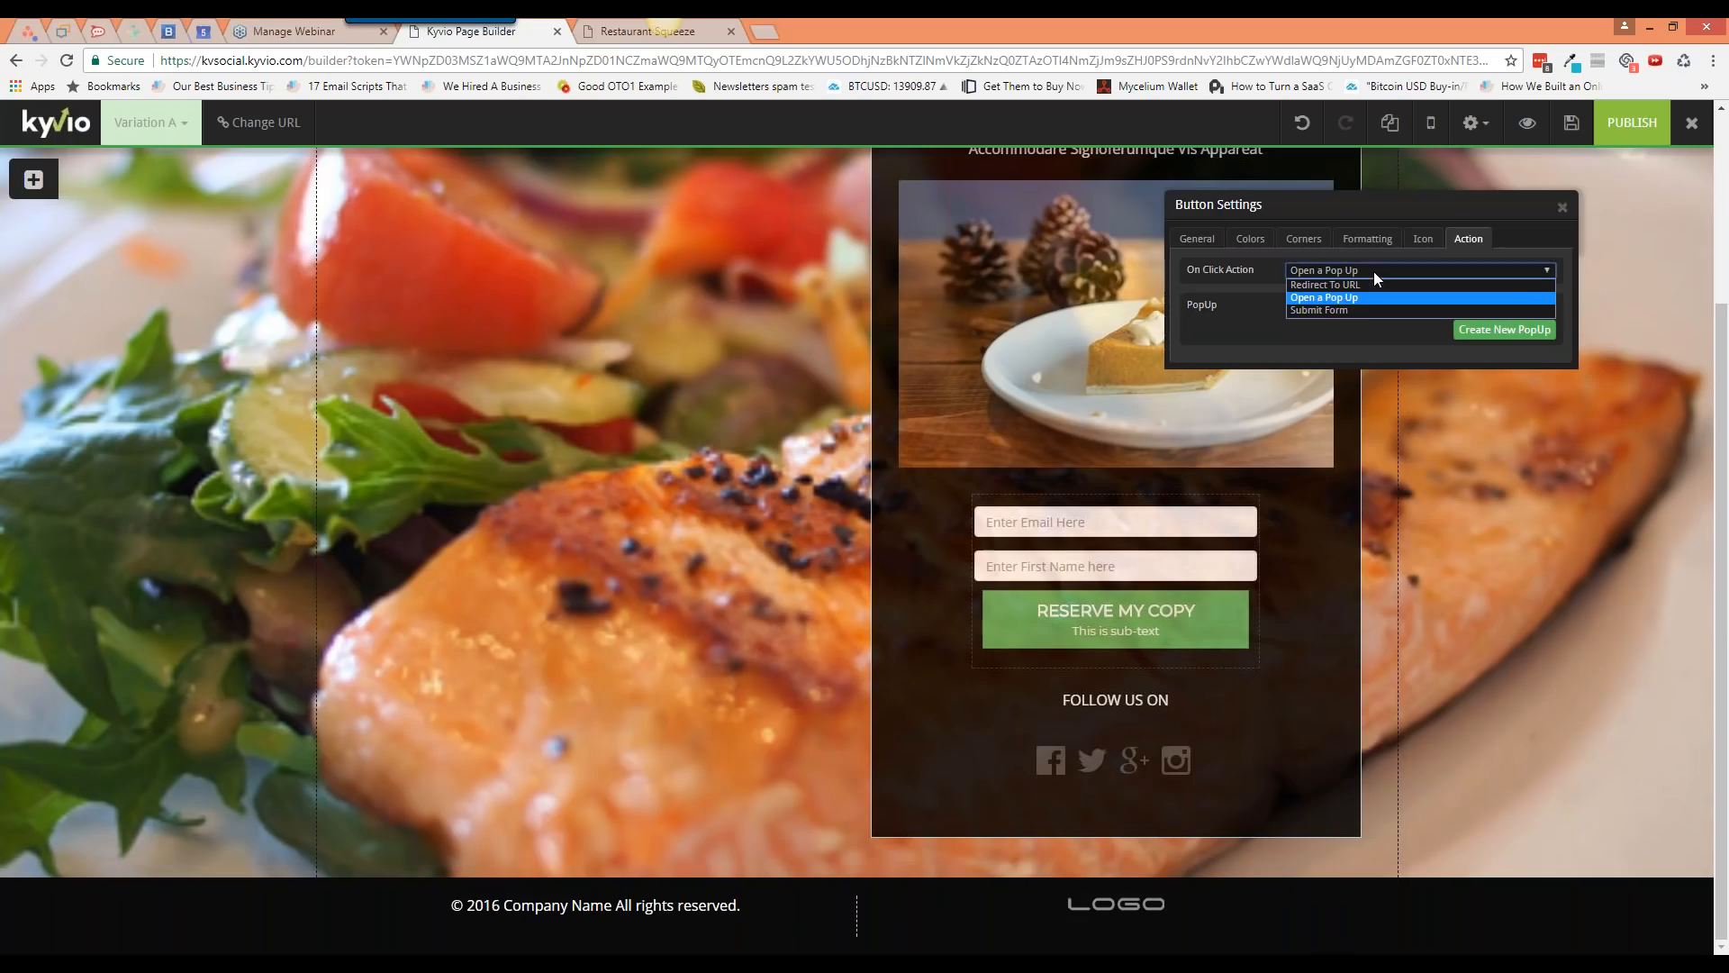
{"action": "left_click", "coordinate": [1359, 310]}
{"action": "left_click", "coordinate": [1359, 304]}
{"action": "left_click", "coordinate": [1409, 321]}
{"action": "left_click", "coordinate": [1563, 208]}
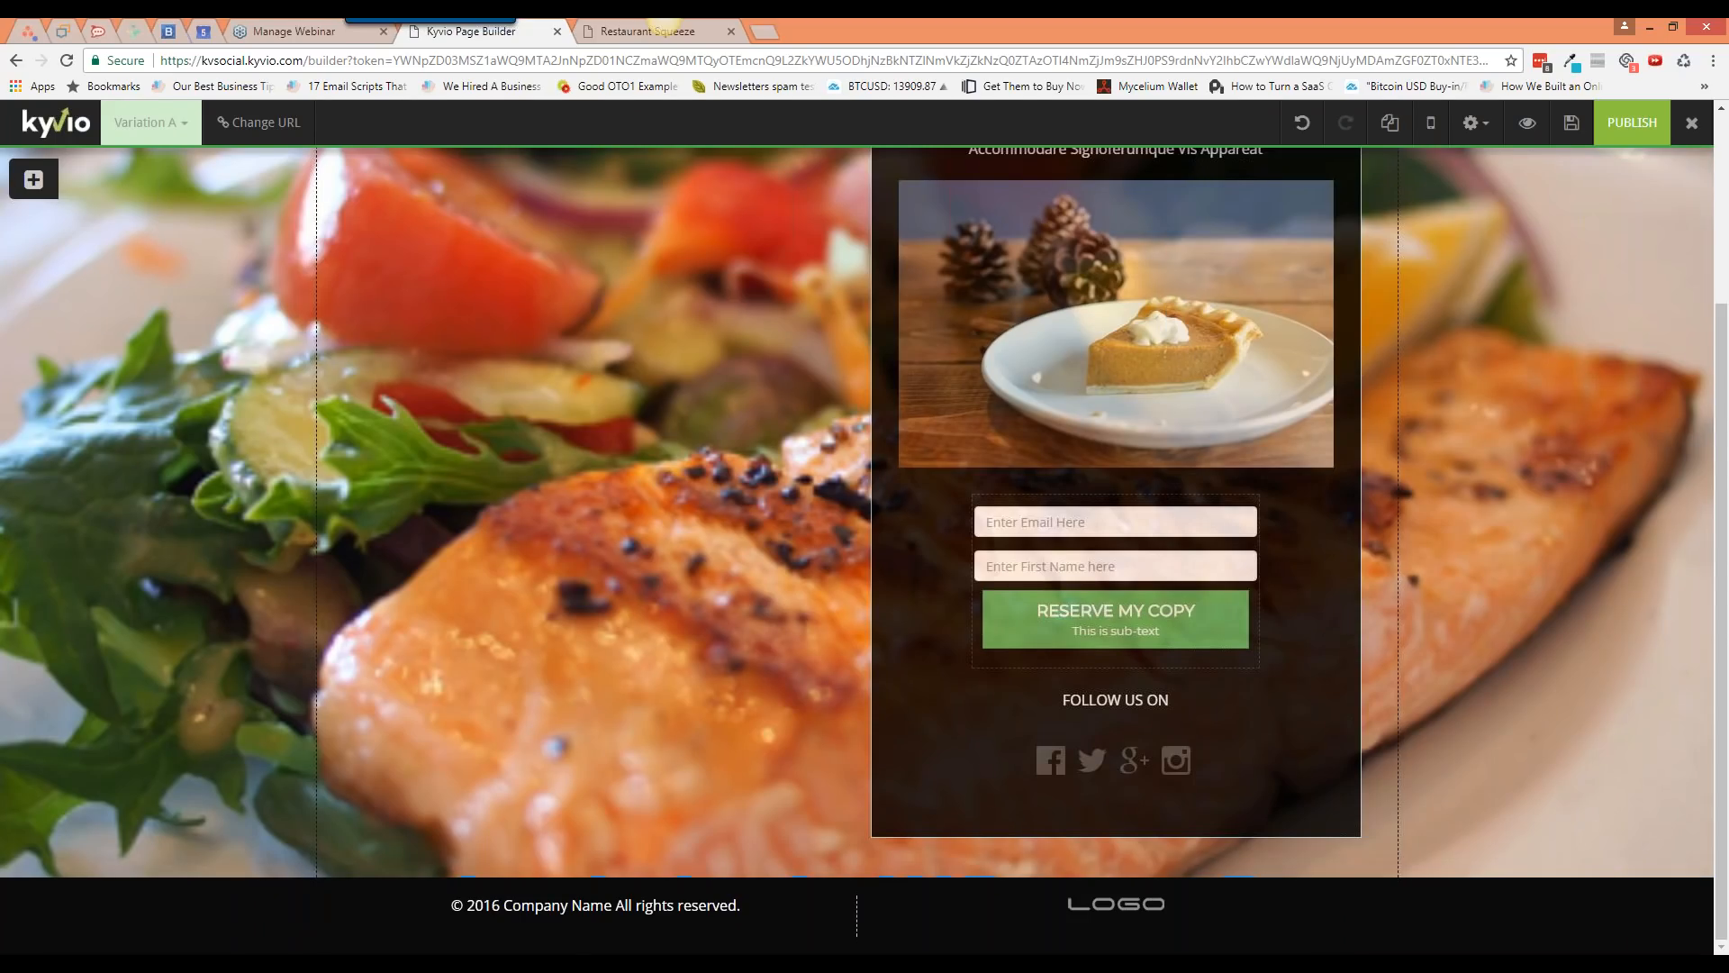
{"action": "left_click", "coordinate": [1571, 126]}
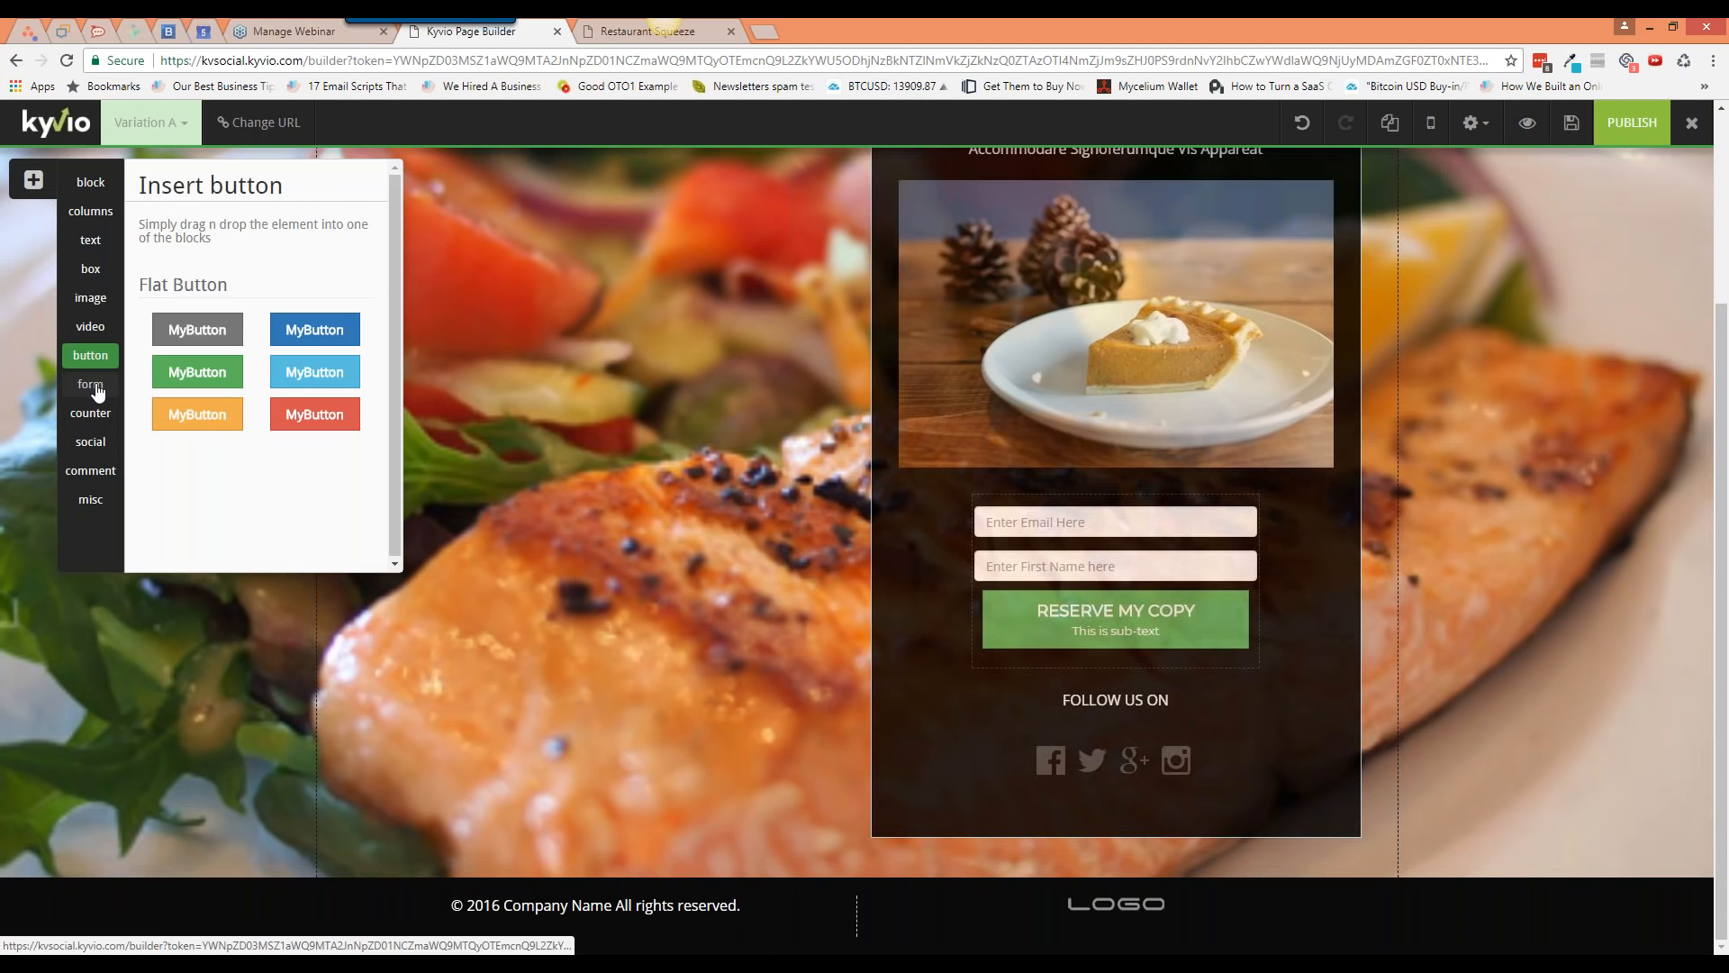
Step: Add a phone number field below the name field, then delete it again
{"action": "left_click", "coordinate": [96, 388]}
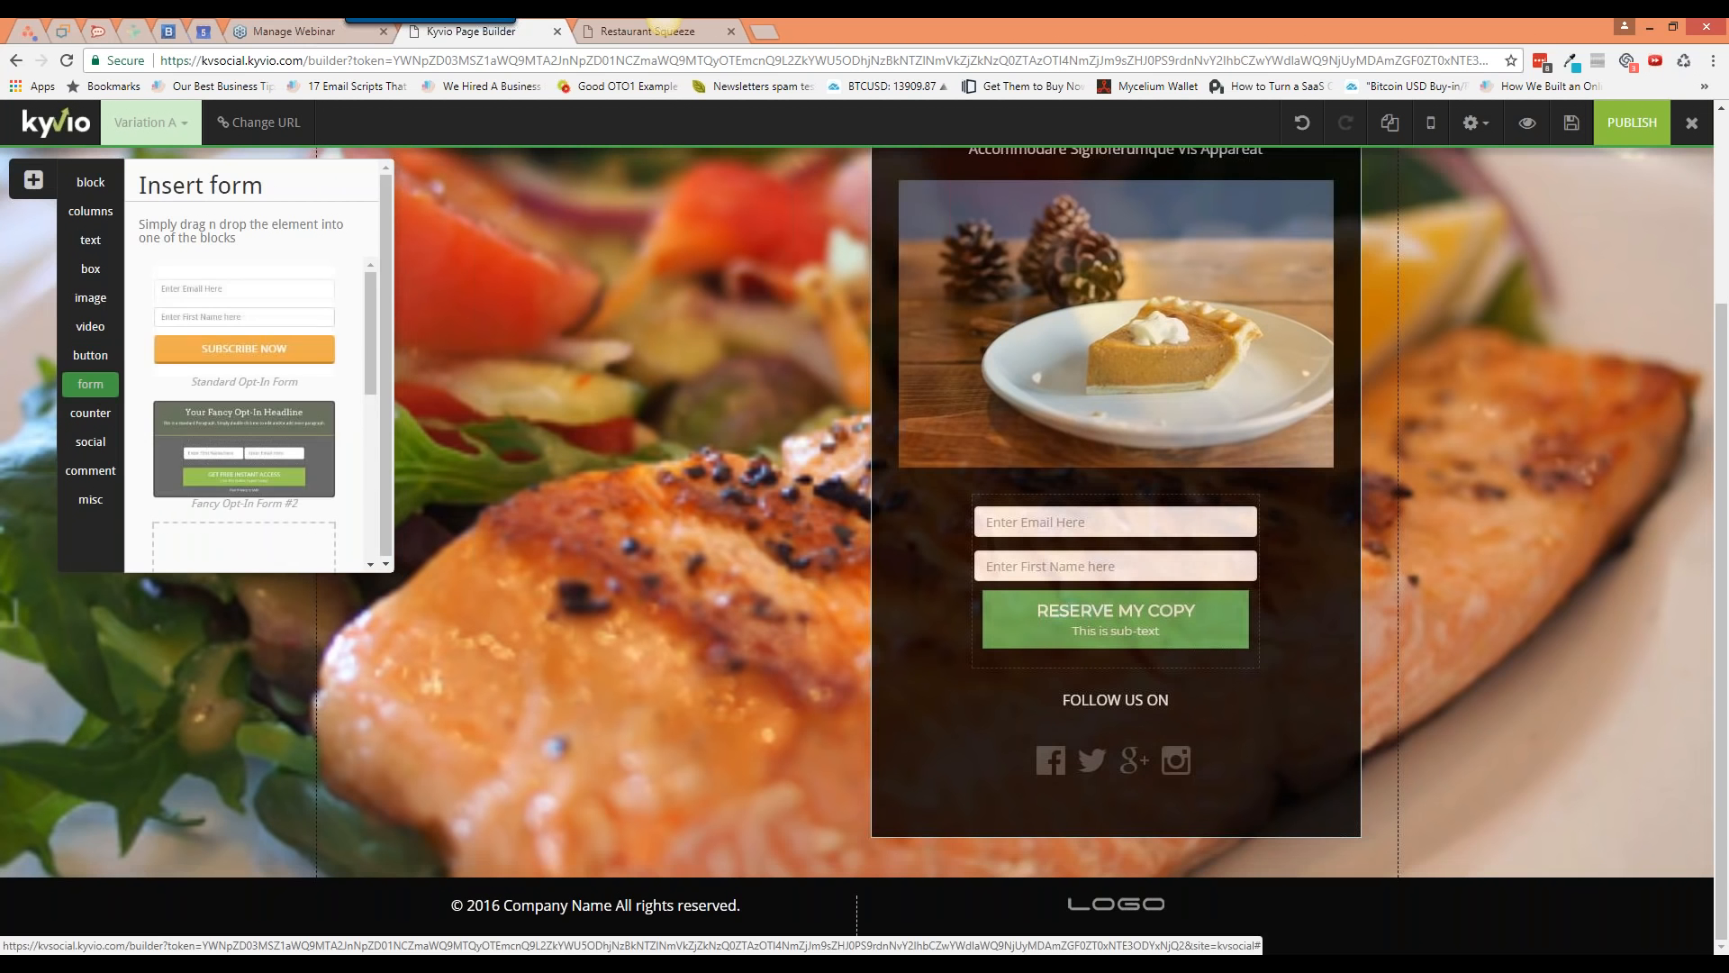
{"action": "left_click_drag", "start_coordinate": [371, 313], "coordinate": [367, 479]}
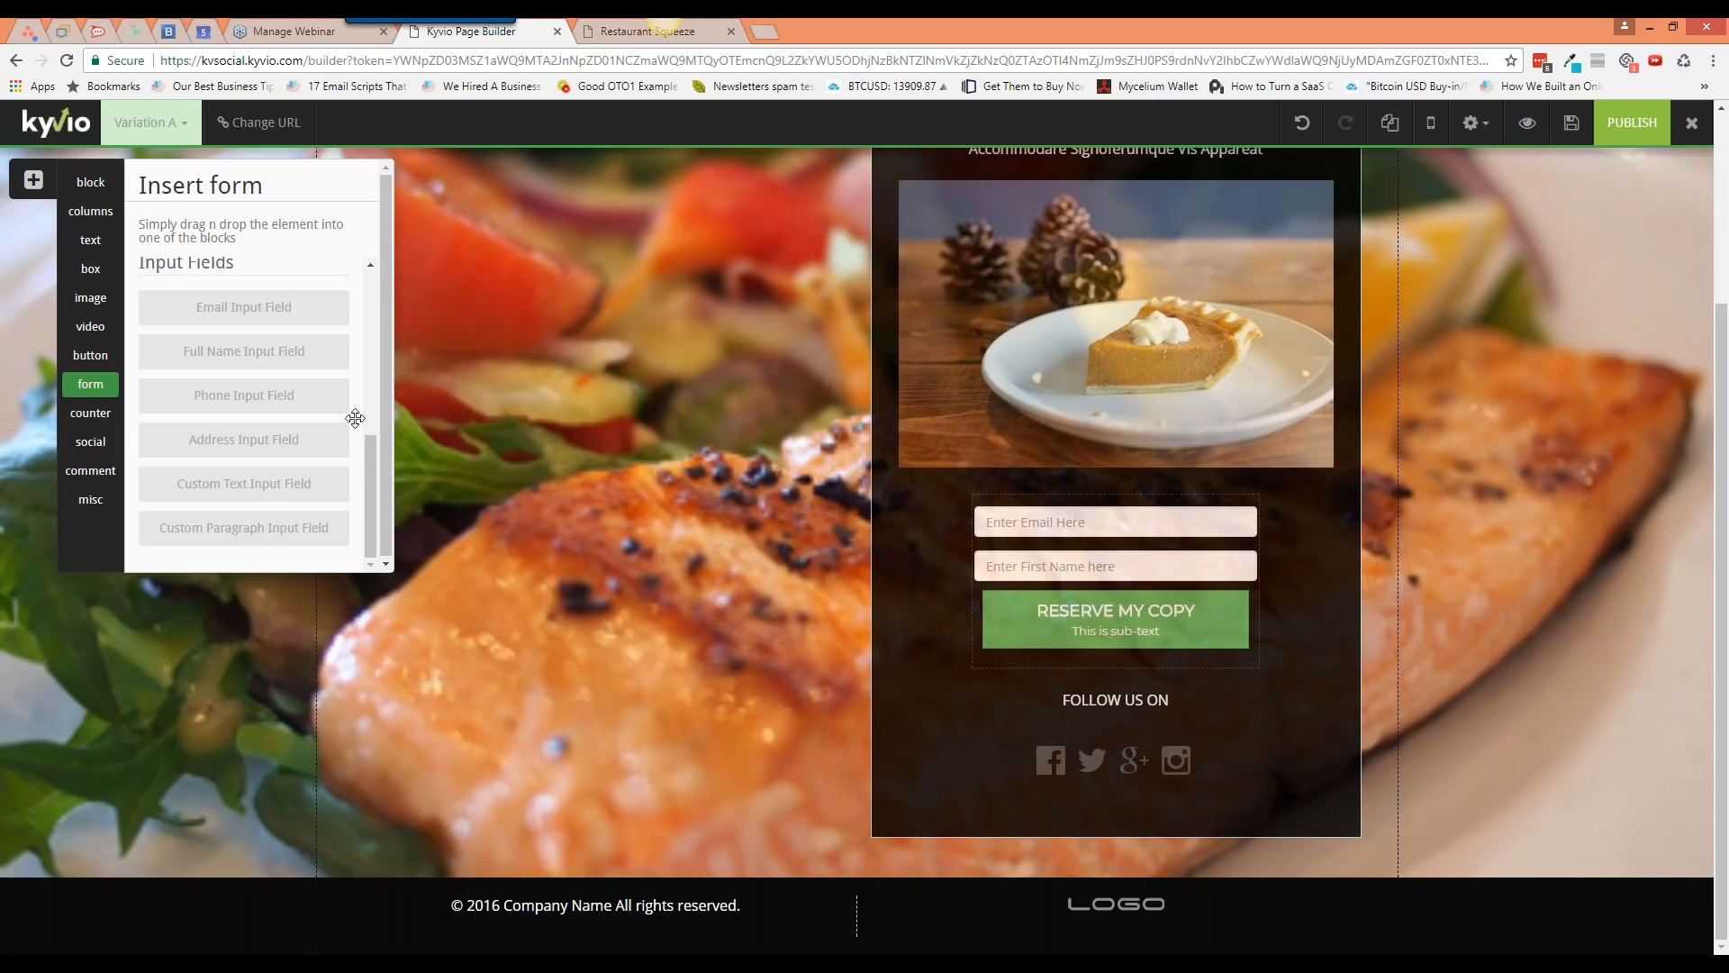
{"action": "left_click_drag", "start_coordinate": [356, 418], "coordinate": [1067, 628]}
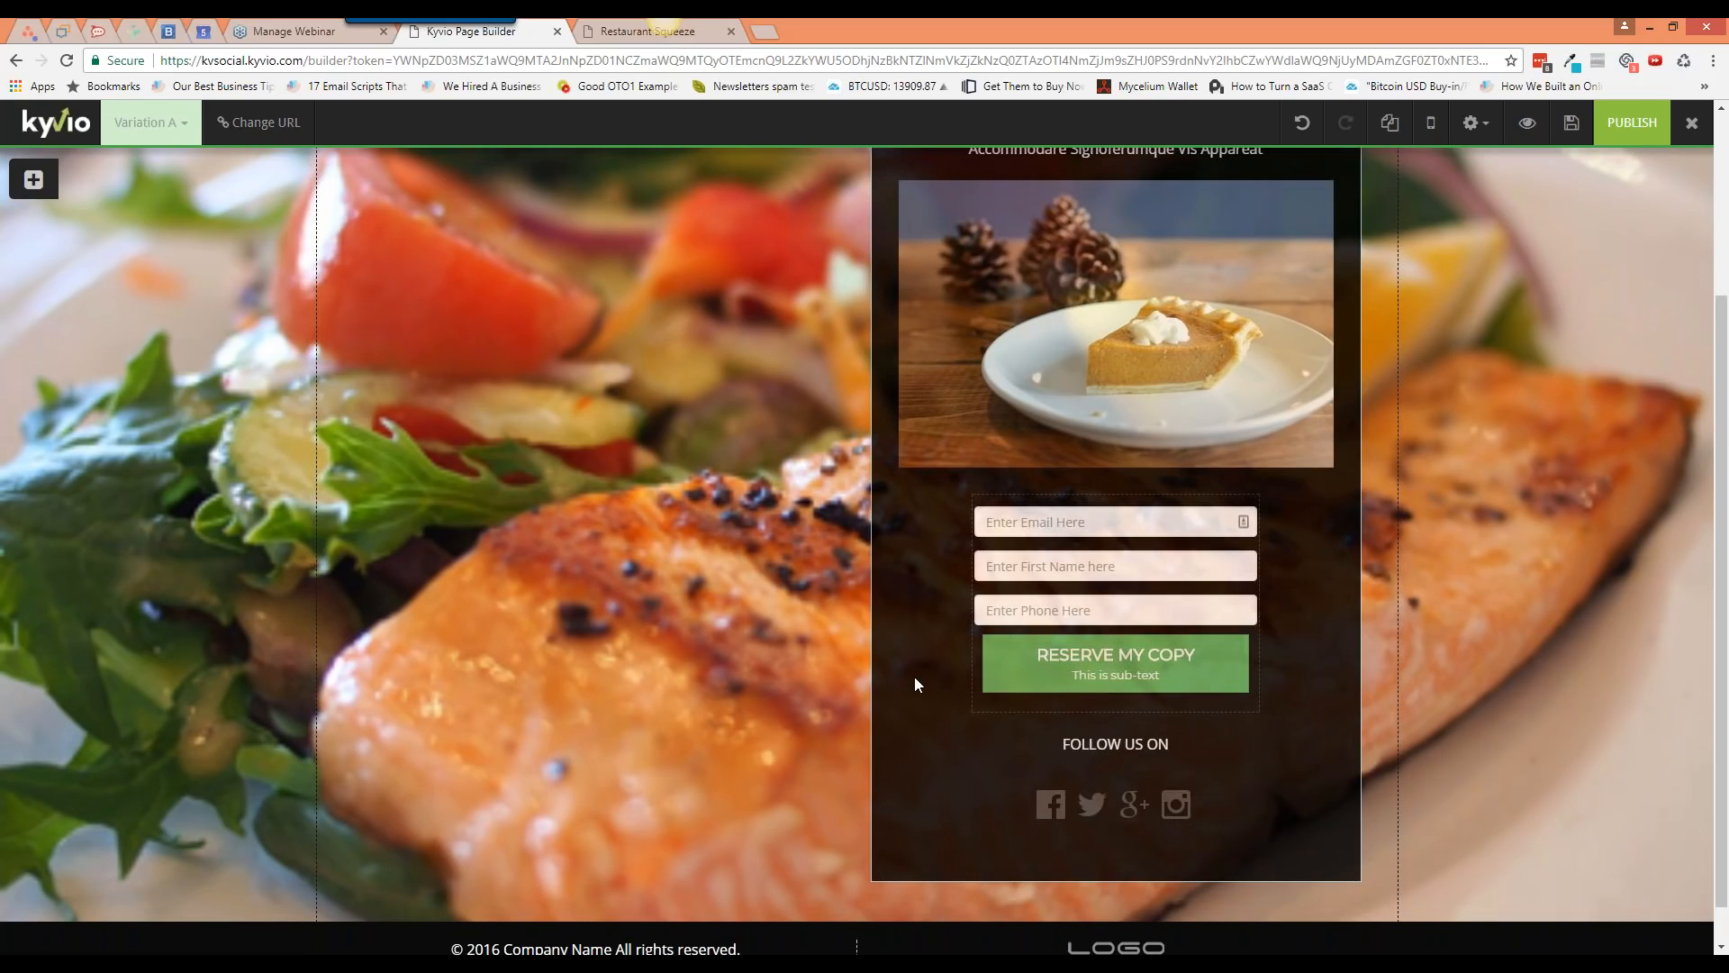
{"action": "mouse_move", "coordinate": [1247, 602]}
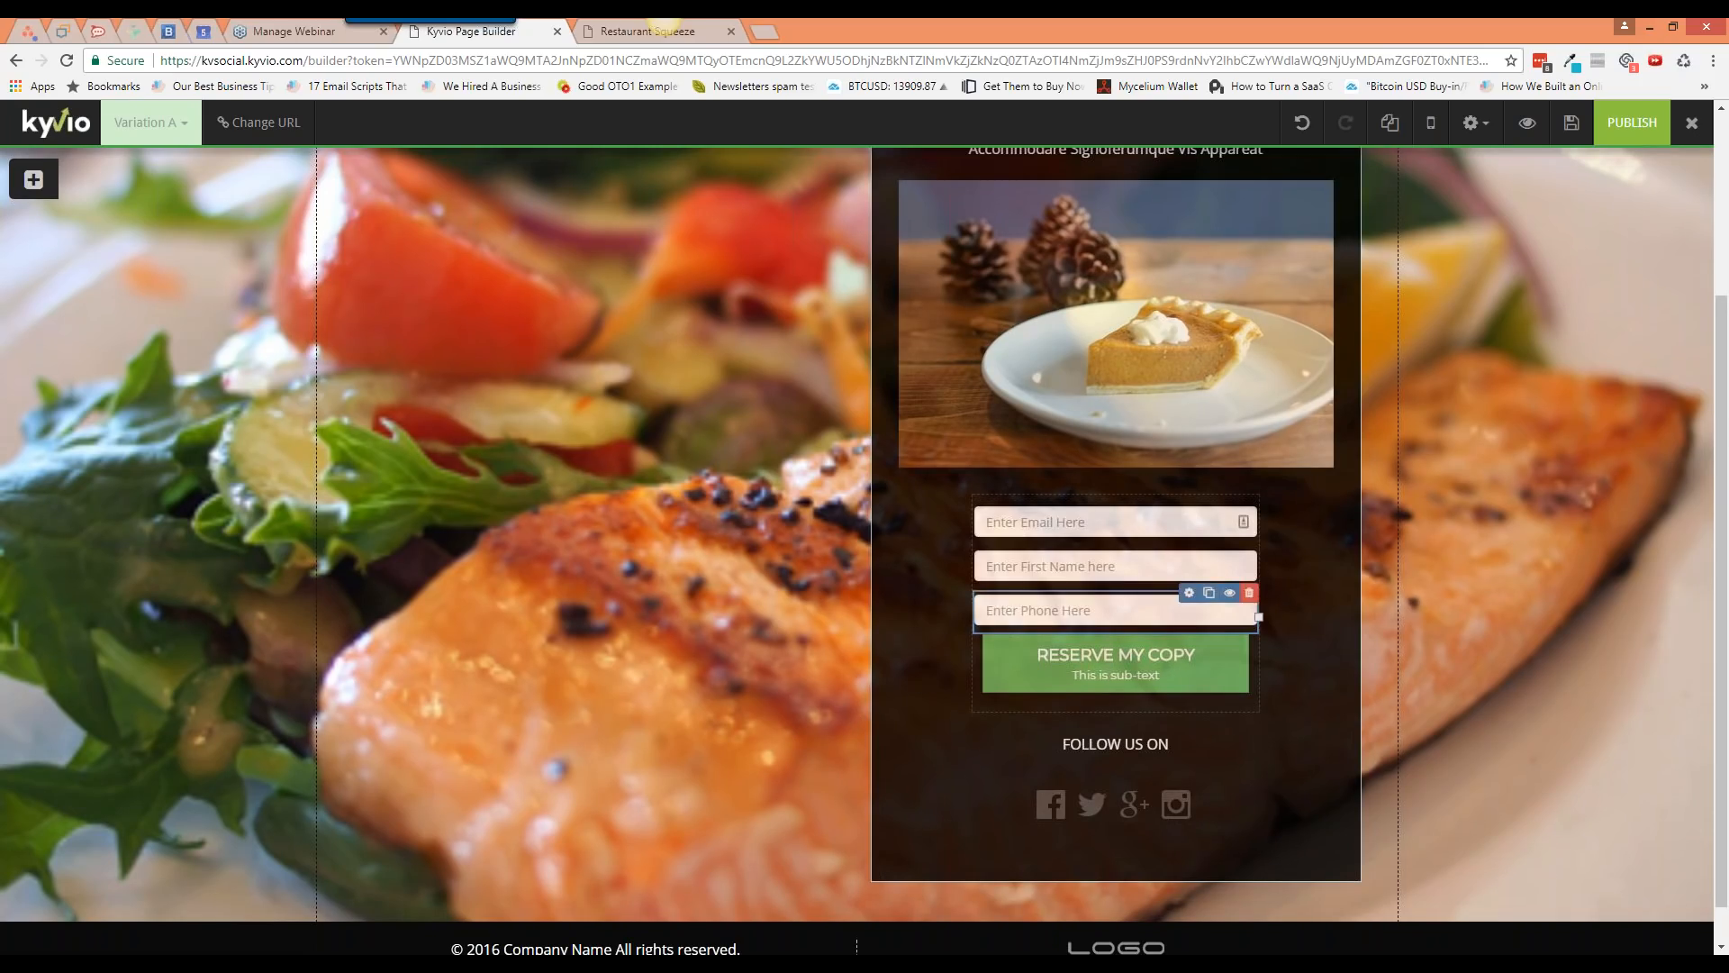
{"action": "left_click", "coordinate": [1249, 594]}
{"action": "key", "text": "Return"}
{"action": "left_click", "coordinate": [1167, 498]}
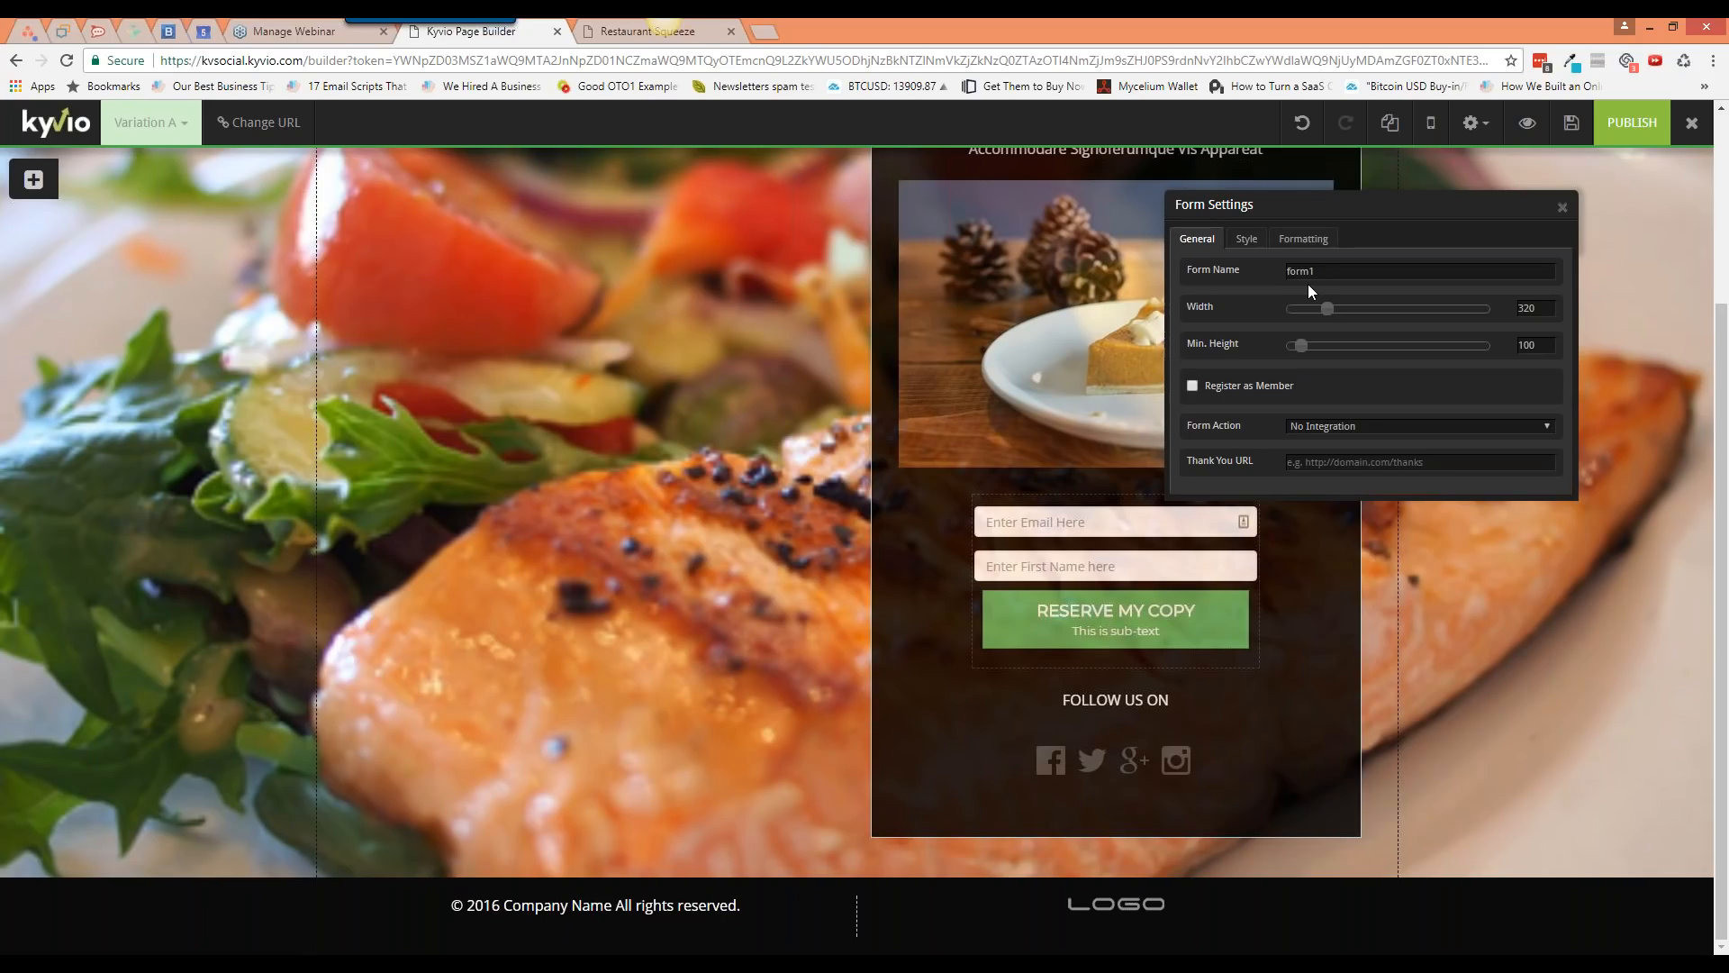
Step: Widen the form to 365 and give its fields the Sharp style, keeping the Stack layout
{"action": "left_click_drag", "start_coordinate": [1326, 308], "coordinate": [1315, 348]}
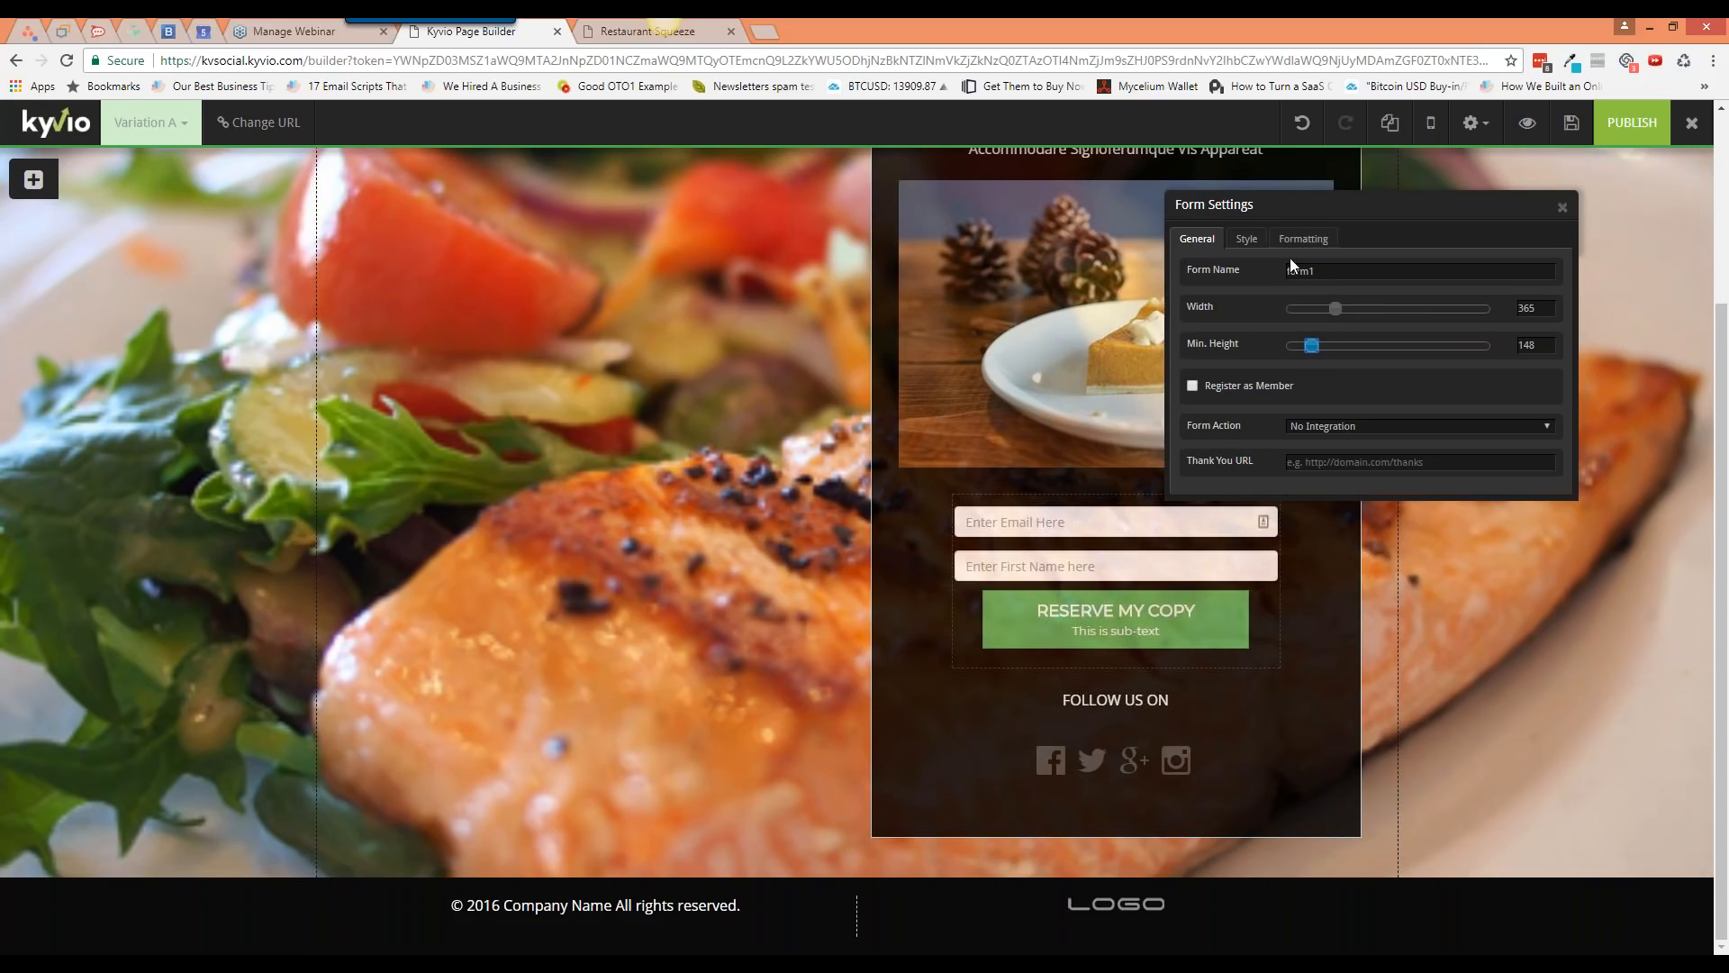
{"action": "left_click", "coordinate": [1246, 239]}
{"action": "left_click", "coordinate": [1330, 351]}
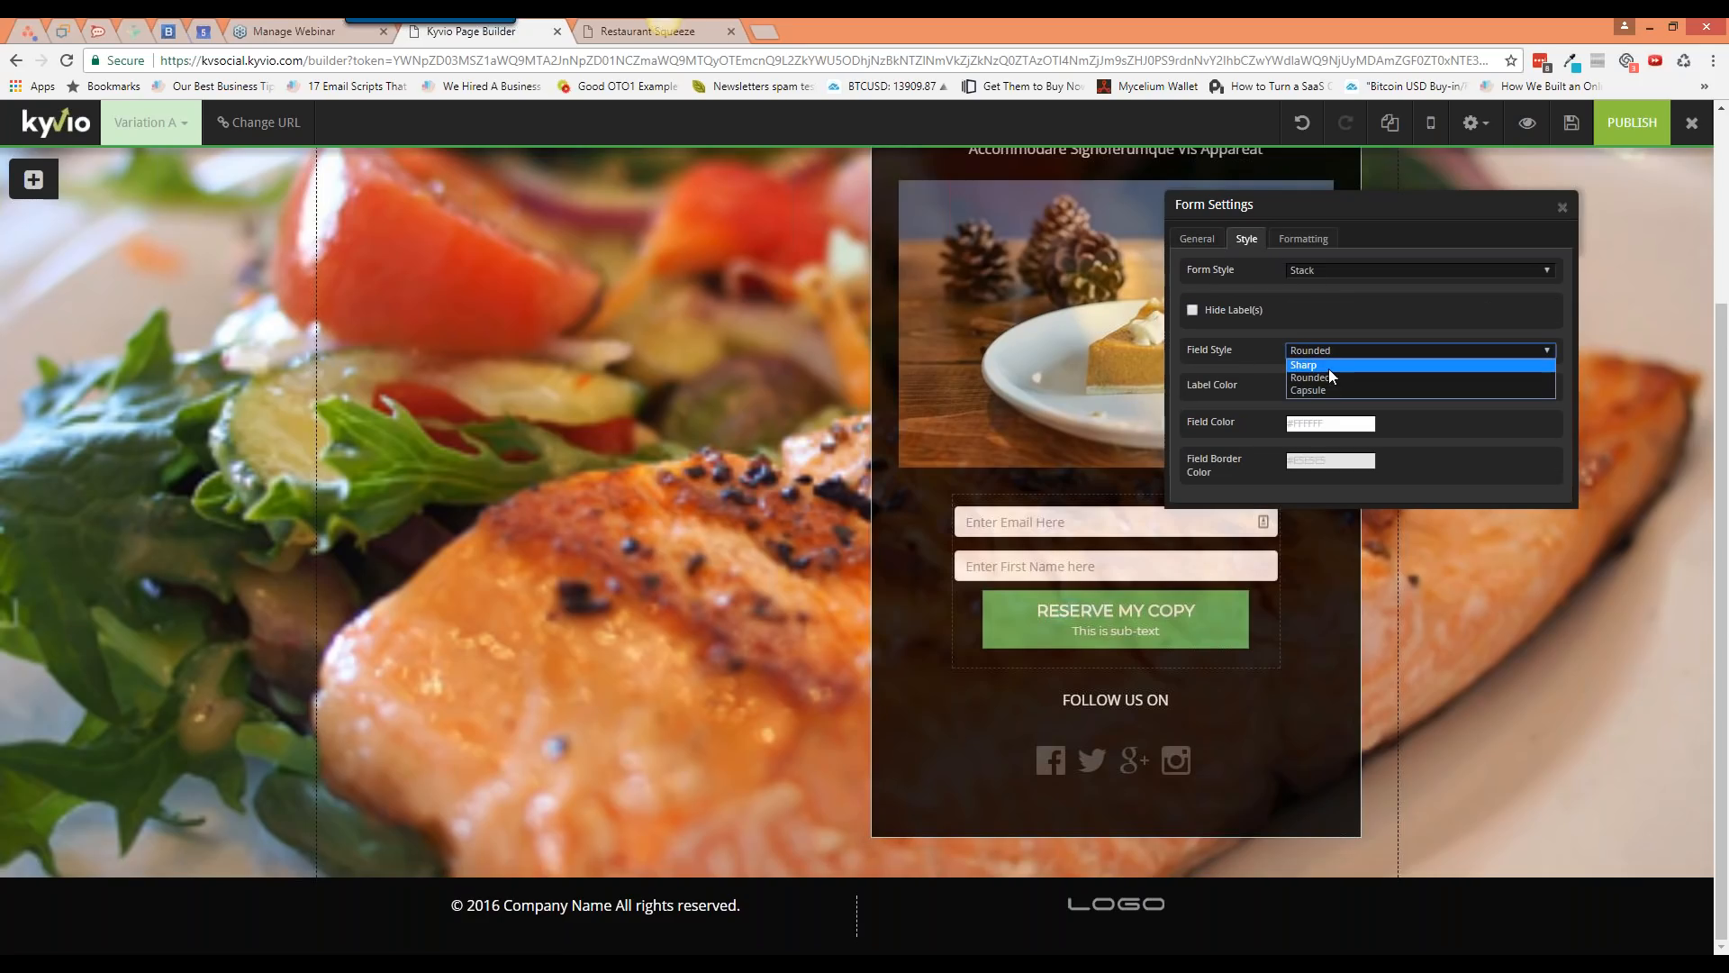
{"action": "left_click", "coordinate": [1328, 365]}
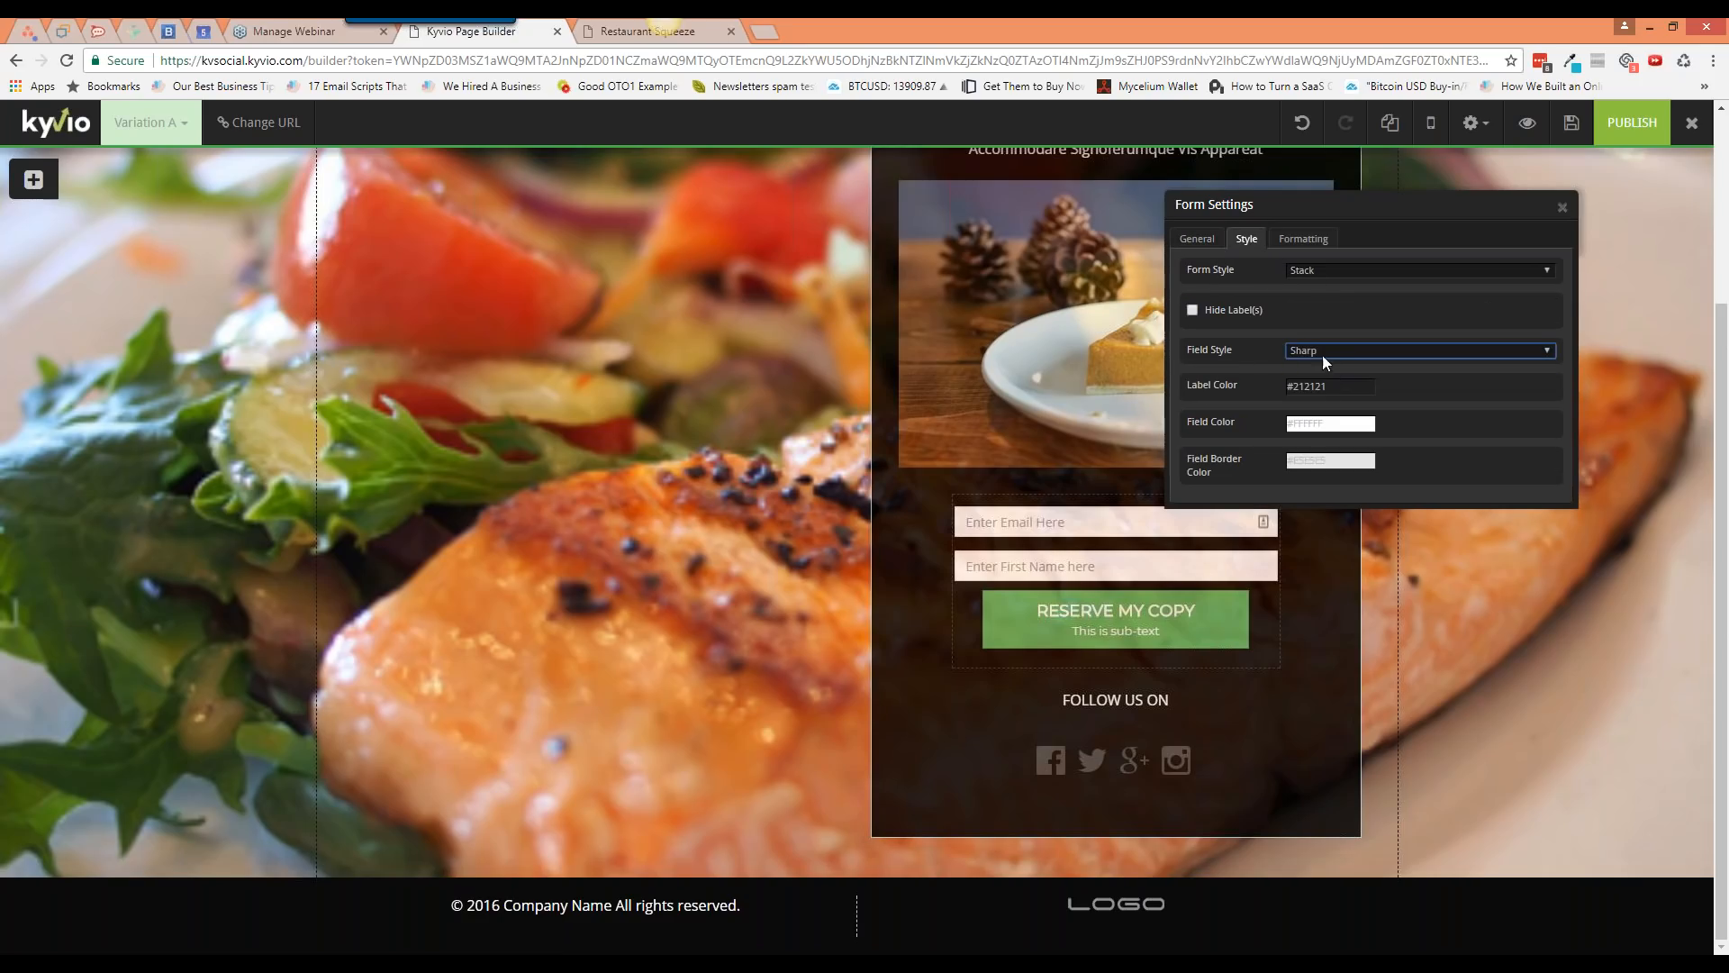
{"action": "left_click", "coordinate": [1311, 269]}
{"action": "left_click", "coordinate": [1317, 284]}
Step: Raise the form's top margin to 33
{"action": "left_click", "coordinate": [1304, 240]}
{"action": "left_click_drag", "start_coordinate": [1294, 272], "coordinate": [1305, 272]}
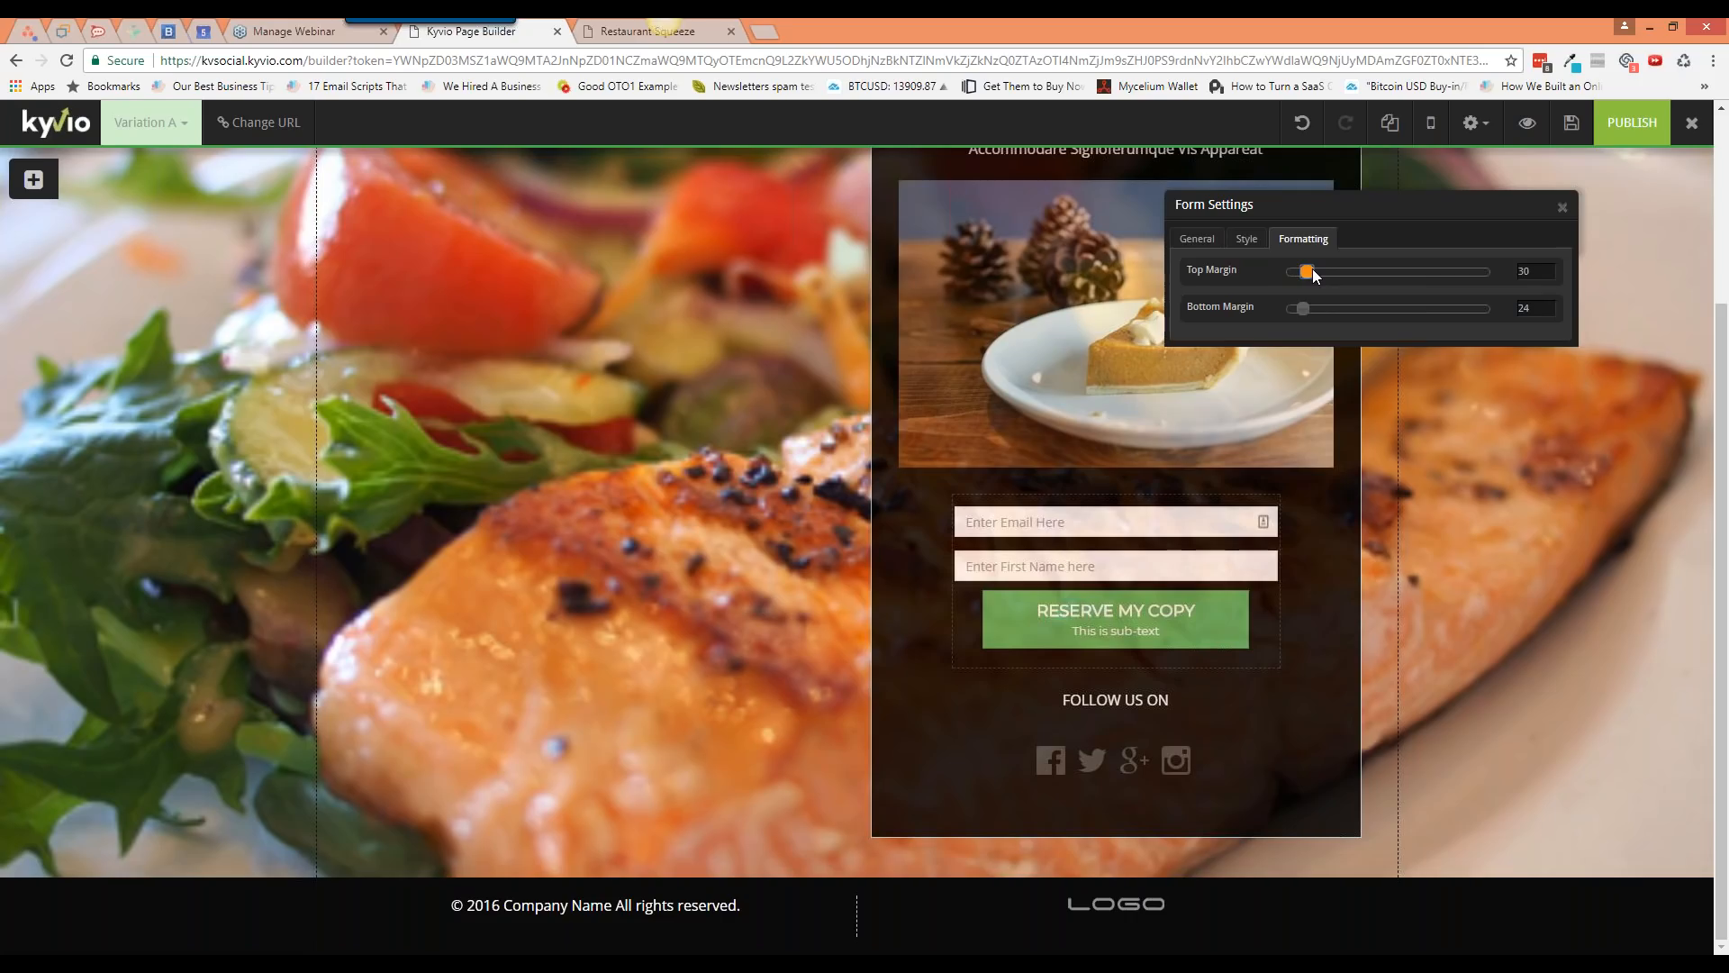
{"action": "left_click_drag", "start_coordinate": [1311, 268], "coordinate": [1314, 268]}
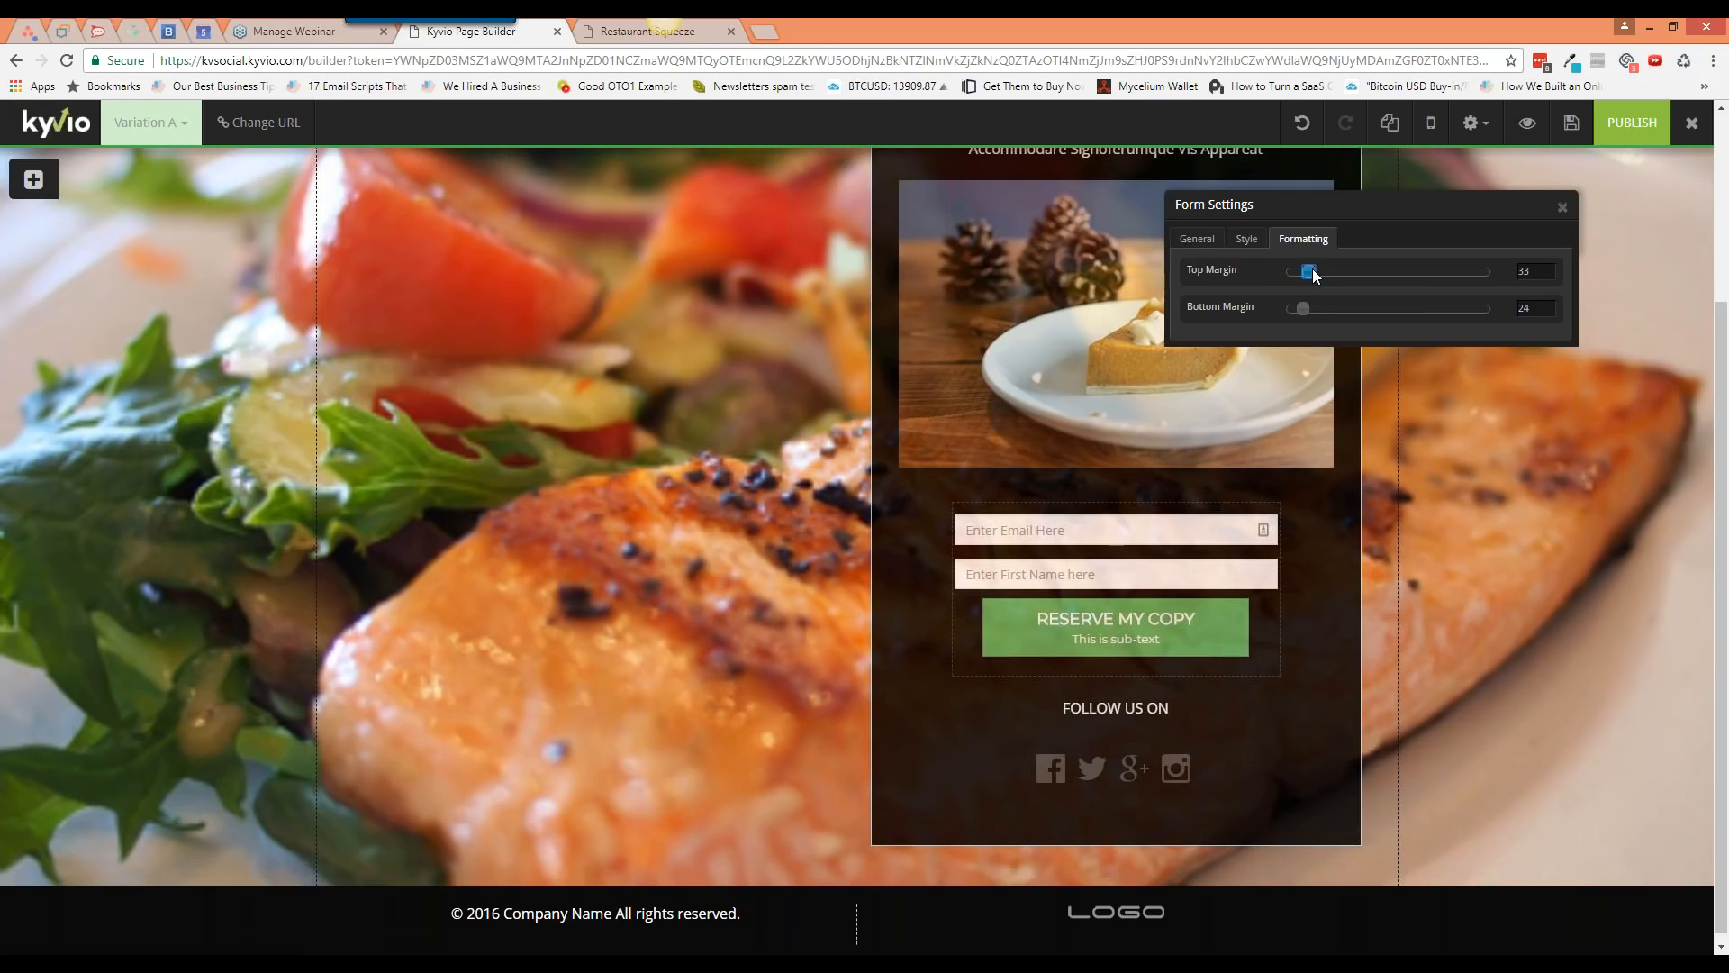
Step: In General settings, try member registration and browse product access, leave it off, then list form actions
{"action": "left_click", "coordinate": [1214, 240]}
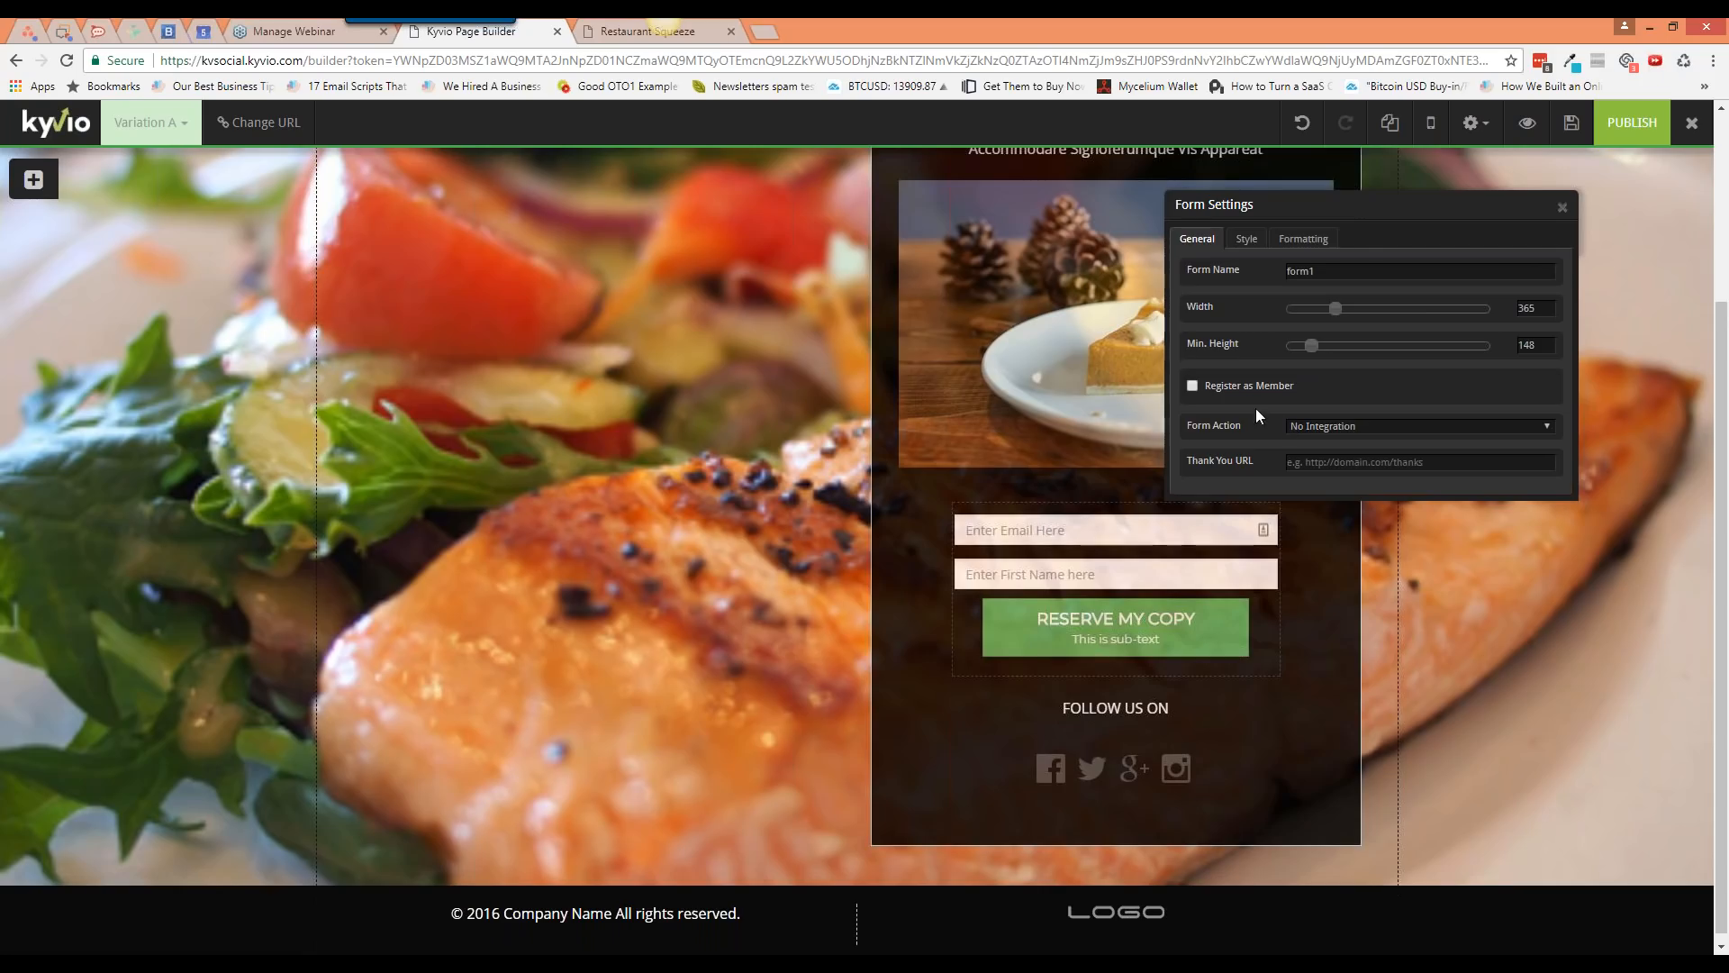
{"action": "left_click", "coordinate": [1193, 387]}
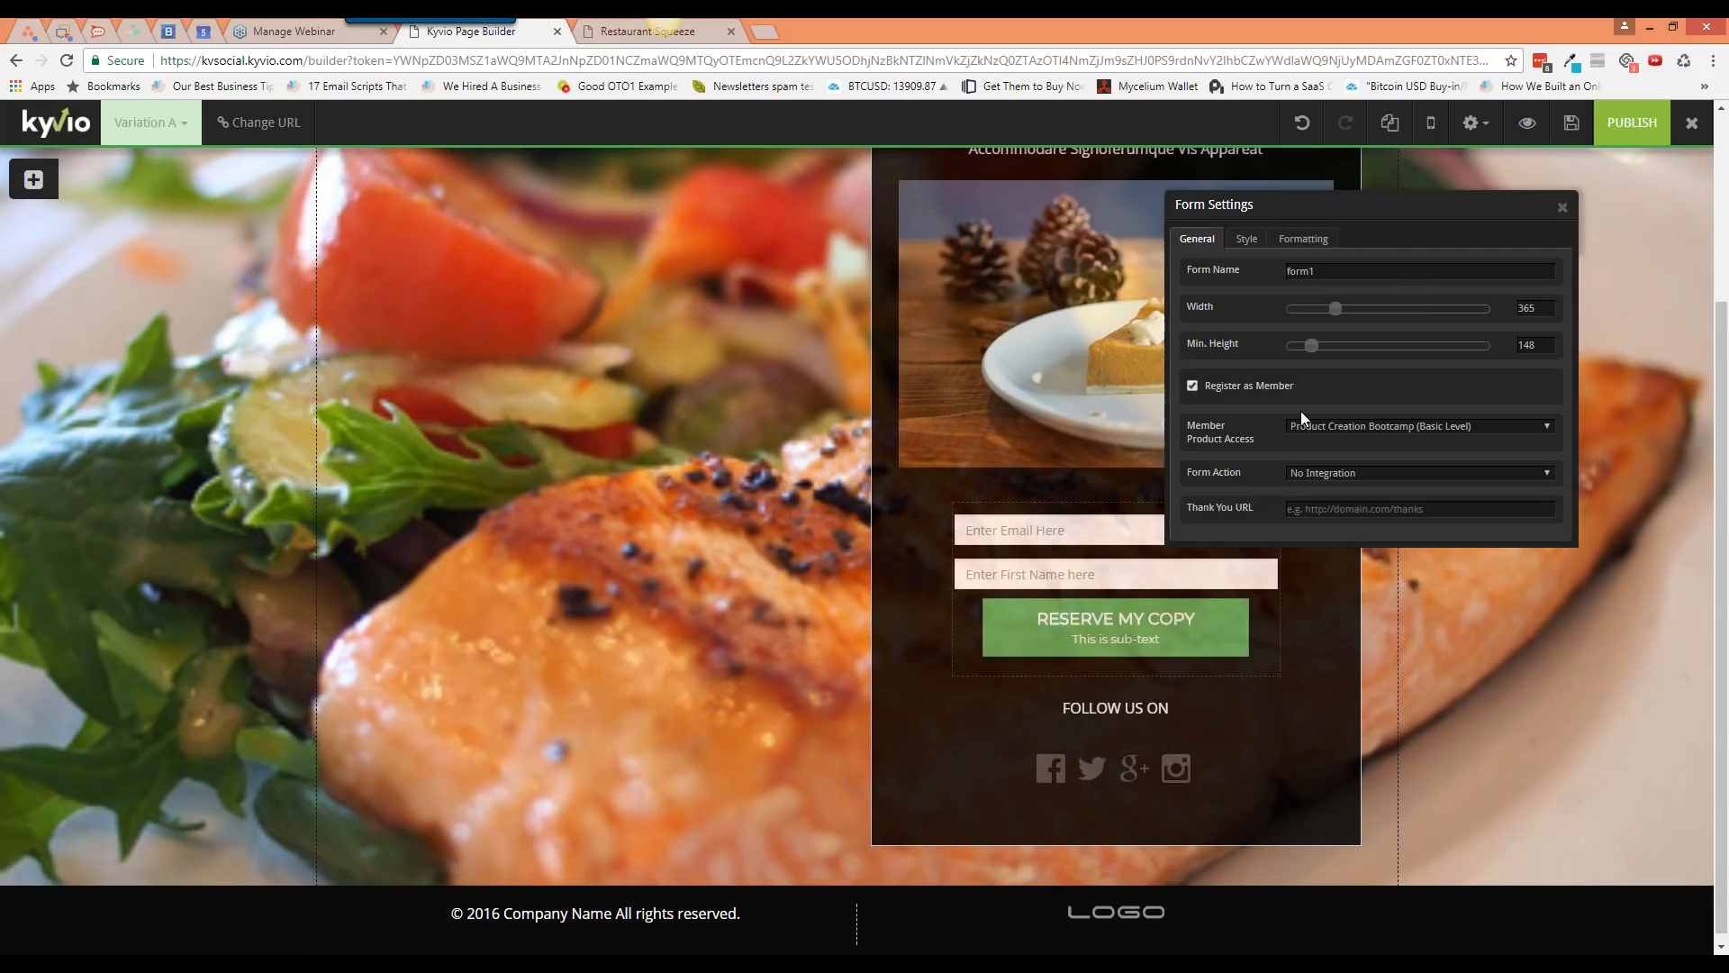
{"action": "left_click", "coordinate": [1360, 425]}
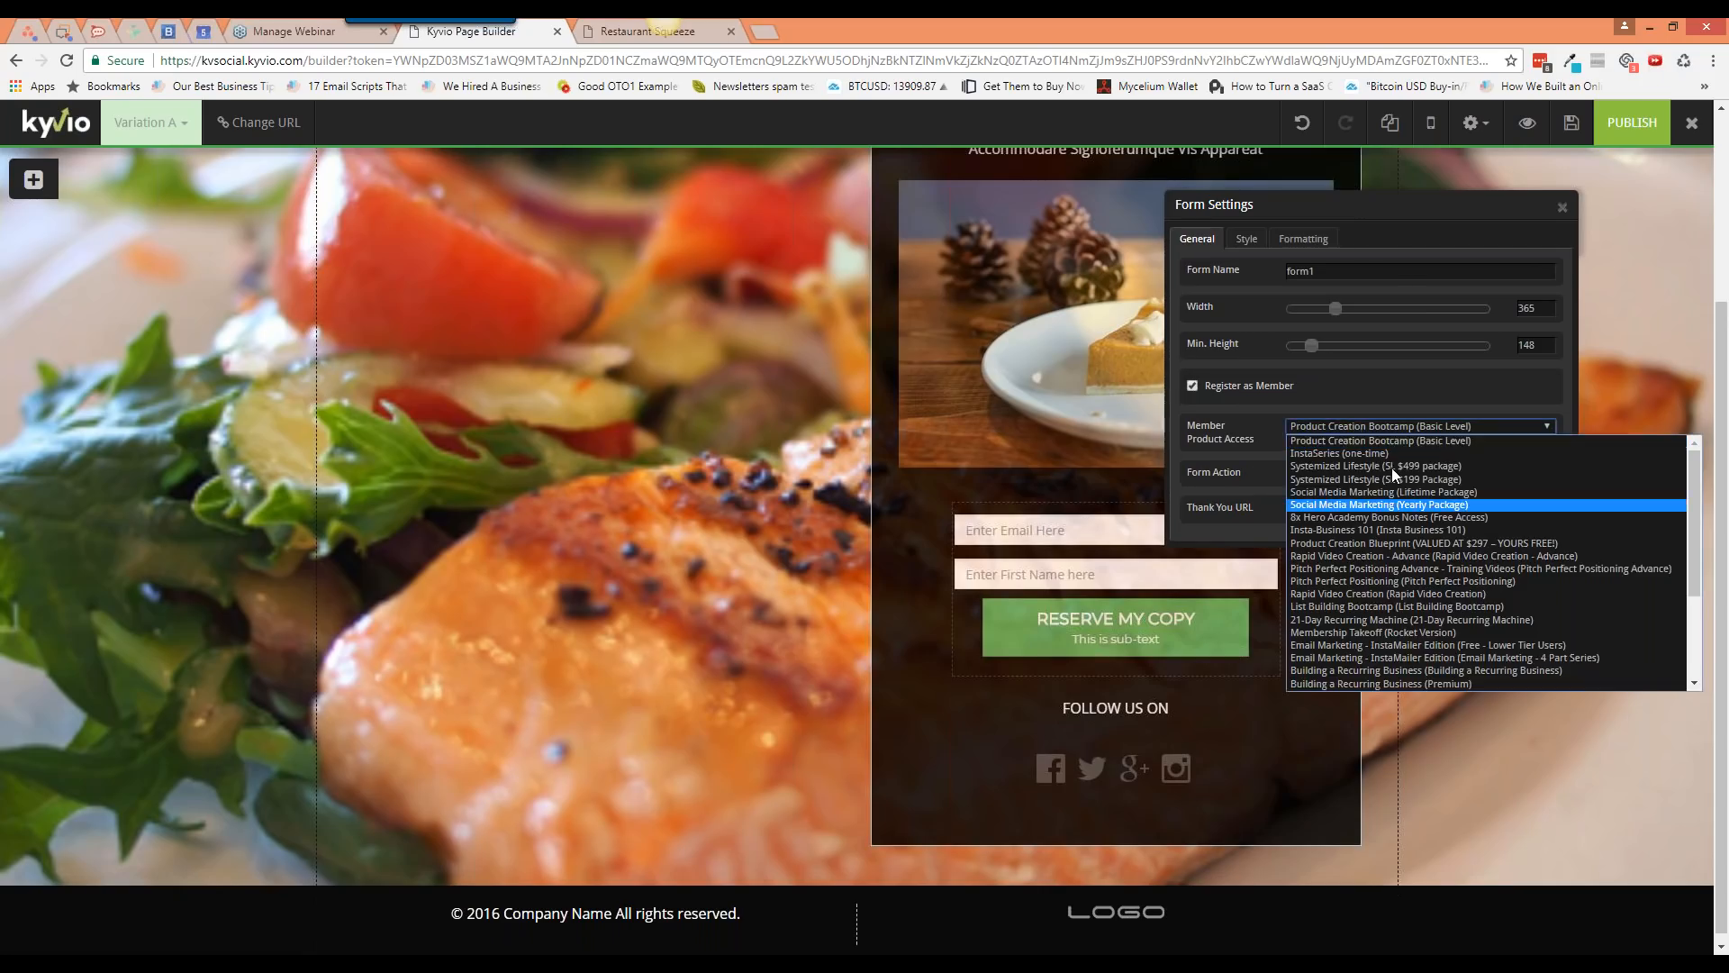
{"action": "scroll", "coordinate": [1374, 622], "scroll_direction": "down", "scroll_amount": 3}
{"action": "scroll", "coordinate": [1375, 618], "scroll_direction": "up", "scroll_amount": 3}
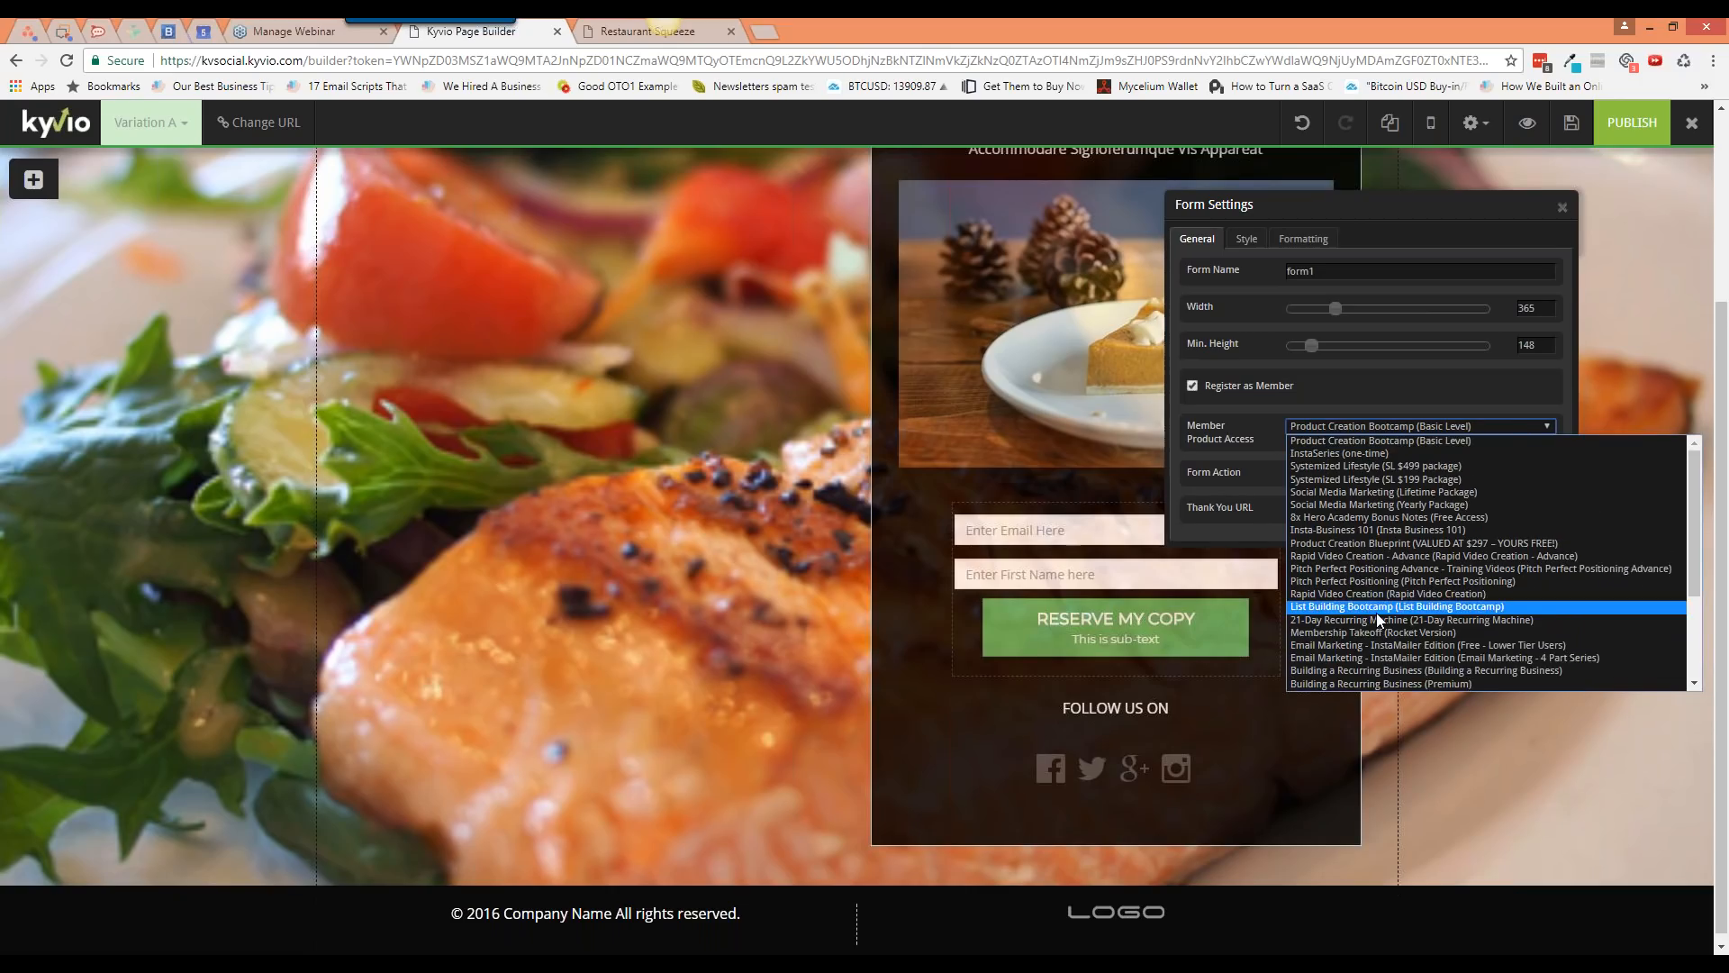
{"action": "scroll", "coordinate": [1376, 612], "scroll_direction": "down", "scroll_amount": 4}
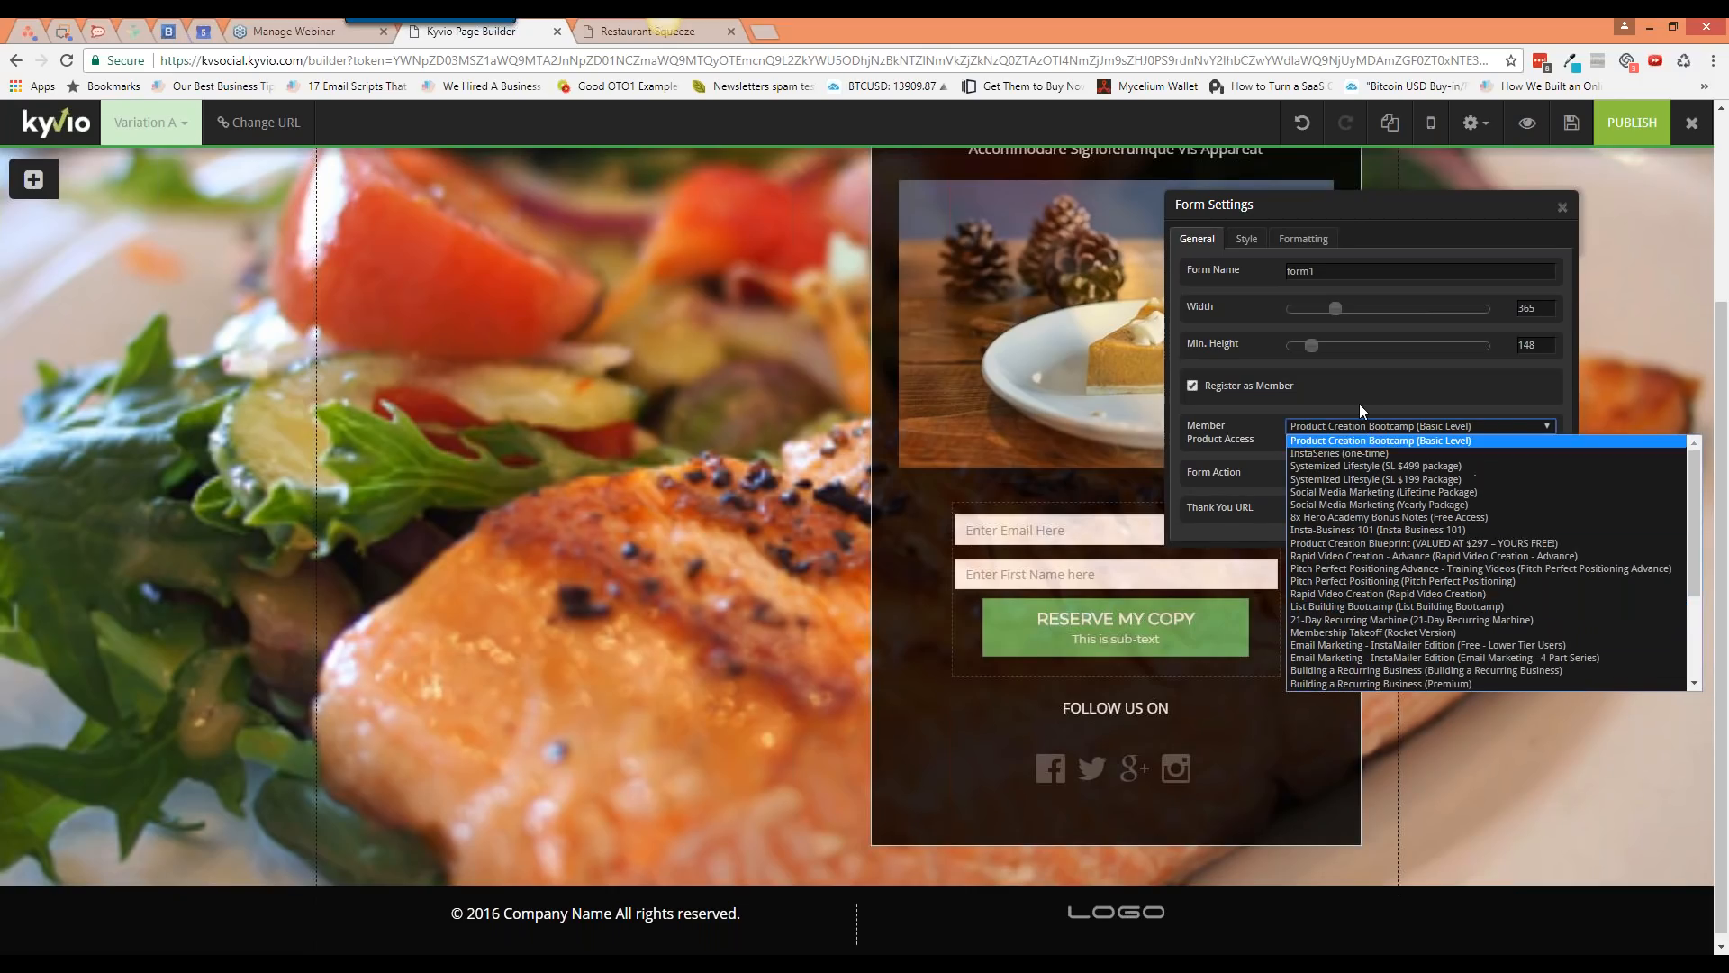
{"action": "left_click", "coordinate": [1207, 398]}
{"action": "left_click", "coordinate": [1195, 385]}
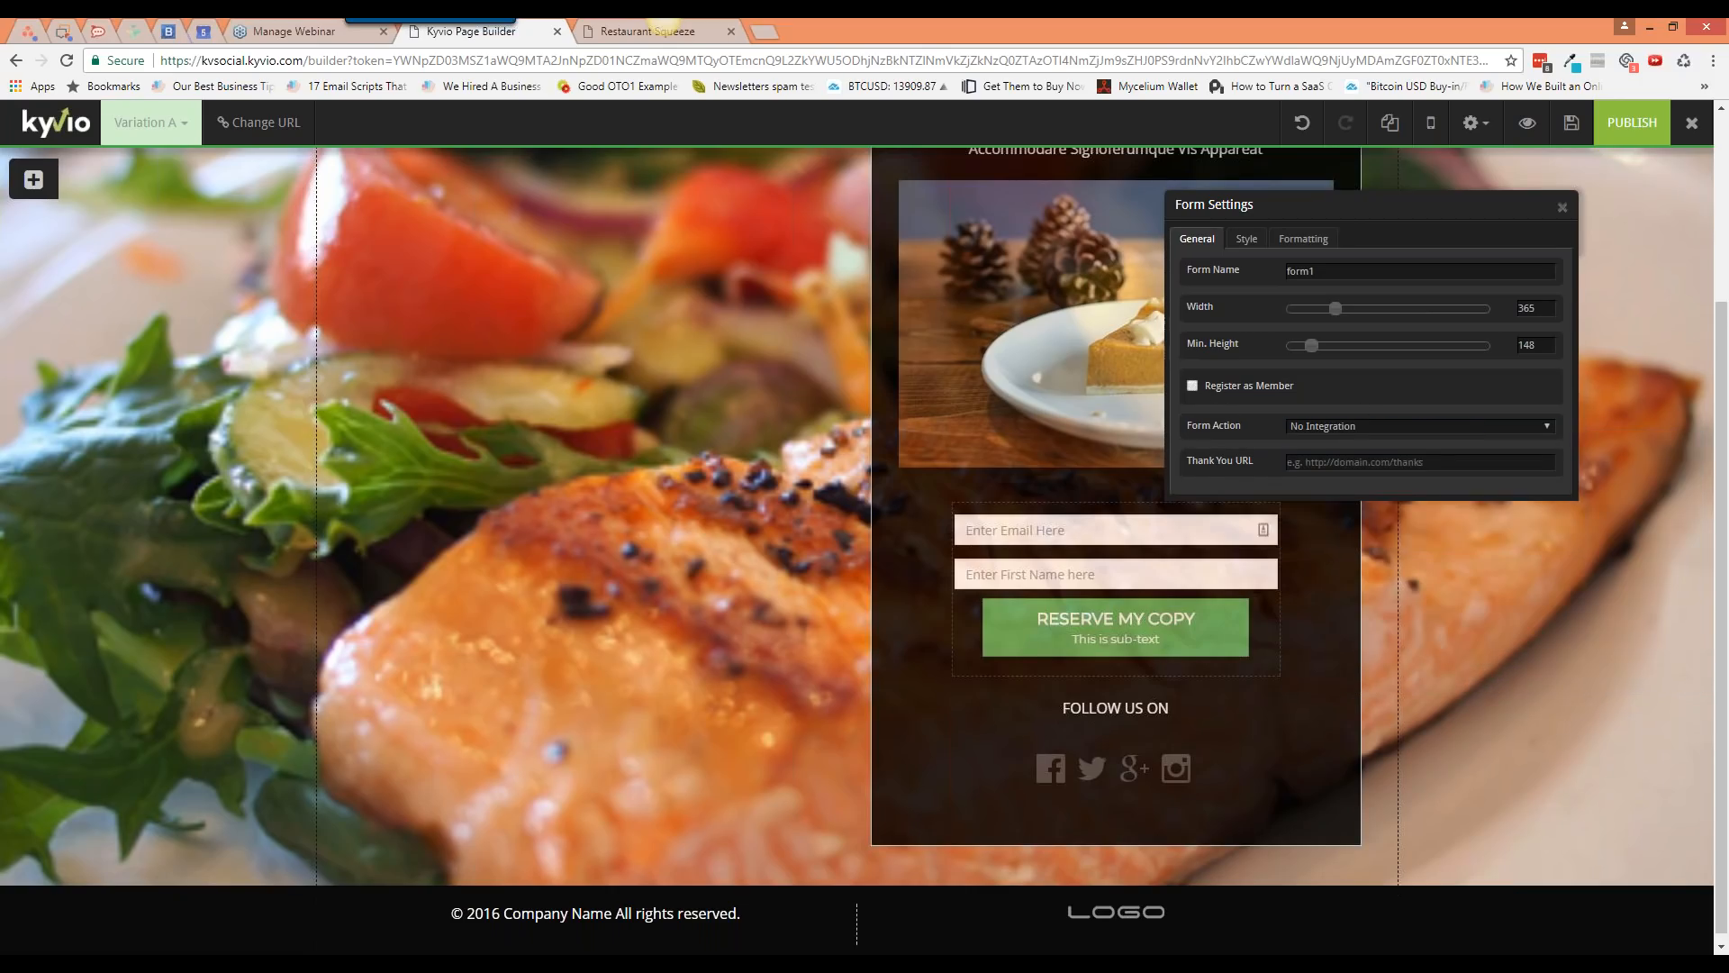
{"action": "left_click", "coordinate": [1337, 429]}
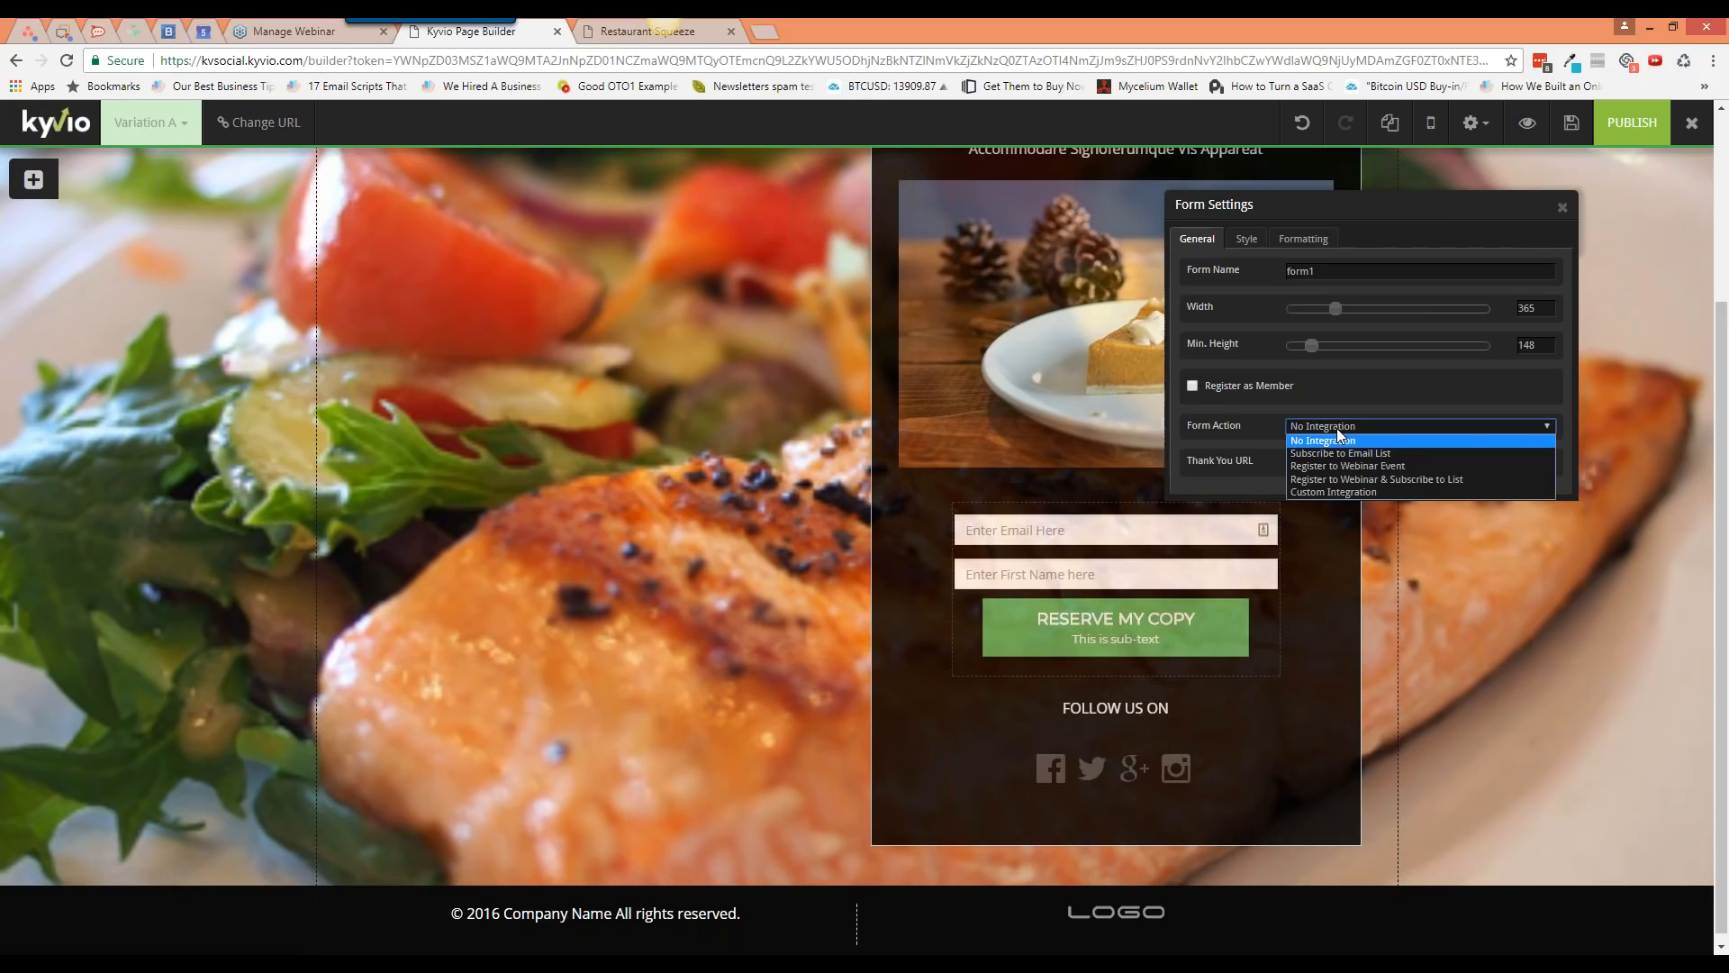
{"action": "left_click", "coordinate": [1403, 452]}
{"action": "left_click", "coordinate": [1382, 465]}
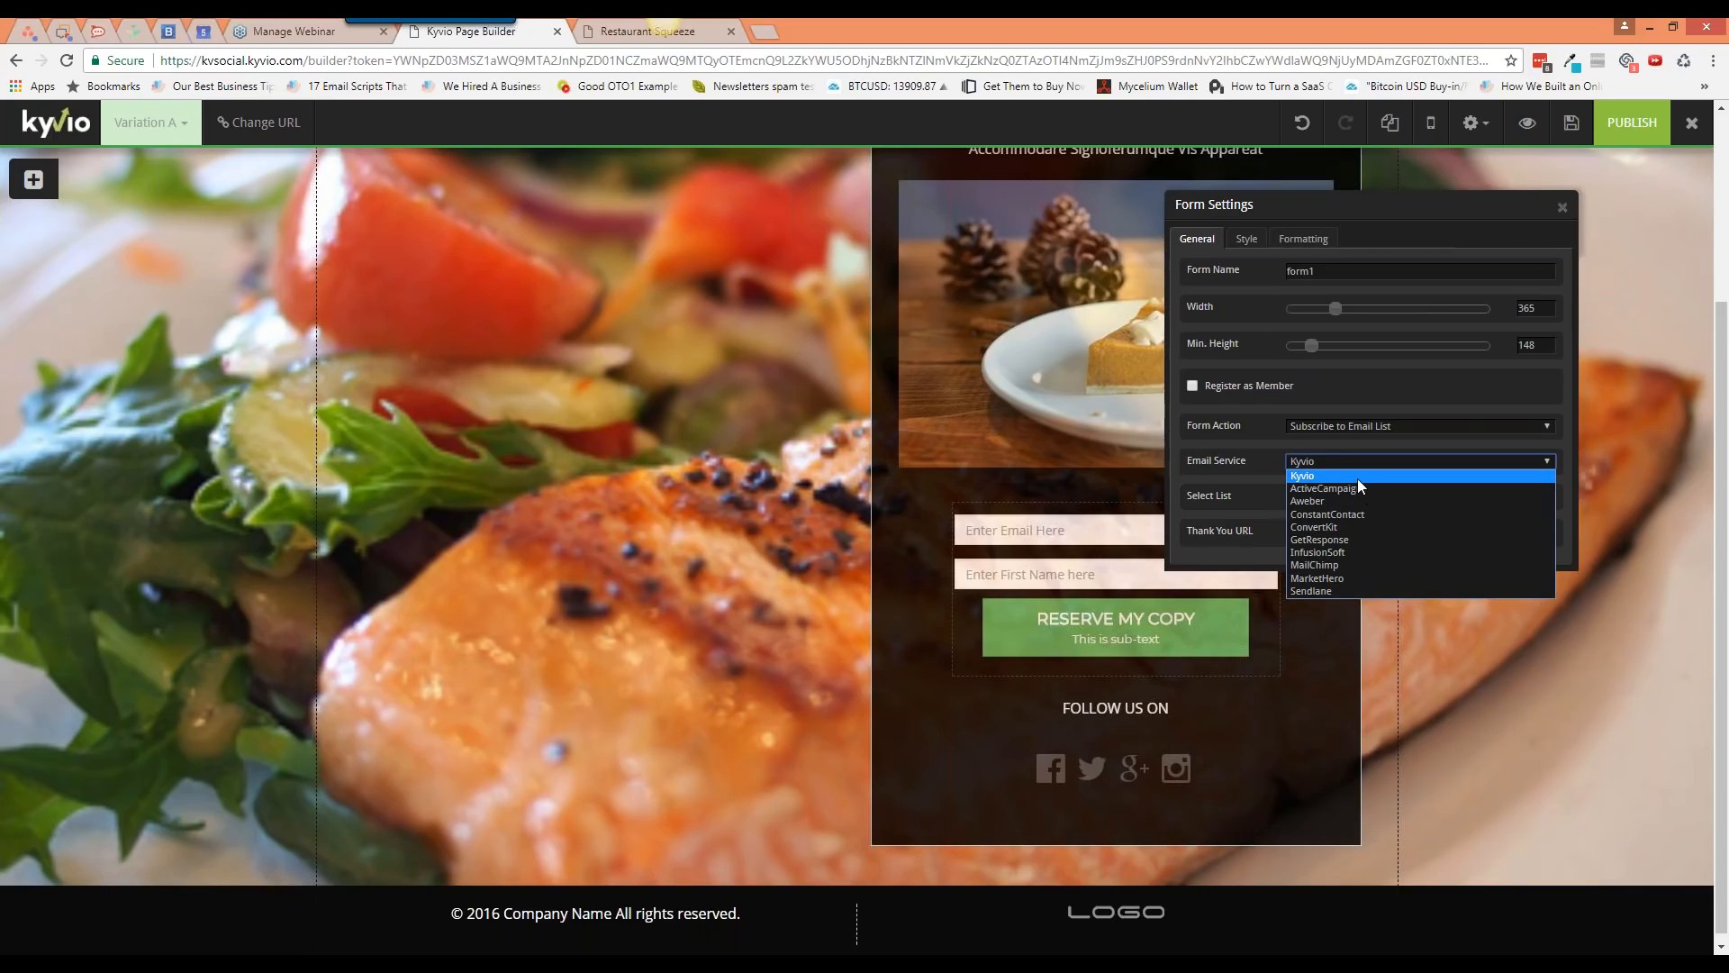
{"action": "left_click", "coordinate": [1358, 478]}
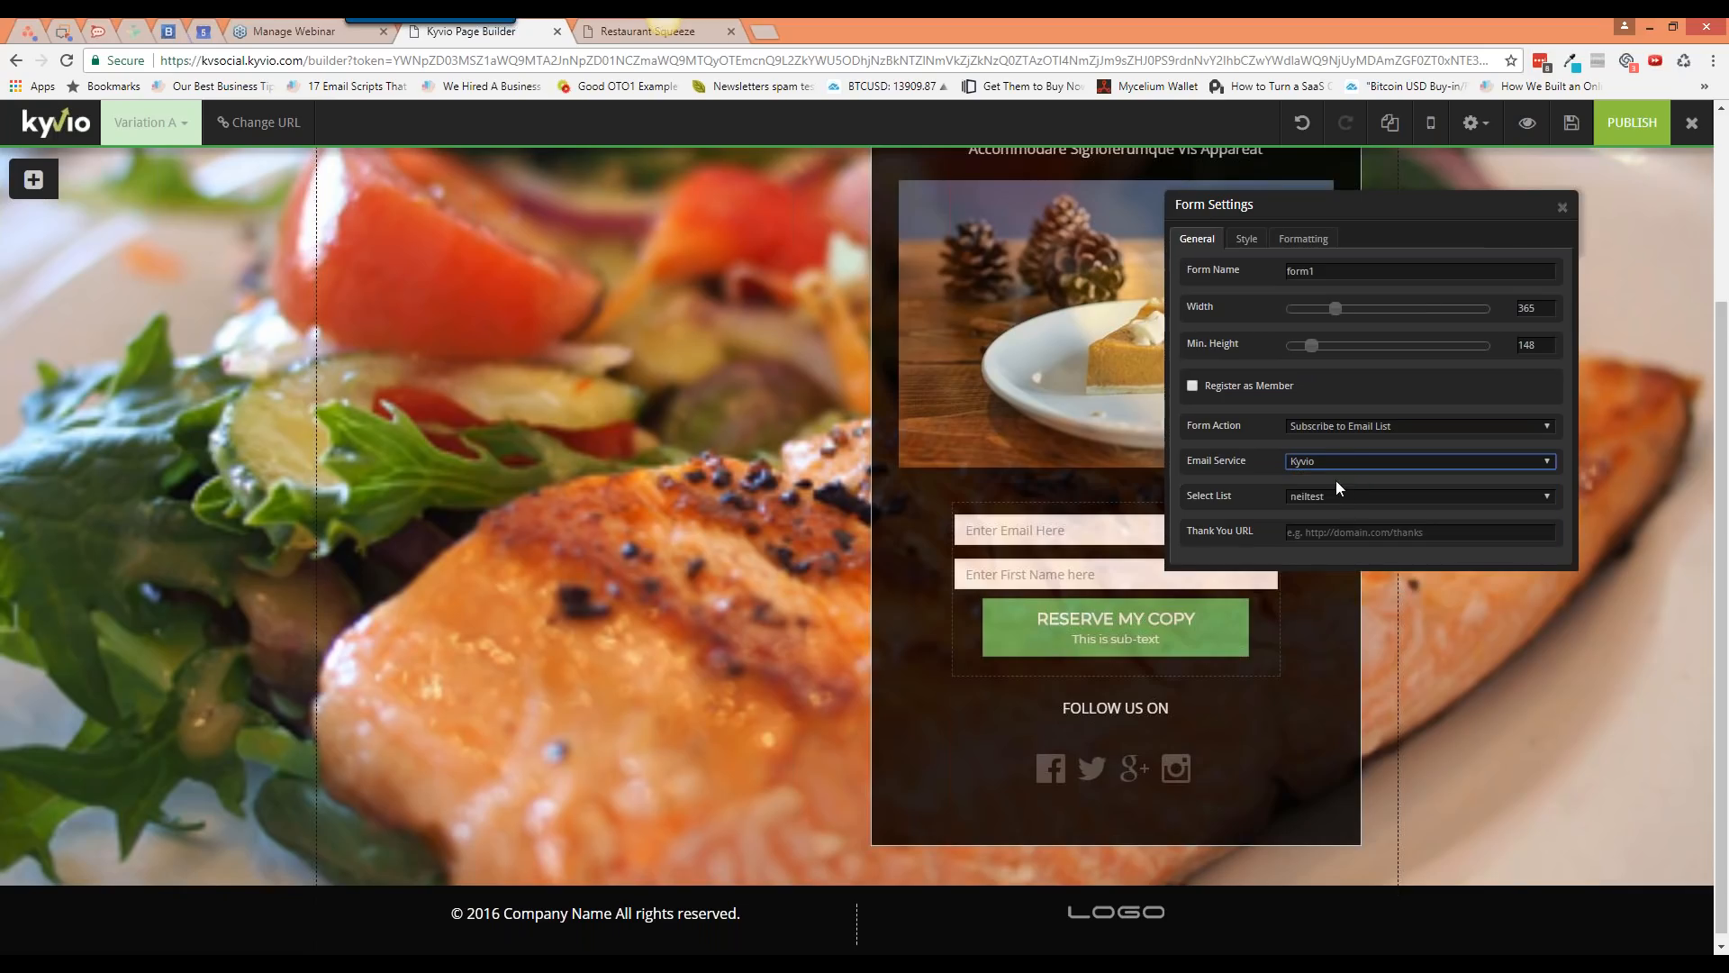
{"action": "left_click", "coordinate": [1339, 497]}
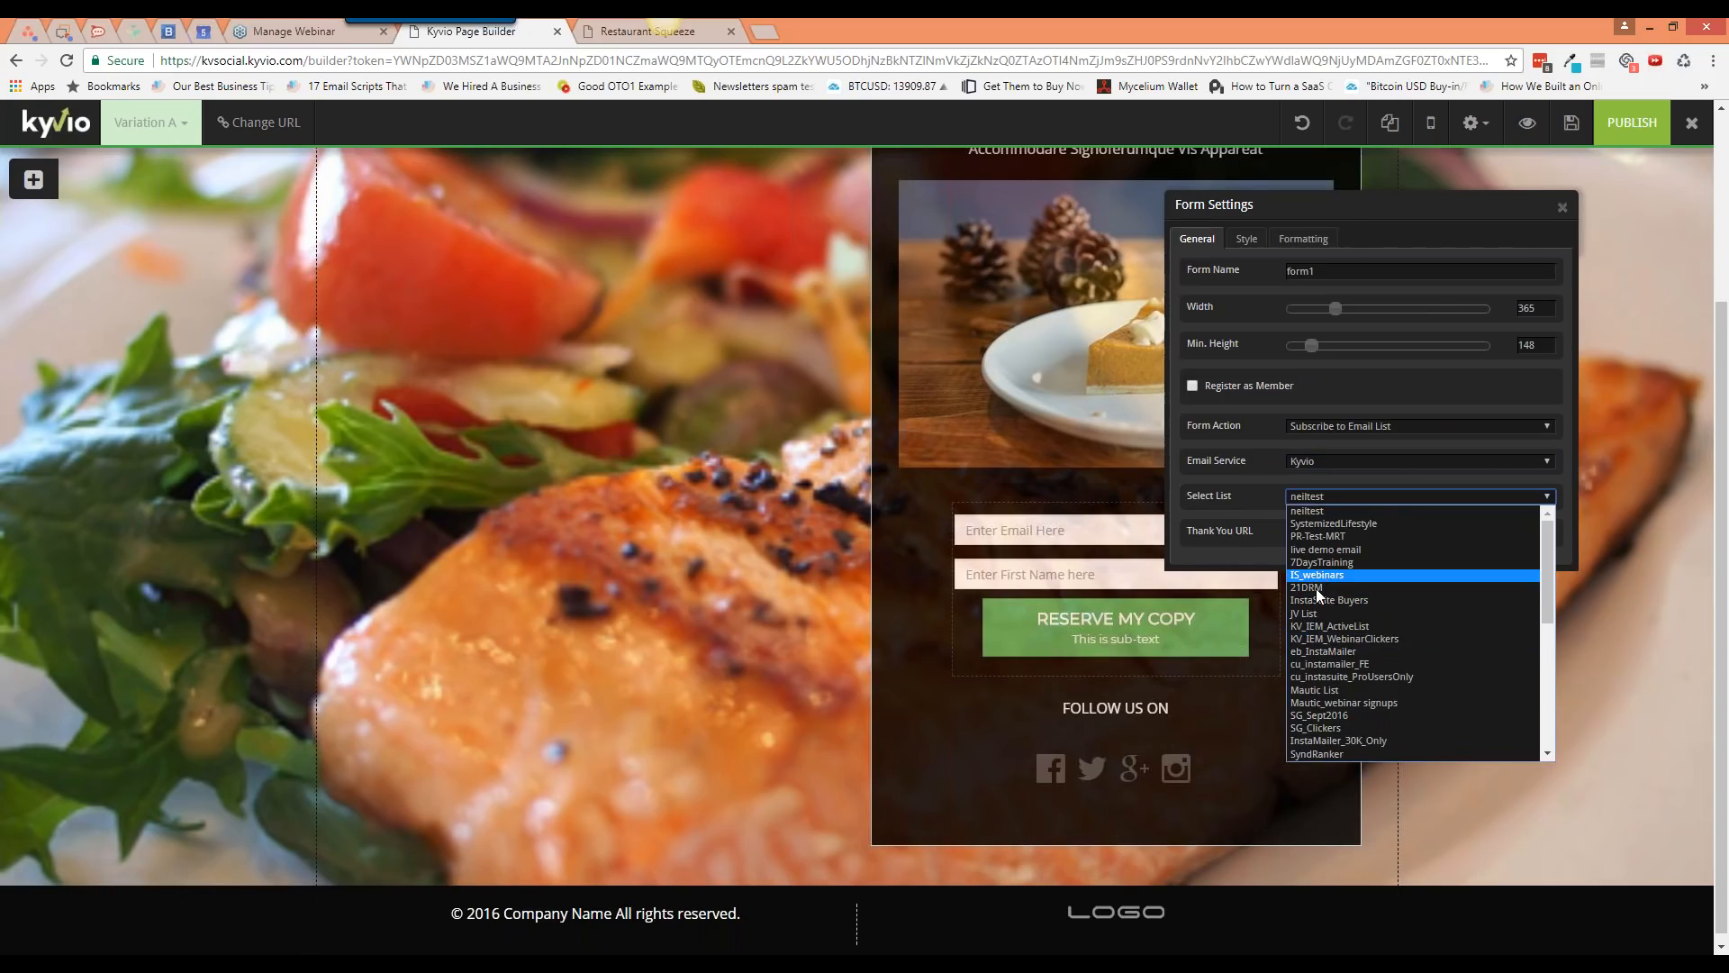
{"action": "left_click", "coordinate": [1259, 513]}
{"action": "left_click", "coordinate": [1310, 531]}
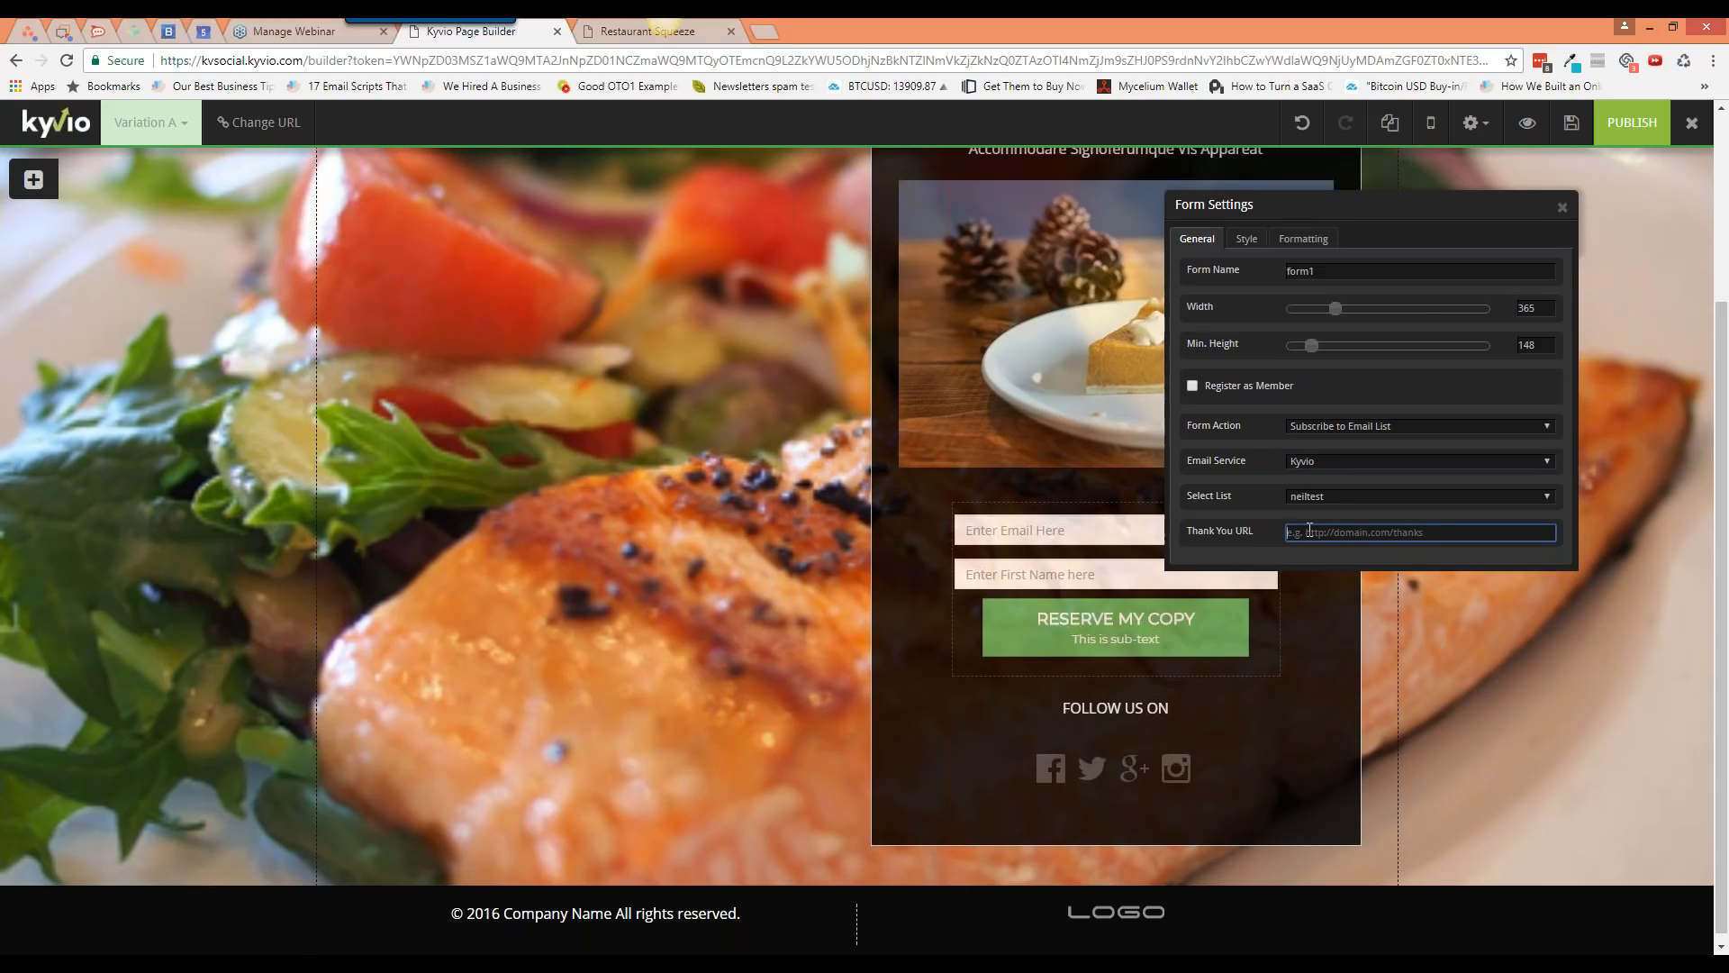
{"action": "type", "text": "http"}
{"action": "type", "text": "s\""}
{"action": "type", "text": ":/"}
{"action": "type", "text": "/google.co"}
{"action": "type", "text": "m"}
Step: Change the form action to Register to Webinar & Subscribe to List using GoToWebinar
{"action": "left_click", "coordinate": [1381, 430]}
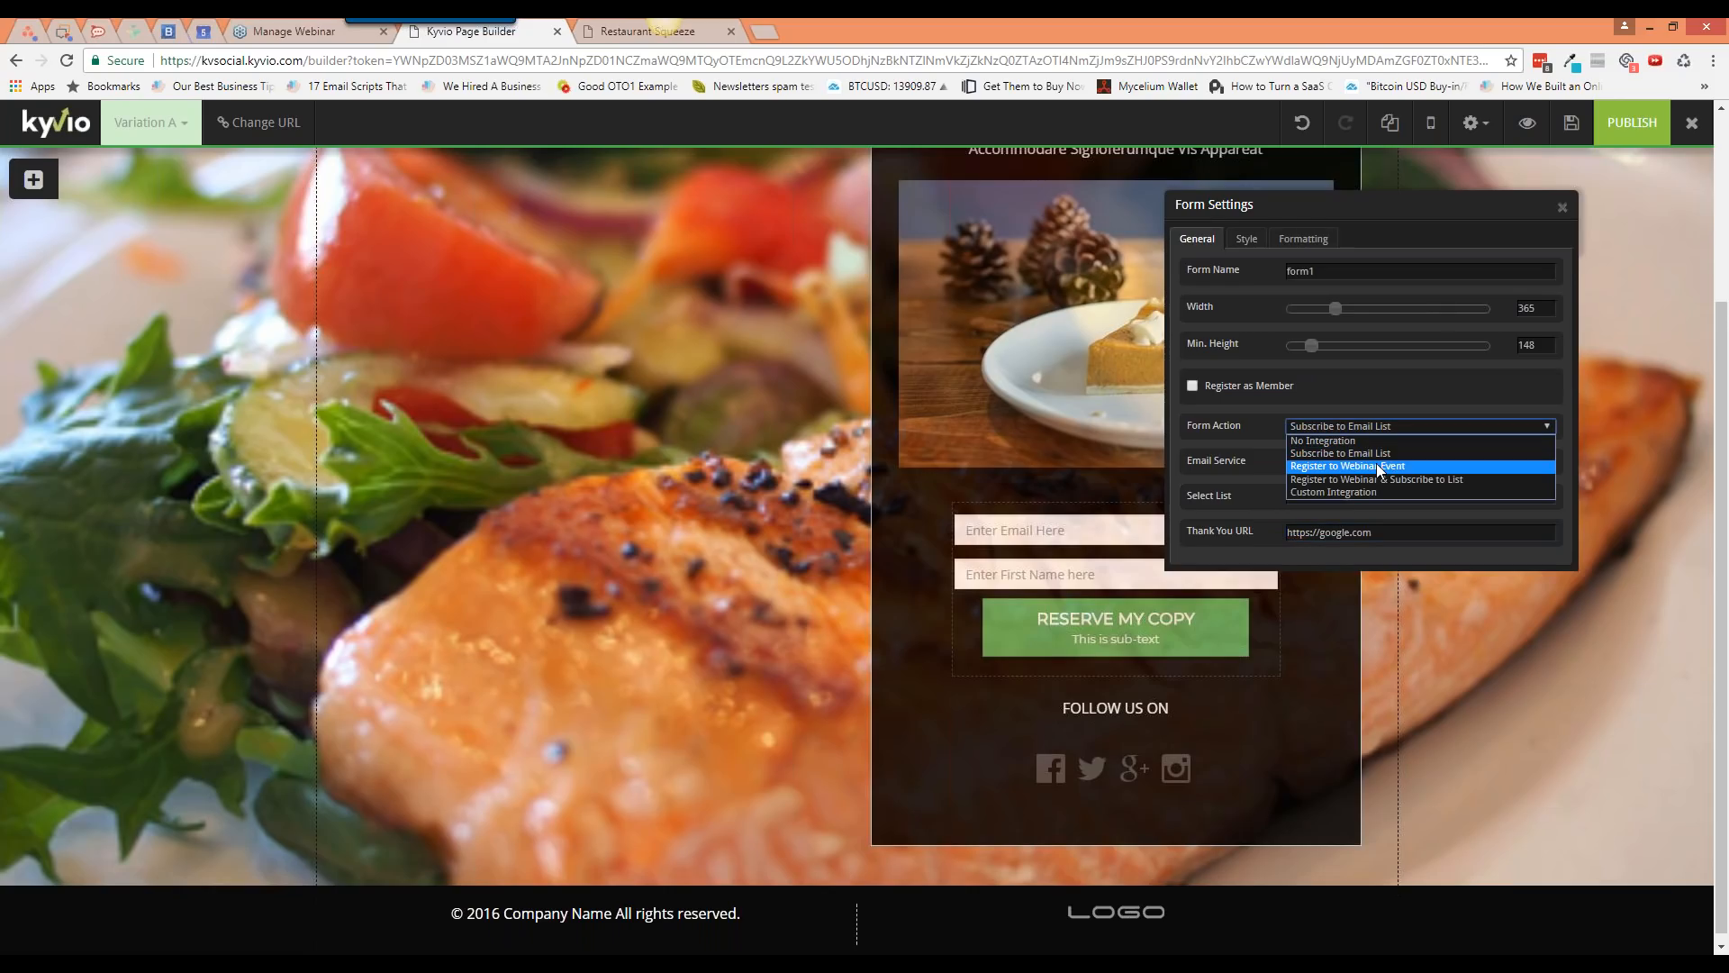
{"action": "left_click", "coordinate": [1374, 465]}
{"action": "left_click", "coordinate": [1338, 461]}
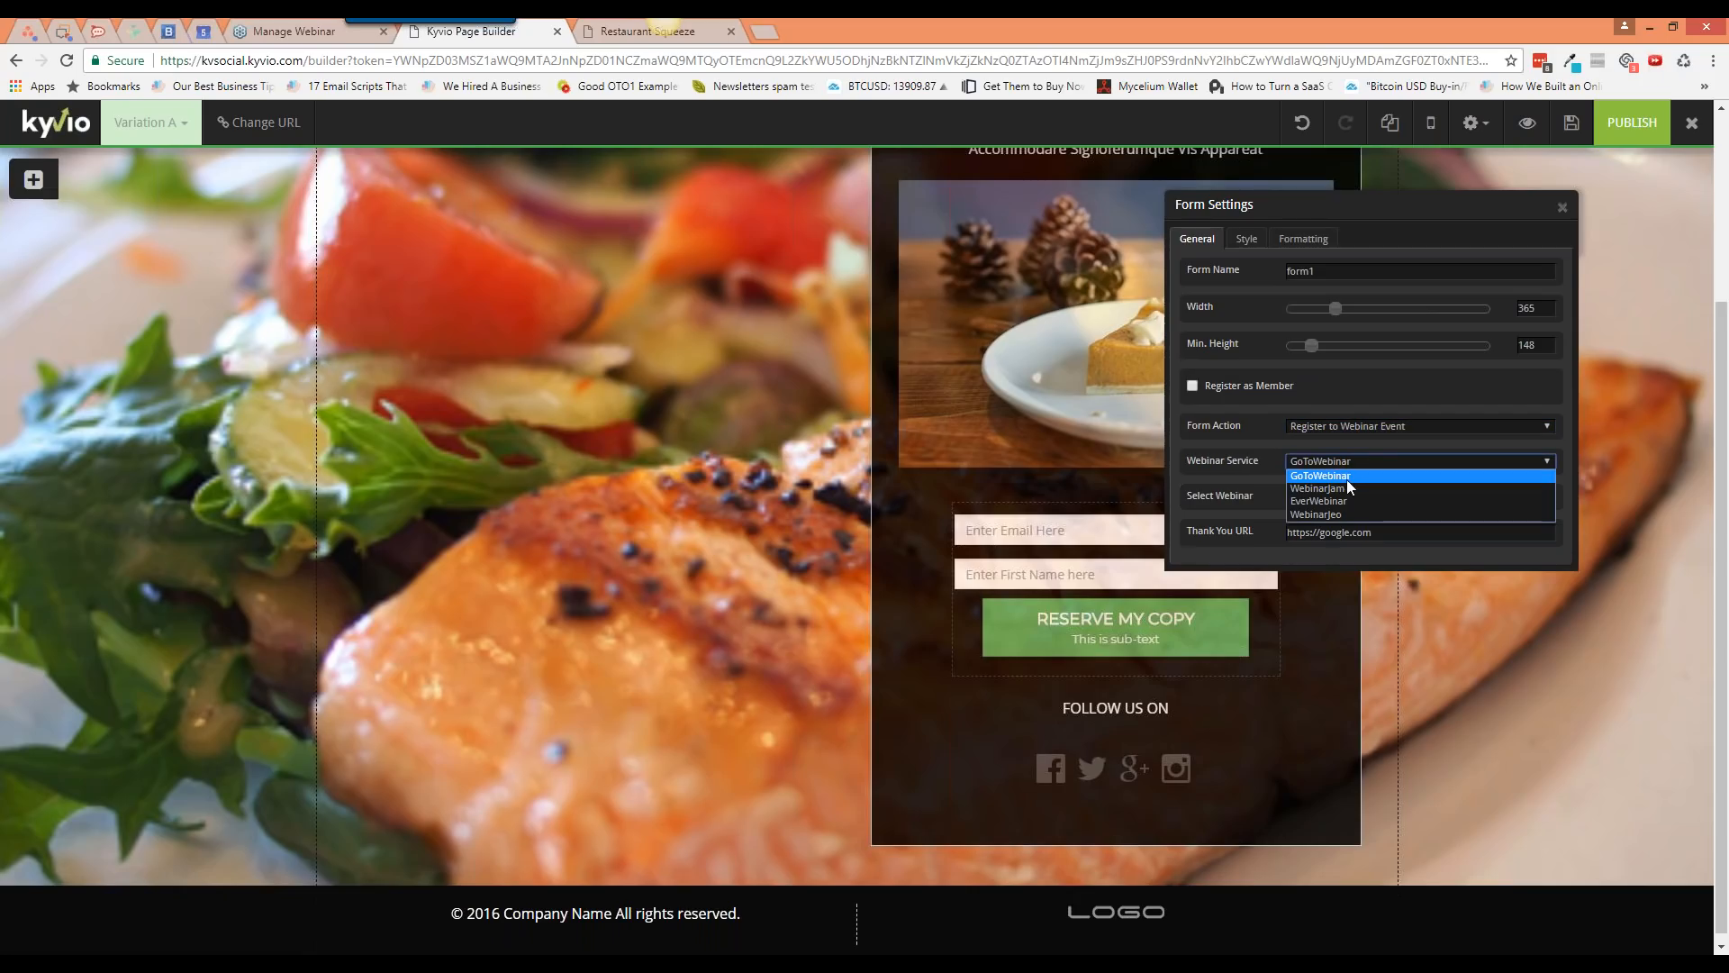
{"action": "left_click", "coordinate": [1347, 463]}
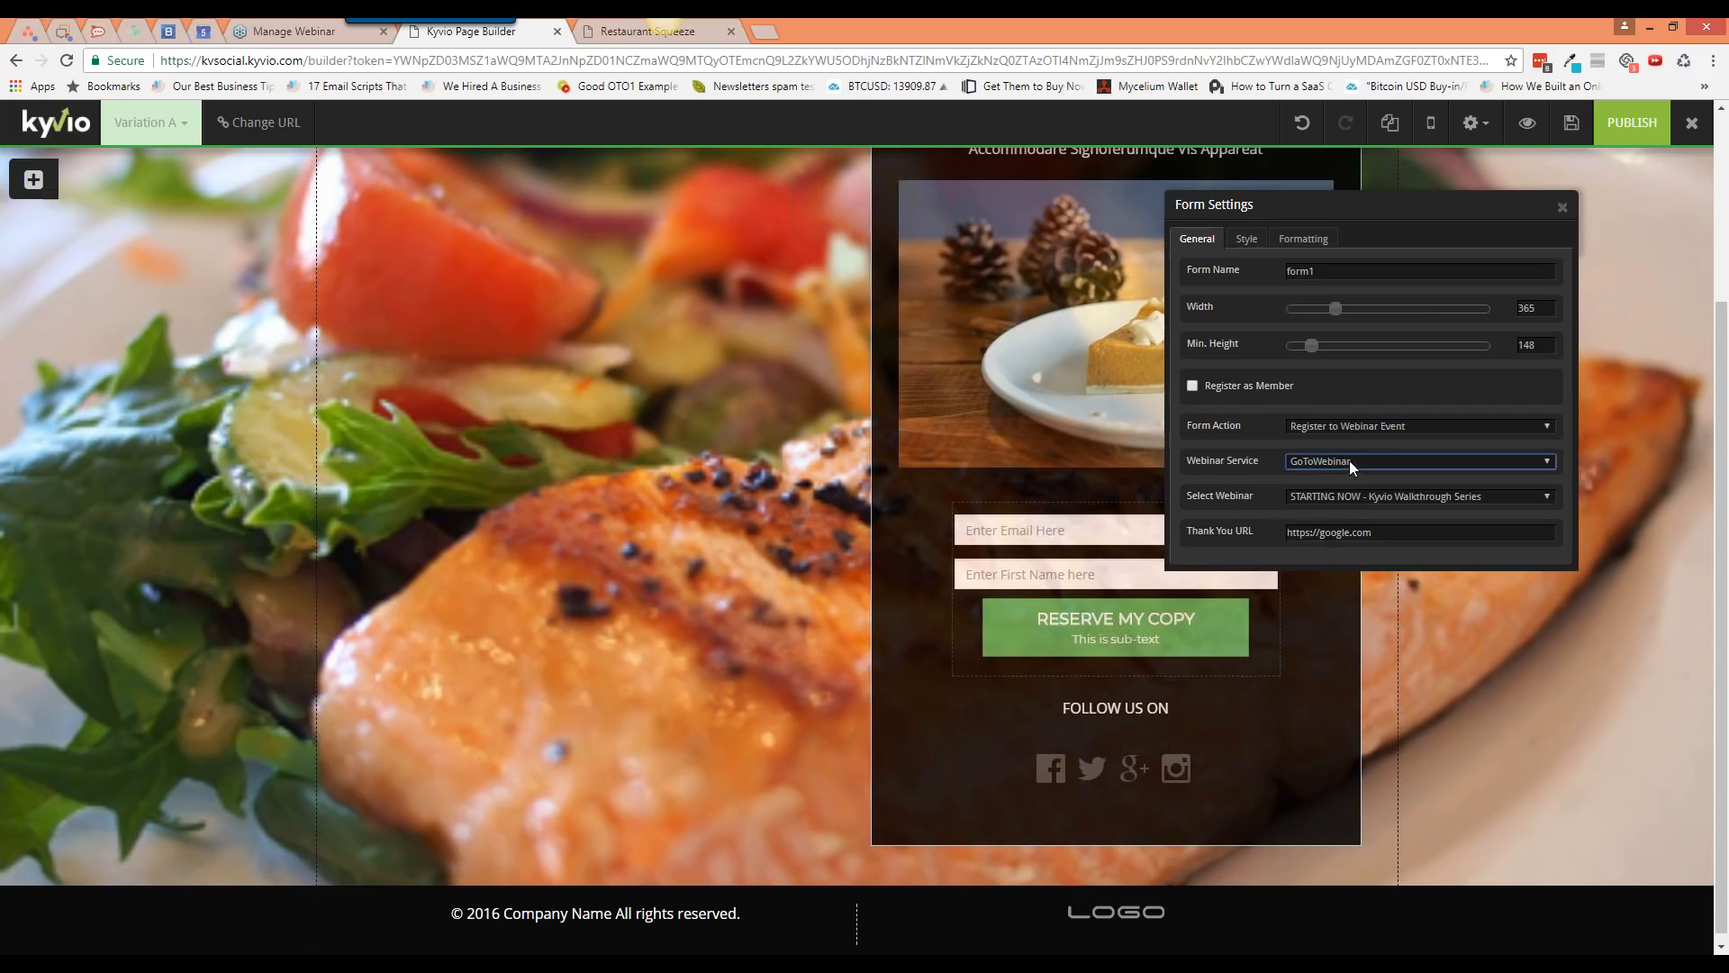
{"action": "left_click", "coordinate": [1371, 429]}
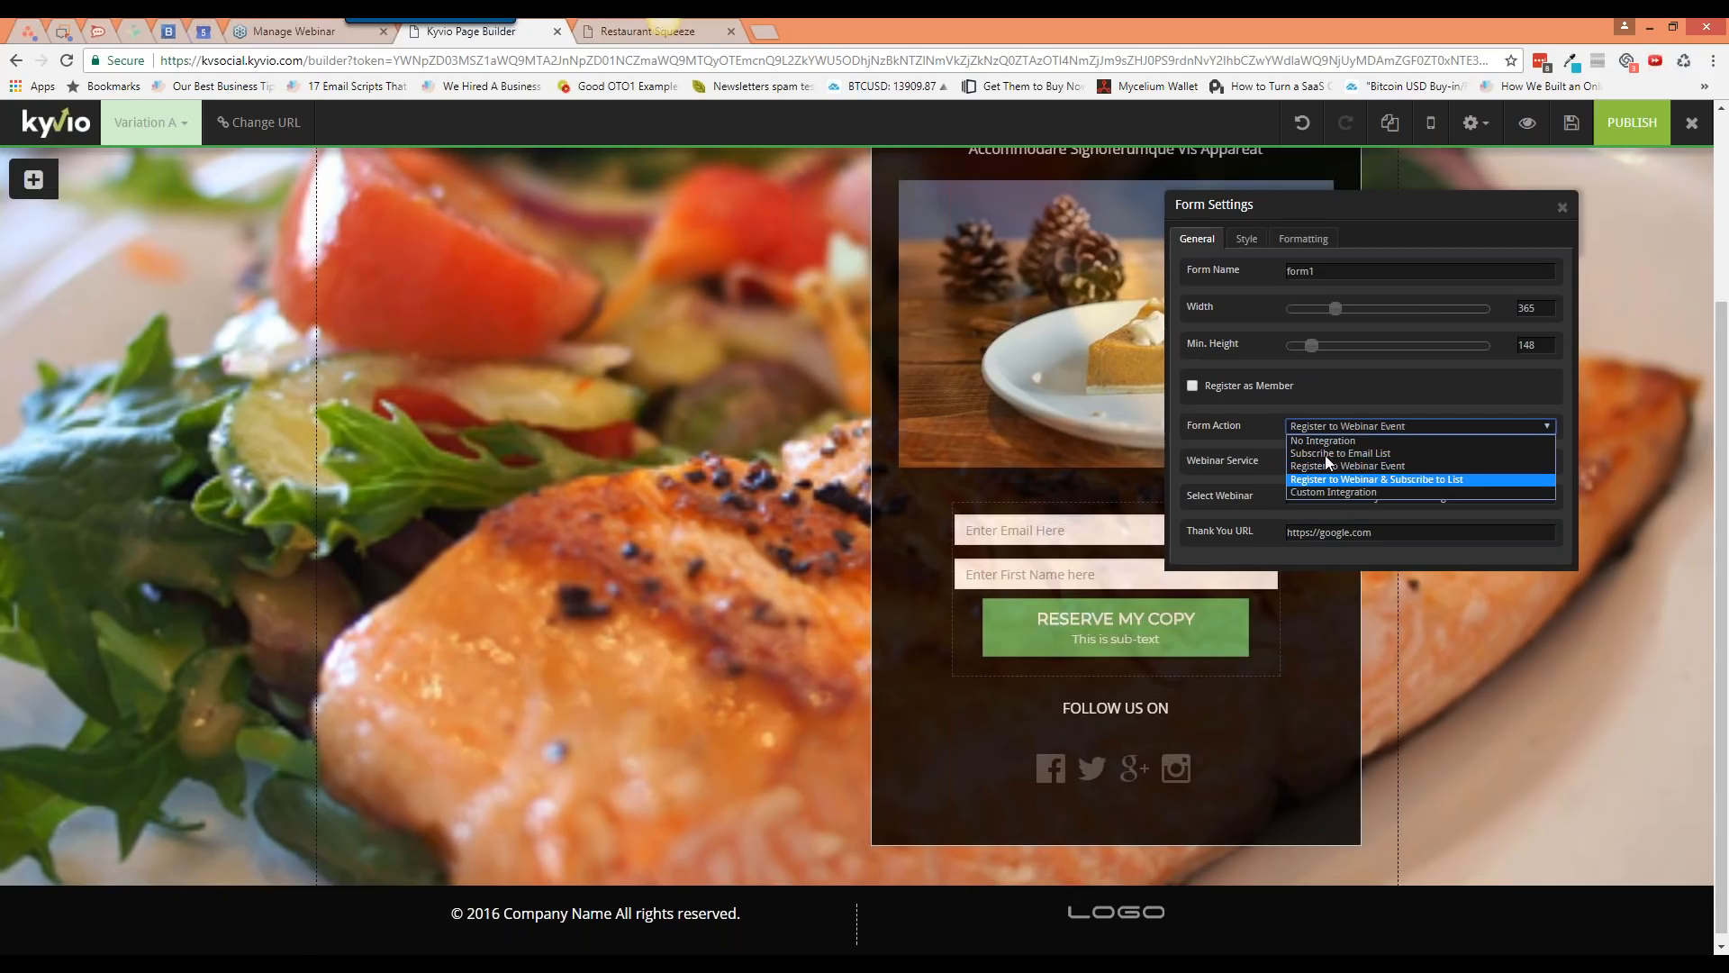
{"action": "left_click", "coordinate": [1331, 478]}
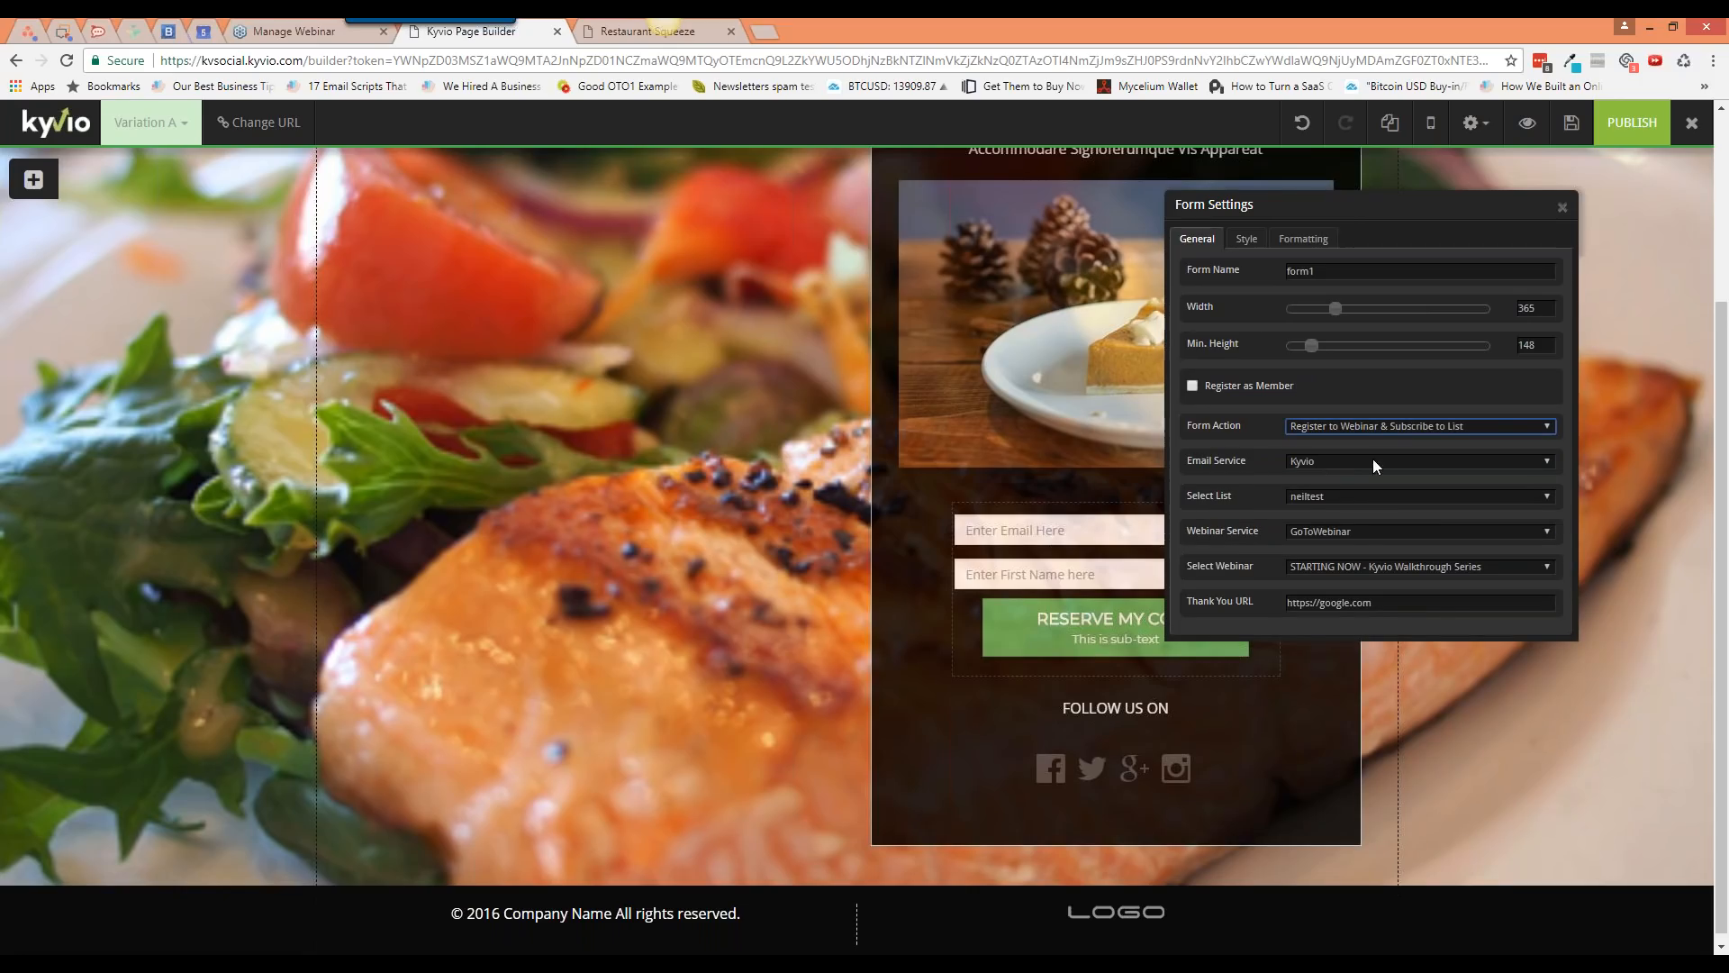
{"action": "left_click", "coordinate": [1376, 425]}
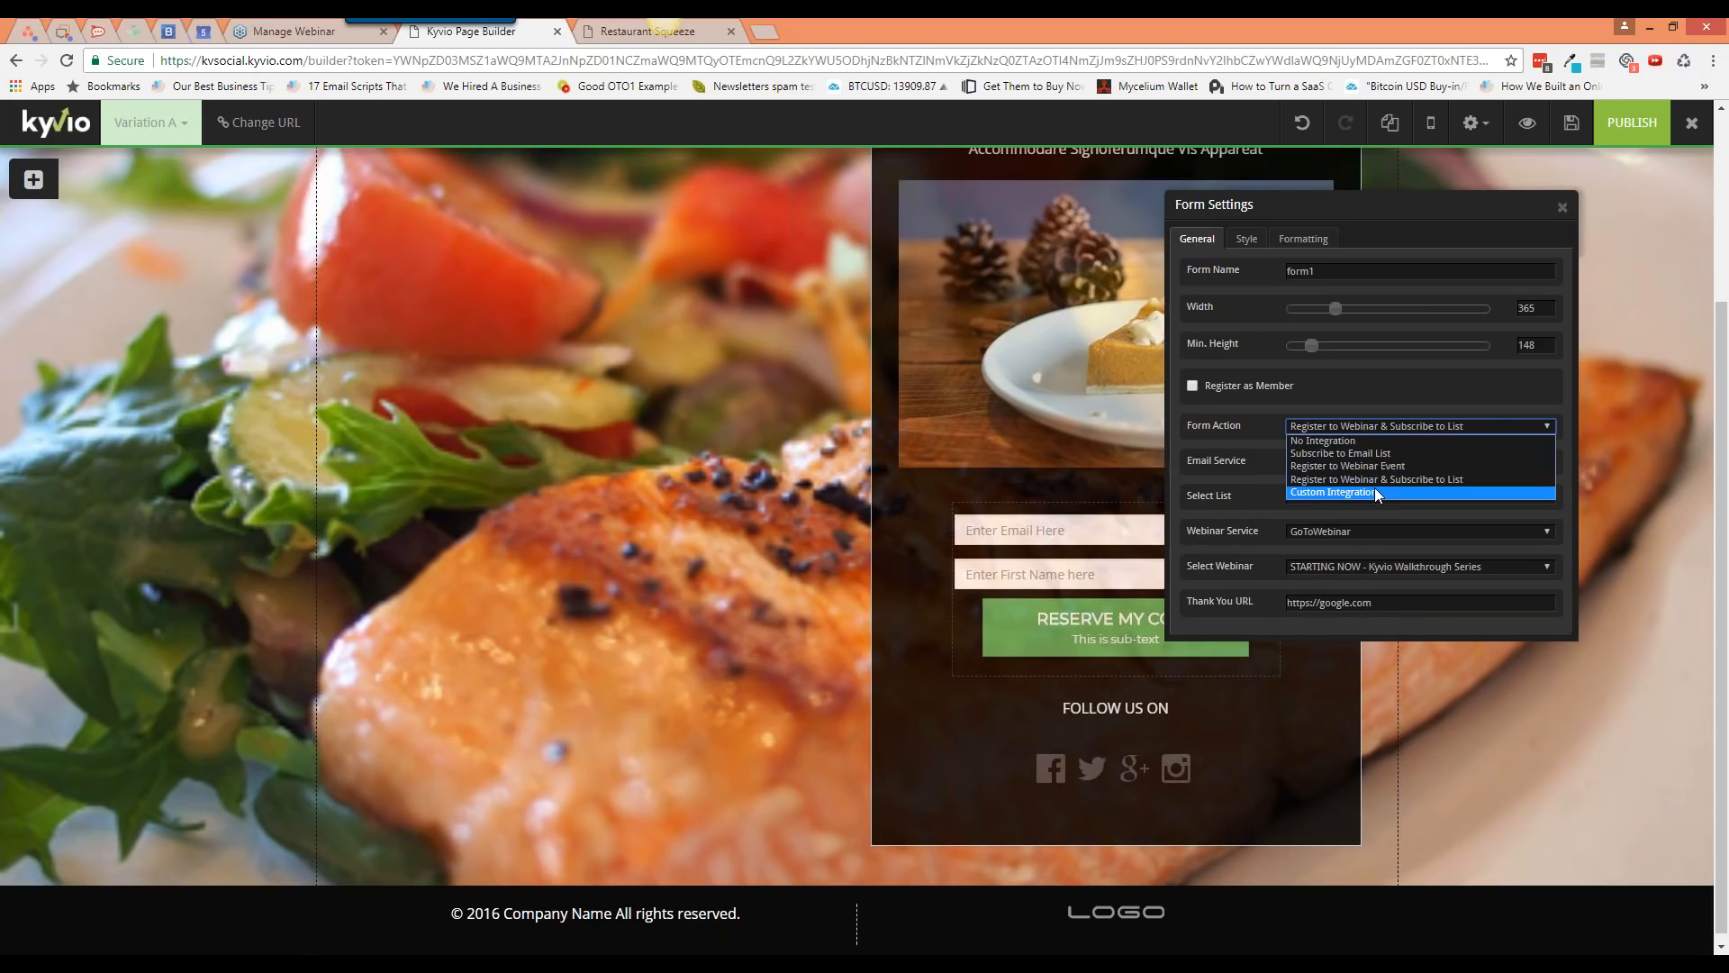
Step: Switch the form action to Custom Integration and start filling in the empty hidden-fields box
{"action": "left_click", "coordinate": [1374, 492]}
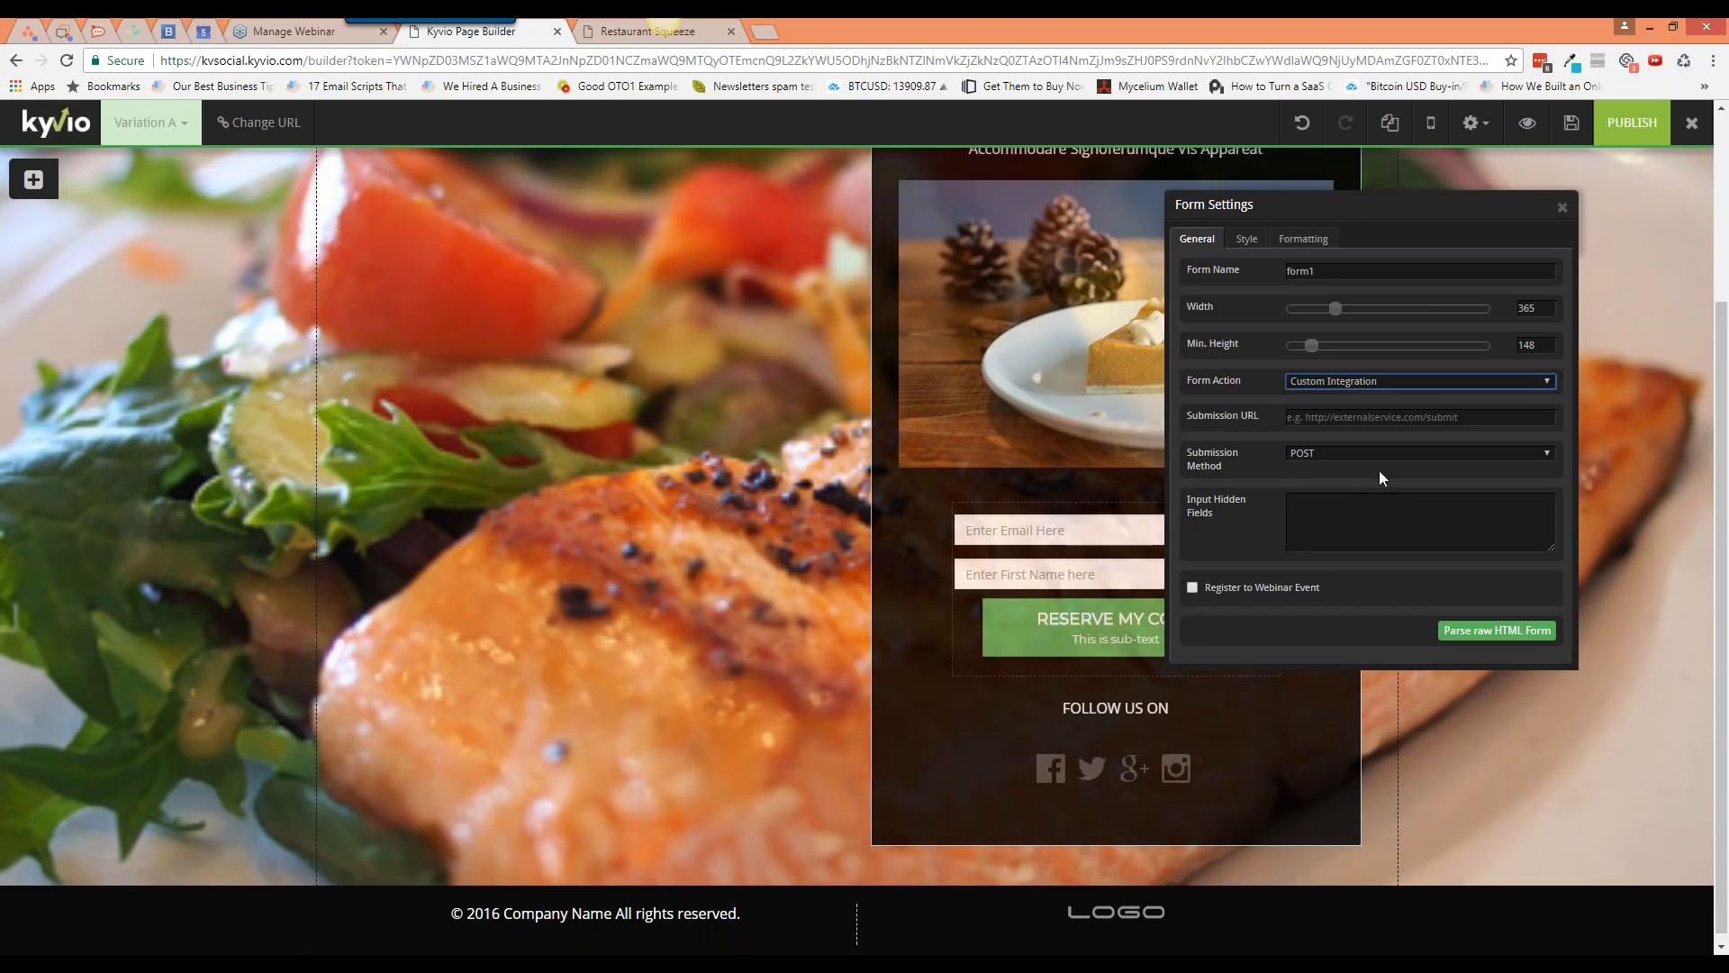
{"action": "left_click", "coordinate": [1341, 520]}
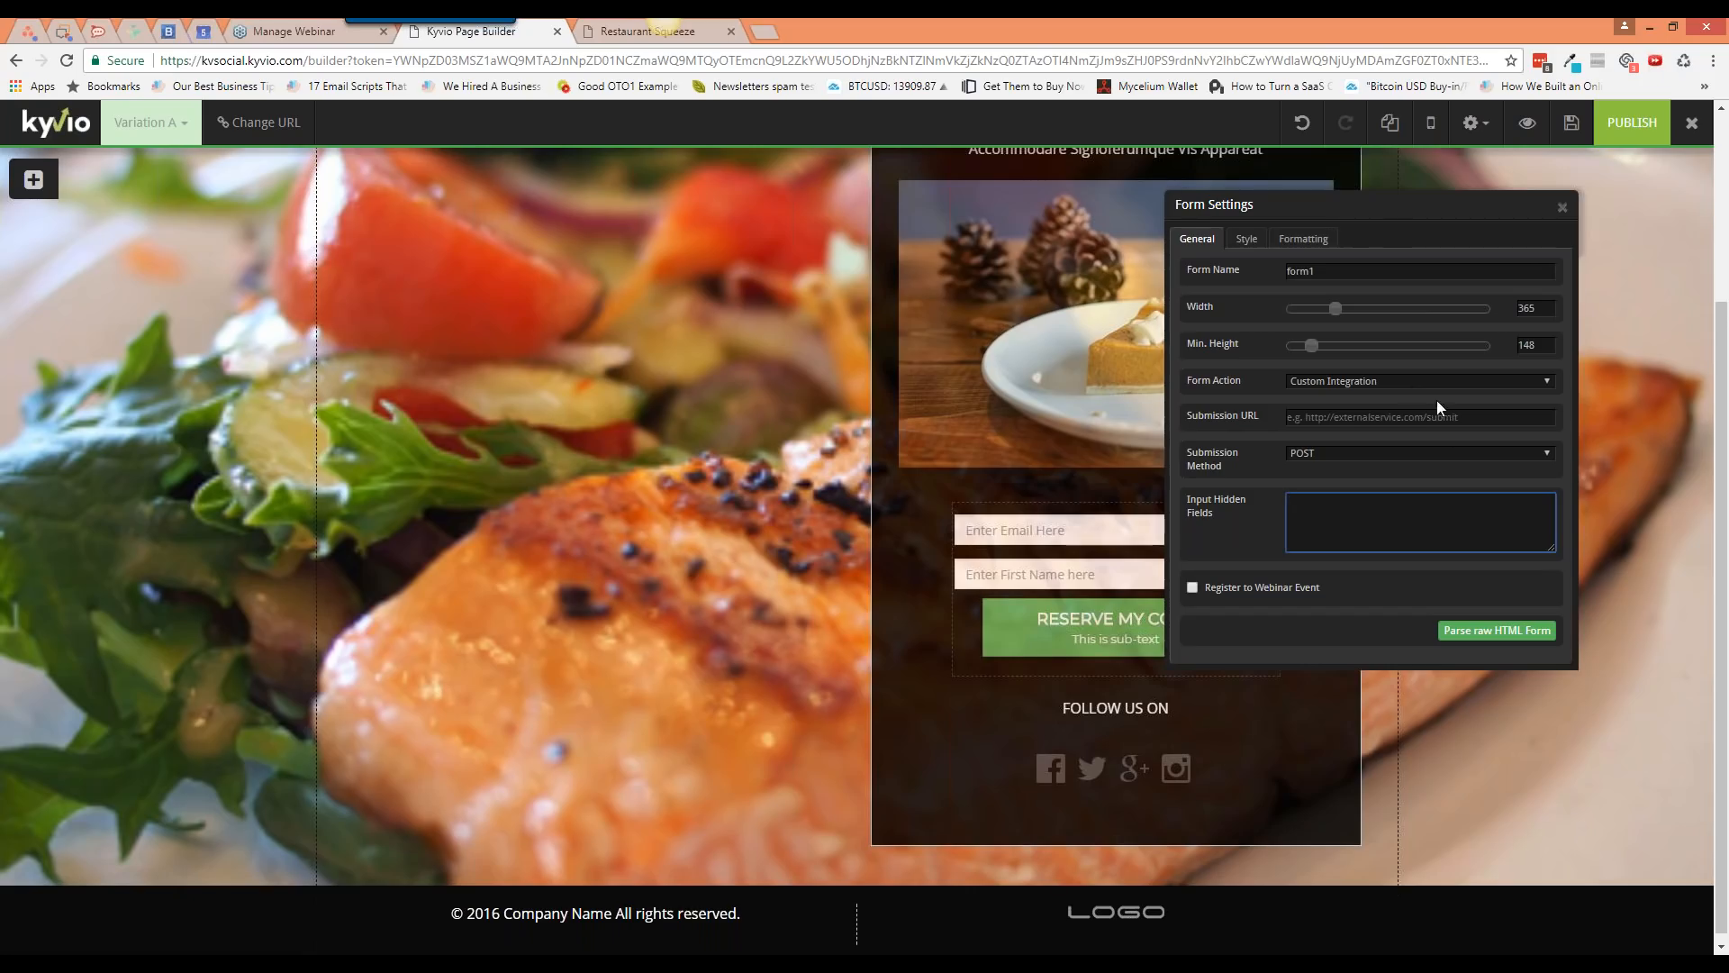
Step: Set the form action to Subscribe to Email List, keep the test list, and close Form Settings
{"action": "left_click", "coordinate": [1412, 383]}
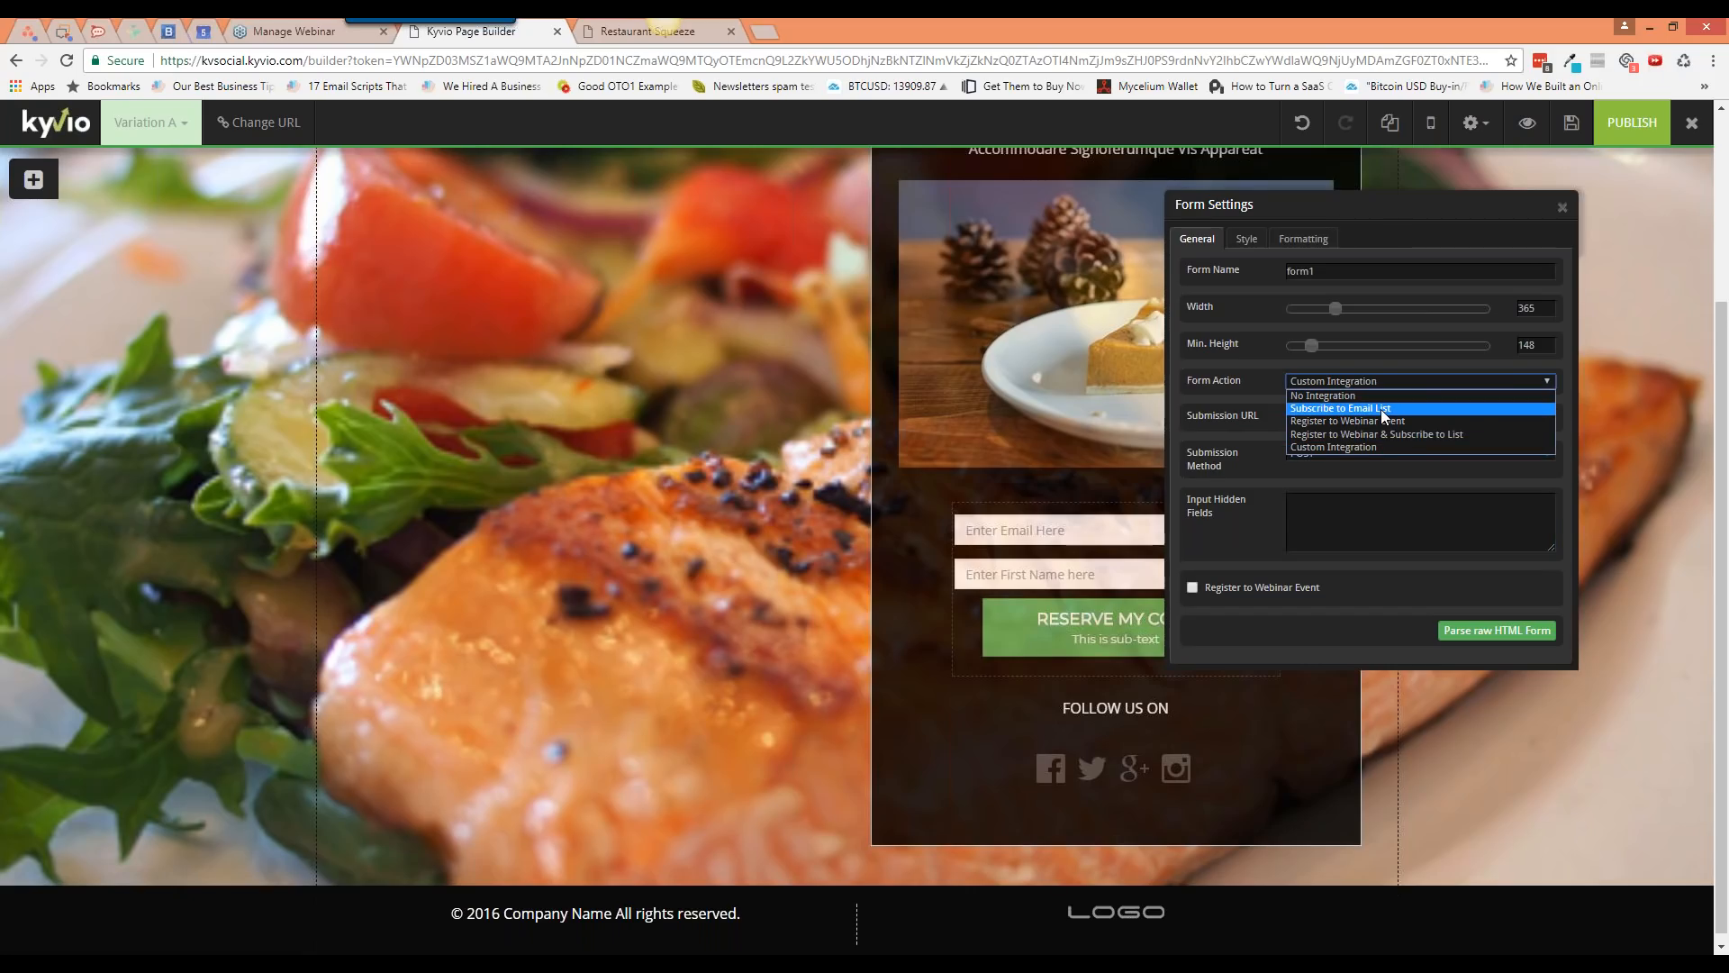
{"action": "left_click", "coordinate": [1381, 409]}
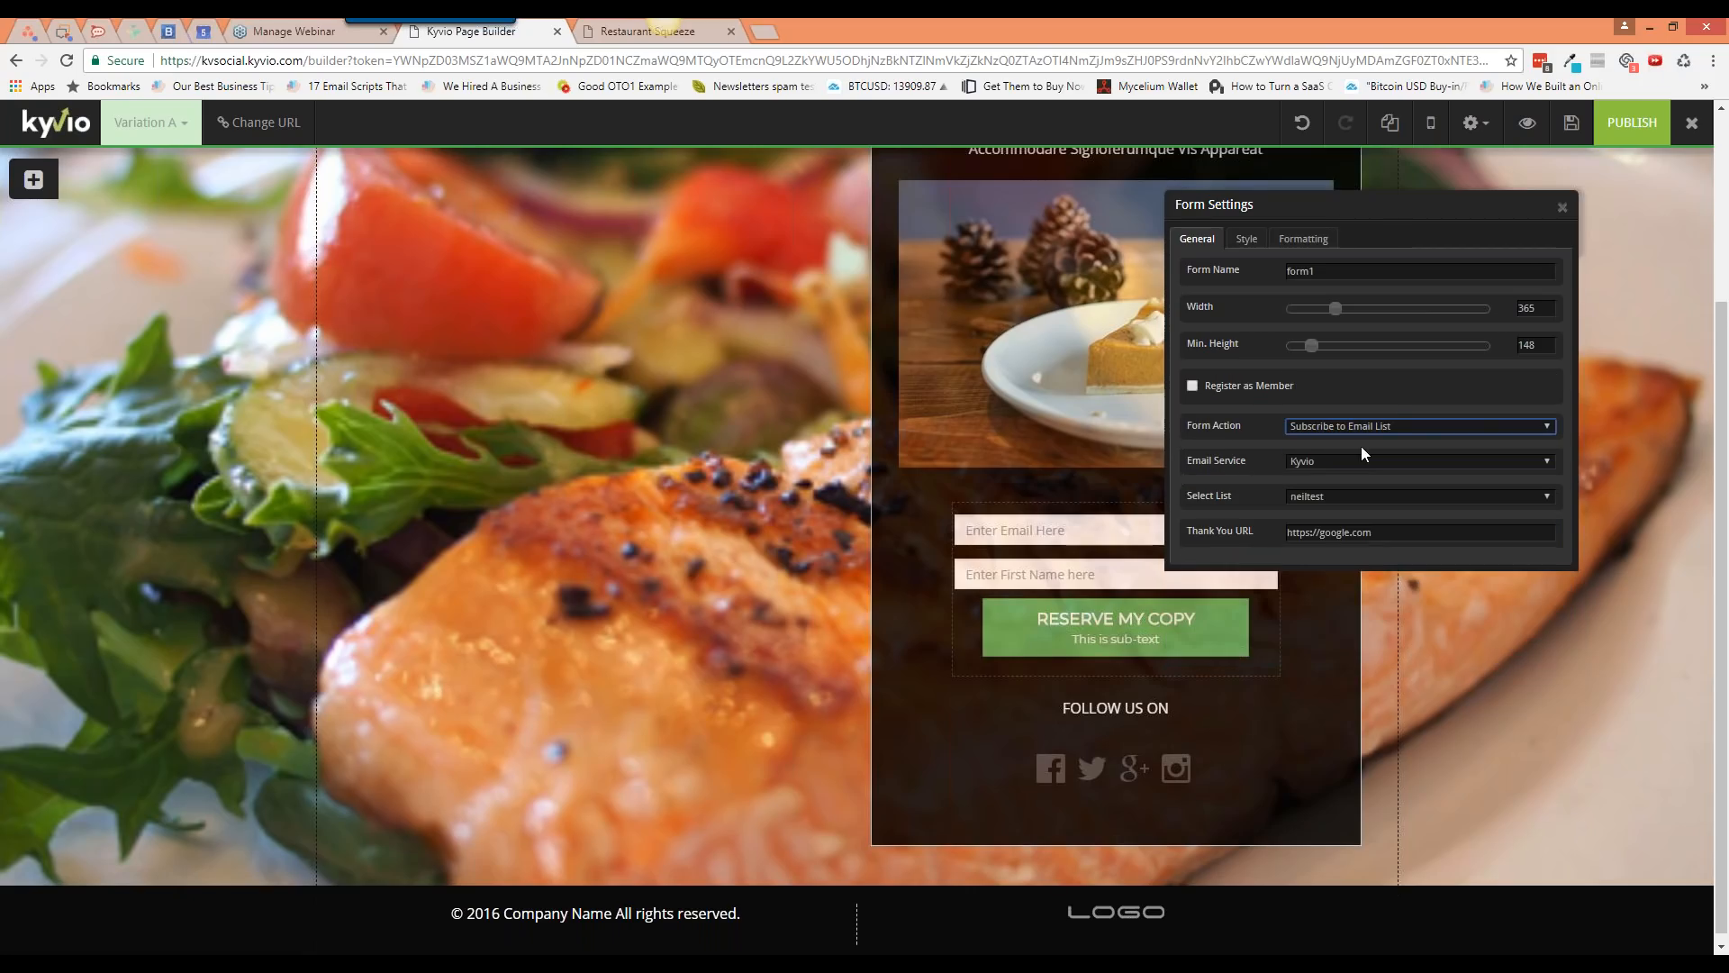
{"action": "left_click", "coordinate": [1326, 499]}
{"action": "left_click", "coordinate": [1326, 499]}
{"action": "left_click", "coordinate": [1325, 499]}
{"action": "left_click", "coordinate": [1326, 499]}
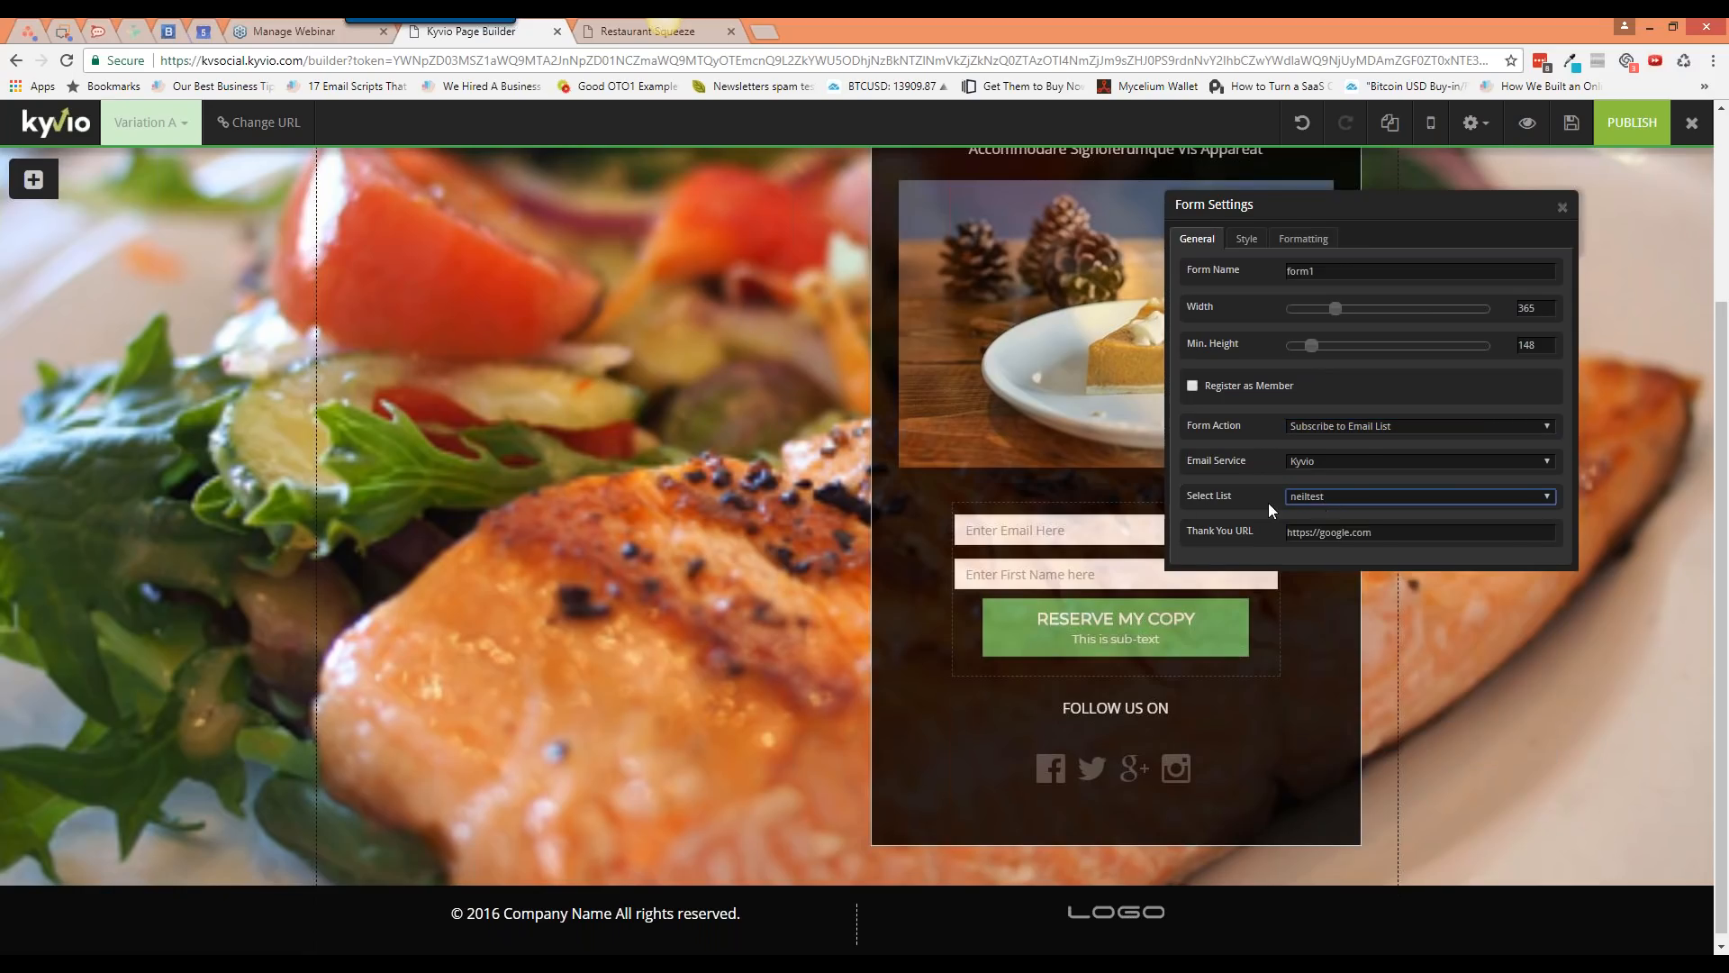
{"action": "left_click", "coordinate": [1569, 208]}
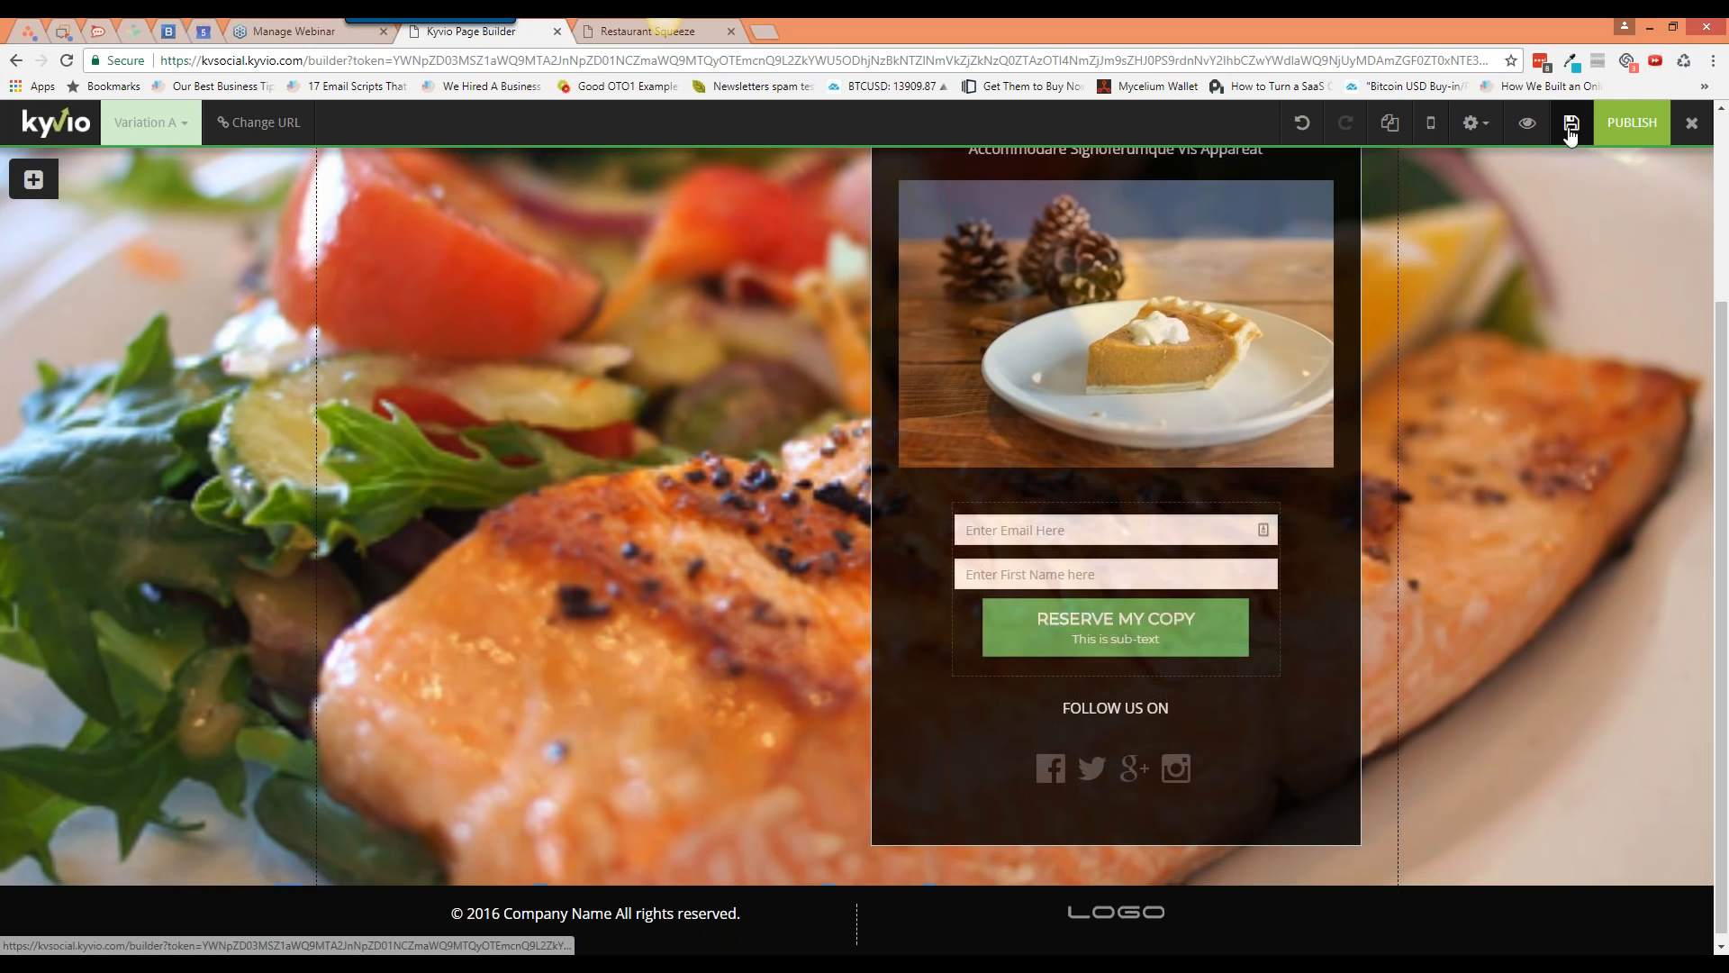
Step: Save the page and try dragging a countdown from the counter elements onto the page
{"action": "left_click", "coordinate": [1569, 126]}
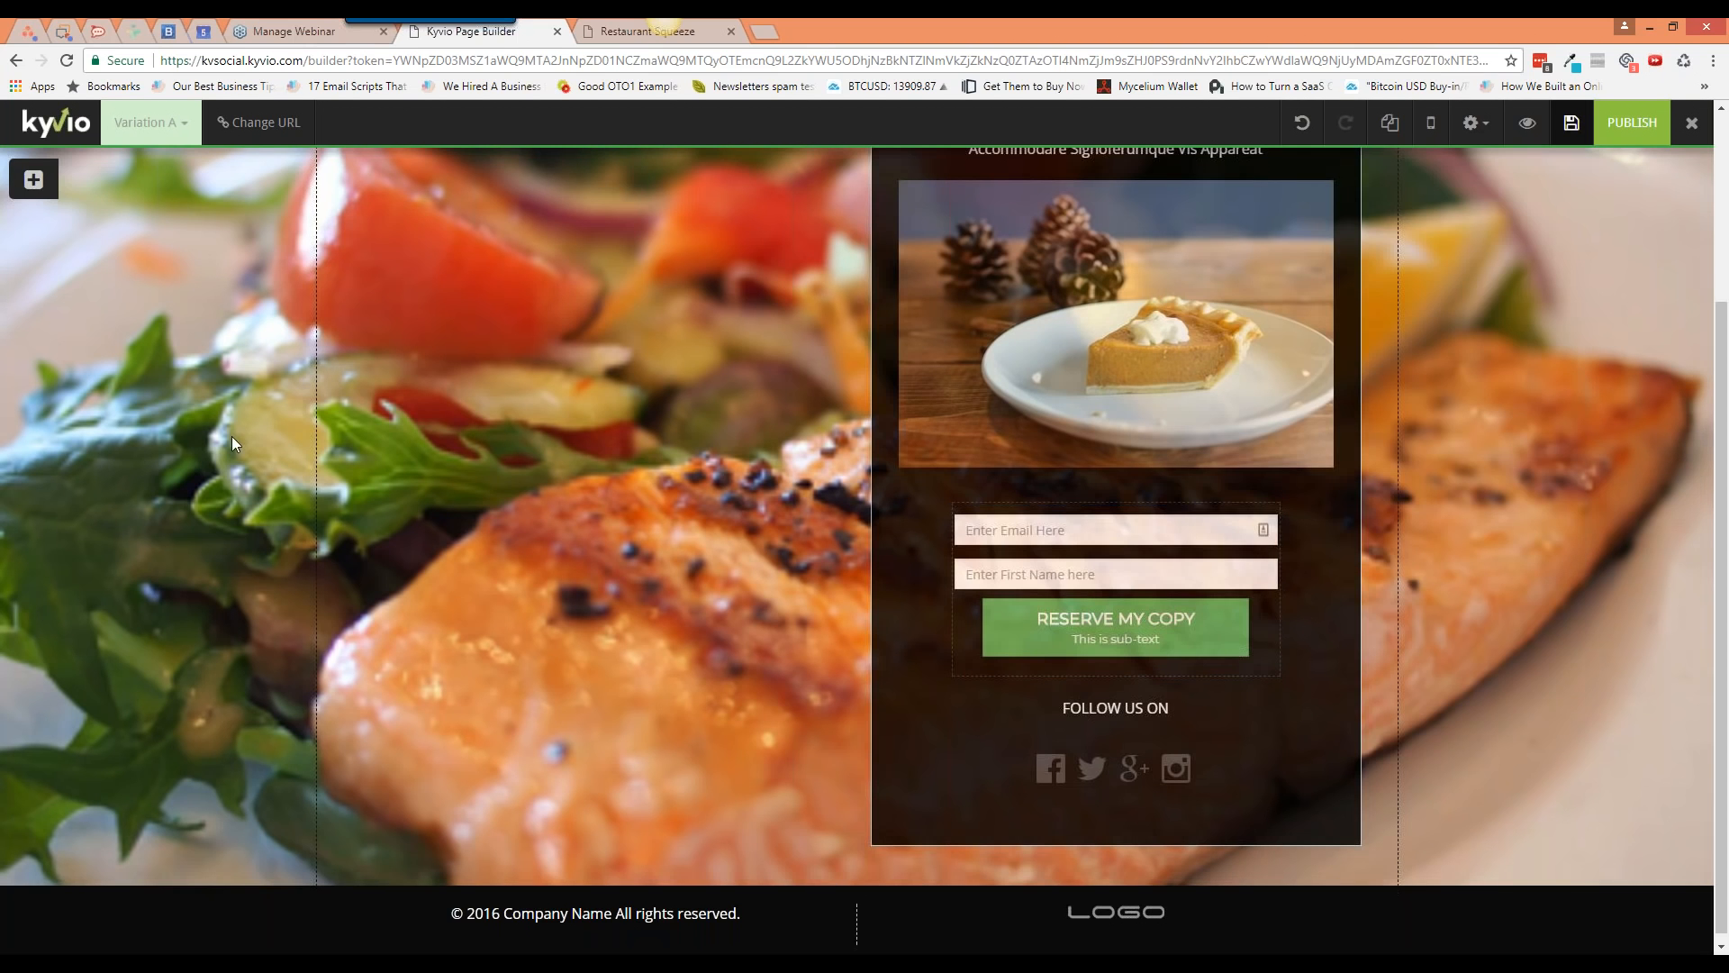
{"action": "left_click", "coordinate": [34, 179]}
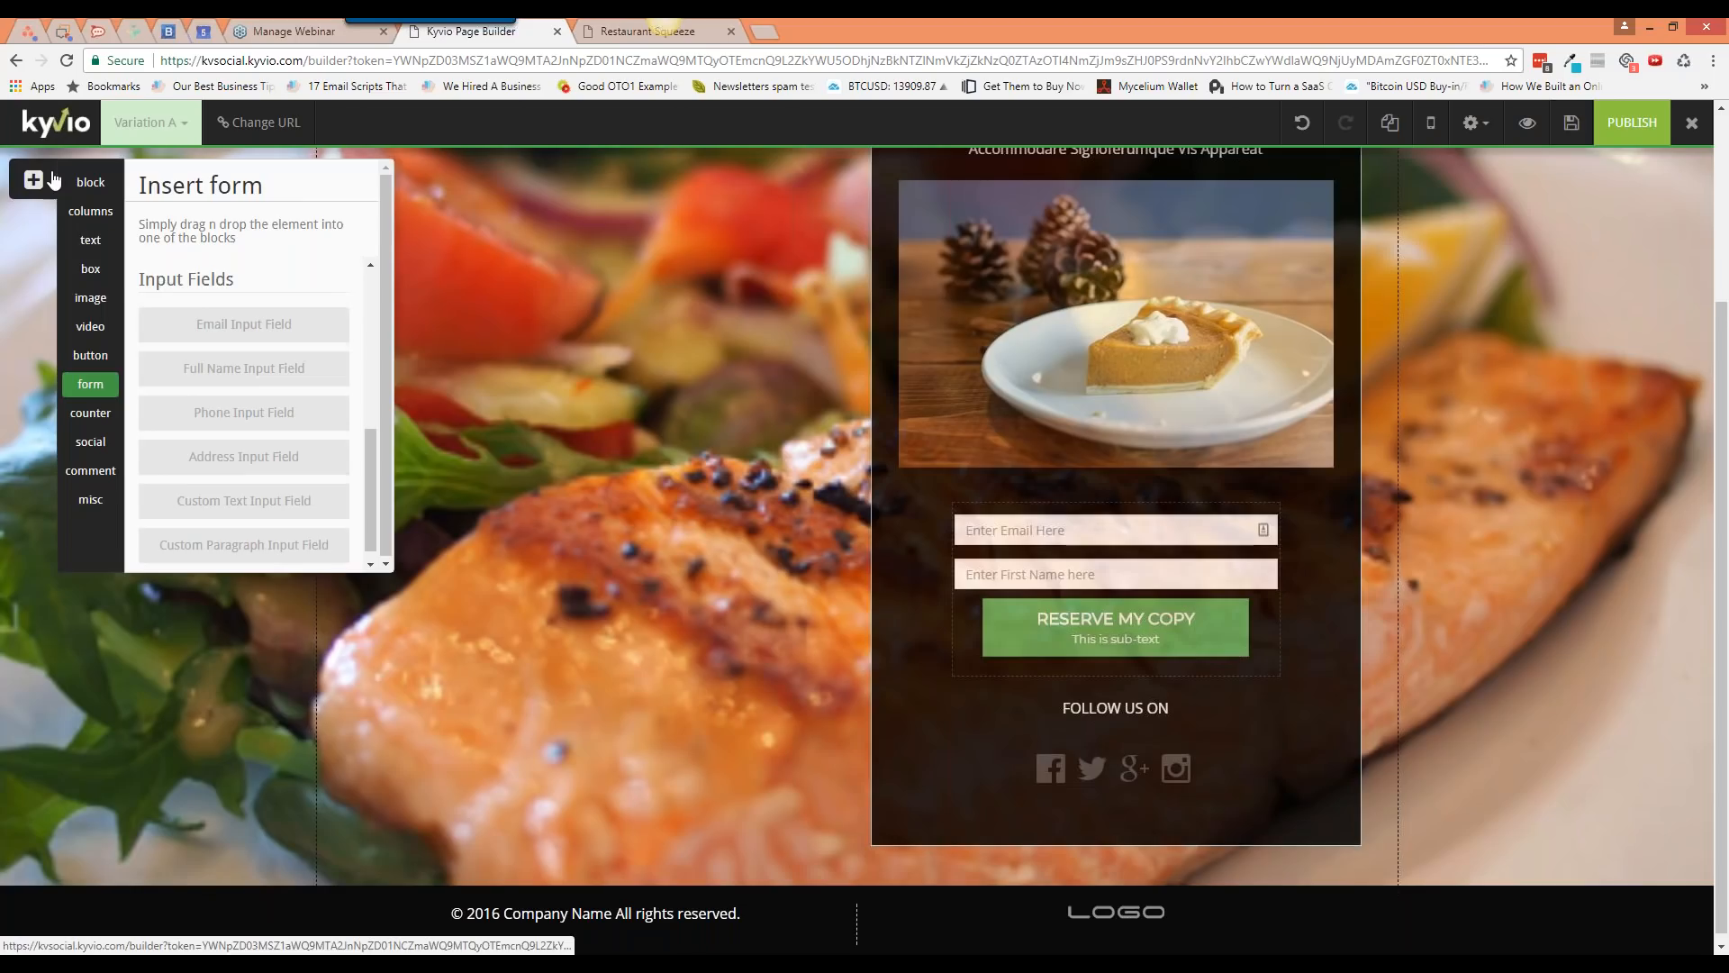
{"action": "left_click", "coordinate": [91, 413]}
{"action": "scroll", "coordinate": [311, 374], "scroll_direction": "down", "scroll_amount": 1}
{"action": "scroll", "coordinate": [311, 373], "scroll_direction": "up", "scroll_amount": 1}
{"action": "left_click_drag", "start_coordinate": [275, 351], "coordinate": [576, 354]}
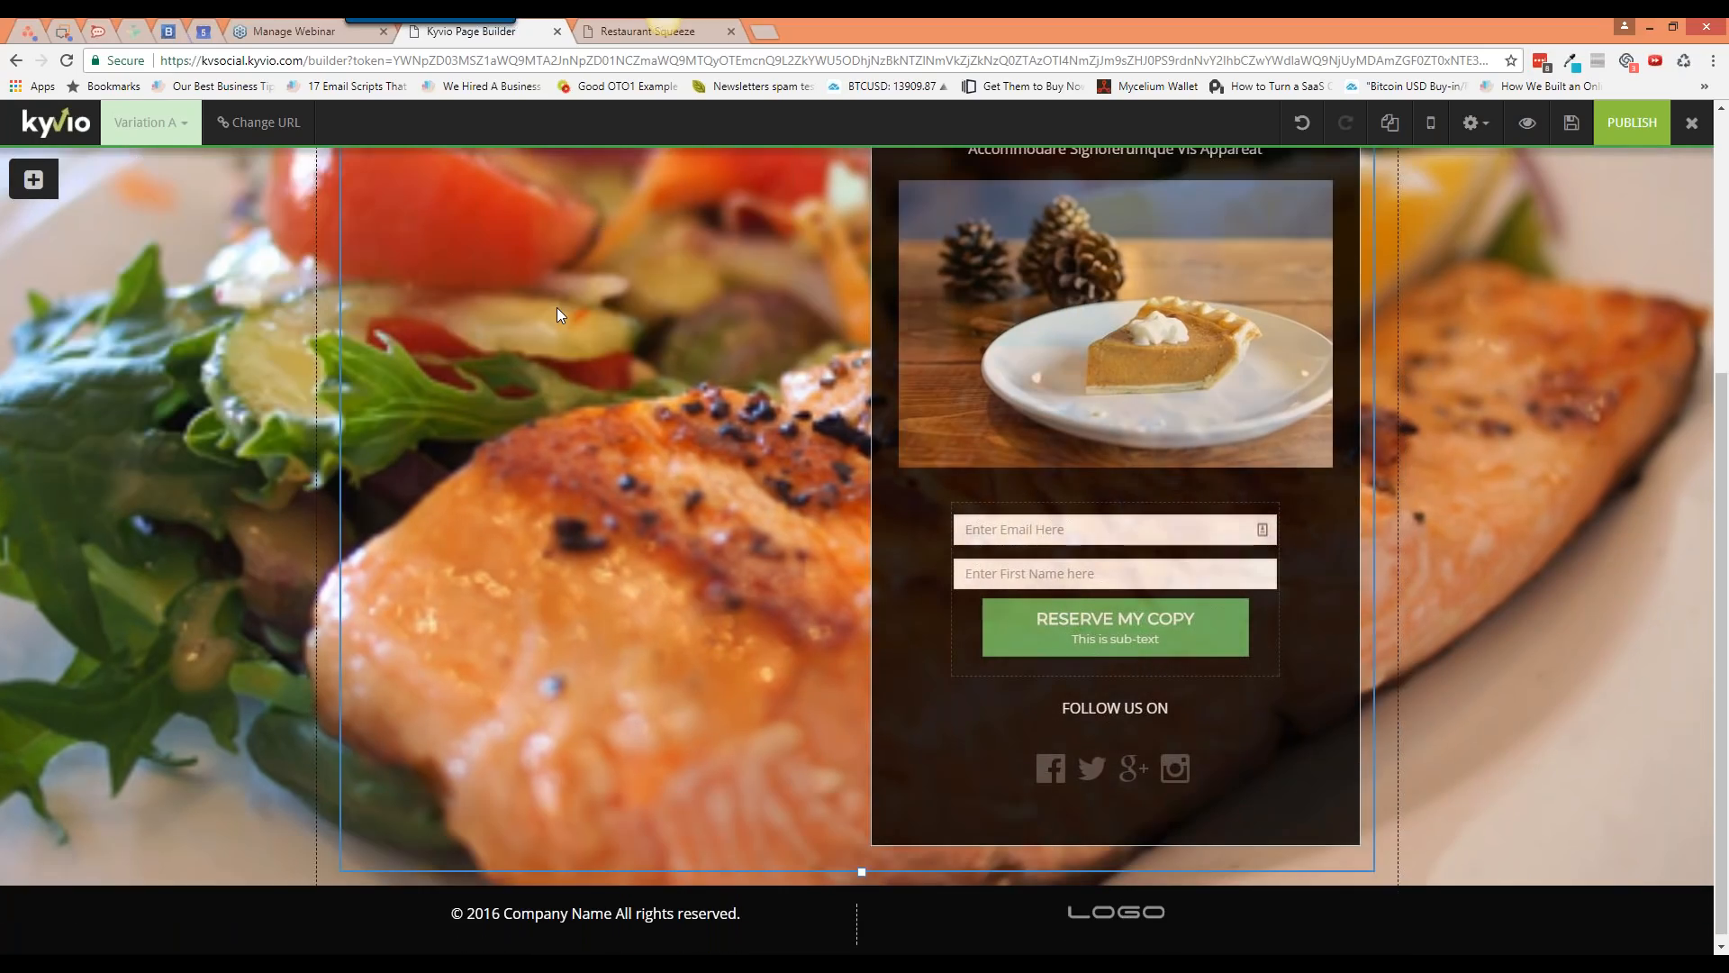
{"action": "scroll", "coordinate": [572, 427], "scroll_direction": "up", "scroll_amount": 4}
Step: Place a Countdown timer below the subtitle and open its settings
{"action": "left_click", "coordinate": [33, 179]}
{"action": "left_click_drag", "start_coordinate": [270, 342], "coordinate": [571, 416]}
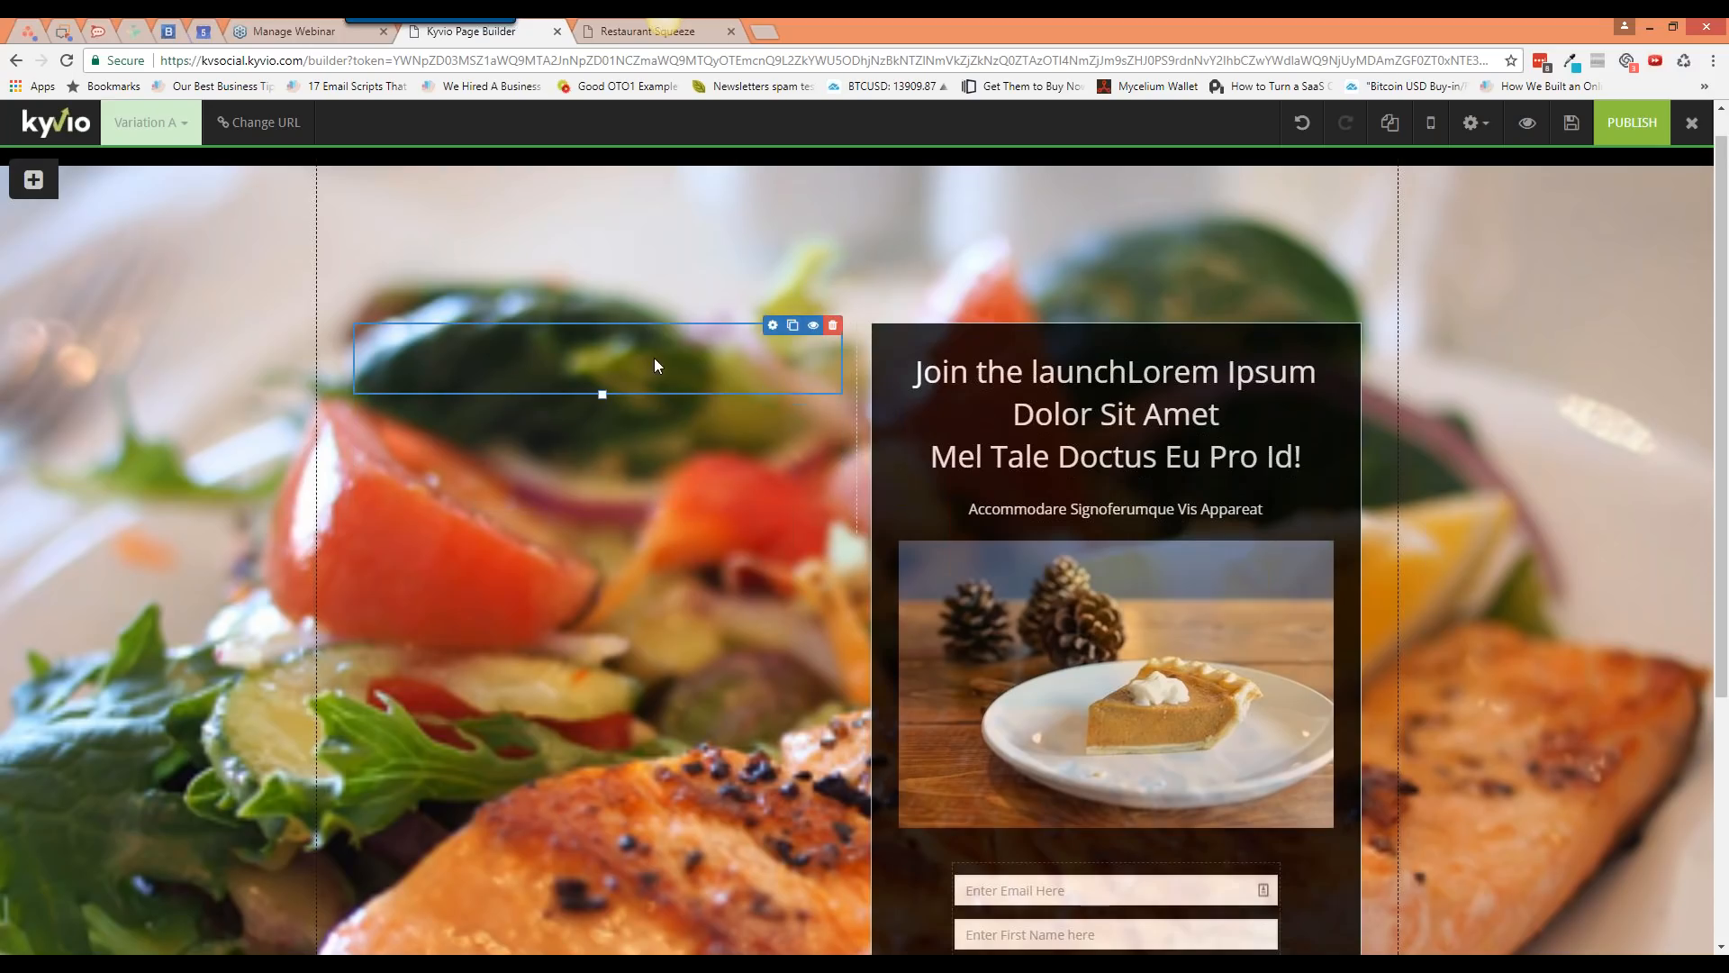
{"action": "left_click", "coordinate": [33, 179]}
{"action": "left_click_drag", "start_coordinate": [257, 349], "coordinate": [1261, 538]}
{"action": "left_click", "coordinate": [1259, 544]}
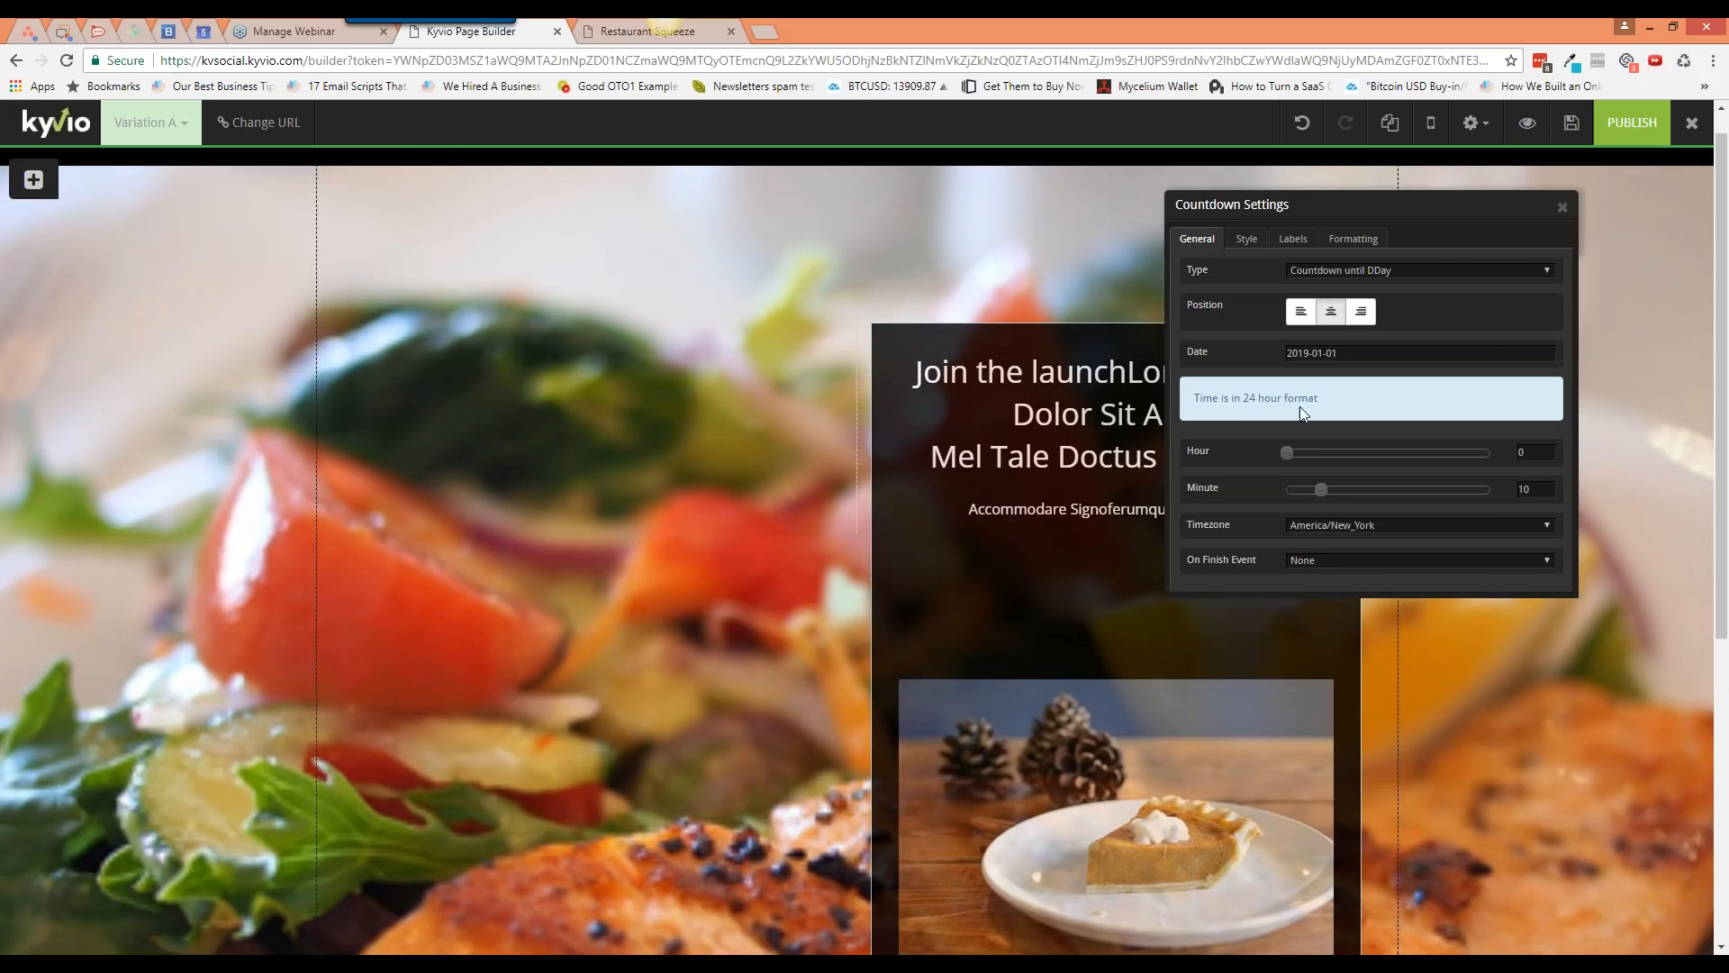
Step: Set the countdown hour to 4 and try the Real and Fake scarcity countdown types
{"action": "left_click_drag", "start_coordinate": [1309, 454], "coordinate": [1320, 454]}
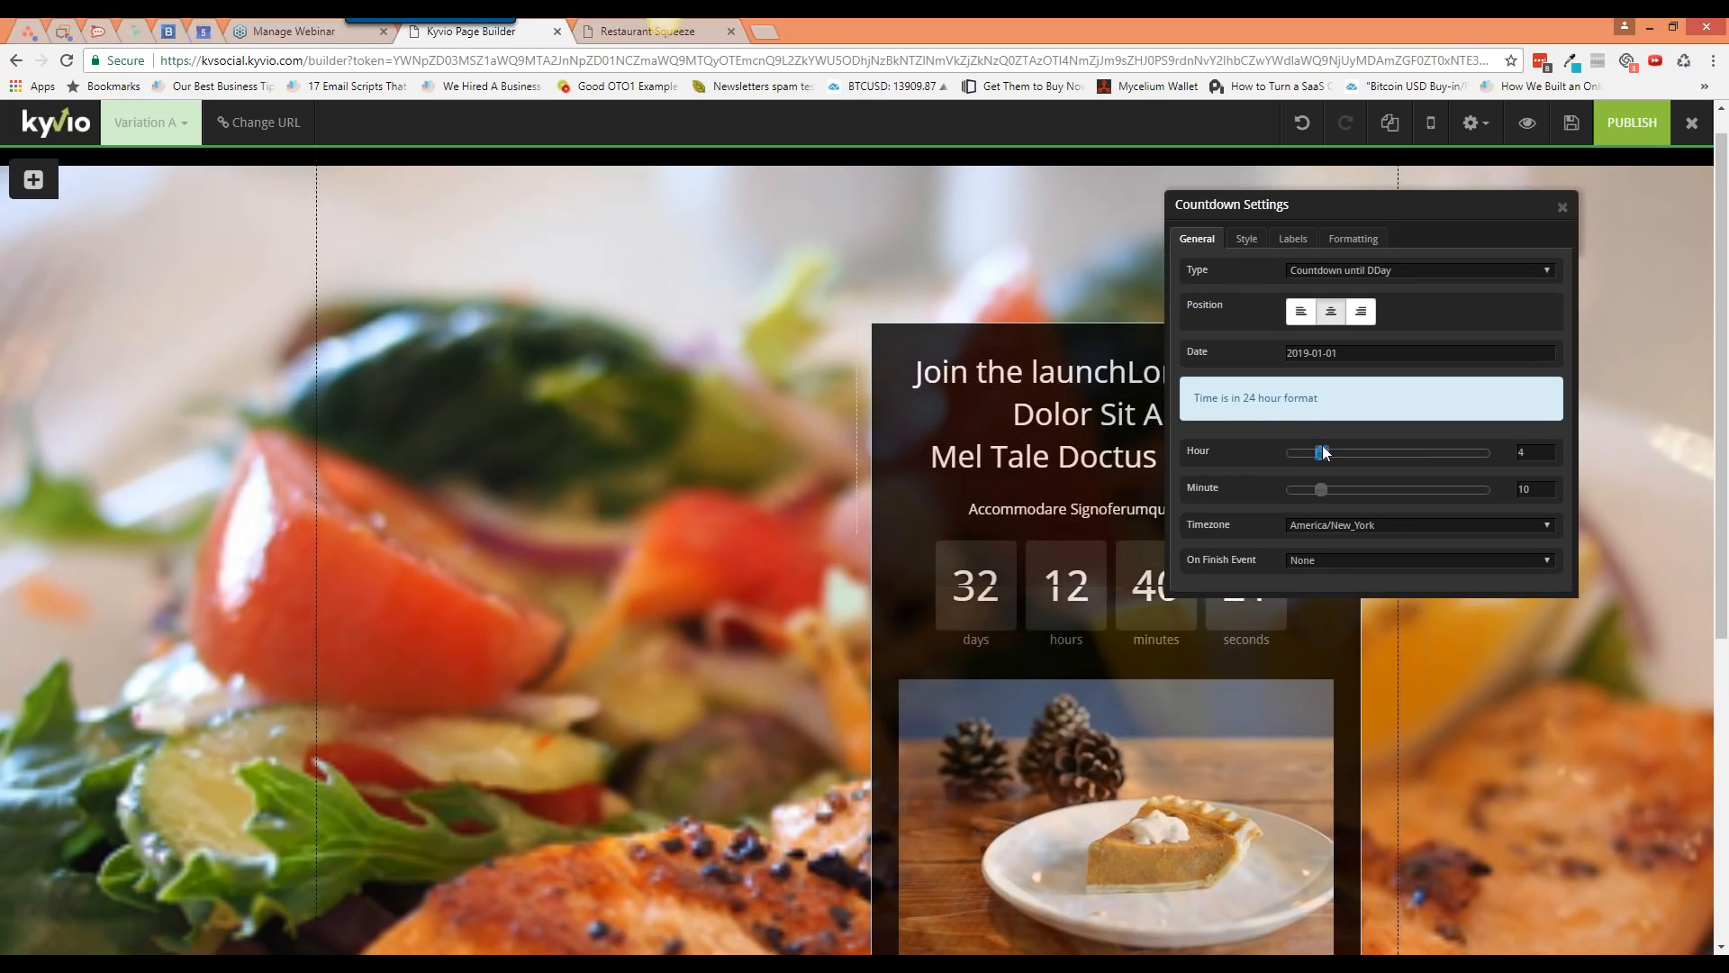
{"action": "left_click", "coordinate": [1347, 274]}
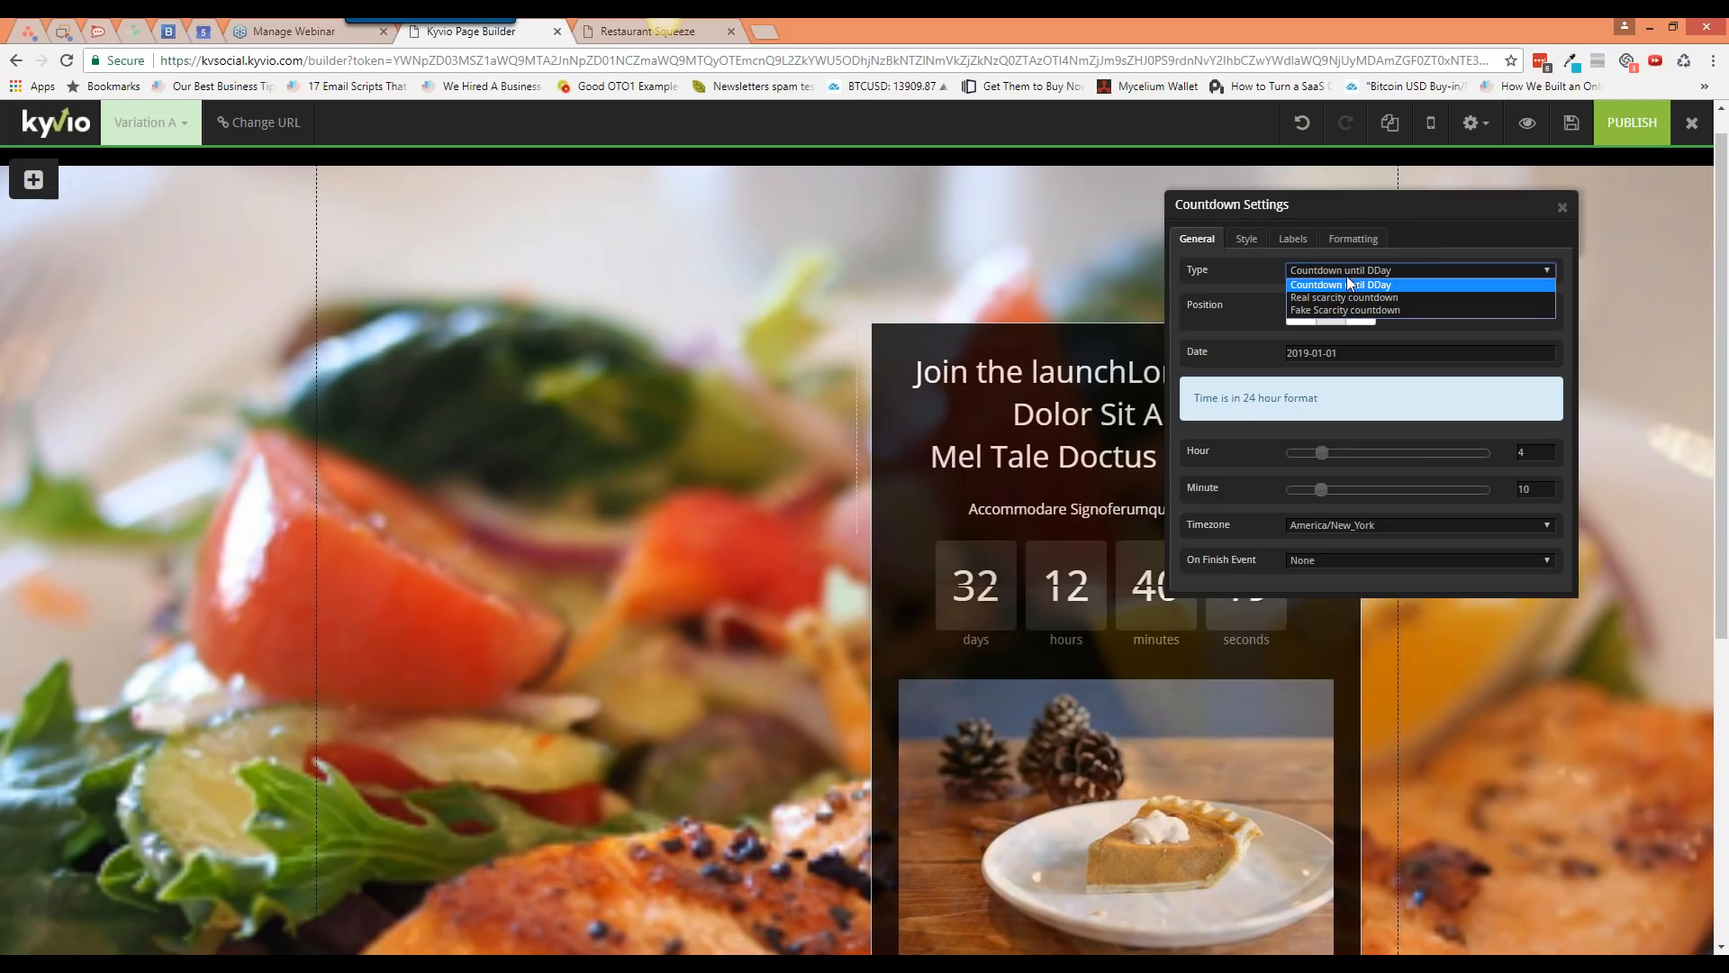
{"action": "left_click", "coordinate": [1396, 296]}
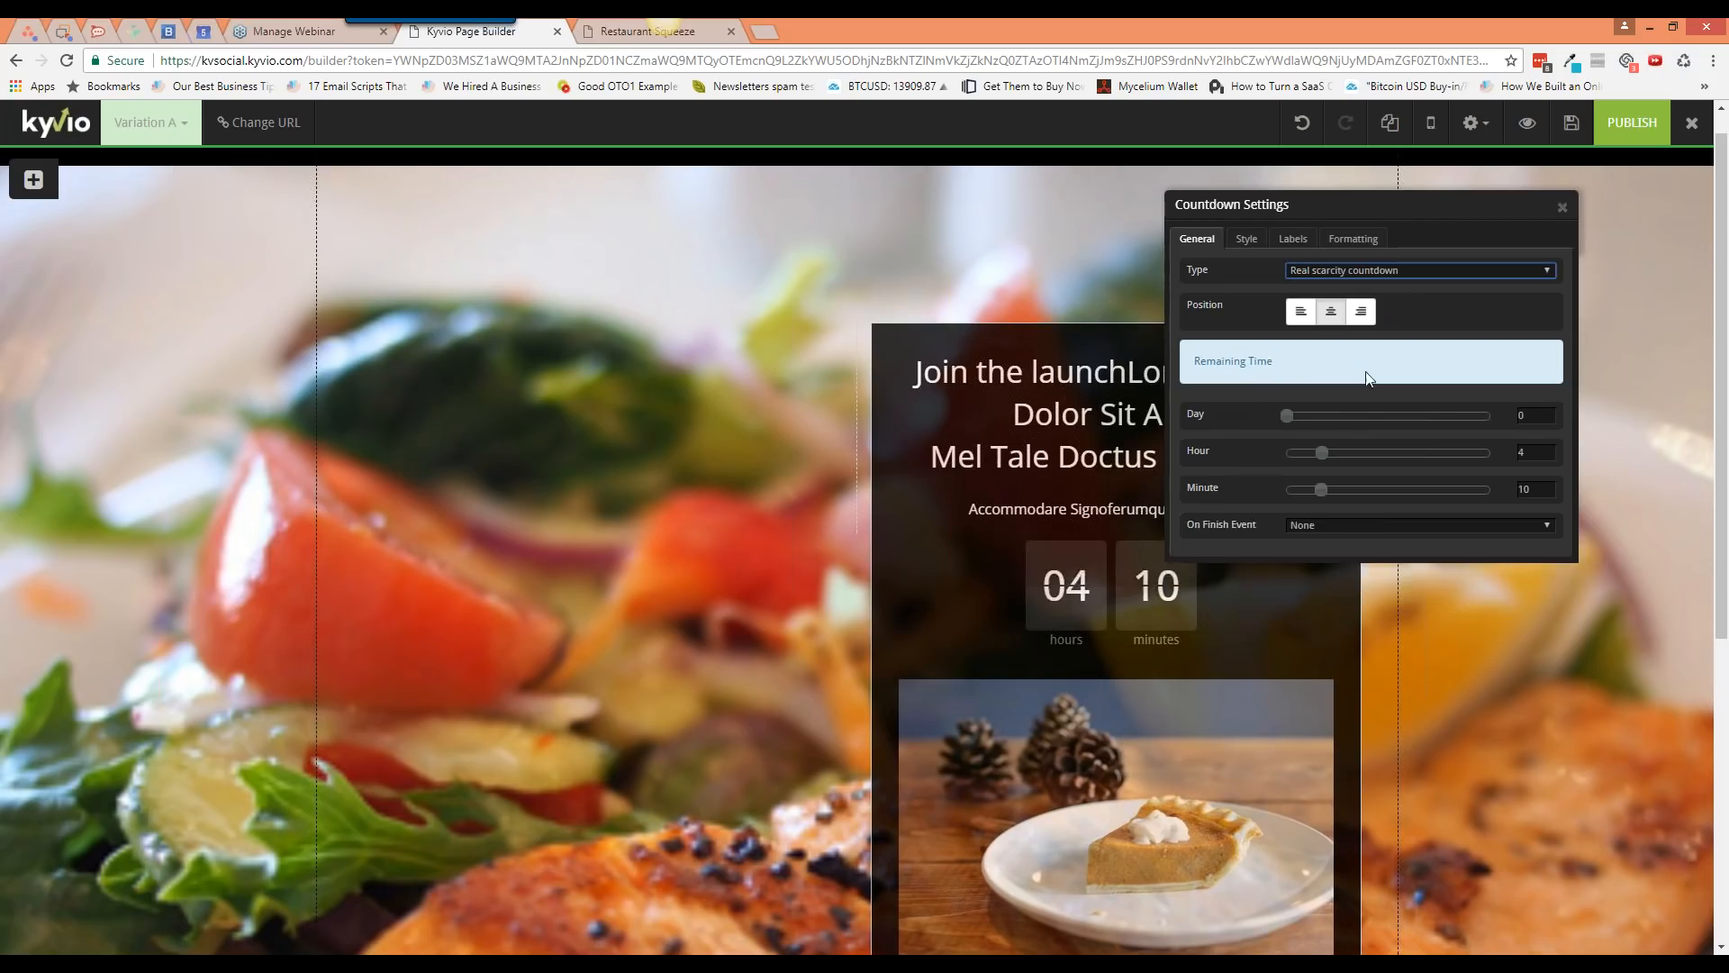
{"action": "left_click", "coordinate": [1341, 525]}
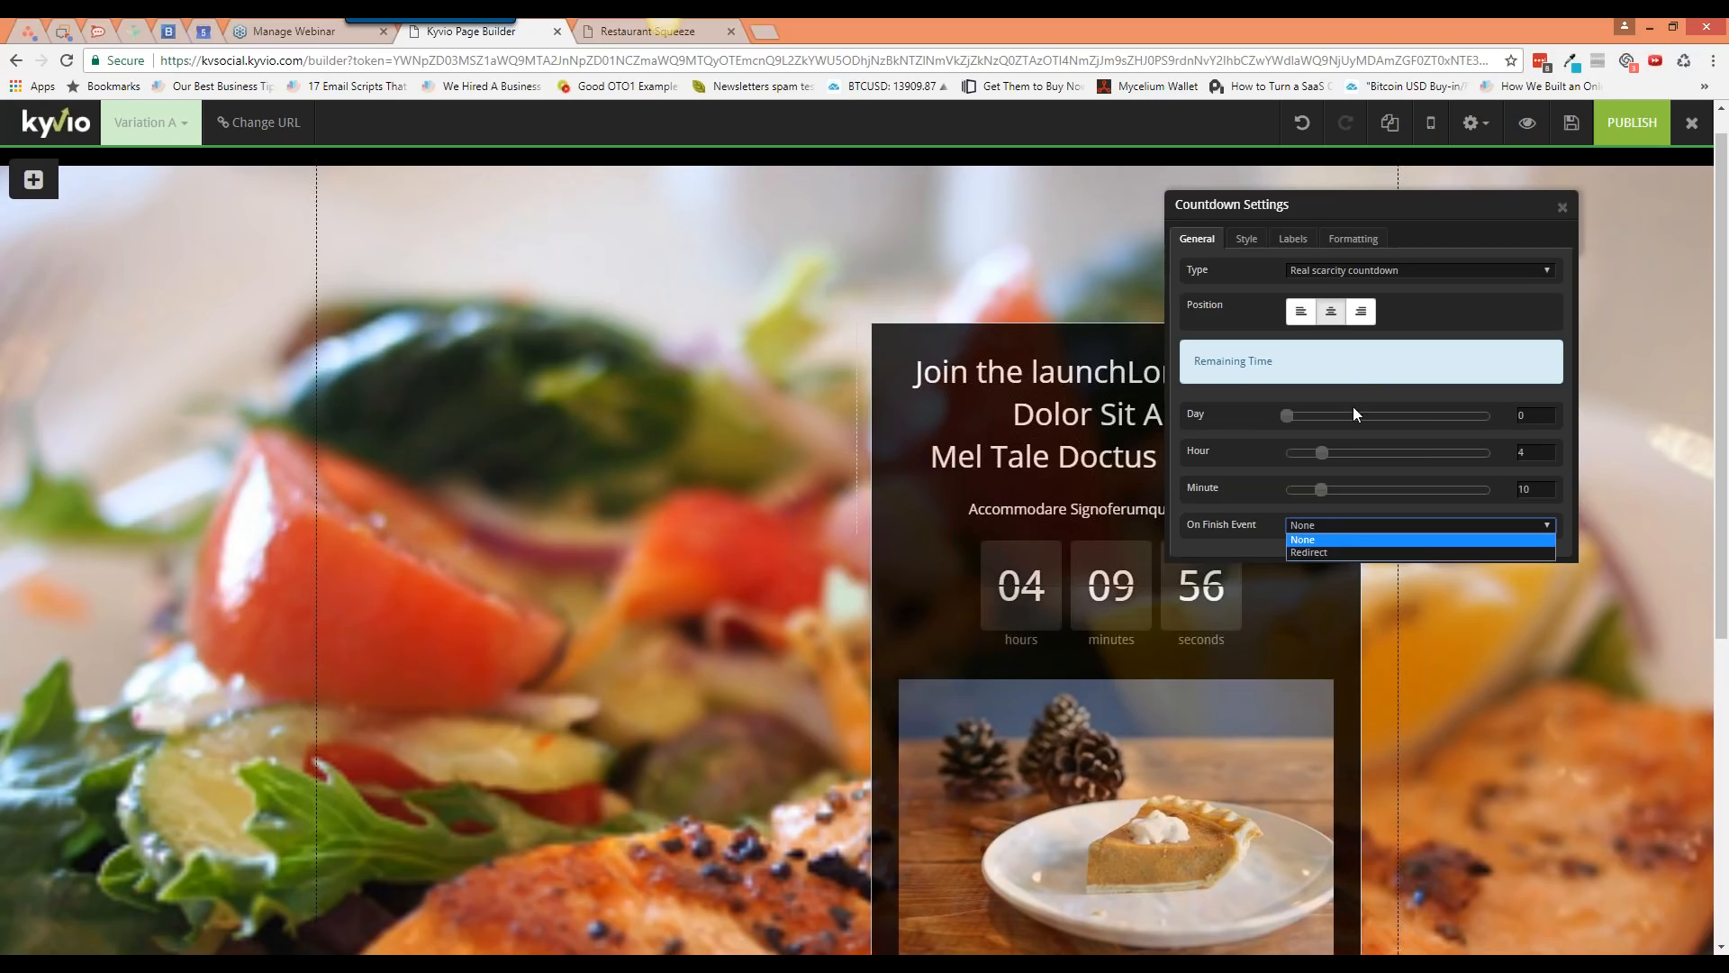
{"action": "left_click", "coordinate": [1363, 274]}
{"action": "left_click", "coordinate": [1363, 274]}
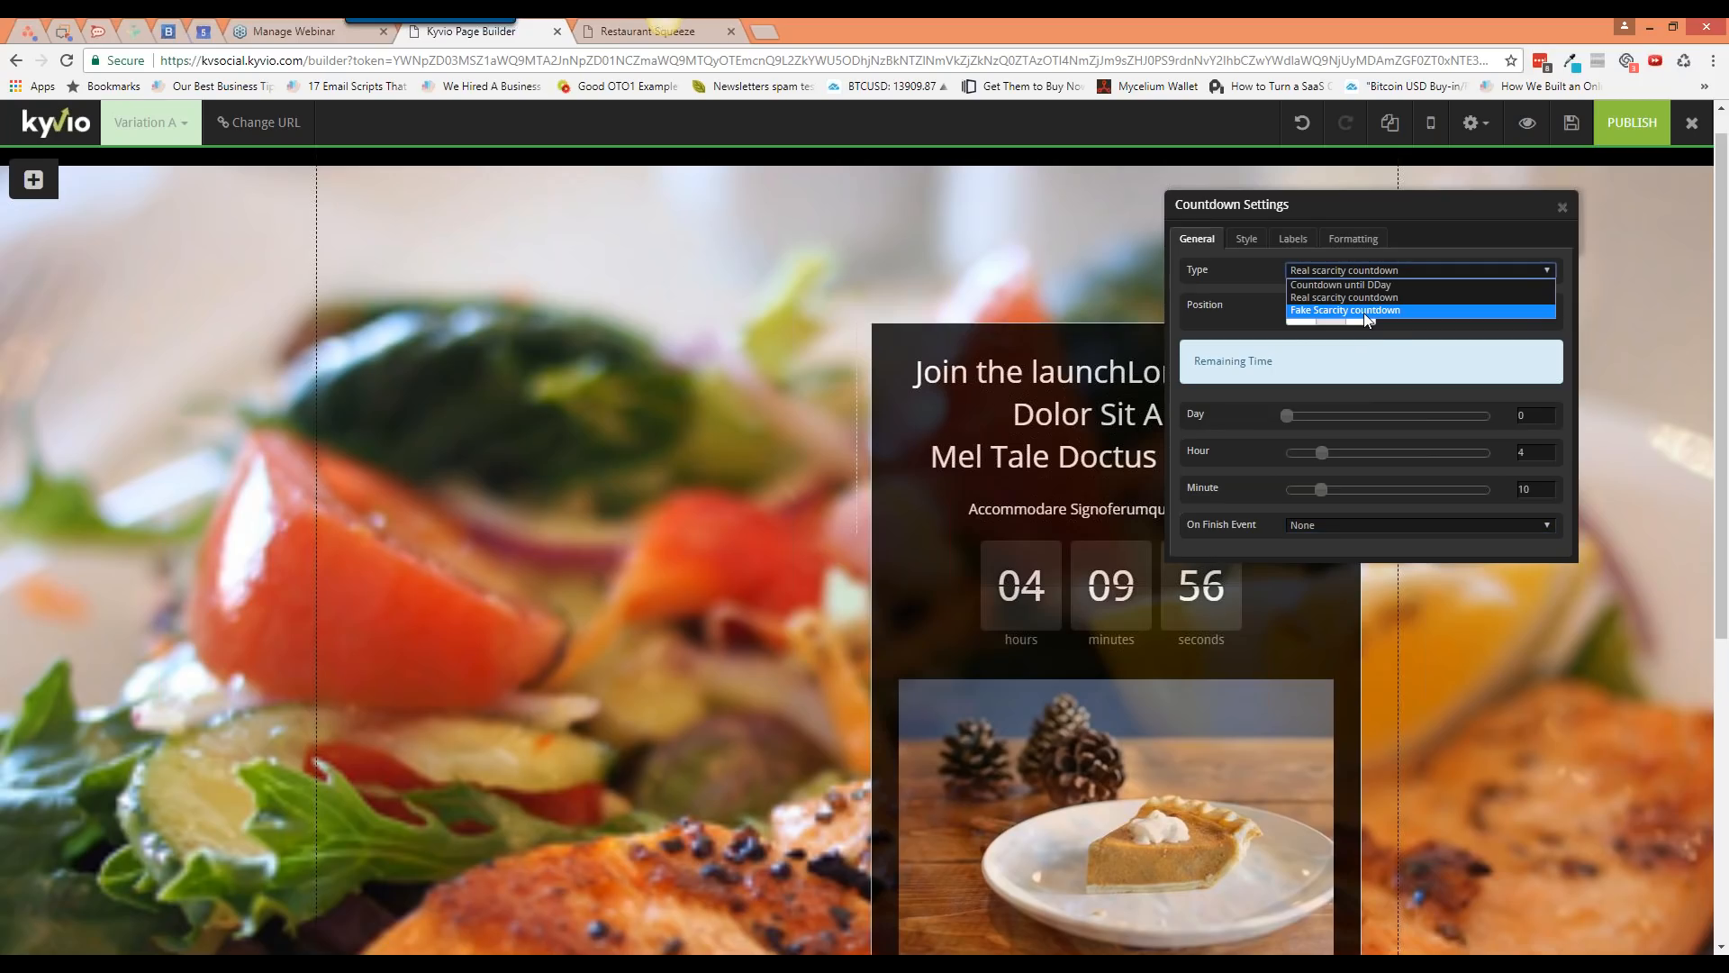
{"action": "left_click", "coordinate": [1364, 309]}
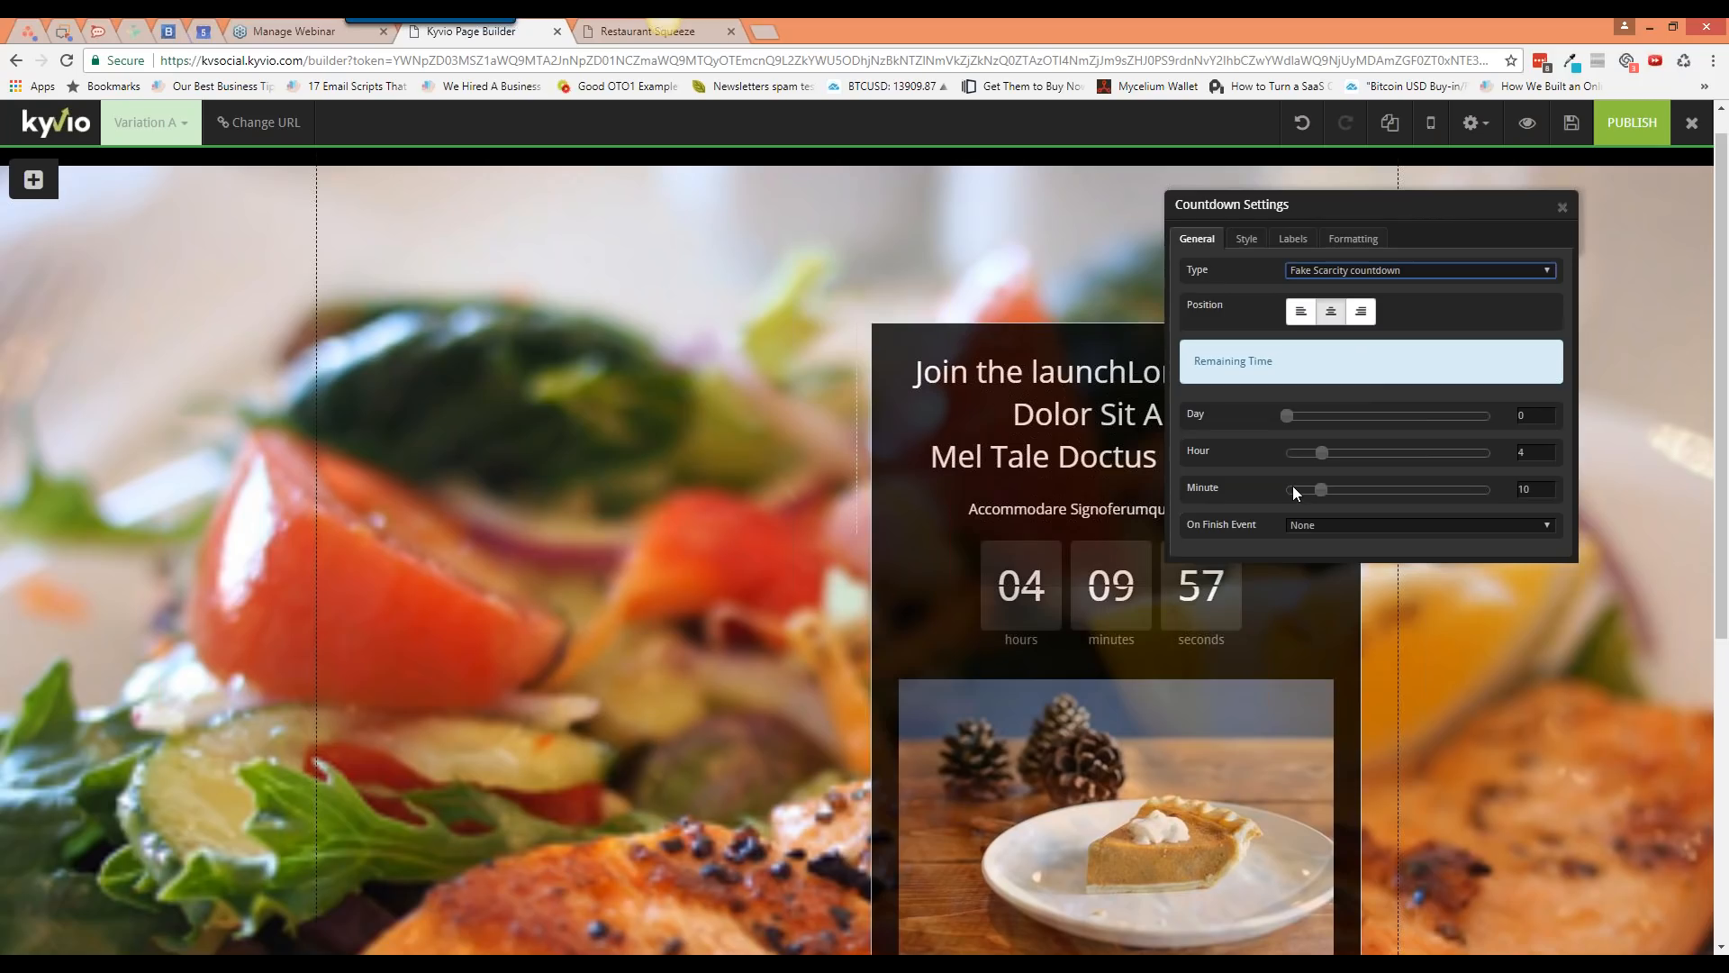
Step: Try the date countdown with no finish action, then settle on Real scarcity countdown
{"action": "left_click", "coordinate": [1394, 270]}
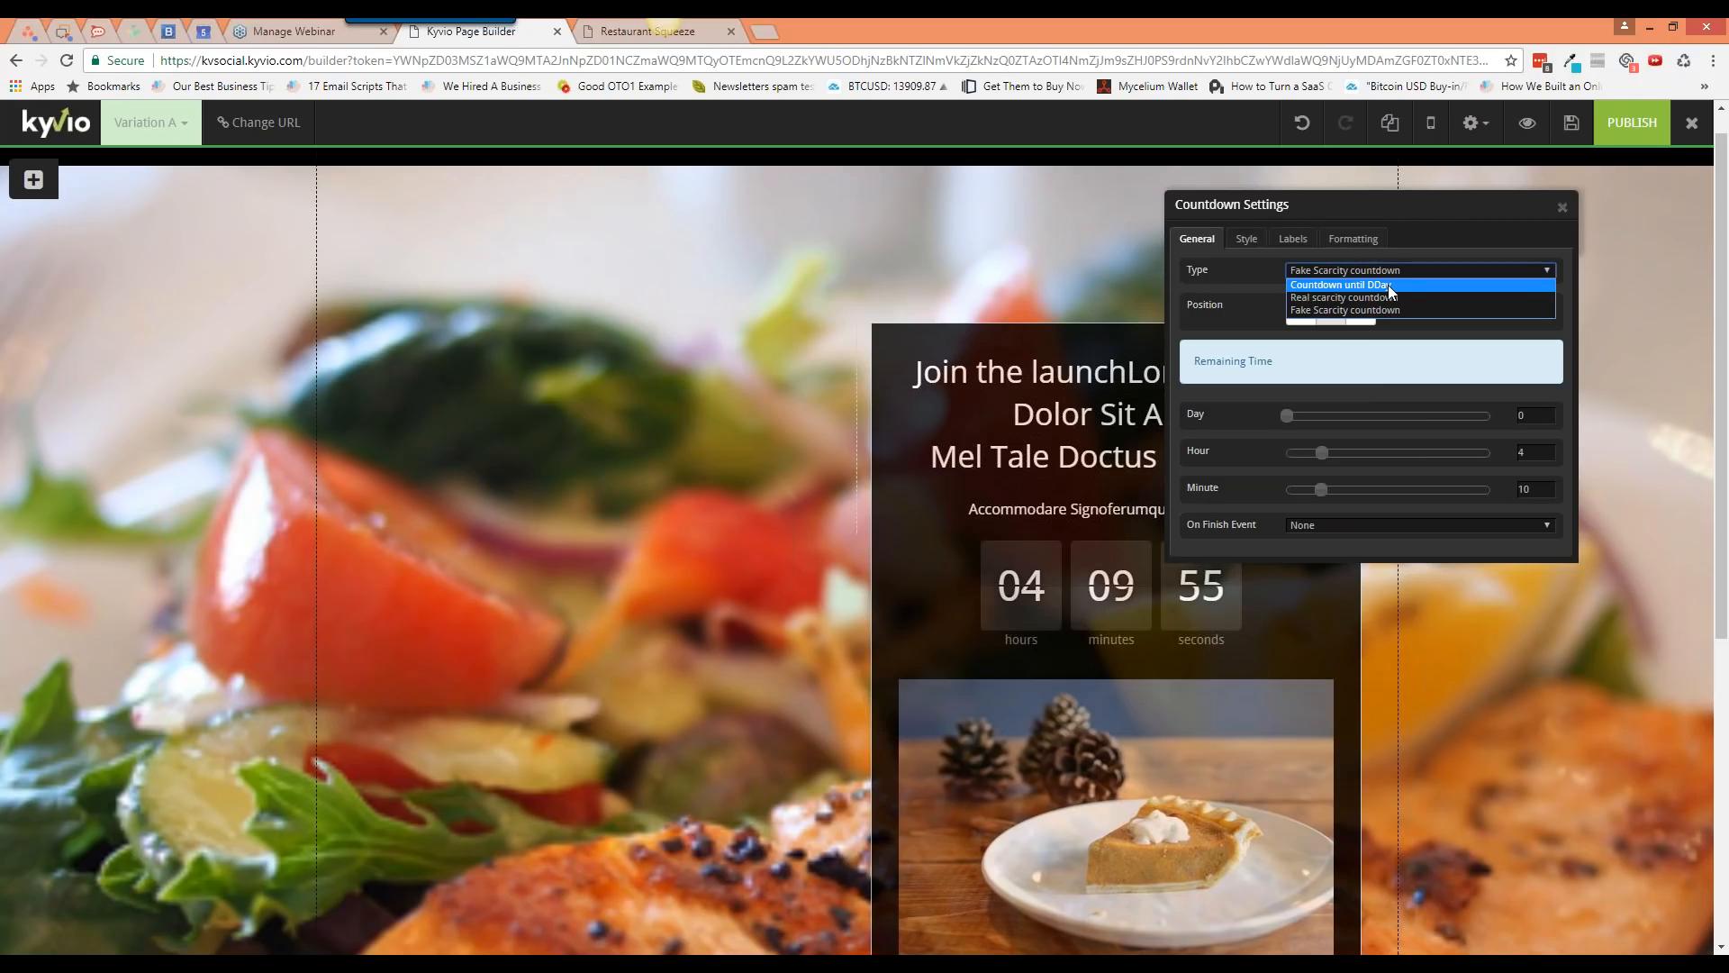
{"action": "left_click", "coordinate": [1386, 286]}
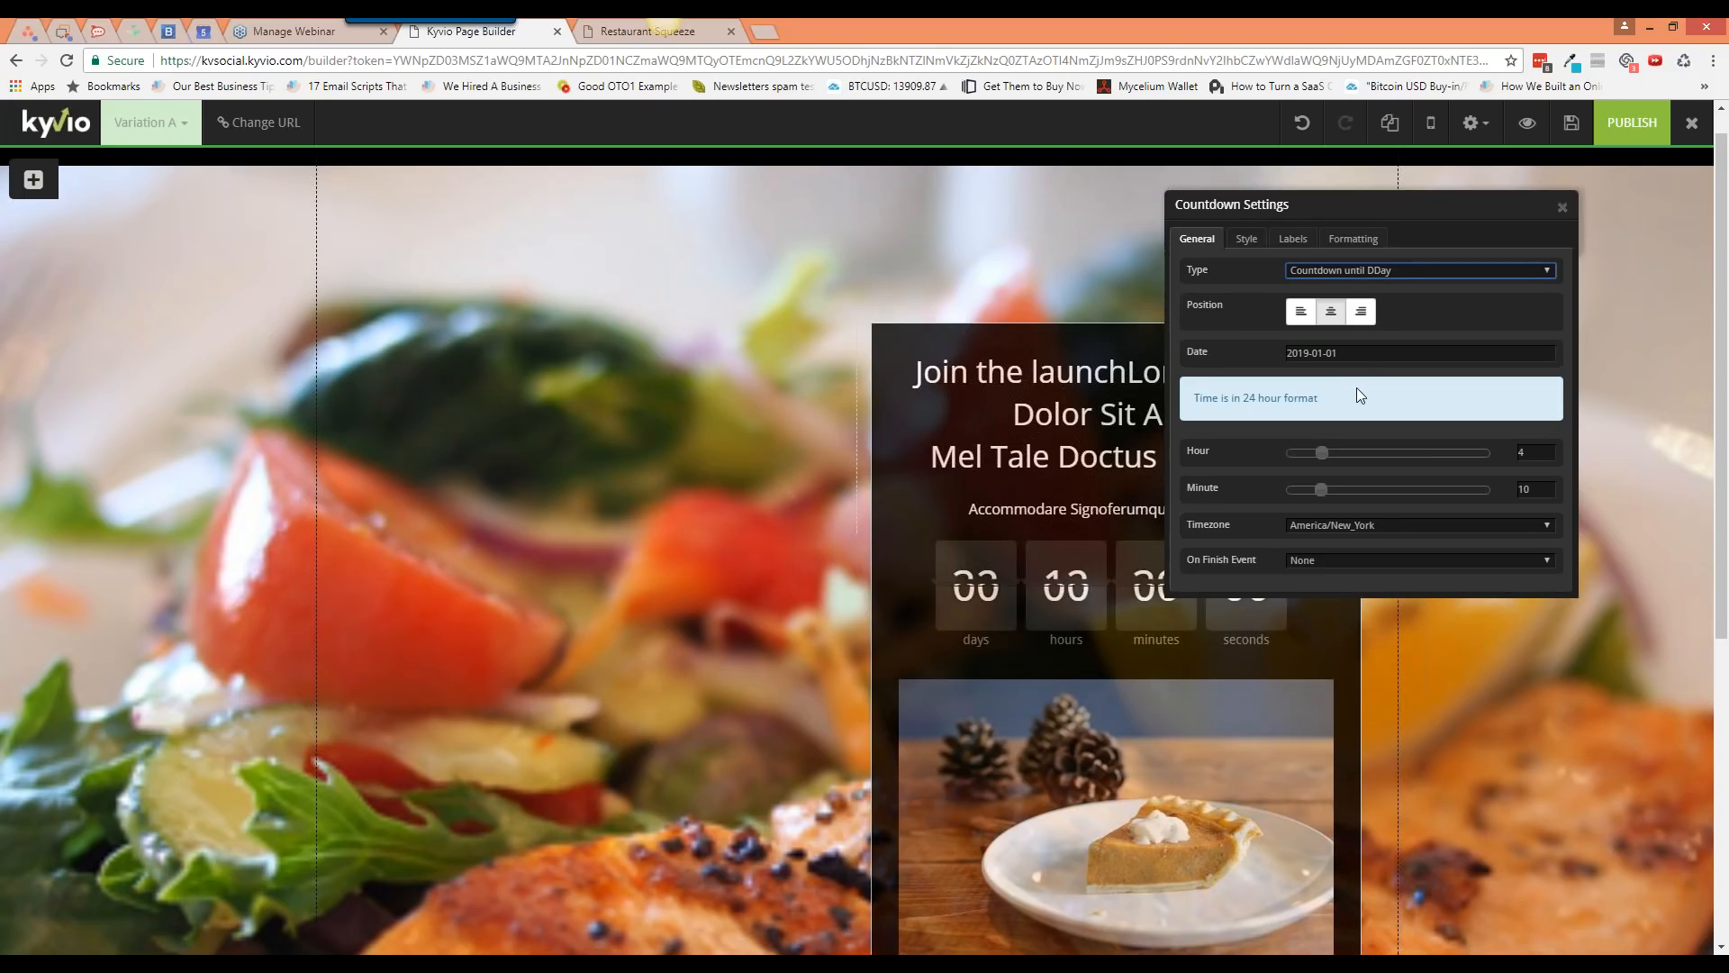
{"action": "left_click", "coordinate": [1331, 562]}
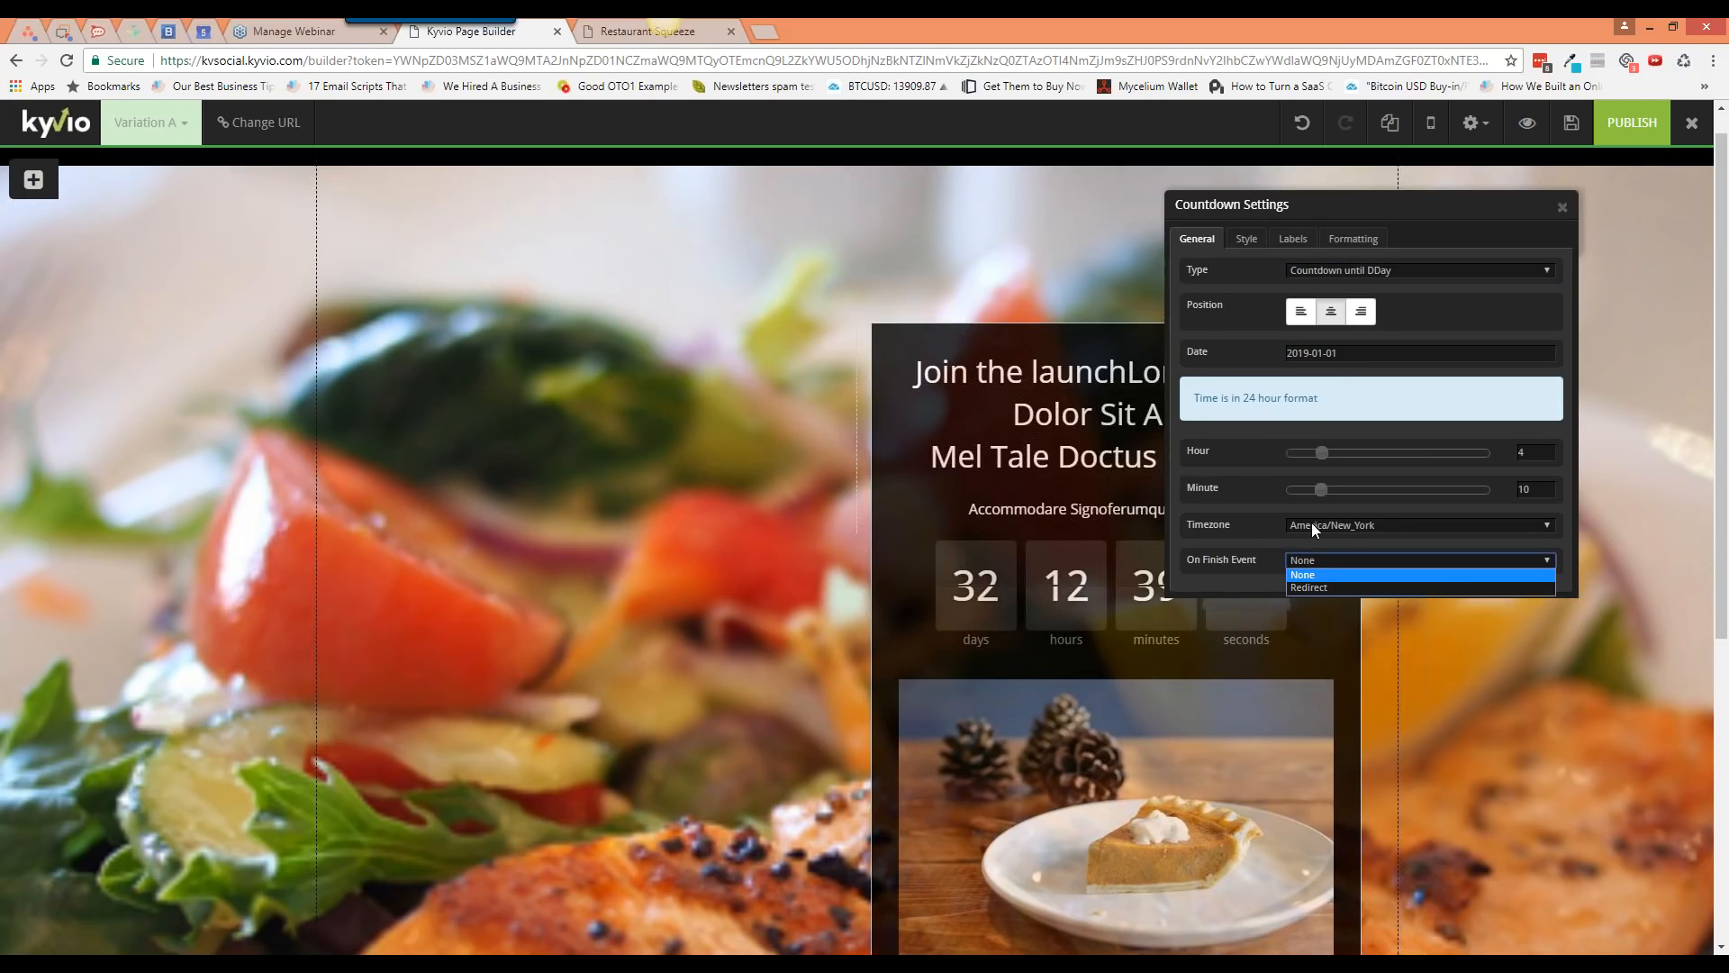
{"action": "left_click", "coordinate": [1249, 501]}
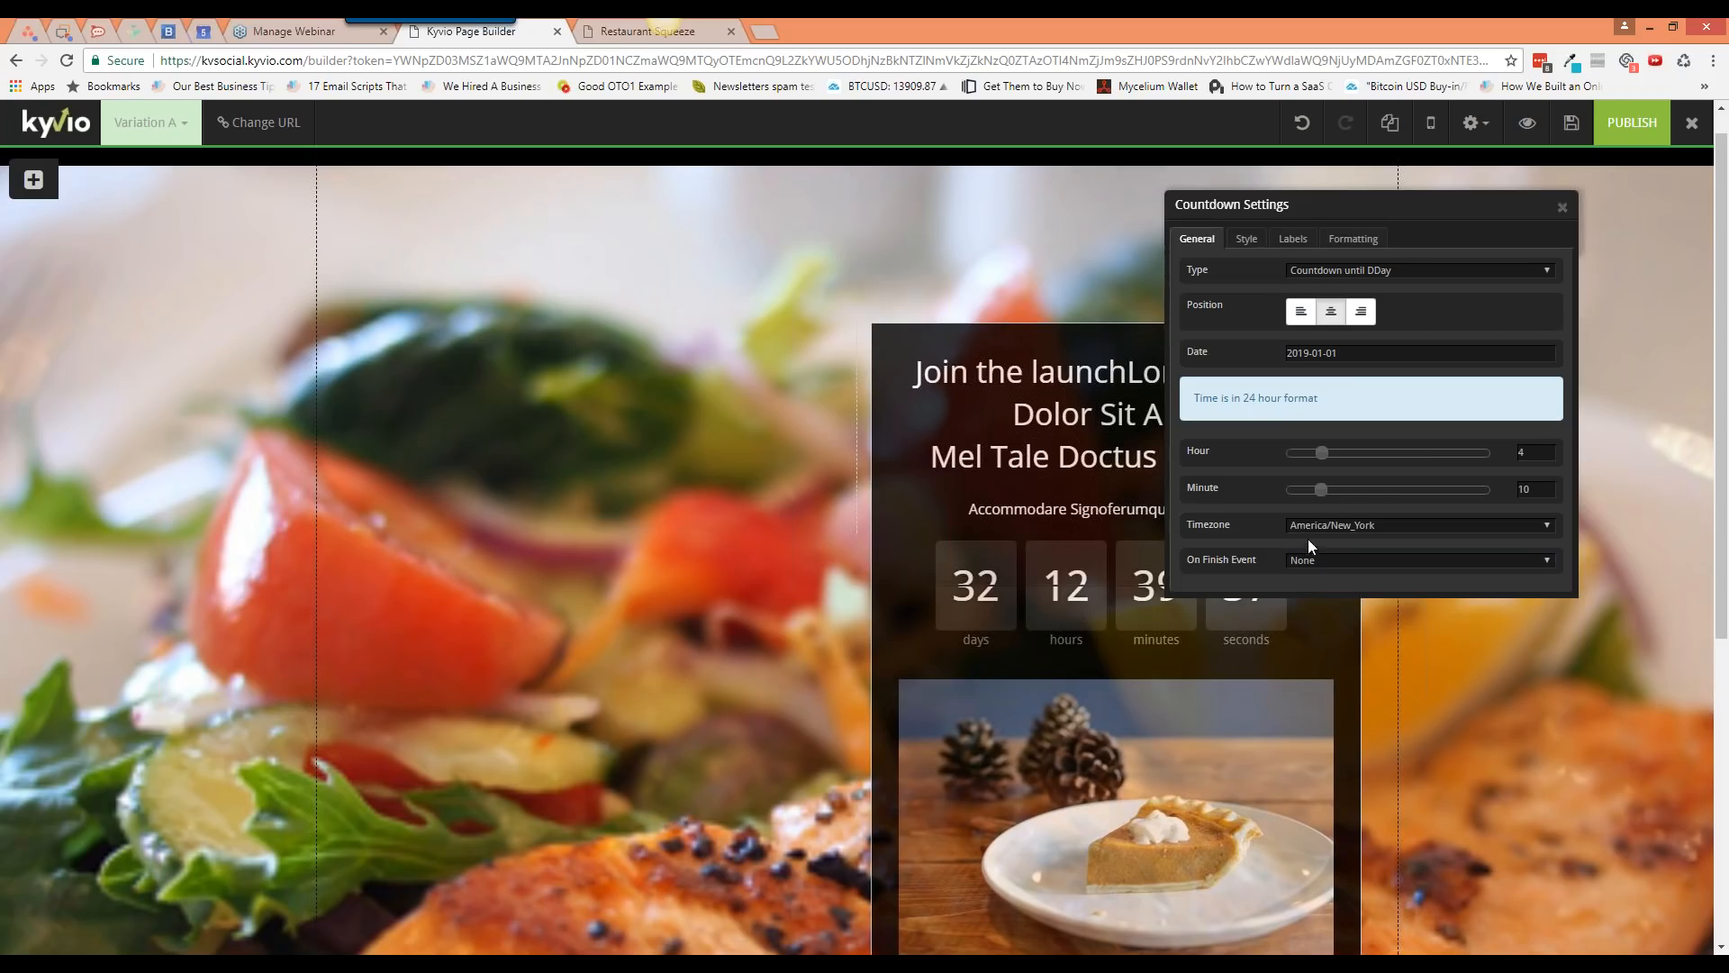
{"action": "left_click", "coordinate": [1342, 271]}
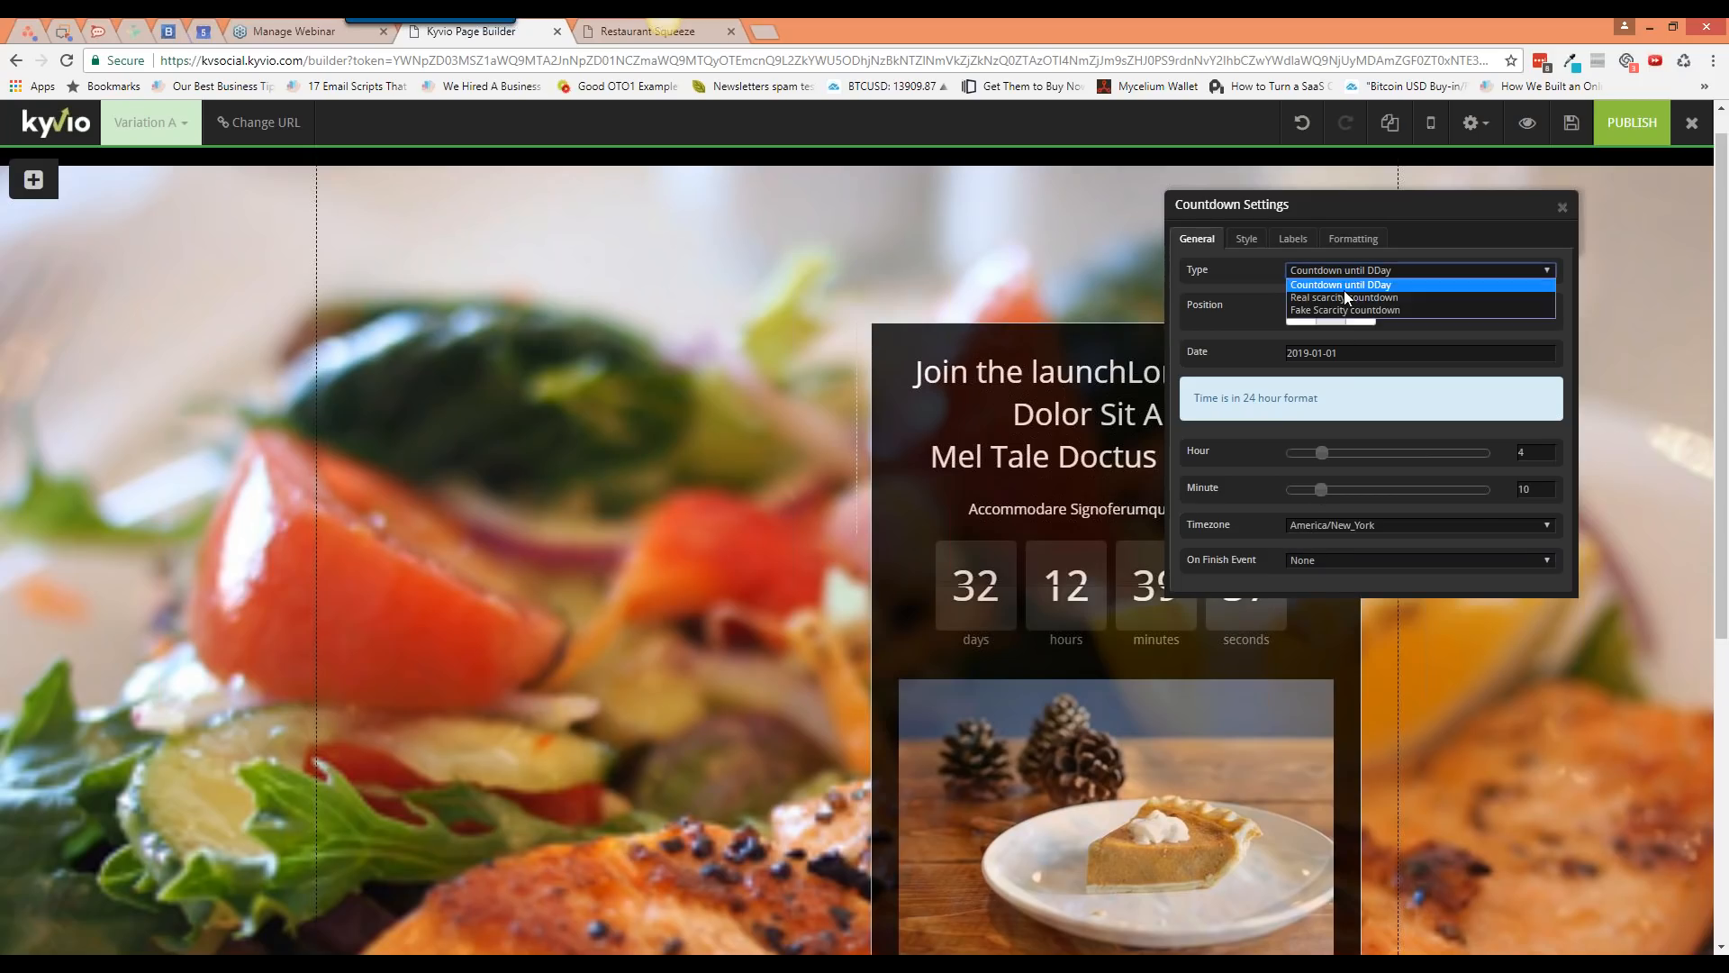
{"action": "left_click", "coordinate": [1349, 306]}
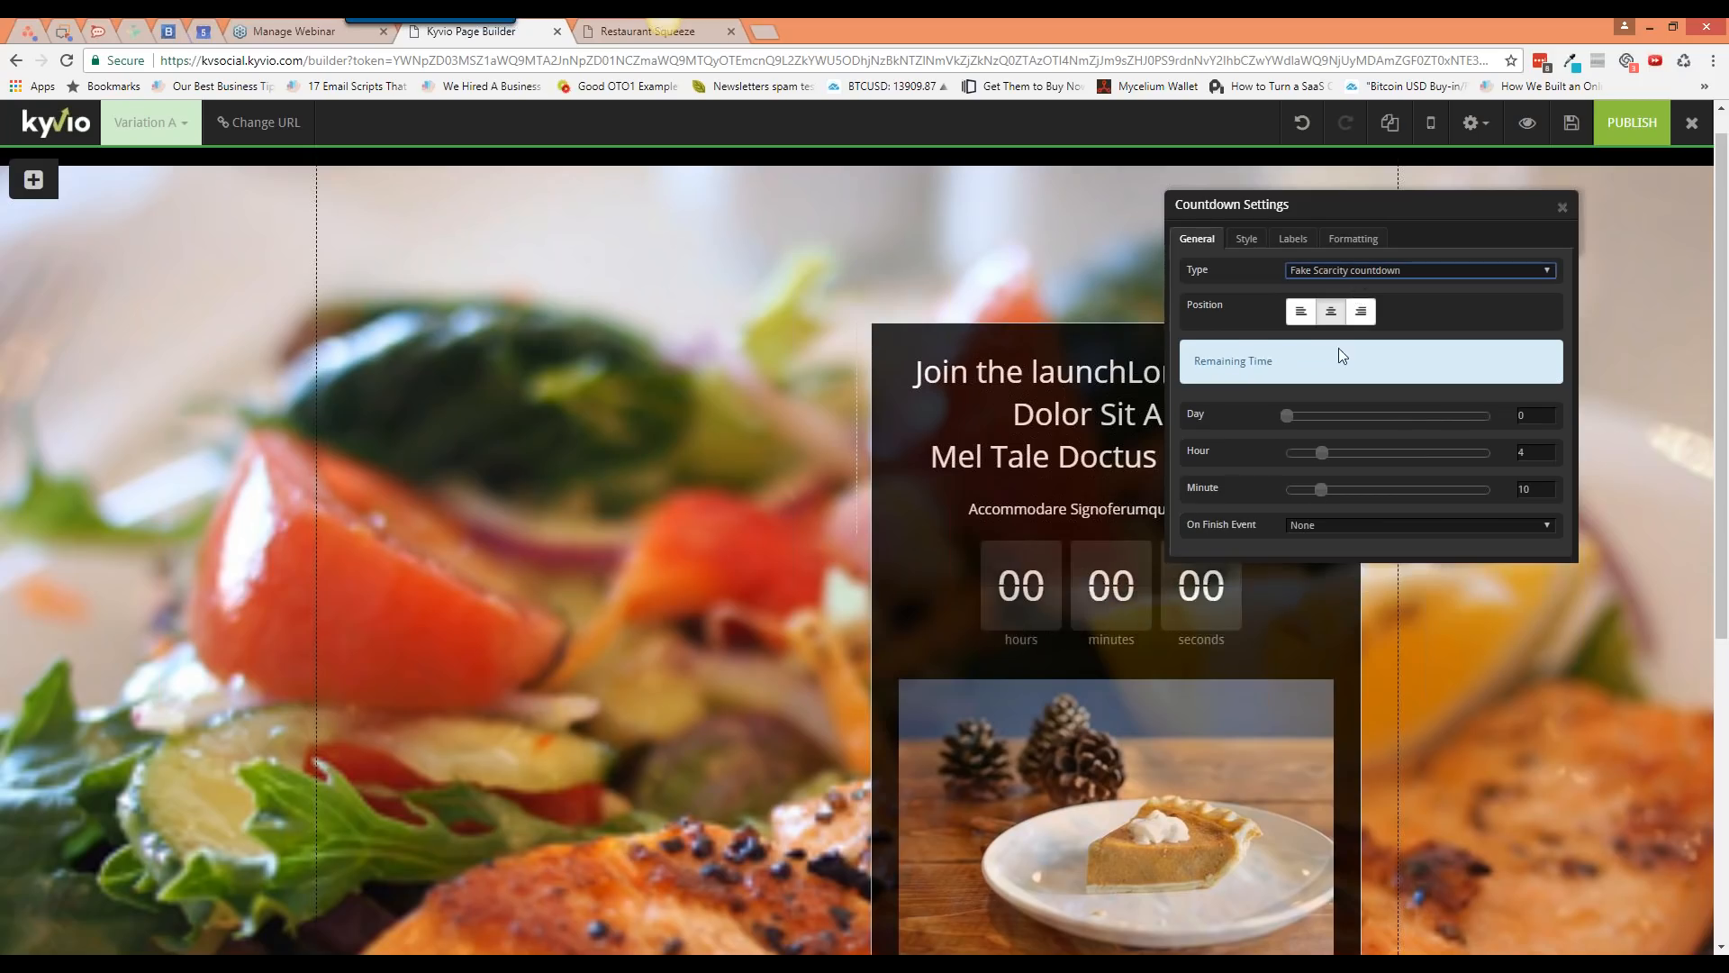
{"action": "left_click", "coordinate": [1348, 271]}
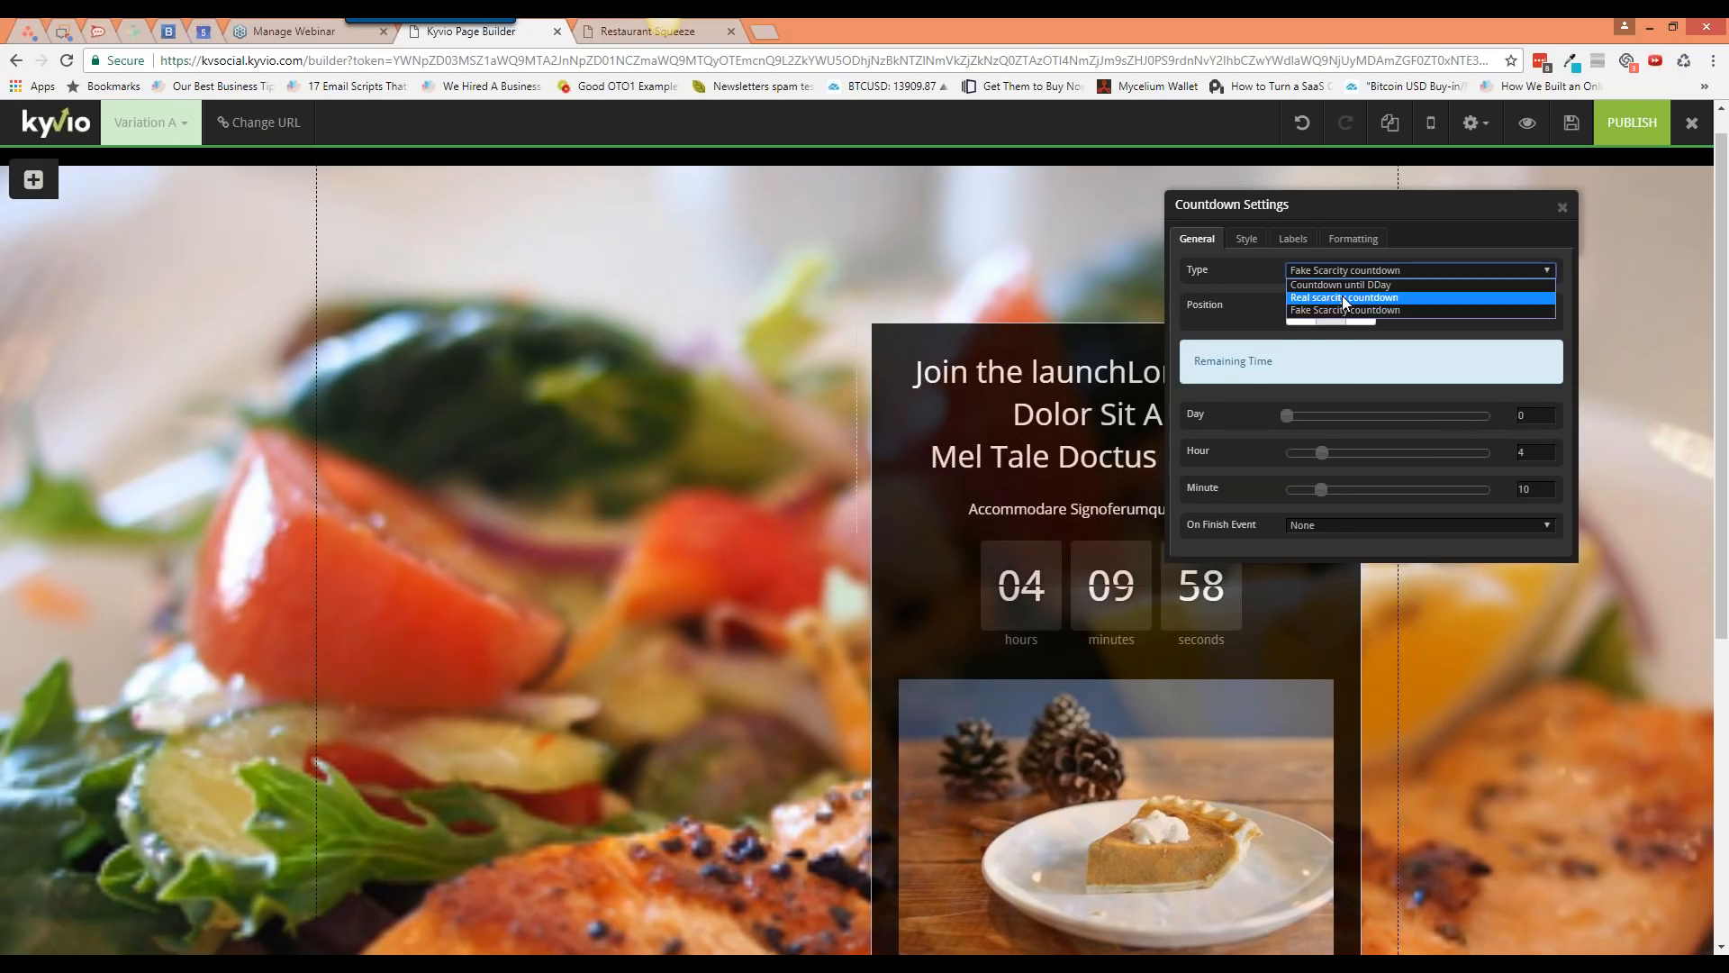
{"action": "left_click", "coordinate": [1347, 293]}
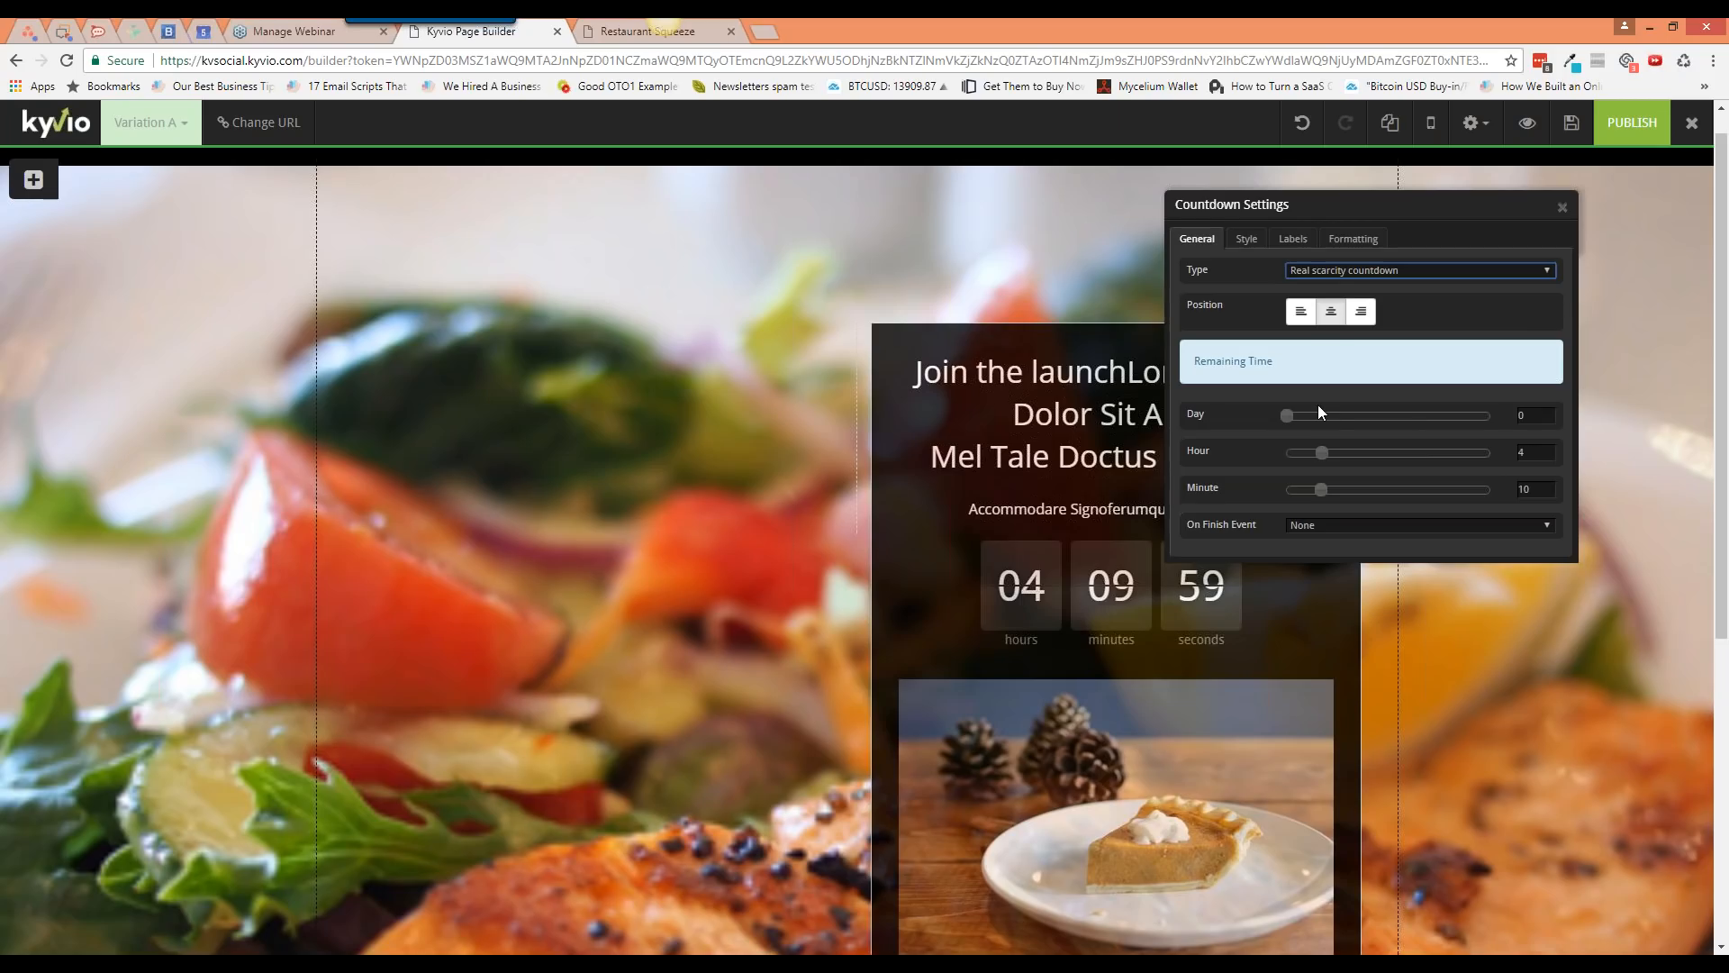
{"action": "left_click", "coordinate": [1248, 239]}
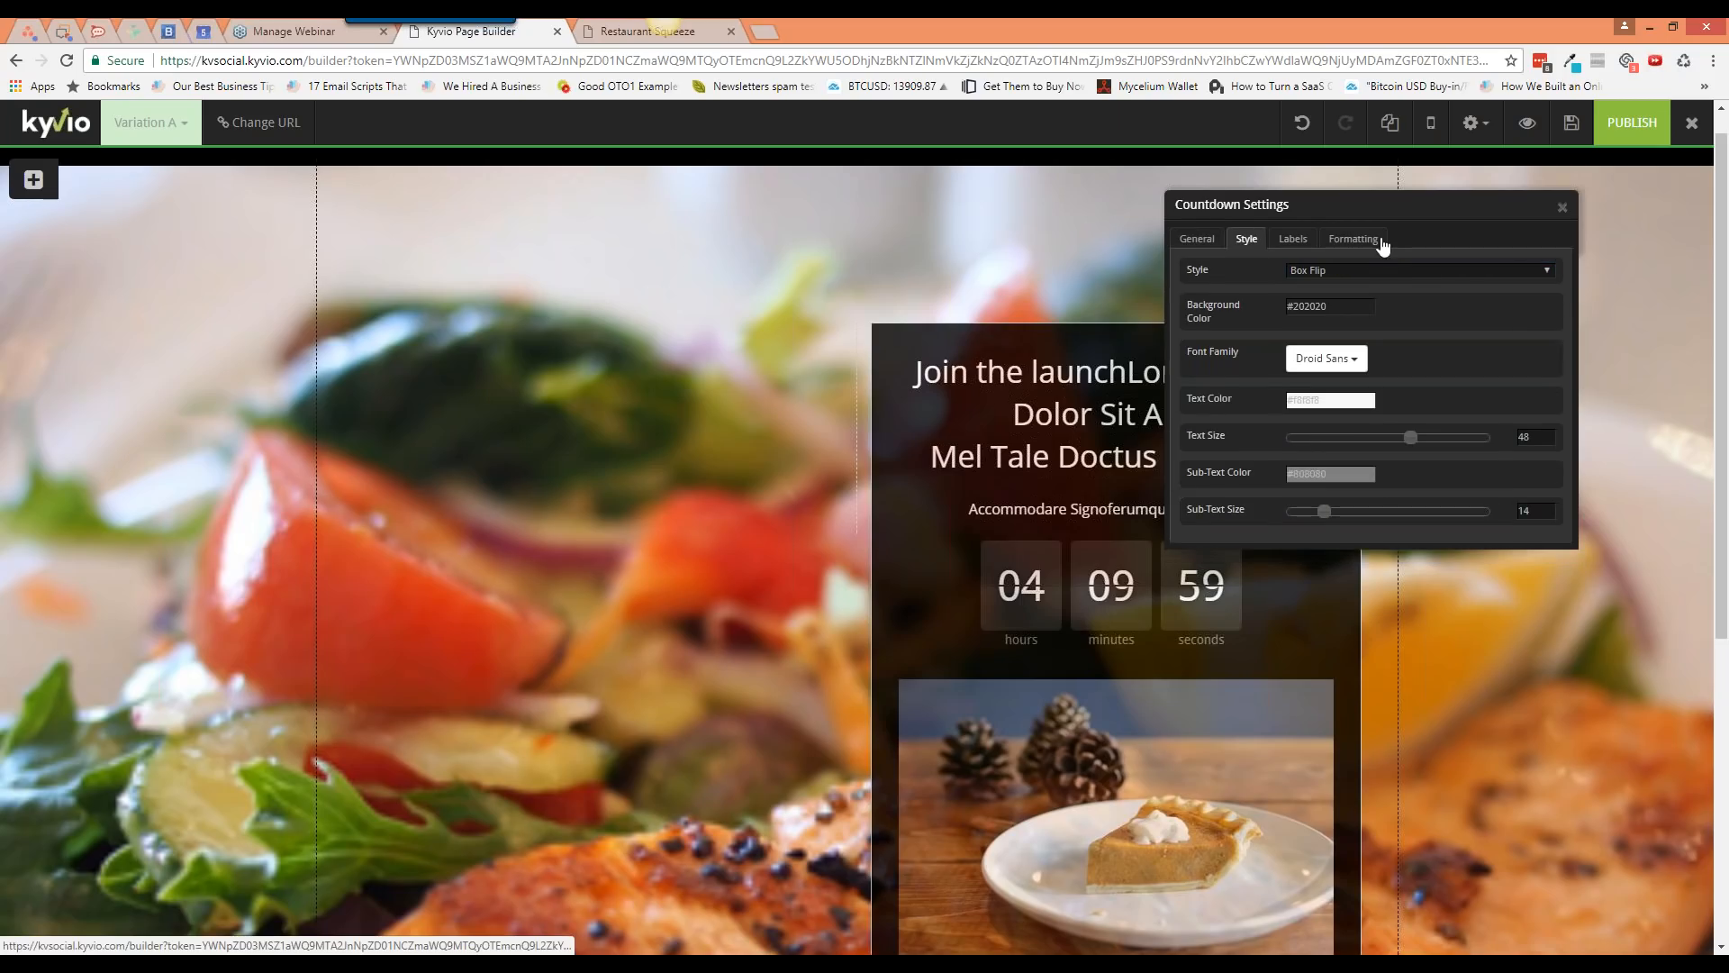
Step: Preview Box Standard, Circular and small Box Flip styles, then apply Box Standard and close settings
{"action": "left_click", "coordinate": [1331, 272]}
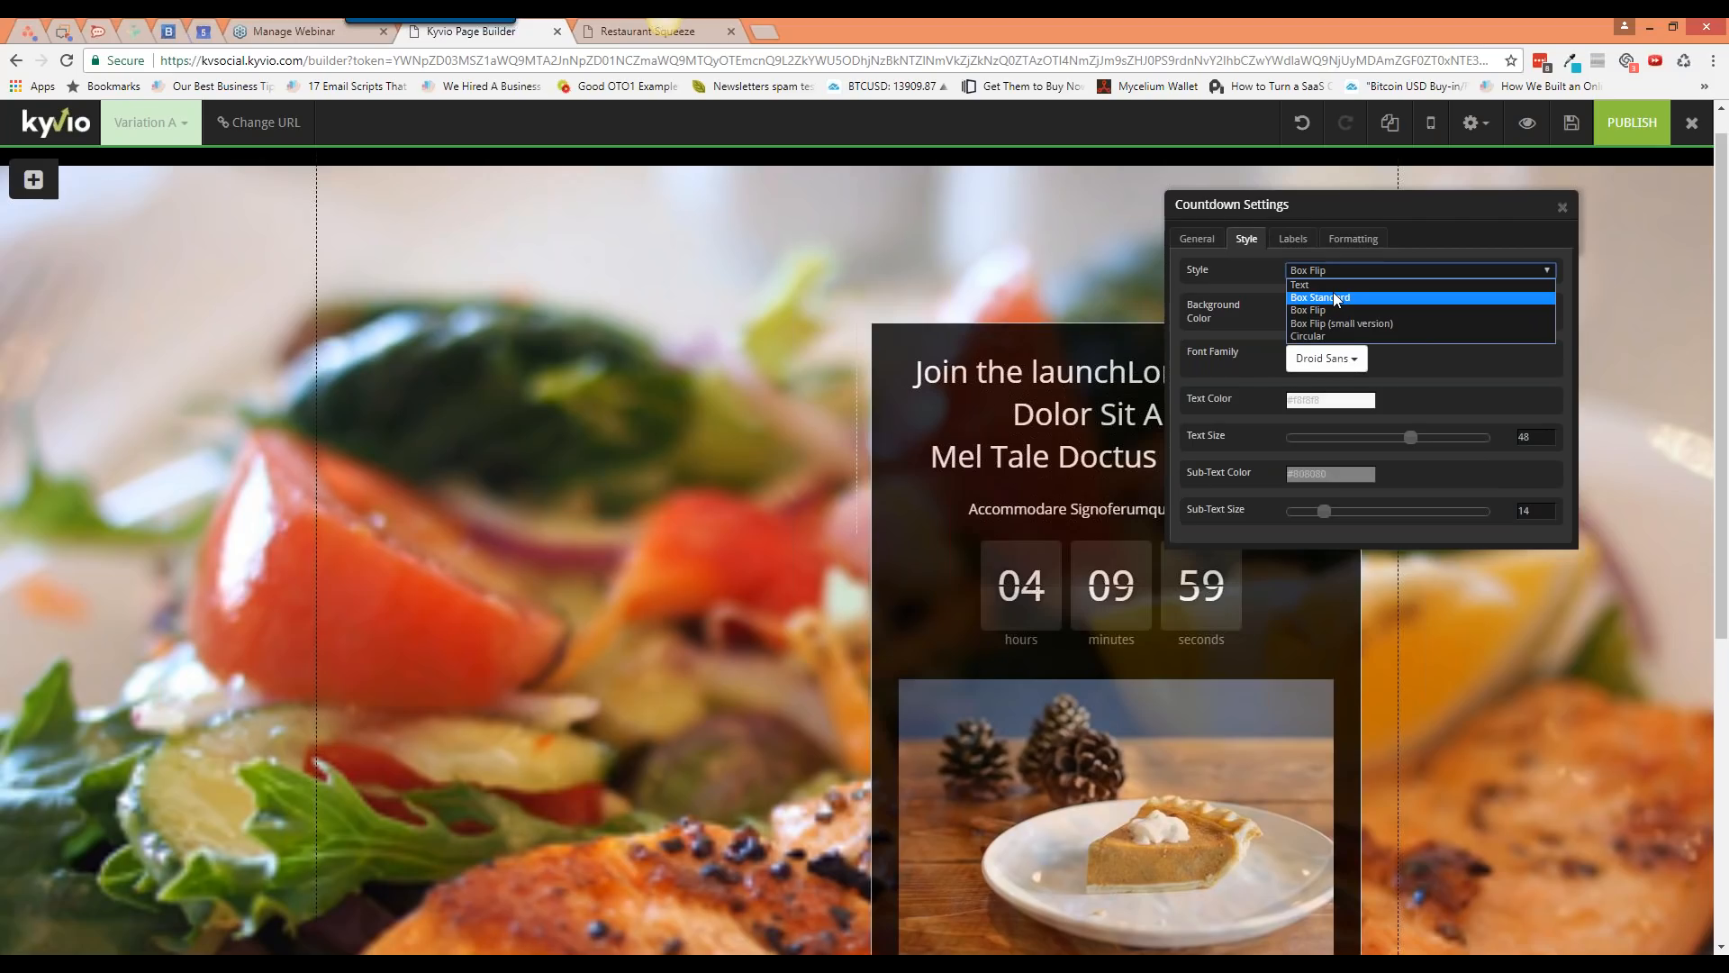
{"action": "left_click", "coordinate": [1337, 298]}
{"action": "left_click", "coordinate": [1331, 270]}
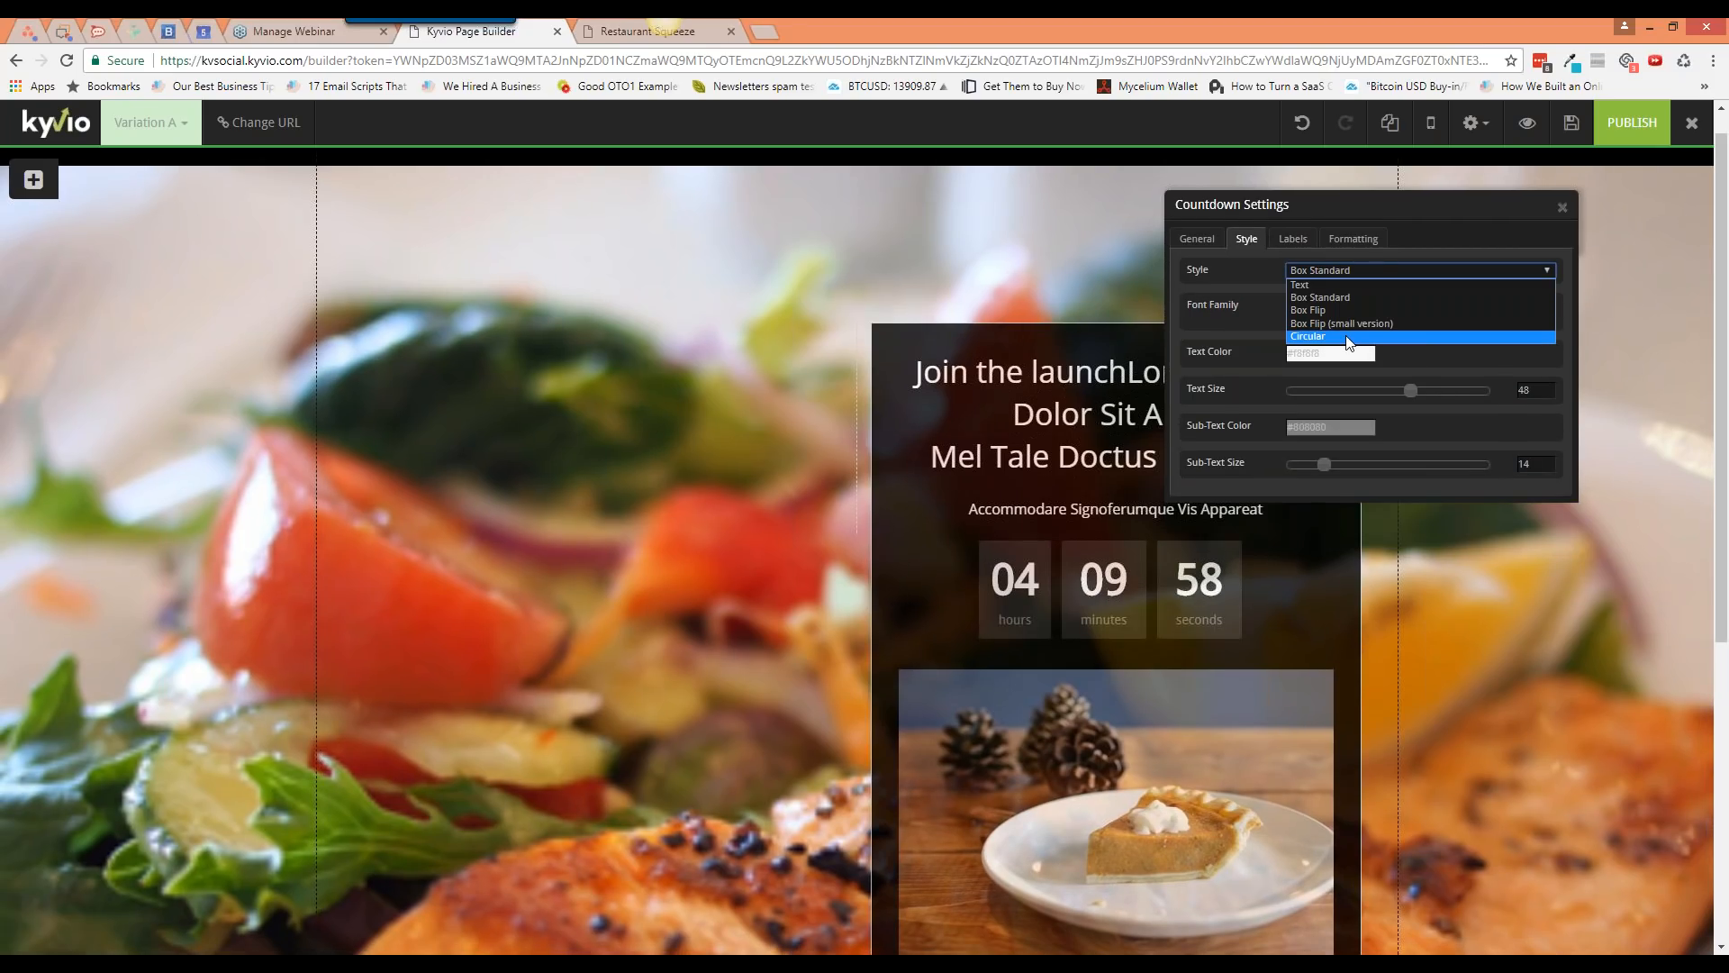
{"action": "left_click", "coordinate": [1348, 337]}
{"action": "left_click", "coordinate": [1356, 270]}
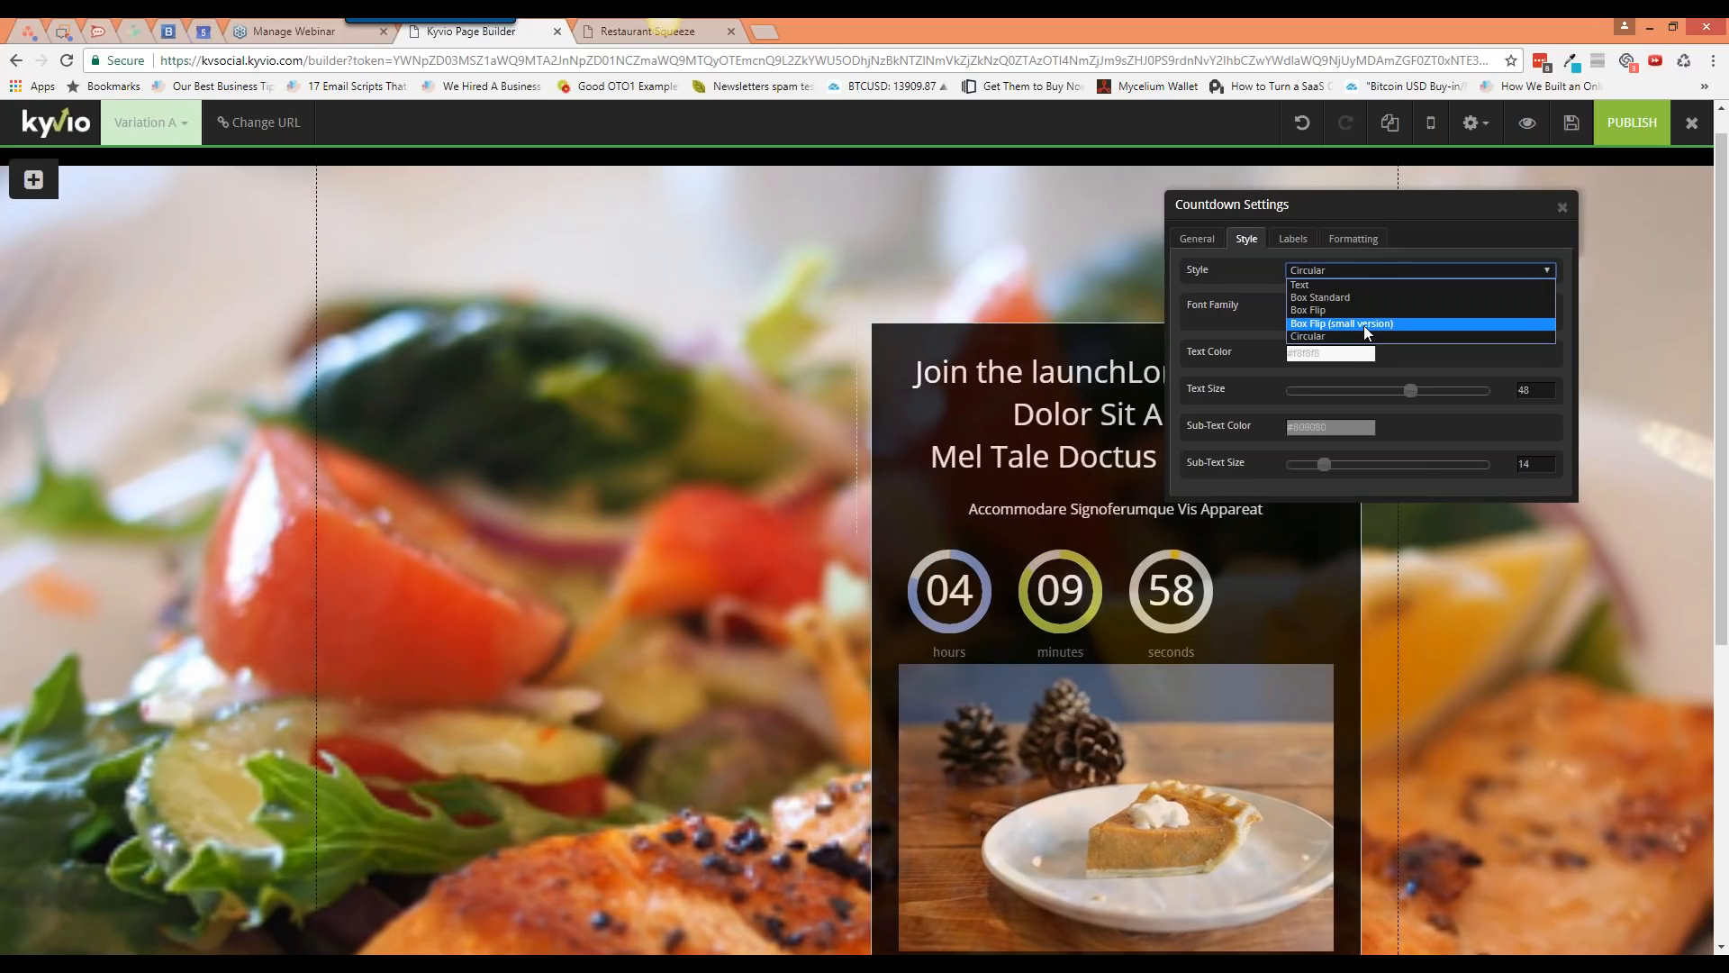
{"action": "left_click", "coordinate": [1364, 326]}
{"action": "left_click", "coordinate": [1351, 270]}
{"action": "left_click", "coordinate": [1349, 300]}
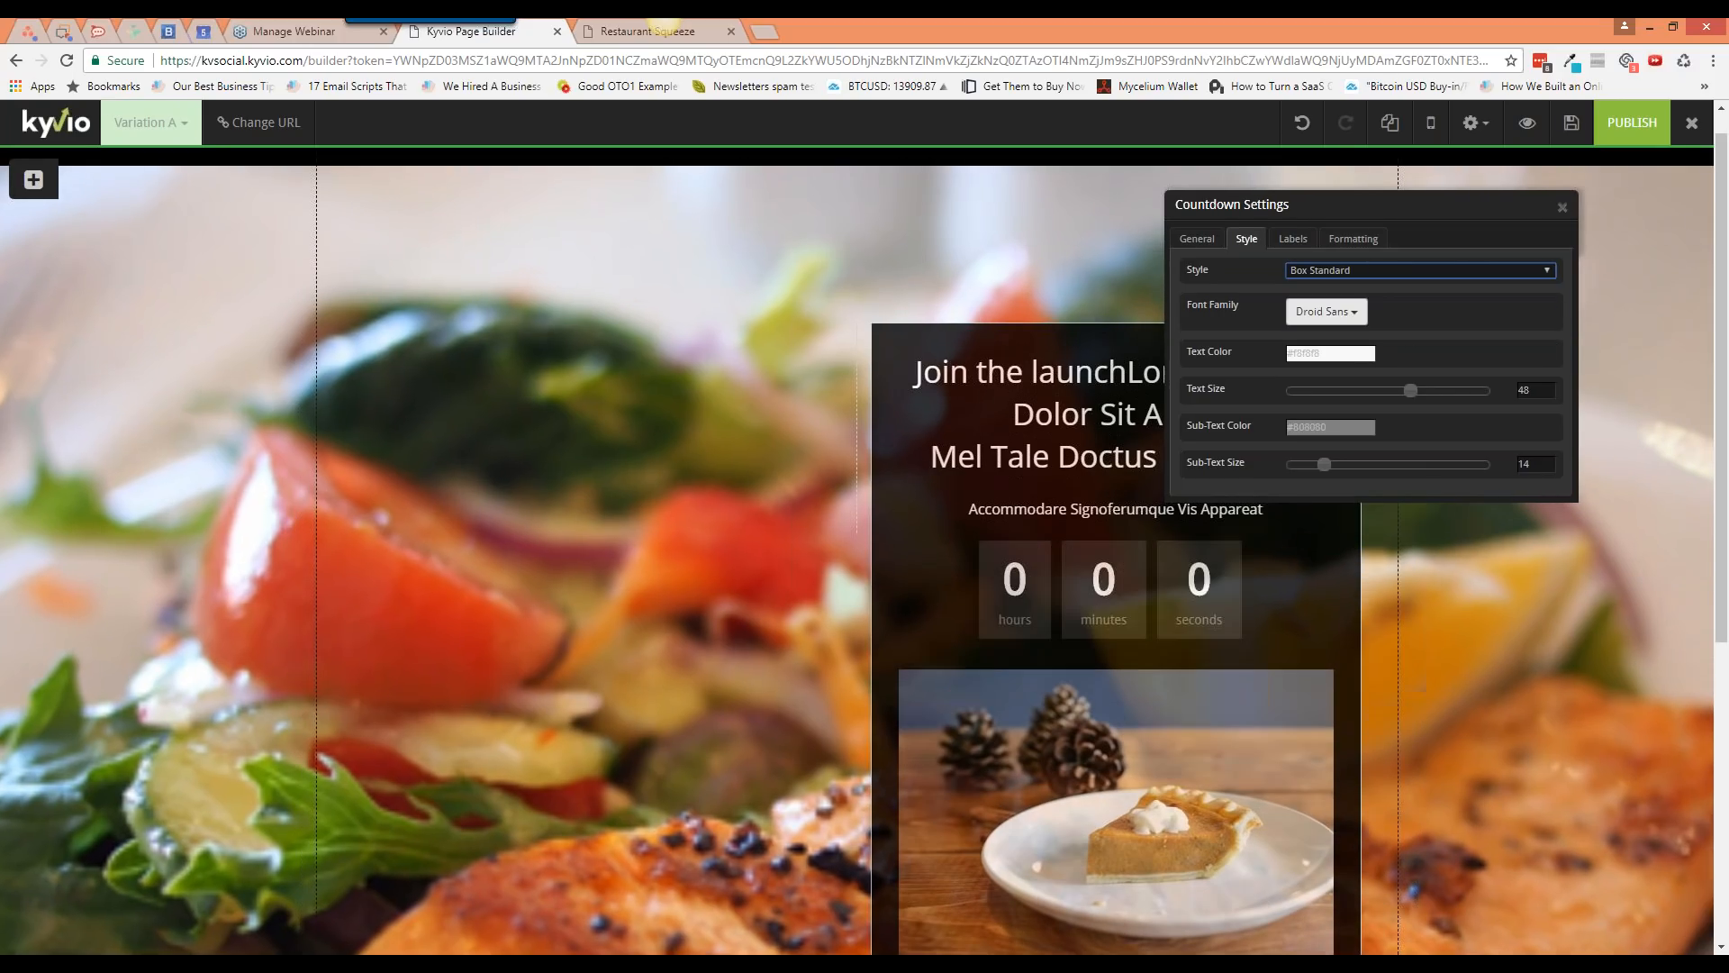
{"action": "left_click", "coordinate": [1563, 209]}
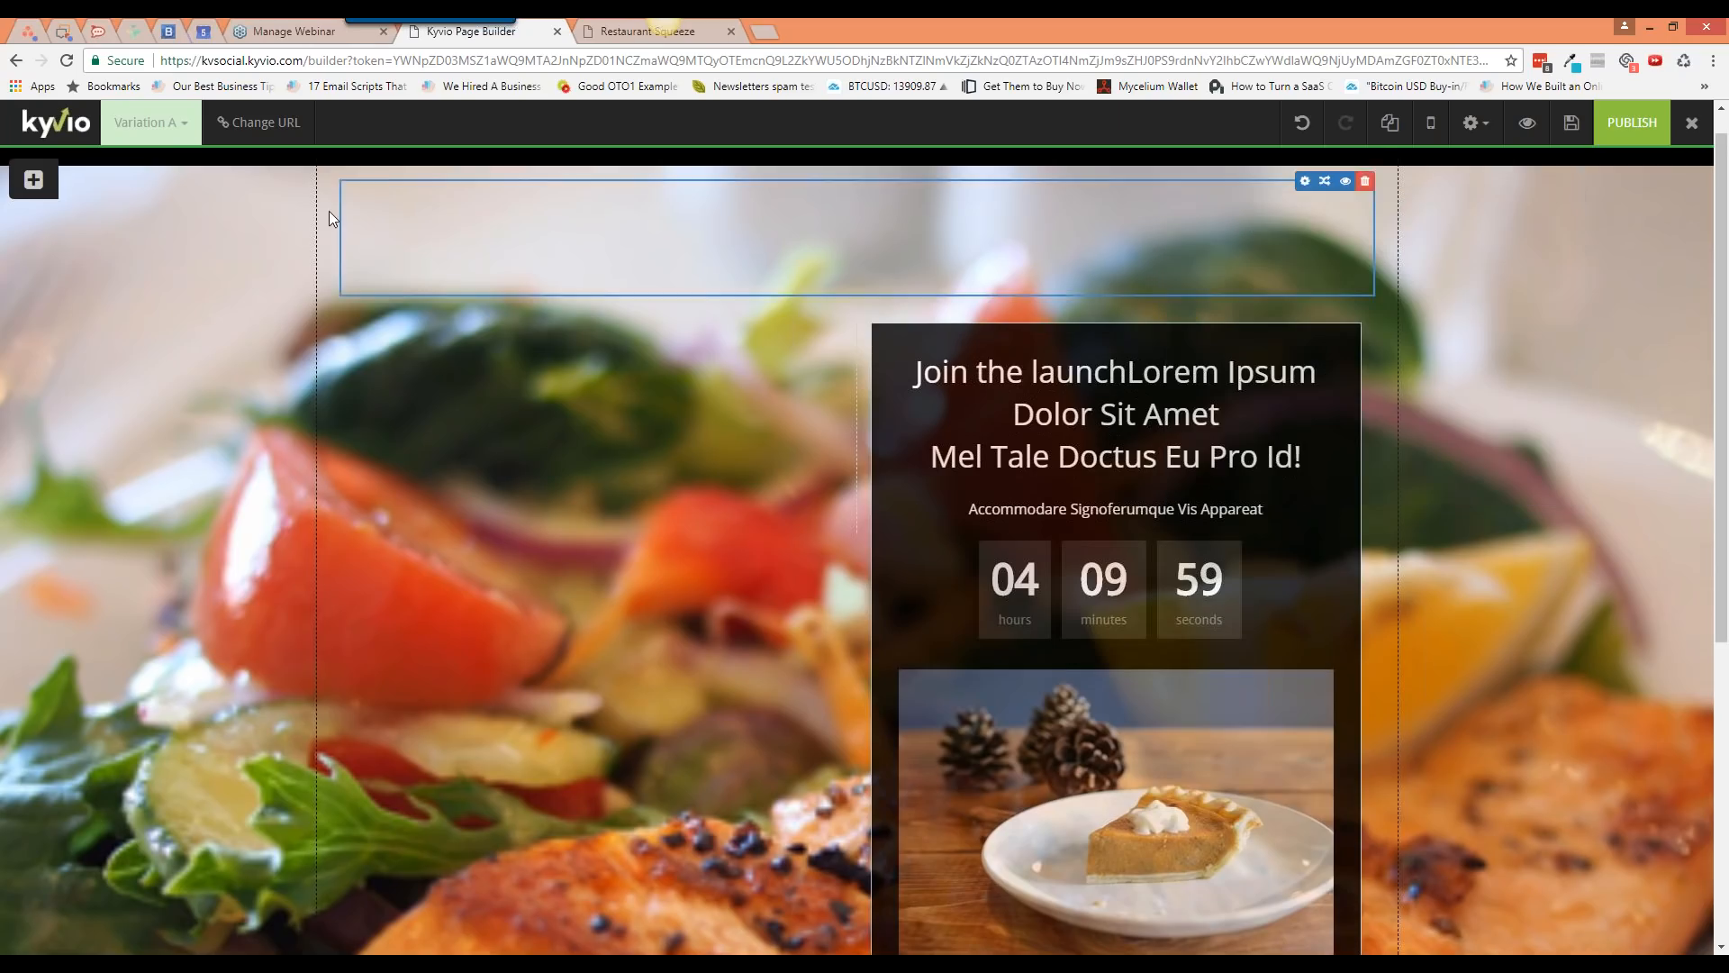
Step: Show the social elements in the Insert panel and scroll to the social bar
{"action": "left_click", "coordinate": [33, 180]}
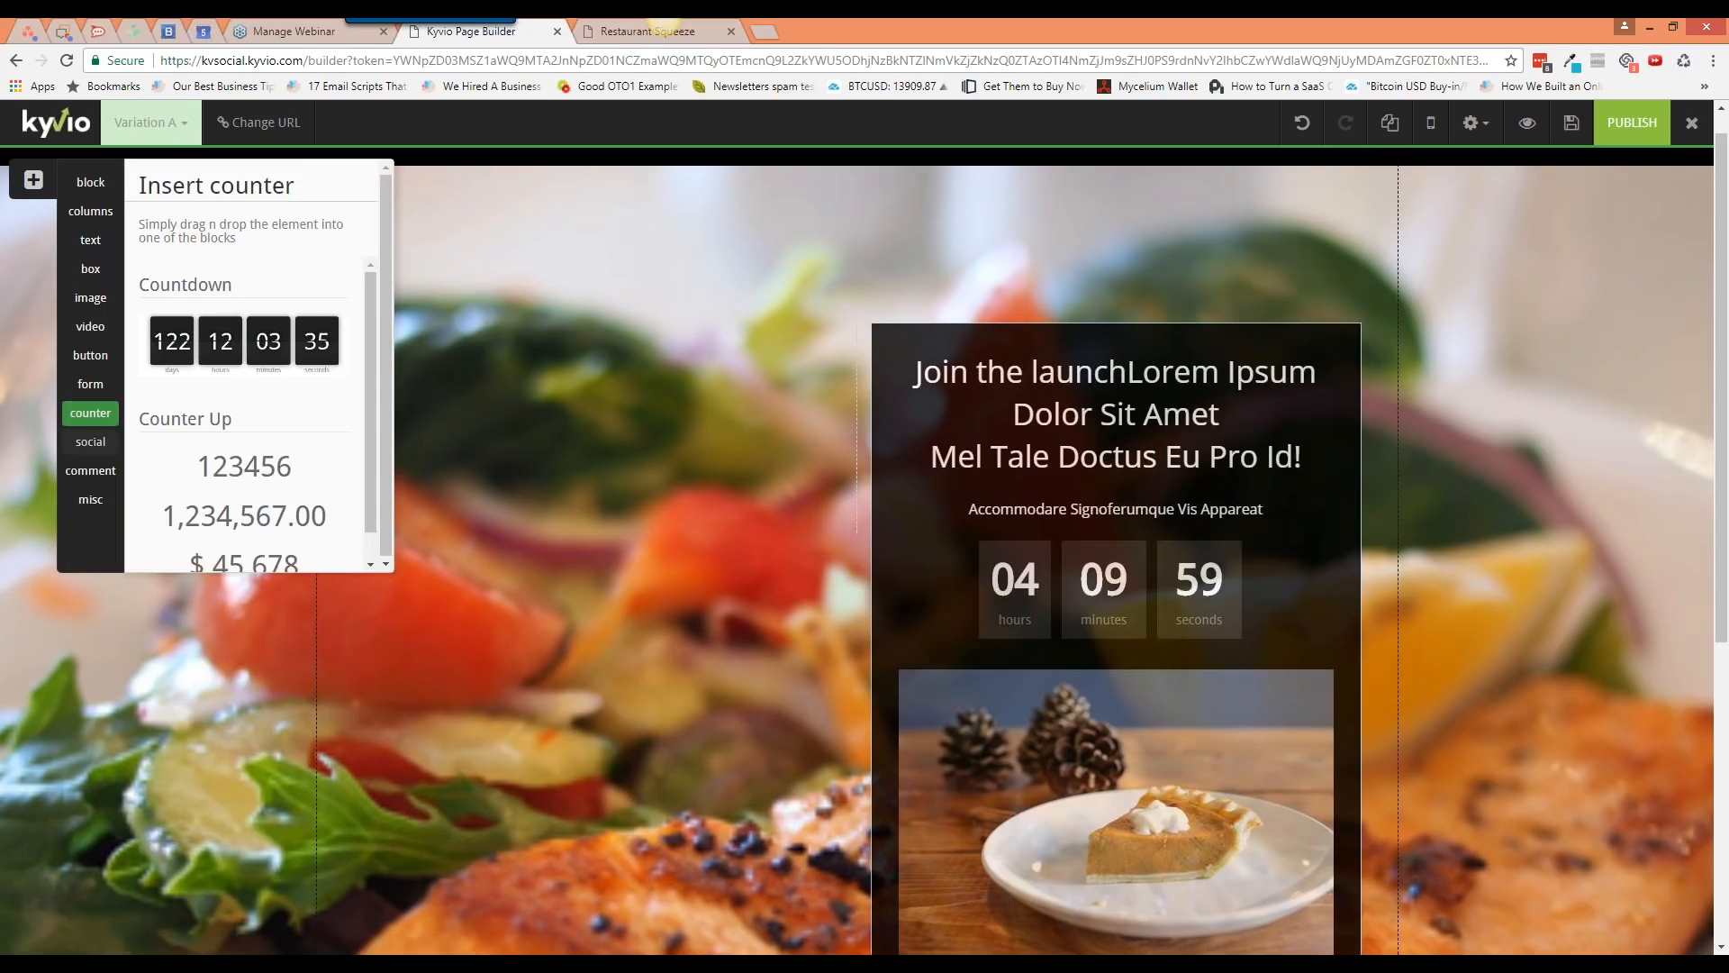
{"action": "left_click", "coordinate": [90, 441]}
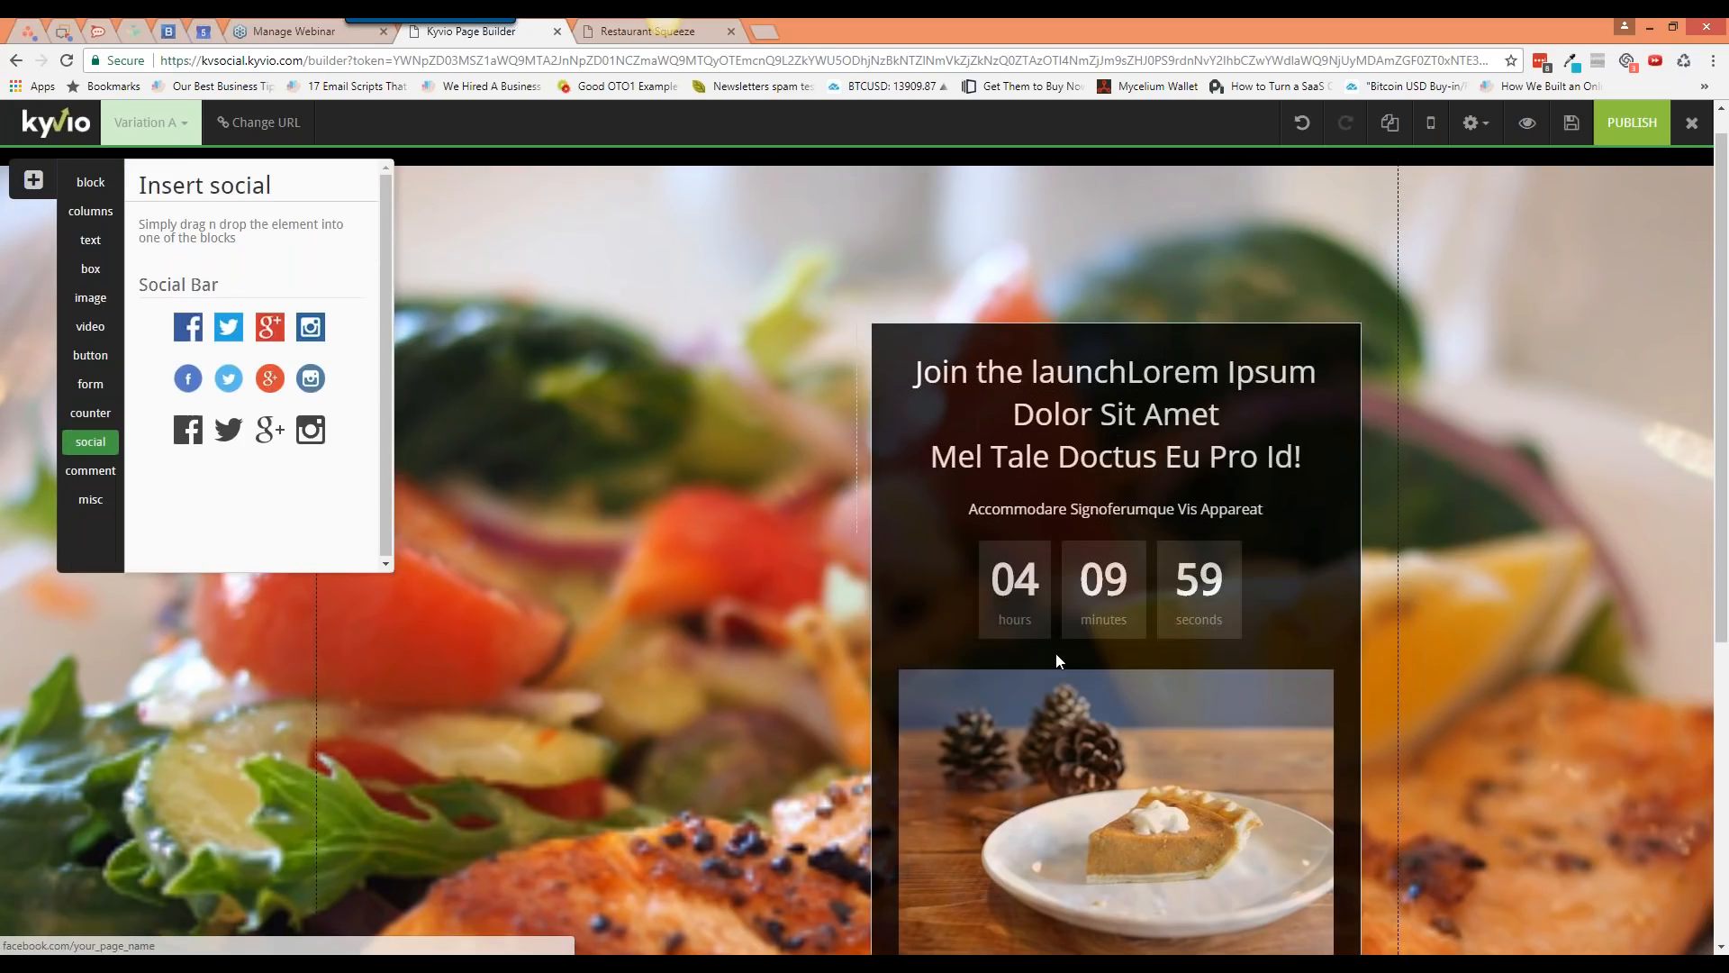
{"action": "scroll", "coordinate": [1142, 662], "scroll_direction": "down", "scroll_amount": 1}
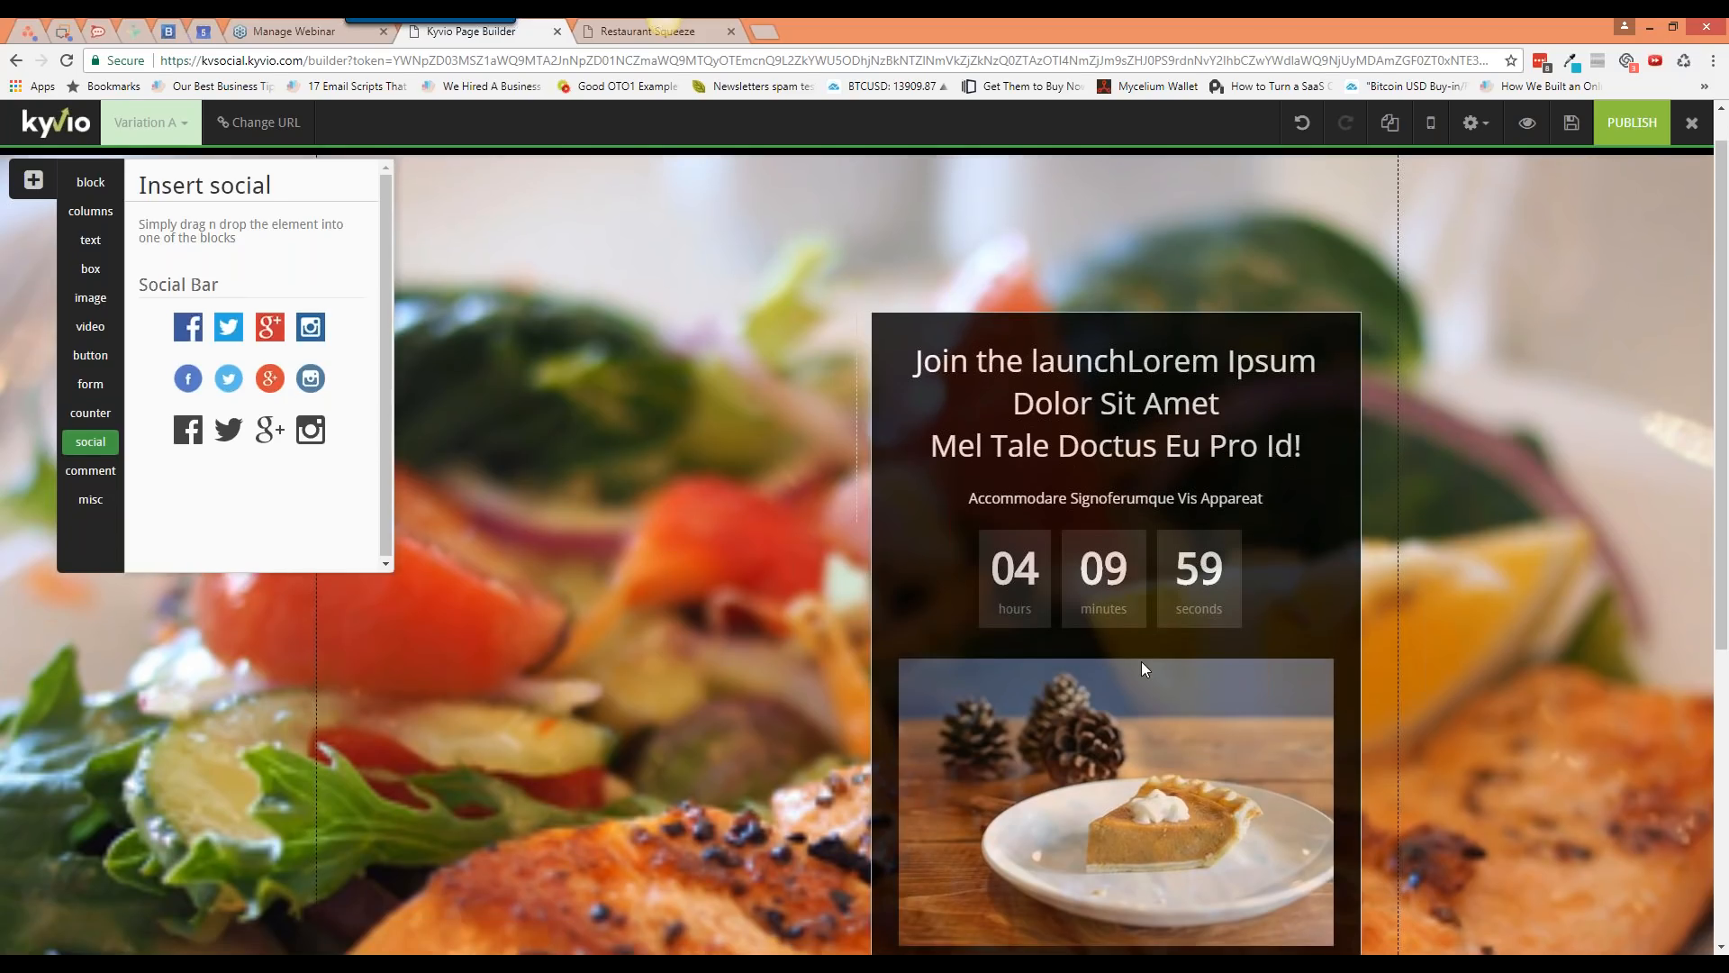
{"action": "scroll", "coordinate": [1142, 661], "scroll_direction": "down", "scroll_amount": 5}
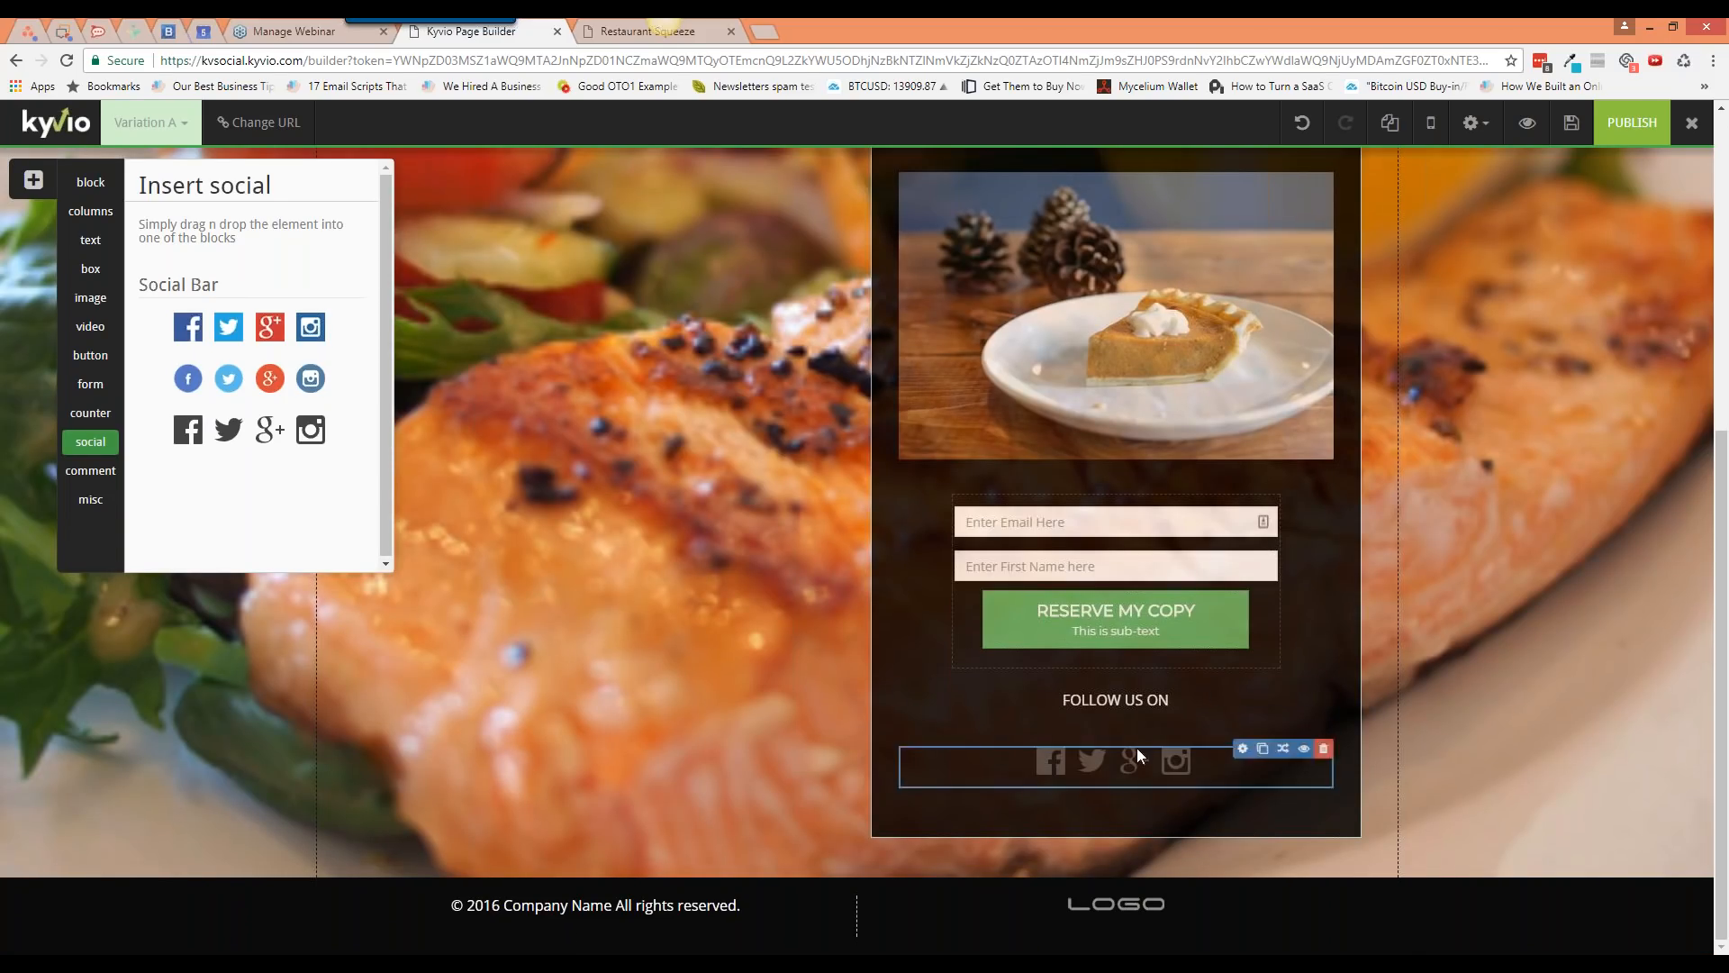
Step: Review the social bar's Facebook, Twitter and Google Plus links unchanged, then show comment elements
{"action": "left_click", "coordinate": [1242, 748]}
{"action": "left_click_drag", "start_coordinate": [1353, 393], "coordinate": [1452, 393]}
{"action": "triple_click", "coordinate": [1452, 392]}
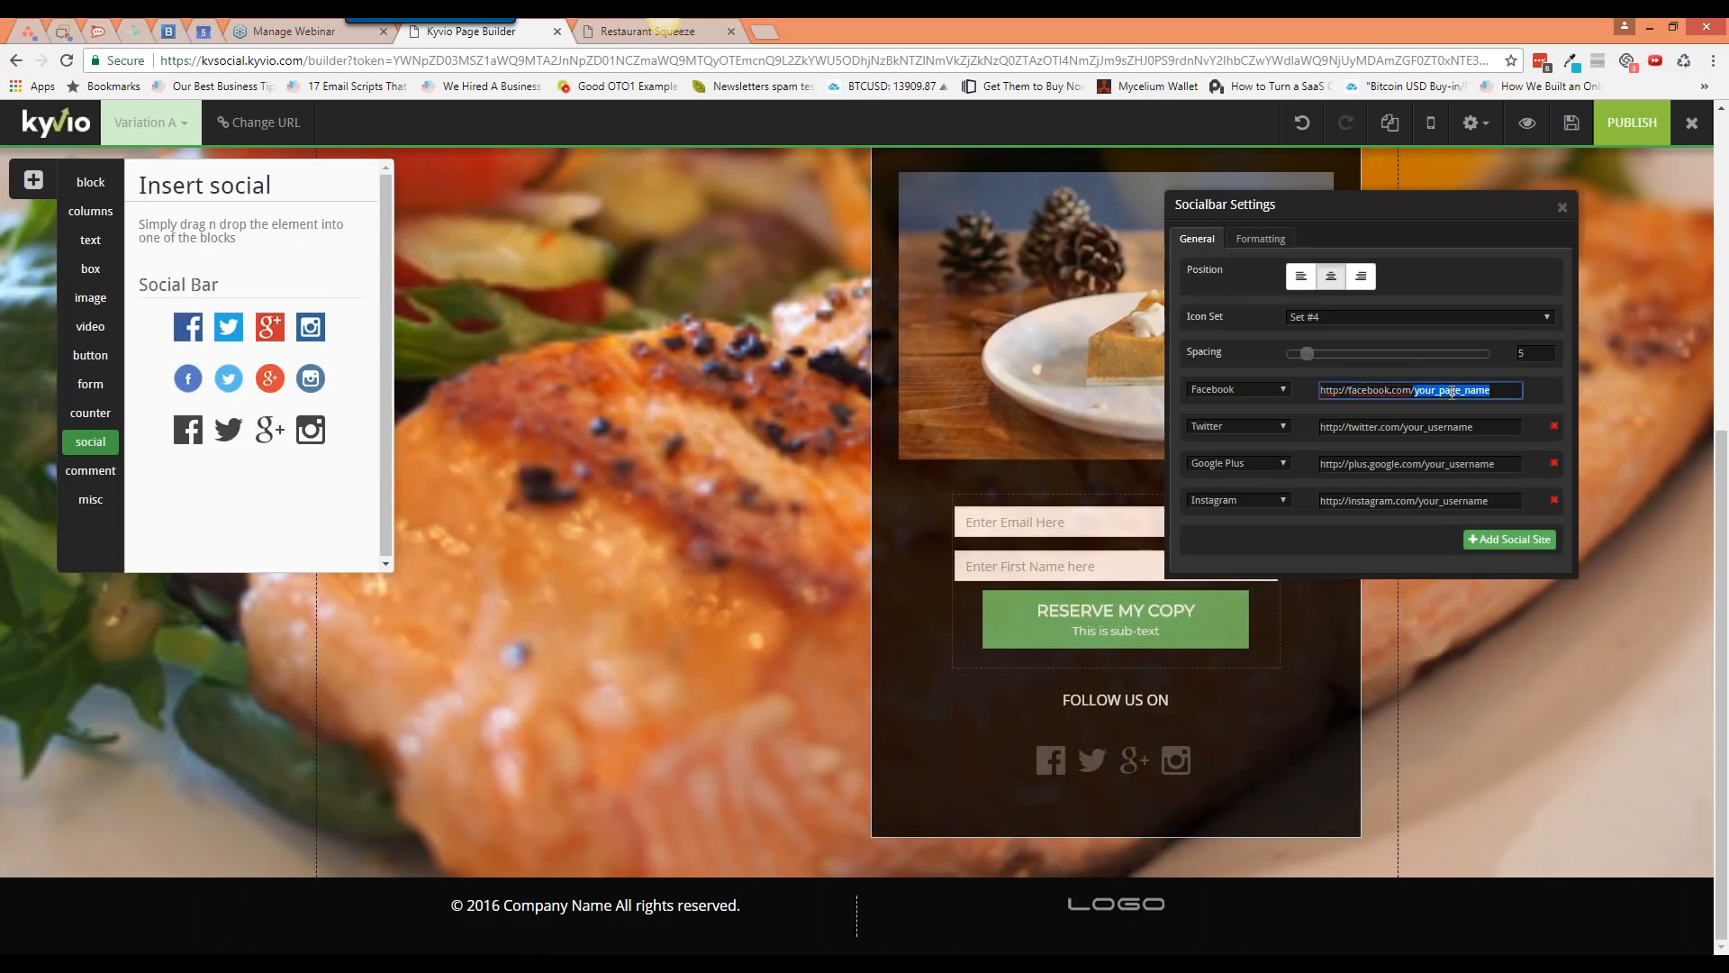
{"action": "left_click", "coordinate": [1389, 423]}
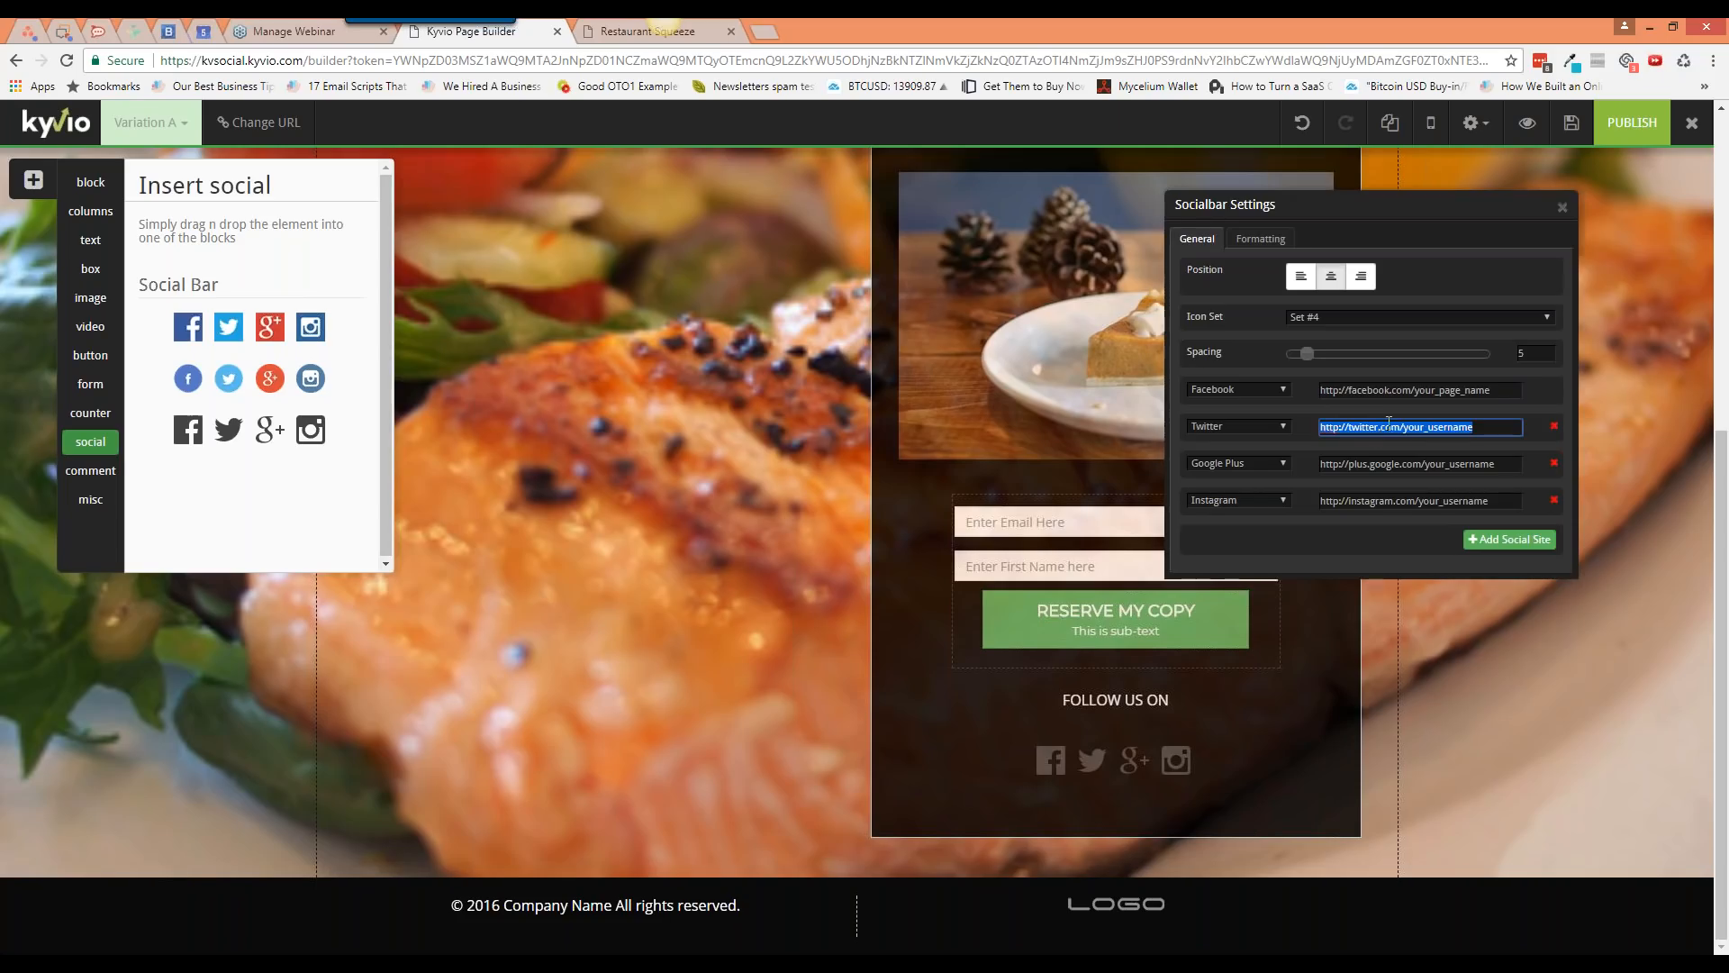
{"action": "left_click", "coordinate": [1371, 464]}
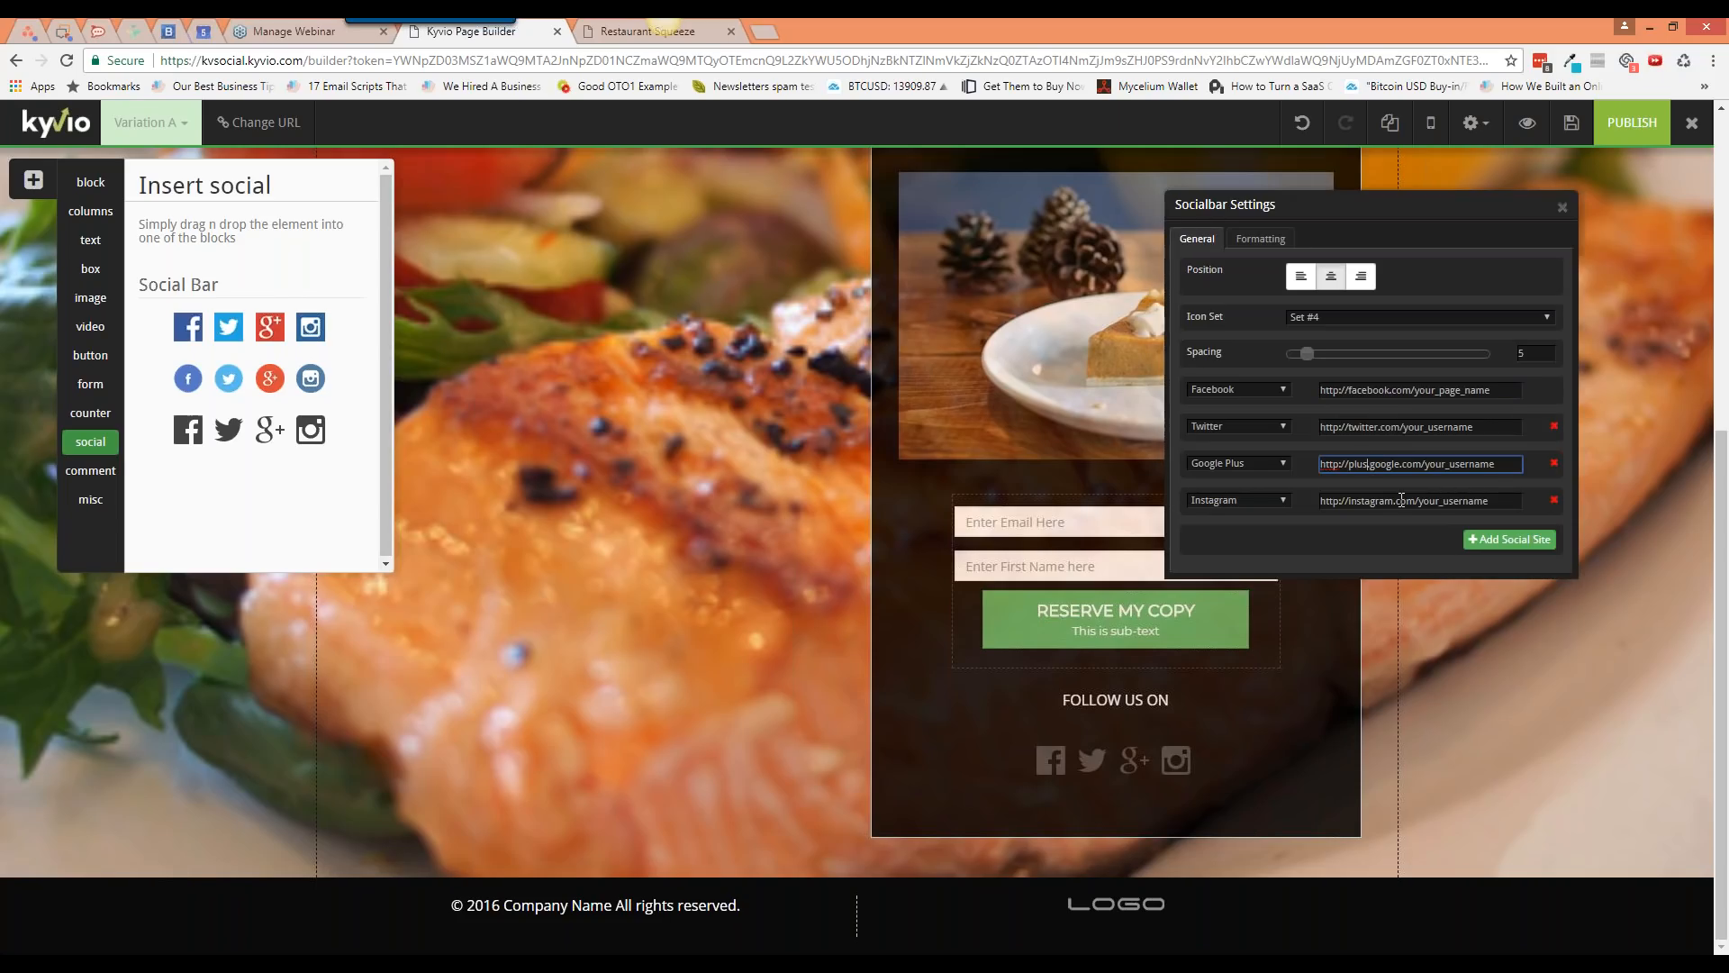
{"action": "left_click", "coordinate": [1563, 207]}
{"action": "left_click", "coordinate": [86, 477]}
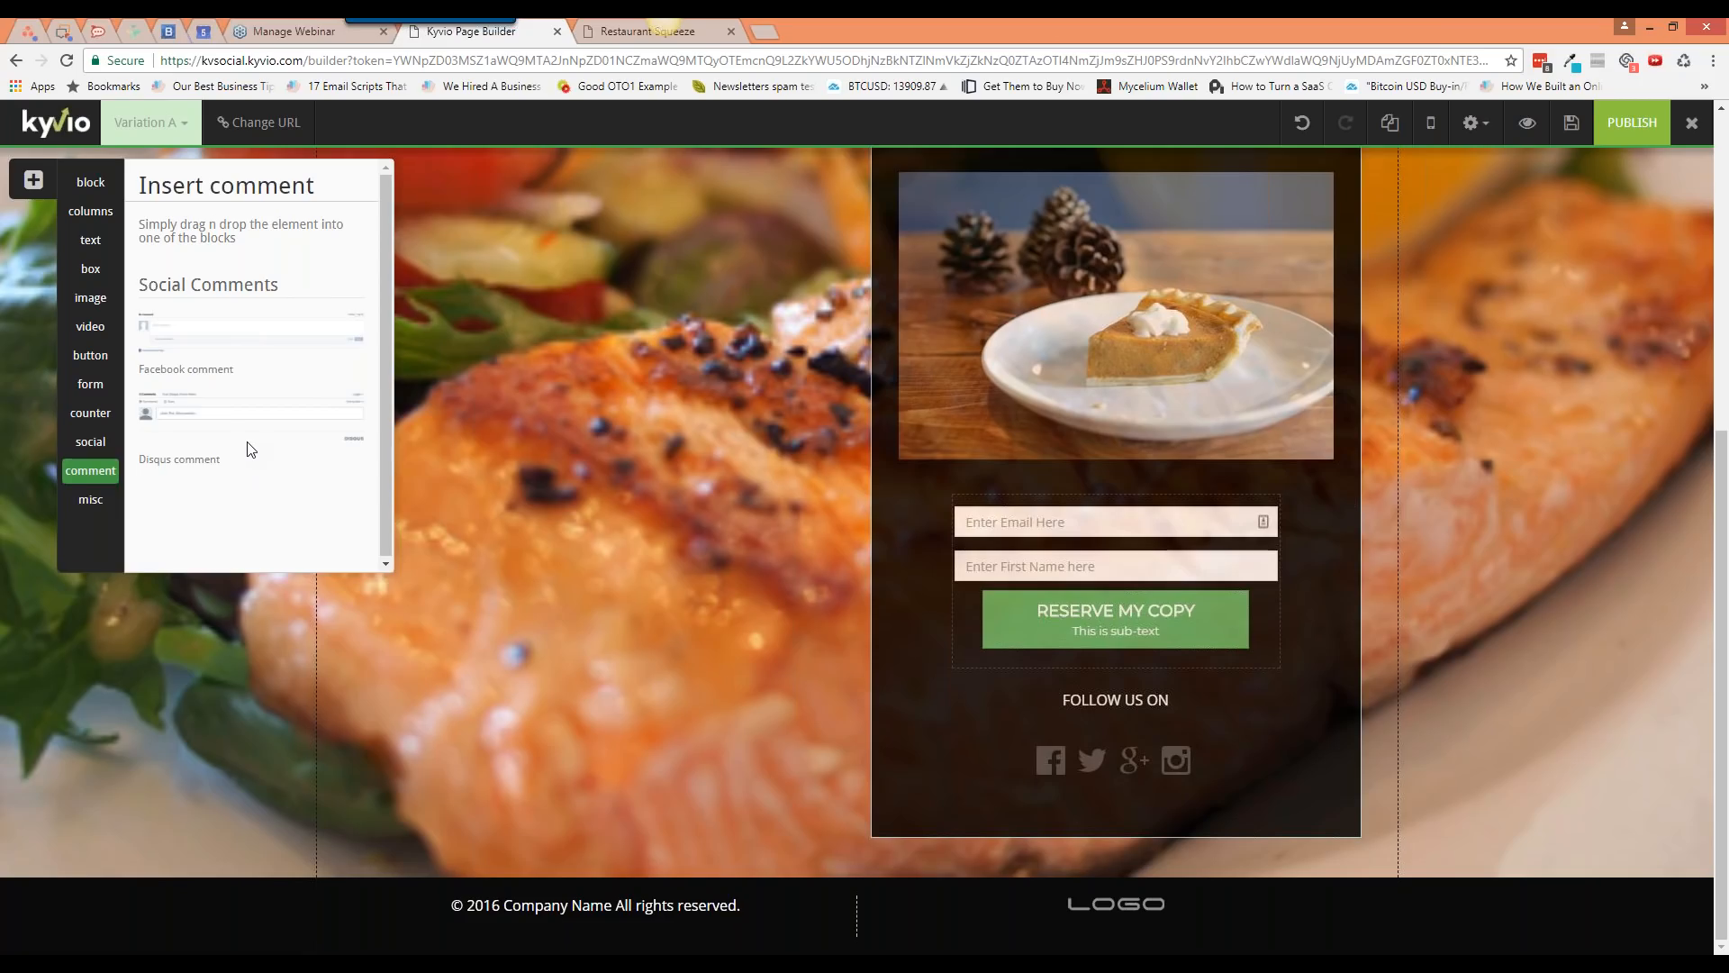
Step: Add a Disqus comment block below the signup box, delete it, then show misc elements
{"action": "left_click_drag", "start_coordinate": [248, 407], "coordinate": [554, 642]}
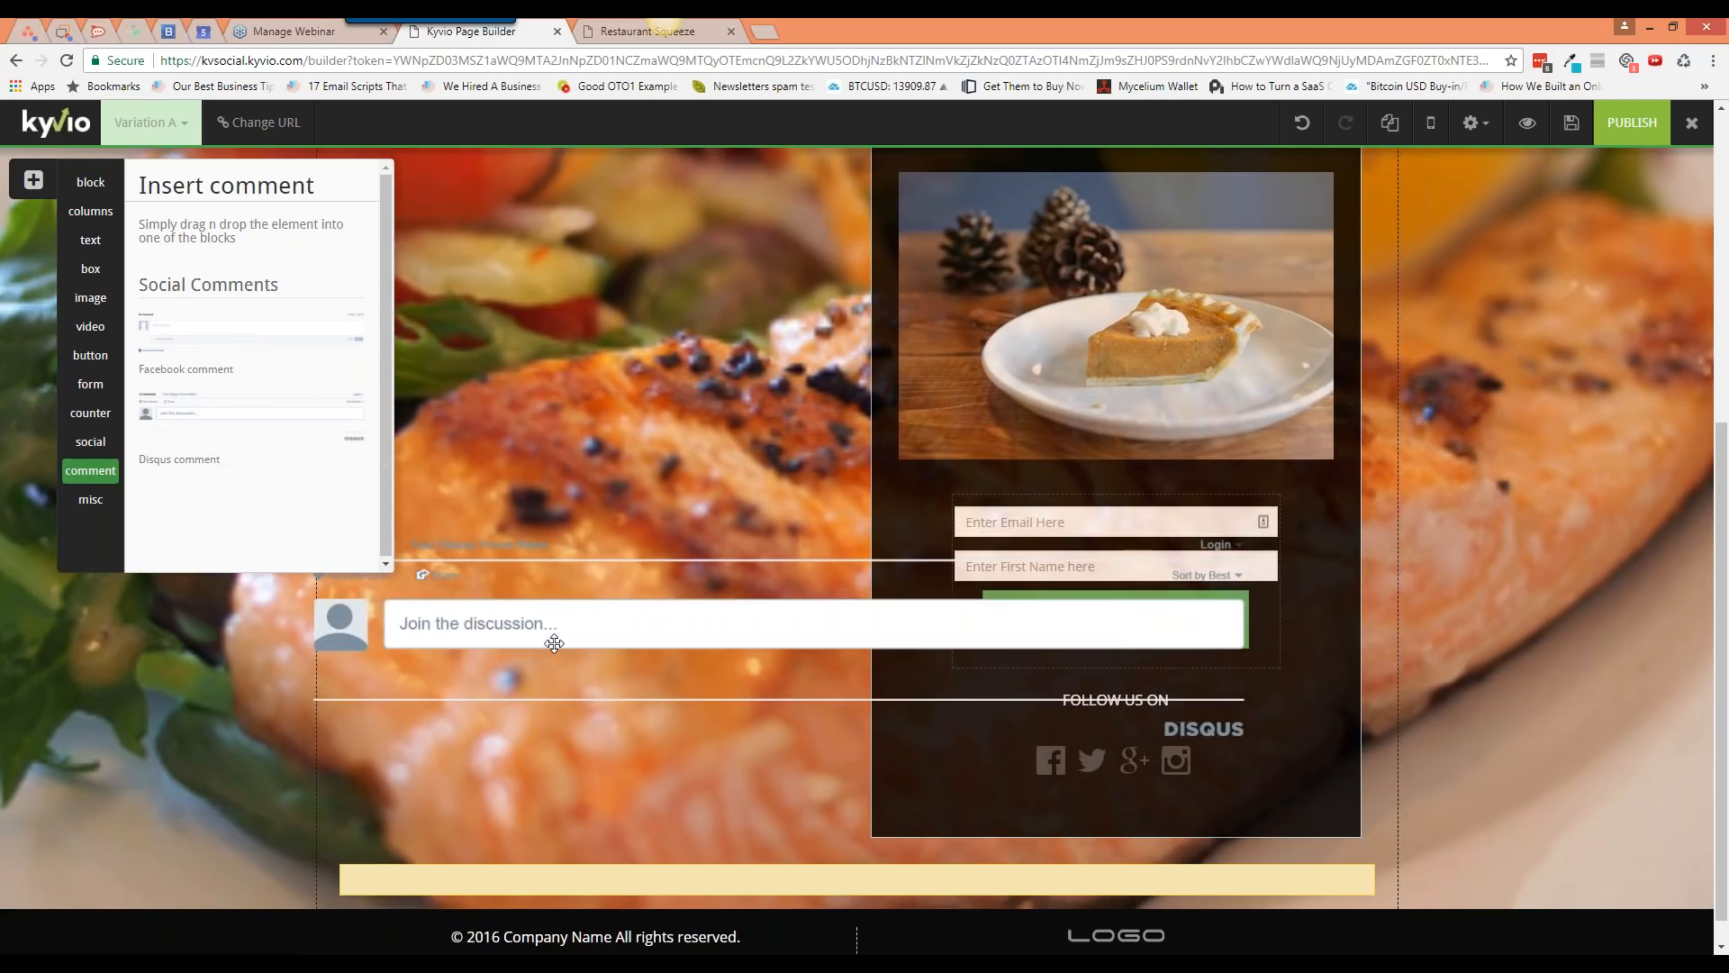
{"action": "left_click_drag", "start_coordinate": [554, 642], "coordinate": [625, 758]}
{"action": "scroll", "coordinate": [626, 764], "scroll_direction": "down", "scroll_amount": 3}
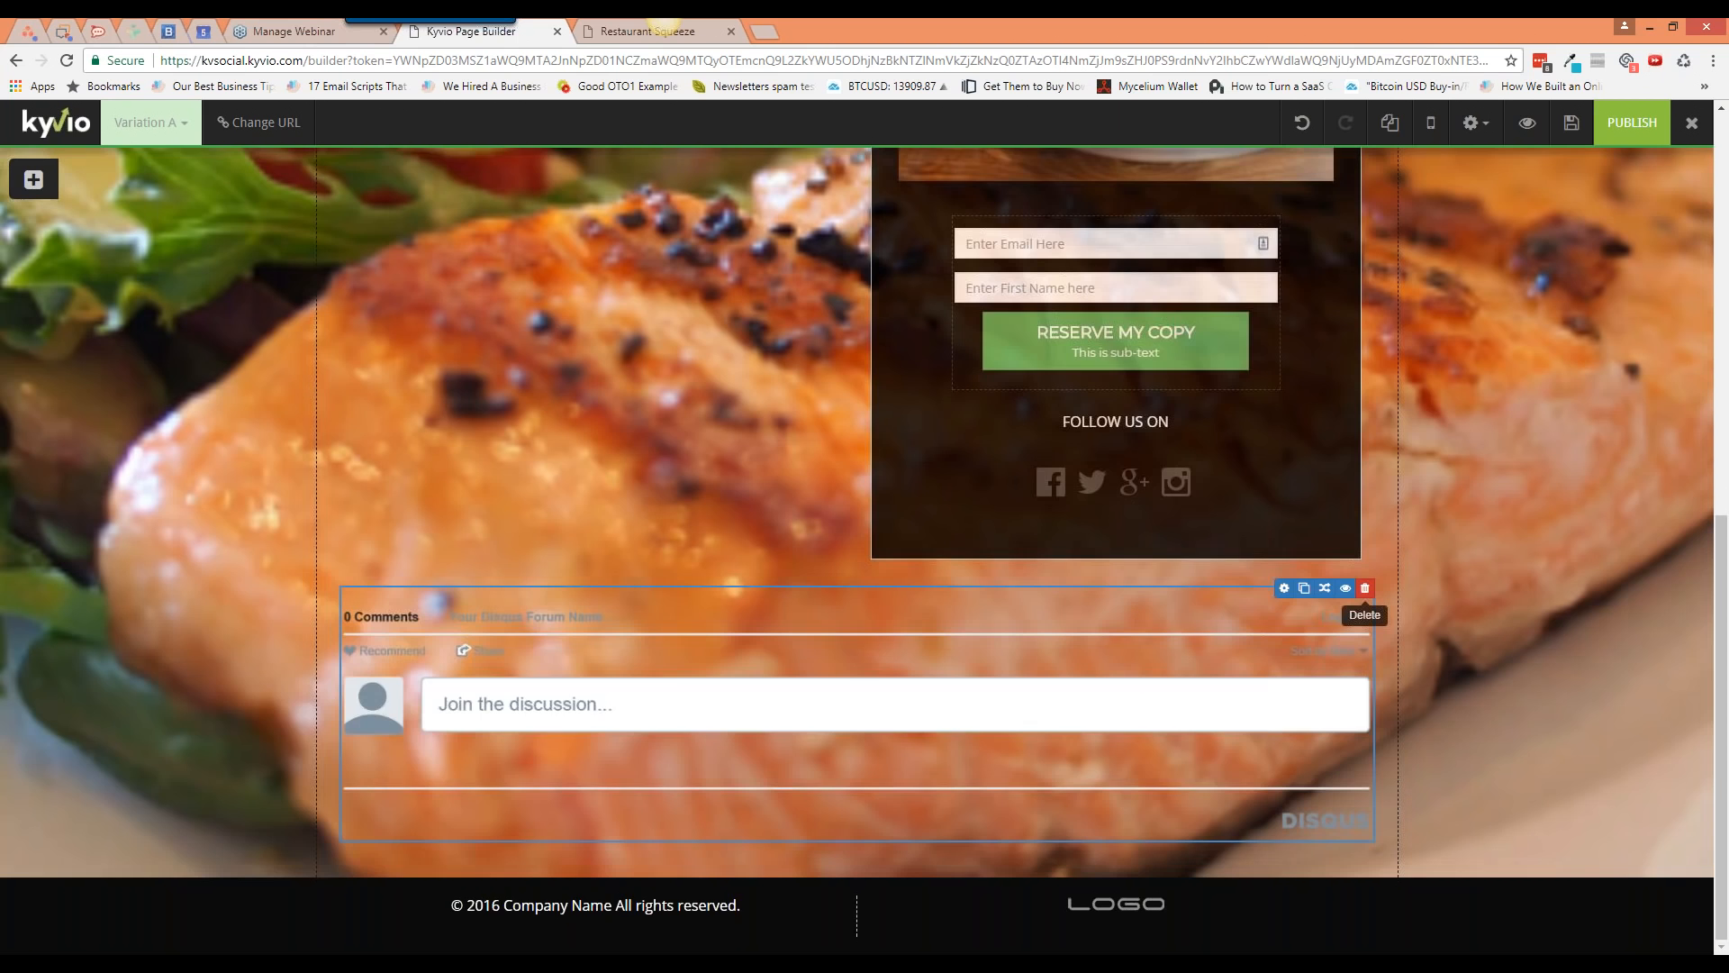
{"action": "left_click", "coordinate": [1364, 587]}
{"action": "left_click", "coordinate": [927, 309]}
{"action": "left_click", "coordinate": [90, 499]}
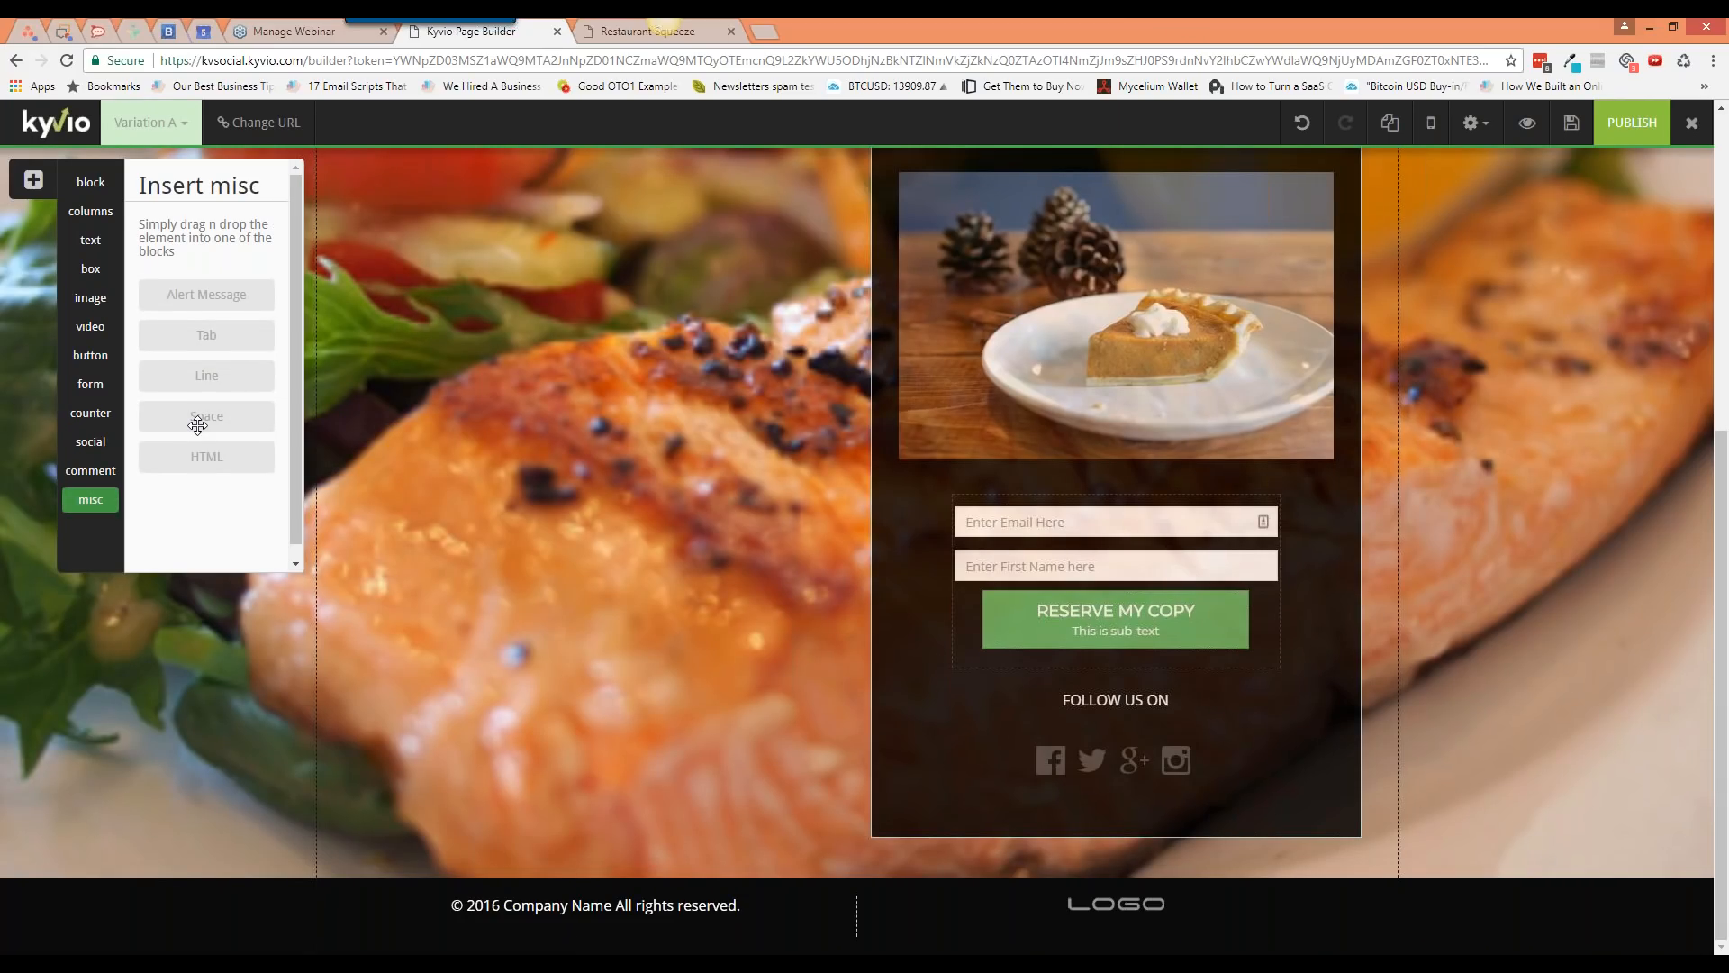
Step: Add a warning Alert Message below the signup box, then delete it
{"action": "left_click_drag", "start_coordinate": [207, 296], "coordinate": [591, 577]}
{"action": "left_click", "coordinate": [1284, 797]}
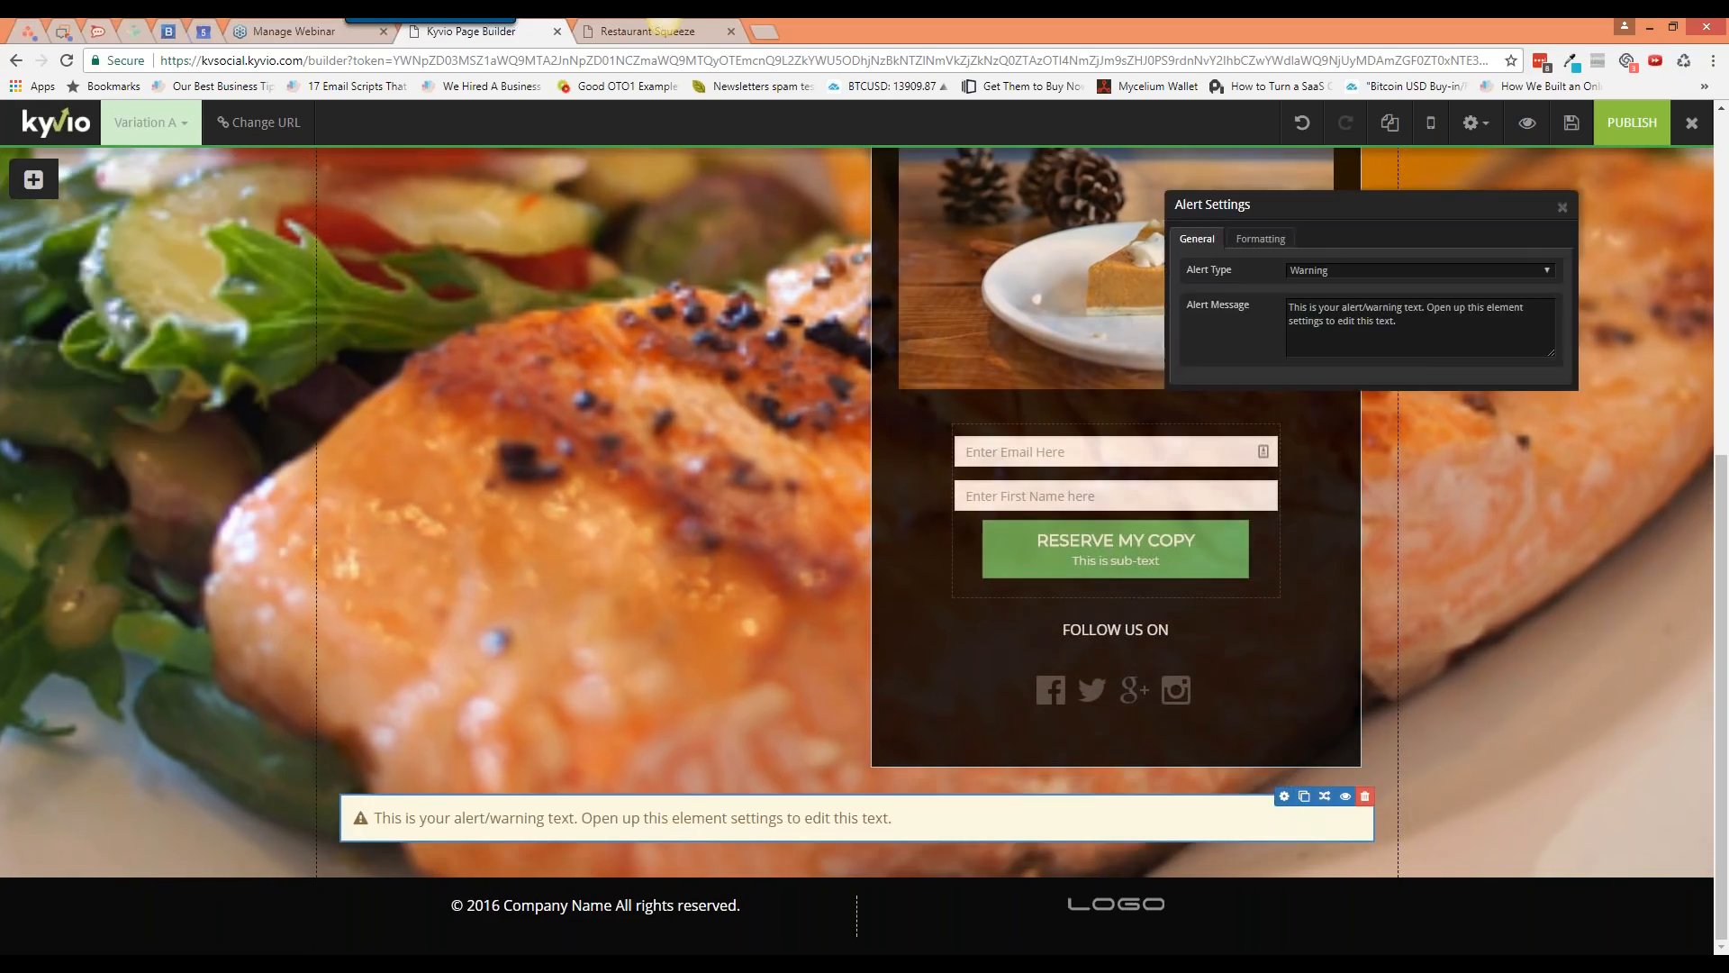
{"action": "left_click", "coordinate": [1562, 208]}
{"action": "mouse_move", "coordinate": [1368, 800]}
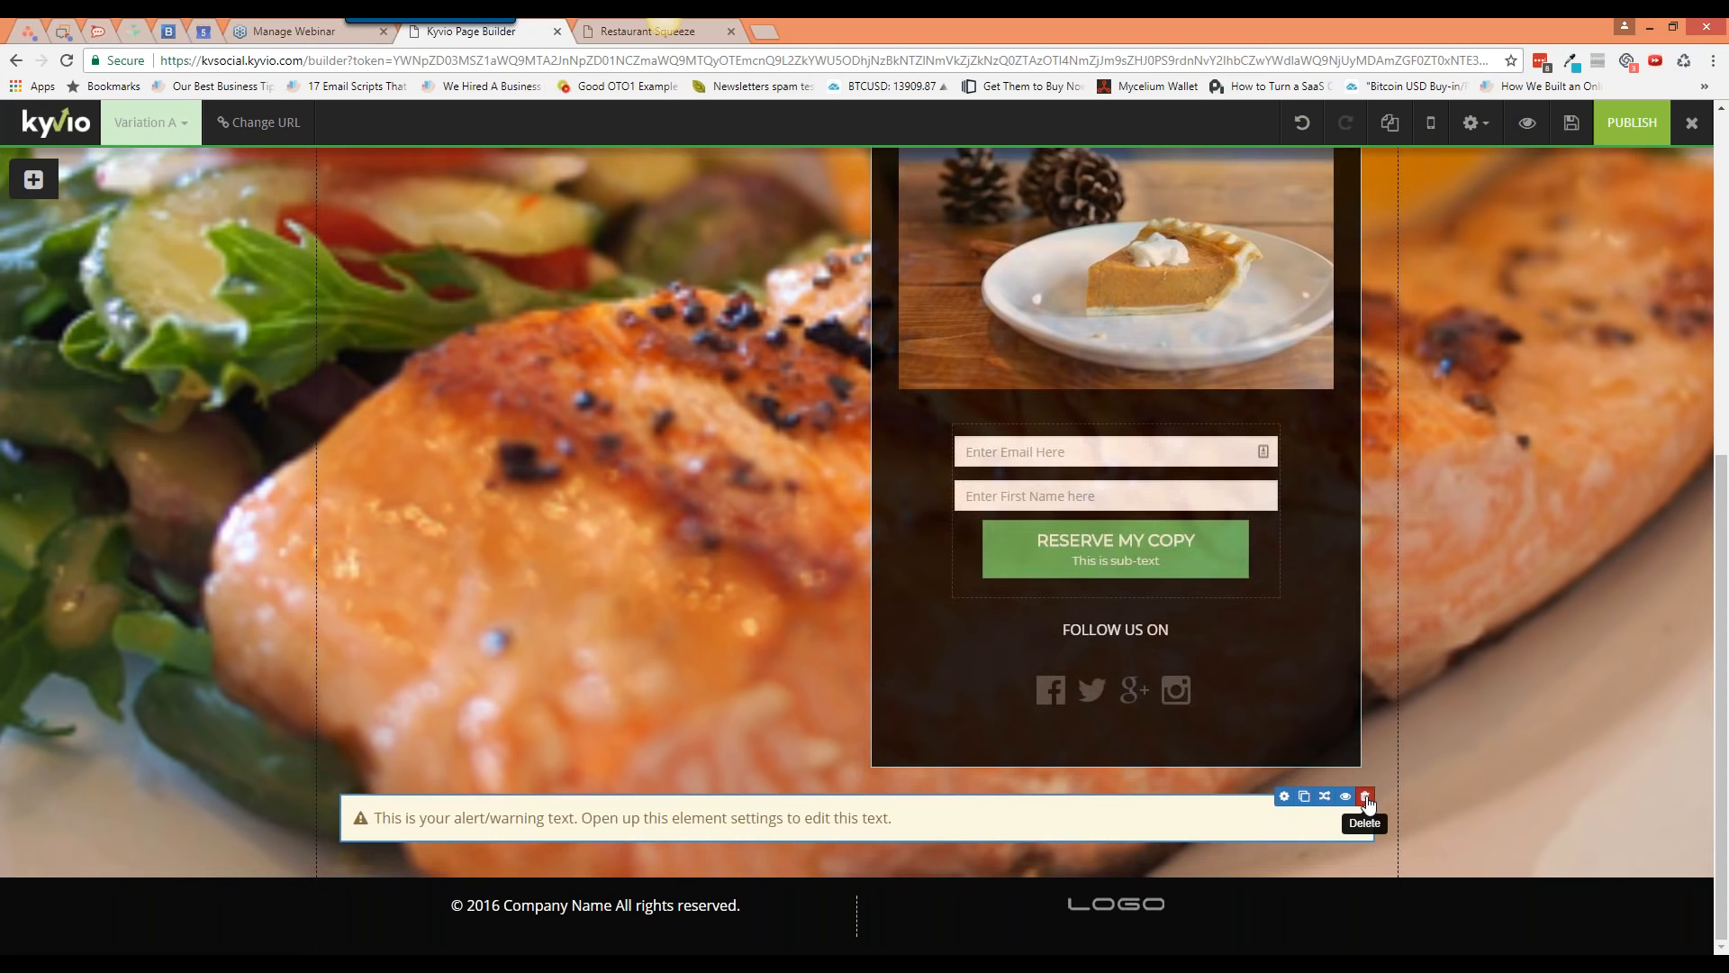
{"action": "left_click", "coordinate": [1366, 798]}
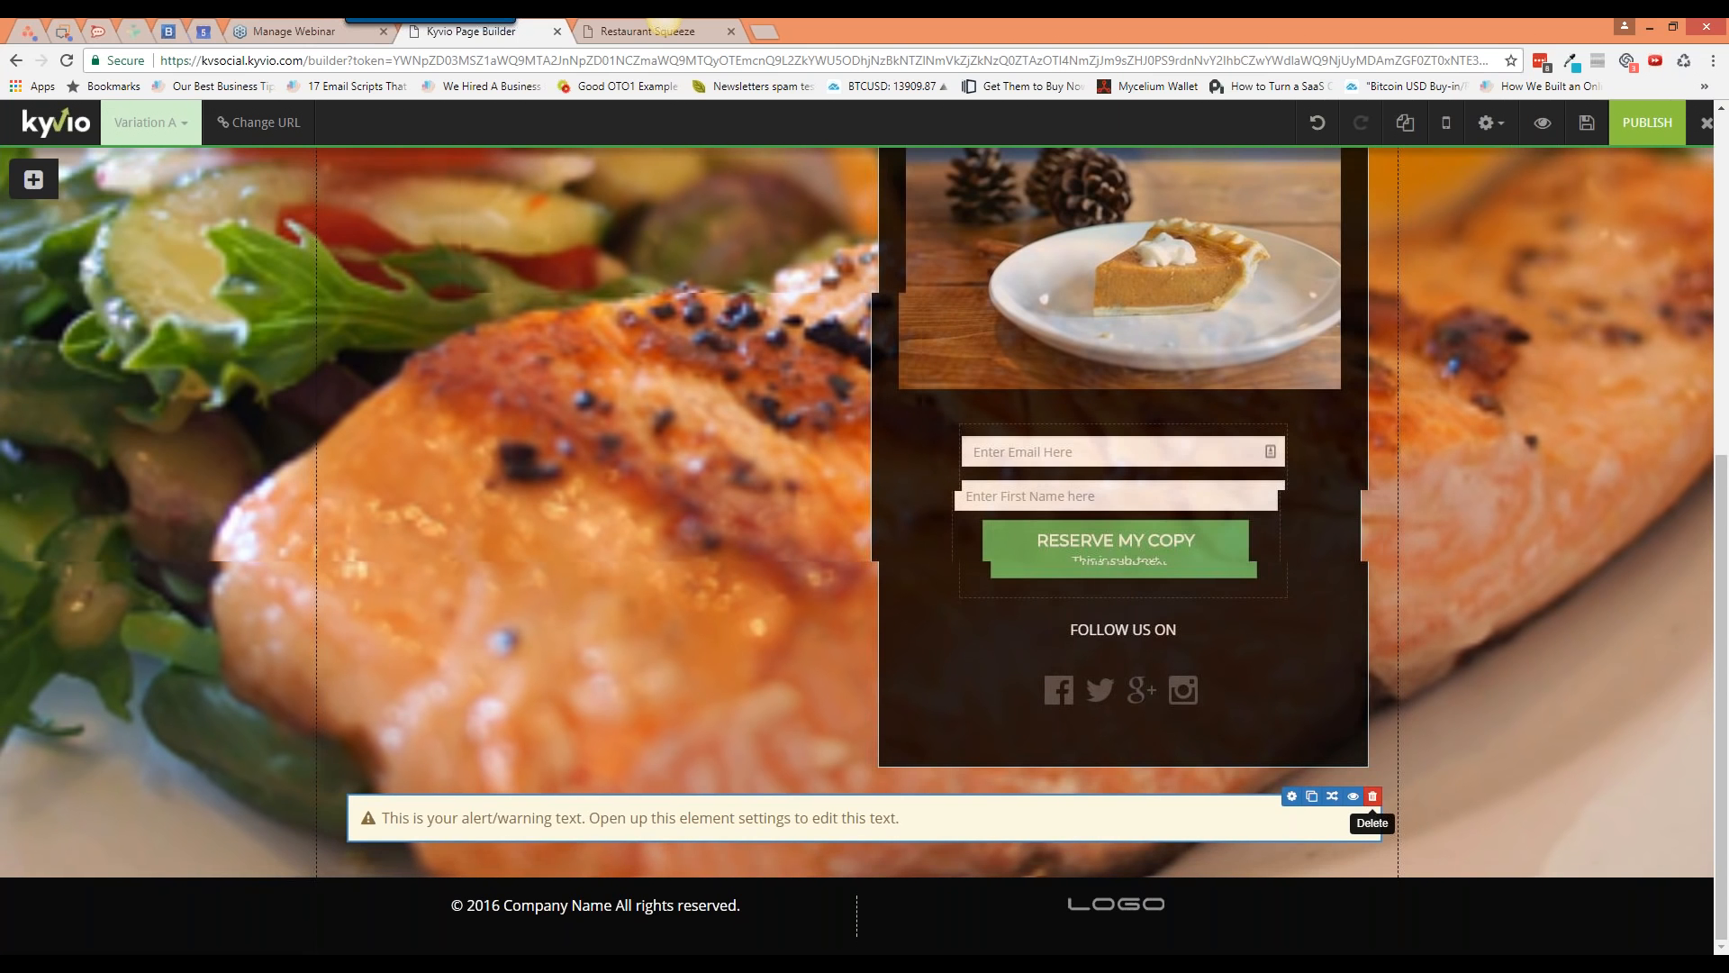
{"action": "left_click", "coordinate": [953, 305]}
Step: Add a Tab element below the signup box and enter kyvio.com/features in a new browser tab
{"action": "left_click", "coordinate": [33, 179]}
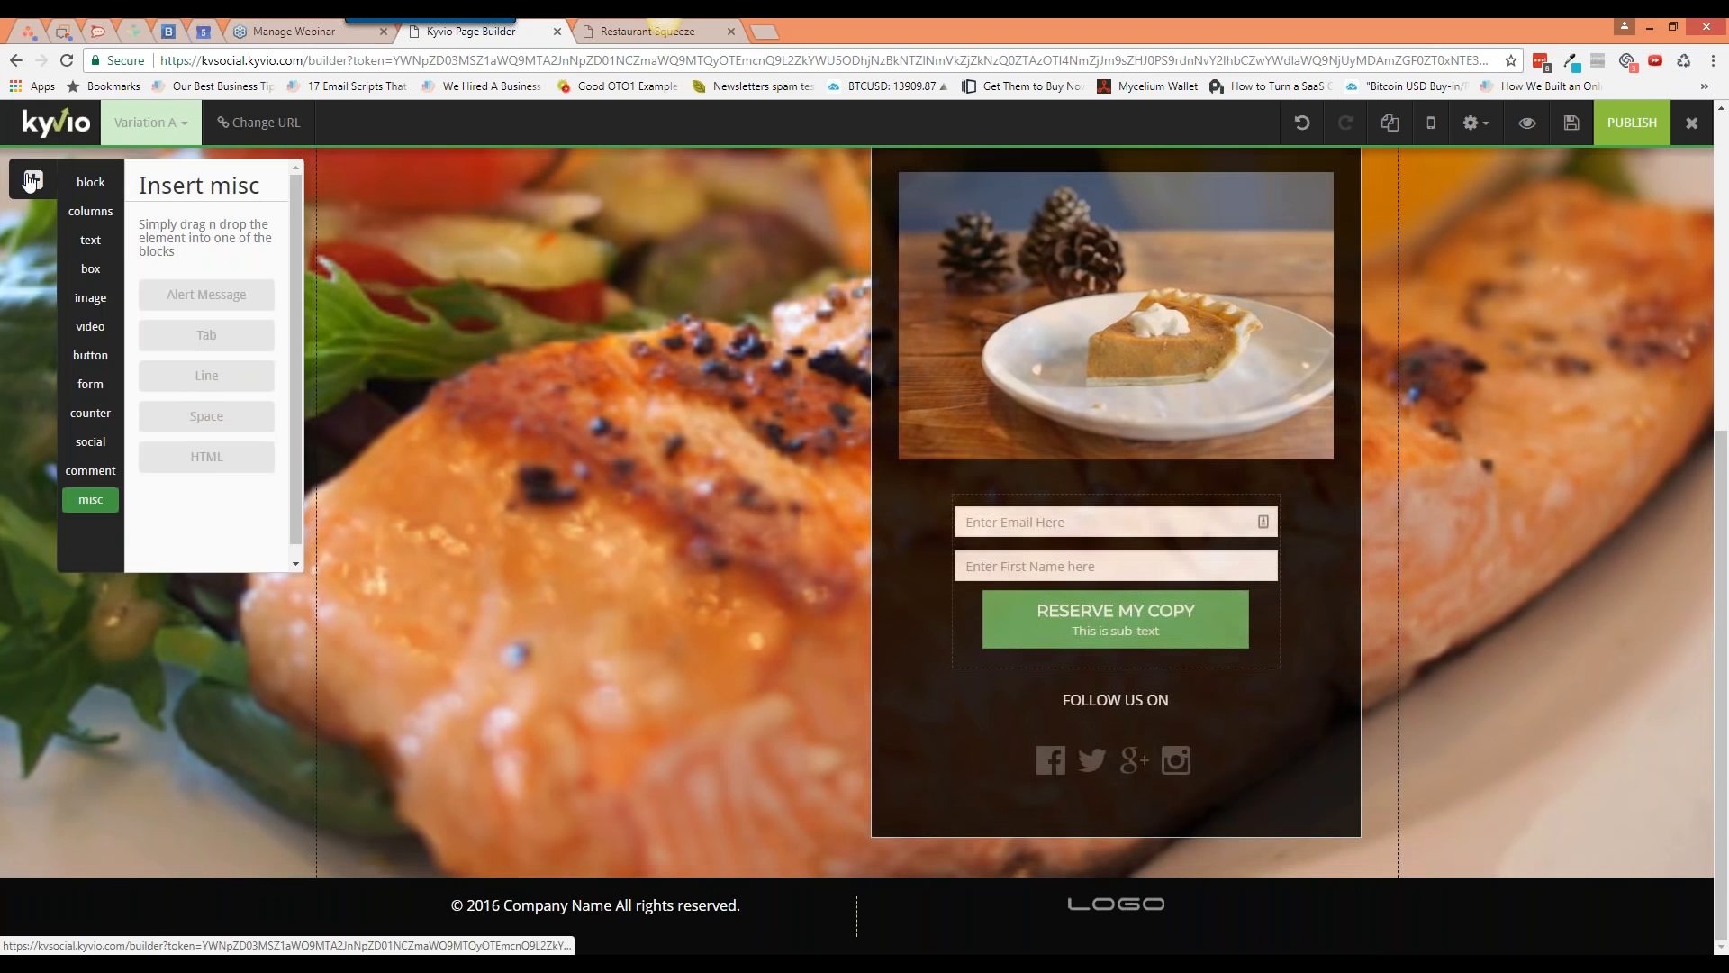
{"action": "left_click_drag", "start_coordinate": [191, 332], "coordinate": [623, 704]}
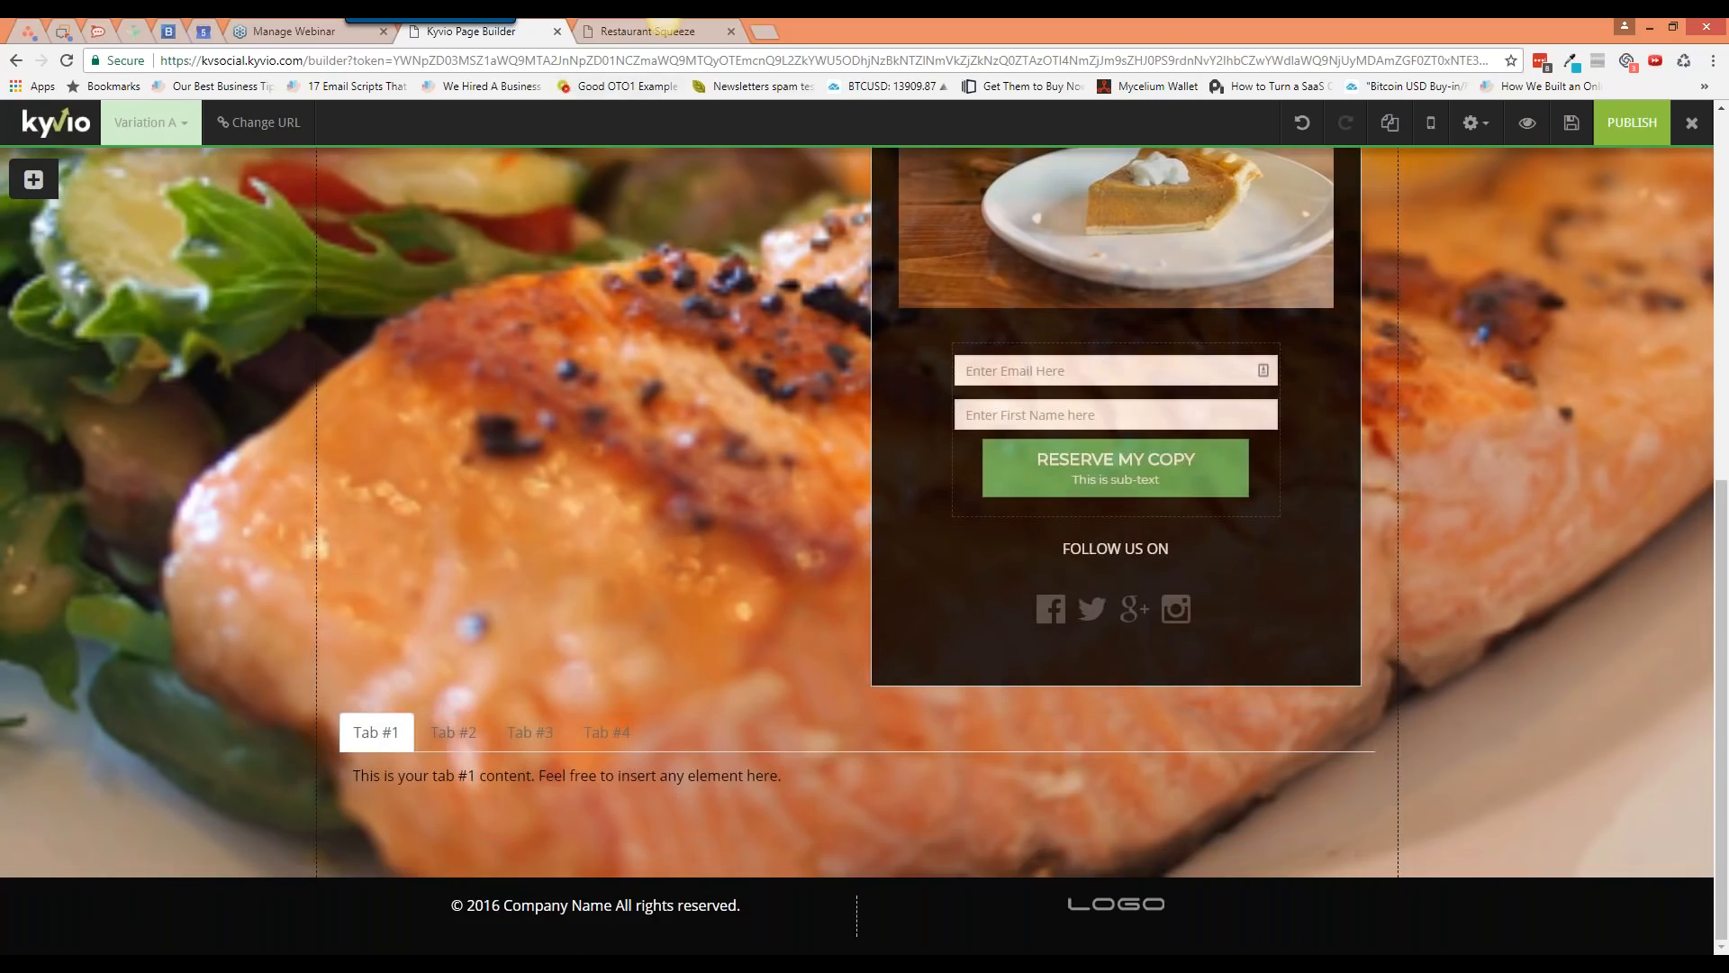
{"action": "left_click", "coordinate": [765, 32]}
{"action": "type", "text": "k"}
{"action": "type", "text": "yvio.com/featu"}
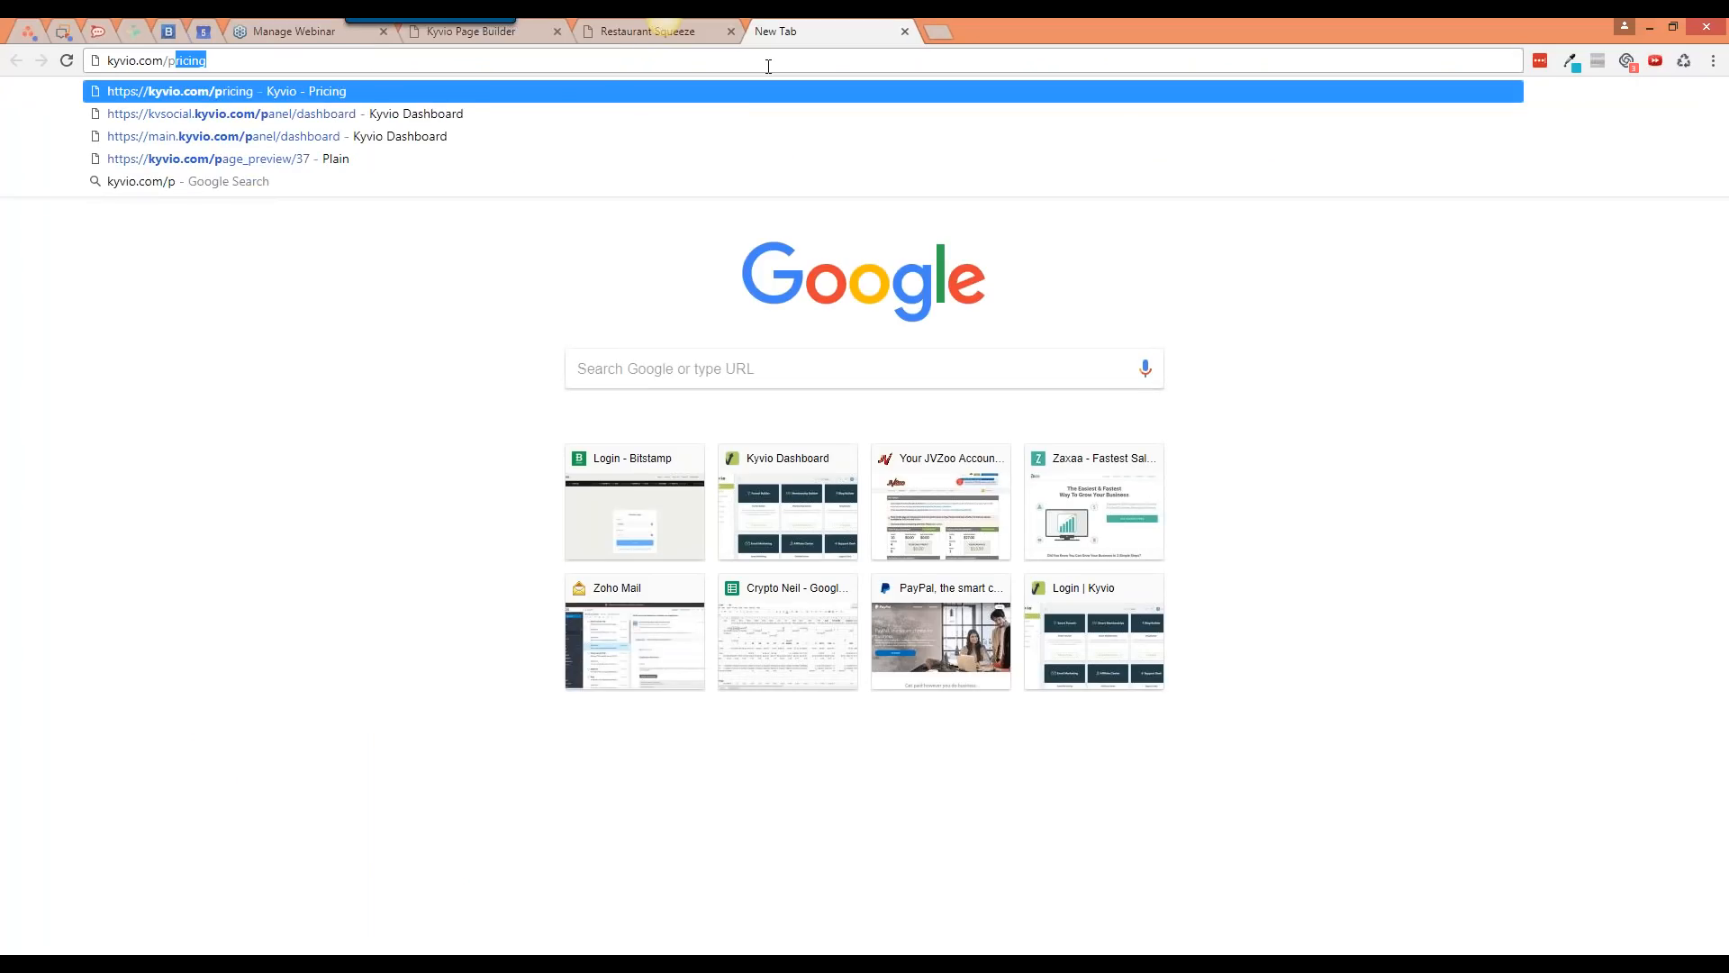
{"action": "type", "text": "res"}
Step: Load kyvio.com/features and view the Funnel Builder, Membership, Email Marketing and Affiliate Center tabs
{"action": "key", "text": "Return"}
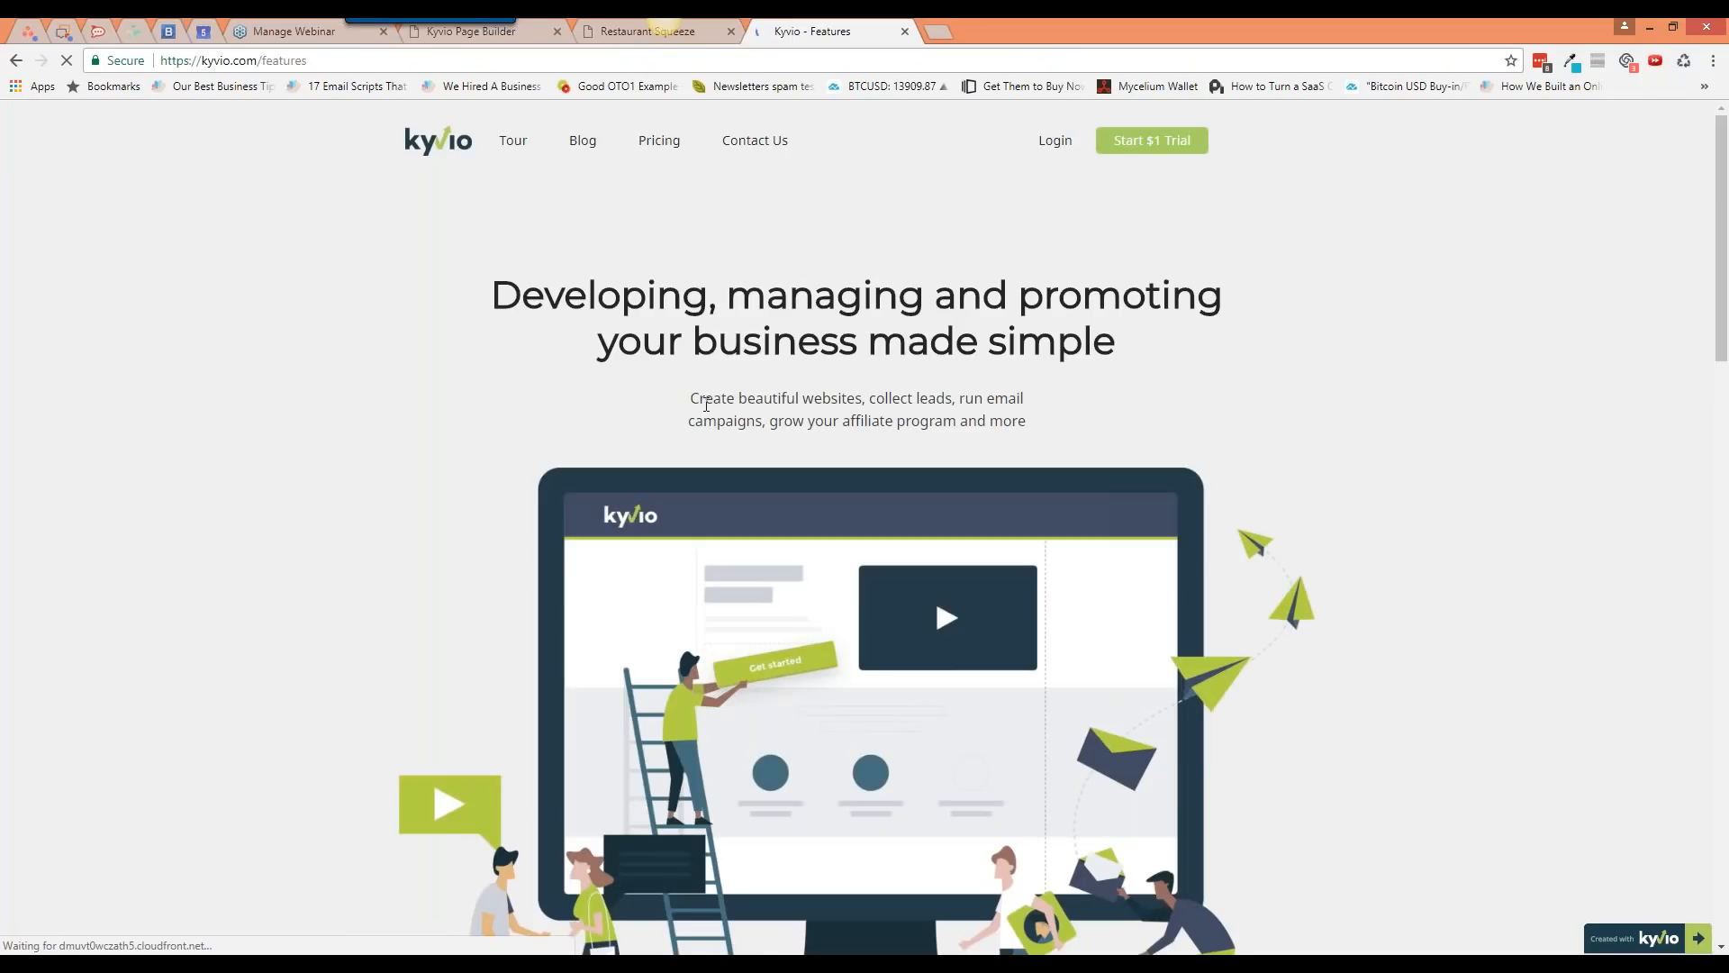
{"action": "scroll", "coordinate": [706, 404], "scroll_direction": "down", "scroll_amount": 3}
{"action": "scroll", "coordinate": [706, 405], "scroll_direction": "down", "scroll_amount": 5}
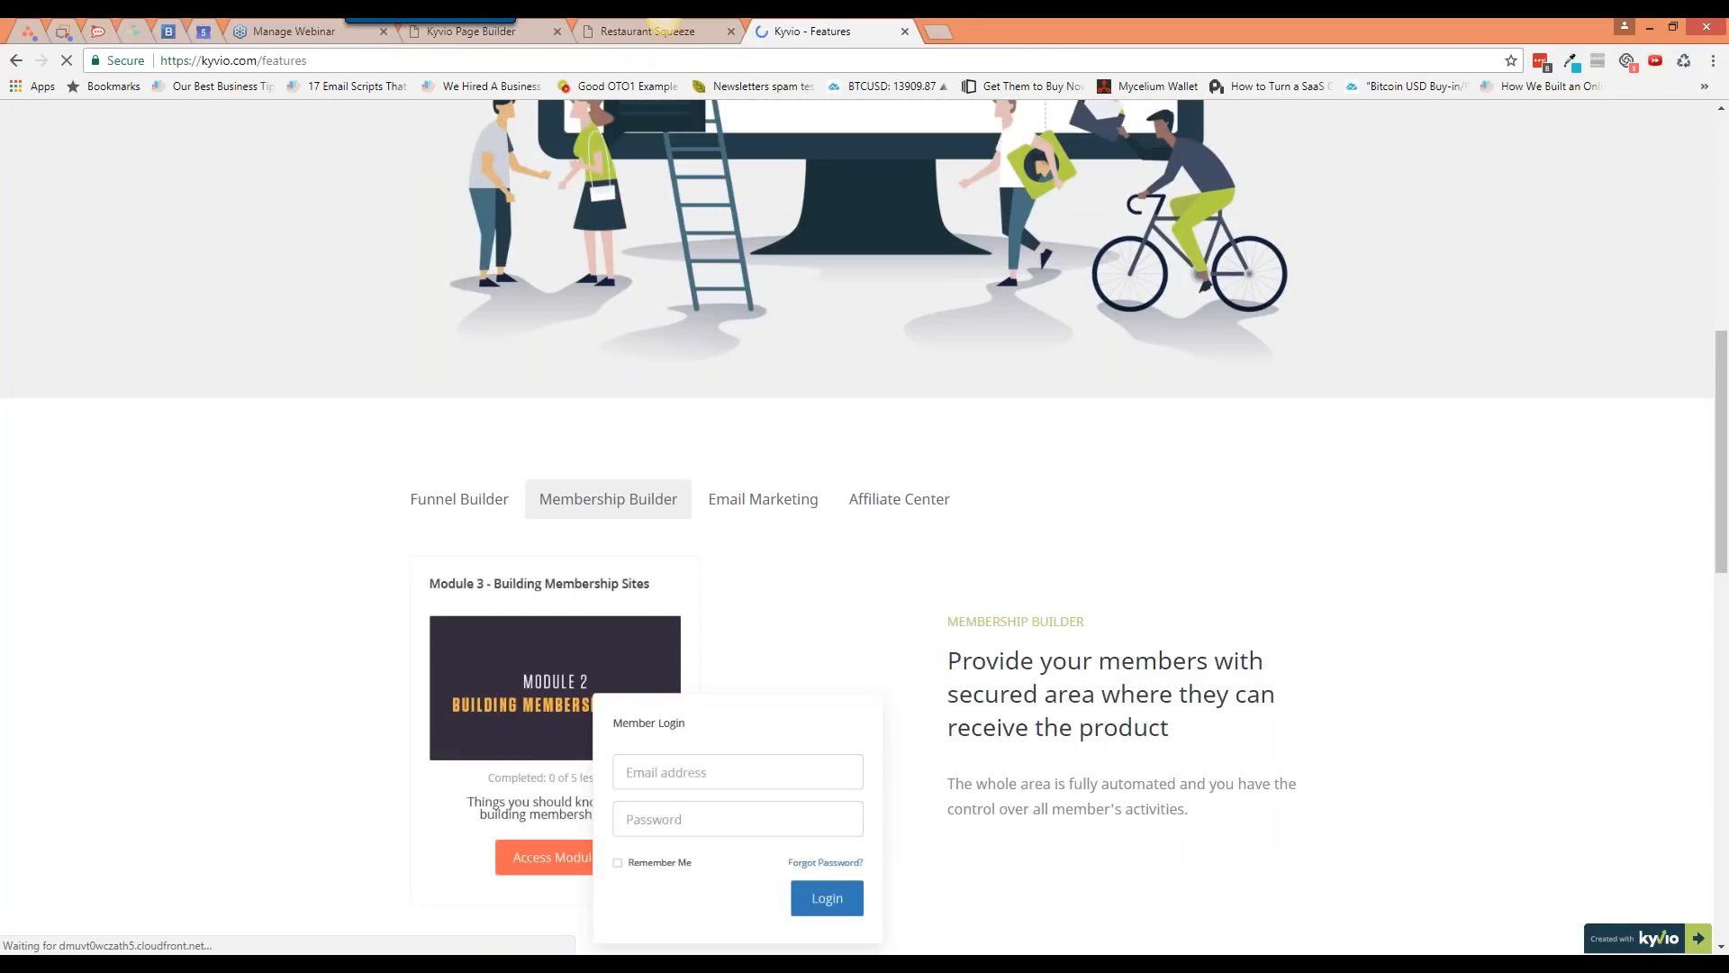
{"action": "scroll", "coordinate": [486, 464], "scroll_direction": "down", "scroll_amount": 1}
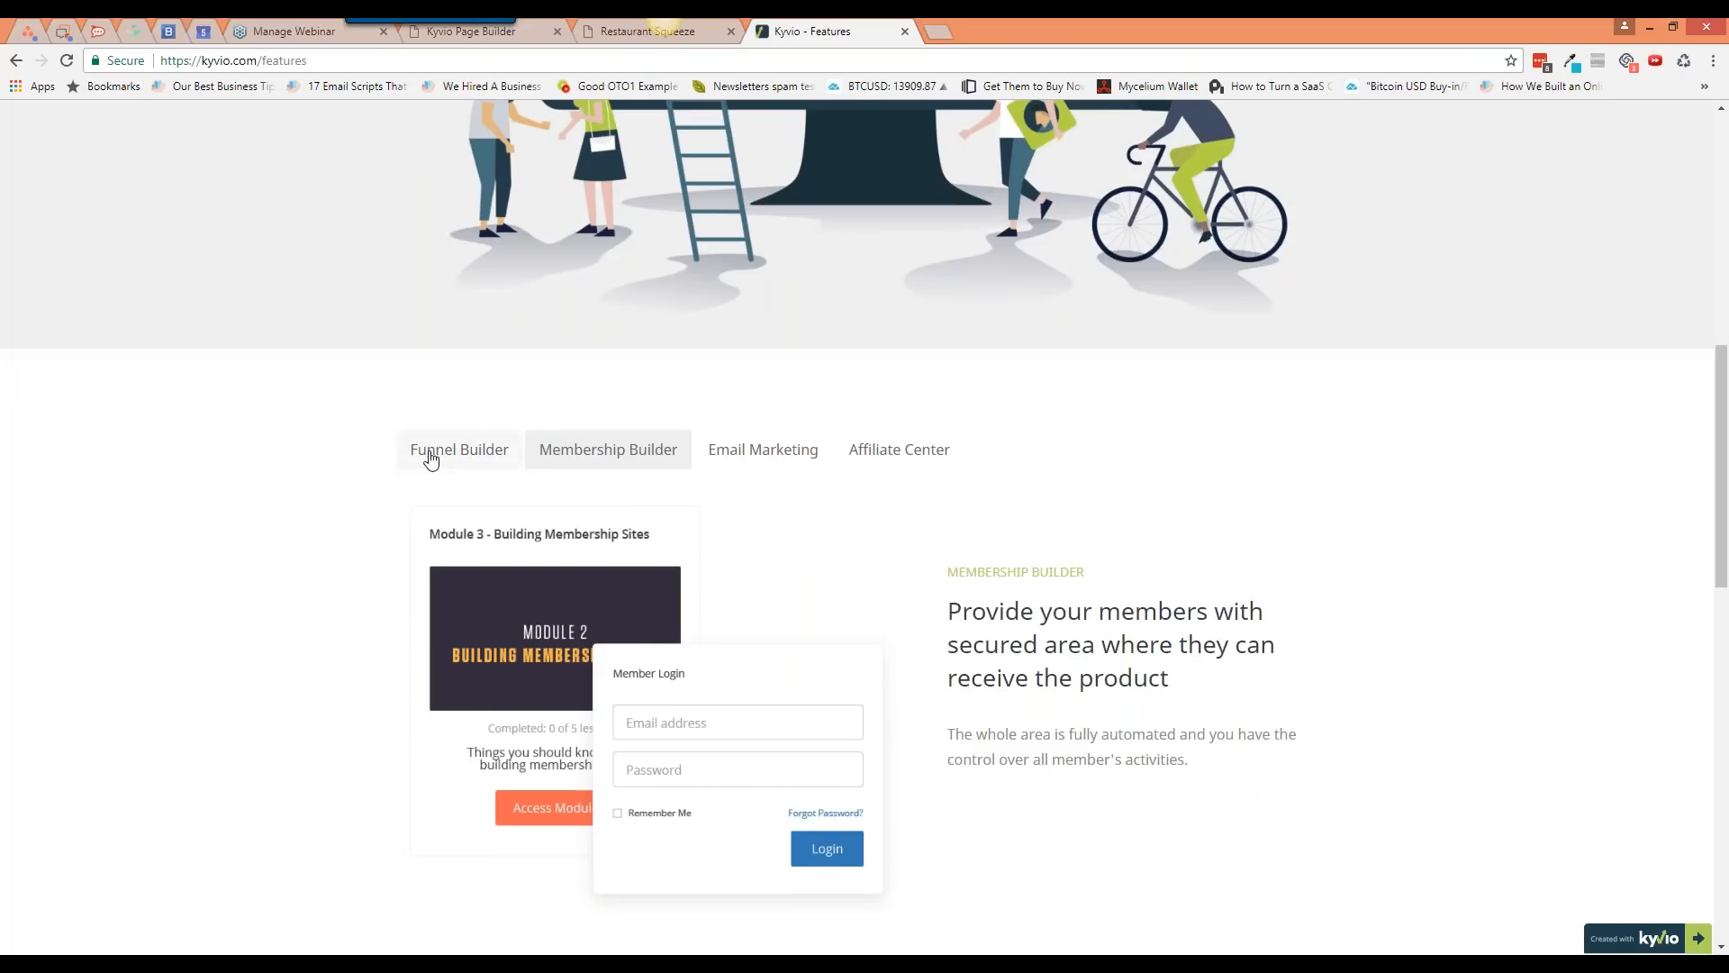
{"action": "left_click", "coordinate": [431, 459]}
{"action": "left_click", "coordinate": [554, 462]}
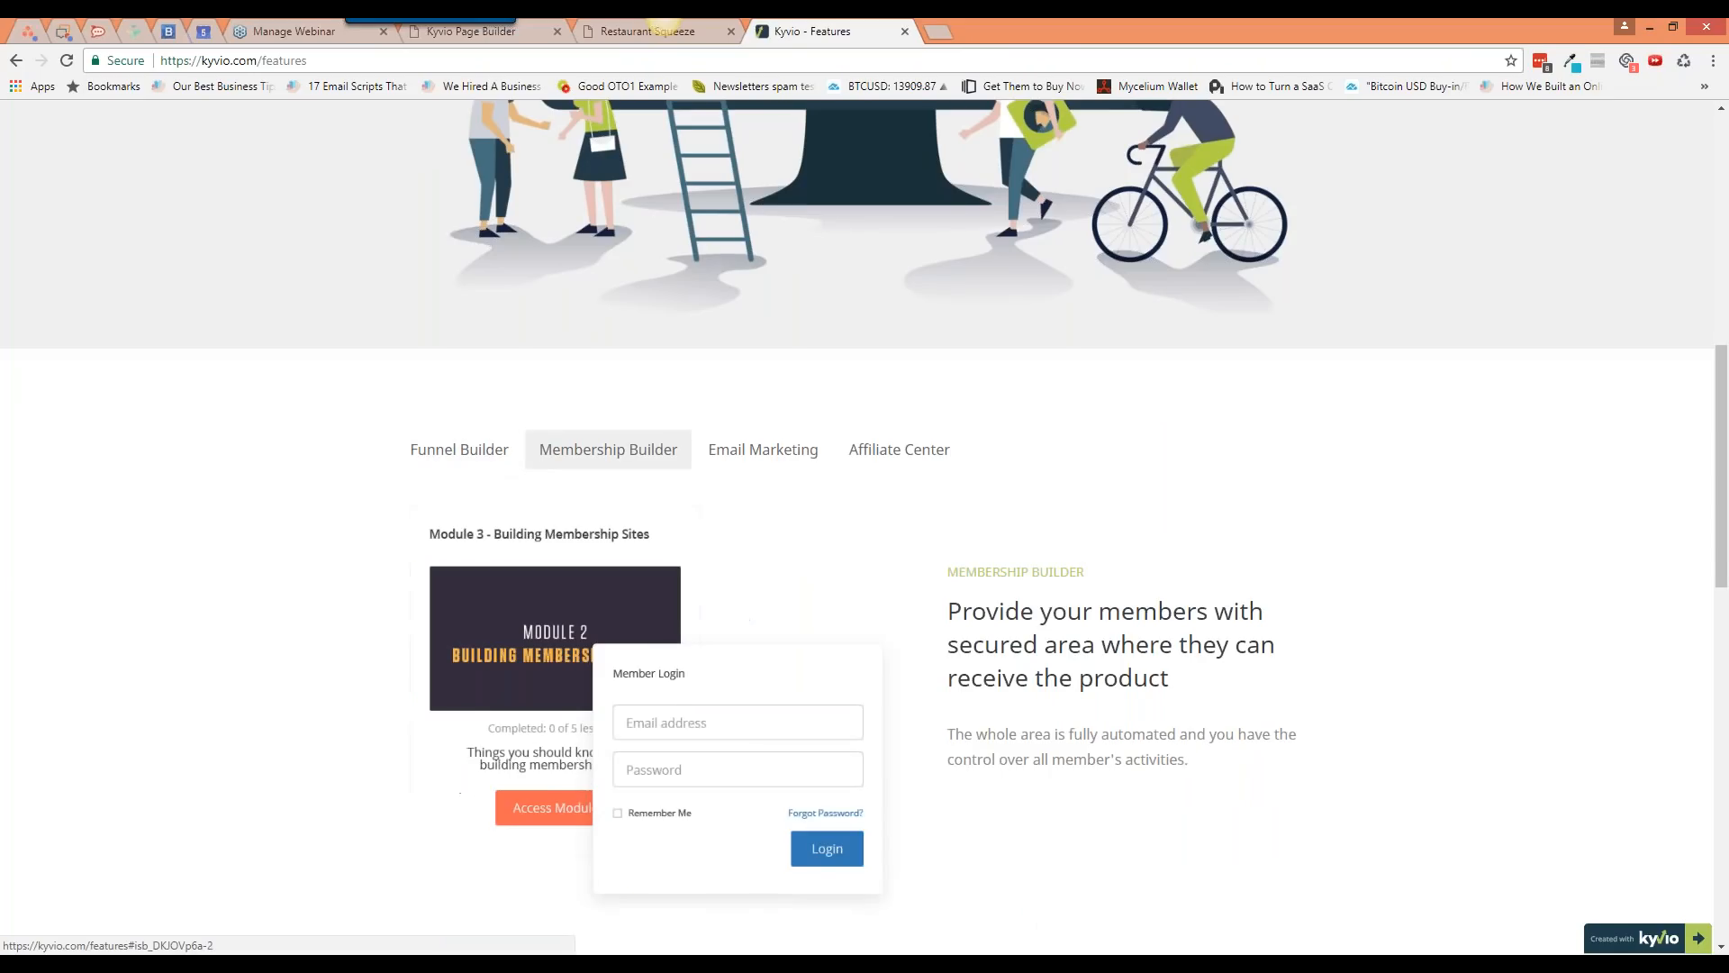
{"action": "left_click", "coordinate": [750, 460]}
{"action": "left_click", "coordinate": [836, 458]}
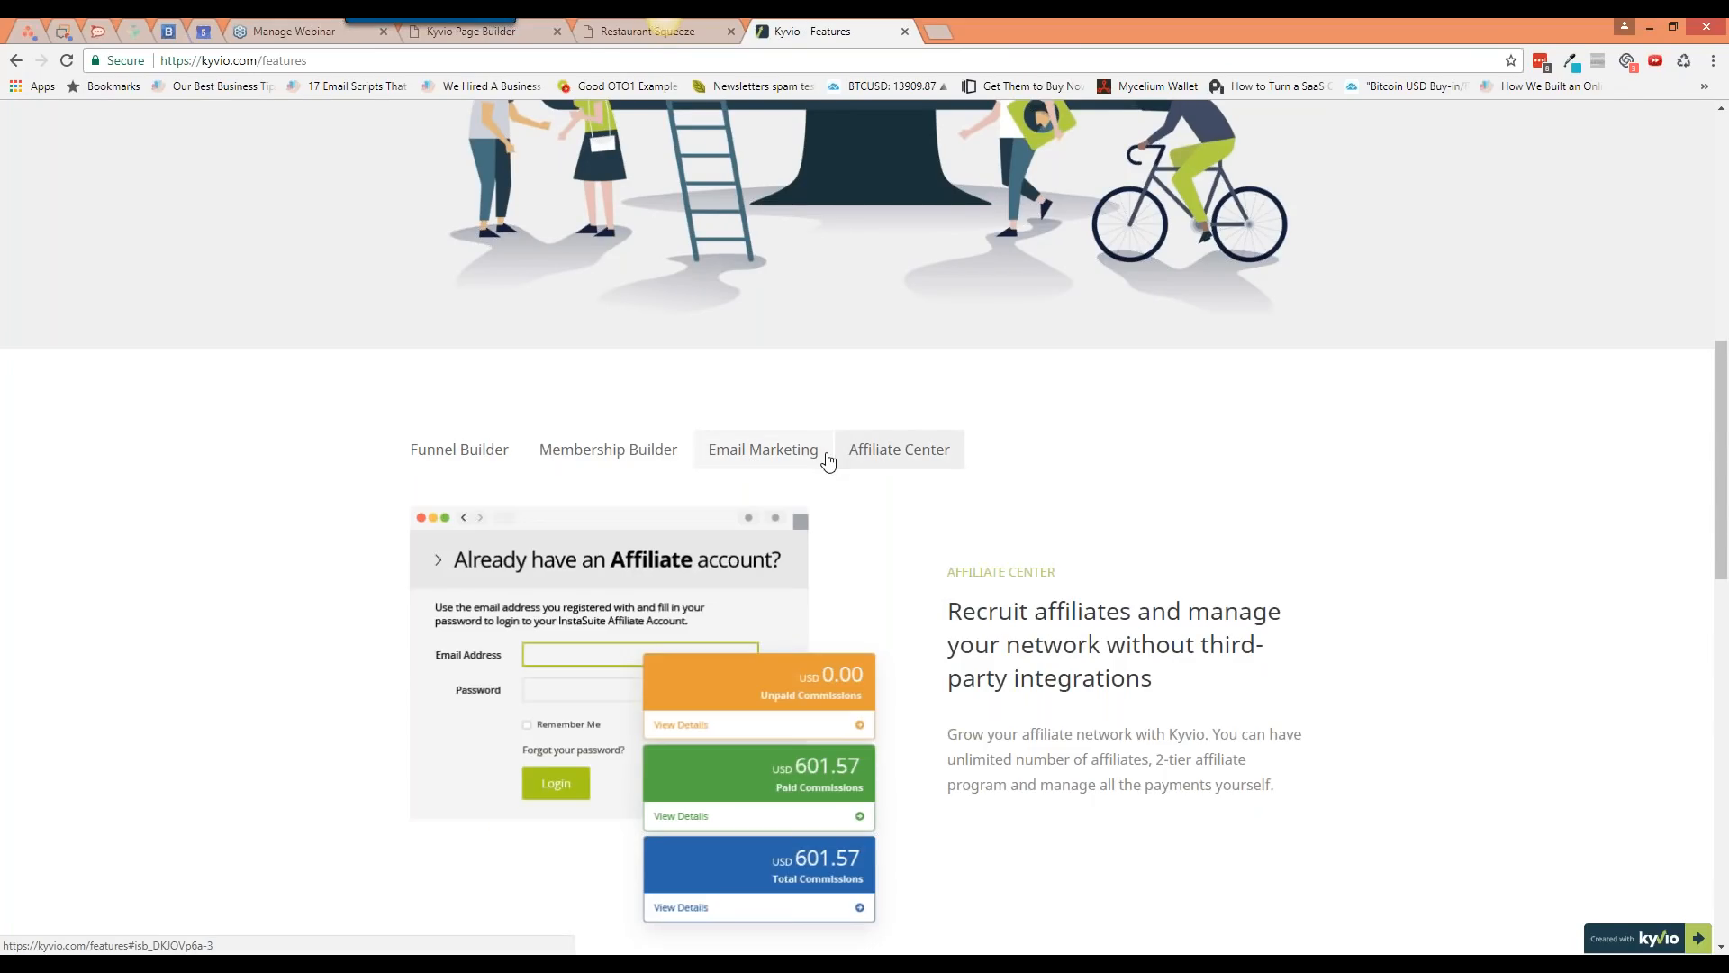
Step: Cycle through the feature tabs again, then return to the page builder's misc elements
{"action": "scroll", "coordinate": [828, 461], "scroll_direction": "down", "scroll_amount": 2}
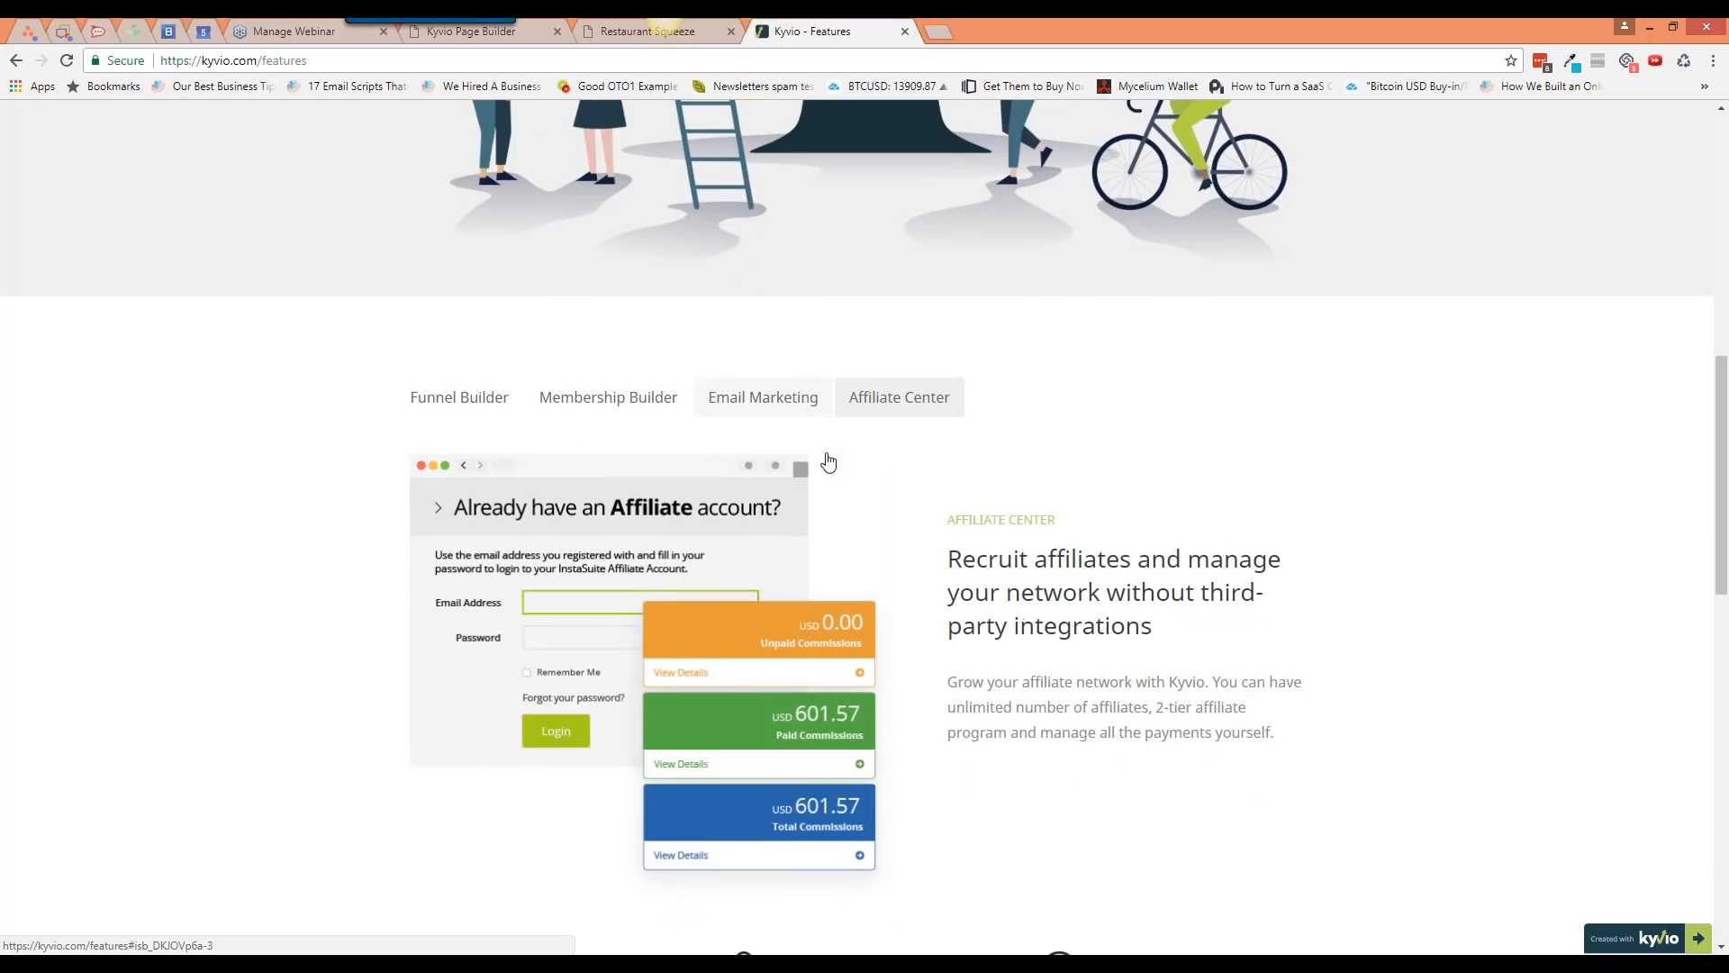
{"action": "left_click", "coordinate": [809, 281]}
{"action": "left_click", "coordinate": [609, 272]}
{"action": "left_click", "coordinate": [504, 275]}
{"action": "left_click", "coordinate": [672, 275]}
{"action": "left_click", "coordinate": [756, 274]}
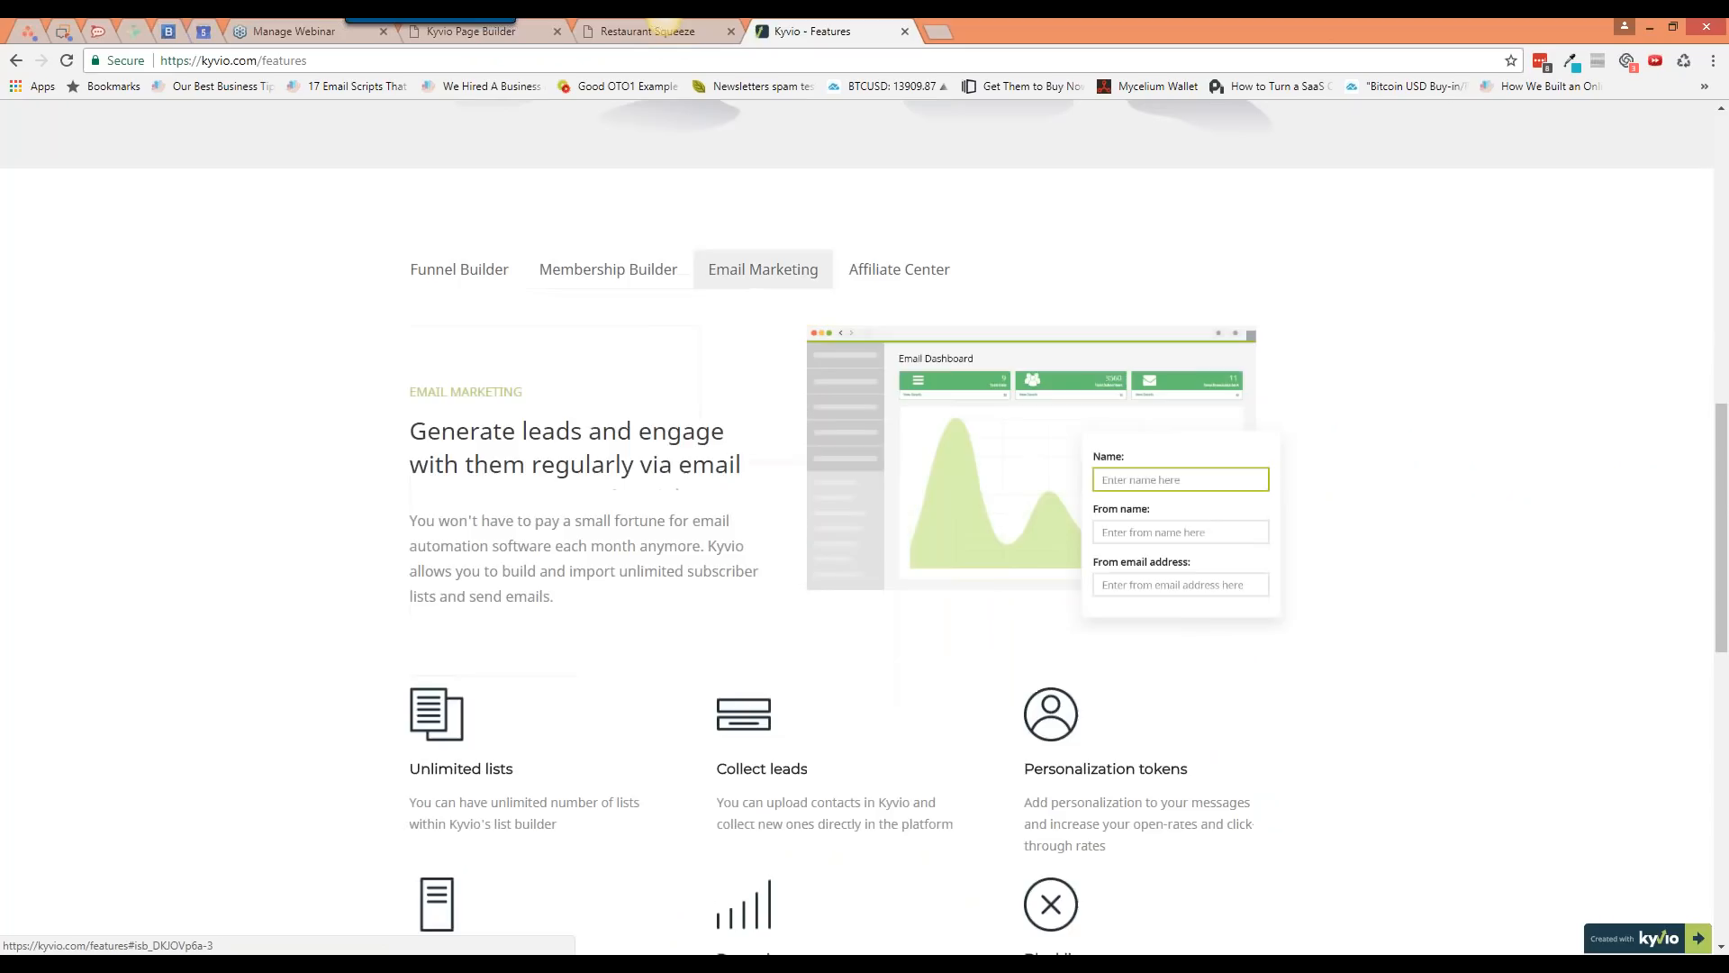
{"action": "left_click", "coordinate": [898, 272]}
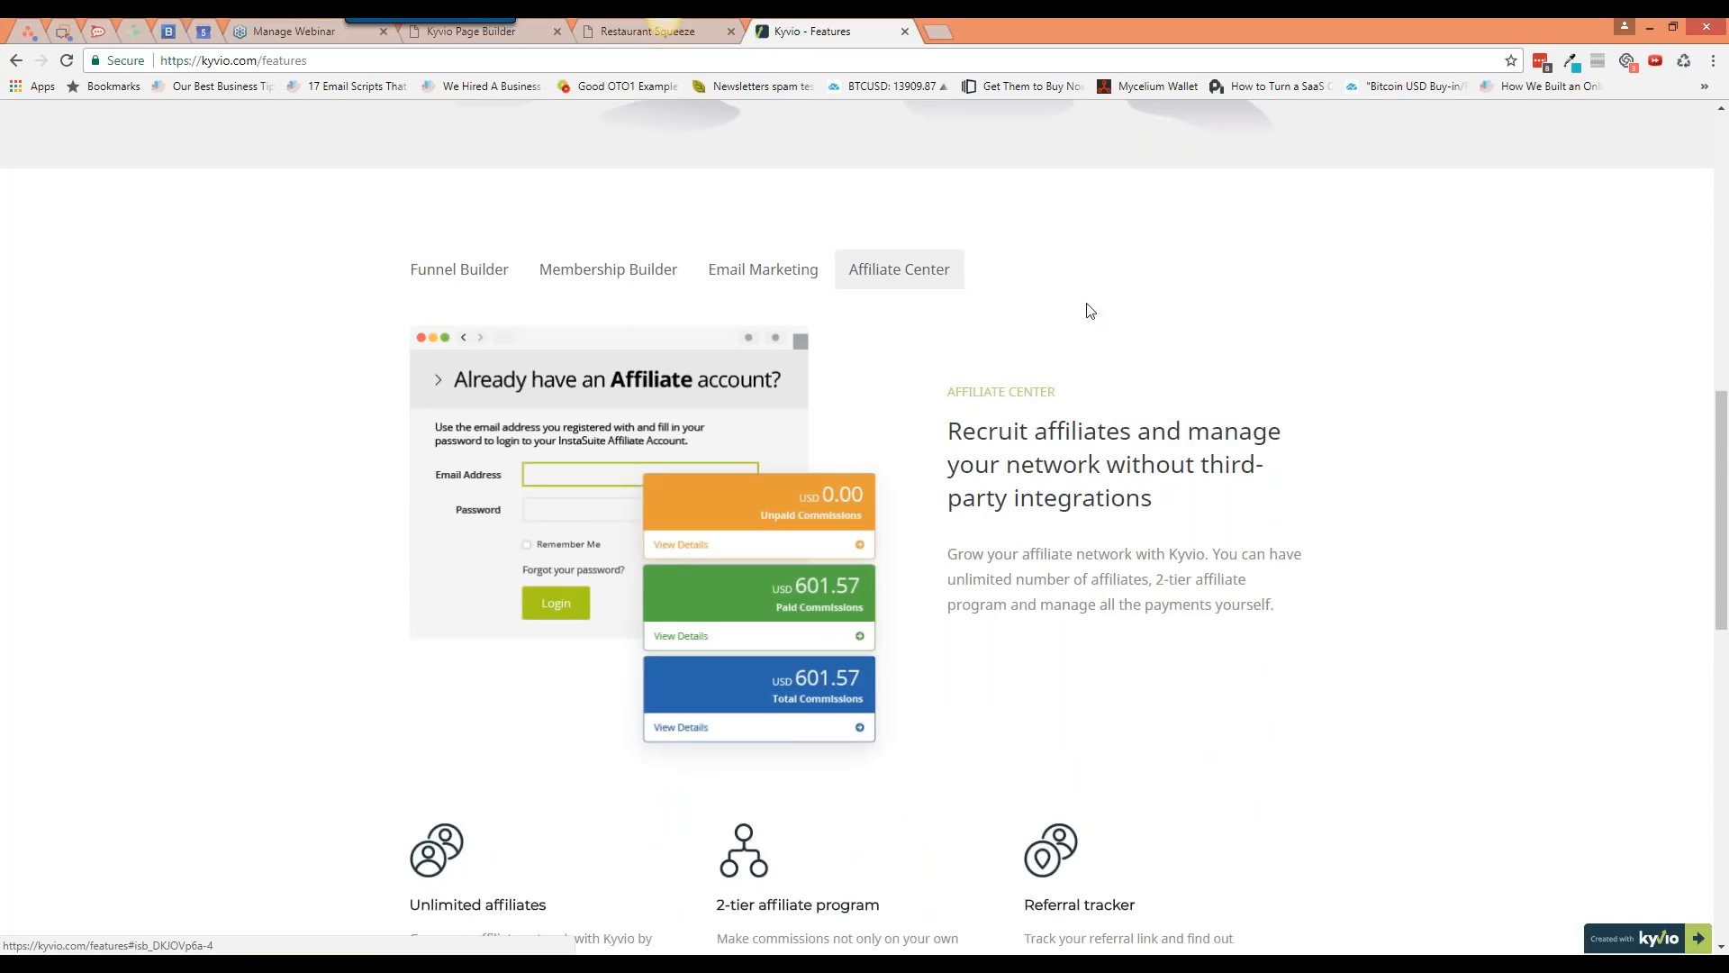
{"action": "left_click", "coordinate": [527, 34]}
{"action": "left_click", "coordinate": [34, 179]}
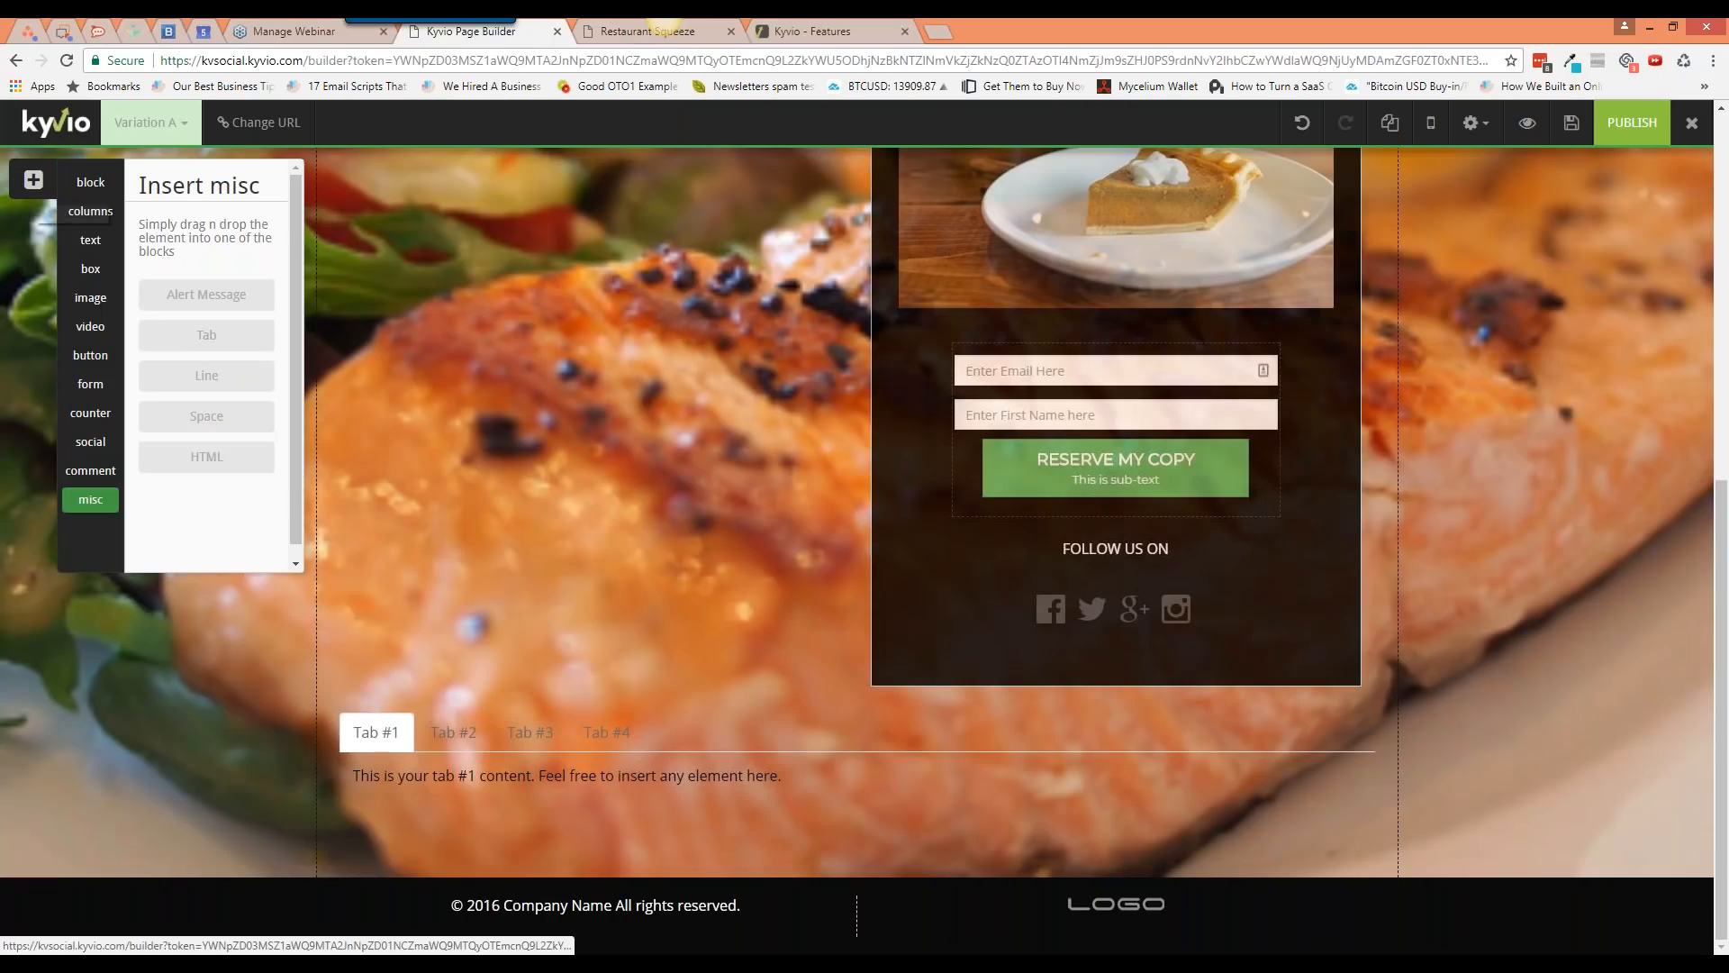
Step: Add a Line above the tabs and thicken it from 1 to 14
{"action": "left_click_drag", "start_coordinate": [222, 378], "coordinate": [681, 672]}
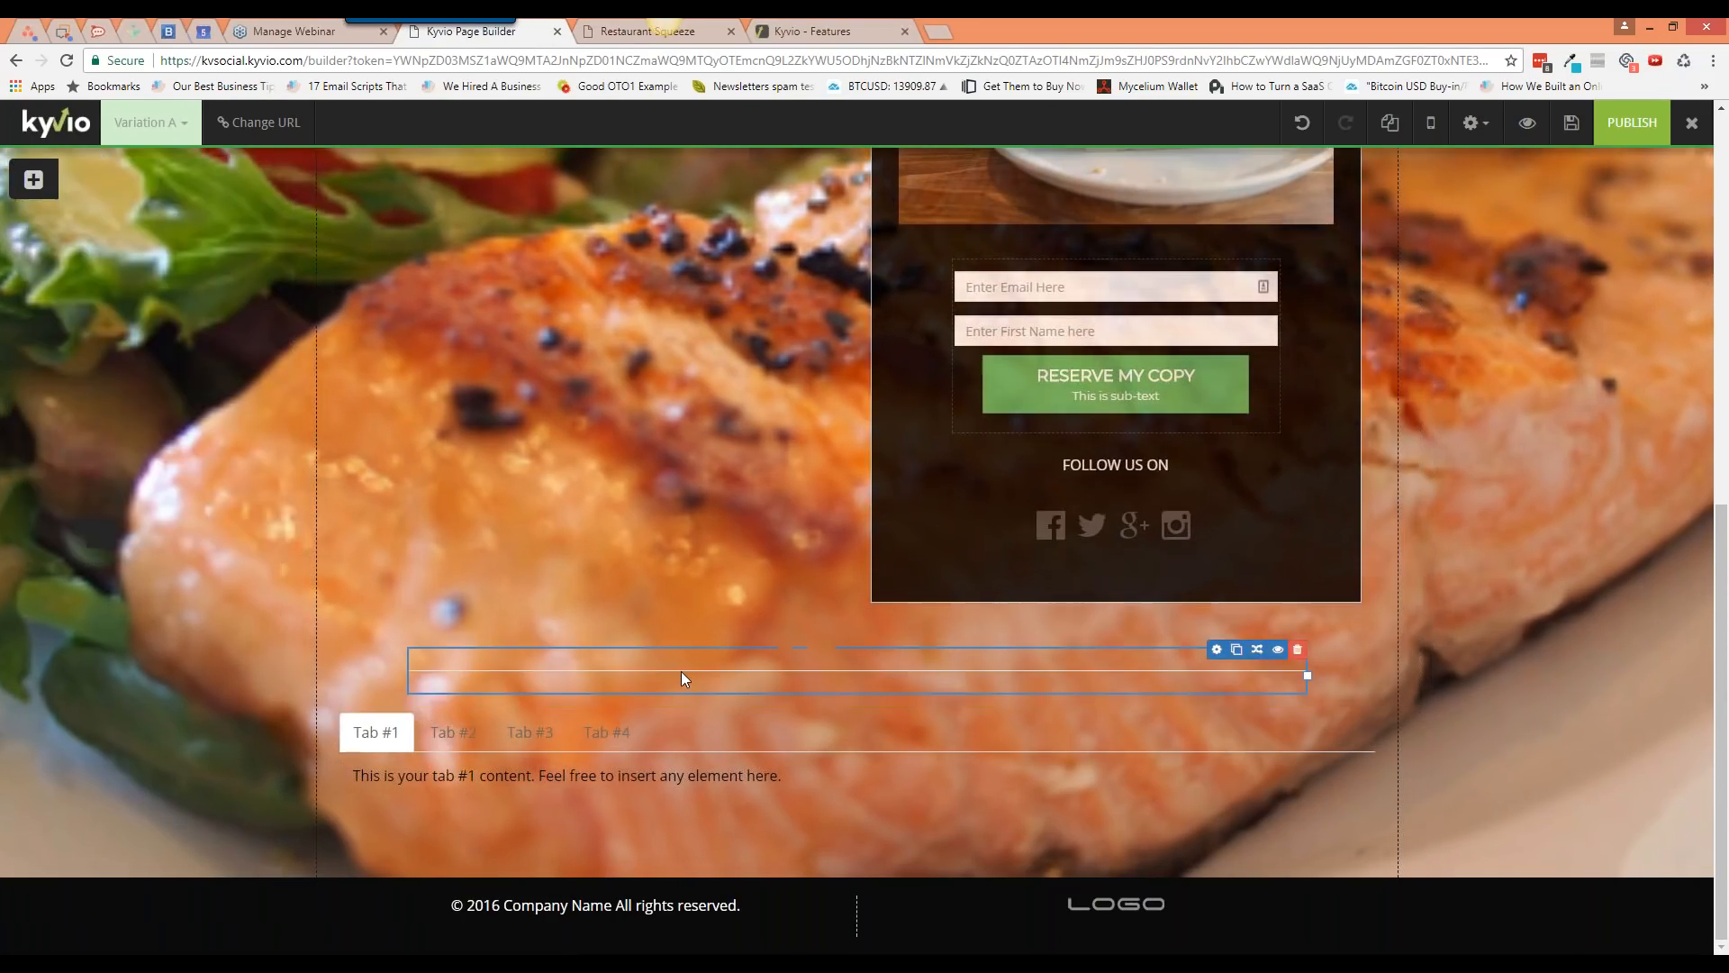
{"action": "left_click", "coordinate": [1216, 650]}
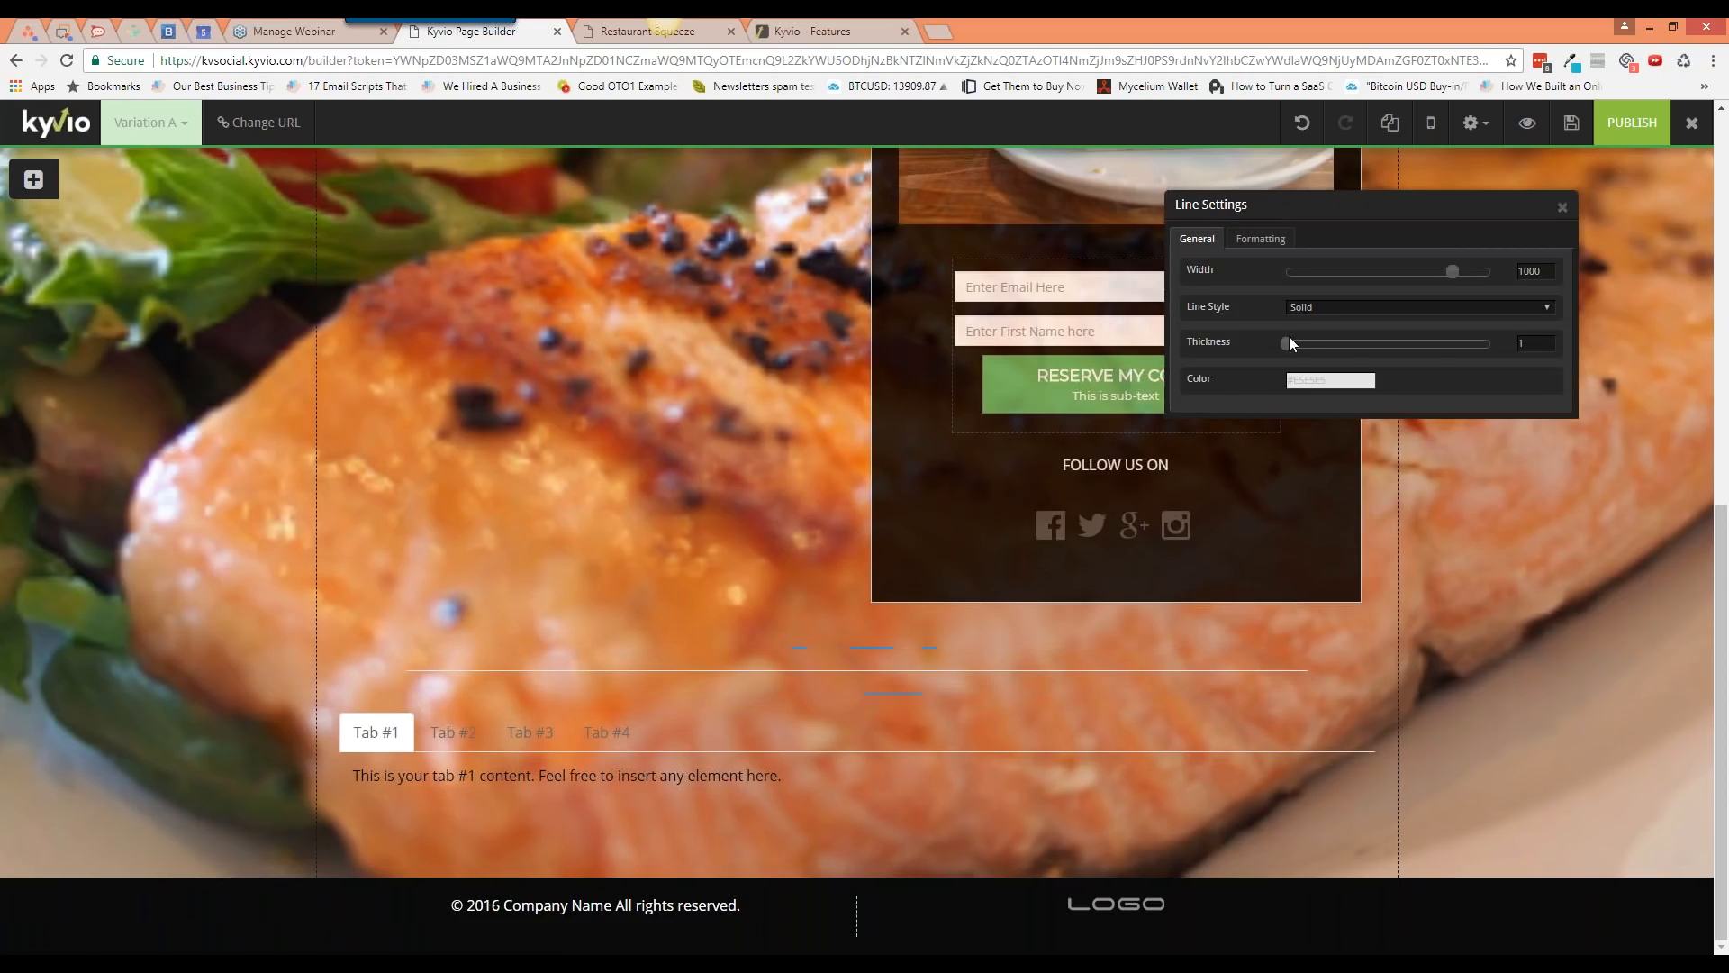
{"action": "left_click_drag", "start_coordinate": [1287, 343], "coordinate": [1333, 351]}
{"action": "left_click", "coordinate": [1563, 207]}
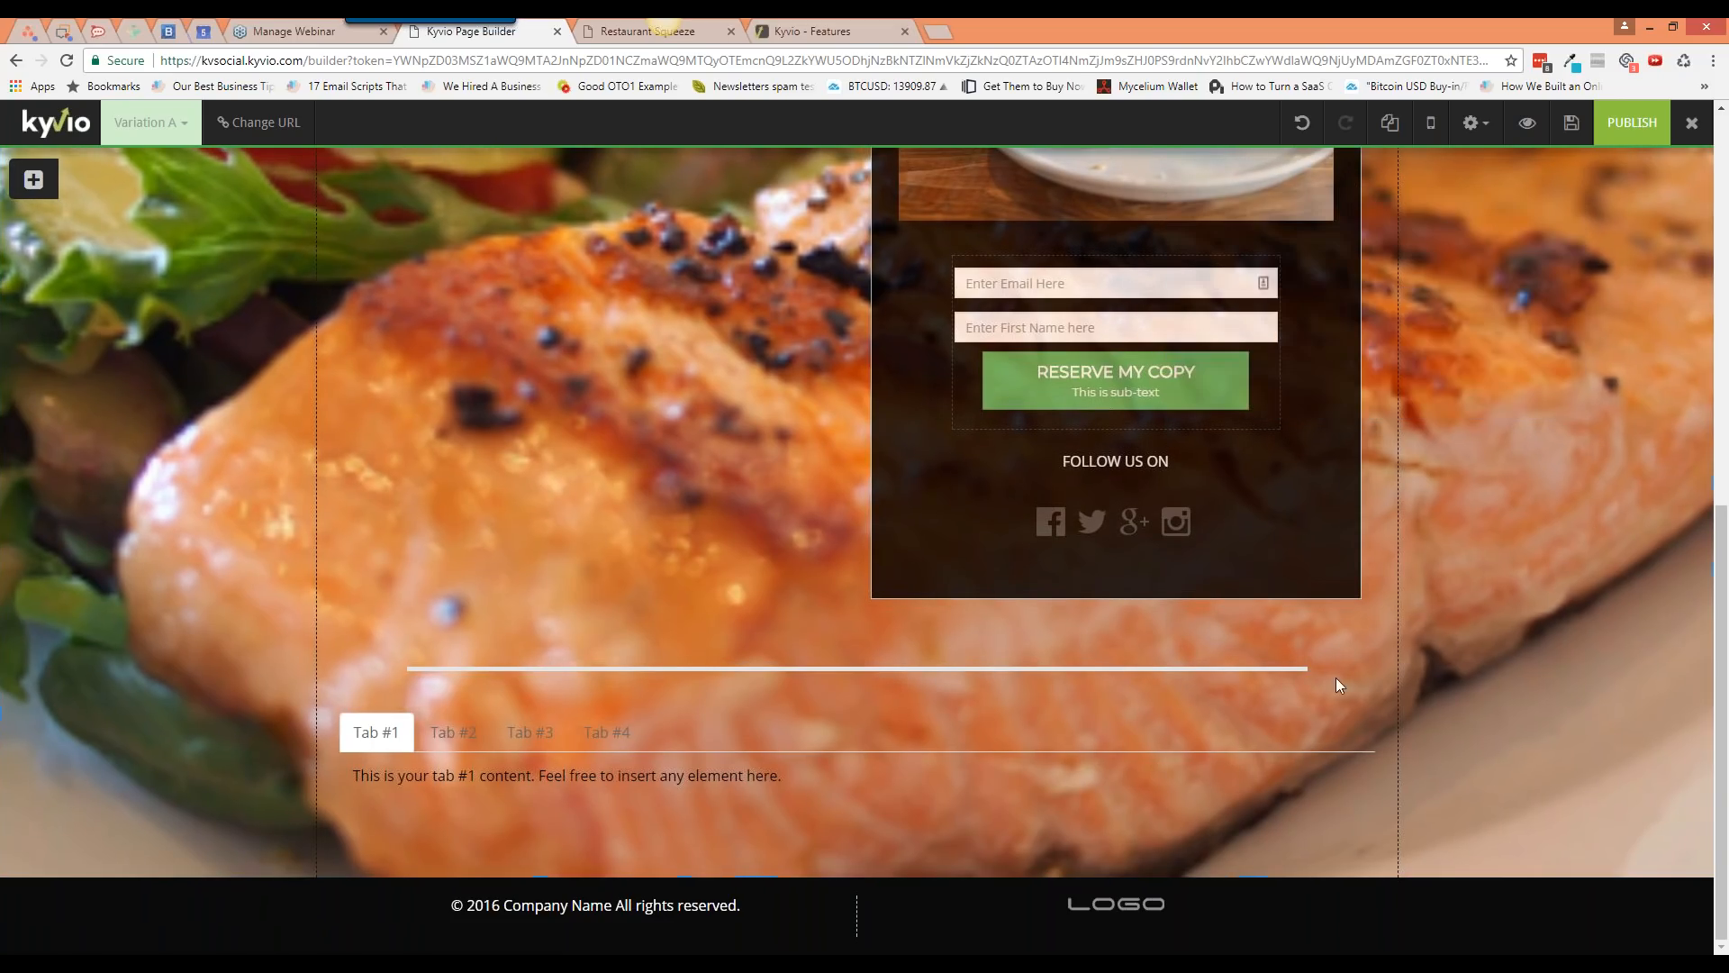
Step: Delete the divider line and the tabs element
{"action": "mouse_move", "coordinate": [1311, 668]}
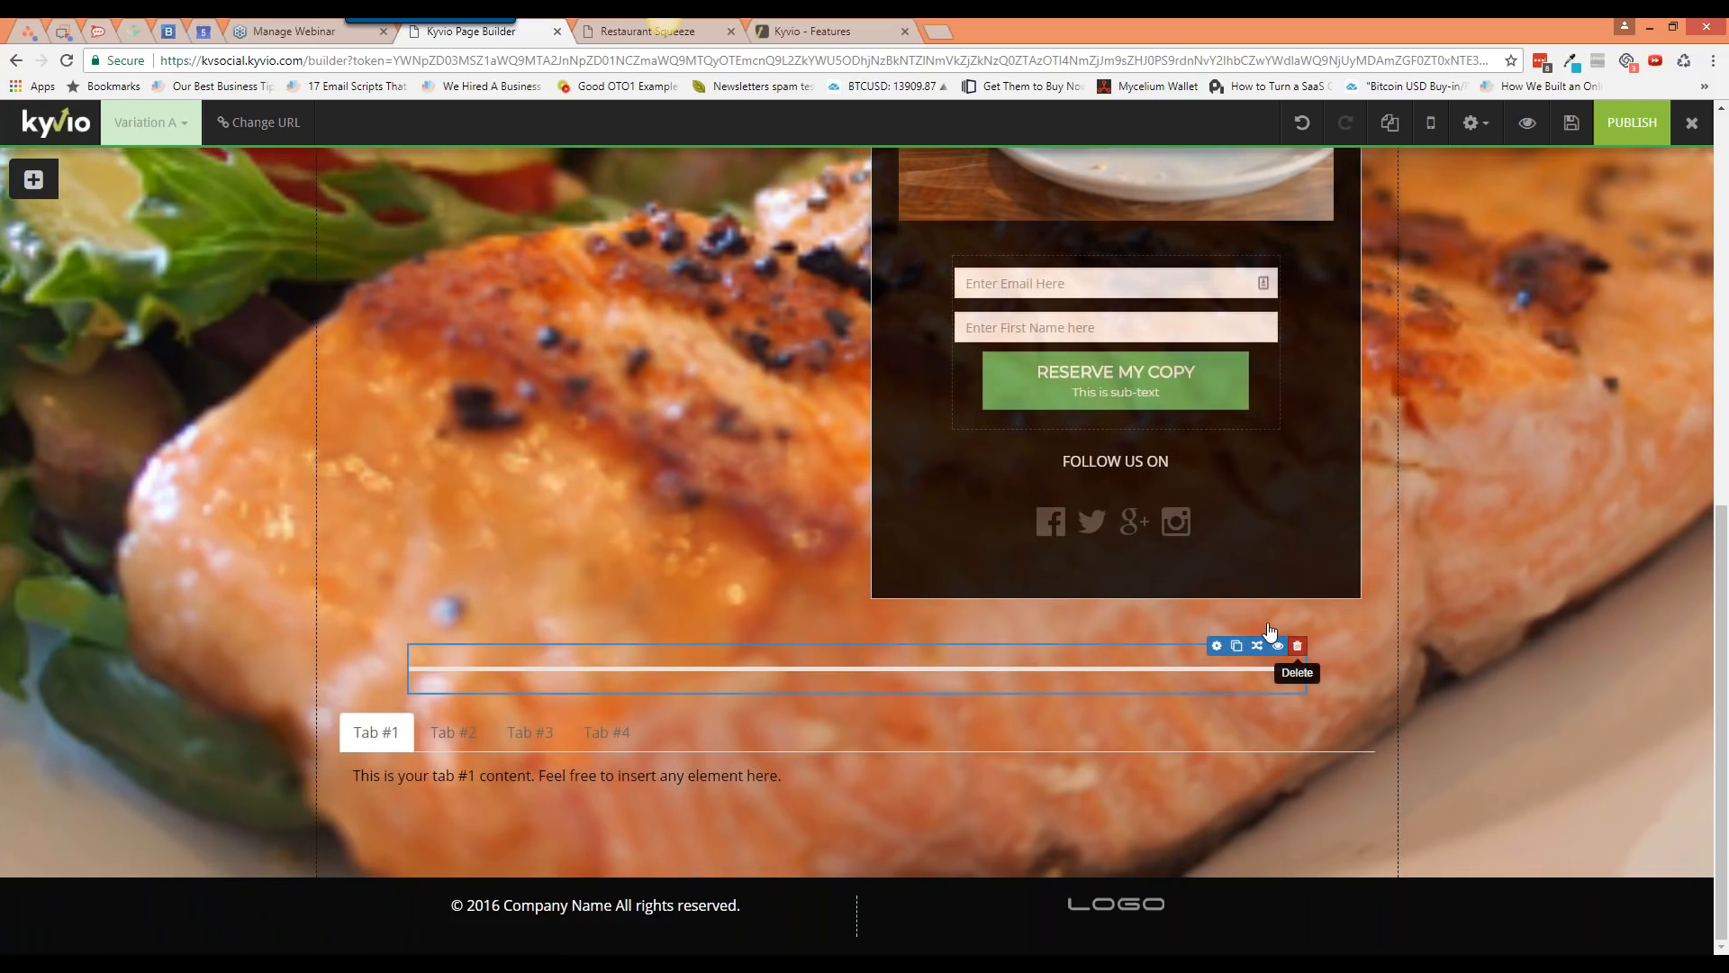
{"action": "left_click", "coordinate": [1297, 645]}
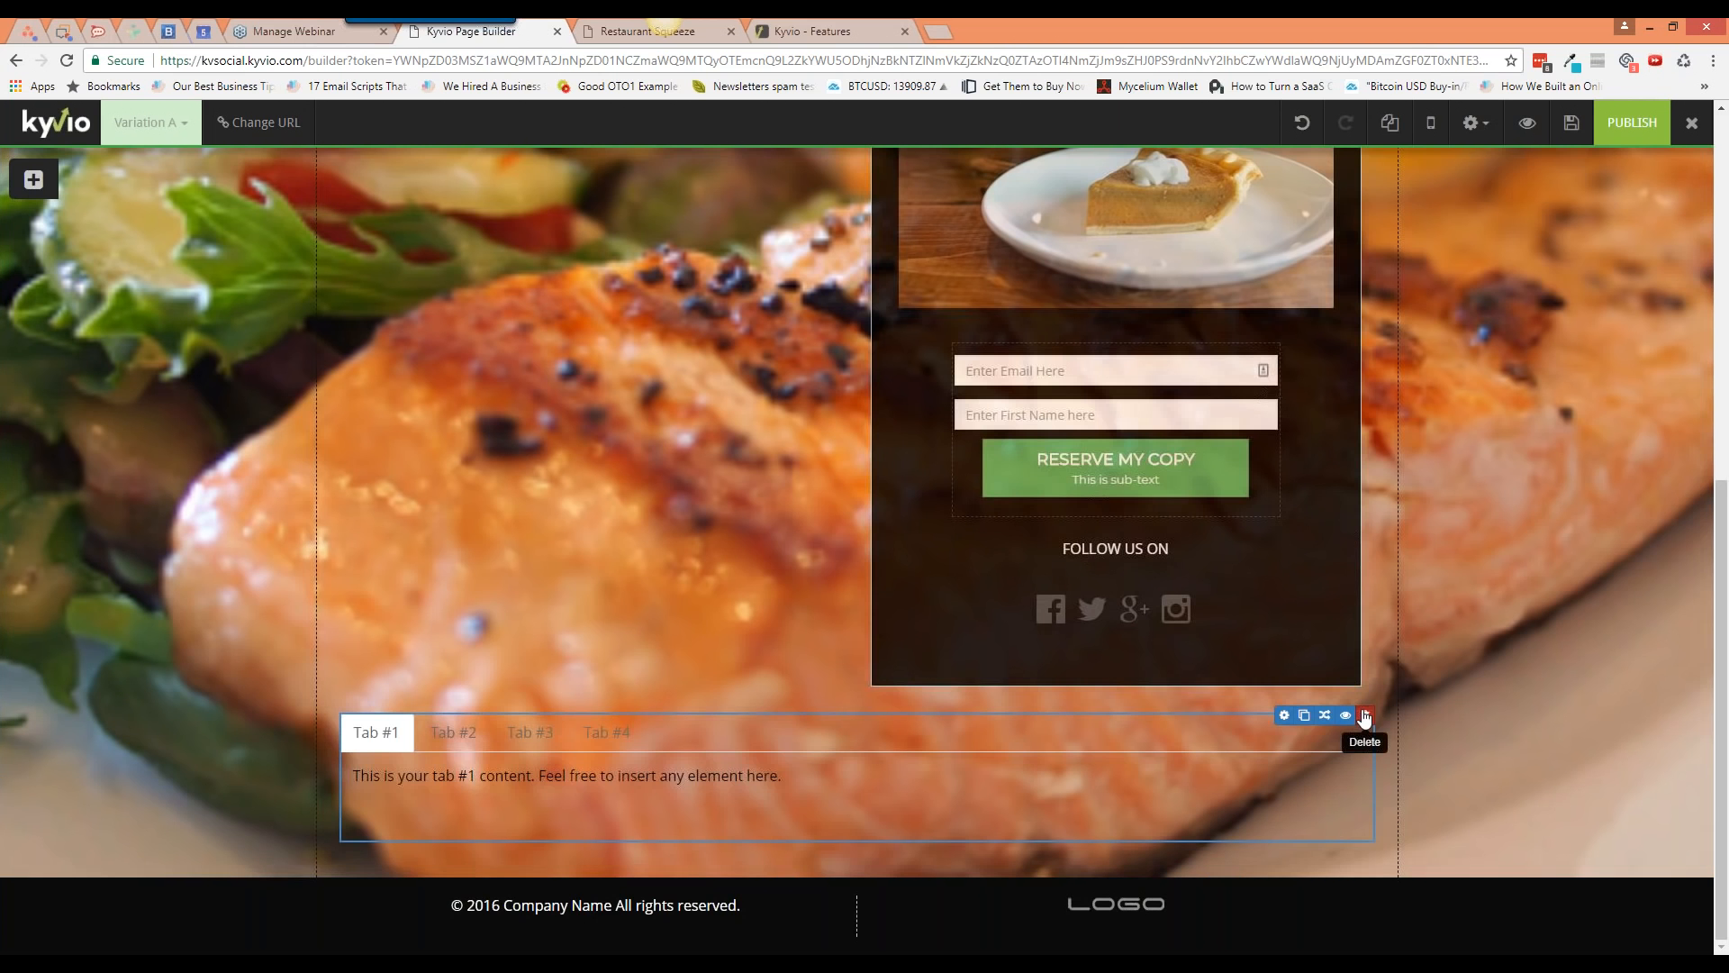
{"action": "left_click", "coordinate": [1365, 716]}
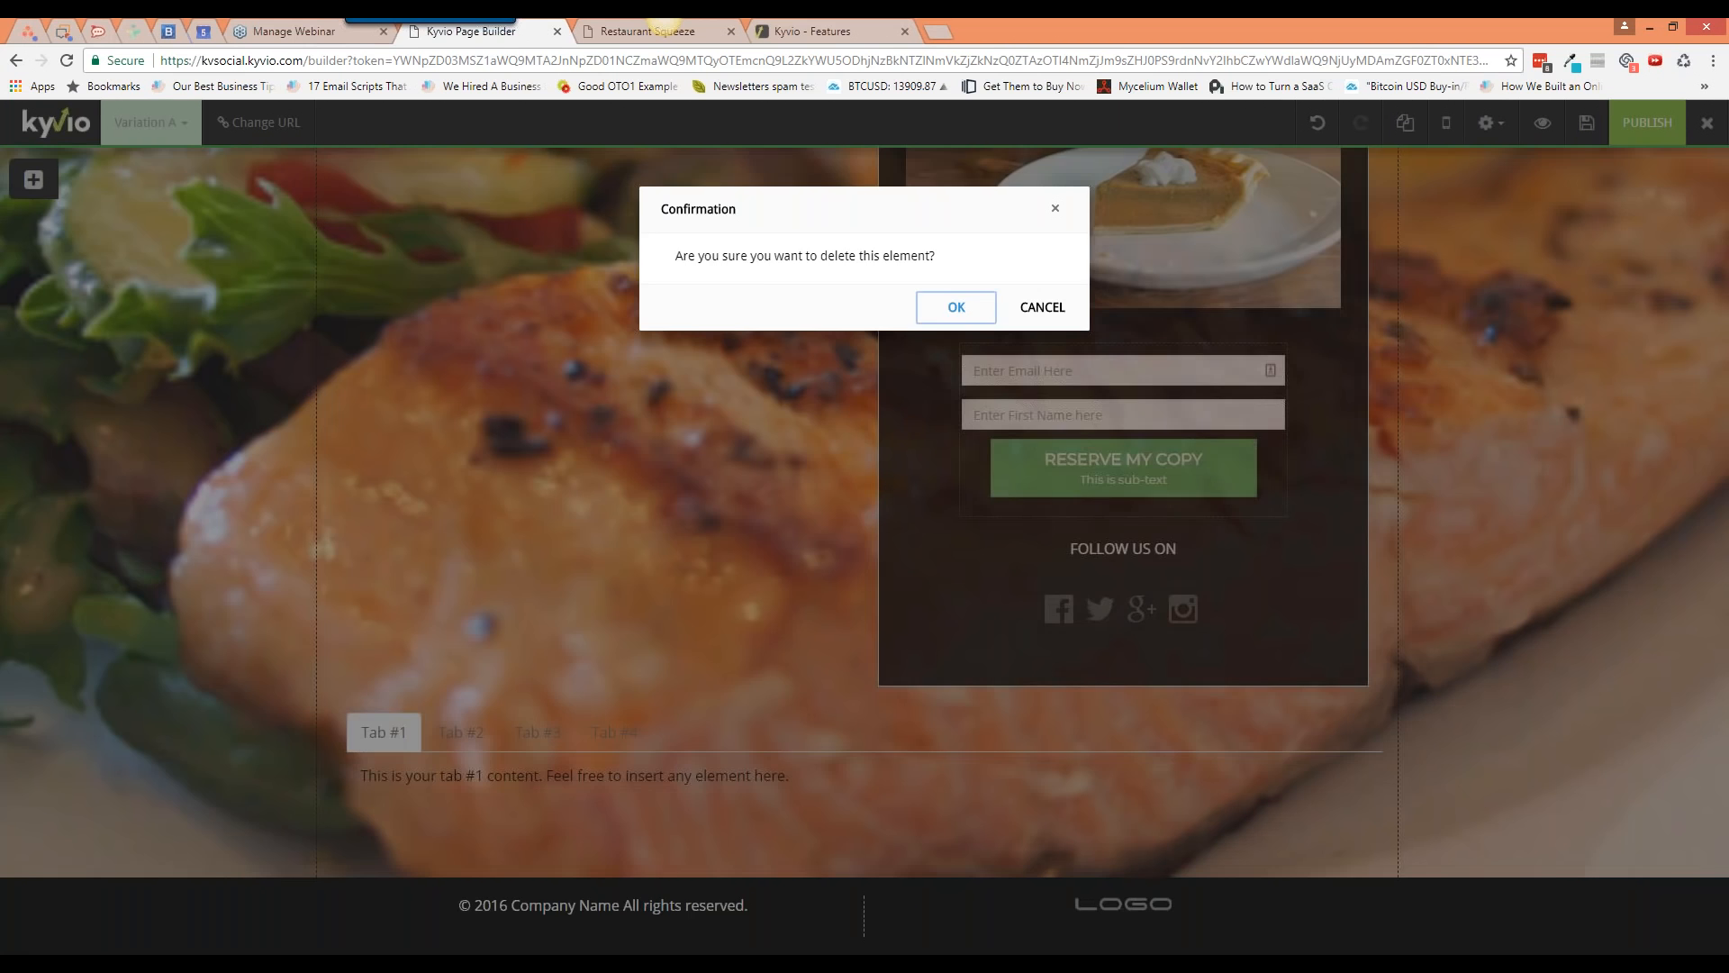
{"action": "left_click", "coordinate": [956, 308]}
{"action": "mouse_move", "coordinate": [33, 180]}
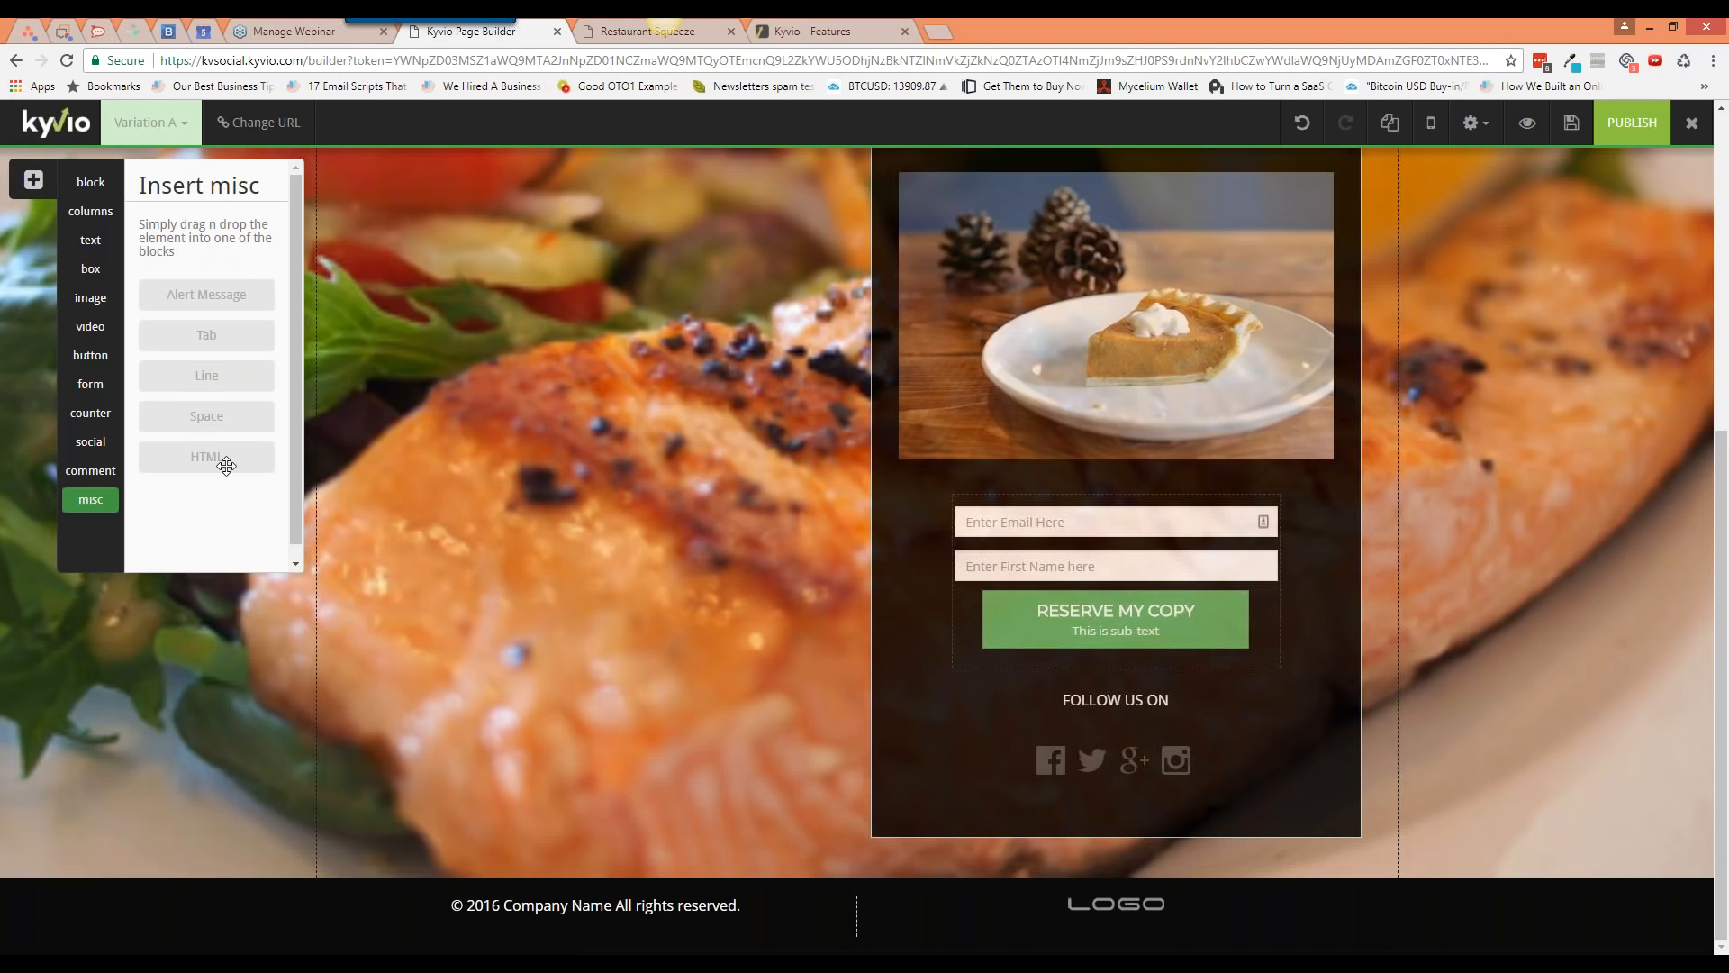
{"action": "left_click_drag", "start_coordinate": [226, 465], "coordinate": [683, 840]}
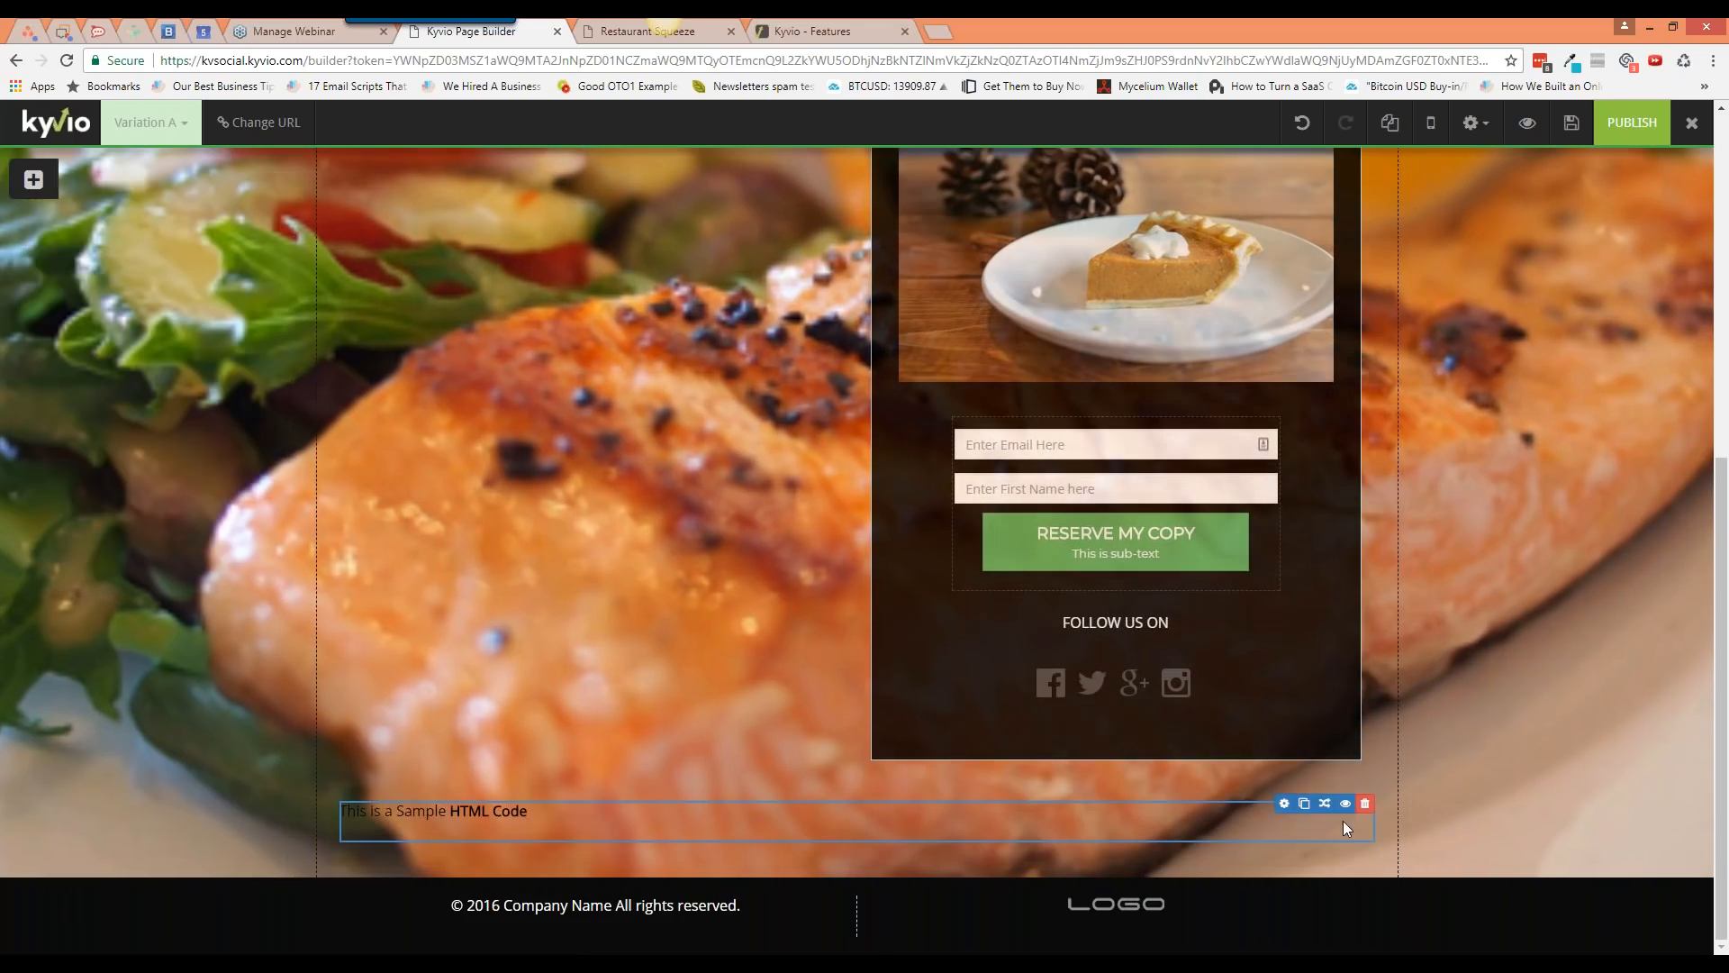
{"action": "left_click", "coordinate": [1284, 803]}
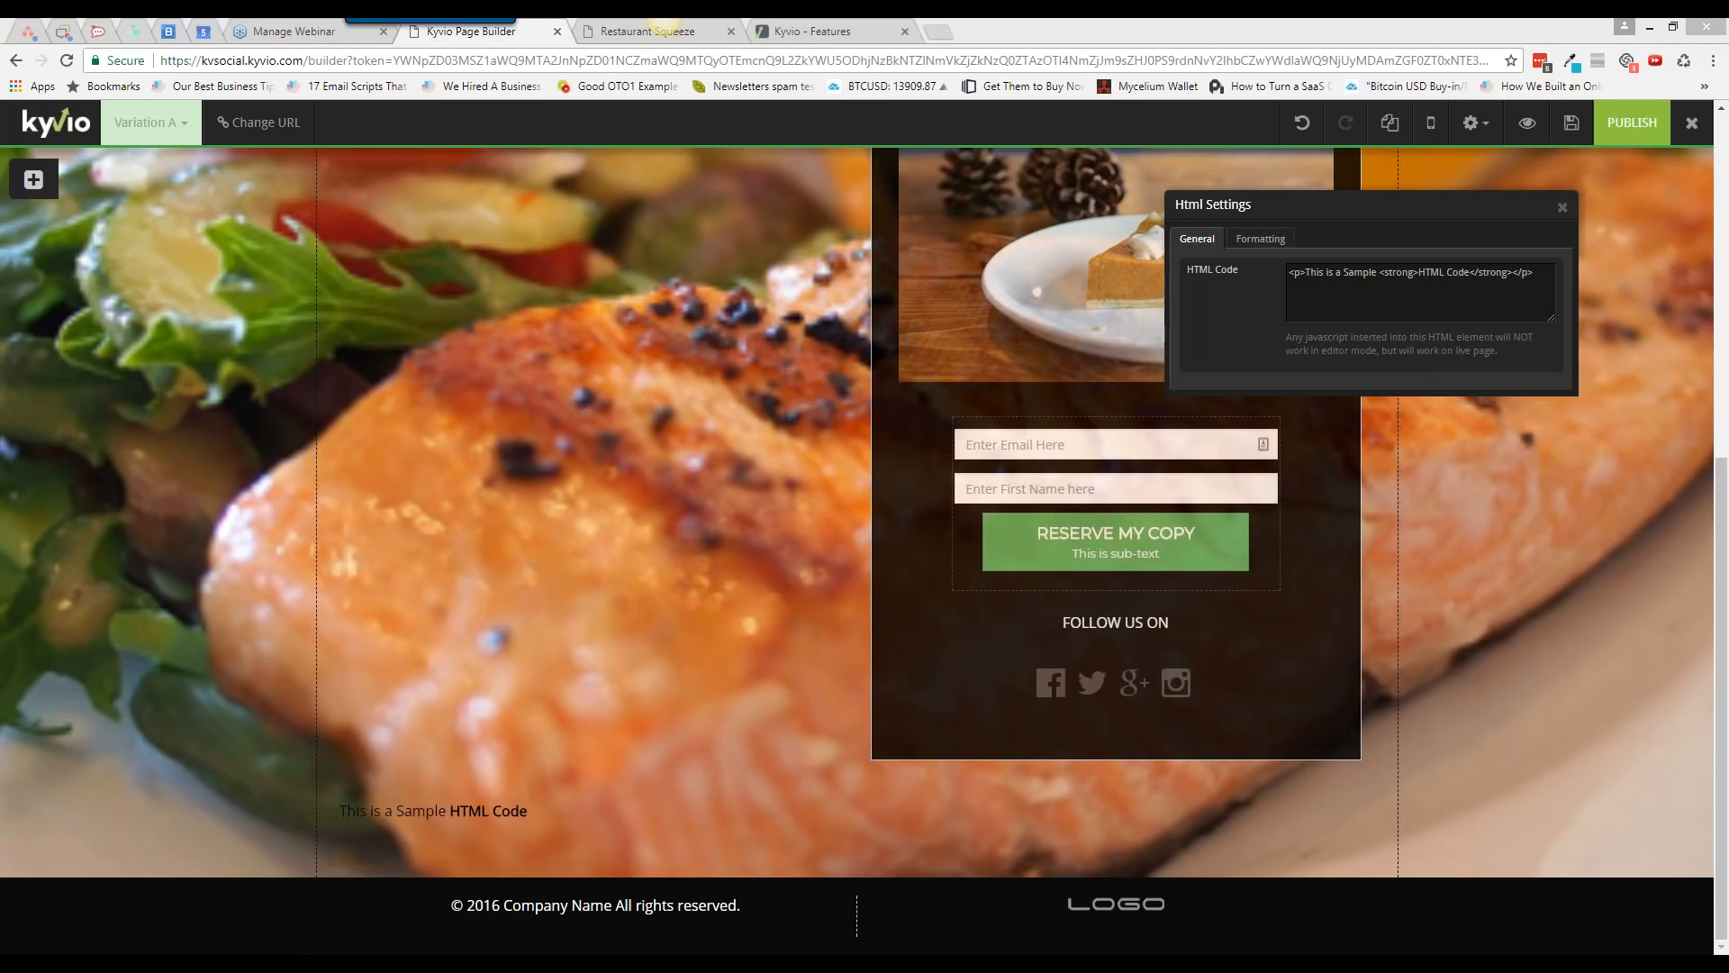
{"action": "left_click_drag", "start_coordinate": [1414, 224], "coordinate": [1216, 224]}
{"action": "left_click_drag", "start_coordinate": [1206, 216], "coordinate": [919, 224]}
{"action": "left_click", "coordinate": [1274, 217]}
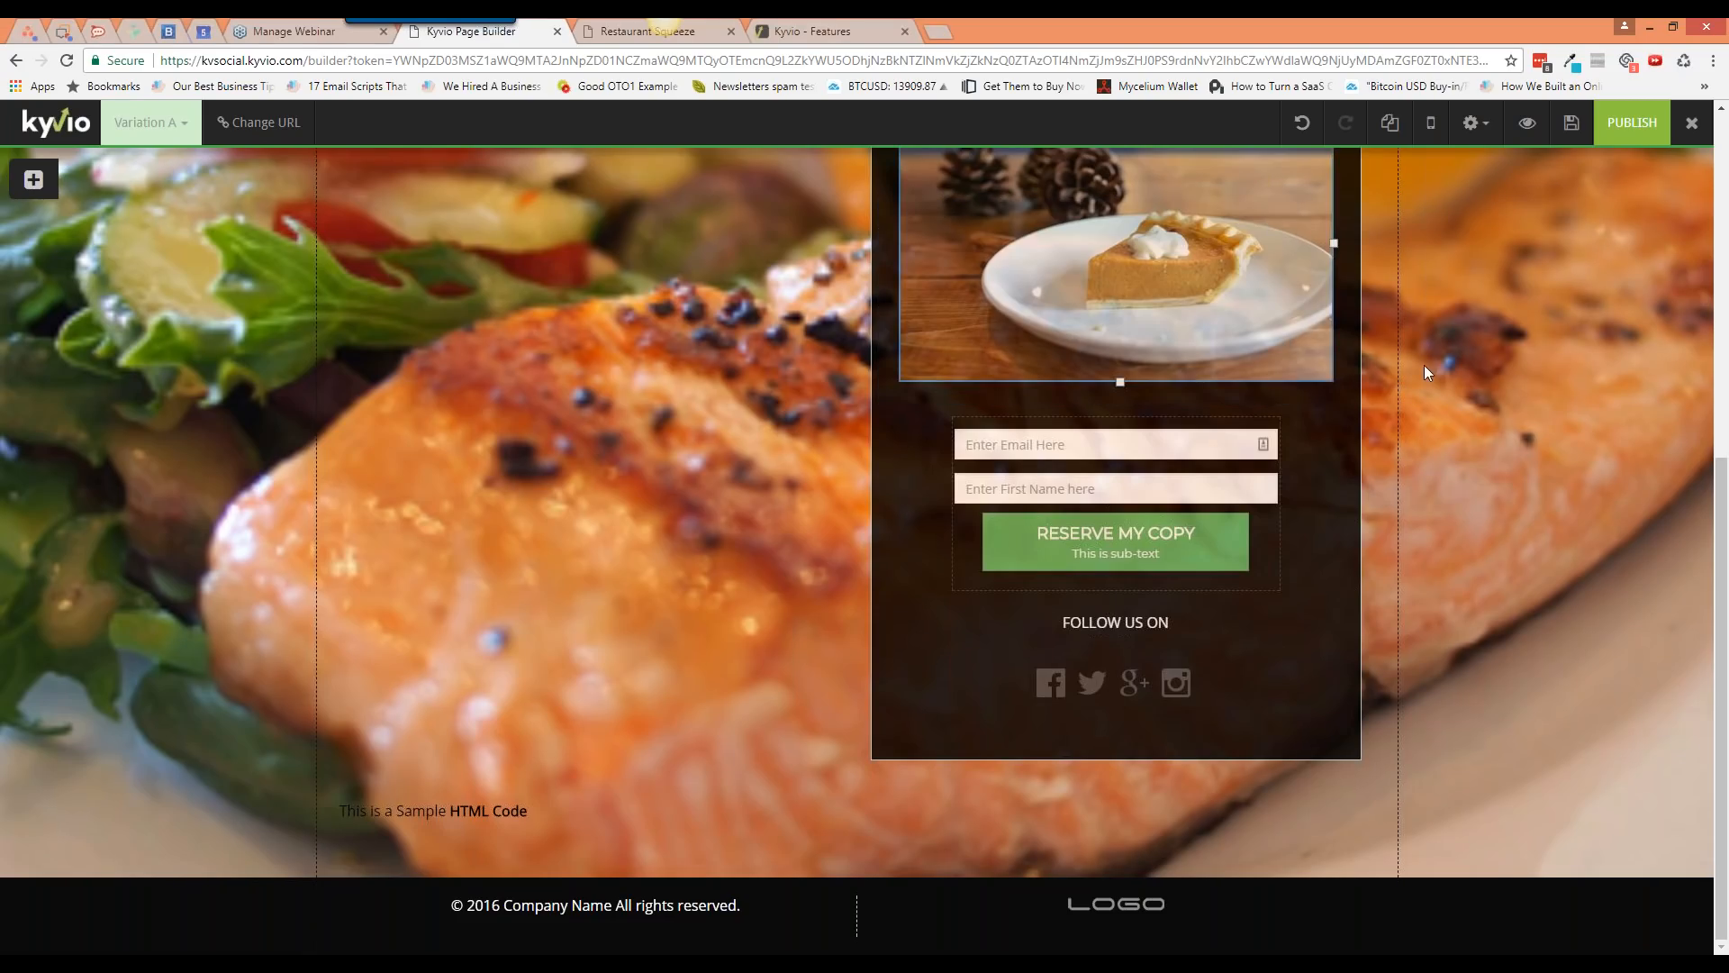
{"action": "left_click", "coordinate": [34, 179]}
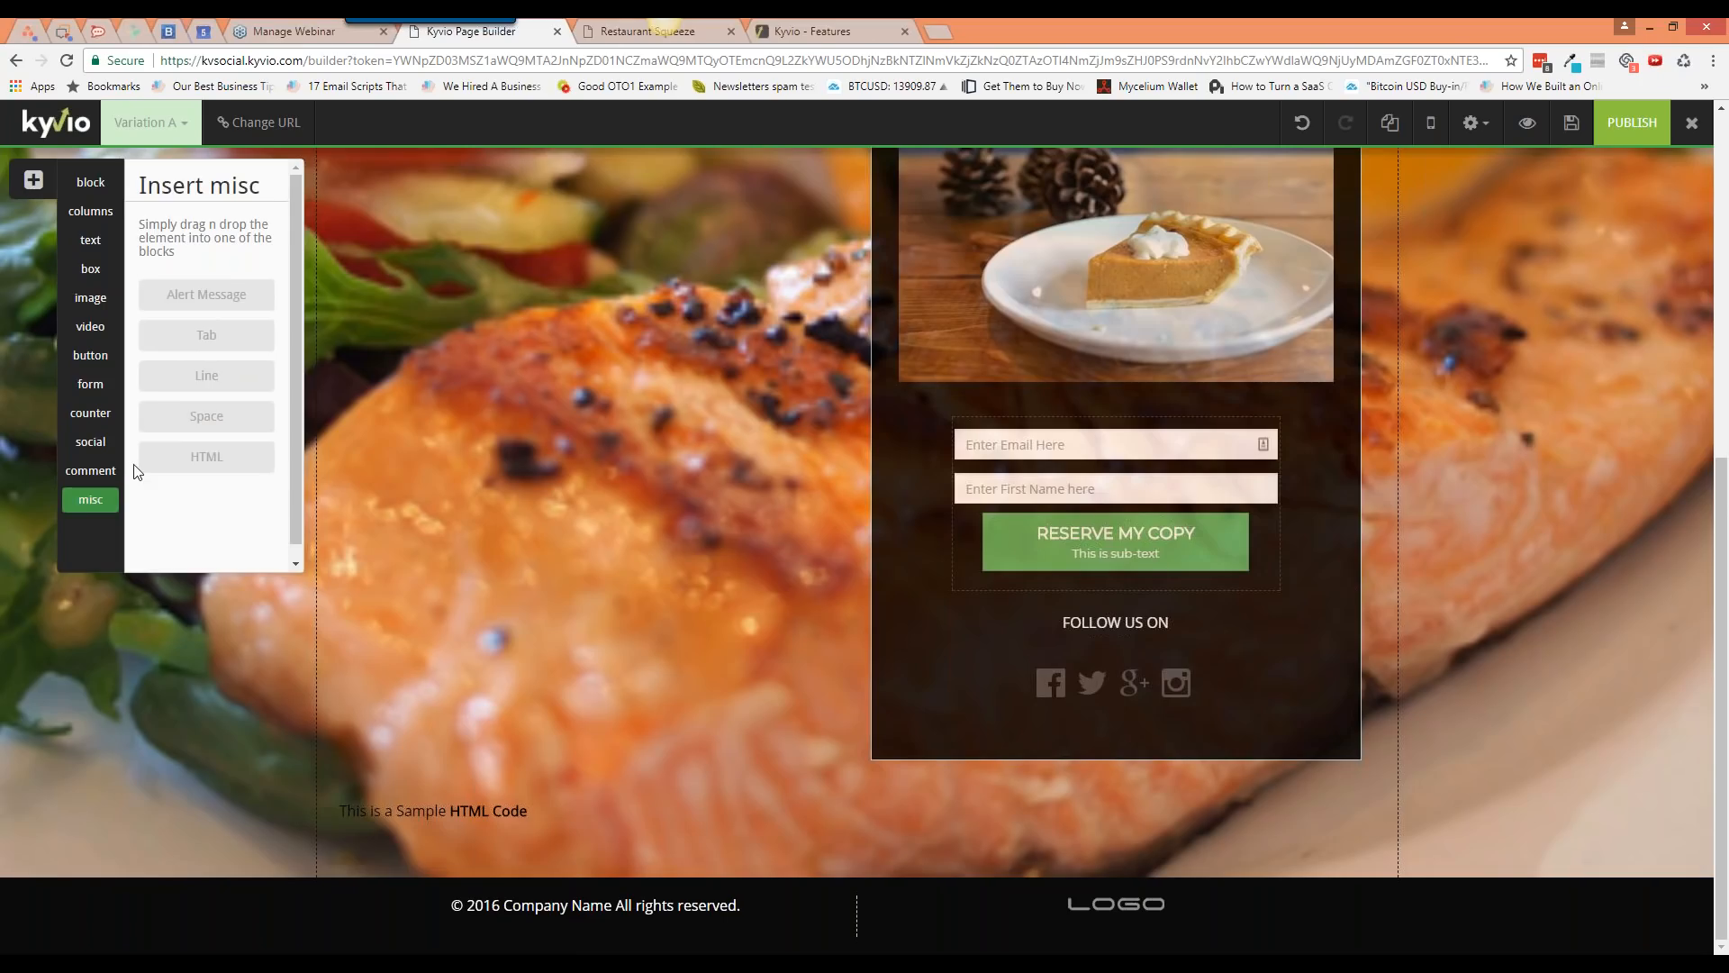
{"action": "left_click", "coordinate": [1474, 122]}
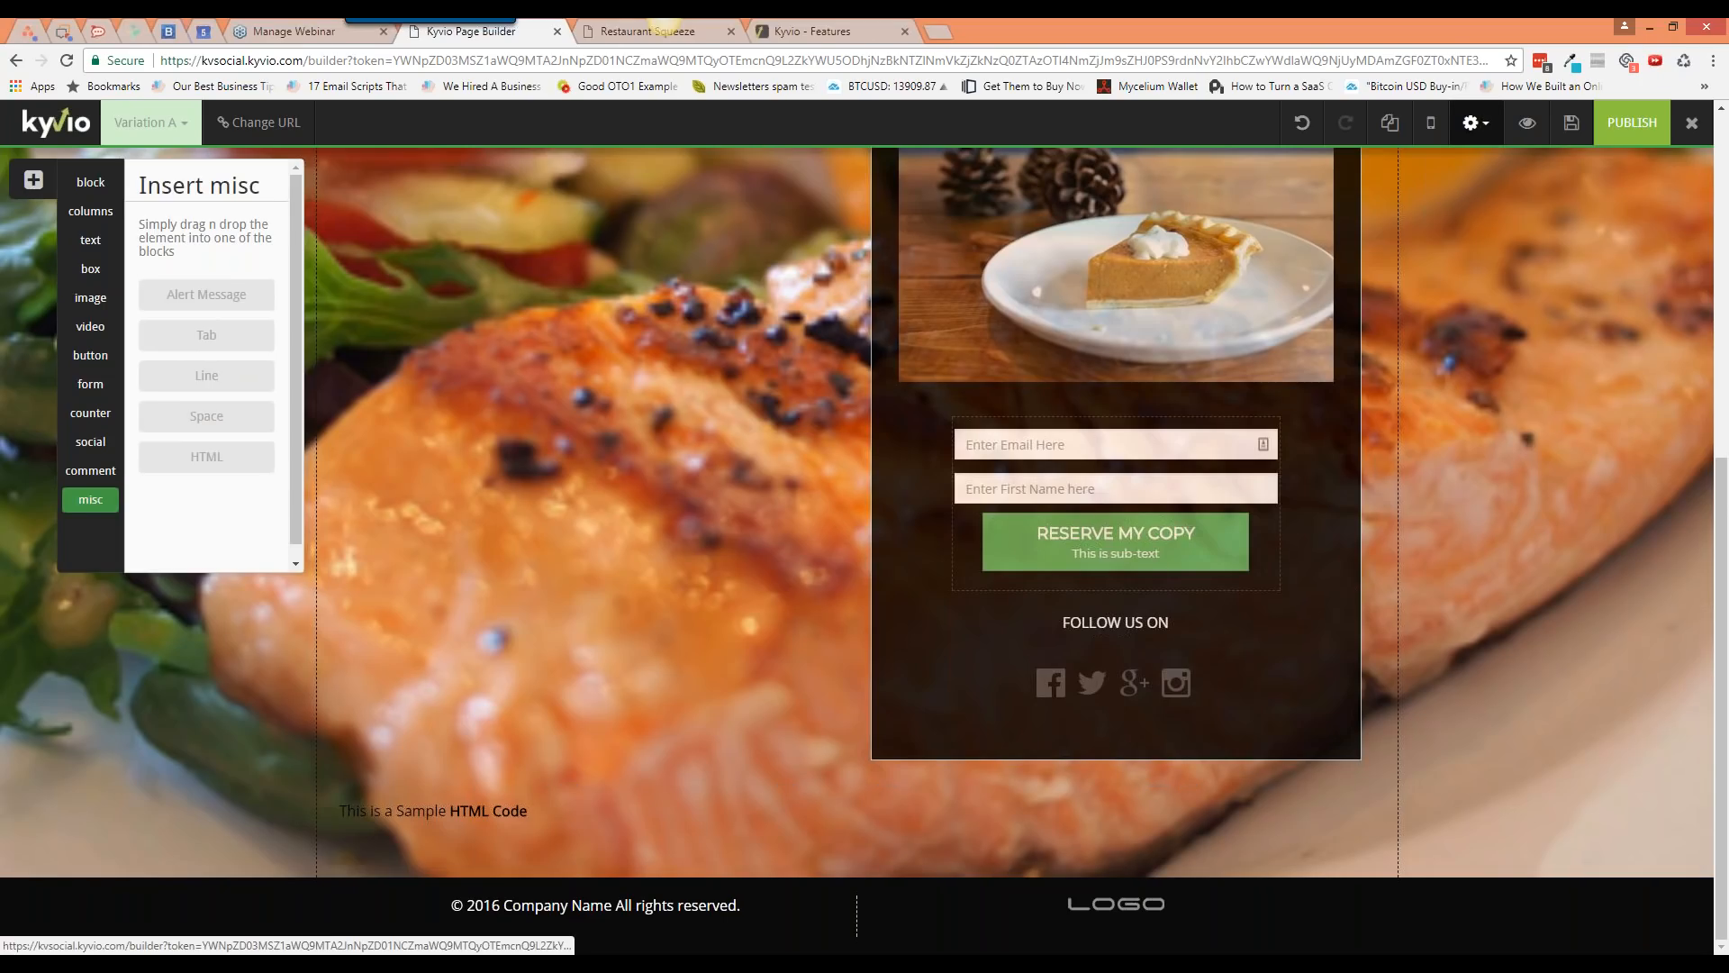
{"action": "left_click", "coordinate": [1546, 272]}
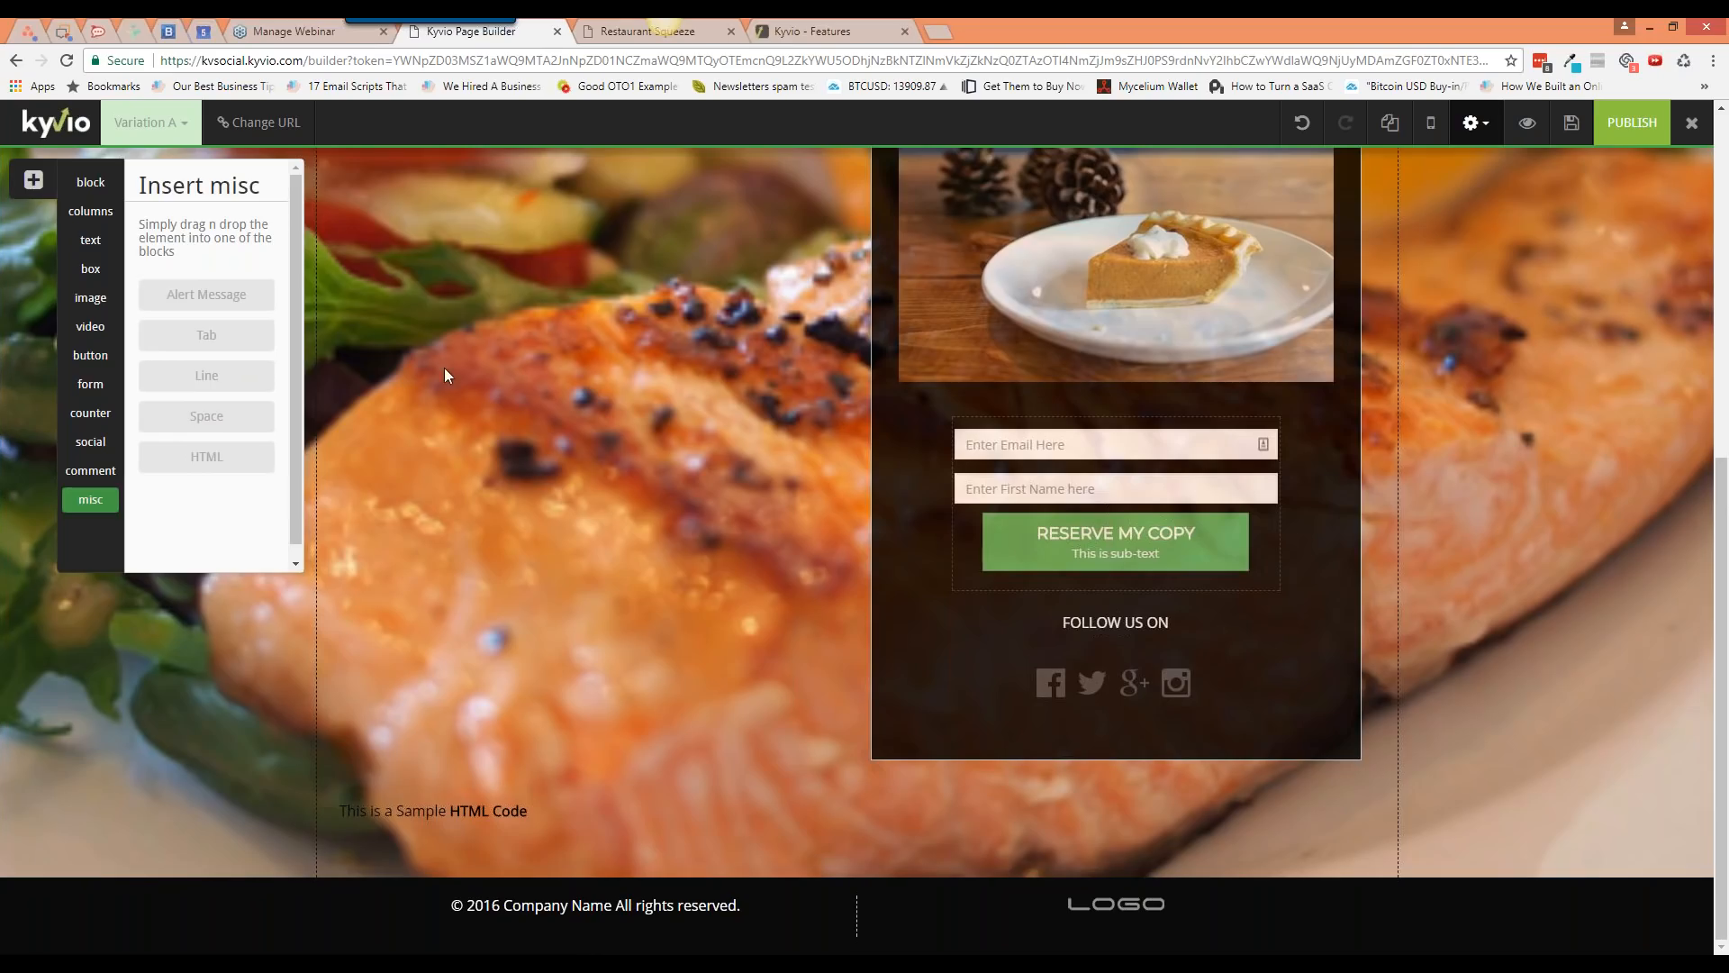
{"action": "mouse_move", "coordinate": [1364, 803]}
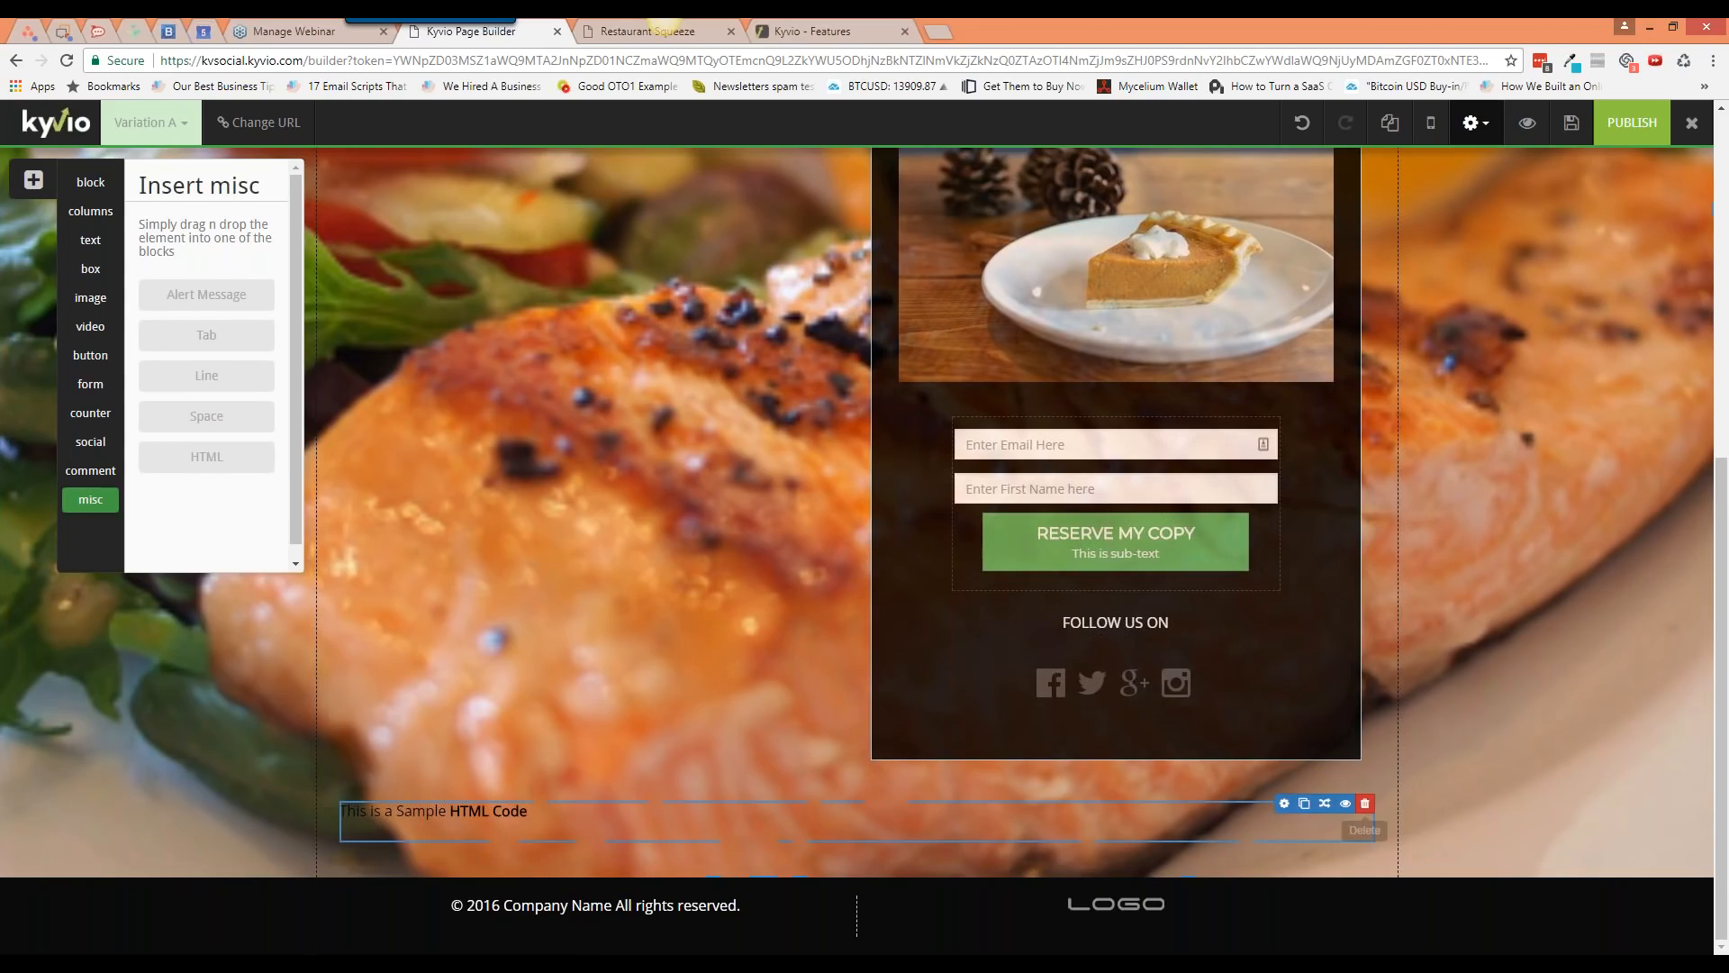
{"action": "left_click", "coordinate": [1363, 803]}
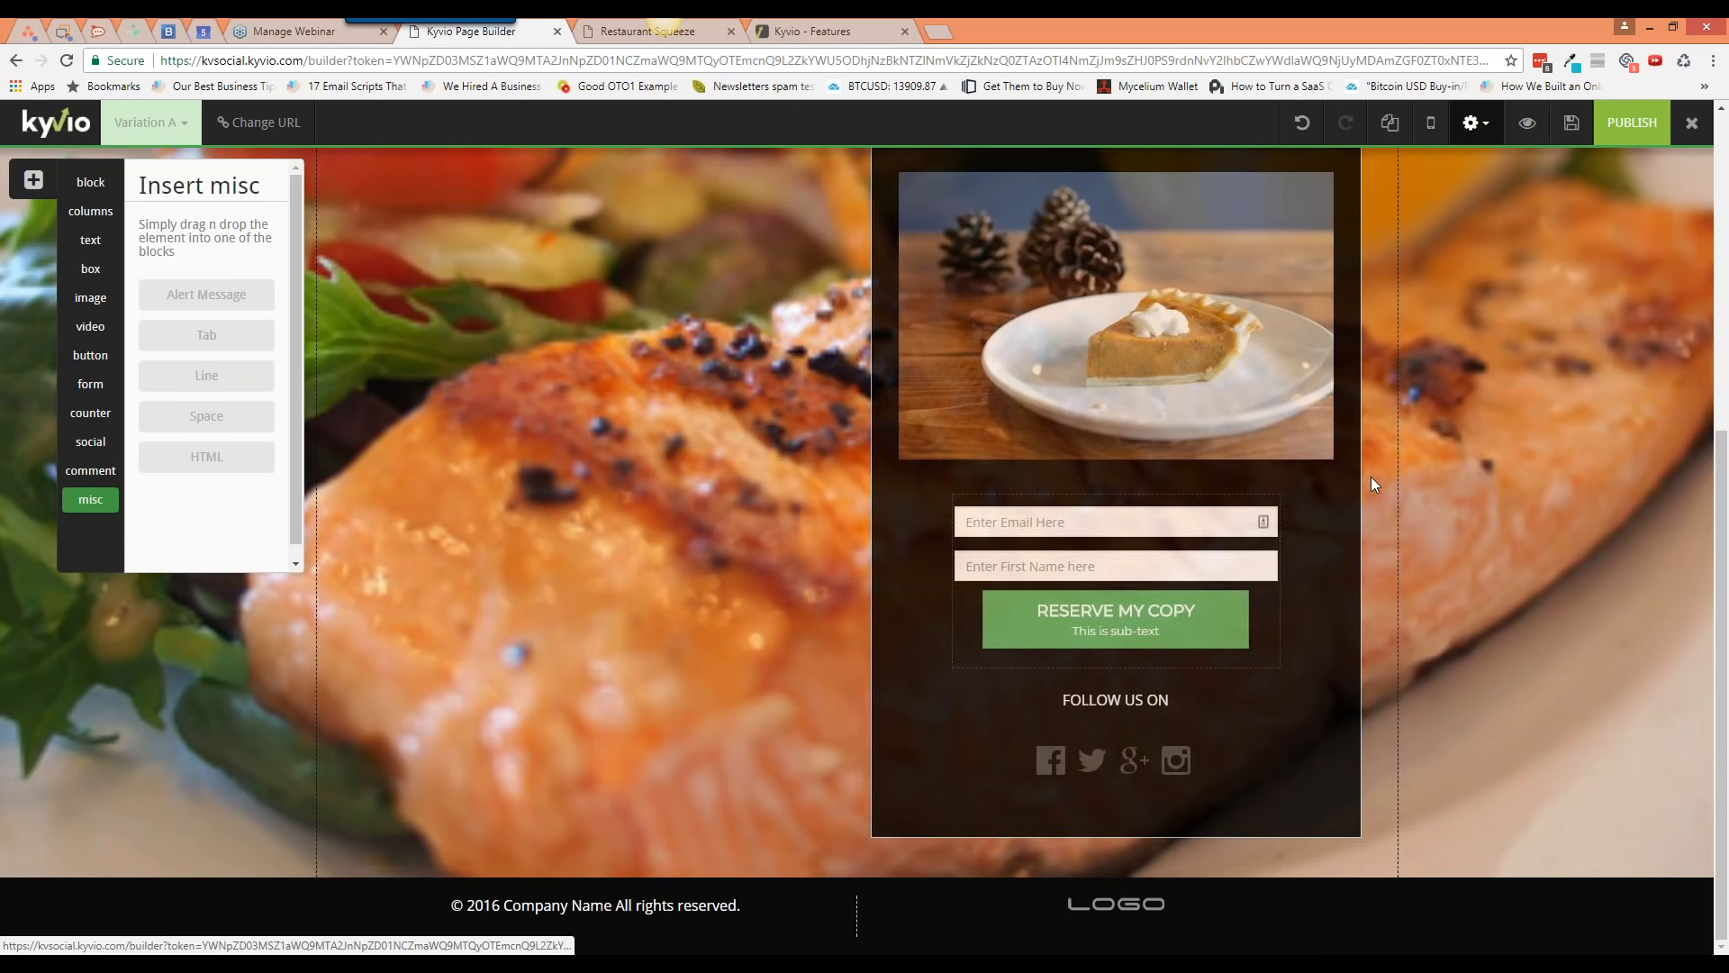
{"action": "scroll", "coordinate": [1371, 482], "scroll_direction": "up", "scroll_amount": 3}
Step: Delete the empty block above the headline panel
{"action": "scroll", "coordinate": [1371, 477], "scroll_direction": "up", "scroll_amount": 3}
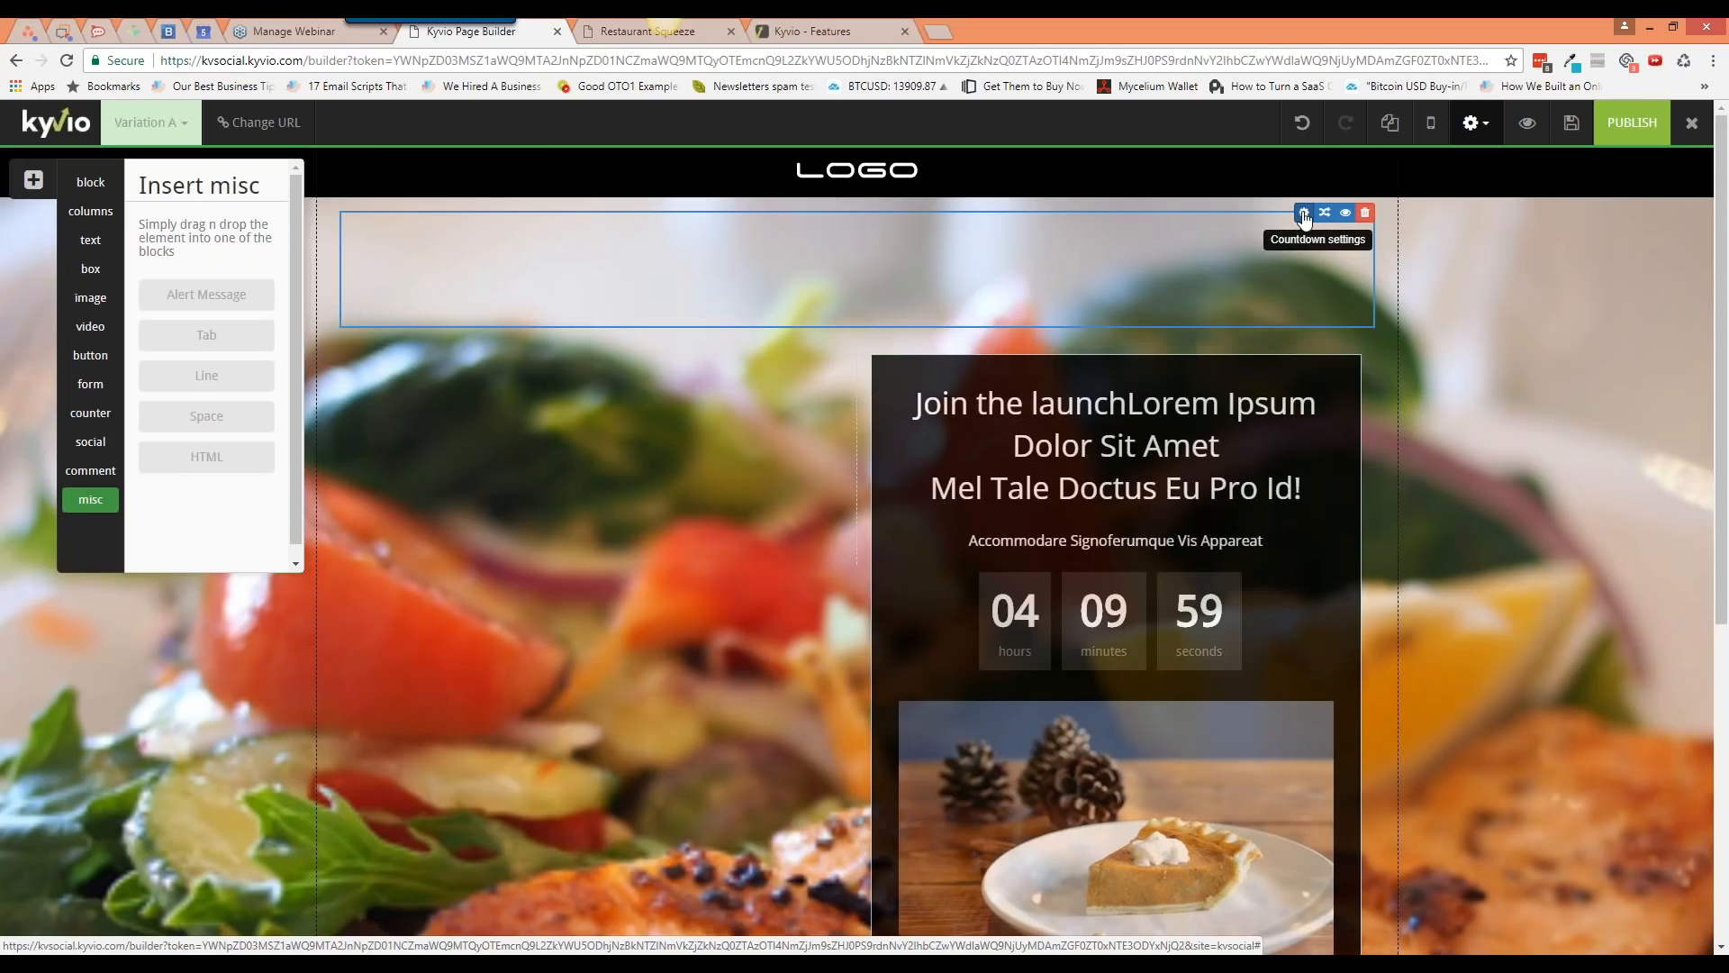
{"action": "left_click", "coordinate": [1366, 214]}
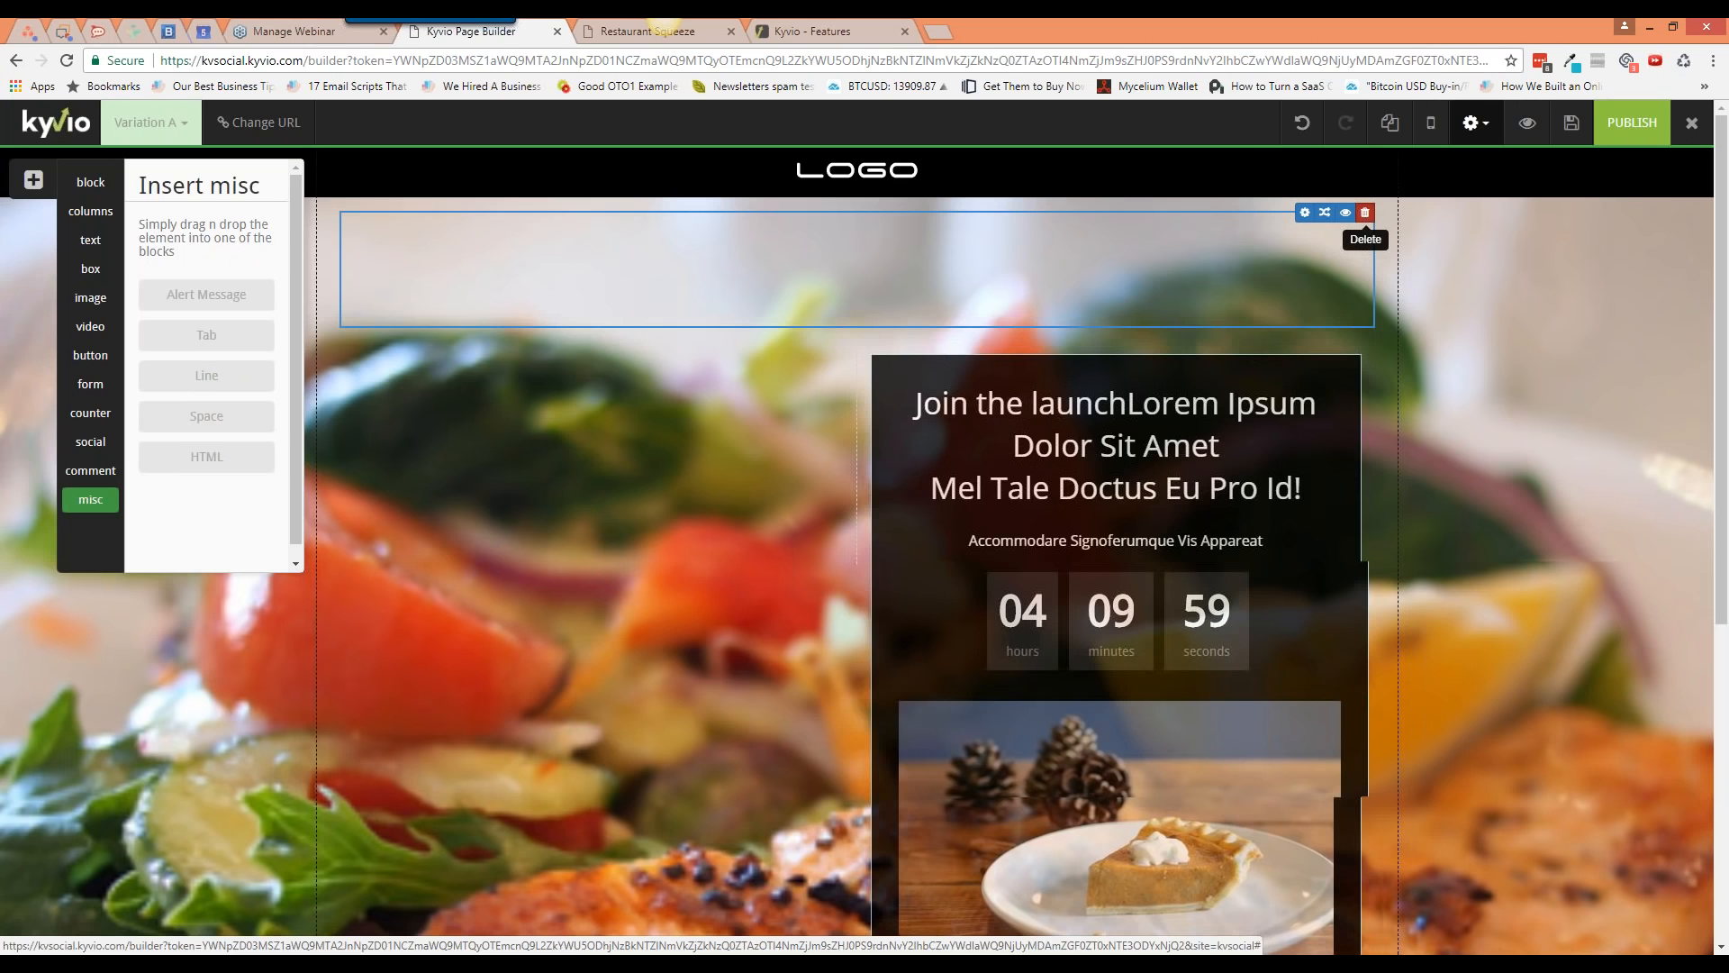
{"action": "key", "text": "Return"}
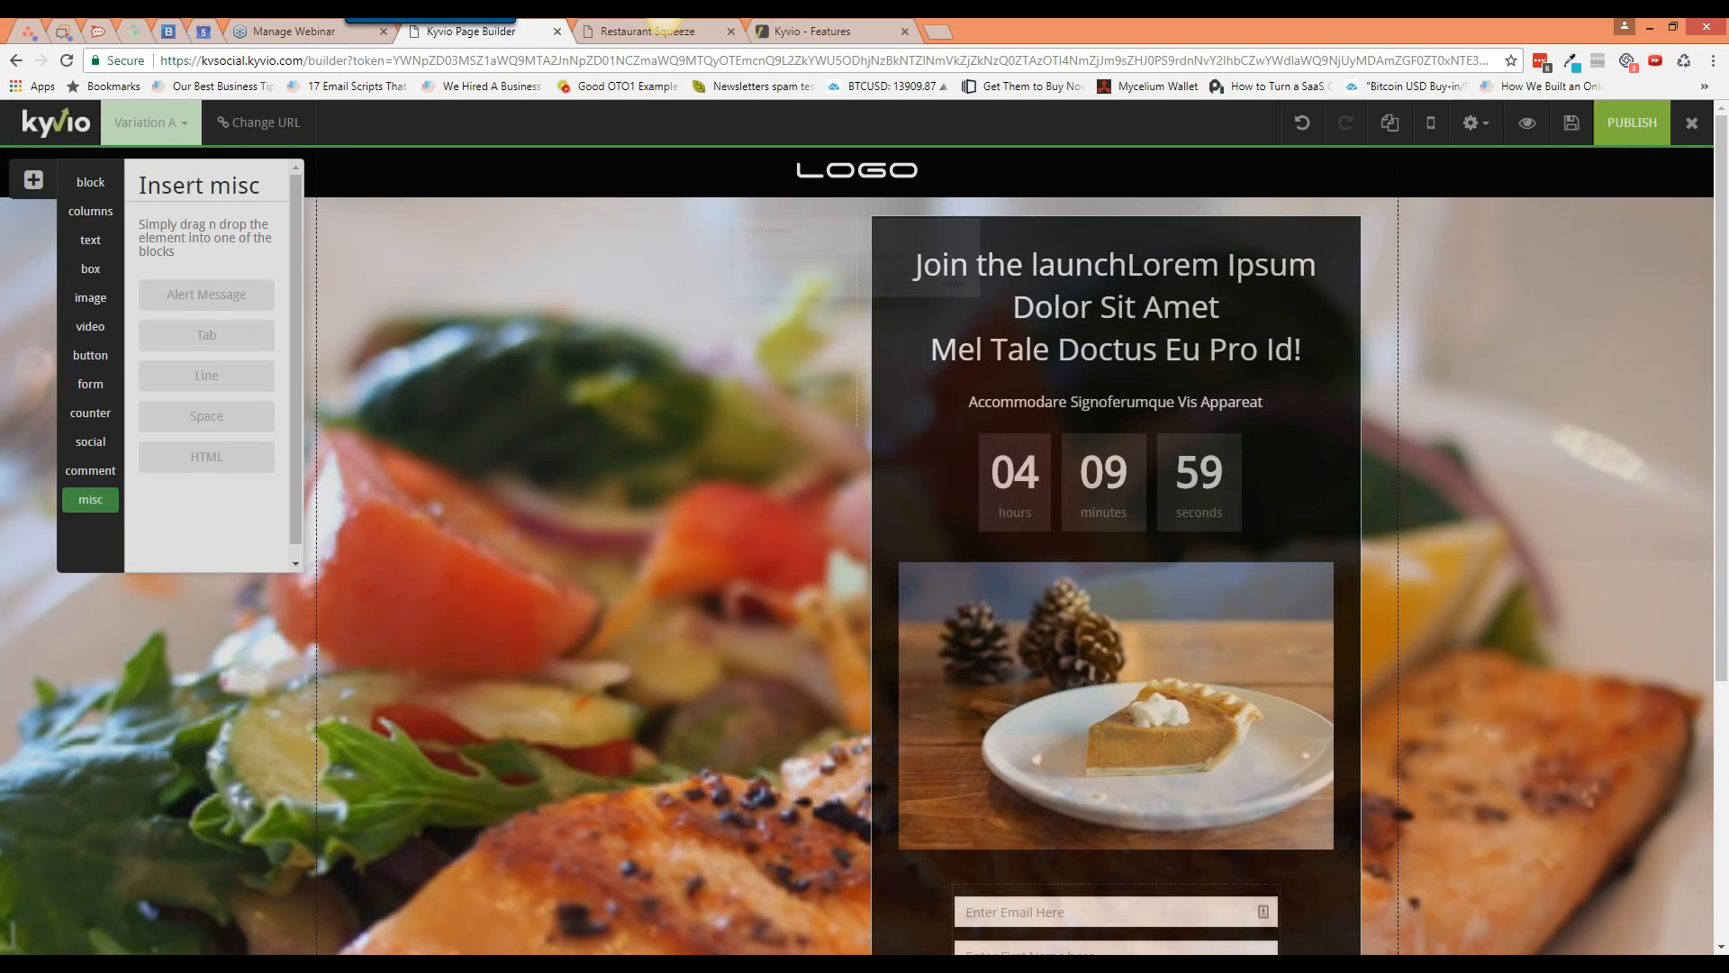
Step: Change the headline panel box's background colour from black to white (#ffffff)
{"action": "left_click", "coordinate": [955, 289]}
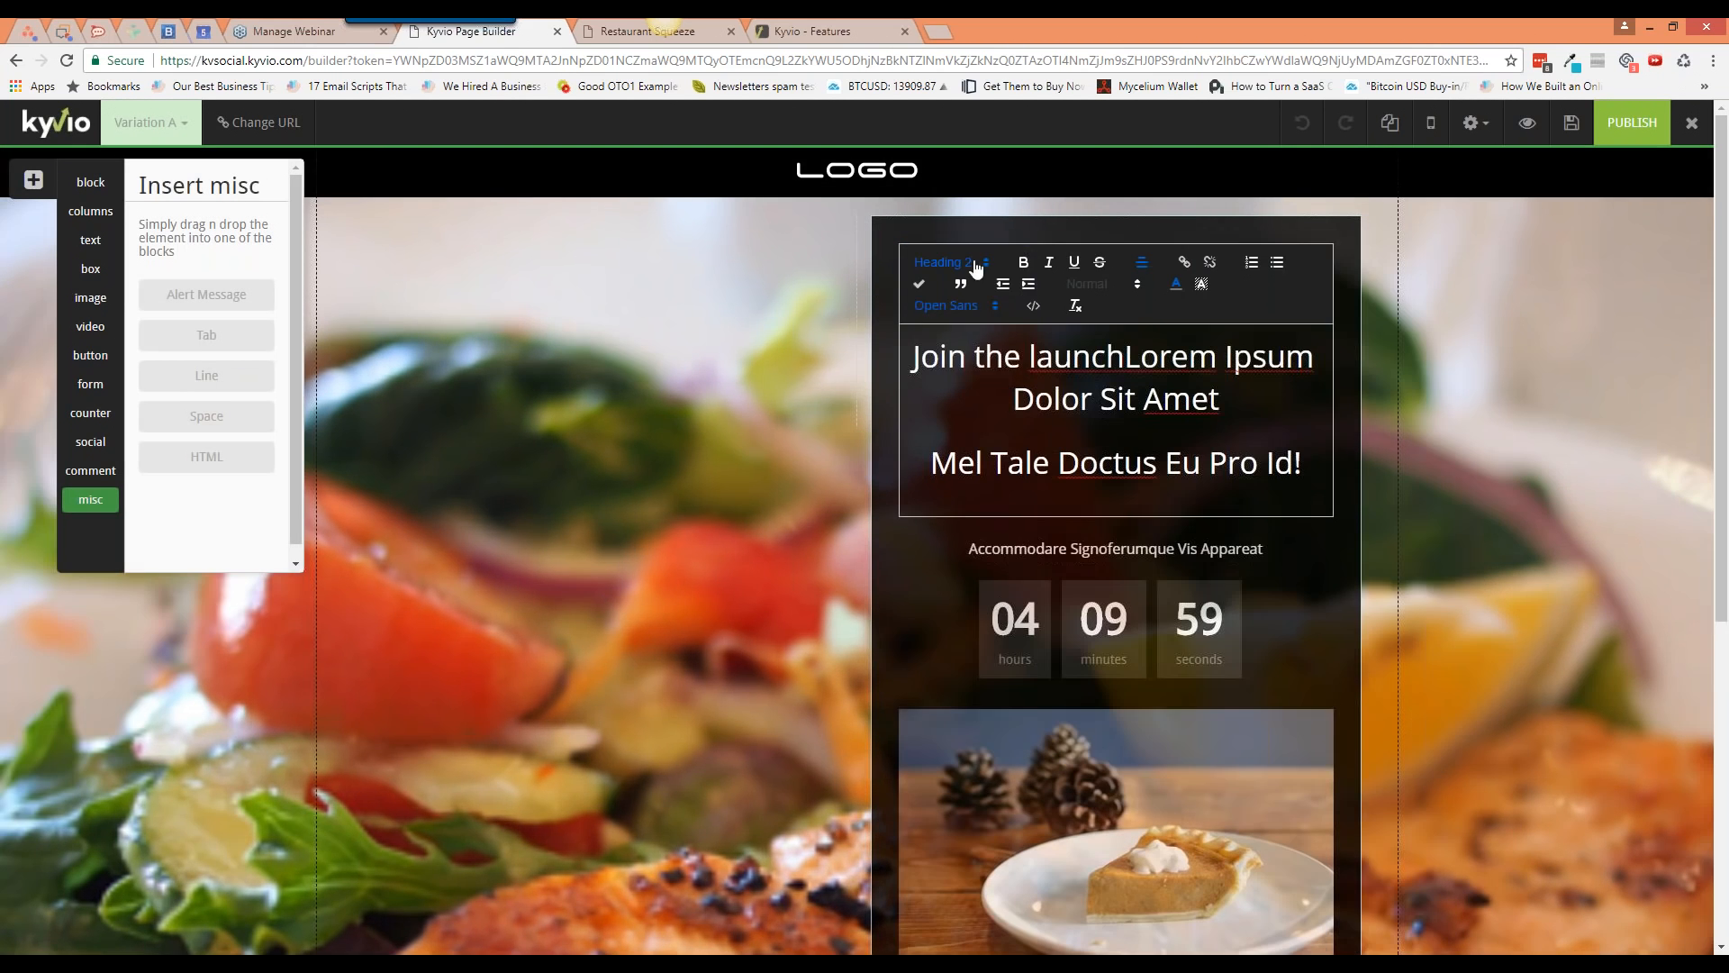
{"action": "left_click", "coordinate": [1391, 299]}
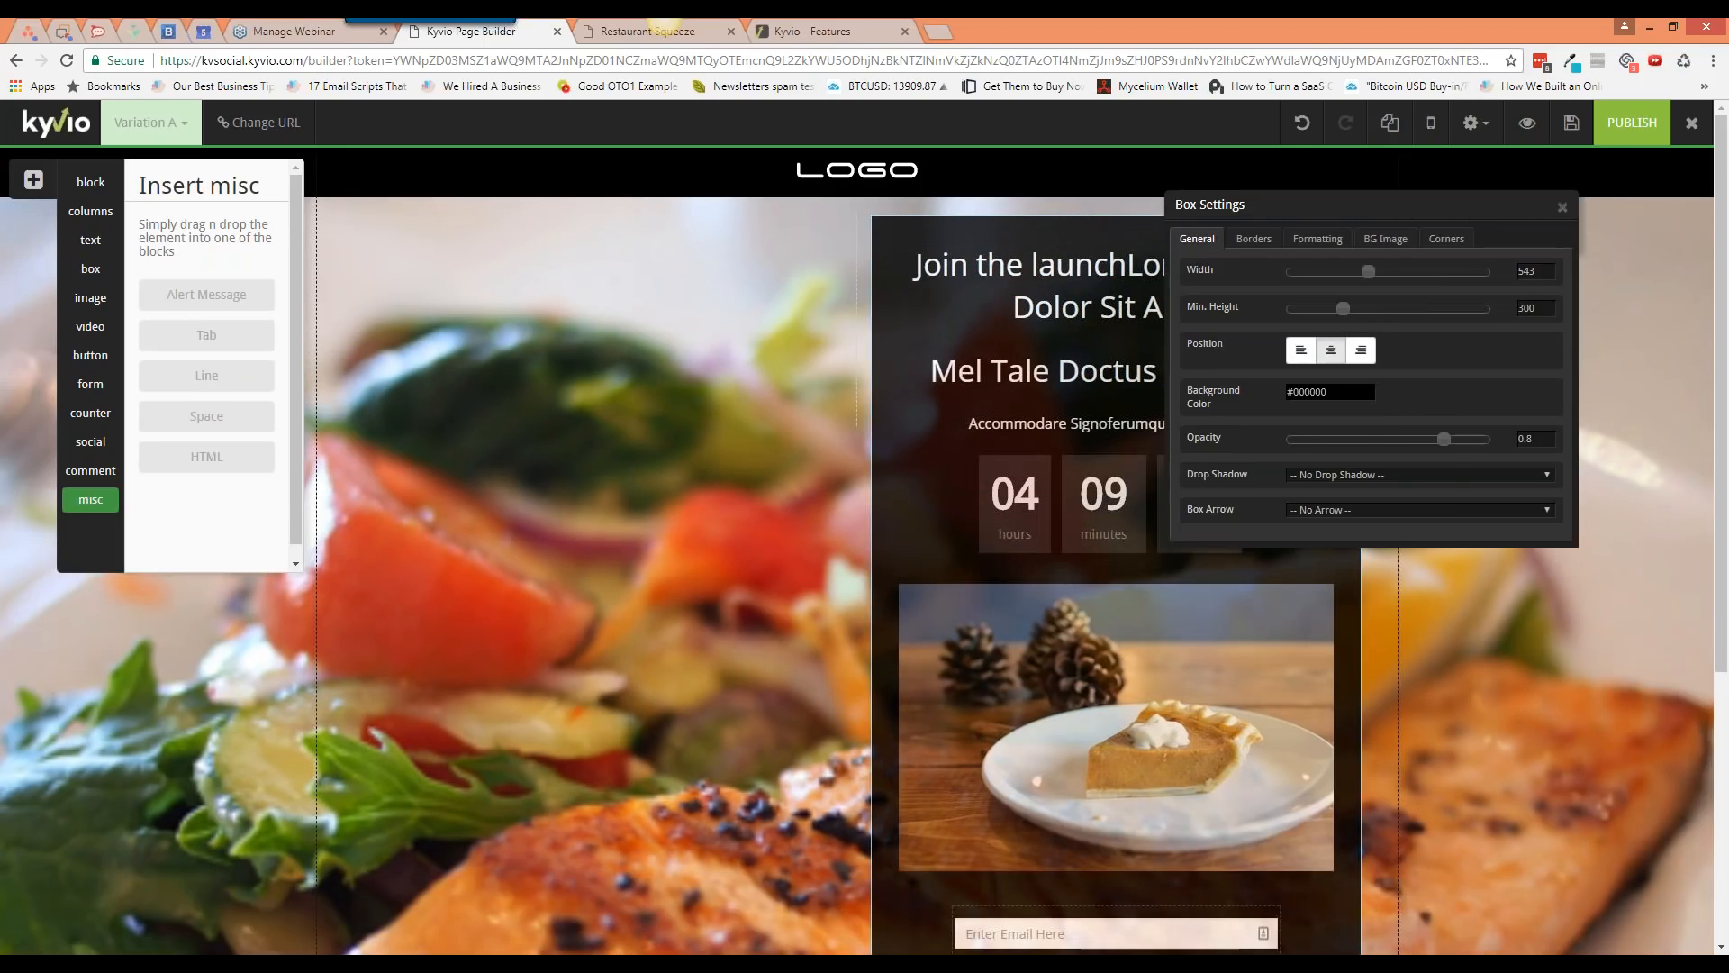
{"action": "left_click", "coordinate": [1330, 392]}
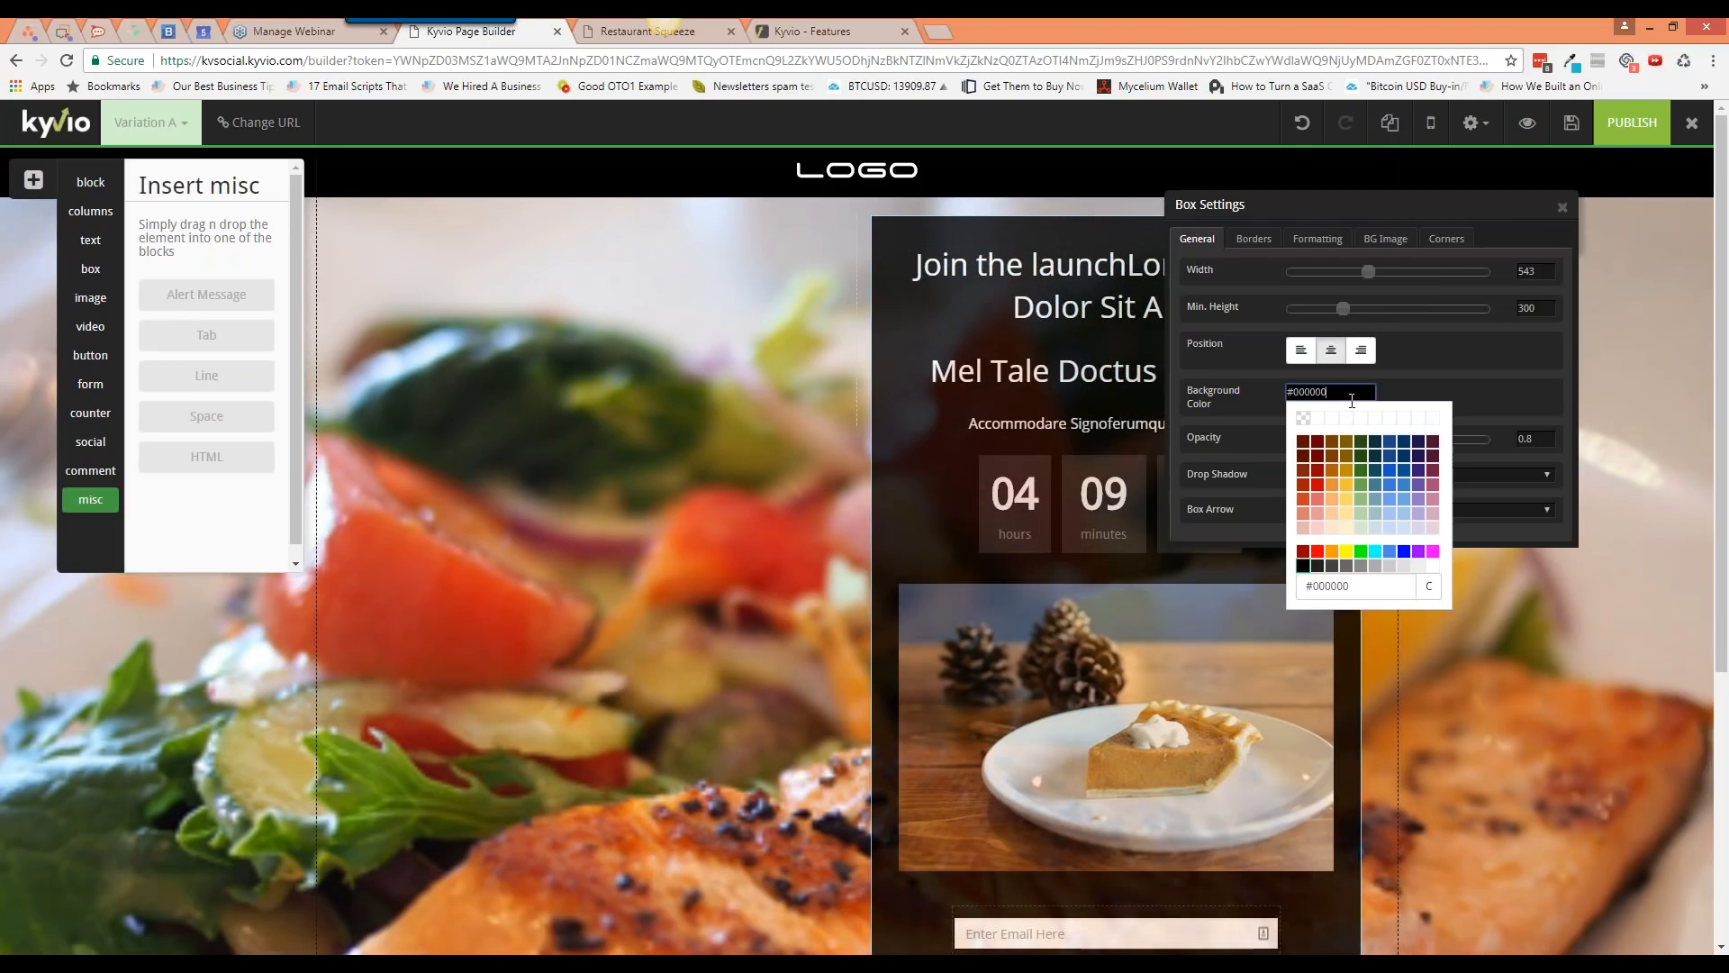
{"action": "left_click", "coordinate": [1433, 566]}
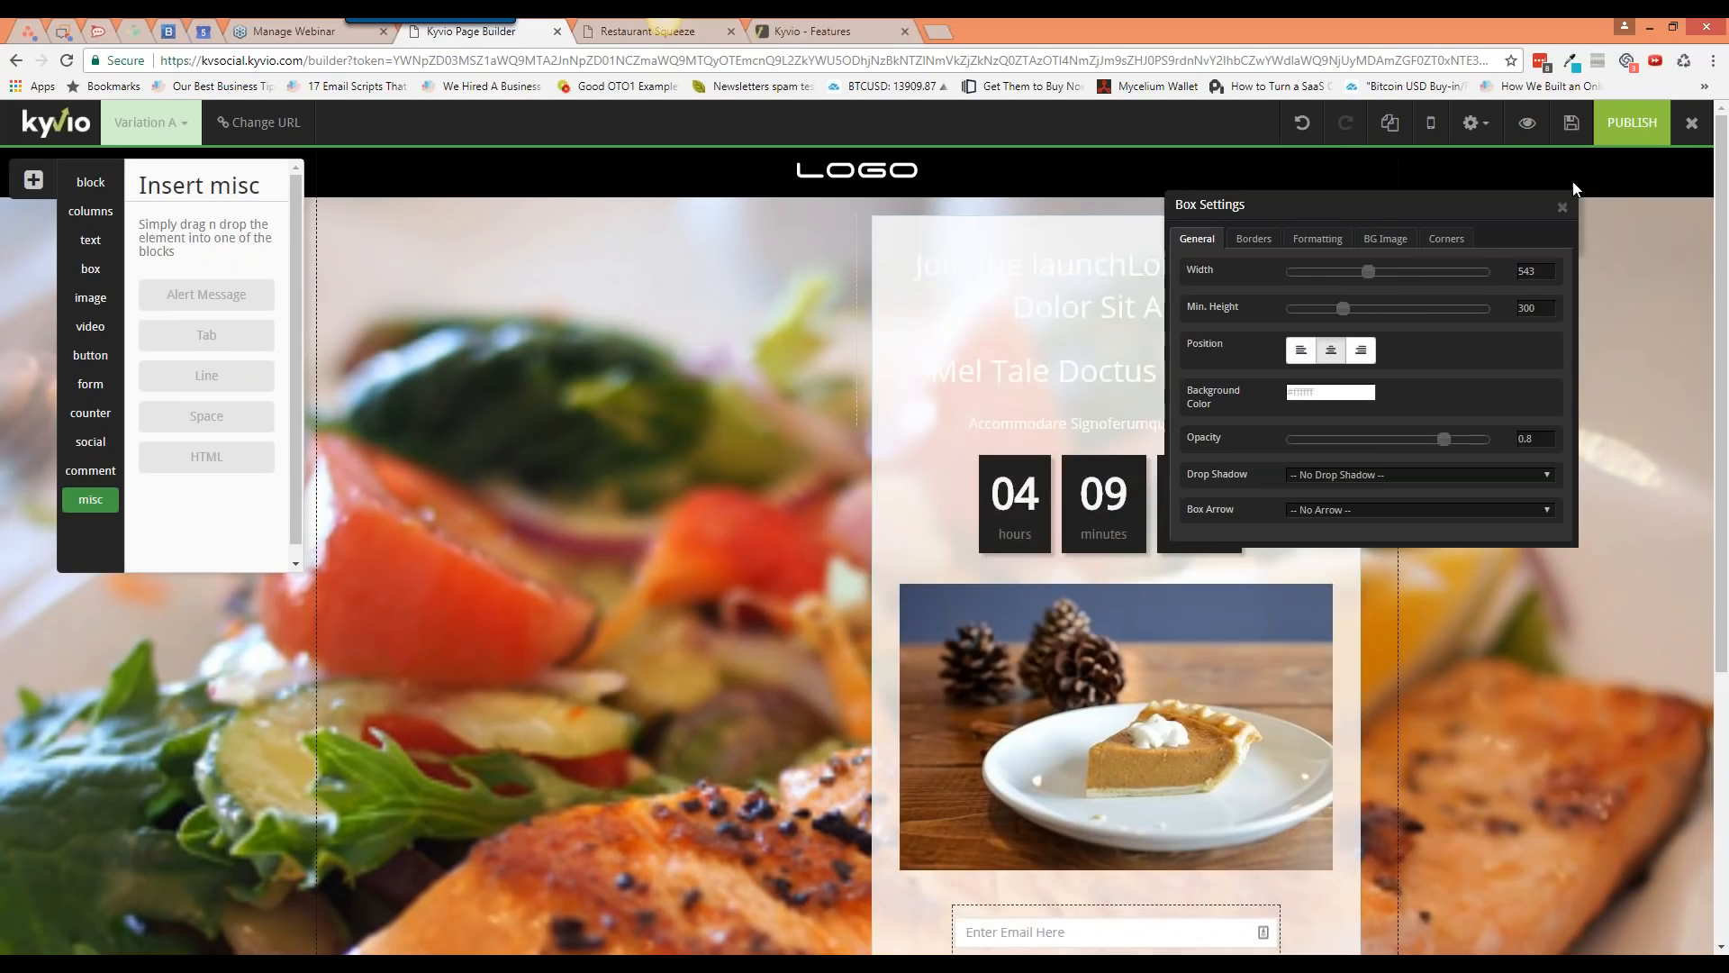
Step: Close Box Settings and set the headline text colour to black
{"action": "left_click", "coordinate": [1563, 207]}
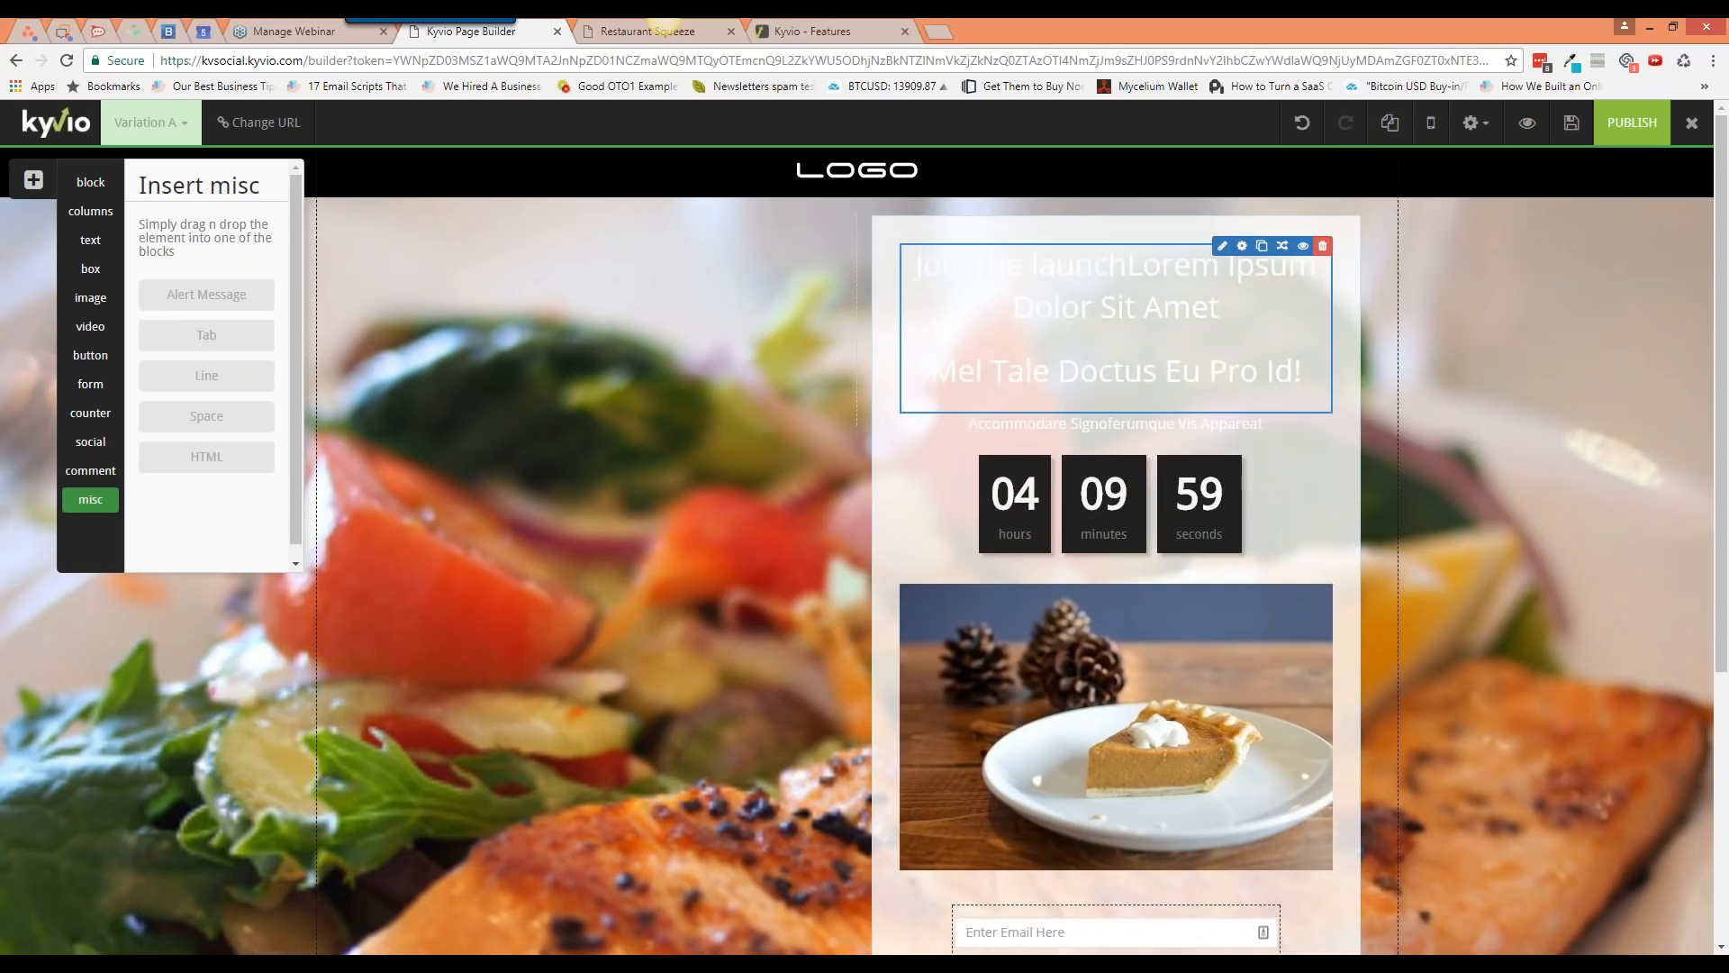
{"action": "left_click", "coordinate": [1215, 262]}
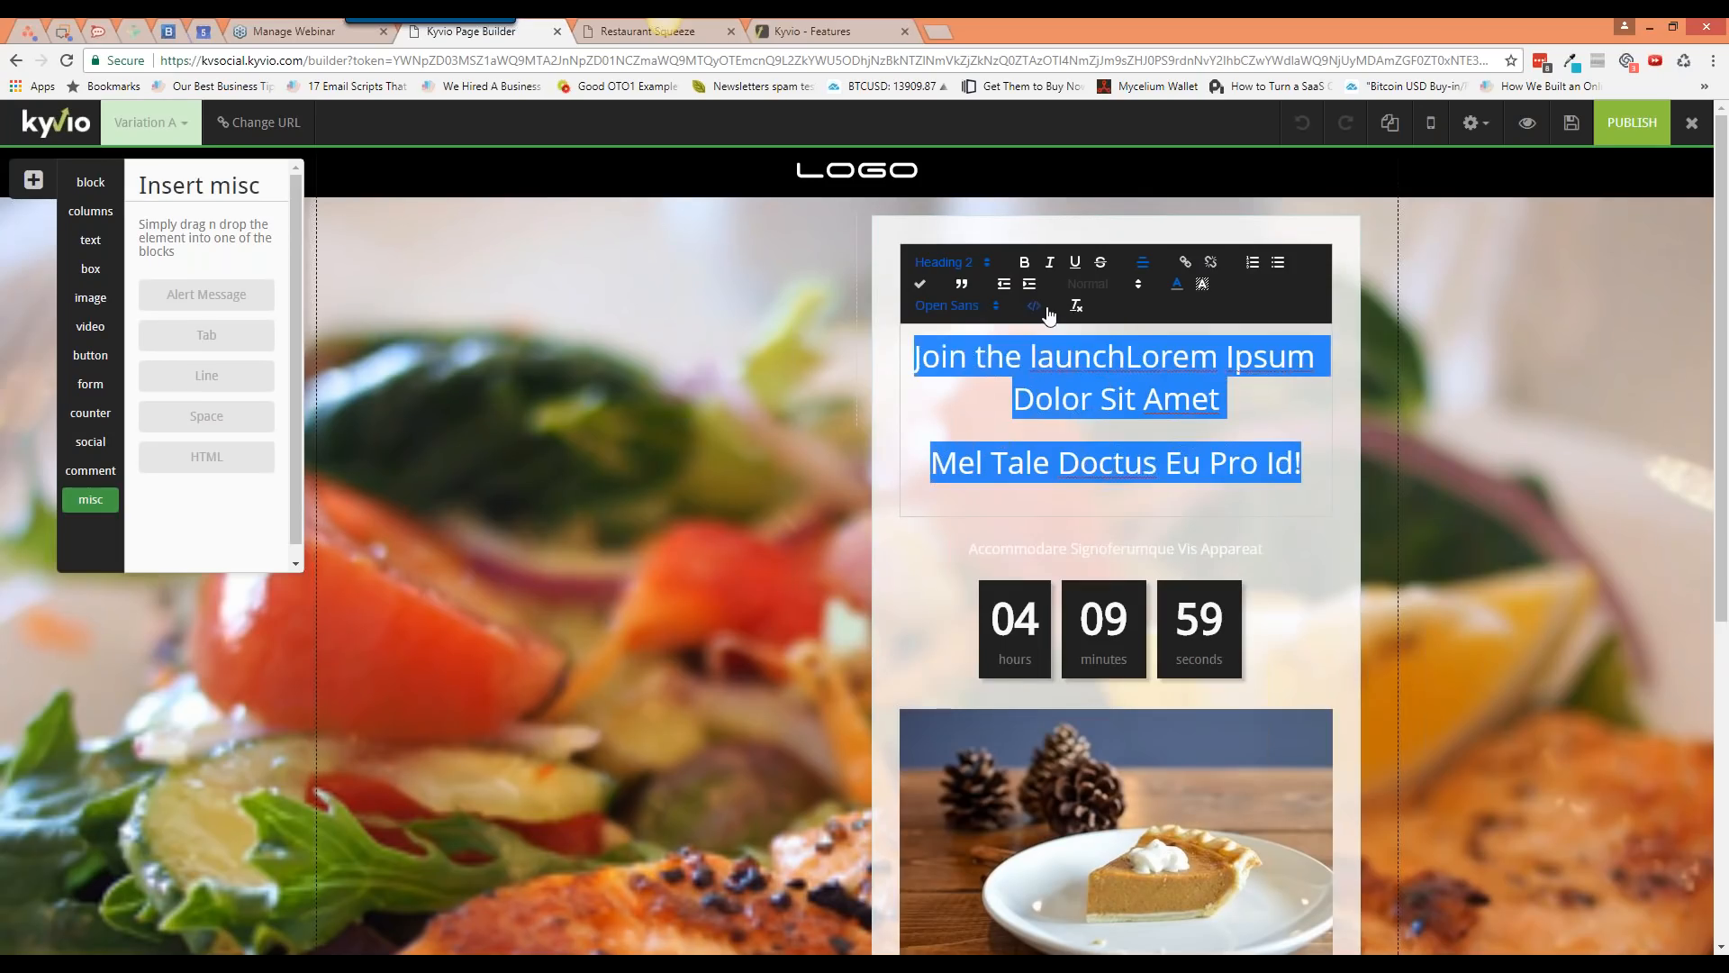
{"action": "left_click", "coordinate": [1178, 286]}
{"action": "left_click", "coordinate": [1180, 310]}
Step: Retype the headline as 'Interested In Cooking Amazing Food In 5 Minutes?'
{"action": "left_click", "coordinate": [1153, 410]}
{"action": "left_click", "coordinate": [1263, 425]}
{"action": "key", "text": "ctrl+a"}
{"action": "type", "text": "Interested In Our"}
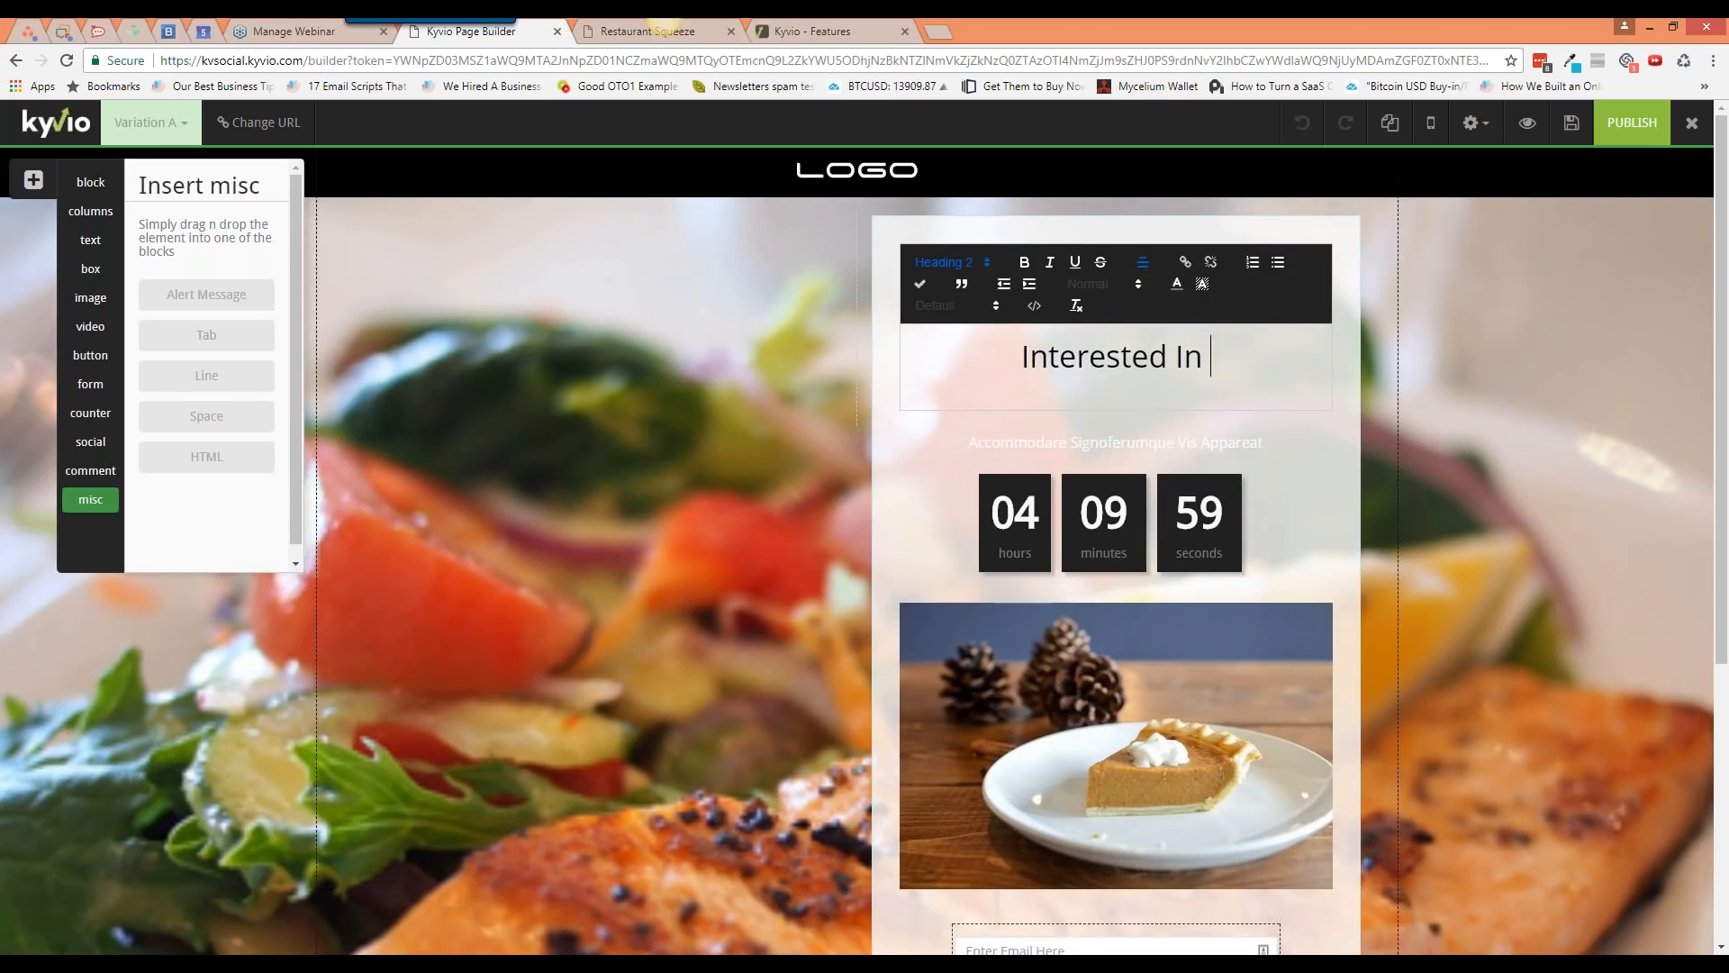
{"action": "key", "text": "BackSpace"}
{"action": "key", "text": "BackSpace"}
{"action": "key", "text": "BackSpace"}
{"action": "type", "text": "My WeightLo"}
{"action": "key", "text": "BackSpace"}
{"action": "key", "text": "BackSpace"}
{"action": "key", "text": "BackSpace"}
{"action": "key", "text": "BackSpace"}
{"action": "key", "text": "BackSpace"}
{"action": "key", "text": "BackSpace"}
{"action": "key", "text": "BackSpace"}
{"action": "key", "text": "BackSpace"}
{"action": "key", "text": "BackSpace"}
{"action": "key", "text": "BackSpace"}
{"action": "key", "text": "BackSpace"}
{"action": "type", "text": "Cooking Amaz"}
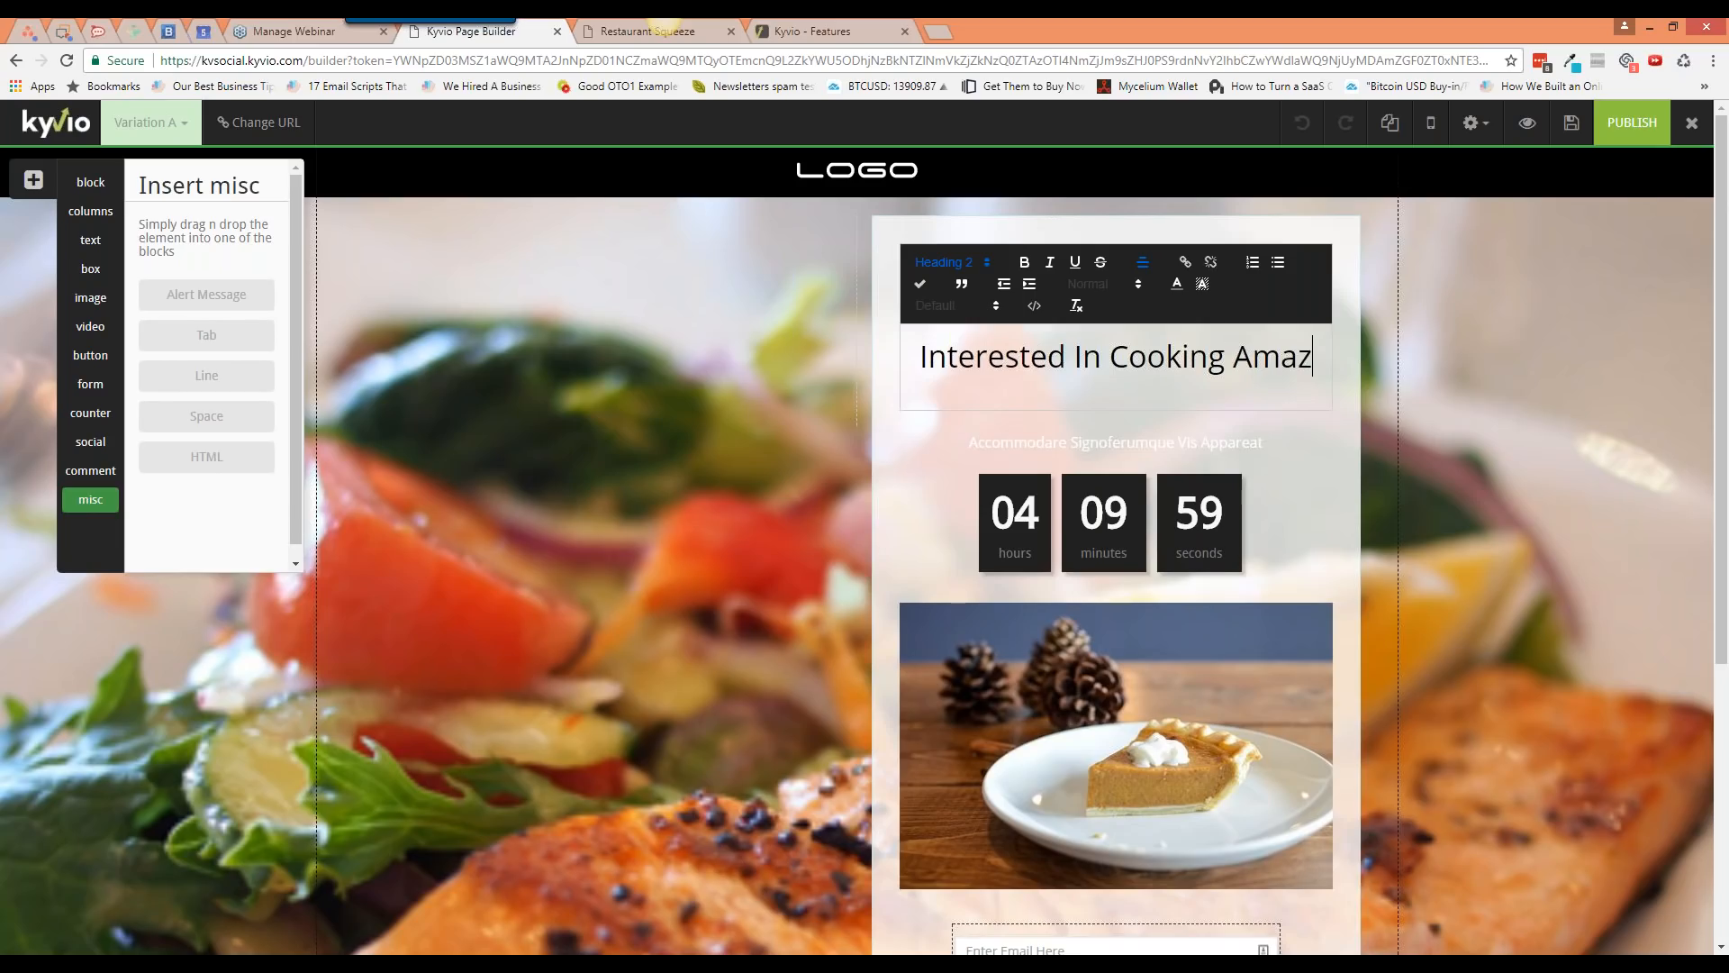
{"action": "type", "text": "ing Food Without"}
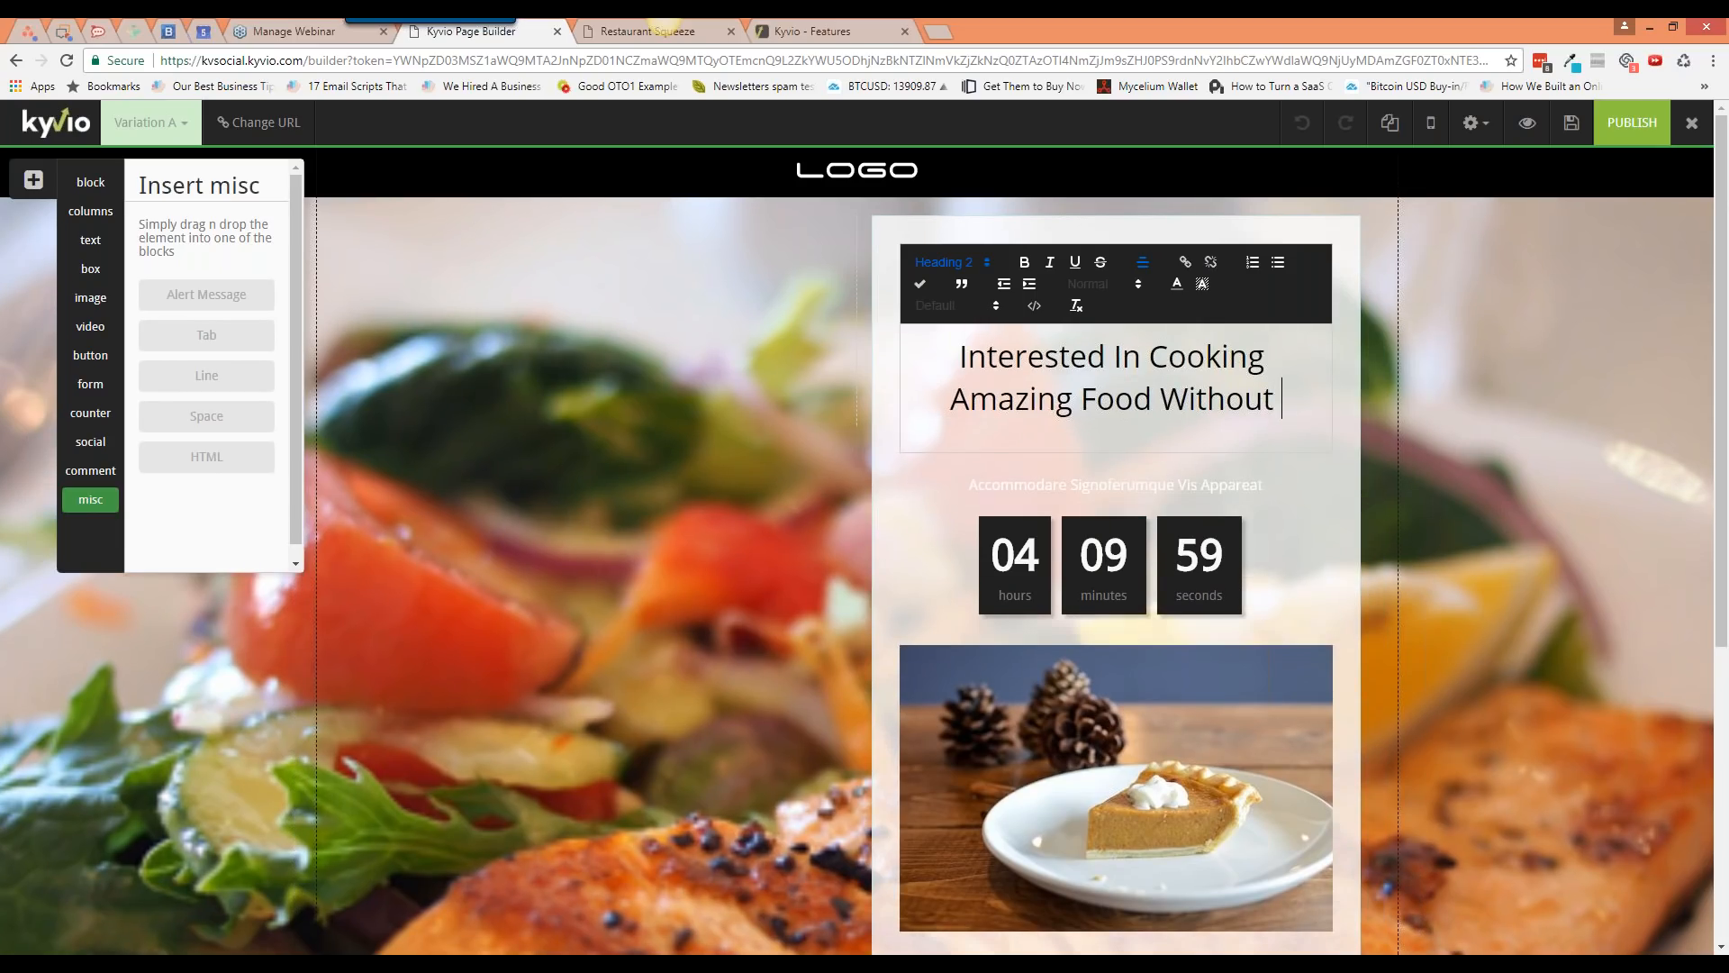
{"action": "key", "text": "ctrl+BackSpace"}
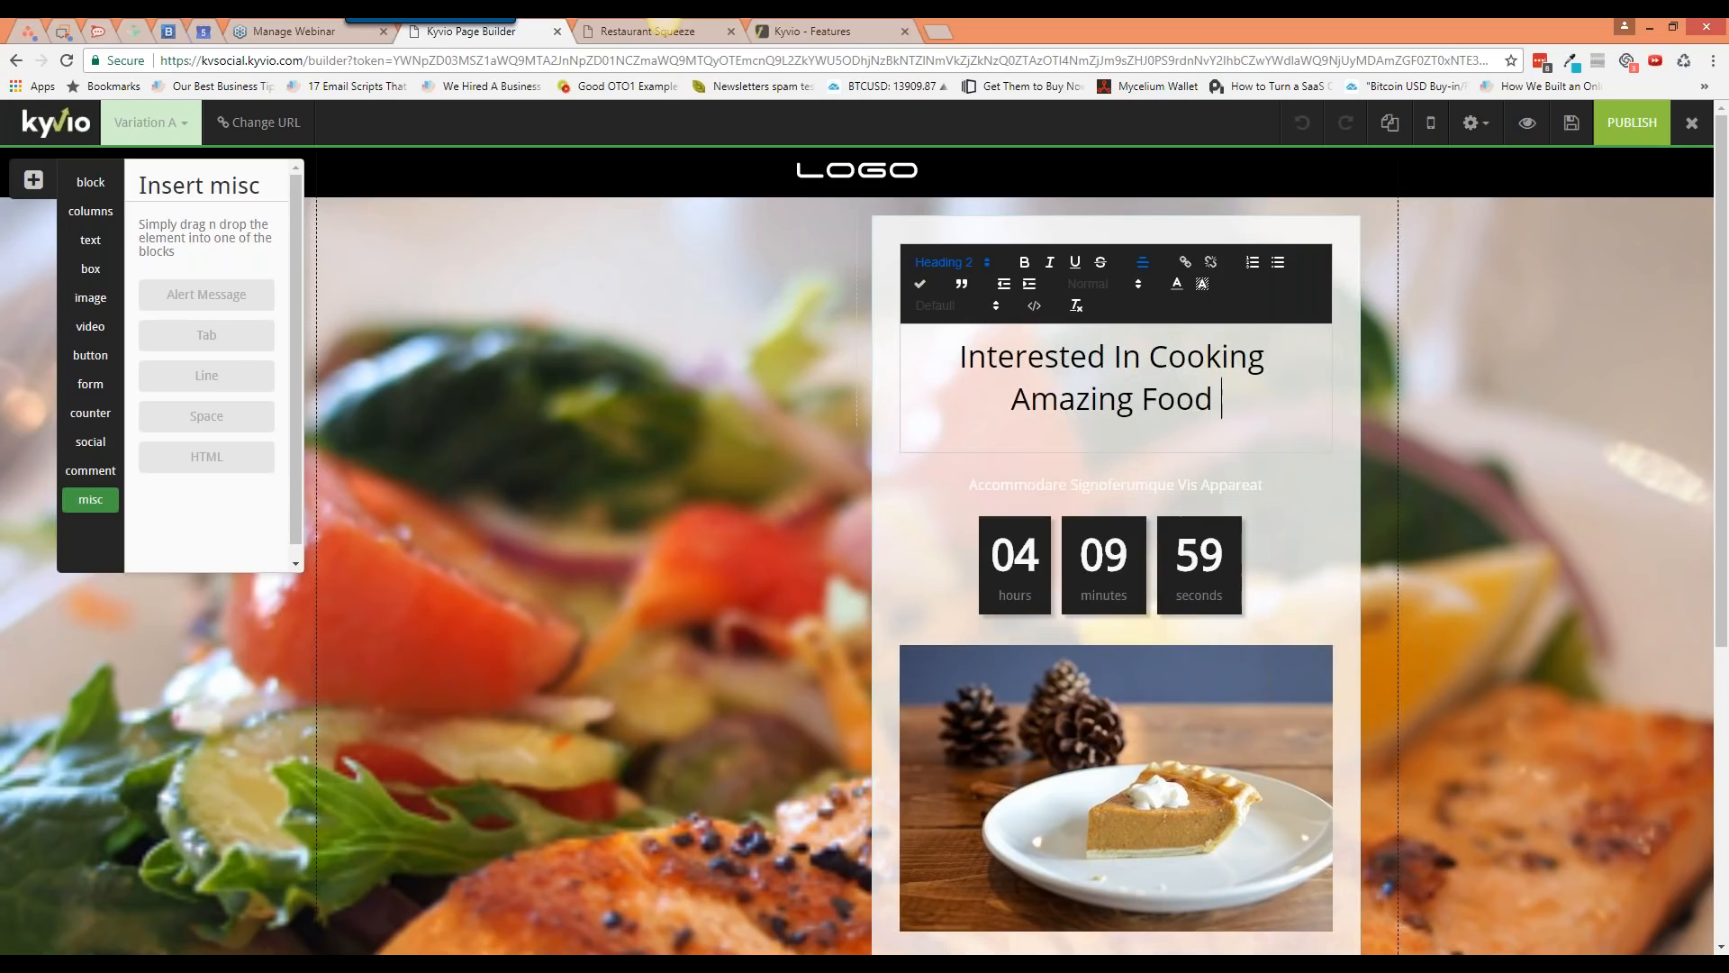
{"action": "type", "text": "In 5 Minutes?"}
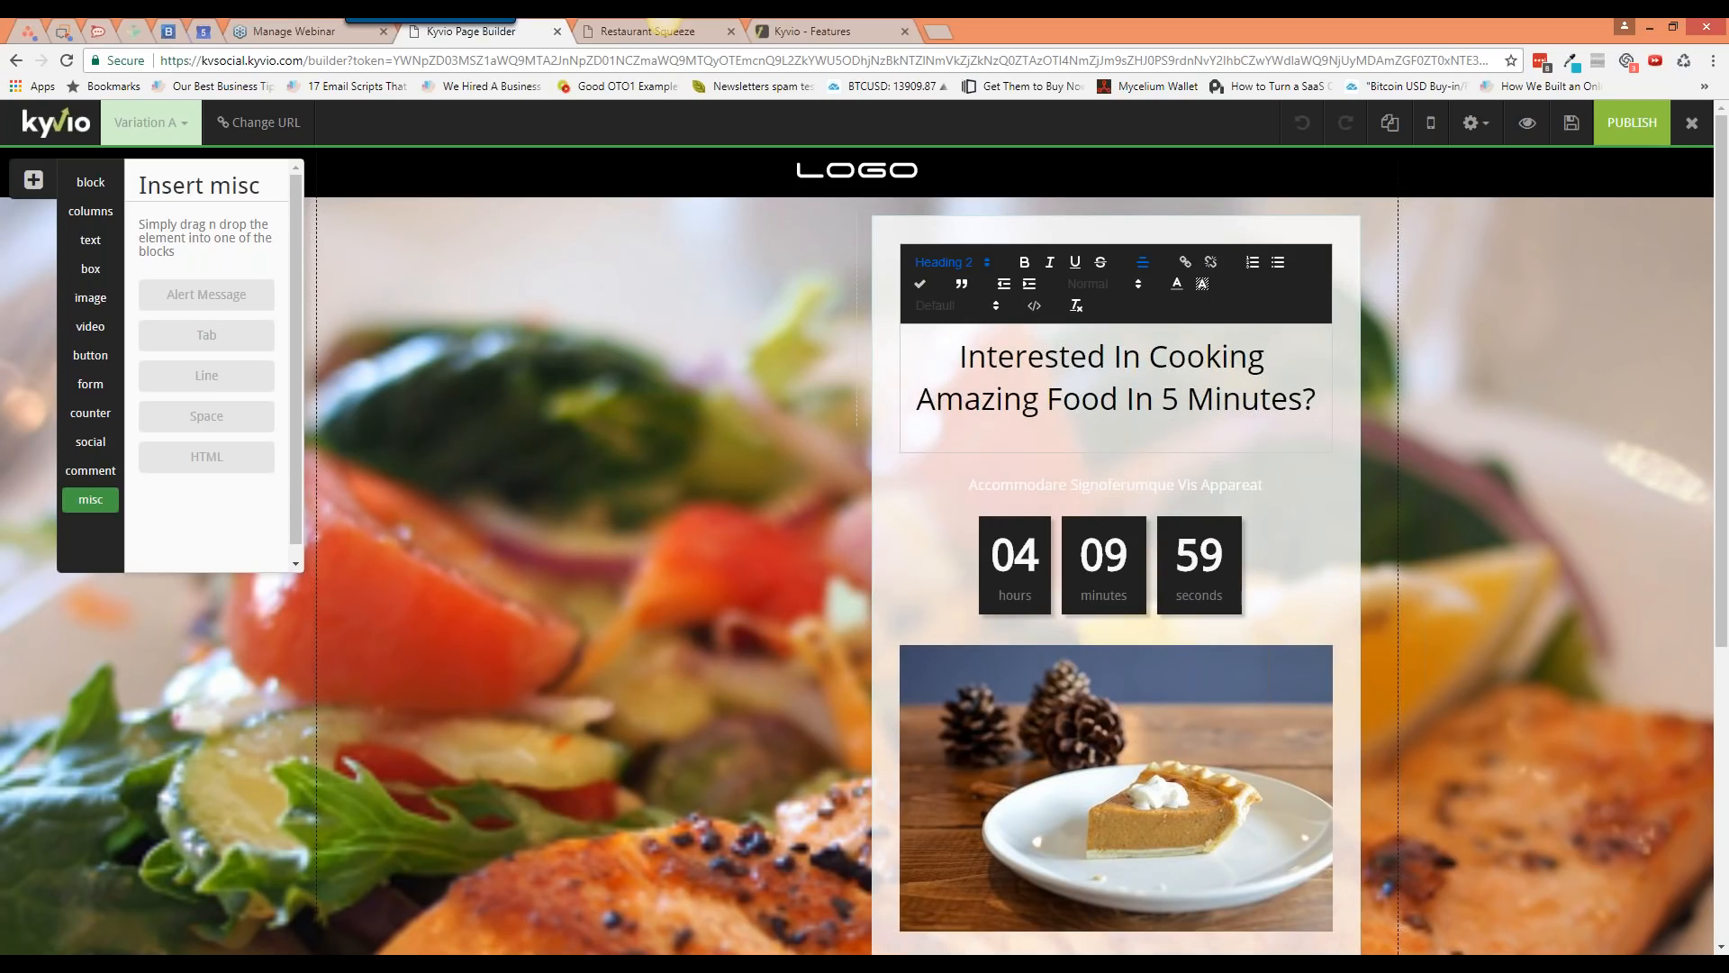
Step: Finish the headline and select the whole subheading line for editing
{"action": "left_click", "coordinate": [1435, 432]}
{"action": "left_click", "coordinate": [1221, 354]}
{"action": "key", "text": "ctrl+a"}
Step: Browse the subheading's font, text style and text size options
{"action": "left_click", "coordinate": [992, 414]}
{"action": "left_click", "coordinate": [992, 417]}
{"action": "left_click", "coordinate": [981, 368]}
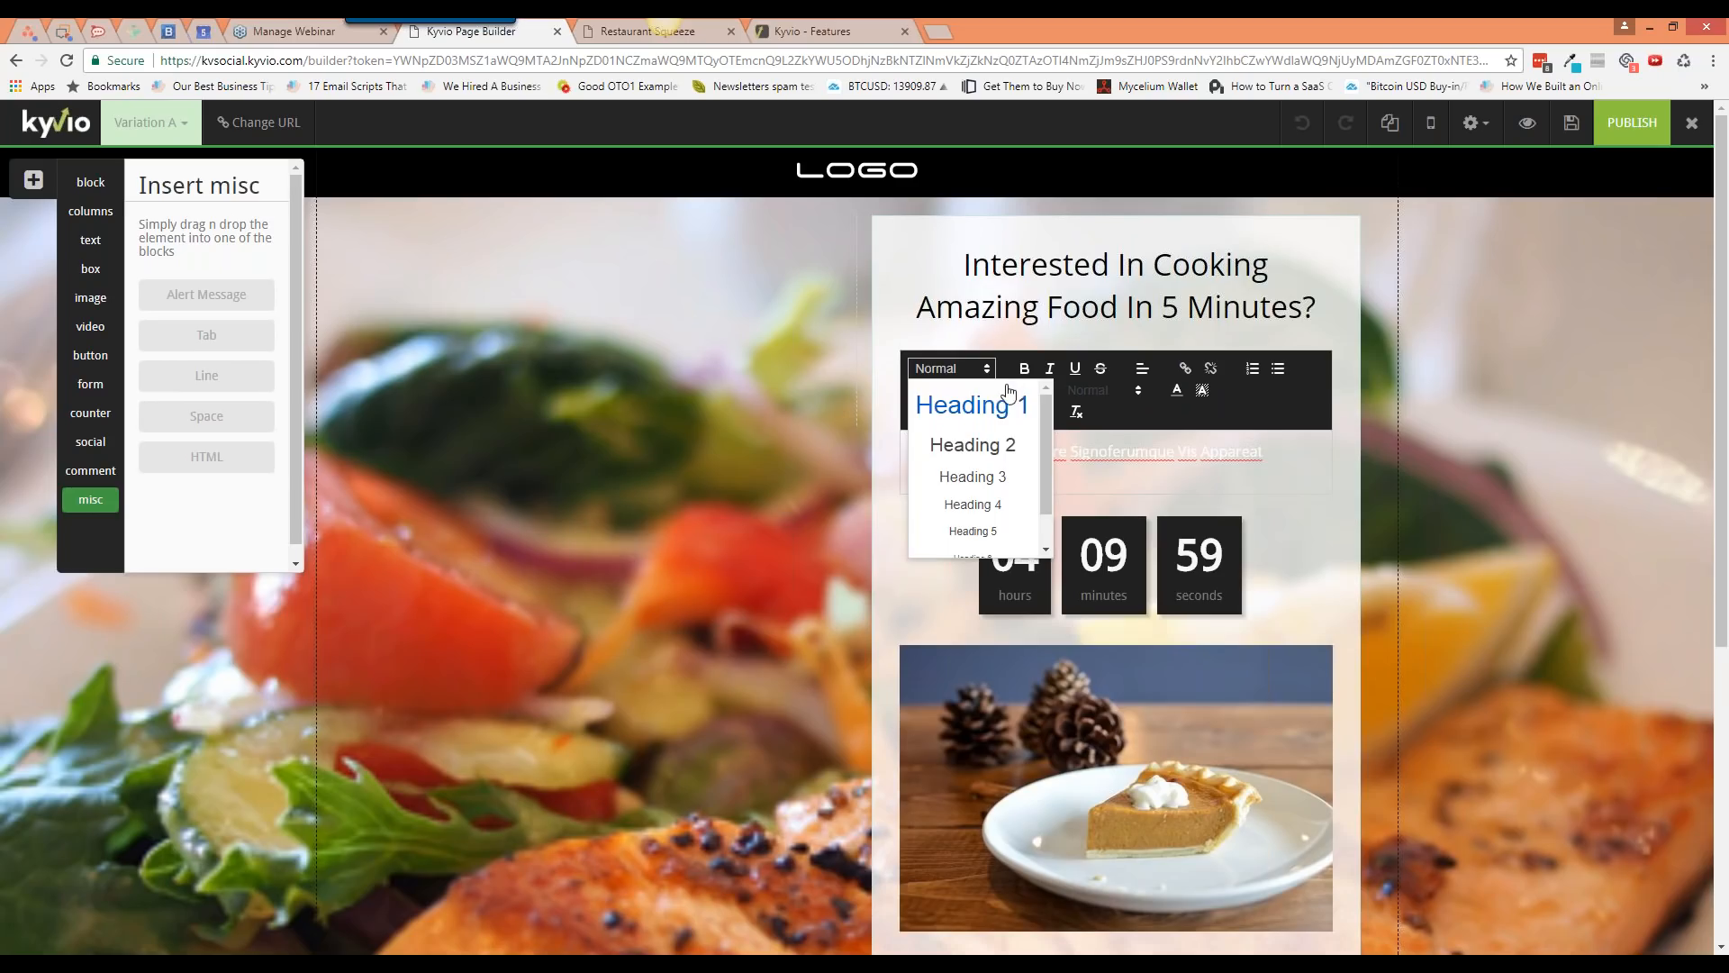
{"action": "scroll", "coordinate": [1018, 476], "scroll_direction": "down", "scroll_amount": 1}
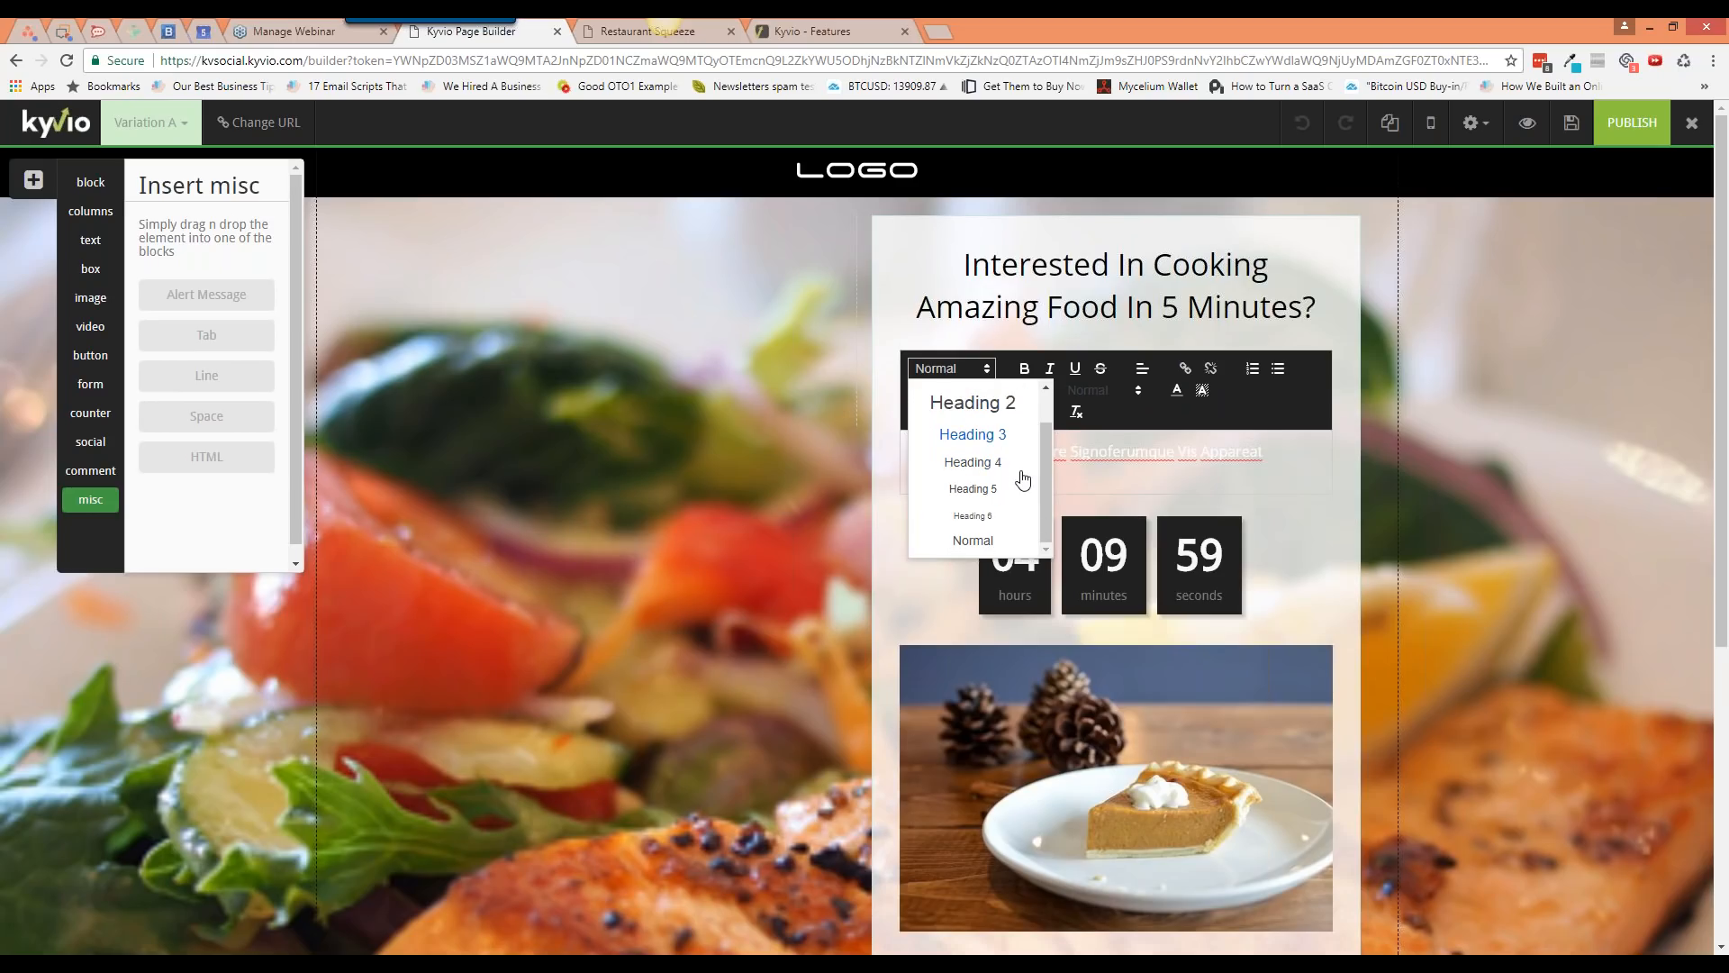
{"action": "scroll", "coordinate": [1022, 480], "scroll_direction": "down", "scroll_amount": 1}
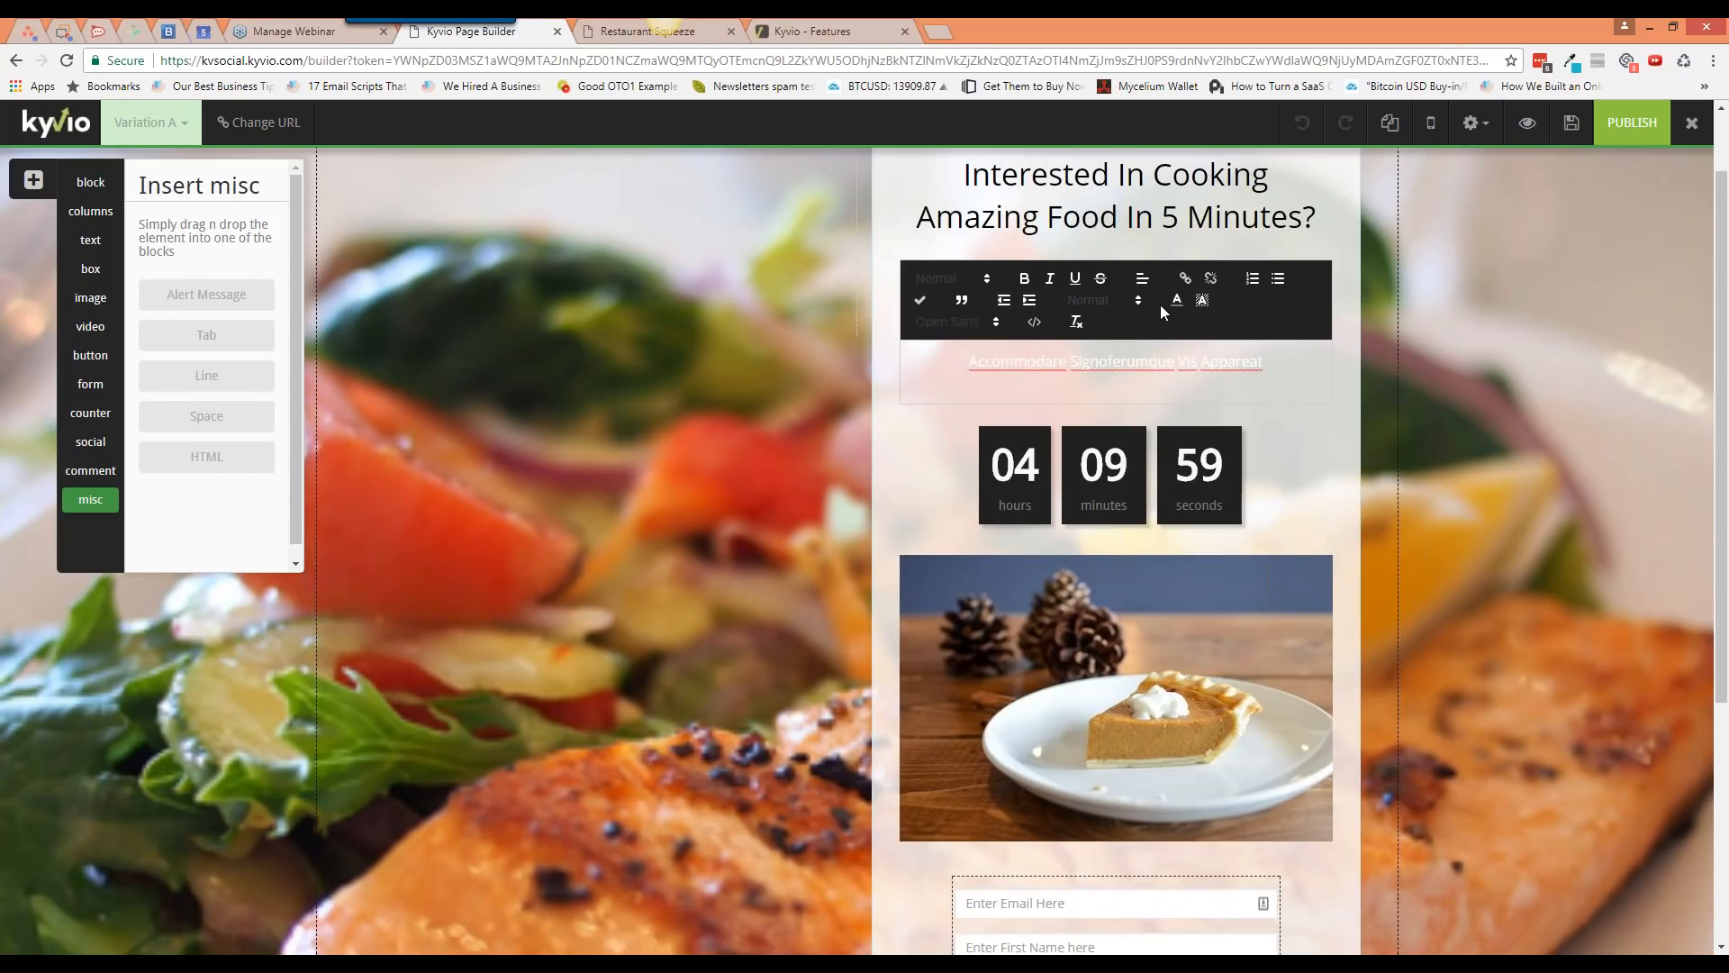
{"action": "left_click", "coordinate": [1121, 302]}
{"action": "mouse_move", "coordinate": [1136, 355]}
{"action": "left_mouse_down"}
{"action": "mouse_move", "coordinate": [1137, 429]}
{"action": "mouse_move", "coordinate": [1148, 339]}
{"action": "left_mouse_up"}
Step: Replace the placeholder subtitle with 'Simple treats - available for short time'
{"action": "double_click", "coordinate": [1212, 362]}
{"action": "triple_click", "coordinate": [1212, 362]}
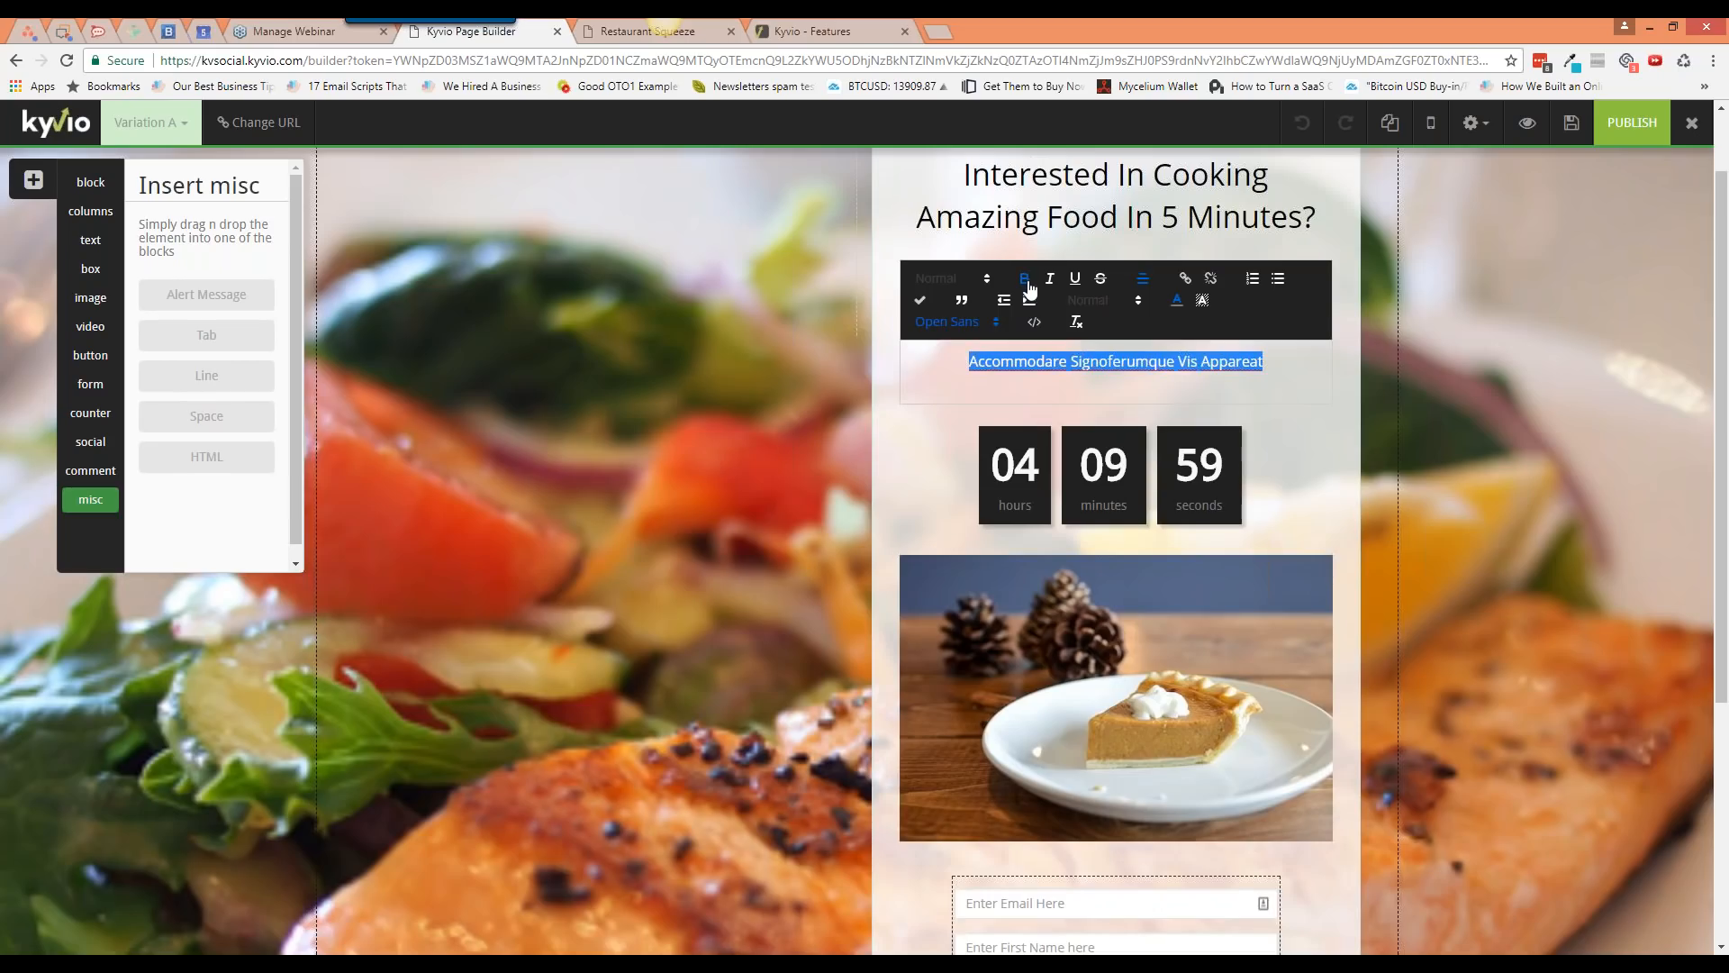
{"action": "left_click", "coordinate": [1177, 300]}
{"action": "left_click", "coordinate": [1170, 340]}
{"action": "triple_click", "coordinate": [1236, 370]}
{"action": "type", "text": "Simple trea"}
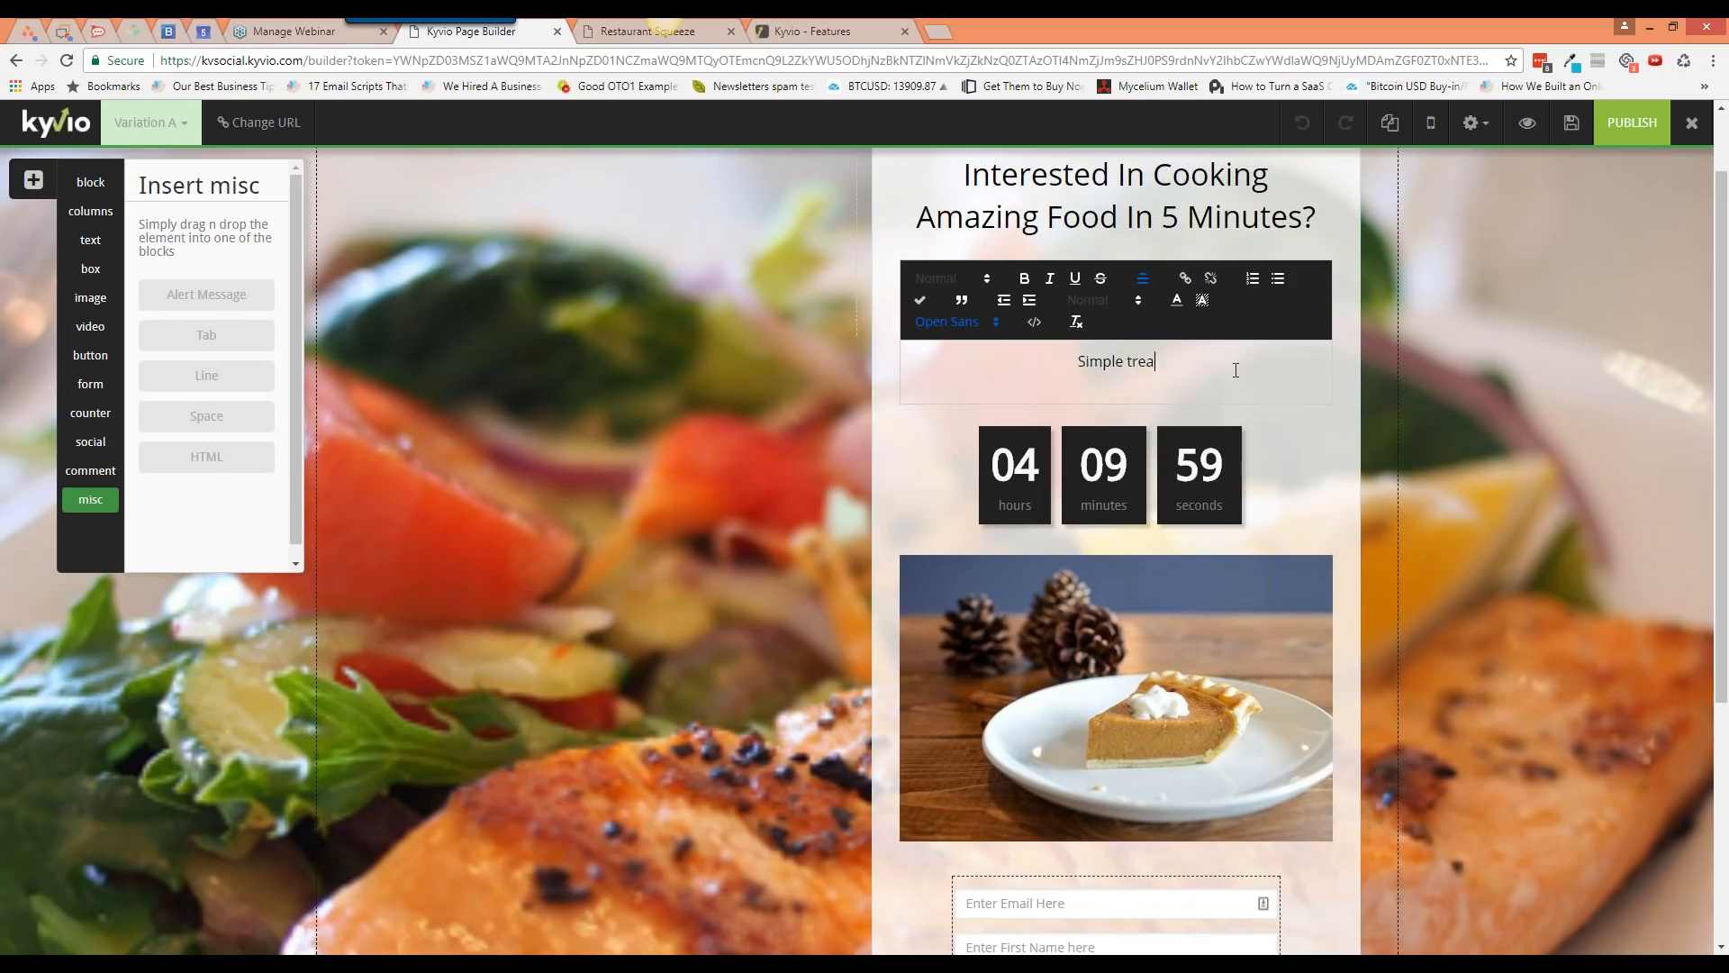
{"action": "type", "text": "ts - available for short time"}
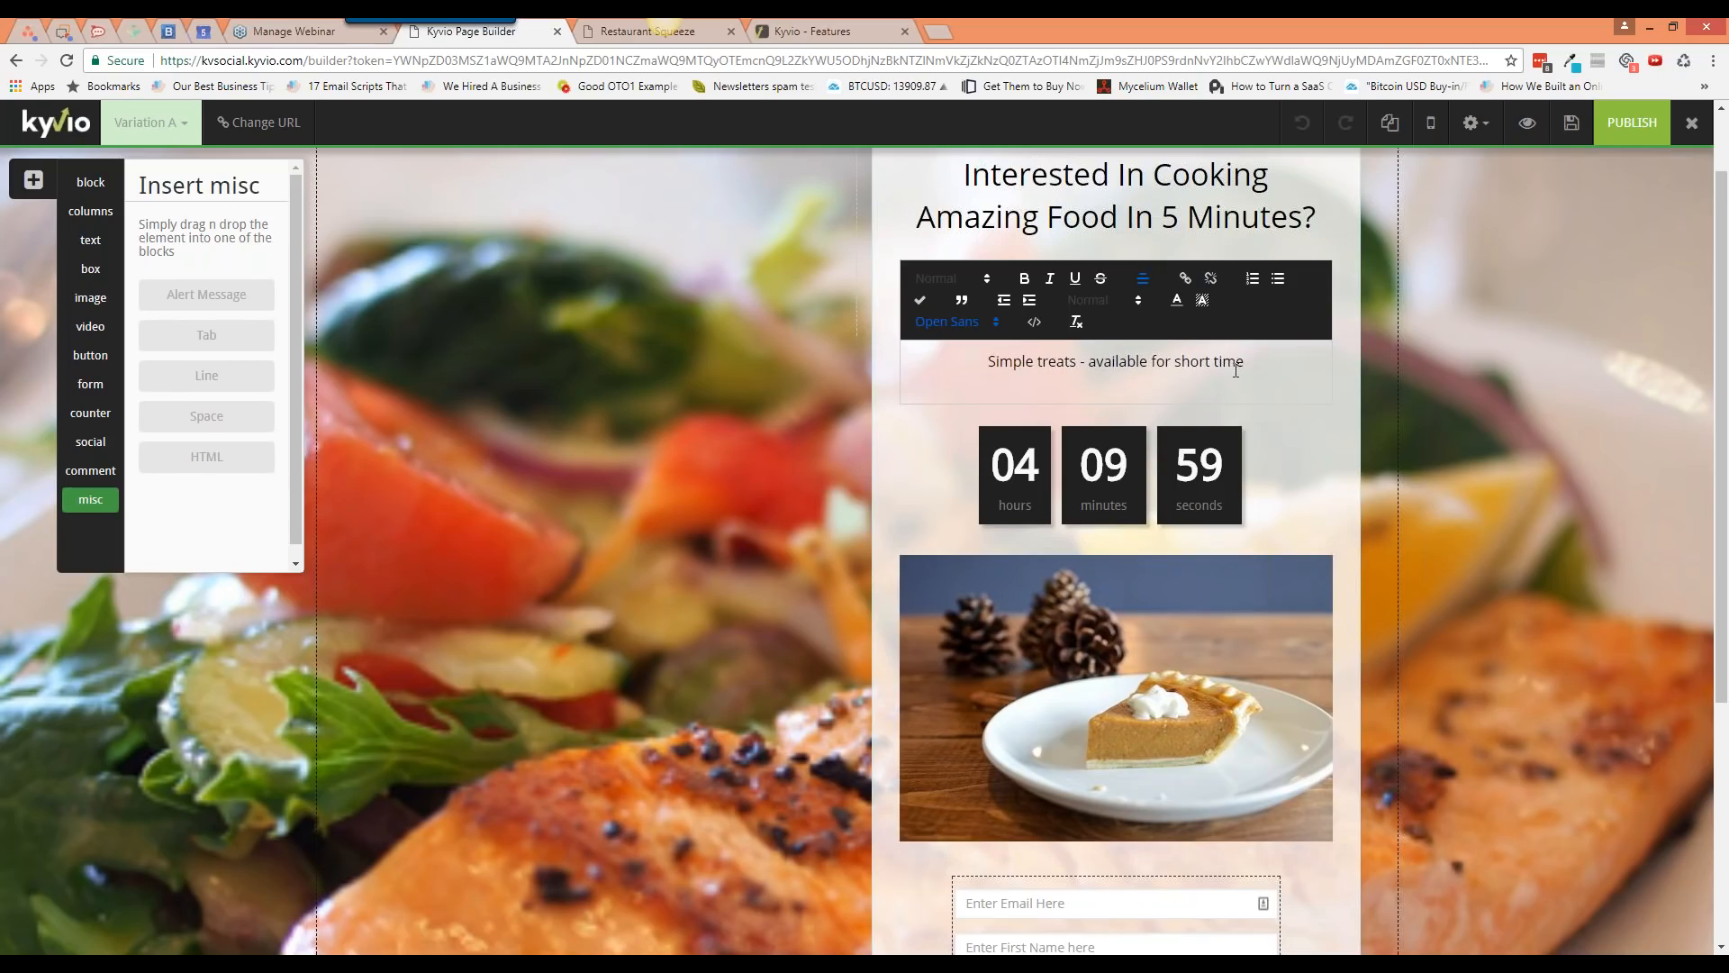
Step: Finish editing the subtitle and save the page
{"action": "left_click", "coordinate": [1452, 407]}
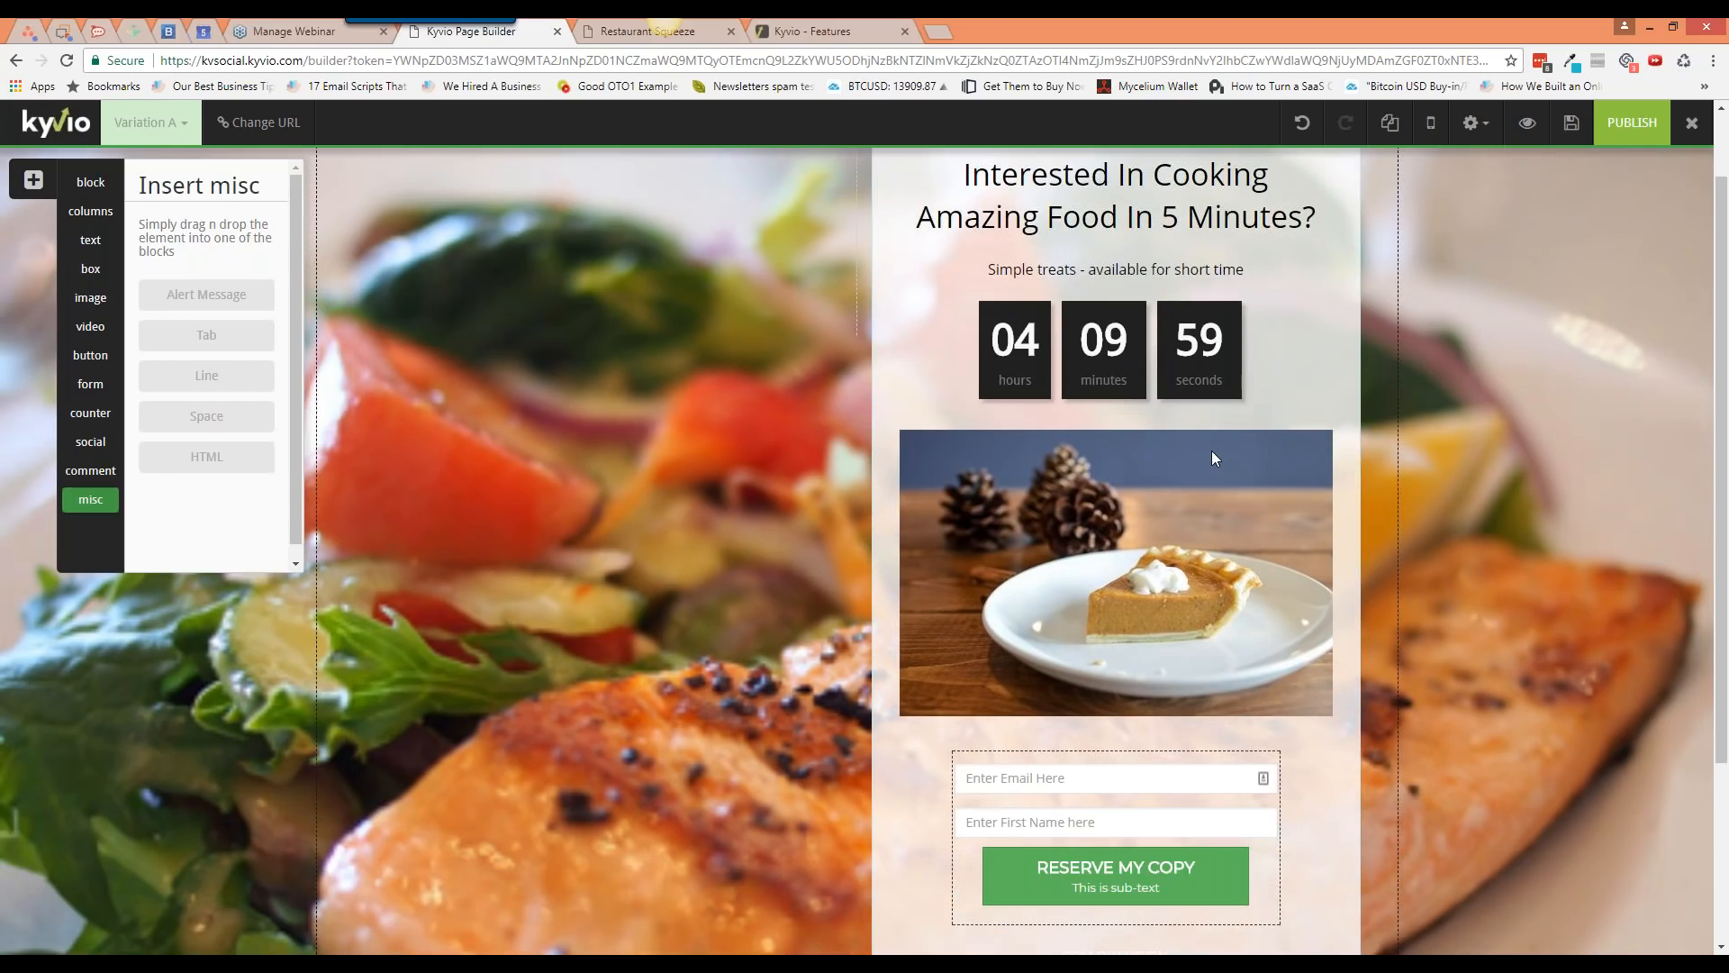
{"action": "scroll", "coordinate": [1212, 450], "scroll_direction": "down", "scroll_amount": 3}
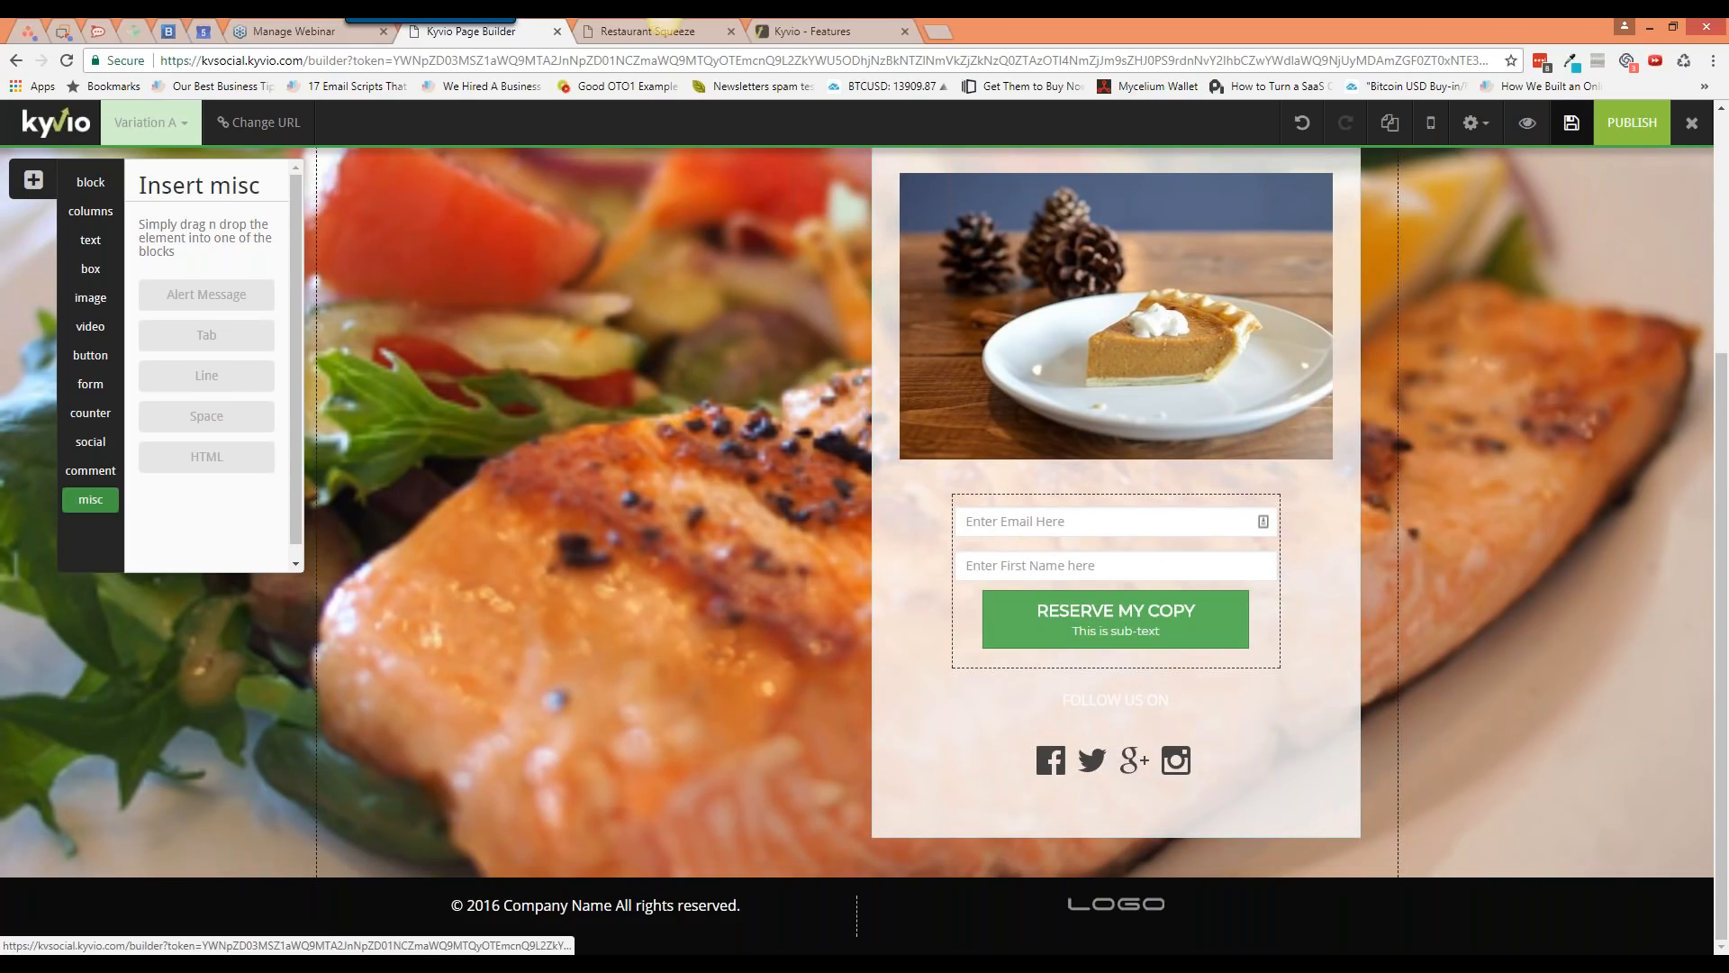
{"action": "left_click", "coordinate": [1576, 128]}
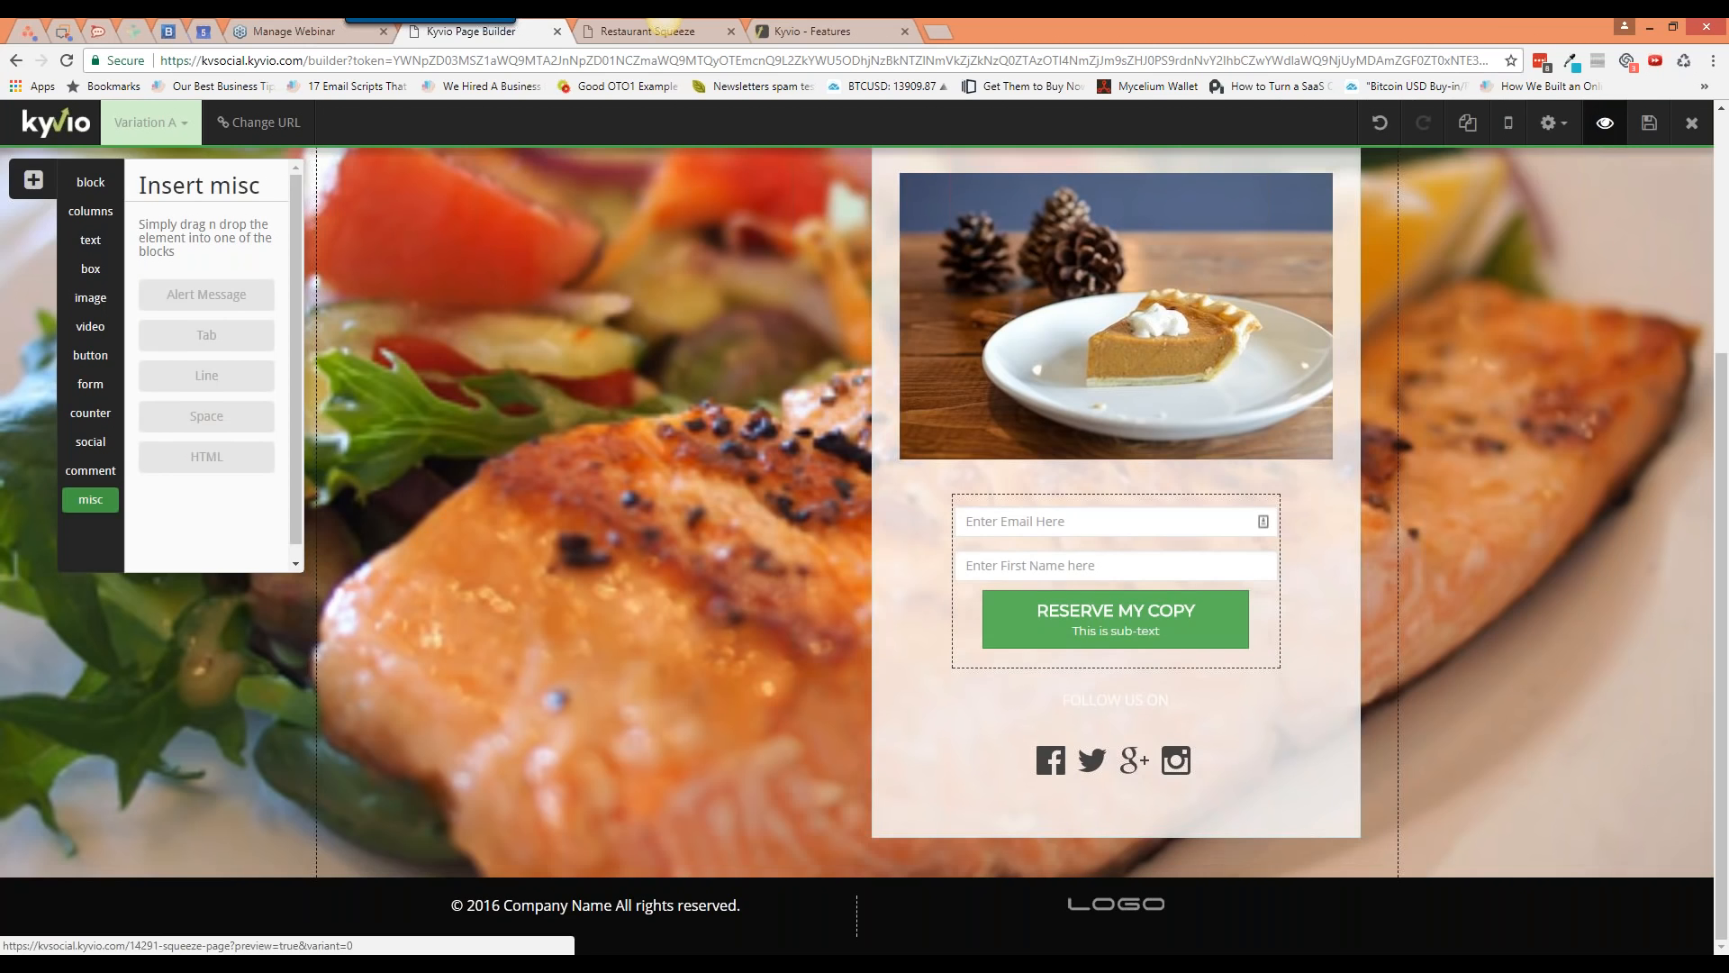
Step: Preview the page and load its live address without the preview part
{"action": "left_click", "coordinate": [1605, 123]}
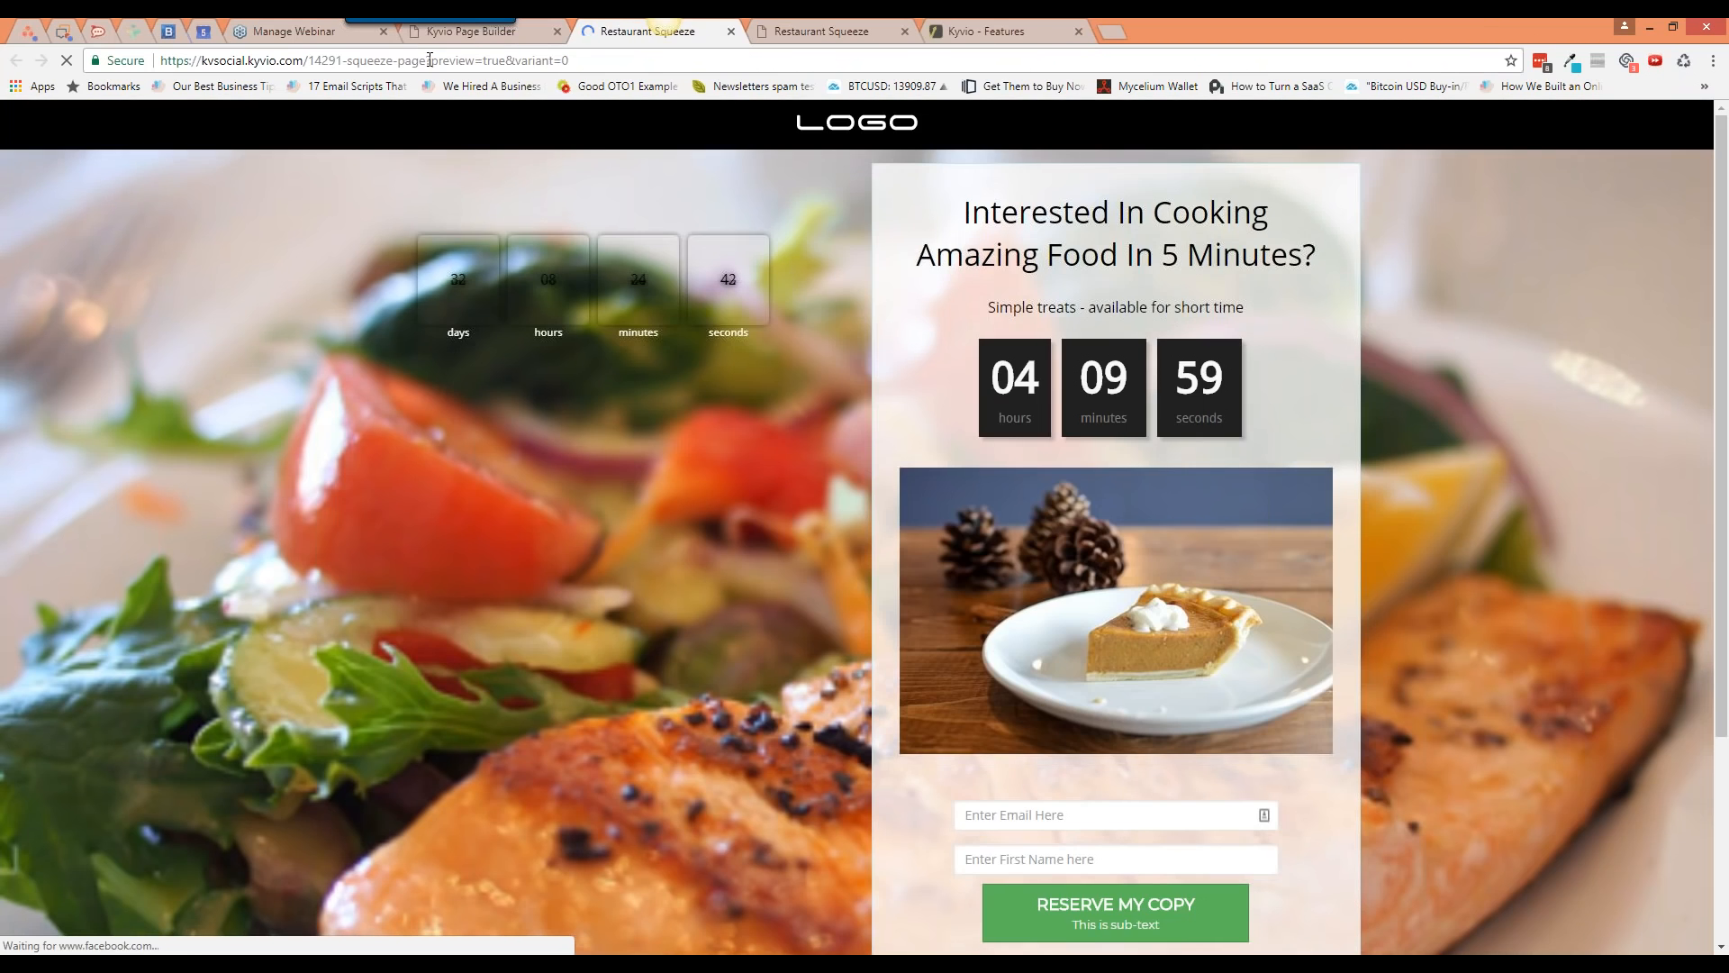
{"action": "left_click_drag", "start_coordinate": [426, 60], "coordinate": [691, 65]}
{"action": "key", "text": "BackSpace"}
{"action": "key", "text": "Return"}
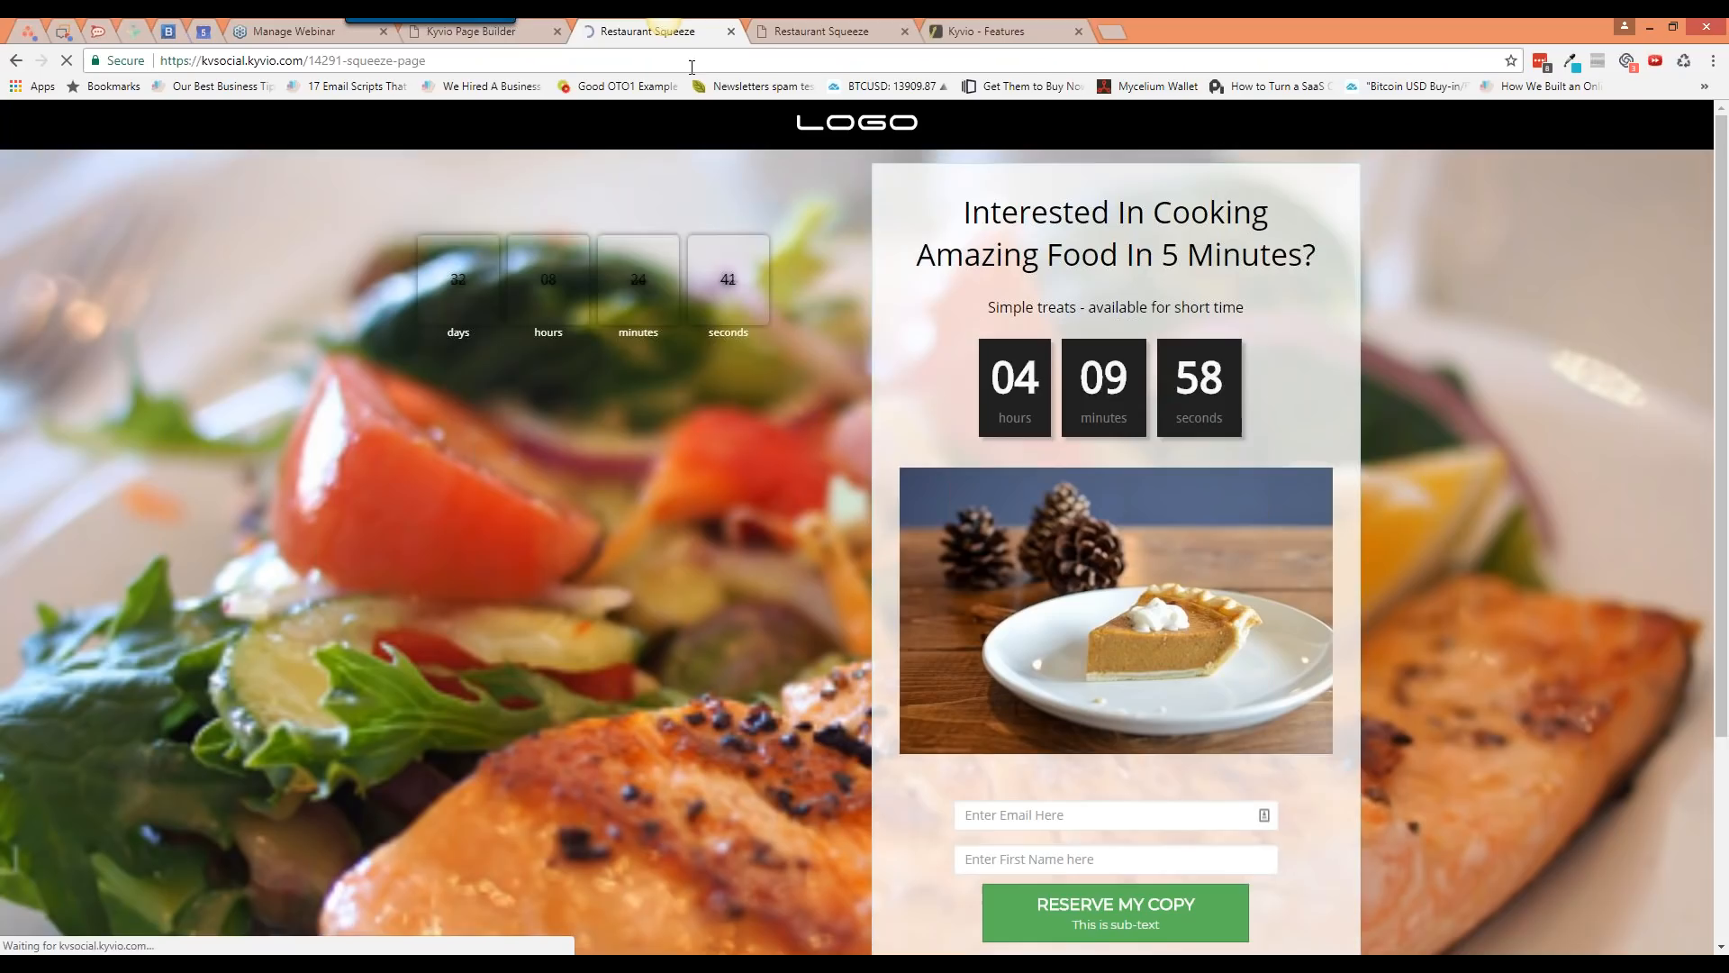
{"action": "left_click", "coordinate": [471, 31]}
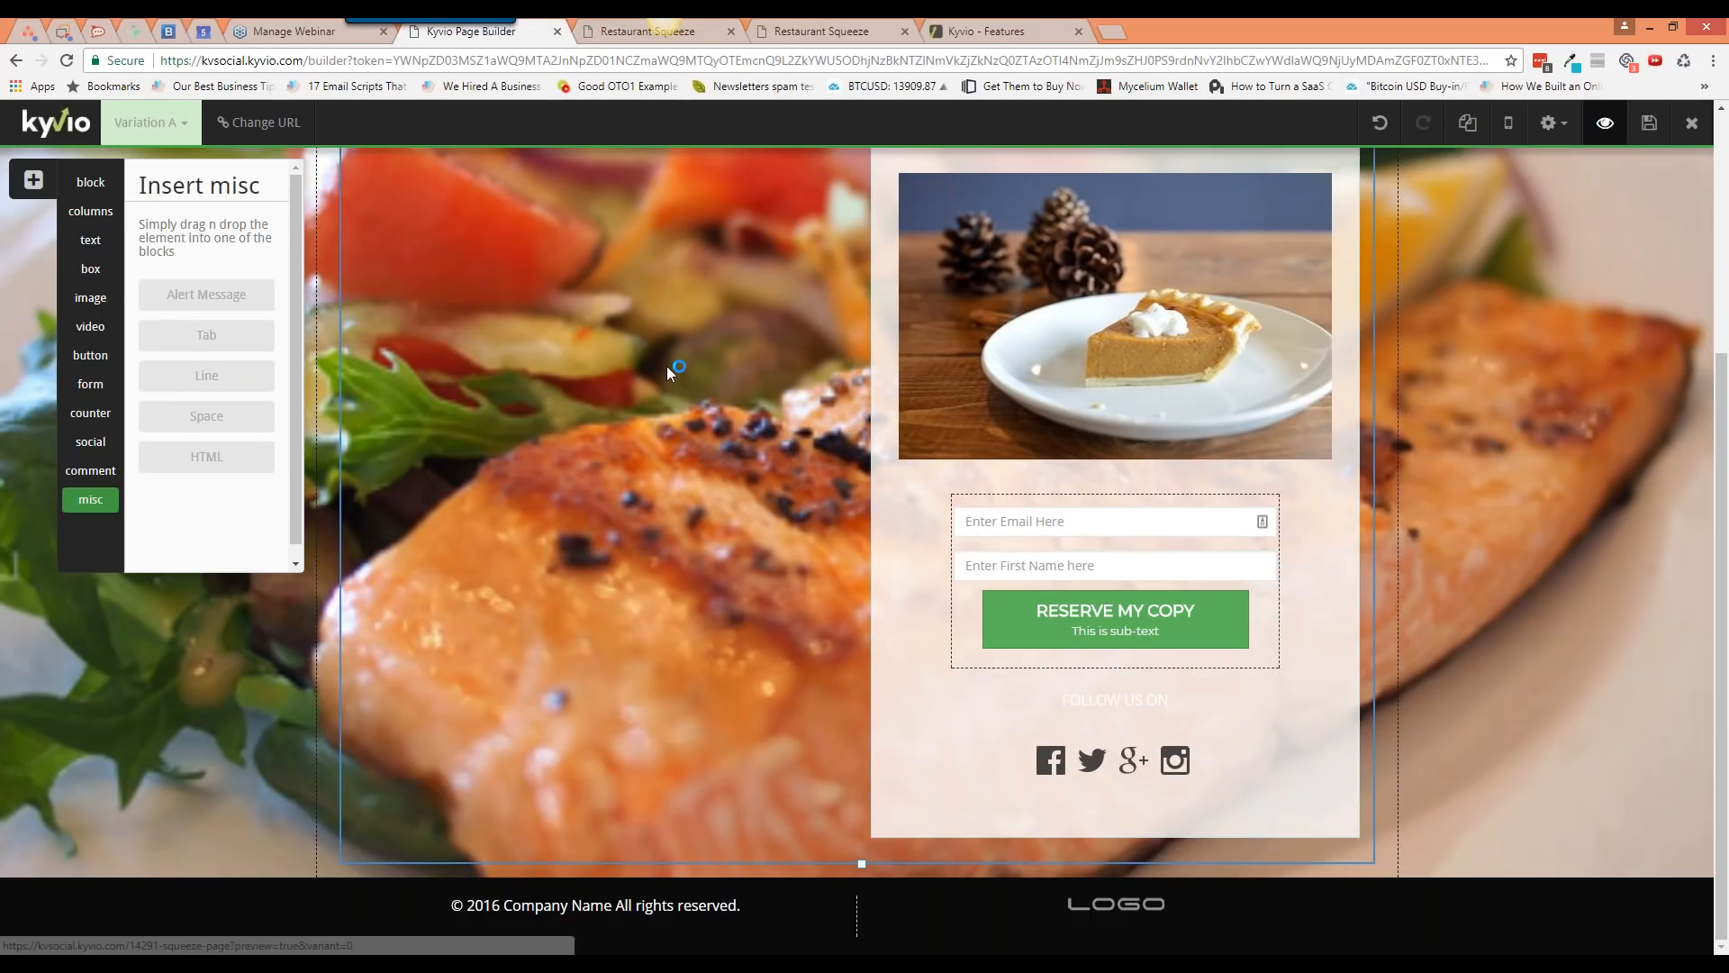
Step: Delete the stray countdown beside the headline, save, and reload the live page
{"action": "scroll", "coordinate": [667, 366], "scroll_direction": "up", "scroll_amount": 4}
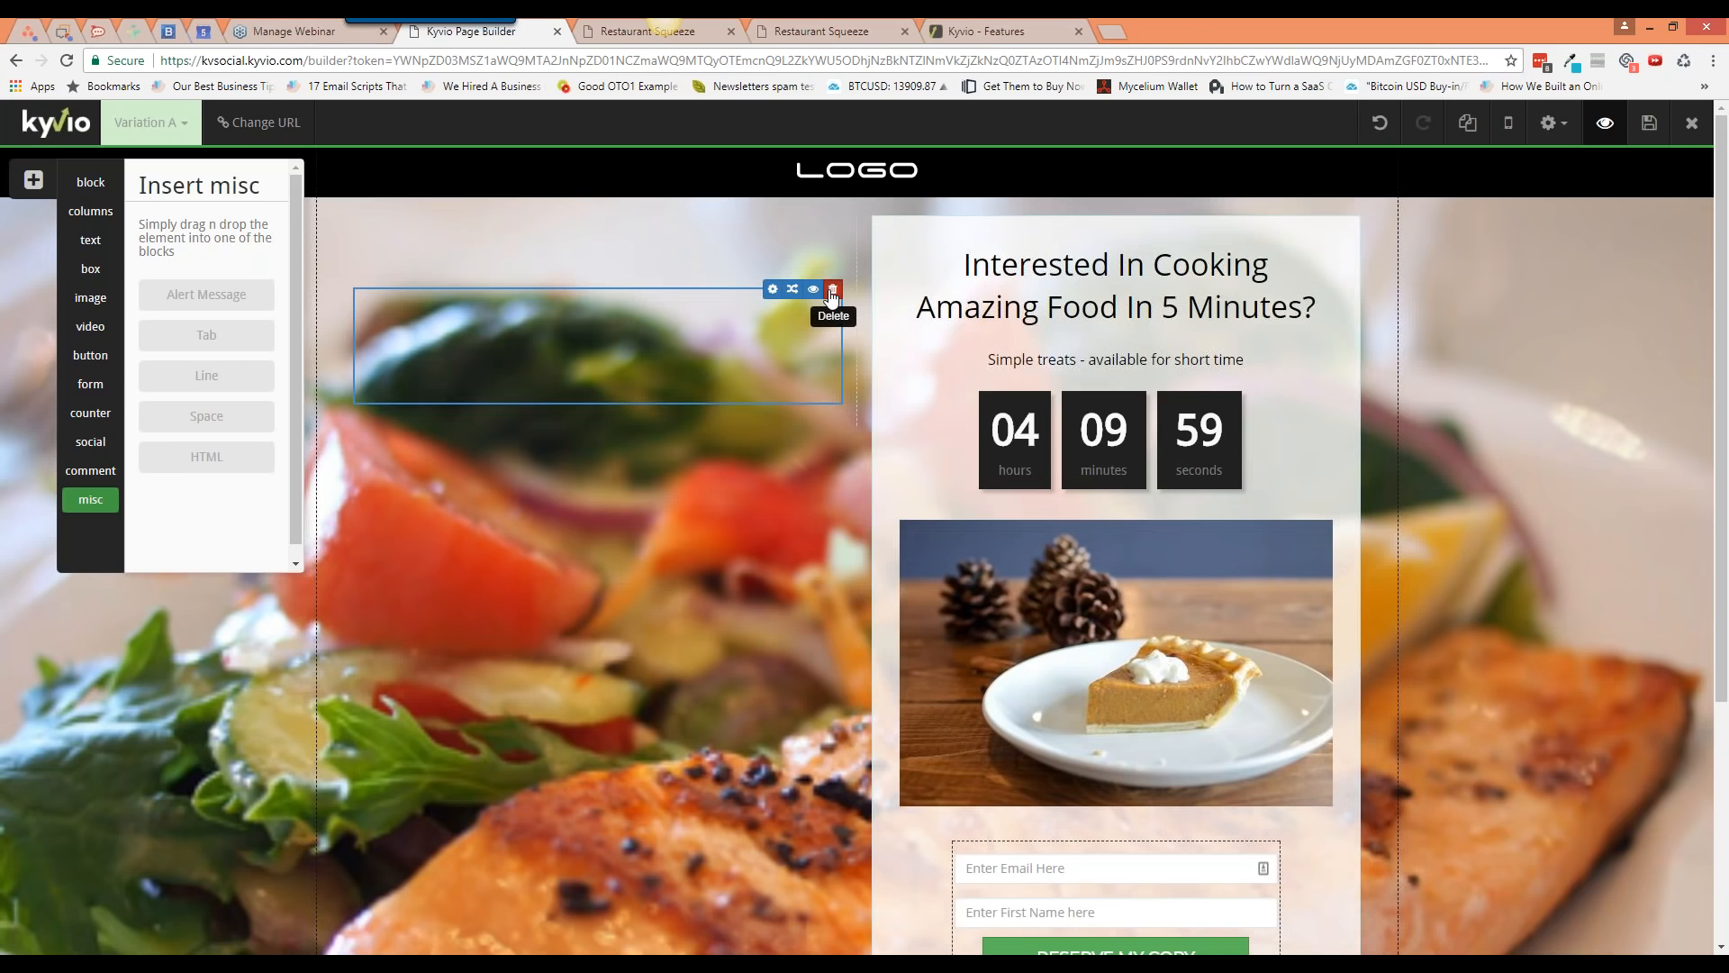
{"action": "left_click", "coordinate": [832, 292]}
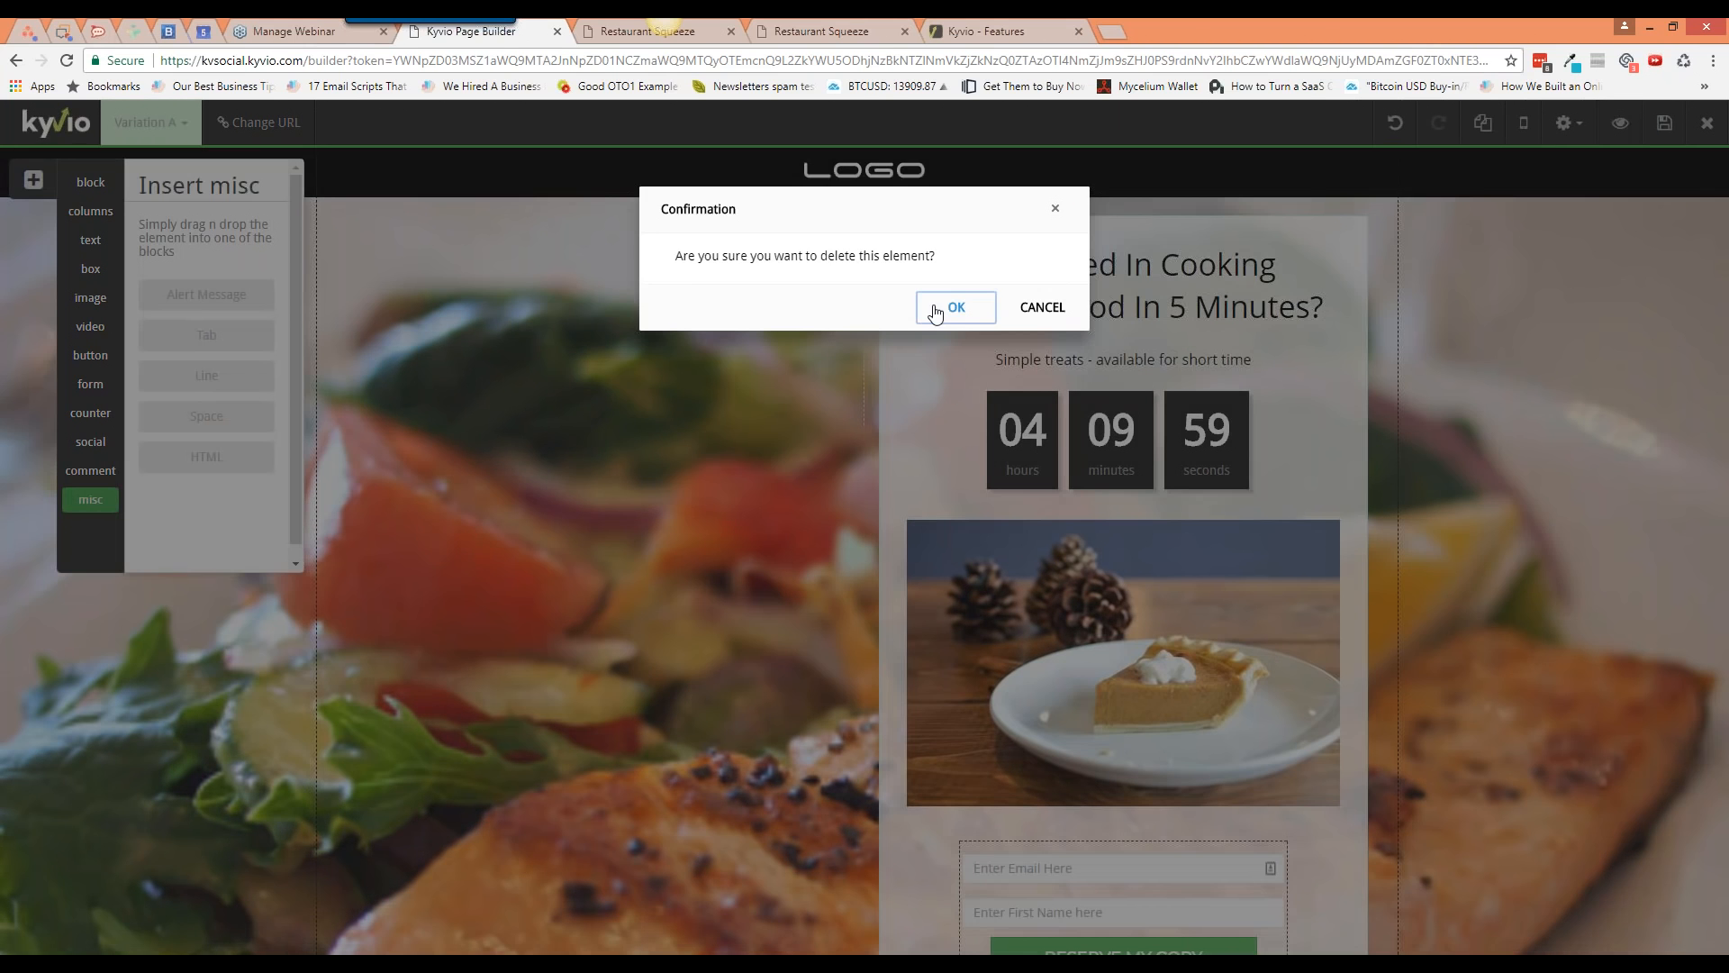
{"action": "left_click", "coordinate": [935, 310]}
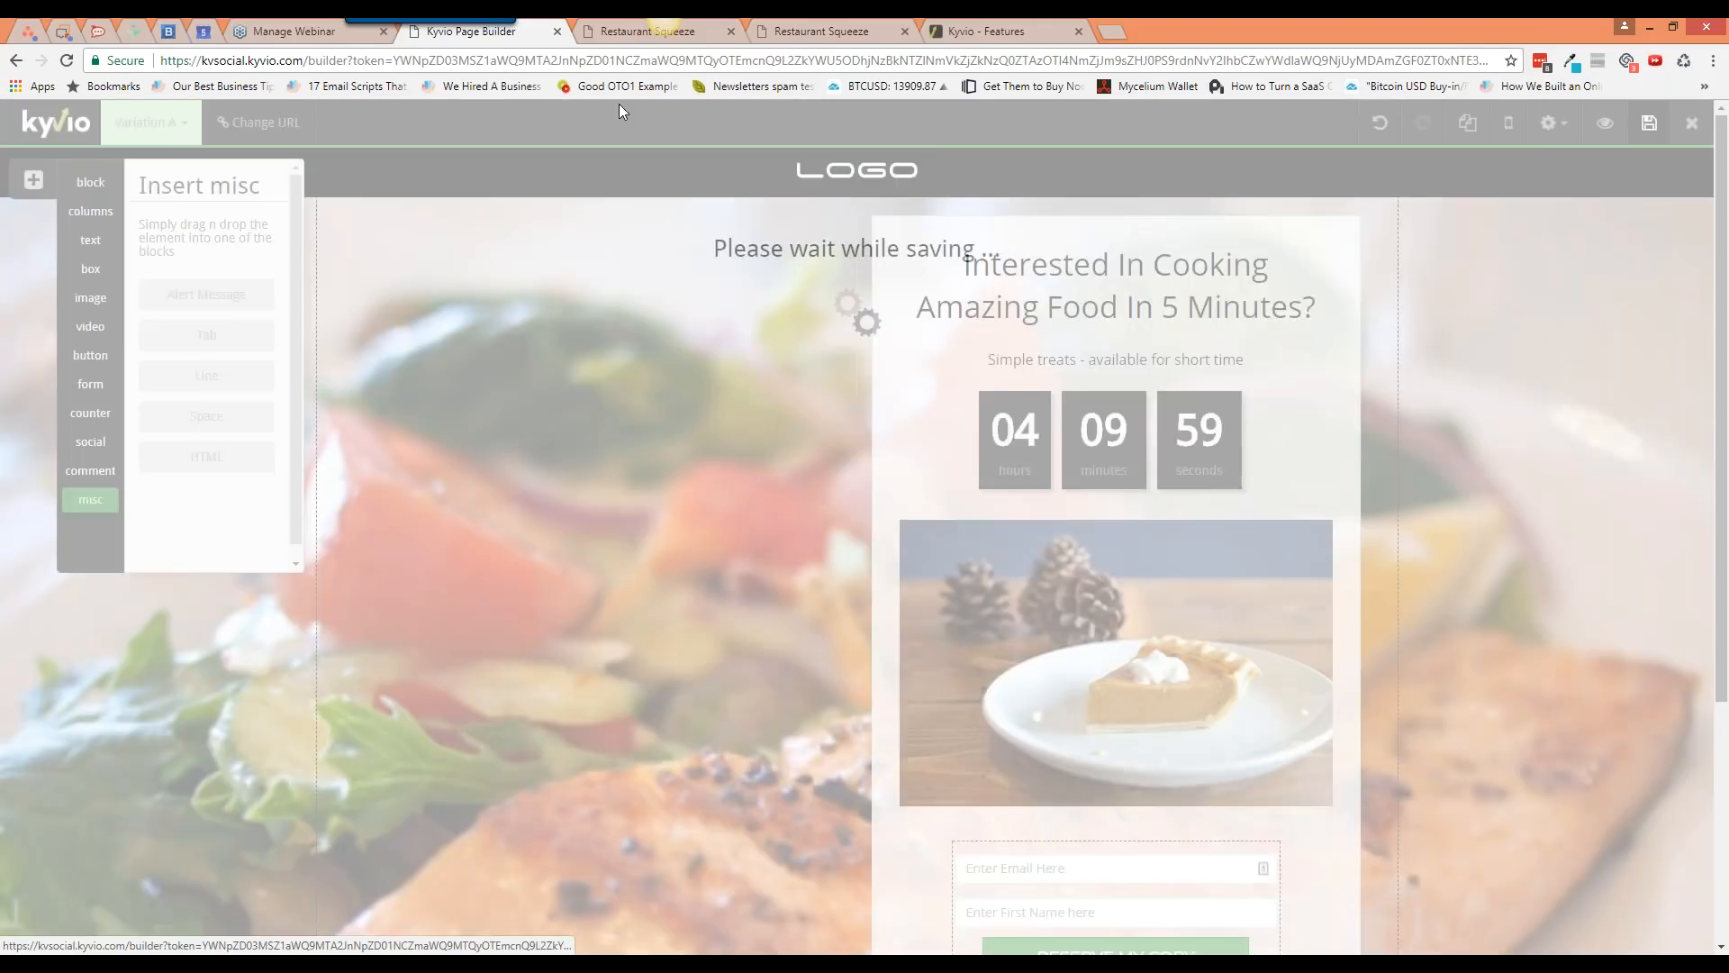
{"action": "left_click", "coordinate": [664, 26]}
{"action": "key", "text": "F5"}
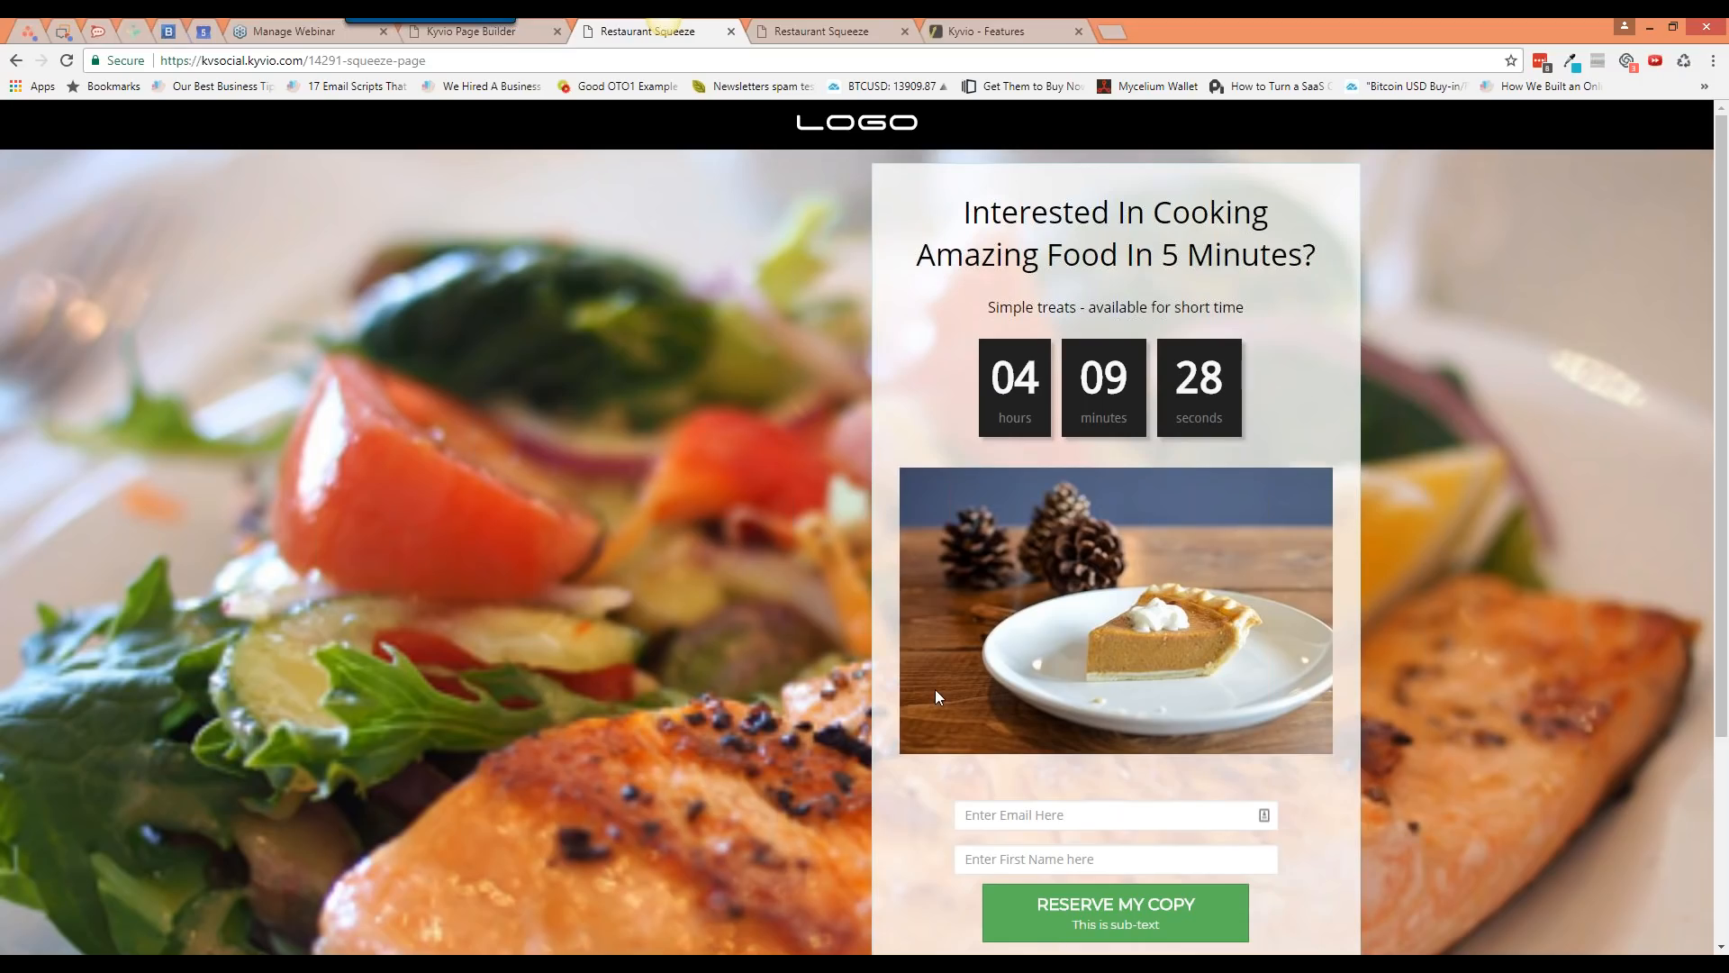
Step: Submit the live page's signup form with test details, then return to the builder
{"action": "scroll", "coordinate": [934, 689], "scroll_direction": "down", "scroll_amount": 3}
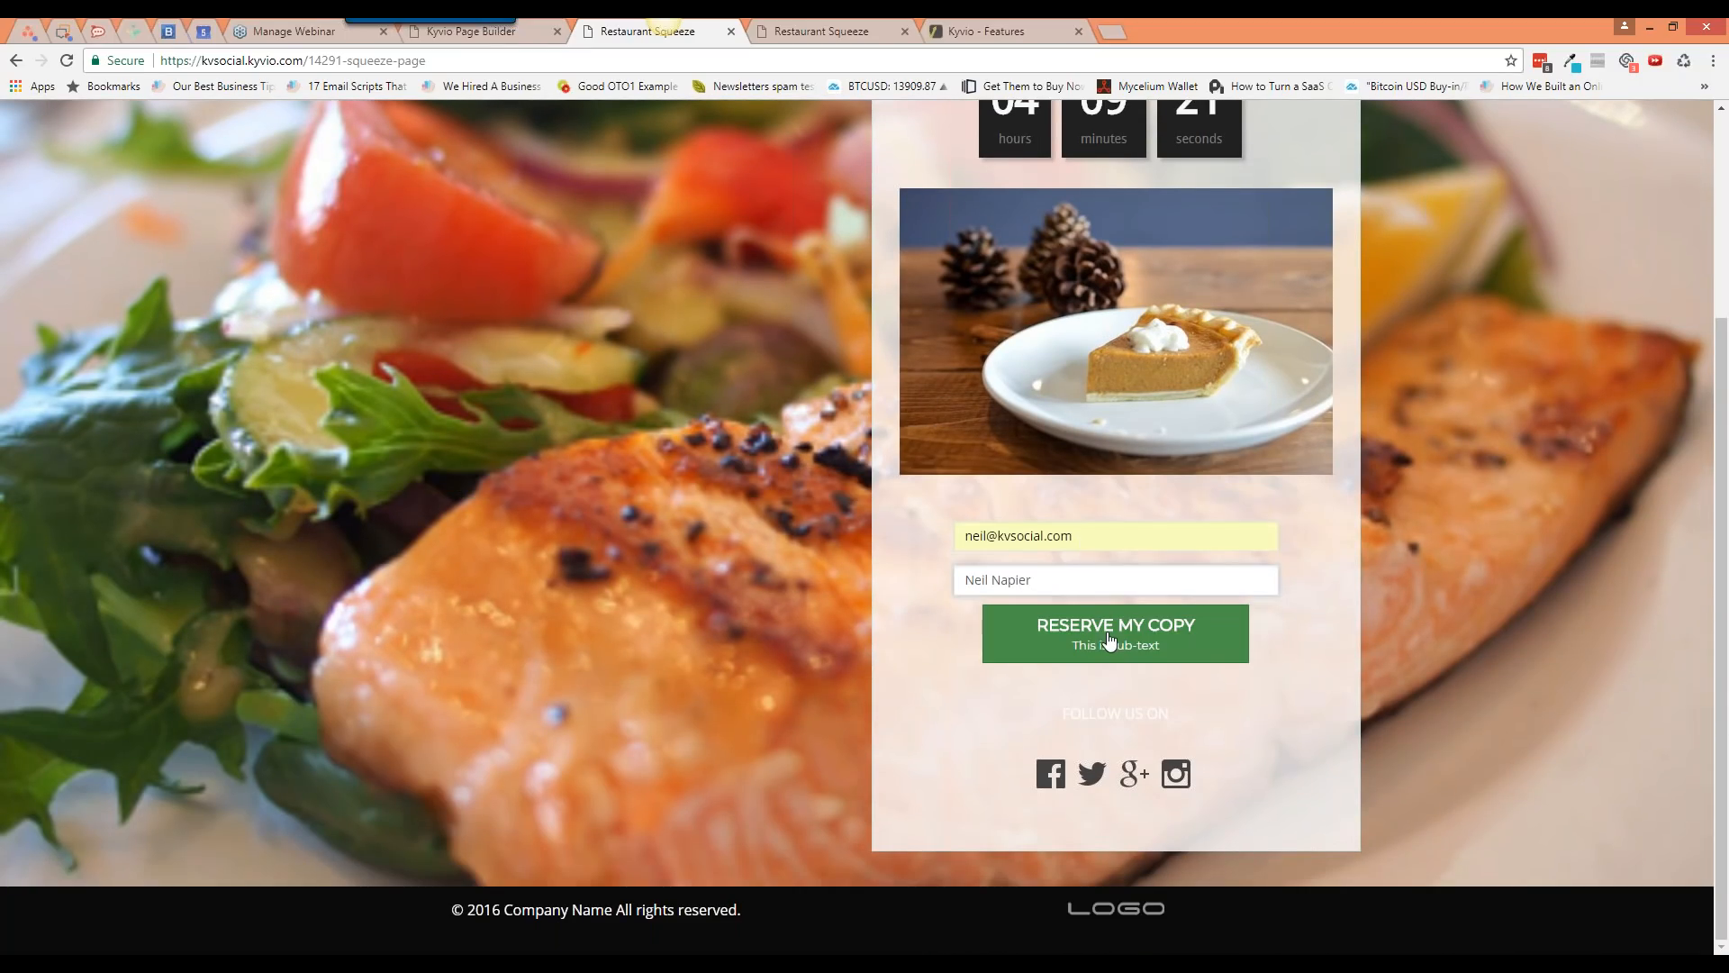
{"action": "left_click", "coordinate": [1110, 639]}
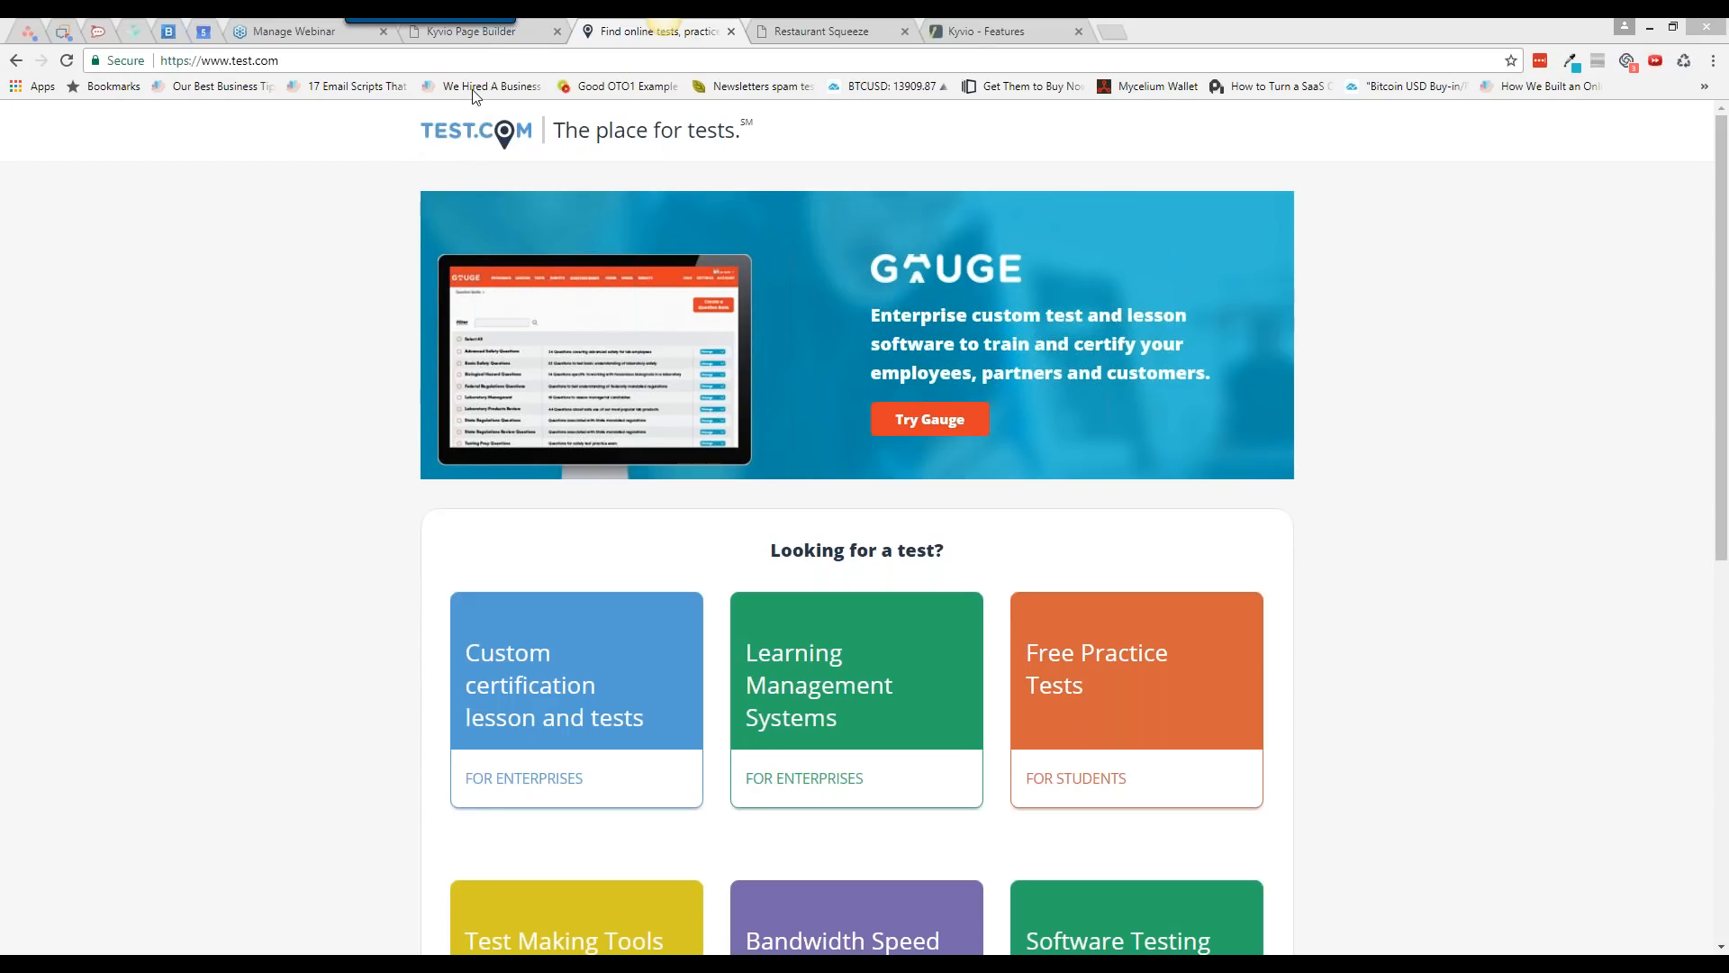
{"action": "left_click", "coordinate": [470, 30]}
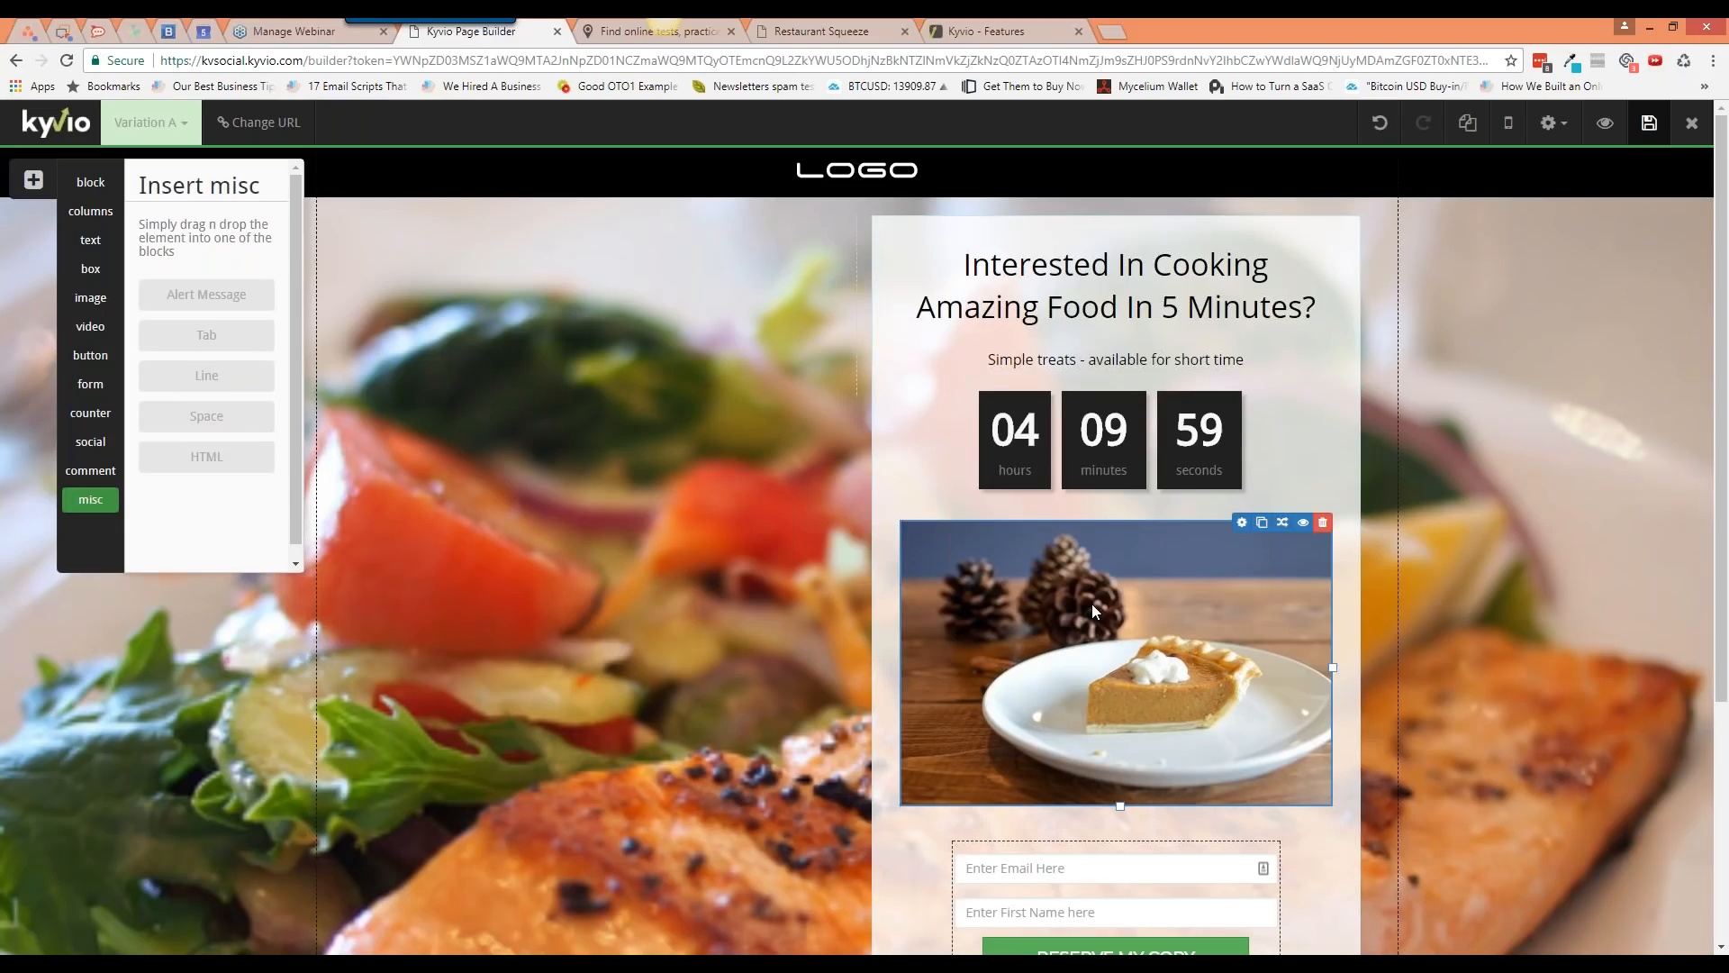
Step: Check the RESERVE MY COPY button's Action settings, then open the signup form's settings
{"action": "scroll", "coordinate": [1092, 603], "scroll_direction": "down", "scroll_amount": 3}
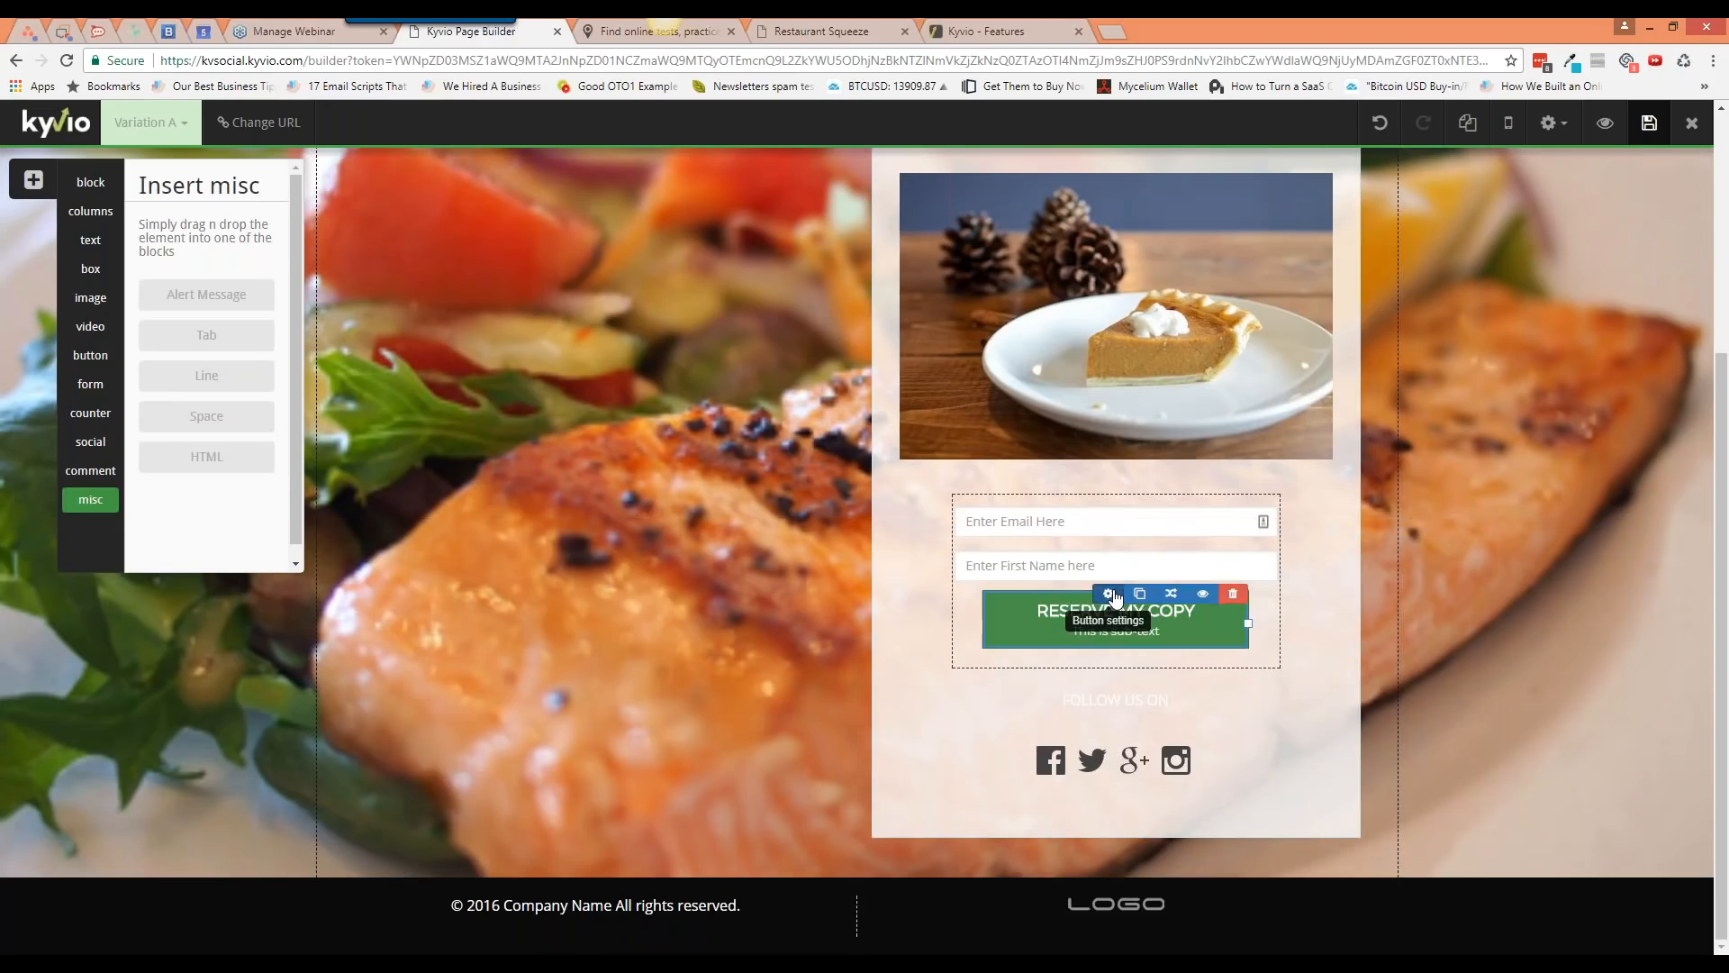
{"action": "left_click", "coordinate": [1110, 594]}
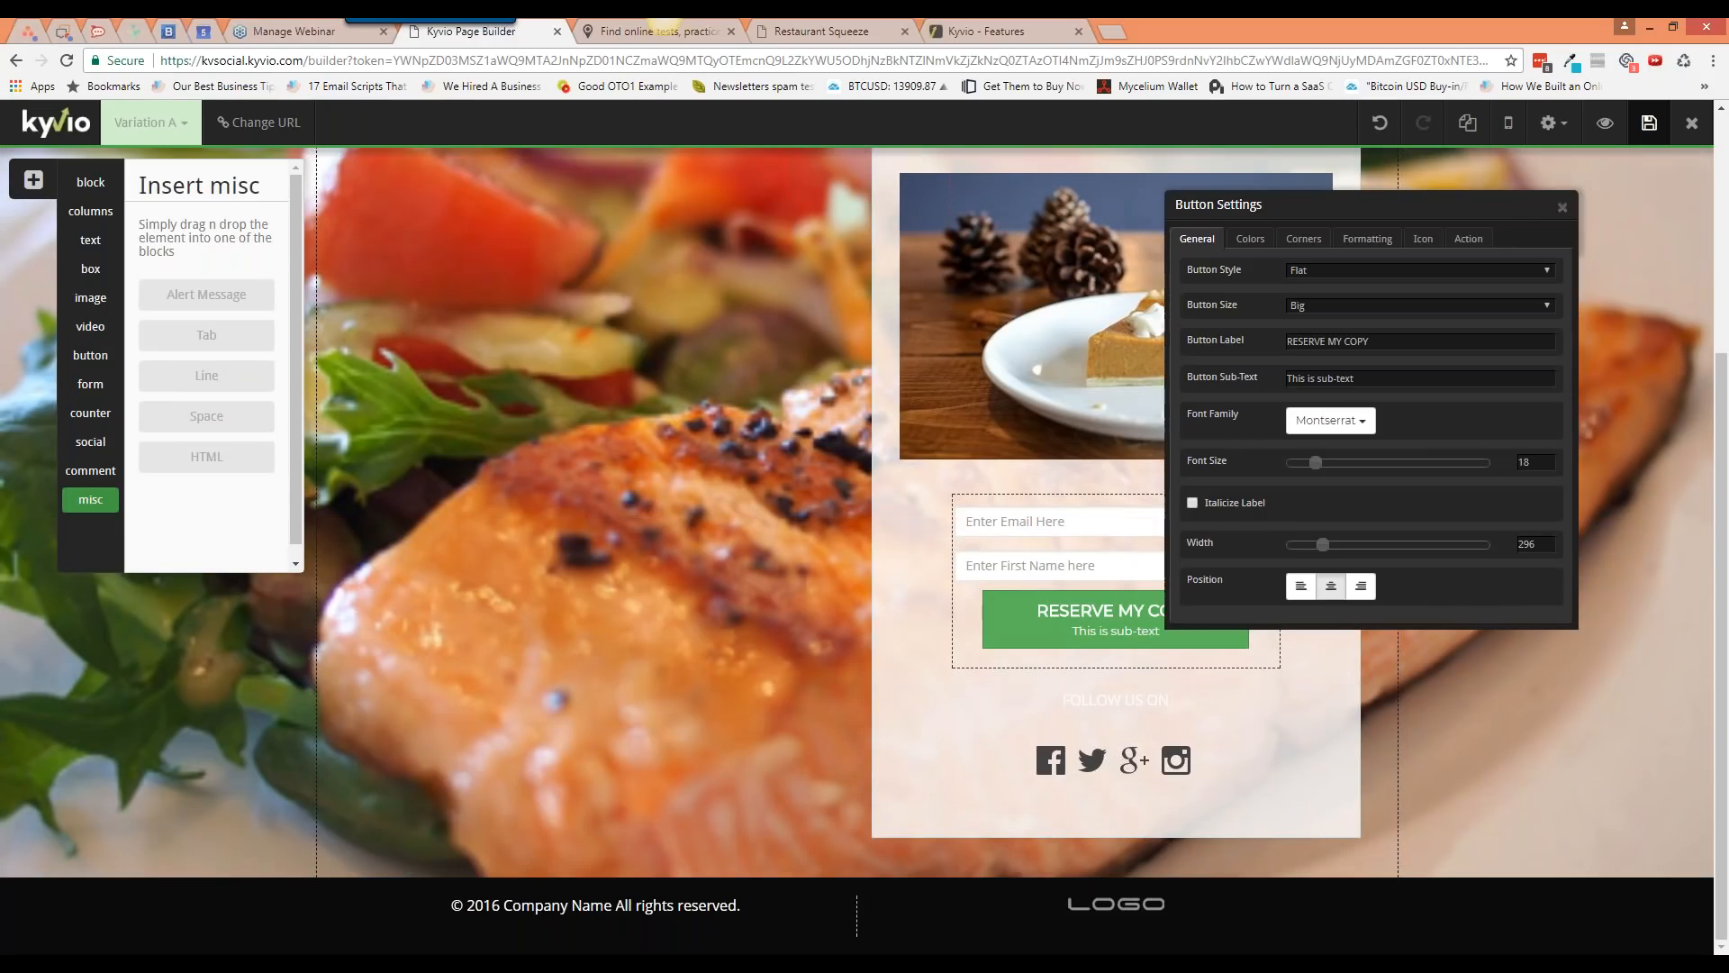
{"action": "left_click", "coordinate": [1468, 240]}
{"action": "left_click", "coordinate": [1197, 240]}
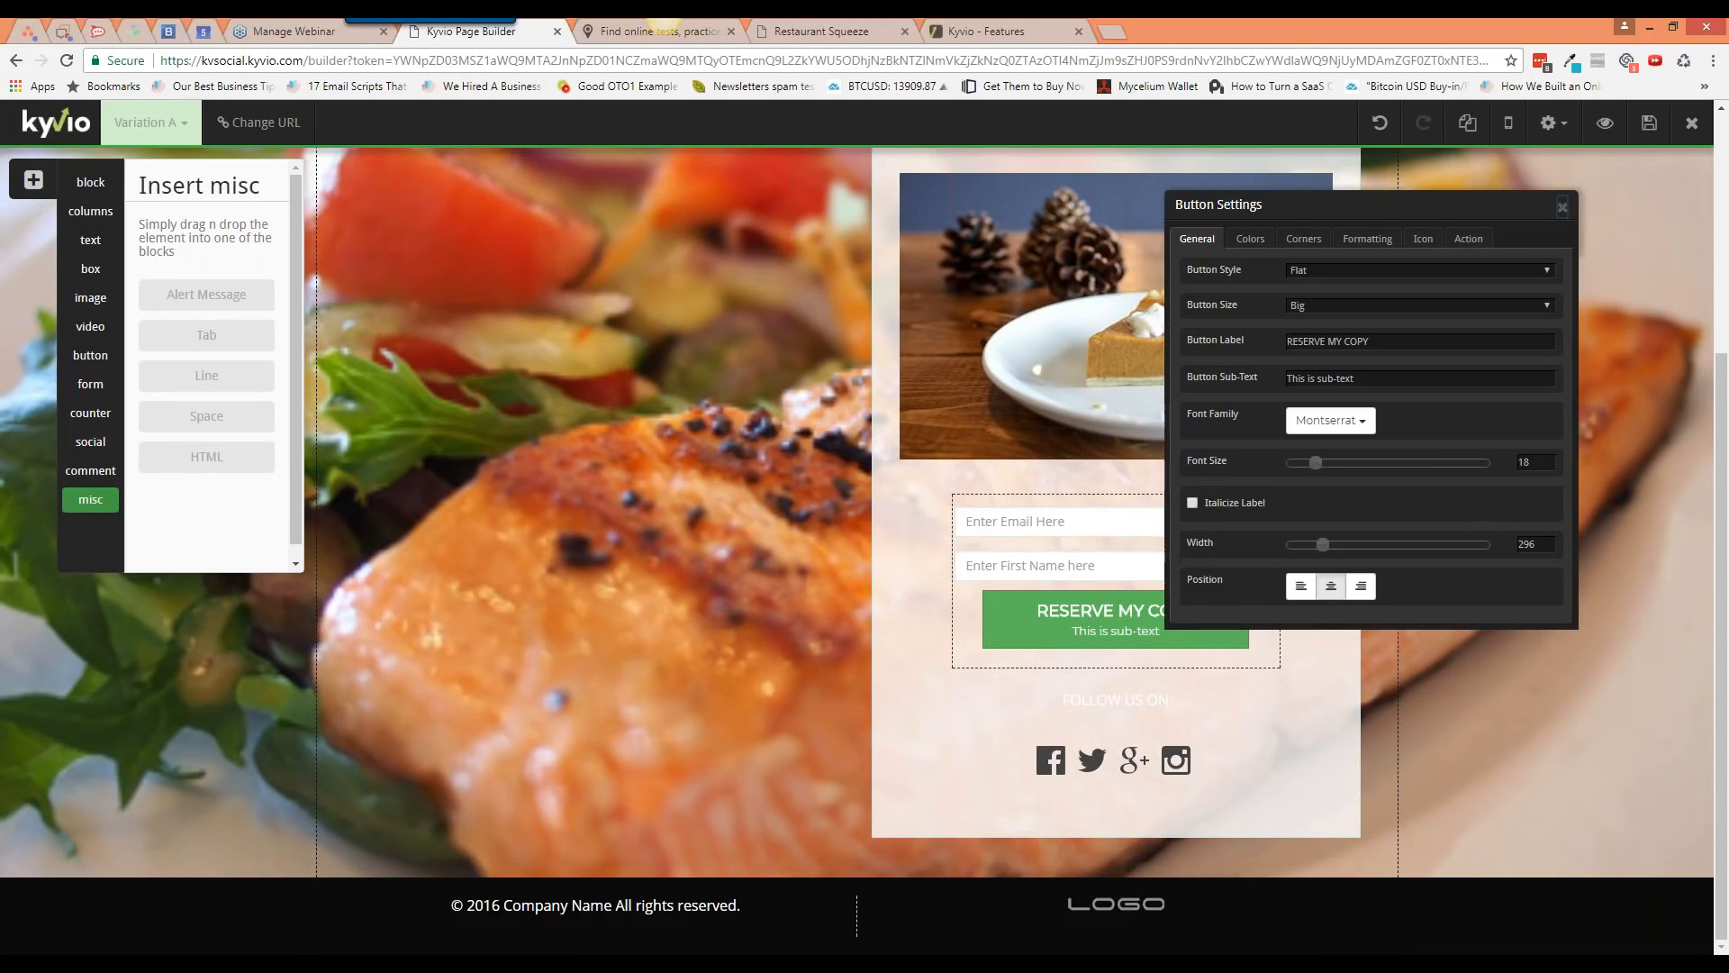
{"action": "left_click", "coordinate": [1563, 208]}
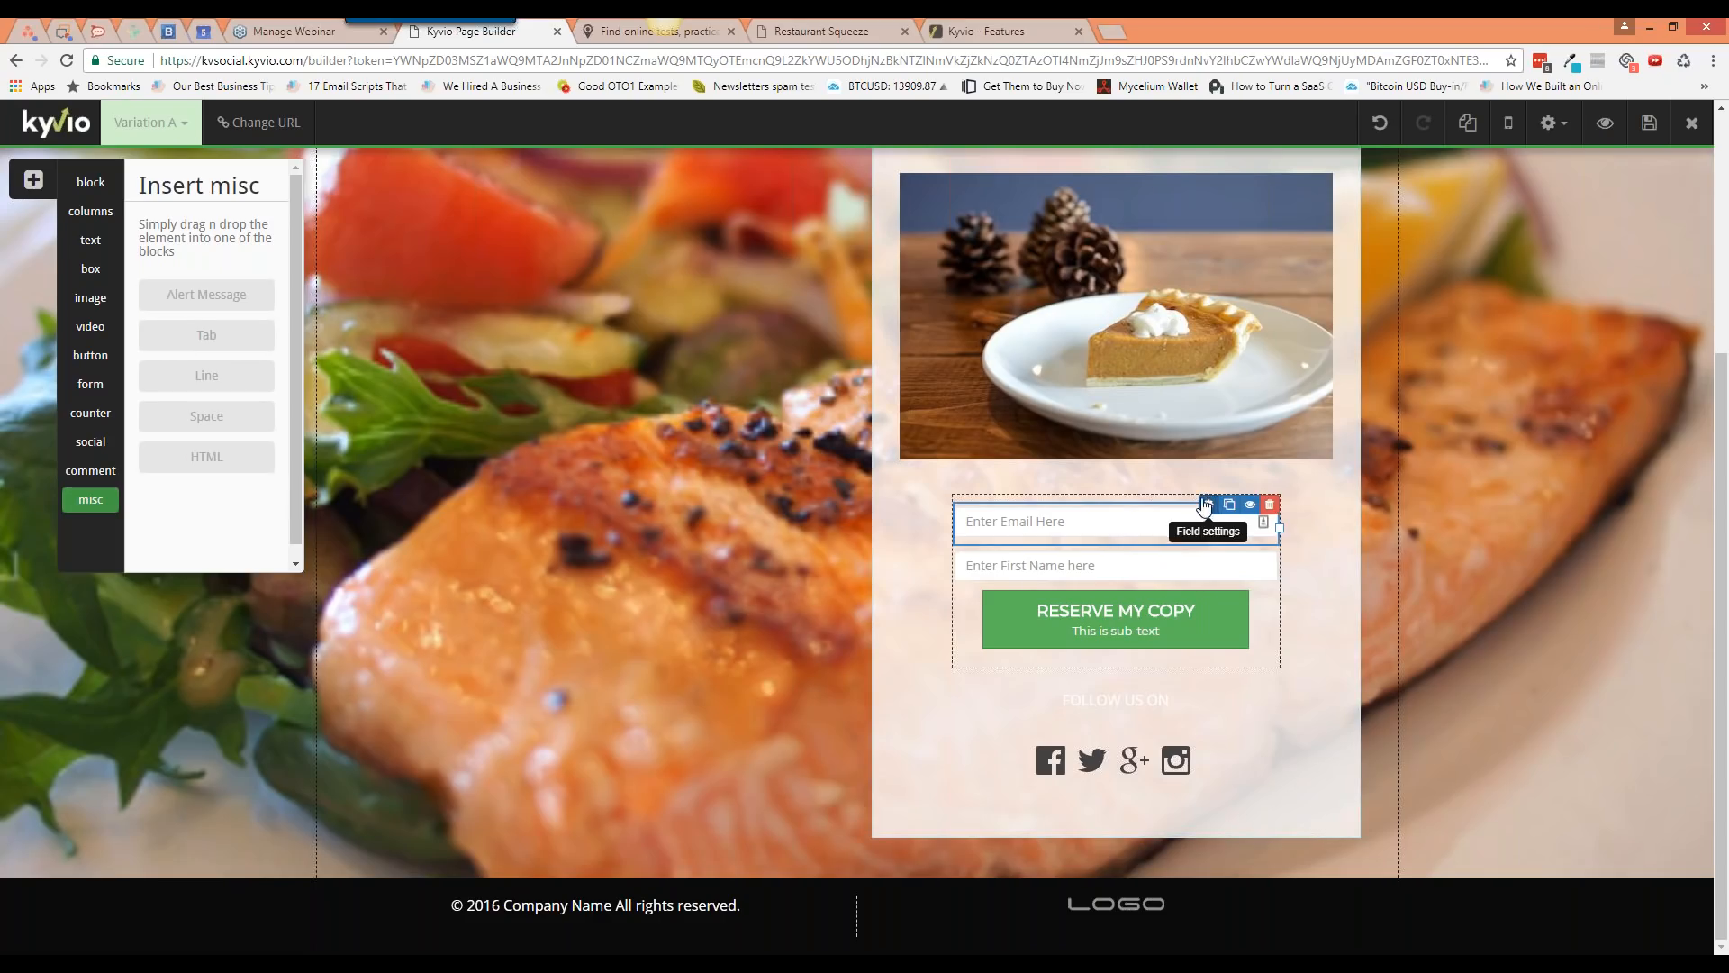
{"action": "left_click", "coordinate": [1206, 506]}
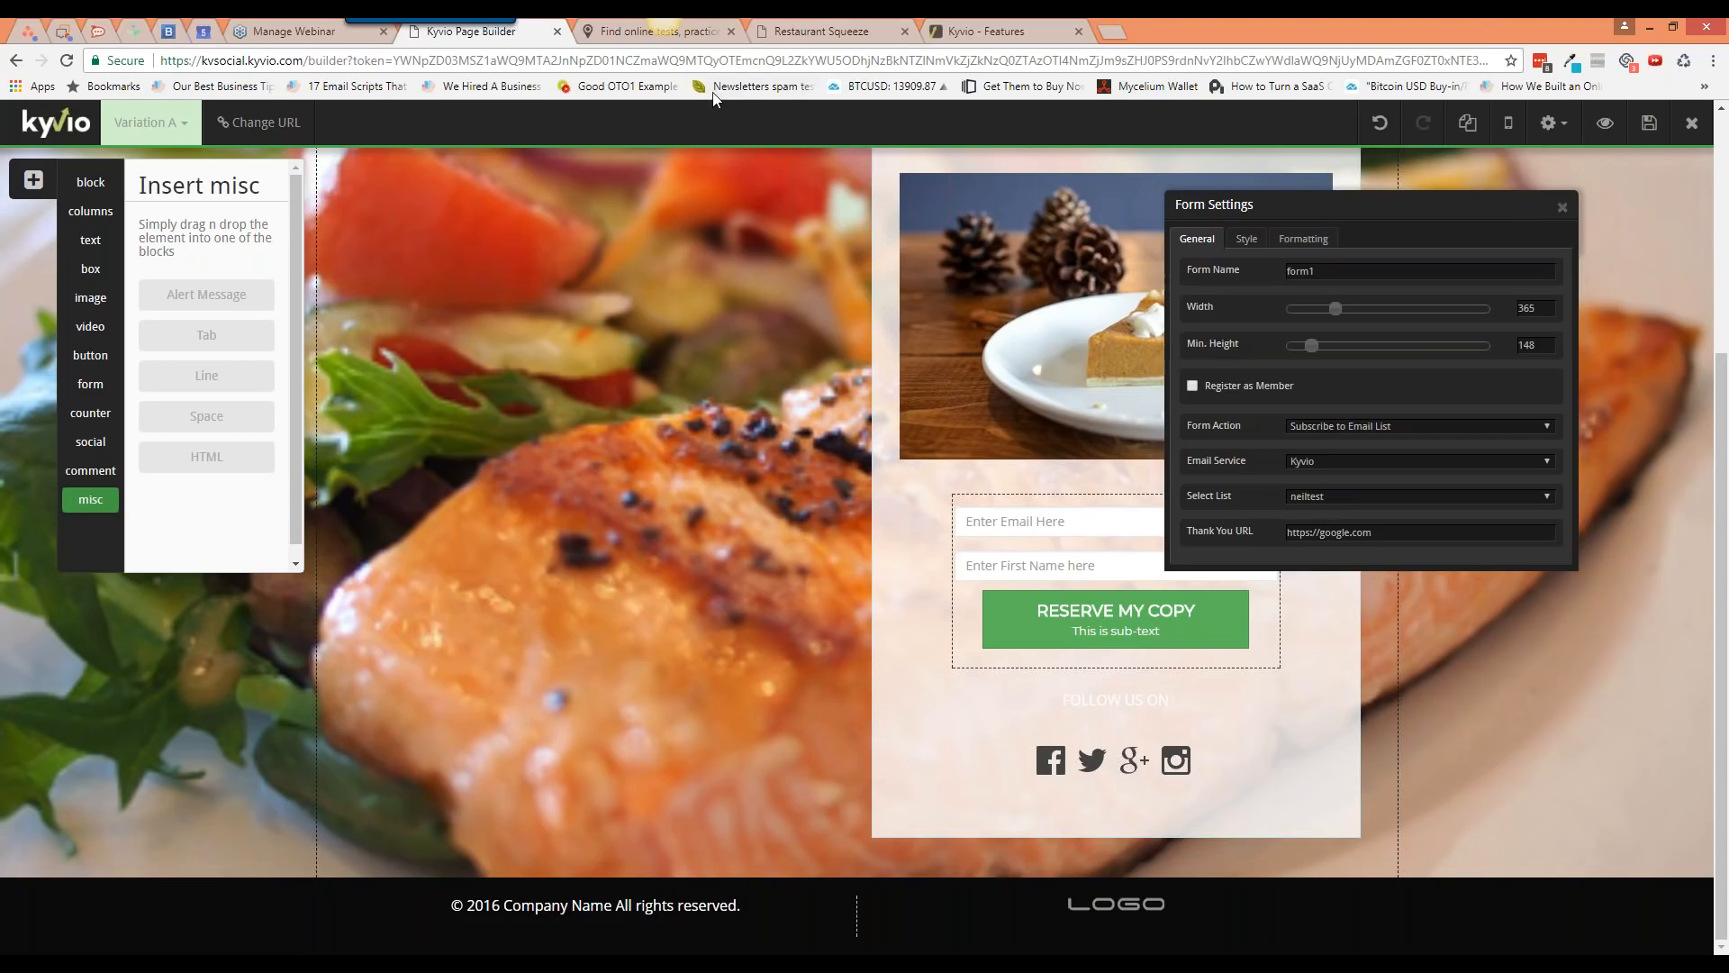
Step: Keep the current email list and switch the form action to Custom Integration
{"action": "left_click", "coordinate": [667, 32]}
{"action": "left_click", "coordinate": [471, 32]}
{"action": "left_click", "coordinate": [1326, 496]}
{"action": "left_click", "coordinate": [1337, 507]}
{"action": "left_click", "coordinate": [1359, 428]}
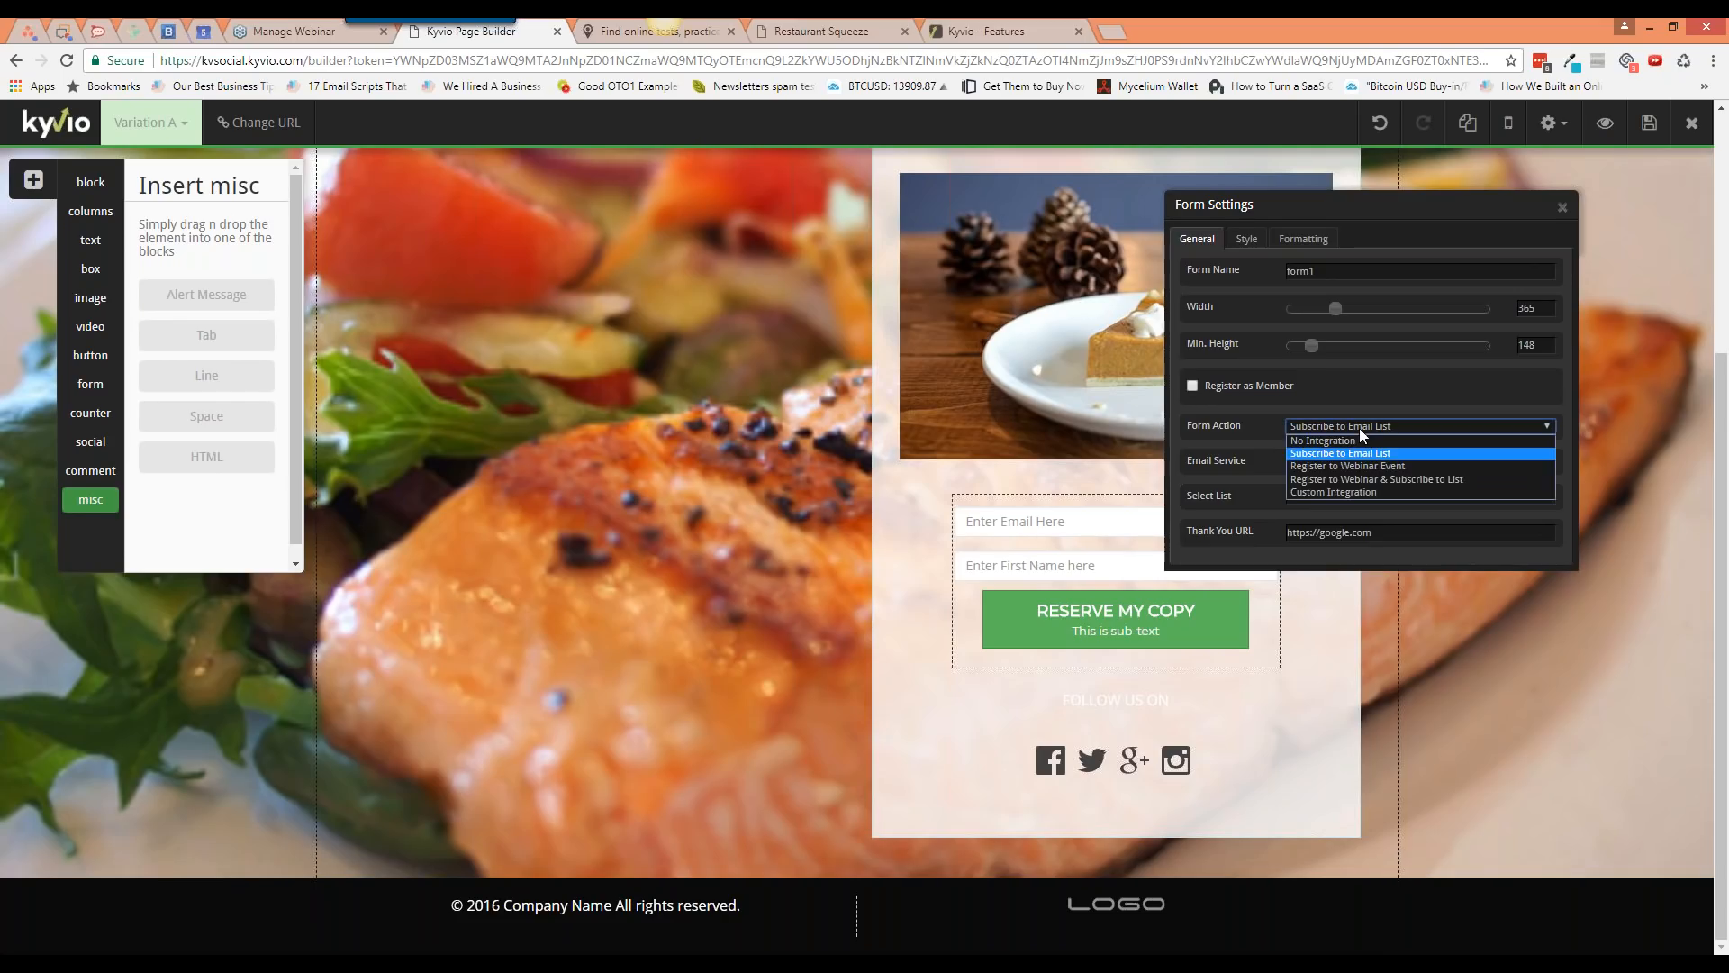
{"action": "left_click", "coordinate": [1359, 457]}
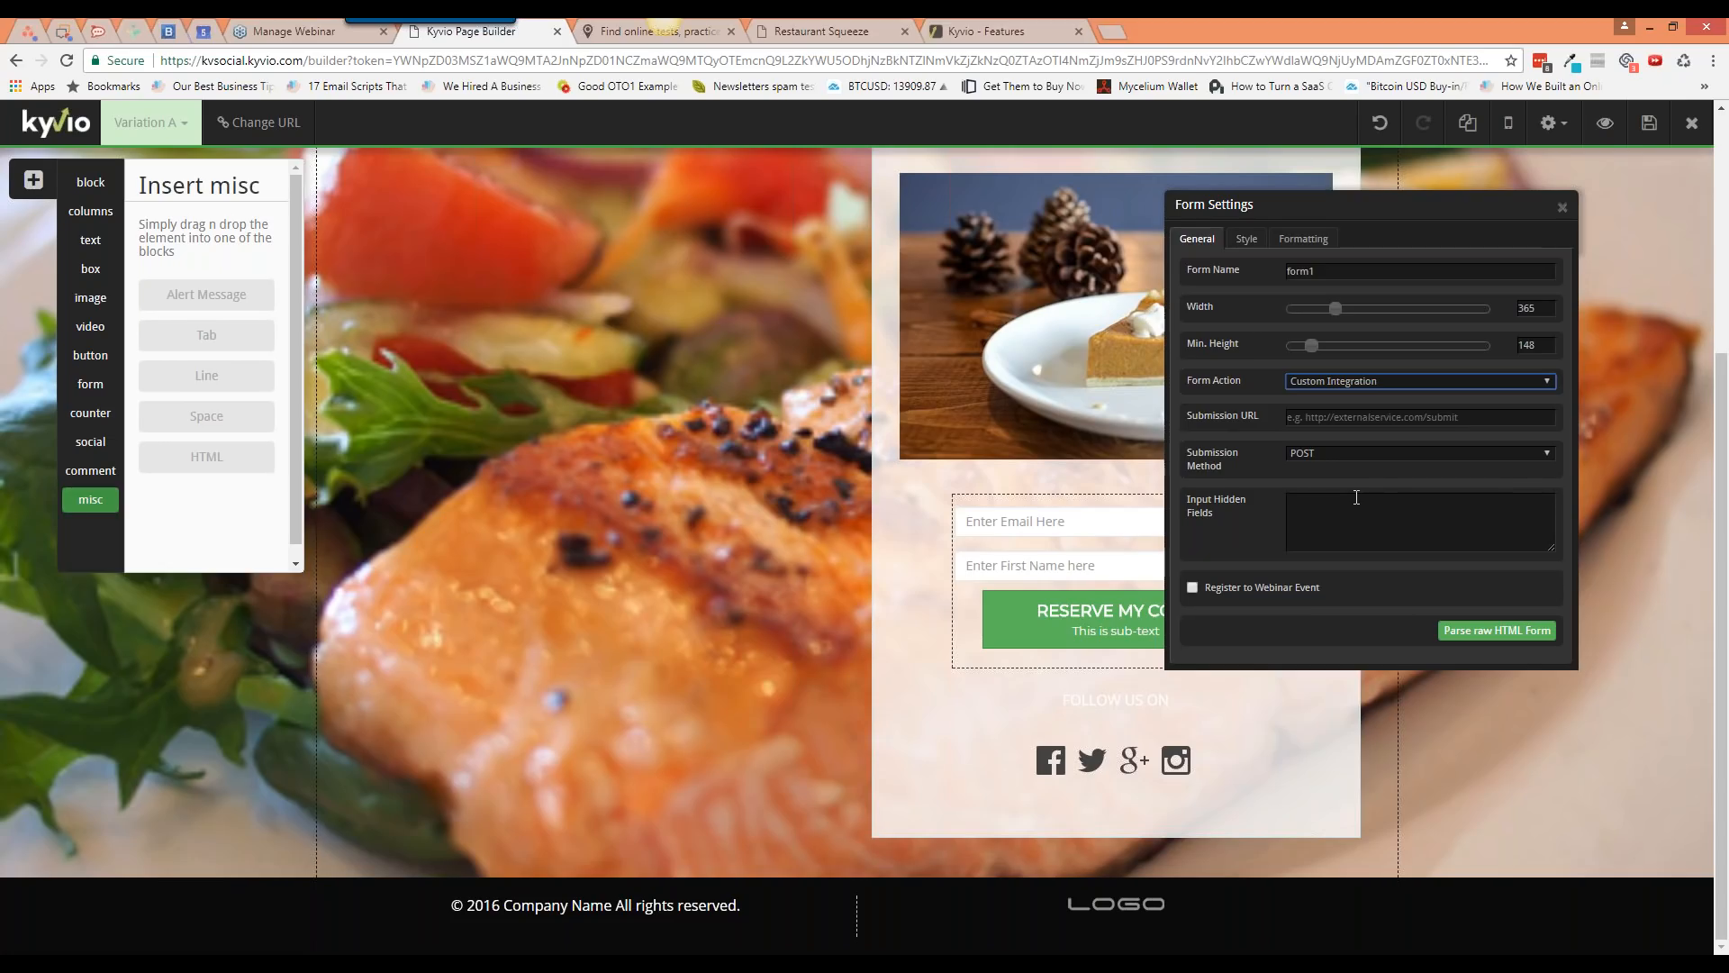
{"action": "left_click", "coordinate": [1708, 425]}
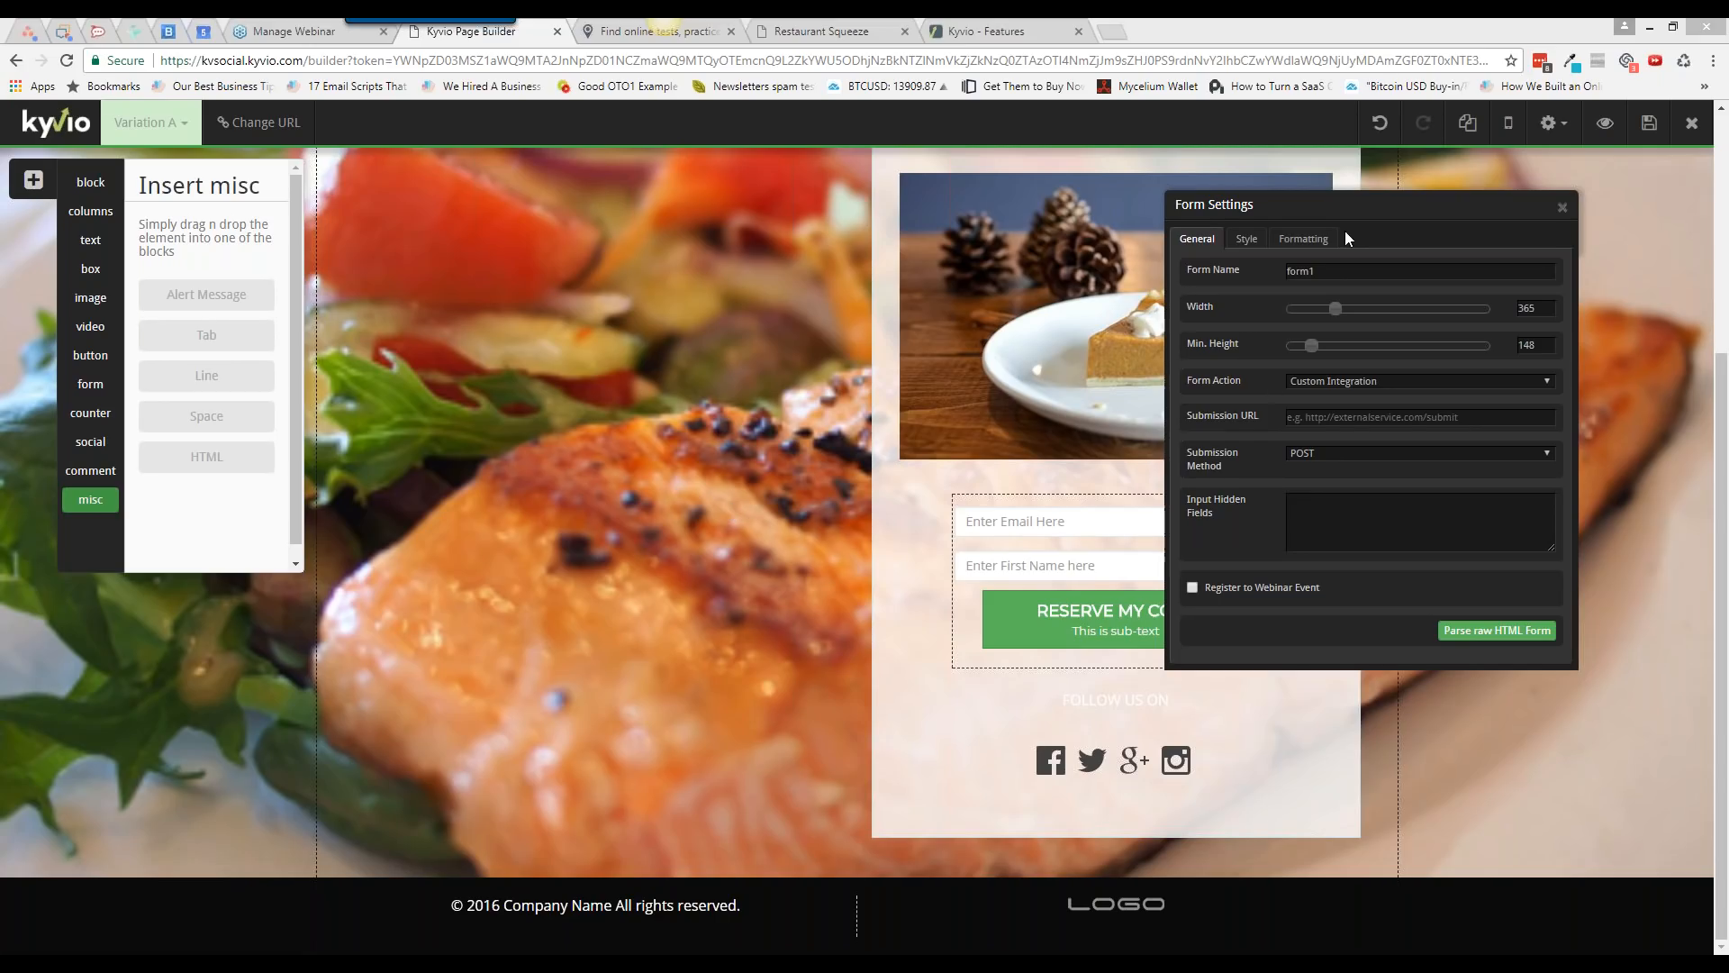
Step: Try Subscribe to Email List and Register to Webinar Event, settling on No Integration
{"action": "left_click_drag", "start_coordinate": [1341, 212], "coordinate": [1097, 232]}
{"action": "left_click", "coordinate": [1116, 400]}
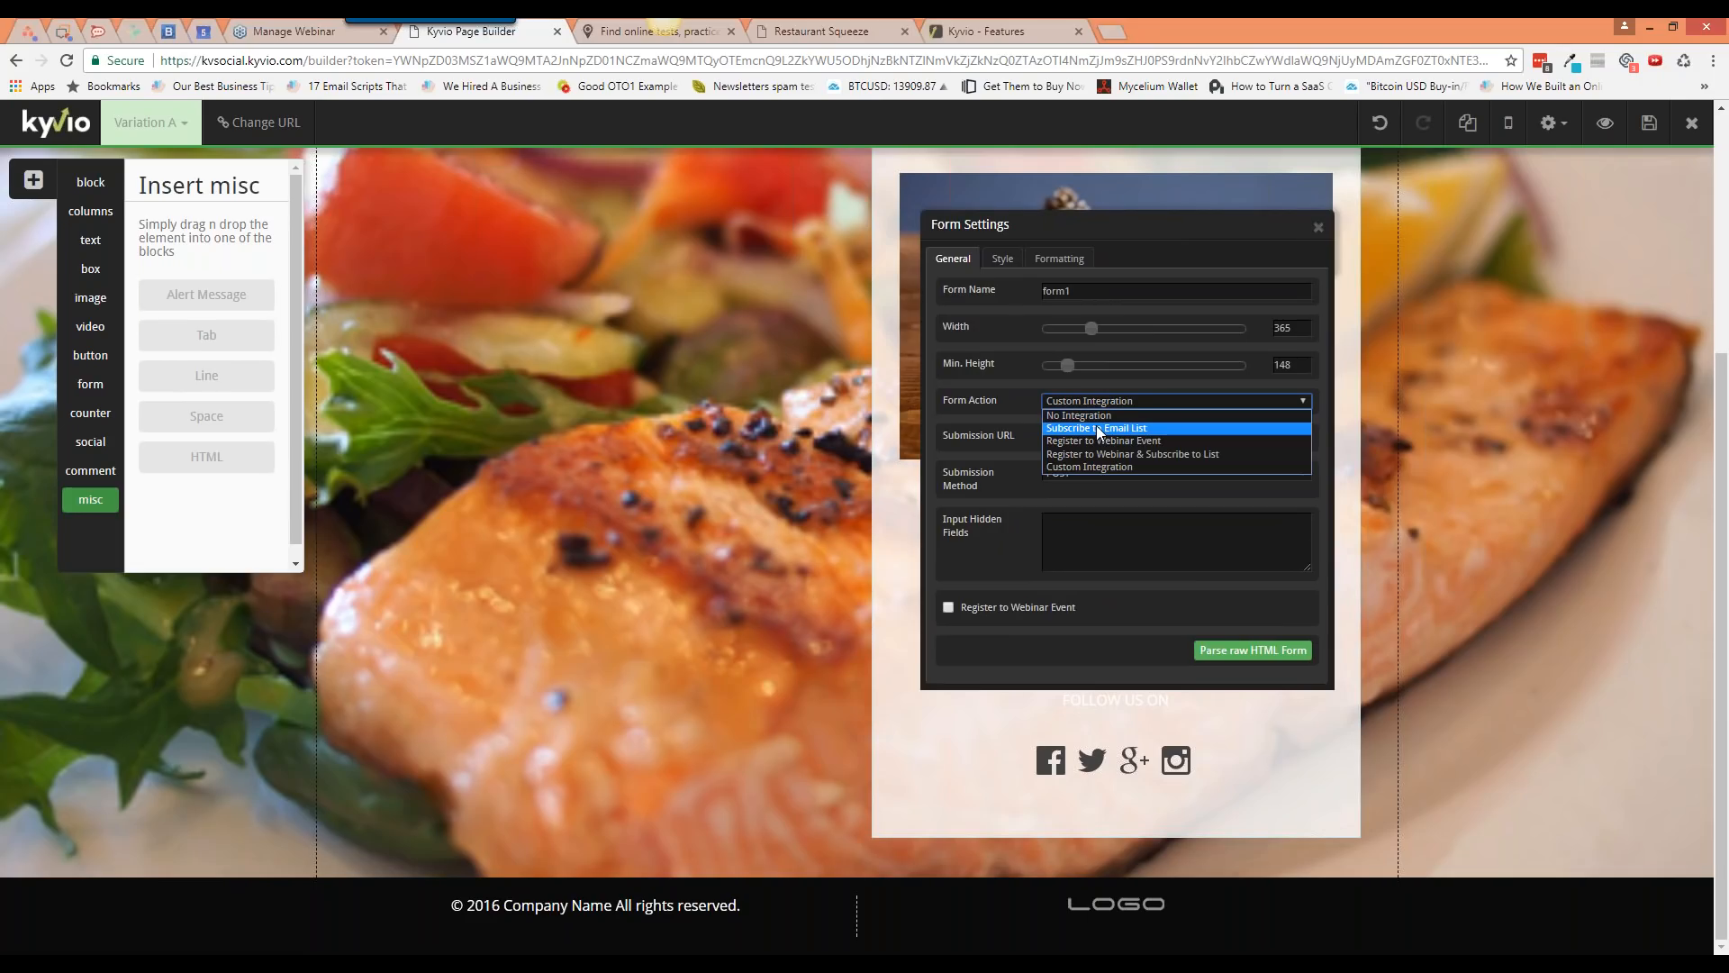
{"action": "left_click", "coordinate": [1099, 430]}
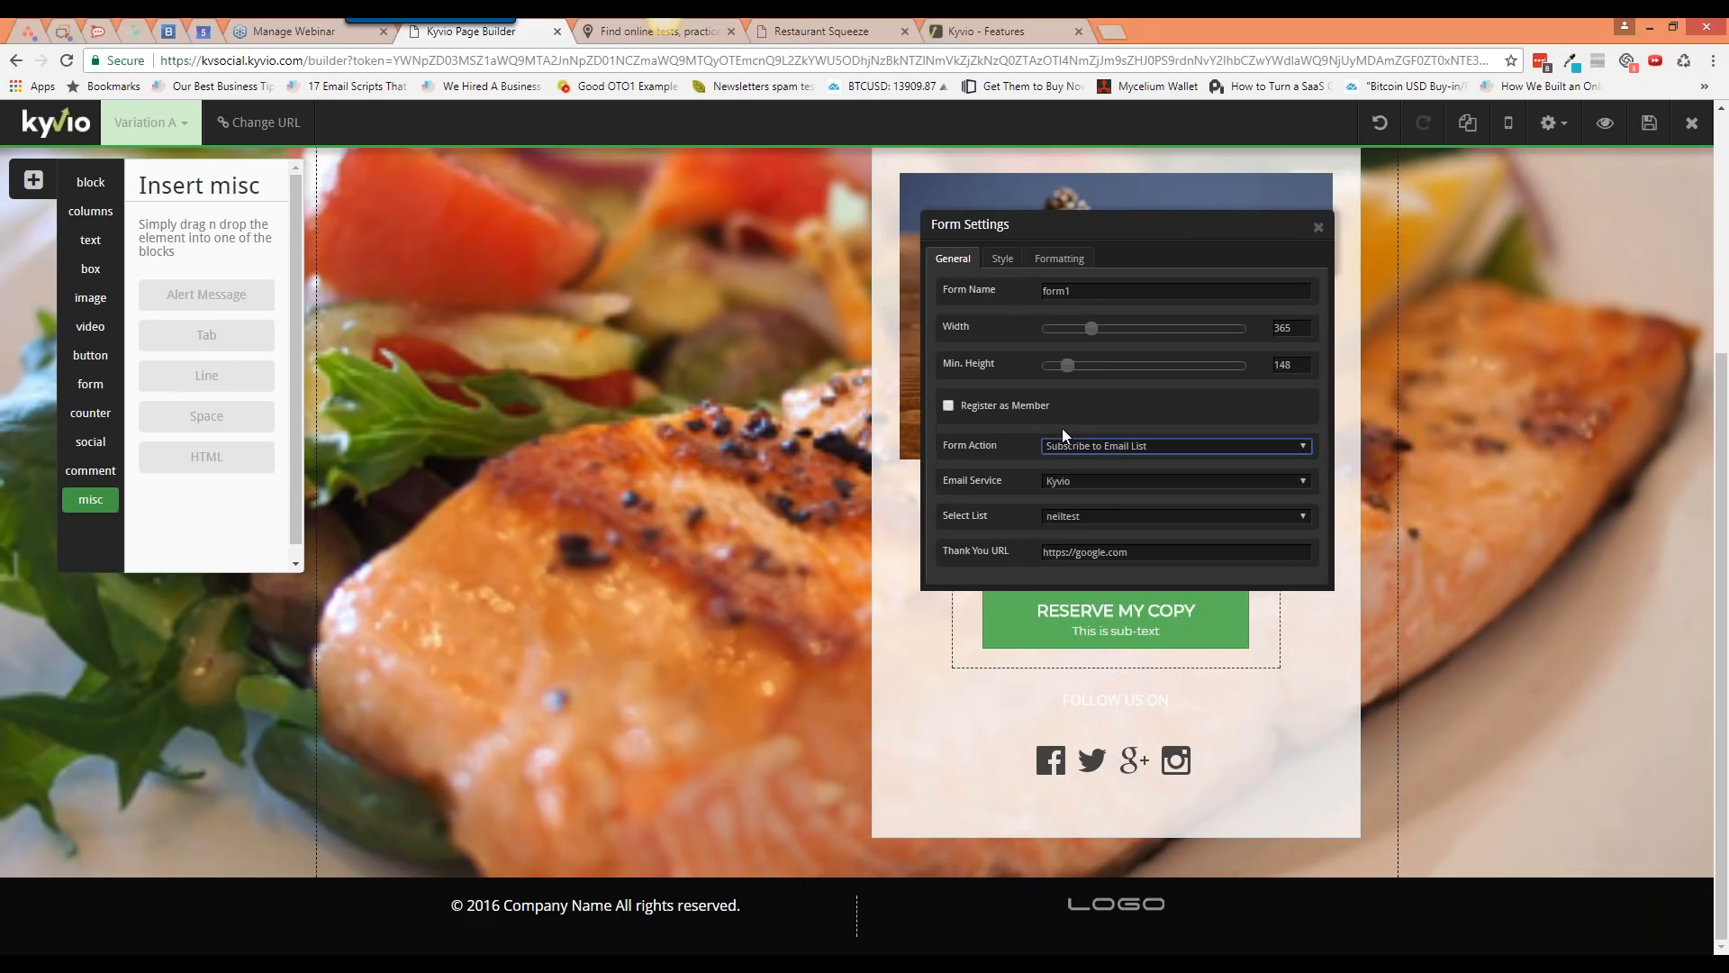
{"action": "left_click", "coordinate": [1126, 447]}
{"action": "left_click", "coordinate": [1122, 485]}
{"action": "left_click", "coordinate": [1104, 447]}
{"action": "left_click", "coordinate": [1099, 460]}
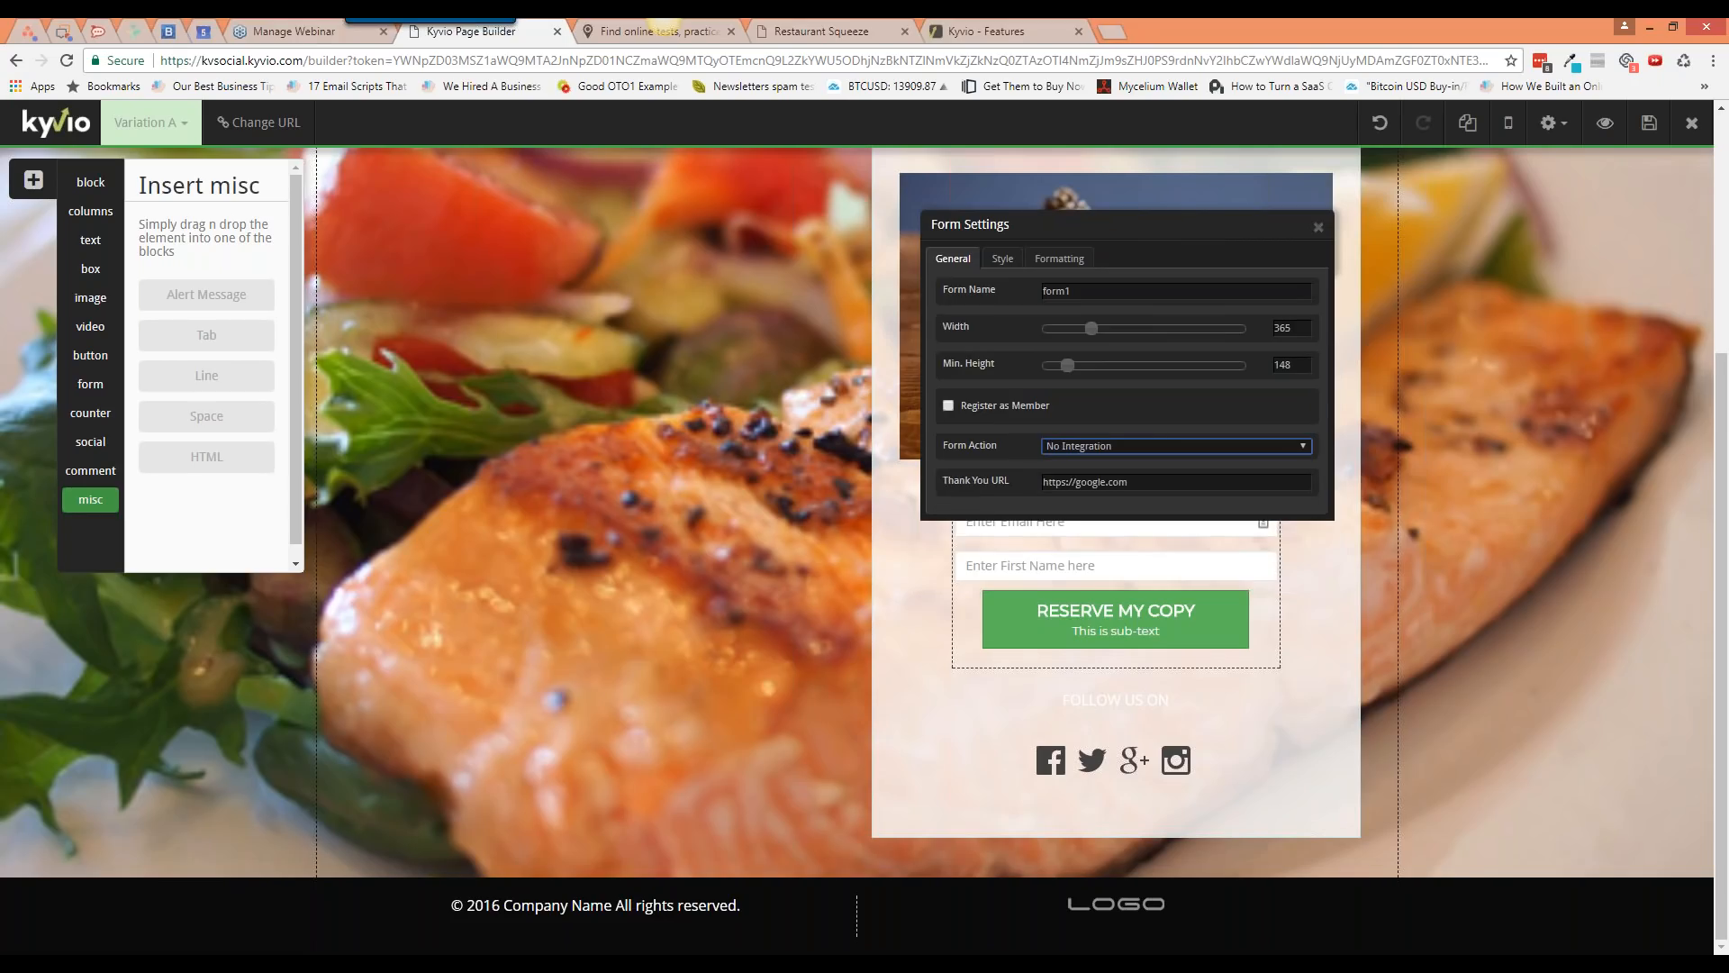
Step: Register signups as Product Creation Bootcamp (Basic Level) members and close Form Settings
{"action": "left_click", "coordinate": [948, 406]}
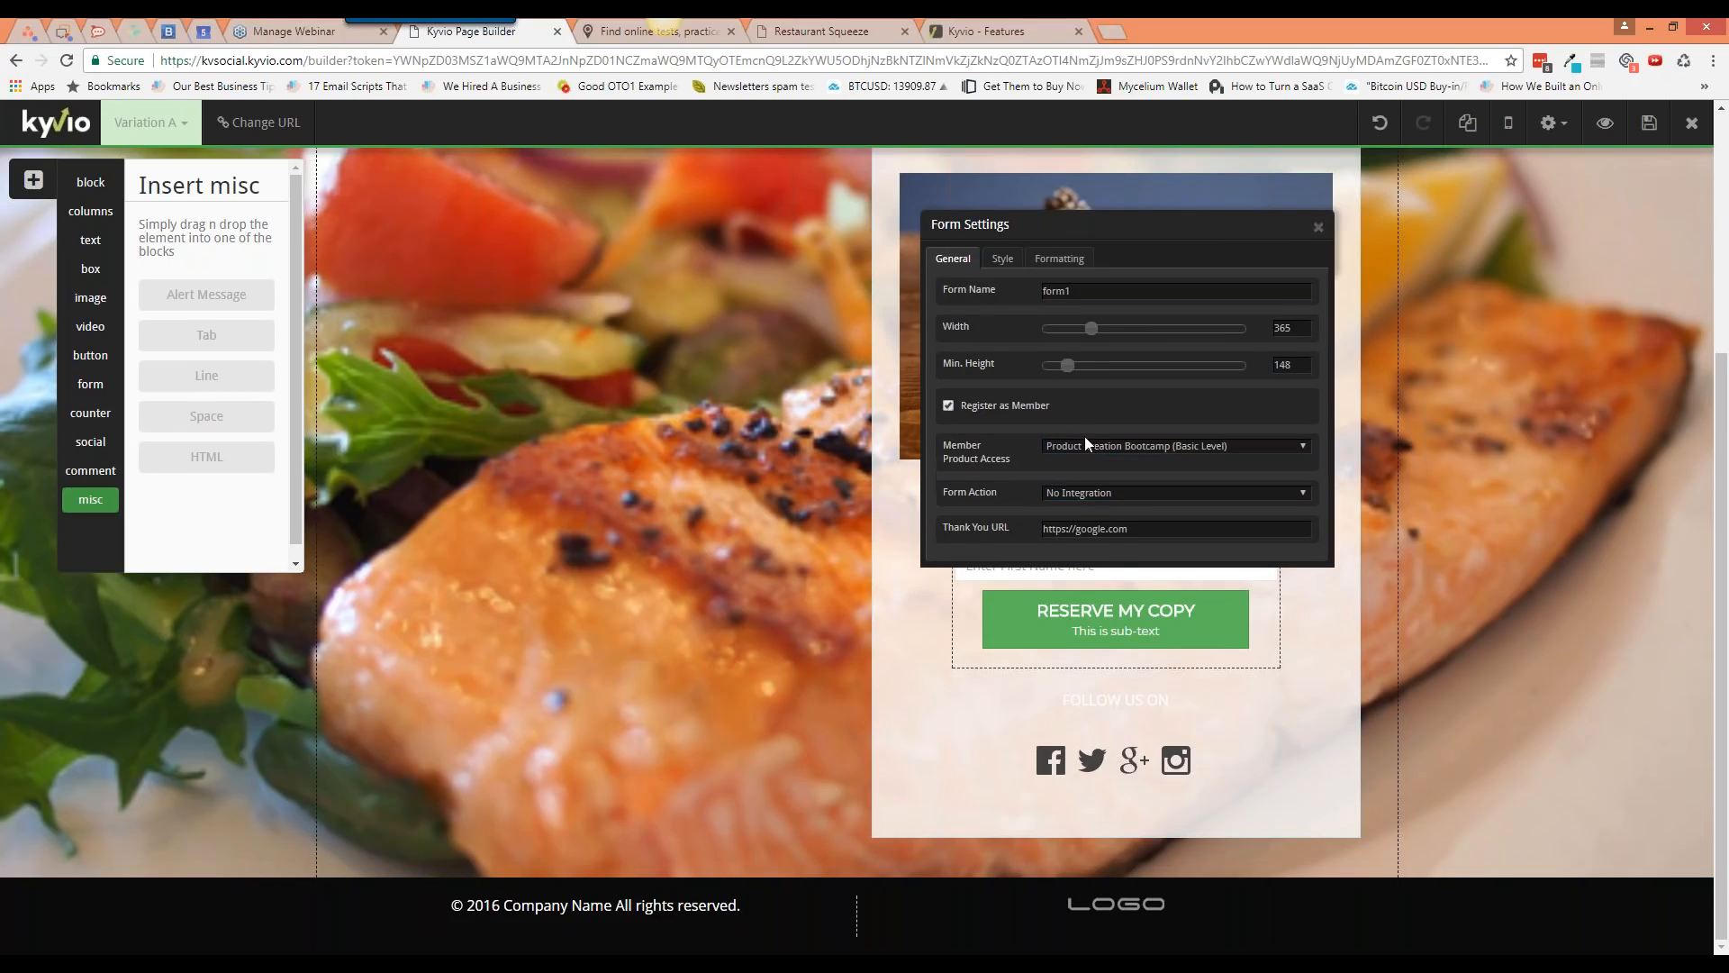
{"action": "left_click", "coordinate": [1126, 447]}
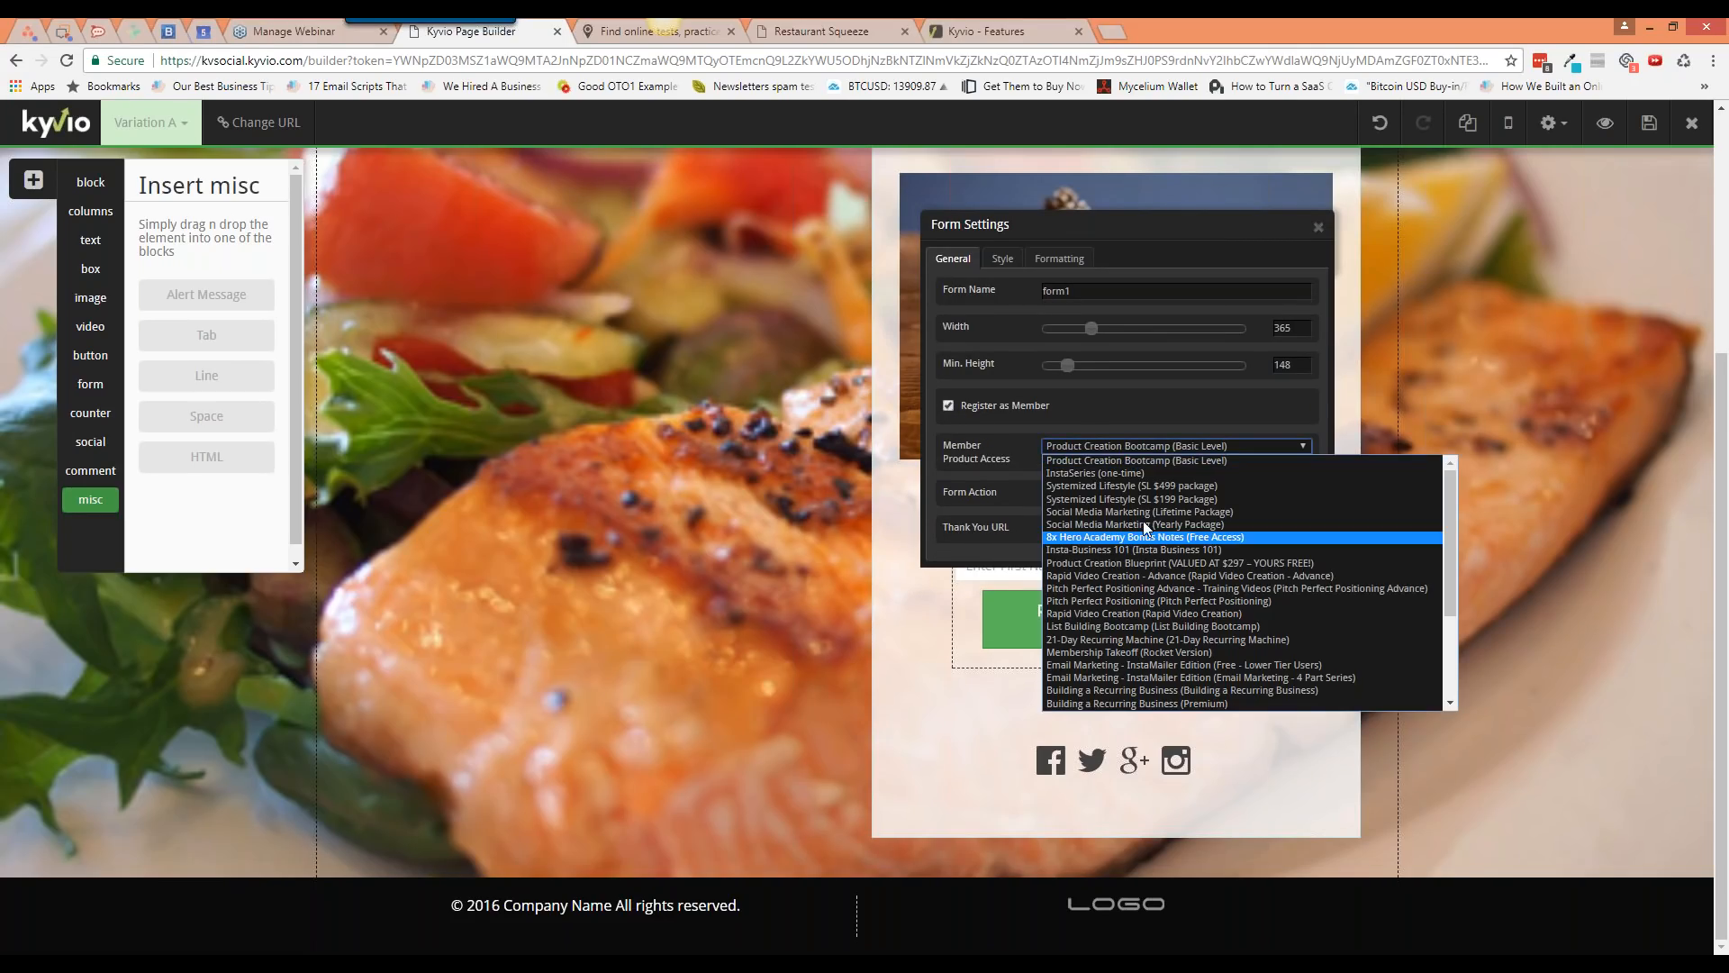
{"action": "left_click", "coordinate": [1118, 420]}
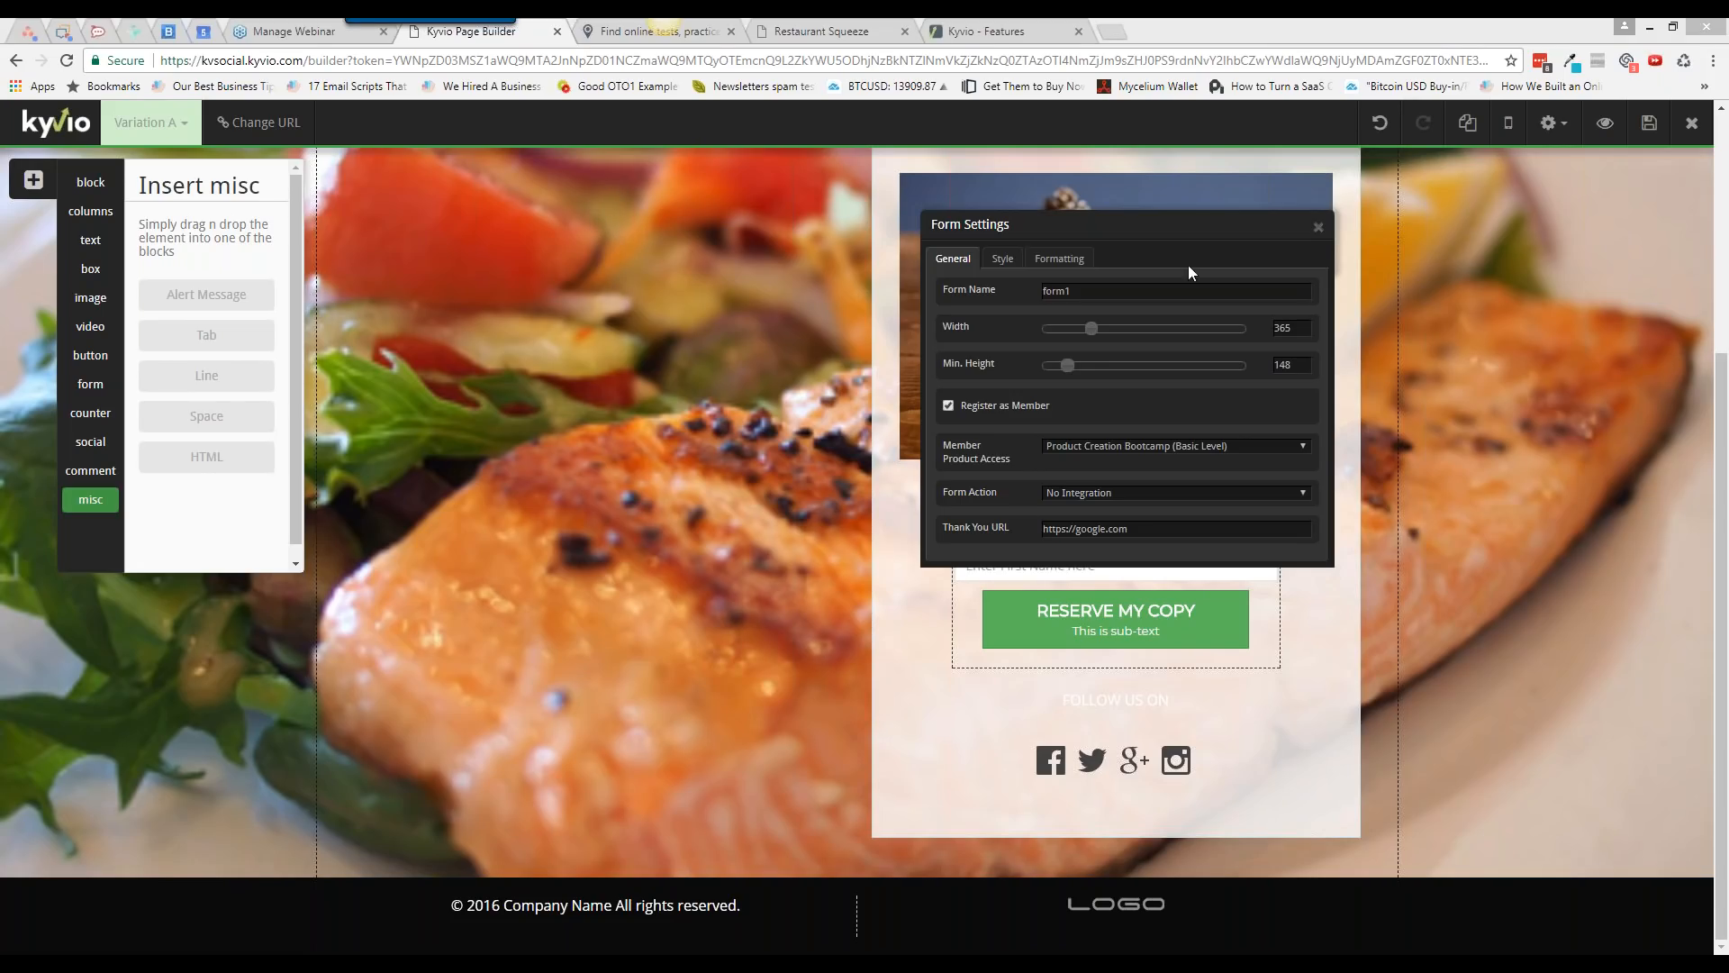
{"action": "left_click", "coordinate": [1318, 228]}
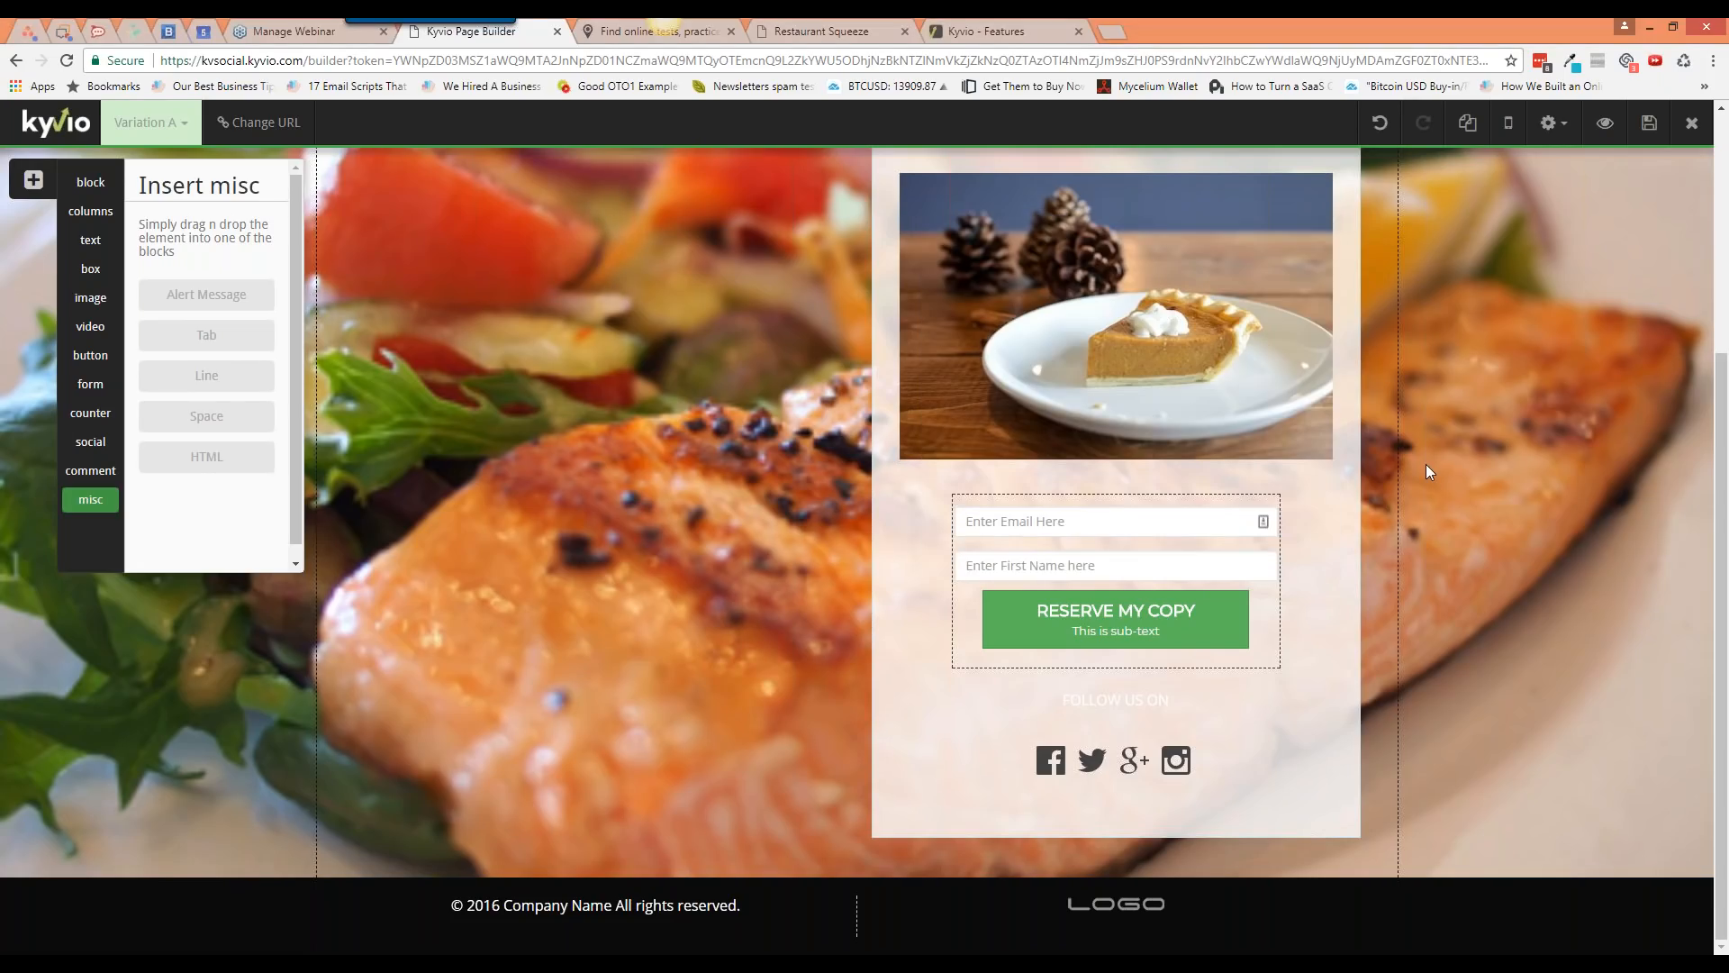
Step: Delete the LOGO header bar at the top of the page
{"action": "scroll", "coordinate": [1425, 463], "scroll_direction": "up", "scroll_amount": 4}
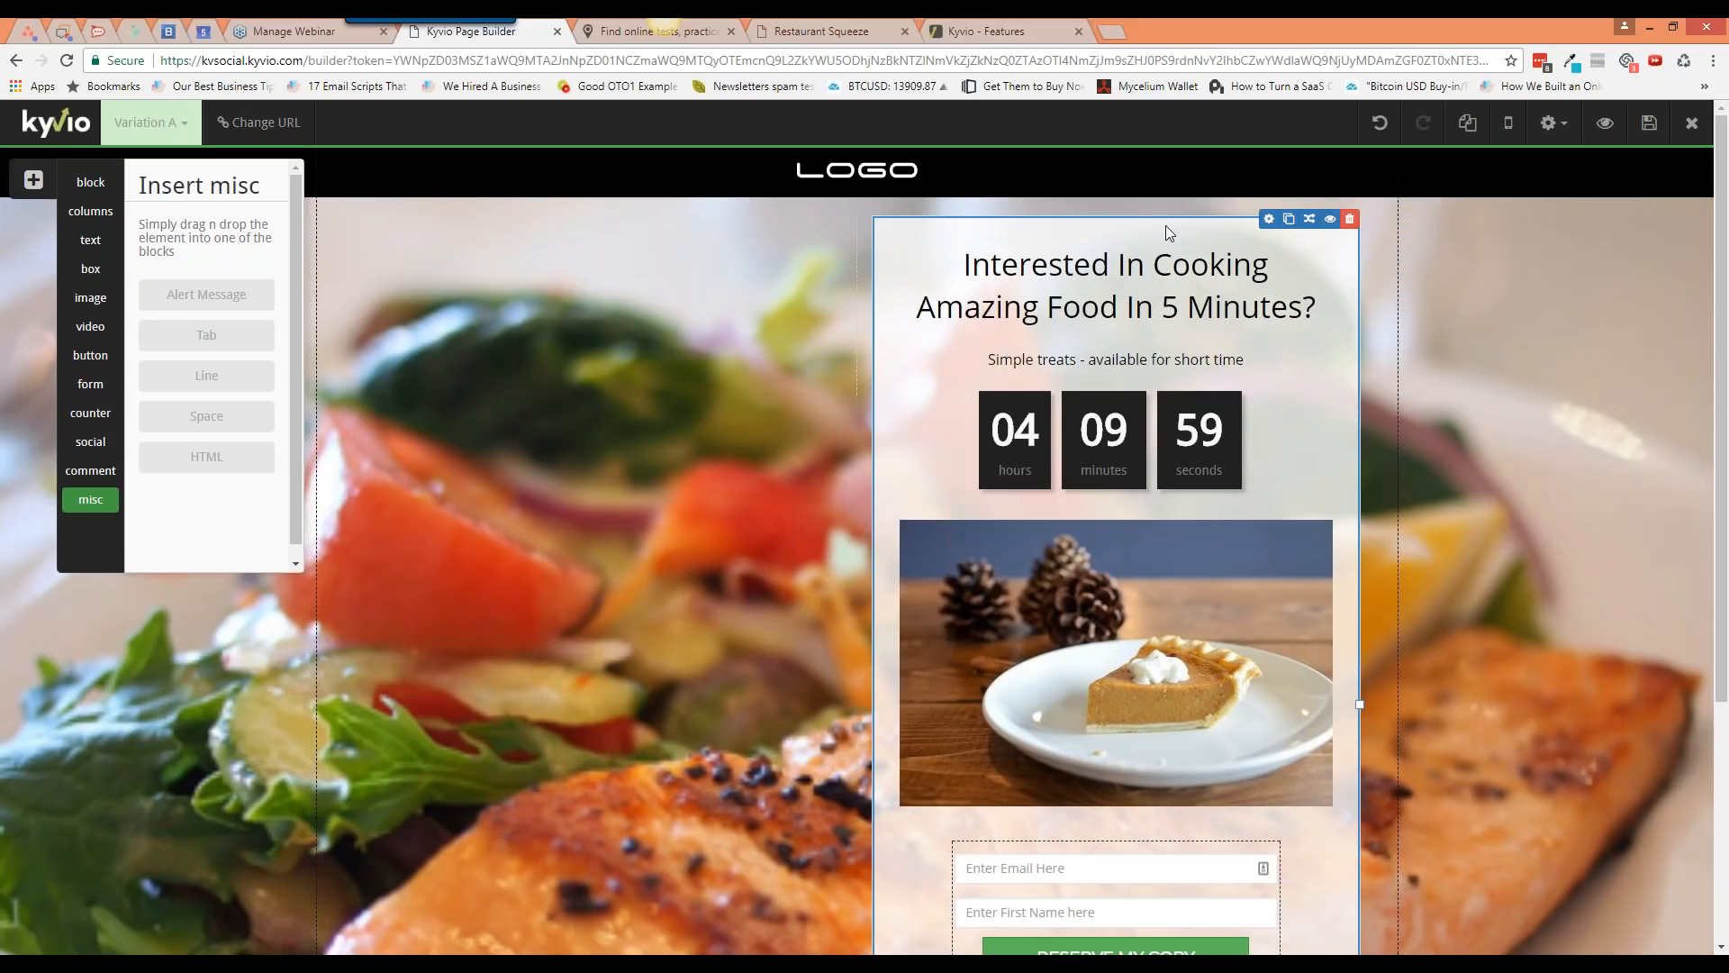
{"action": "left_click_drag", "start_coordinate": [1166, 225], "coordinate": [636, 261]}
{"action": "scroll", "coordinate": [967, 772], "scroll_direction": "down", "scroll_amount": 4}
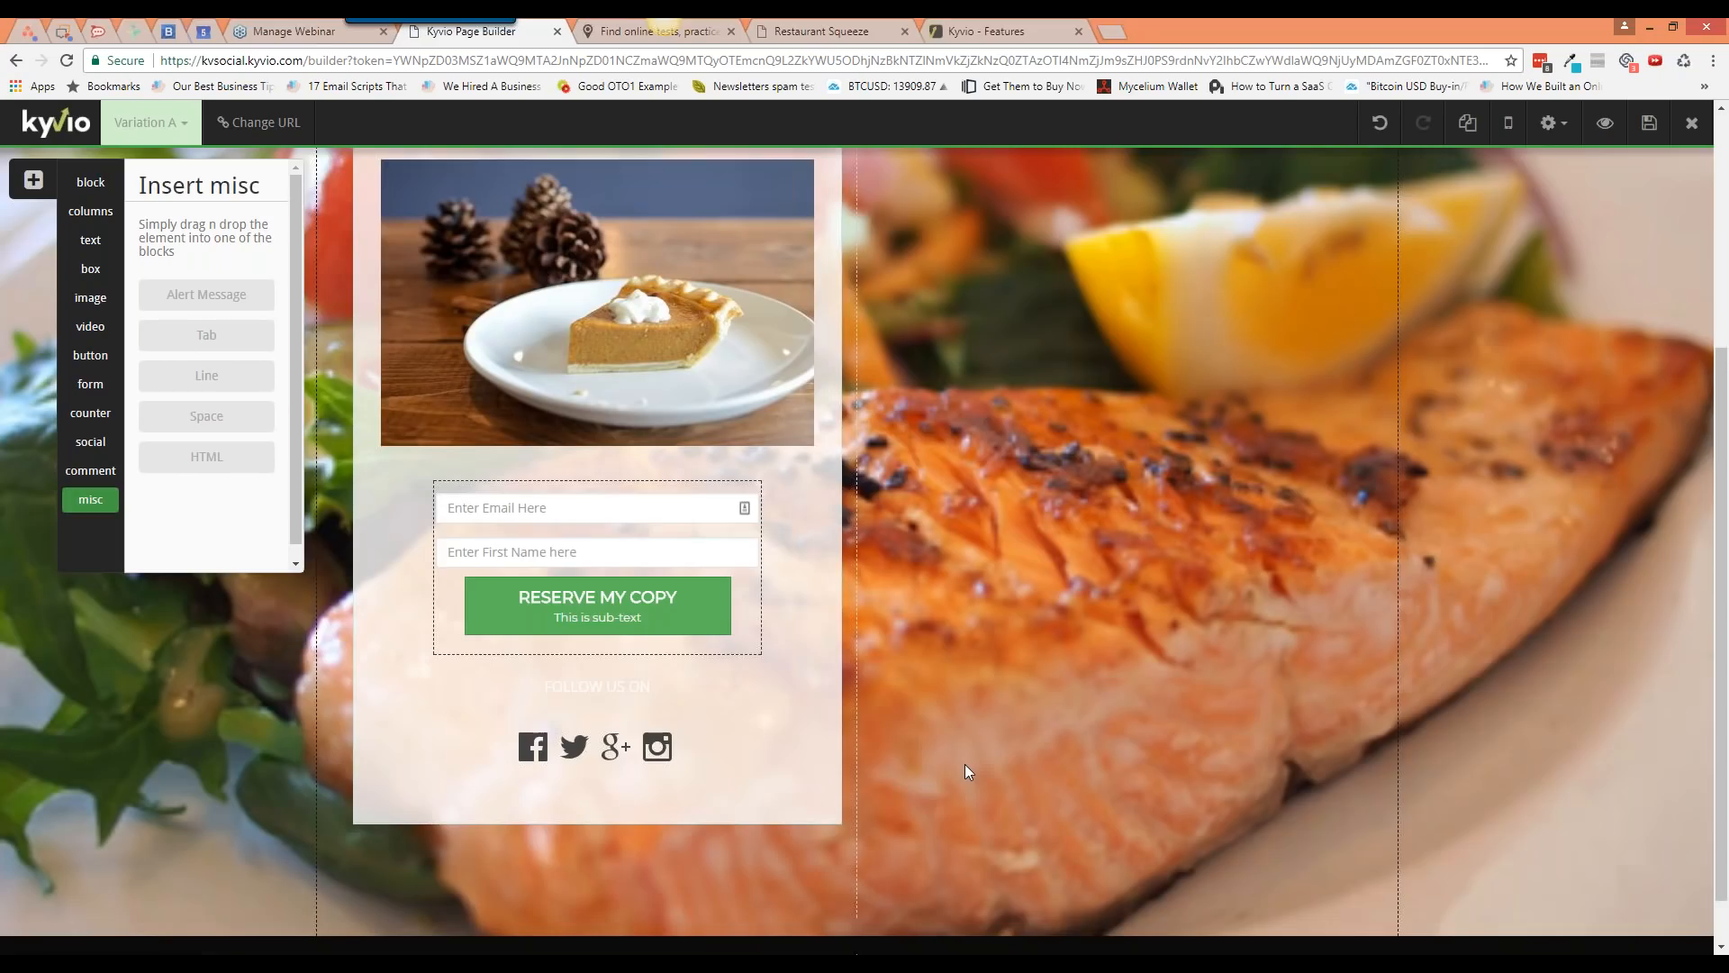
{"action": "scroll", "coordinate": [965, 764], "scroll_direction": "up", "scroll_amount": 4}
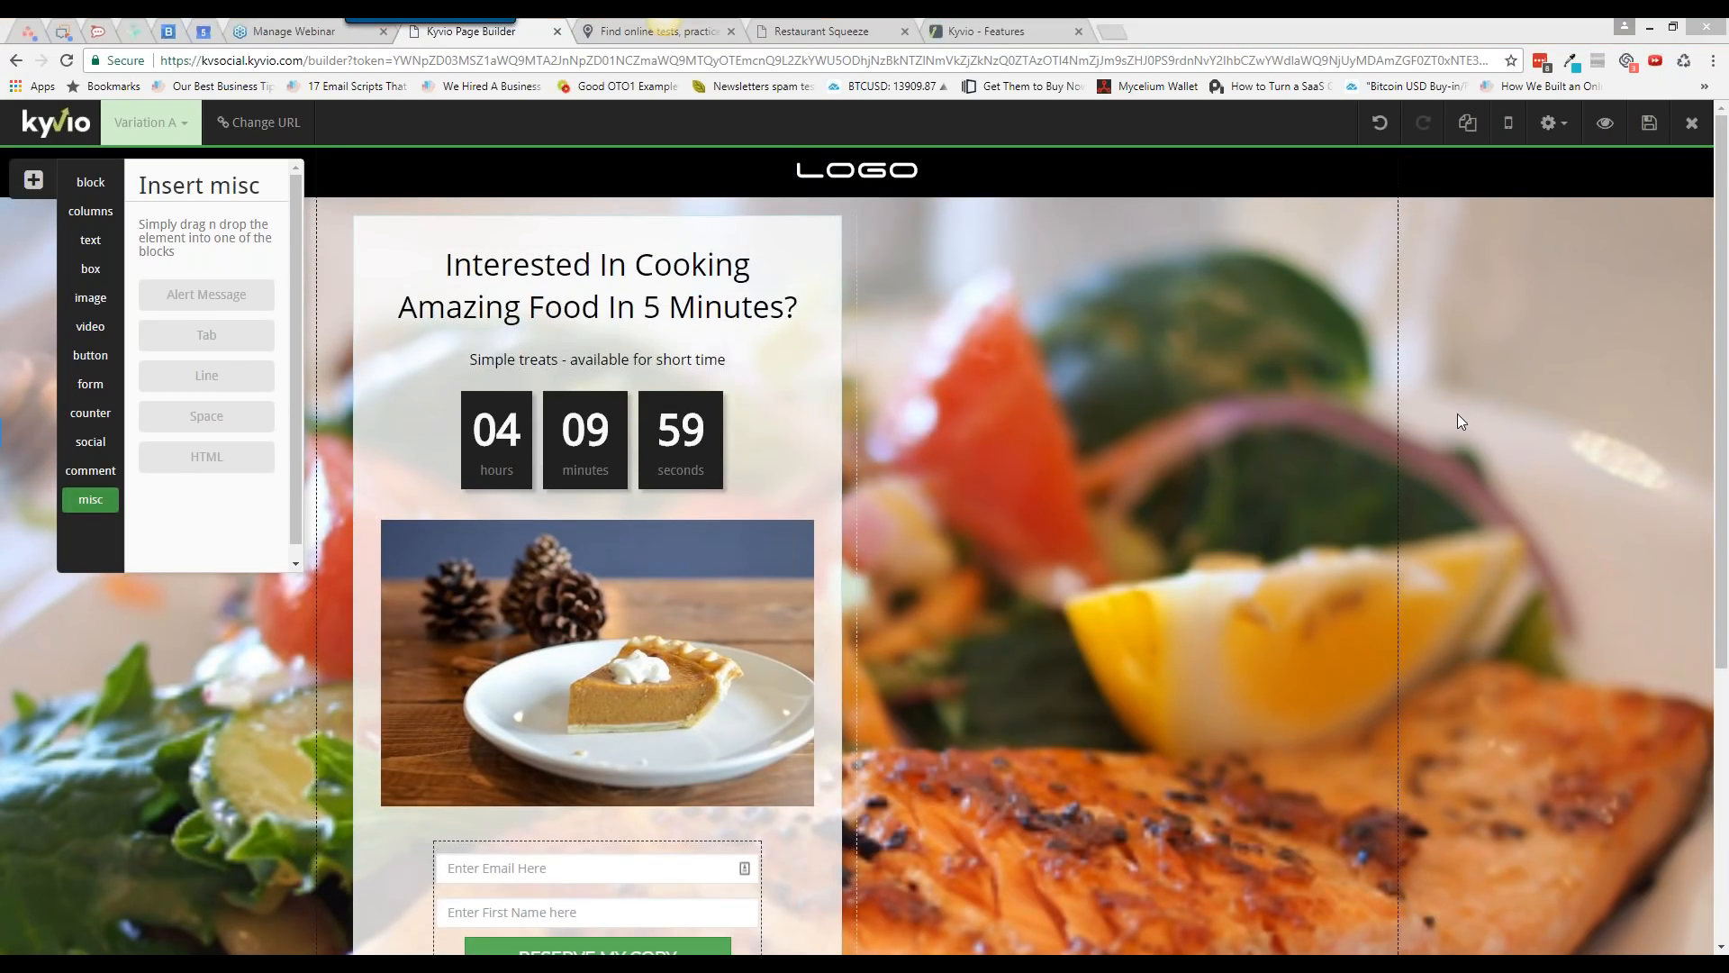
{"action": "left_click", "coordinate": [1693, 171]}
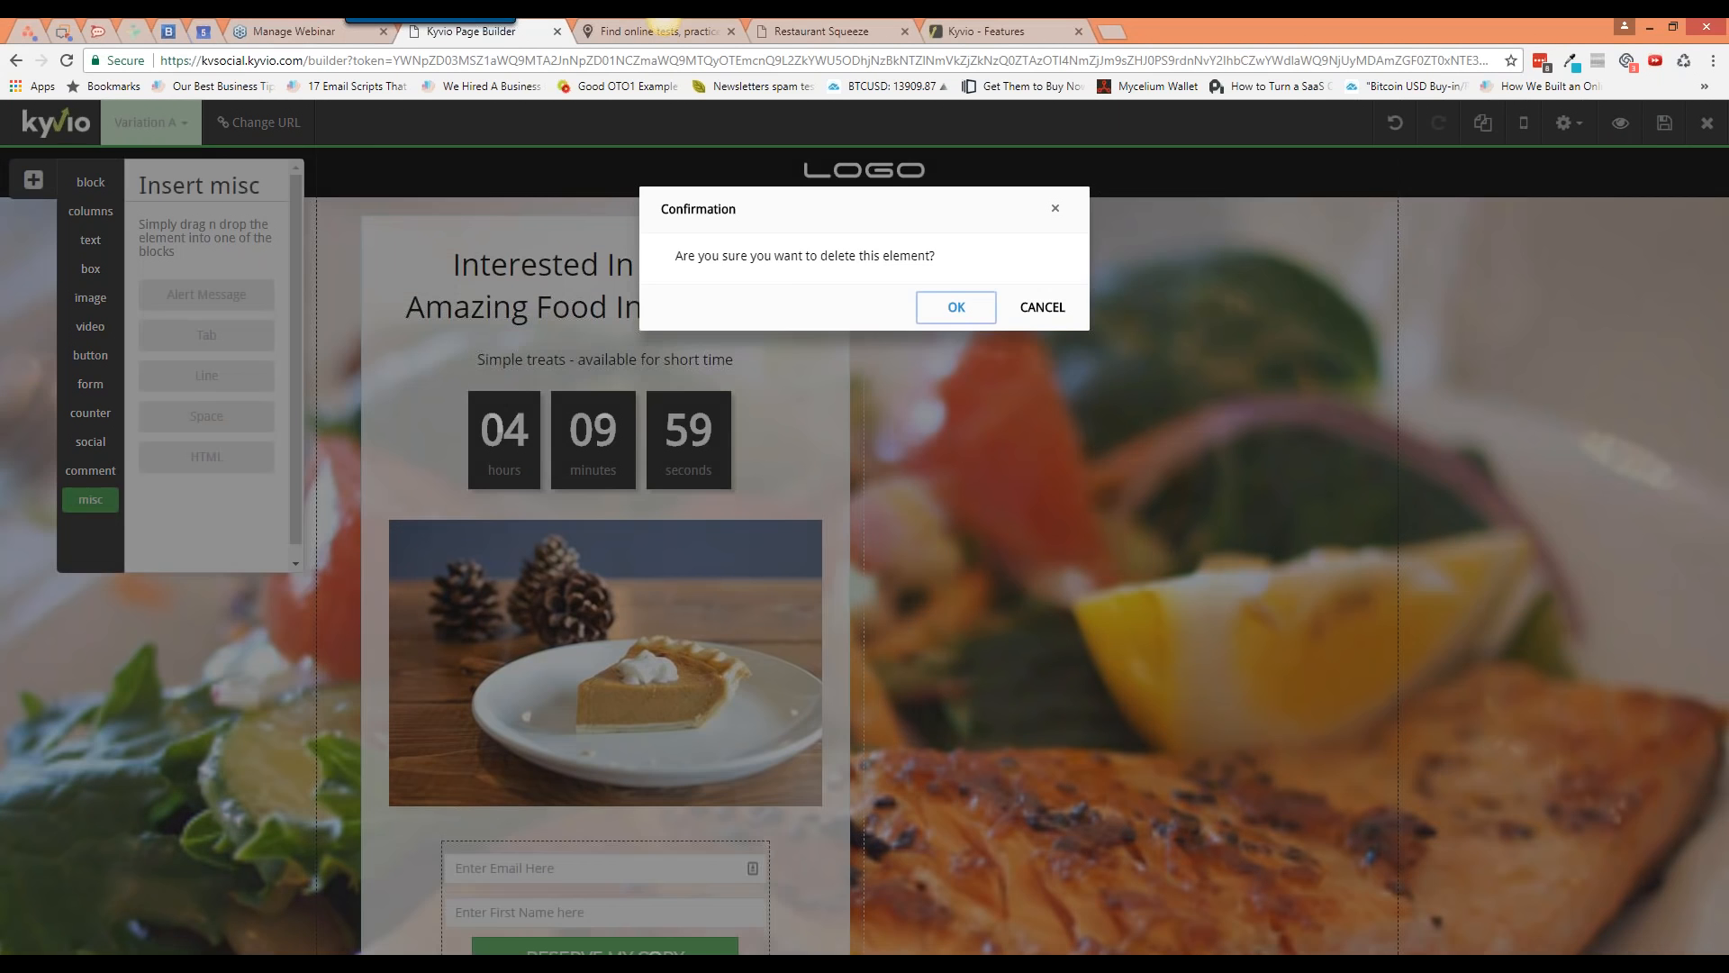
{"action": "key", "text": "Return"}
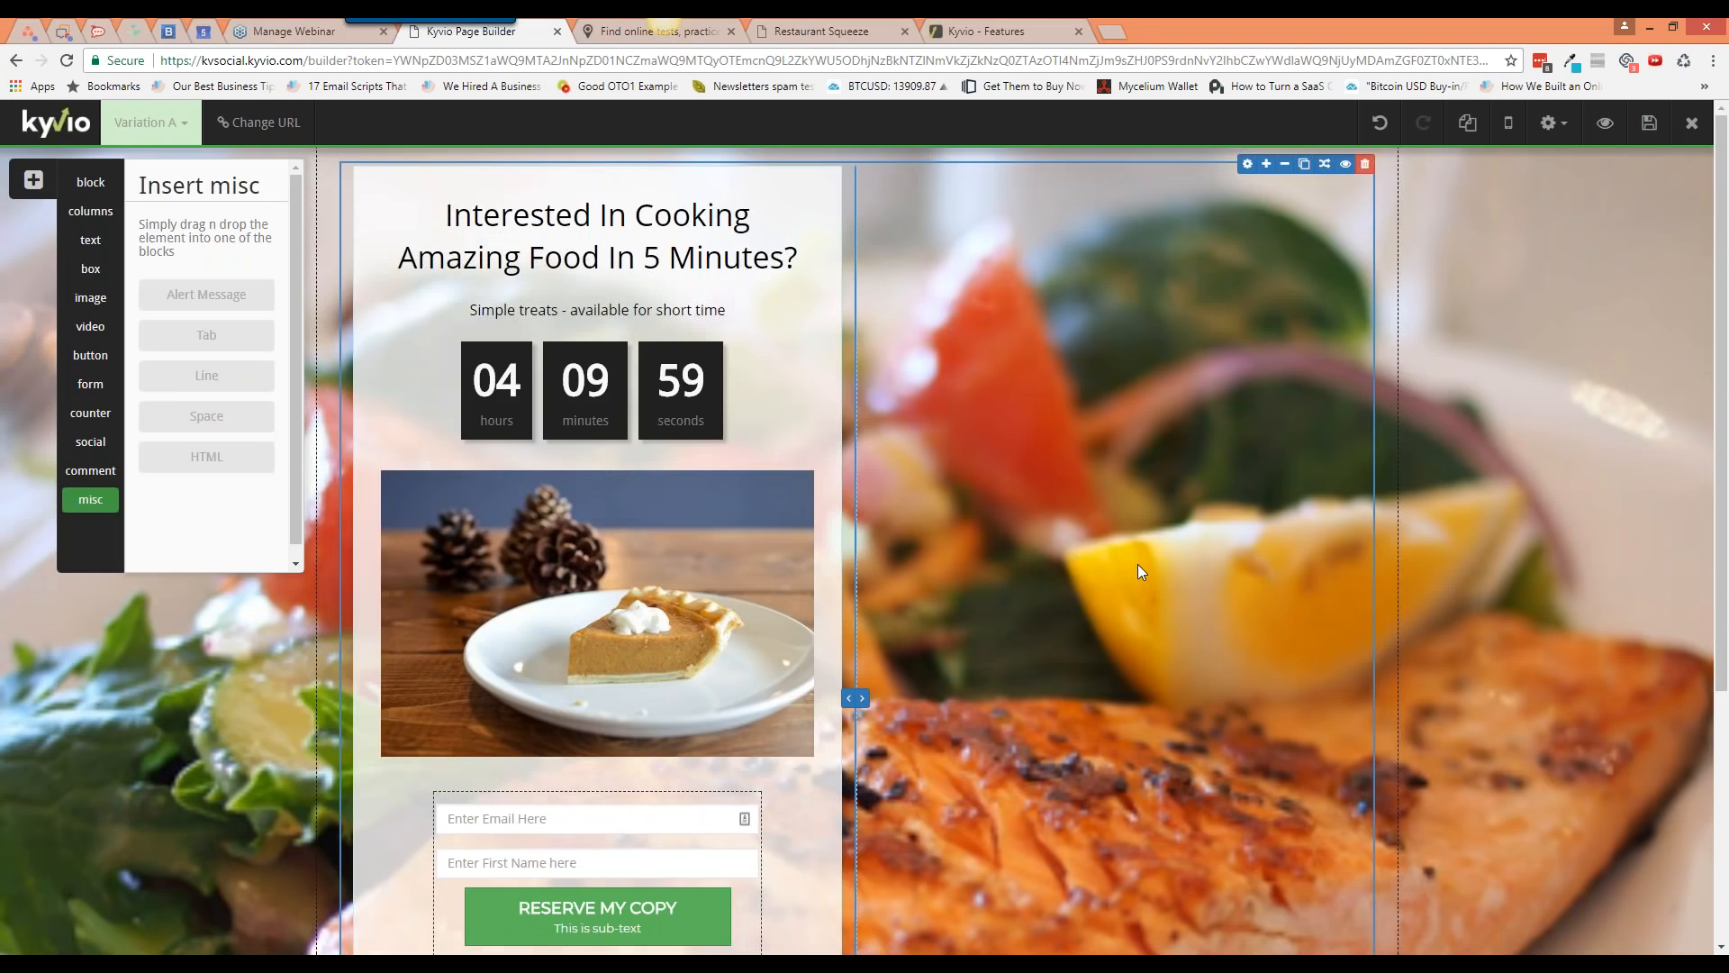
Step: Delete the footer's logo and the whole copyright footer row
{"action": "scroll", "coordinate": [1137, 564], "scroll_direction": "down", "scroll_amount": 5}
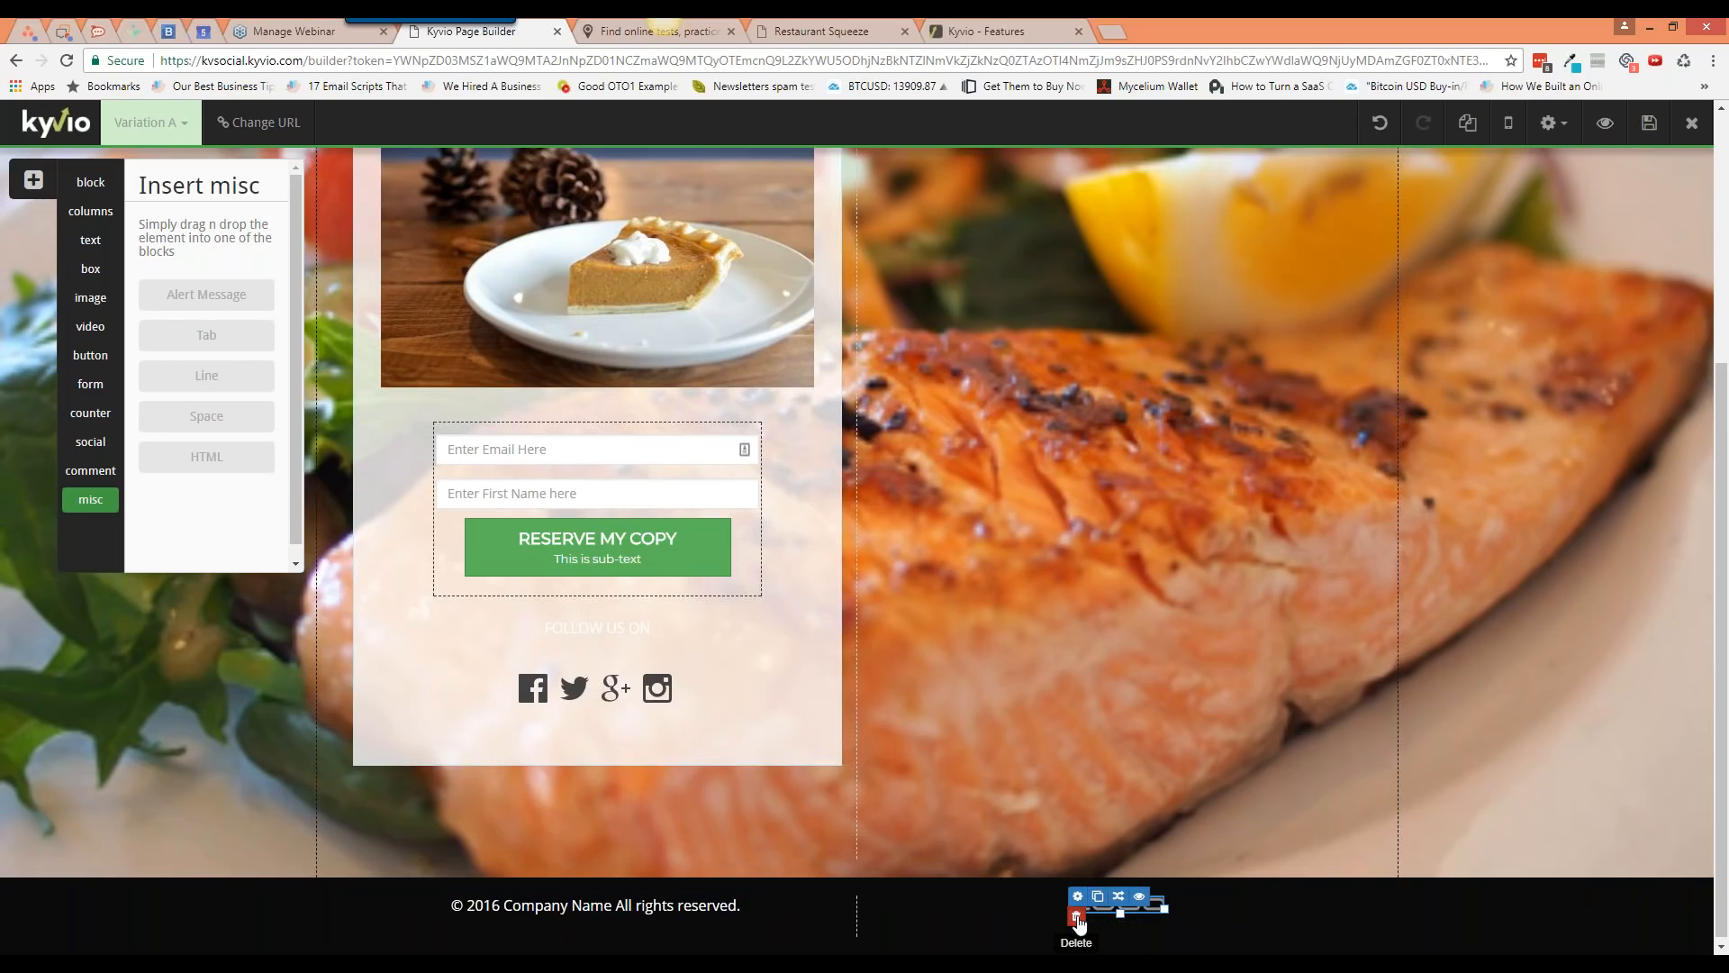
{"action": "left_click", "coordinate": [1077, 916]}
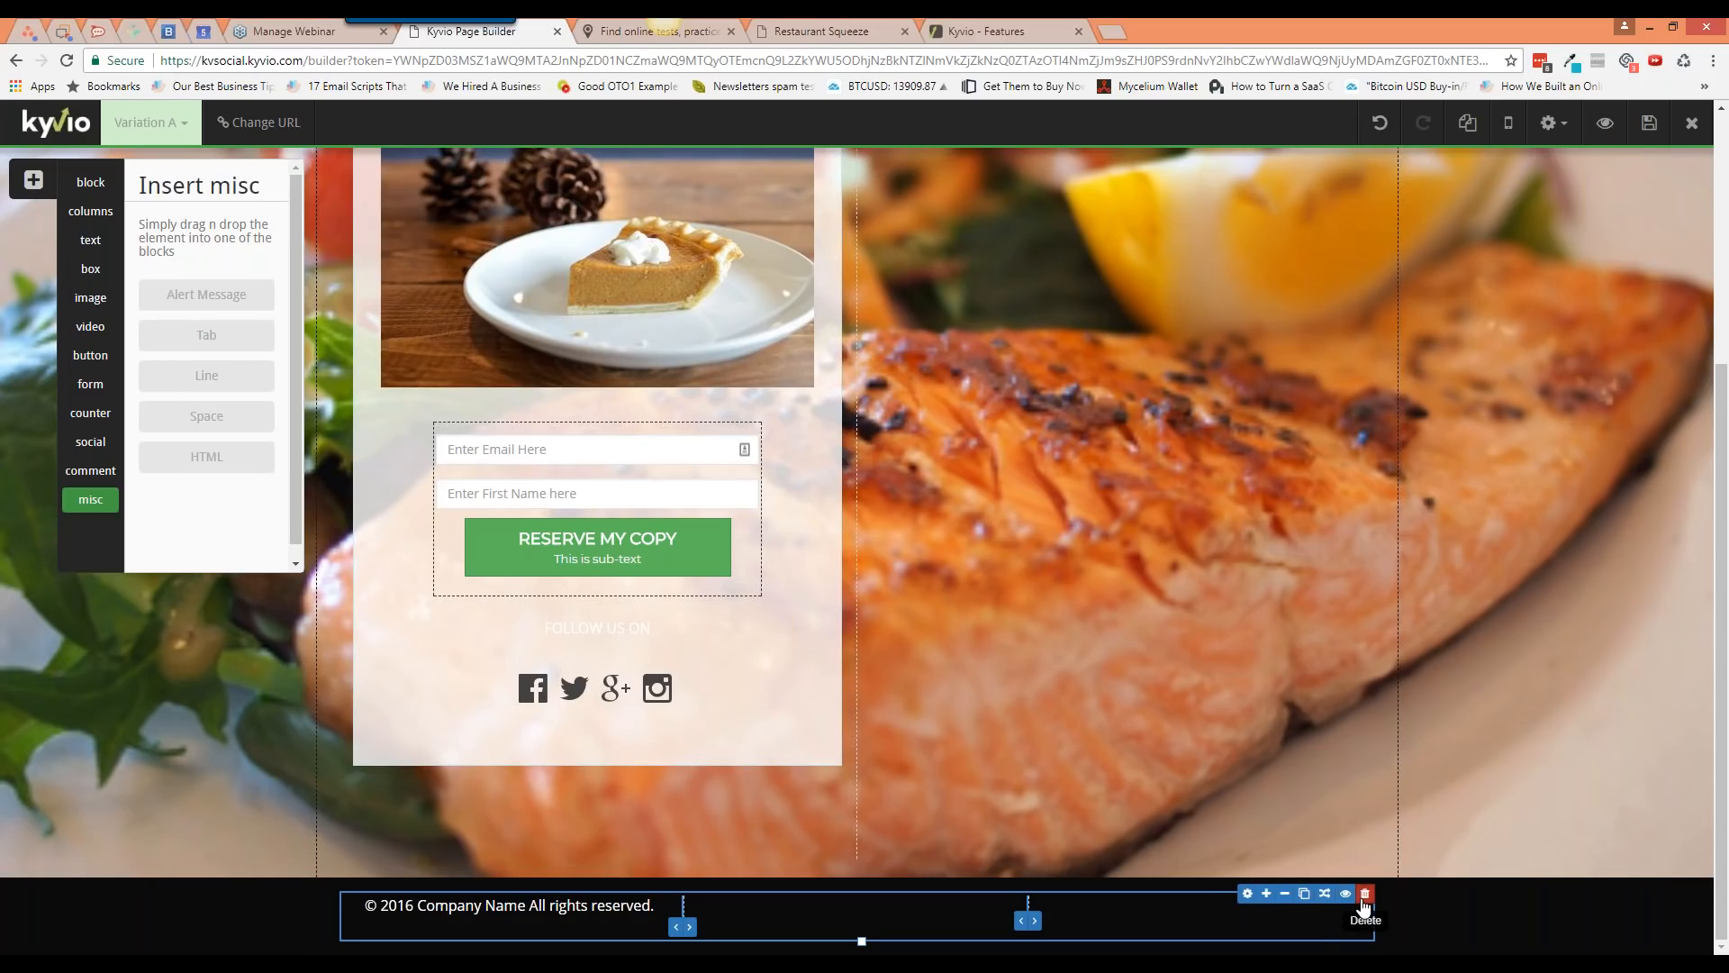
{"action": "left_click", "coordinate": [1365, 895]}
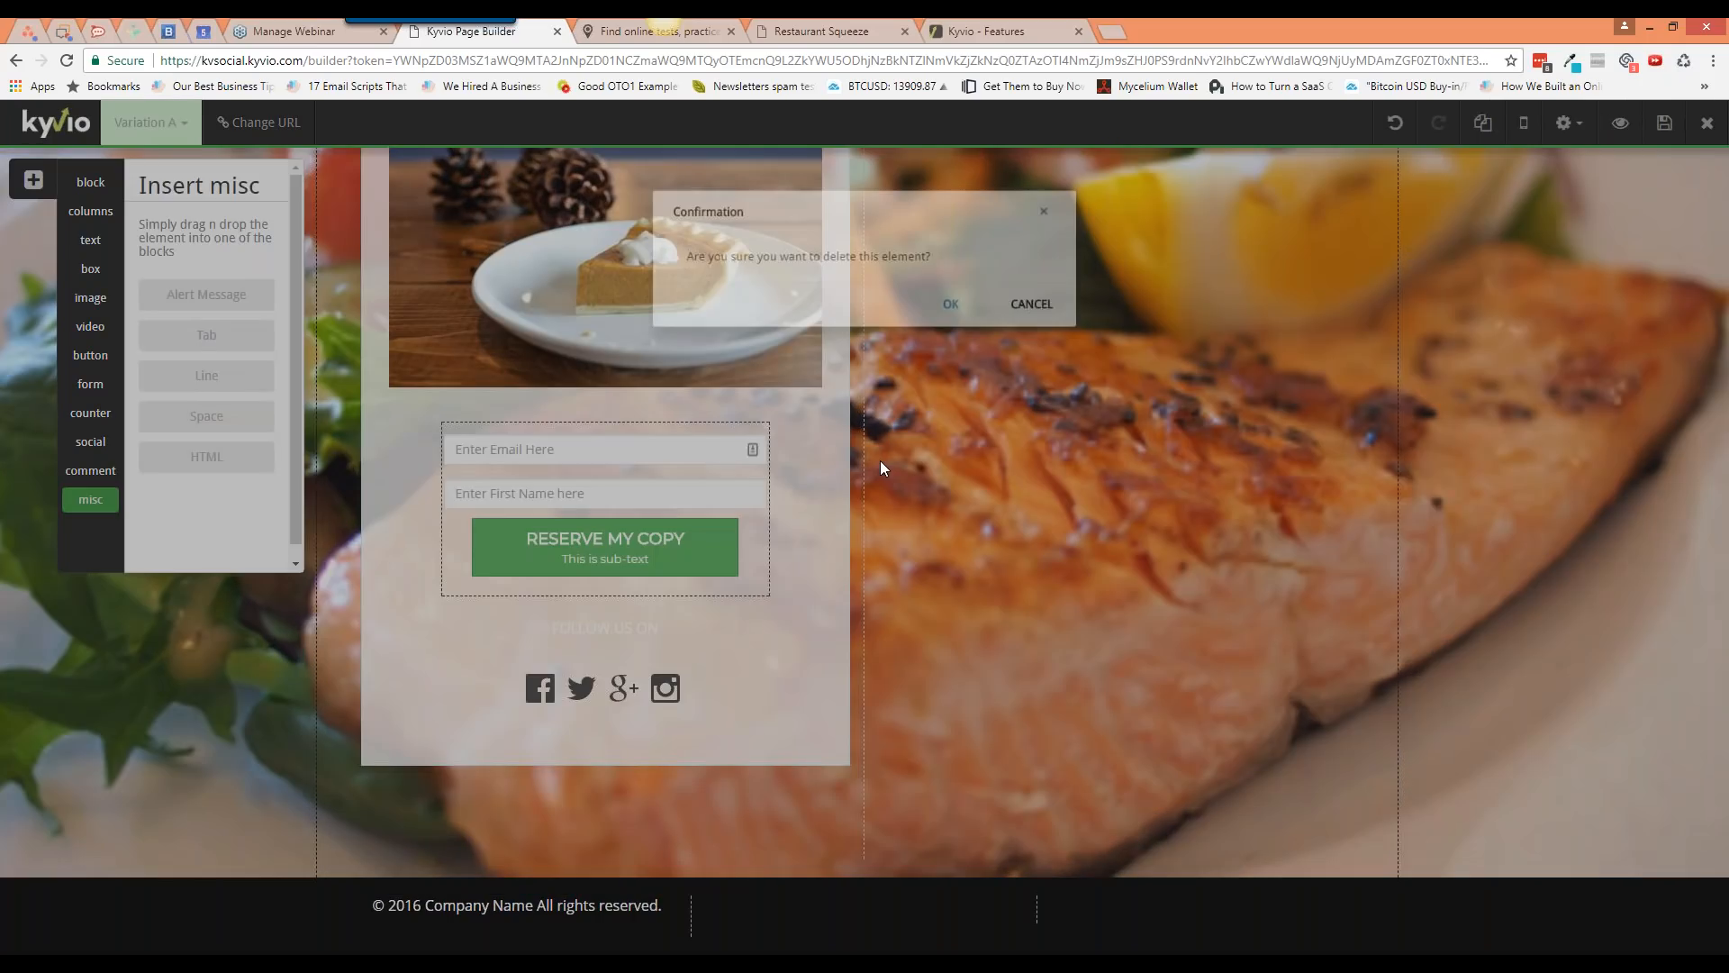
{"action": "key", "text": "Return"}
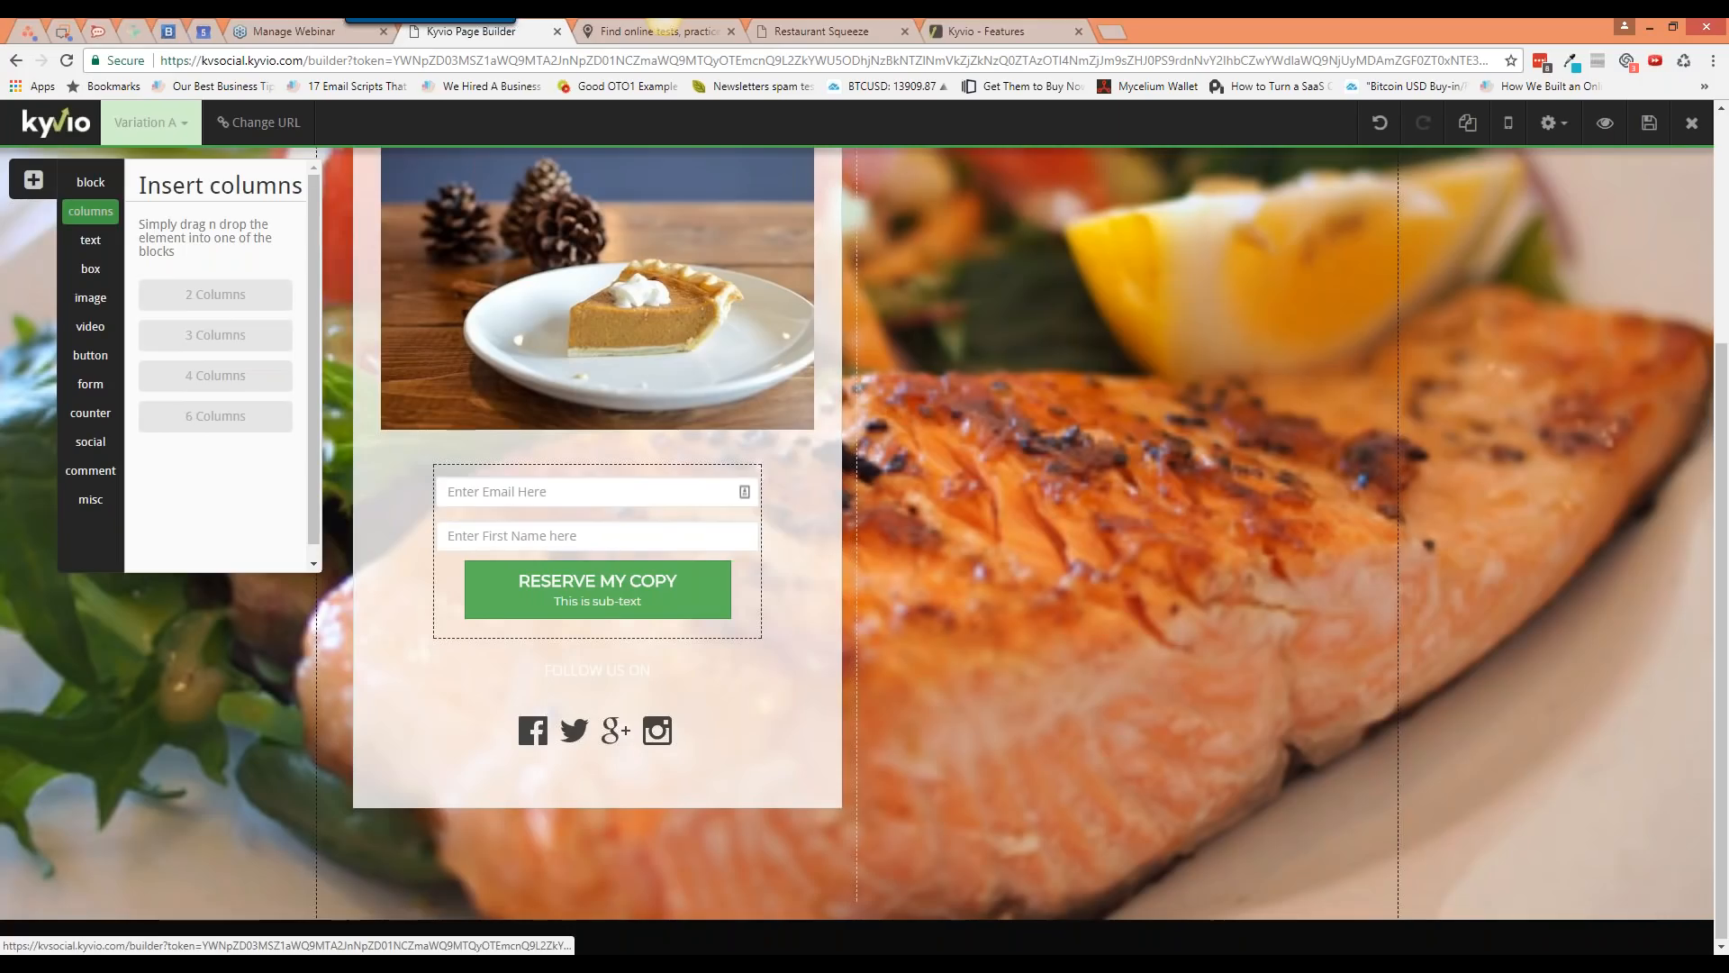
Step: Insert a 4 Columns row below the food section and make it slightly taller
{"action": "scroll", "coordinate": [891, 791], "scroll_direction": "down", "scroll_amount": 3}
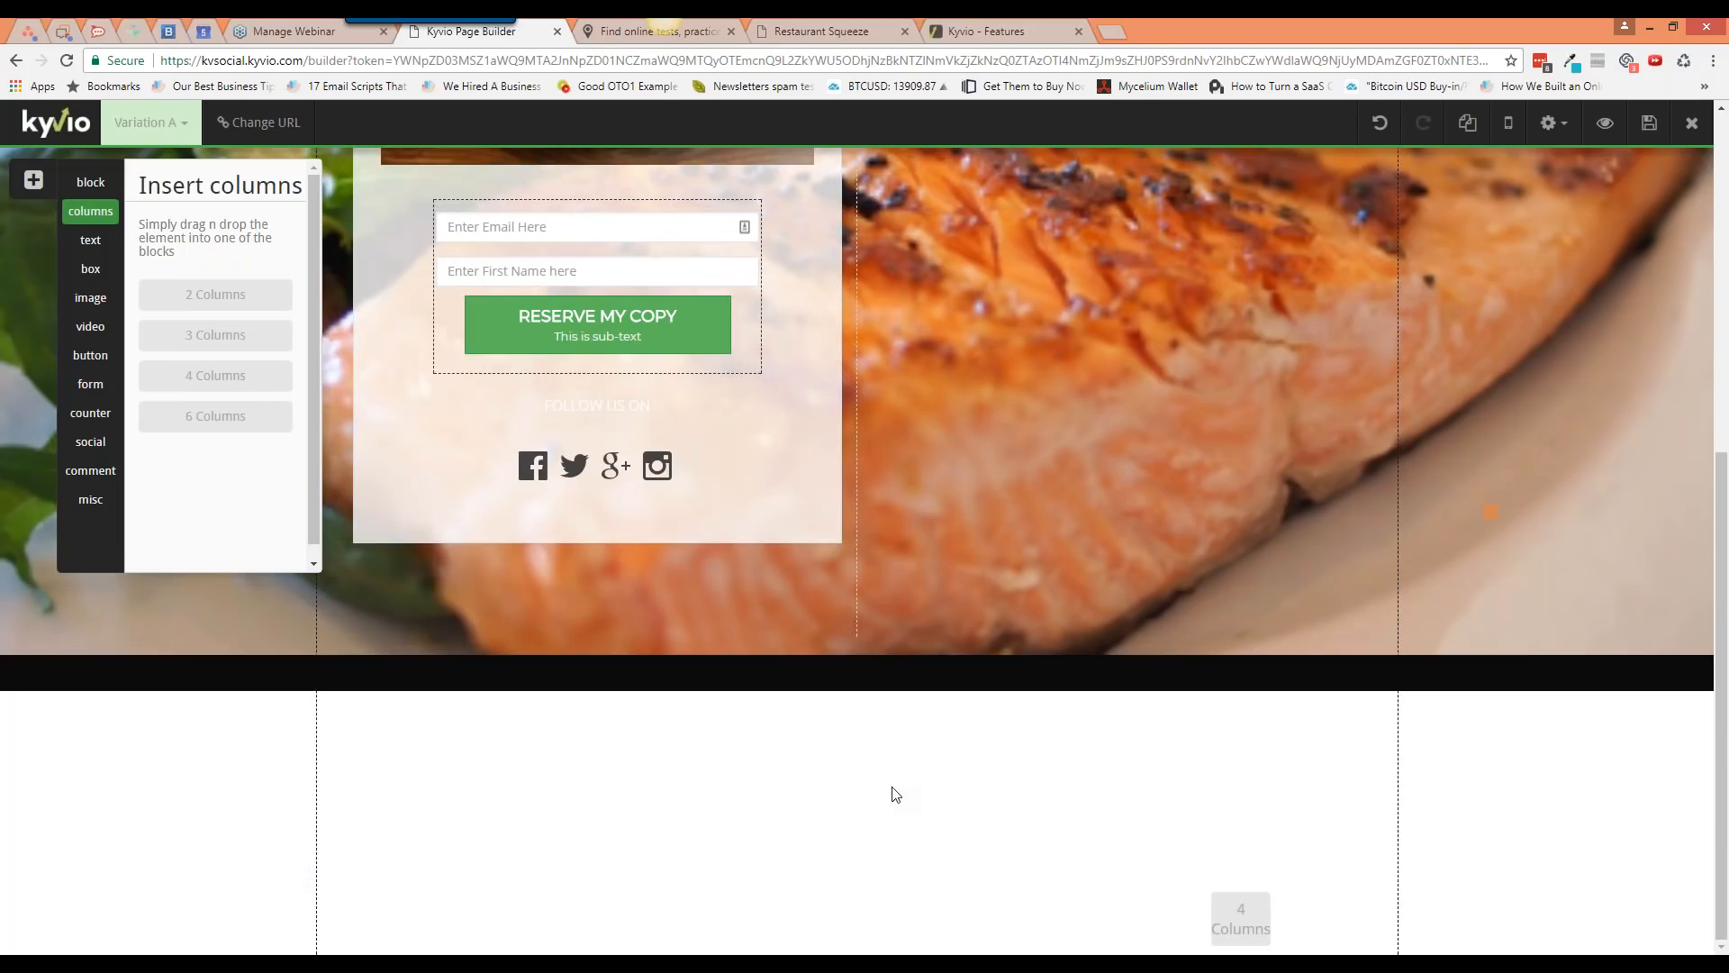
{"action": "left_click_drag", "start_coordinate": [215, 375], "coordinate": [872, 843]}
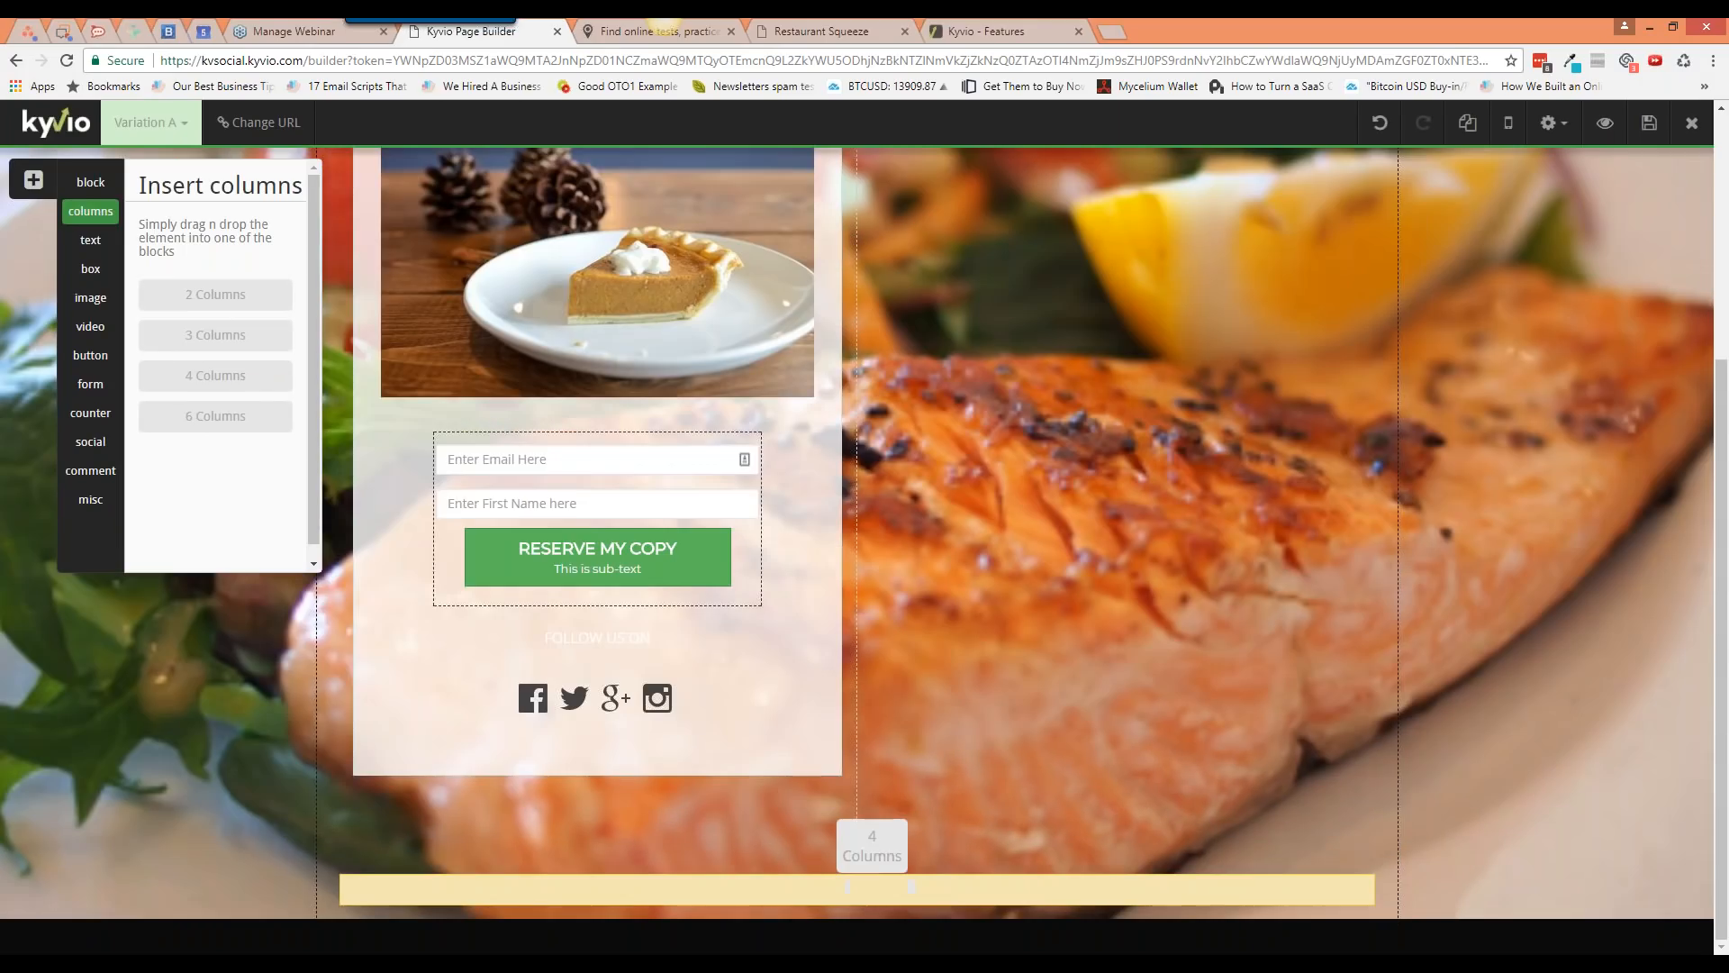
{"action": "scroll", "coordinate": [918, 841], "scroll_direction": "down", "scroll_amount": 3}
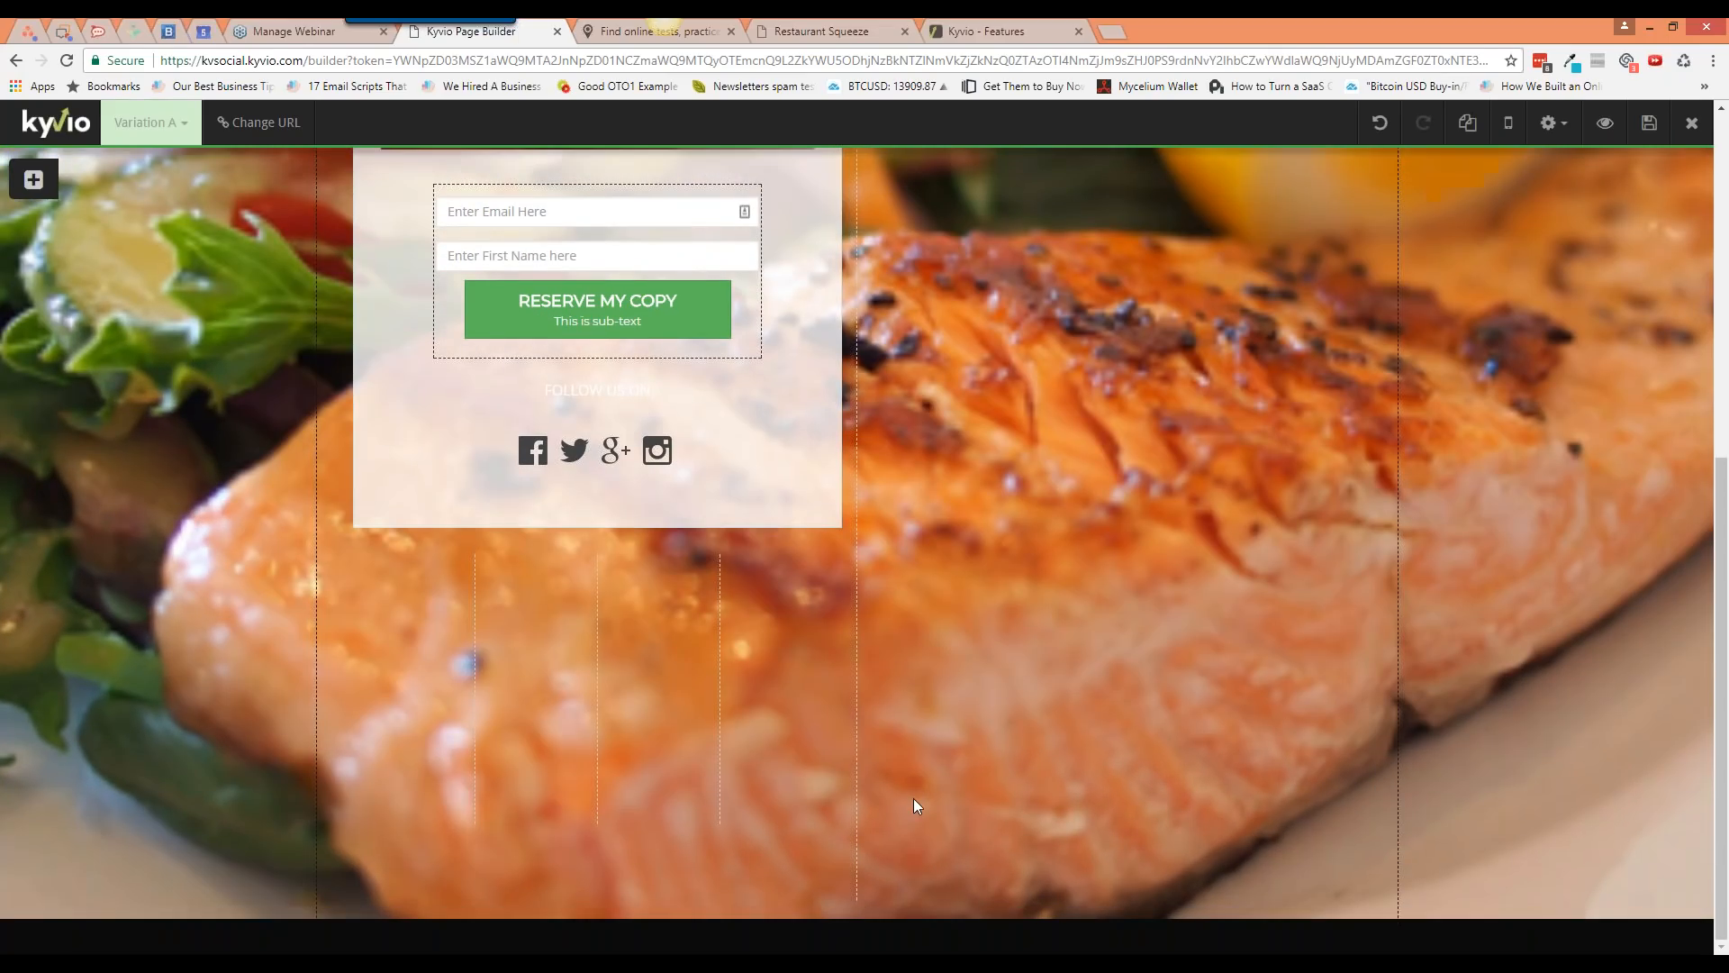
{"action": "scroll", "coordinate": [913, 798], "scroll_direction": "up", "scroll_amount": 1}
{"action": "scroll", "coordinate": [642, 737], "scroll_direction": "up", "scroll_amount": 1}
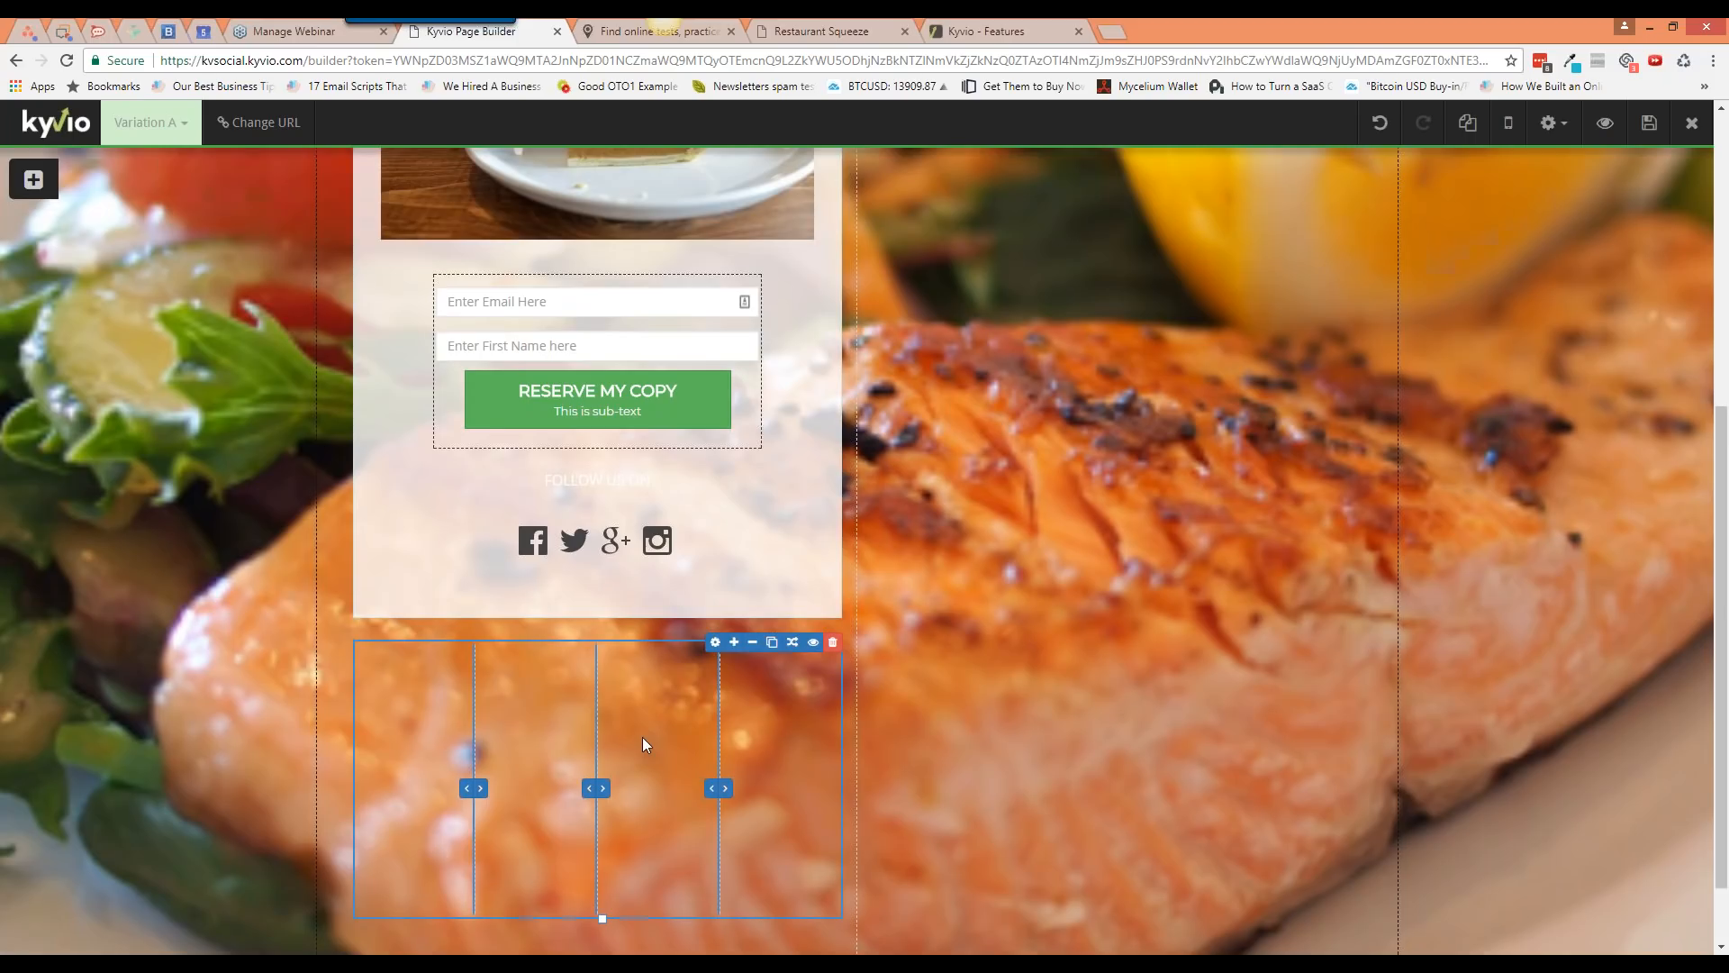
{"action": "left_click_drag", "start_coordinate": [641, 736], "coordinate": [1030, 761]}
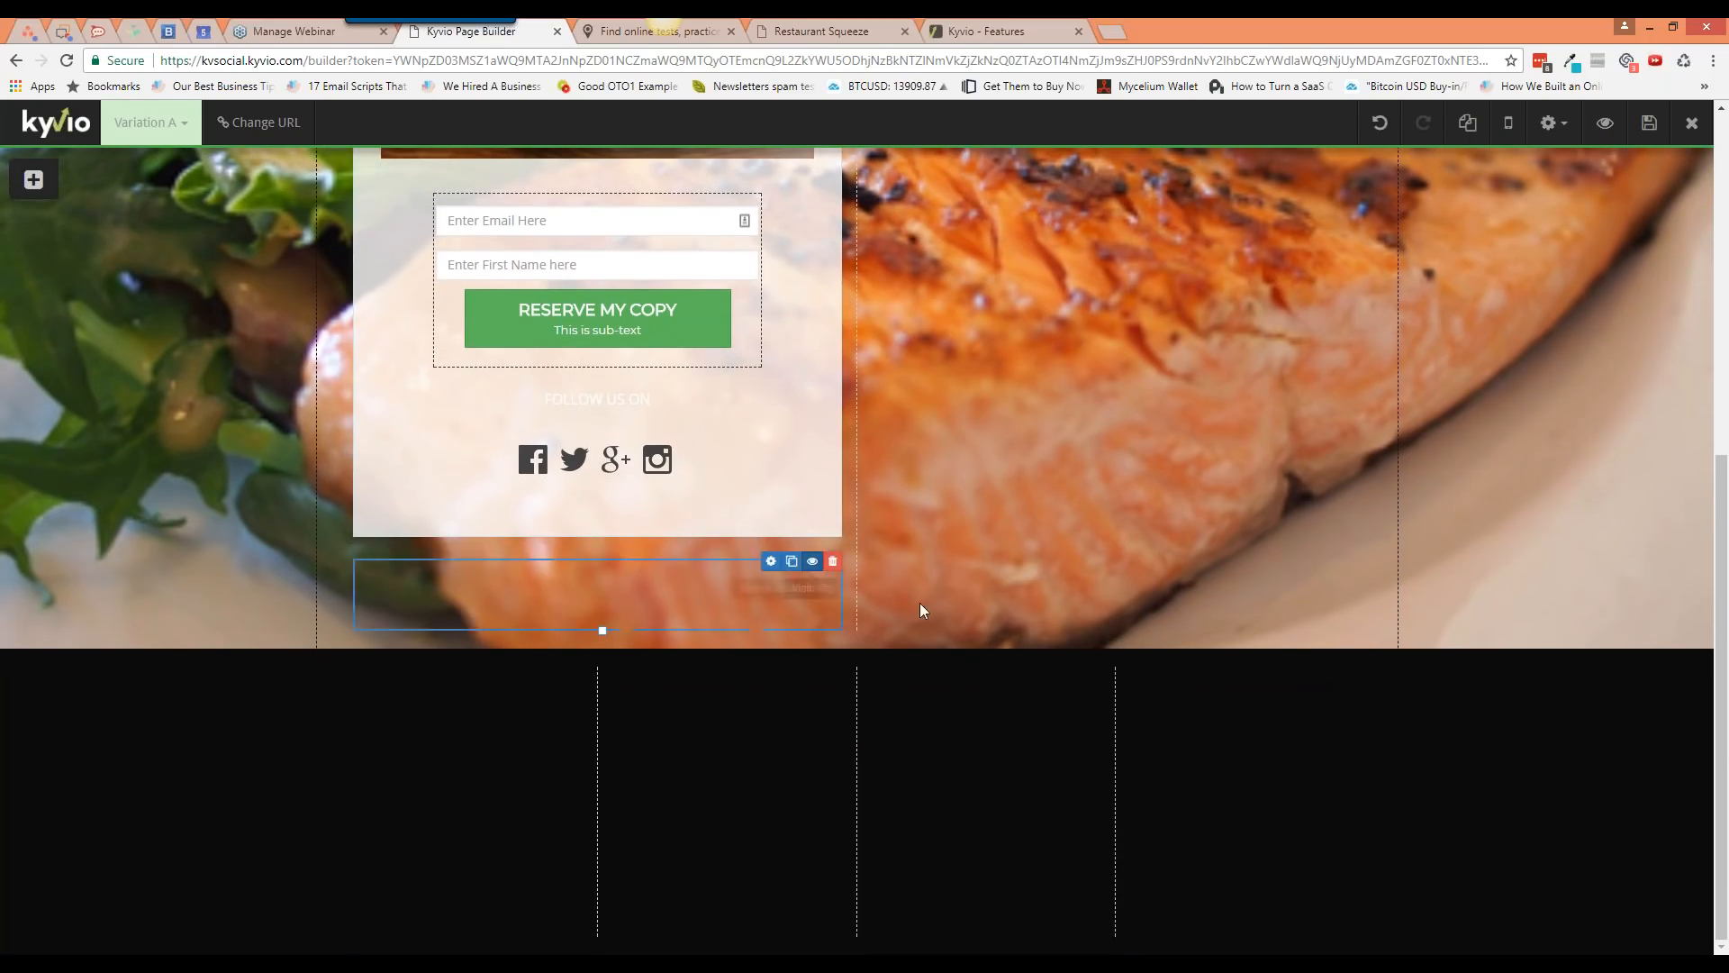
{"action": "left_click_drag", "start_coordinate": [862, 936], "coordinate": [862, 932]}
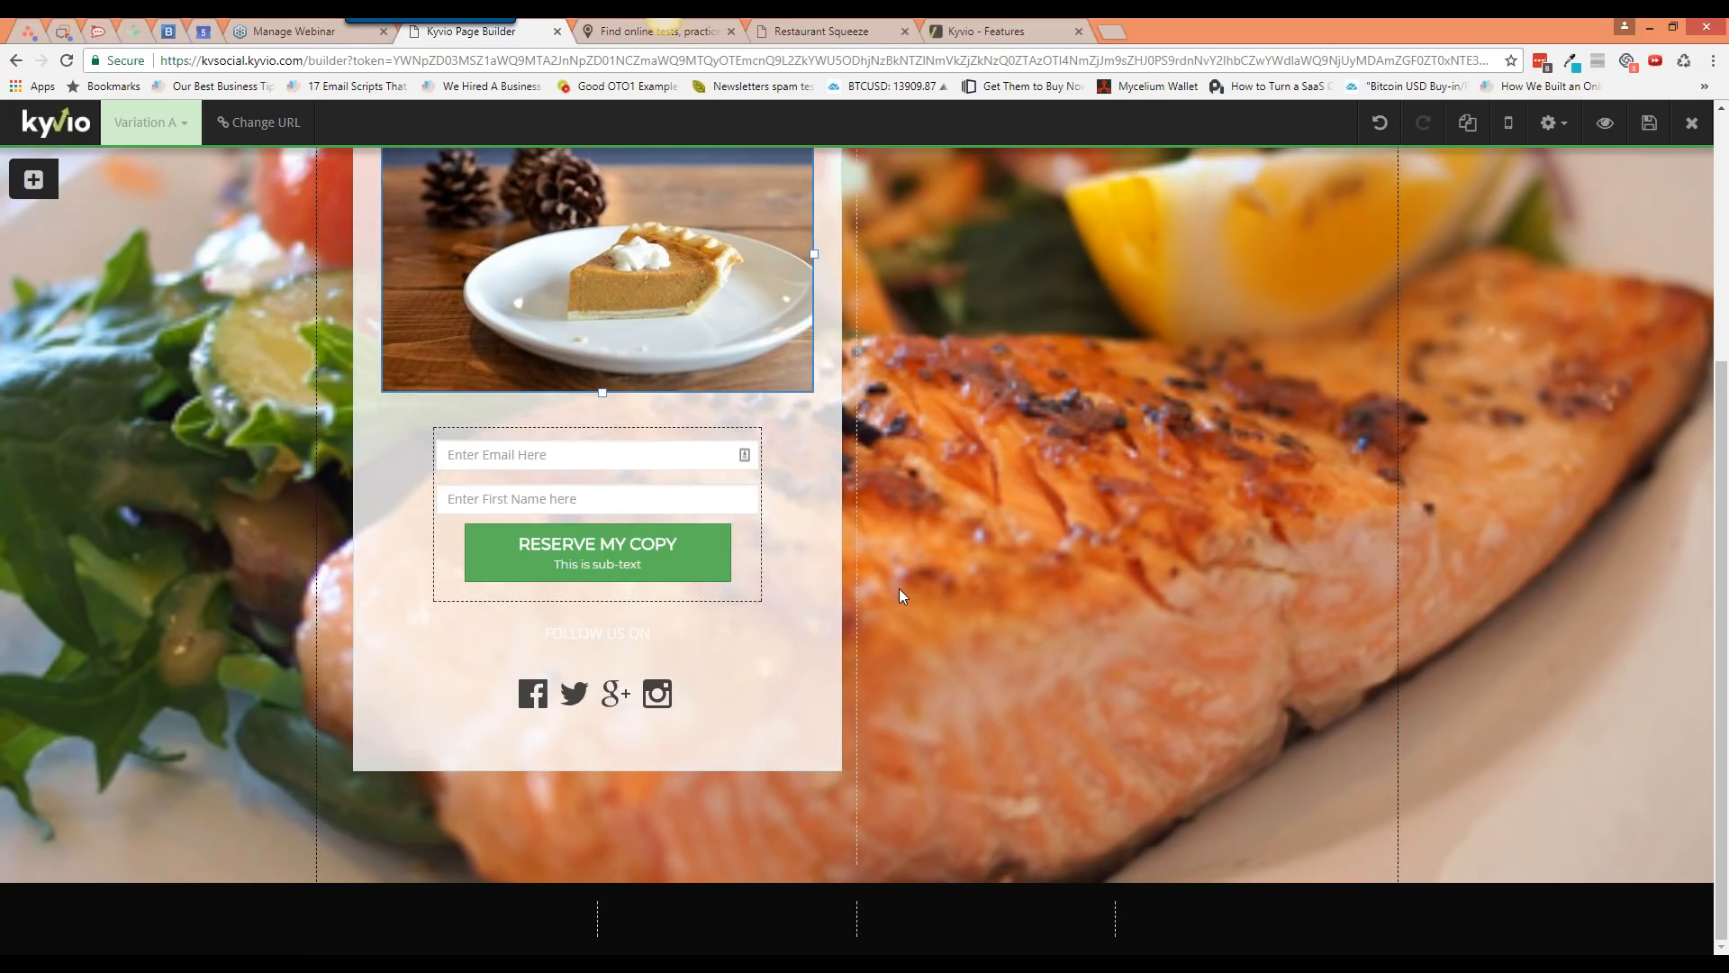
{"action": "left_click", "coordinate": [951, 614]}
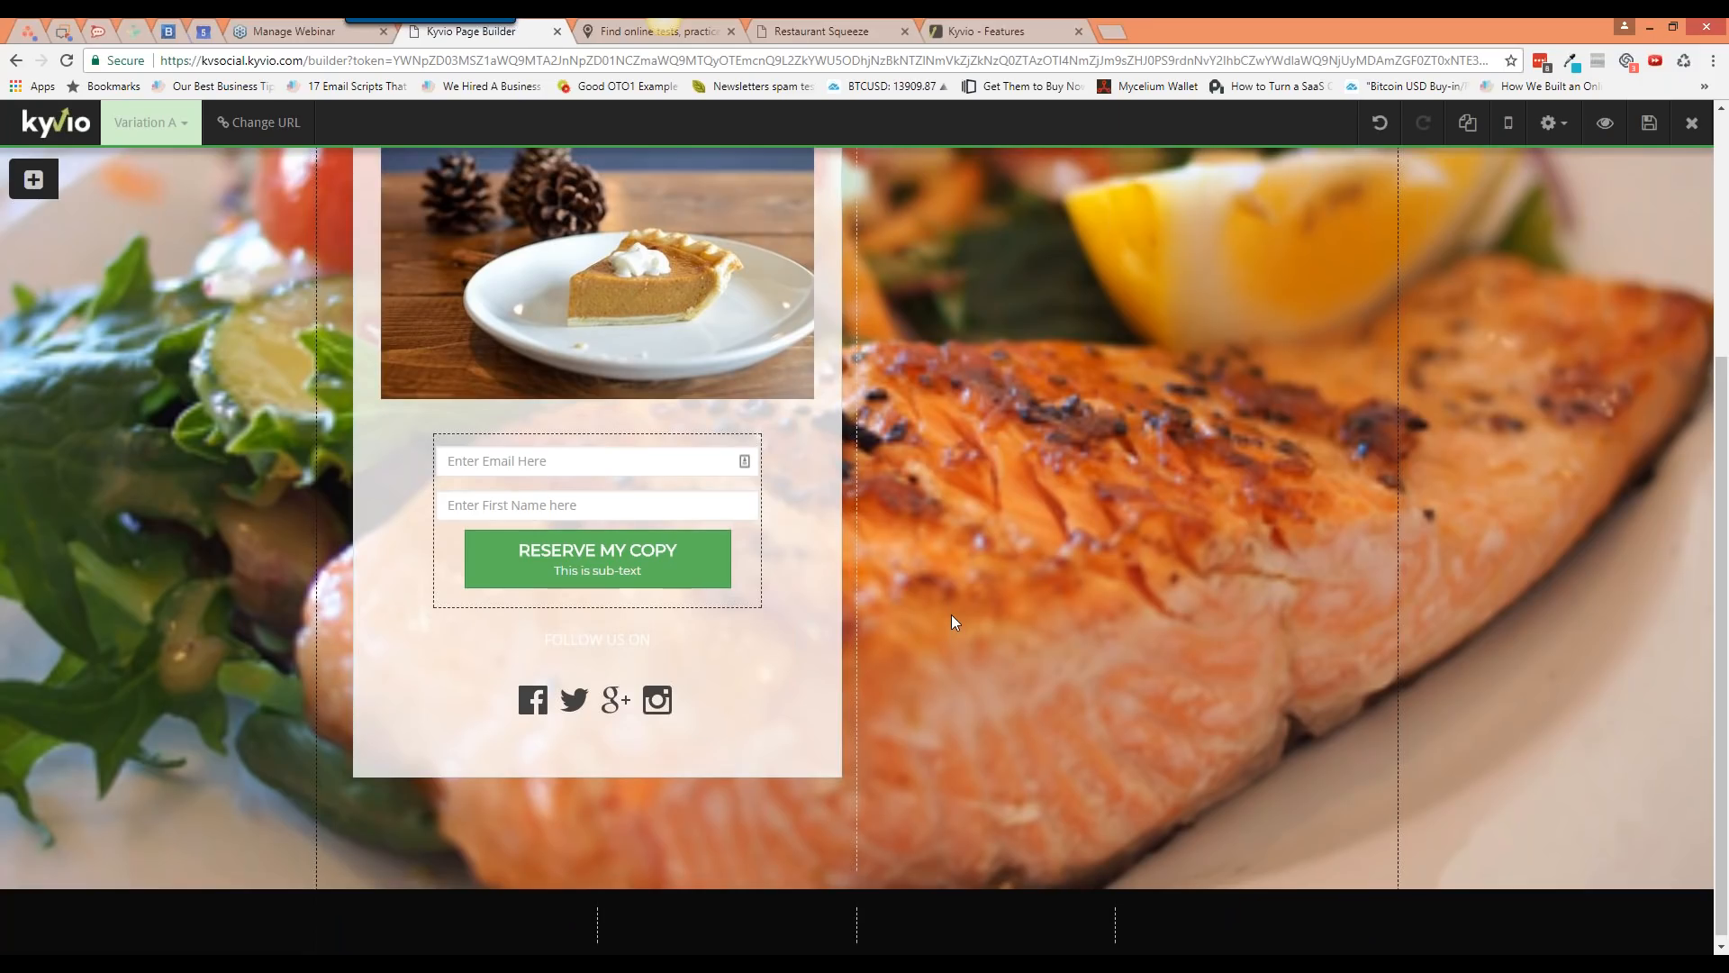
{"action": "scroll", "coordinate": [952, 615], "scroll_direction": "up", "scroll_amount": 4}
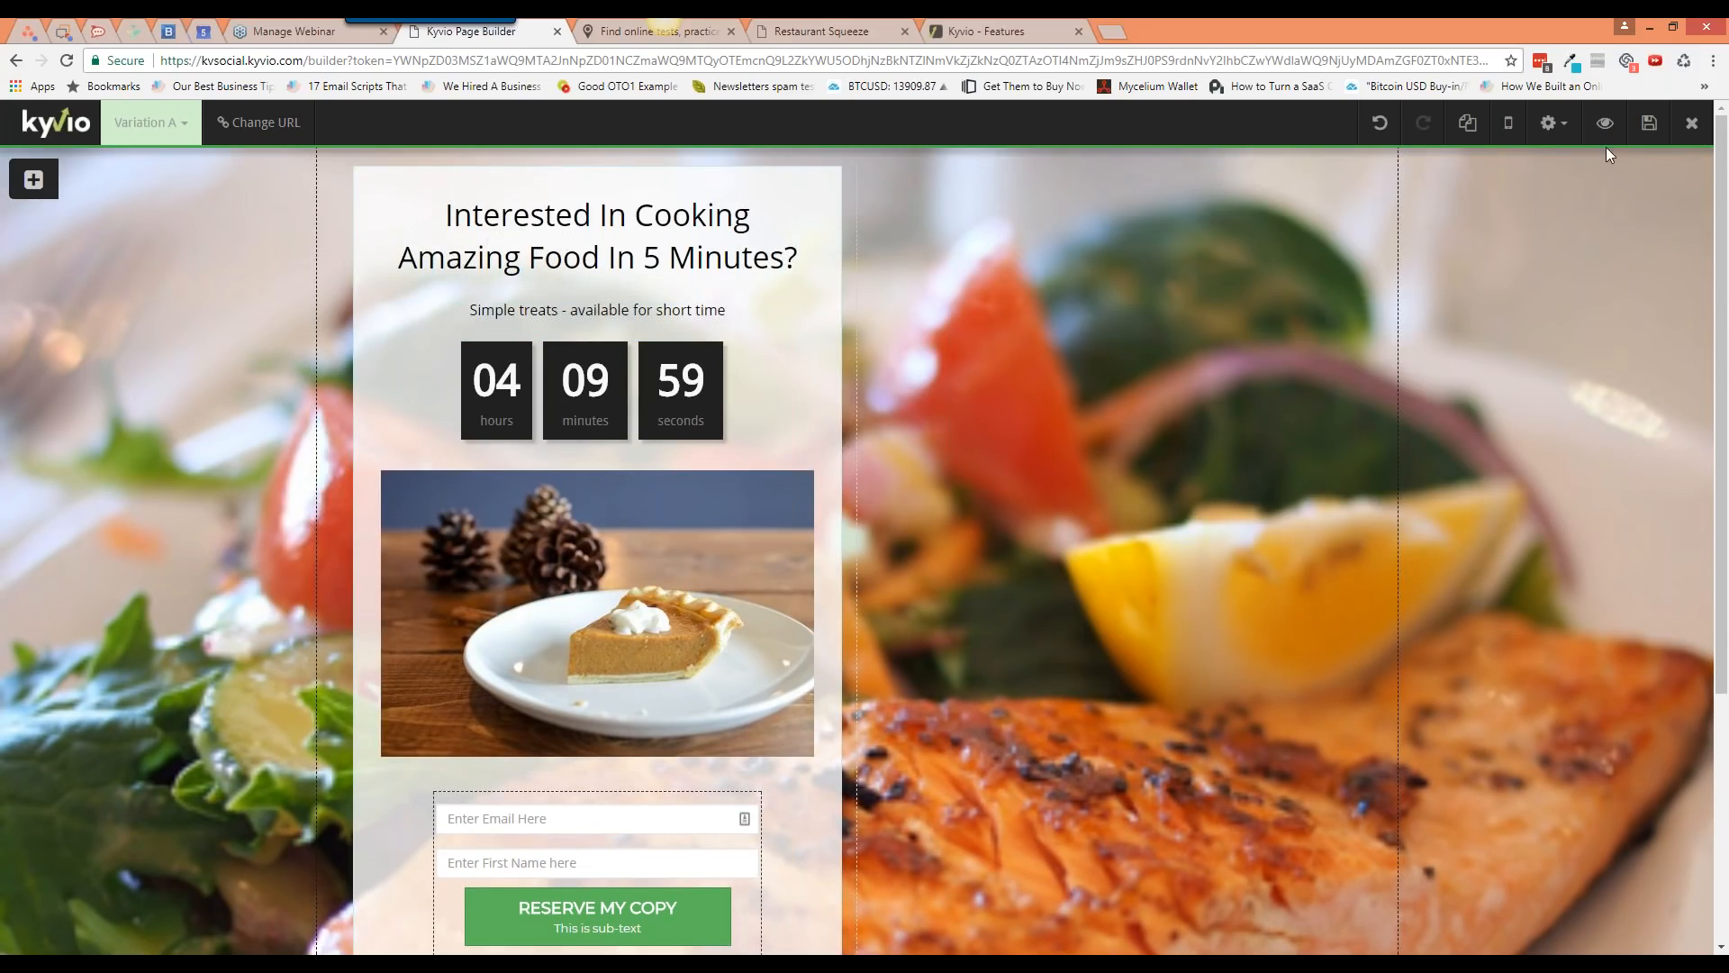
Step: In the food section's block settings, view BG Image, then focus the BG Video YouTube URL field
{"action": "mouse_move", "coordinate": [1585, 164]}
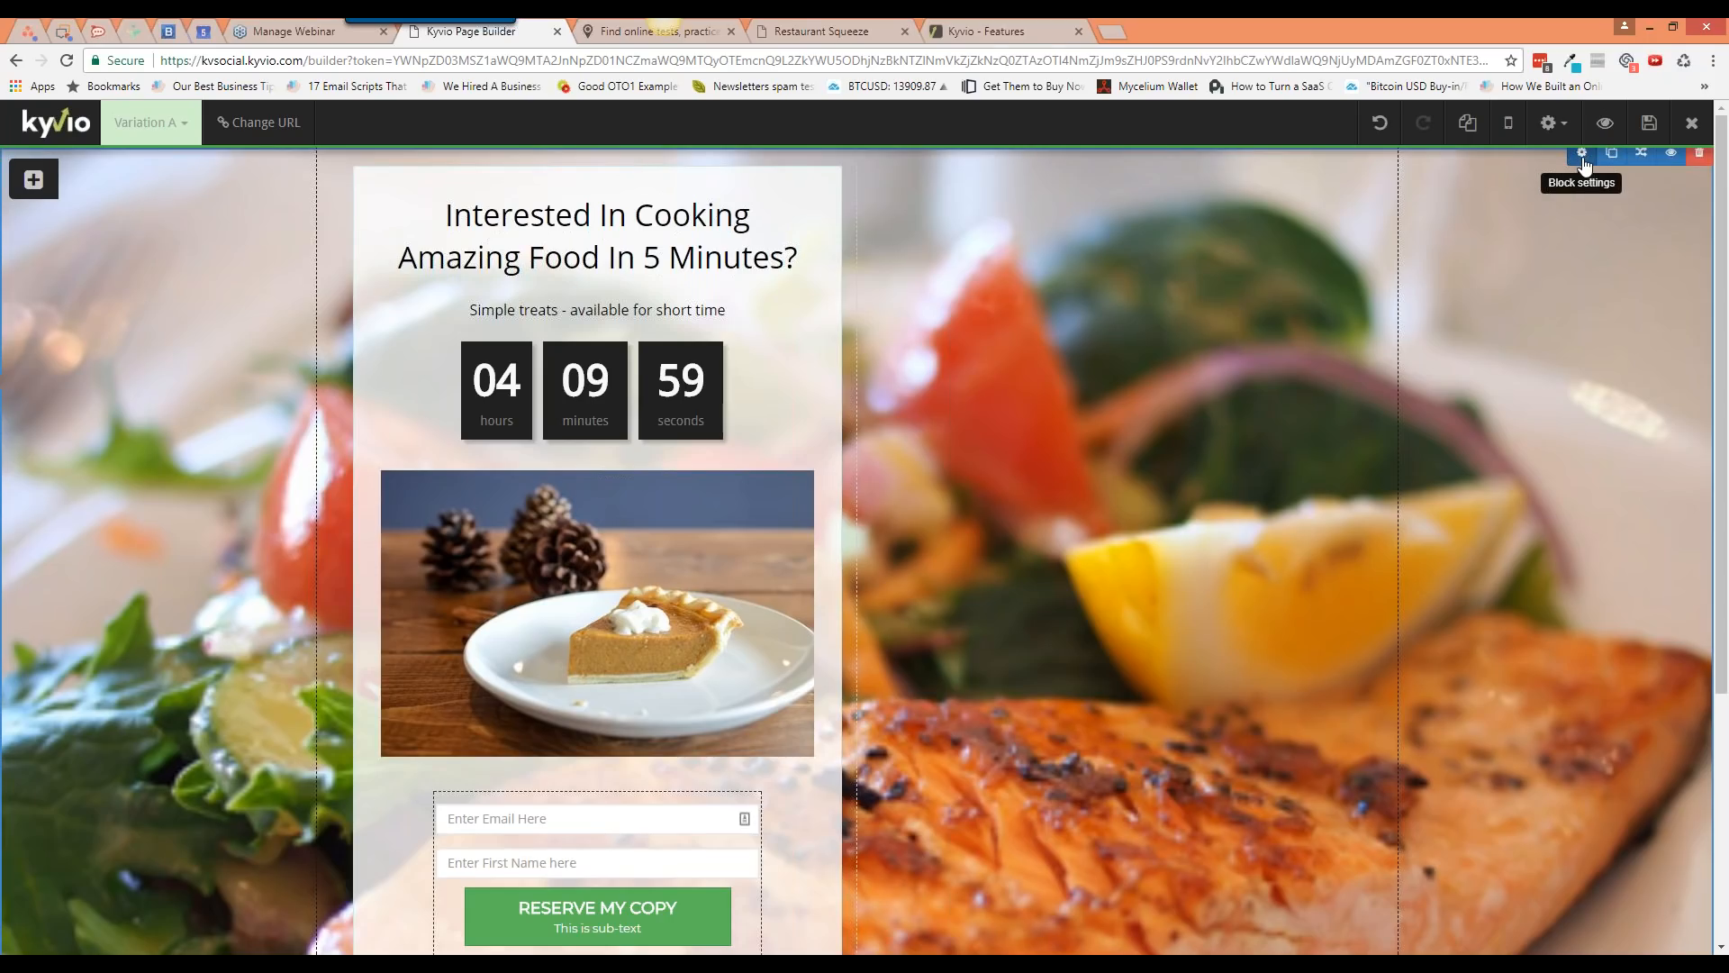
{"action": "left_click", "coordinate": [1583, 160]}
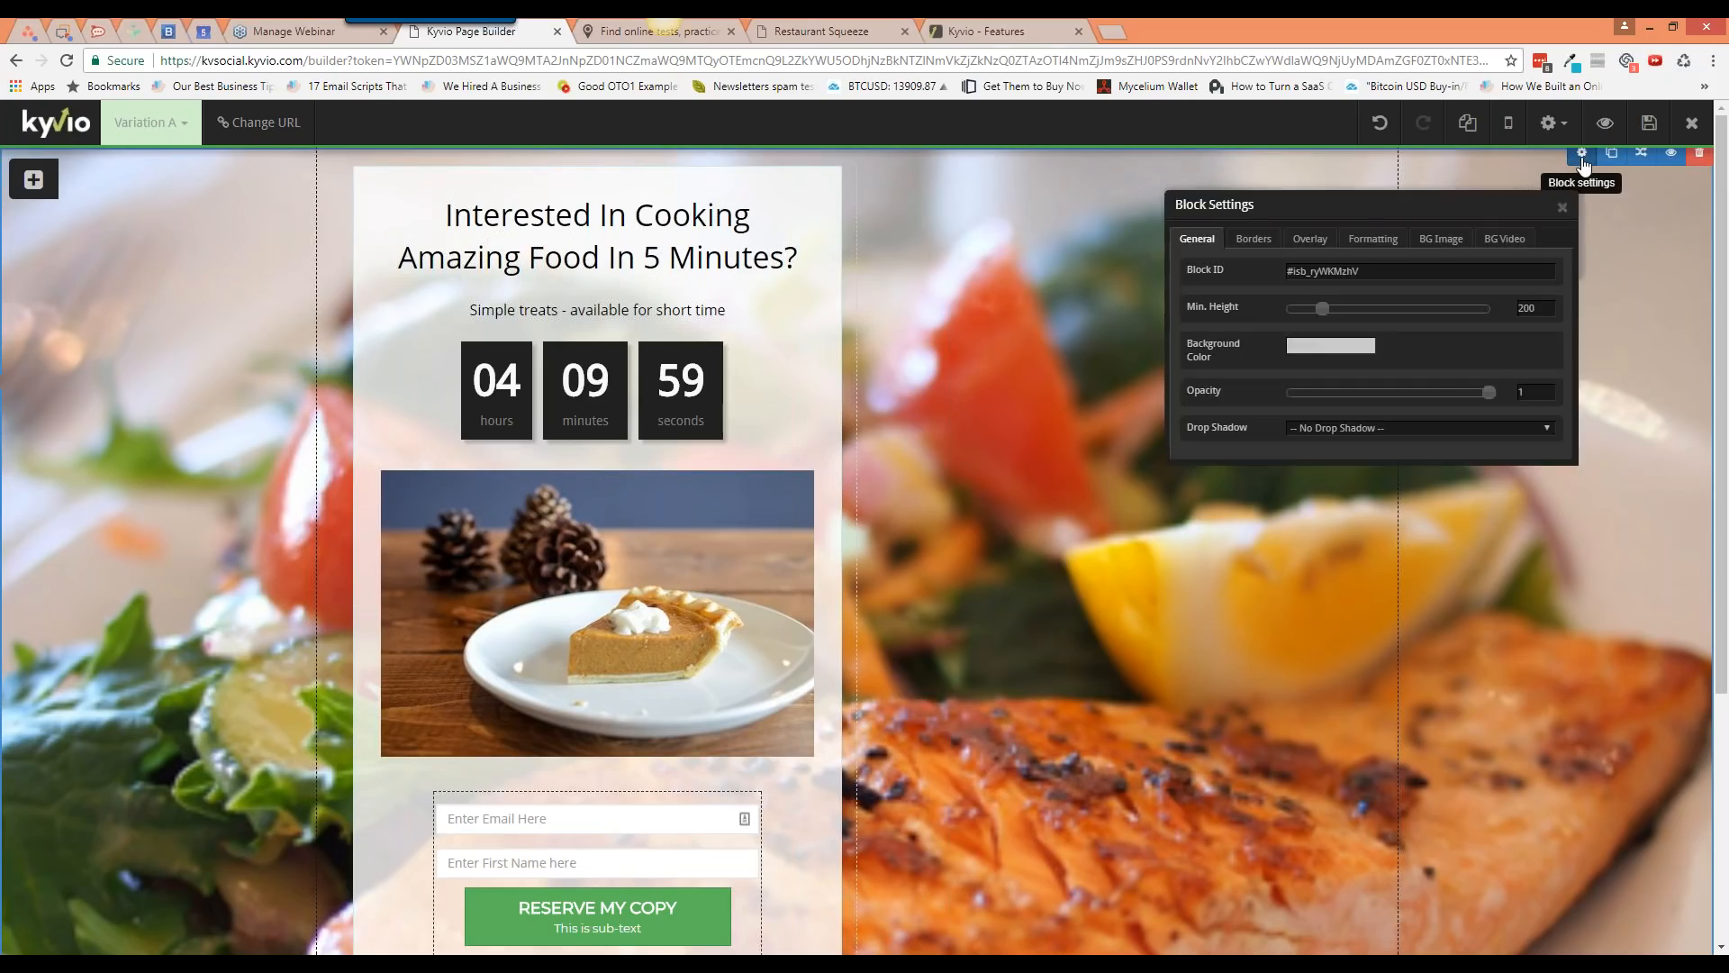
{"action": "left_click_drag", "start_coordinate": [1349, 214], "coordinate": [1301, 304]}
{"action": "left_click_drag", "start_coordinate": [1239, 361], "coordinate": [1347, 367]}
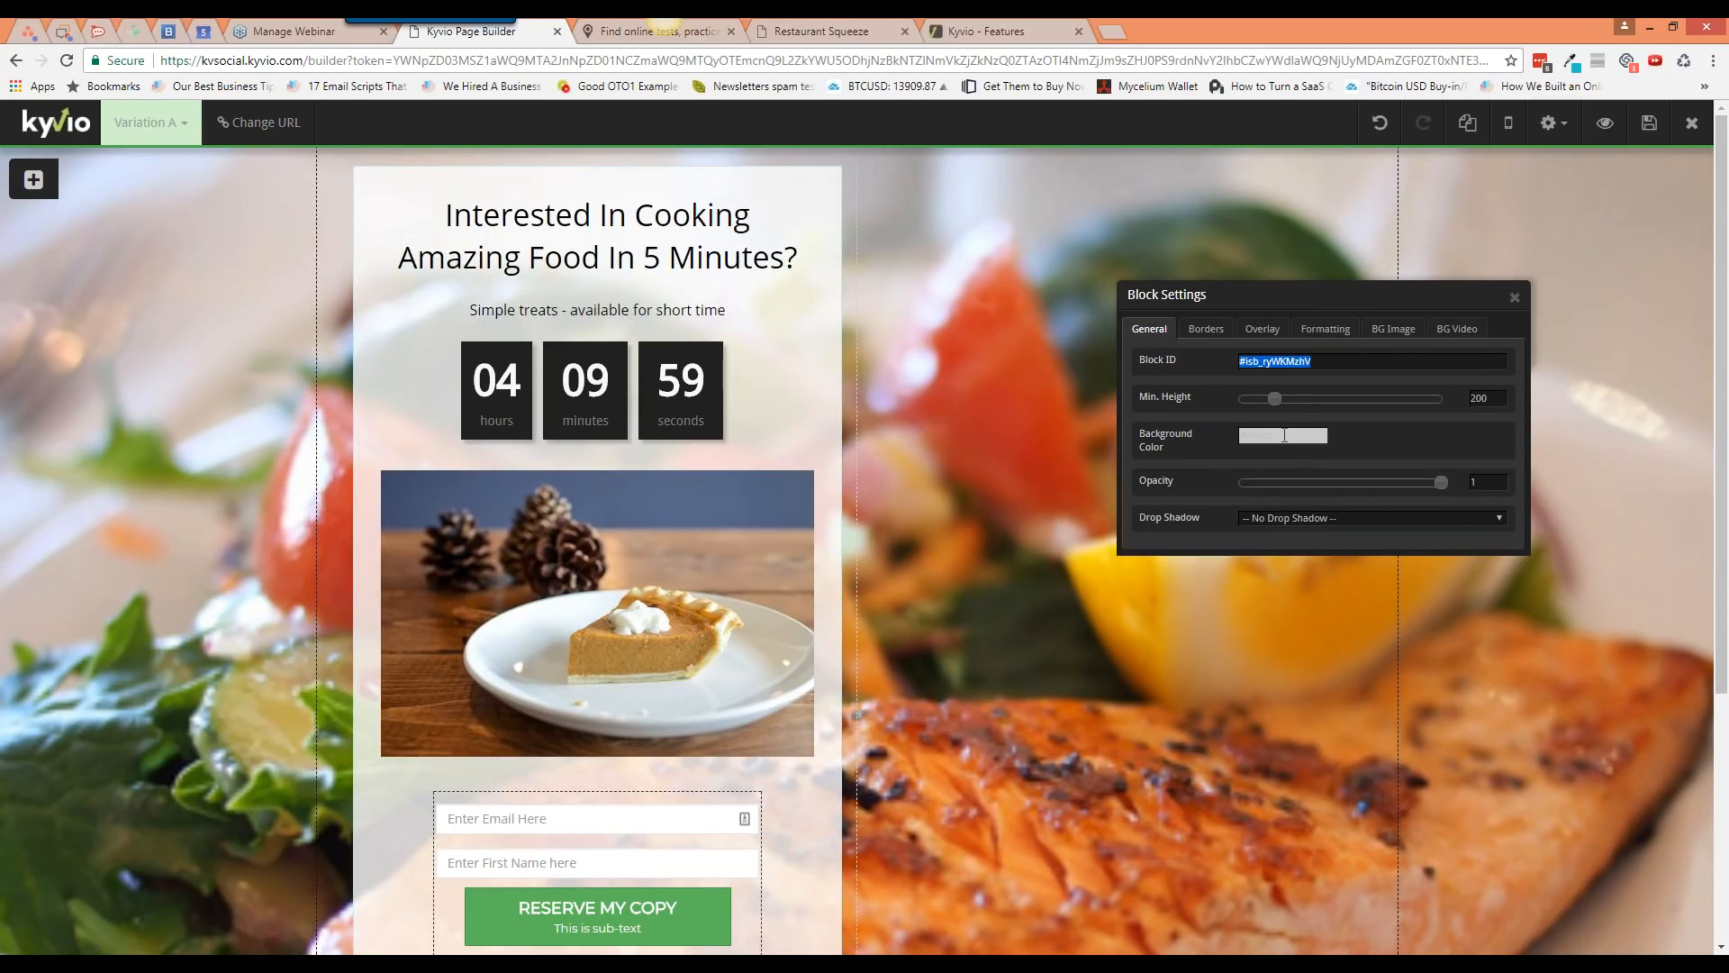
{"action": "left_click", "coordinate": [1394, 330]}
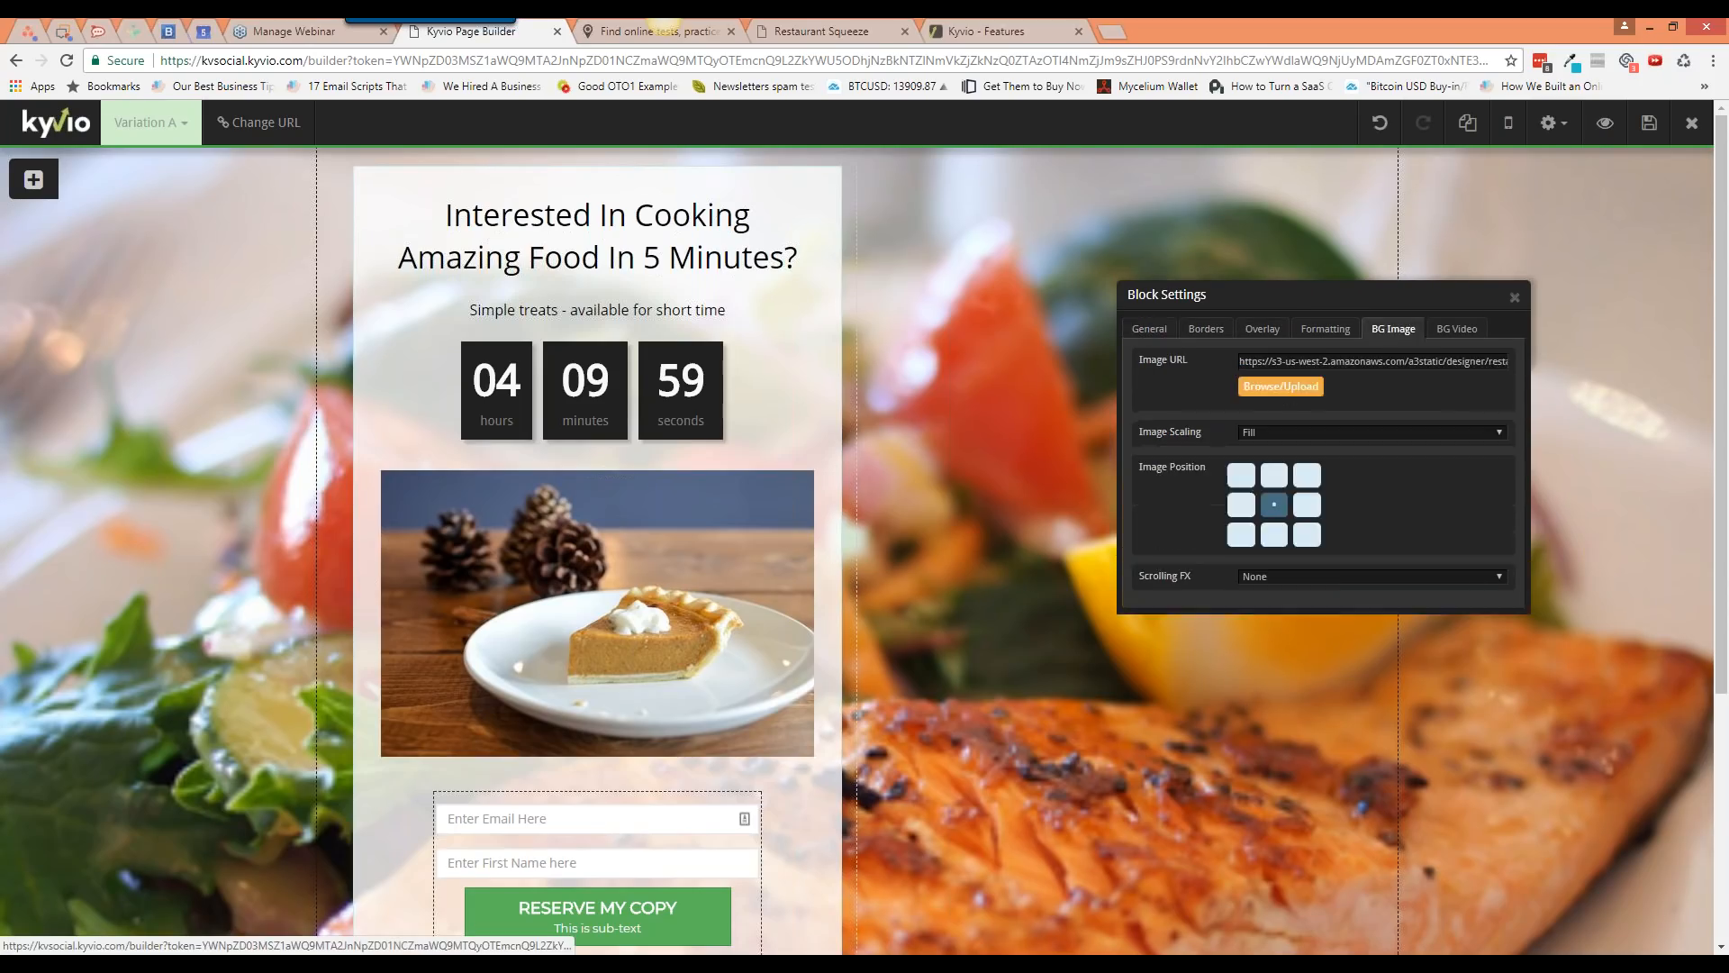
{"action": "left_click", "coordinate": [1455, 331]}
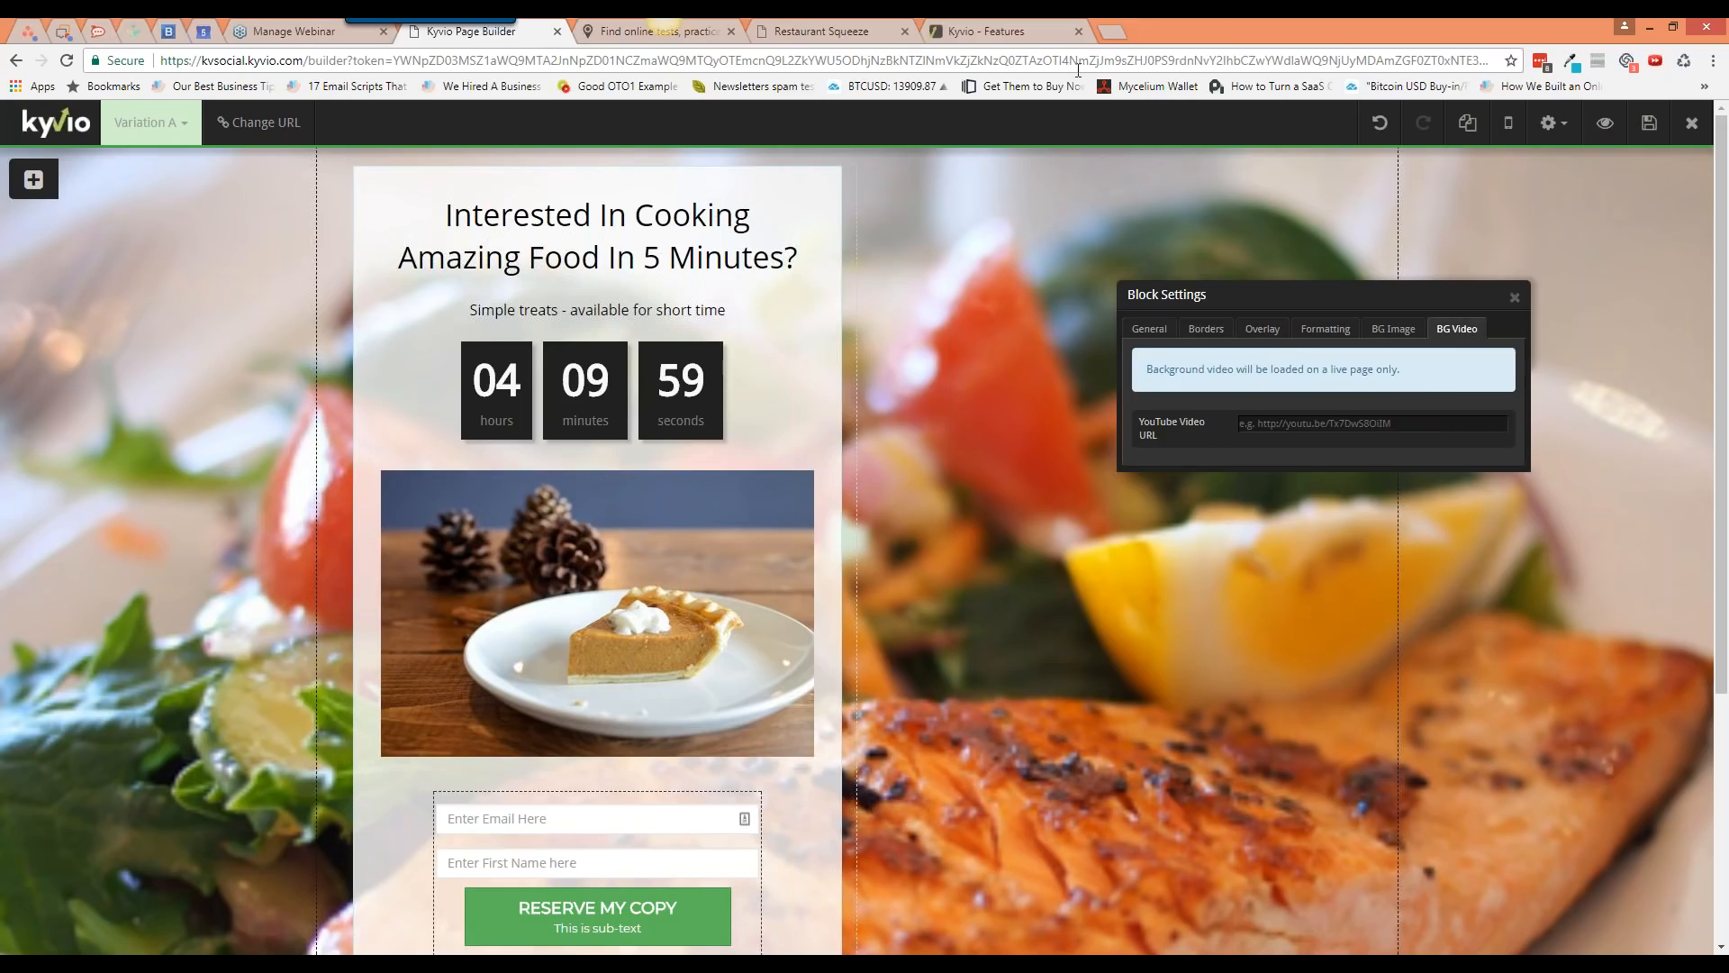
{"action": "left_click", "coordinate": [1311, 430]}
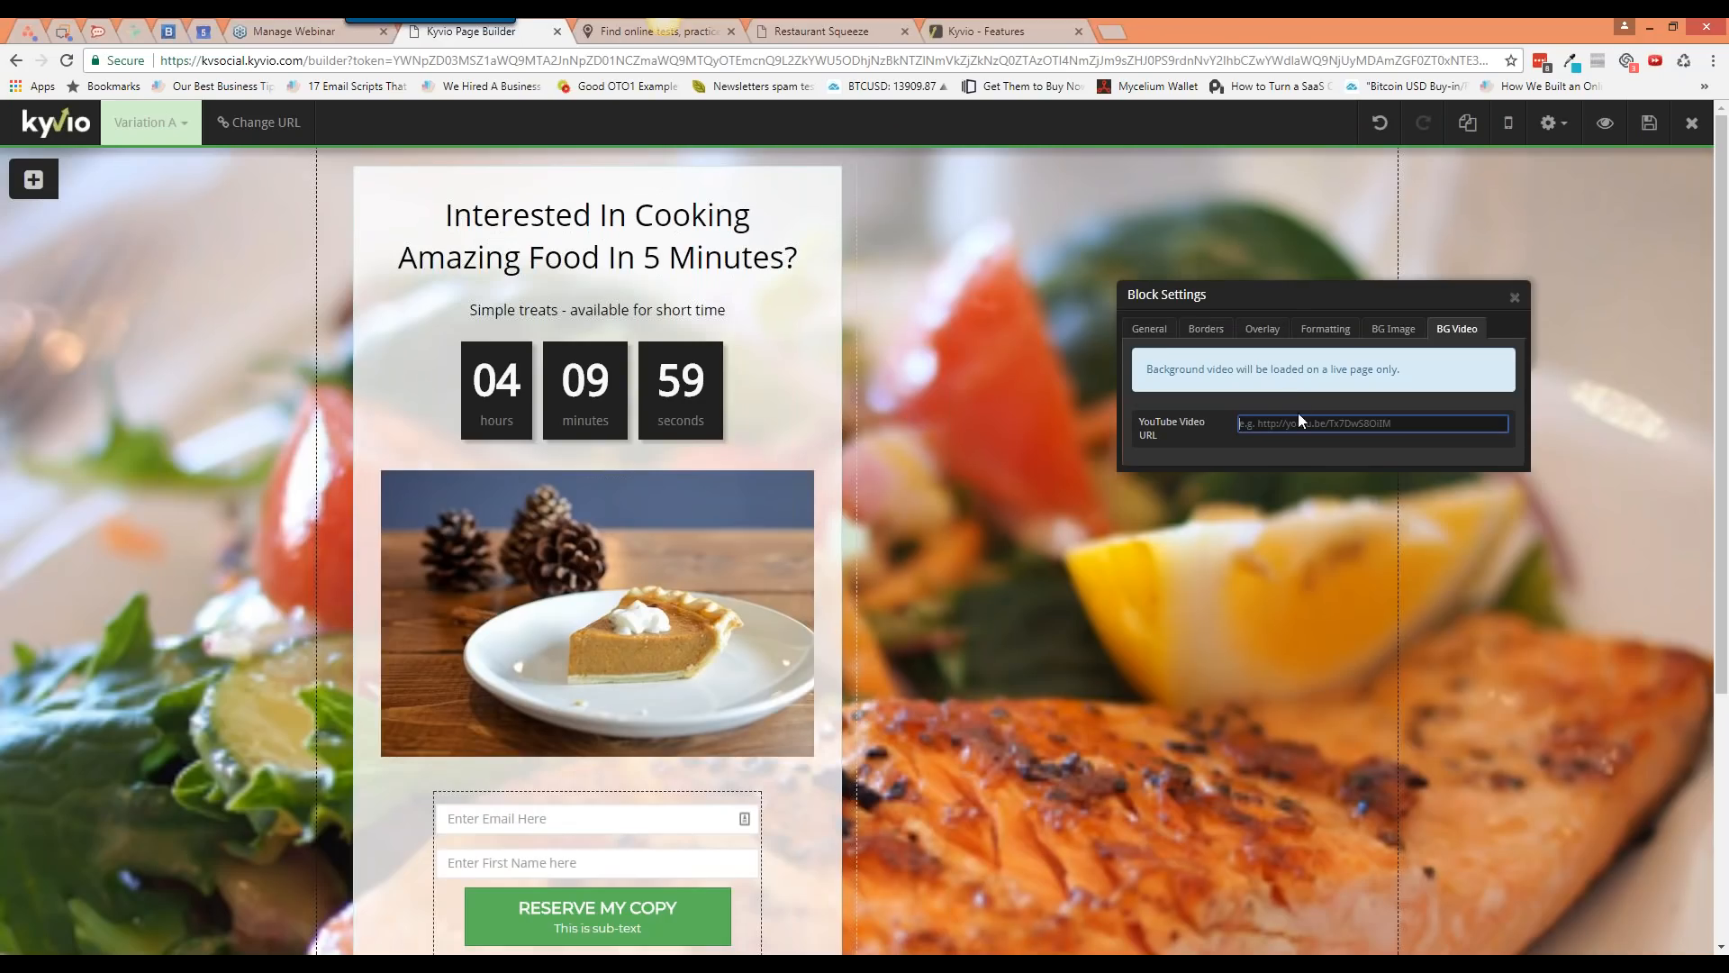
Step: Paste a YouTube URL as the block's background video, then save and preview the page
{"action": "left_click_drag", "start_coordinate": [1271, 297], "coordinate": [1009, 292]}
{"action": "type", "text": "https://www.youtube.com/watch?v=Lyj8wH2iTYg"}
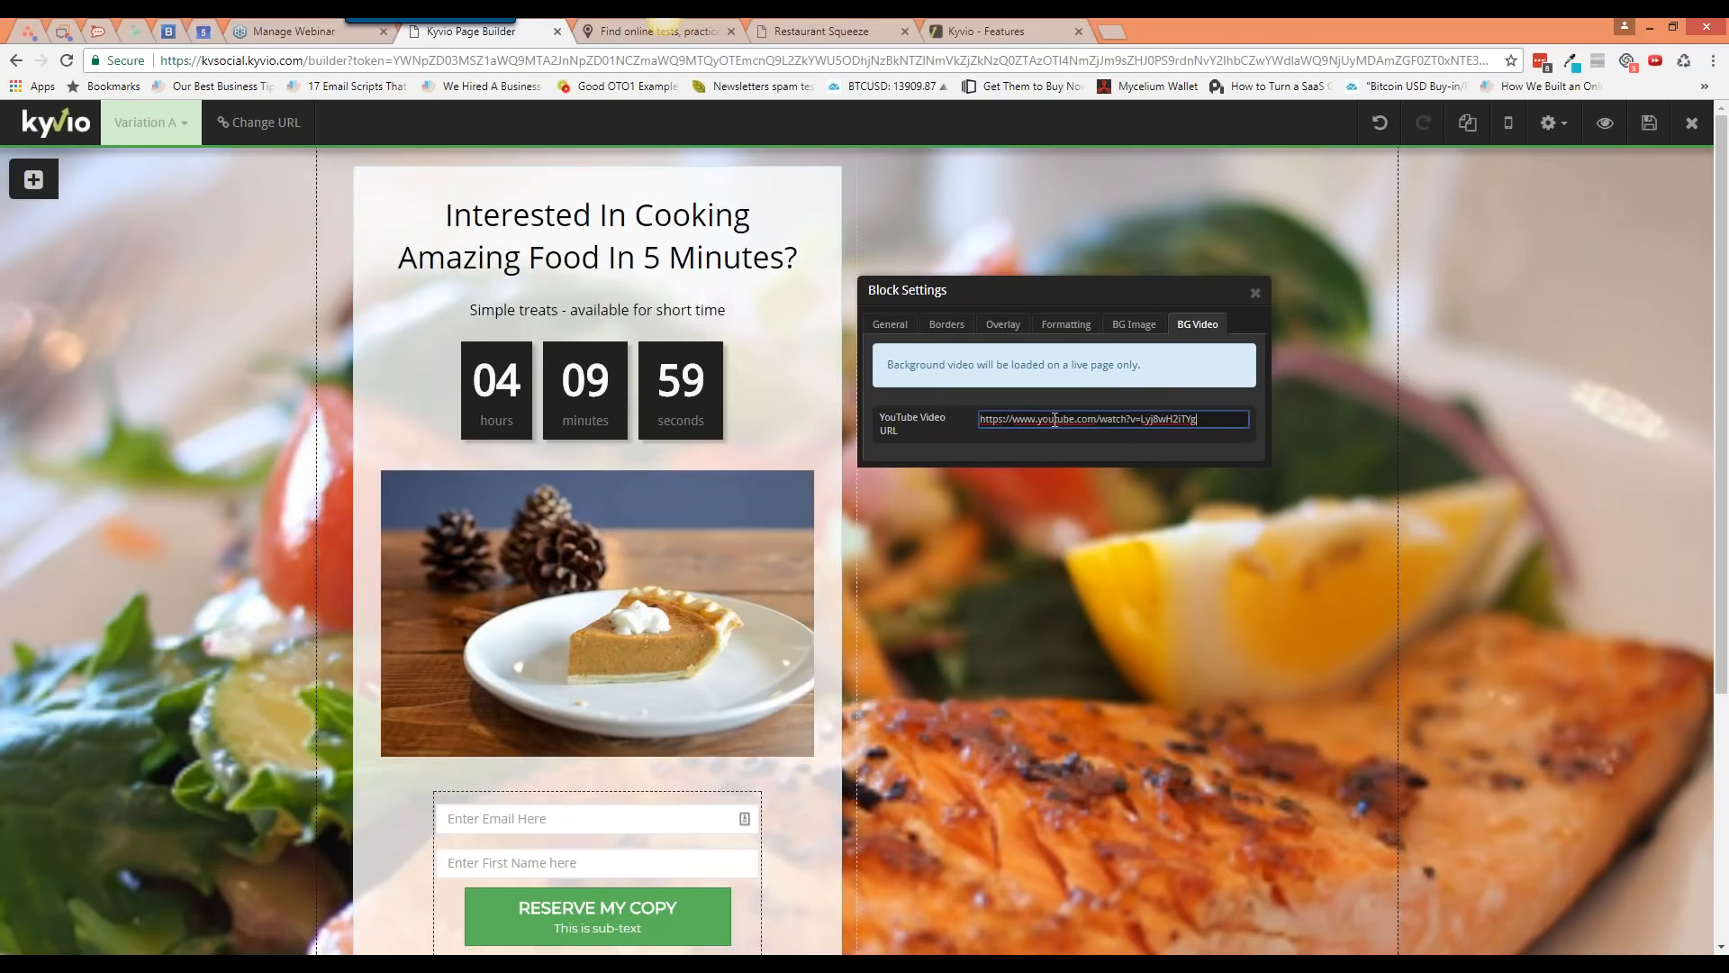
{"action": "left_click", "coordinate": [1134, 324]}
{"action": "triple_click", "coordinate": [1082, 357]}
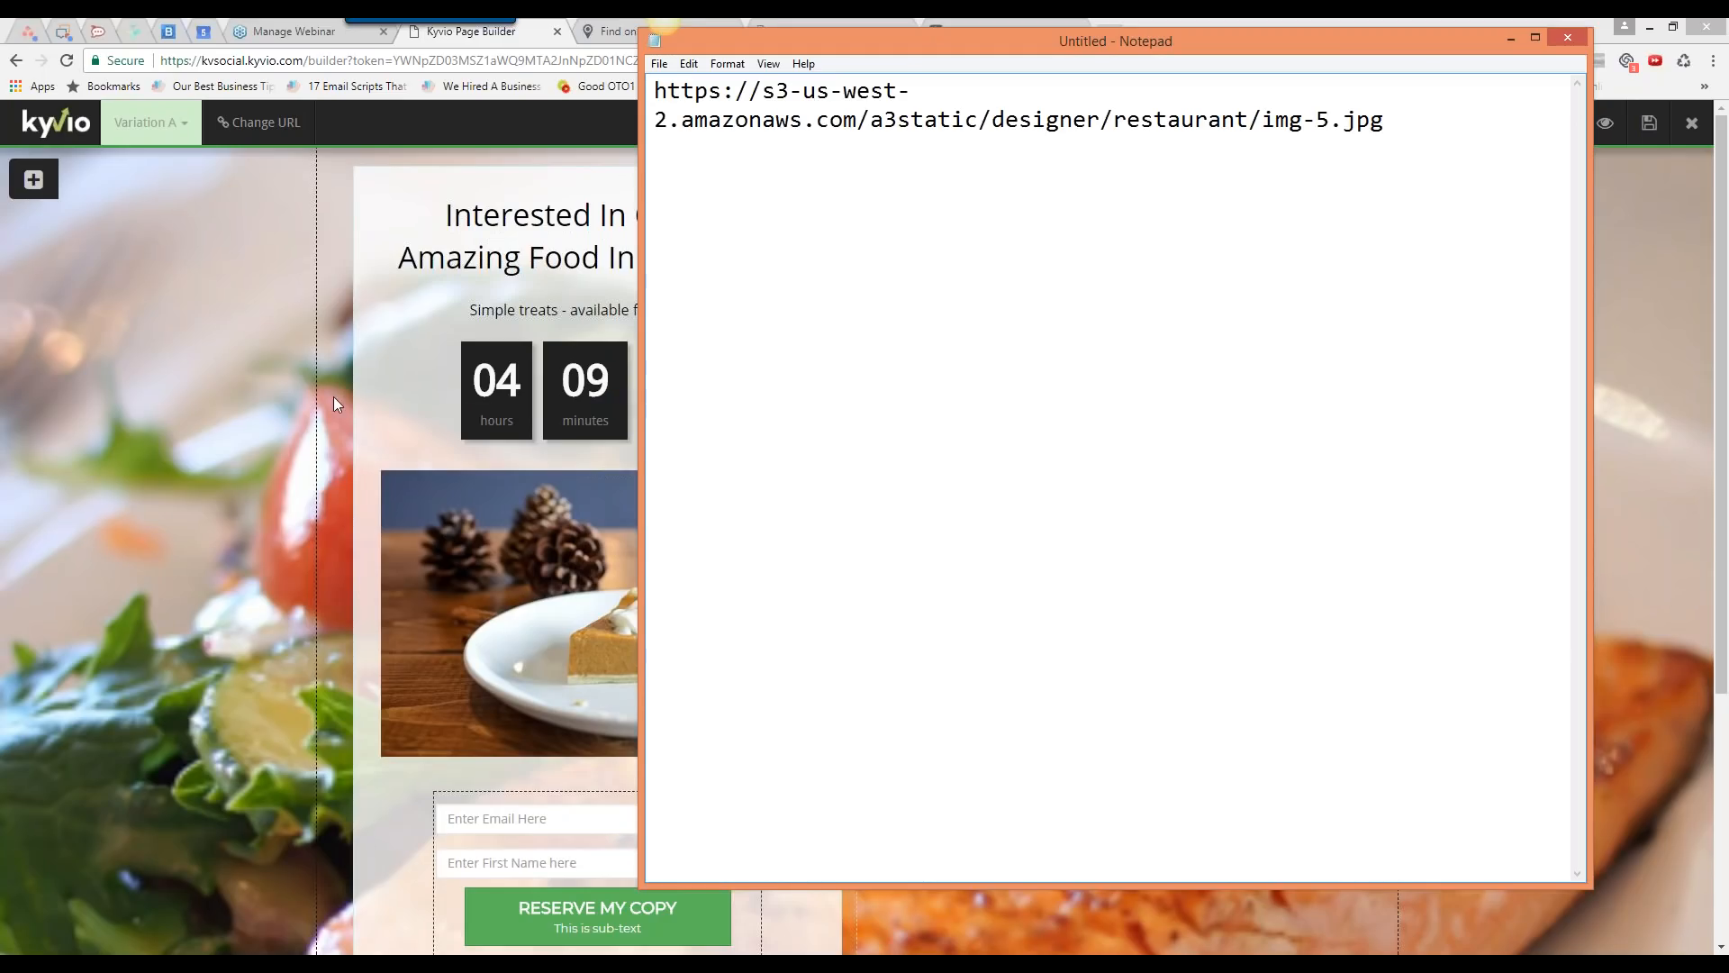
{"action": "left_click", "coordinate": [334, 404]}
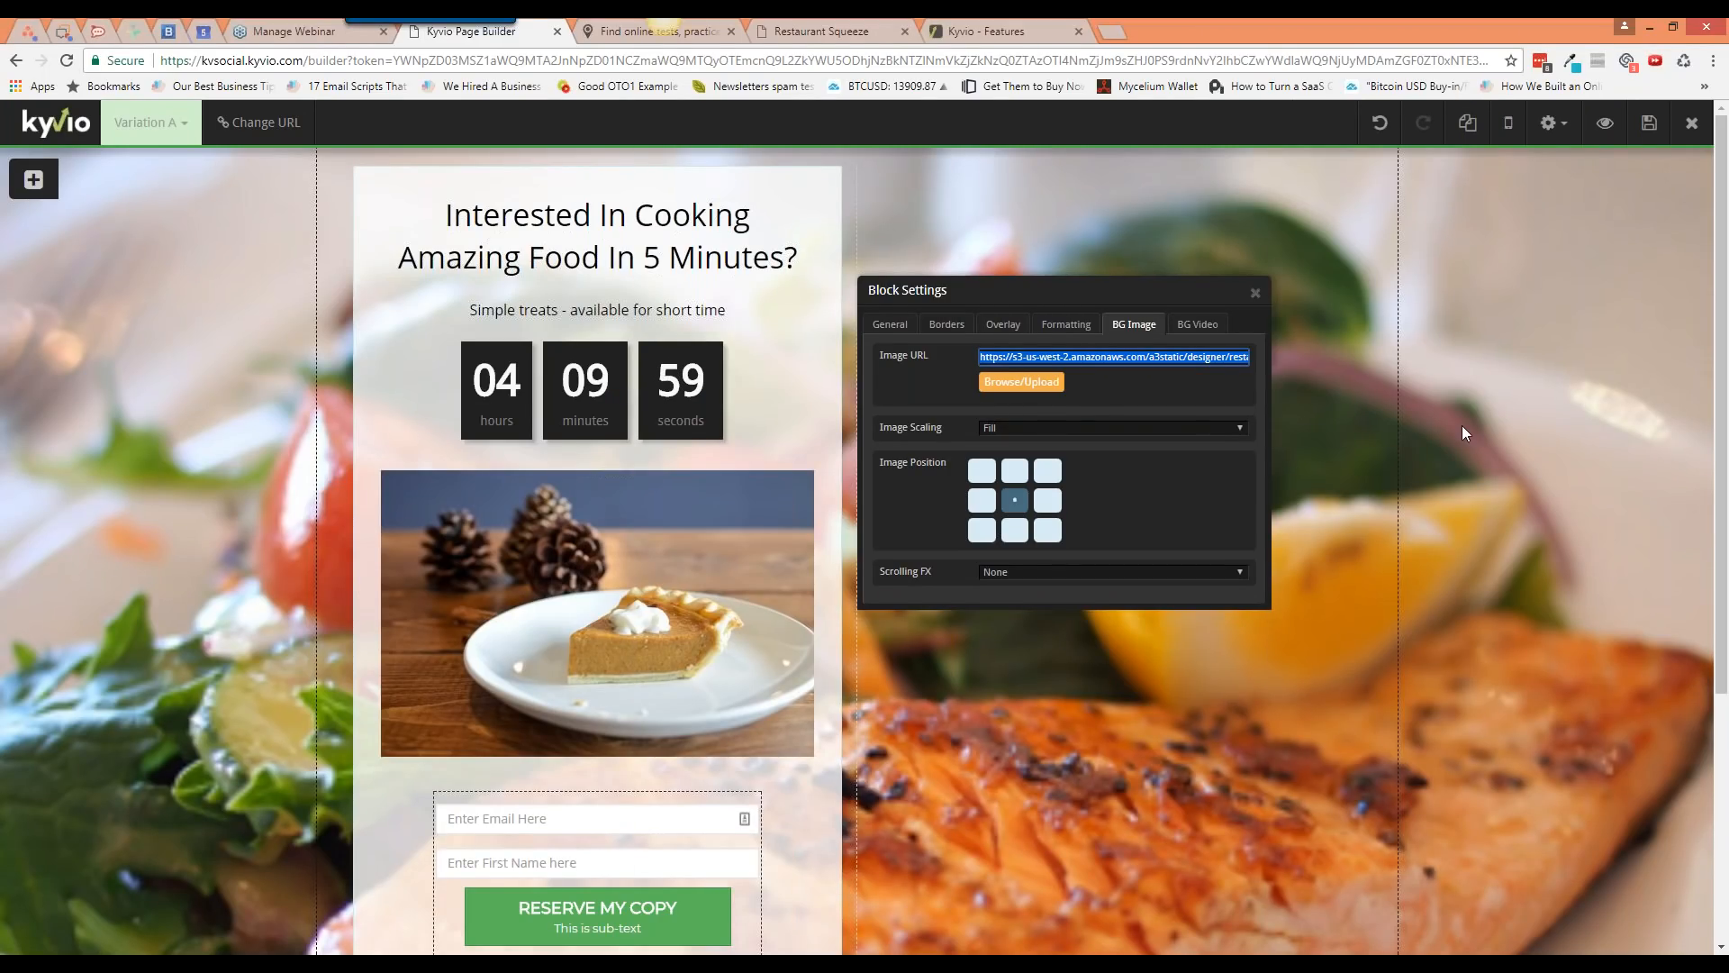
{"action": "left_click", "coordinate": [1651, 126]}
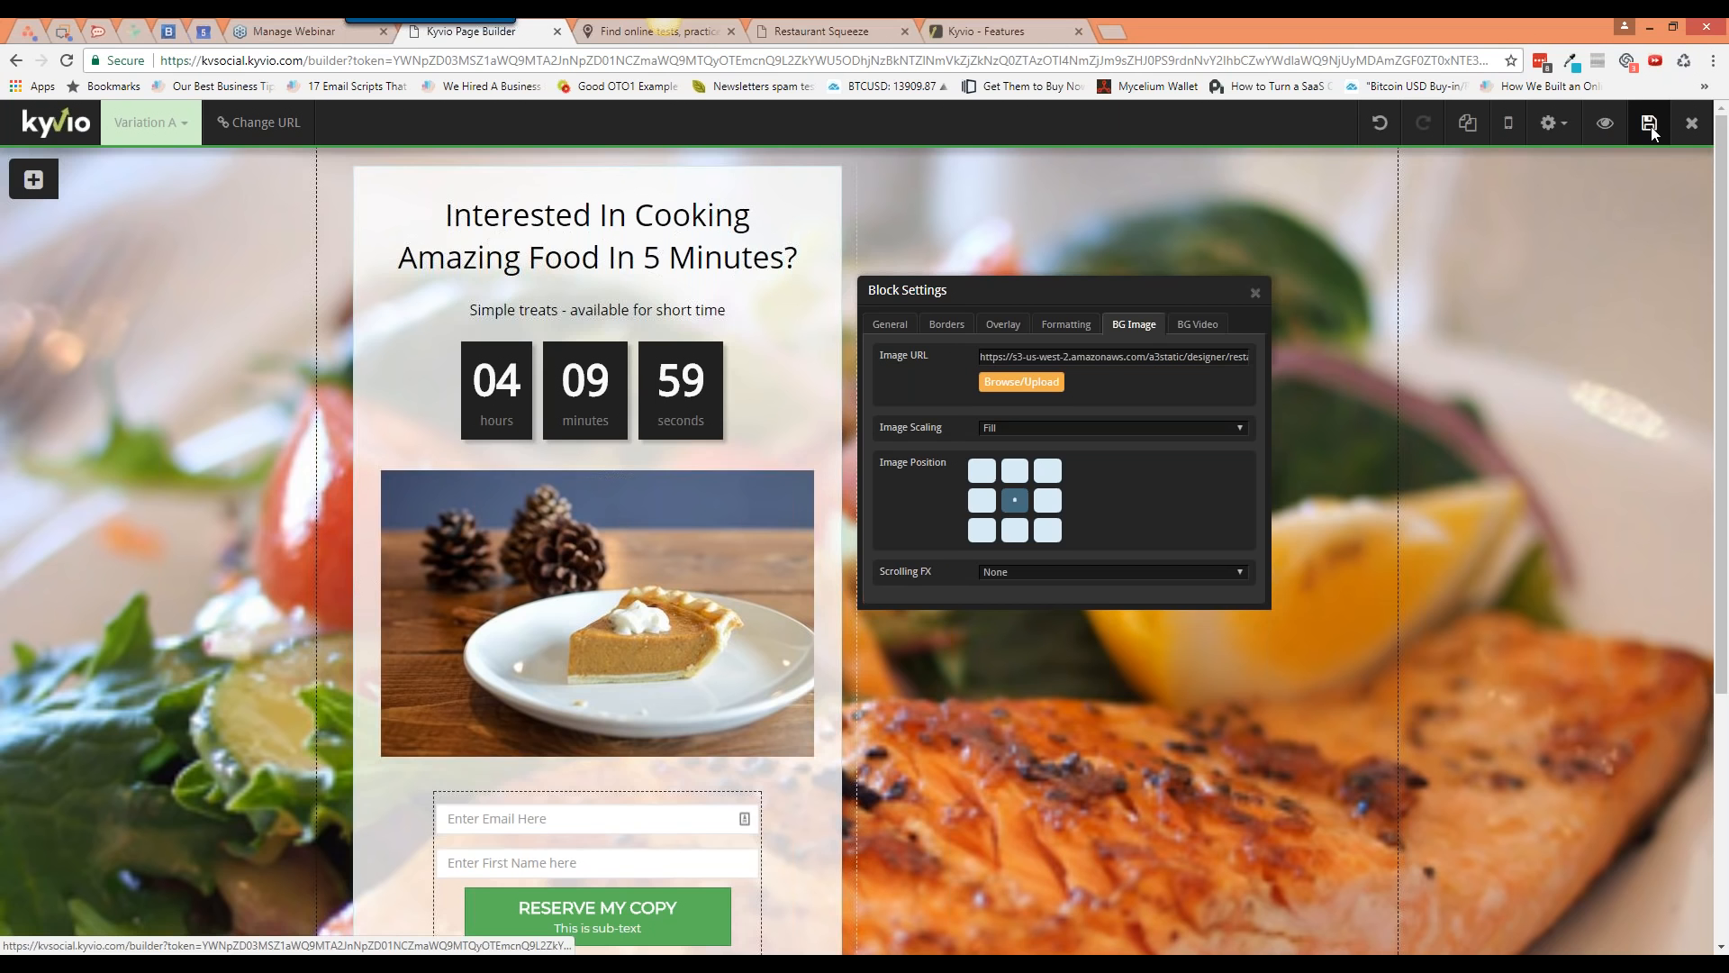
{"action": "left_click", "coordinate": [1604, 129]}
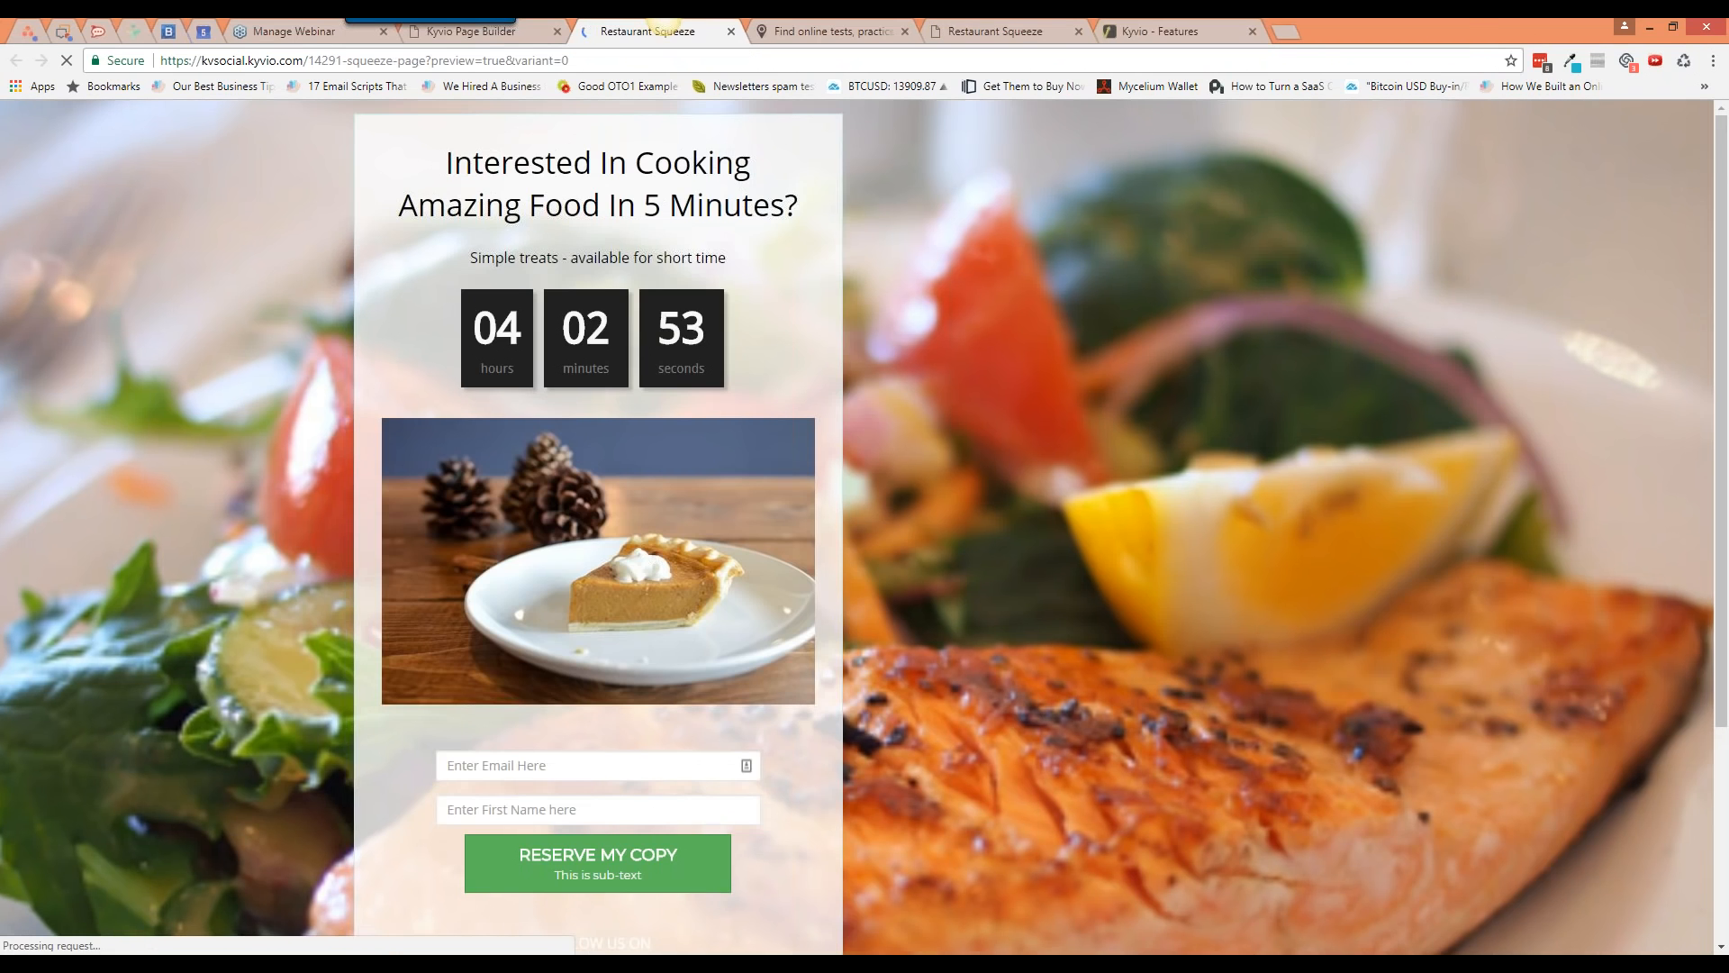
{"action": "left_click", "coordinate": [537, 38]}
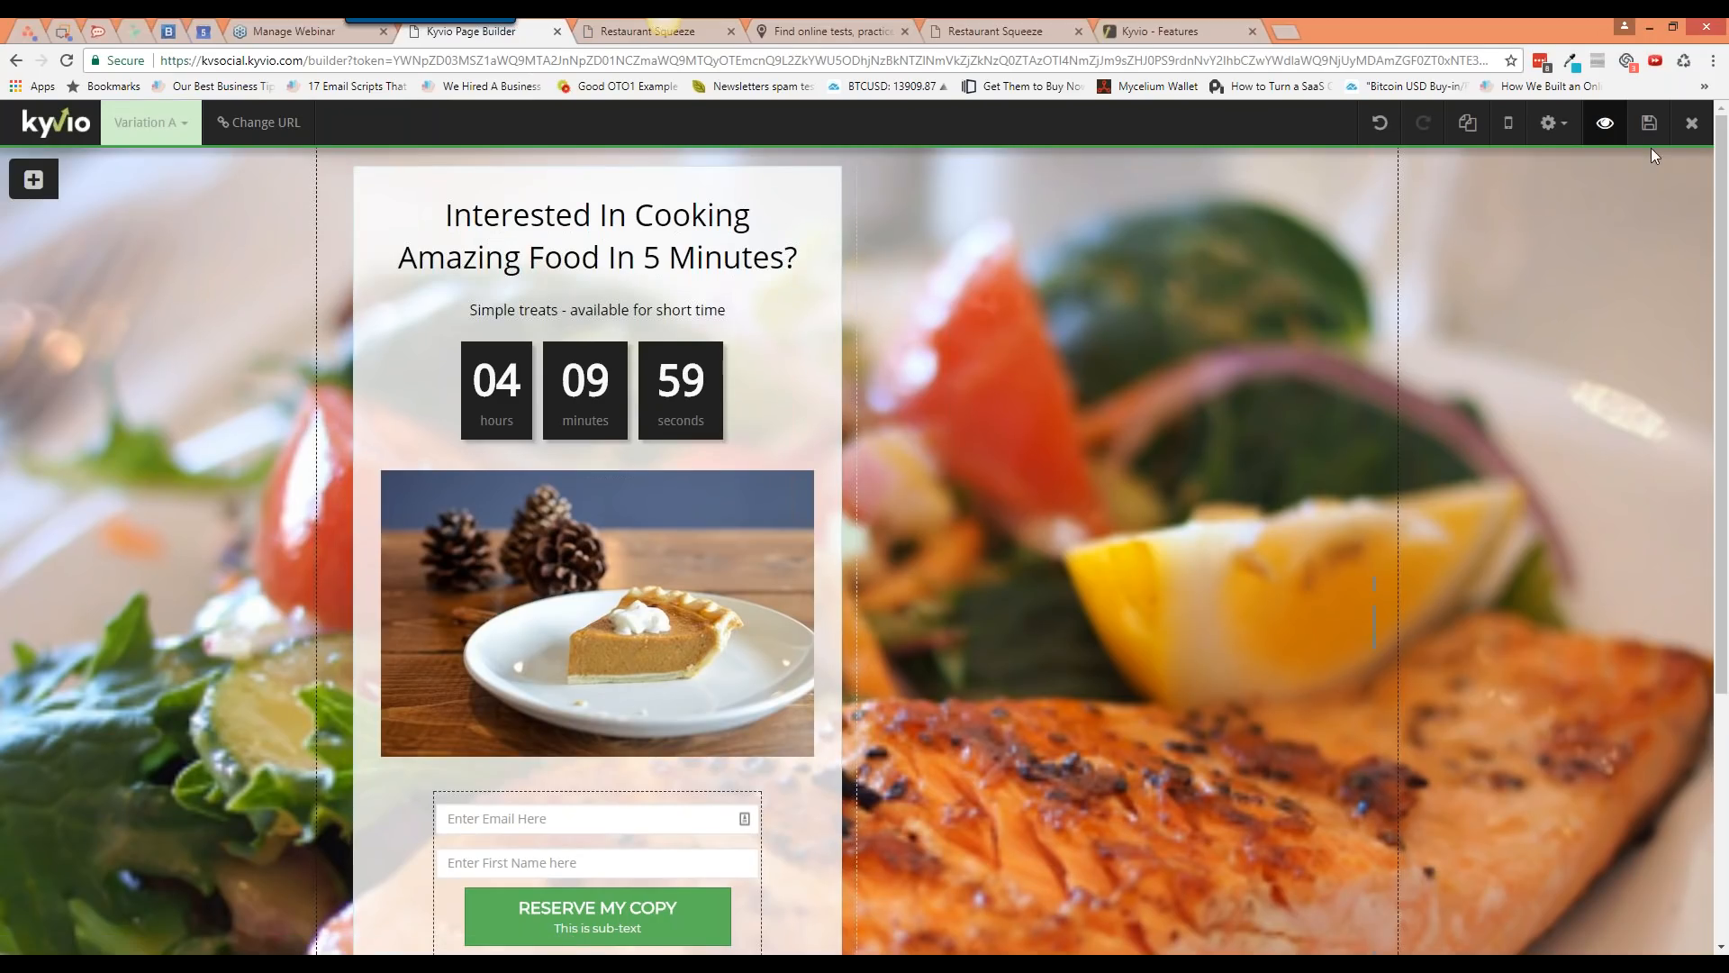
Step: Clear the background image URL, keeping the YouTube link as the background video
{"action": "left_click", "coordinate": [1596, 151]}
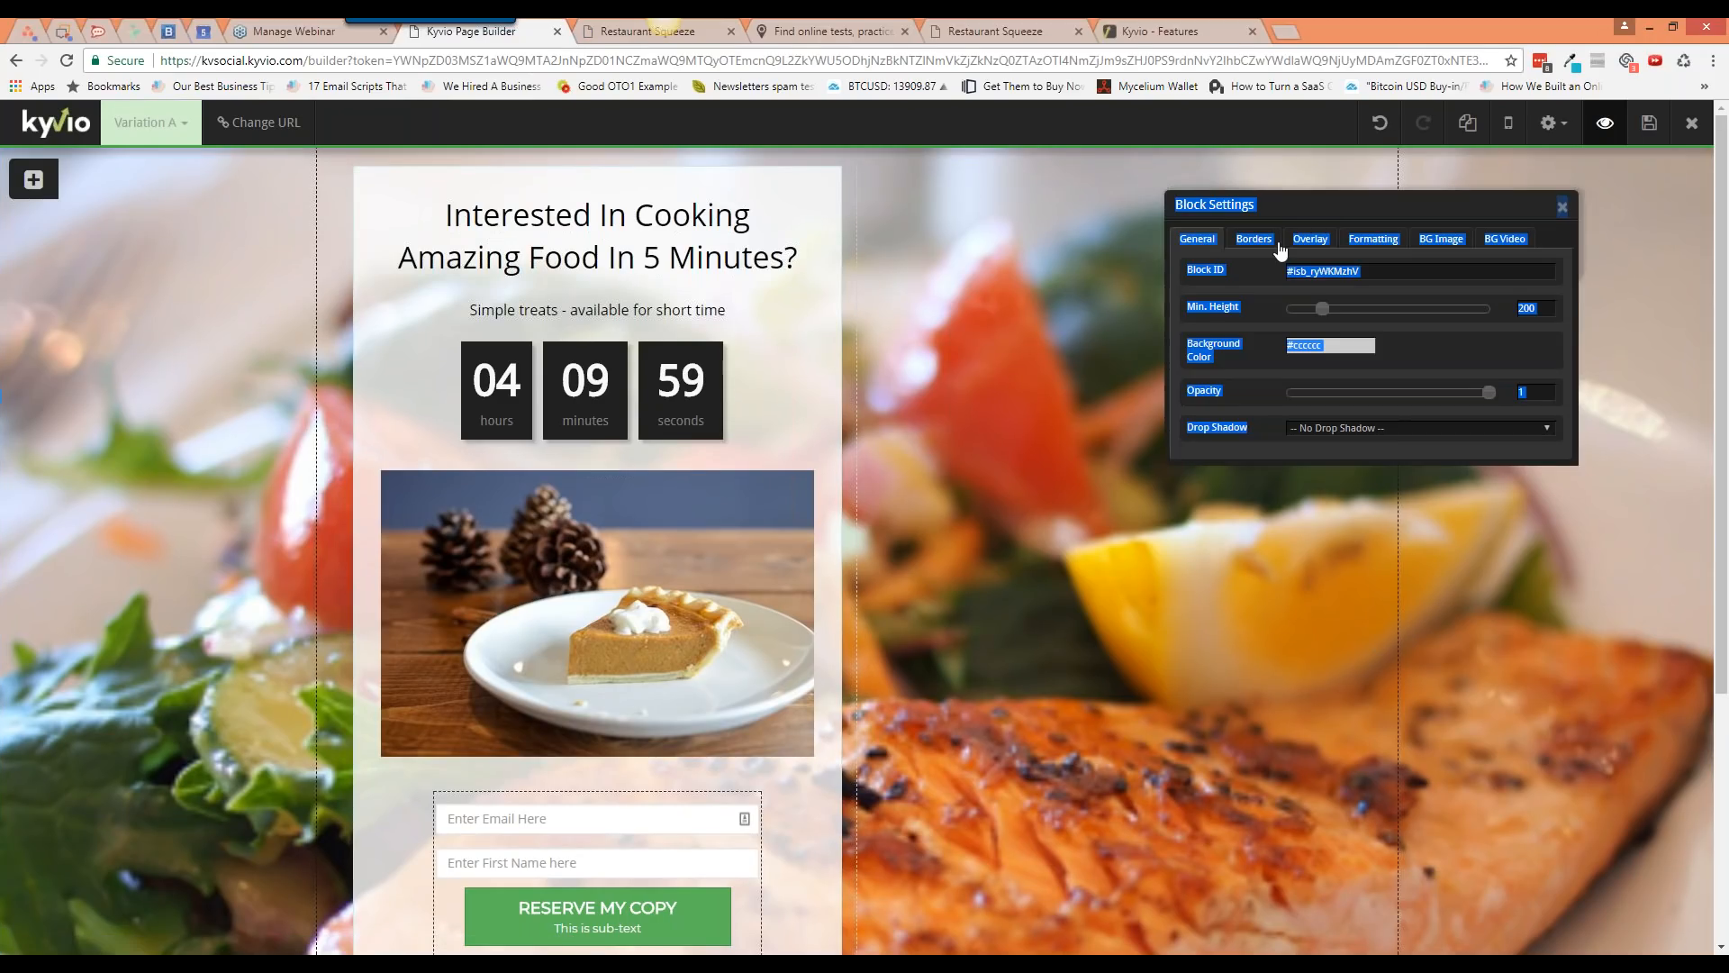
{"action": "left_click", "coordinate": [1441, 239]}
{"action": "left_click", "coordinate": [1405, 271]}
{"action": "double_click", "coordinate": [1405, 271]}
{"action": "key", "text": "ctrl+a"}
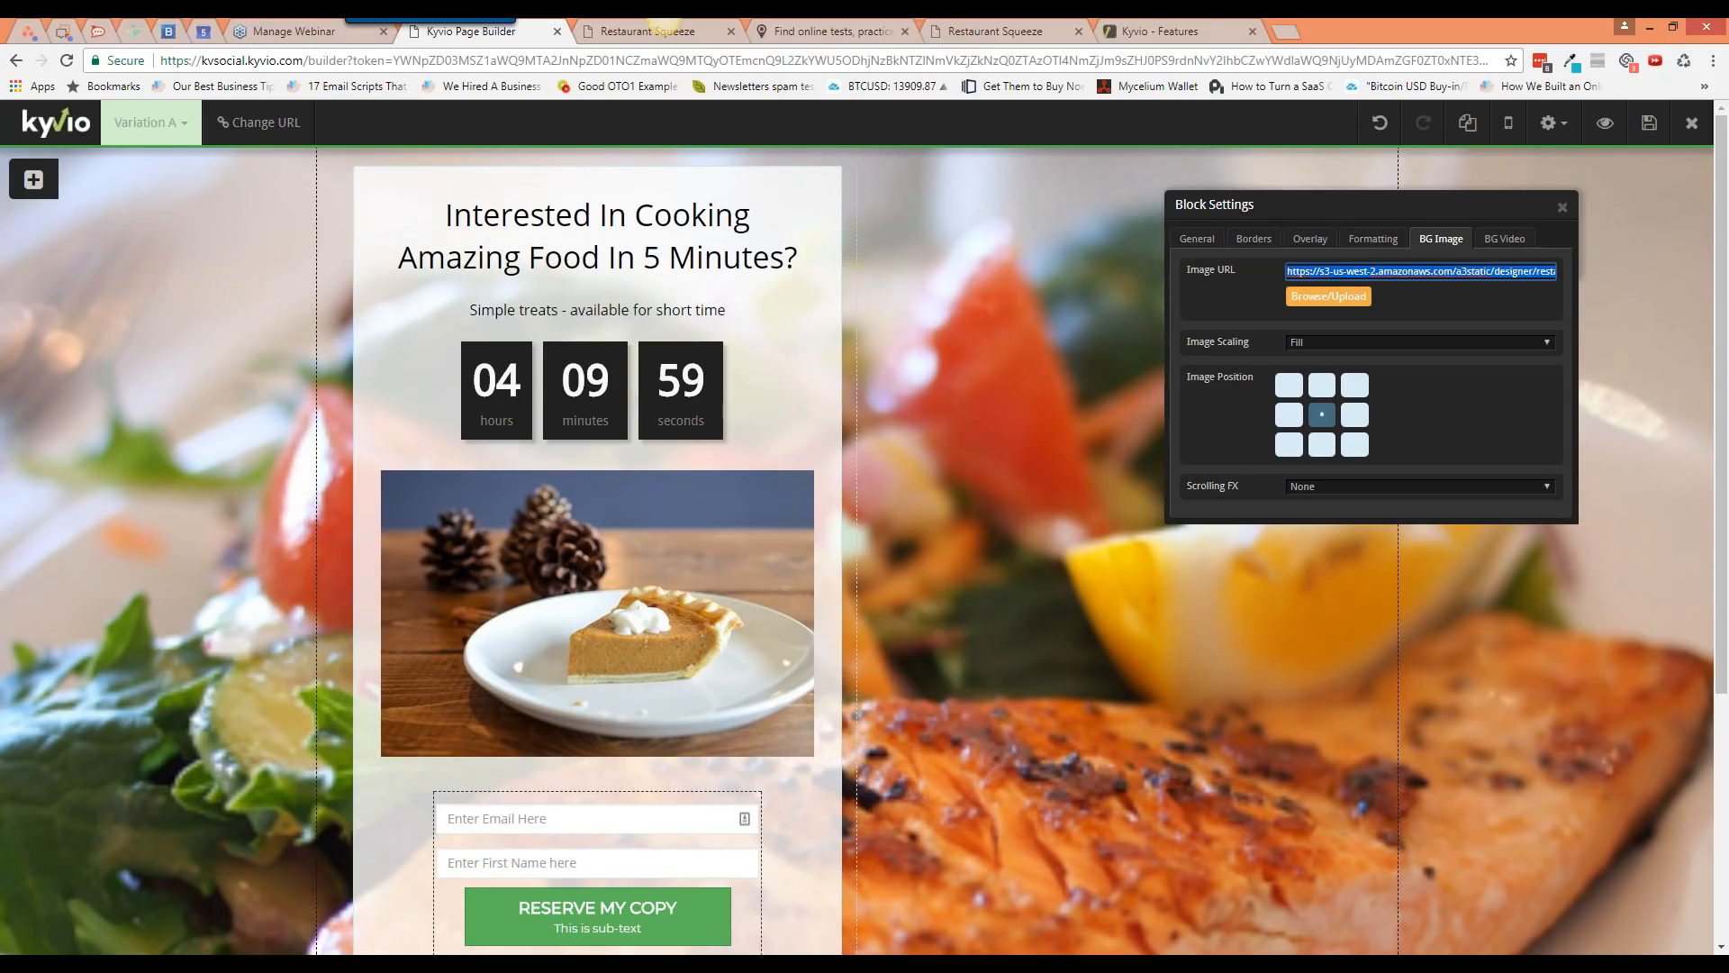
{"action": "key", "text": "BackSpace"}
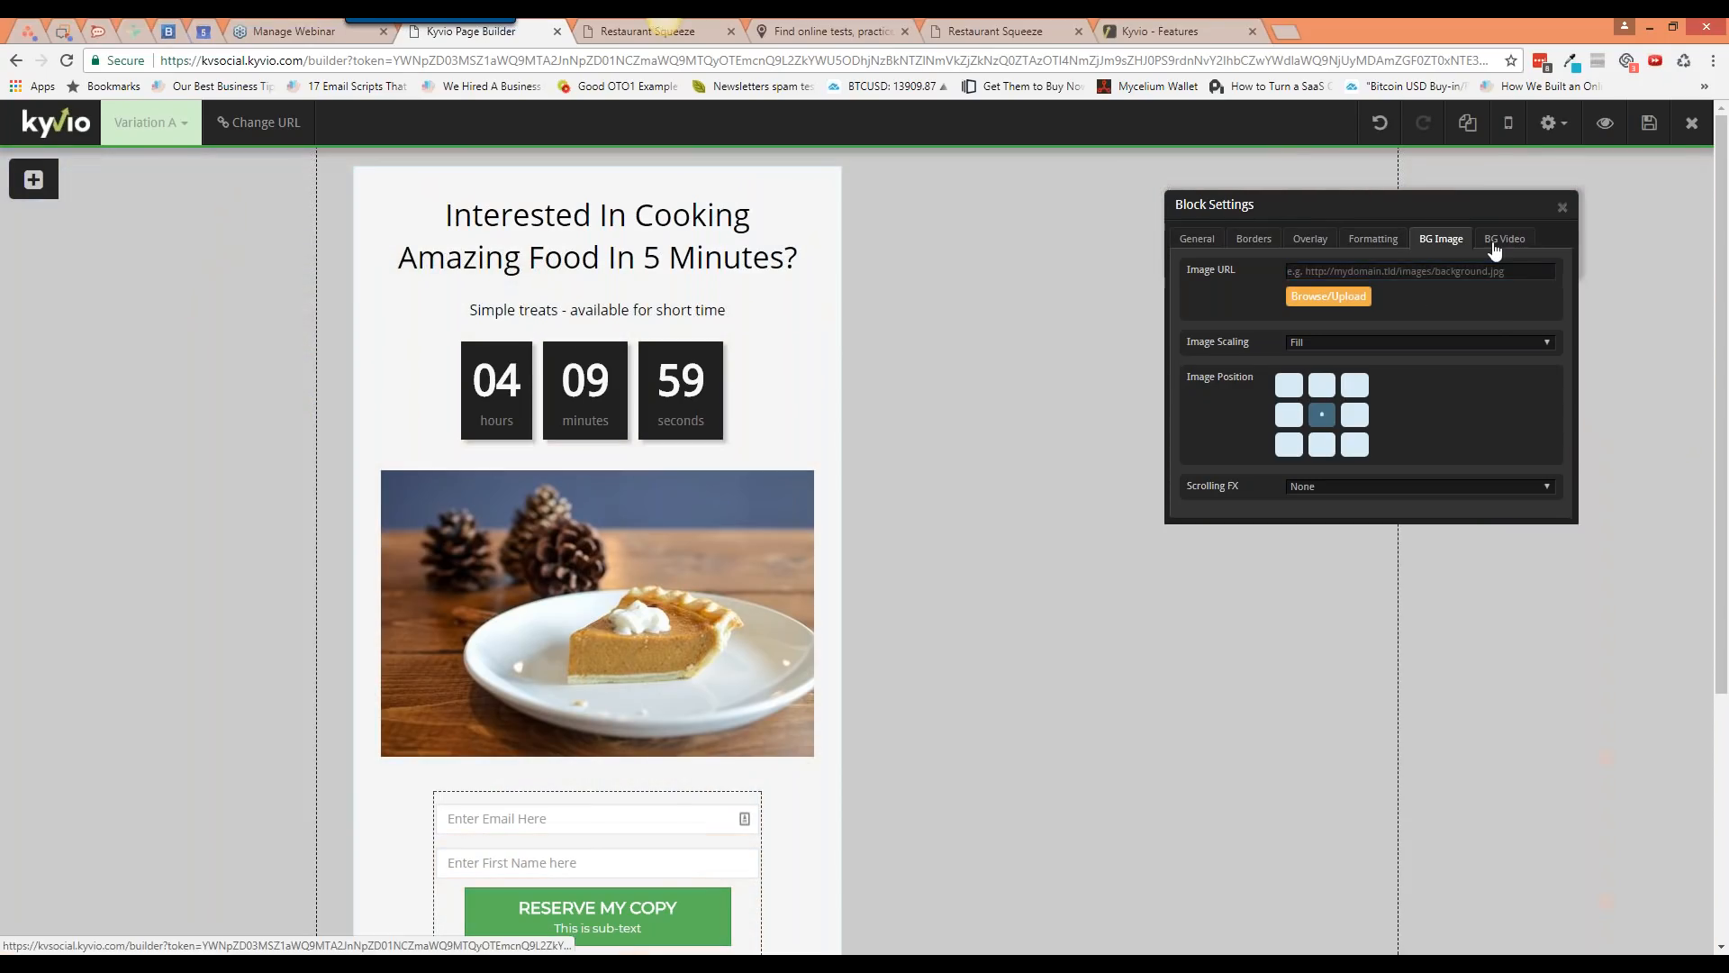
{"action": "left_click", "coordinate": [1504, 239]}
{"action": "left_click", "coordinate": [1401, 332]}
{"action": "key", "text": "ctrl+a"}
{"action": "key", "text": "ctrl+v"}
{"action": "key", "text": "ctrl+z"}
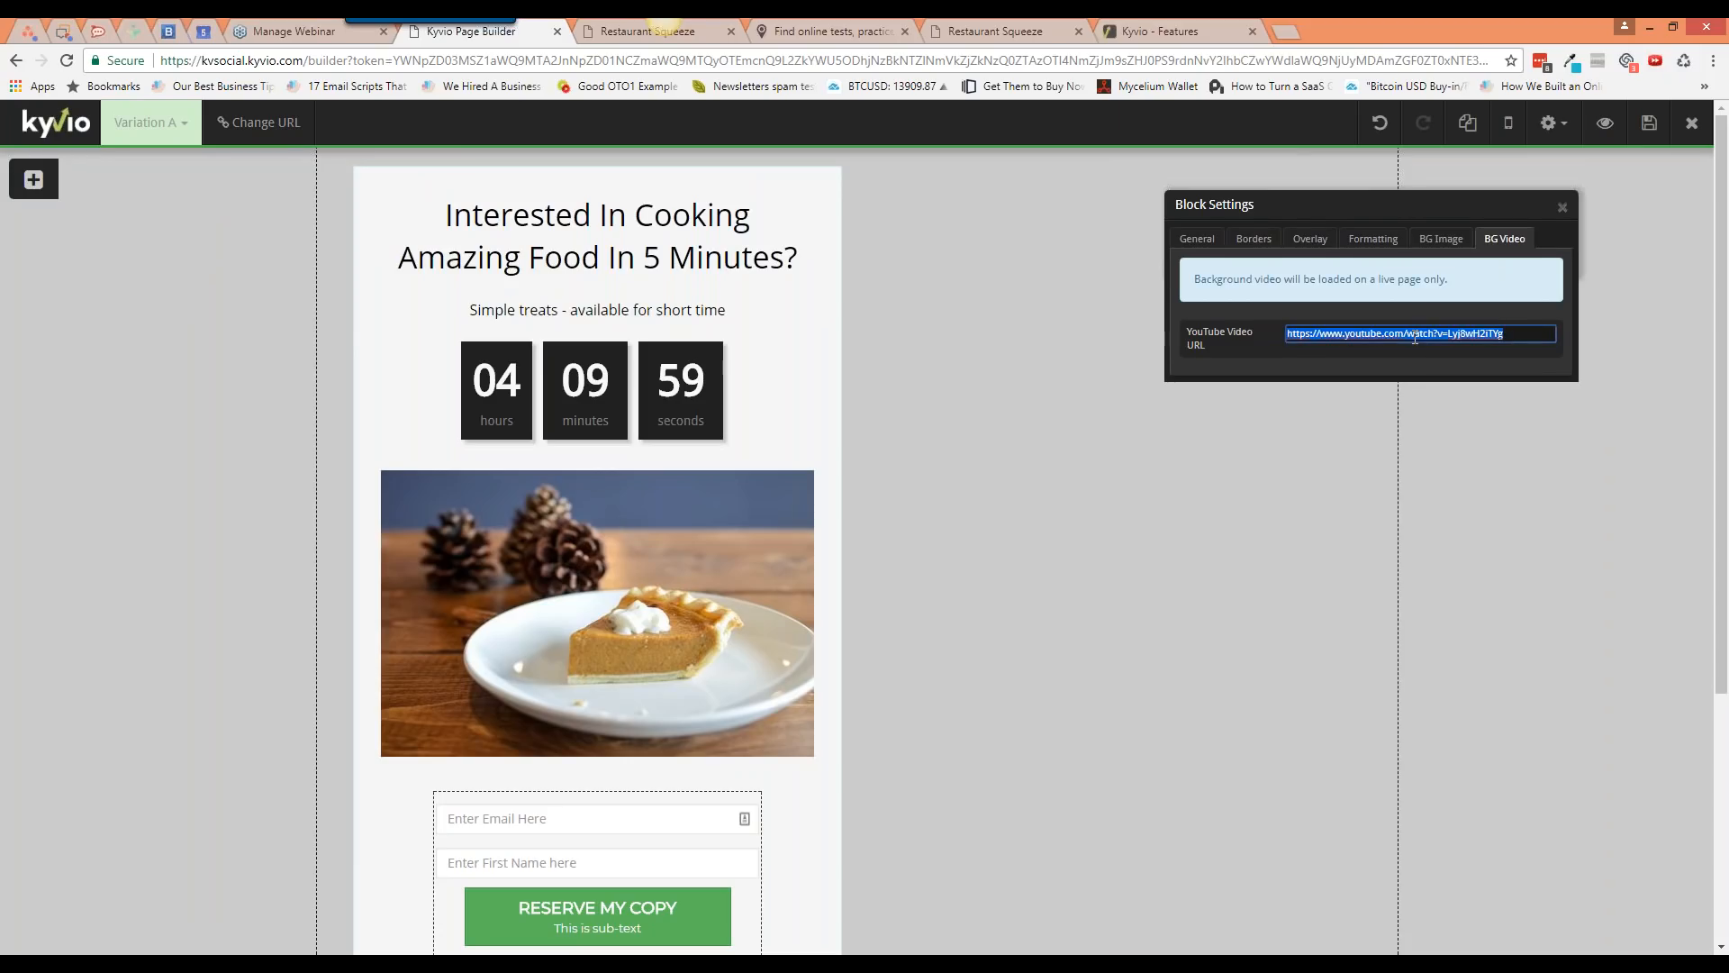
{"action": "left_click", "coordinate": [1415, 338]}
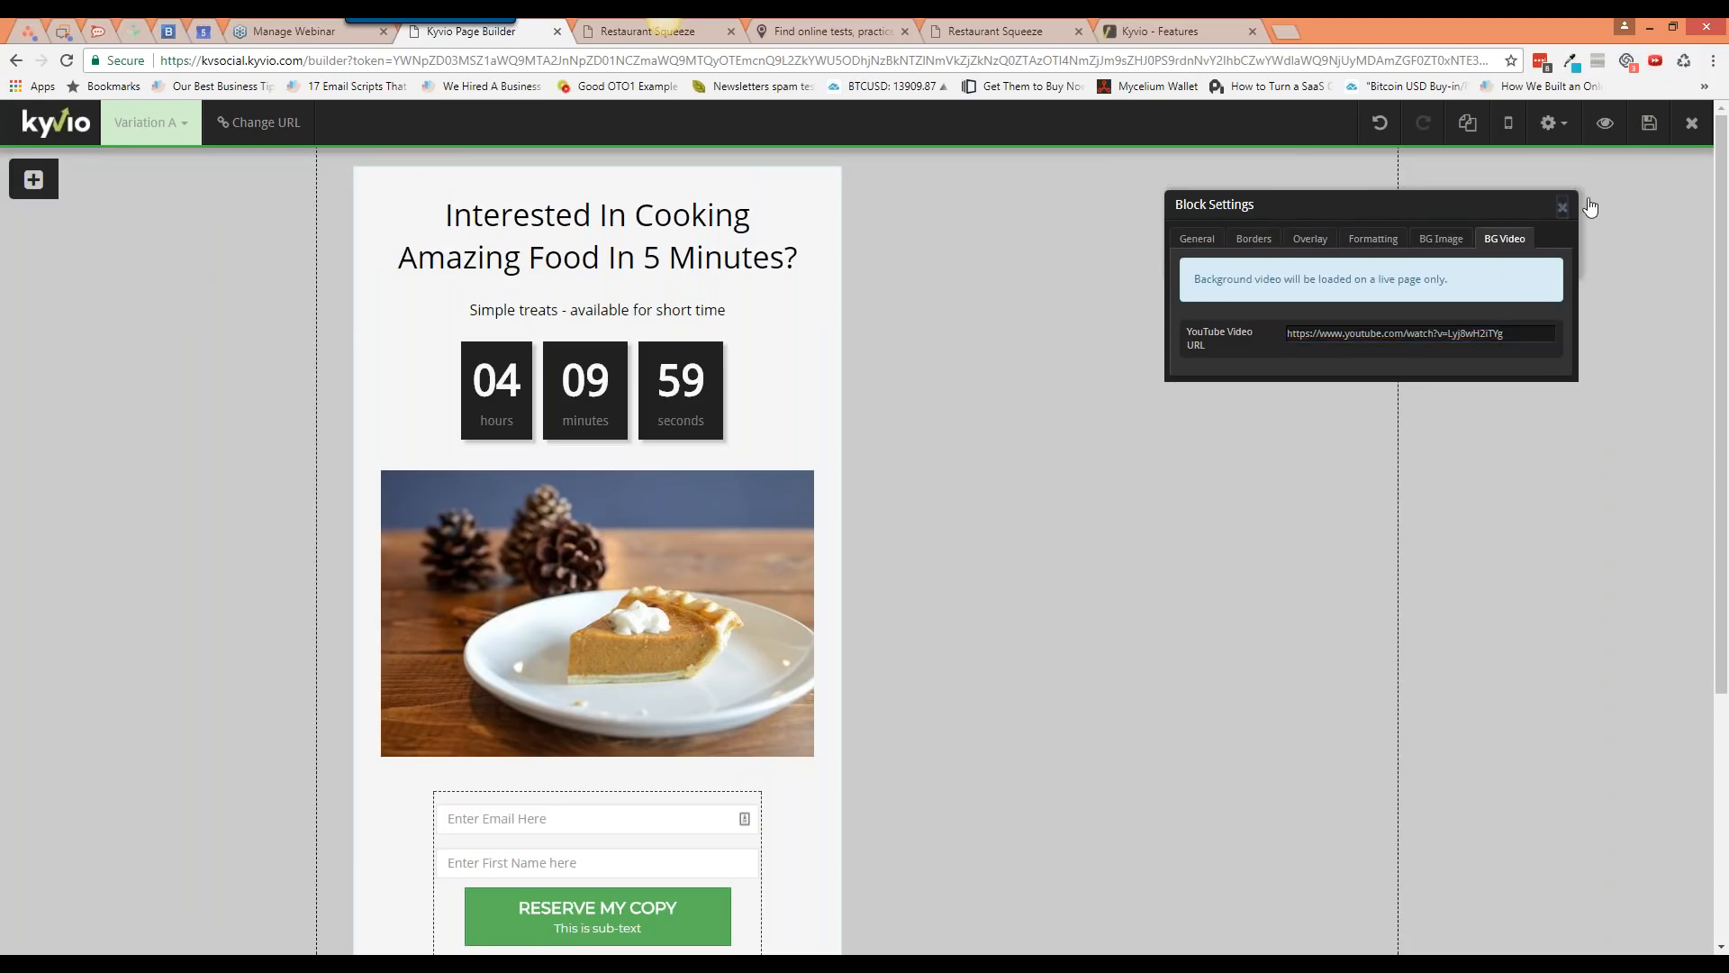
{"action": "left_click", "coordinate": [1649, 123]}
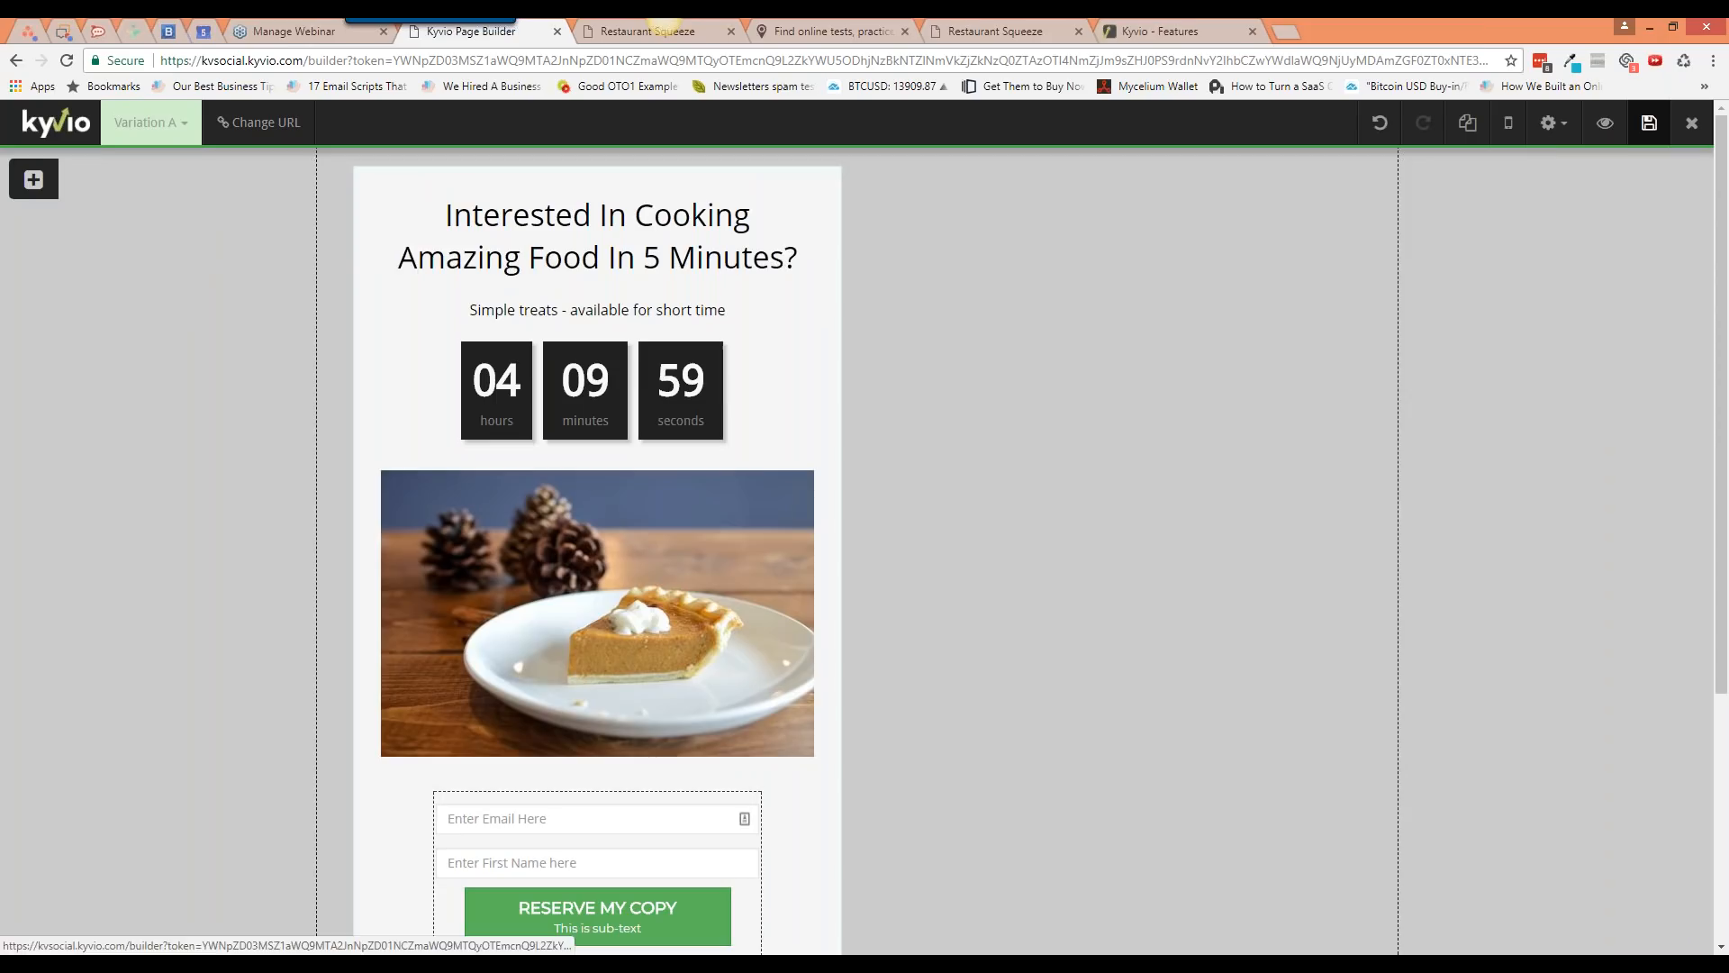
Step: Preview the cooking-video background, then paste the img-5.jpg photo URL as the background image
{"action": "left_click", "coordinate": [1605, 123]}
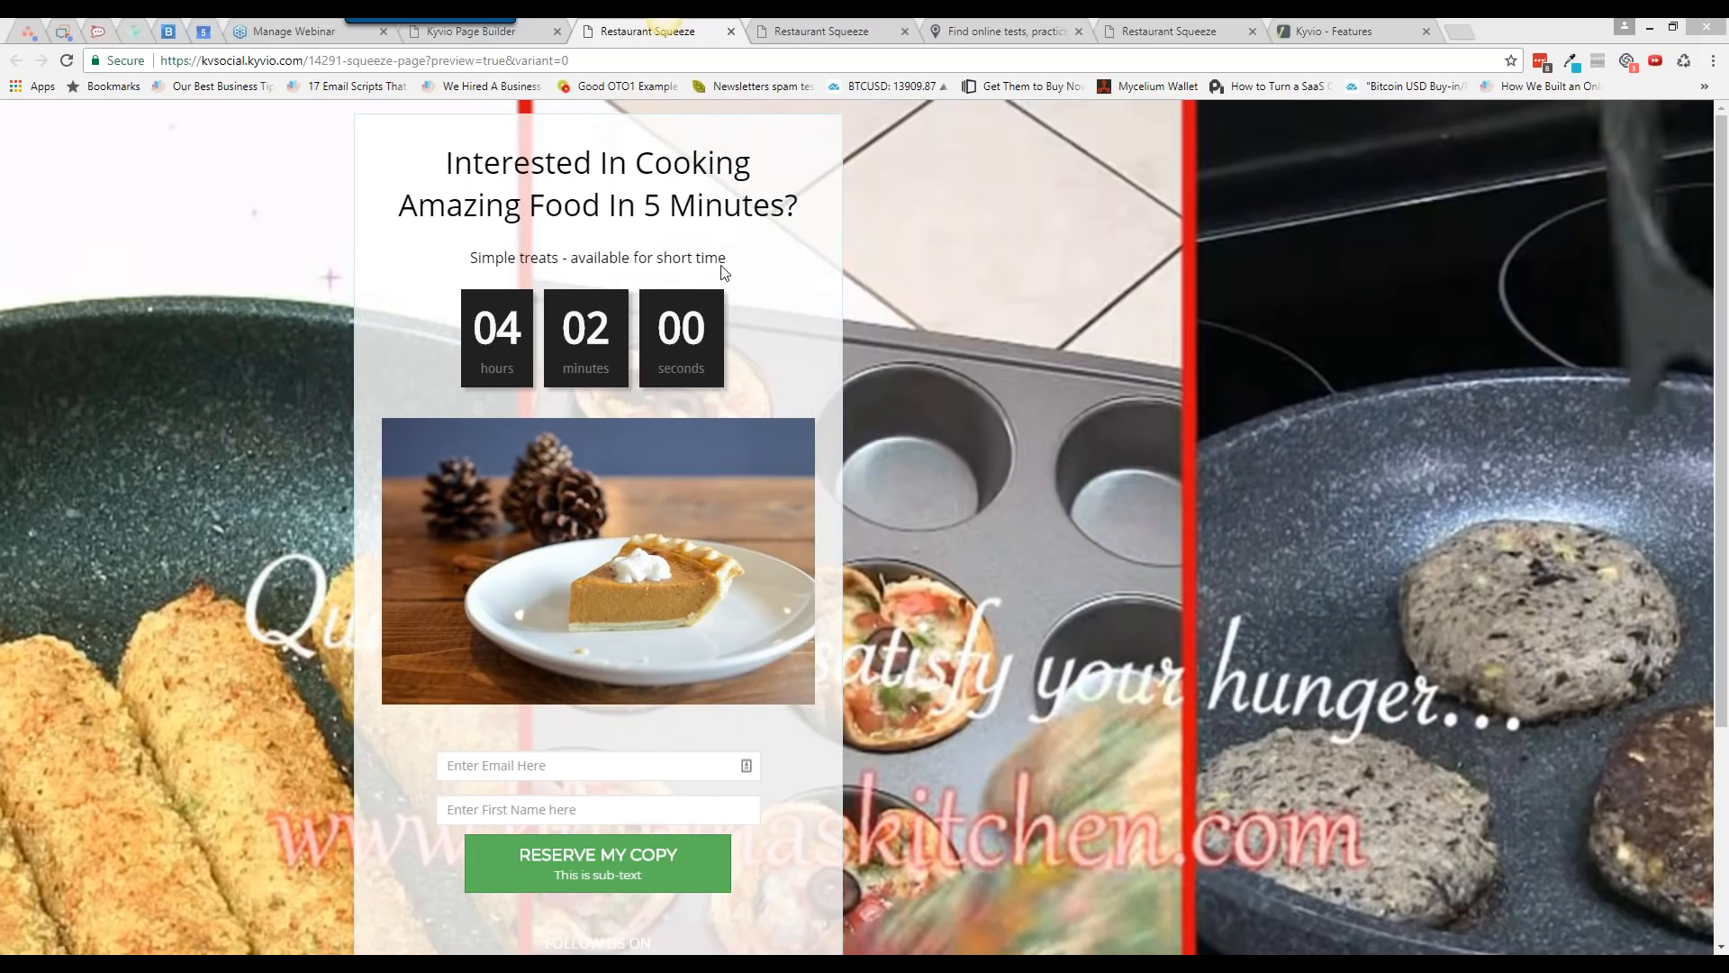
{"action": "left_click", "coordinate": [528, 33]}
{"action": "left_click", "coordinate": [1581, 158]}
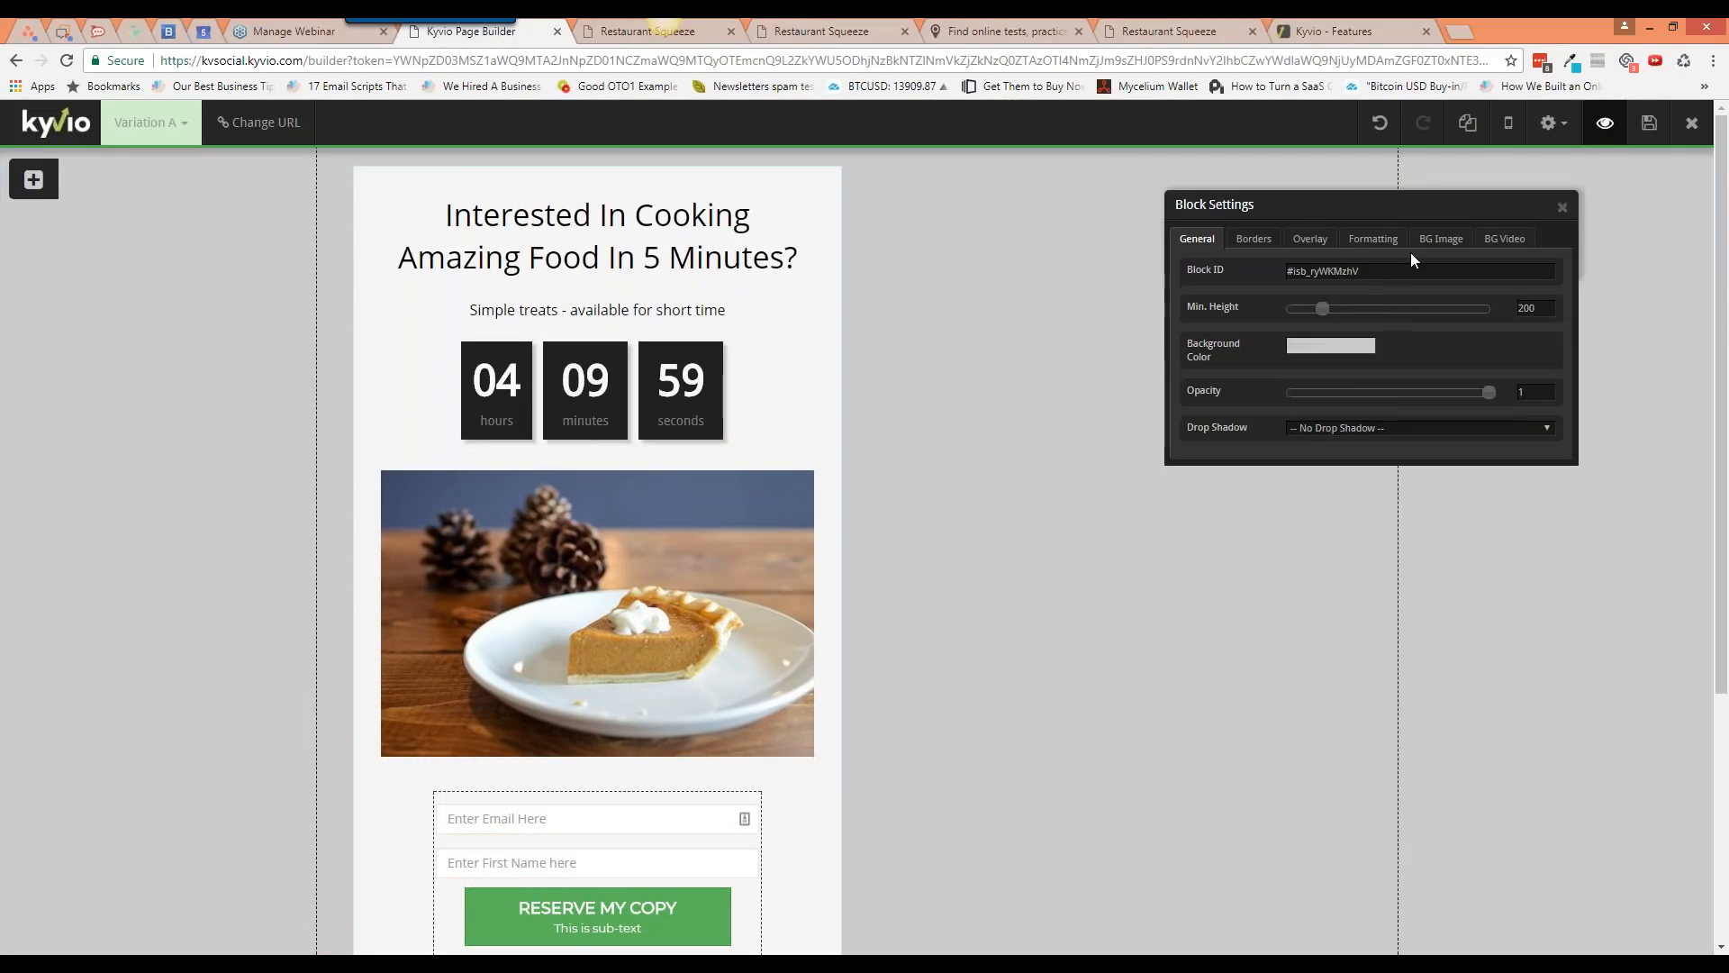
{"action": "left_click", "coordinate": [1439, 239]}
{"action": "left_click", "coordinate": [1394, 271]}
{"action": "type", "text": "st-2.amazonaws.com/a3-static/designer/restaurant/img-5.jpg"}
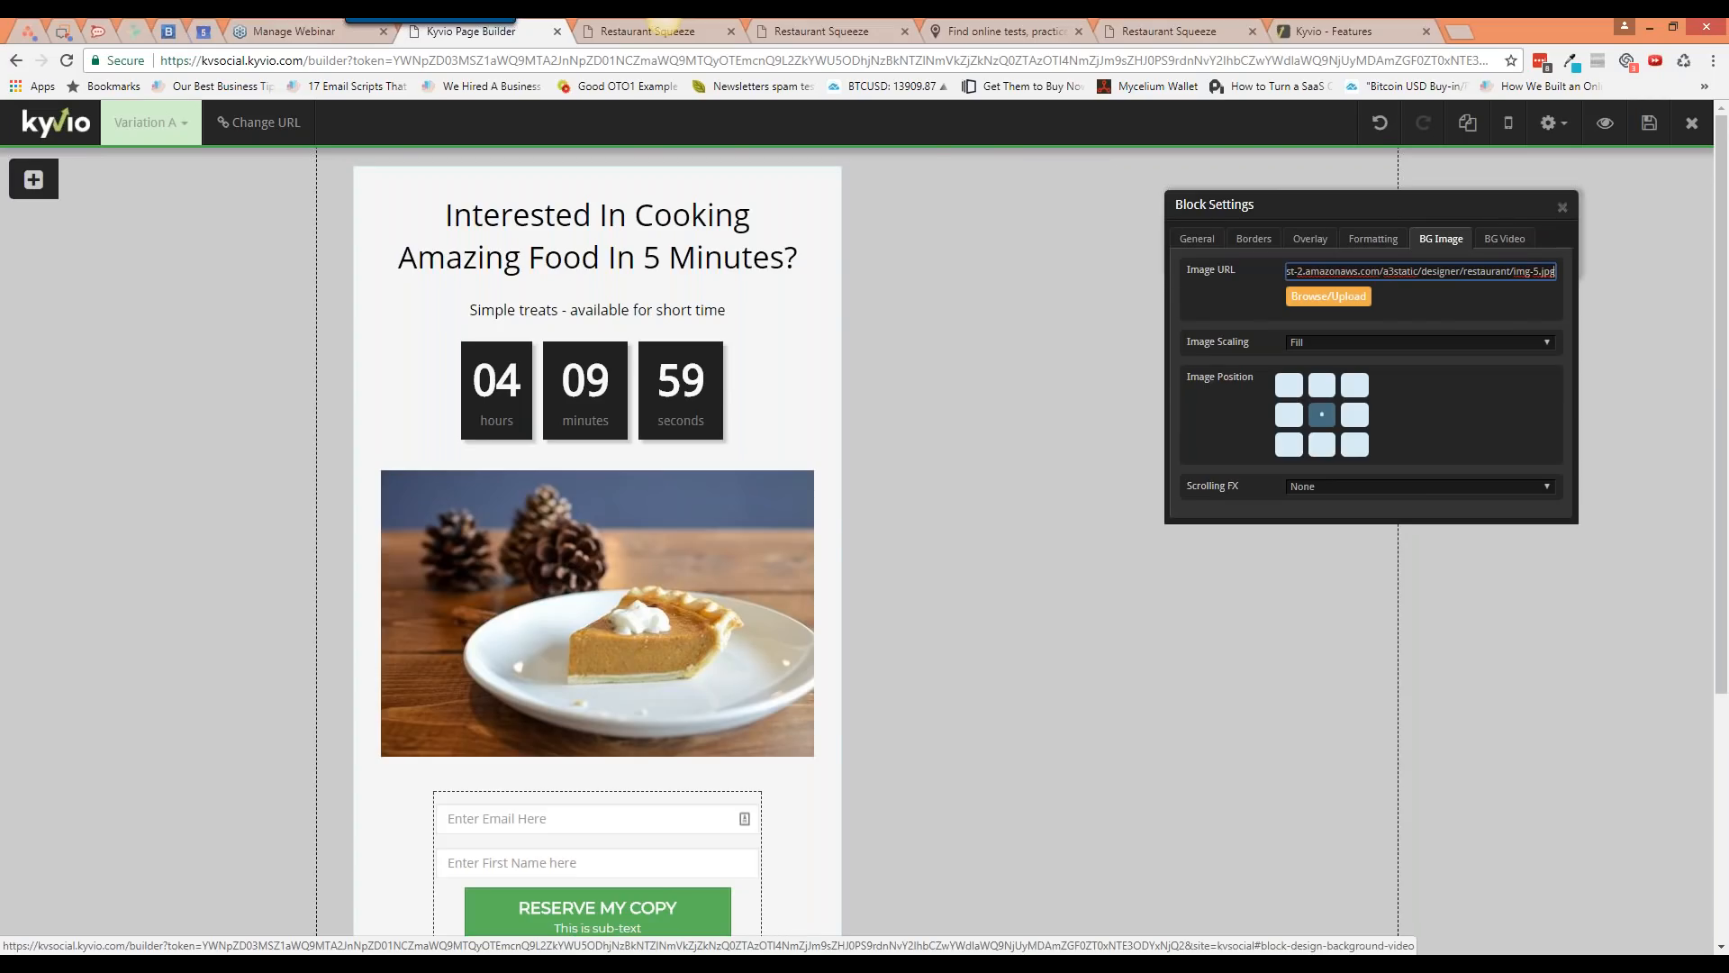
{"action": "left_click", "coordinate": [1504, 239]}
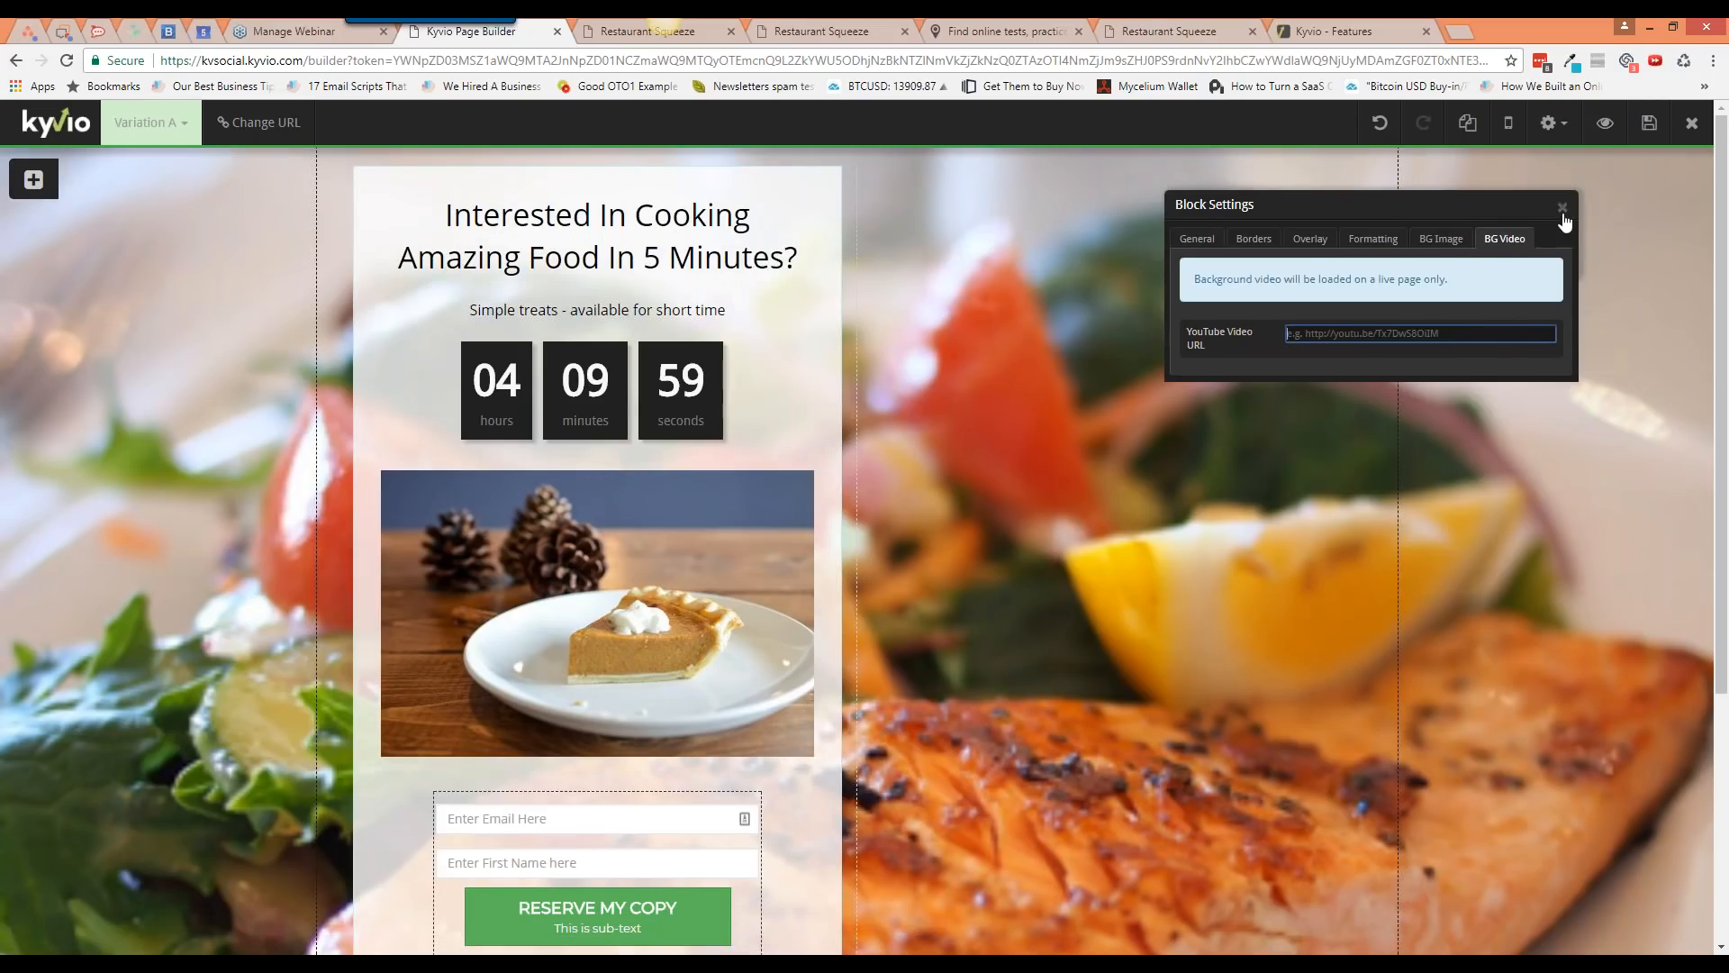
Step: Close the block settings, save the squeeze page, and select the pie photo
{"action": "left_click", "coordinate": [1564, 212]}
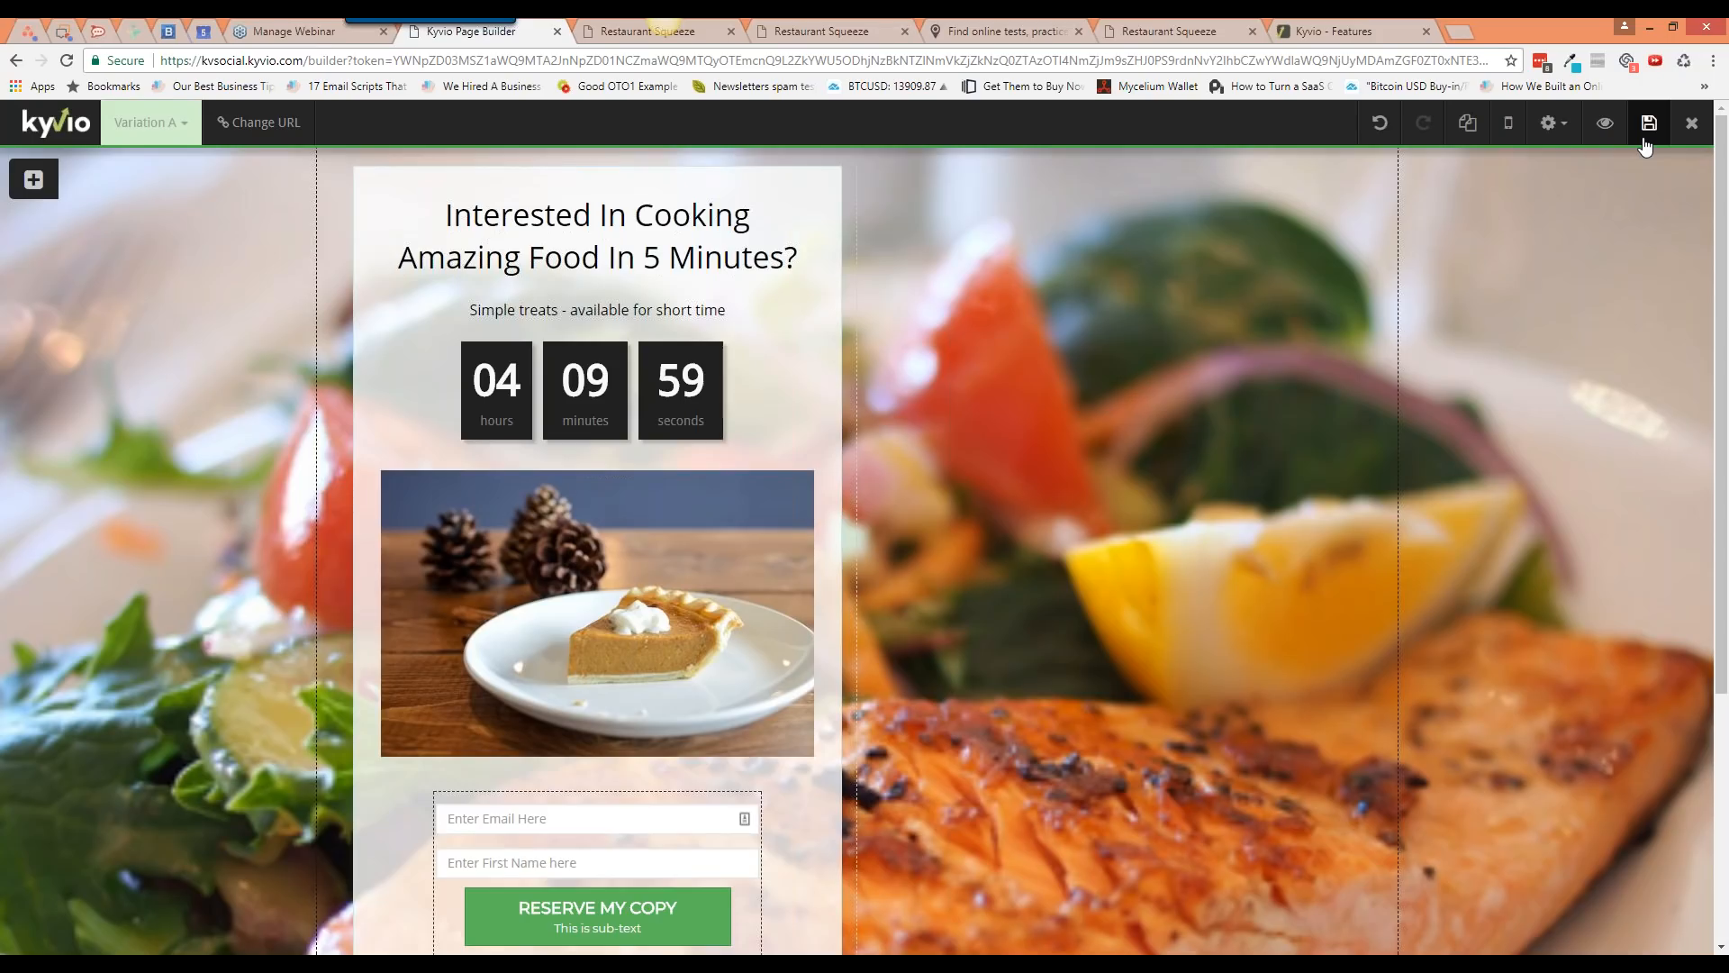
{"action": "left_click", "coordinate": [1648, 126]}
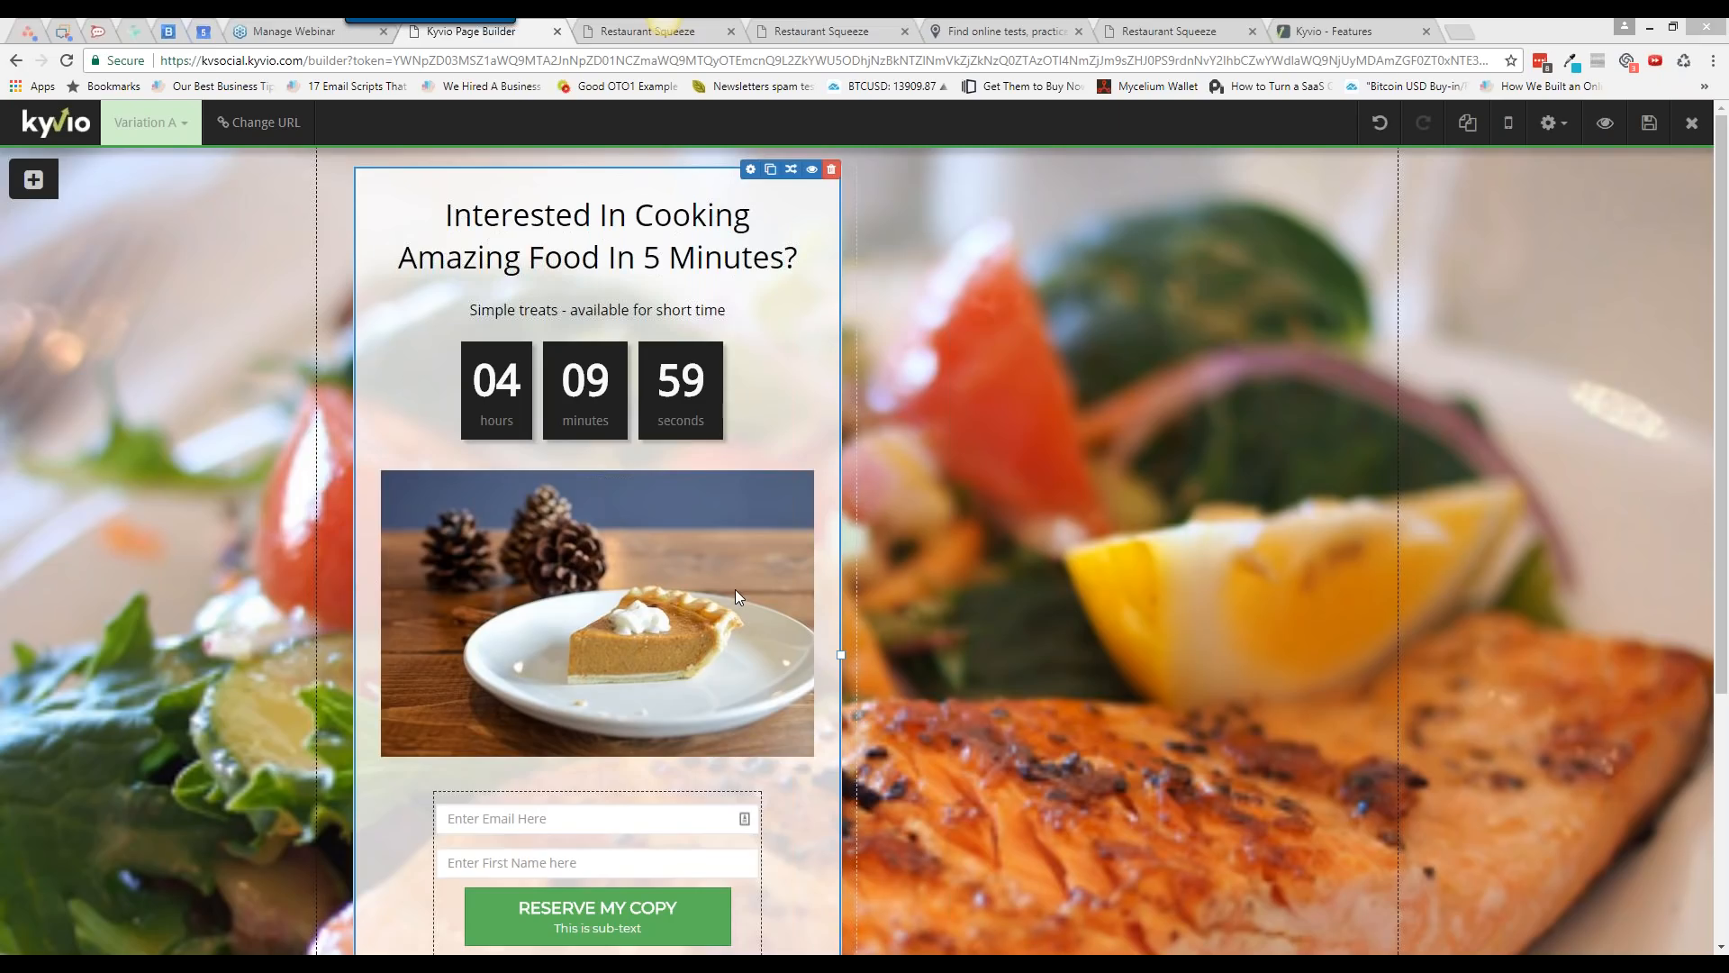
{"action": "left_click", "coordinate": [717, 533]}
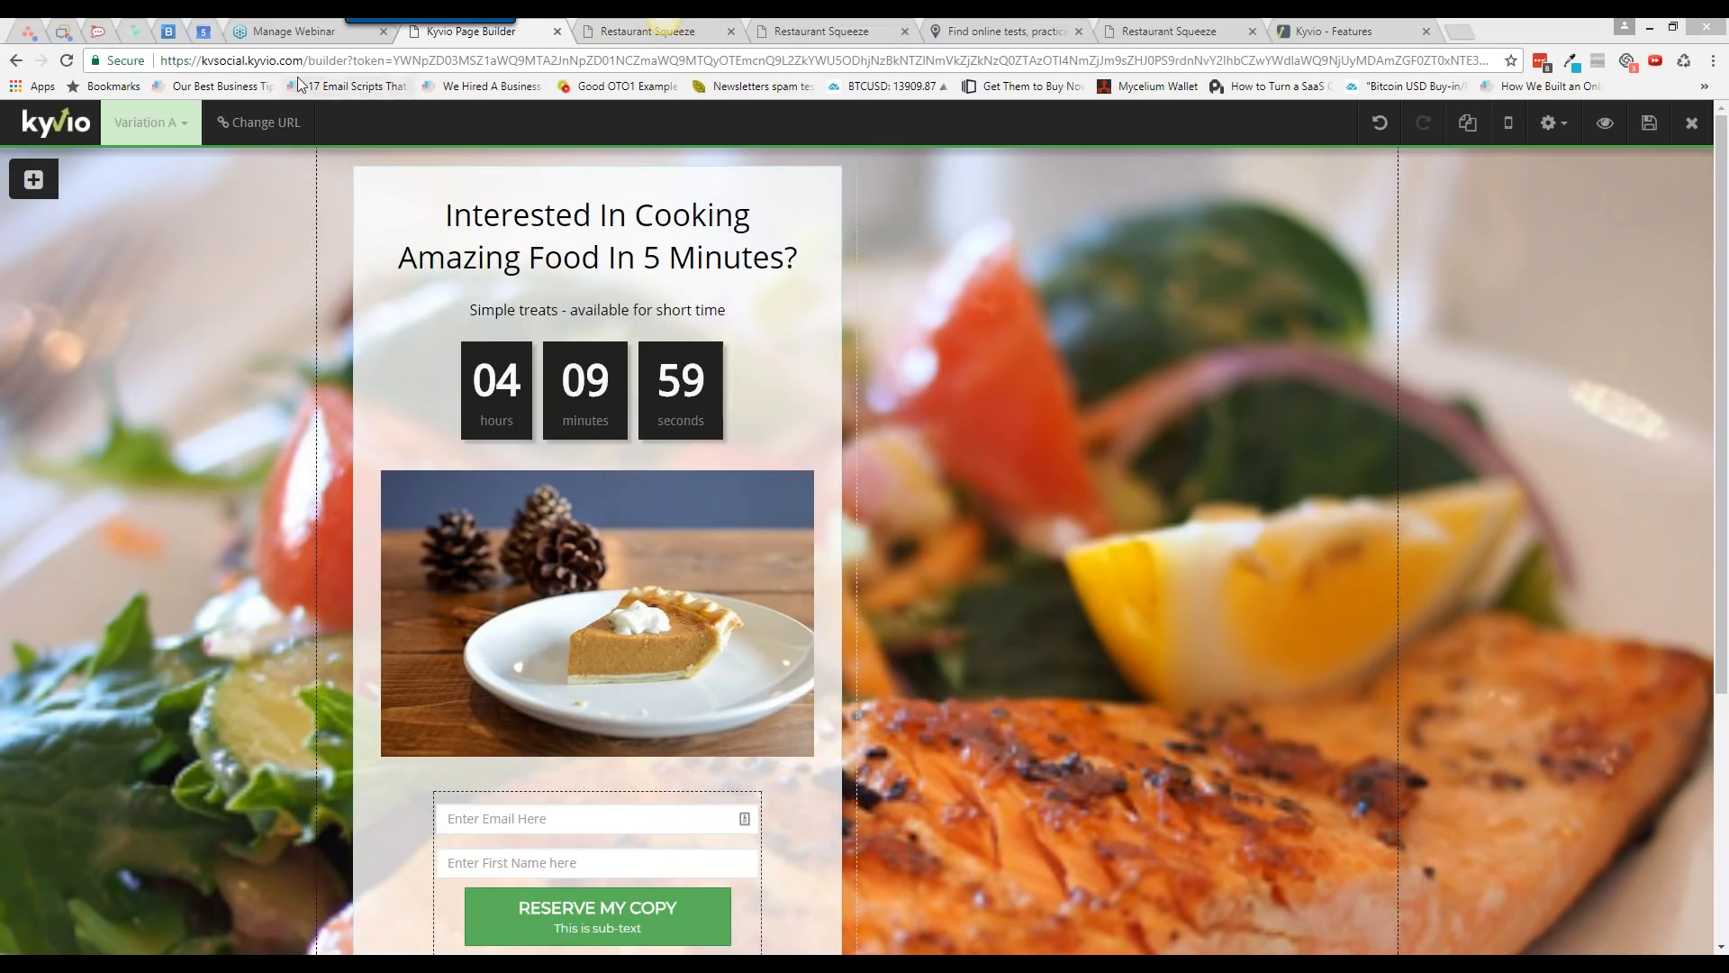
Step: Open the dashboard in a new tab and search its Integrations list for 'pixa'
{"action": "middle_click", "coordinate": [73, 126]}
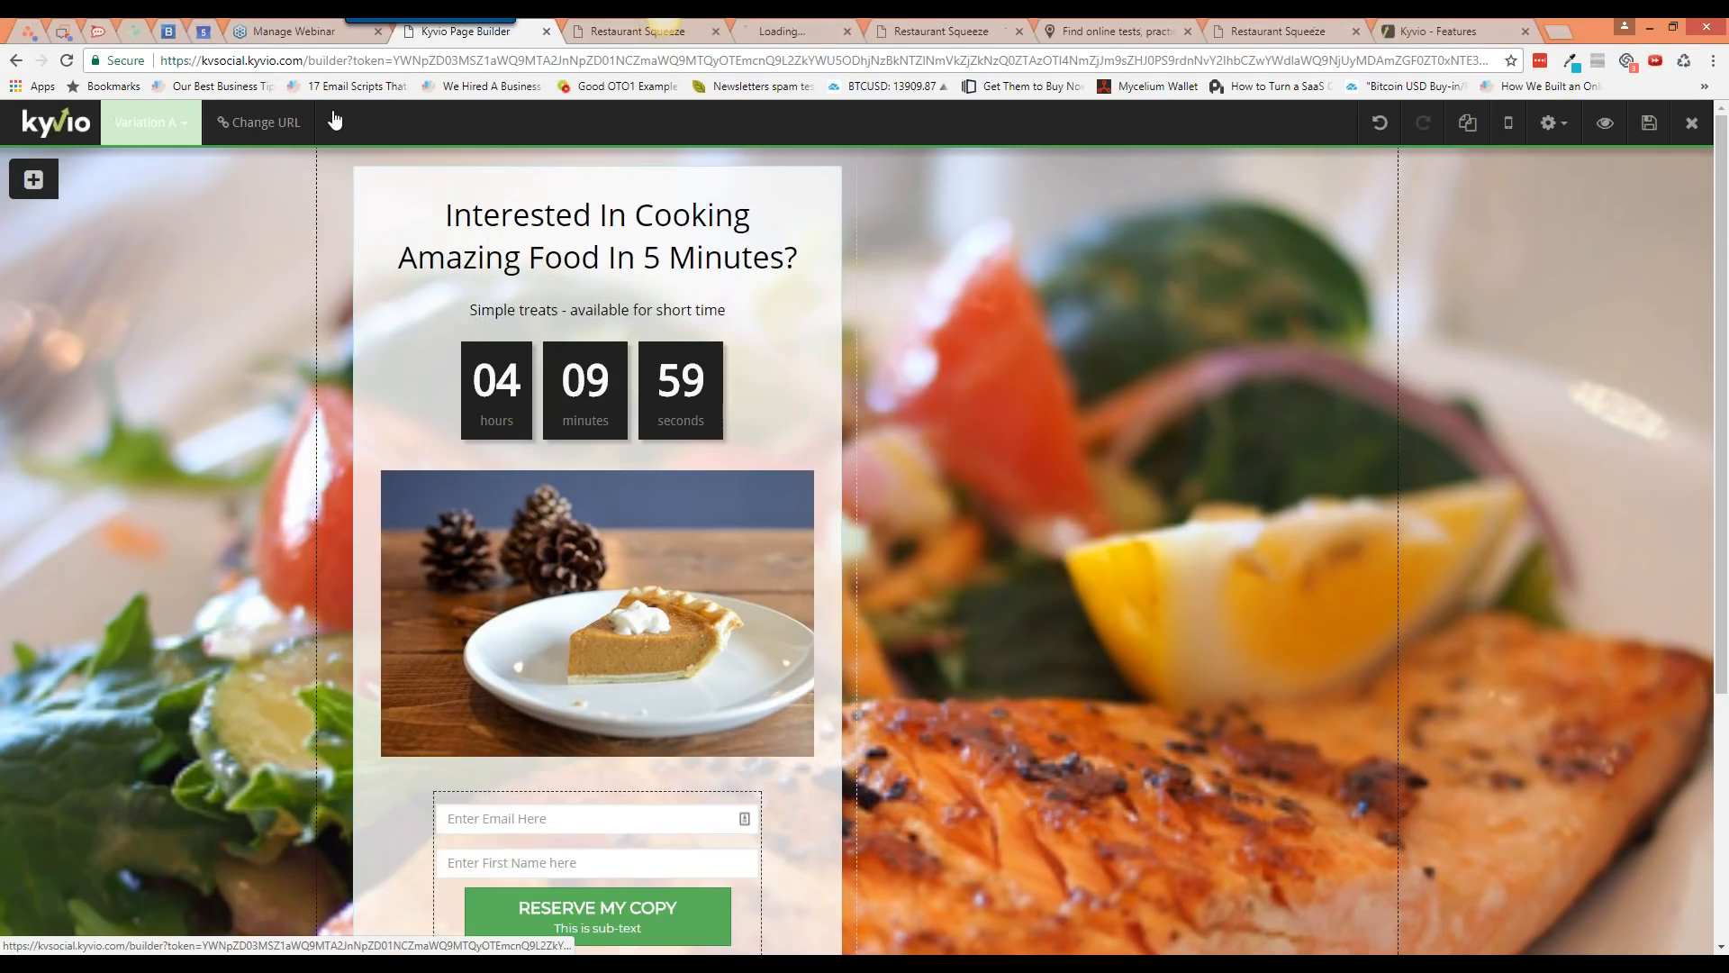
{"action": "left_click", "coordinate": [788, 31]}
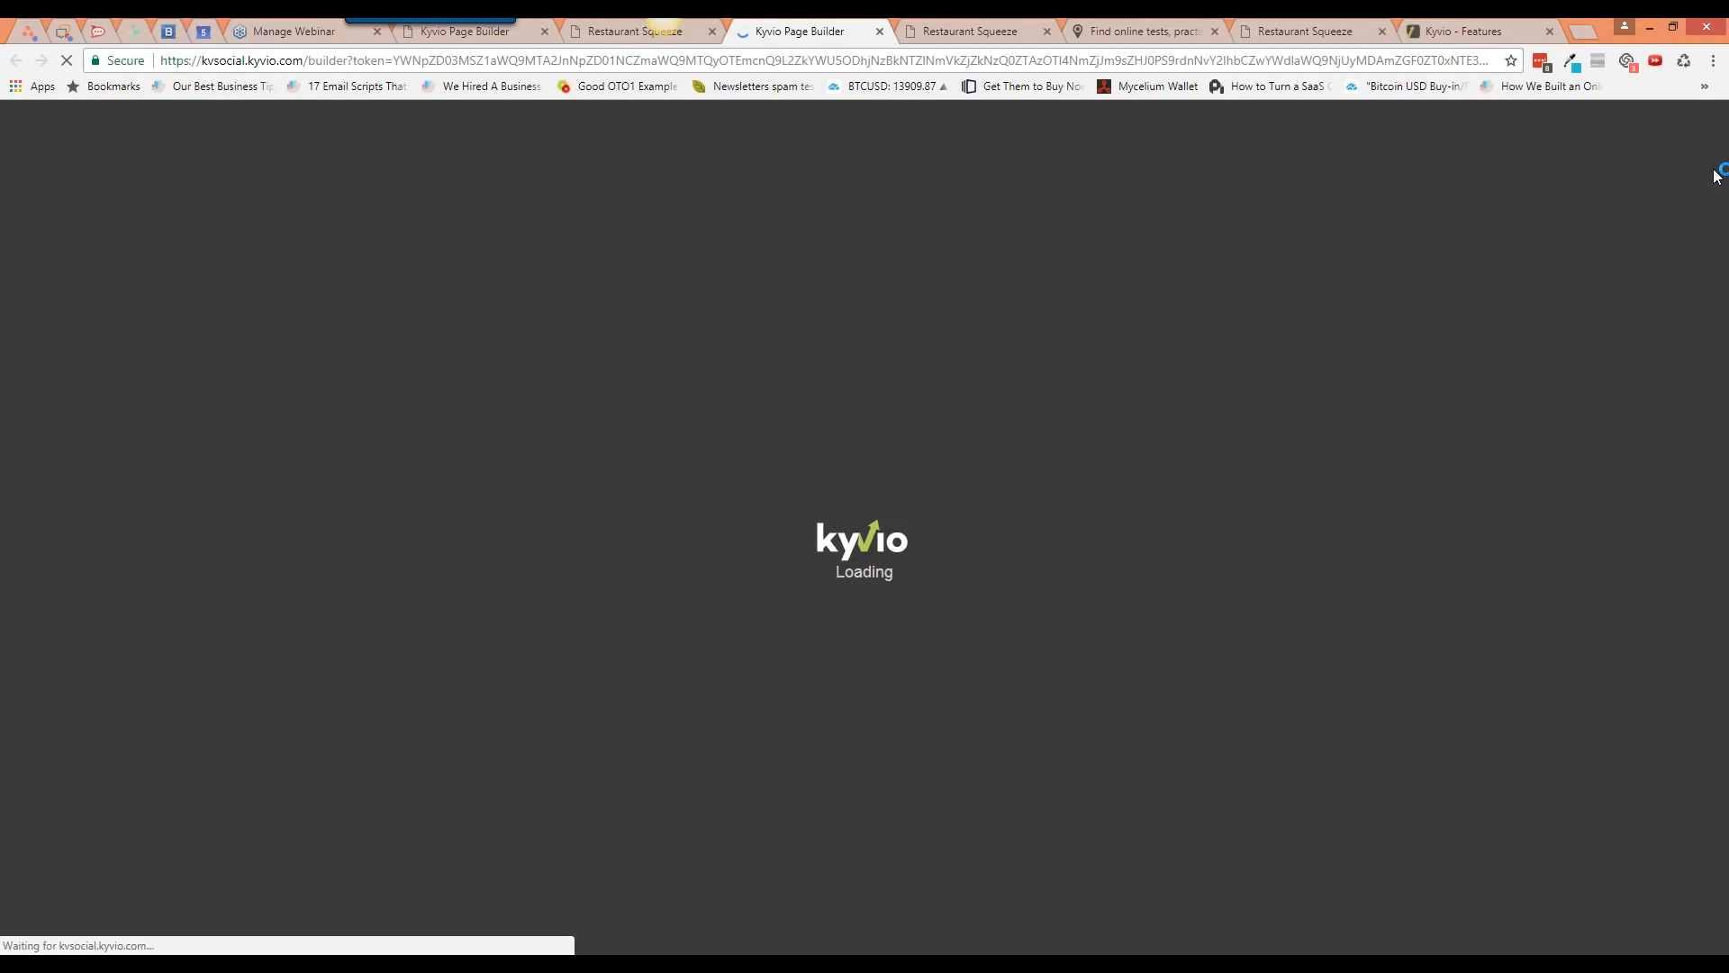
{"action": "left_click", "coordinate": [1694, 128]}
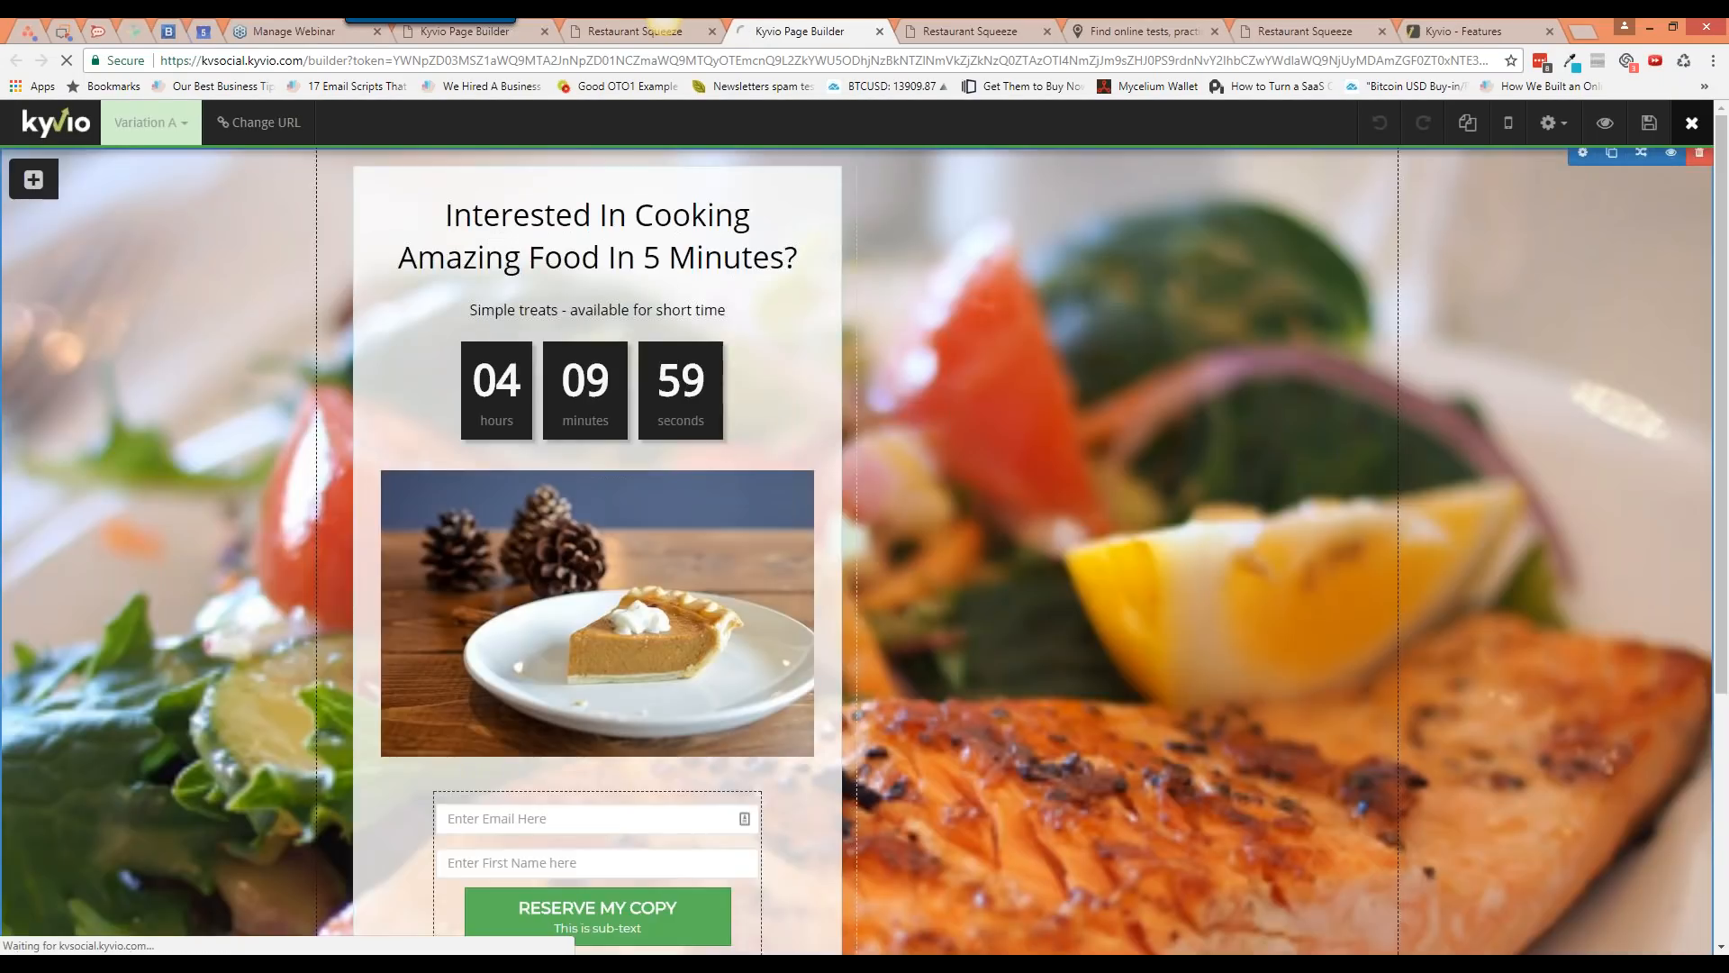
{"action": "left_click", "coordinate": [1613, 148]}
{"action": "left_click", "coordinate": [1582, 405]}
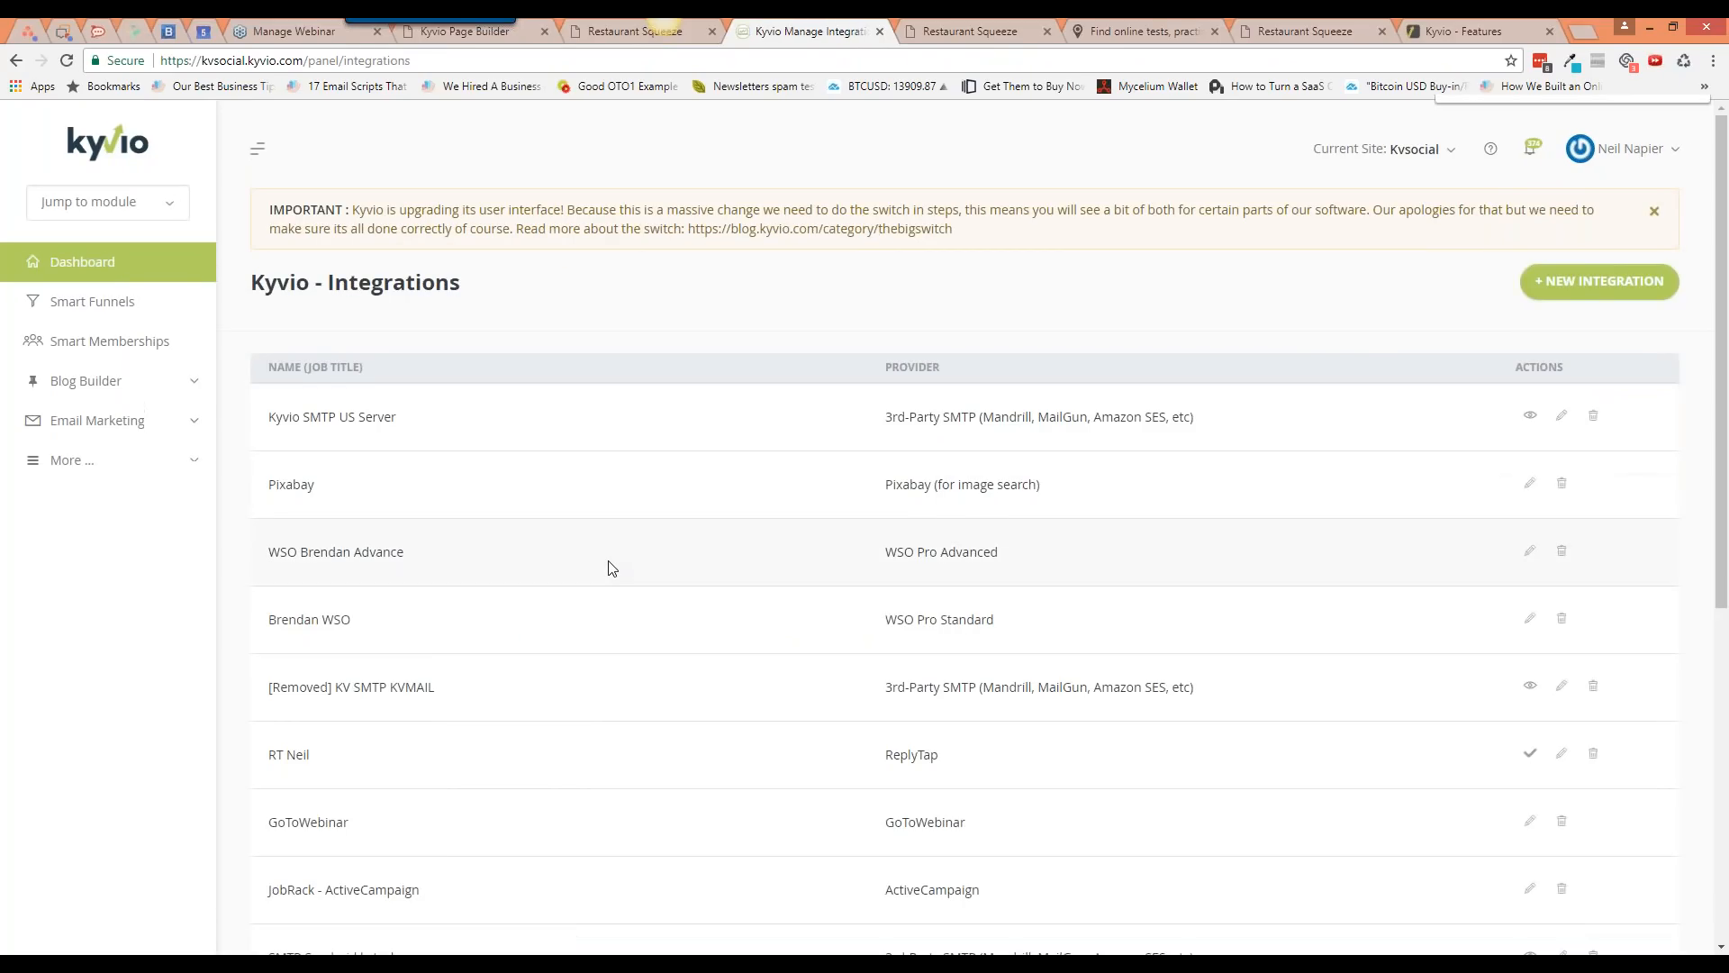
{"action": "key", "text": "ctrl+f"}
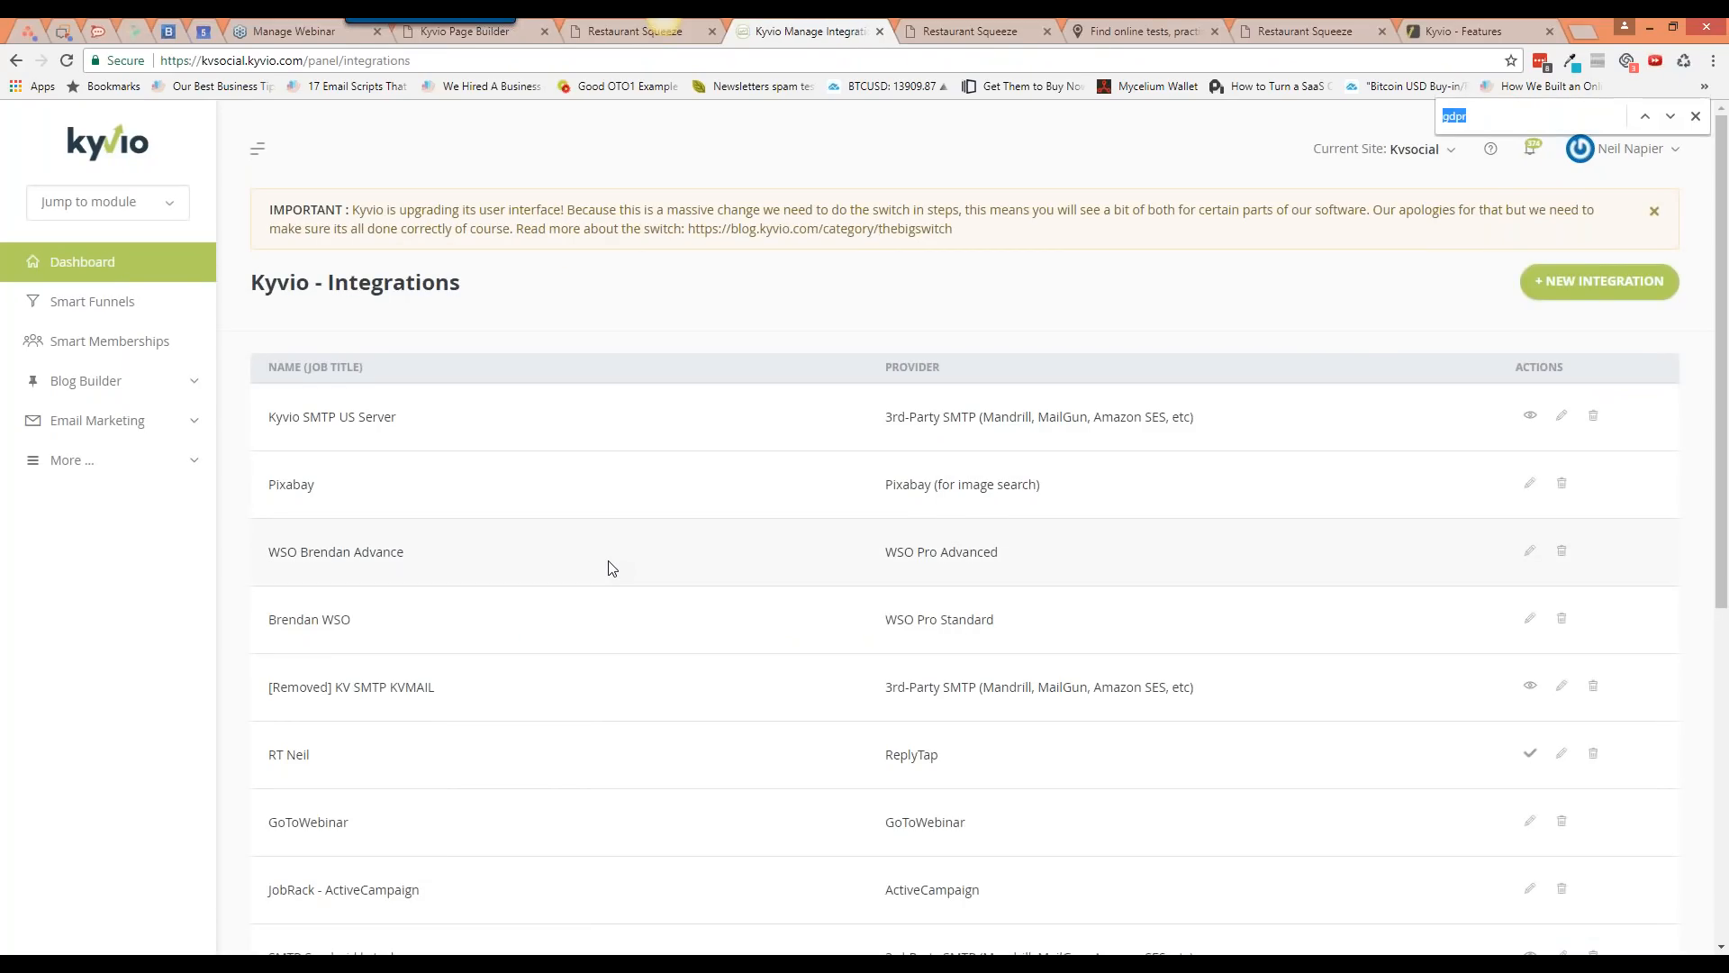
{"action": "type", "text": "pixa"}
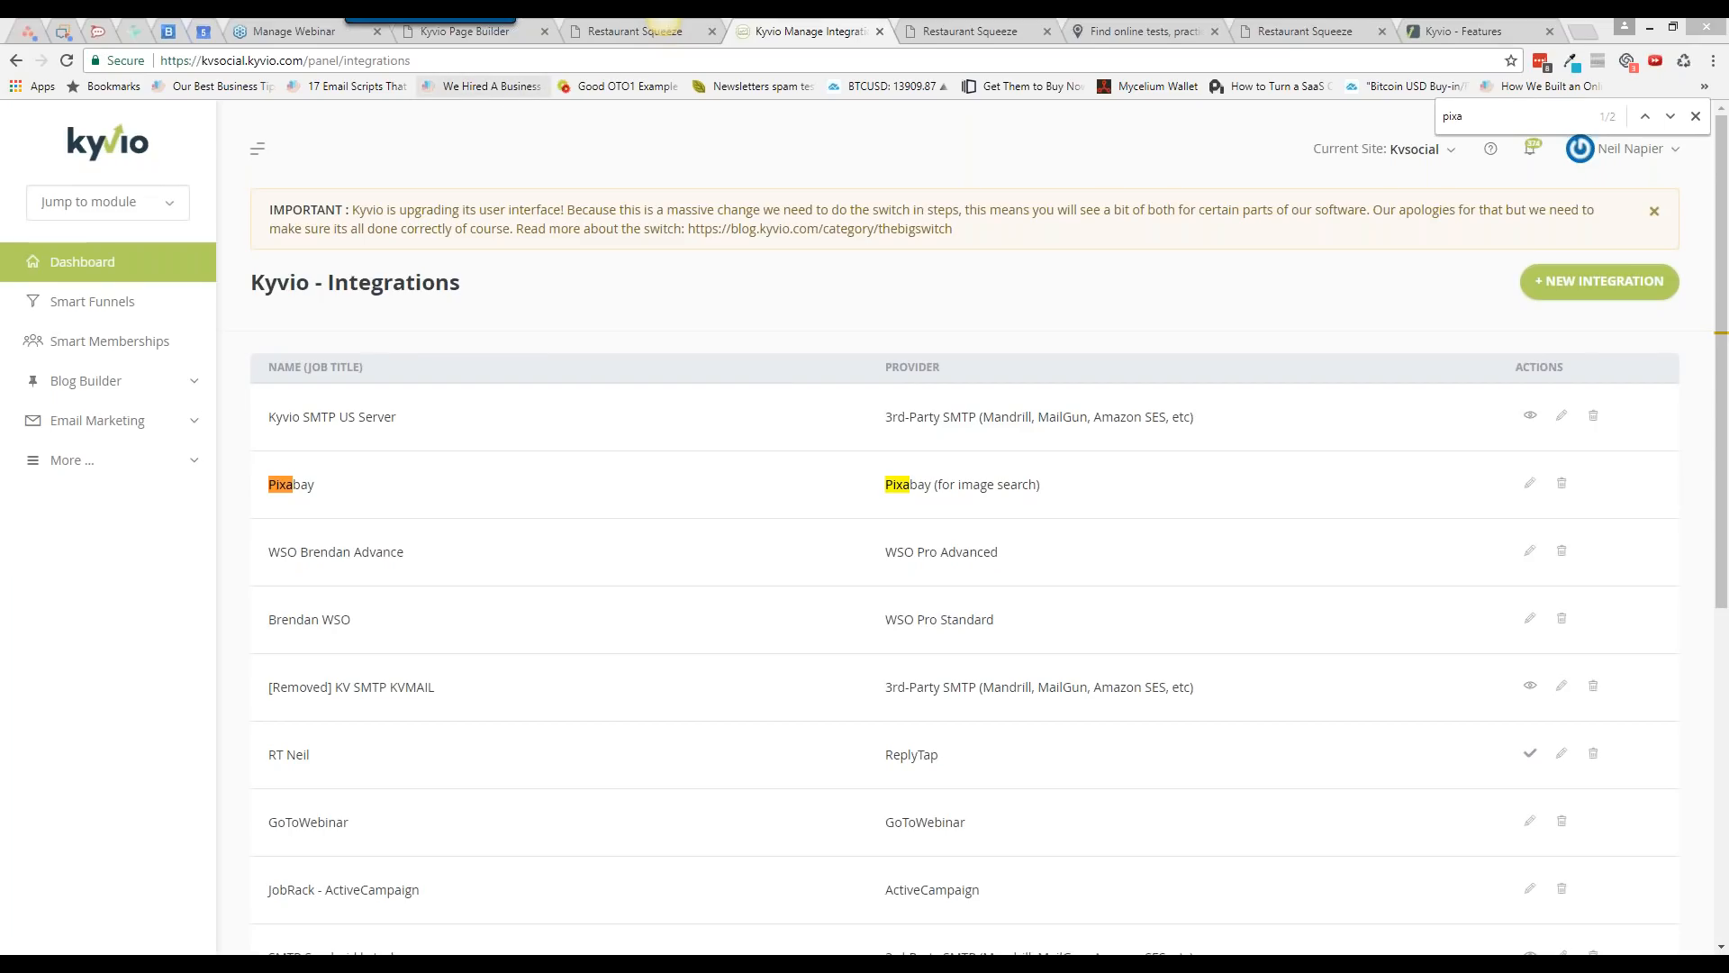
{"action": "left_click", "coordinate": [465, 32]}
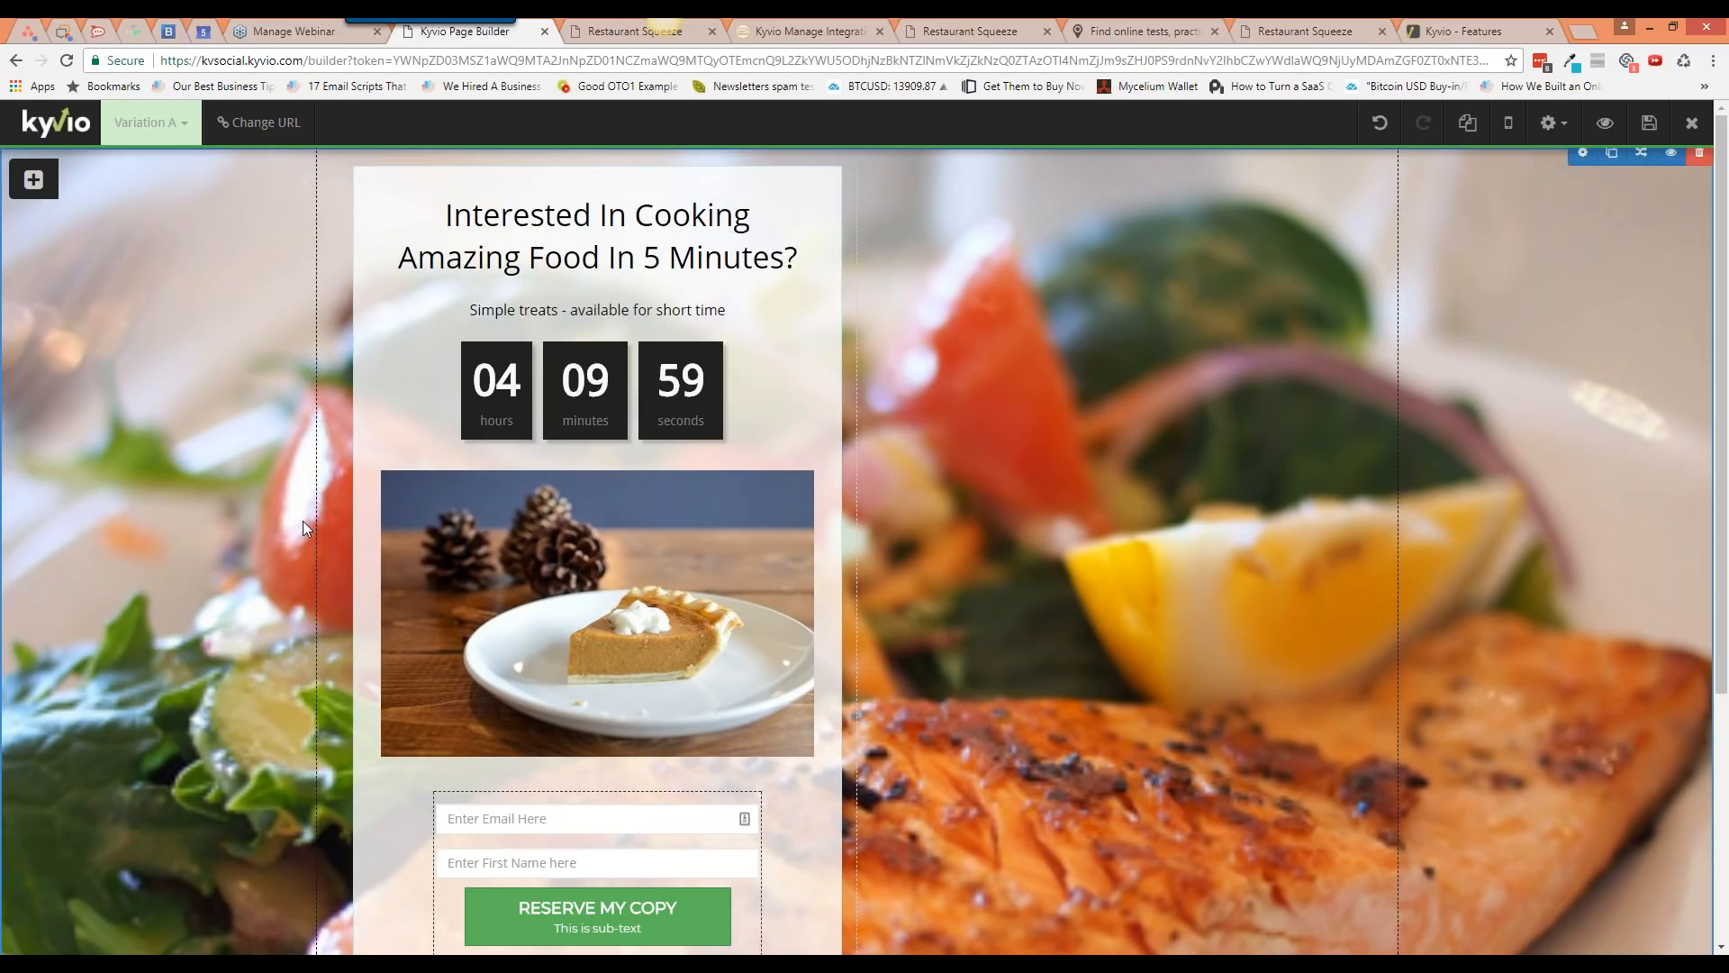
Step: Select the countdown timer and bring up the page-level settings menu
{"action": "left_click", "coordinate": [528, 385]}
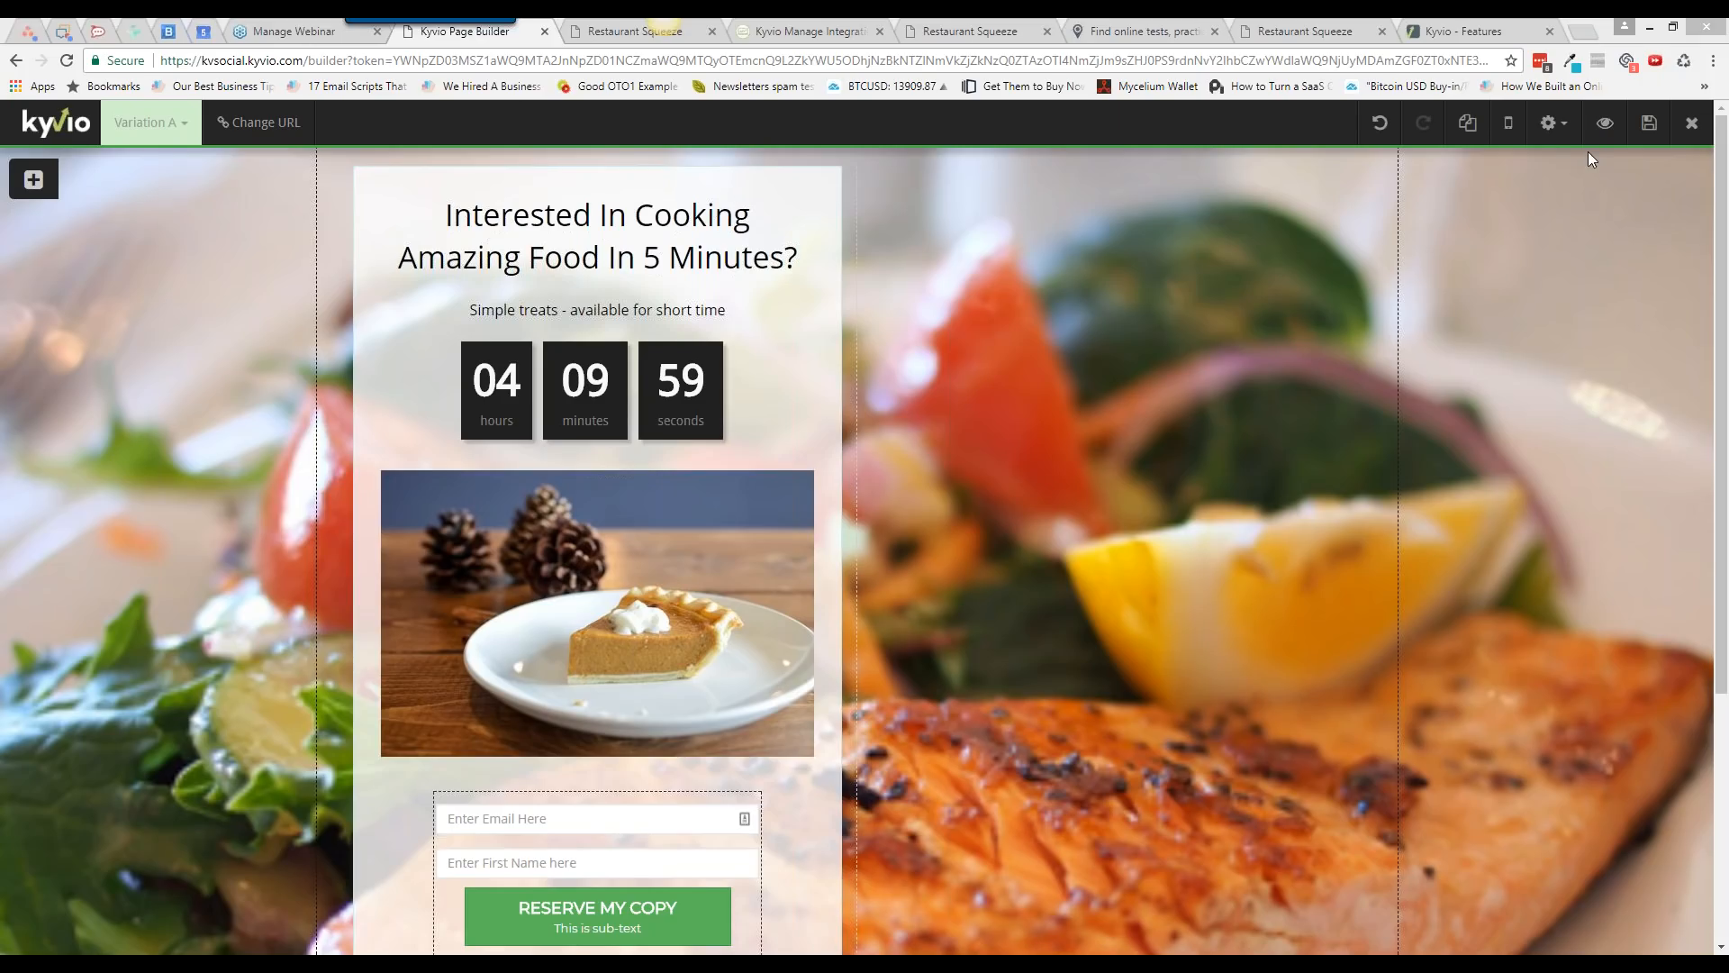
{"action": "left_click", "coordinate": [1553, 133]}
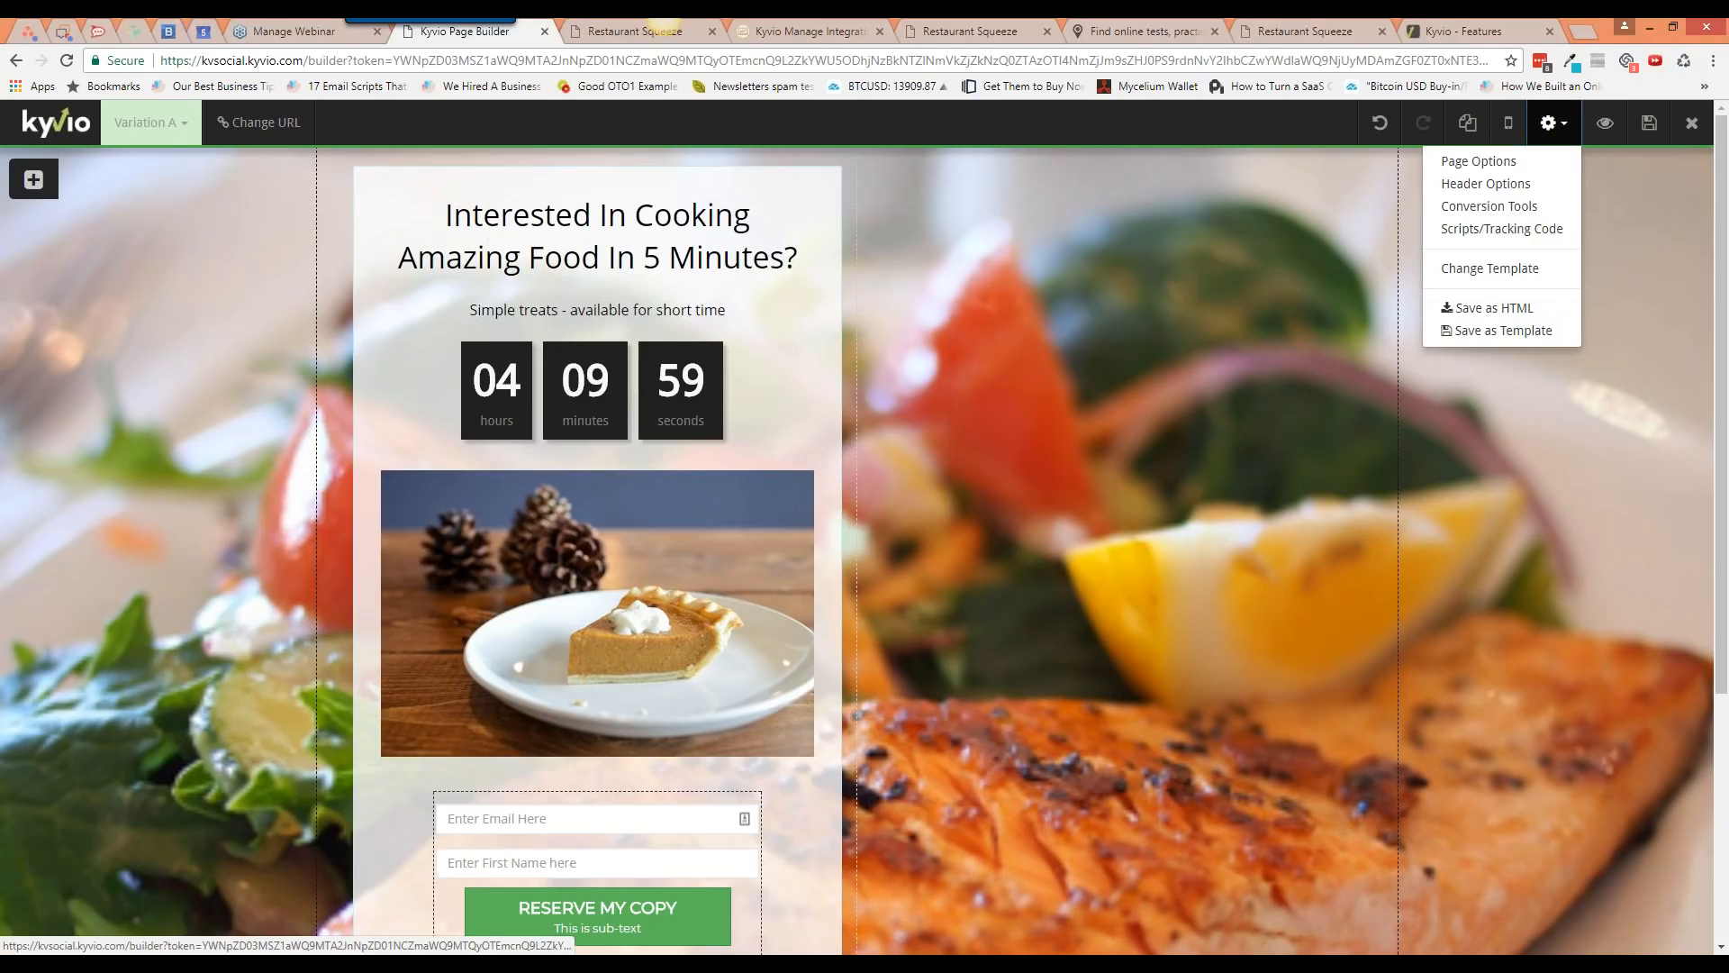
Step: Toggle the Kvsocial header on and off in Header Options, leaving the header bar hidden
{"action": "left_click", "coordinate": [1521, 186]}
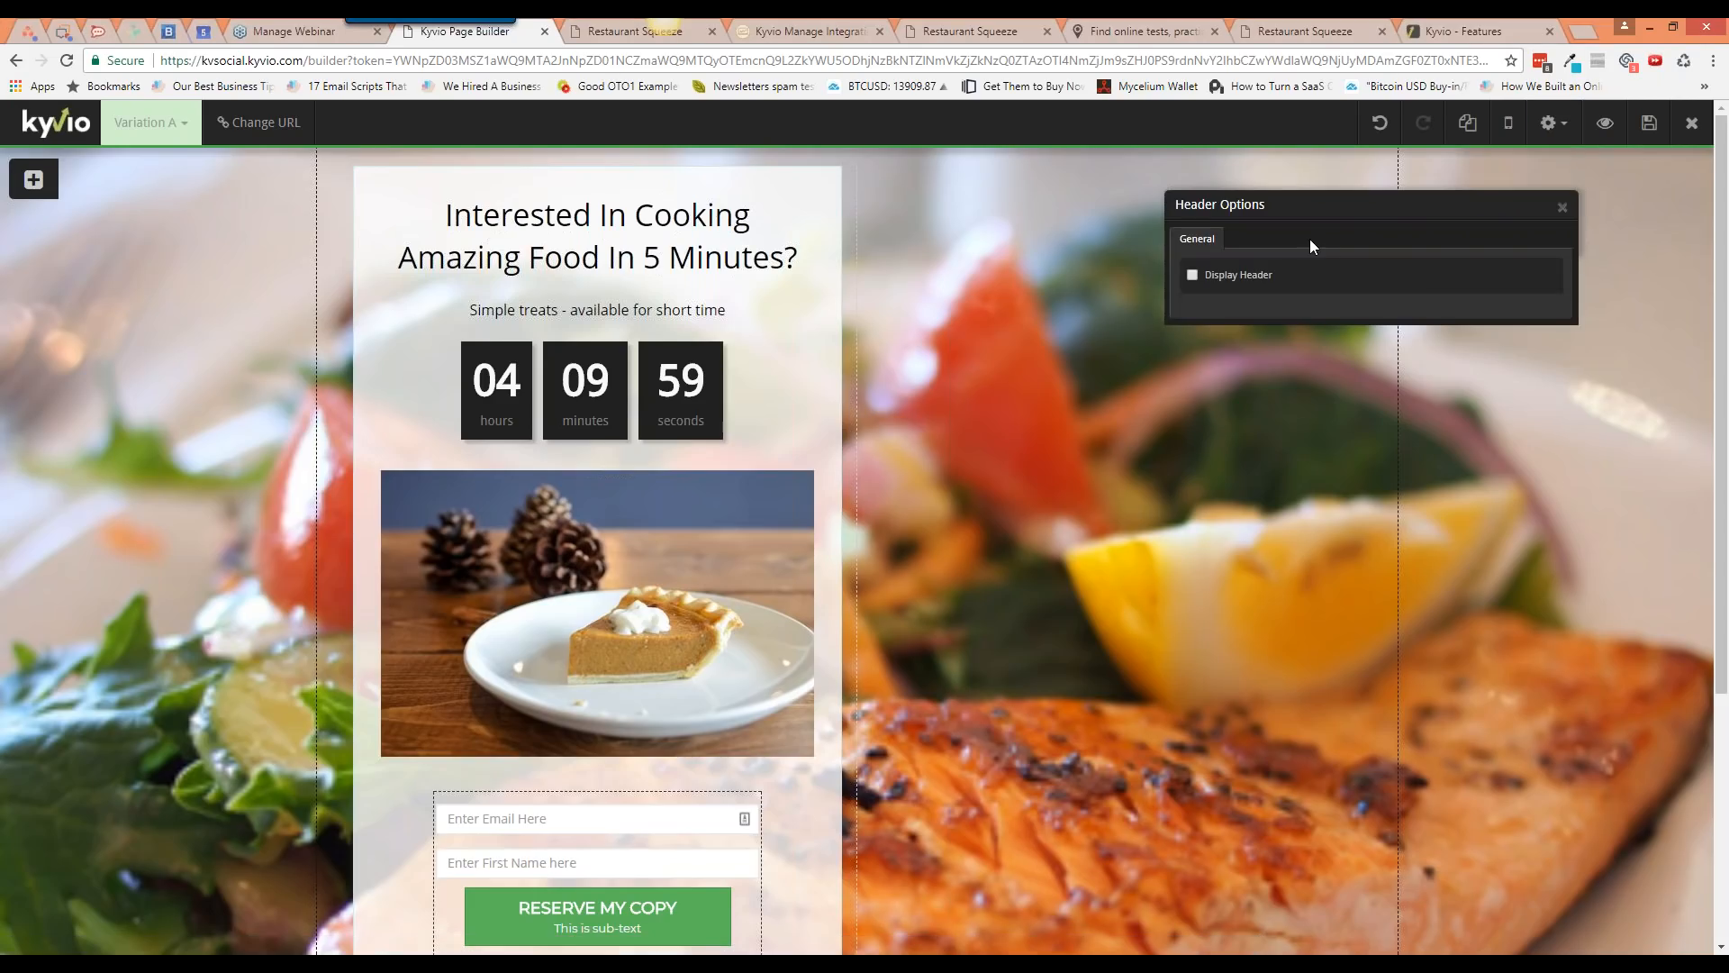
{"action": "left_click", "coordinate": [1562, 208]}
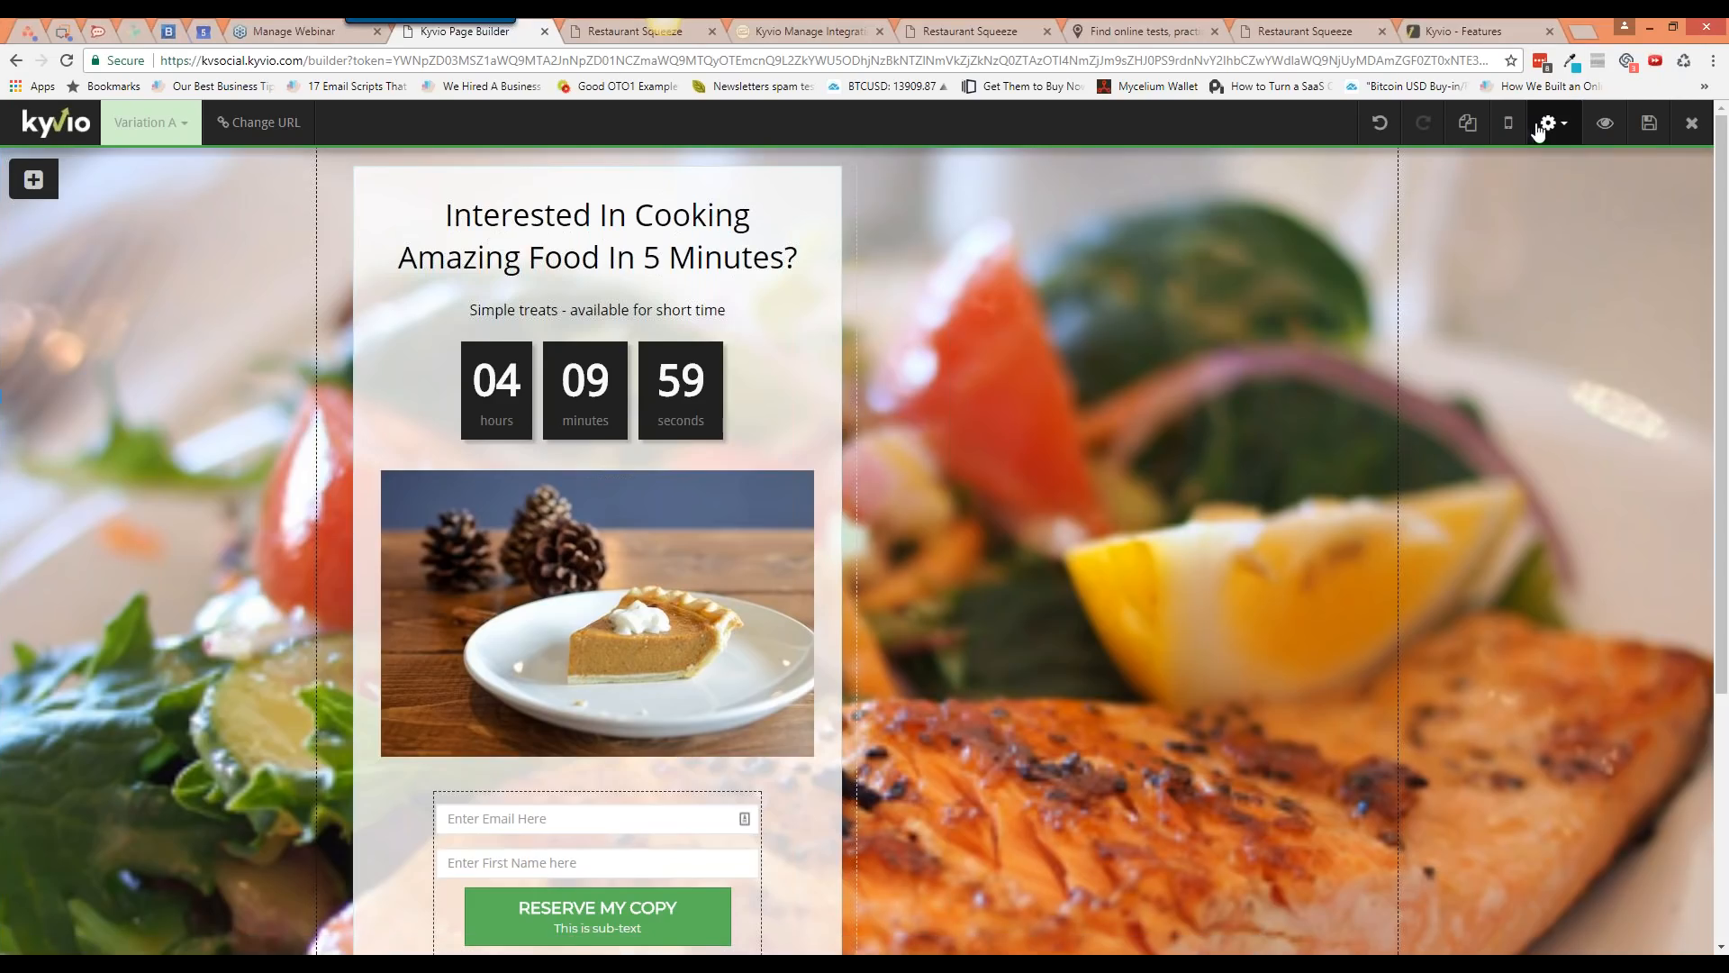
{"action": "left_click", "coordinate": [1547, 124]}
{"action": "left_click", "coordinate": [1497, 188]}
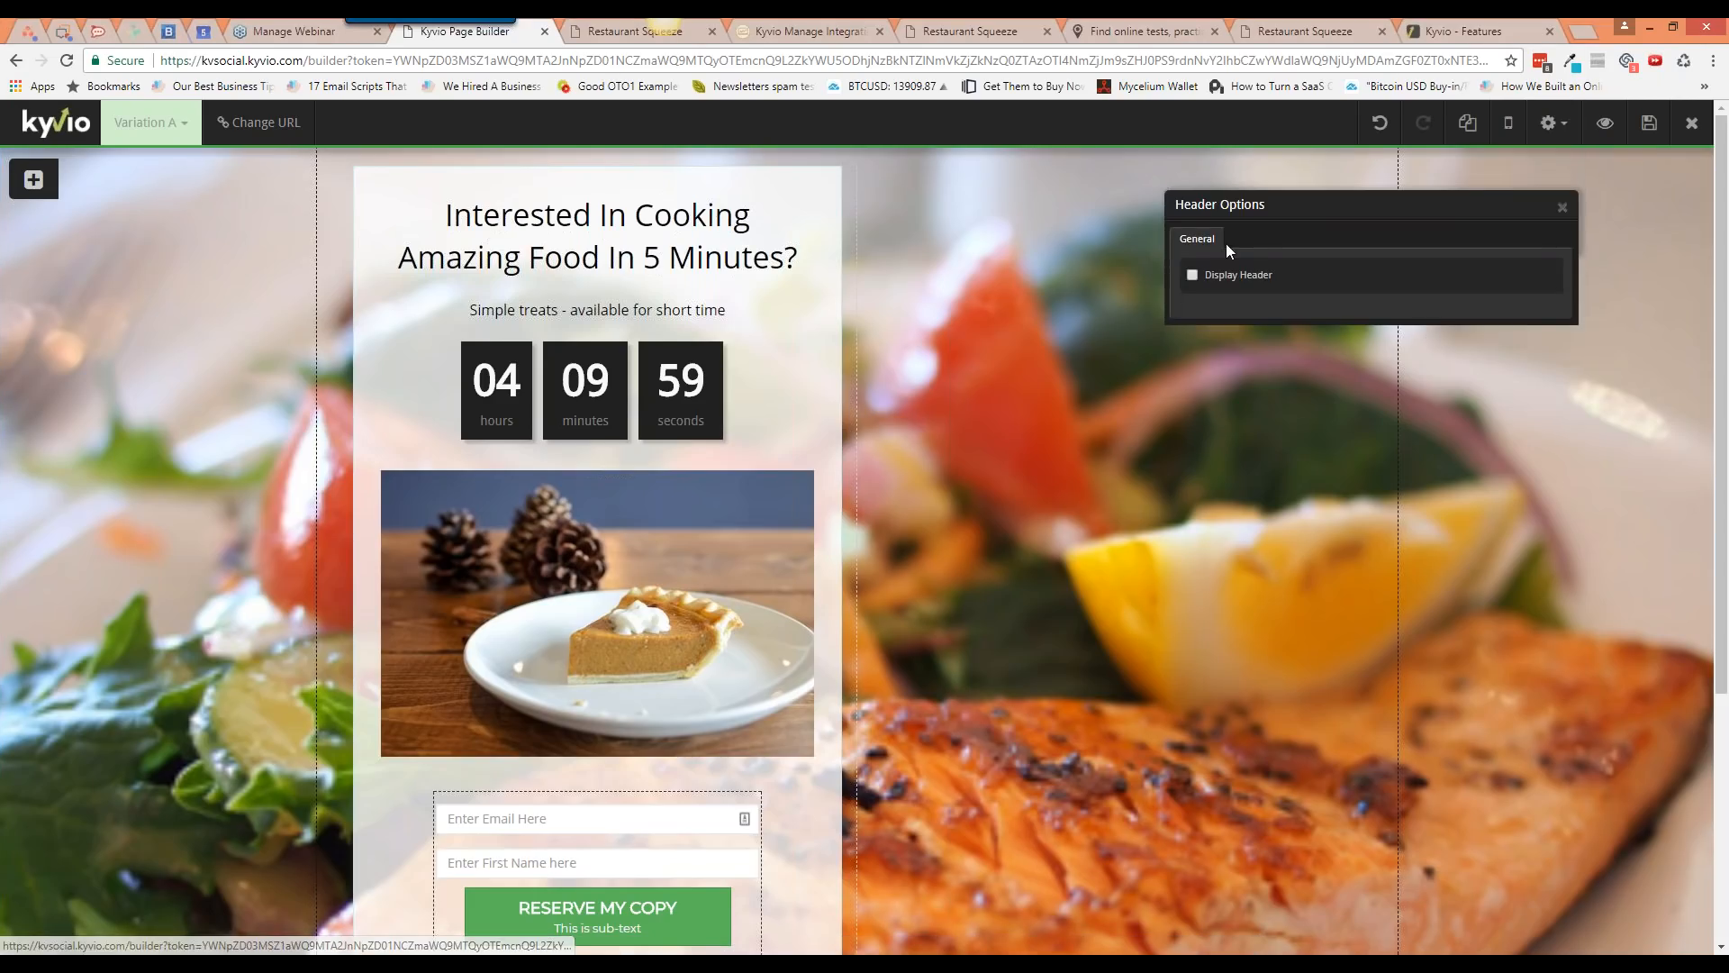
{"action": "left_click", "coordinate": [1208, 287]}
{"action": "left_click", "coordinate": [1562, 208]}
{"action": "left_click", "coordinate": [1549, 124]}
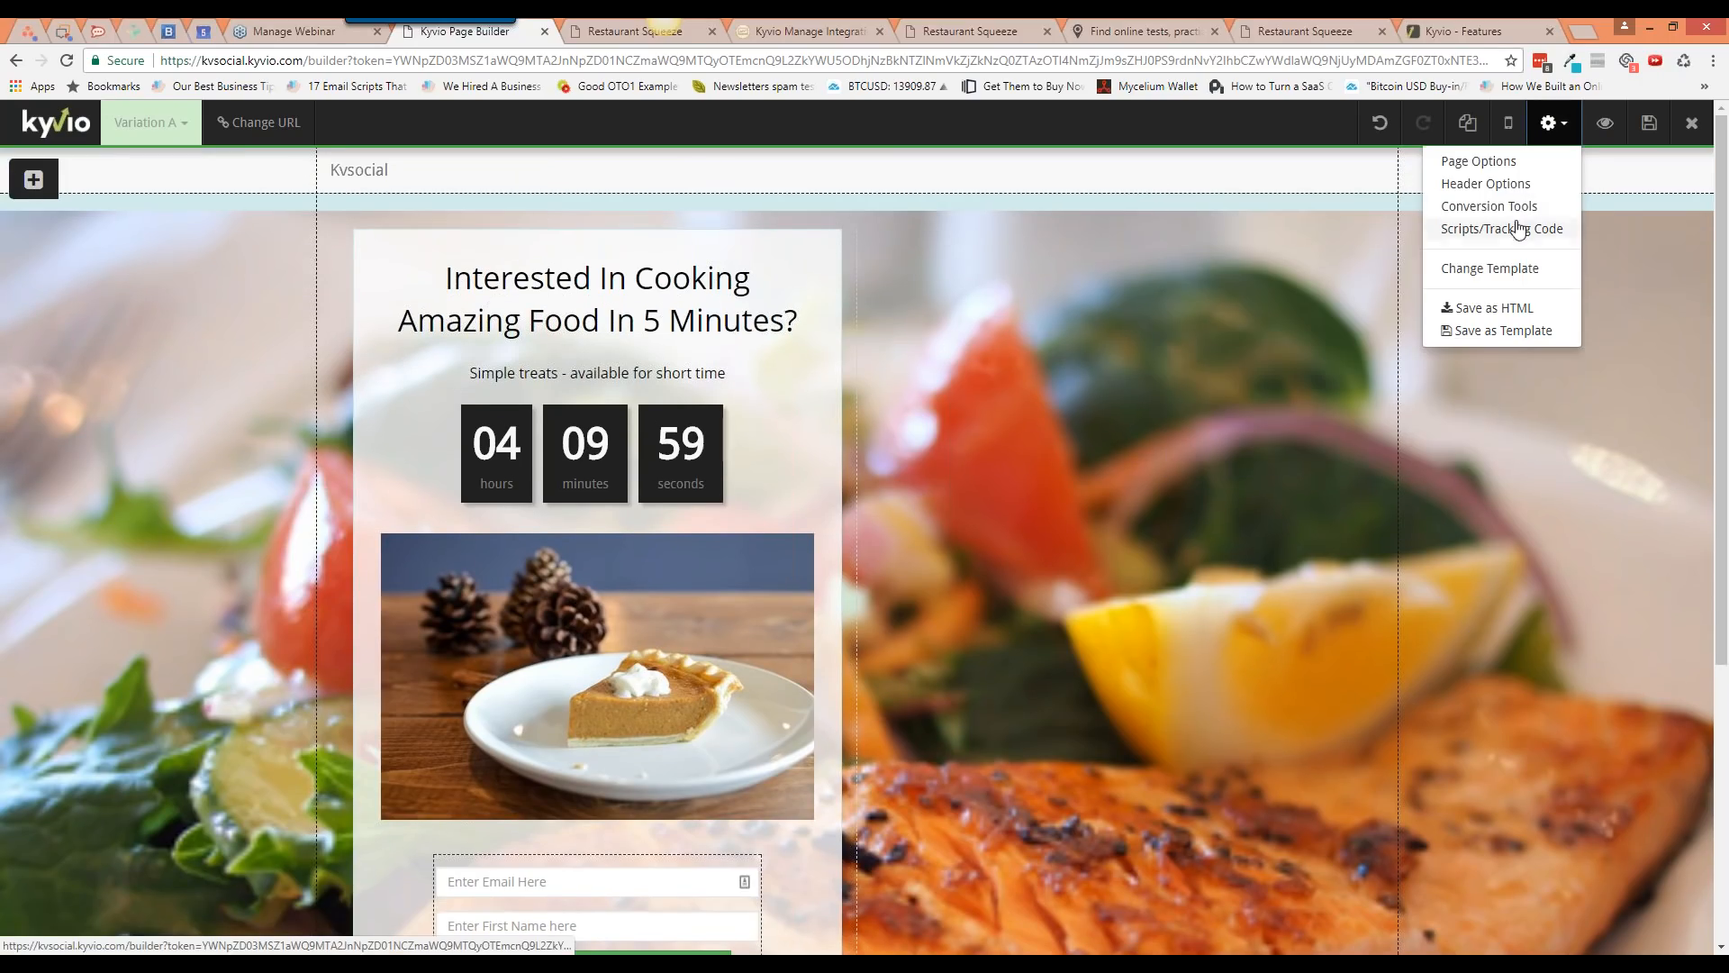
{"action": "left_click", "coordinate": [1497, 186]}
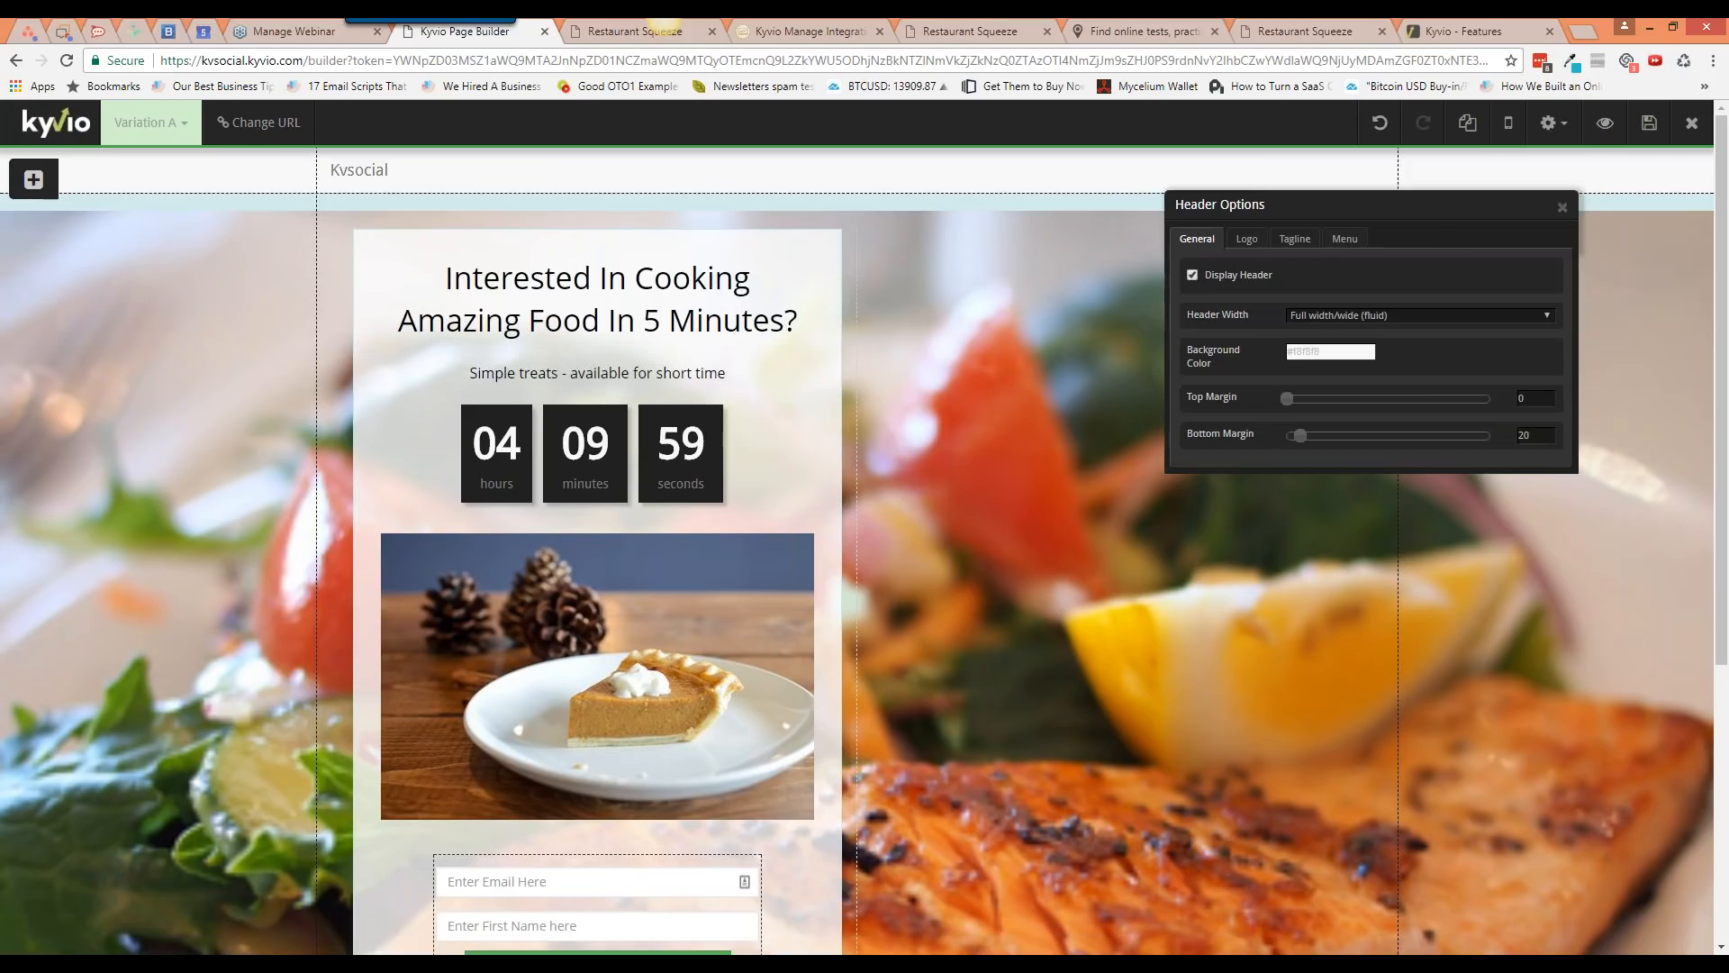
{"action": "left_click", "coordinate": [1193, 274]}
{"action": "left_click", "coordinate": [1561, 207]}
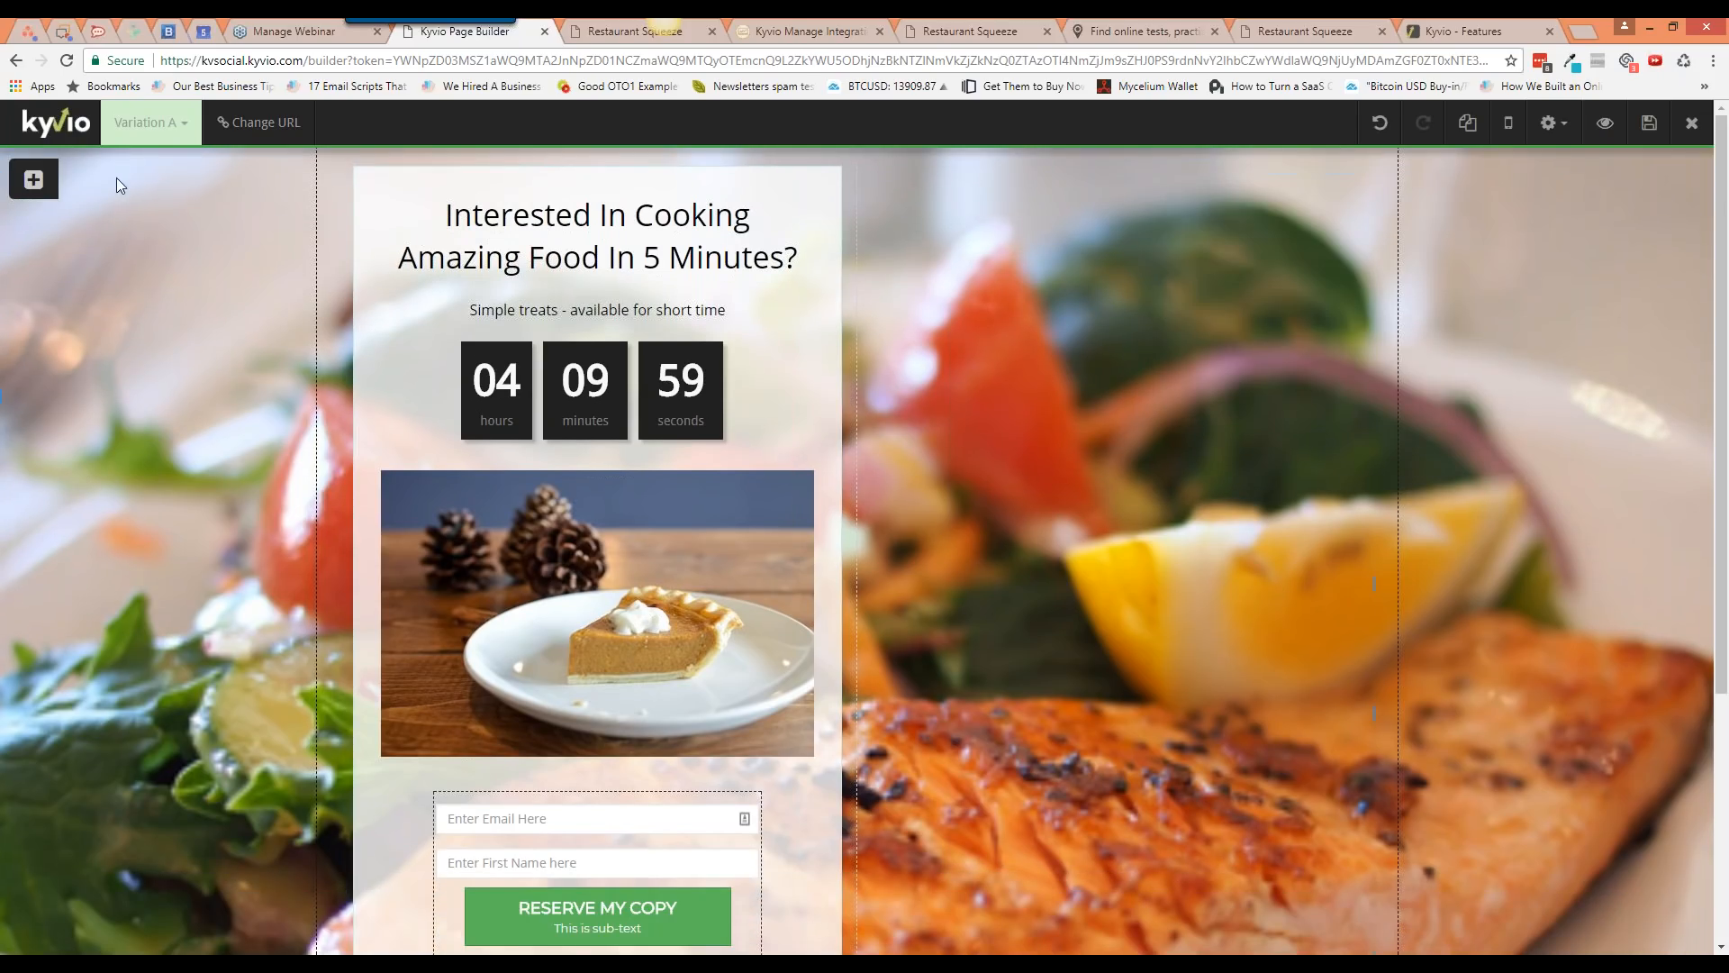
{"action": "left_click", "coordinate": [52, 180]}
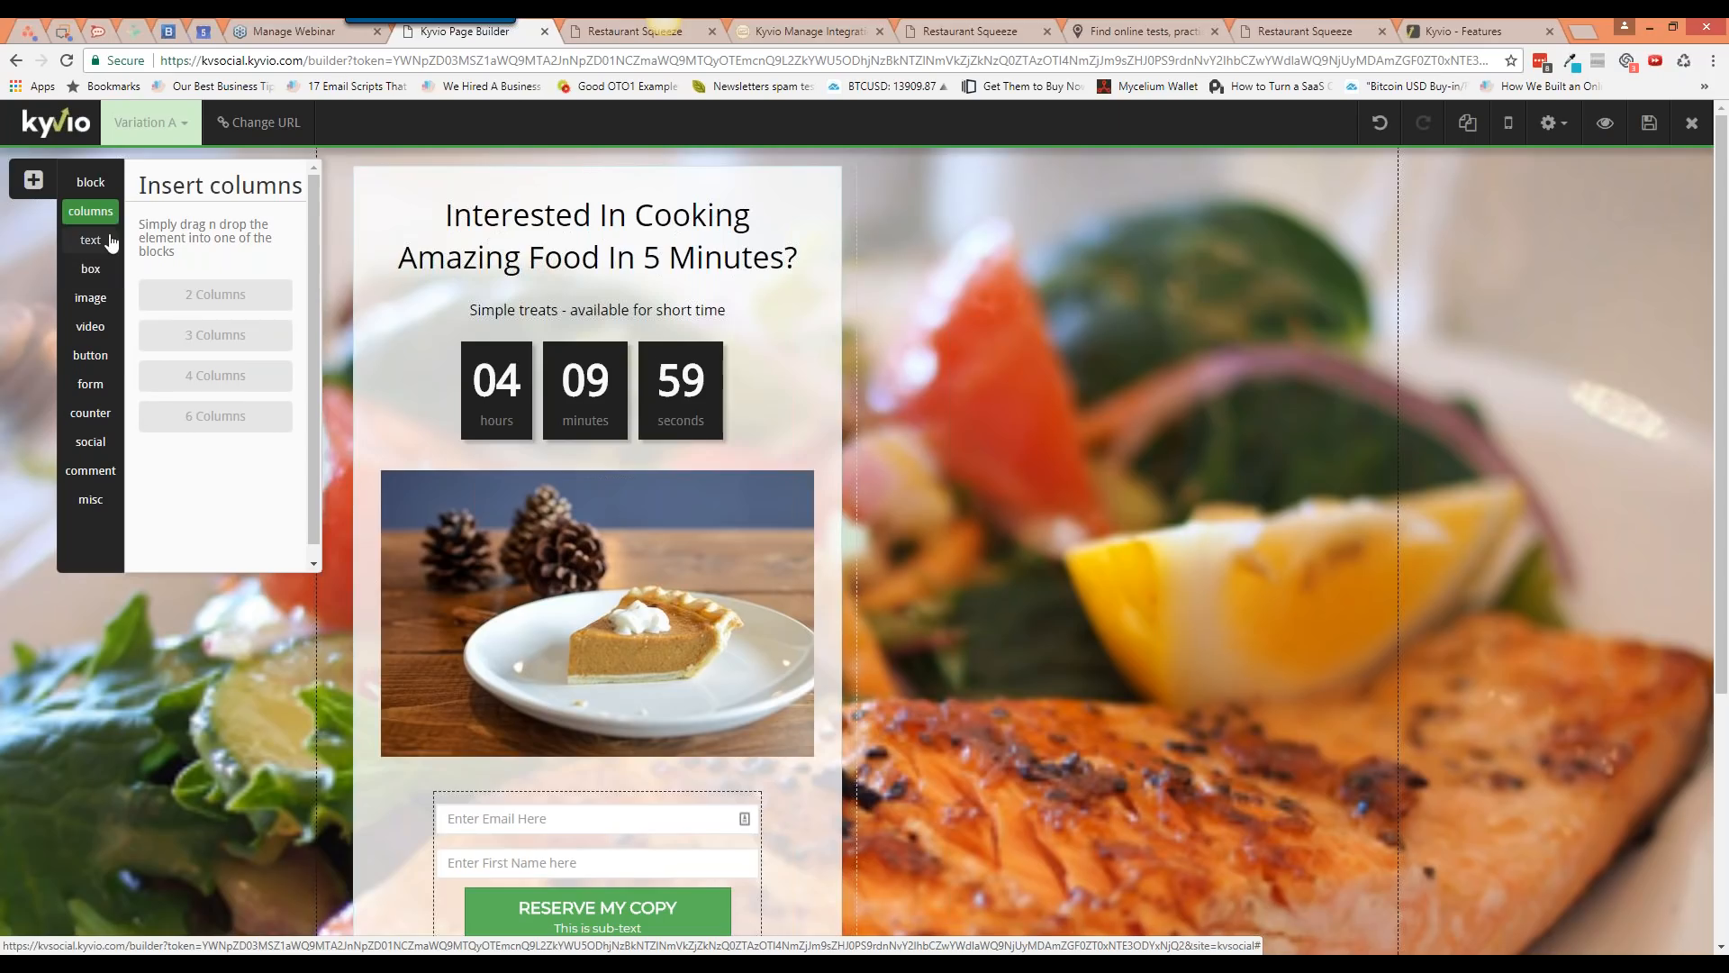
Step: Add a wide block at the top of the page with zero top and bottom padding
{"action": "left_click", "coordinate": [100, 191]}
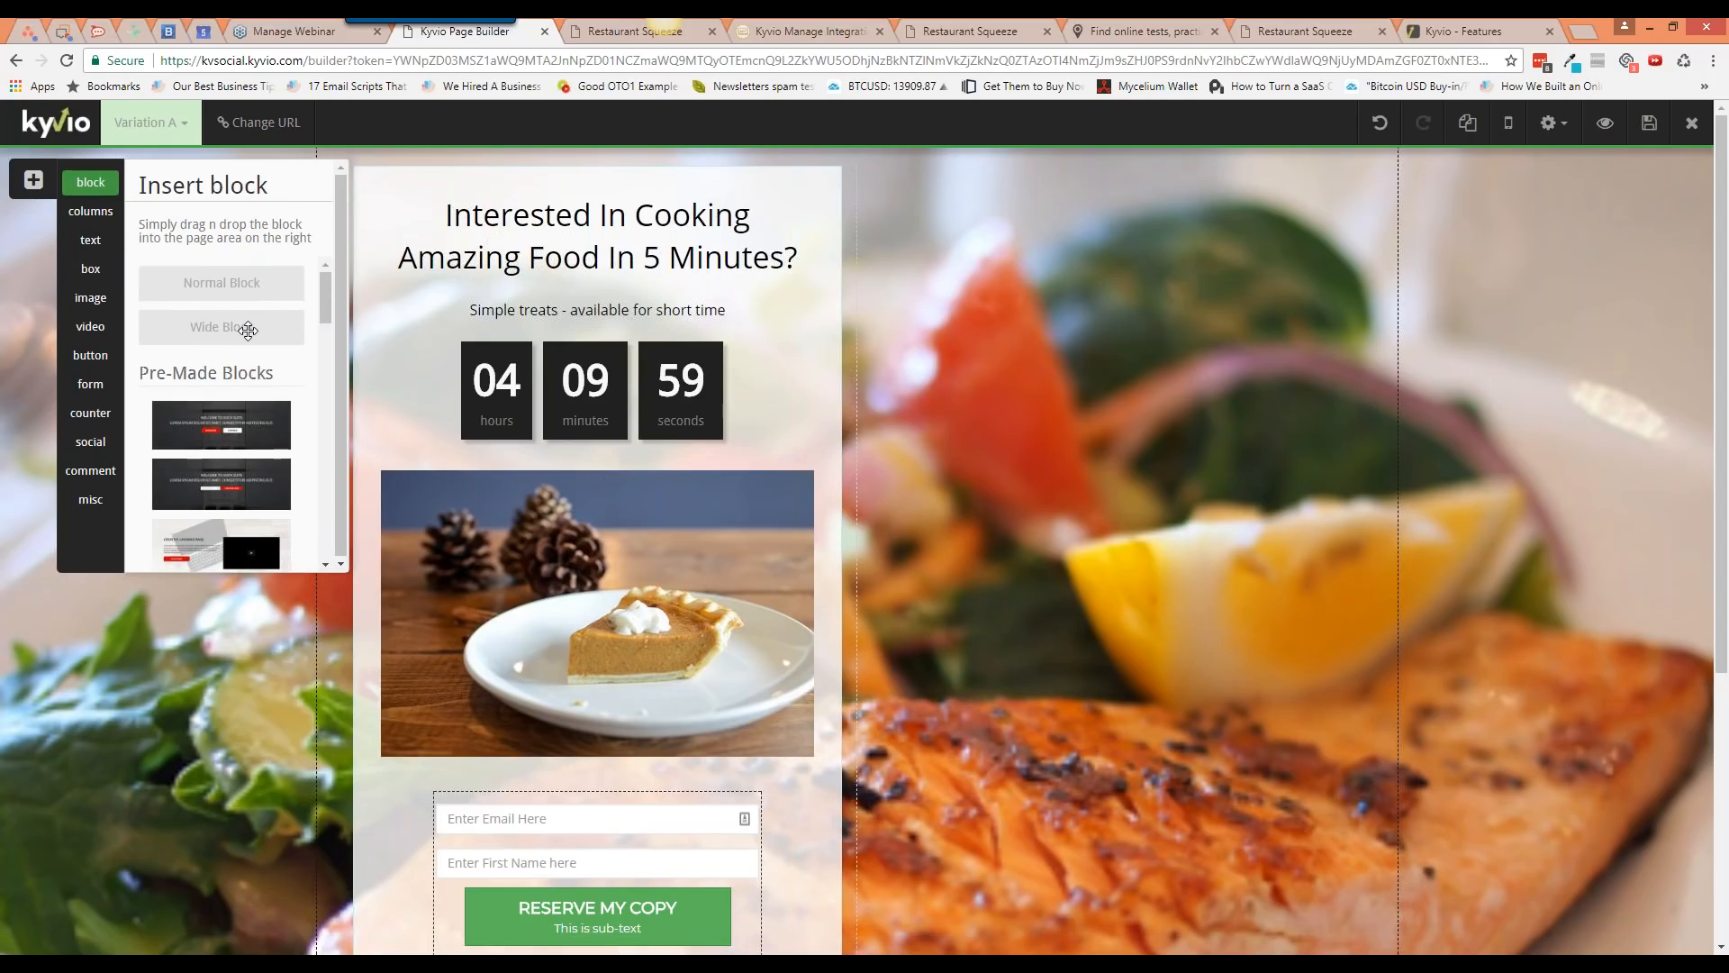
{"action": "left_click_drag", "start_coordinate": [247, 330], "coordinate": [807, 184]}
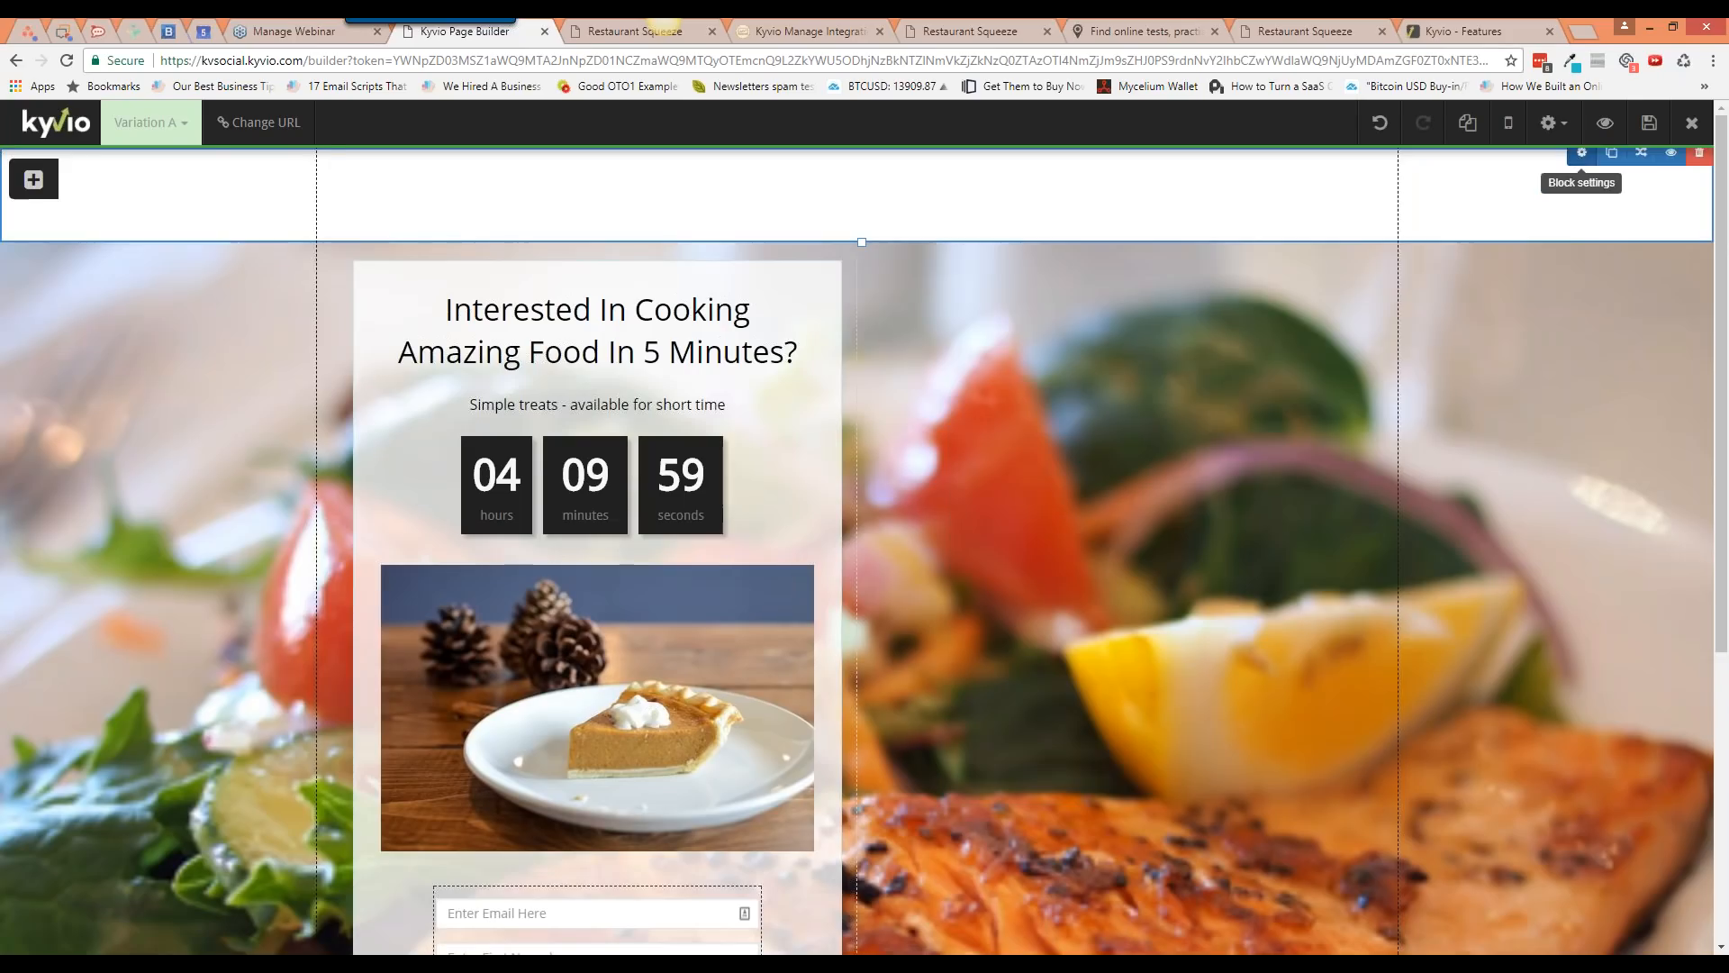
{"action": "left_click", "coordinate": [1582, 153]}
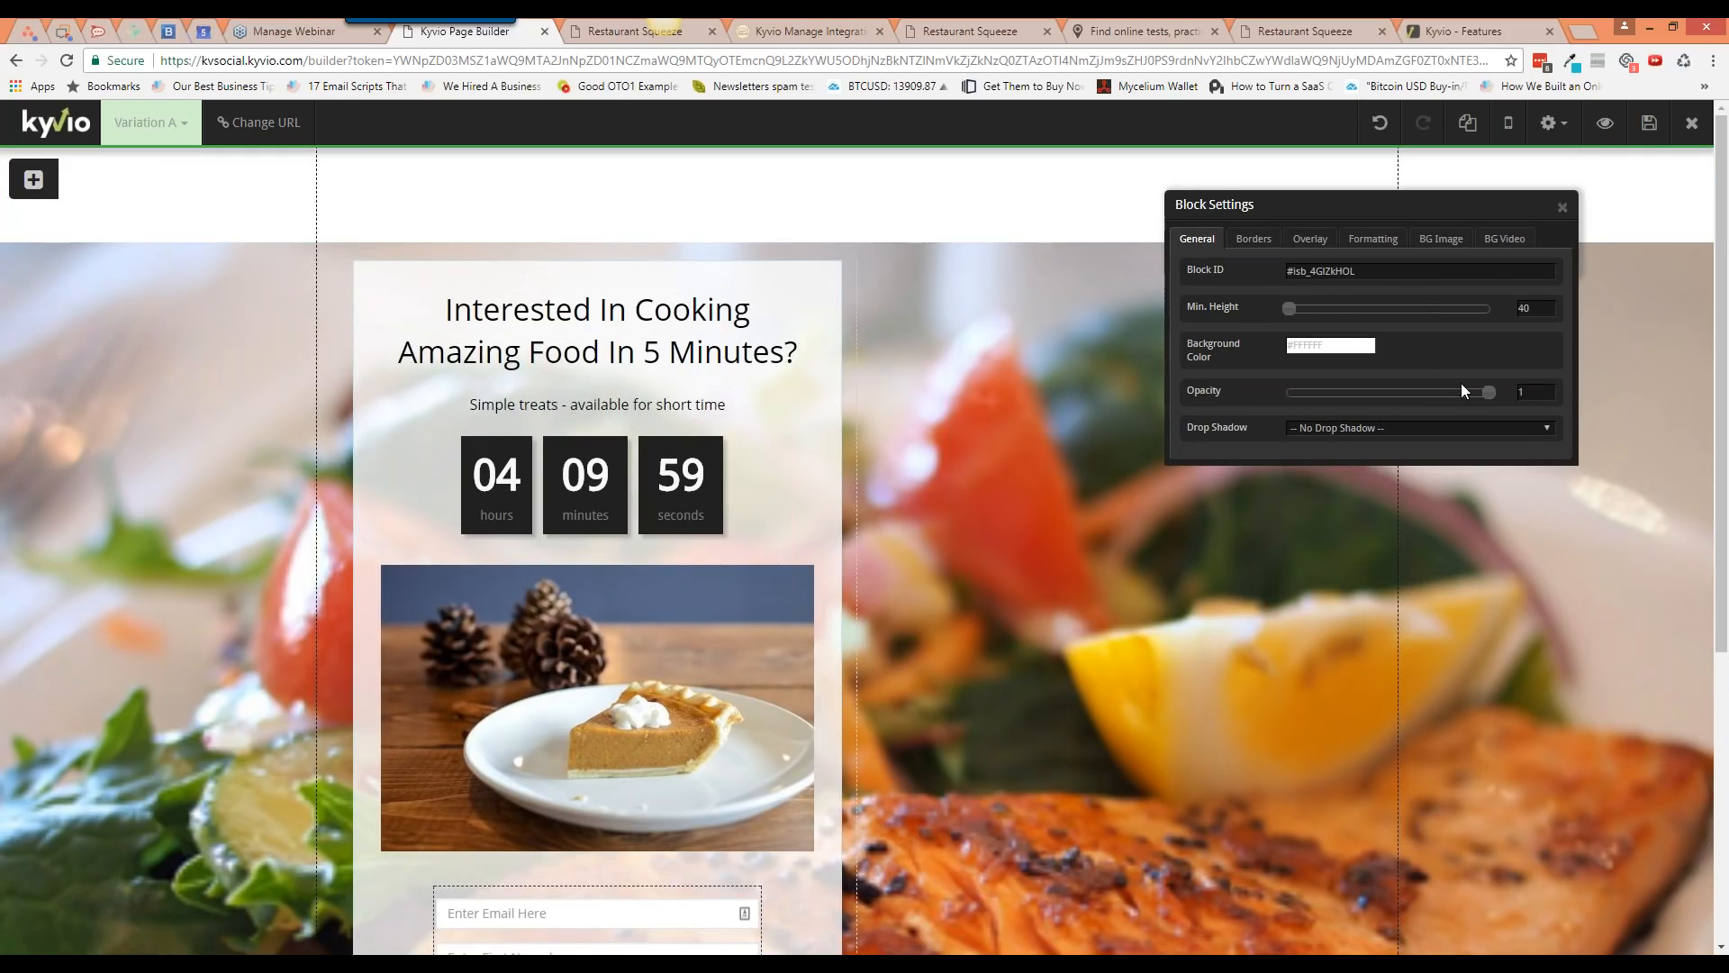
{"action": "left_click", "coordinate": [1254, 239]}
{"action": "left_click", "coordinate": [1310, 239]}
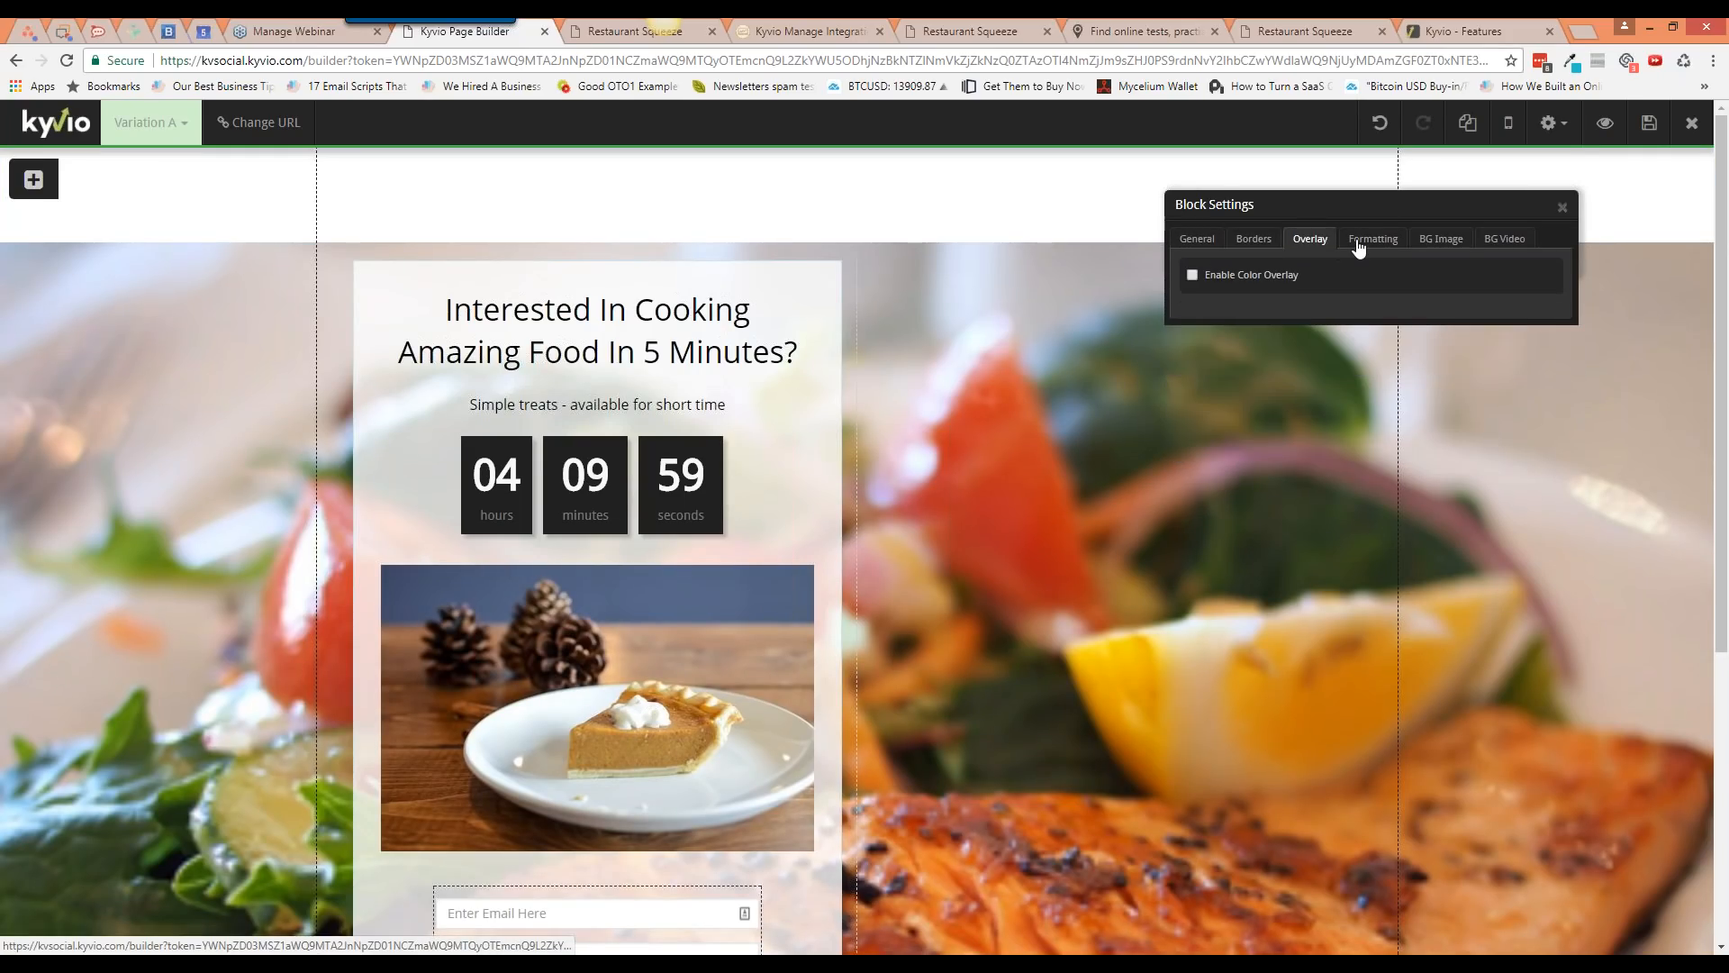
{"action": "left_click", "coordinate": [1362, 243]}
{"action": "left_click", "coordinate": [1432, 241]}
{"action": "left_click", "coordinate": [1372, 241]}
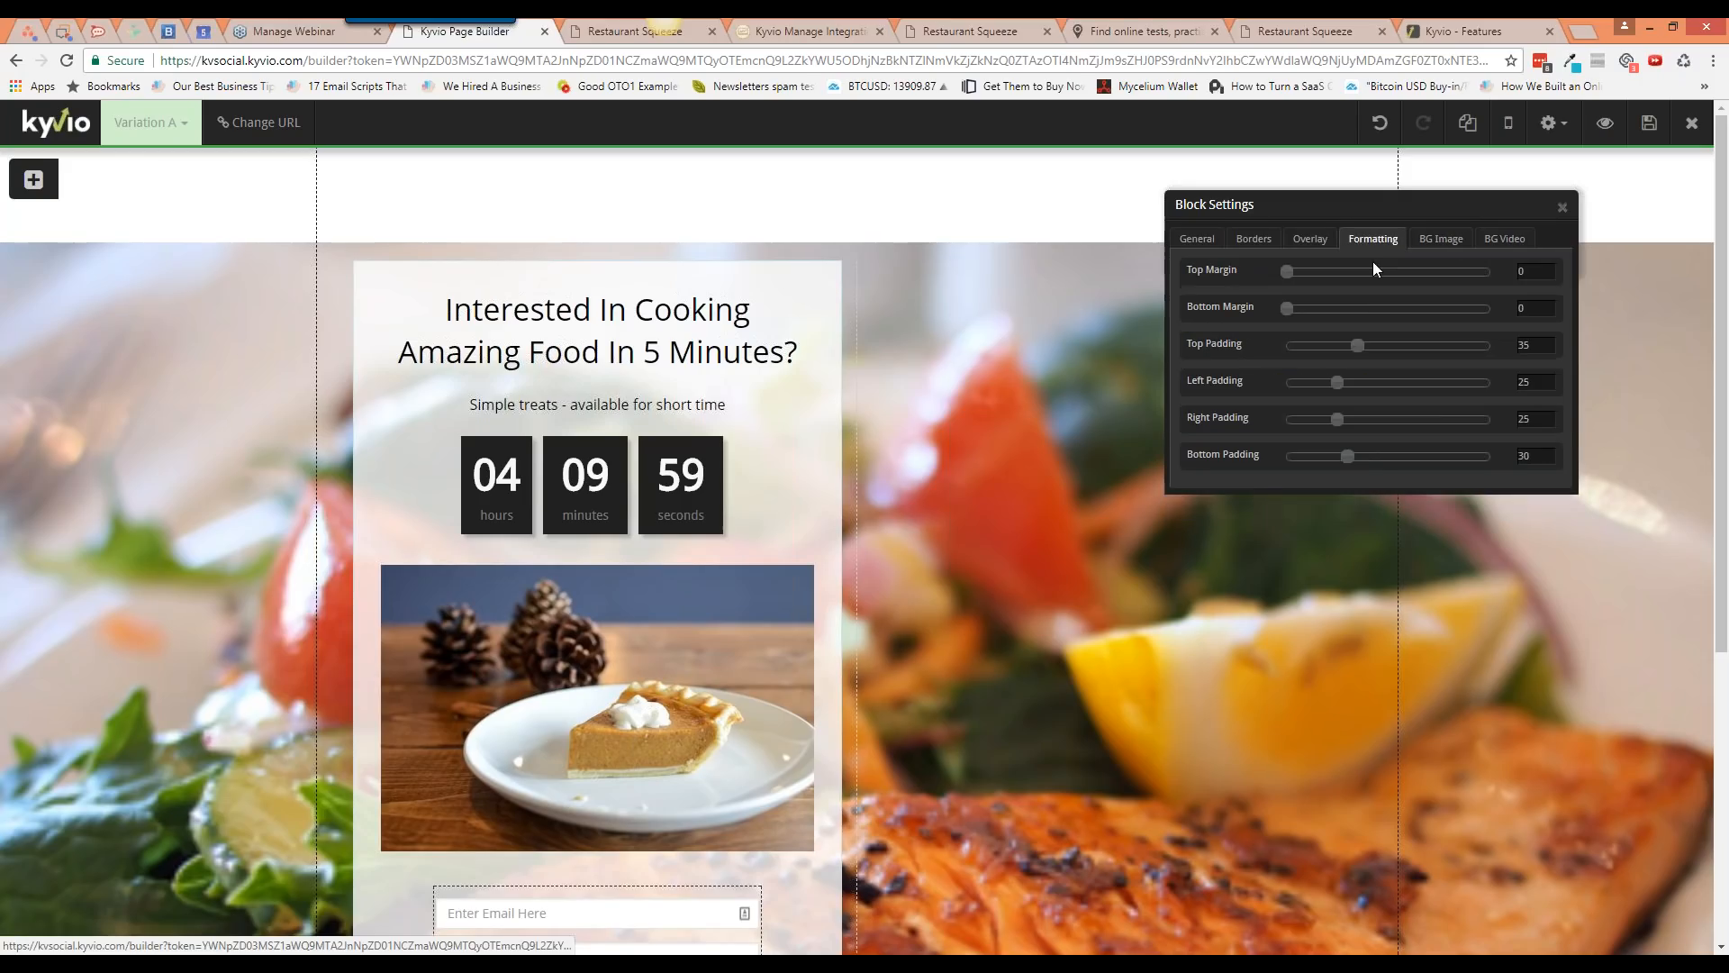
{"action": "left_click_drag", "start_coordinate": [1358, 345], "coordinate": [1286, 346]}
{"action": "left_click_drag", "start_coordinate": [1348, 456], "coordinate": [1287, 456]}
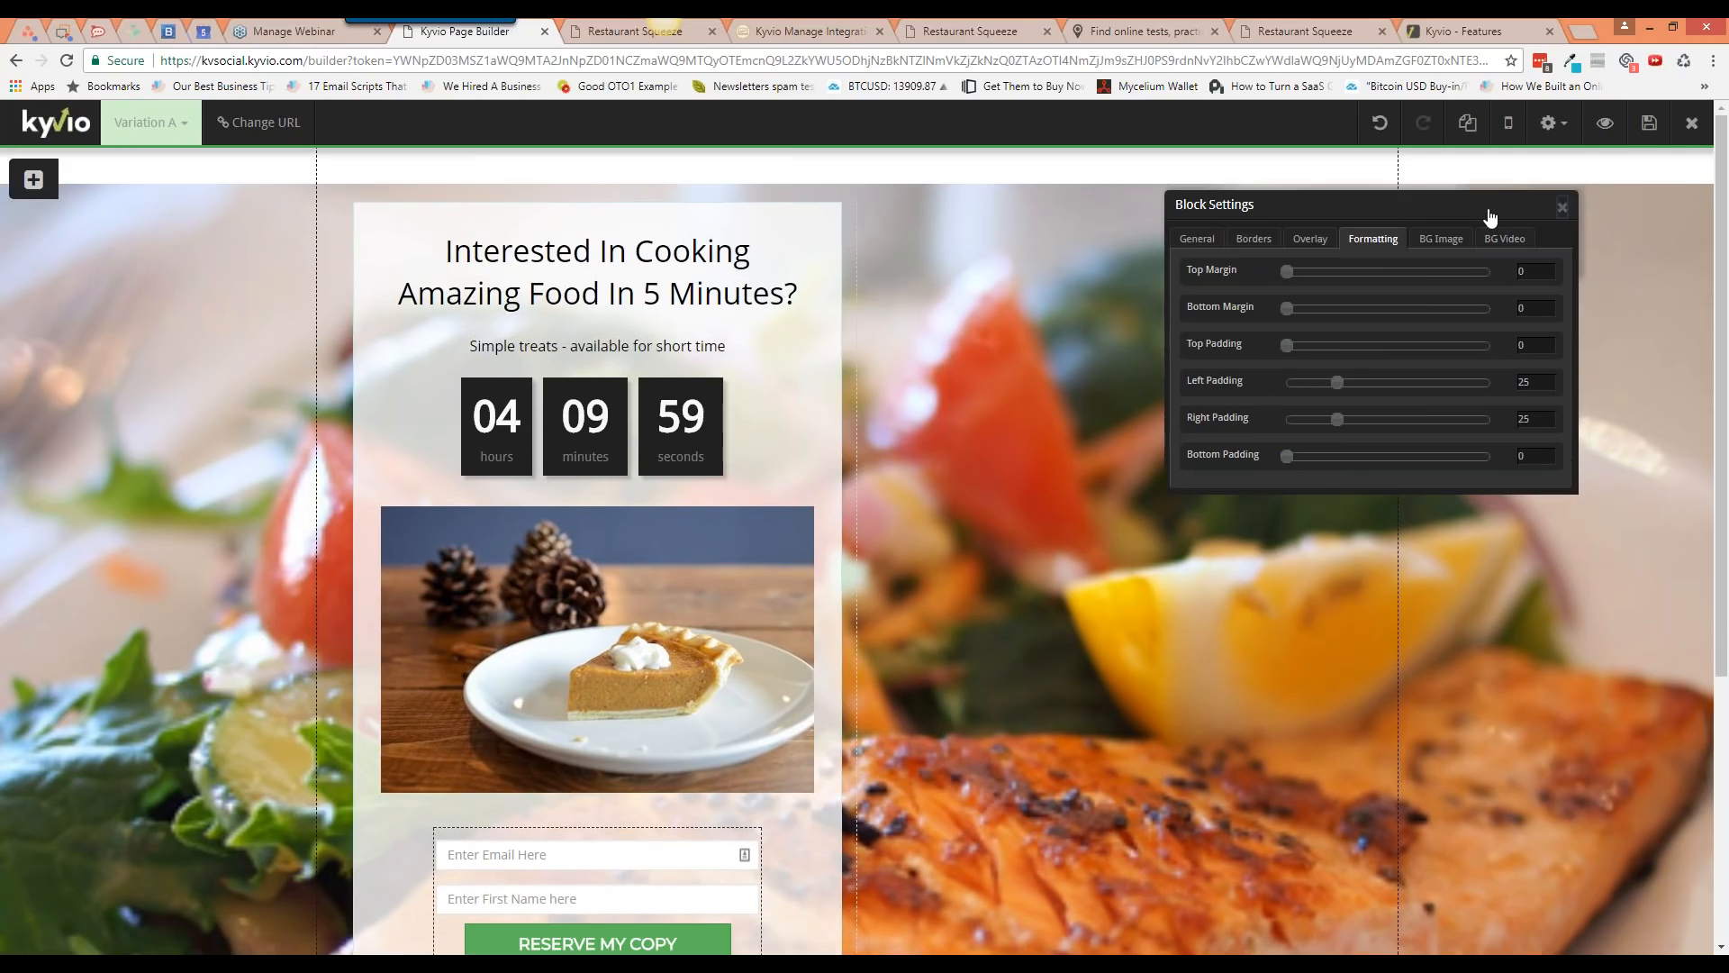
{"action": "left_click", "coordinate": [1562, 207]}
Step: Give the top block a black #000000 background colour
{"action": "left_click", "coordinate": [1580, 155]}
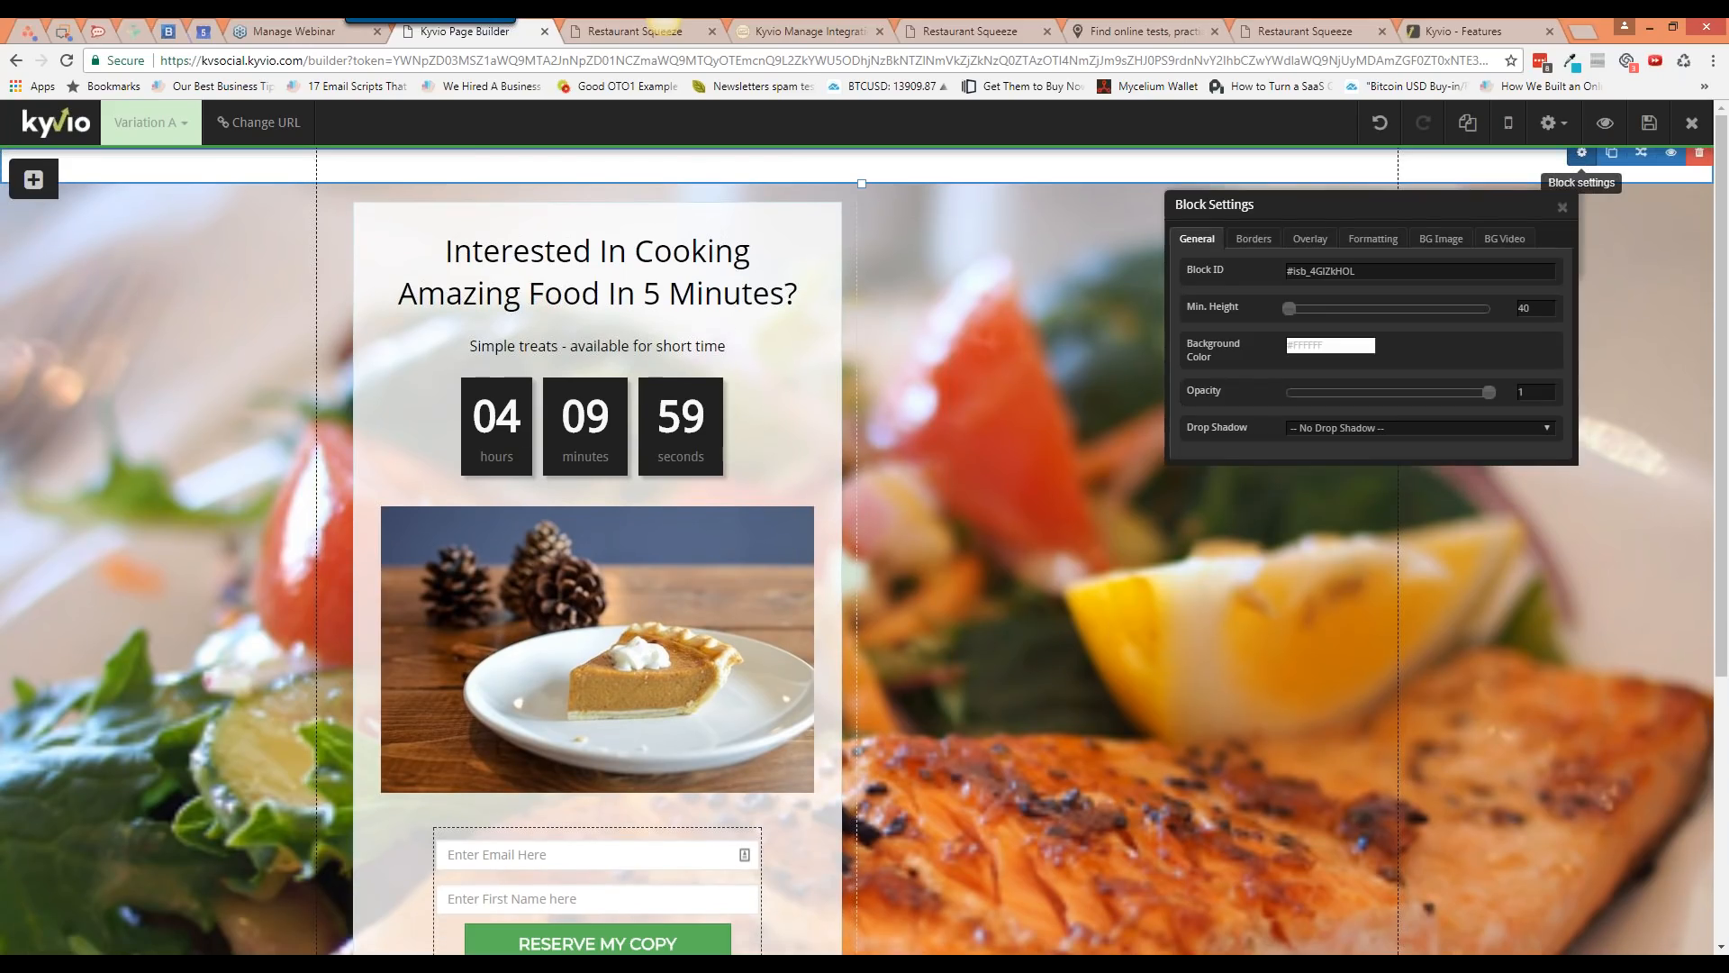
{"action": "left_click", "coordinate": [1324, 347]}
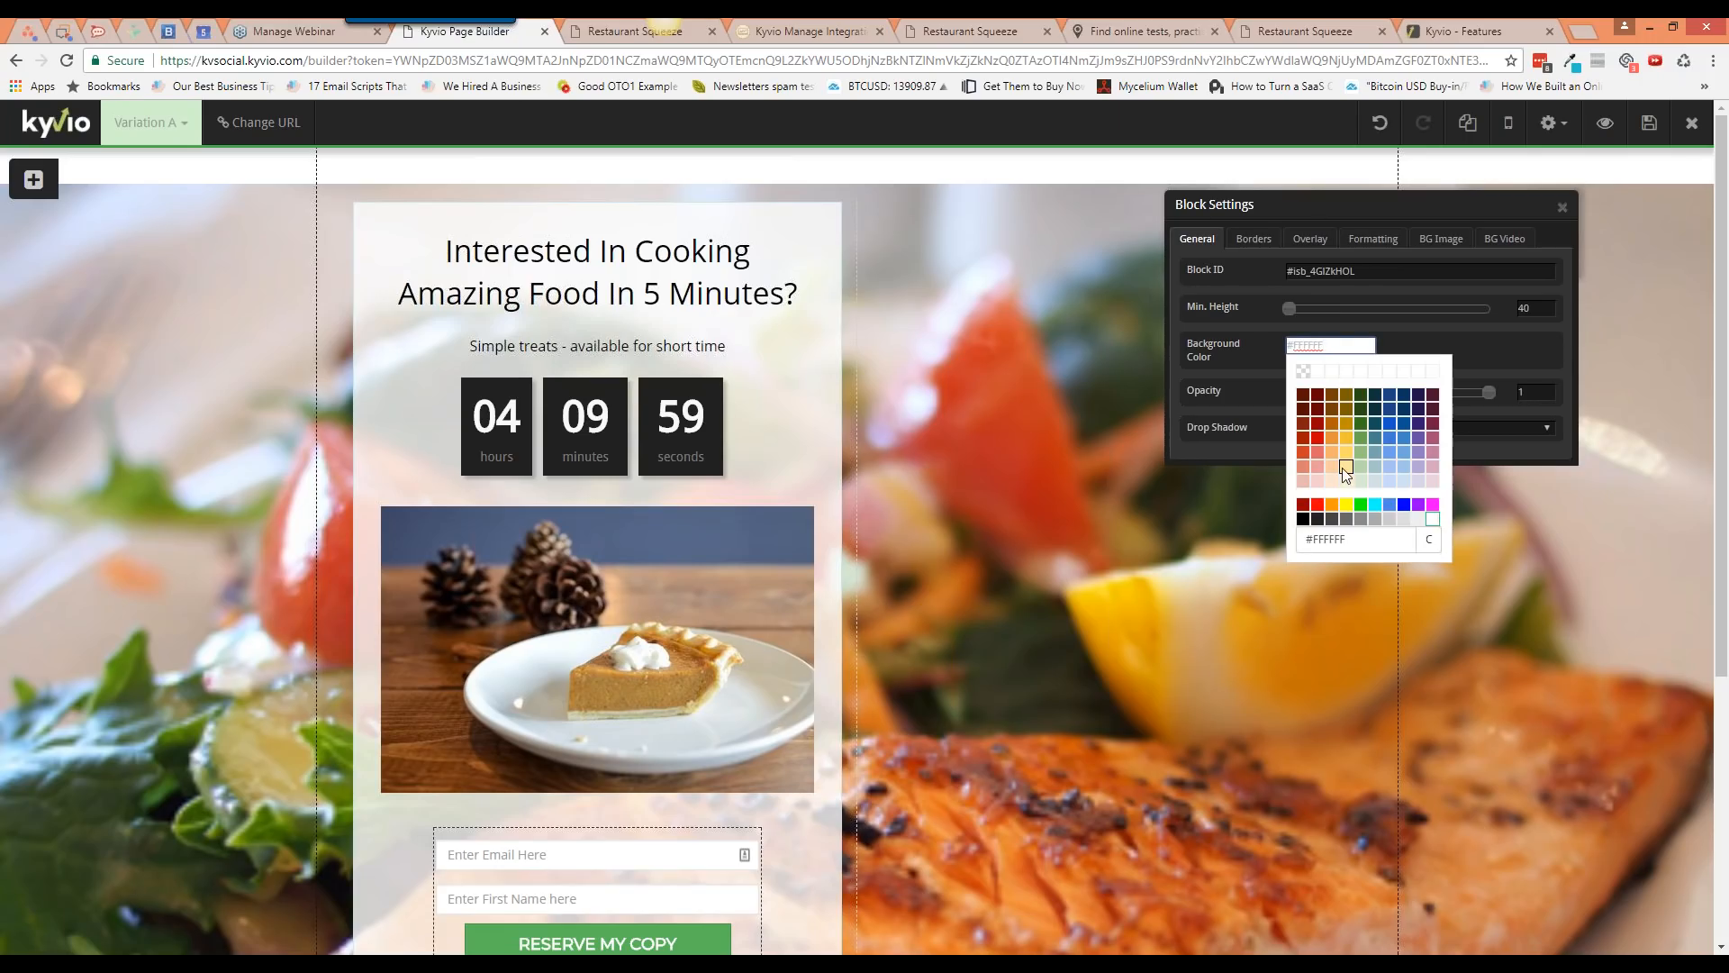
{"action": "left_click", "coordinate": [1302, 518]}
{"action": "left_click", "coordinate": [1302, 520]}
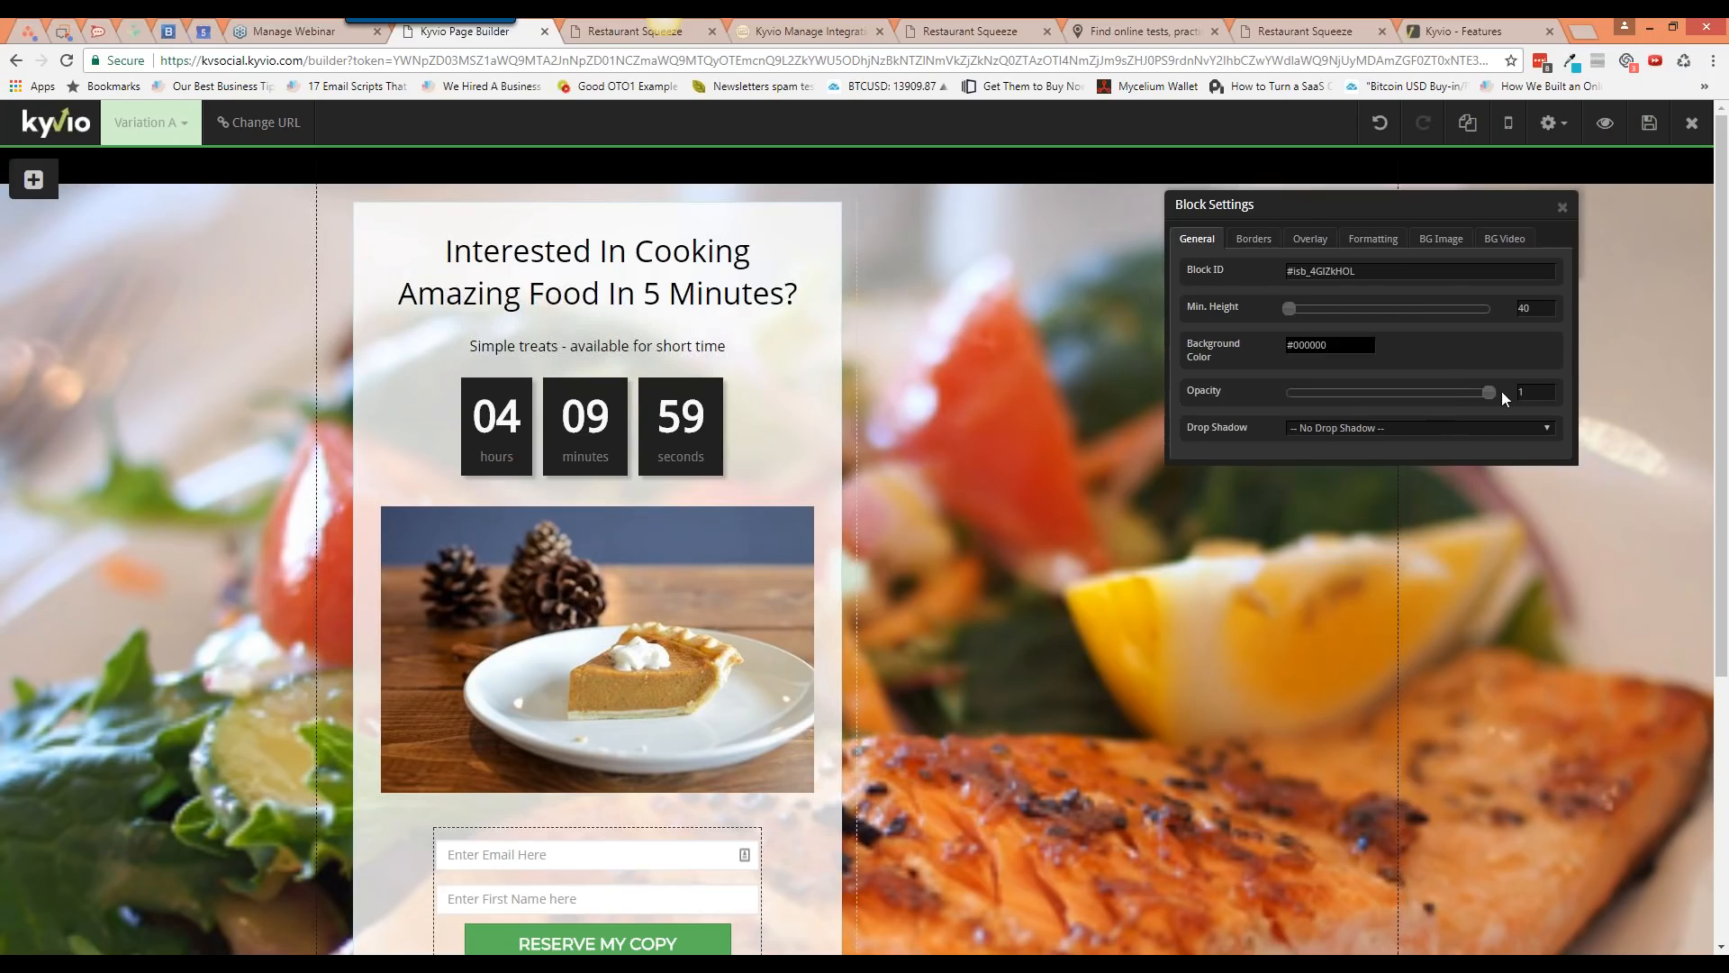
{"action": "left_click", "coordinate": [1563, 207]}
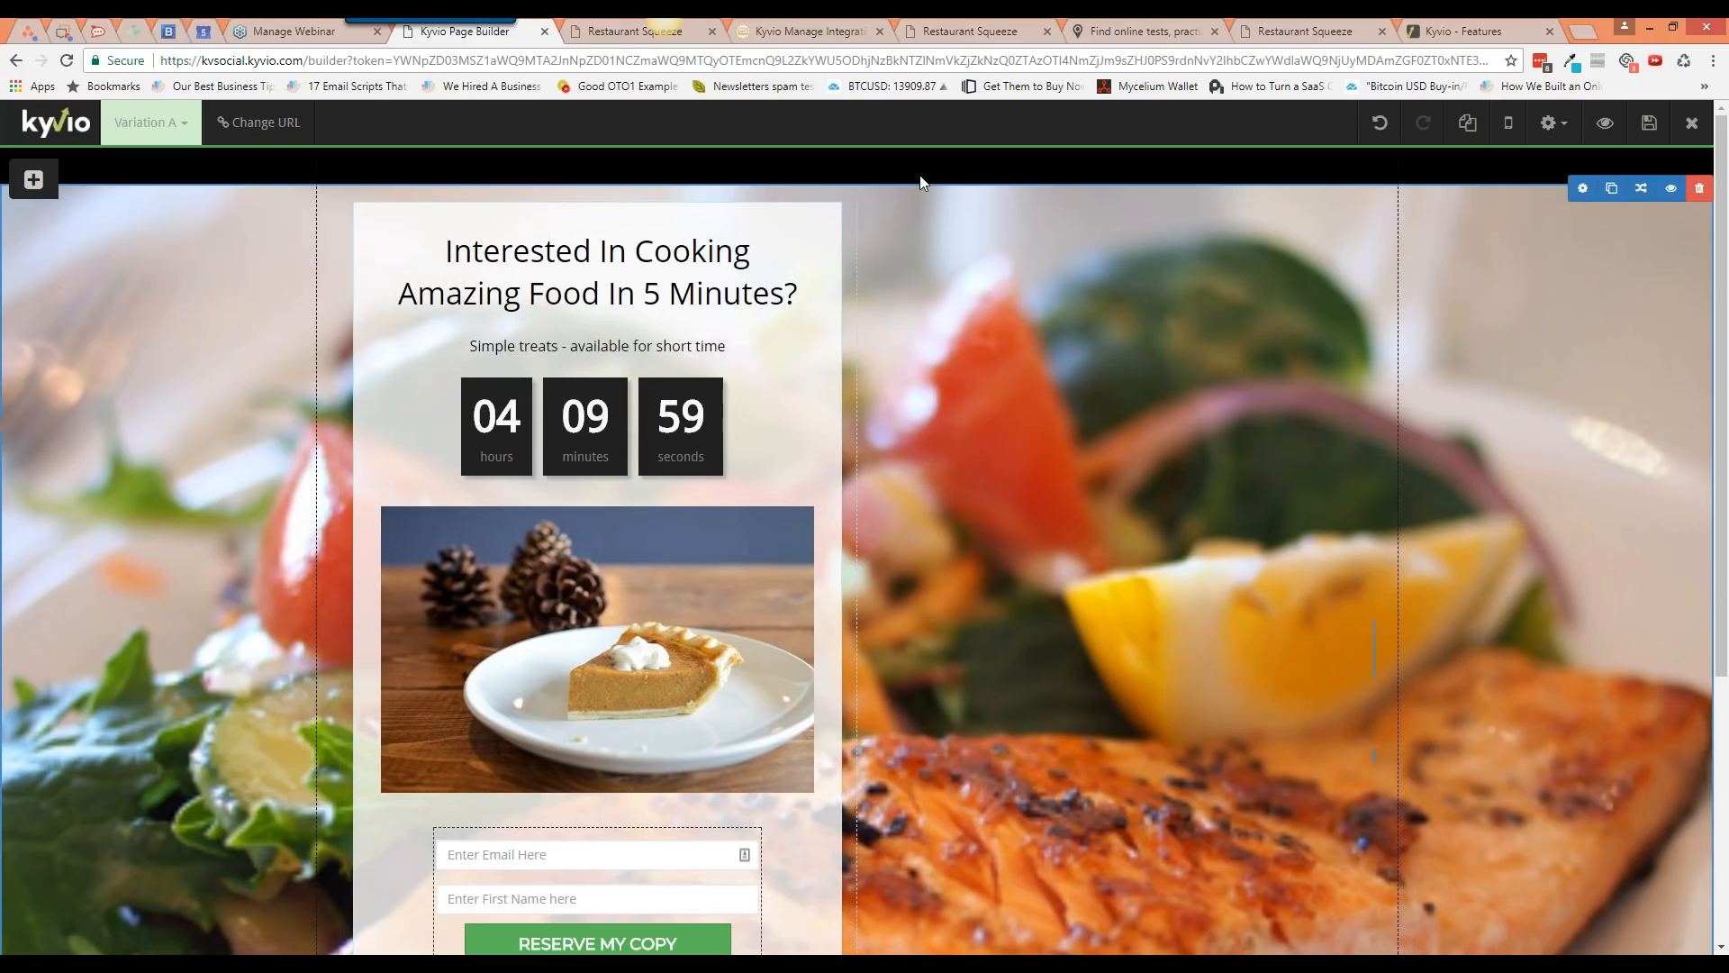
{"action": "left_click", "coordinate": [34, 180]}
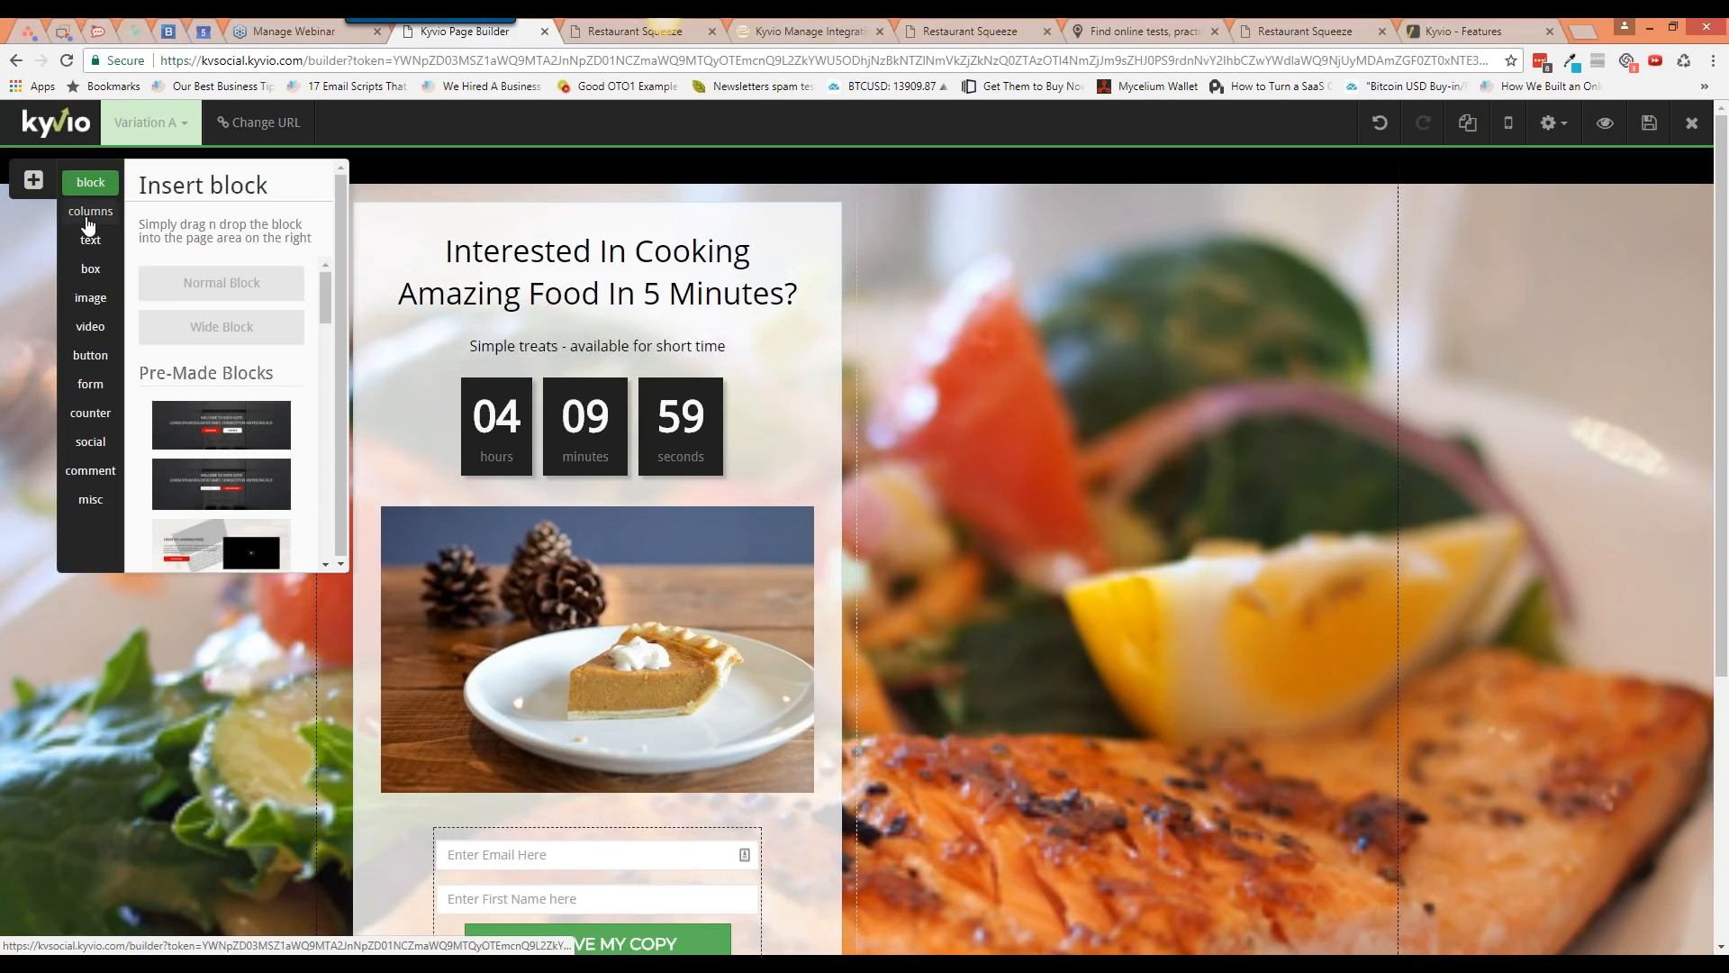
Step: Add a two-column row to the black top block and shrink it to a thin strip
{"action": "left_click", "coordinate": [90, 212]}
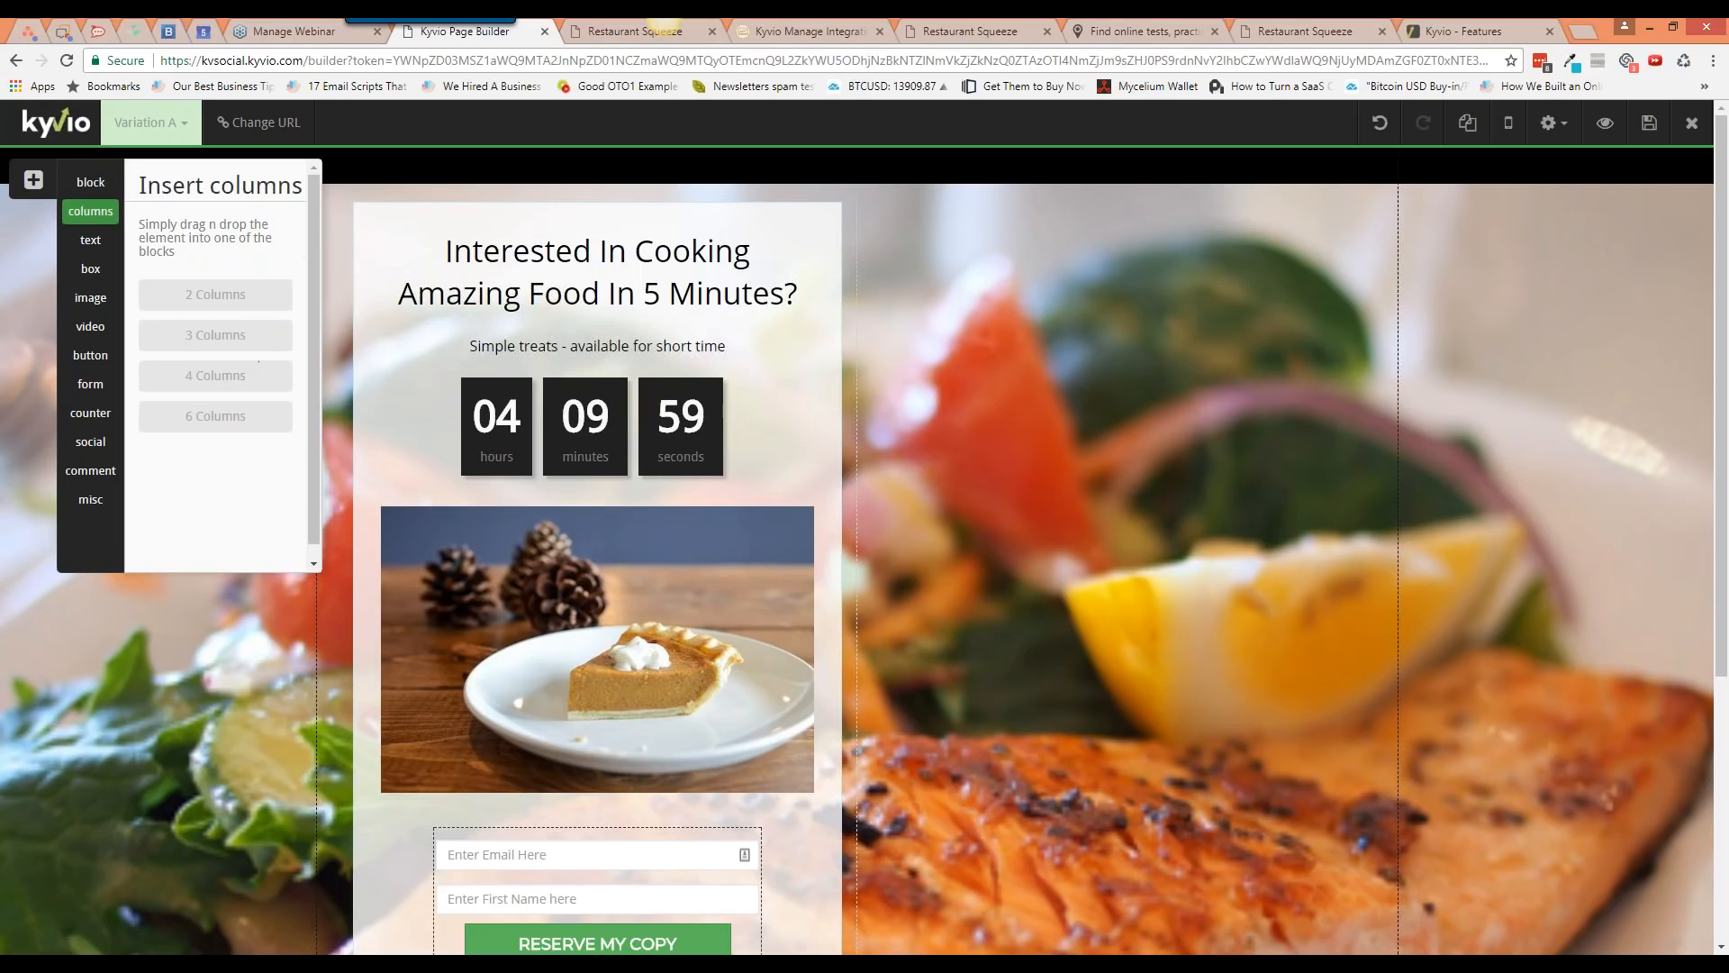
{"action": "left_click_drag", "start_coordinate": [232, 295], "coordinate": [765, 227]}
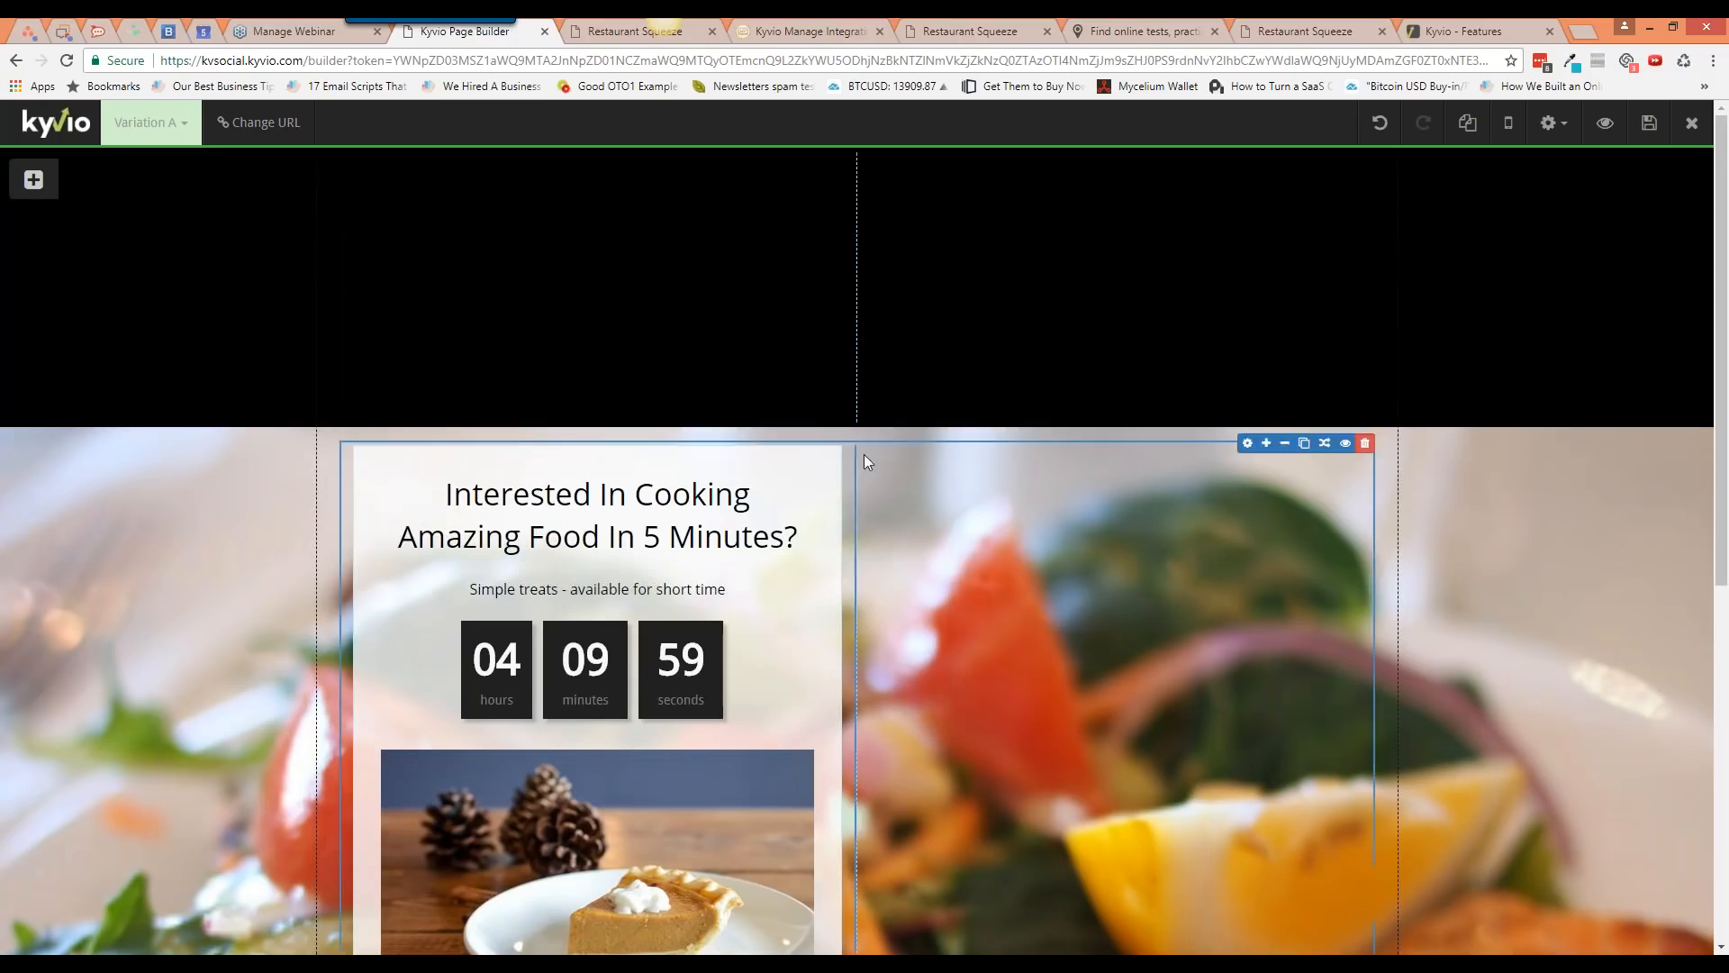
{"action": "left_click_drag", "start_coordinate": [860, 420], "coordinate": [861, 193]}
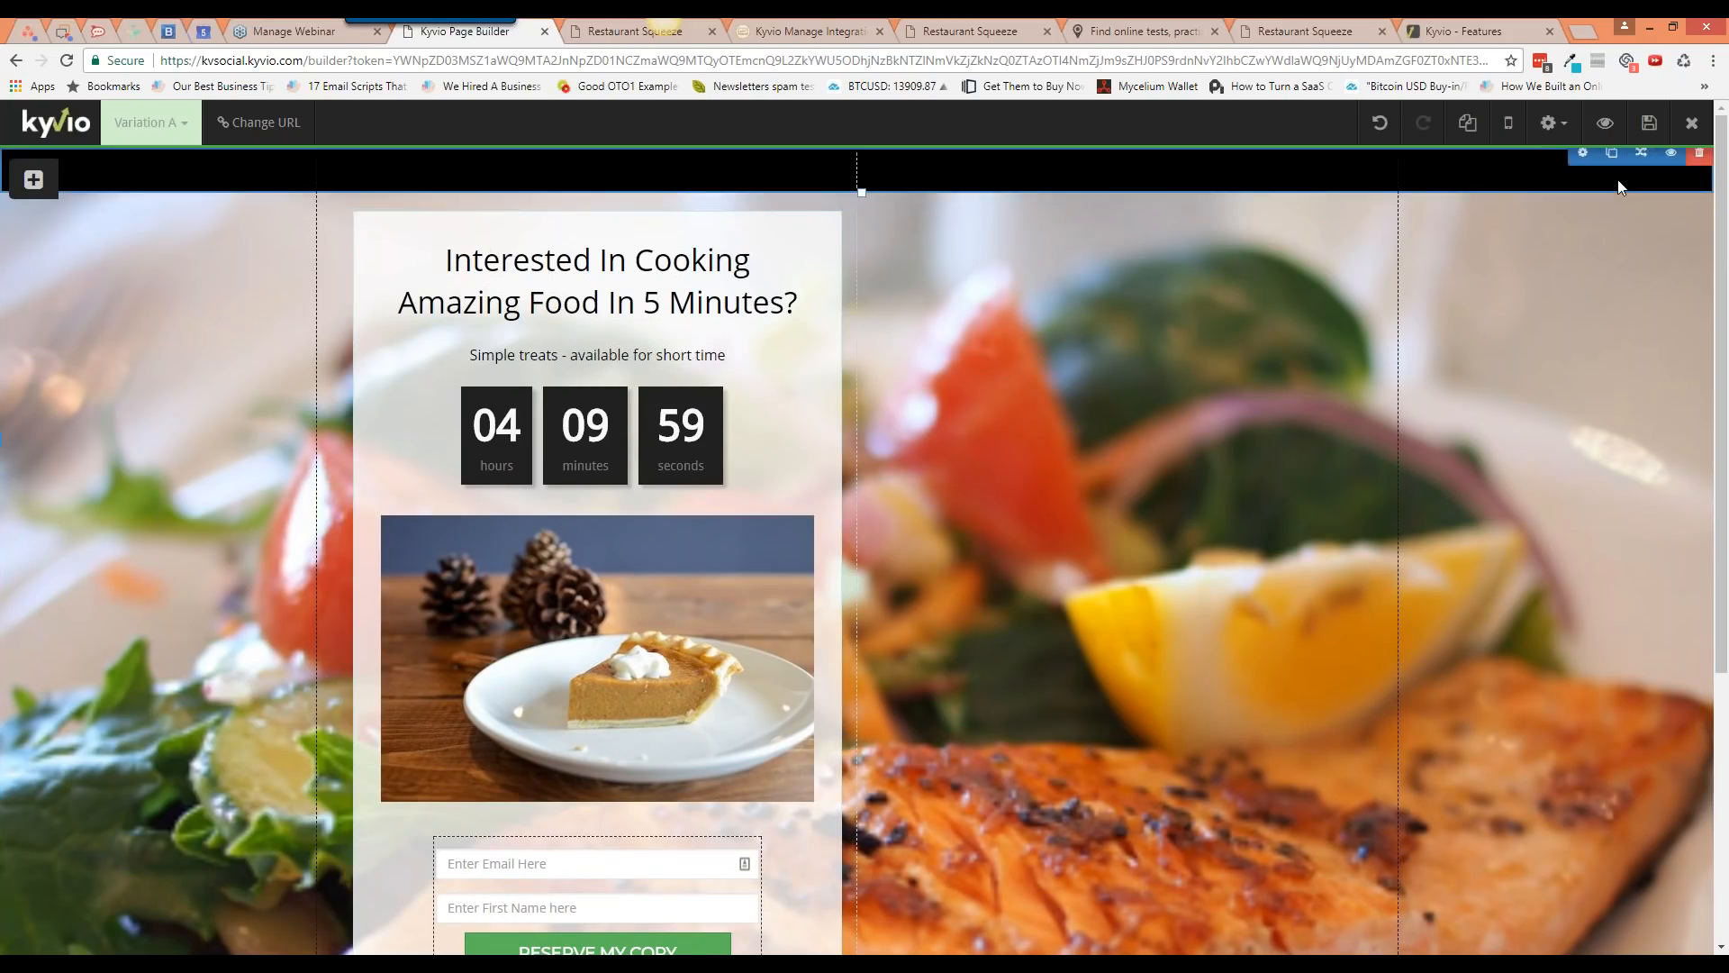
{"action": "left_click", "coordinate": [1553, 123]}
{"action": "left_click", "coordinate": [1495, 159]}
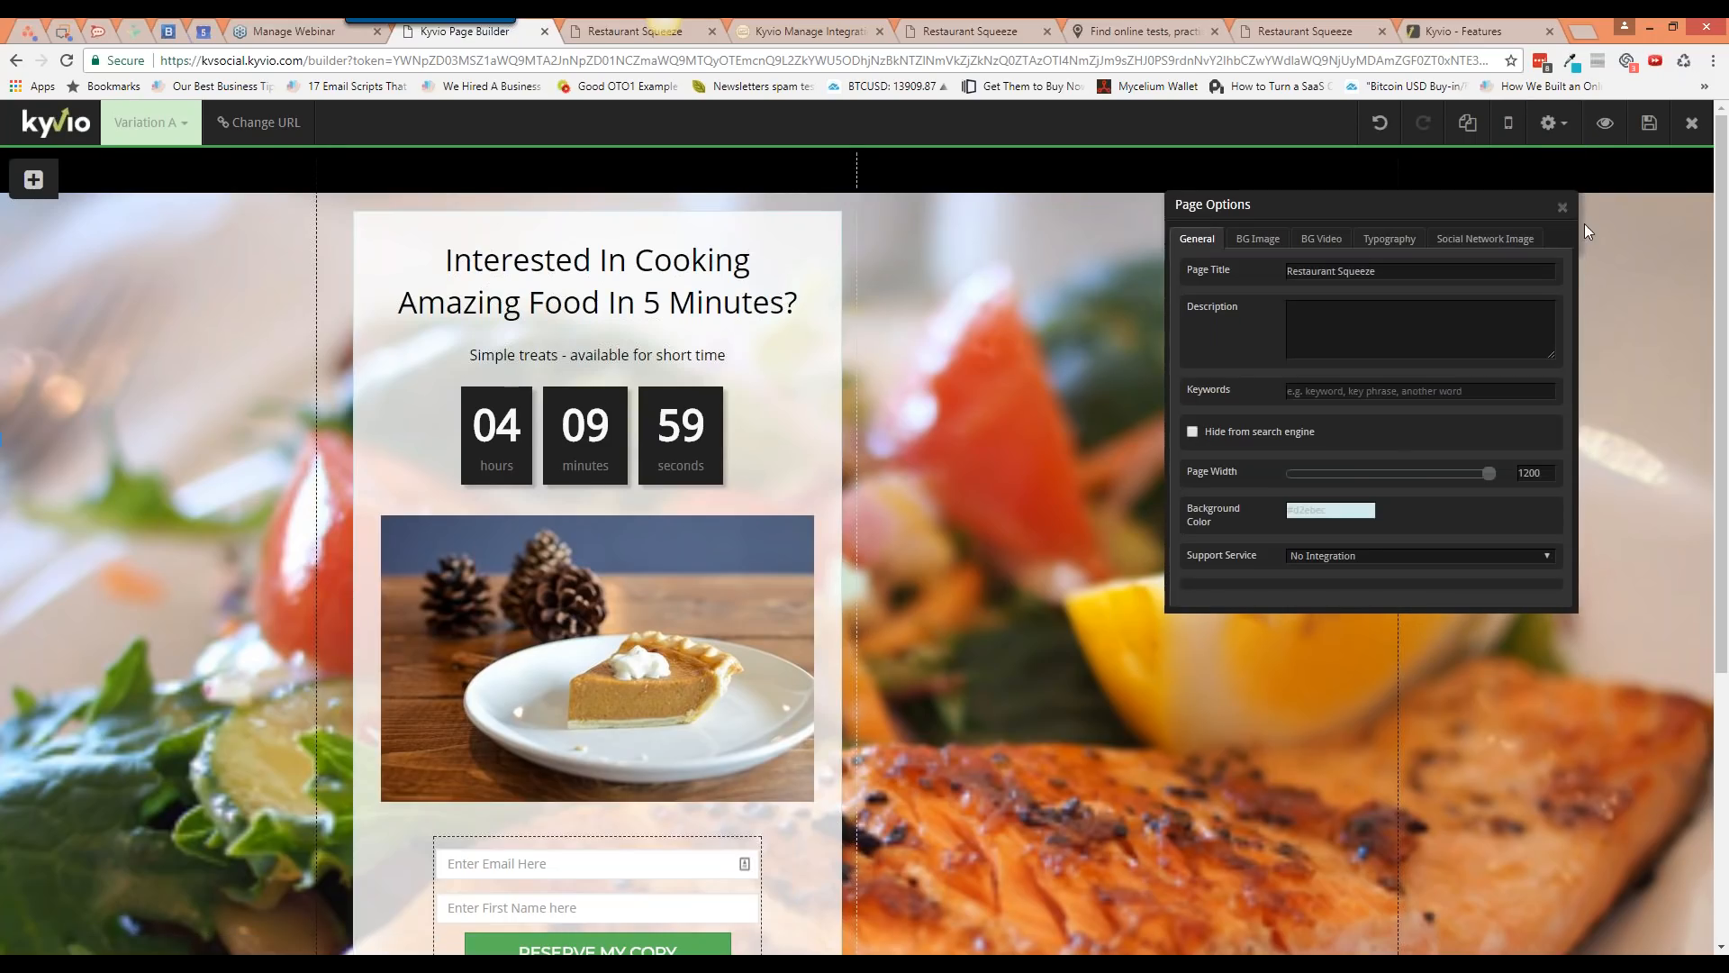
{"action": "left_click", "coordinate": [1562, 207]}
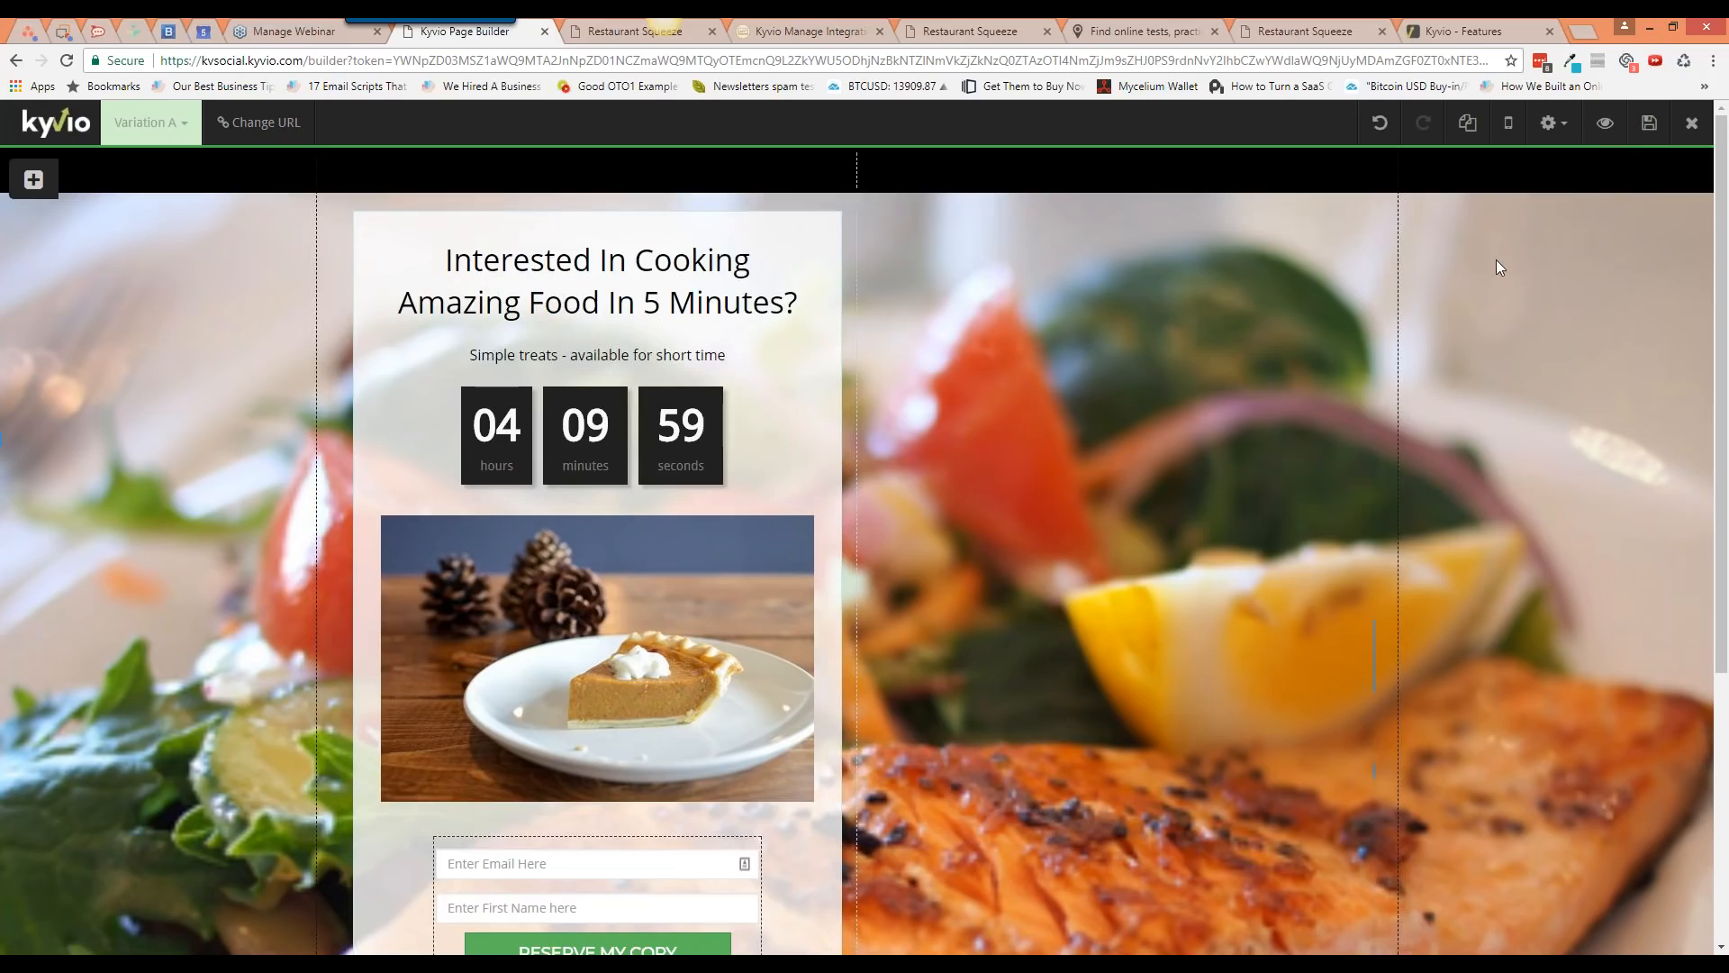
Step: Place a three-column row inside the black top strip
{"action": "left_click", "coordinate": [33, 179]}
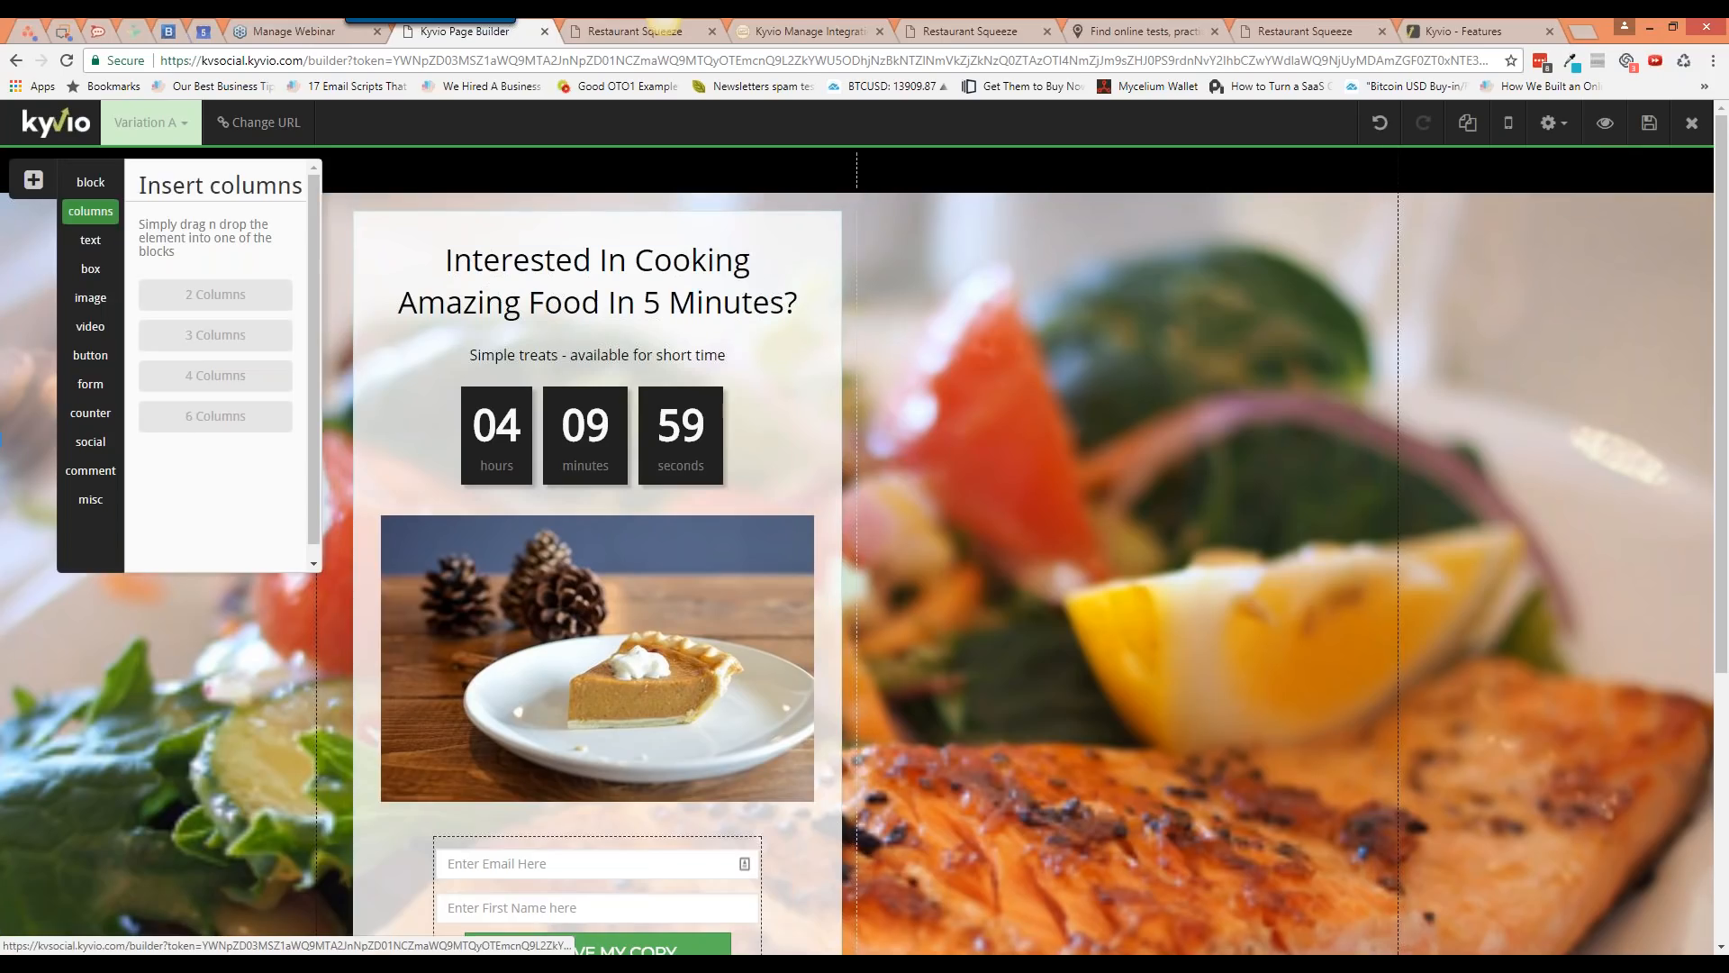
{"action": "left_click_drag", "start_coordinate": [216, 338], "coordinate": [200, 334]}
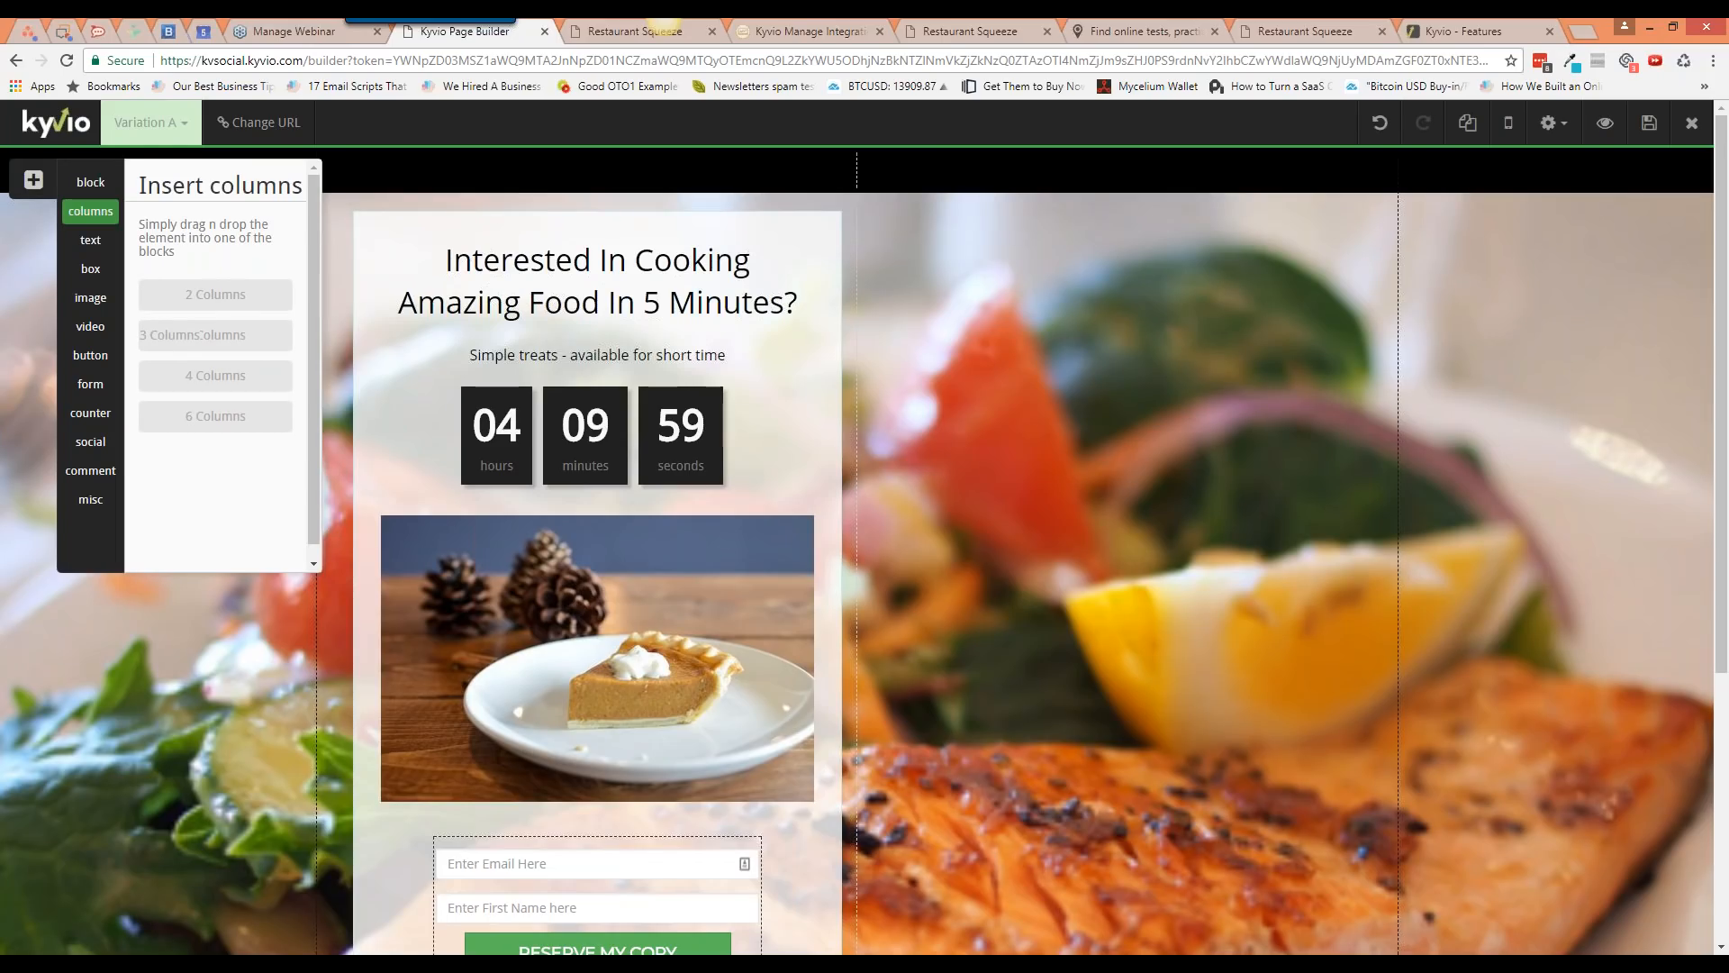
{"action": "left_click_drag", "start_coordinate": [200, 334], "coordinate": [1119, 220]}
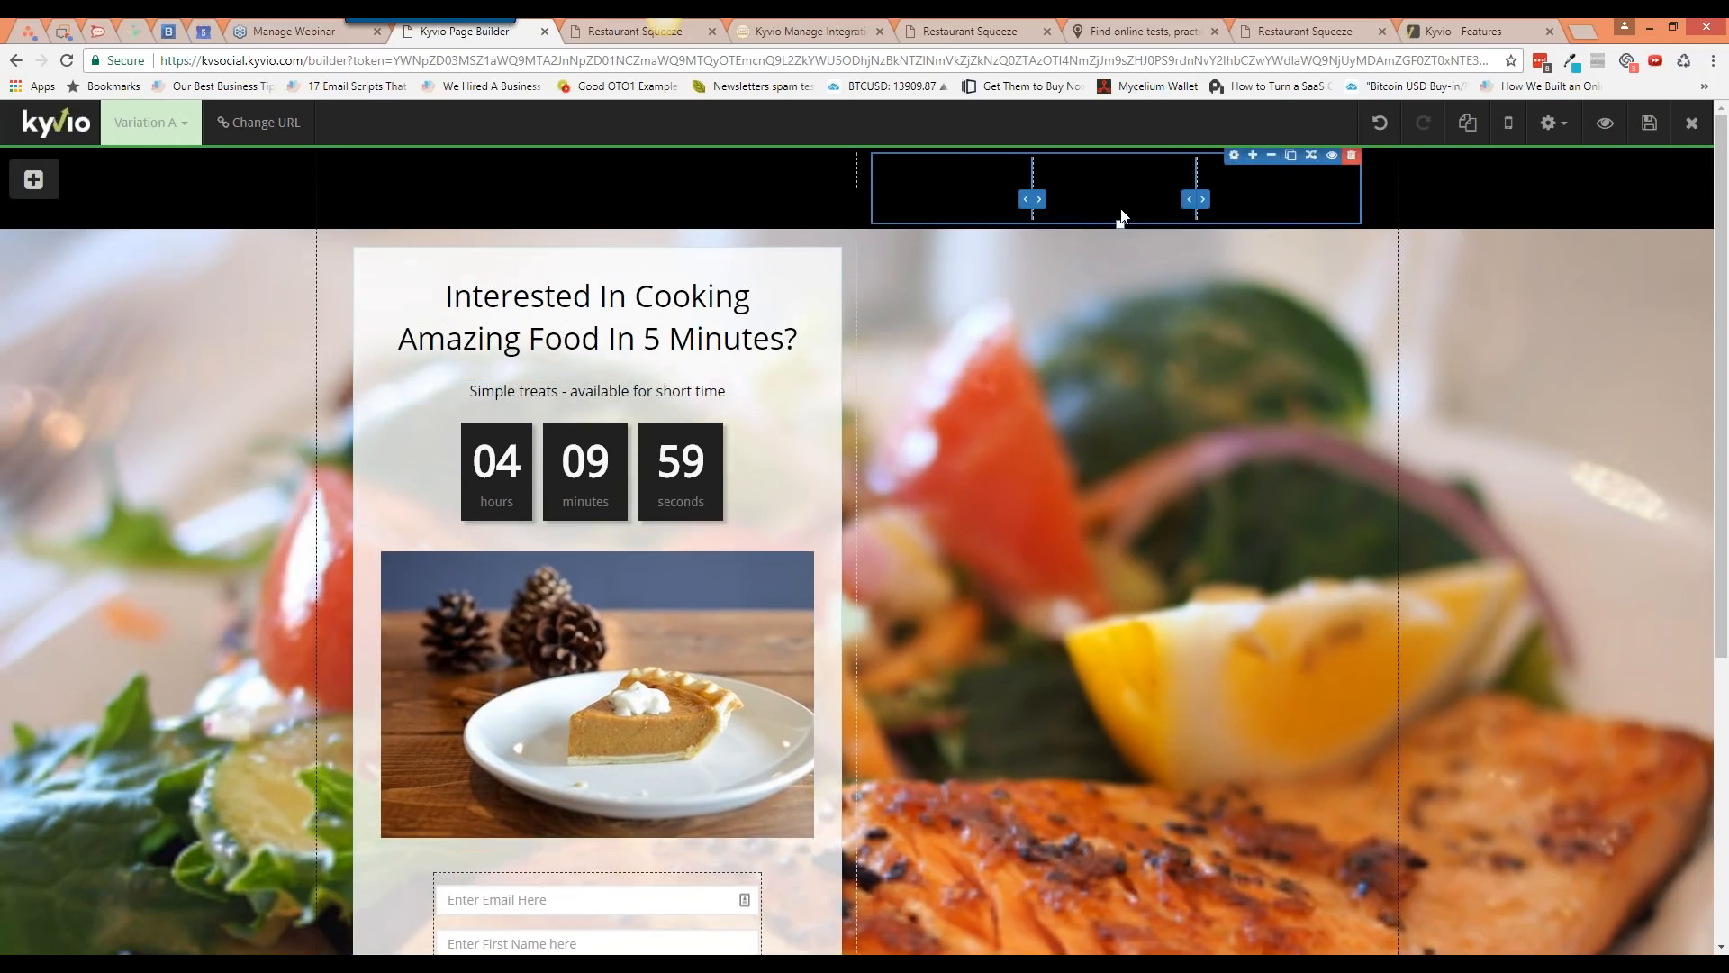
{"action": "left_click", "coordinate": [33, 179]}
{"action": "left_click", "coordinate": [90, 240]}
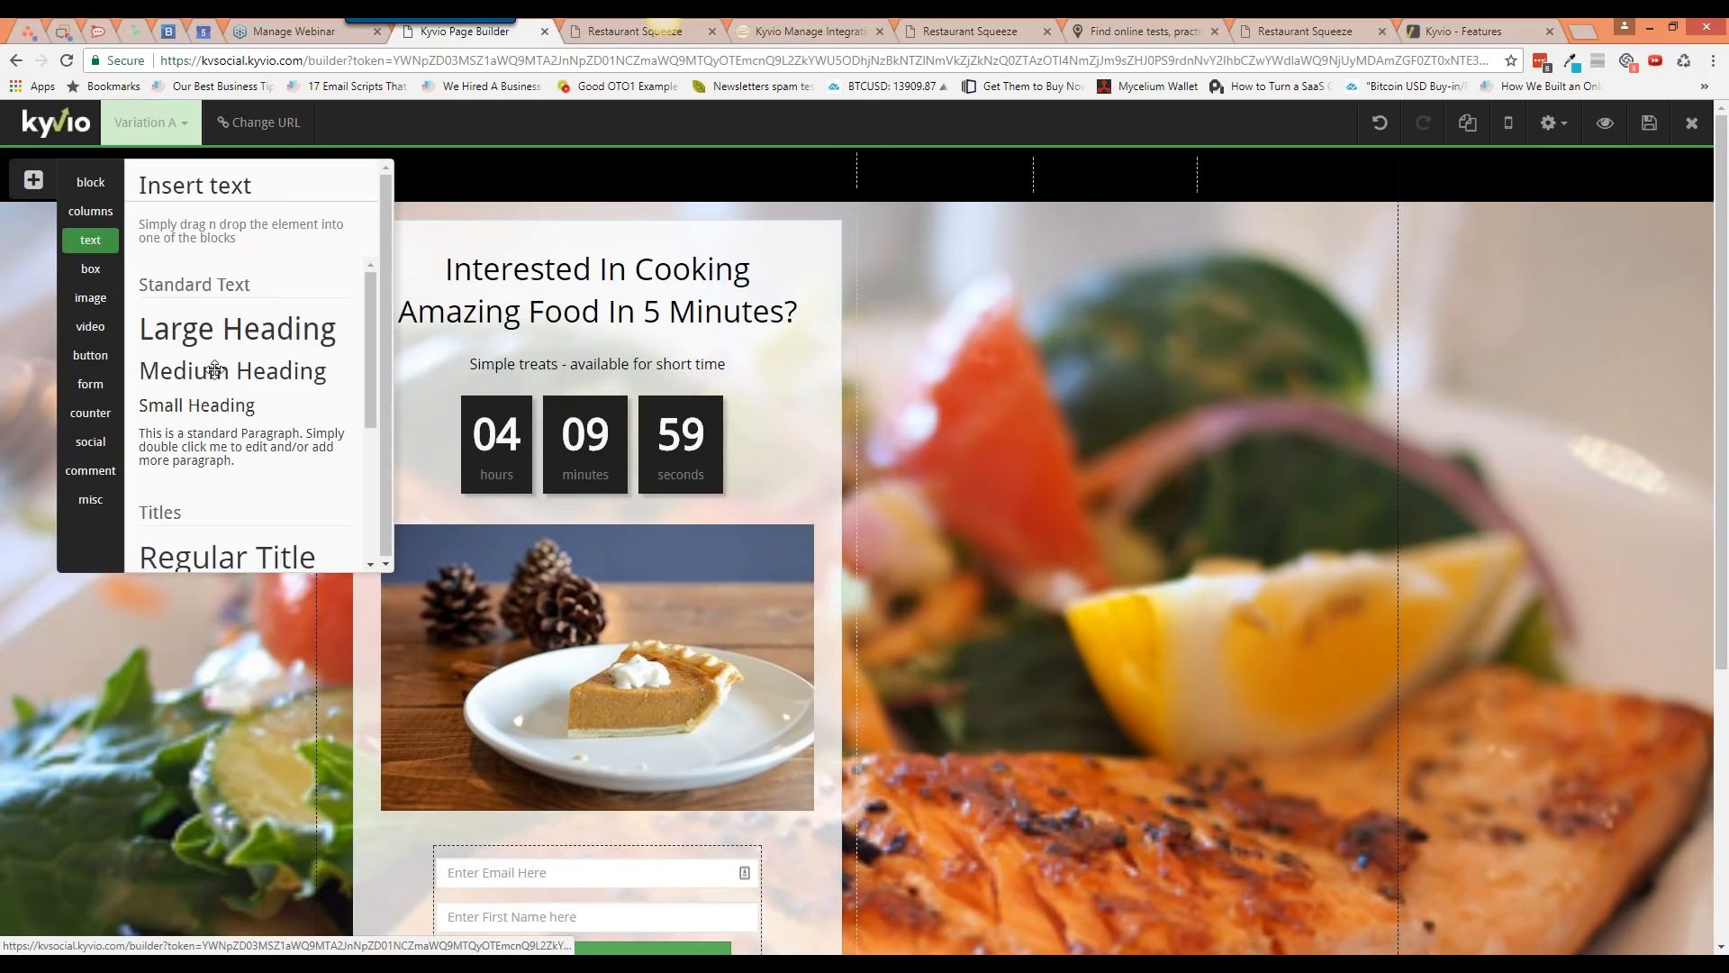
Step: Add a white 14px 'Menu 1' heading to the first column of the top strip
{"action": "left_click_drag", "start_coordinate": [209, 404], "coordinate": [913, 189]}
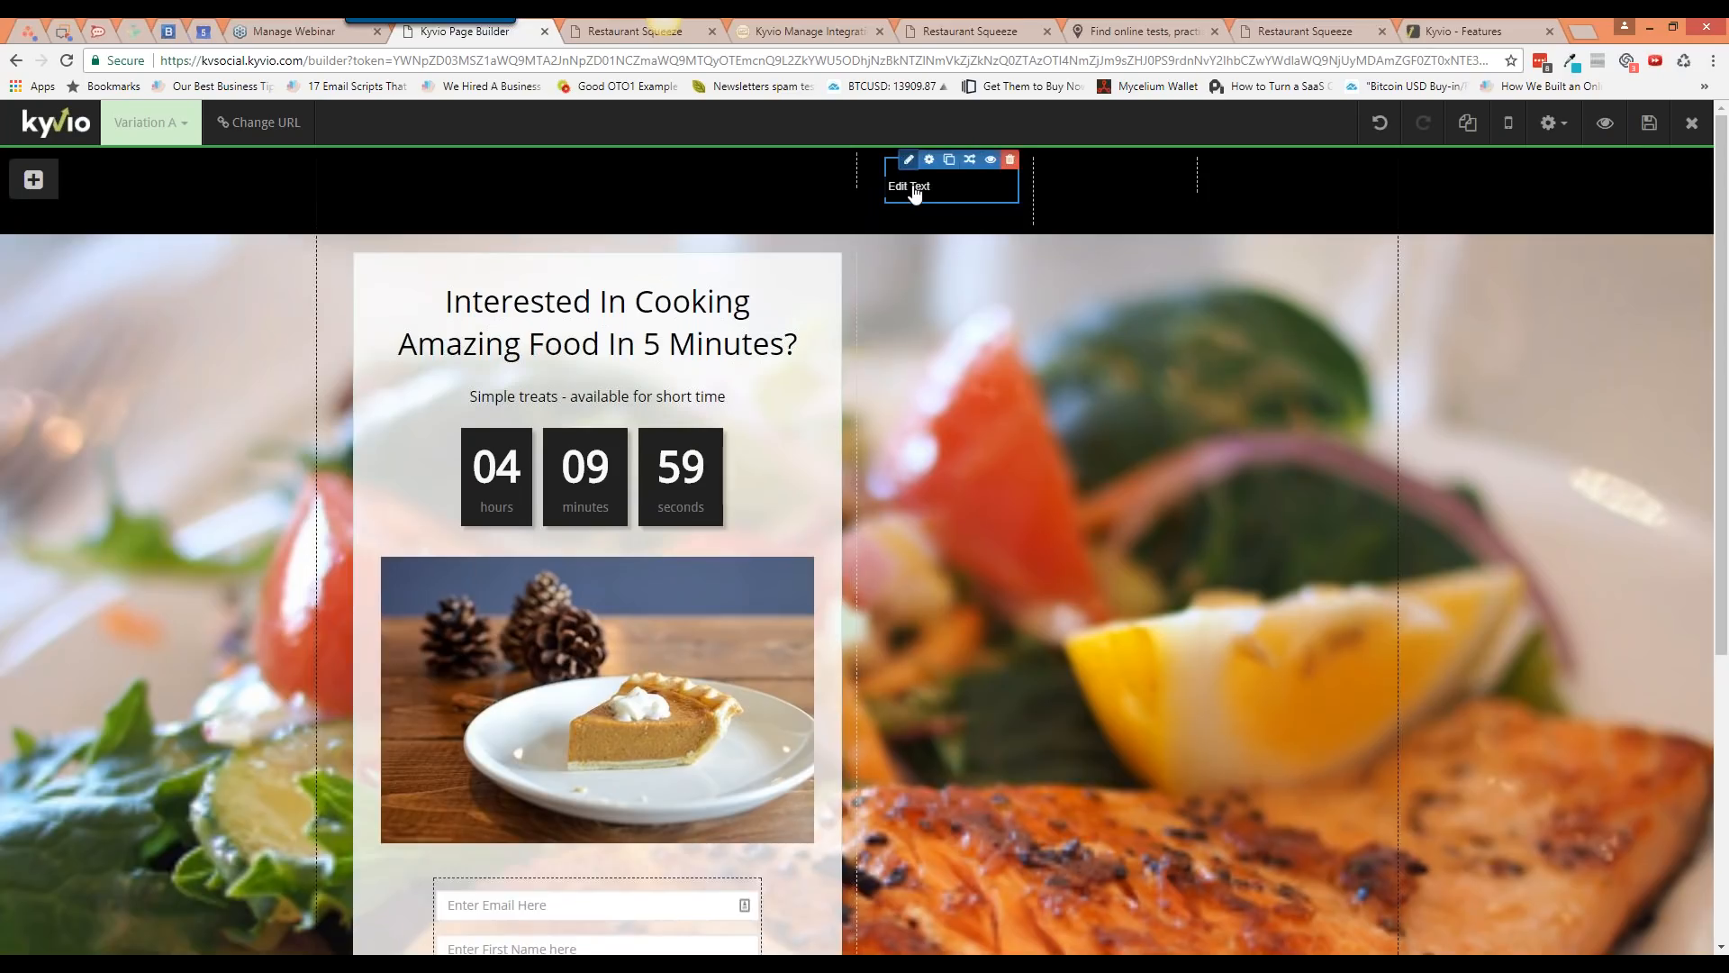
{"action": "double_click", "coordinate": [914, 189]}
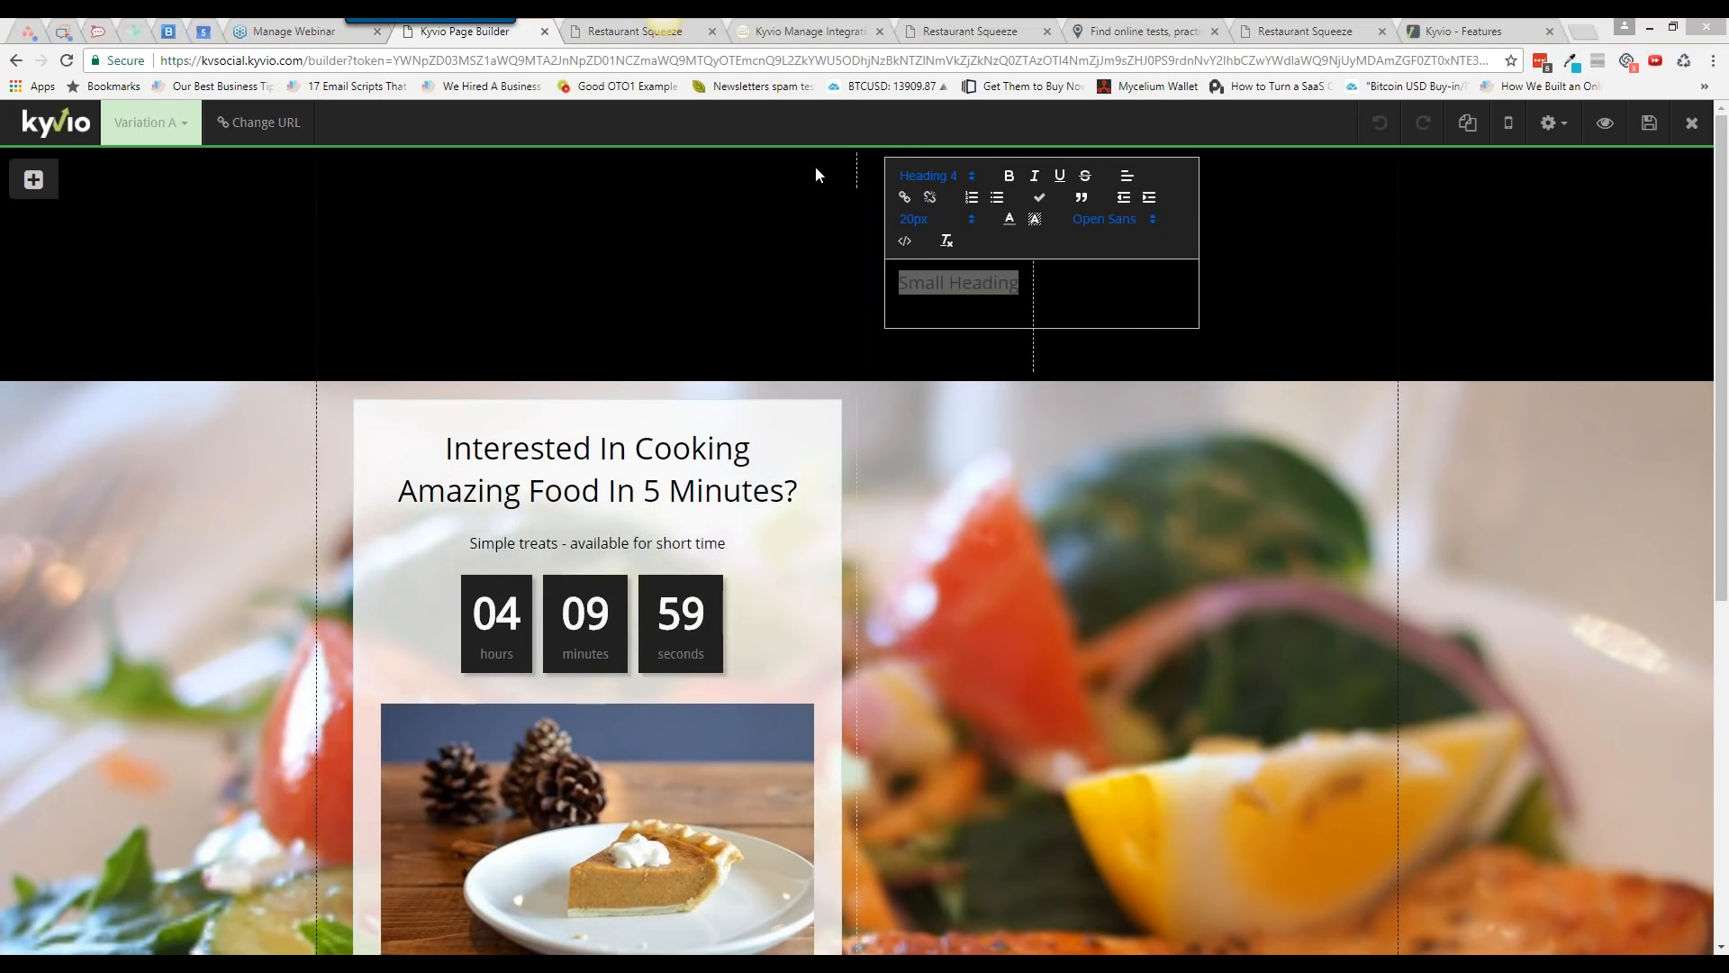
{"action": "left_click", "coordinate": [1009, 219]}
{"action": "left_click", "coordinate": [1010, 260]}
{"action": "type", "text": "Menu 1"}
{"action": "key", "text": "ctrl+a"}
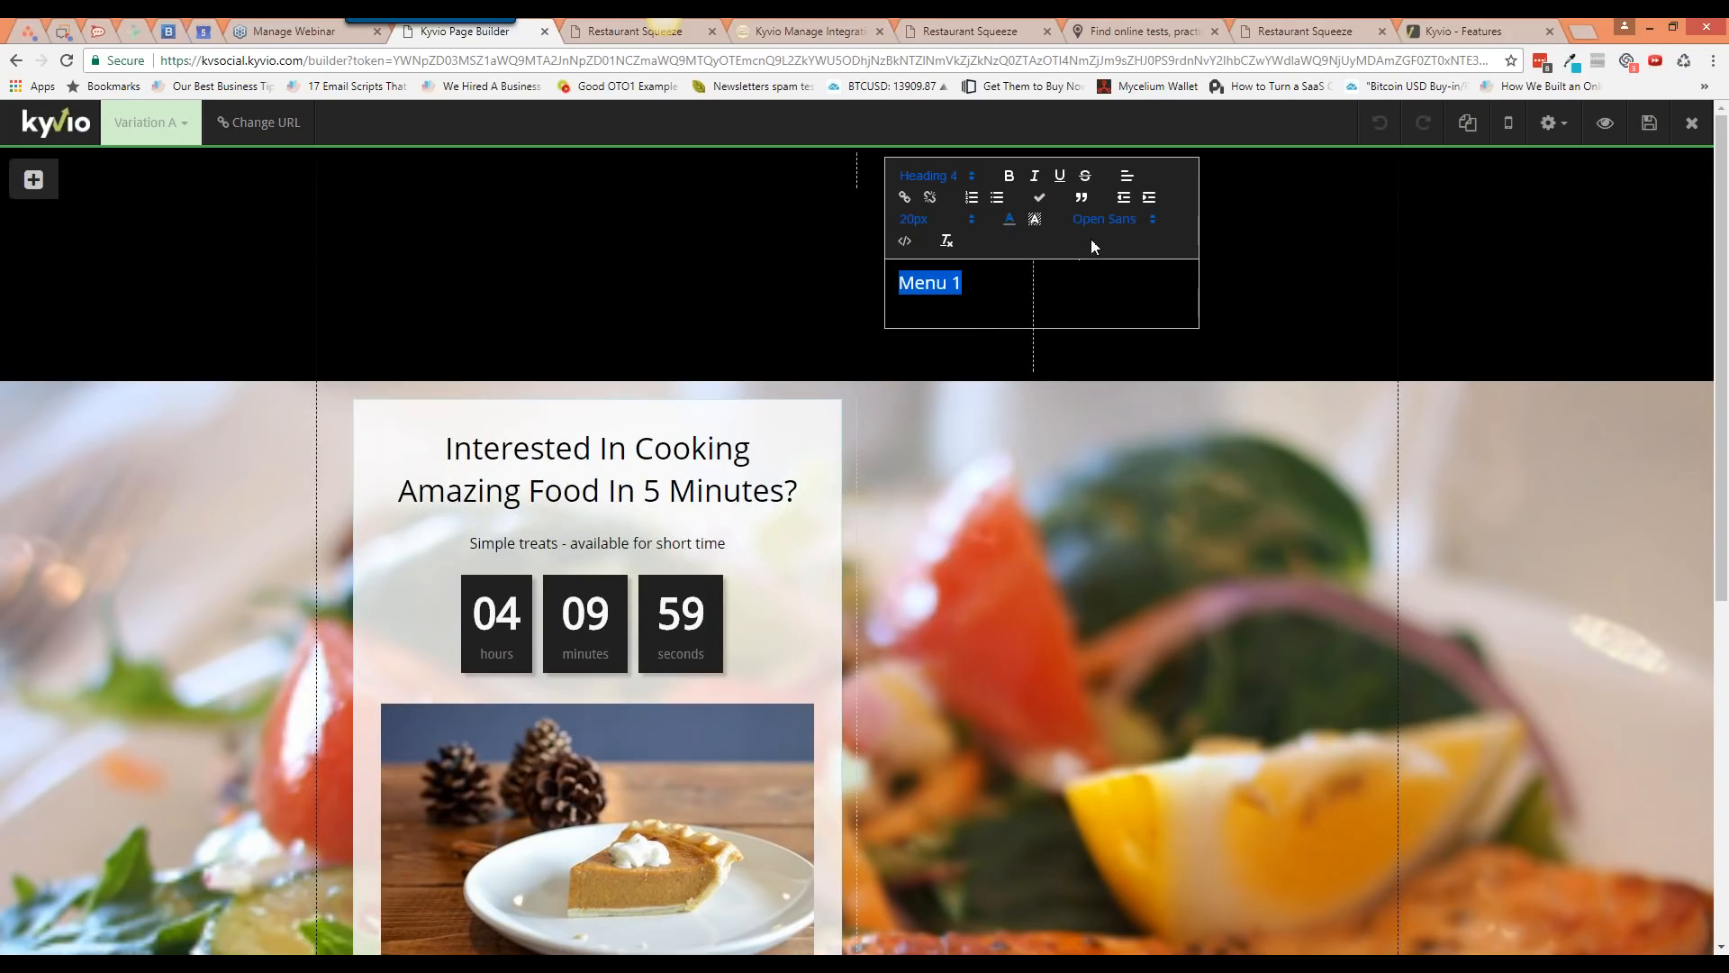
{"action": "left_click", "coordinate": [957, 226]}
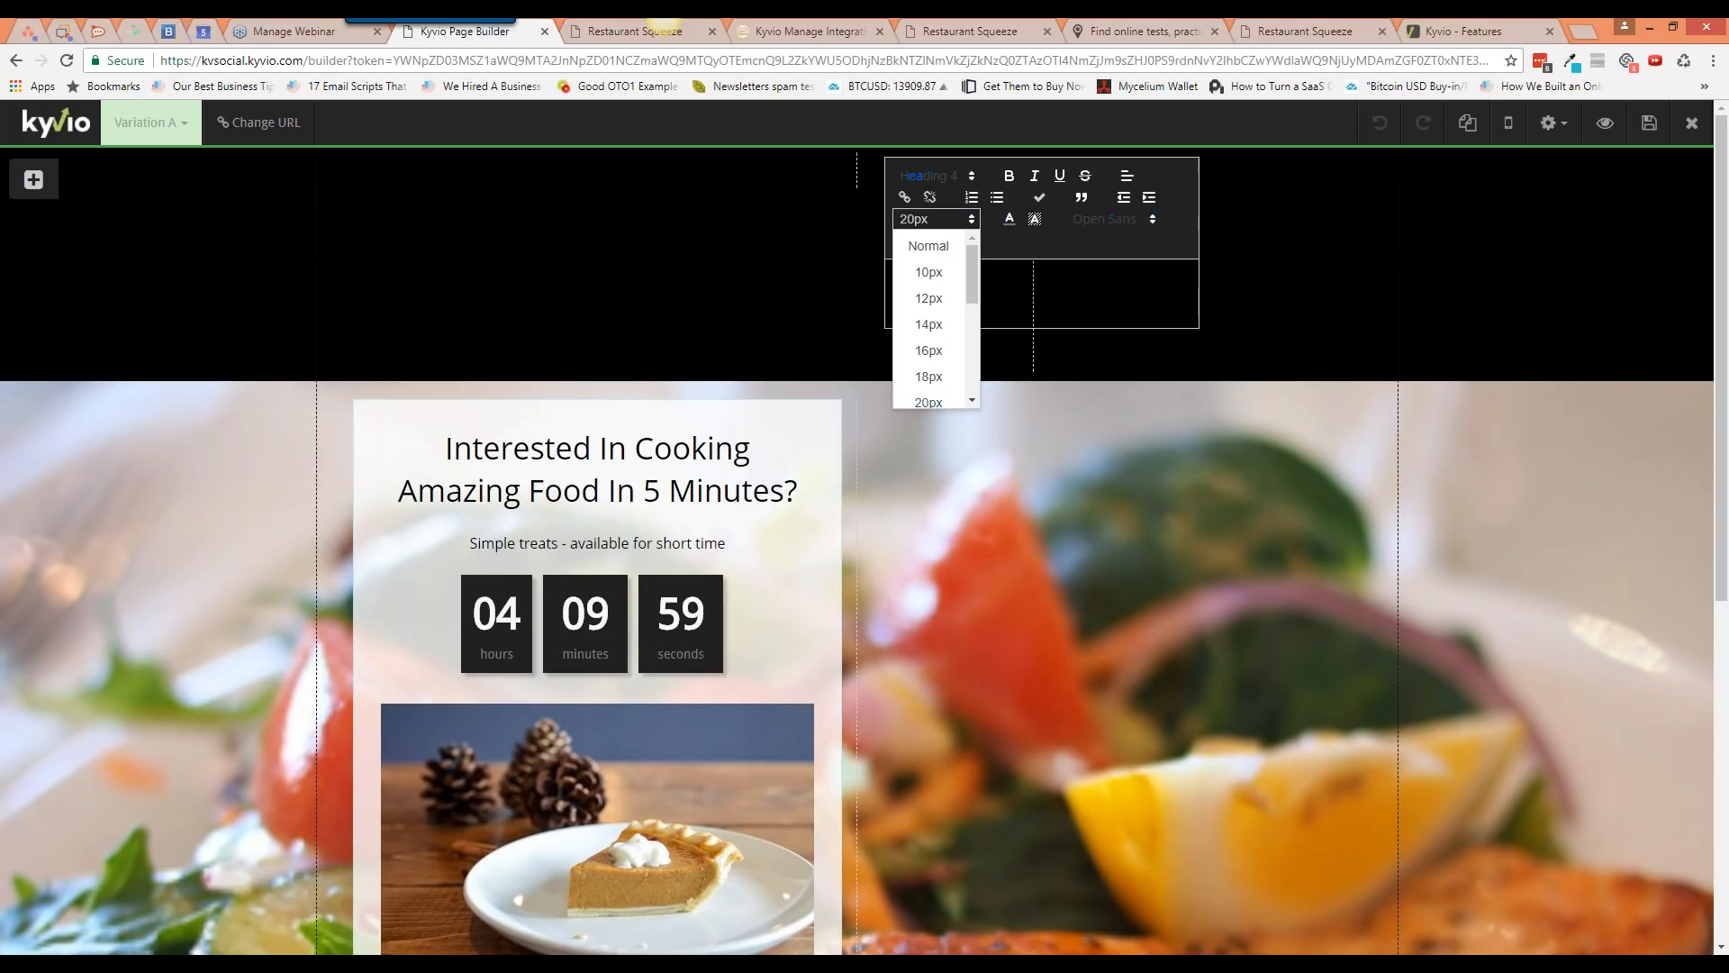
{"action": "left_click", "coordinate": [937, 327]}
{"action": "left_click", "coordinate": [991, 353]}
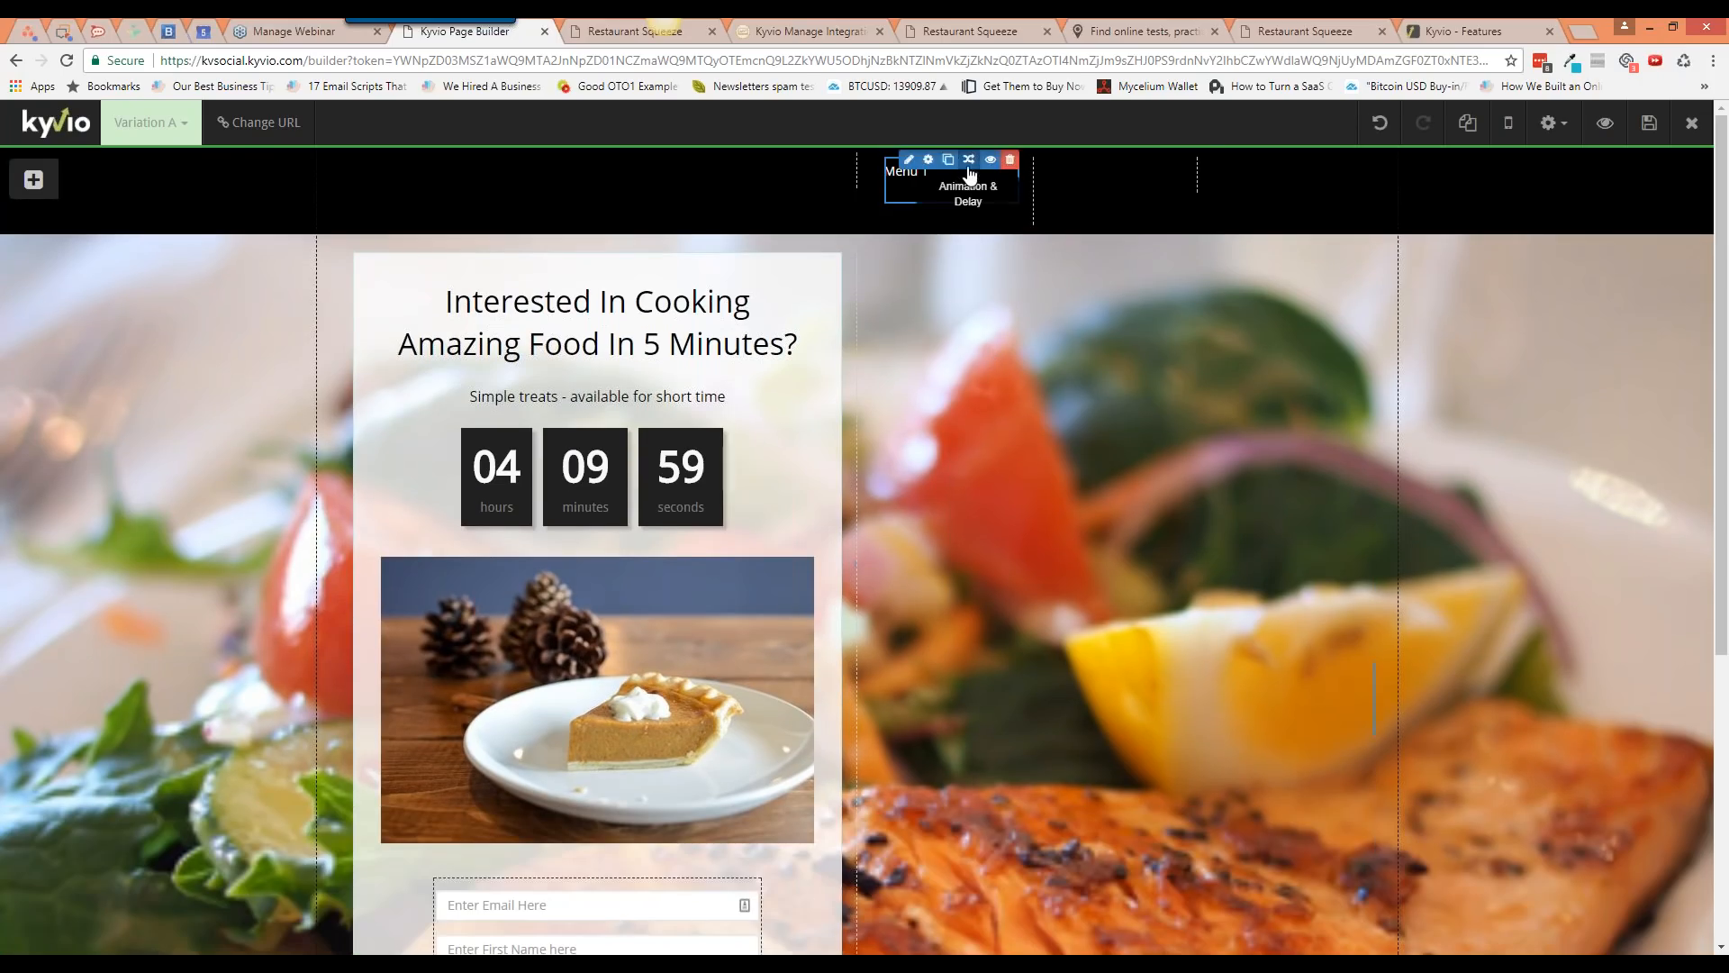
Step: Centre the Menu 1 heading text within its box
{"action": "left_click", "coordinate": [929, 161]}
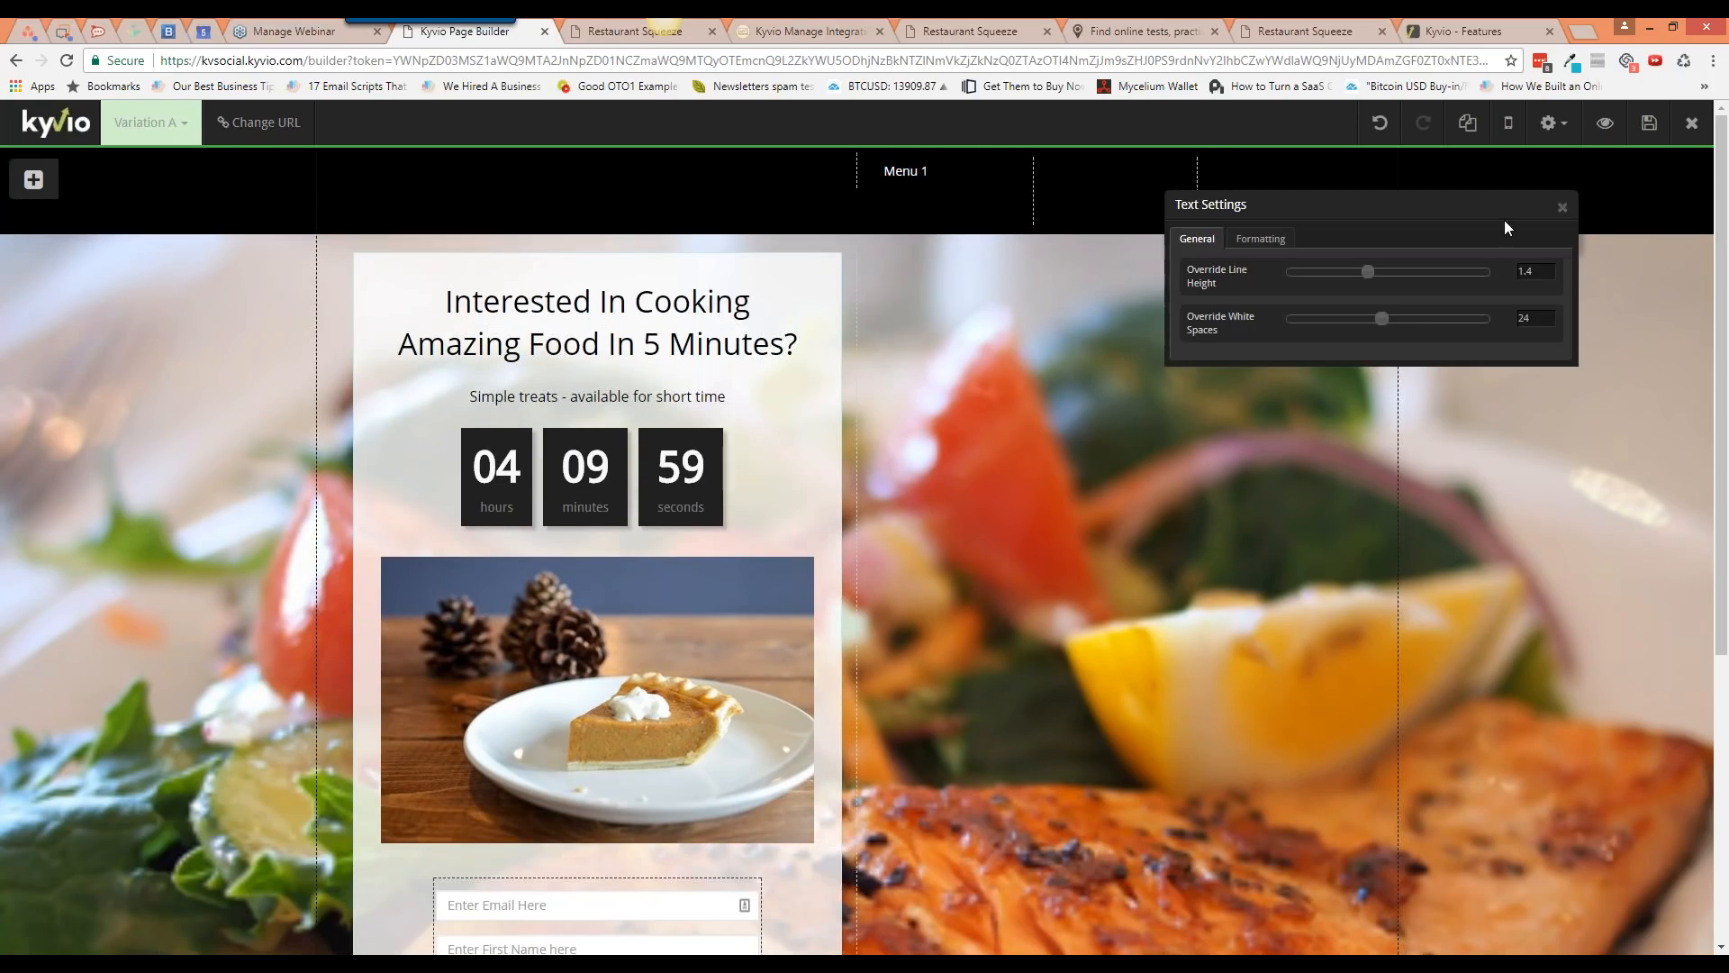
{"action": "left_click", "coordinate": [1562, 207]}
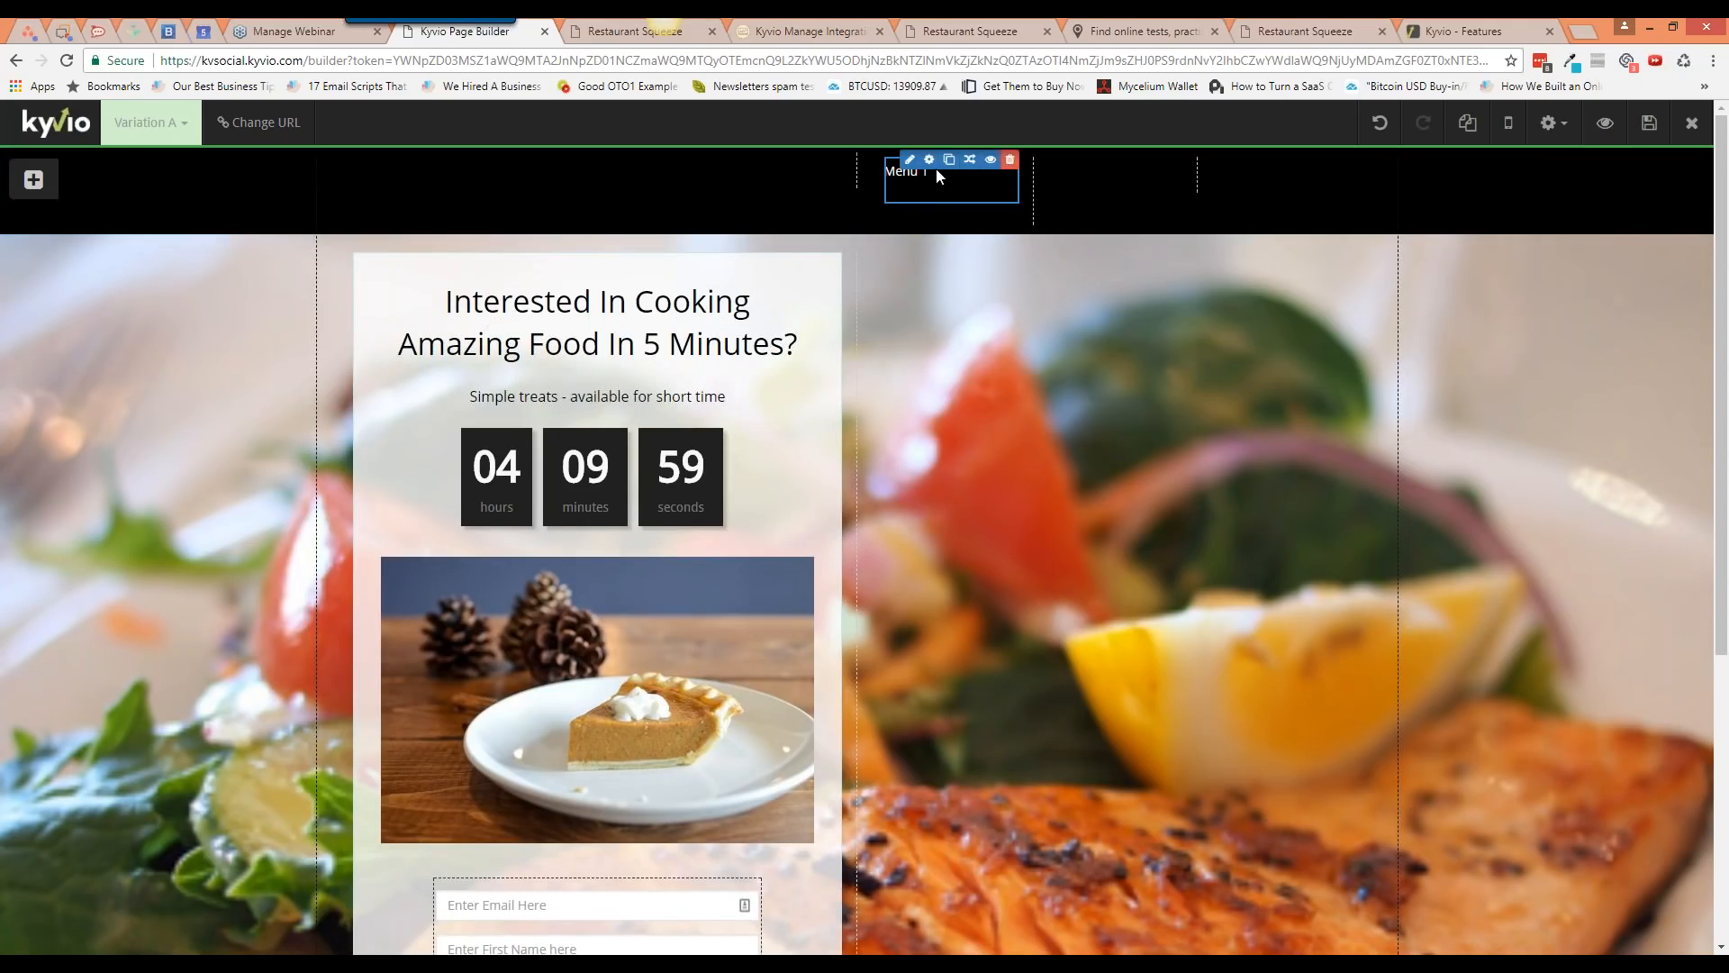
{"action": "left_click", "coordinate": [909, 159]}
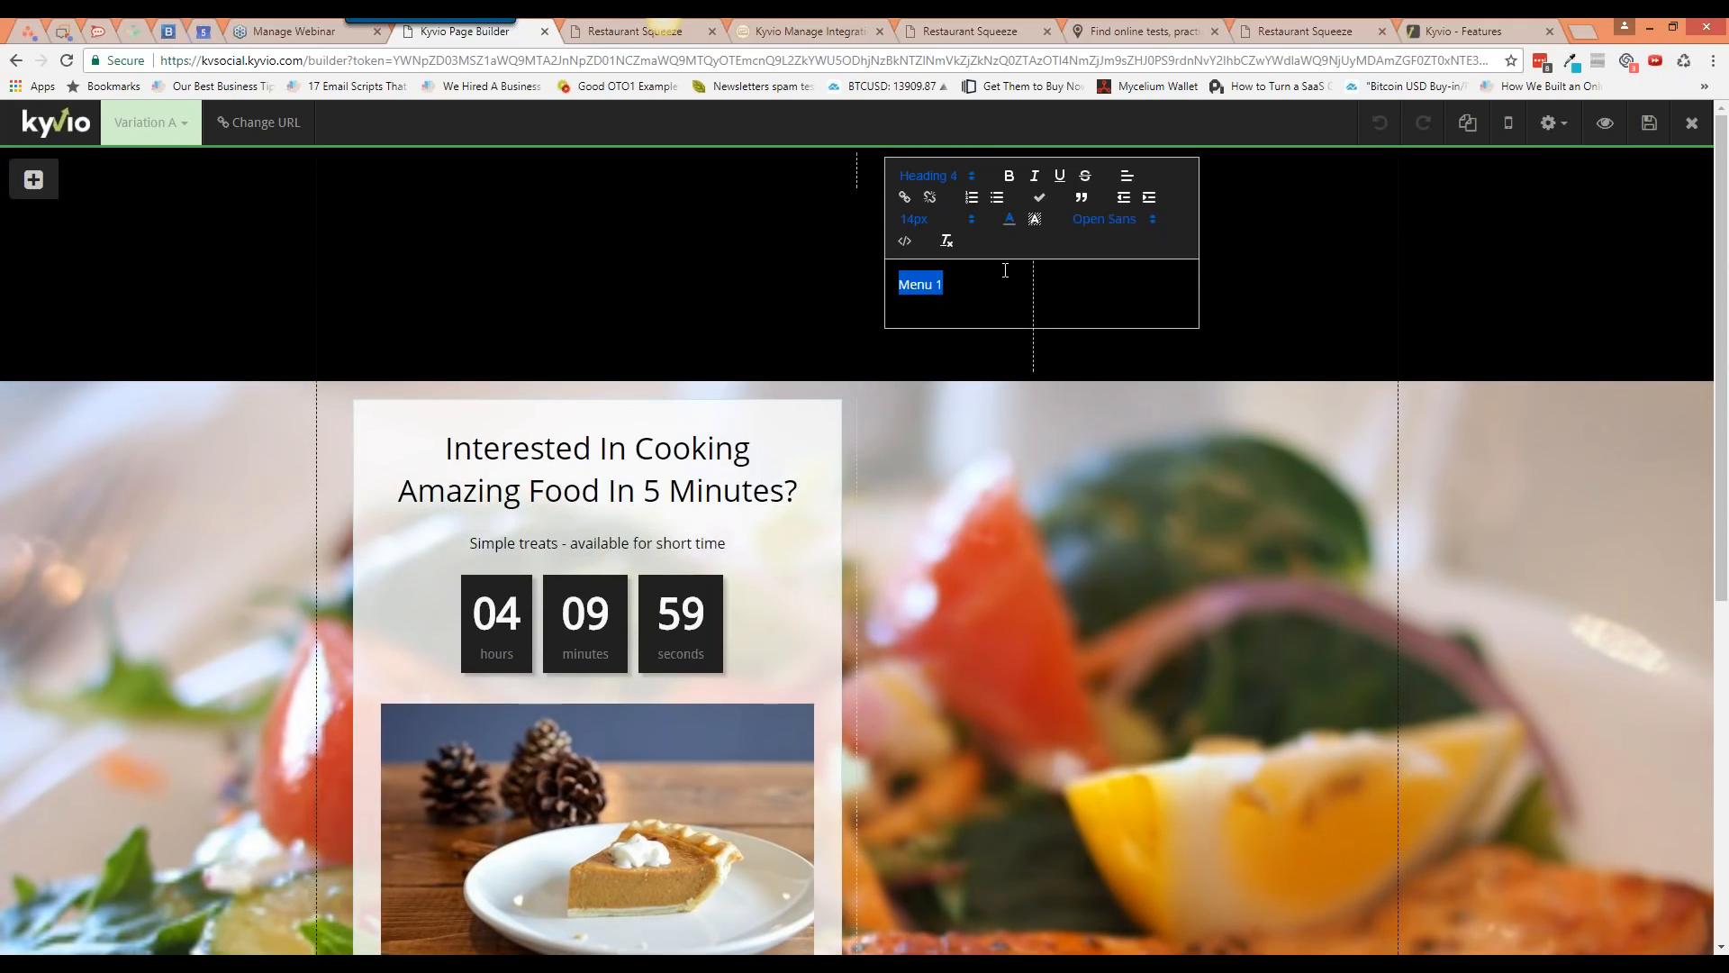
{"action": "left_click", "coordinate": [1126, 176]}
{"action": "left_click", "coordinate": [1127, 220]}
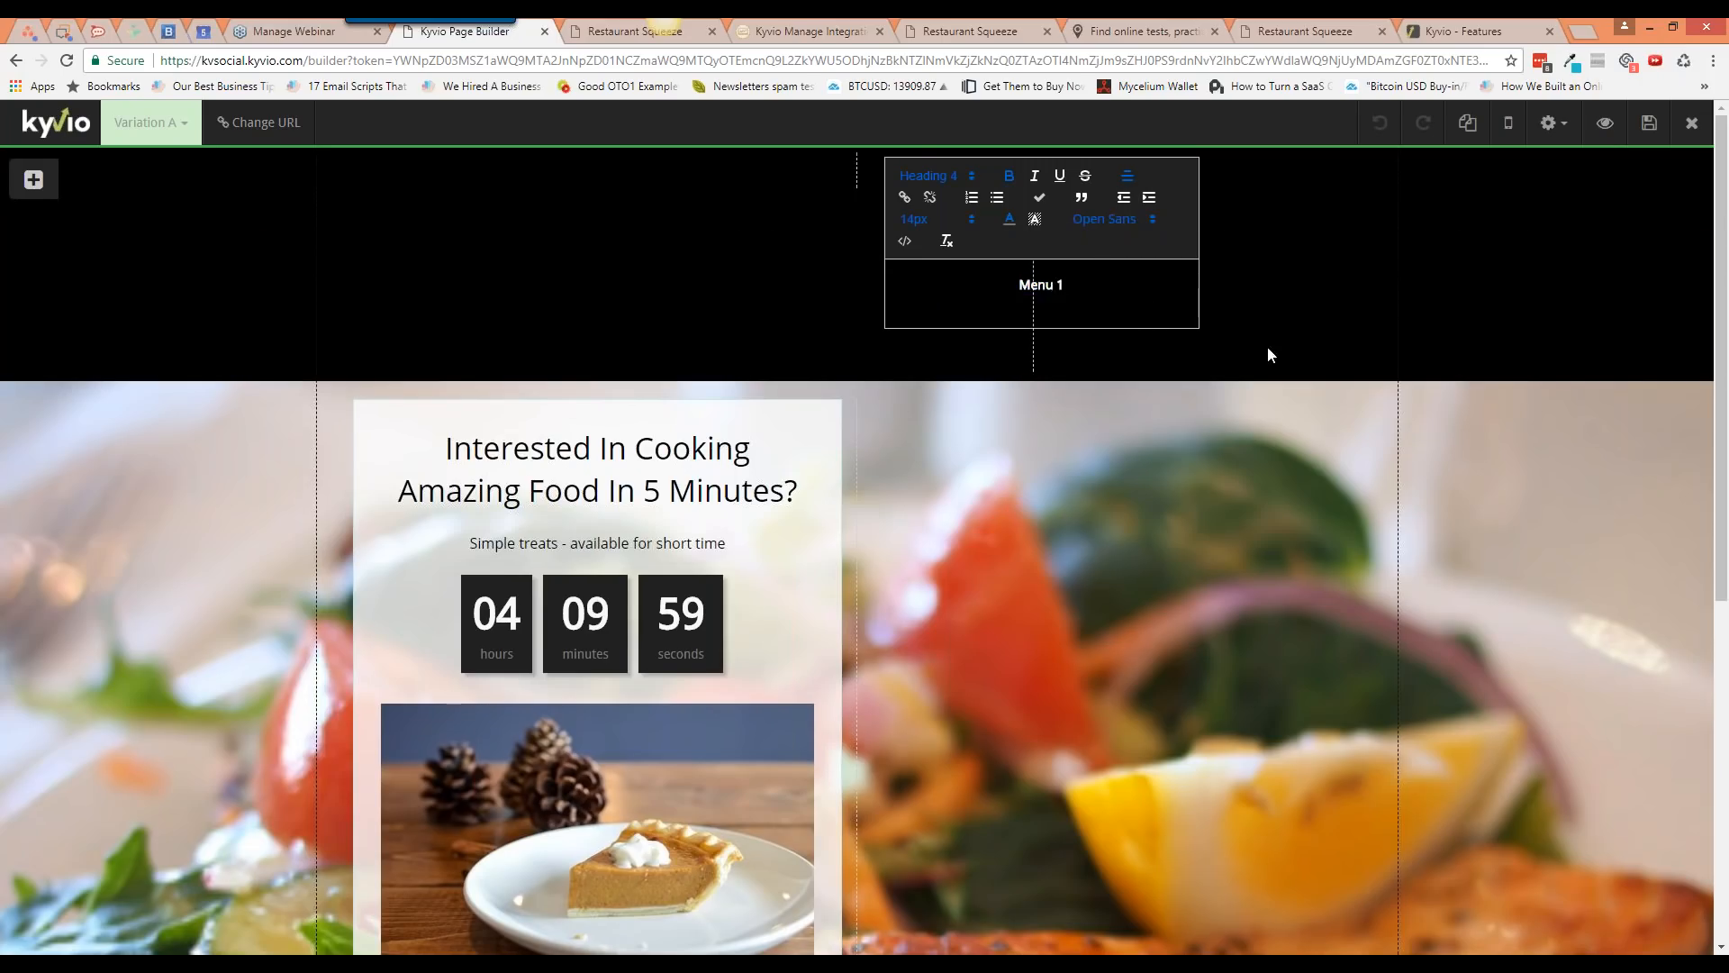
{"action": "left_click", "coordinate": [1268, 348]}
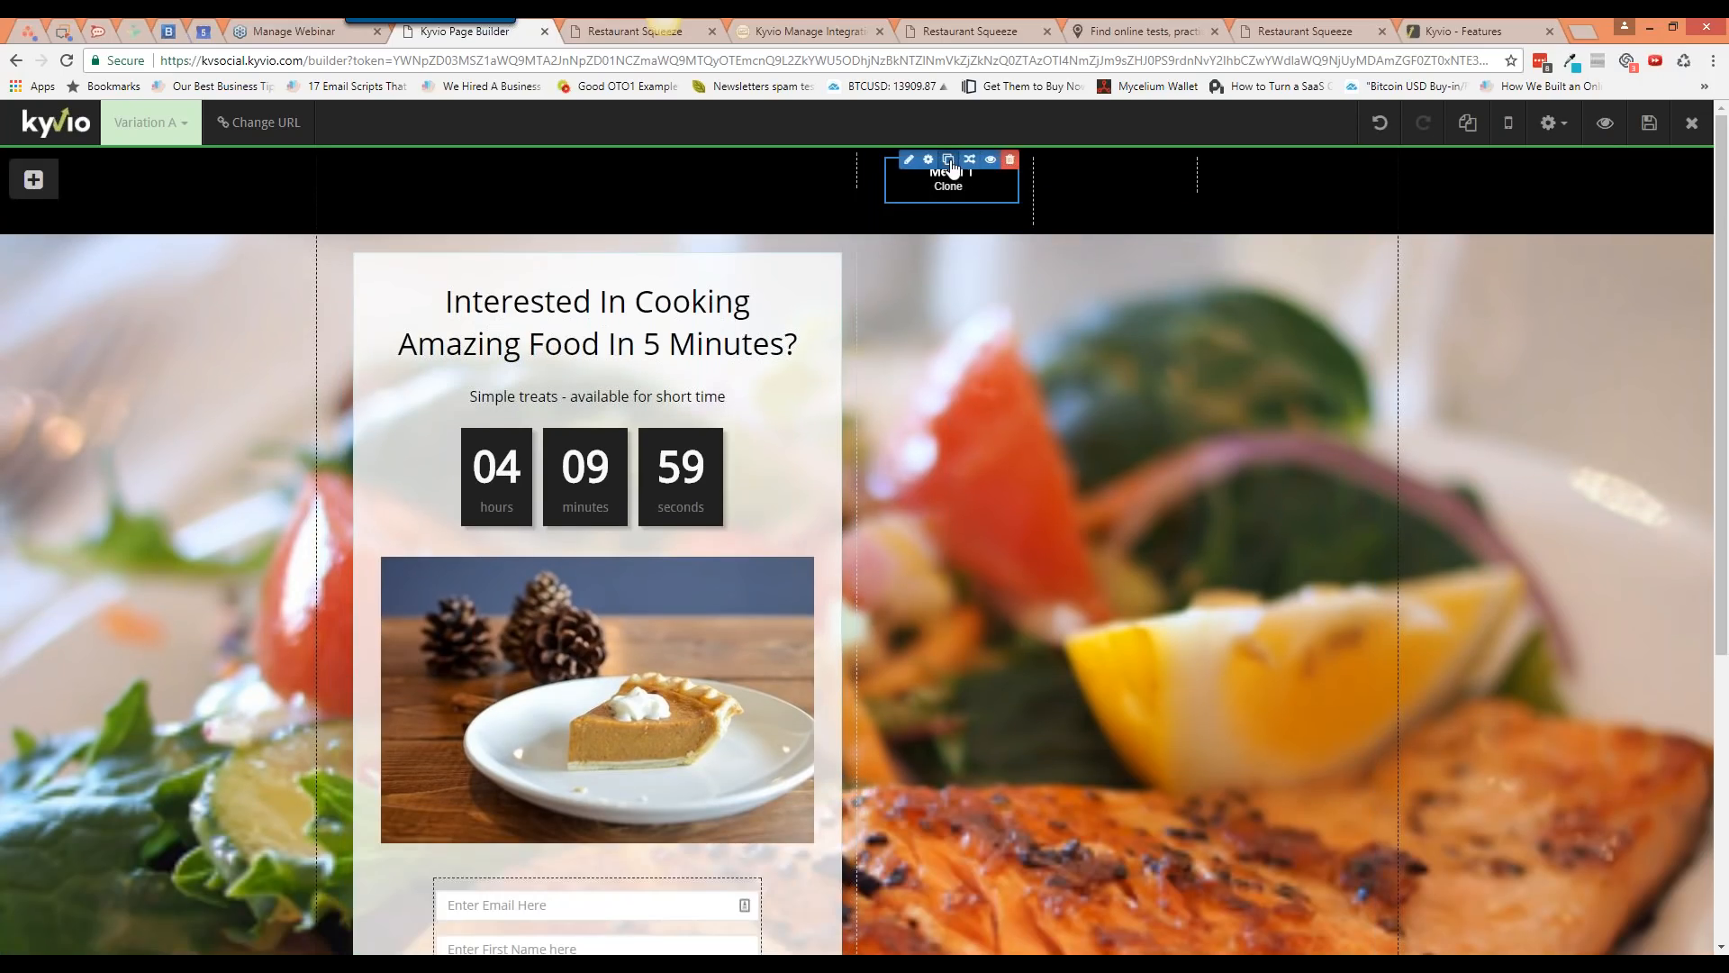
Step: Duplicate Menu 1 twice and move the copies into the second and third columns
{"action": "left_click", "coordinate": [949, 161]}
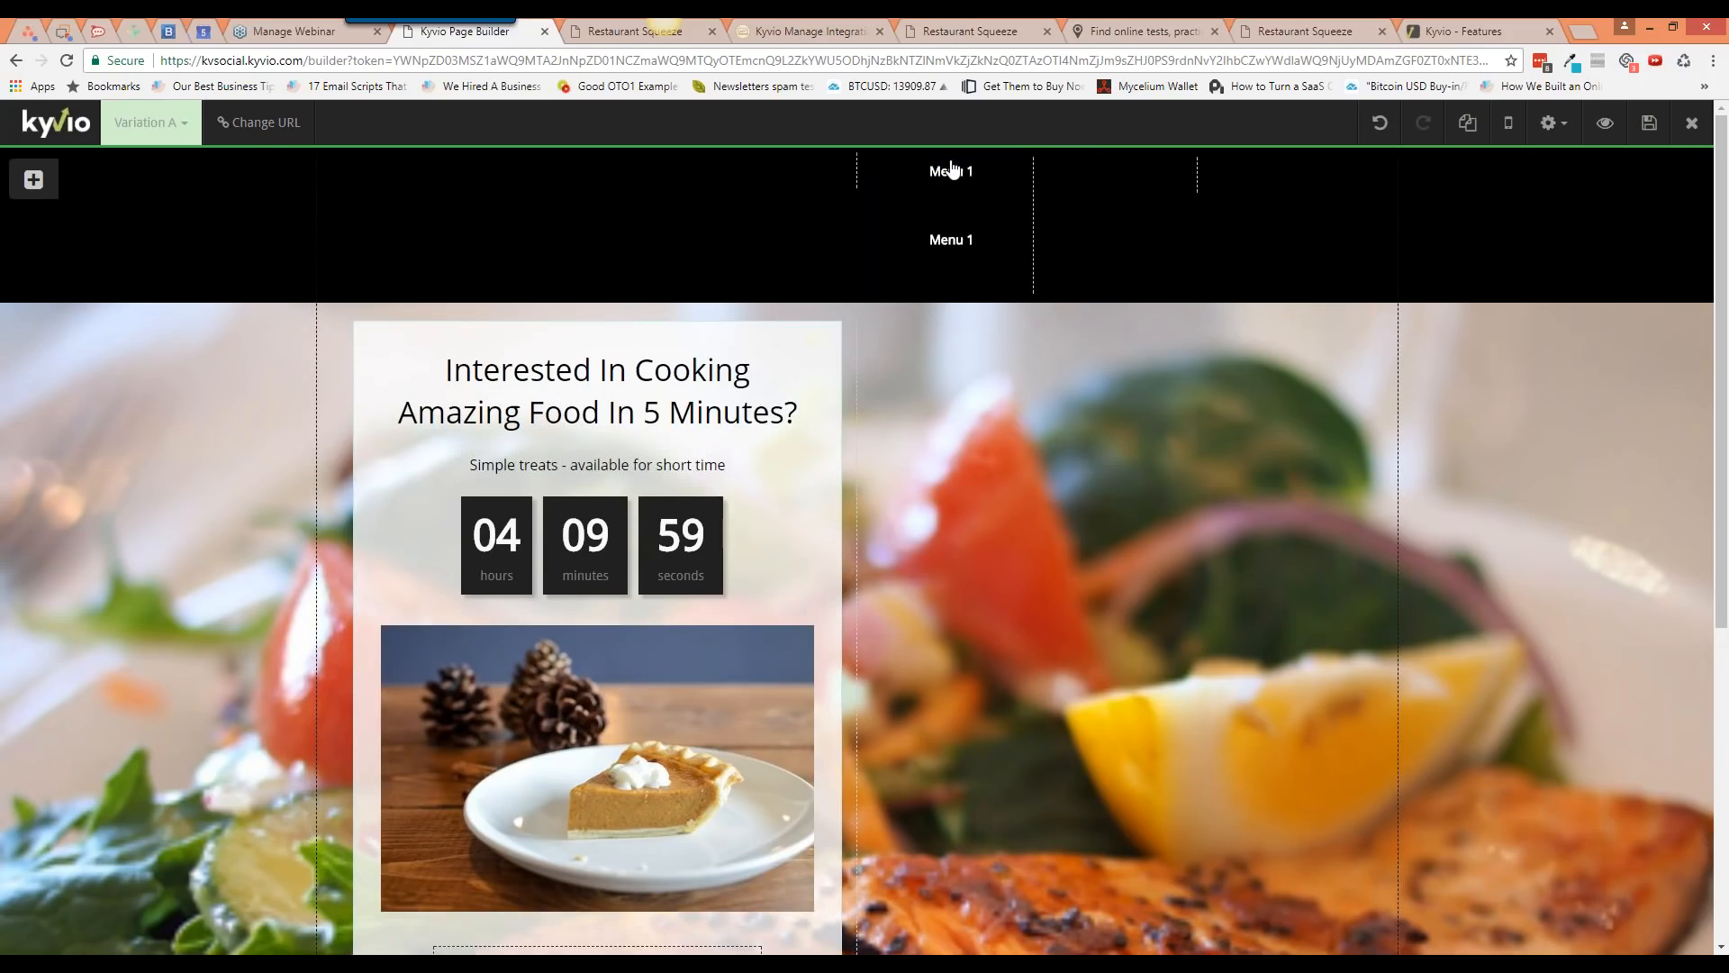
{"action": "left_click", "coordinate": [949, 228]}
{"action": "left_click_drag", "start_coordinate": [970, 228], "coordinate": [1109, 176]}
{"action": "left_click_drag", "start_coordinate": [944, 245], "coordinate": [1115, 224]}
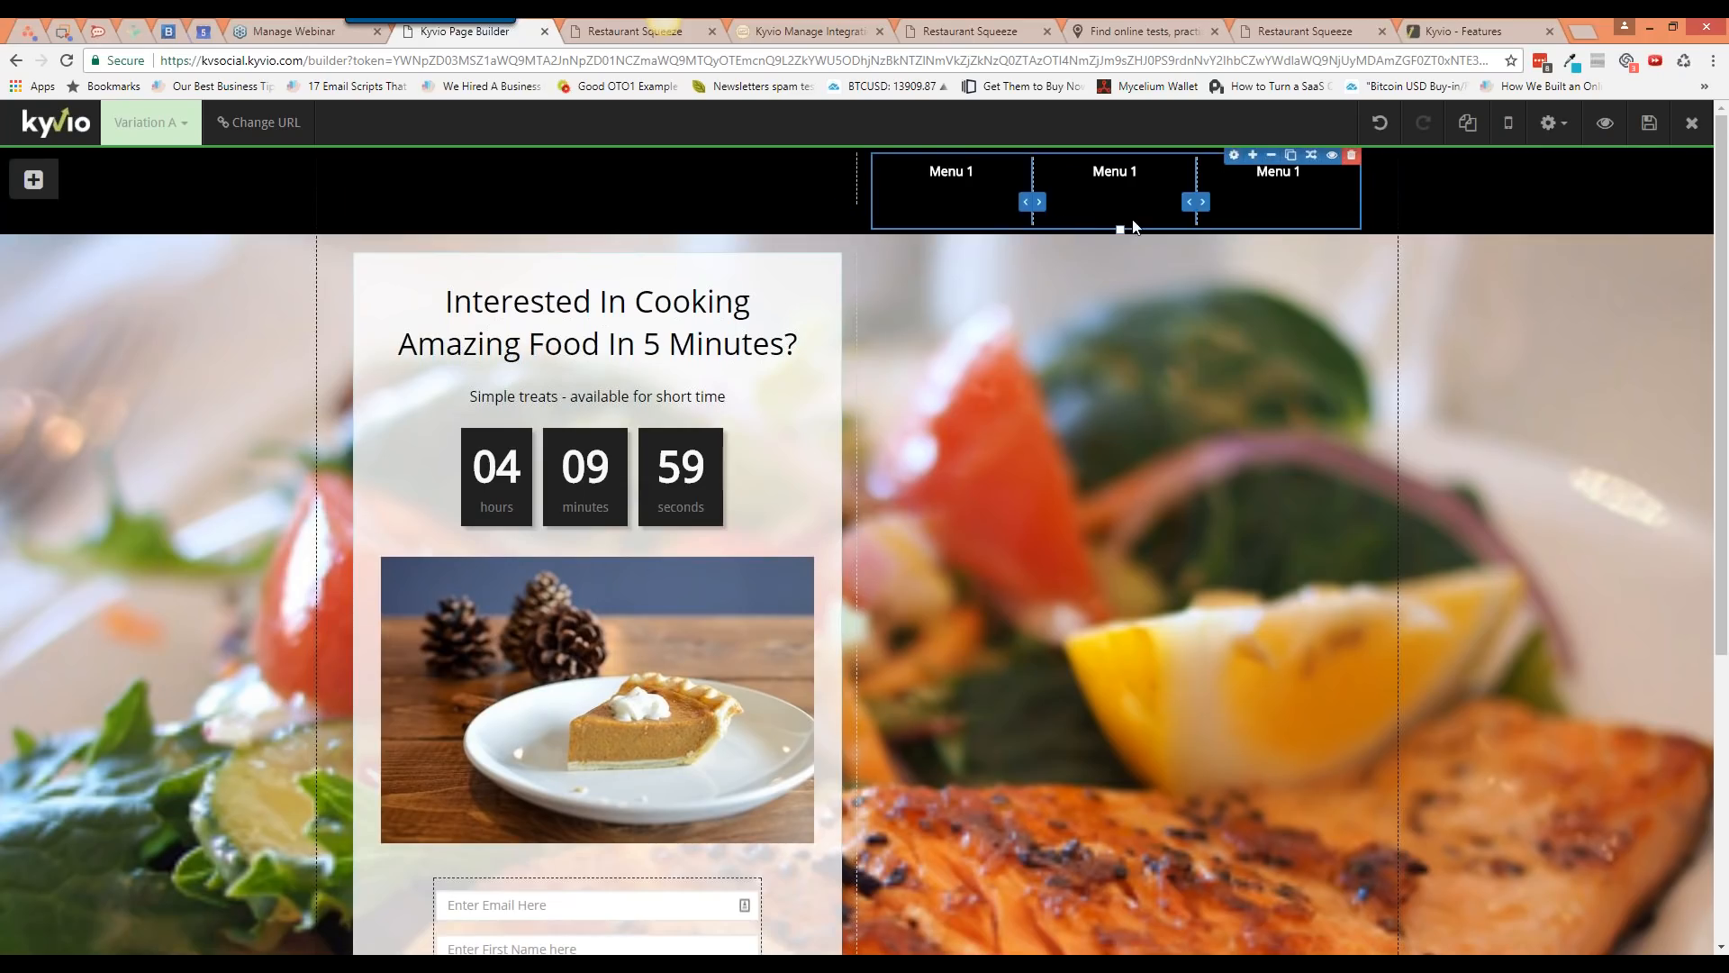
Step: Set the menu row to preserve its columns on mobile display
{"action": "left_click", "coordinate": [1234, 155]}
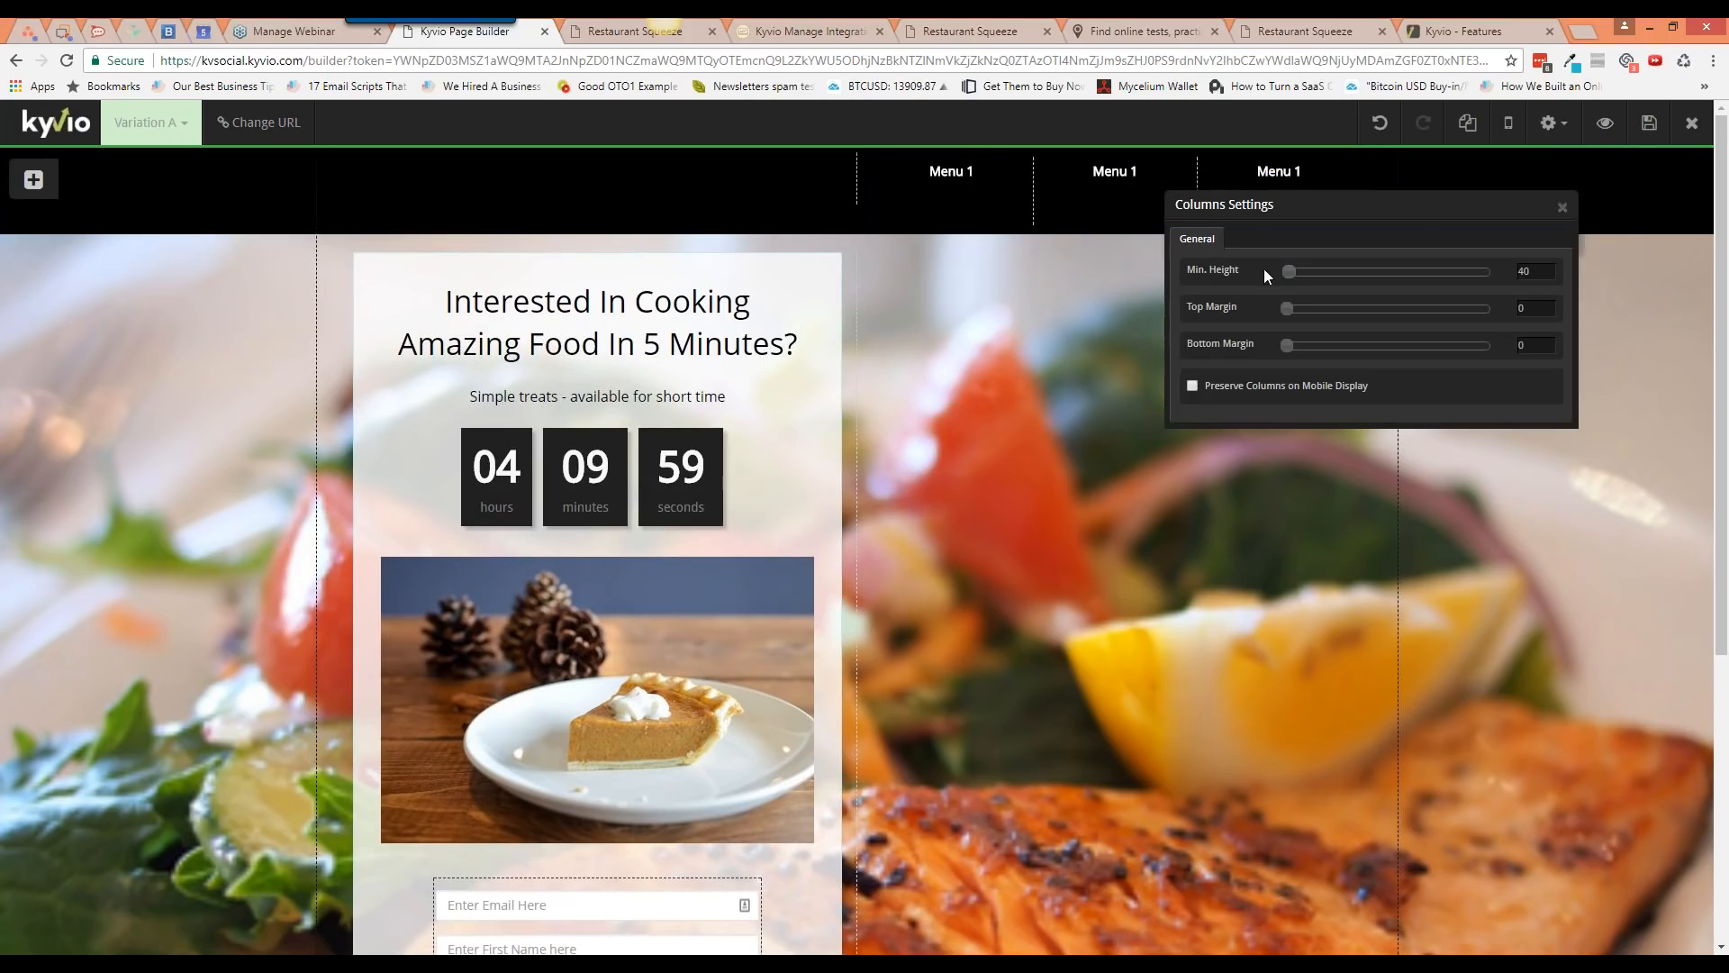
{"action": "left_click", "coordinate": [1287, 308]}
{"action": "left_click_drag", "start_coordinate": [1288, 273], "coordinate": [1254, 281]}
{"action": "left_click", "coordinate": [1300, 388]}
{"action": "left_click", "coordinate": [1564, 209]}
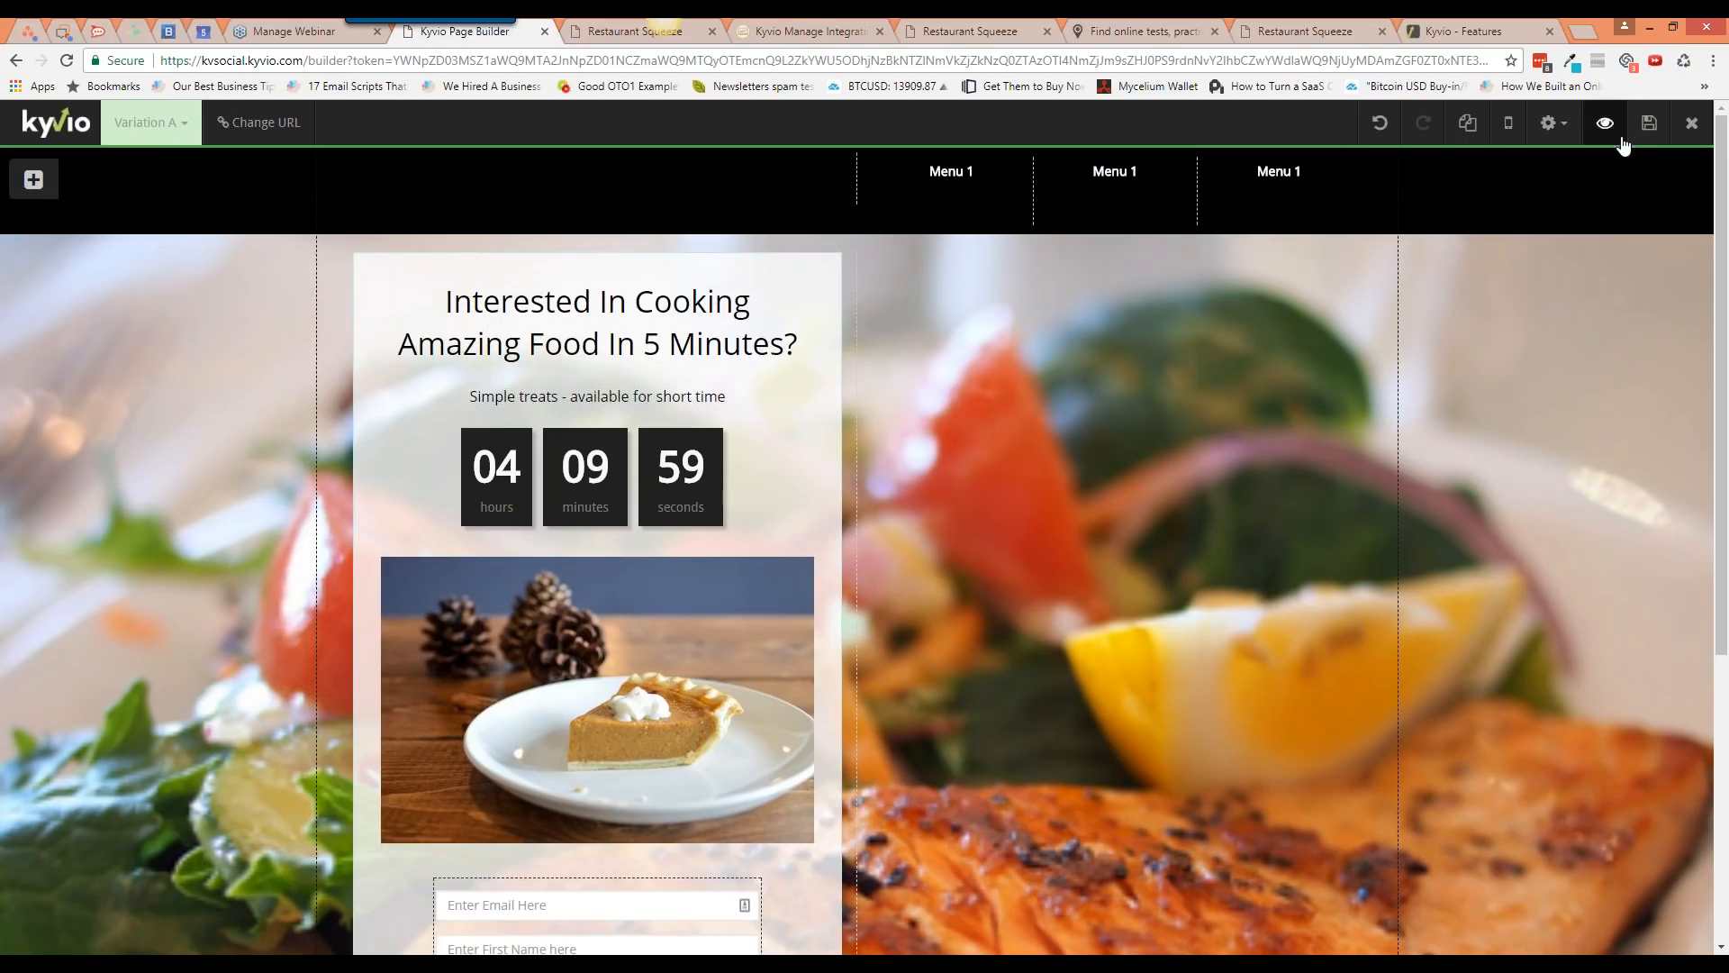
Step: Preview the restaurant page in a new tab, then return to the builder
{"action": "left_click", "coordinate": [1649, 124]}
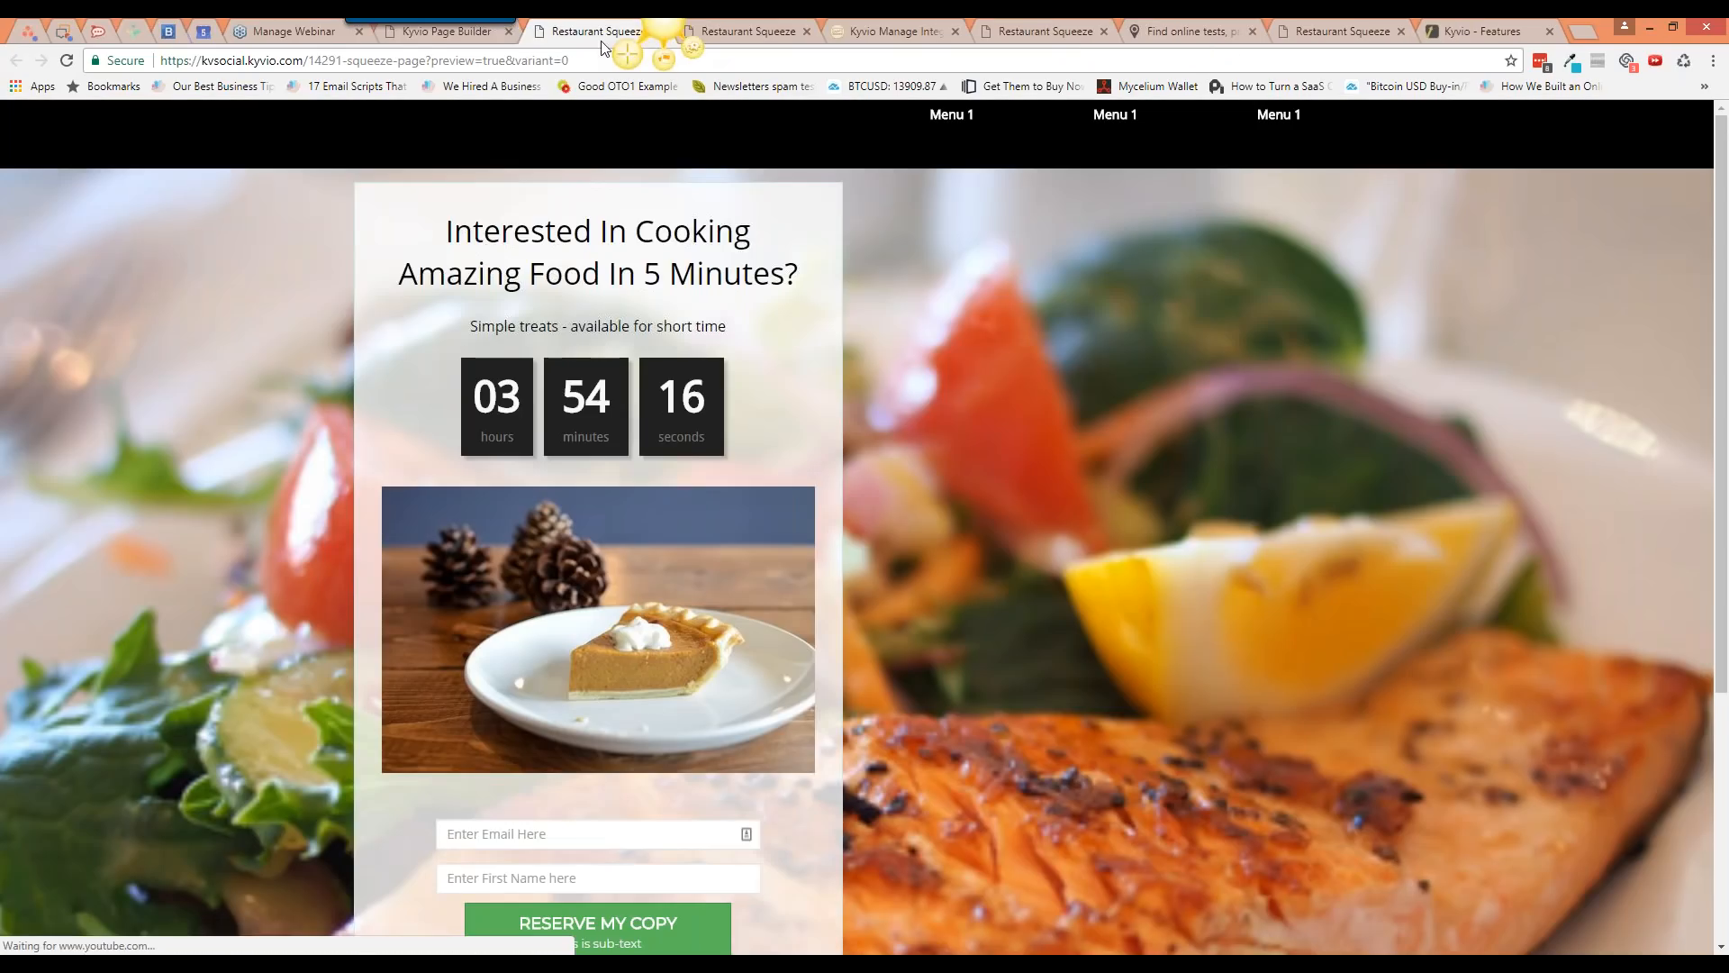
{"action": "left_click_drag", "start_coordinate": [622, 31], "coordinate": [521, 38]}
{"action": "left_click", "coordinate": [509, 31]}
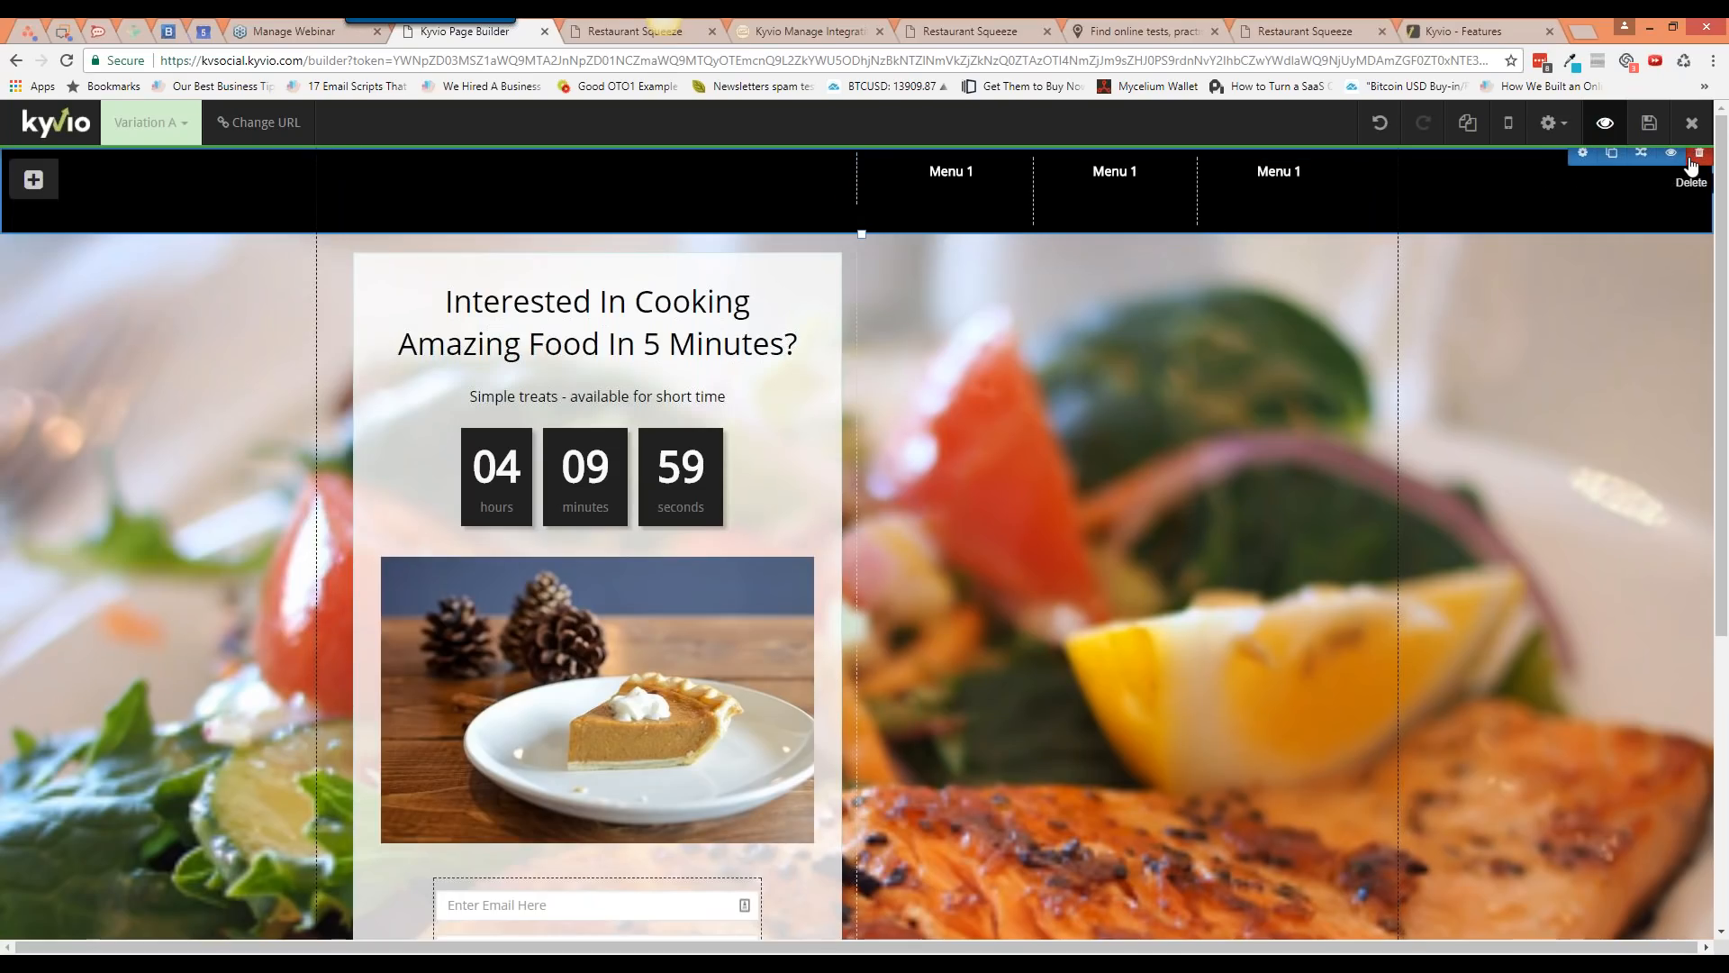
Step: Delete the black section holding the three Menu 1 items
{"action": "left_click", "coordinate": [1693, 158]}
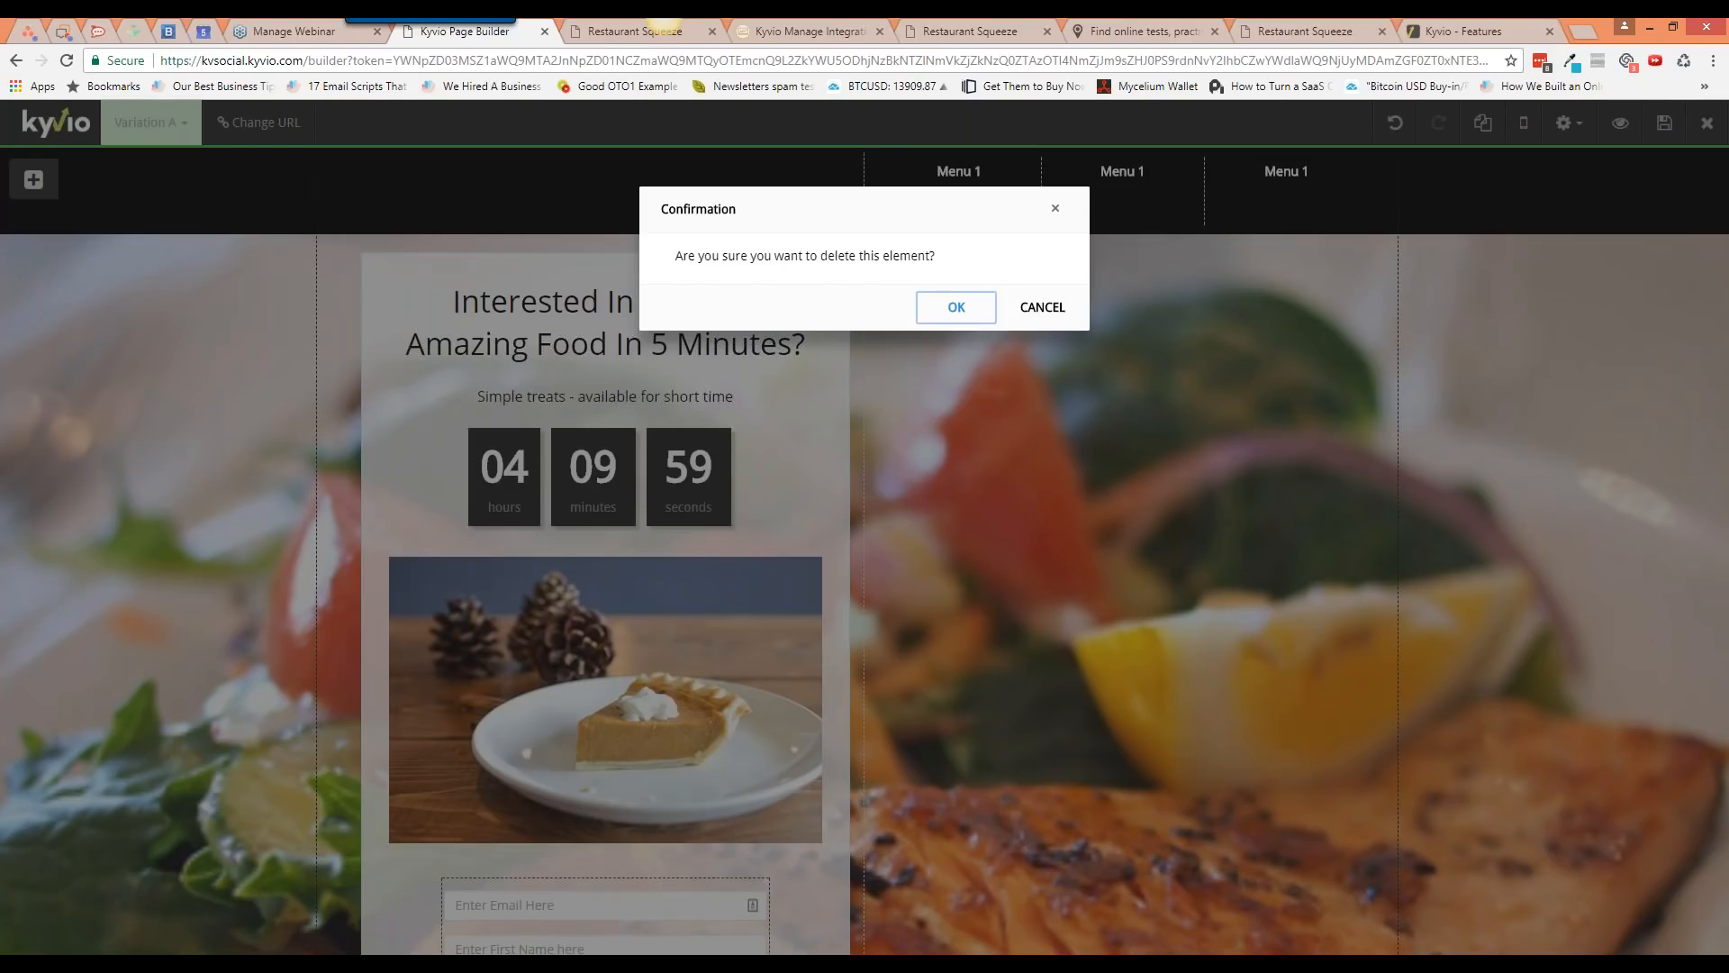
{"action": "key", "text": "Return"}
{"action": "left_click", "coordinate": [1551, 122]}
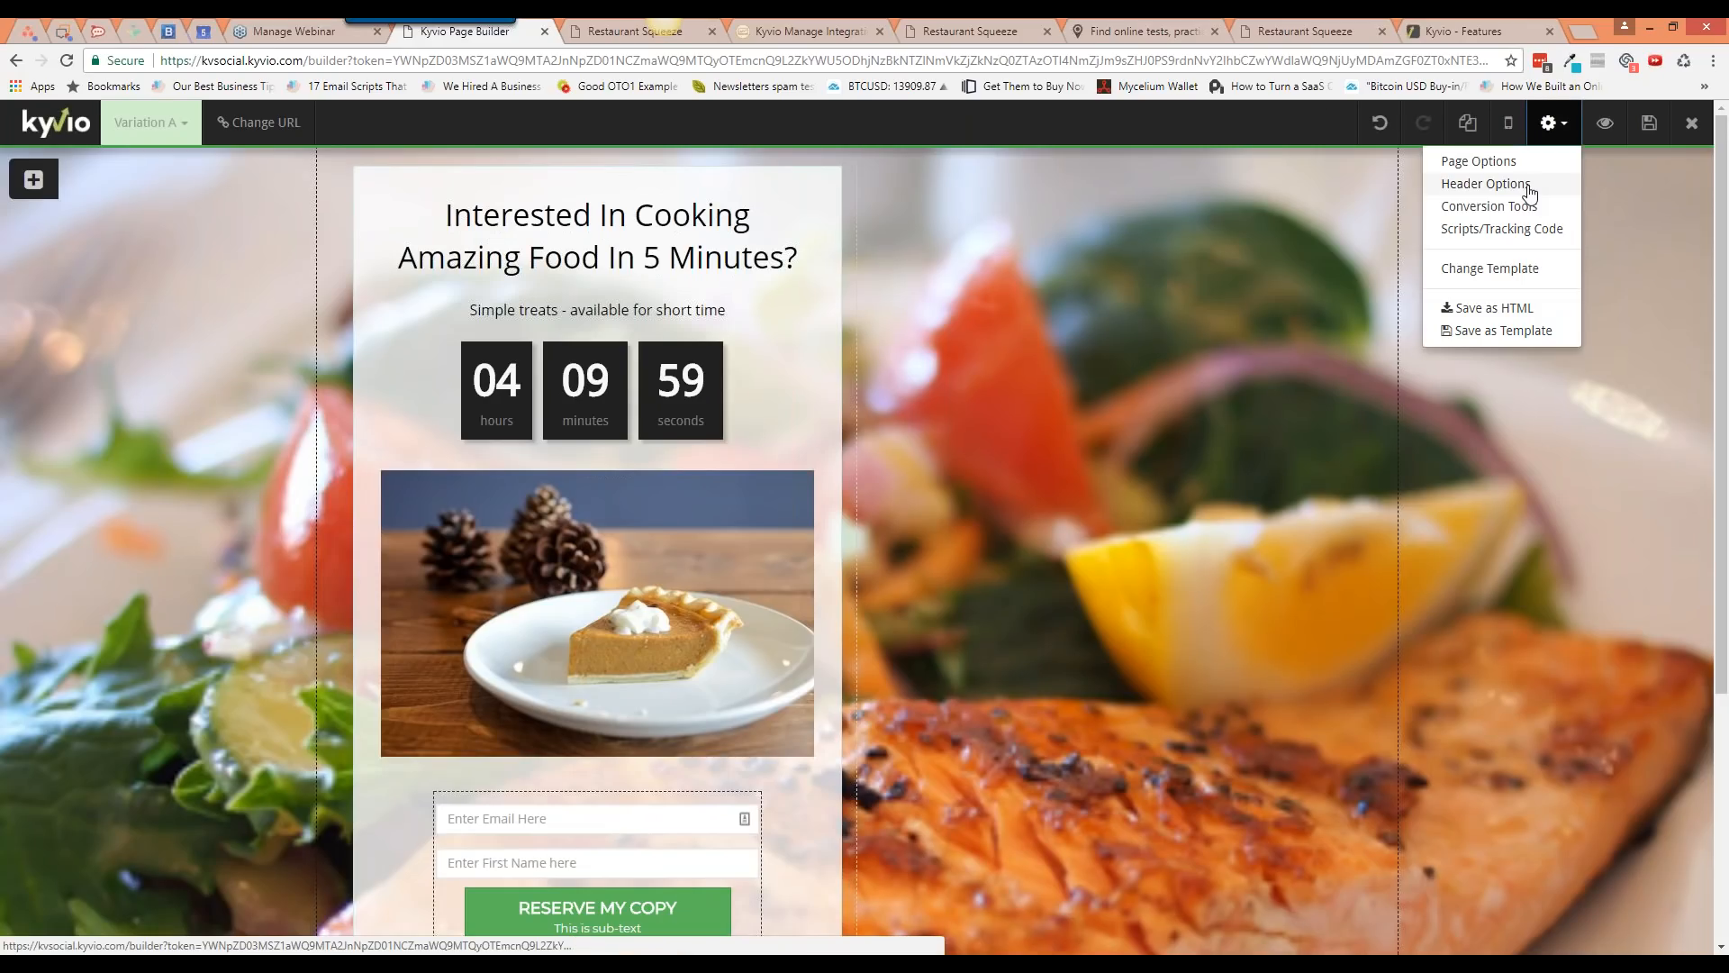
Step: Turn on the page header and its menu links, positioned on the right
{"action": "left_click", "coordinate": [1526, 183]}
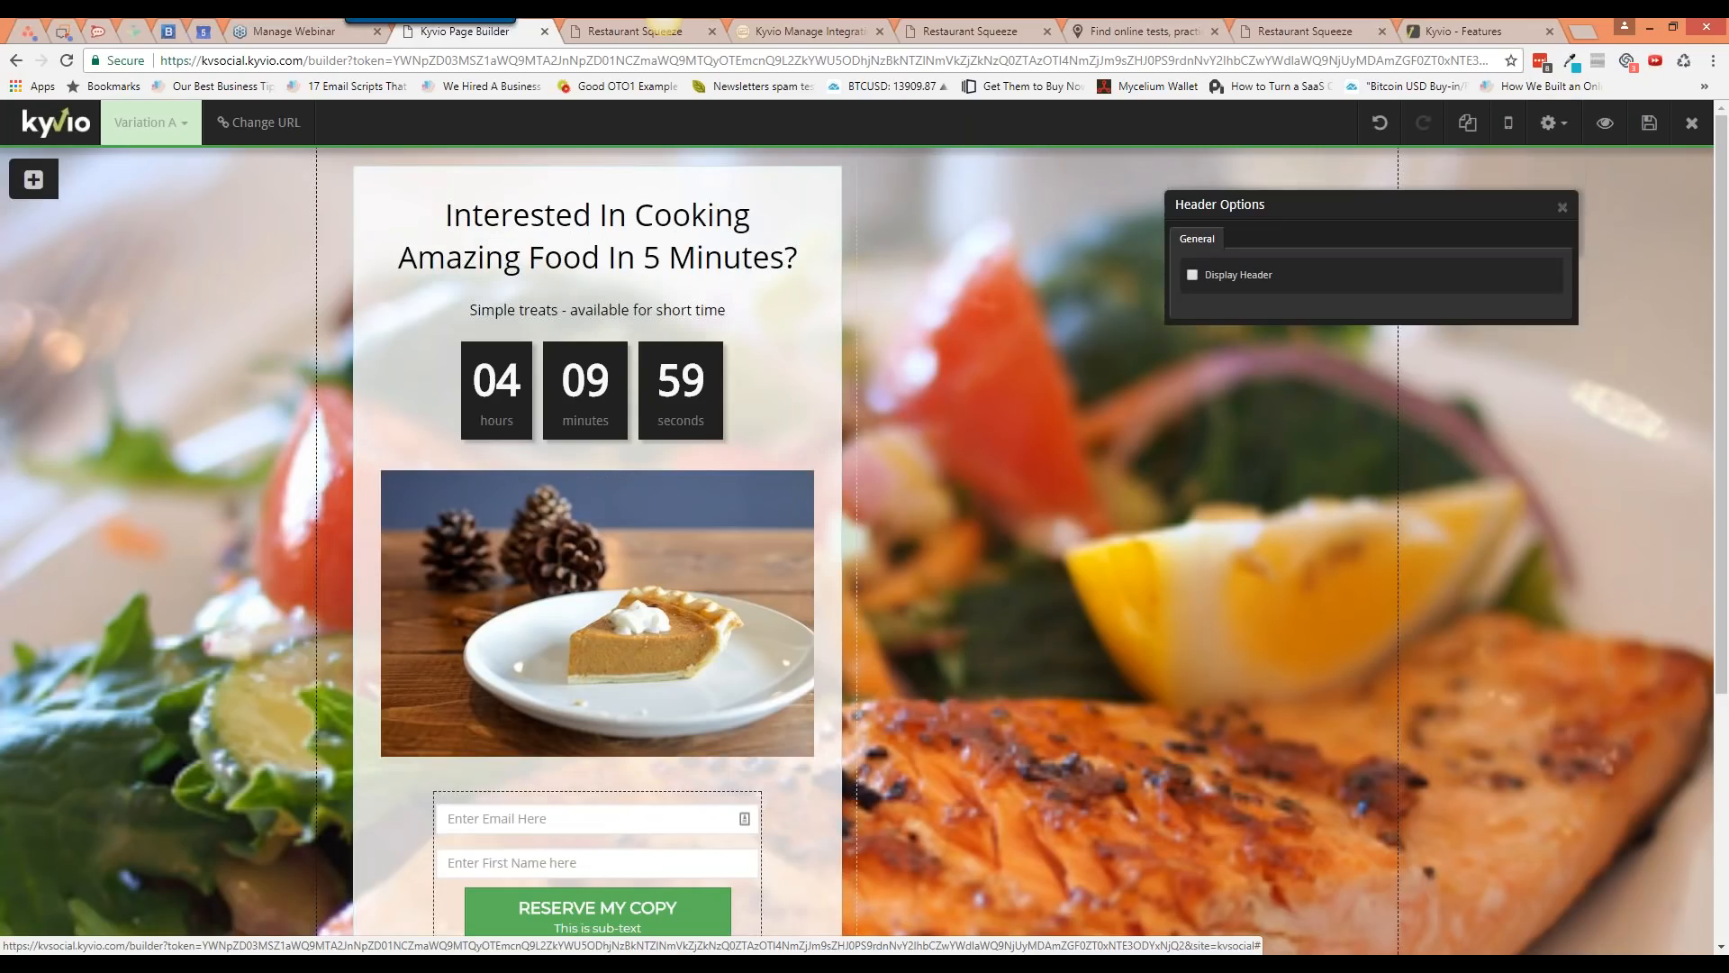
{"action": "left_click", "coordinate": [1239, 277]}
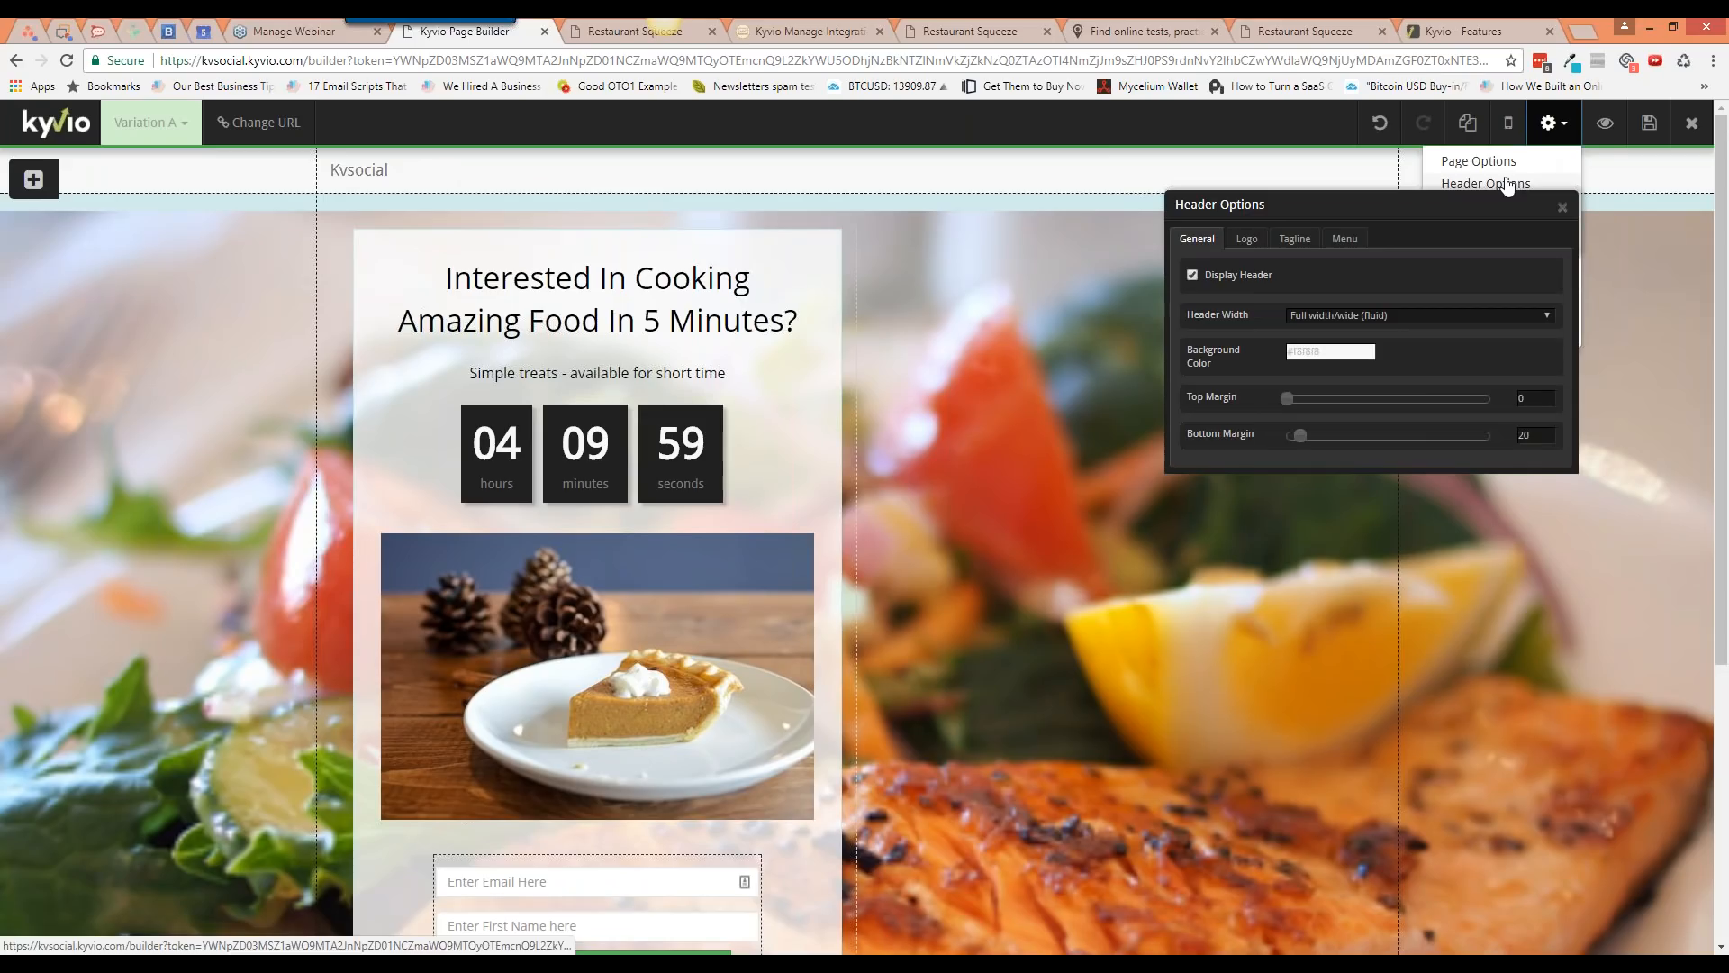
{"action": "left_click", "coordinate": [1344, 239]}
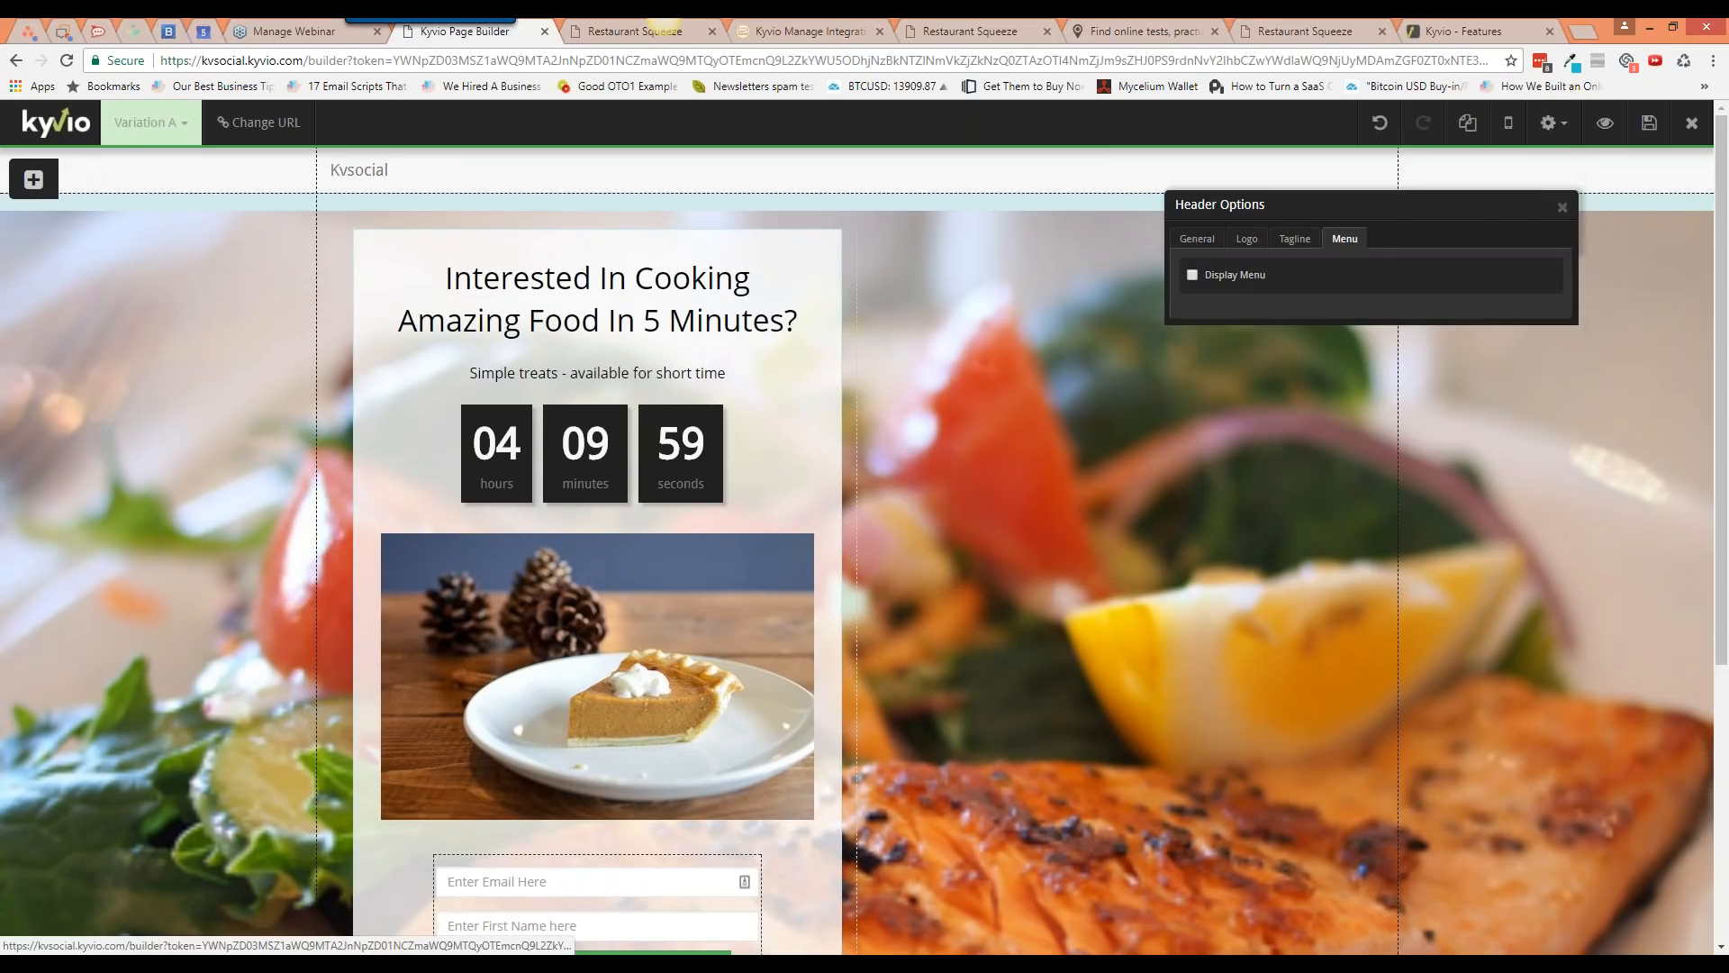
{"action": "left_click", "coordinate": [1227, 307]}
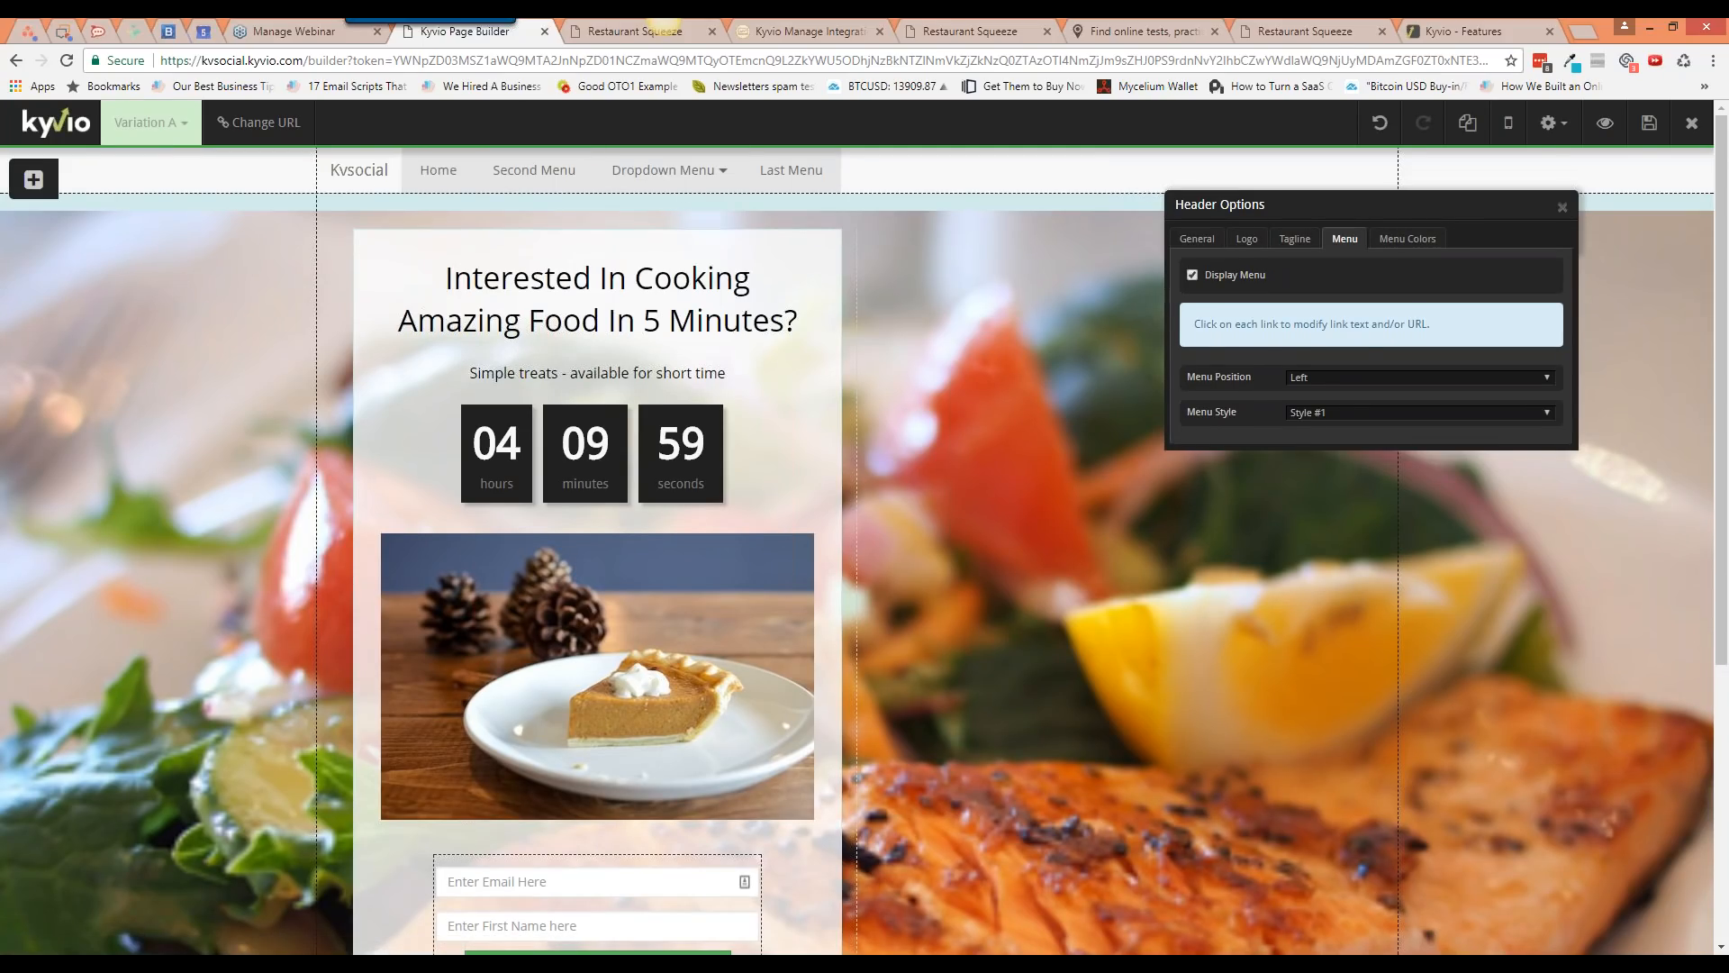
{"action": "left_click", "coordinate": [1360, 378]}
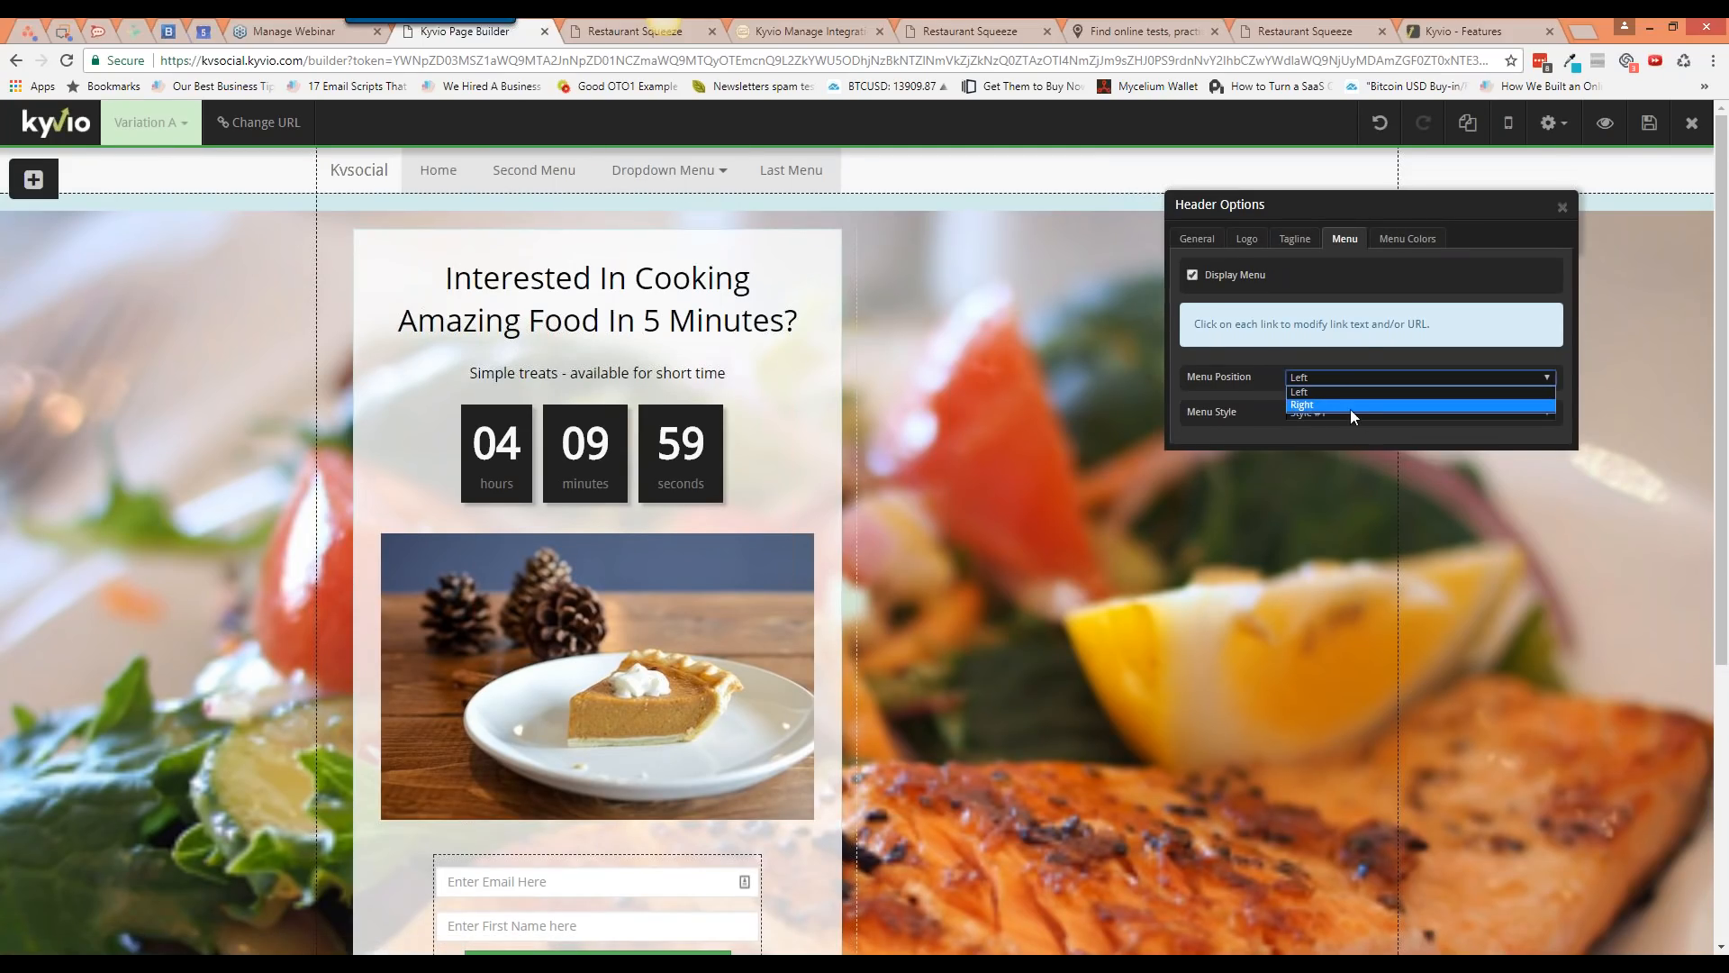
{"action": "left_click", "coordinate": [1349, 405]}
Step: Try menu Styles #2 through #5, then settle on Style #1
{"action": "left_click", "coordinate": [1348, 411]}
{"action": "left_click", "coordinate": [1347, 436]}
{"action": "left_click", "coordinate": [1349, 413]}
{"action": "left_click", "coordinate": [1347, 445]}
{"action": "left_click", "coordinate": [1348, 413]}
{"action": "left_click", "coordinate": [1349, 465]}
{"action": "left_click", "coordinate": [1356, 414]}
{"action": "left_click", "coordinate": [1353, 477]}
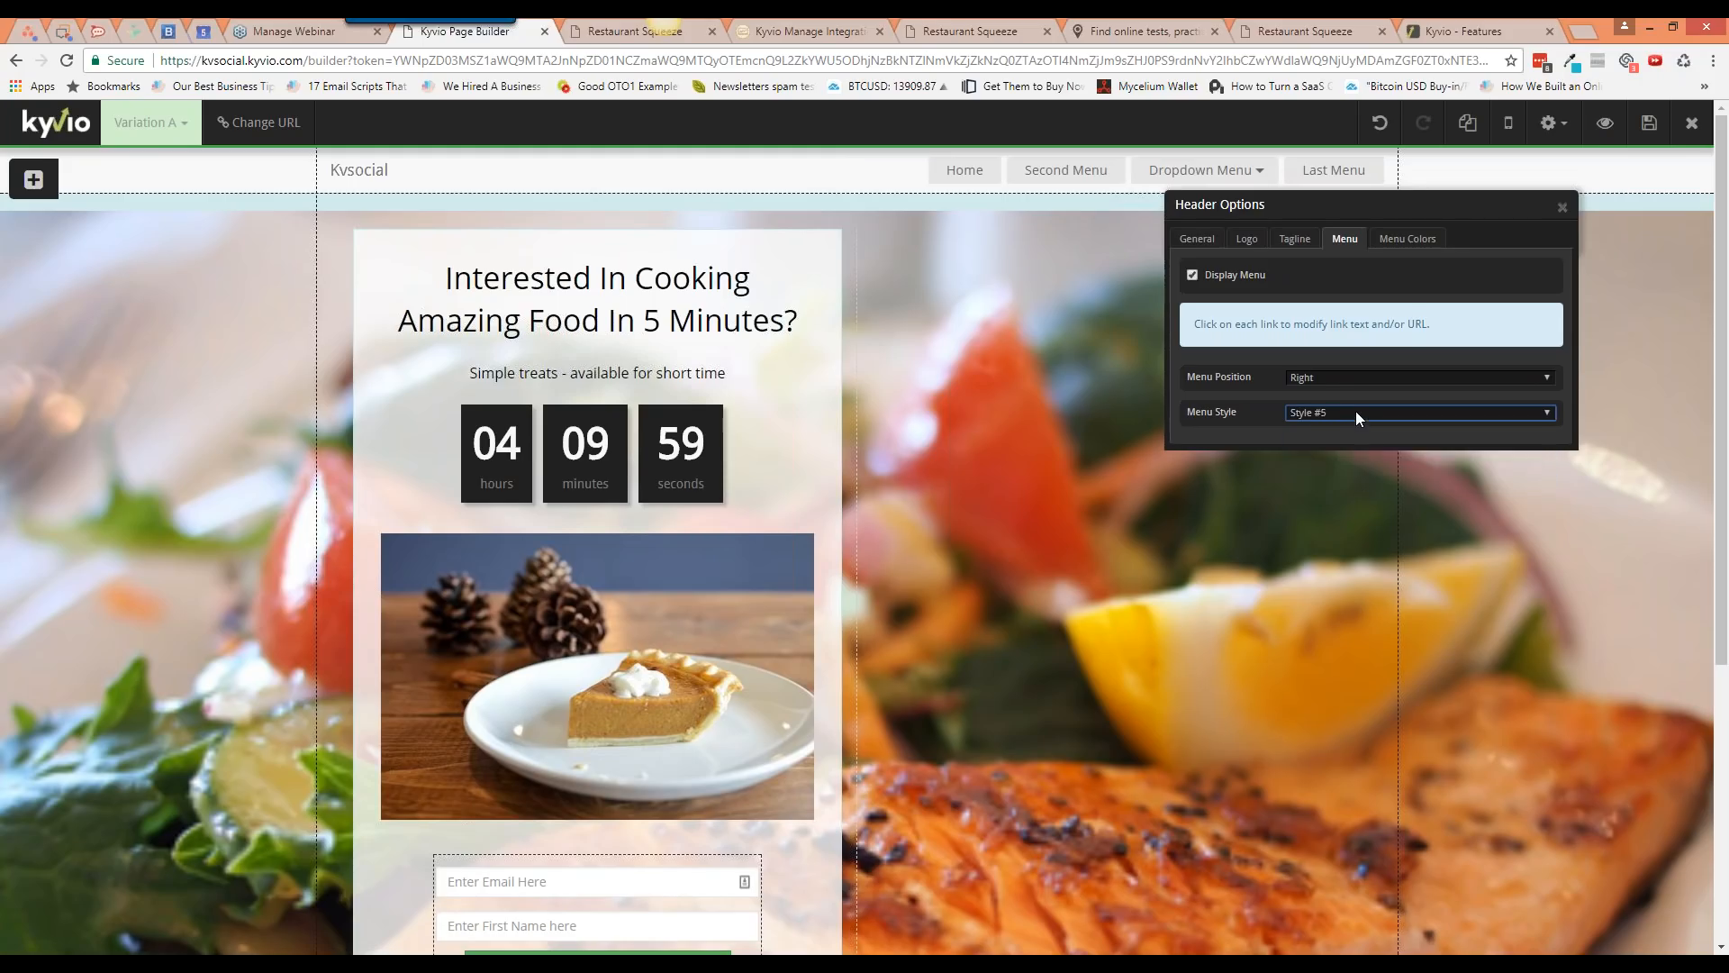
{"action": "left_click", "coordinate": [1354, 413]}
{"action": "left_click", "coordinate": [1351, 427]}
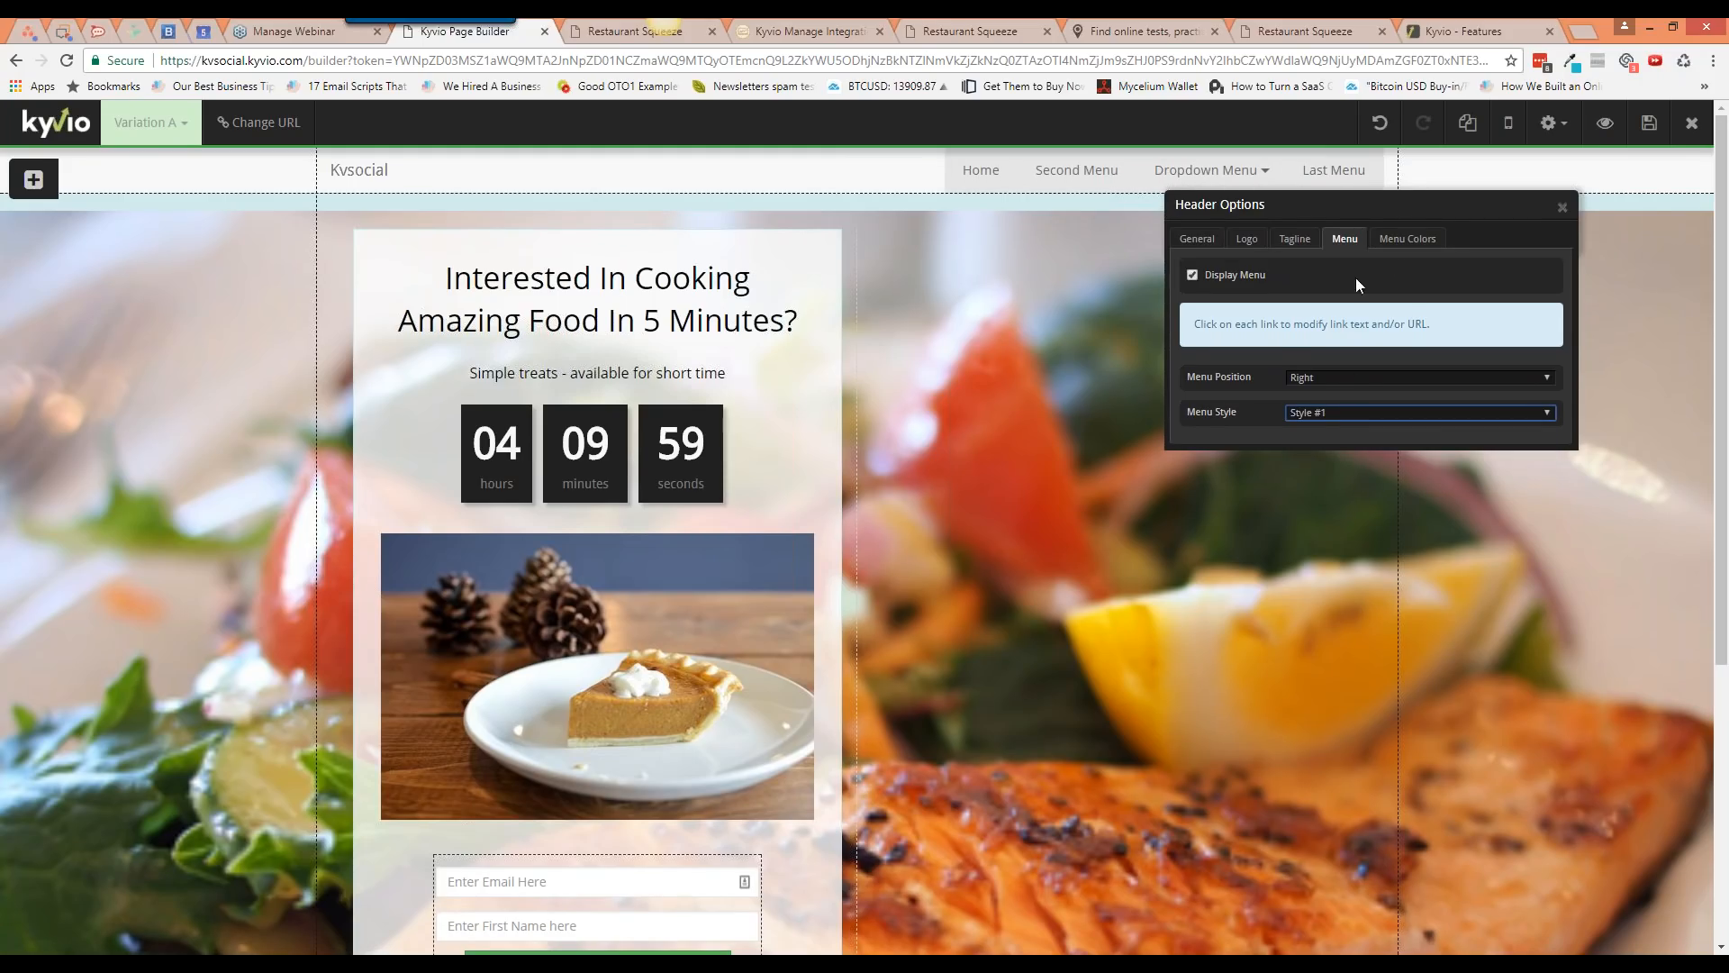
Step: Review the header's colour, general, logo and tagline settings, then close the header options
{"action": "left_click", "coordinate": [1425, 243]}
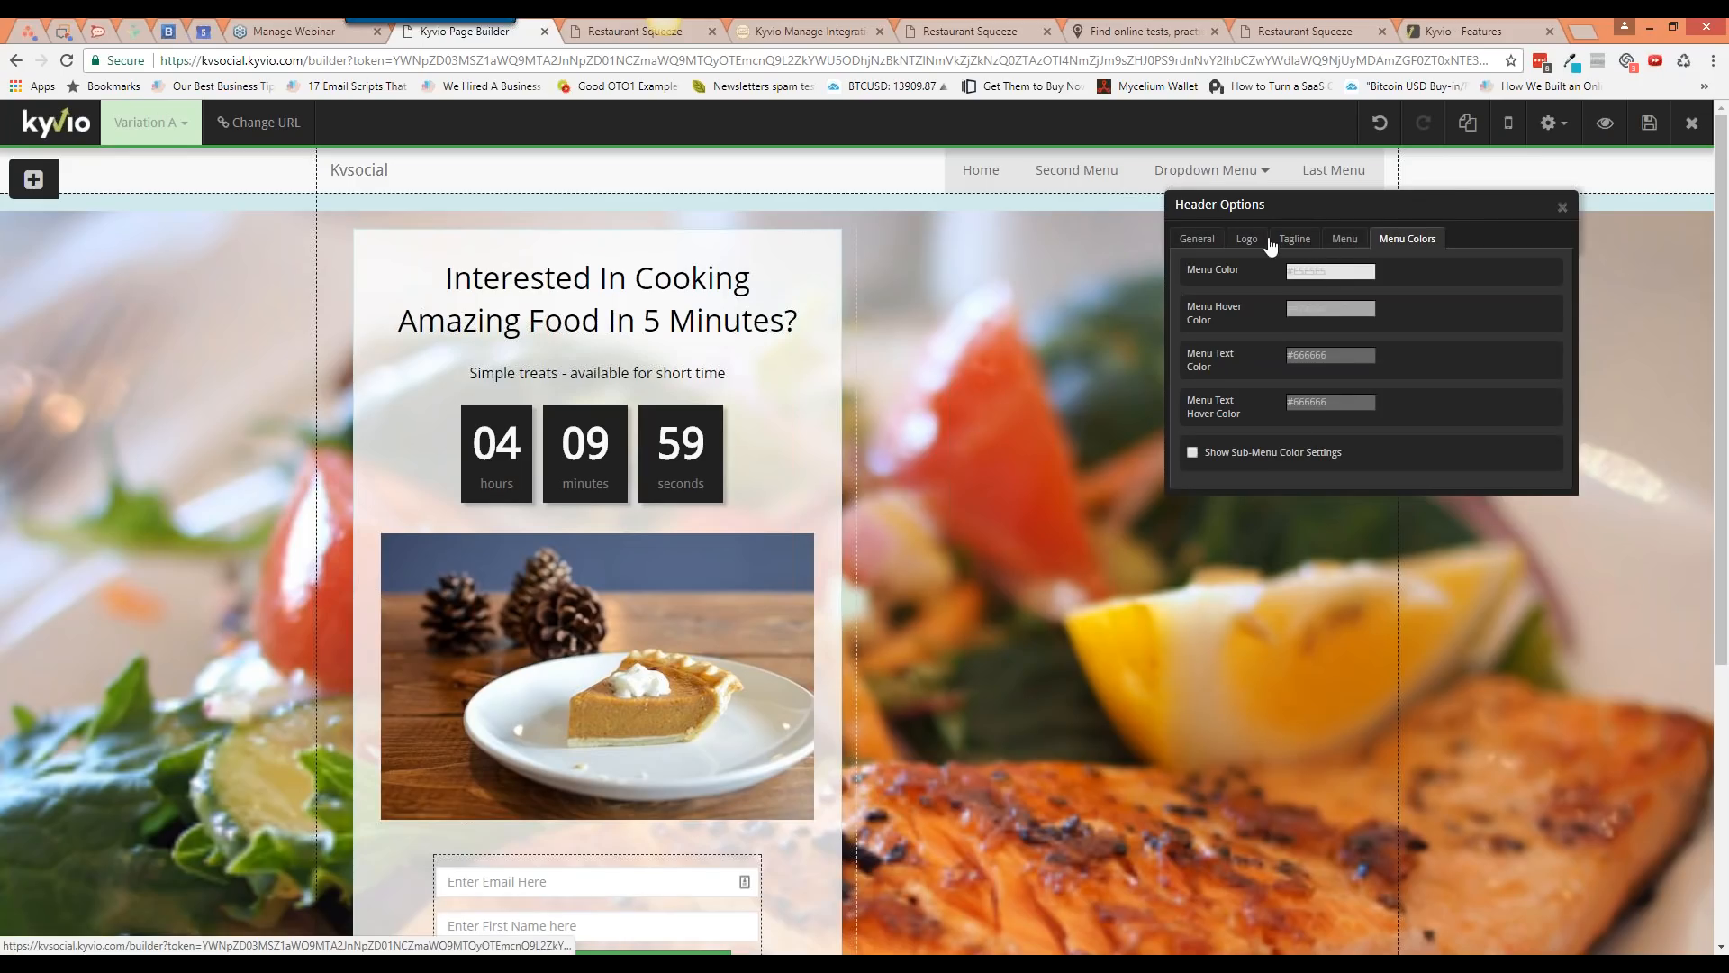
{"action": "left_click", "coordinate": [1207, 239]}
{"action": "left_click", "coordinate": [1246, 240]}
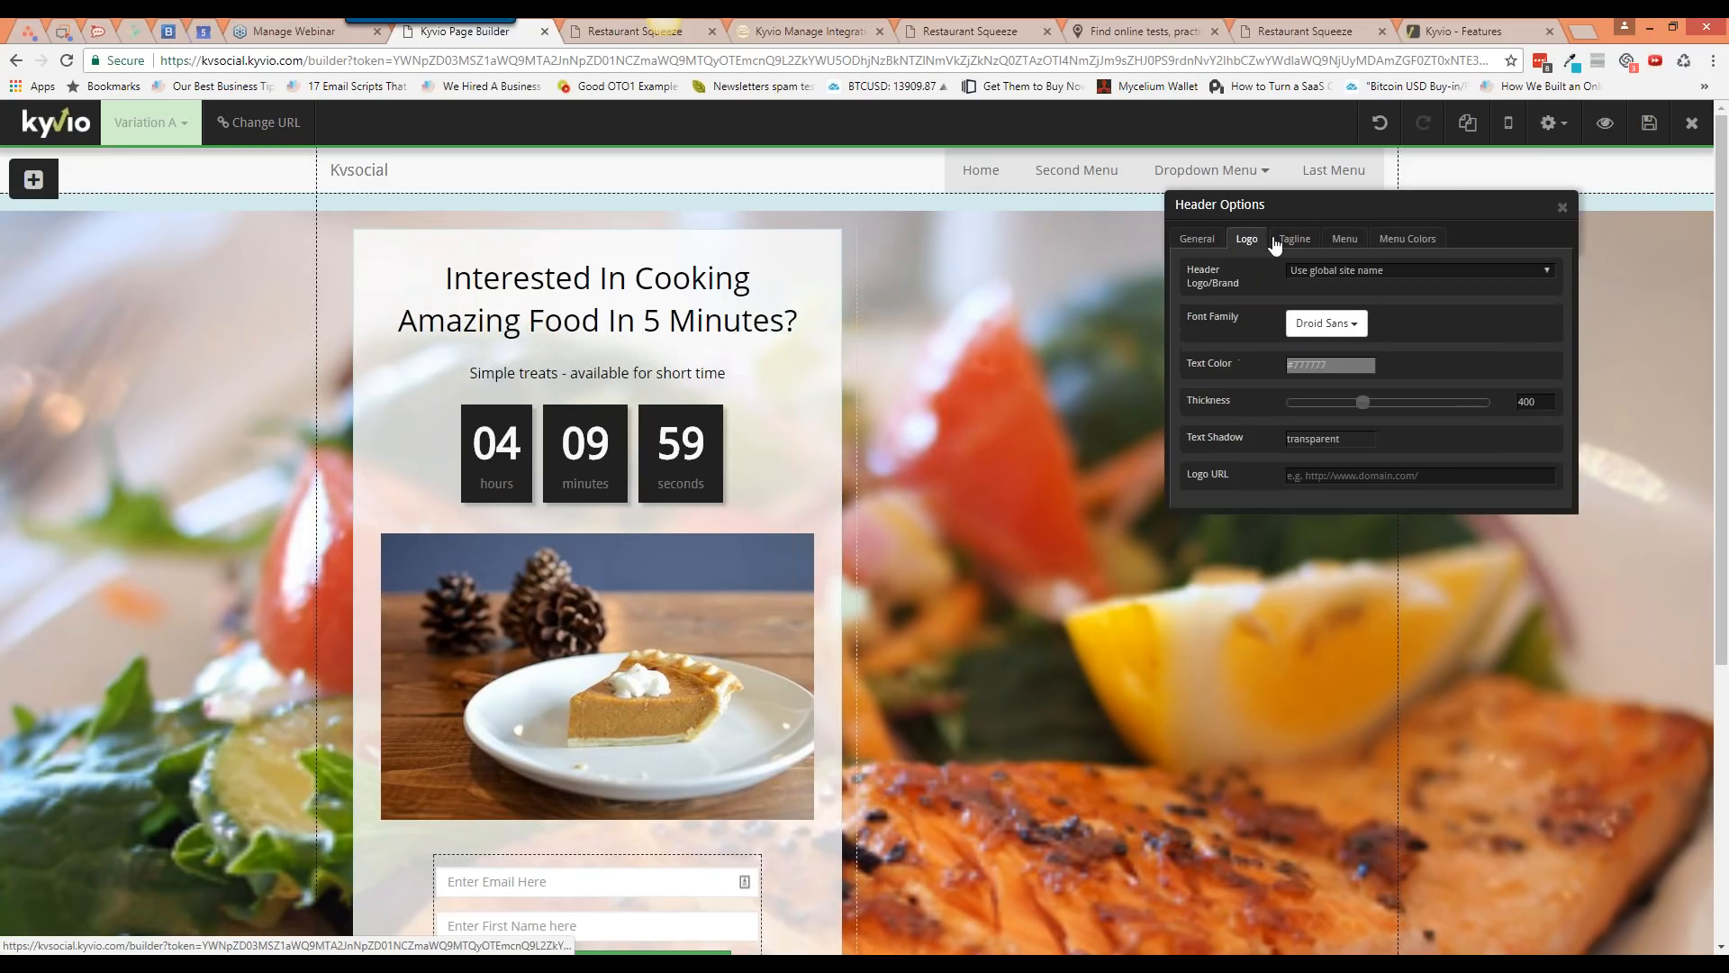
{"action": "left_click", "coordinate": [1280, 242]}
{"action": "left_click", "coordinate": [1342, 241]}
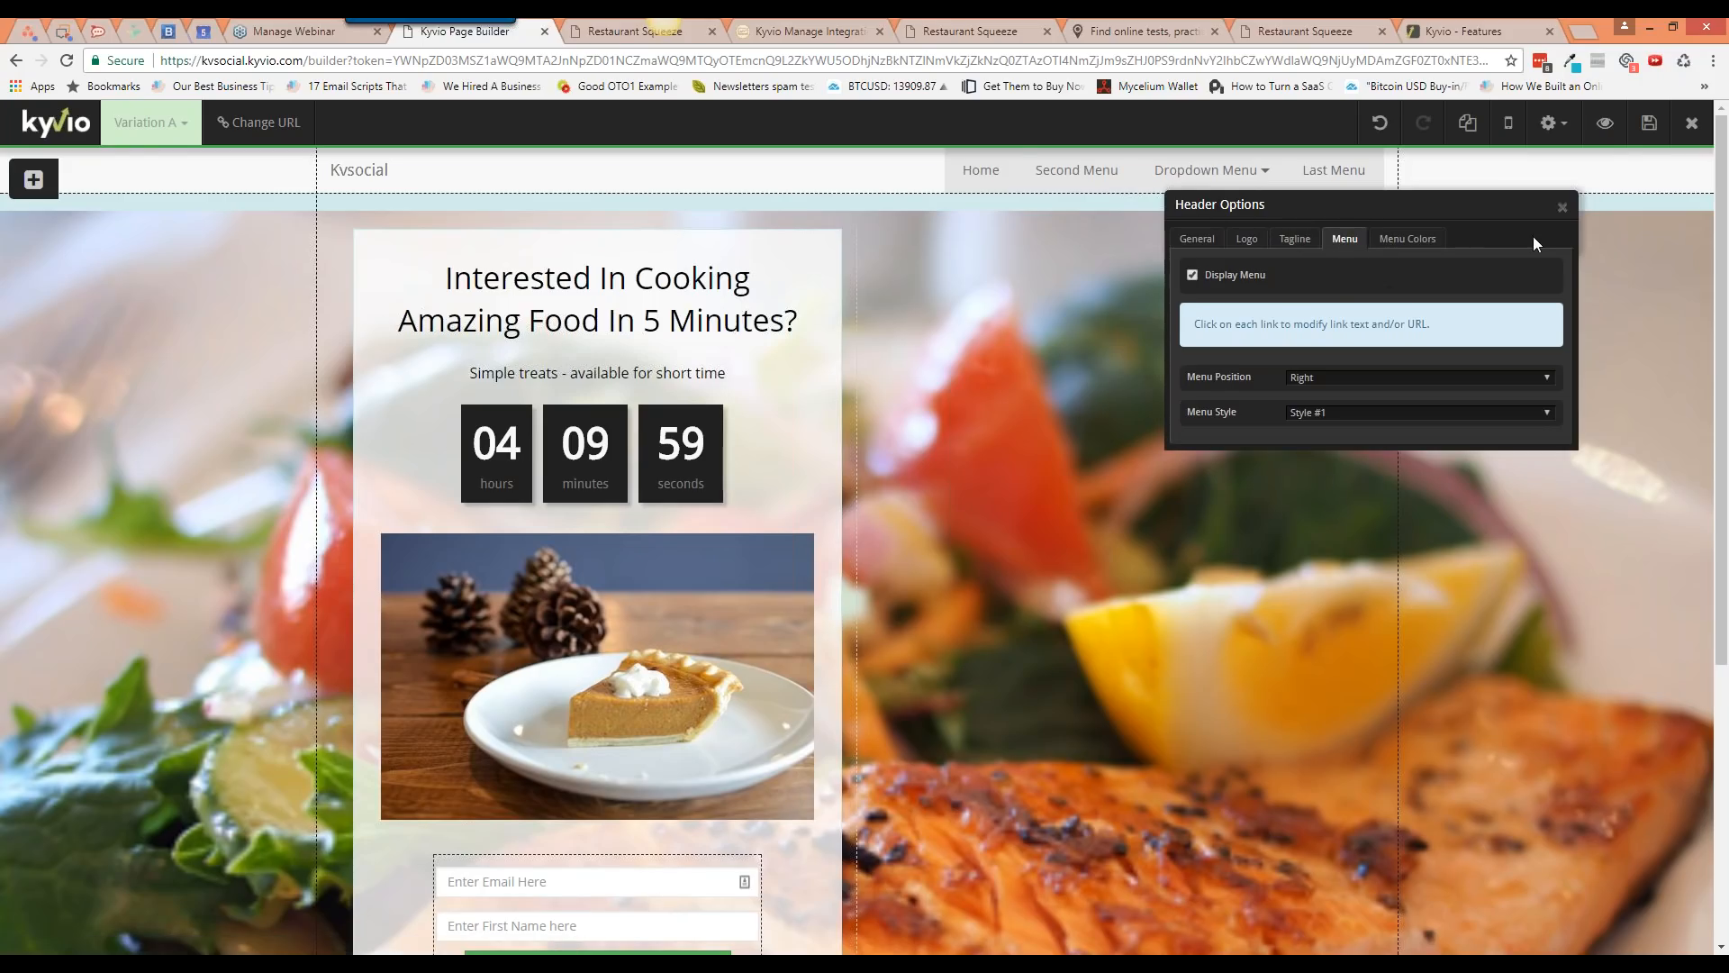
{"action": "left_click", "coordinate": [1563, 207]}
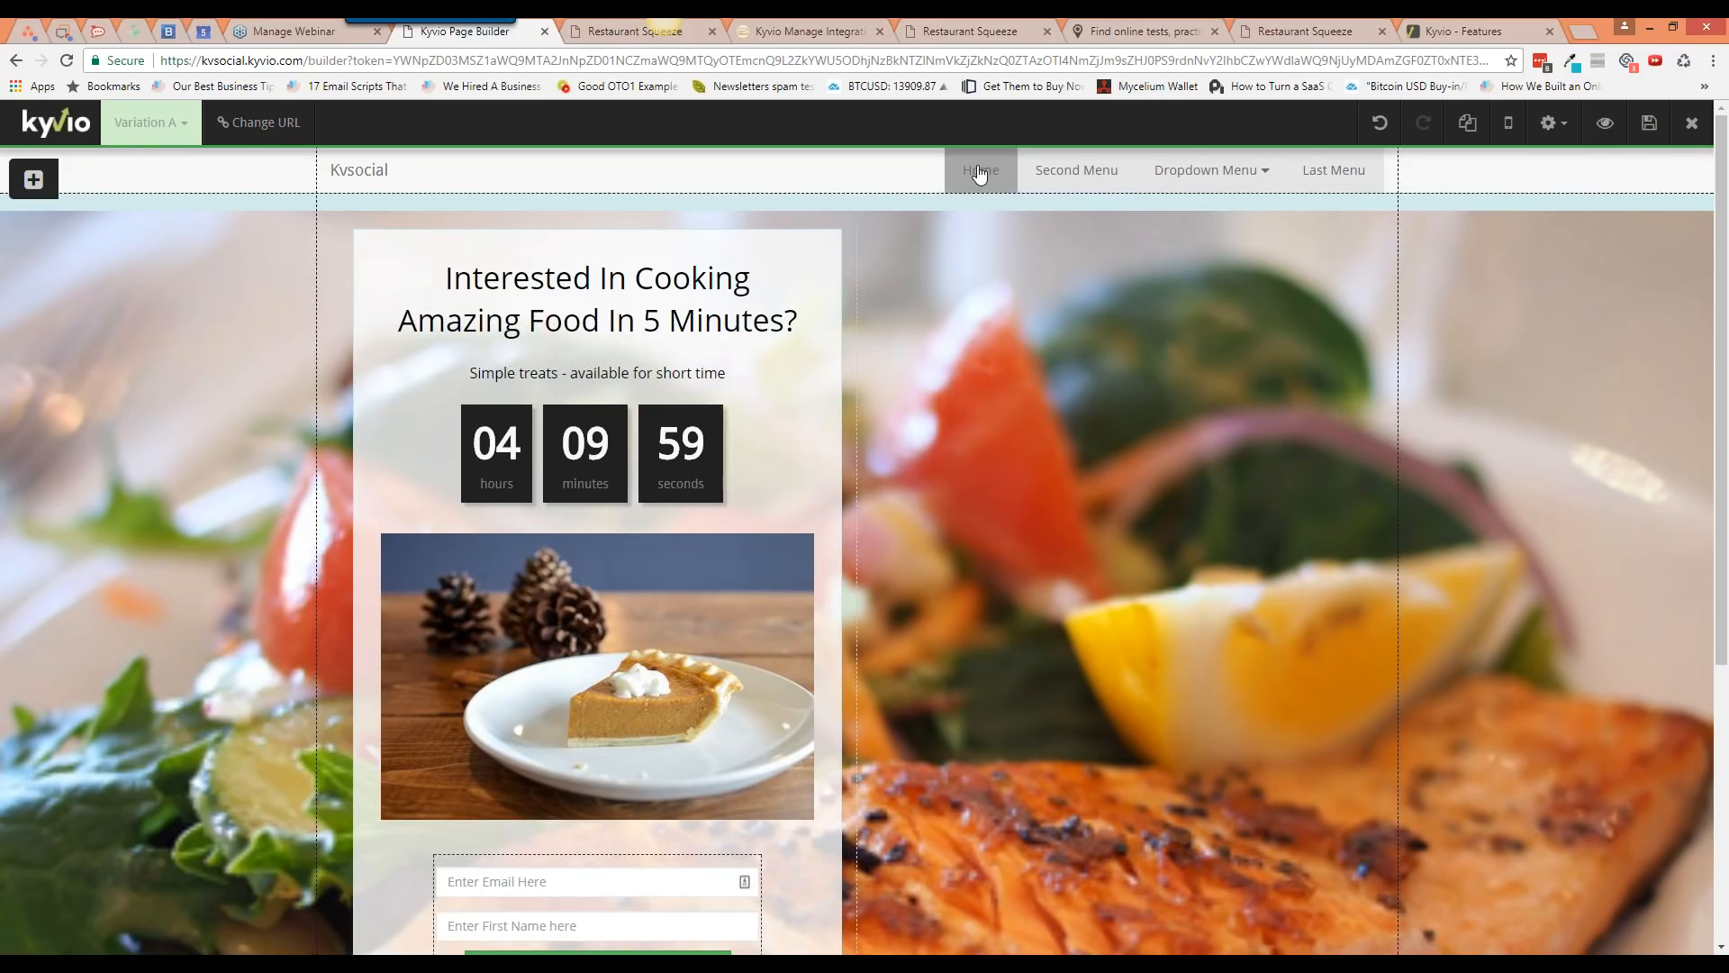
Step: Set the Second Menu link's On Click action to Scroll to block
{"action": "left_click", "coordinate": [980, 174]}
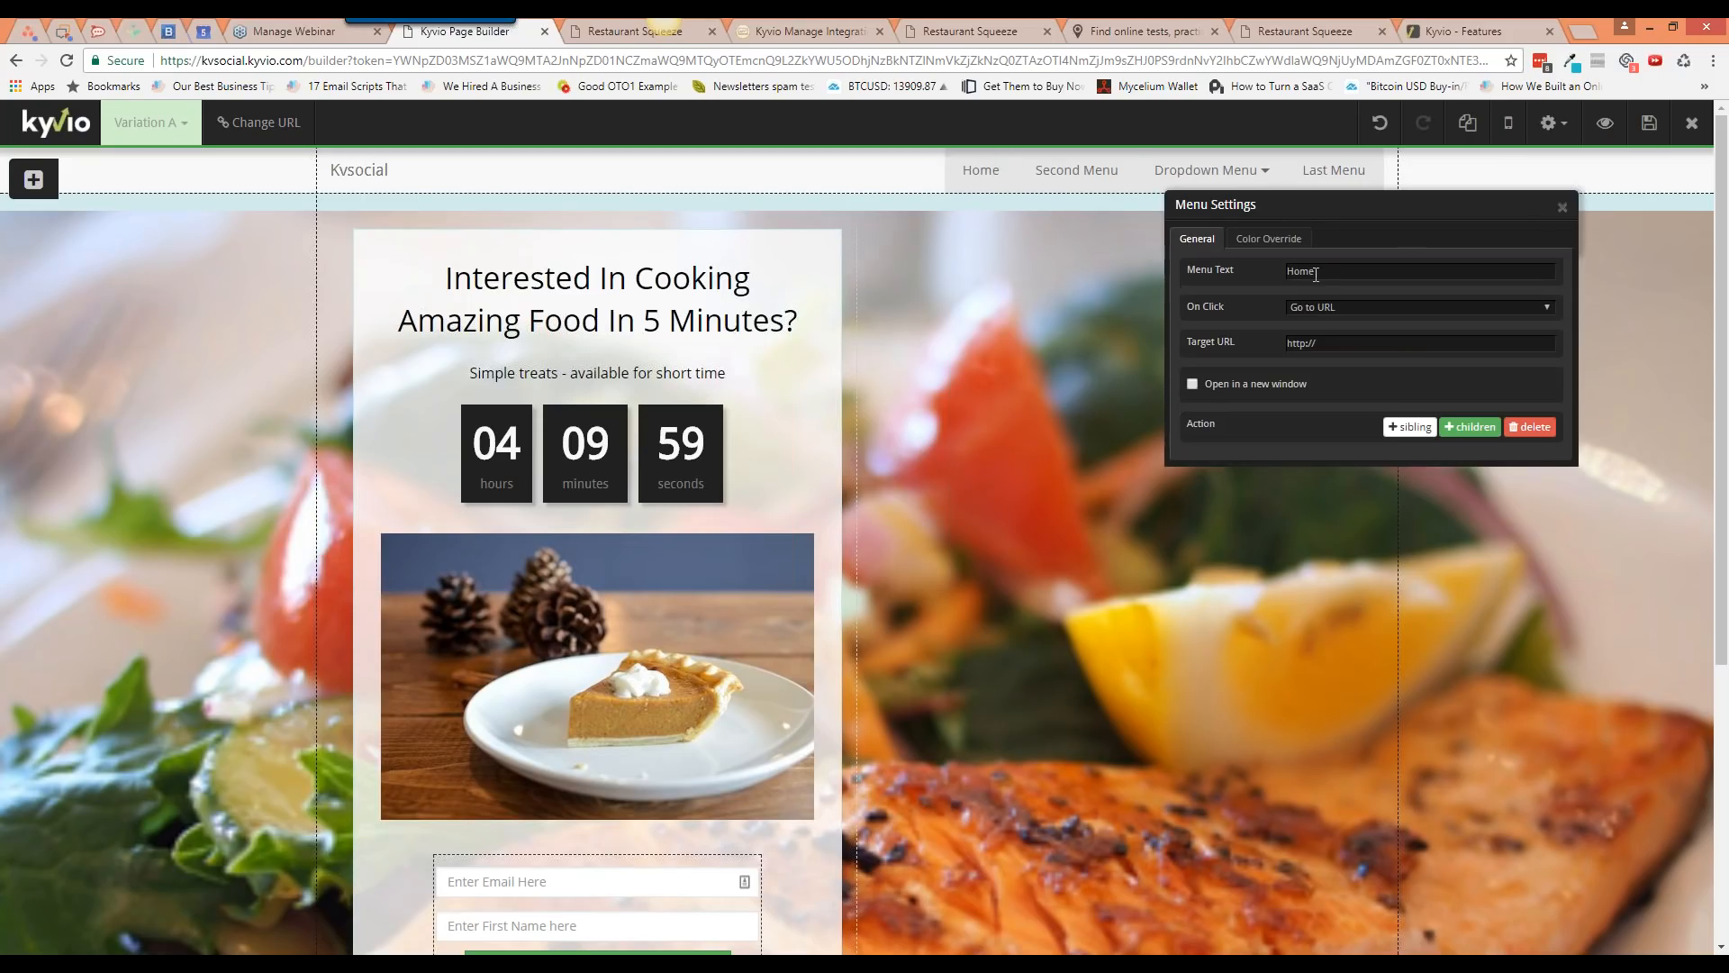
{"action": "left_click", "coordinate": [1562, 207]}
{"action": "left_click", "coordinate": [1079, 173]}
{"action": "left_click", "coordinate": [1351, 307]}
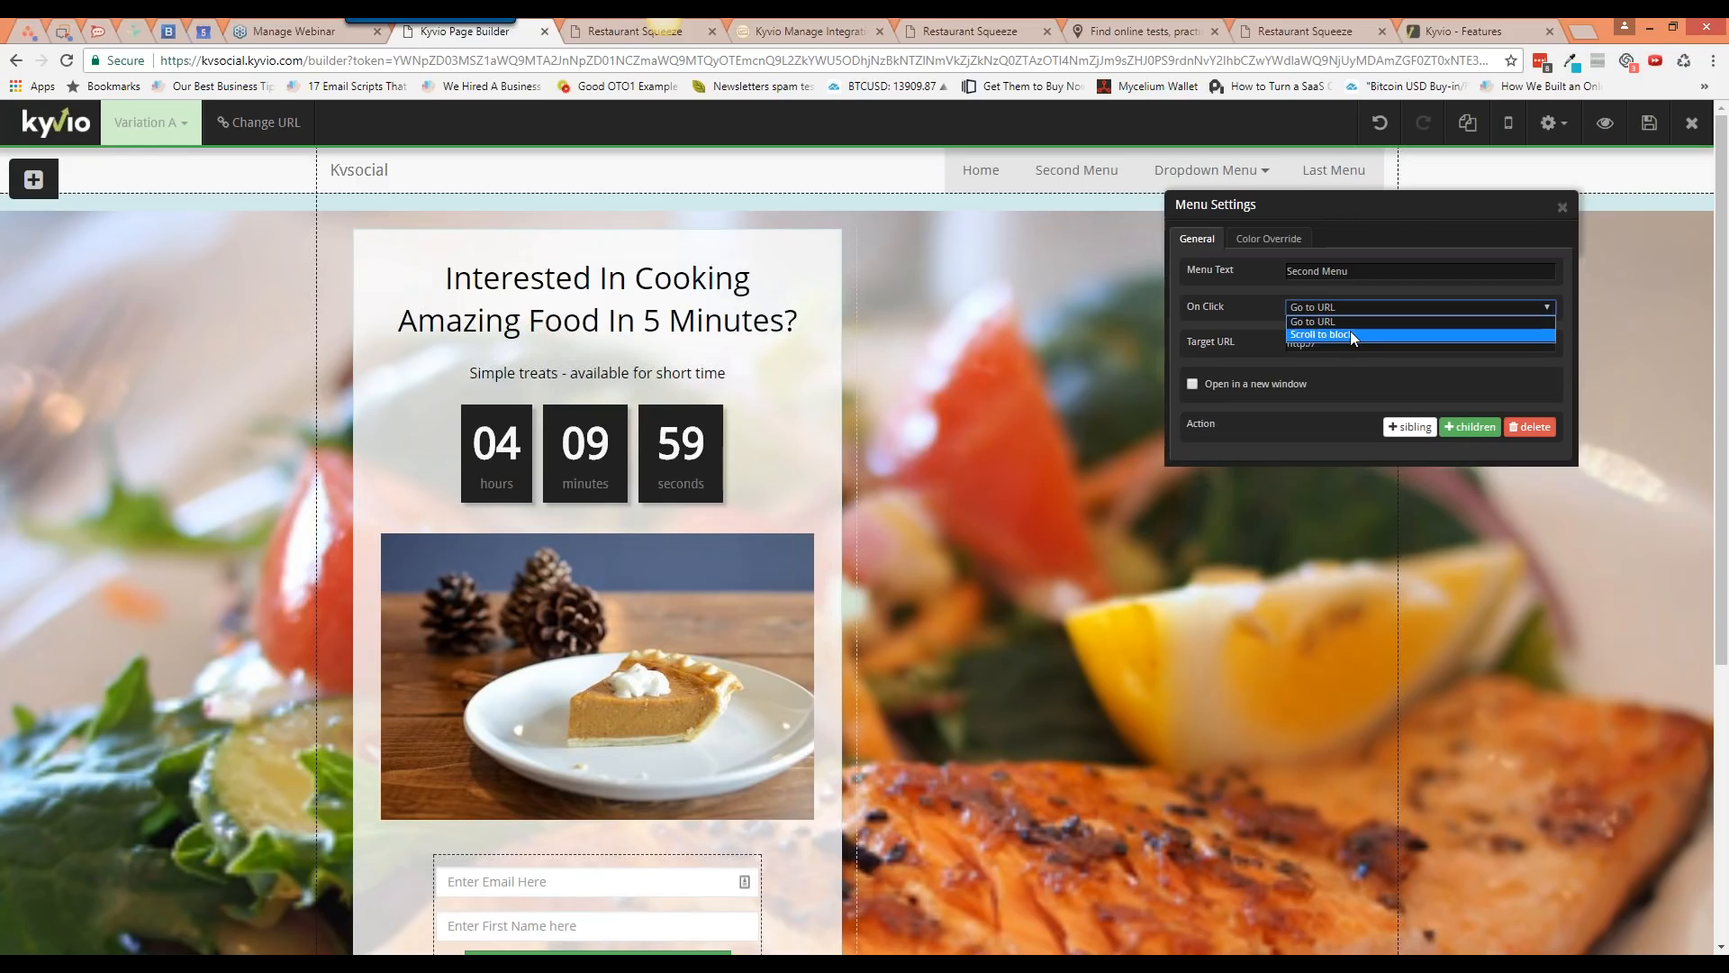
{"action": "left_click", "coordinate": [1351, 335]}
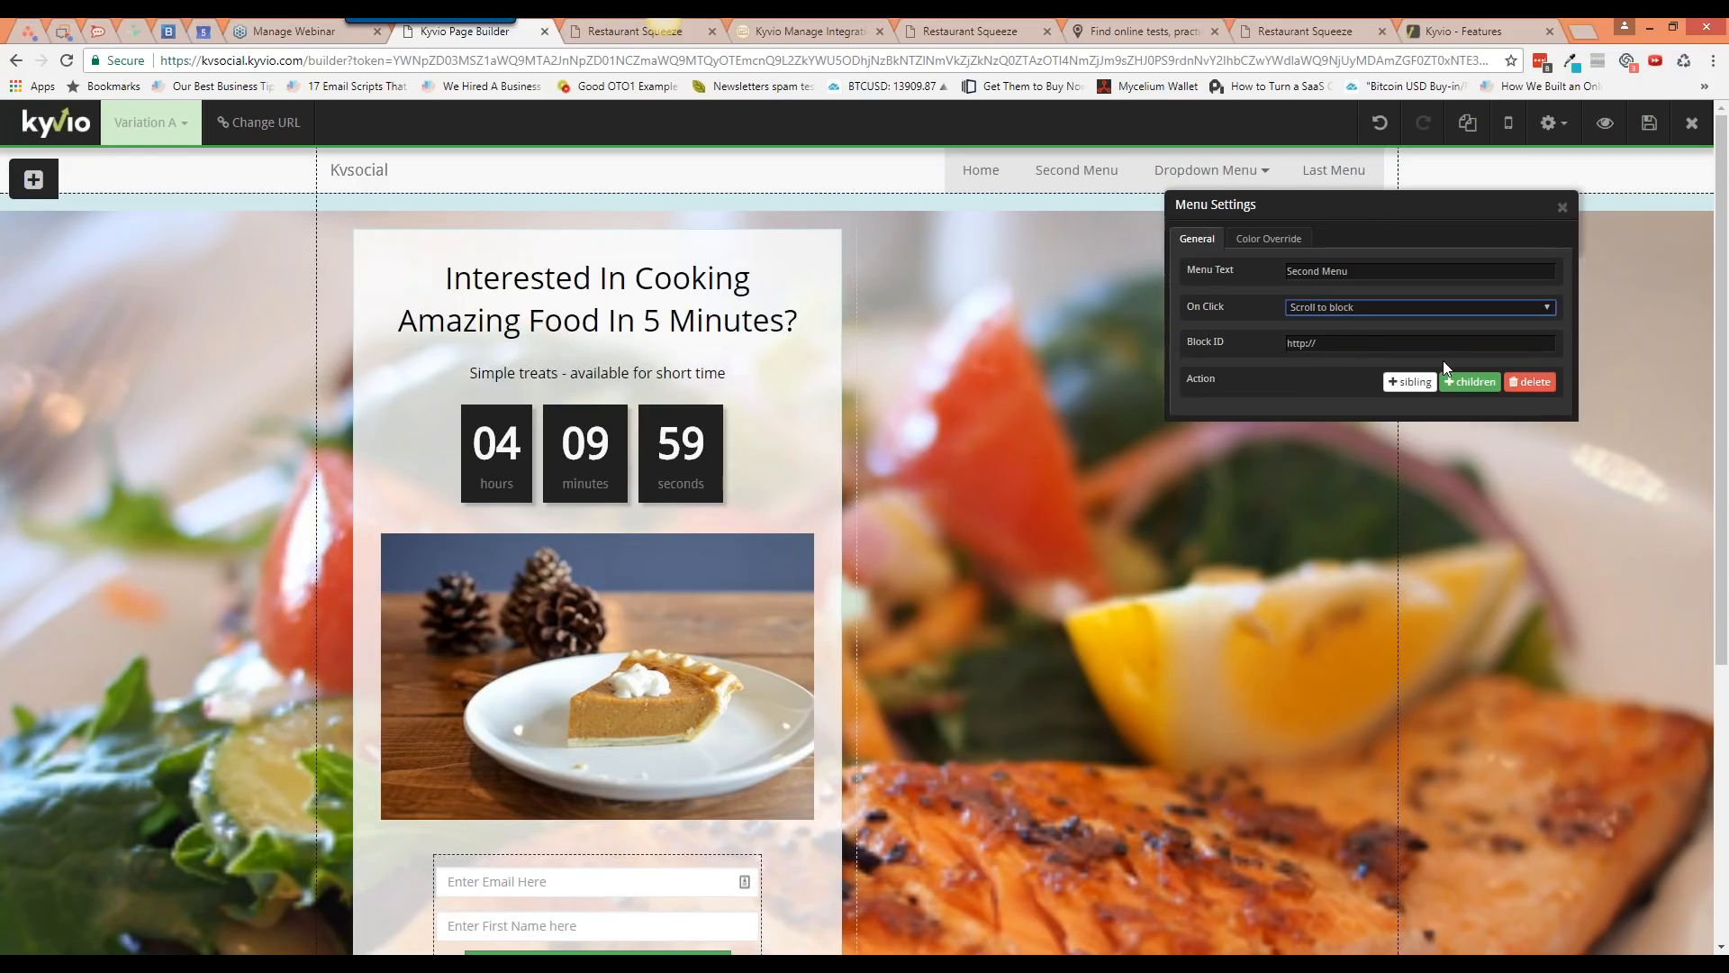
{"action": "left_click", "coordinate": [1562, 207]}
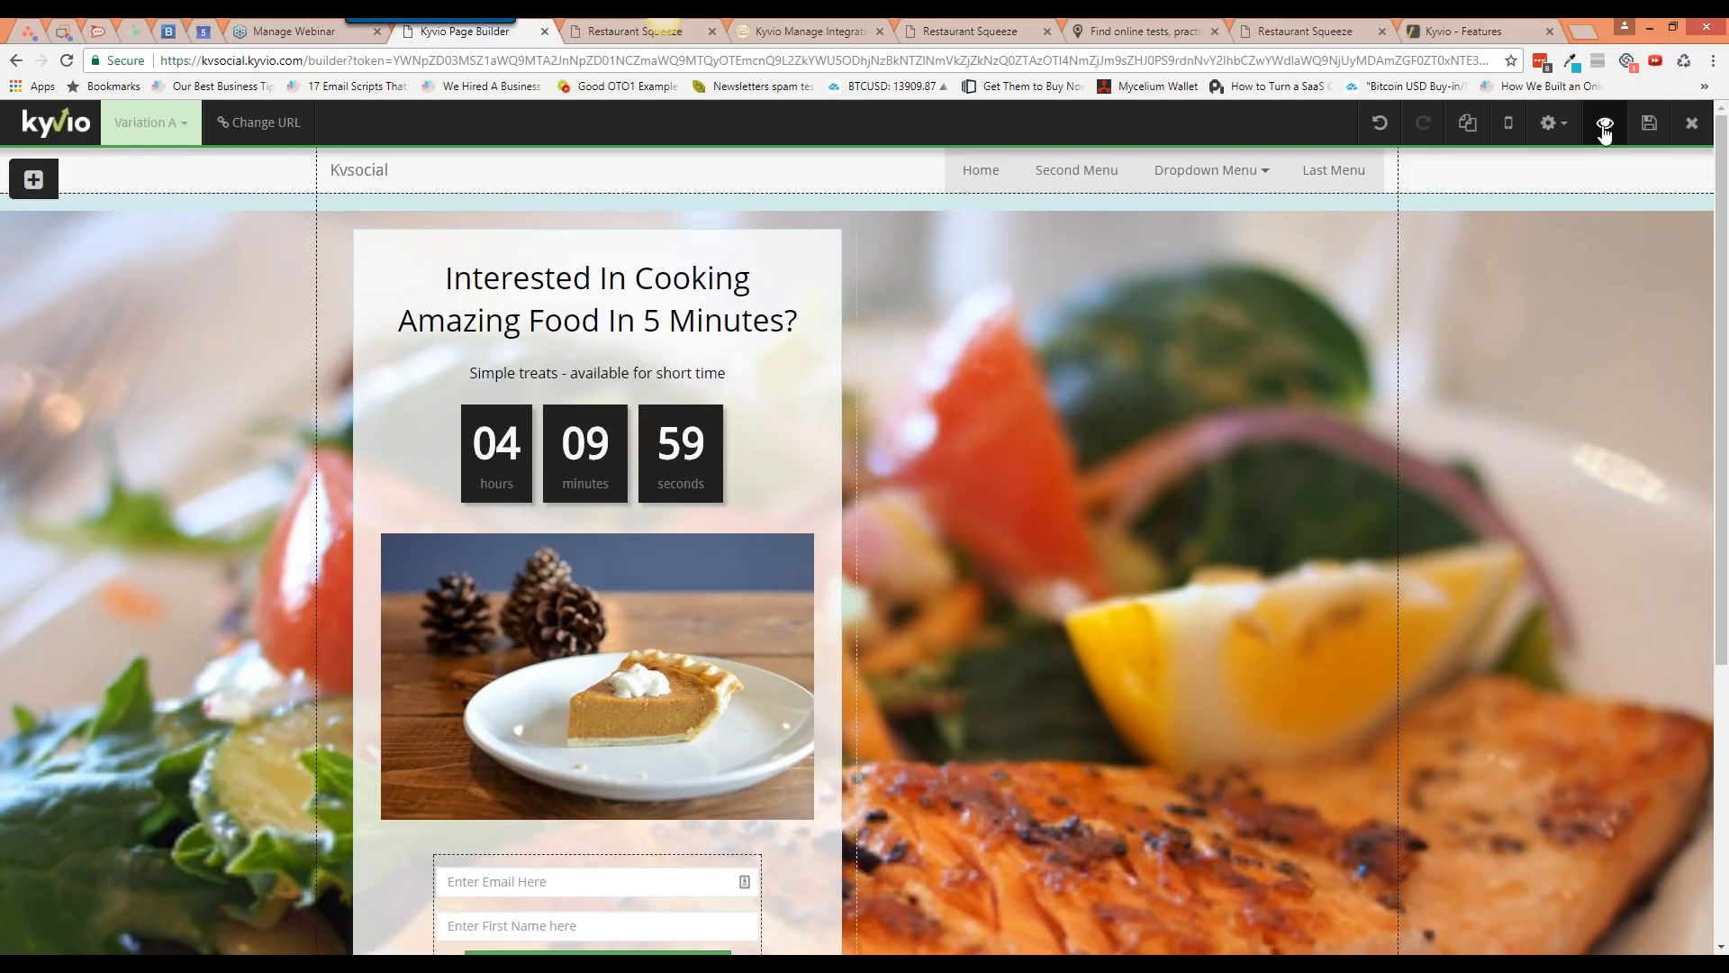
Step: Switch off Display Header in Header Options to hide the Kvsocial header
{"action": "left_click", "coordinate": [1549, 123]}
{"action": "left_click", "coordinate": [1528, 190]}
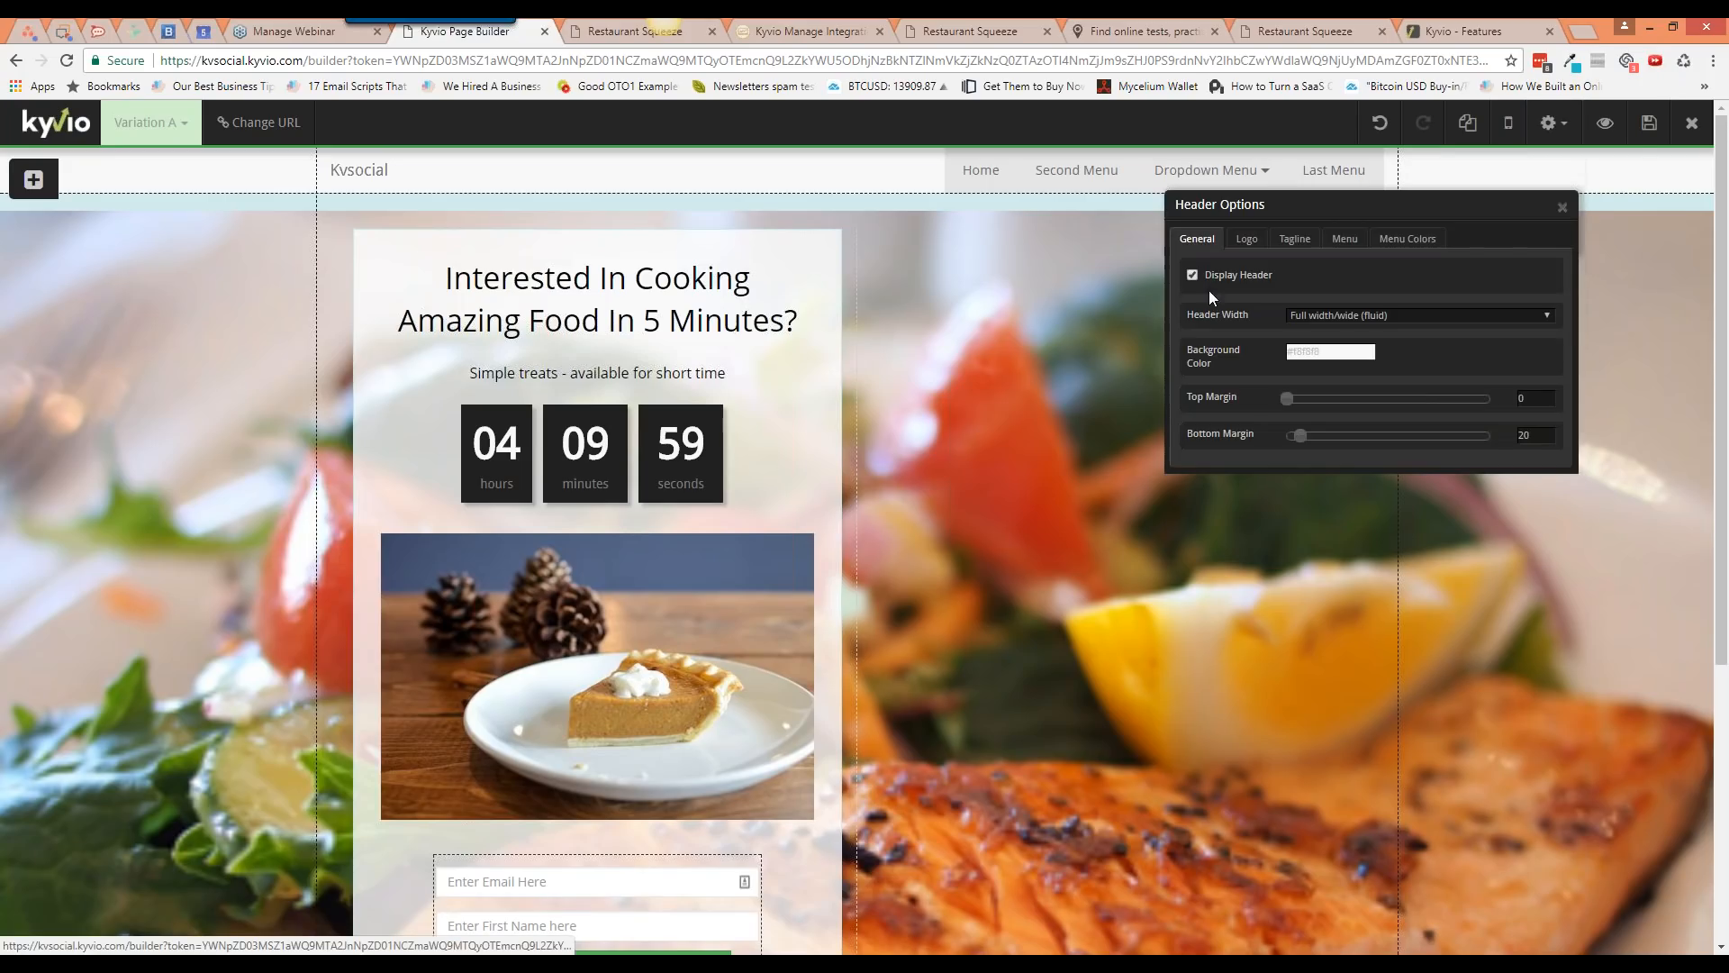
{"action": "left_click", "coordinate": [1193, 274]}
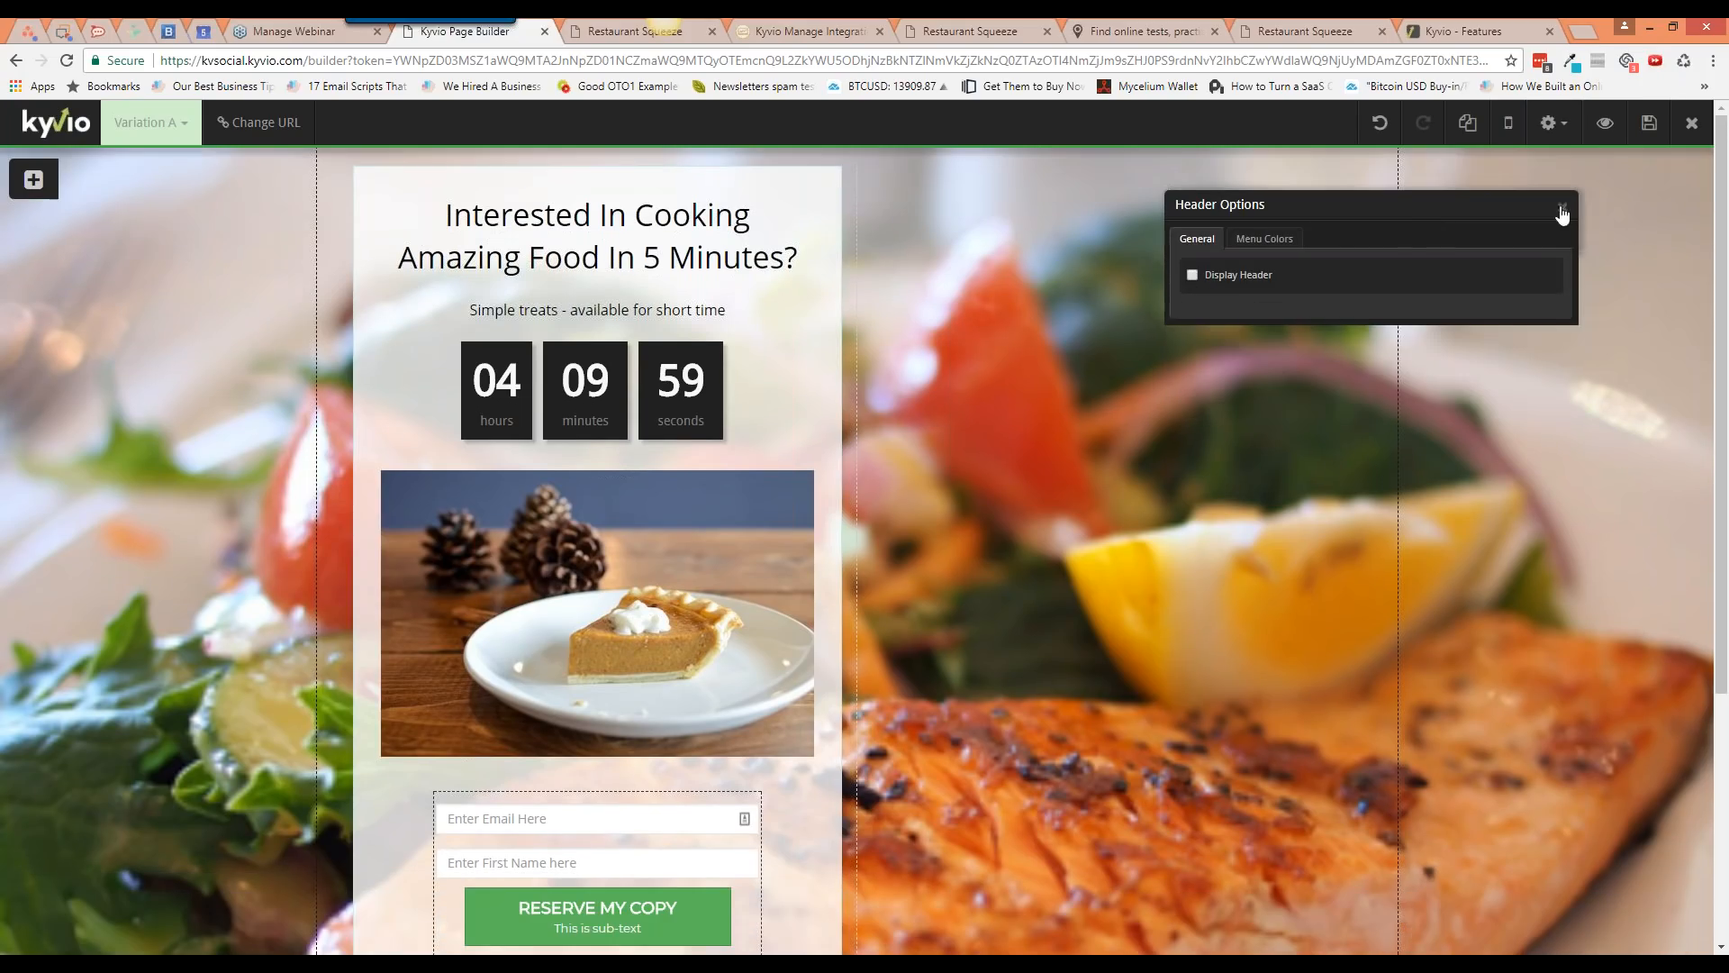
{"action": "left_click", "coordinate": [1562, 213]}
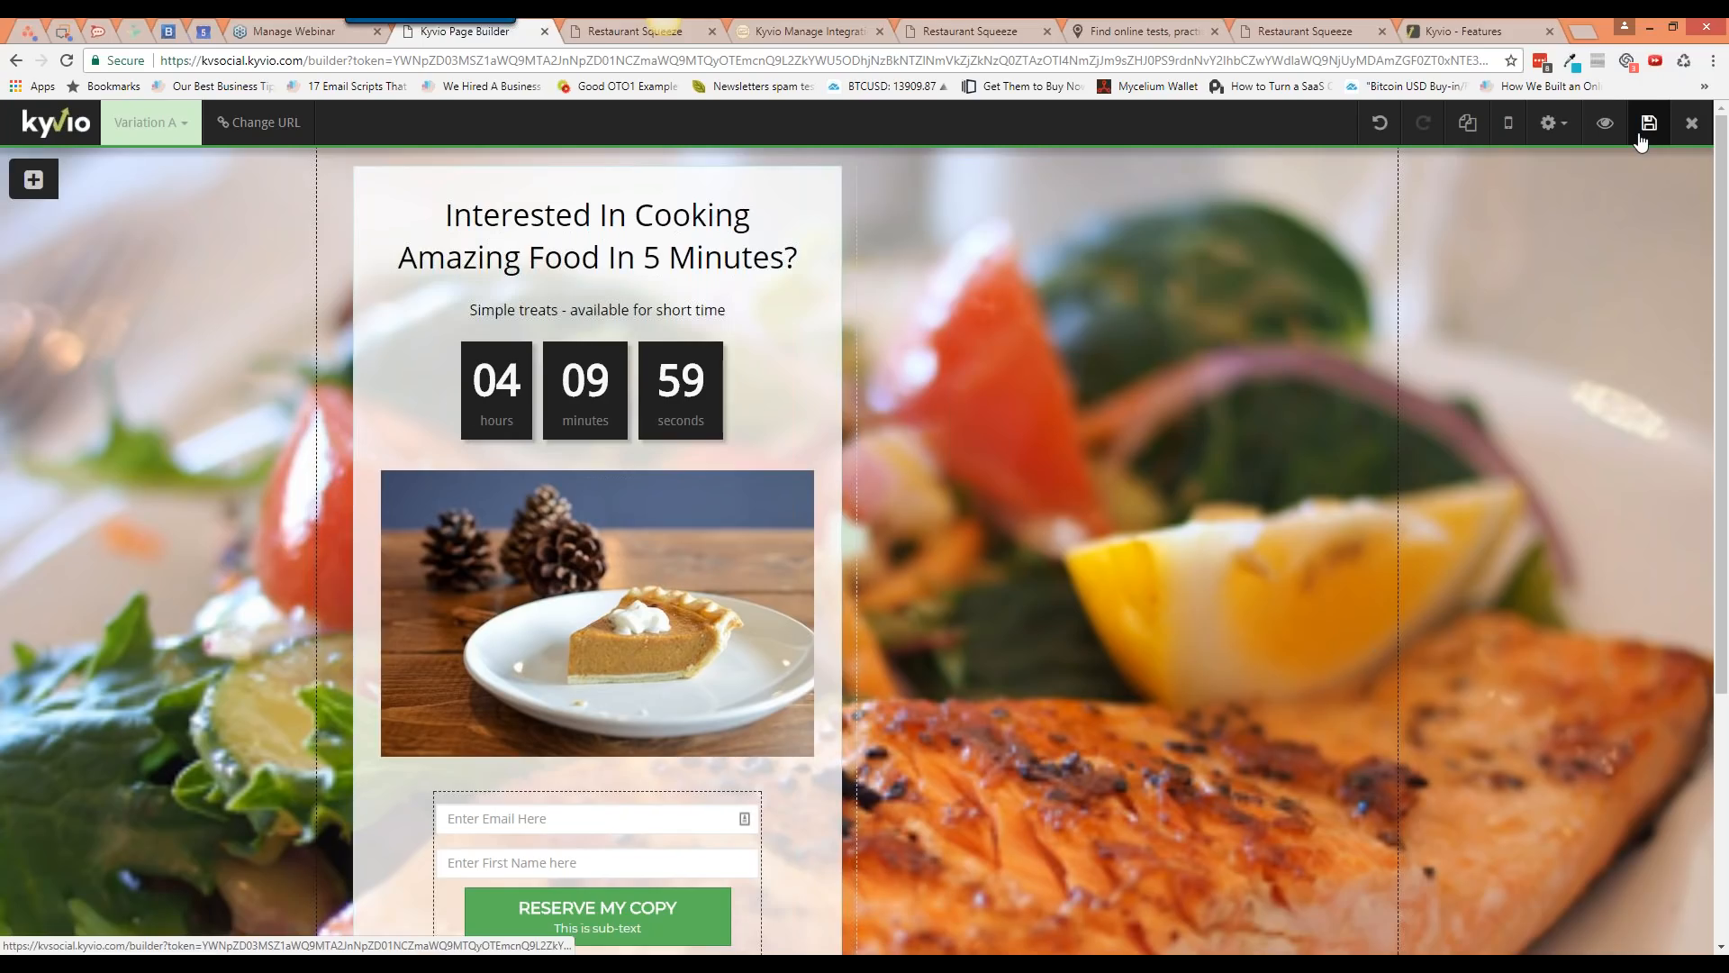
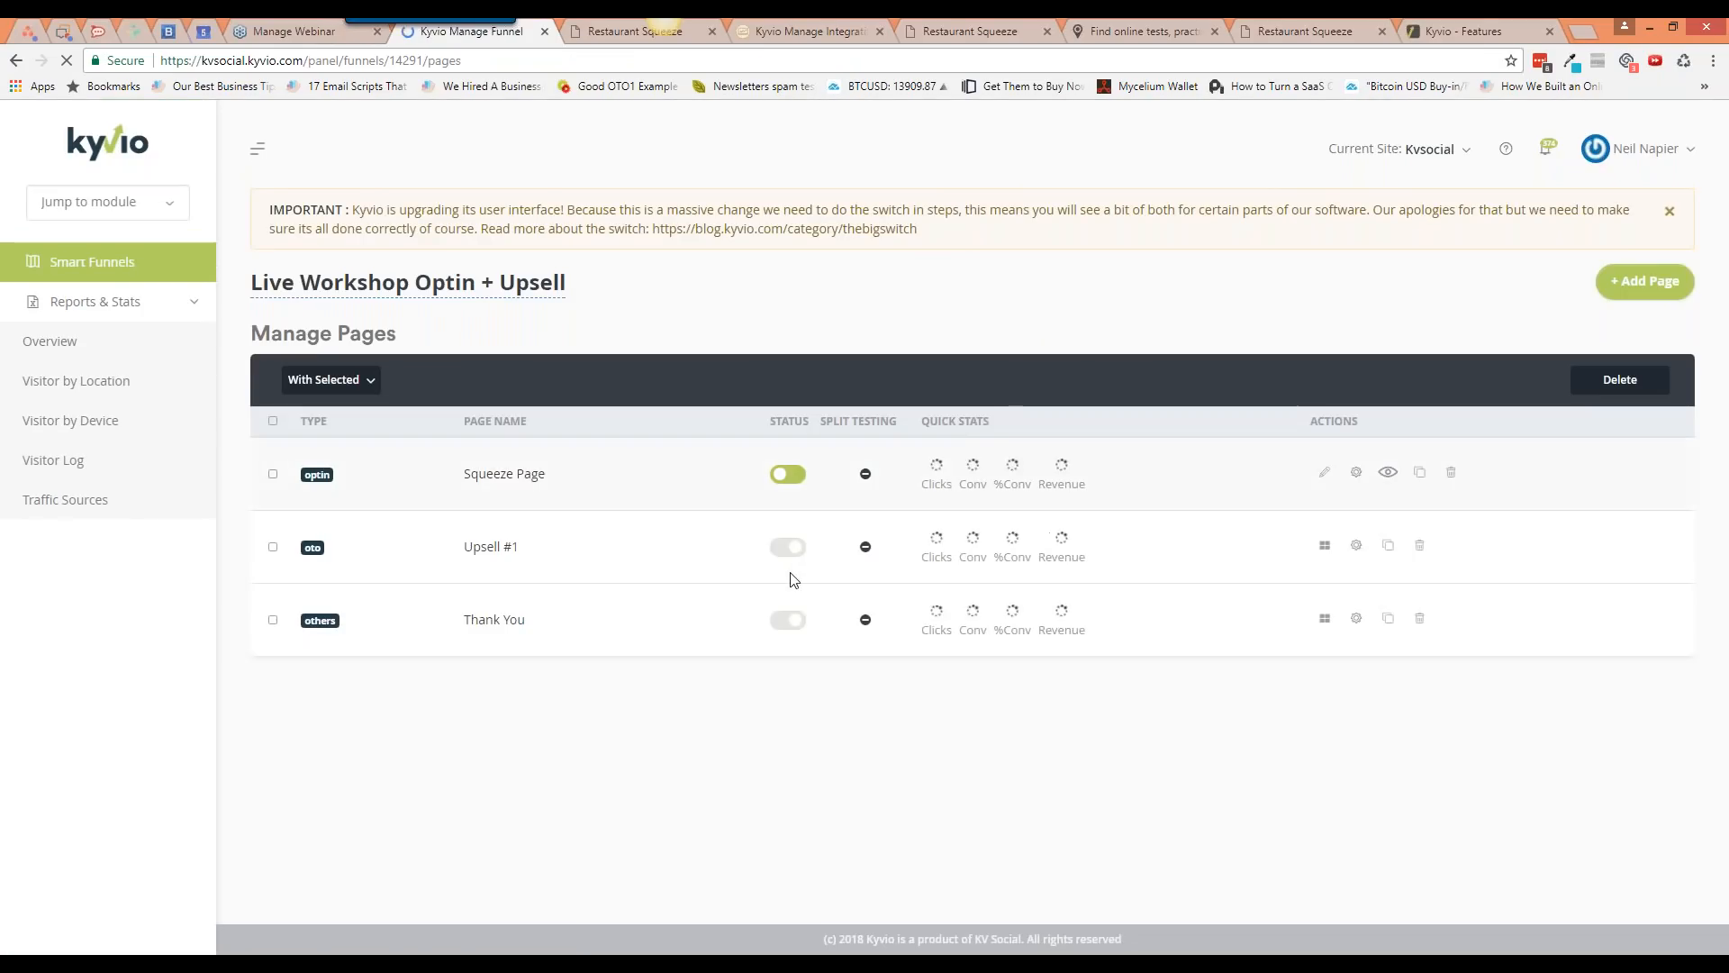
Step: Open the Upsell #1 template picker and preview the Restaurant - Sales Page template
{"action": "left_click", "coordinate": [1325, 546]}
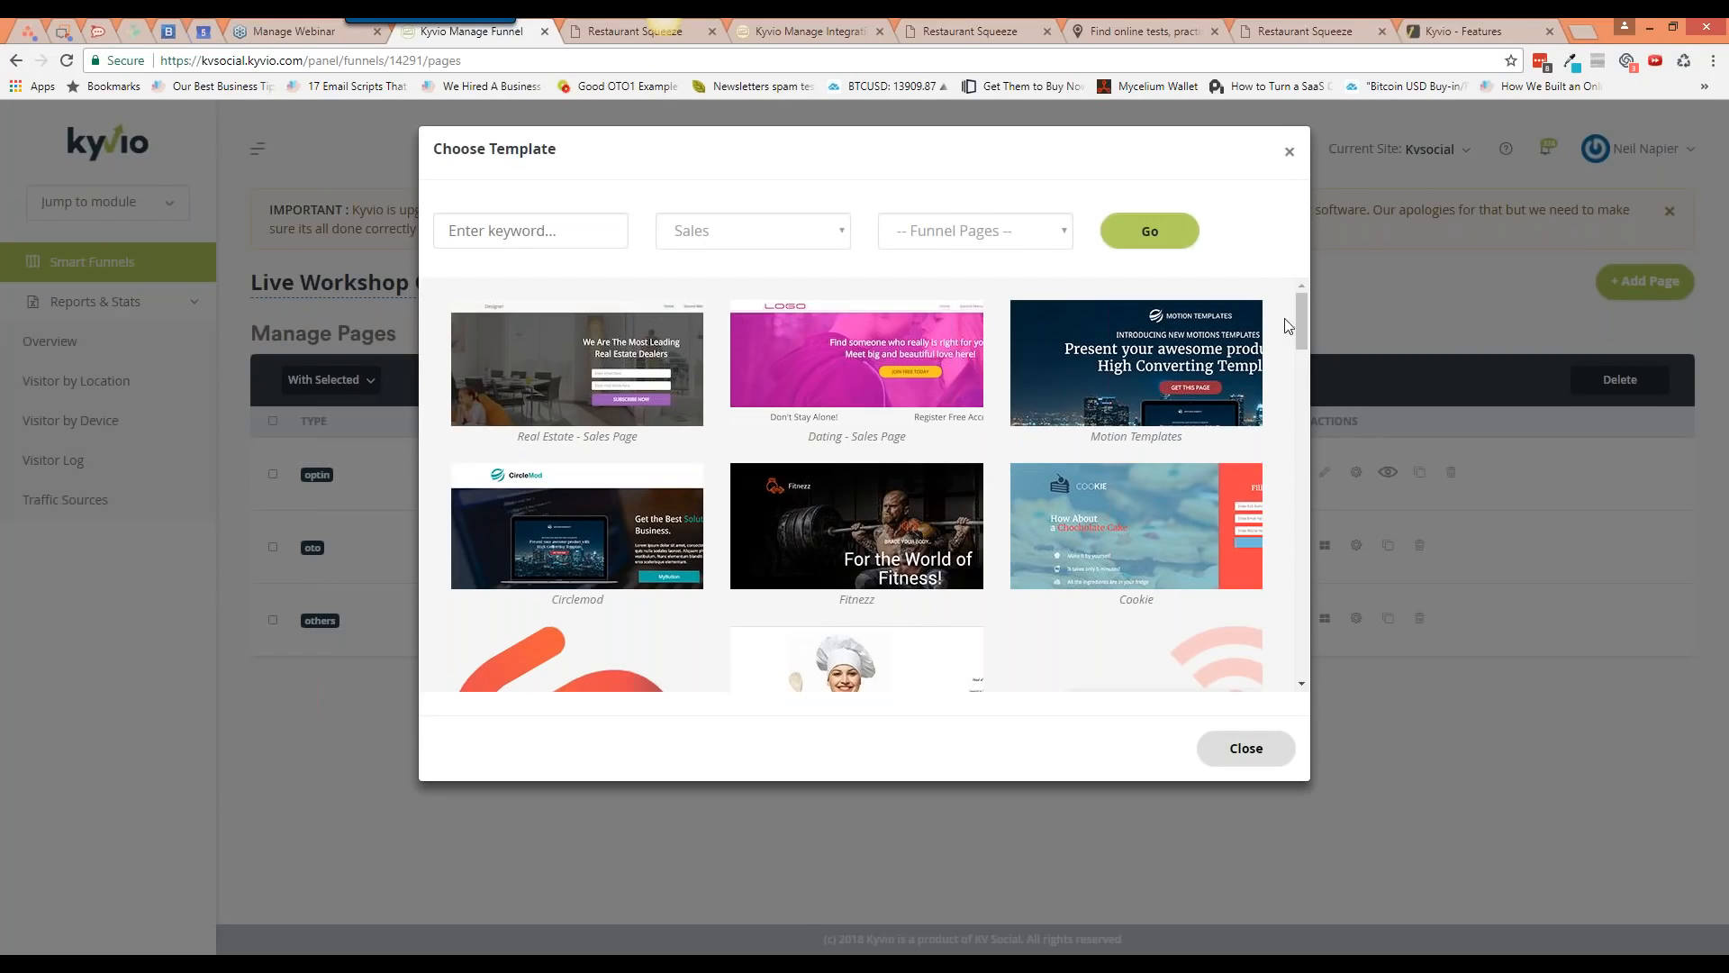
{"action": "left_click_drag", "start_coordinate": [1299, 321], "coordinate": [1308, 344]}
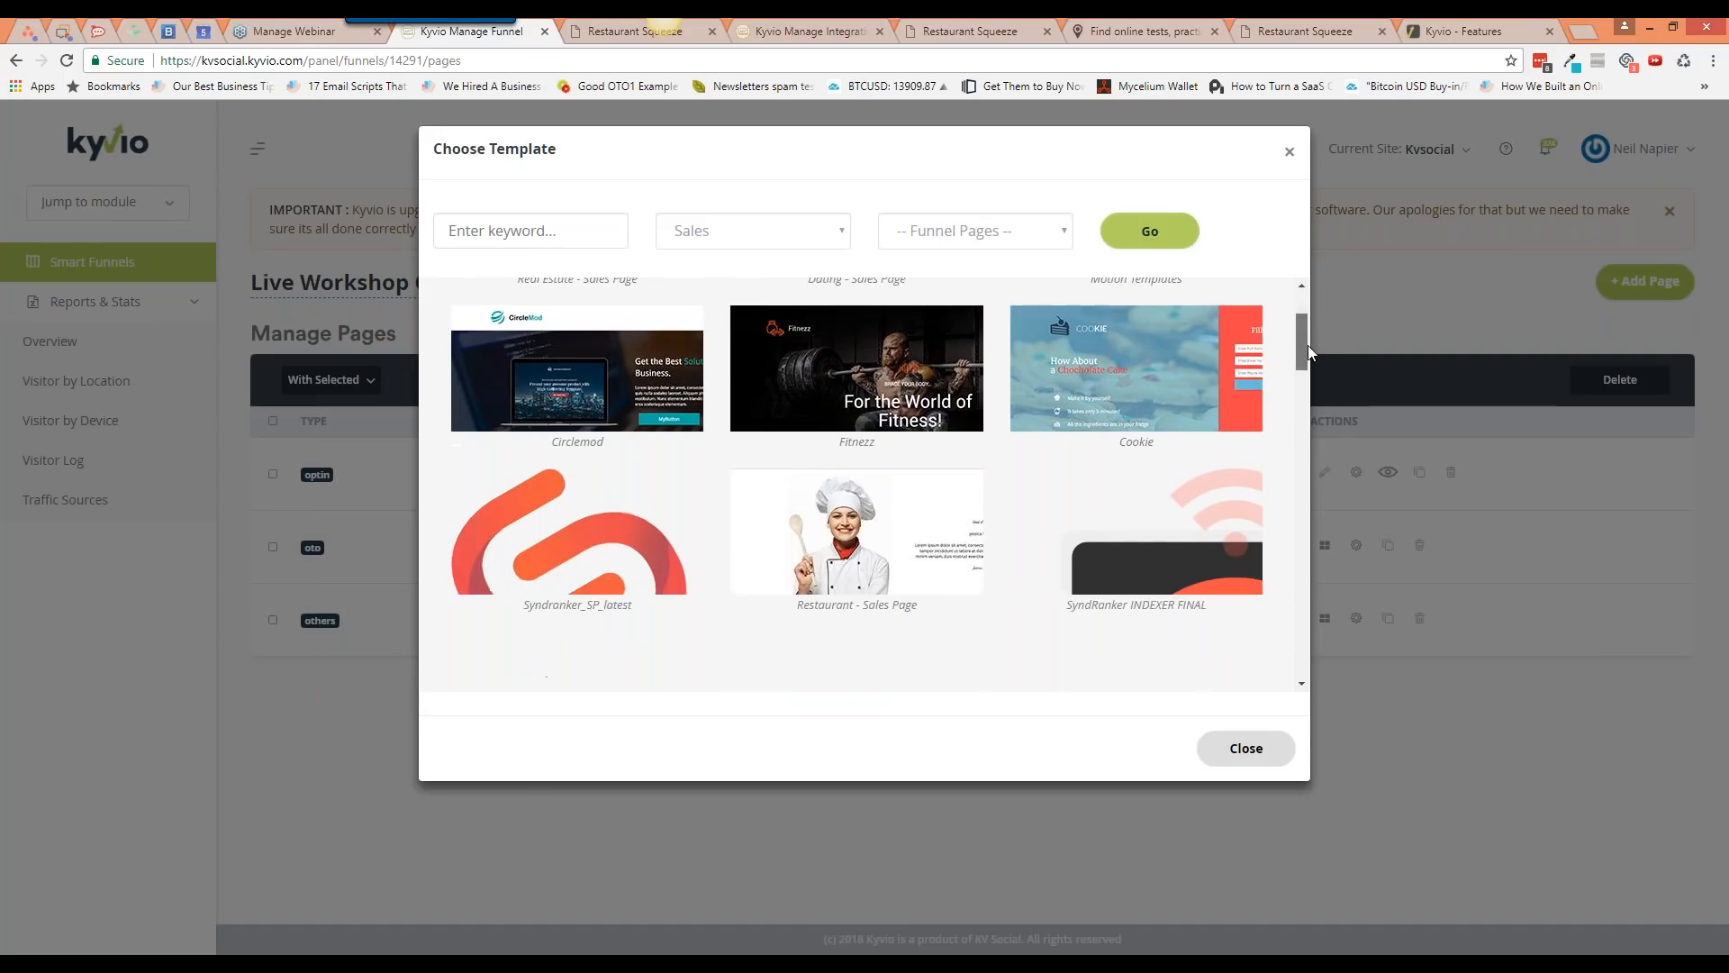
{"action": "left_click", "coordinate": [873, 531]}
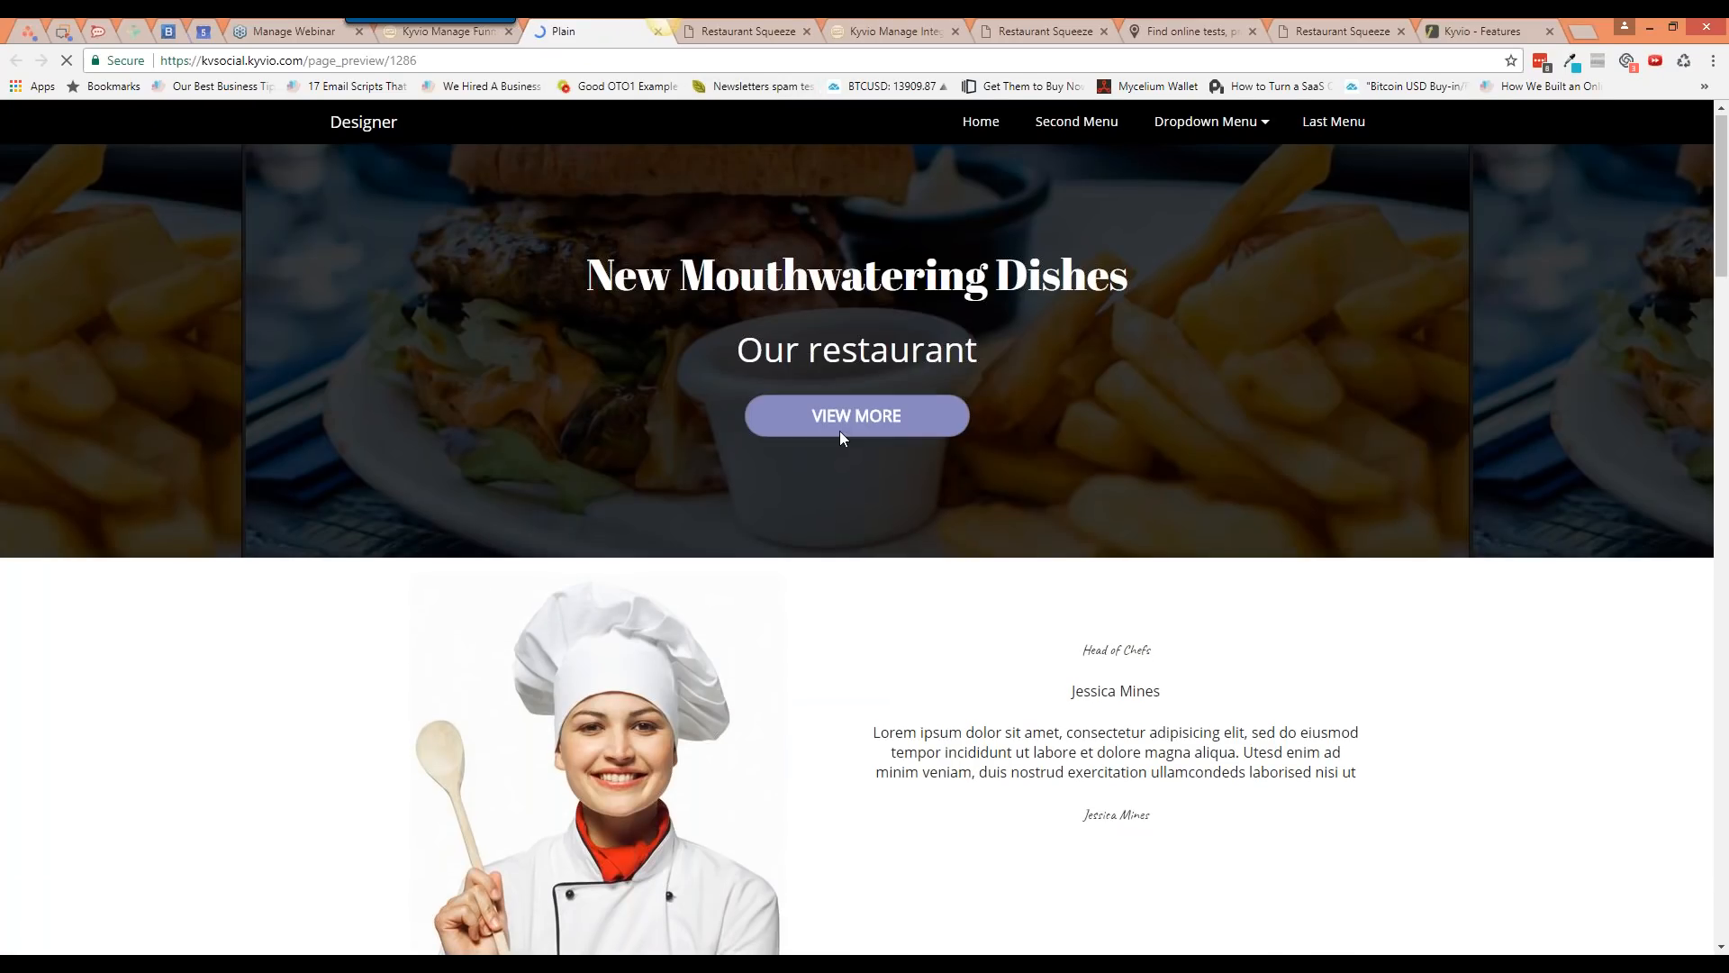
{"action": "scroll", "coordinate": [839, 431], "scroll_direction": "down", "scroll_amount": 8}
{"action": "scroll", "coordinate": [843, 458], "scroll_direction": "down", "scroll_amount": 6}
{"action": "scroll", "coordinate": [843, 459], "scroll_direction": "down", "scroll_amount": 12}
{"action": "scroll", "coordinate": [843, 459], "scroll_direction": "up", "scroll_amount": 20}
{"action": "key", "text": "ctrl+shift+Tab"}
Step: Preview the Noach restaurant template, then choose Restaurant - Sales Page for Upsell #1
{"action": "scroll", "coordinate": [860, 518], "scroll_direction": "down", "scroll_amount": 10}
{"action": "scroll", "coordinate": [860, 527], "scroll_direction": "down", "scroll_amount": 5}
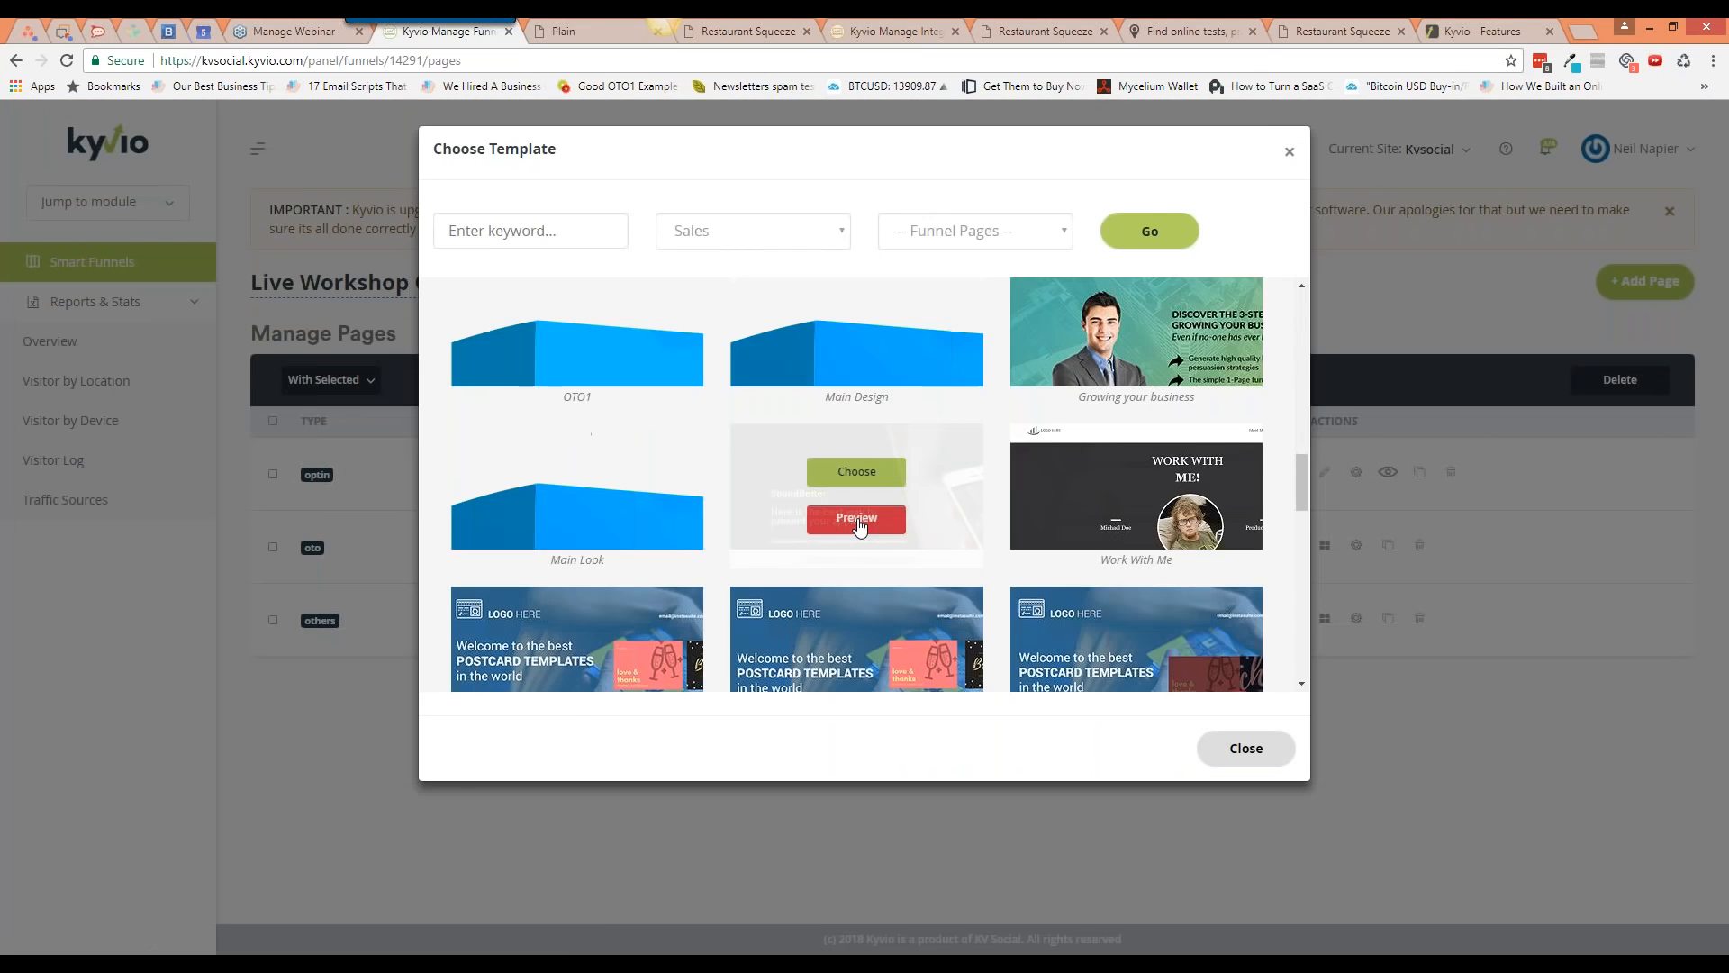
{"action": "scroll", "coordinate": [854, 548], "scroll_direction": "down", "scroll_amount": 4}
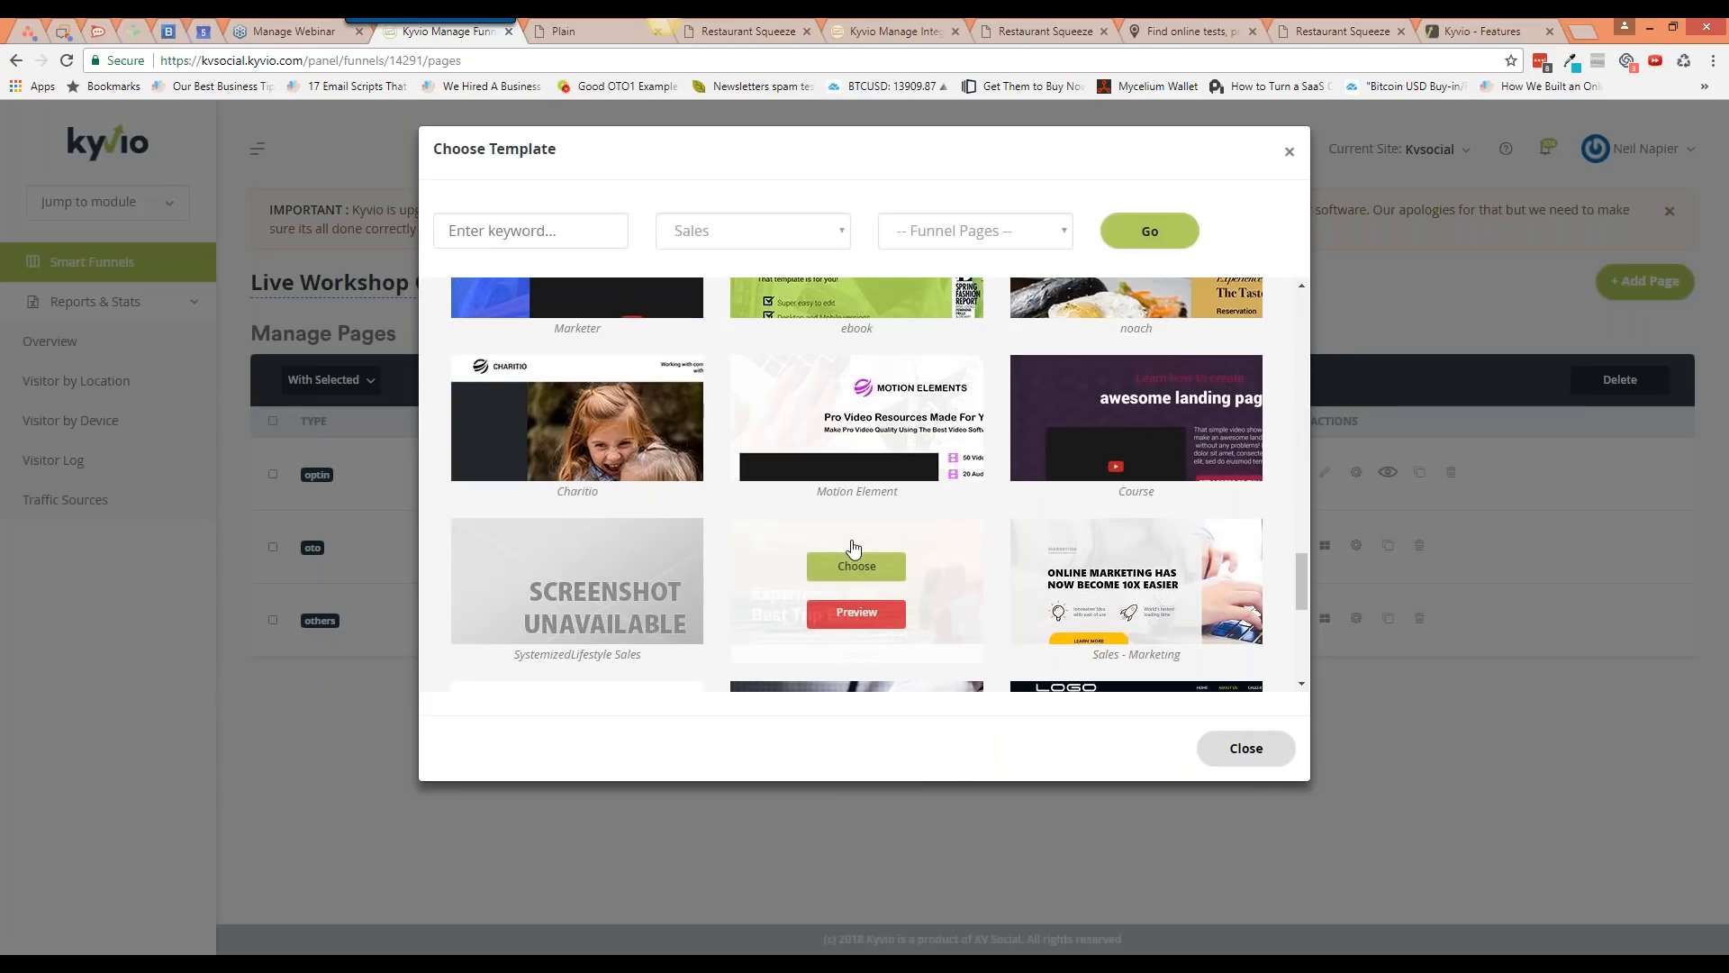
{"action": "scroll", "coordinate": [855, 547], "scroll_direction": "up", "scroll_amount": 2}
{"action": "scroll", "coordinate": [861, 544], "scroll_direction": "down", "scroll_amount": 1}
{"action": "left_click", "coordinate": [1140, 376]}
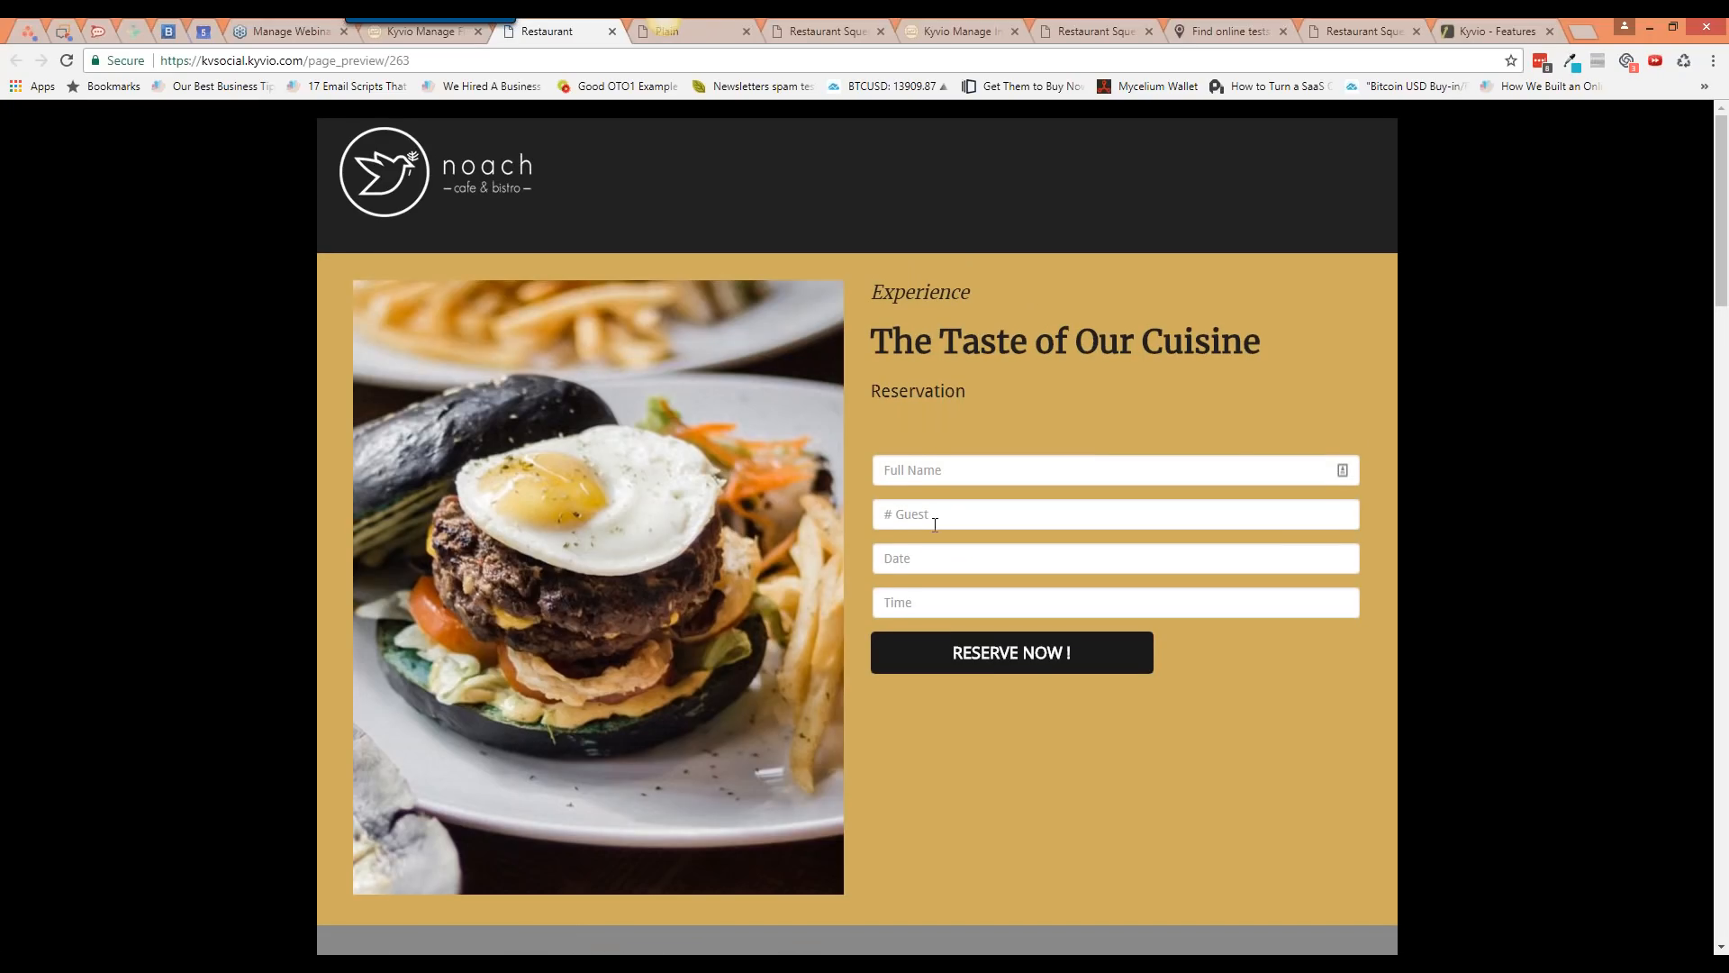
{"action": "scroll", "coordinate": [935, 524], "scroll_direction": "down", "scroll_amount": 1}
{"action": "scroll", "coordinate": [934, 524], "scroll_direction": "down", "scroll_amount": 12}
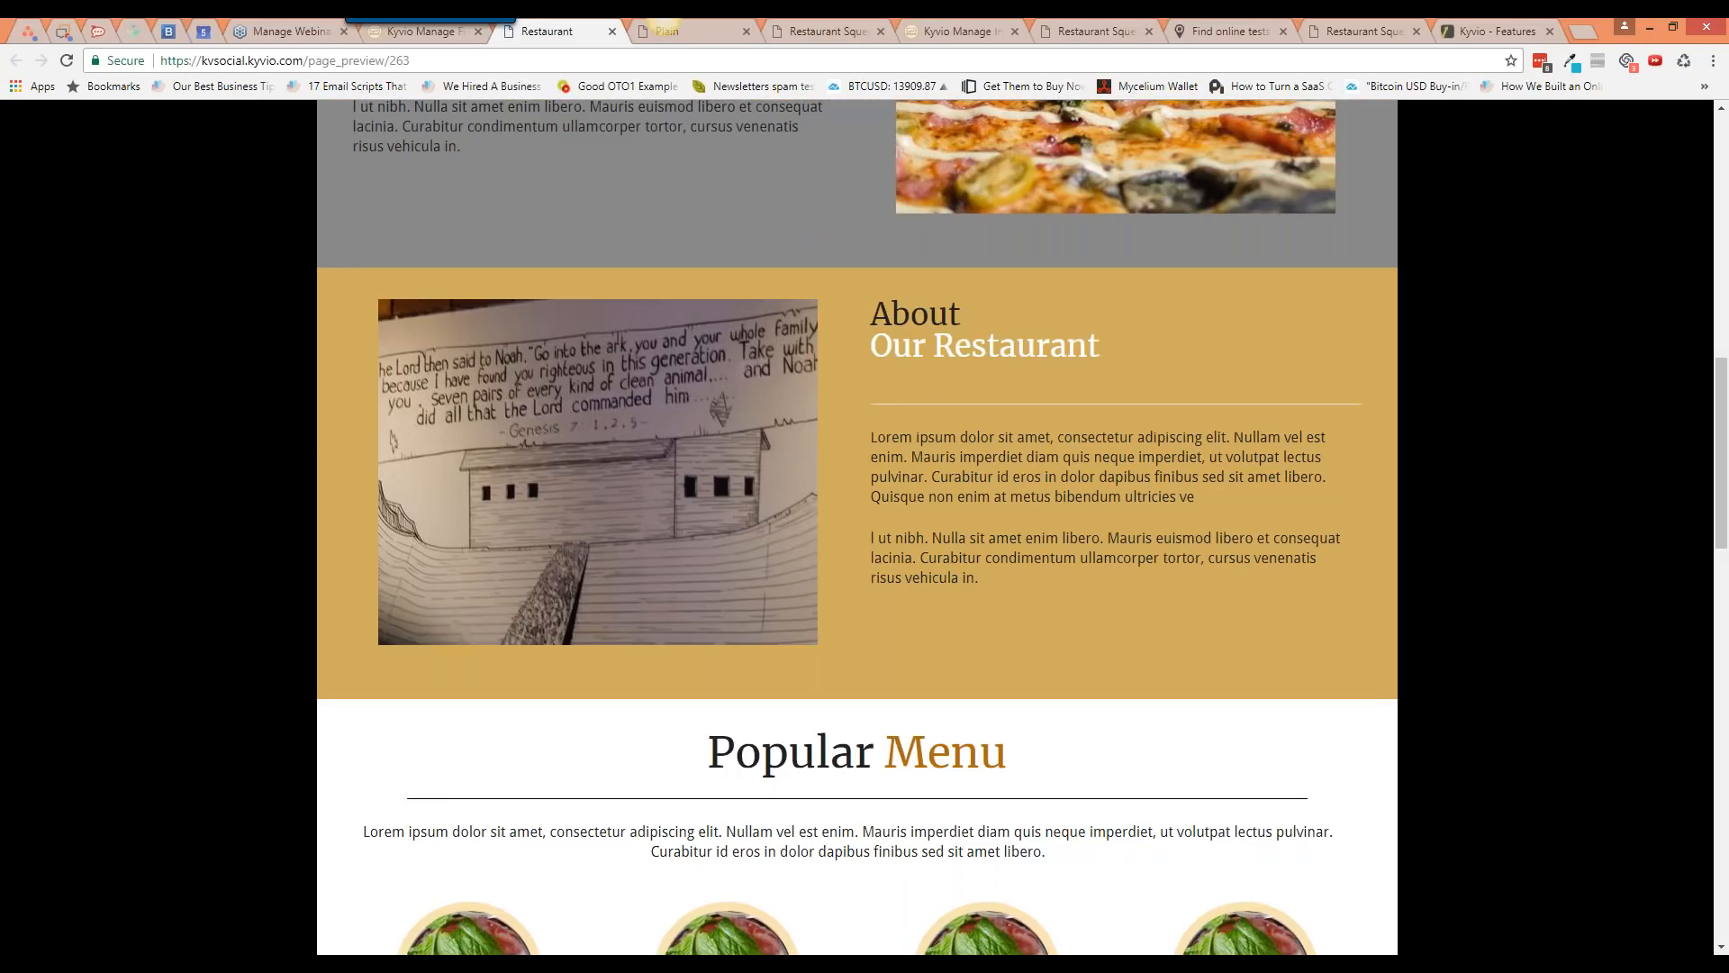
{"action": "scroll", "coordinate": [778, 432], "scroll_direction": "down", "scroll_amount": 2}
{"action": "middle_click", "coordinate": [517, 36]}
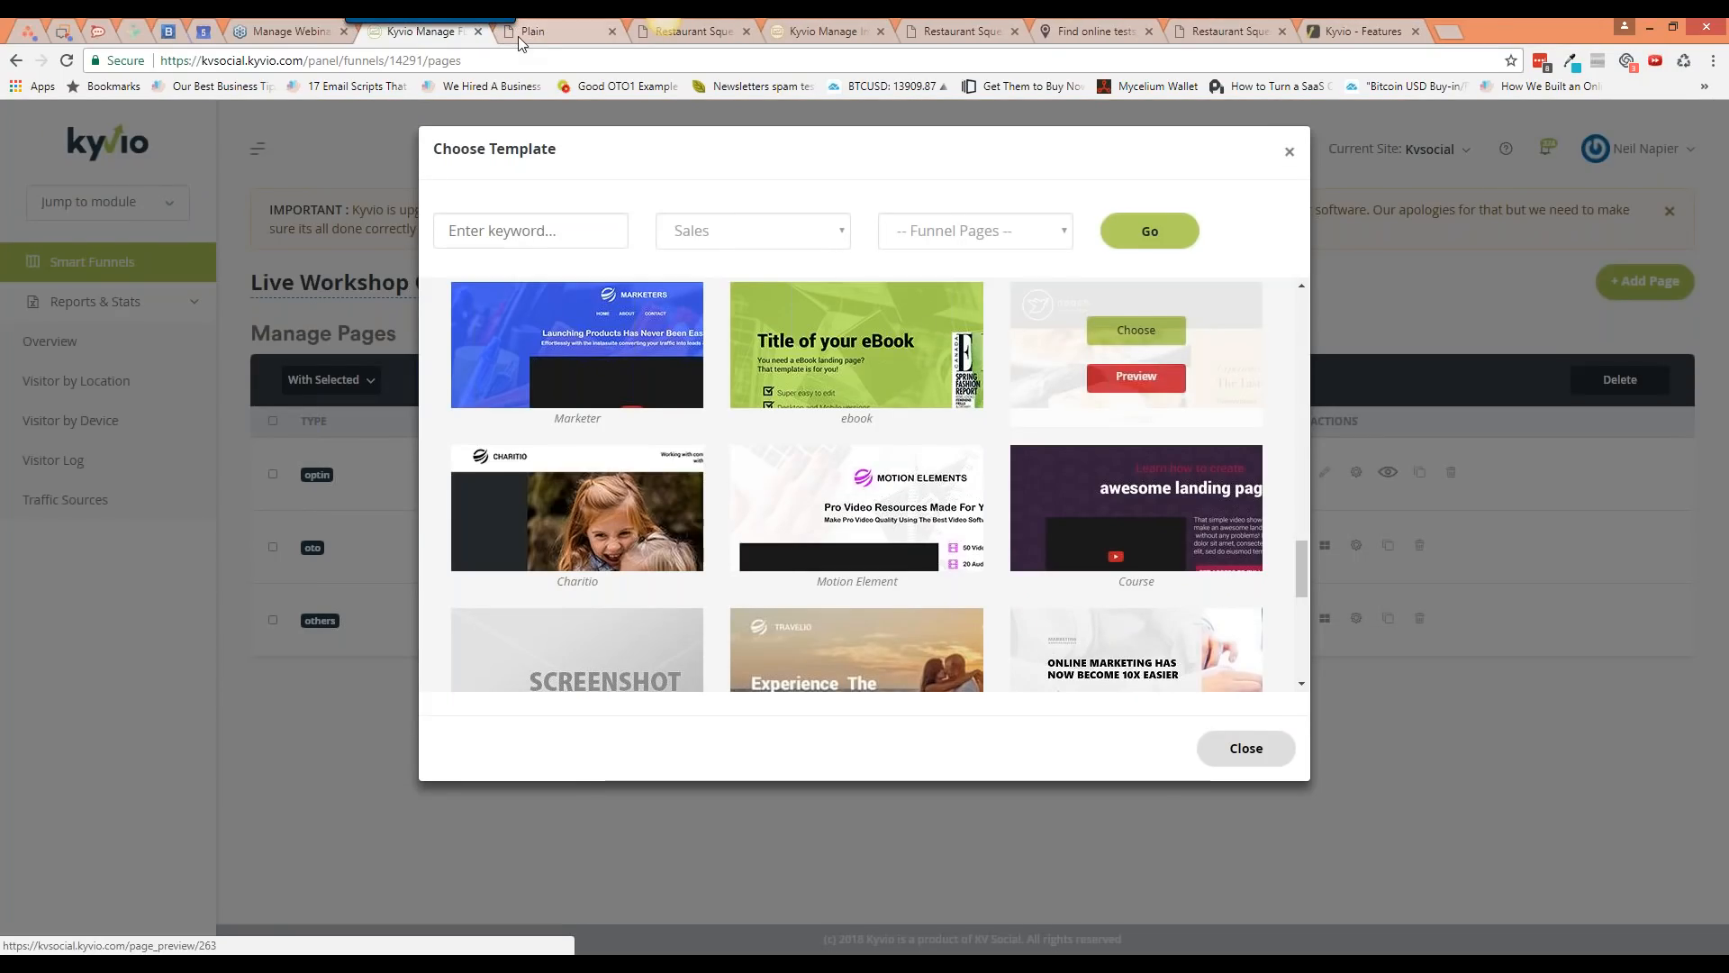
{"action": "scroll", "coordinate": [793, 388], "scroll_direction": "up", "scroll_amount": 10}
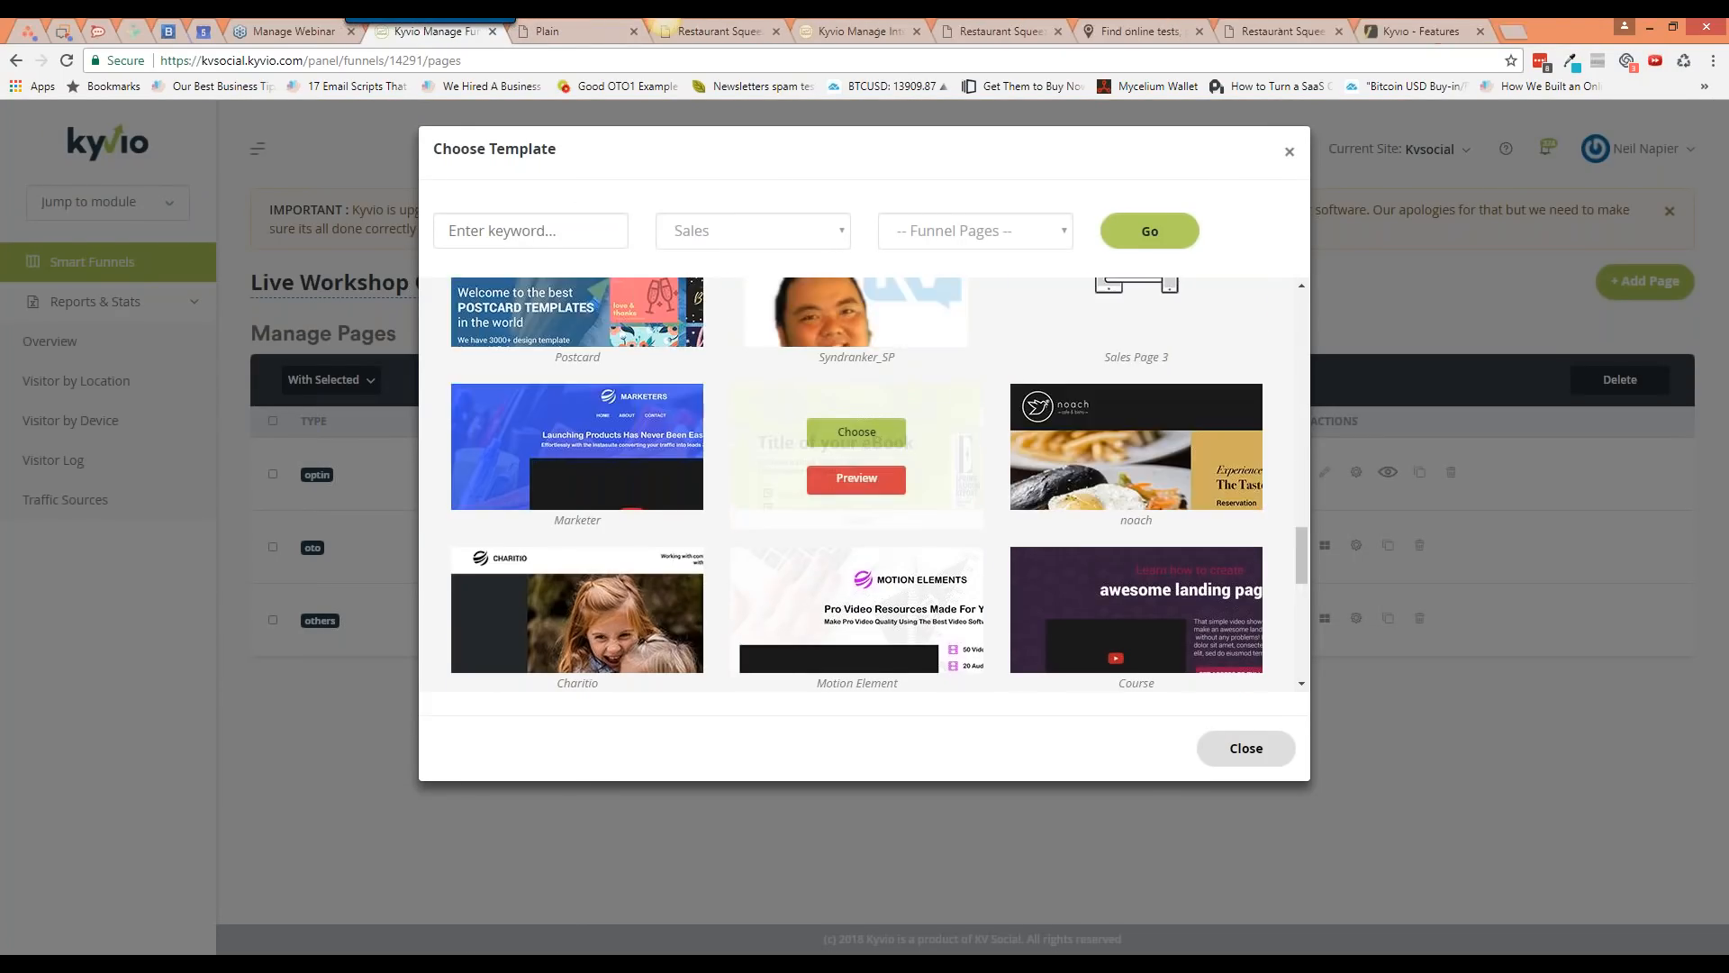
{"action": "left_click", "coordinate": [851, 396]}
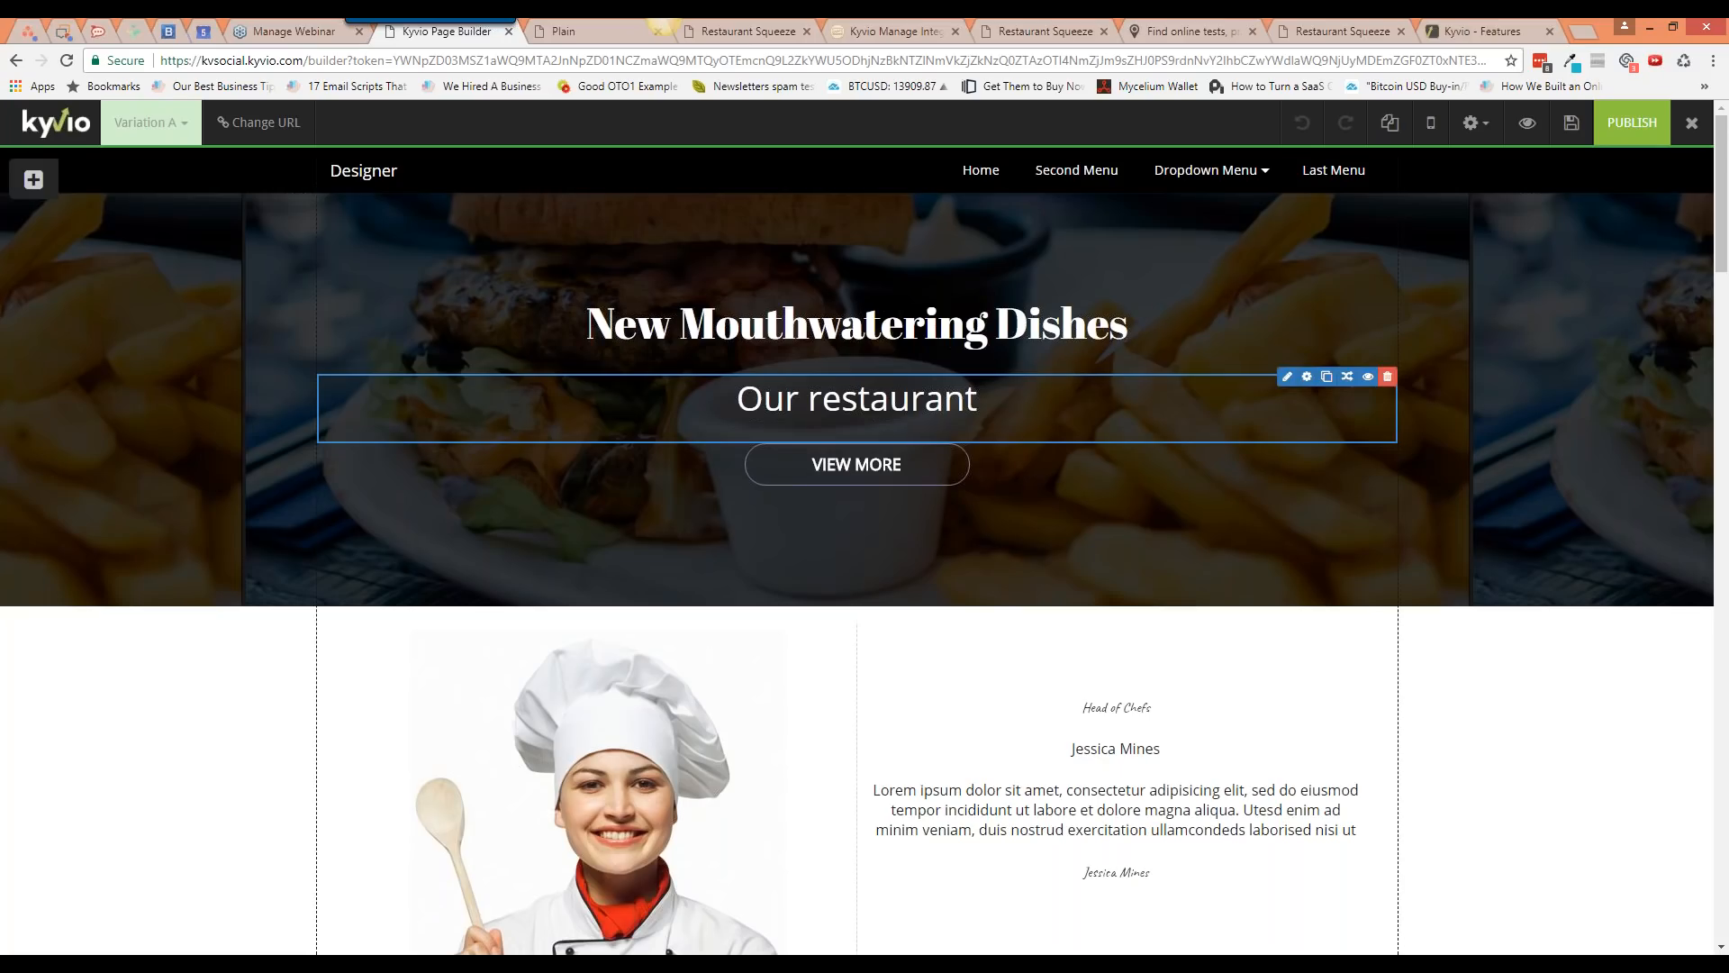
{"action": "left_click", "coordinate": [995, 179]}
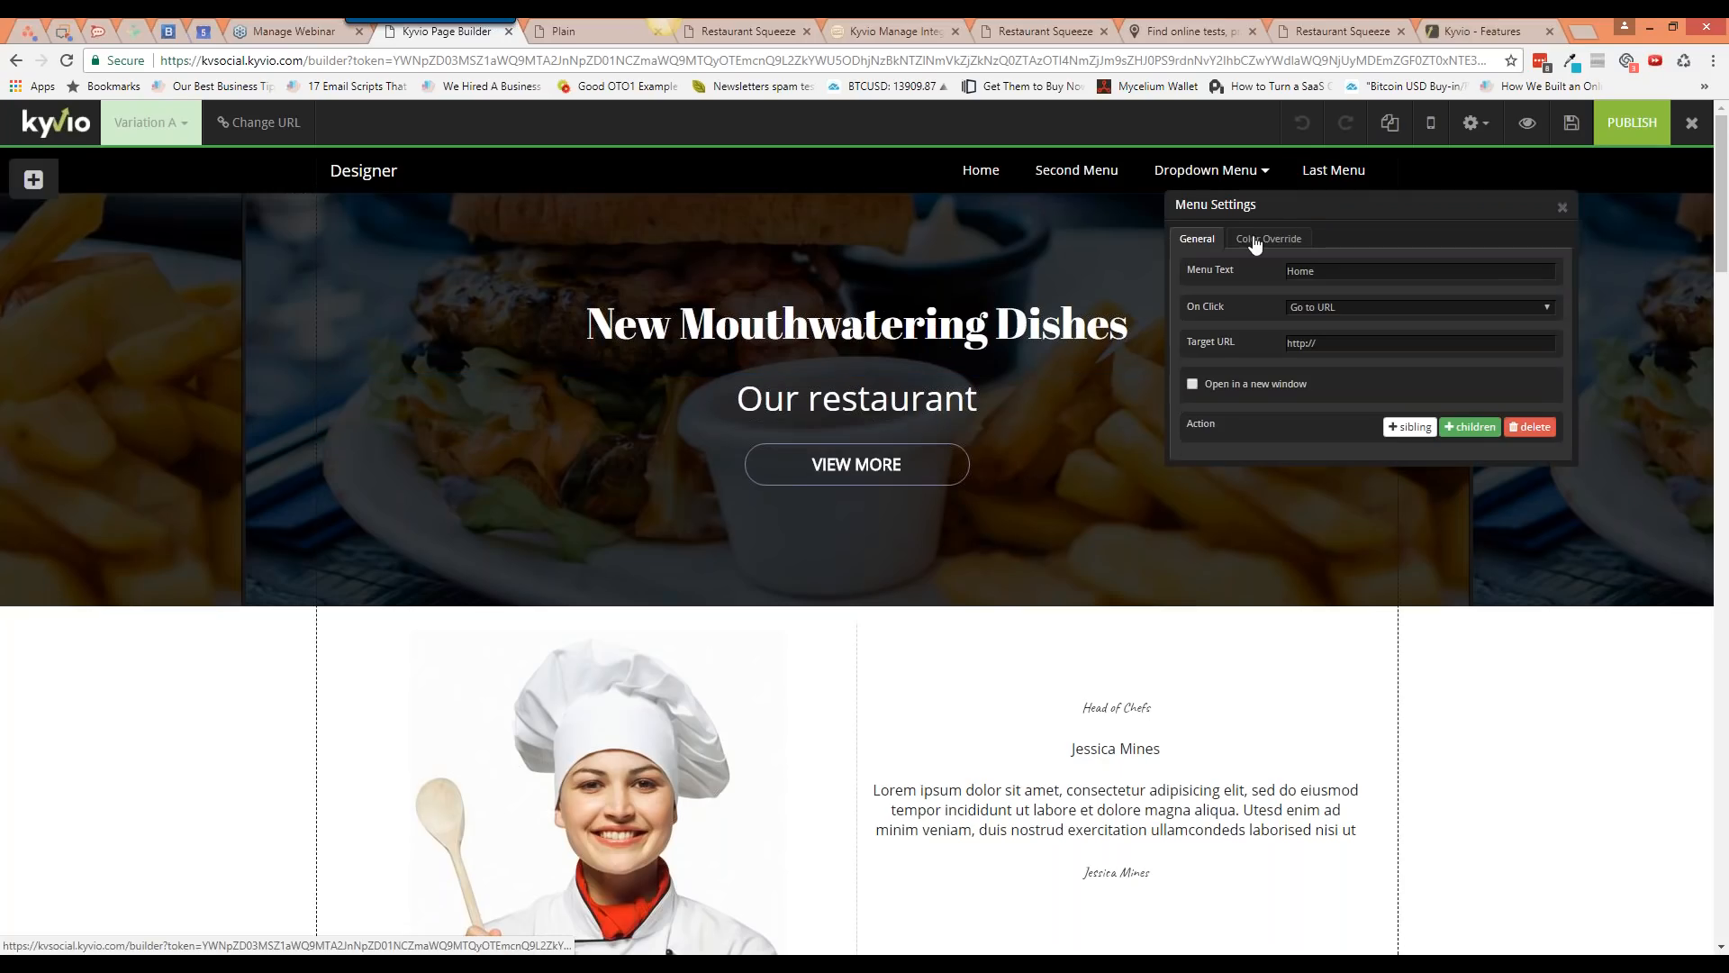
{"action": "left_click", "coordinate": [1563, 207]}
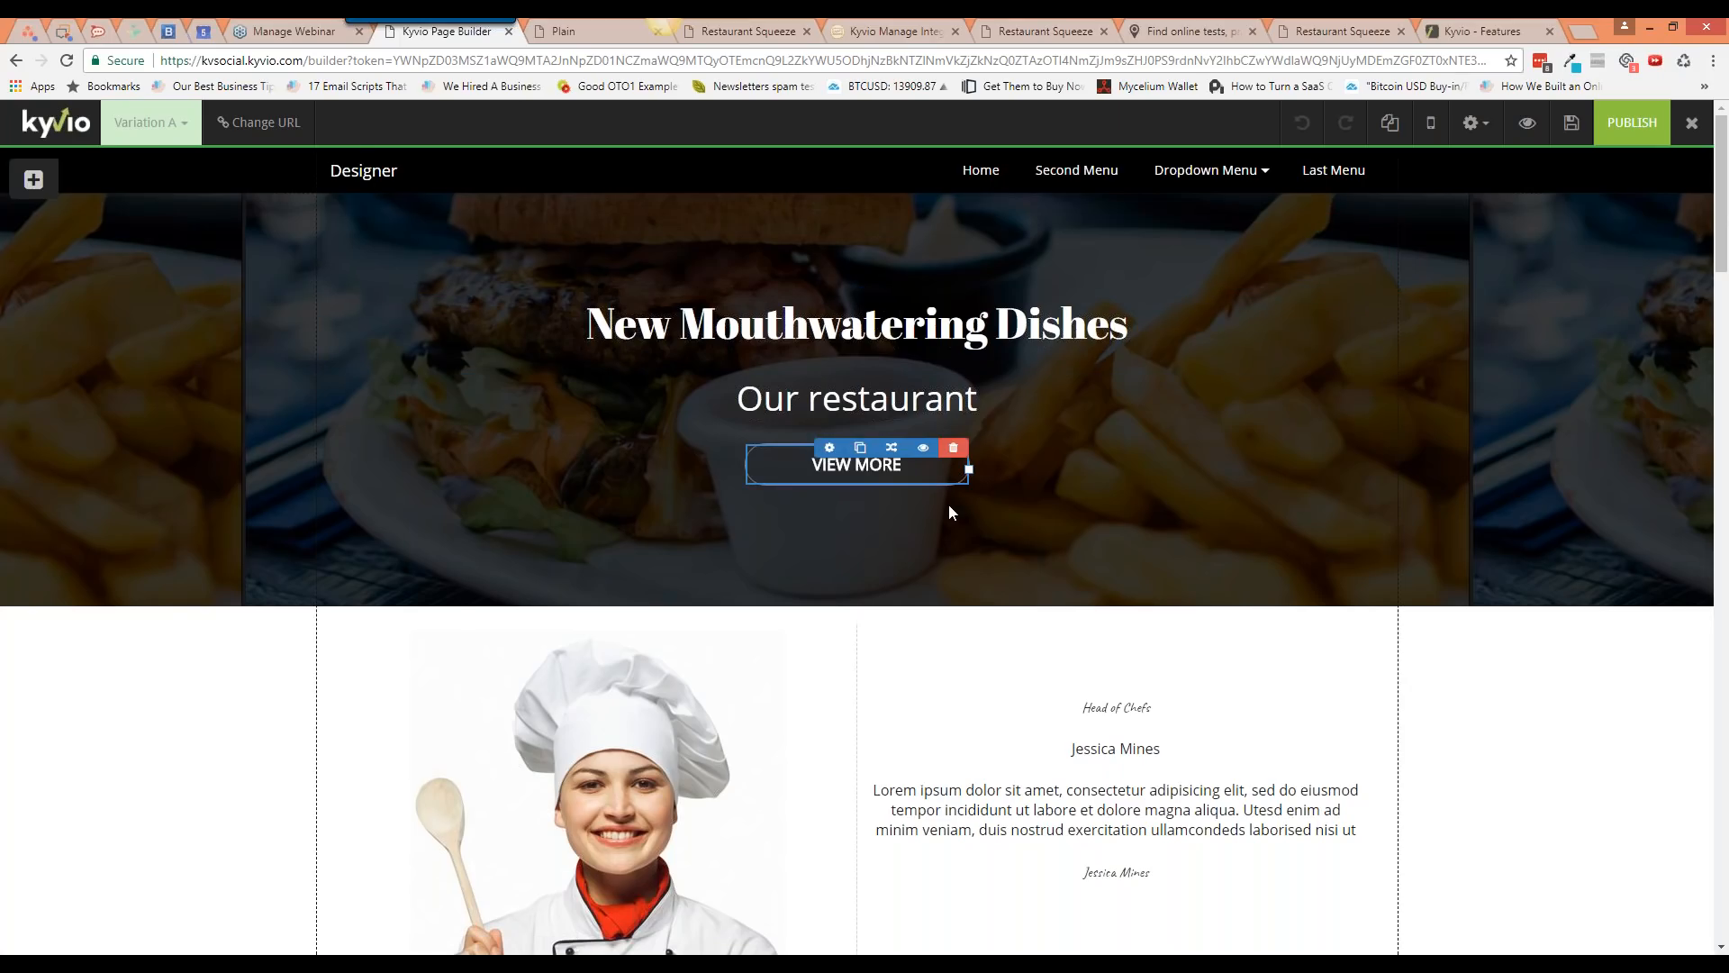
{"action": "scroll", "coordinate": [949, 512], "scroll_direction": "down", "scroll_amount": 1}
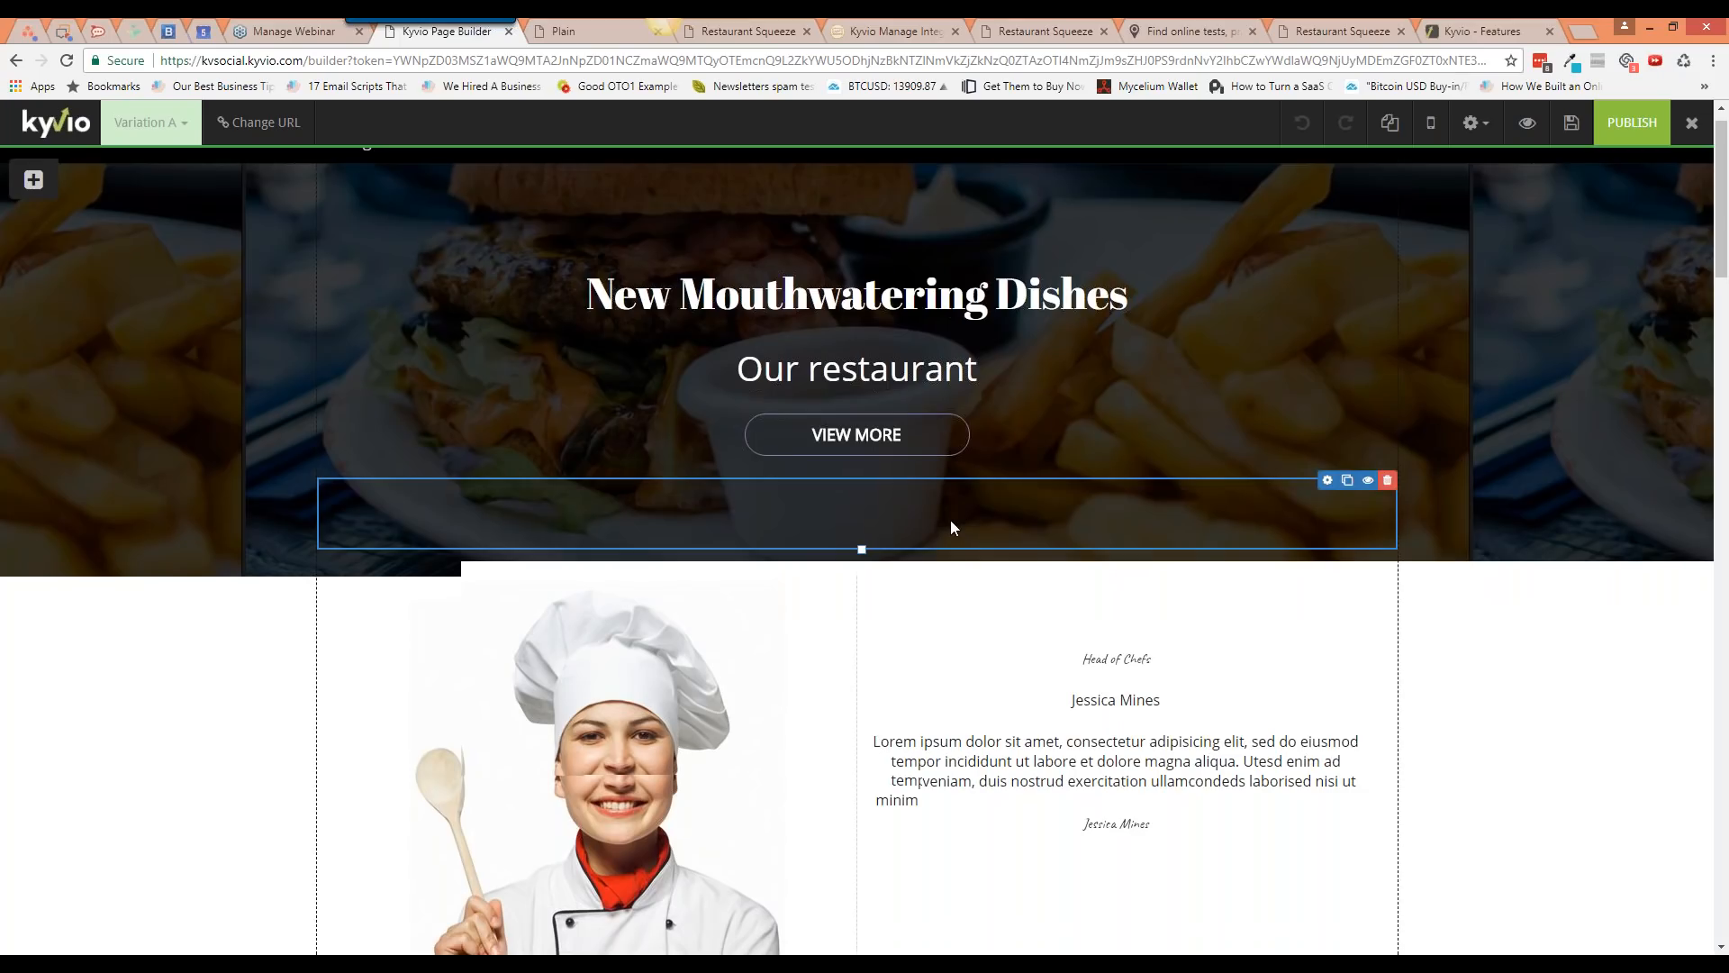
{"action": "scroll", "coordinate": [953, 527], "scroll_direction": "down", "scroll_amount": 3}
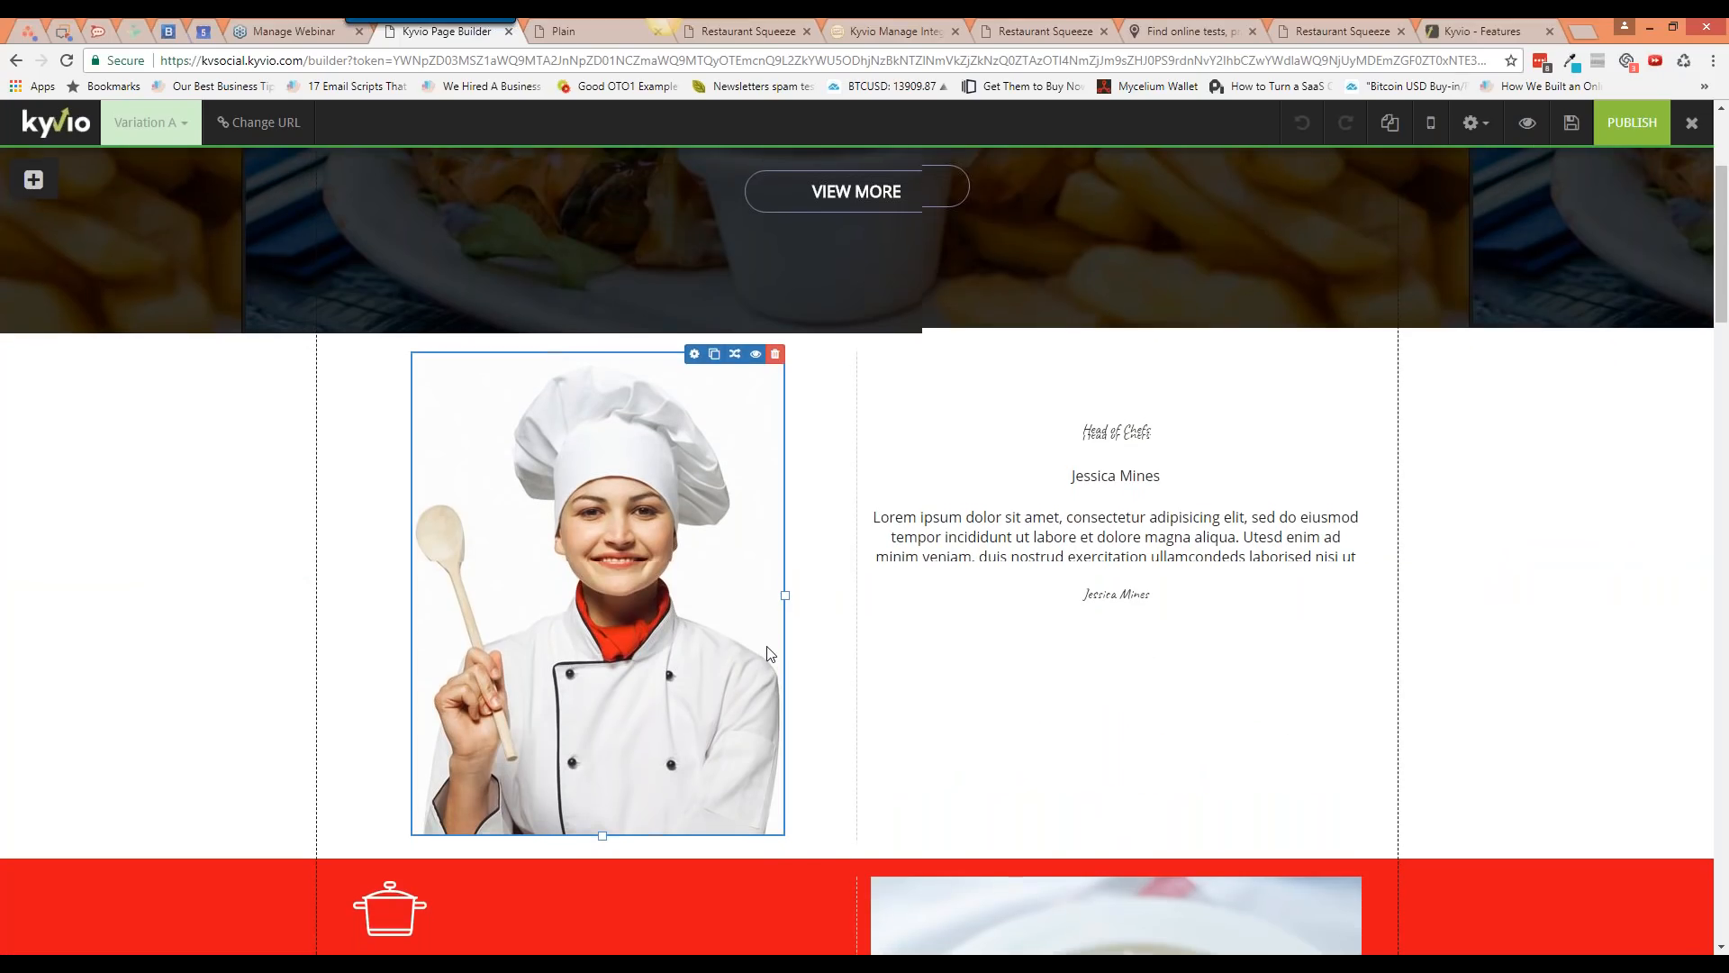
{"action": "scroll", "coordinate": [1223, 585], "scroll_direction": "down", "scroll_amount": 4}
{"action": "scroll", "coordinate": [1274, 594], "scroll_direction": "down", "scroll_amount": 2}
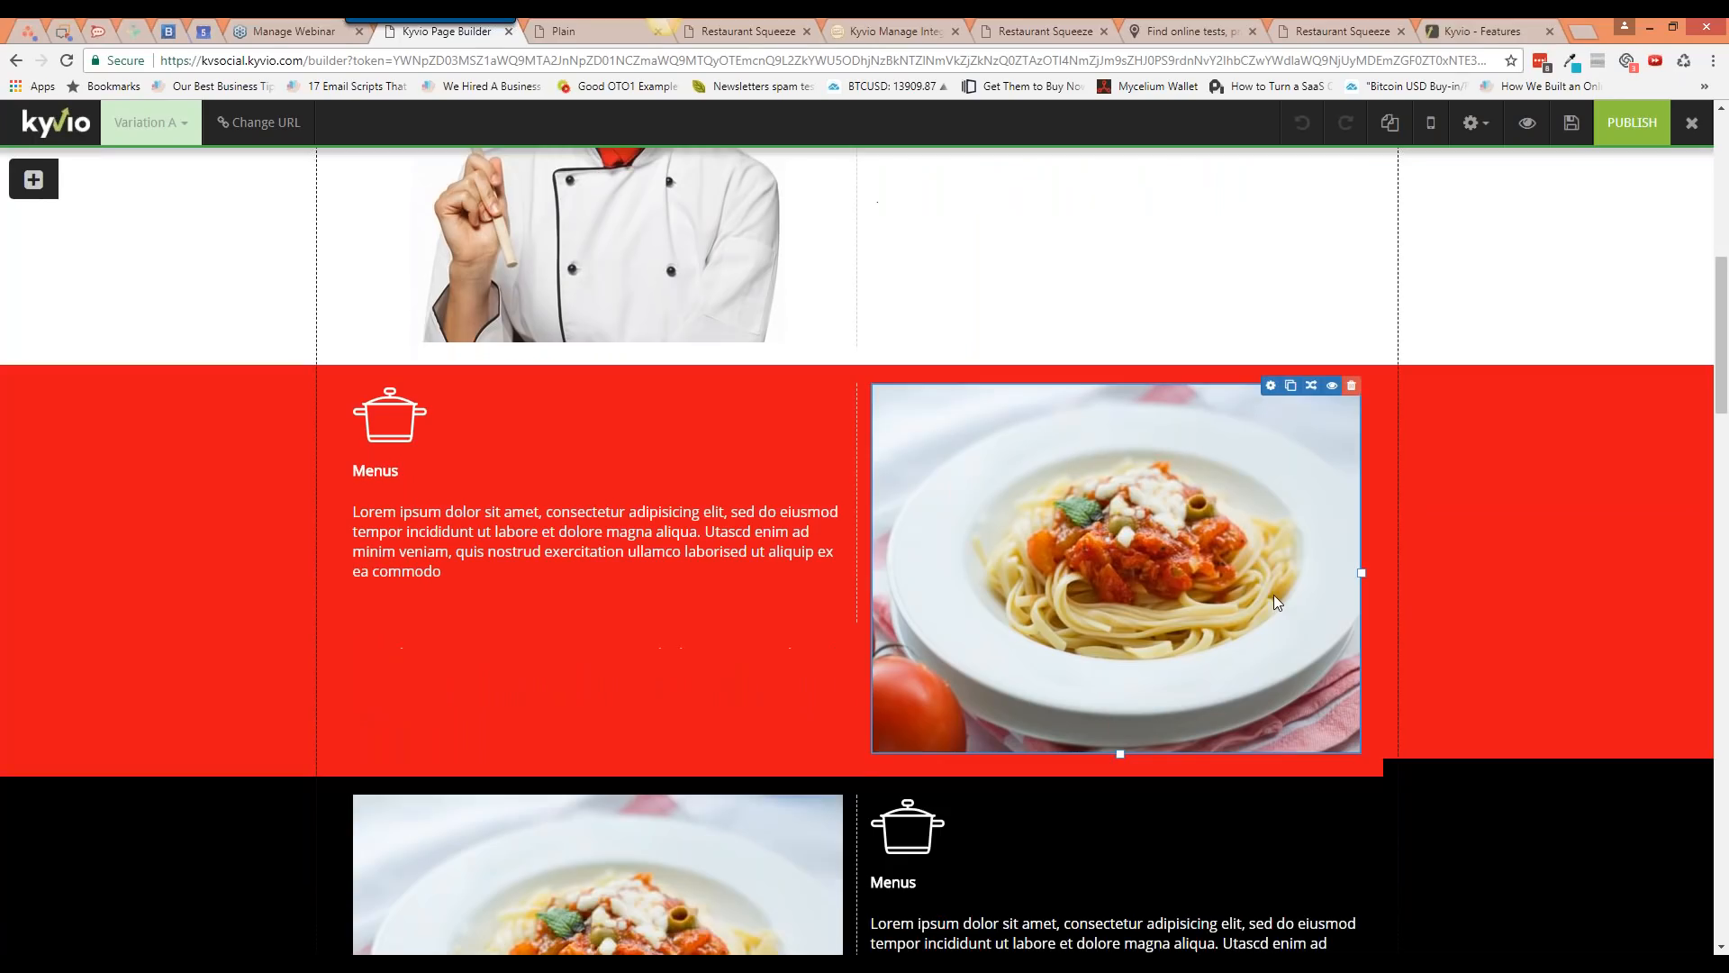
Step: Change the red Menus block's background colour to a light pink
{"action": "left_click", "coordinate": [1582, 331]}
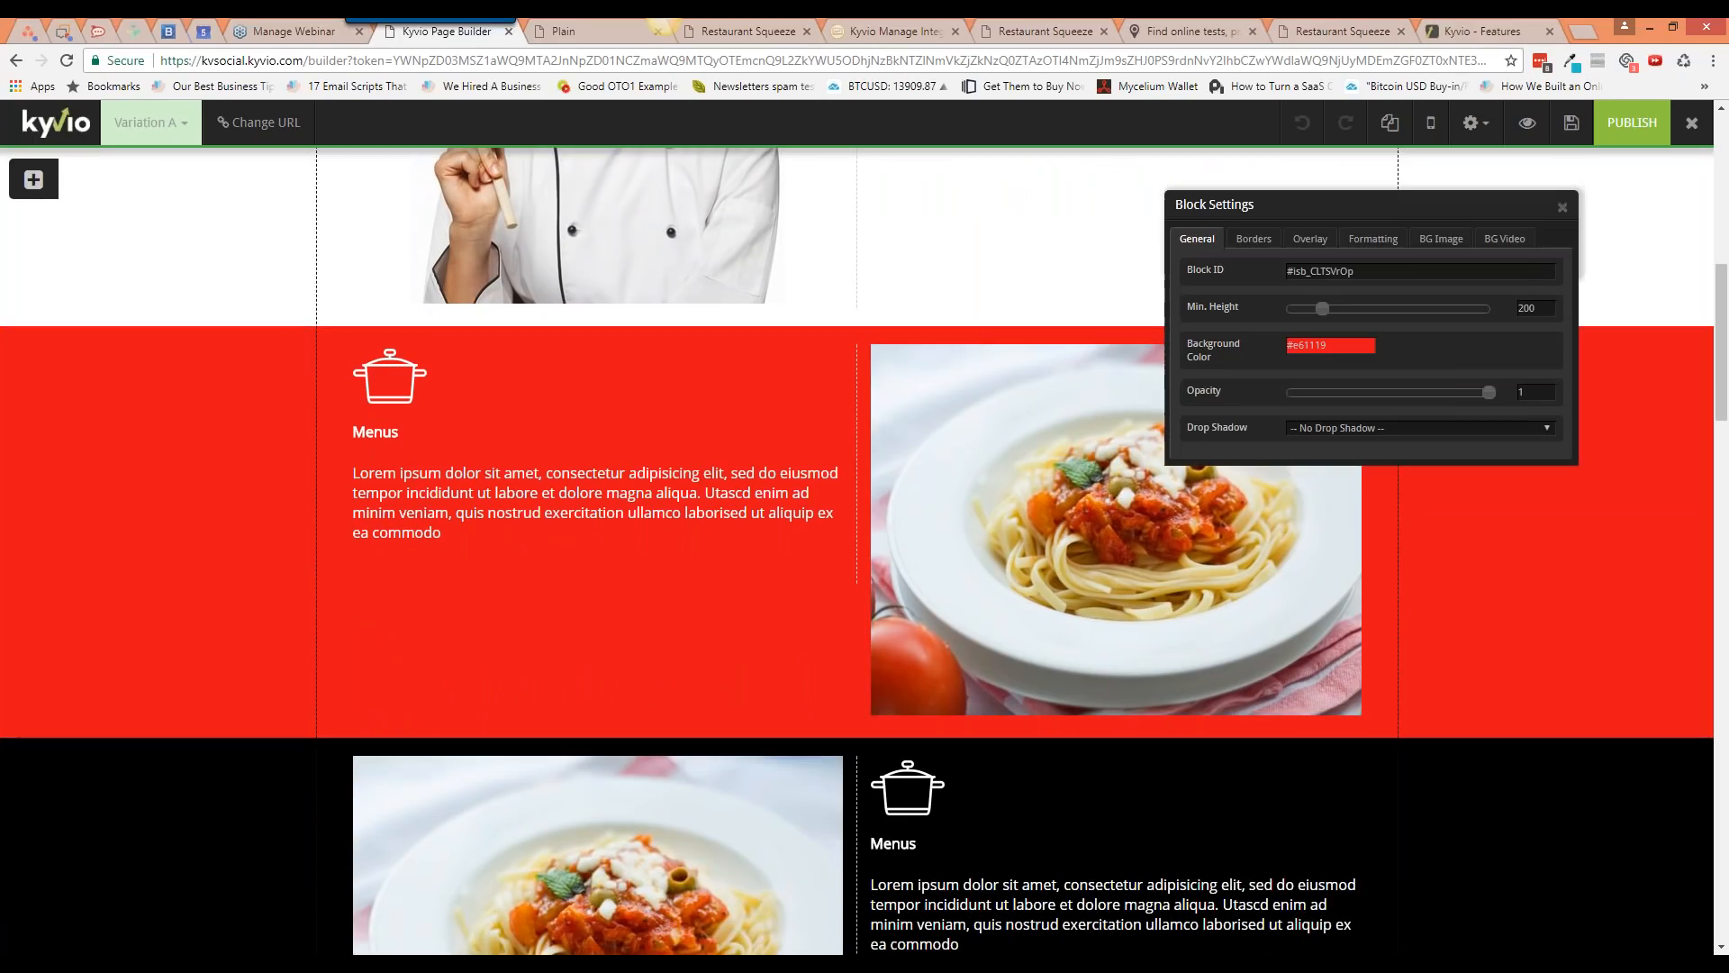
{"action": "left_click", "coordinate": [1356, 347]}
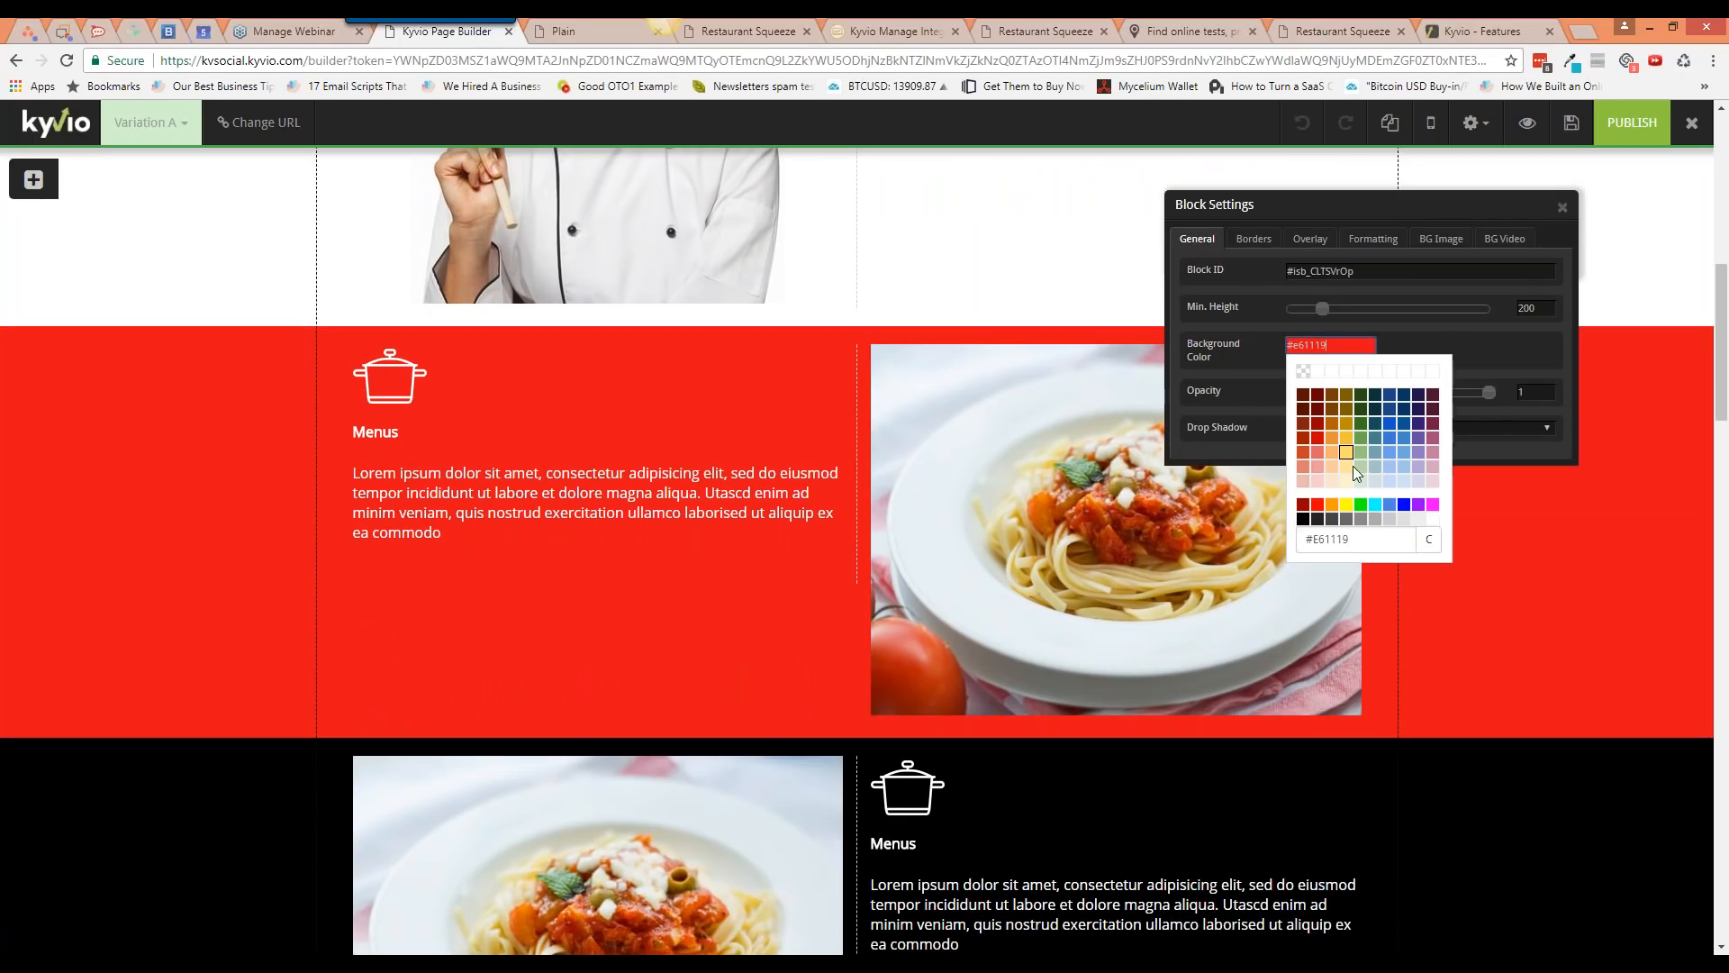
{"action": "left_click", "coordinate": [1321, 466]}
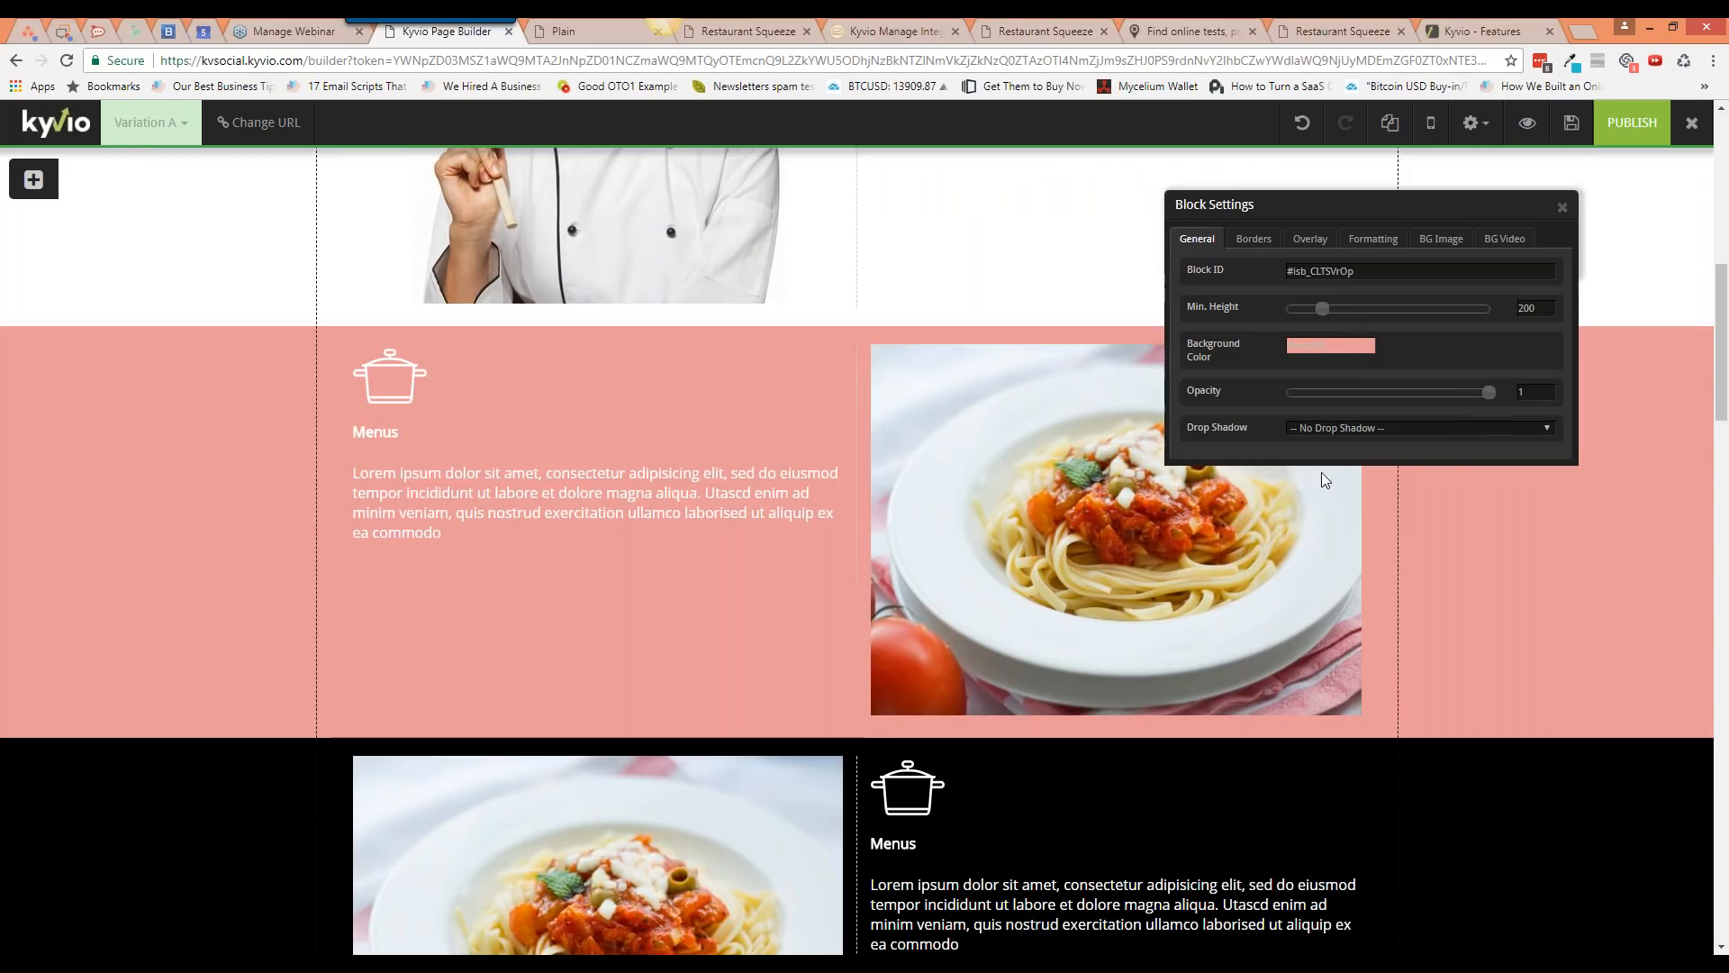
{"action": "left_click", "coordinate": [1342, 348]}
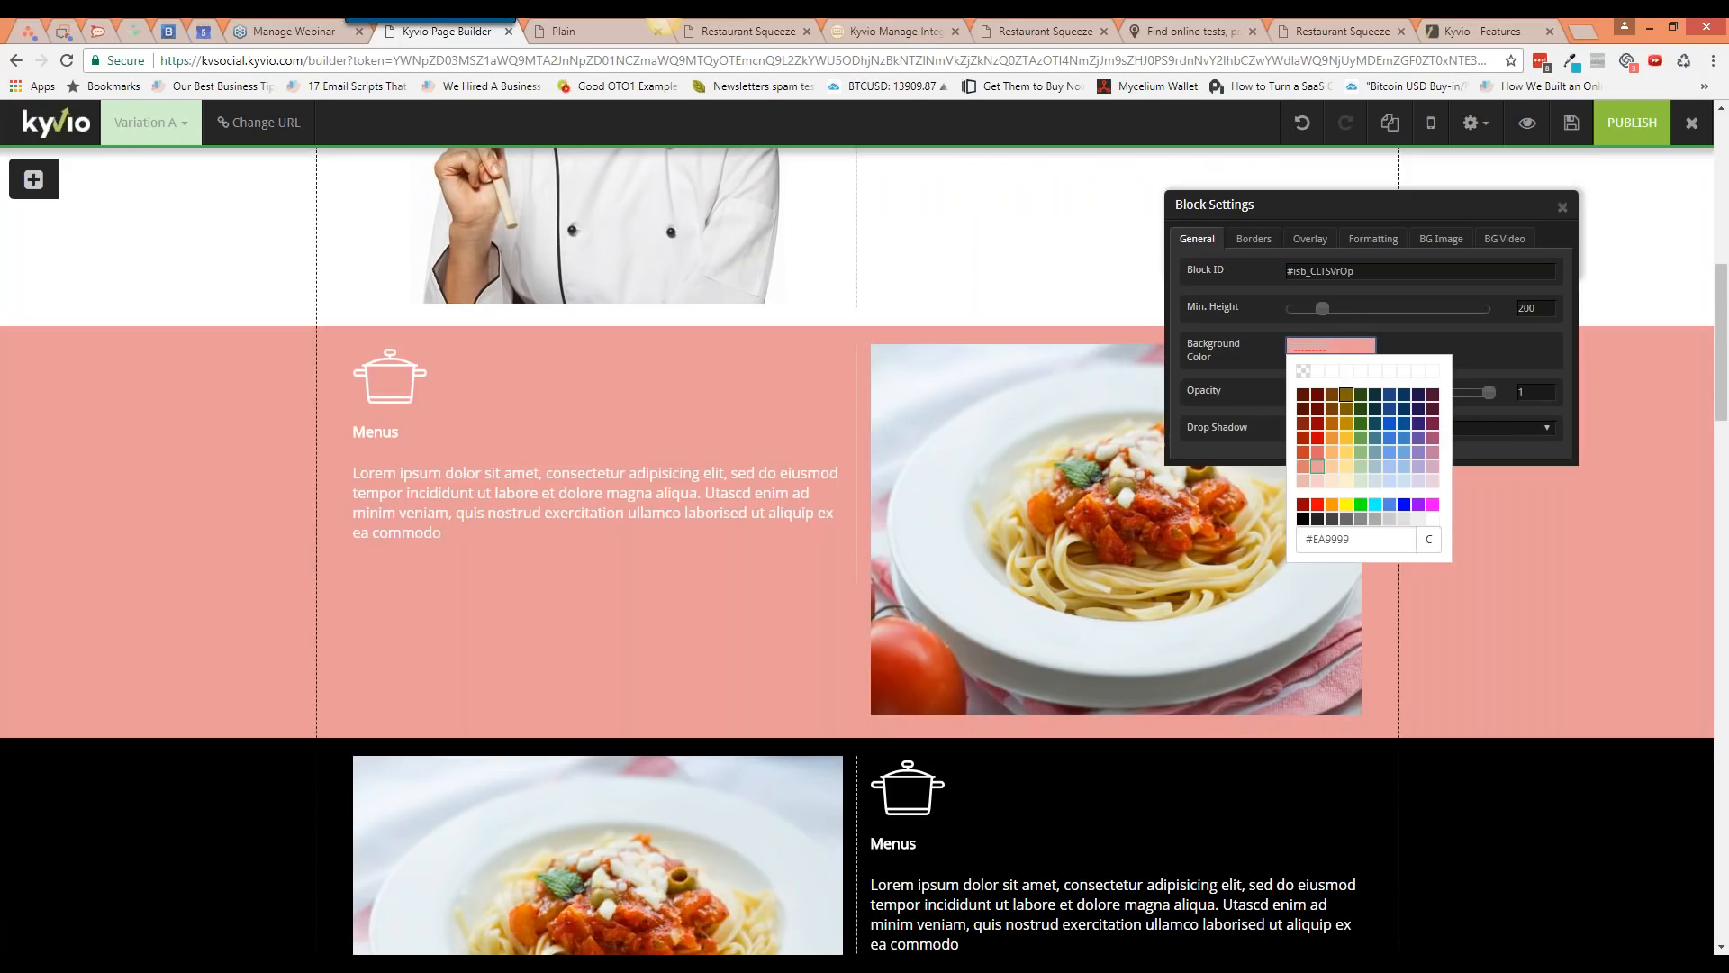
{"action": "left_click", "coordinate": [1320, 483]}
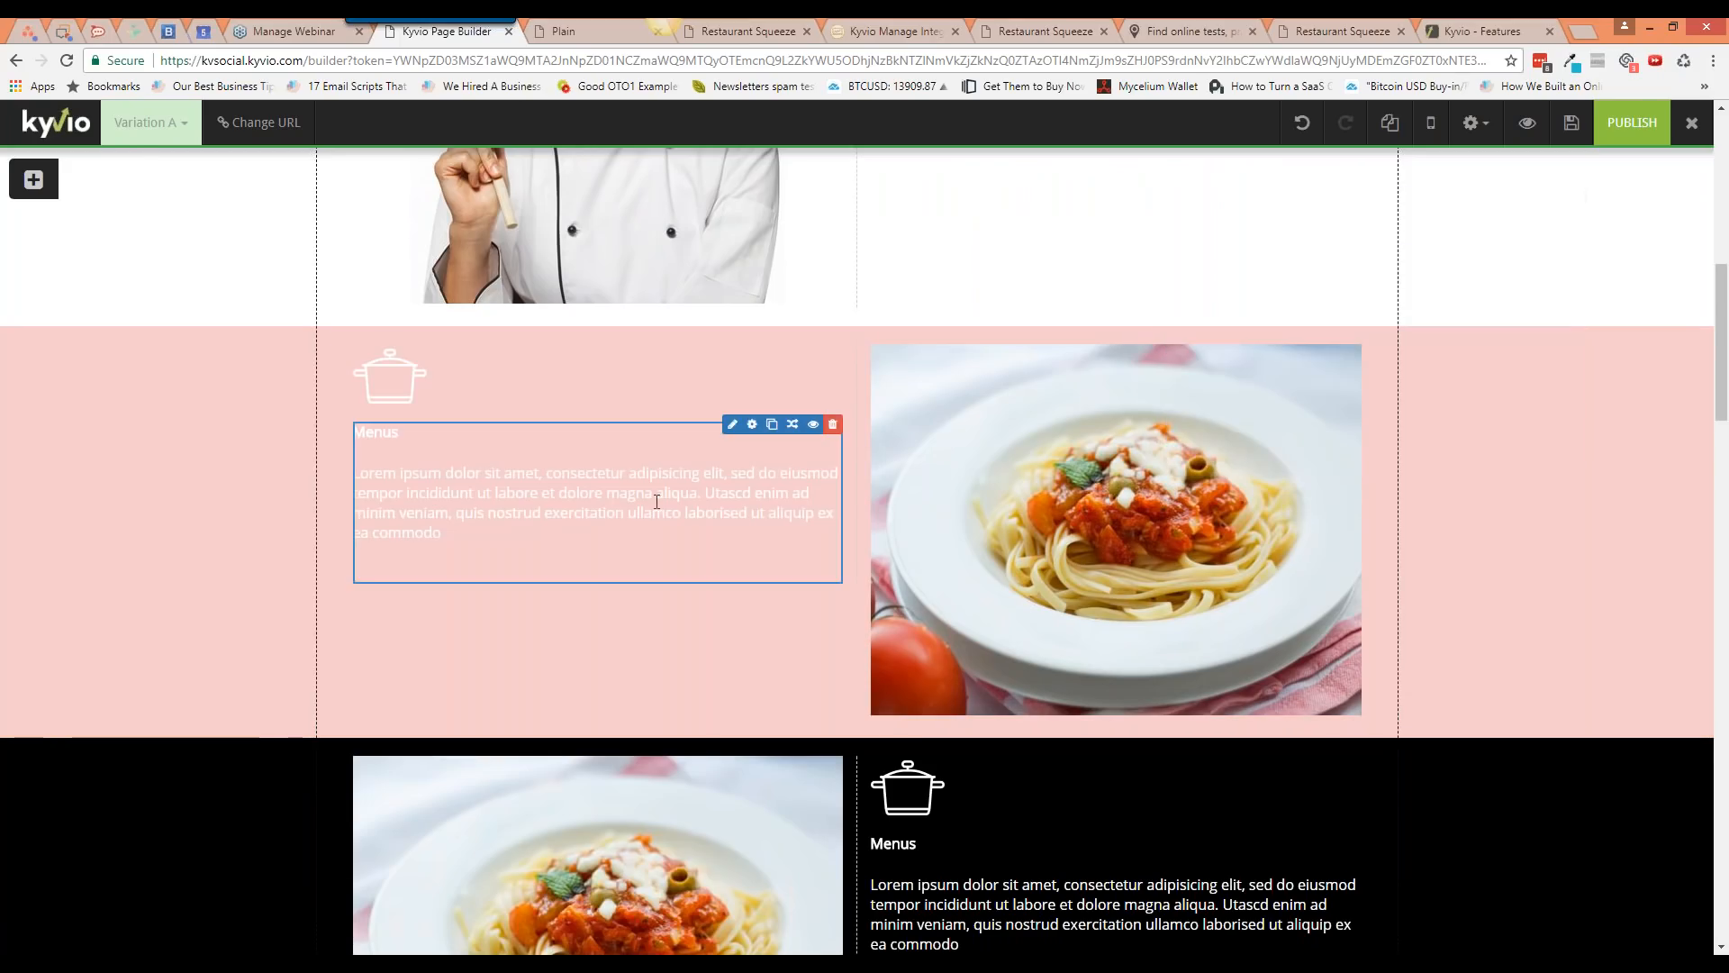
Step: Make all the Menus text a dark colour
{"action": "left_click", "coordinate": [726, 420]}
{"action": "key", "text": "ctrl+a"}
{"action": "left_click", "coordinate": [588, 462]}
{"action": "left_click", "coordinate": [589, 479]}
{"action": "left_click", "coordinate": [731, 539]}
{"action": "left_click", "coordinate": [616, 696]}
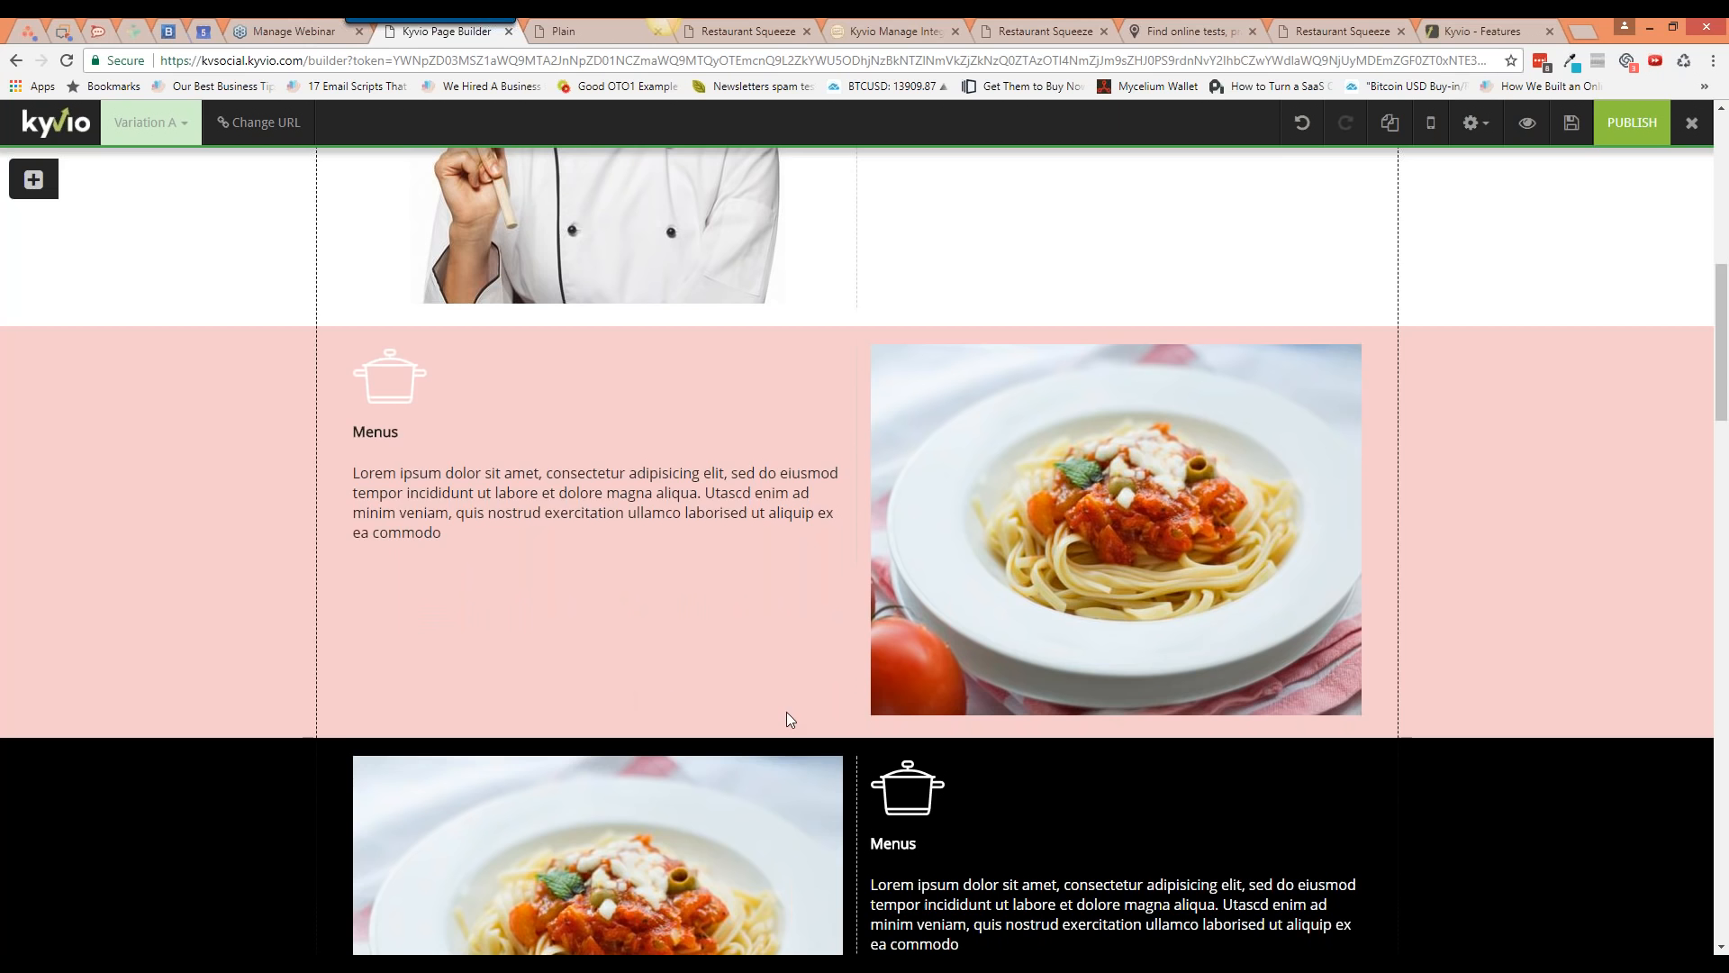
{"action": "scroll", "coordinate": [786, 713], "scroll_direction": "down", "scroll_amount": 6}
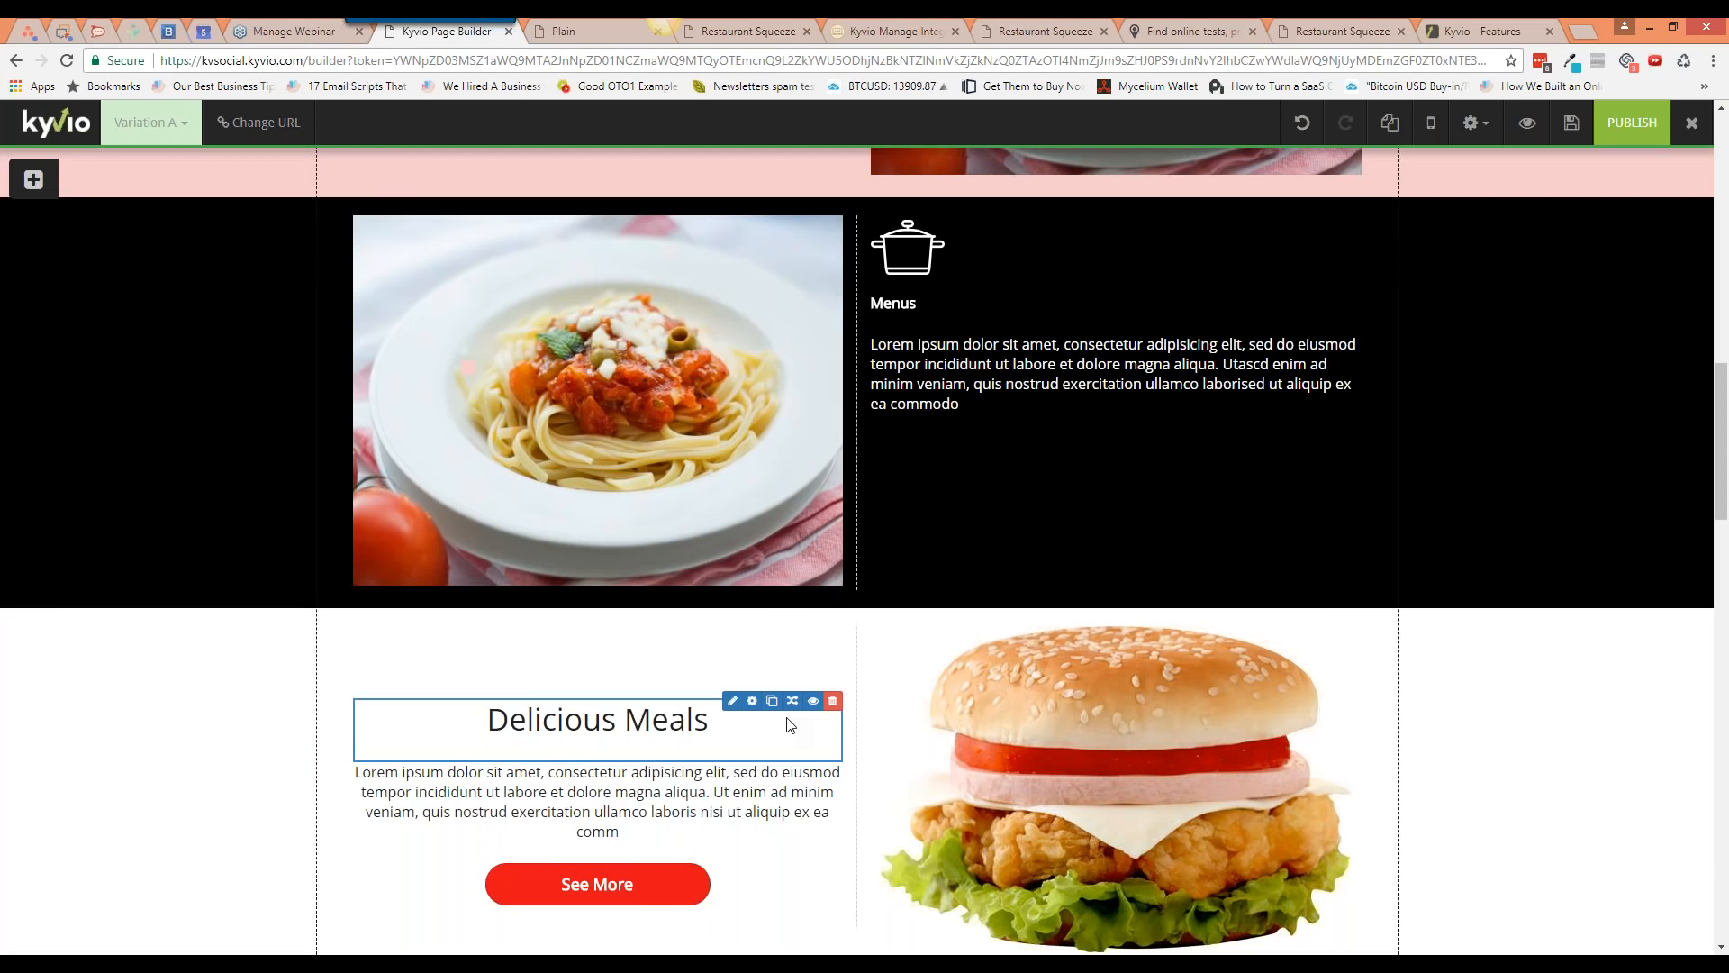
{"action": "scroll", "coordinate": [789, 724], "scroll_direction": "down", "scroll_amount": 5}
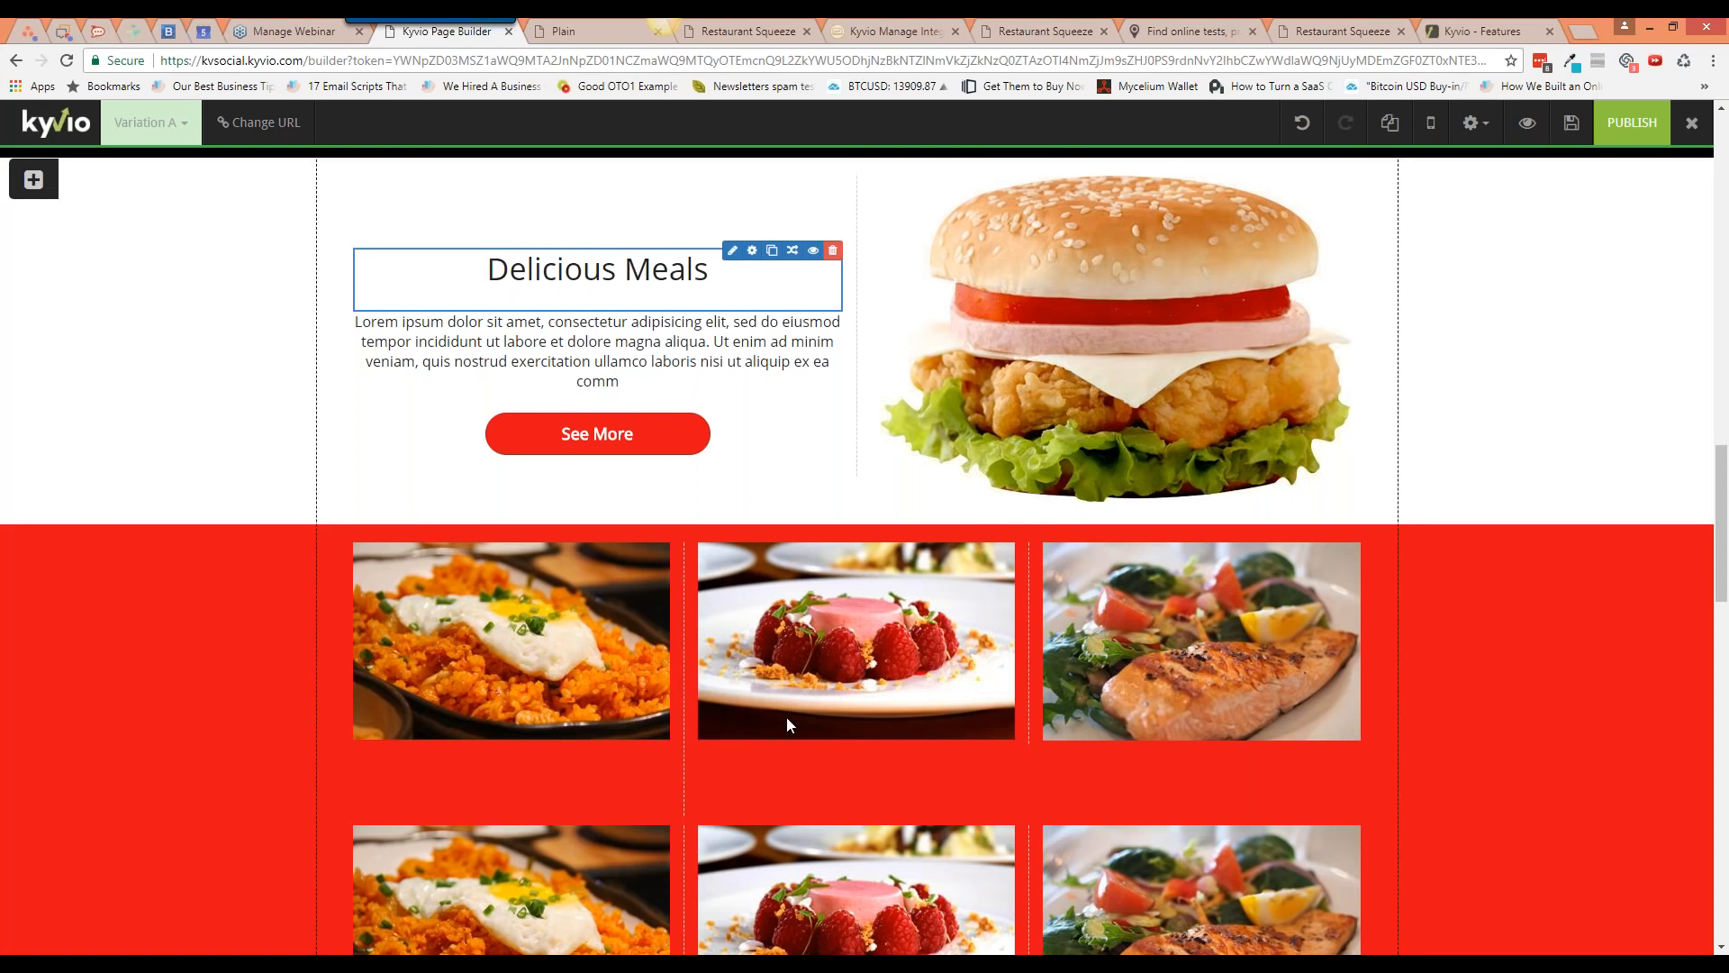
{"action": "scroll", "coordinate": [786, 723], "scroll_direction": "down", "scroll_amount": 6}
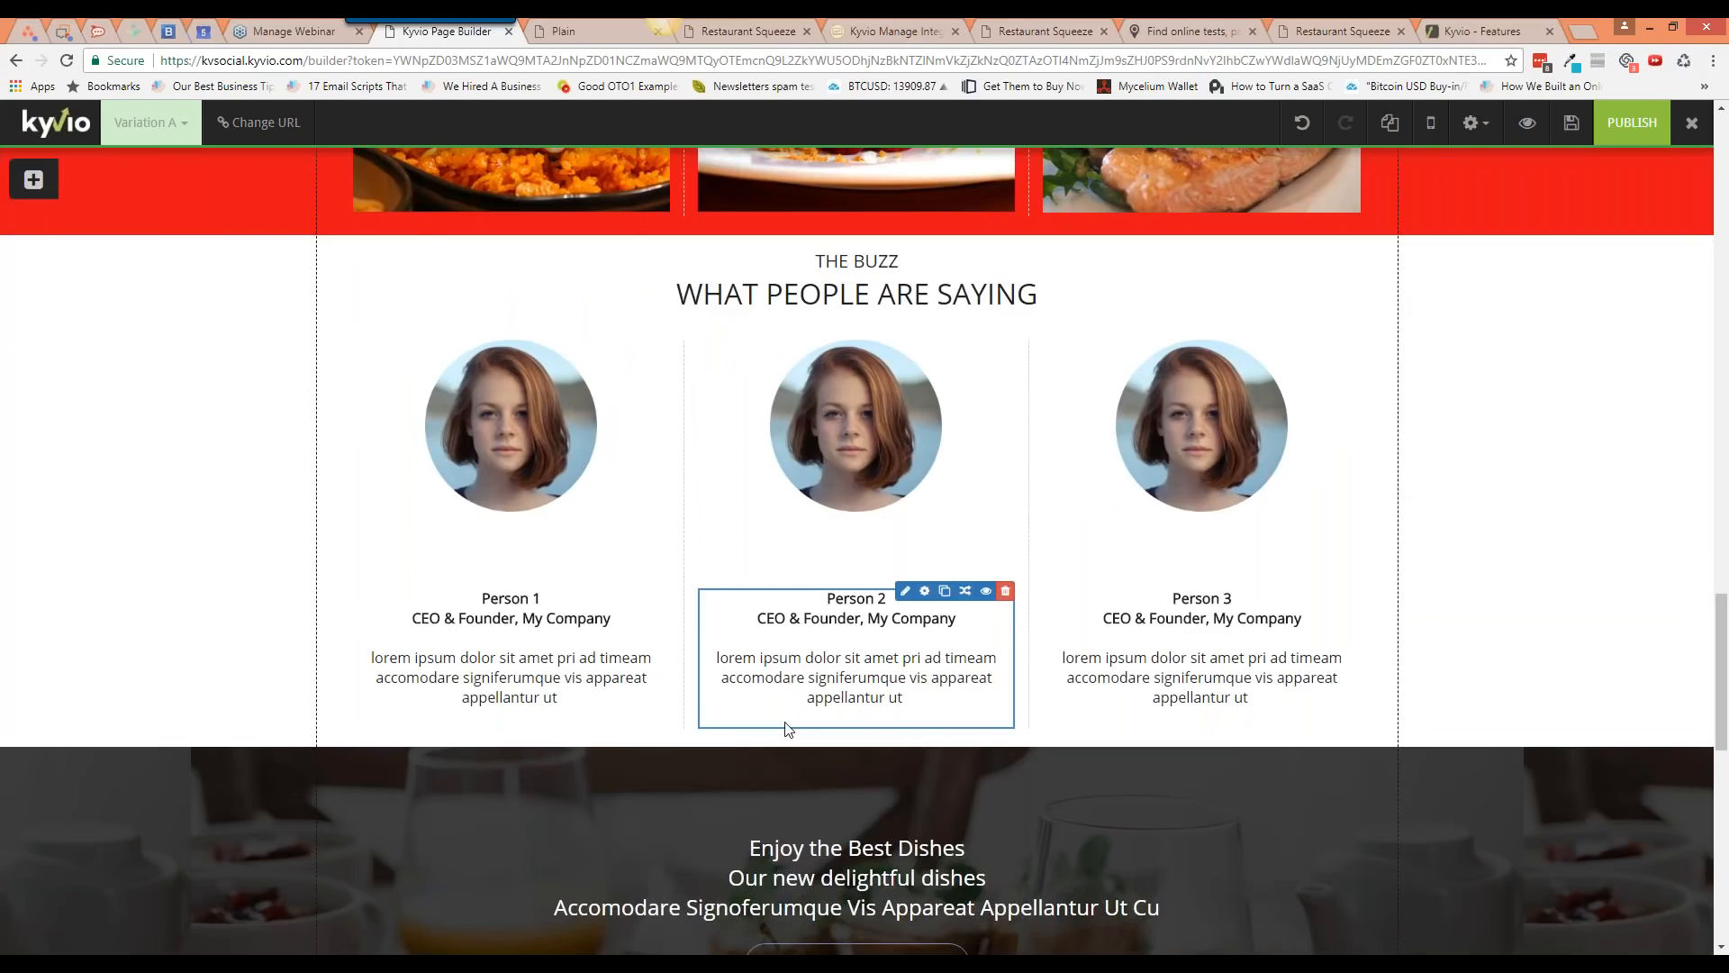
{"action": "scroll", "coordinate": [786, 728], "scroll_direction": "down", "scroll_amount": 10}
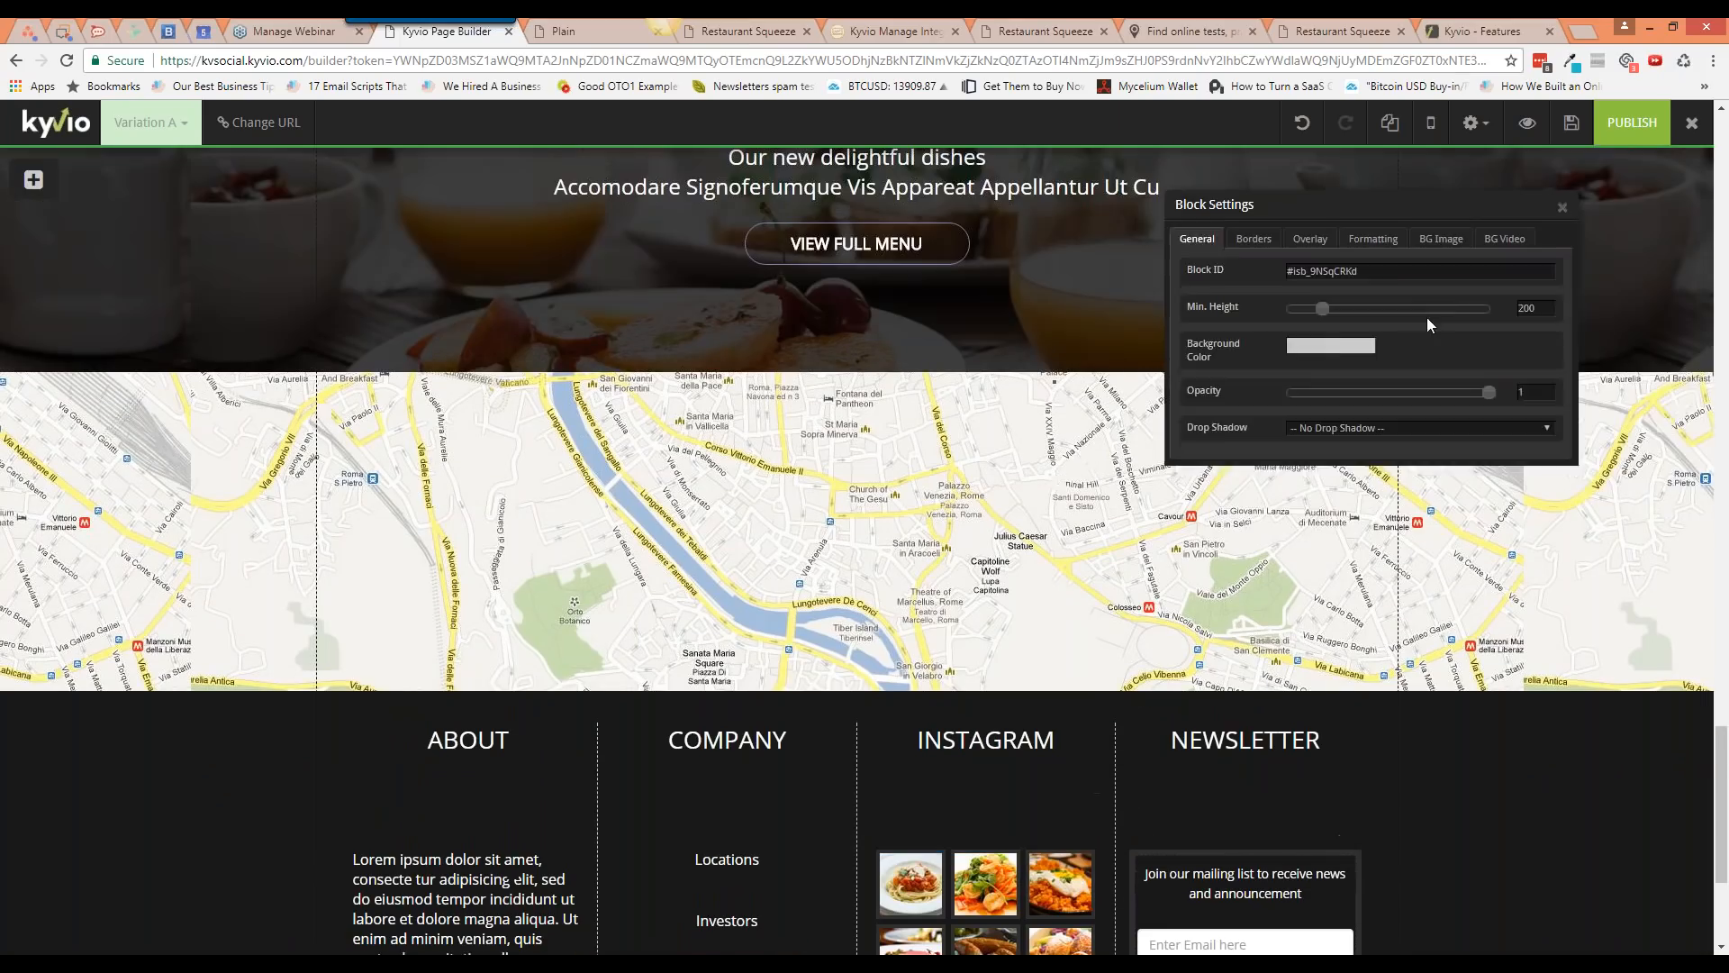
{"action": "left_click", "coordinate": [1441, 240]}
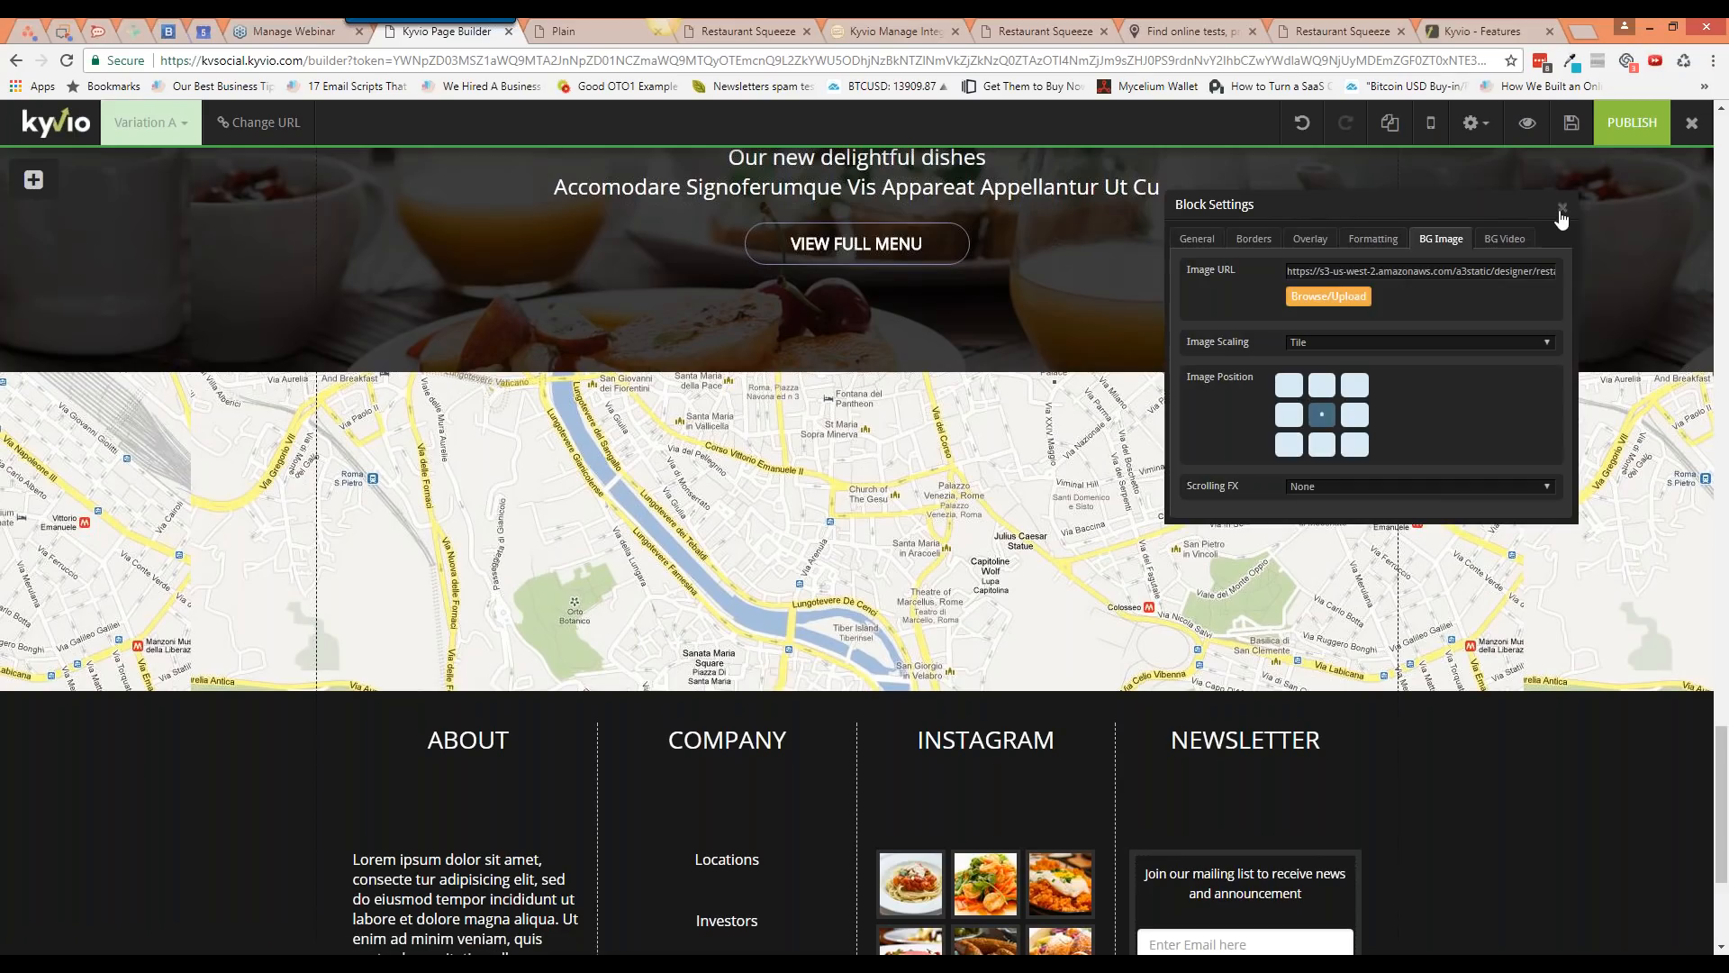
{"action": "left_click", "coordinate": [1562, 209]}
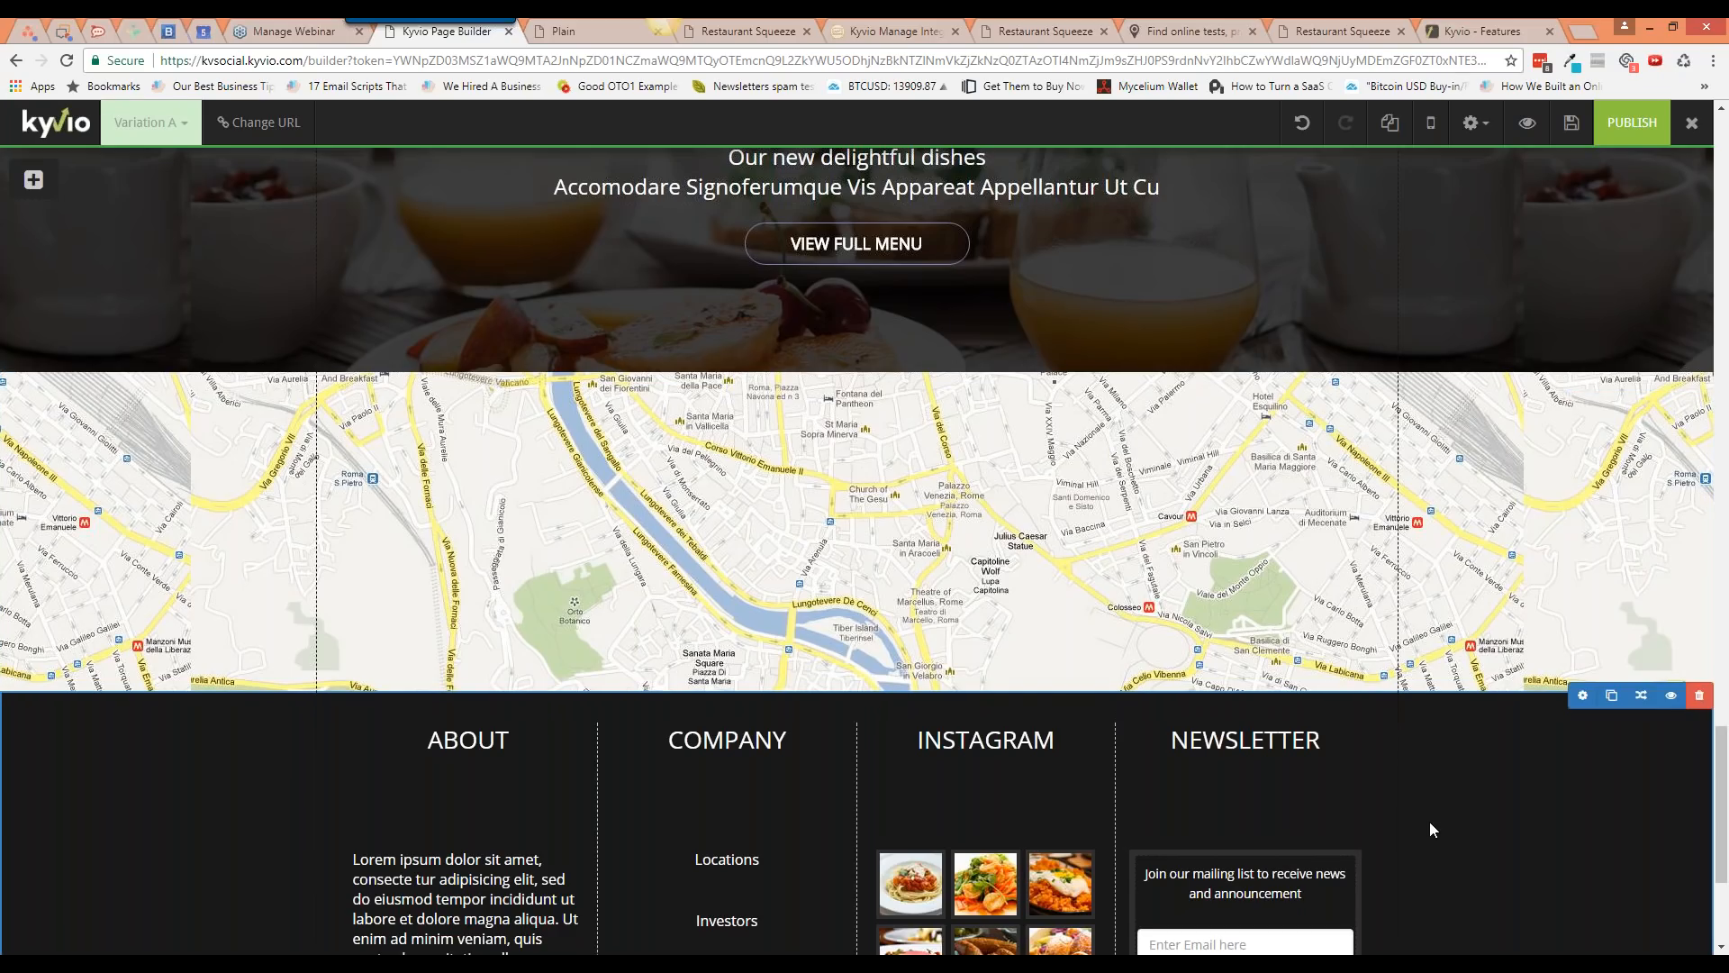
{"action": "scroll", "coordinate": [1432, 829], "scroll_direction": "up", "scroll_amount": 3}
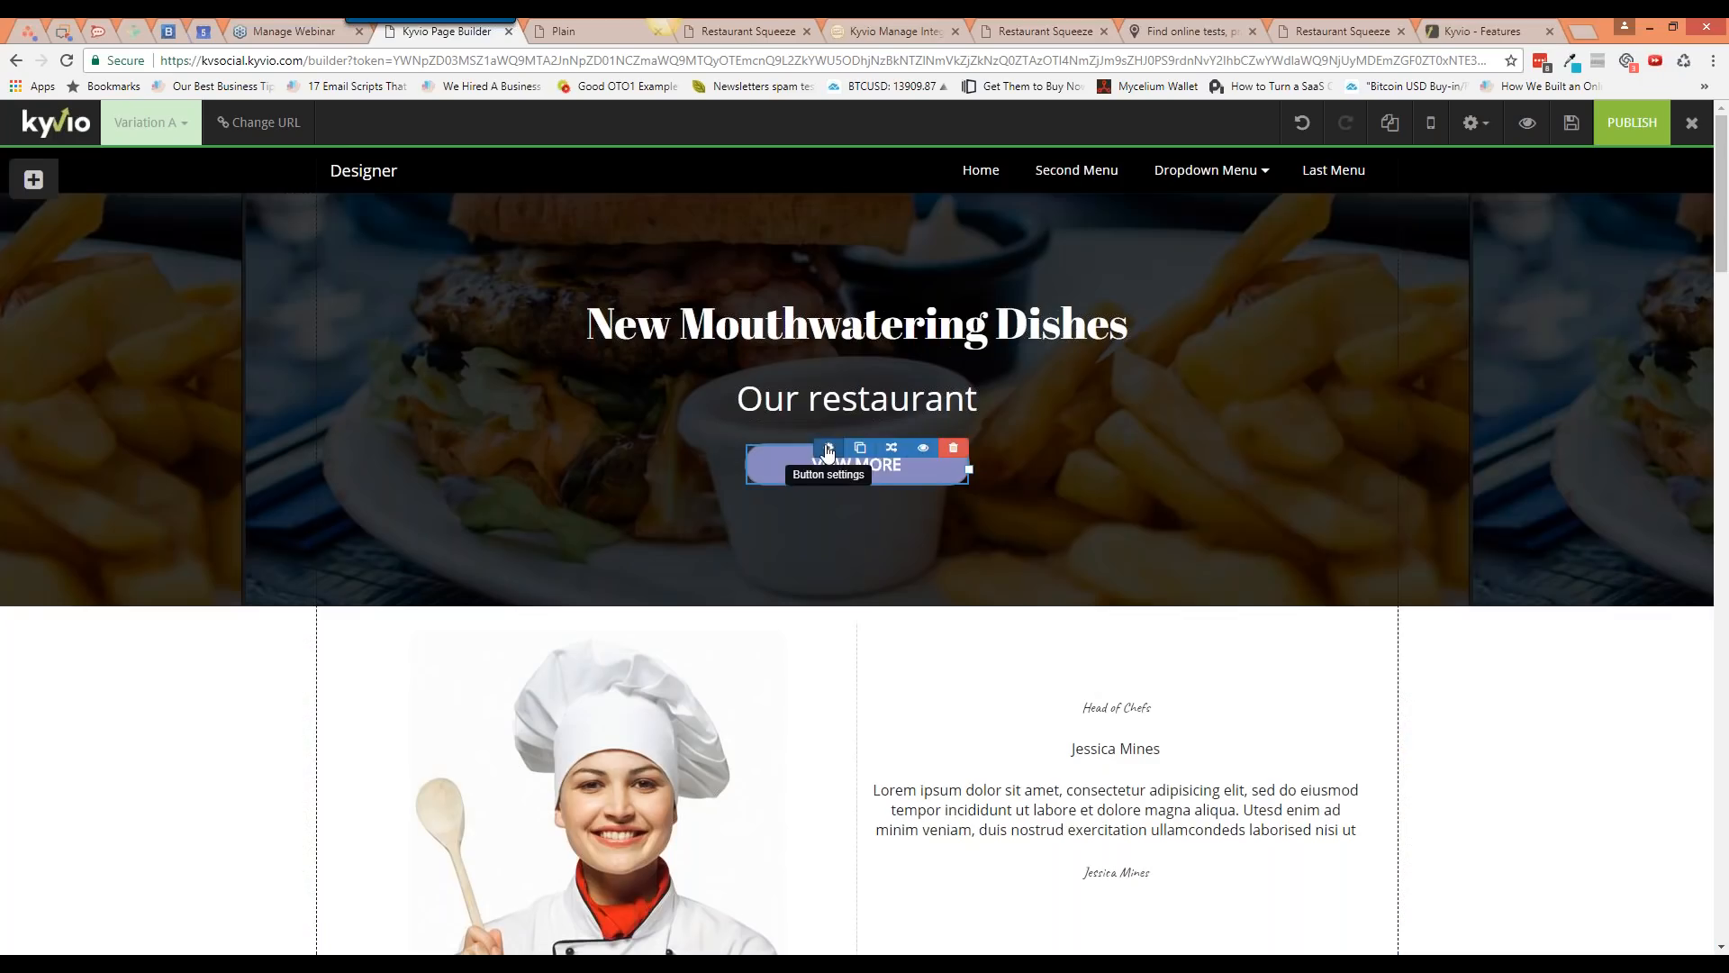
{"action": "left_click", "coordinate": [815, 450]}
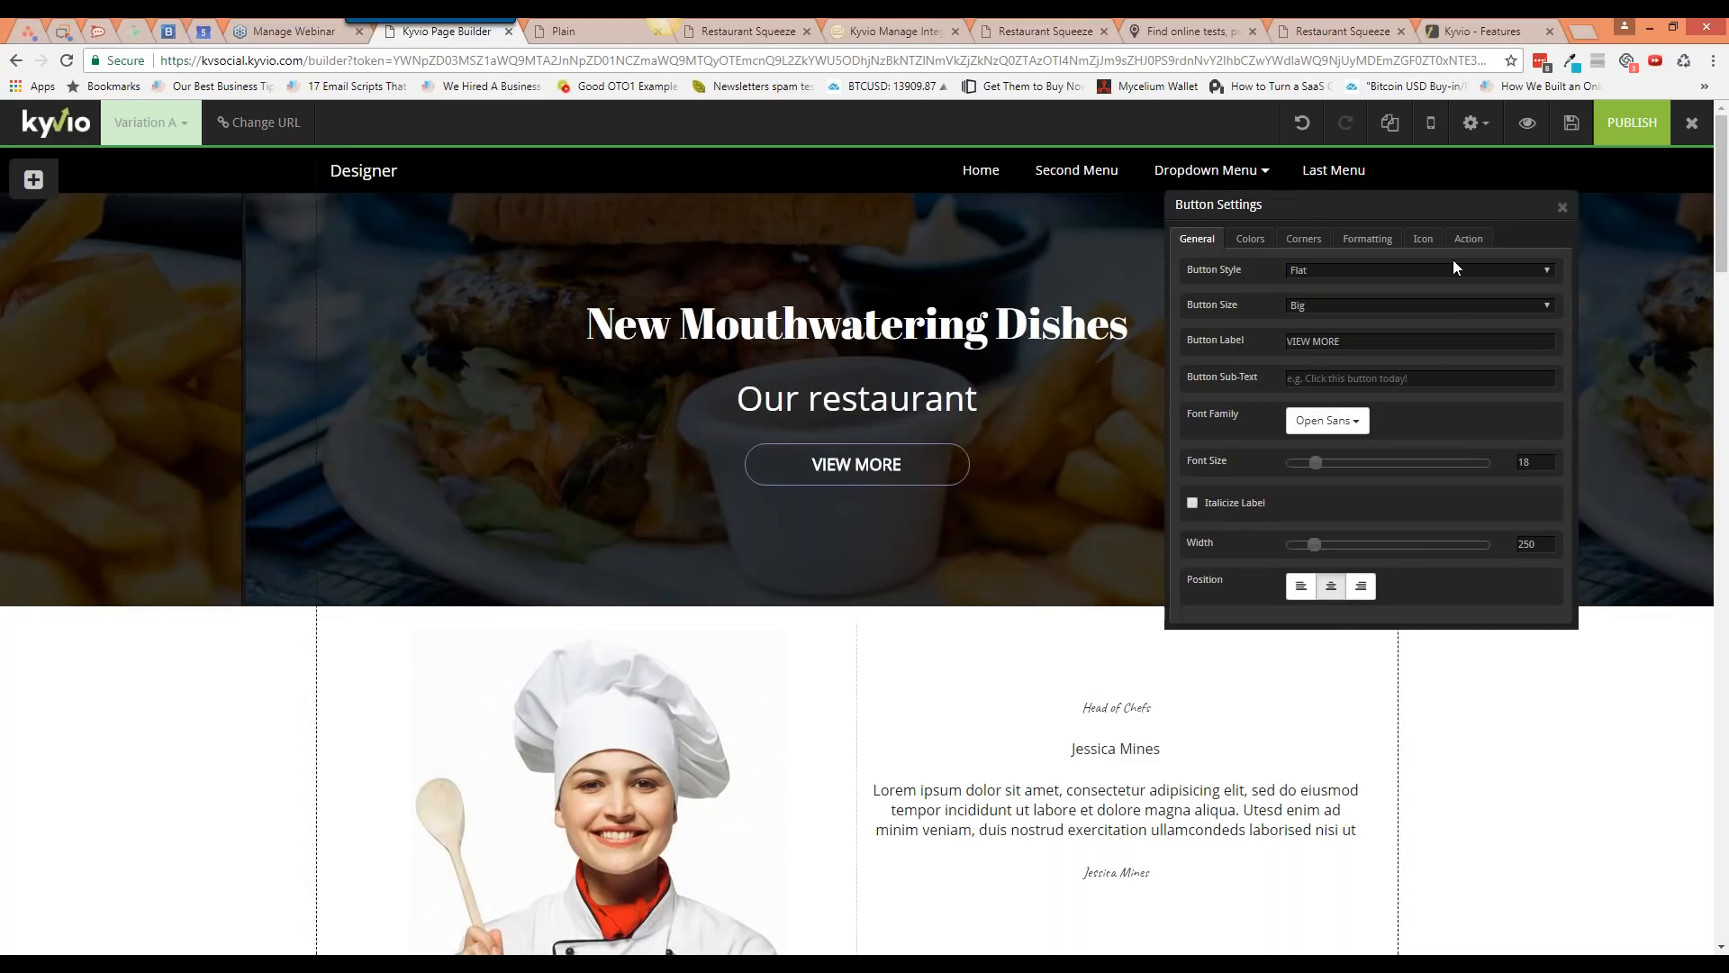
{"action": "left_click", "coordinate": [1468, 239]}
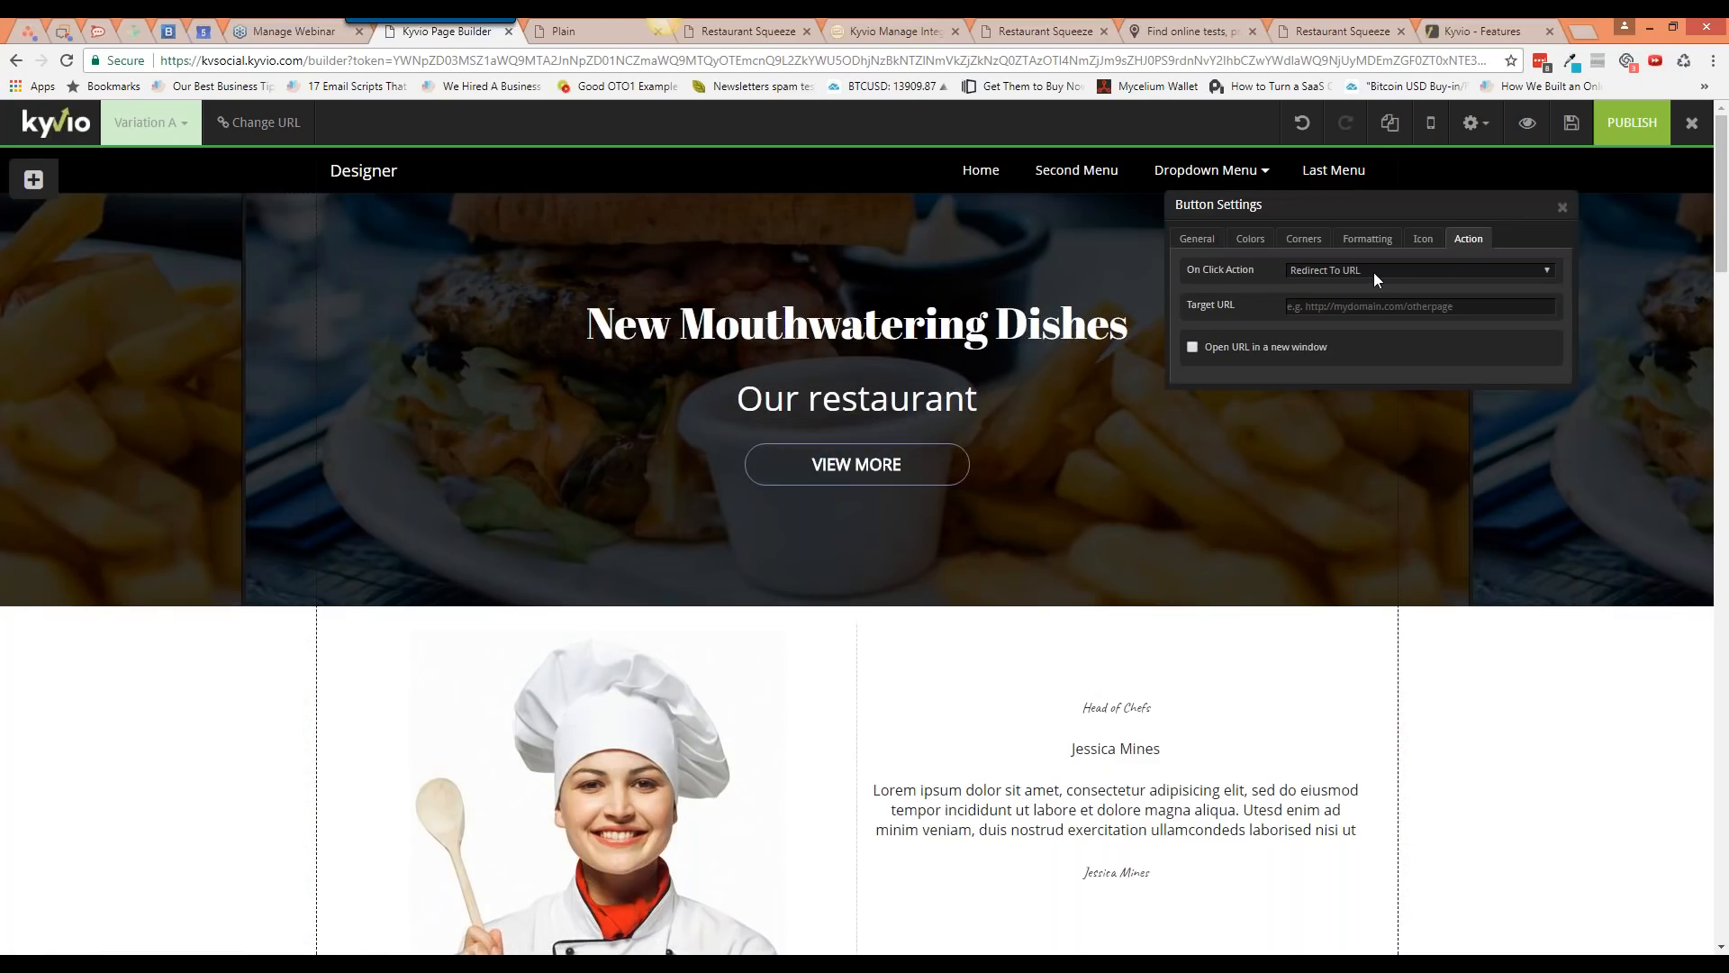
{"action": "left_click", "coordinate": [1563, 209]}
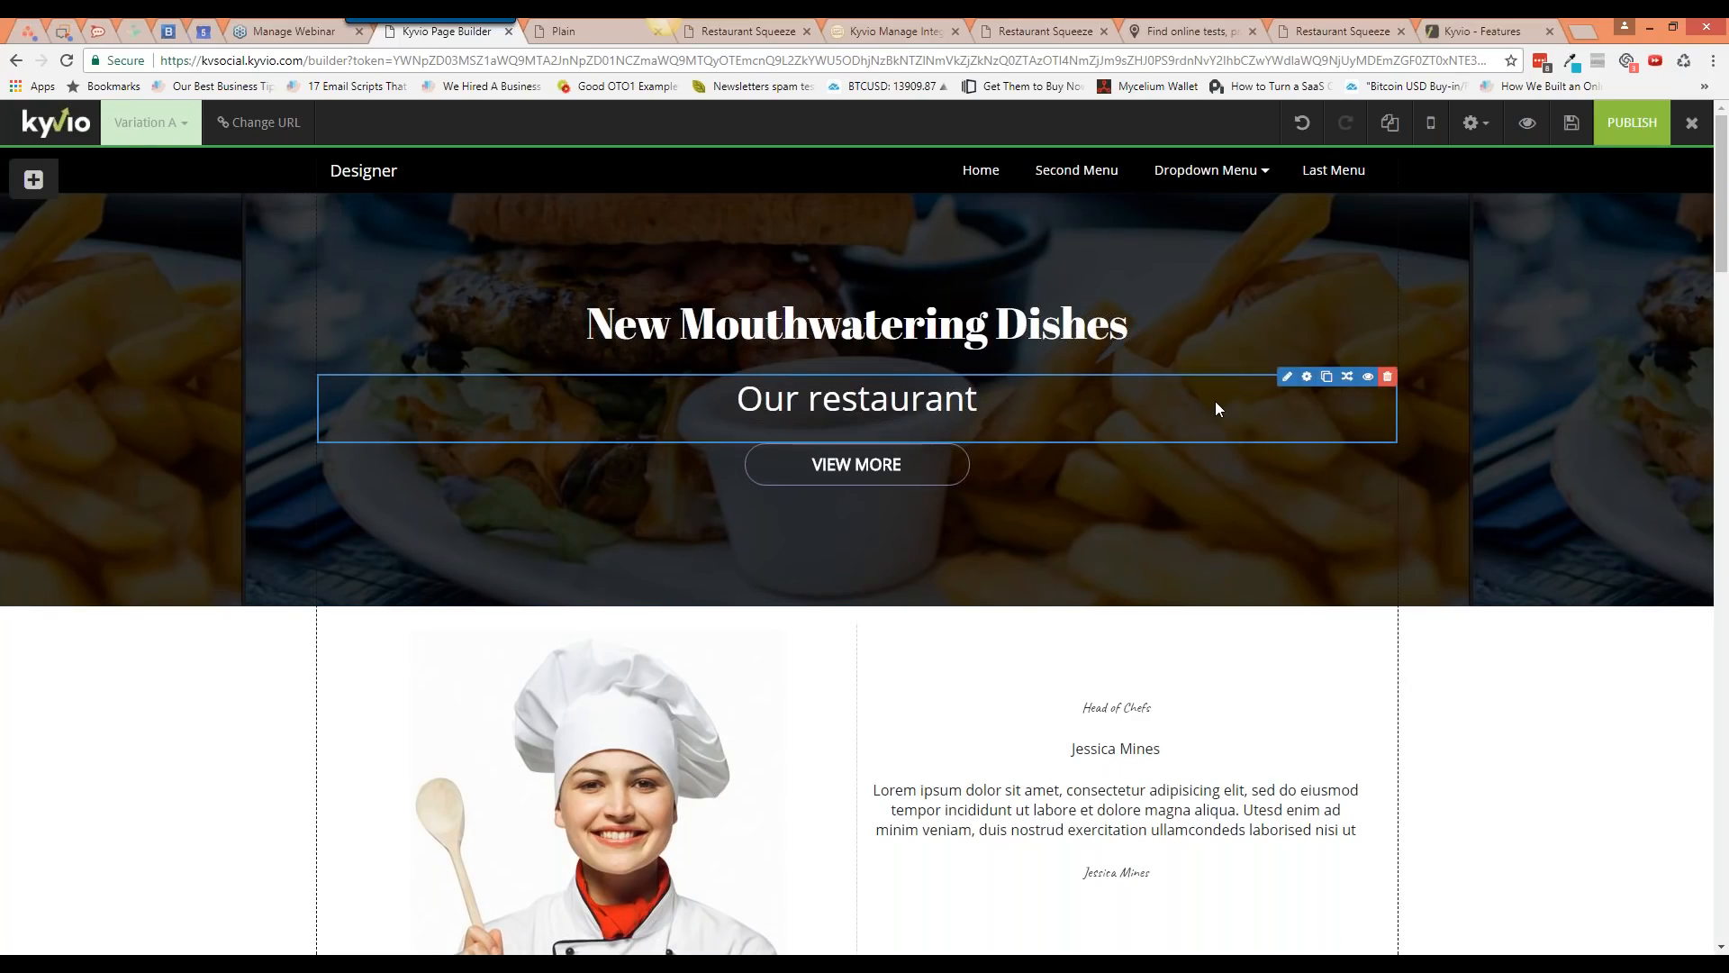
{"action": "scroll", "coordinate": [1214, 402], "scroll_direction": "down", "scroll_amount": 1}
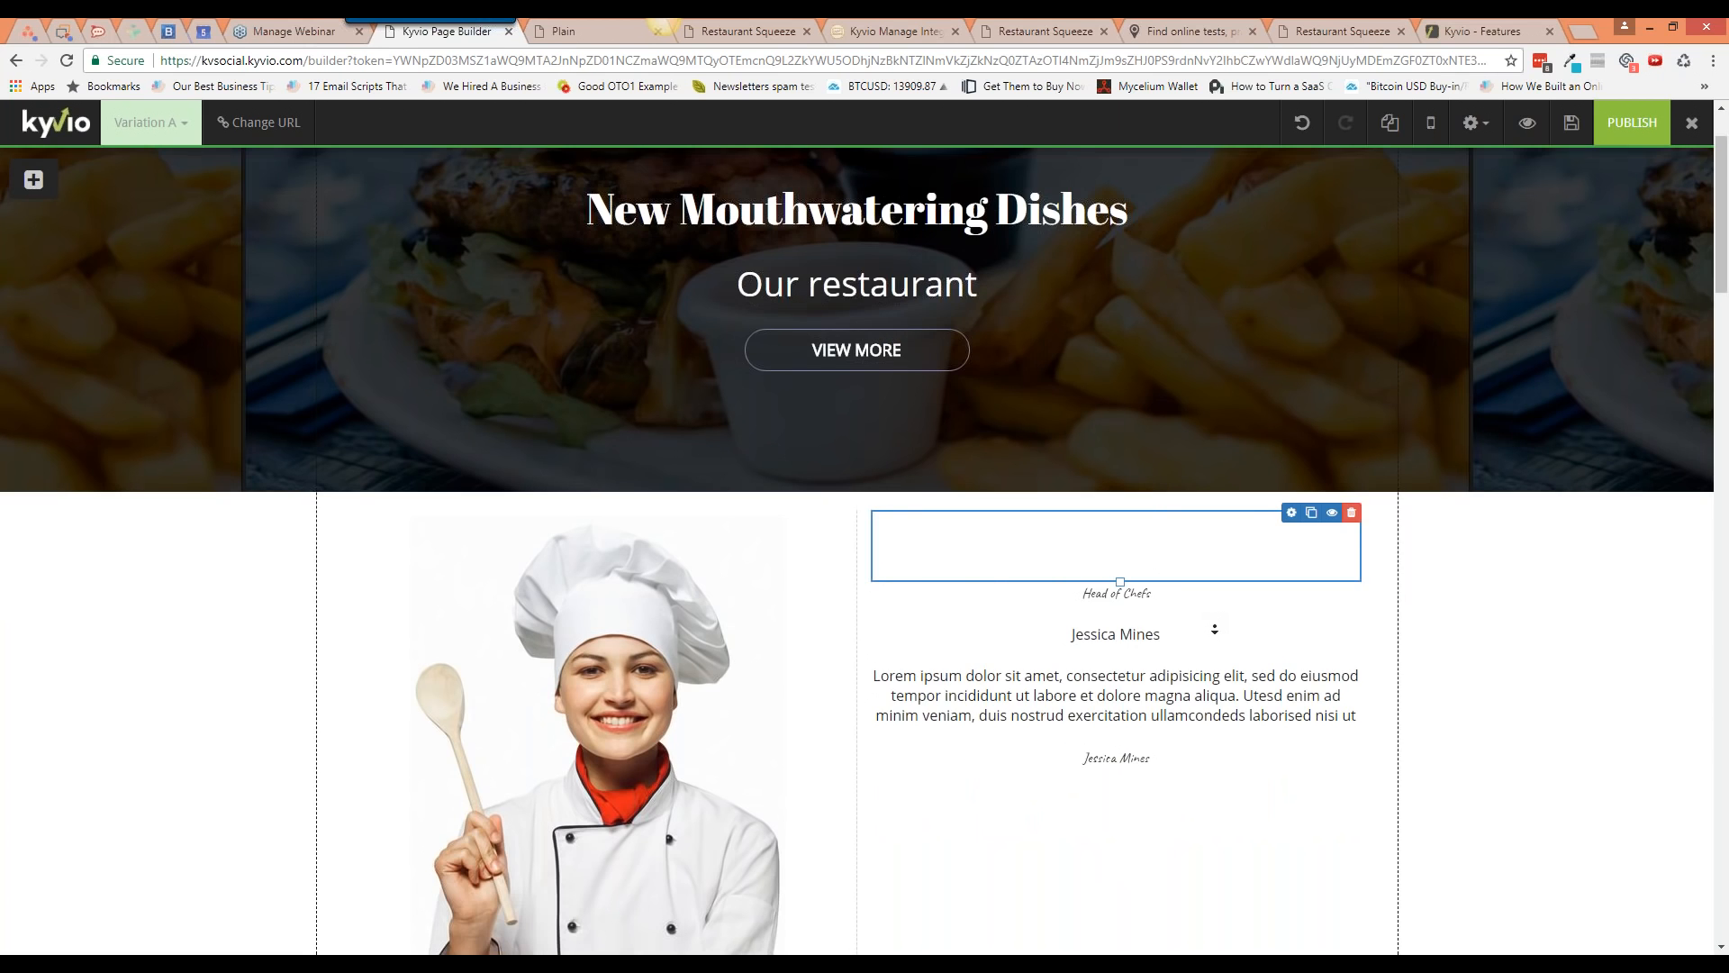
{"action": "scroll", "coordinate": [1214, 628], "scroll_direction": "down", "scroll_amount": 20}
Step: Copy the red food gallery block's ID, #isb_xrVvmEyT, from its Block Settings
{"action": "scroll", "coordinate": [864, 551], "scroll_direction": "up", "scroll_amount": 12}
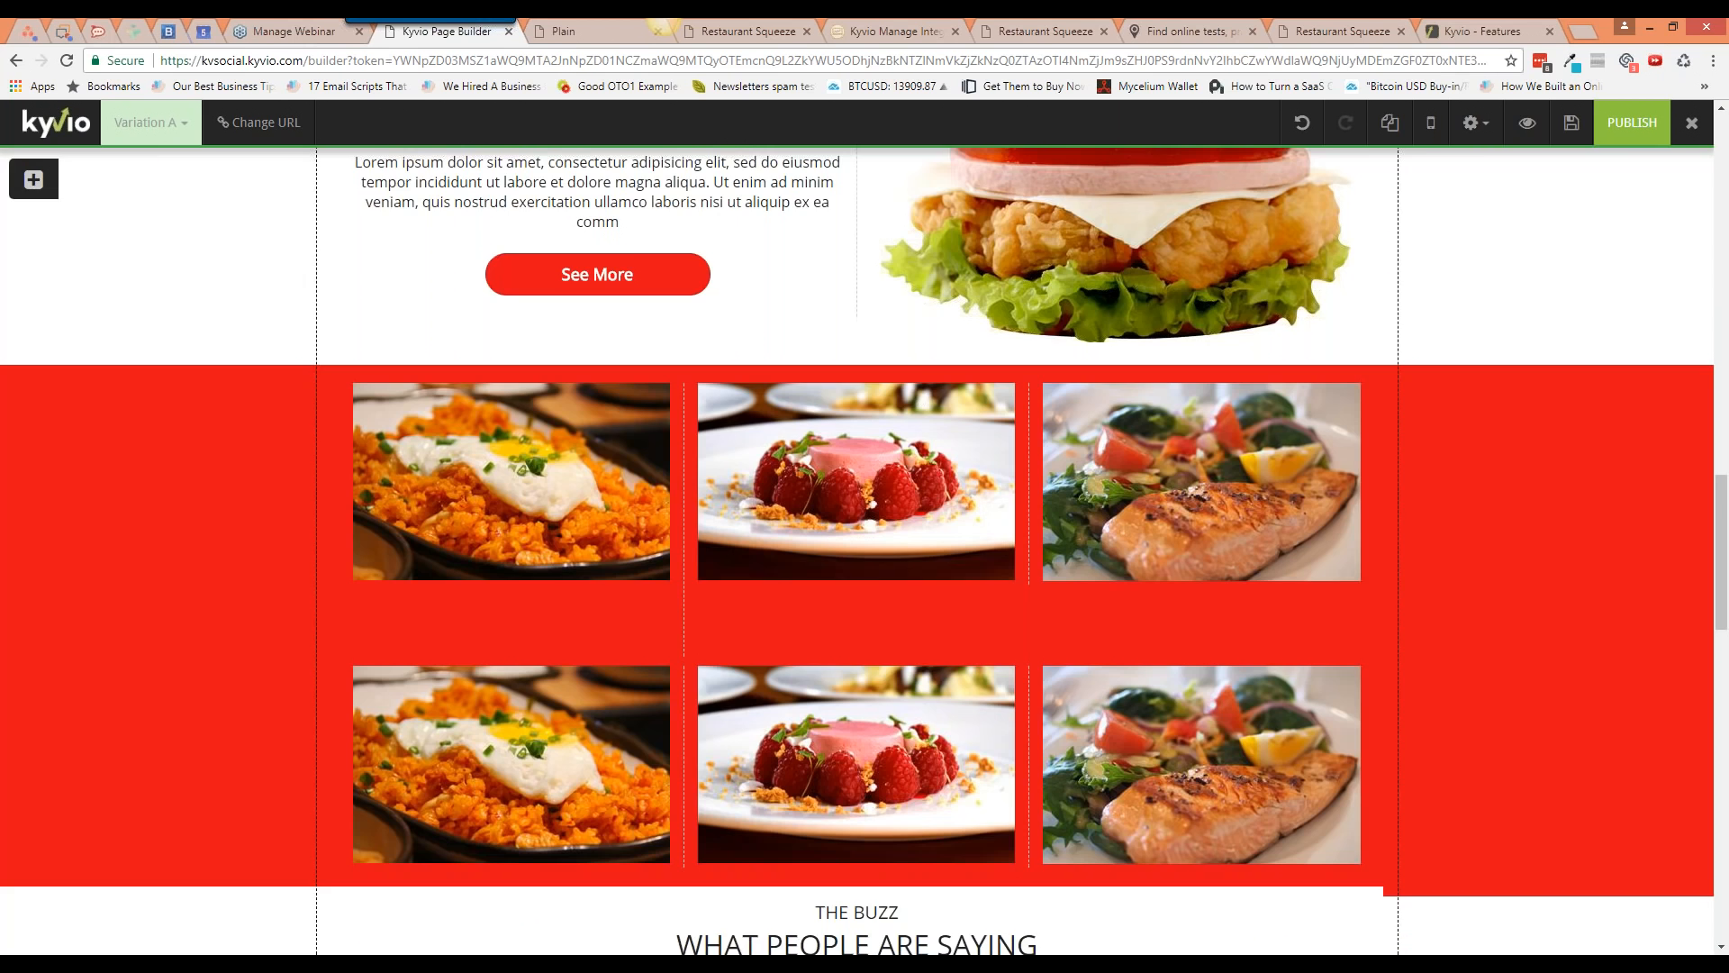
{"action": "scroll", "coordinate": [1498, 348], "scroll_direction": "up", "scroll_amount": 1}
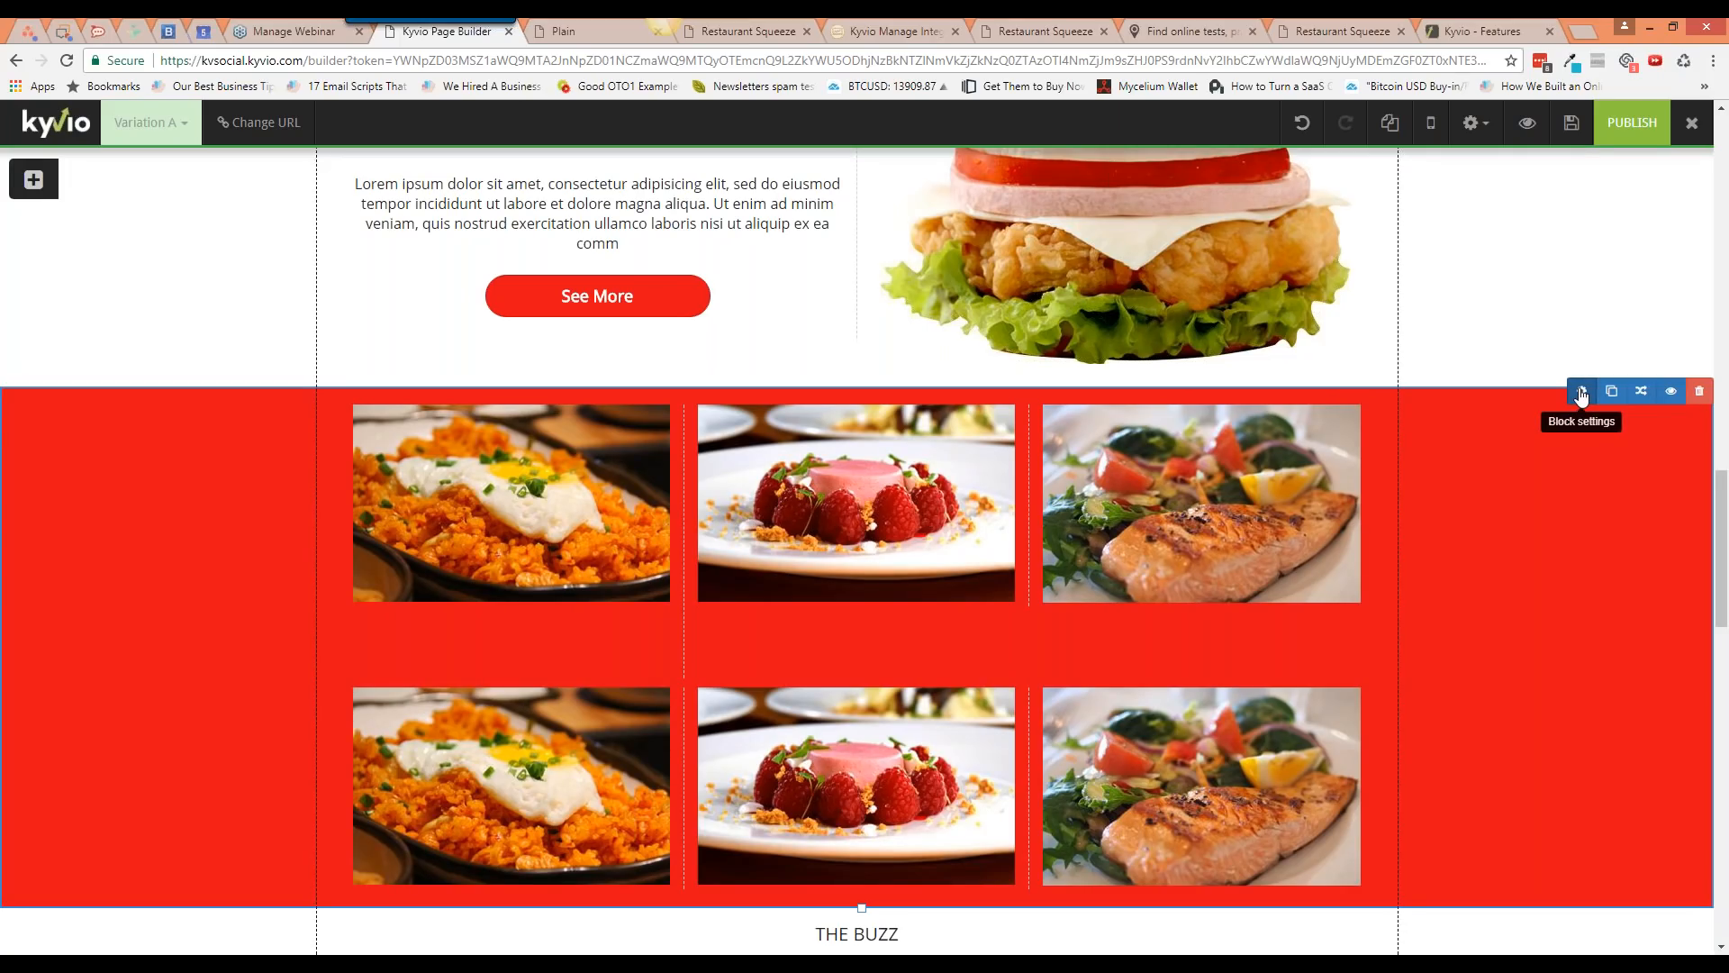
{"action": "left_click", "coordinate": [1582, 393]}
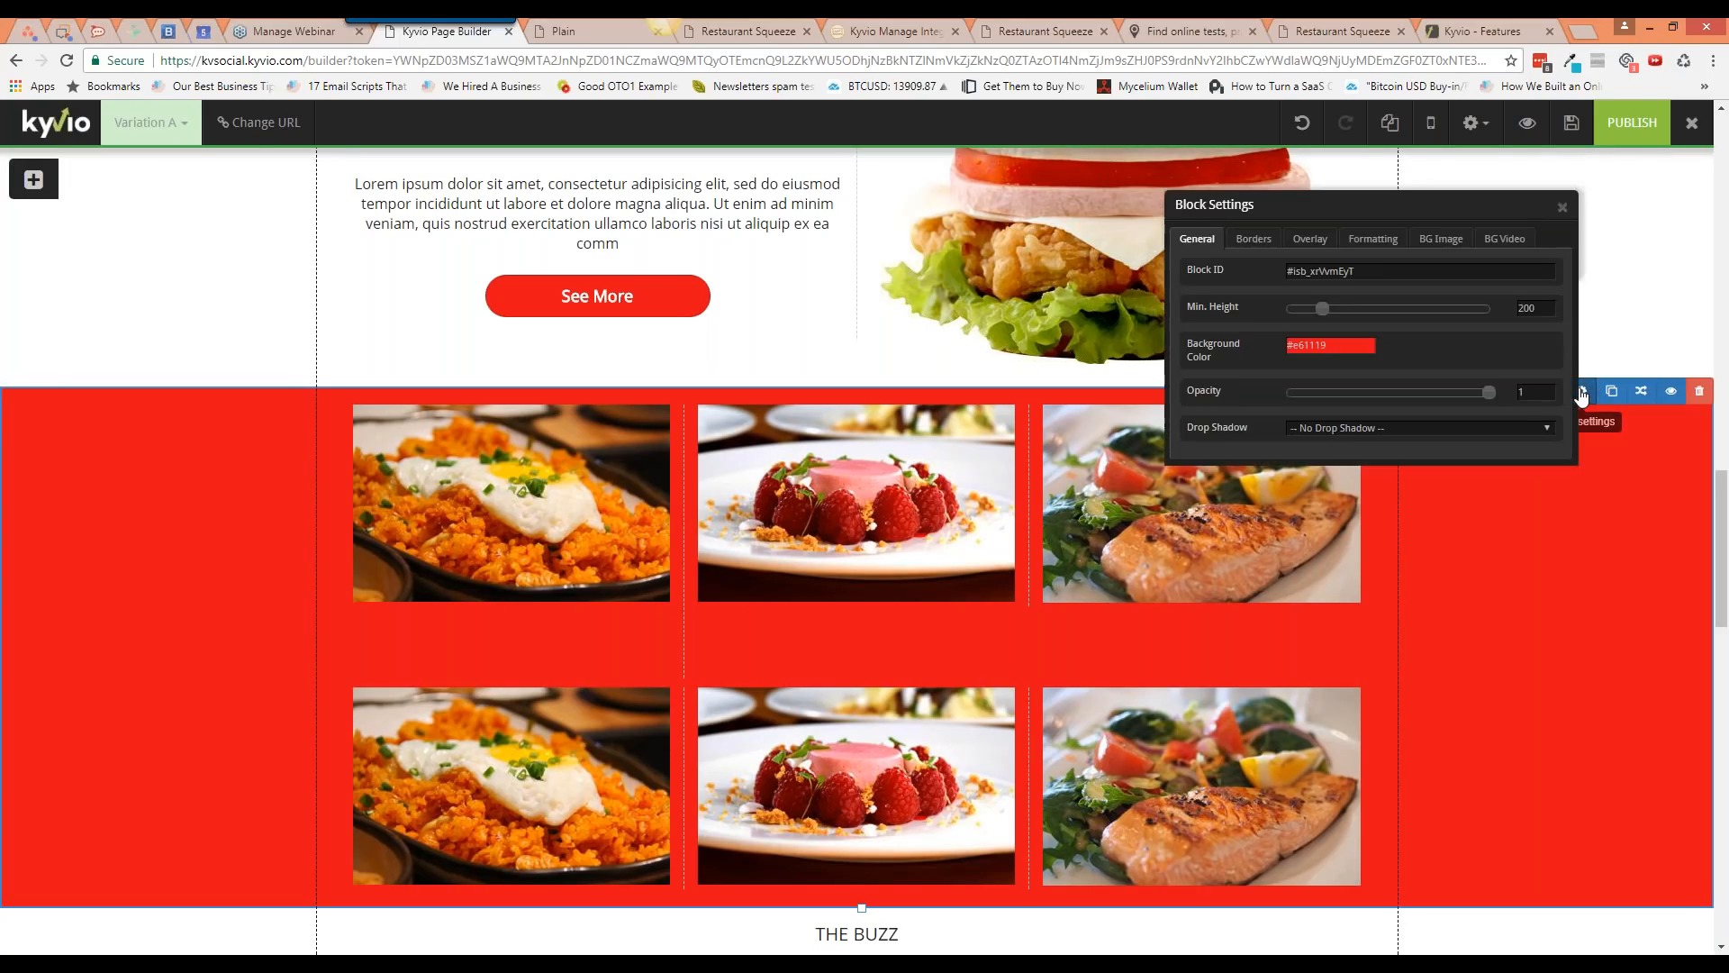
{"action": "left_click_drag", "start_coordinate": [1357, 272], "coordinate": [1287, 272]}
{"action": "key", "text": "ctrl+c"}
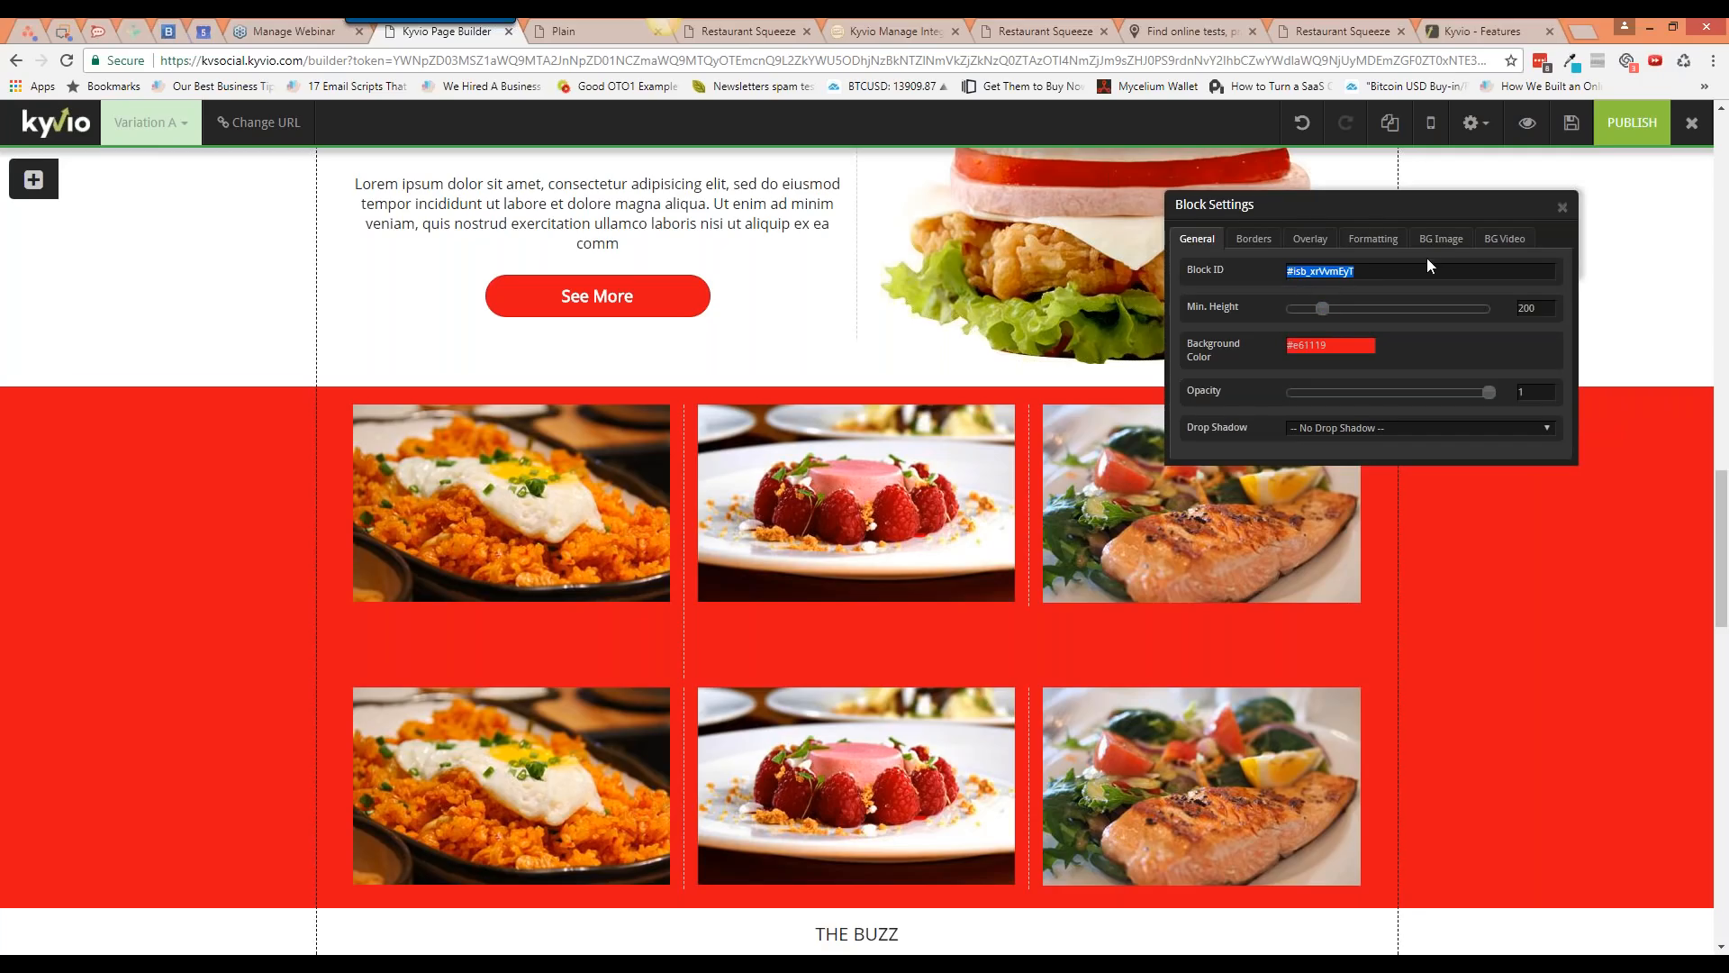
{"action": "left_click", "coordinate": [1562, 208]}
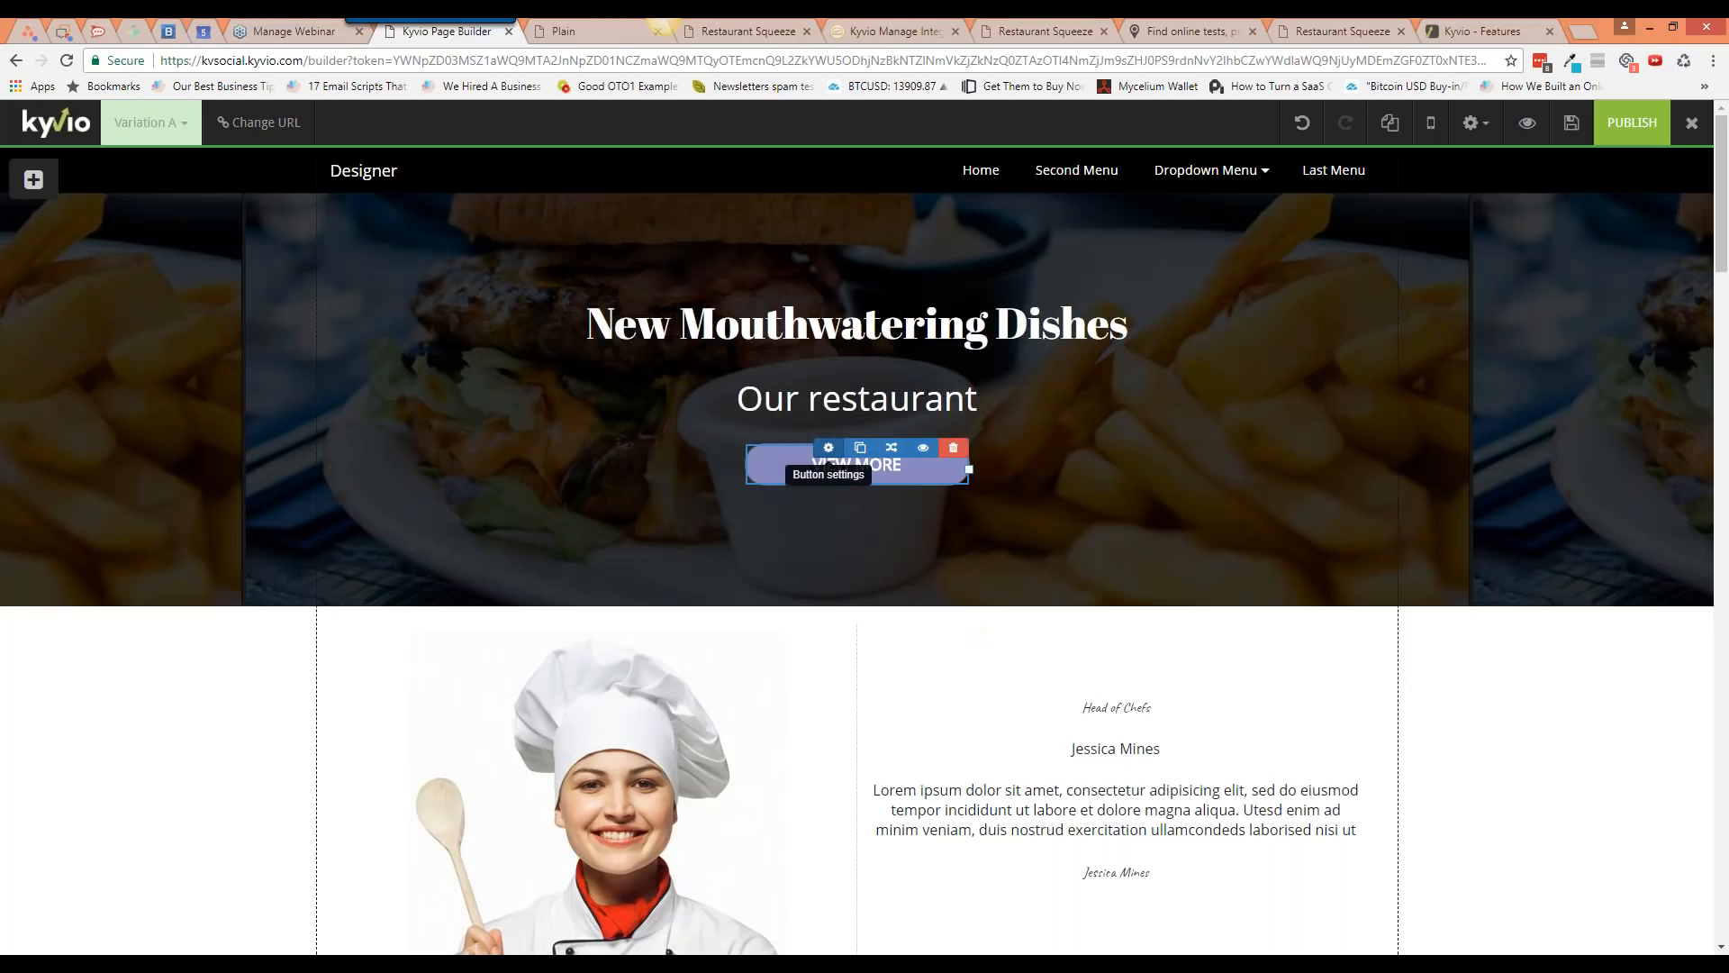
Step: Paste the gallery block ID as the VIEW MORE button's Target URL and save
{"action": "left_click", "coordinate": [827, 448]}
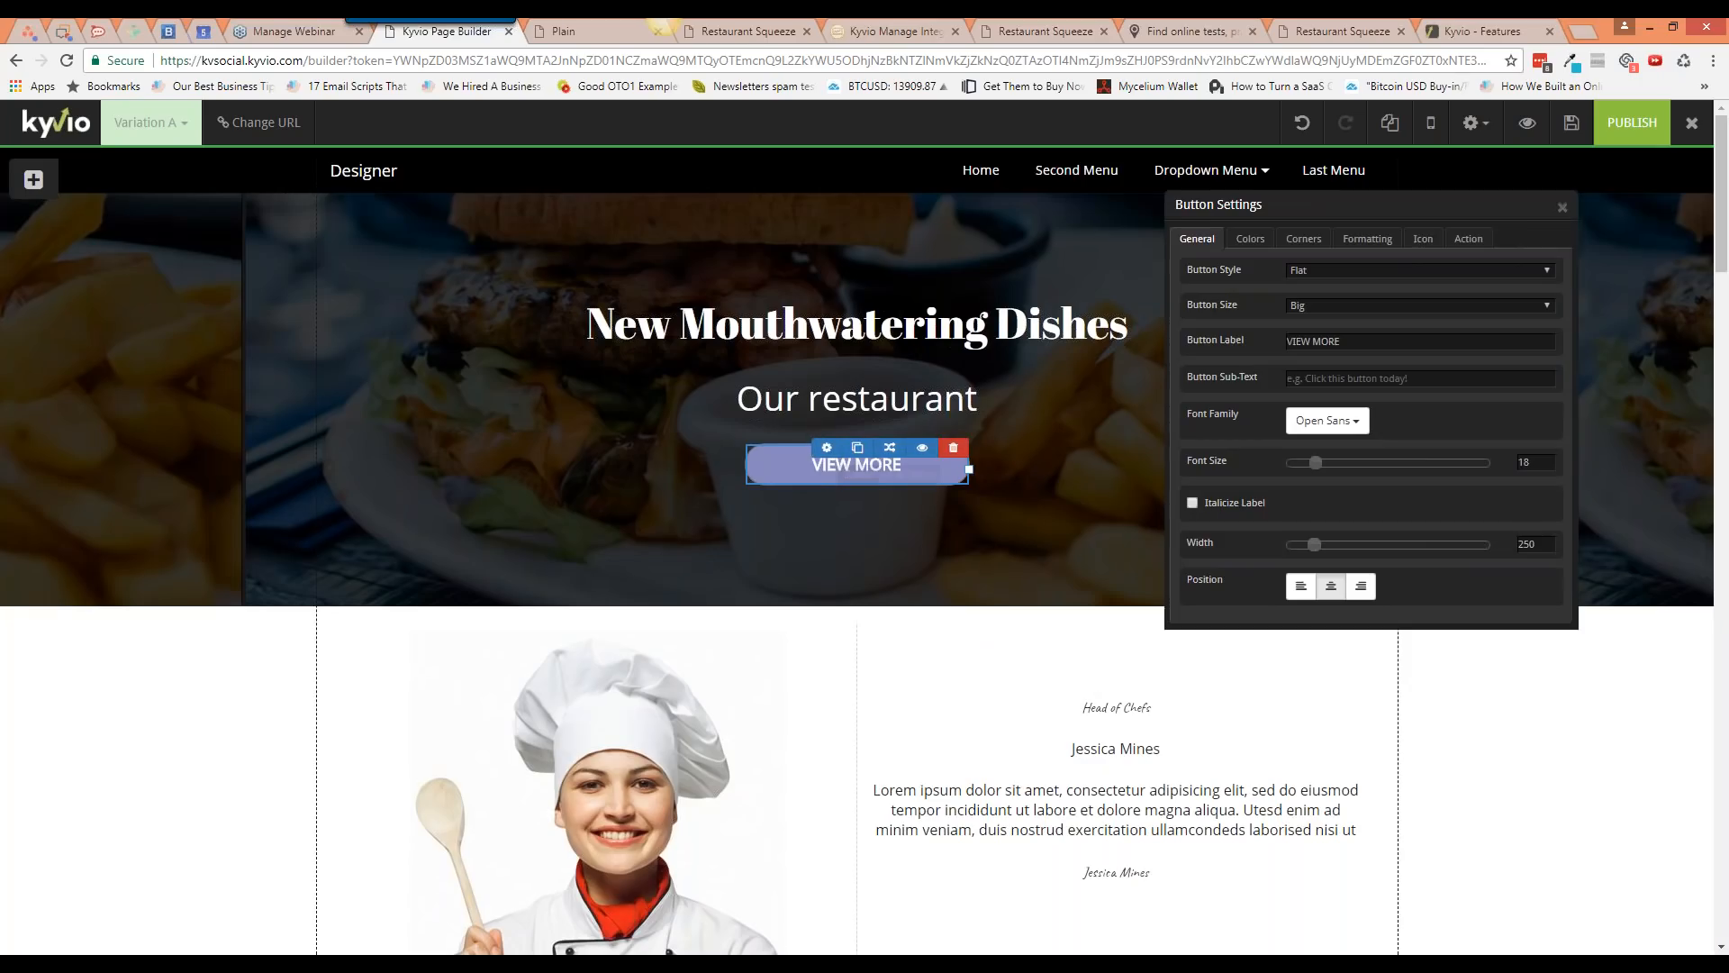
{"action": "left_click", "coordinate": [1468, 239]}
{"action": "left_click", "coordinate": [1362, 304]}
{"action": "key", "text": "ctrl+v"}
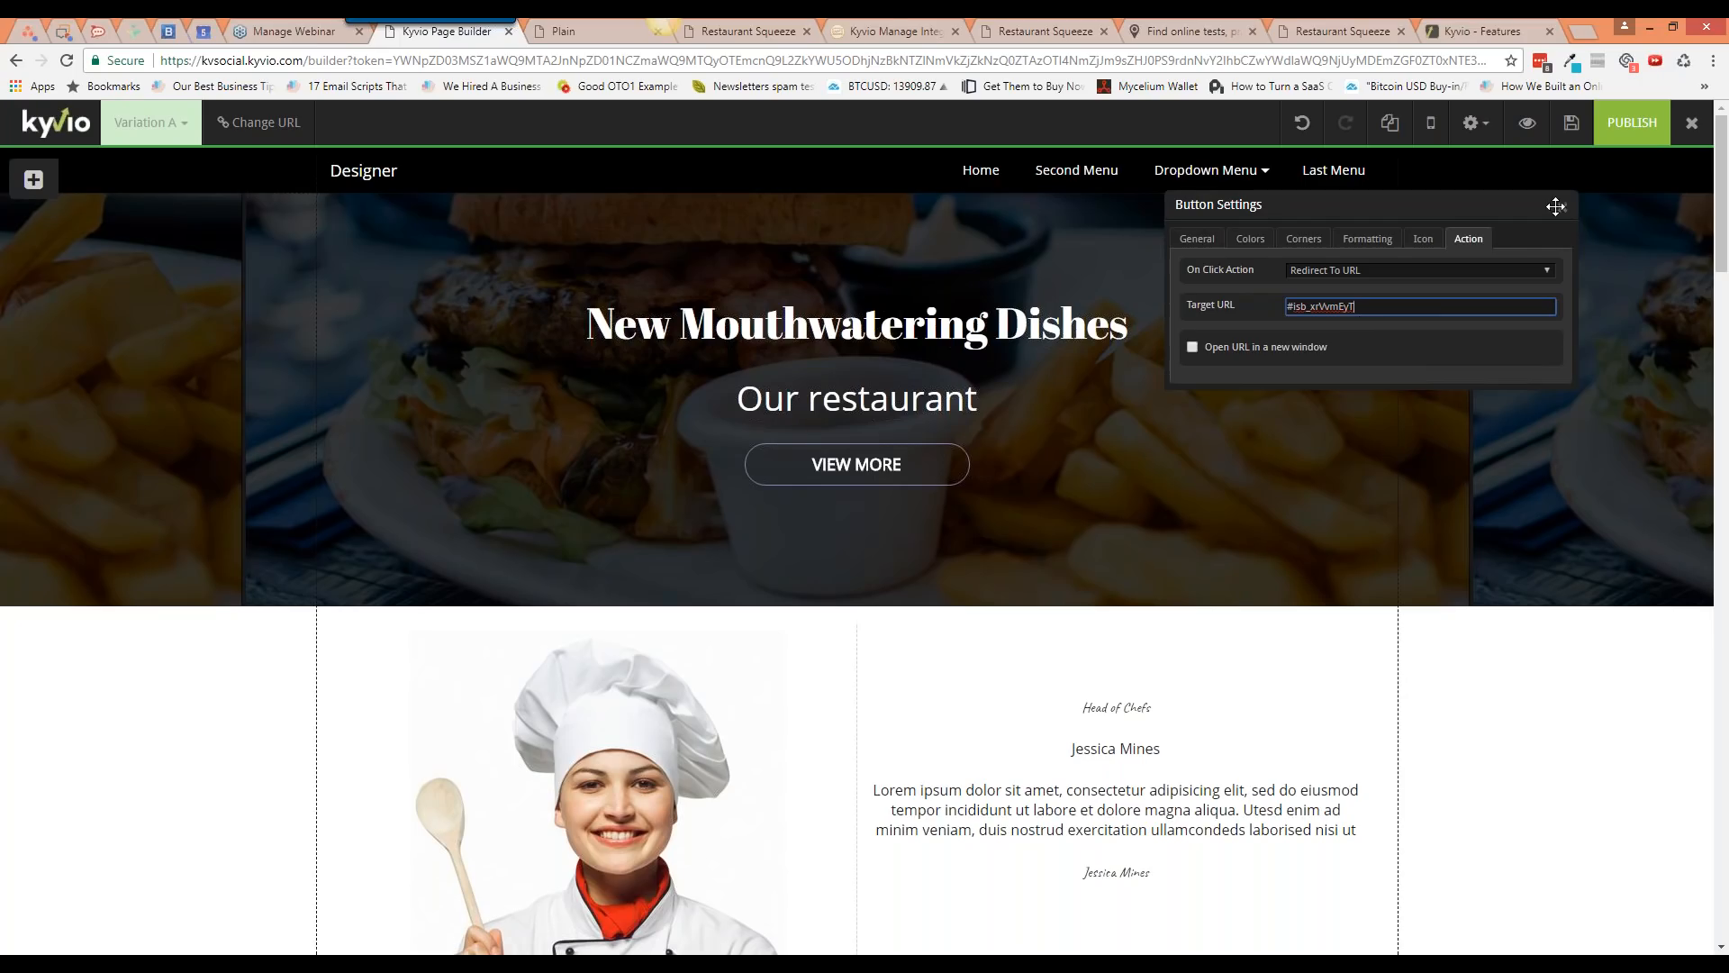
{"action": "left_click", "coordinate": [1571, 136]}
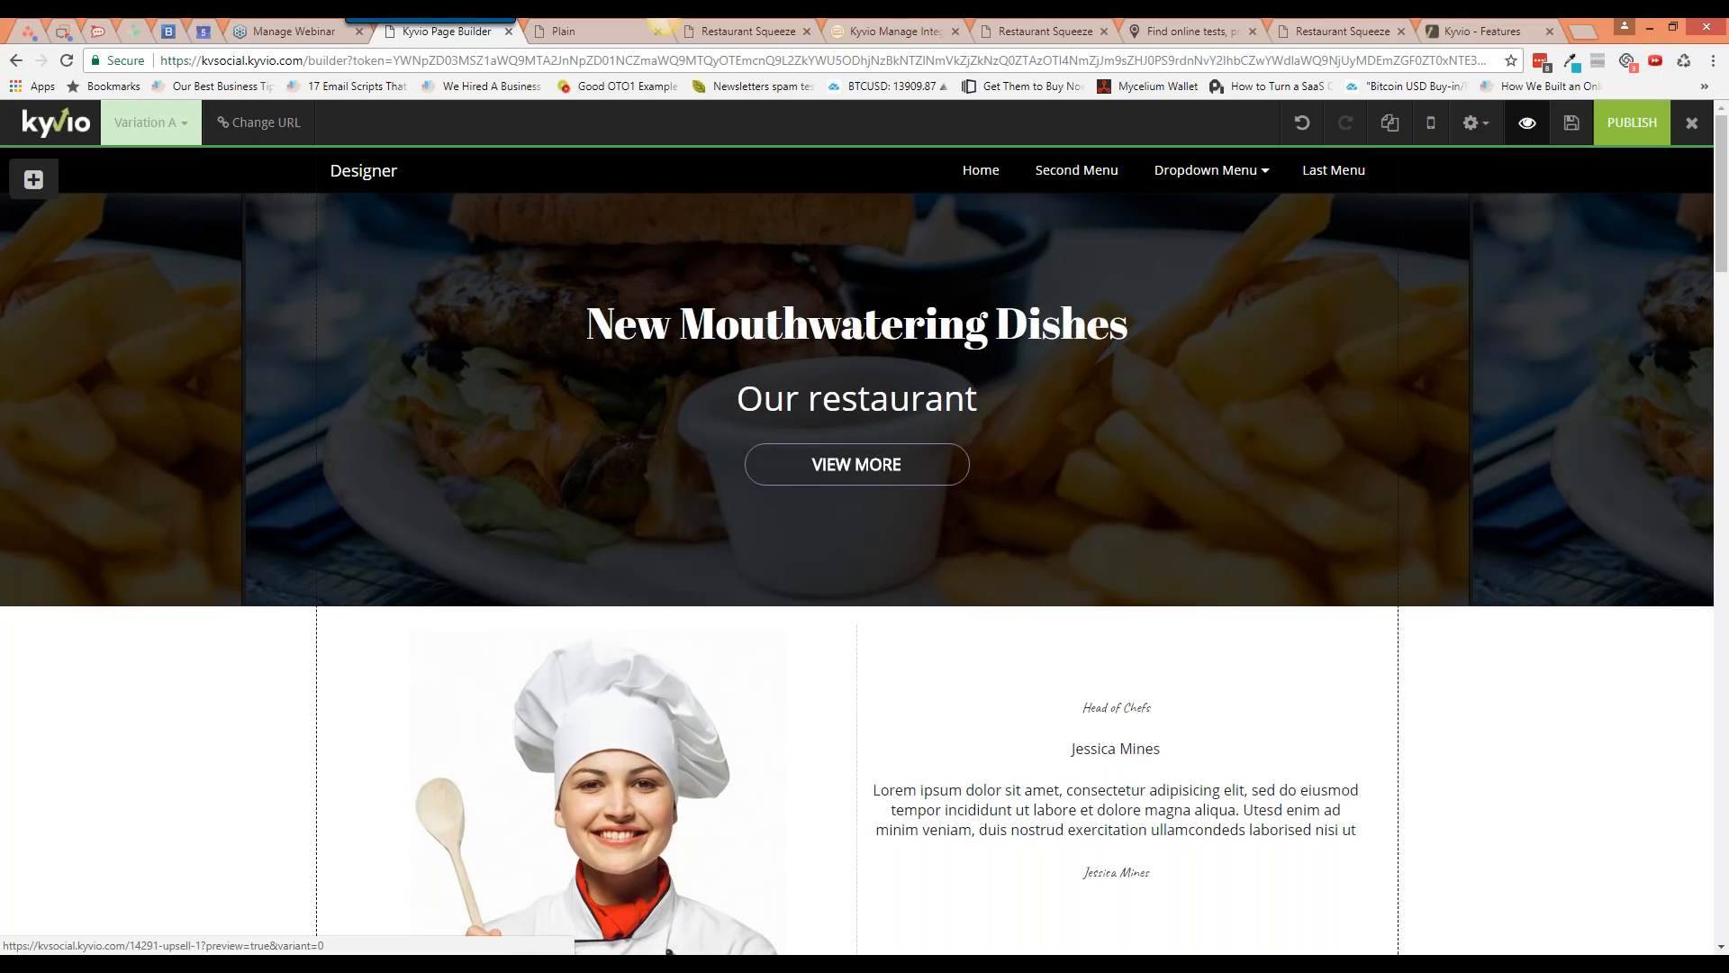
Step: Preview the page, confirm VIEW MORE jumps to the food gallery, then reopen its settings
{"action": "left_click", "coordinate": [1528, 122]}
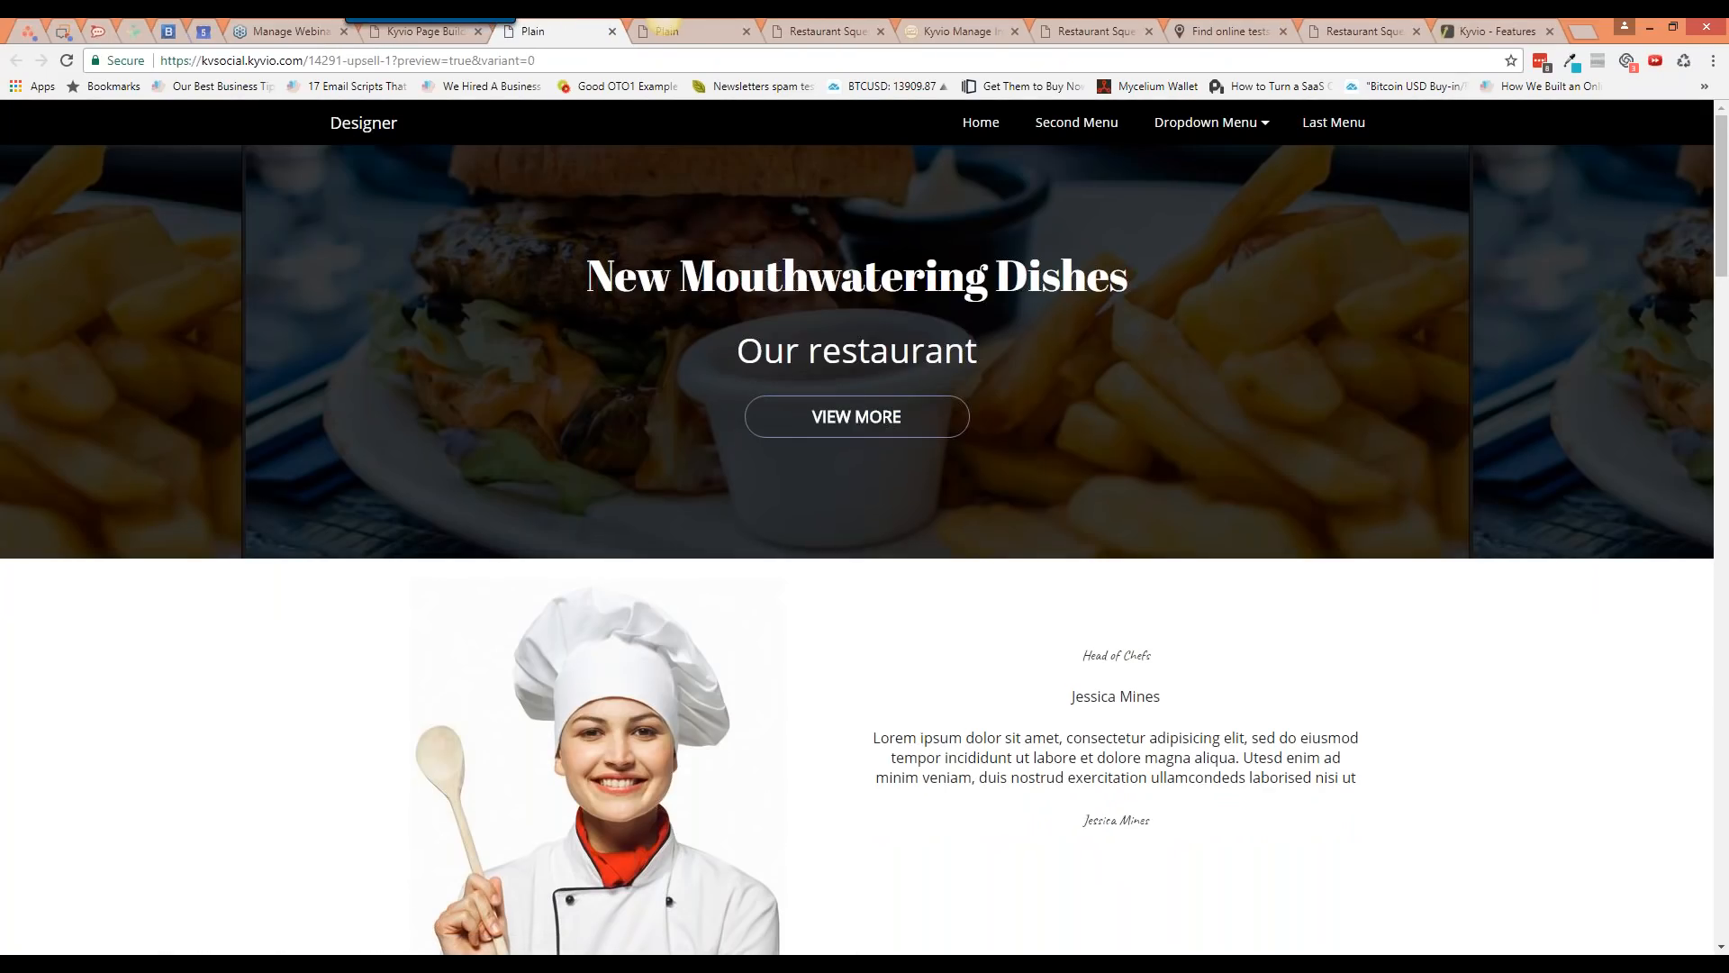
{"action": "left_click", "coordinate": [891, 438]}
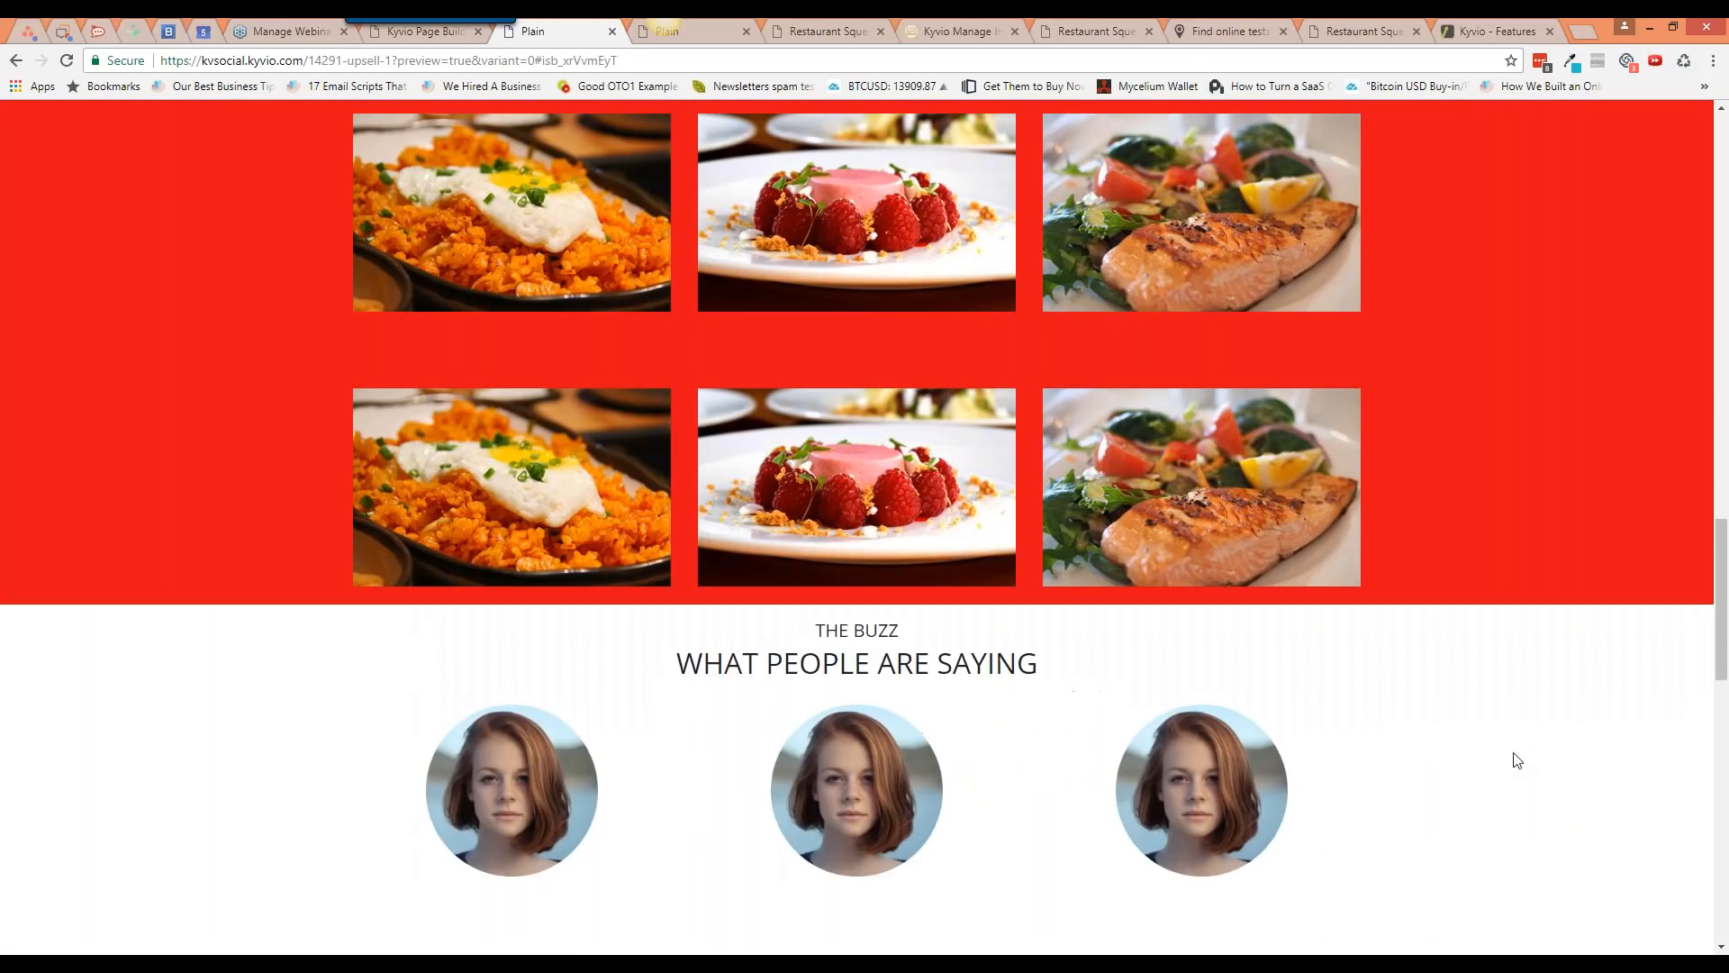
{"action": "middle_click", "coordinate": [1472, 798]}
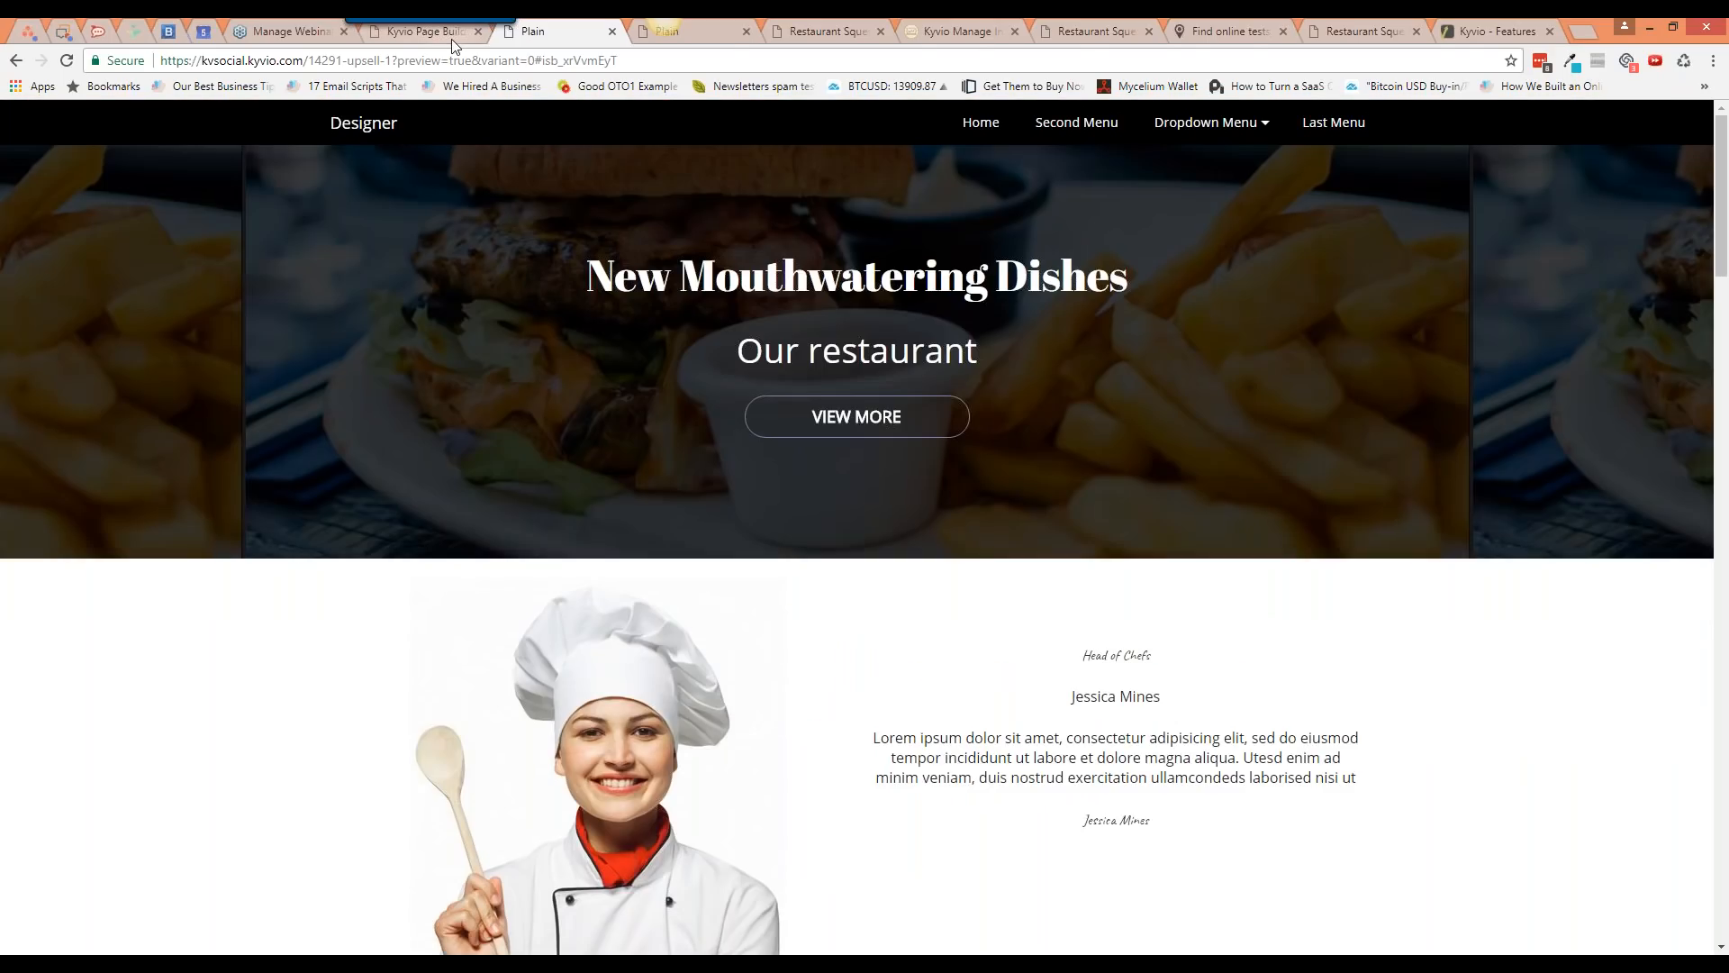
{"action": "left_click", "coordinate": [451, 40]}
{"action": "left_click", "coordinate": [836, 454]}
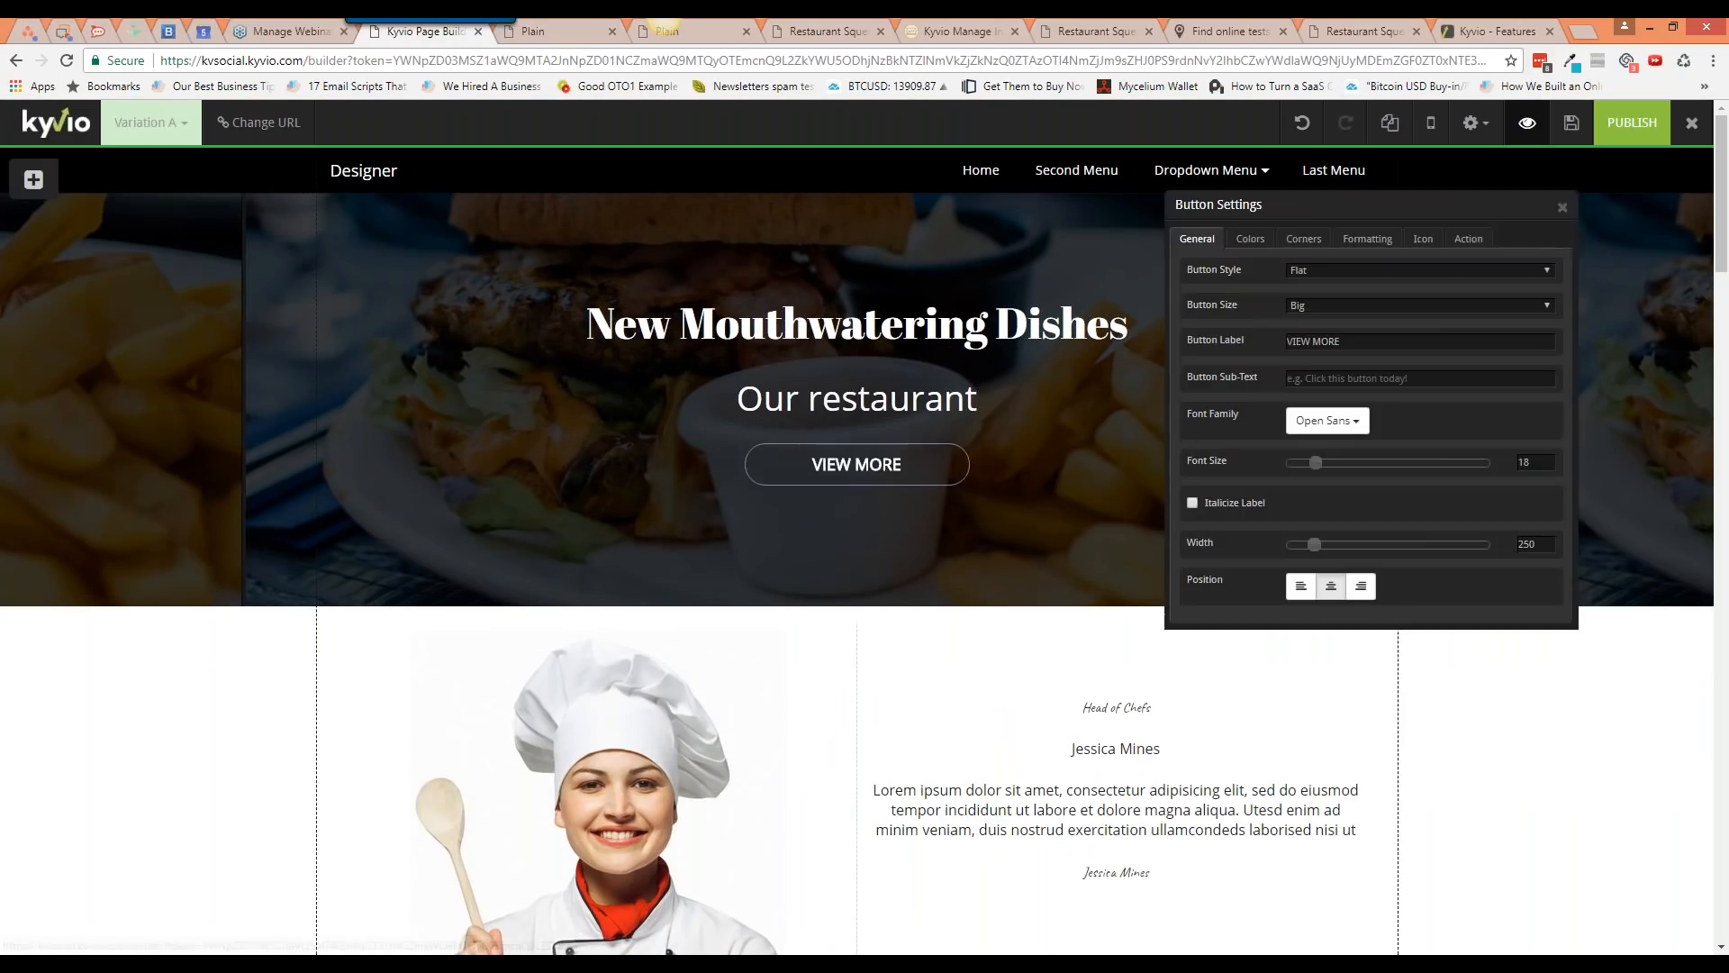
Step: Check the VIEW MORE button's Target URL, then scroll to the chef and pink Menus sections
{"action": "left_click", "coordinate": [1466, 253]}
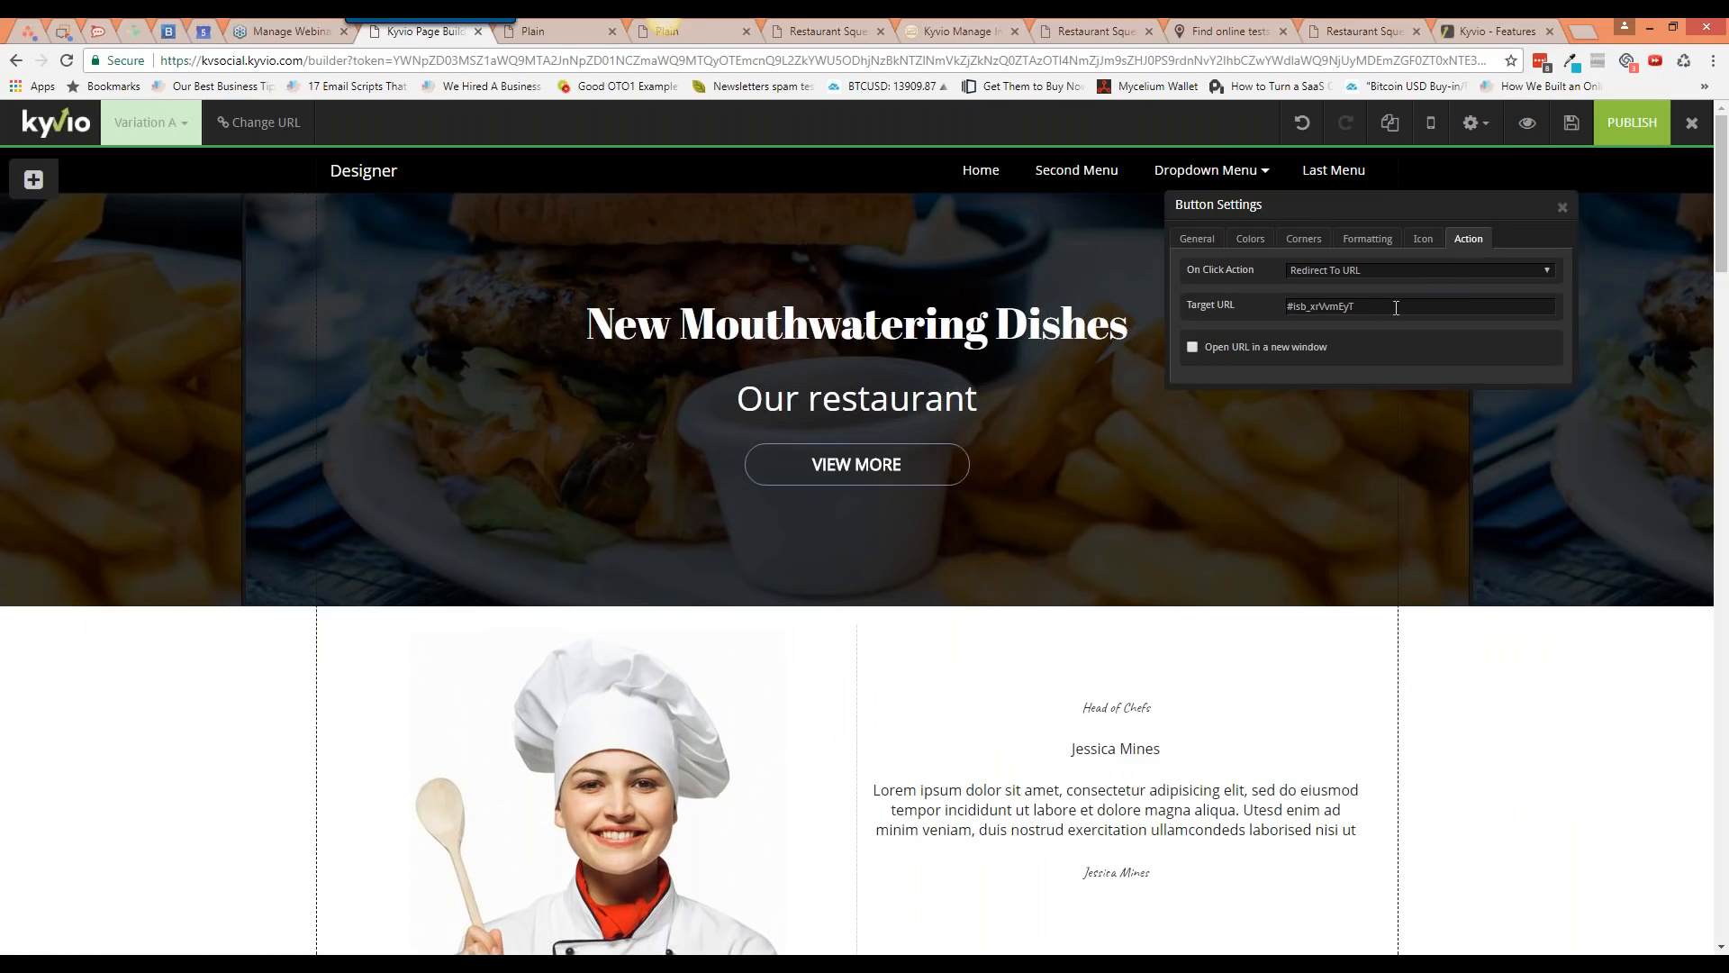
{"action": "left_click", "coordinate": [1563, 216]}
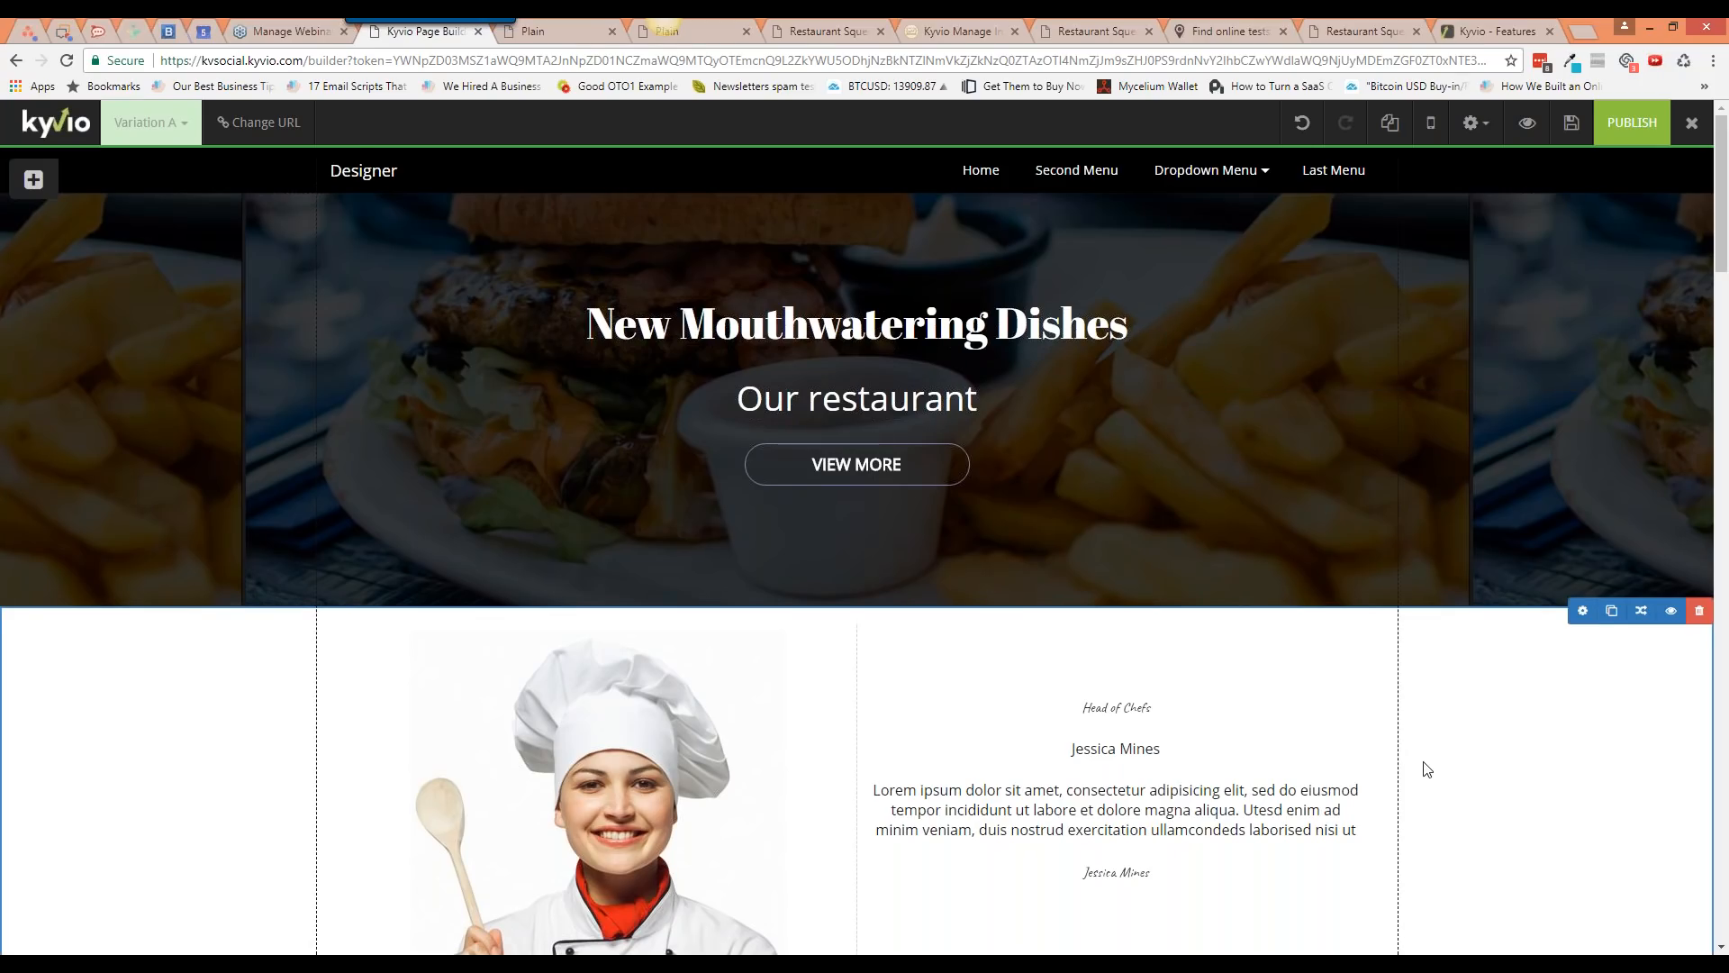
{"action": "scroll", "coordinate": [1426, 770], "scroll_direction": "down", "scroll_amount": 1}
{"action": "scroll", "coordinate": [1420, 788], "scroll_direction": "down", "scroll_amount": 6}
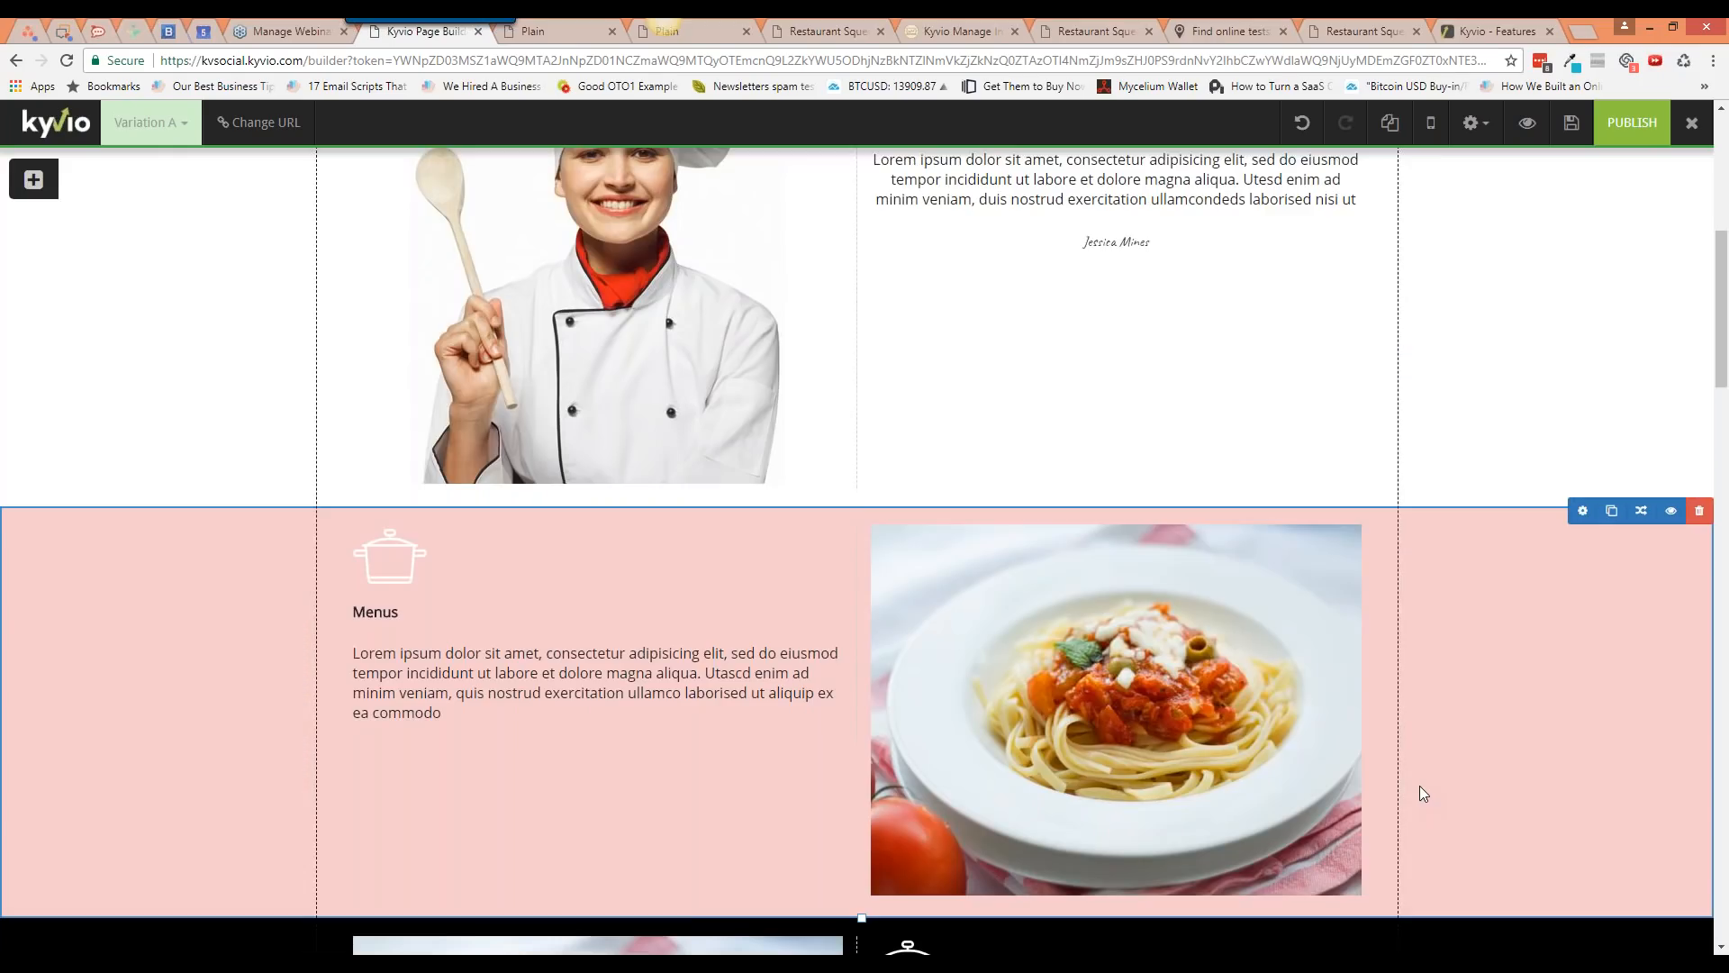
{"action": "scroll", "coordinate": [1421, 788], "scroll_direction": "up", "scroll_amount": 7}
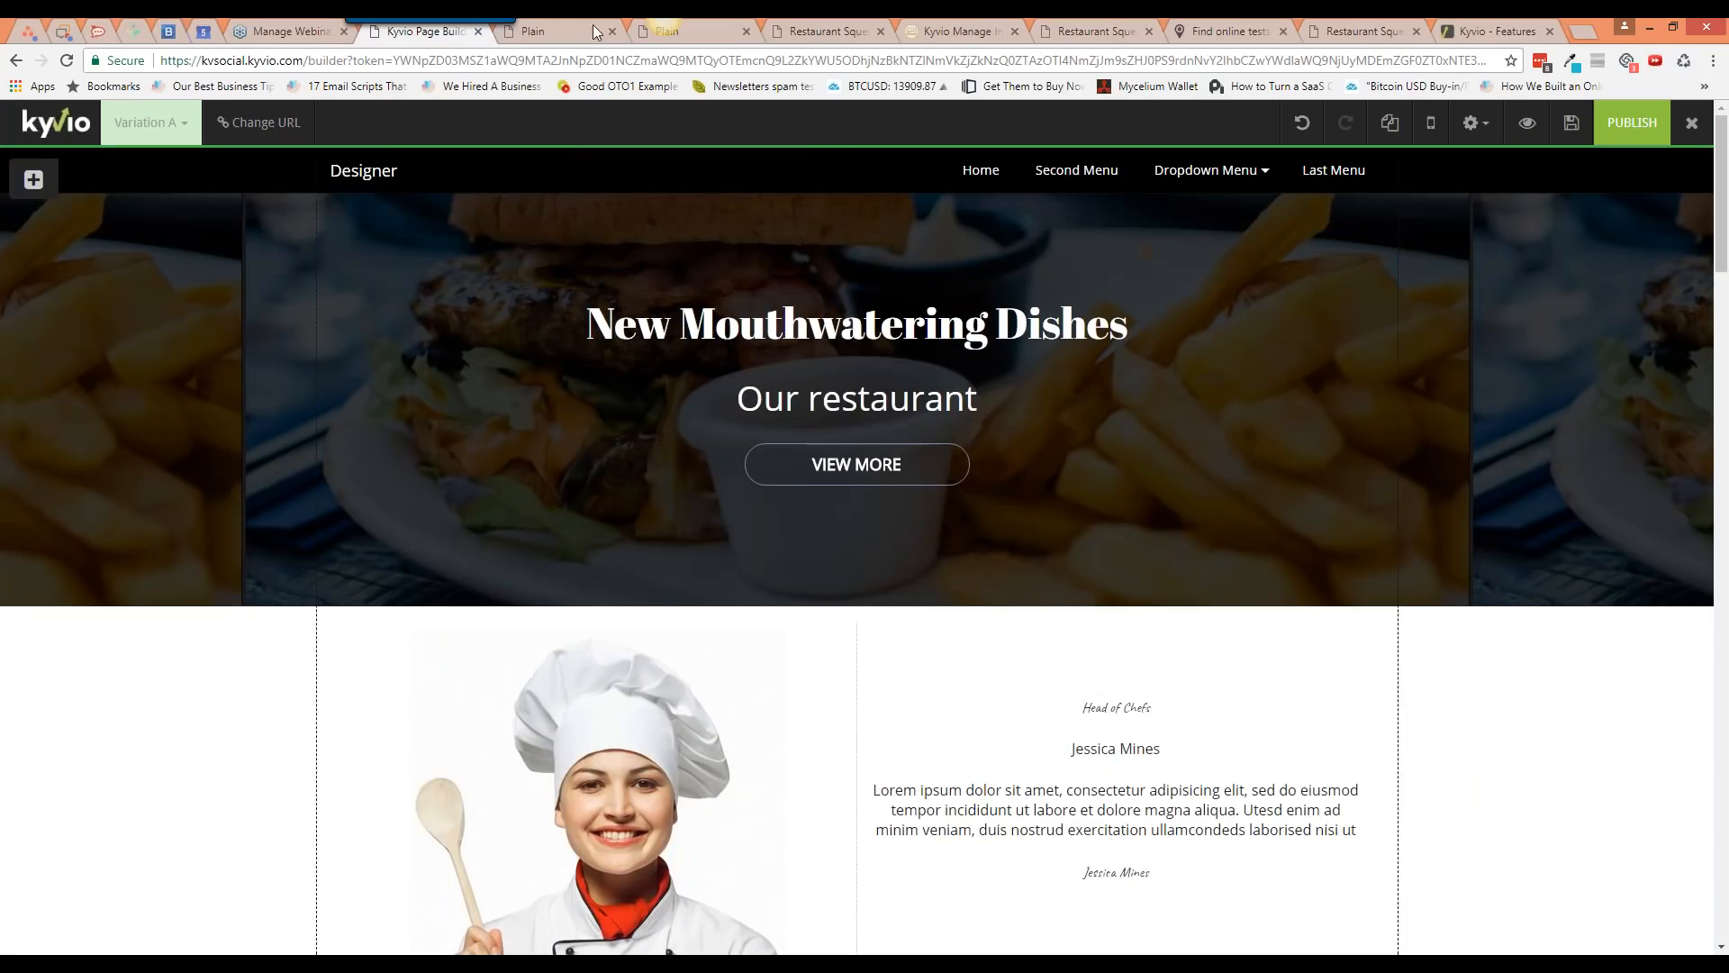
{"action": "left_click", "coordinate": [563, 31]}
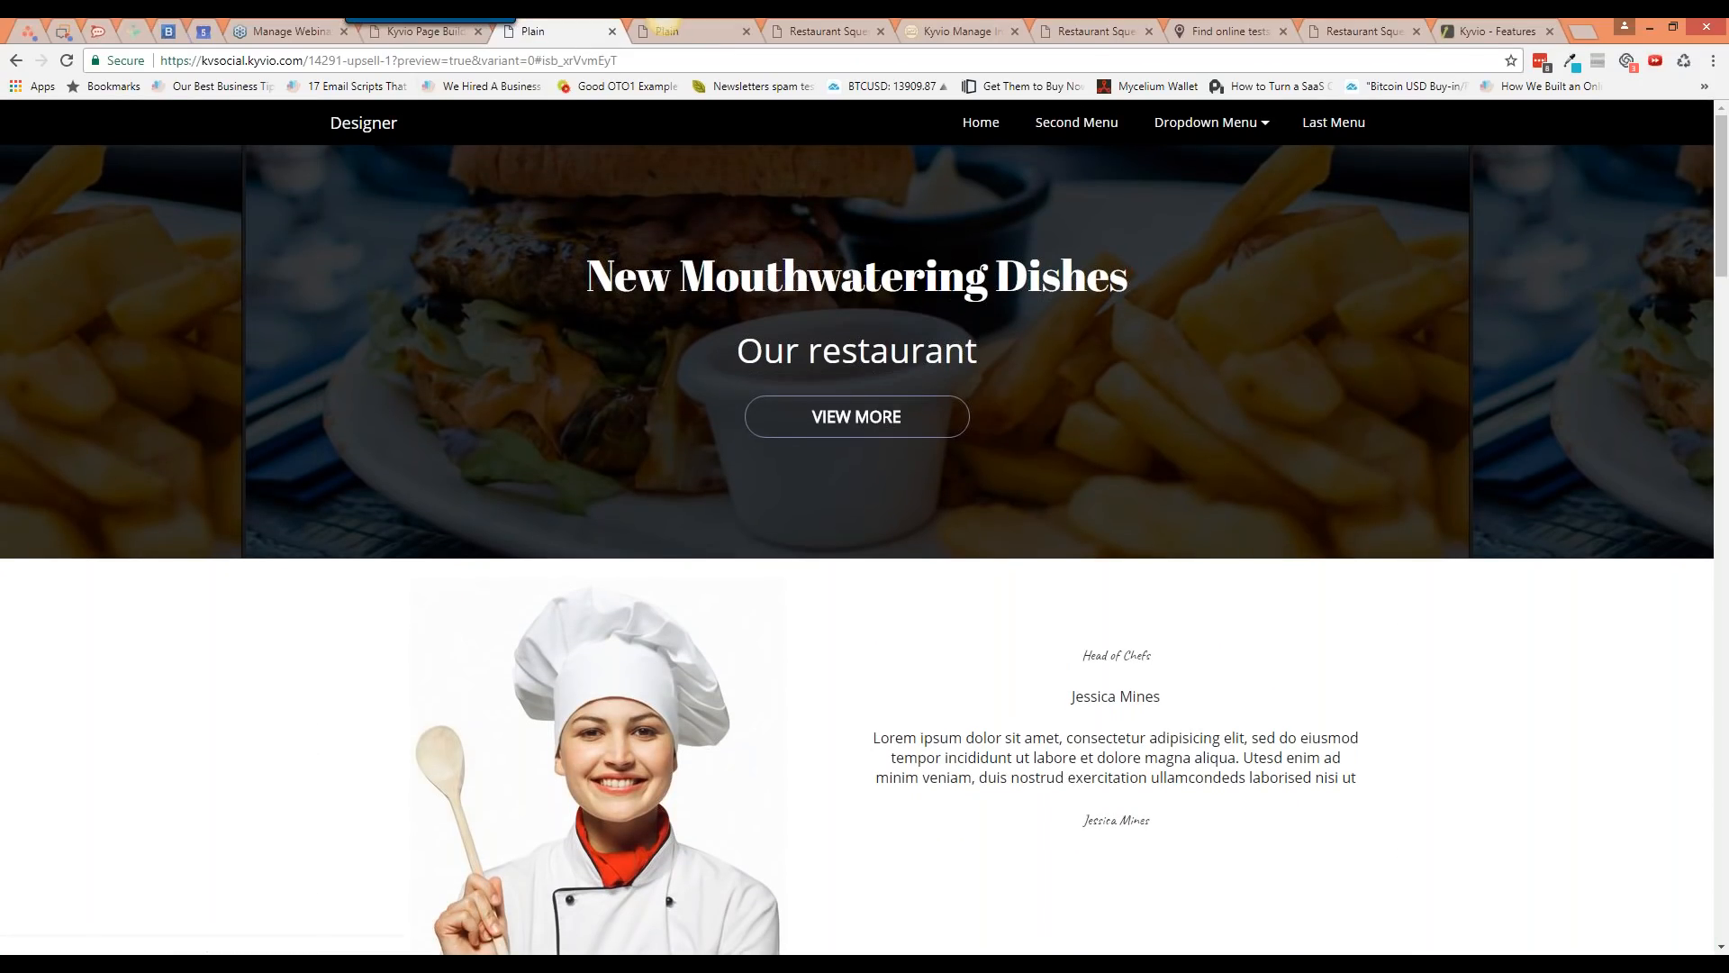
{"action": "left_click", "coordinate": [423, 31]}
{"action": "scroll", "coordinate": [1490, 803], "scroll_direction": "down", "scroll_amount": 4}
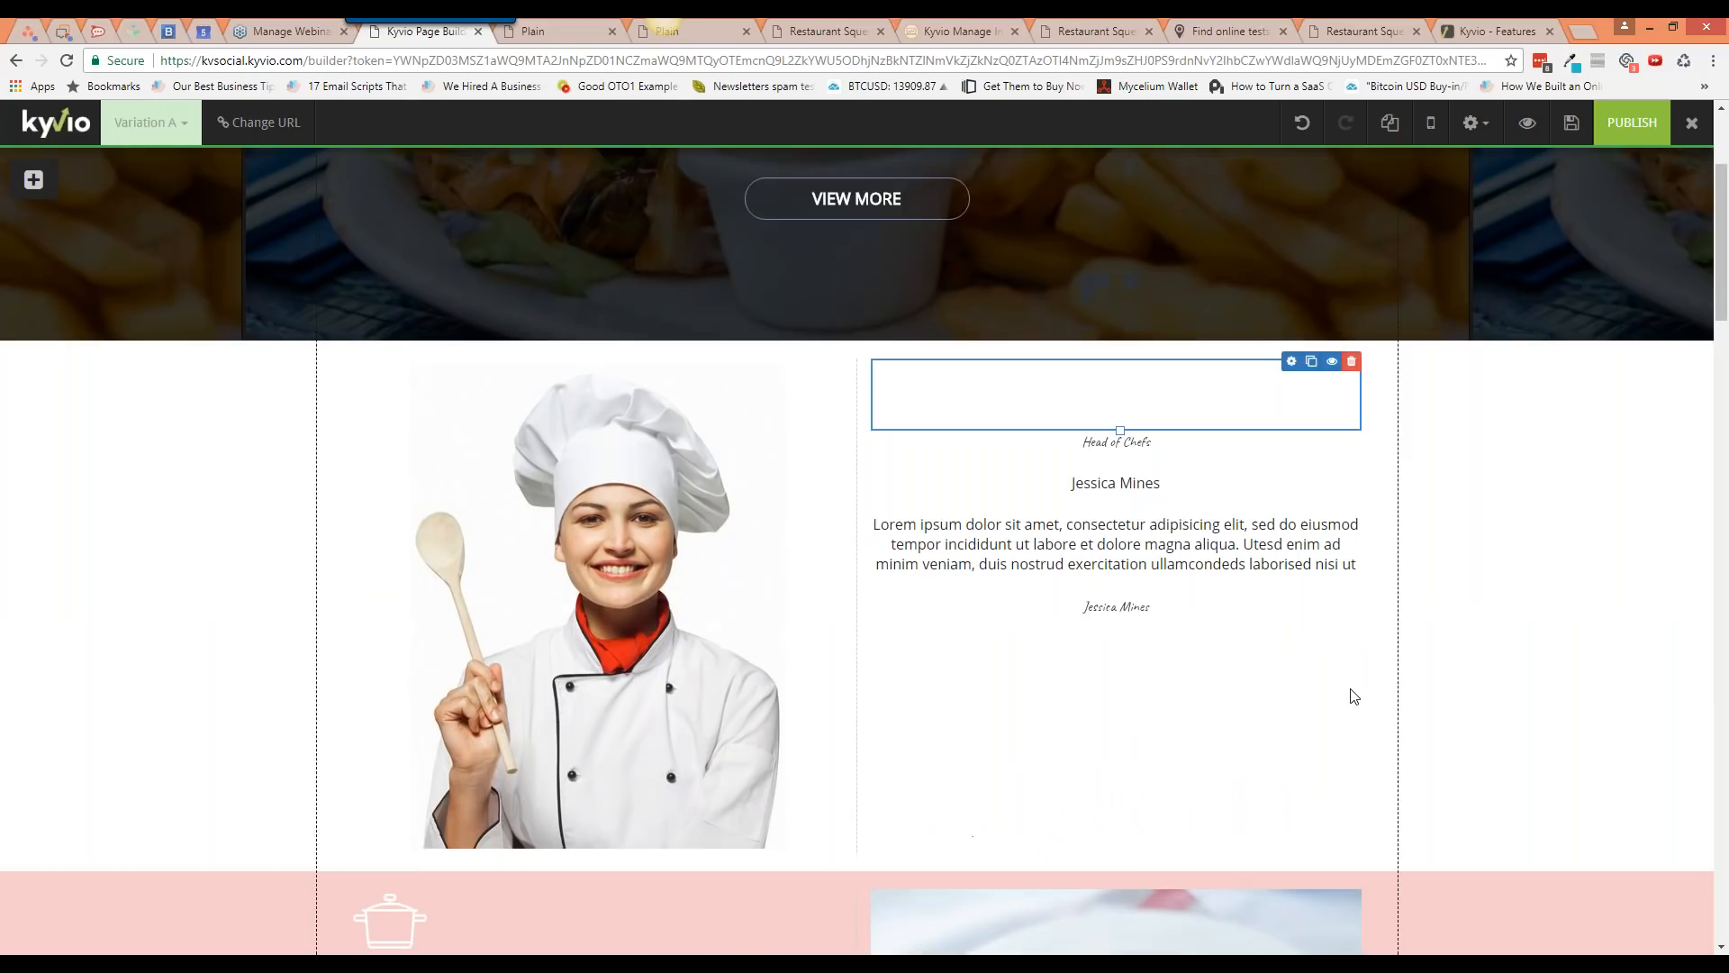
{"action": "scroll", "coordinate": [1491, 804], "scroll_direction": "down", "scroll_amount": 1}
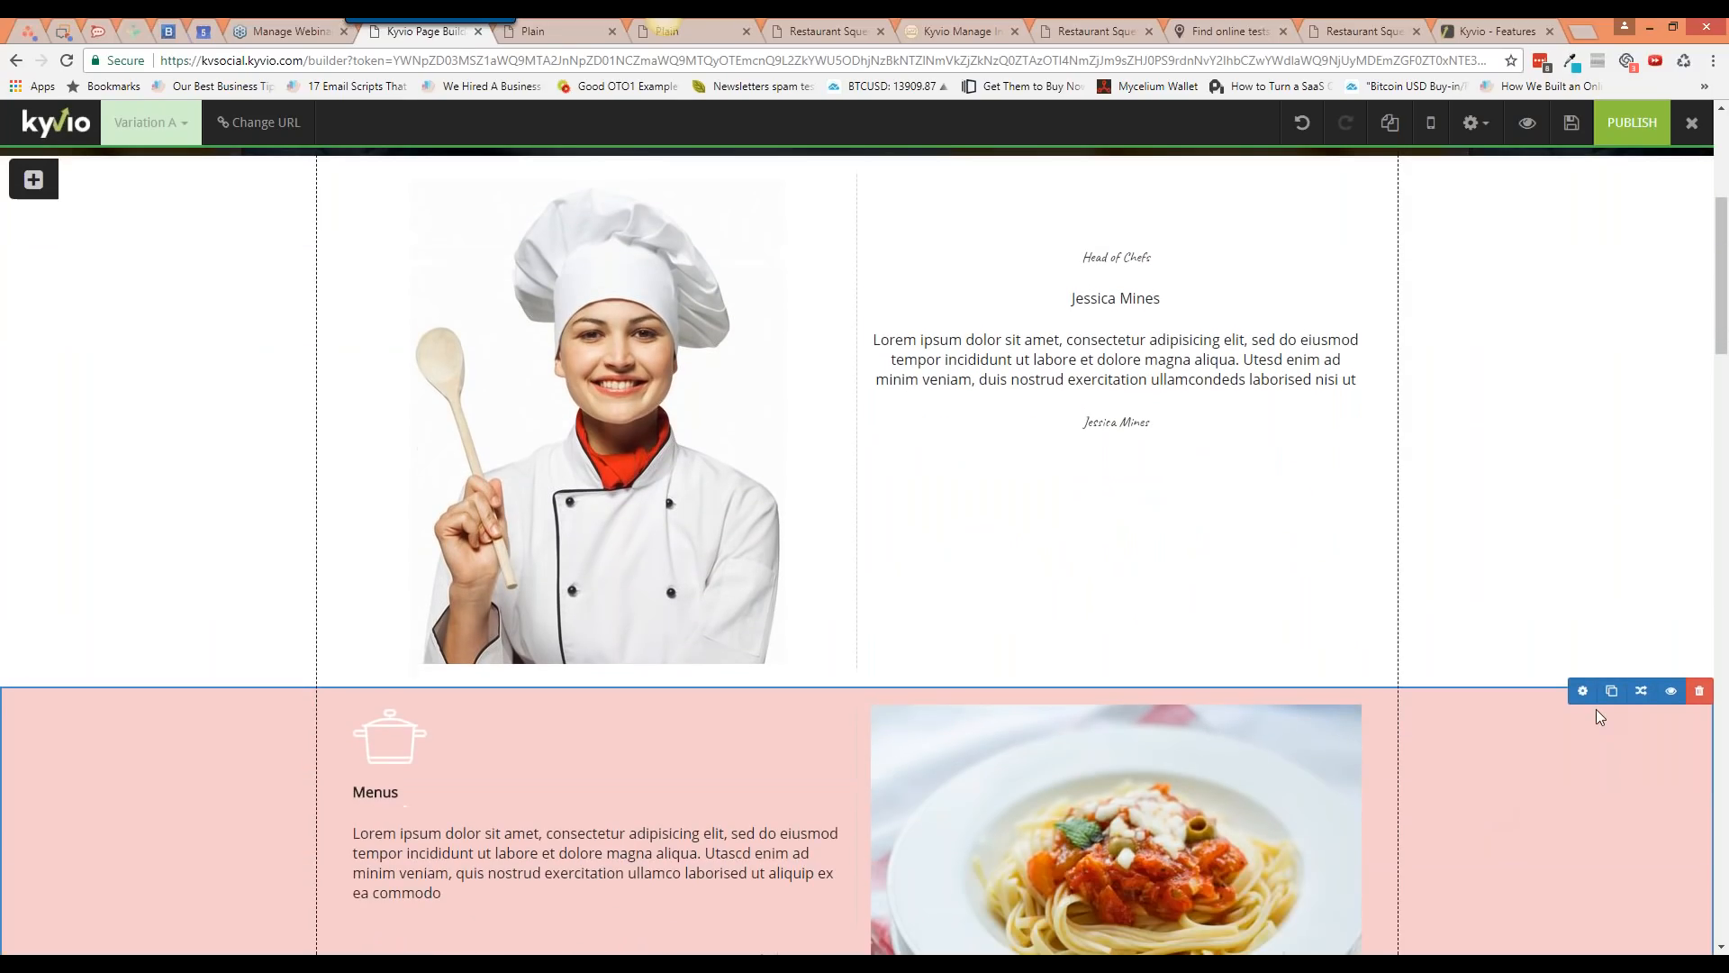
Step: Try Bounce, Flash, Pulse, Swing and Head Shake on the pink Menus section, settling on Bounce
{"action": "left_click", "coordinate": [1641, 692]}
{"action": "left_click", "coordinate": [1318, 270]}
{"action": "left_click", "coordinate": [1323, 298]}
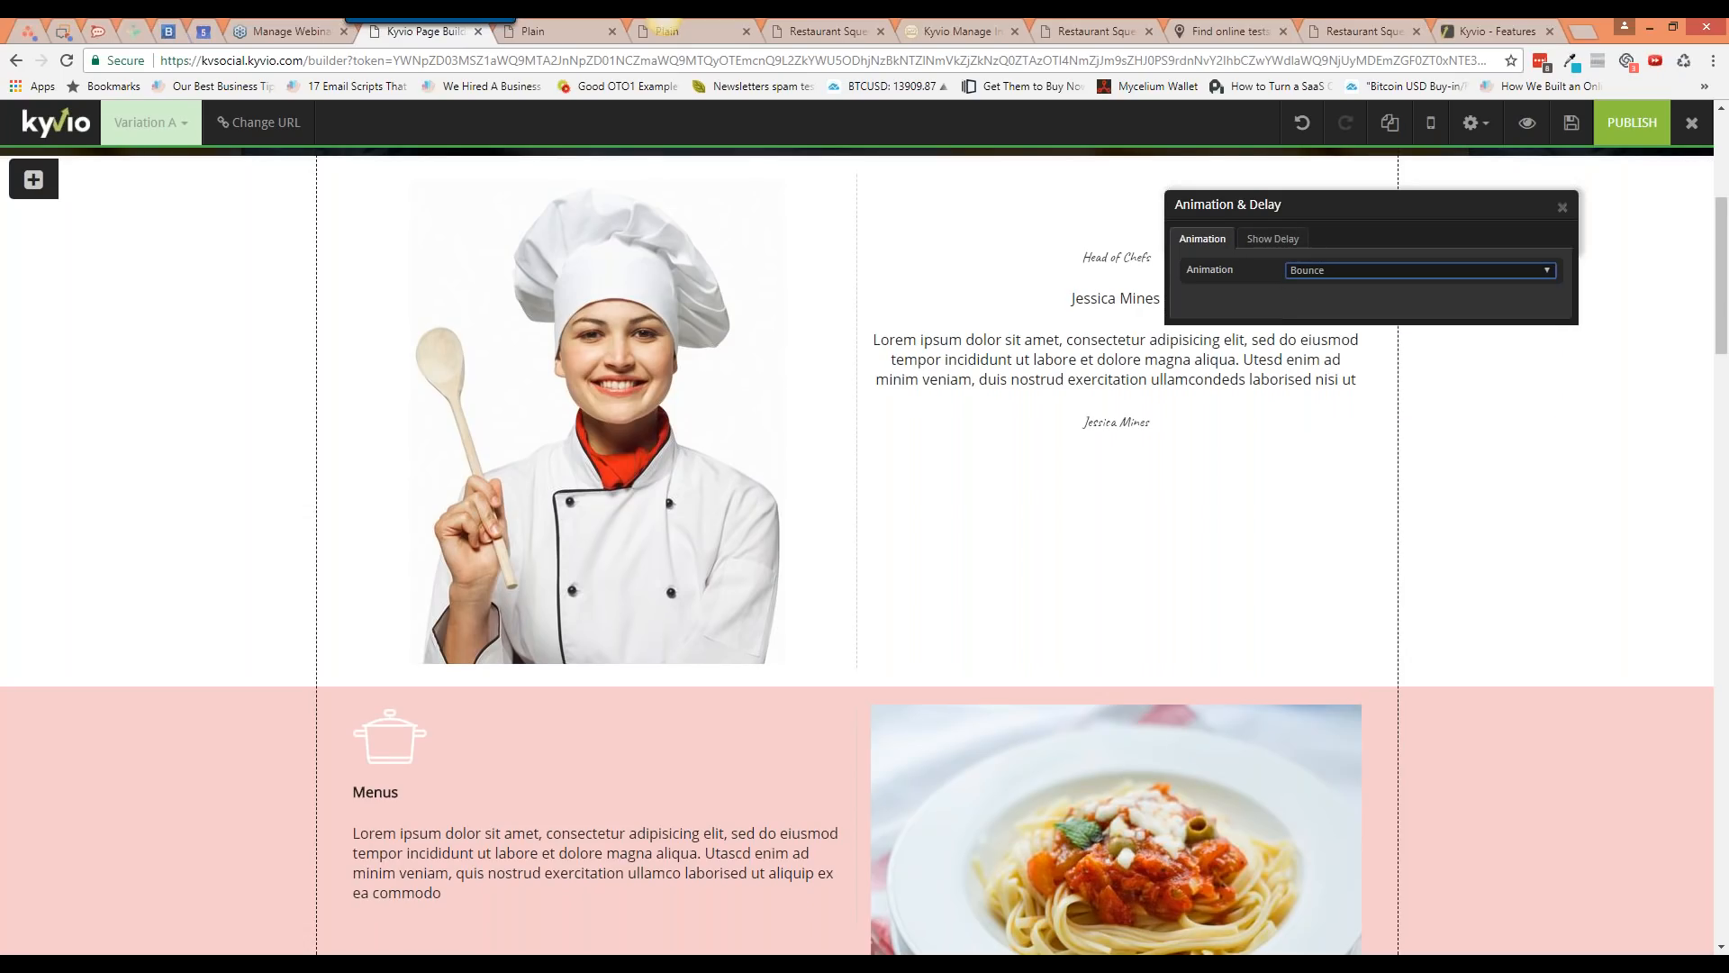
{"action": "scroll", "coordinate": [1336, 441], "scroll_direction": "down", "scroll_amount": 3}
{"action": "left_click", "coordinate": [1340, 270]}
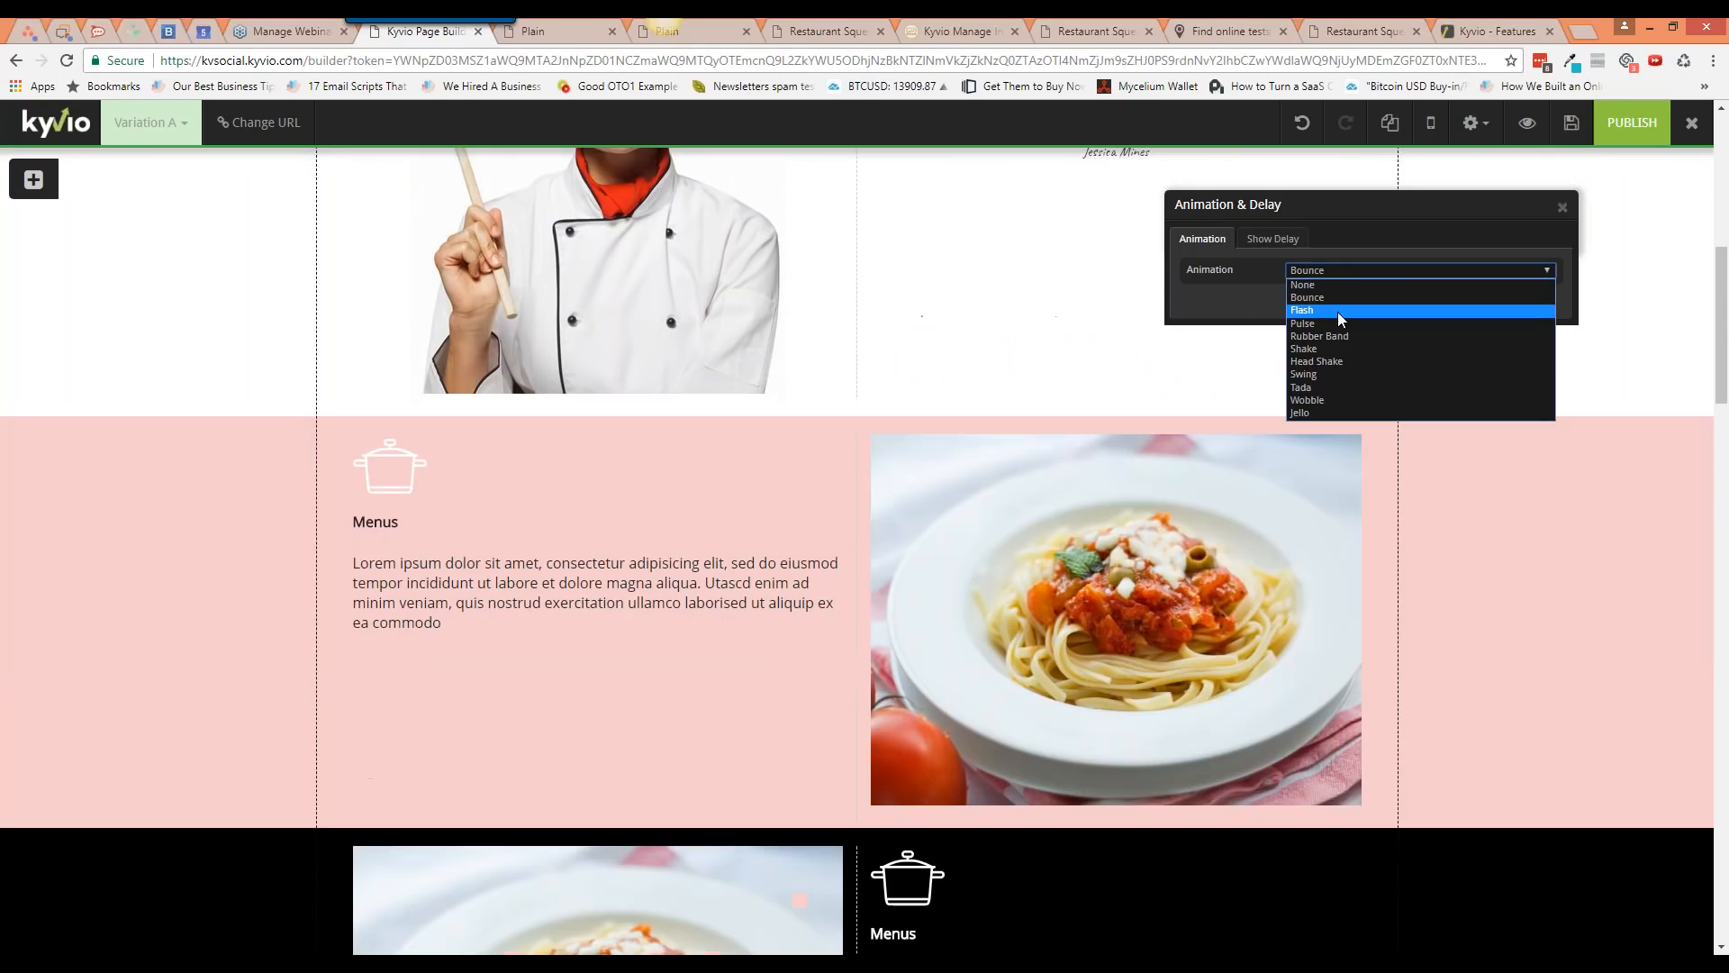
{"action": "left_click", "coordinate": [1337, 312]}
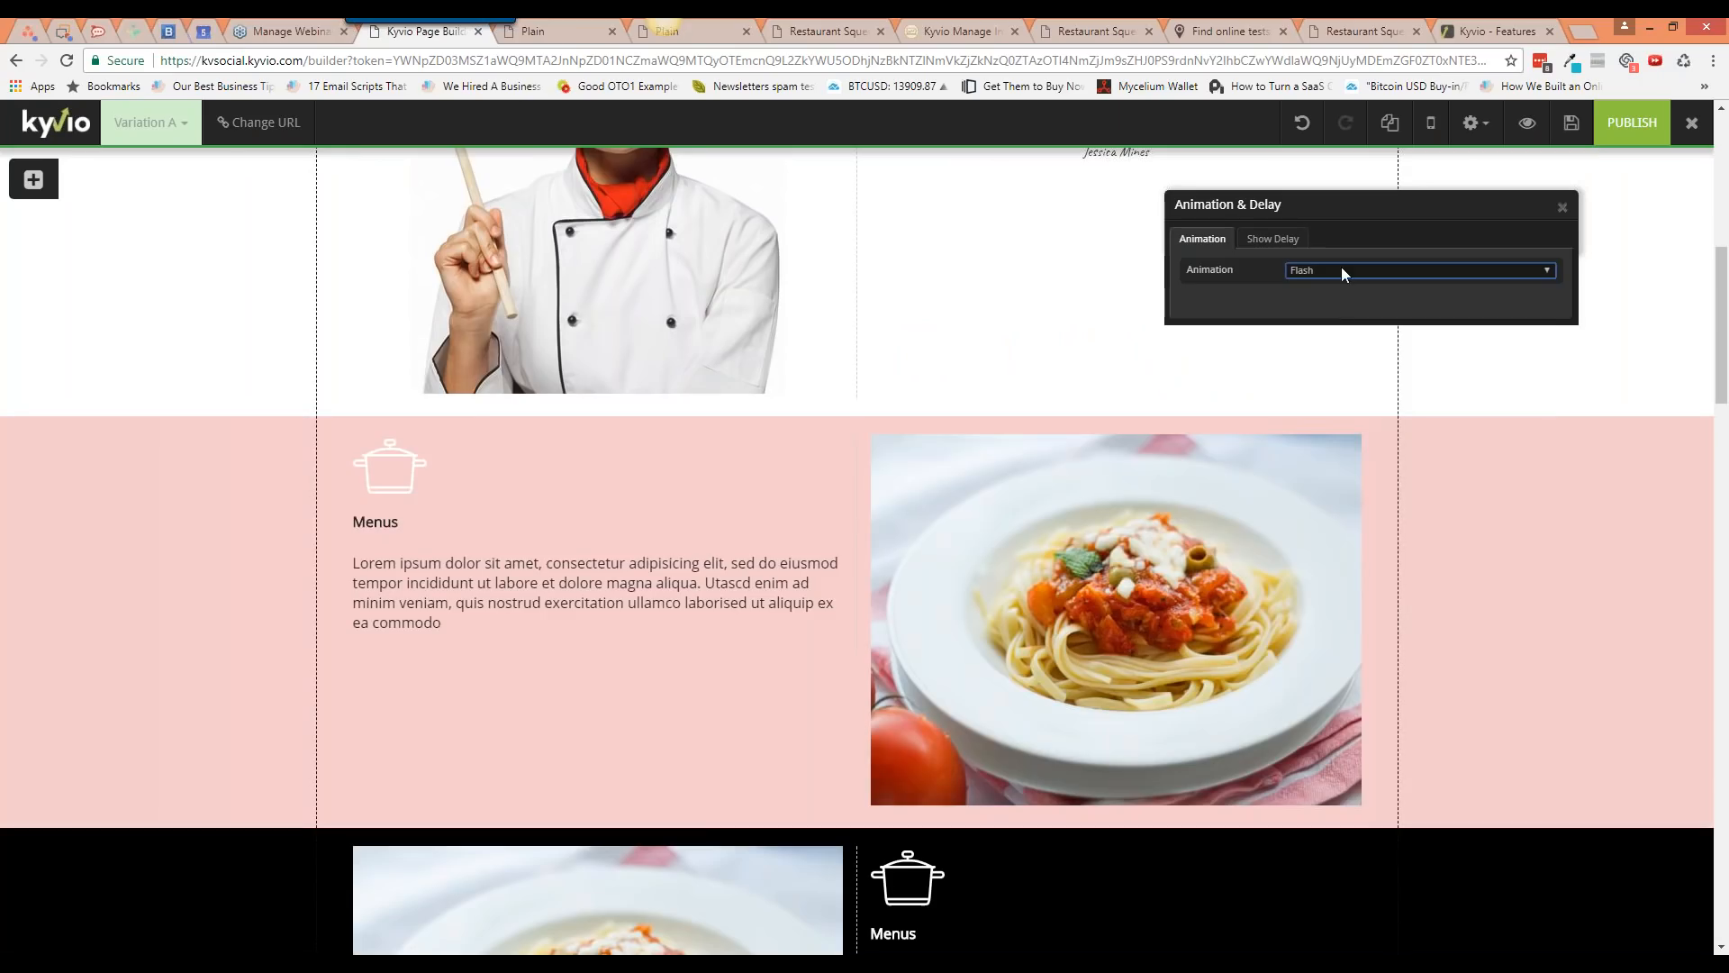
{"action": "left_click", "coordinate": [1342, 273]}
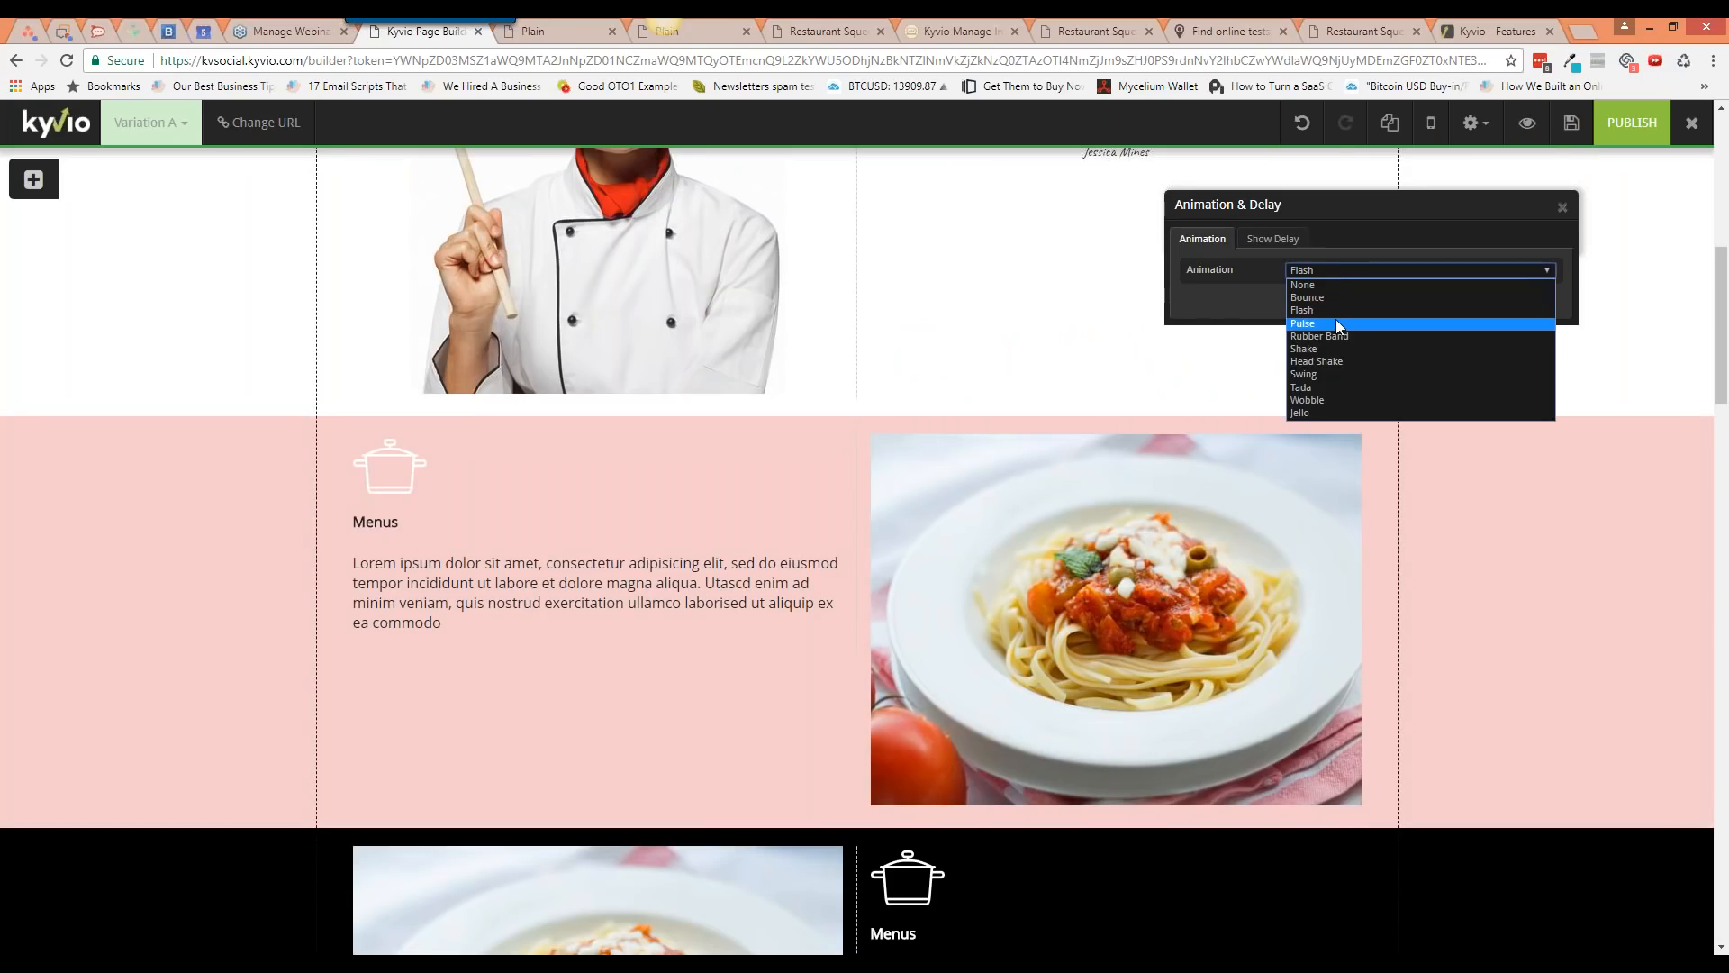
{"action": "left_click", "coordinate": [1337, 319]}
{"action": "left_click", "coordinate": [1339, 274]}
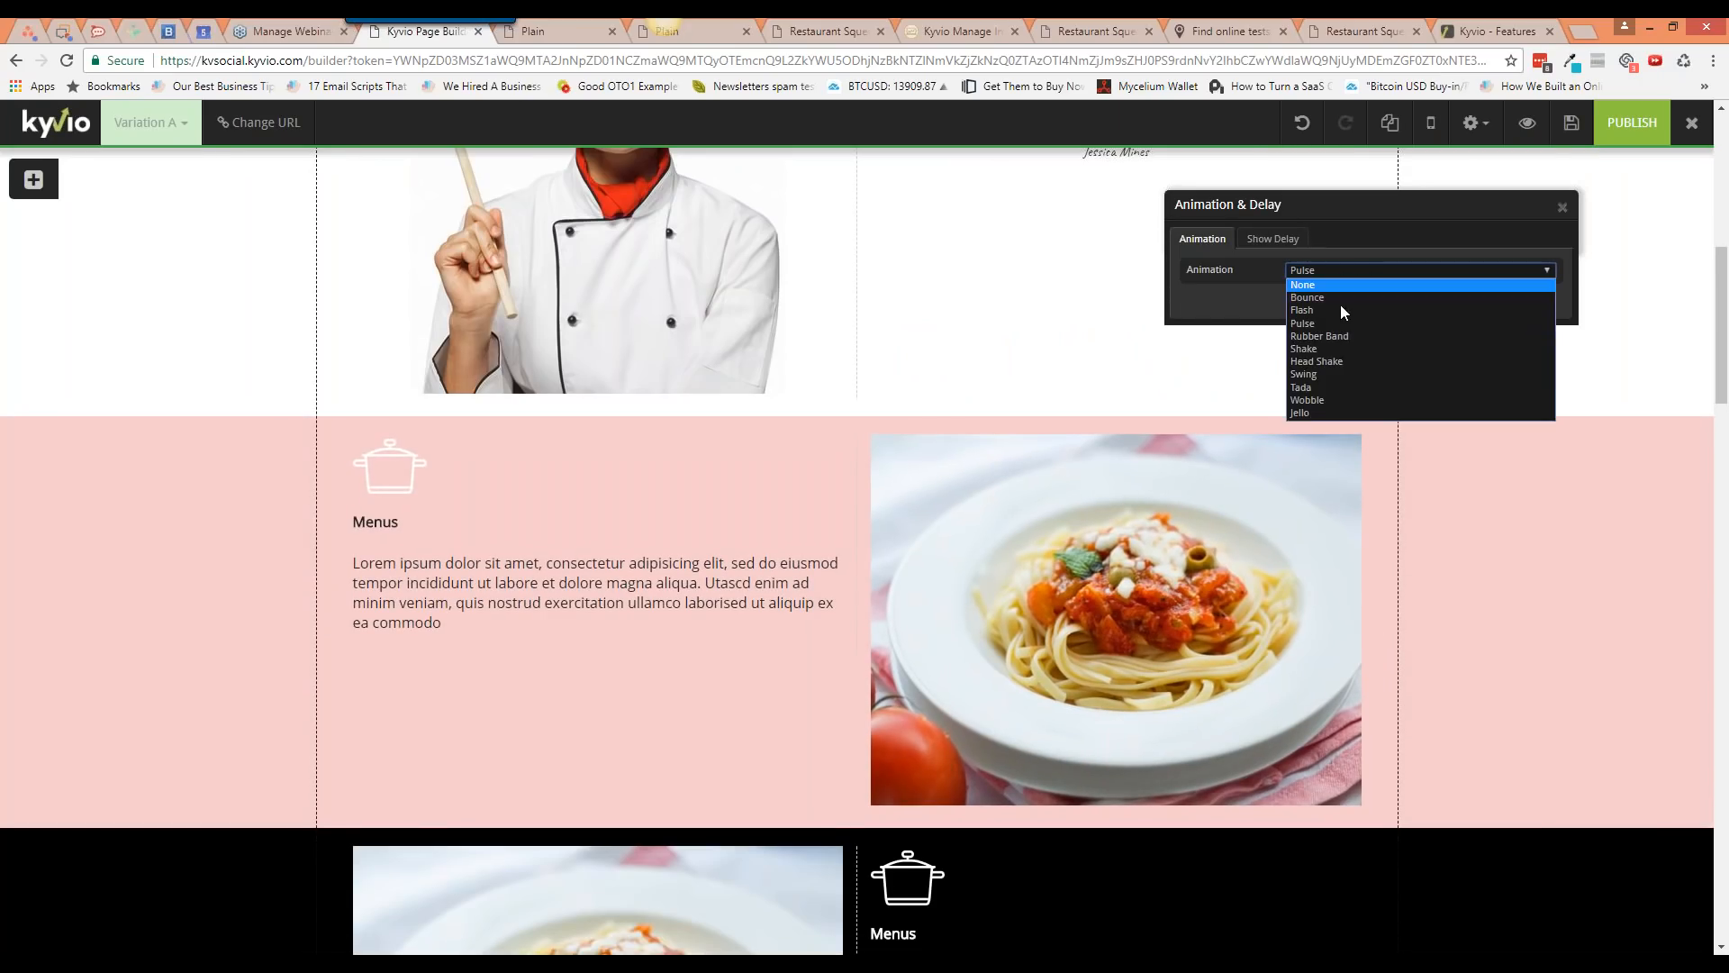
{"action": "left_click", "coordinate": [1340, 370]}
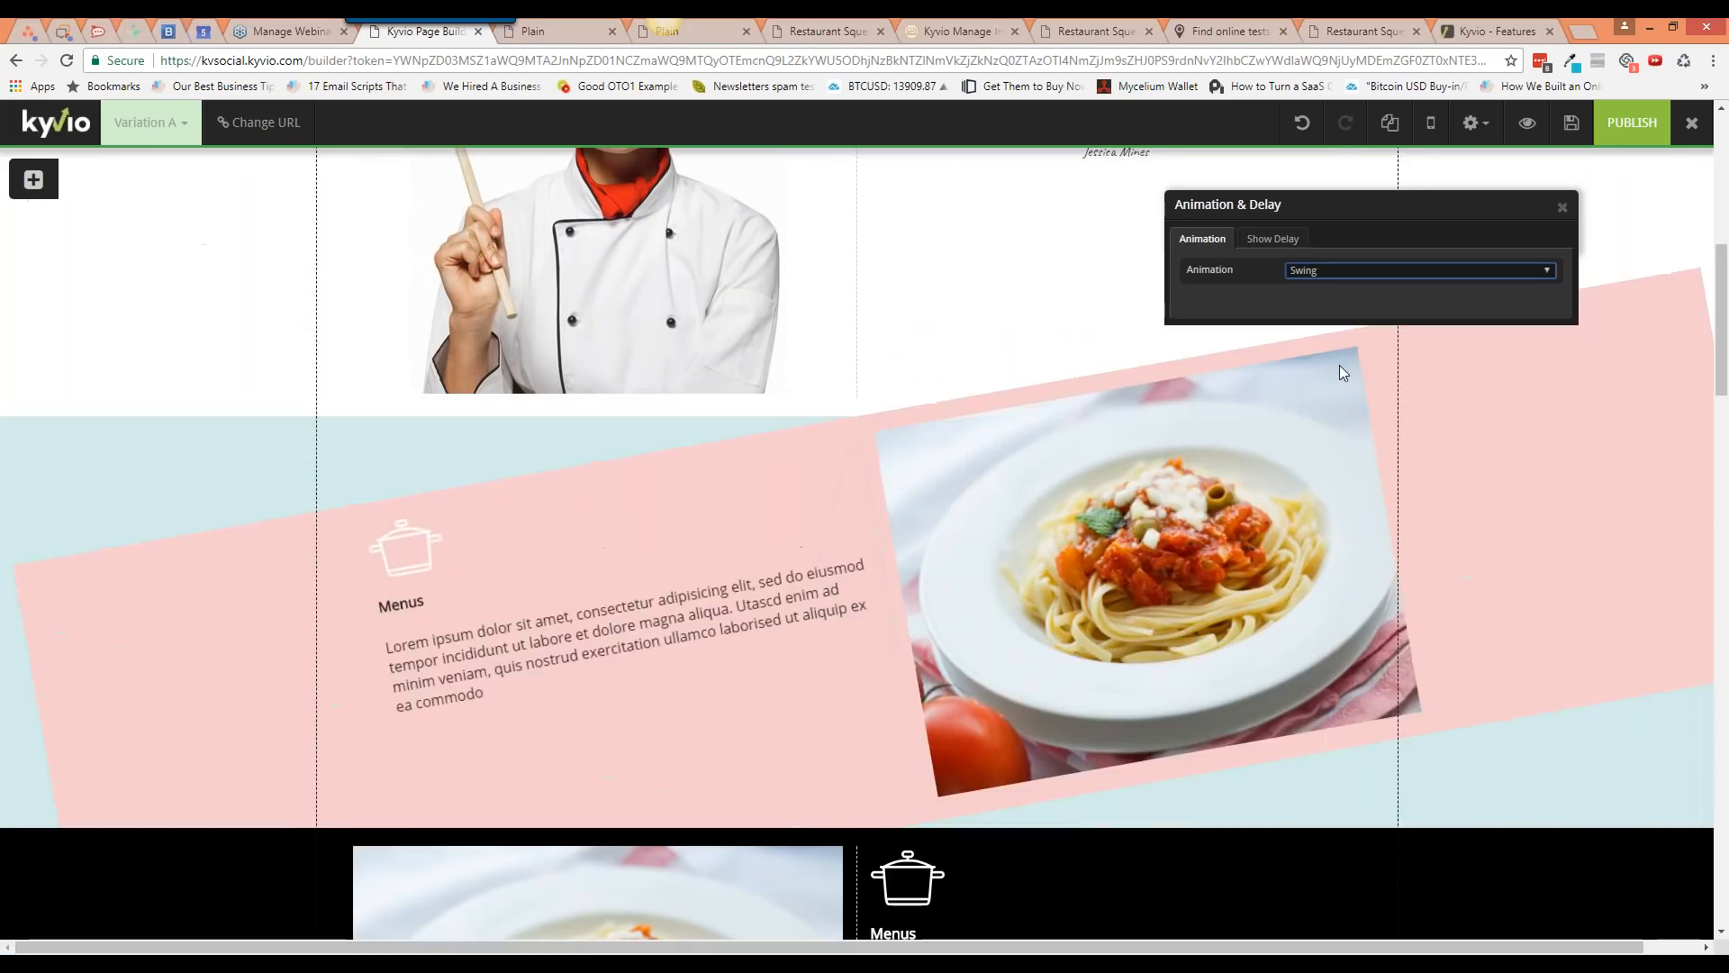
{"action": "left_click", "coordinate": [1338, 271]}
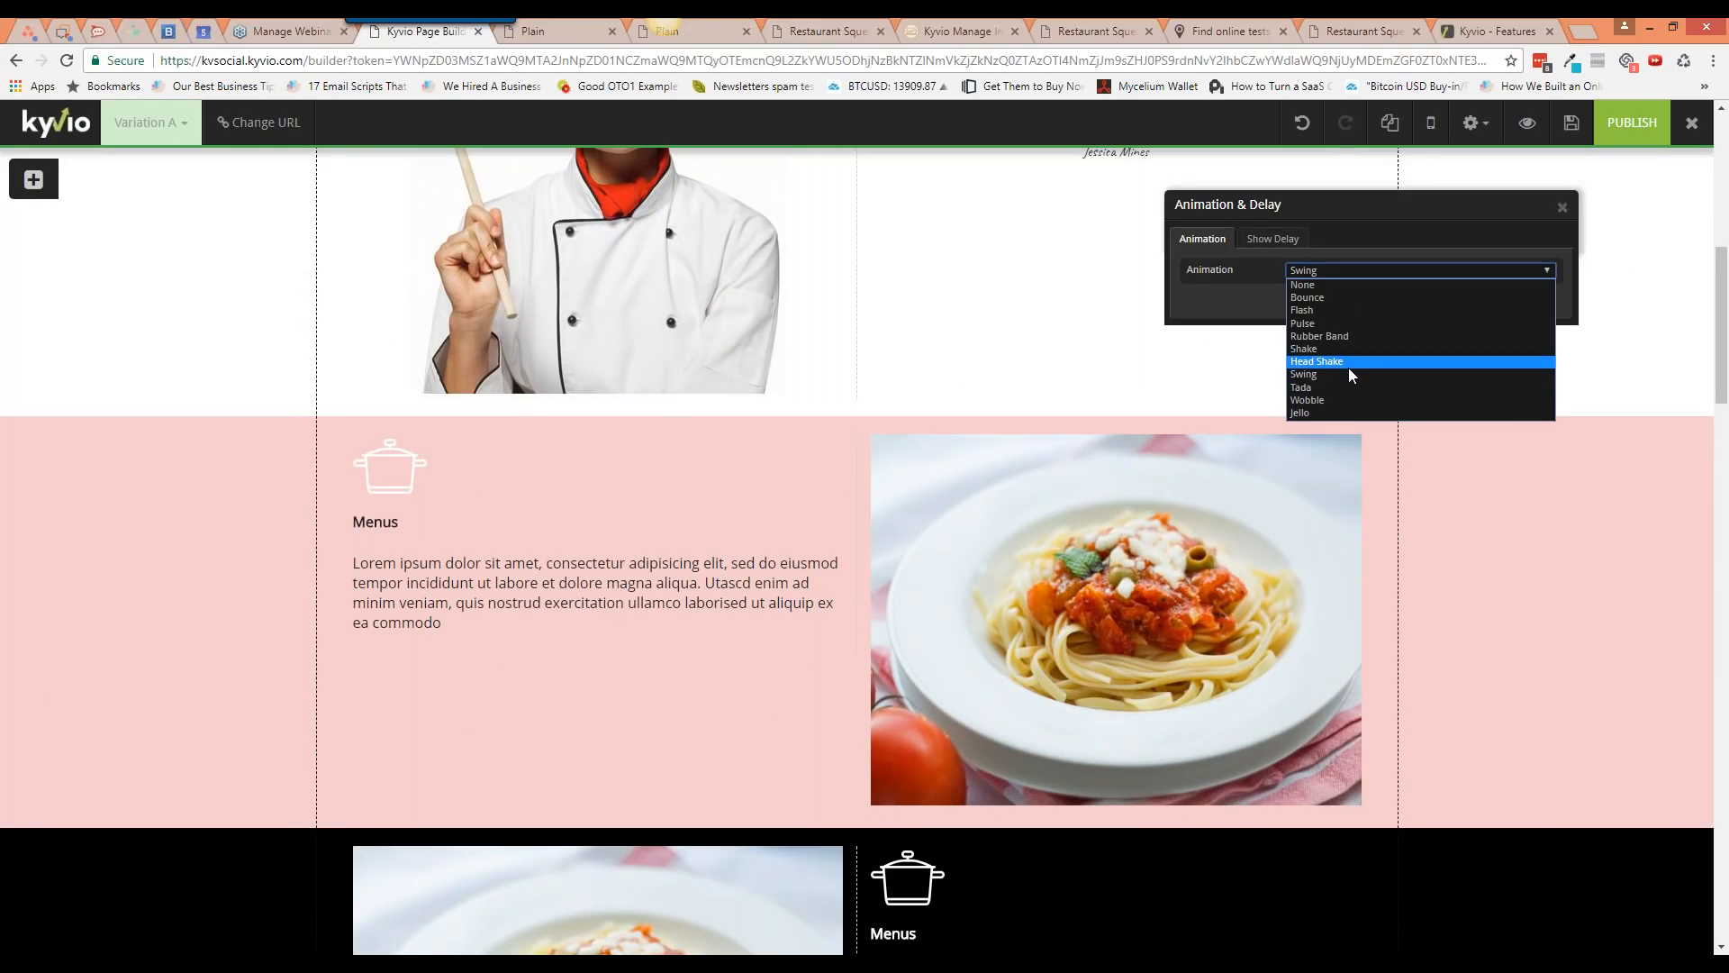
{"action": "left_click", "coordinate": [1347, 362]}
{"action": "left_click", "coordinate": [1336, 272]}
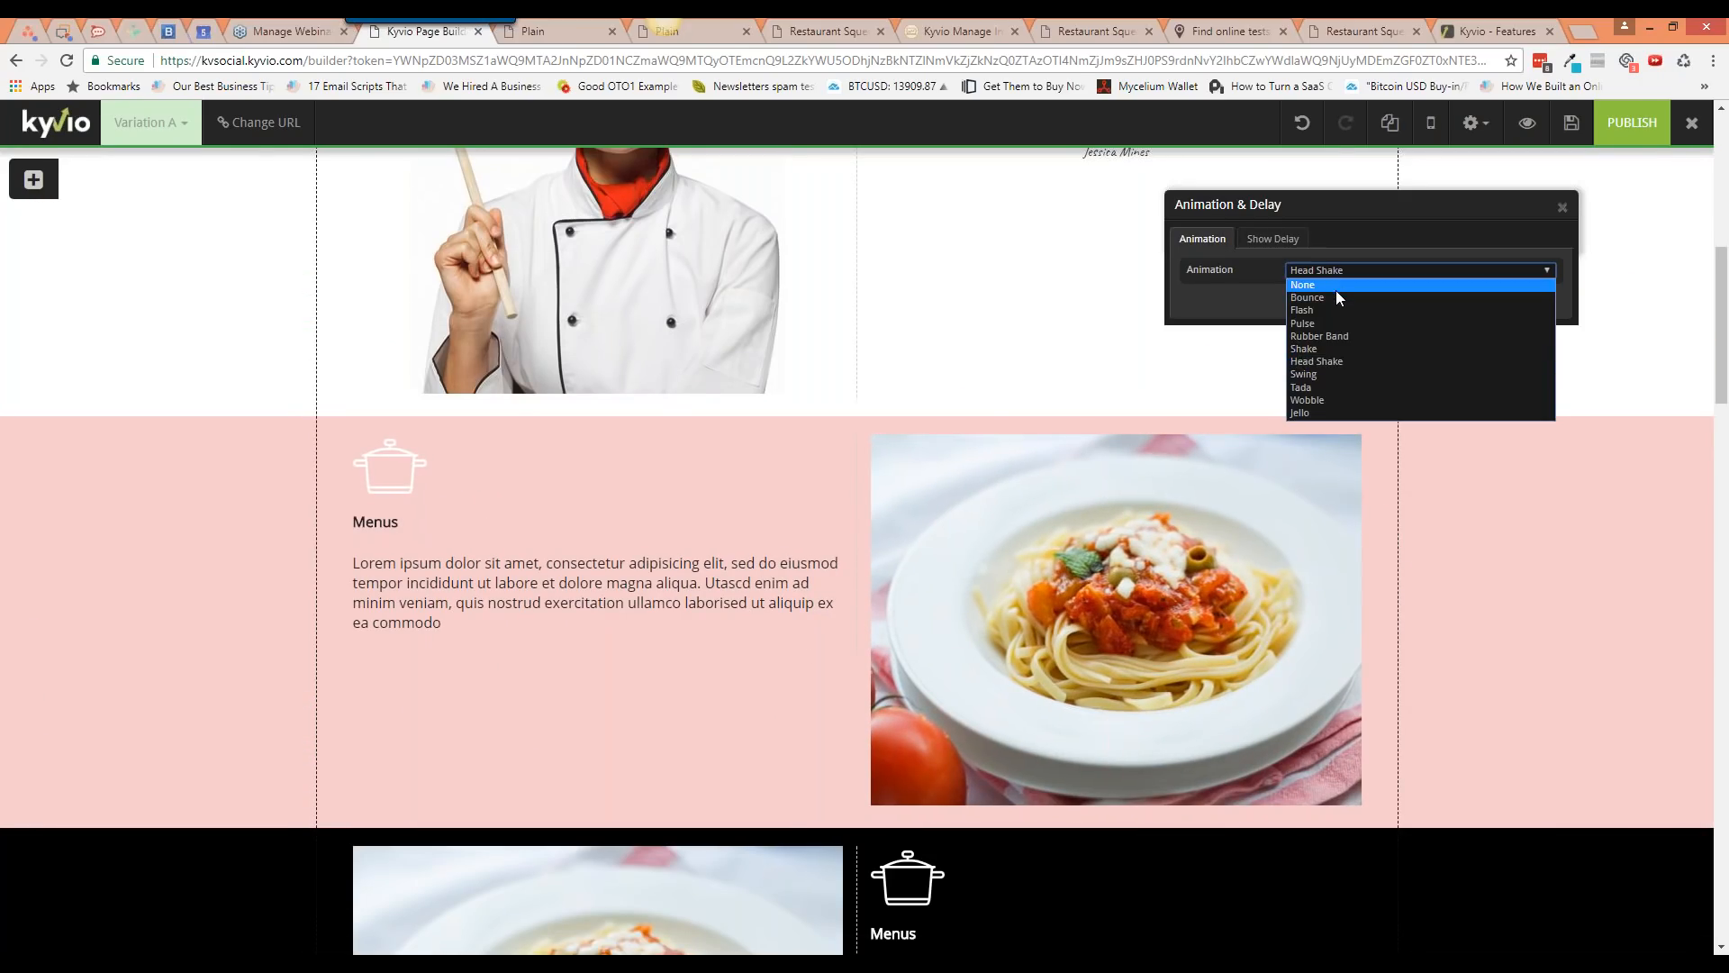
{"action": "left_click", "coordinate": [1347, 294]}
{"action": "left_click", "coordinate": [1563, 207]}
Step: Give the dark Menus section a show delay of 1 hour
{"action": "scroll", "coordinate": [1542, 653], "scroll_direction": "down", "scroll_amount": 1}
{"action": "scroll", "coordinate": [1536, 675], "scroll_direction": "down", "scroll_amount": 1}
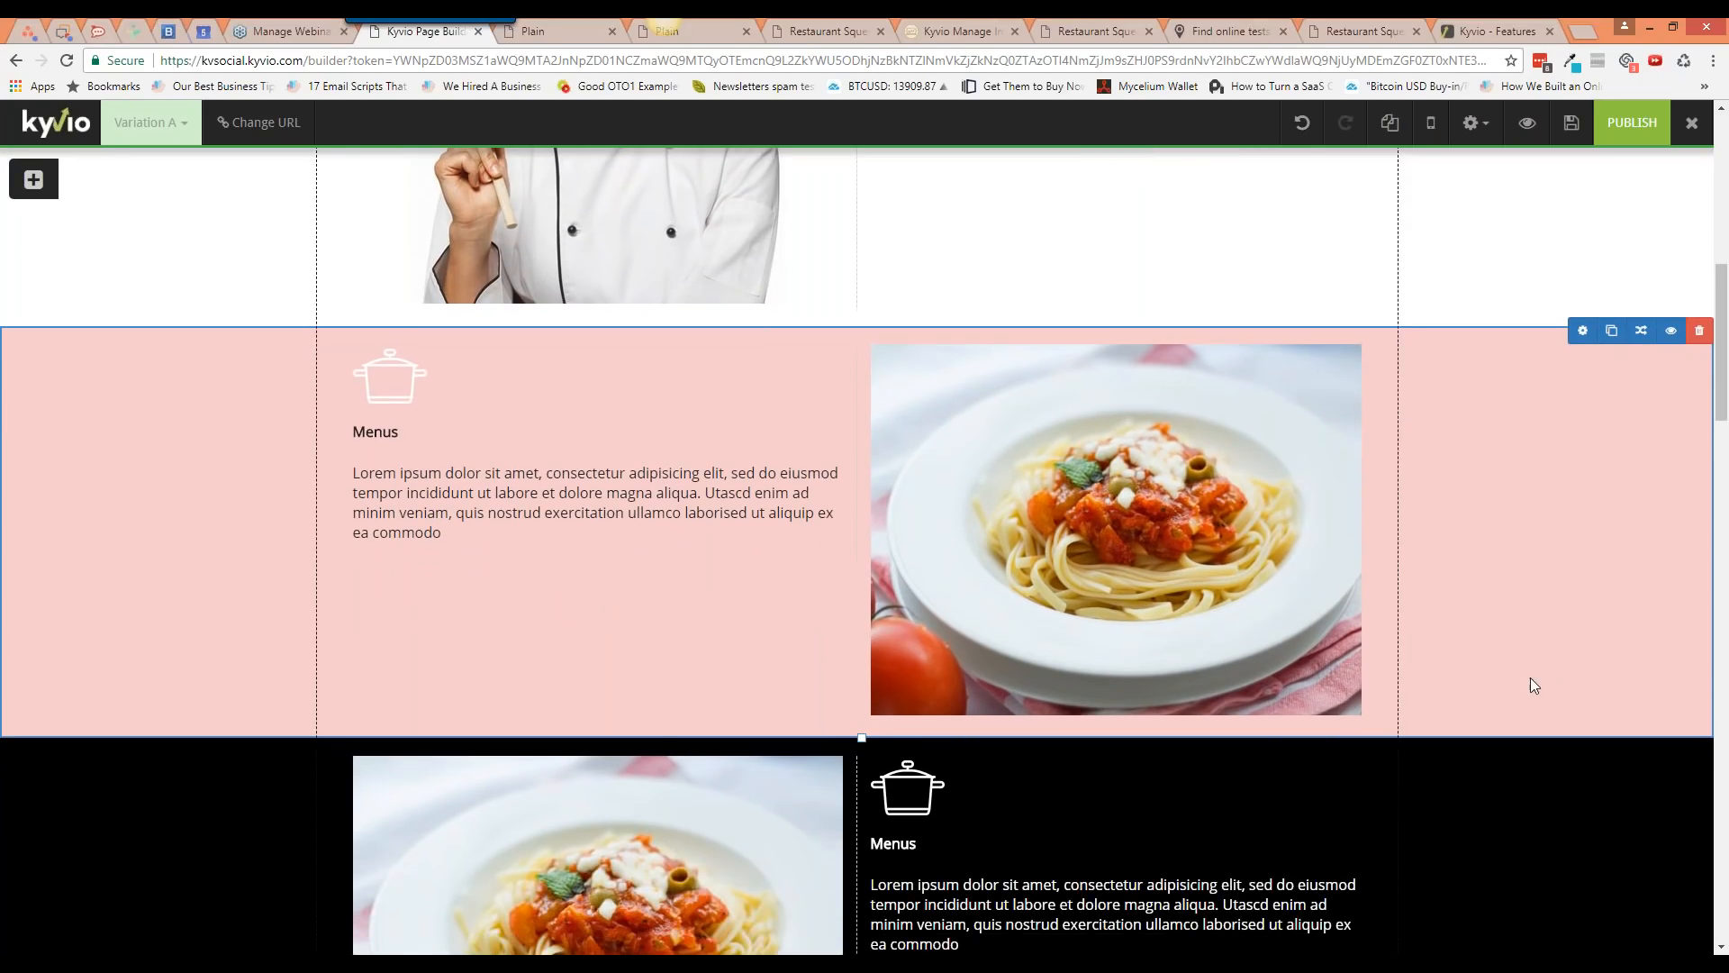
{"action": "scroll", "coordinate": [1531, 678], "scroll_direction": "down", "scroll_amount": 3}
{"action": "left_click", "coordinate": [1638, 487]}
{"action": "left_click", "coordinate": [1265, 241]}
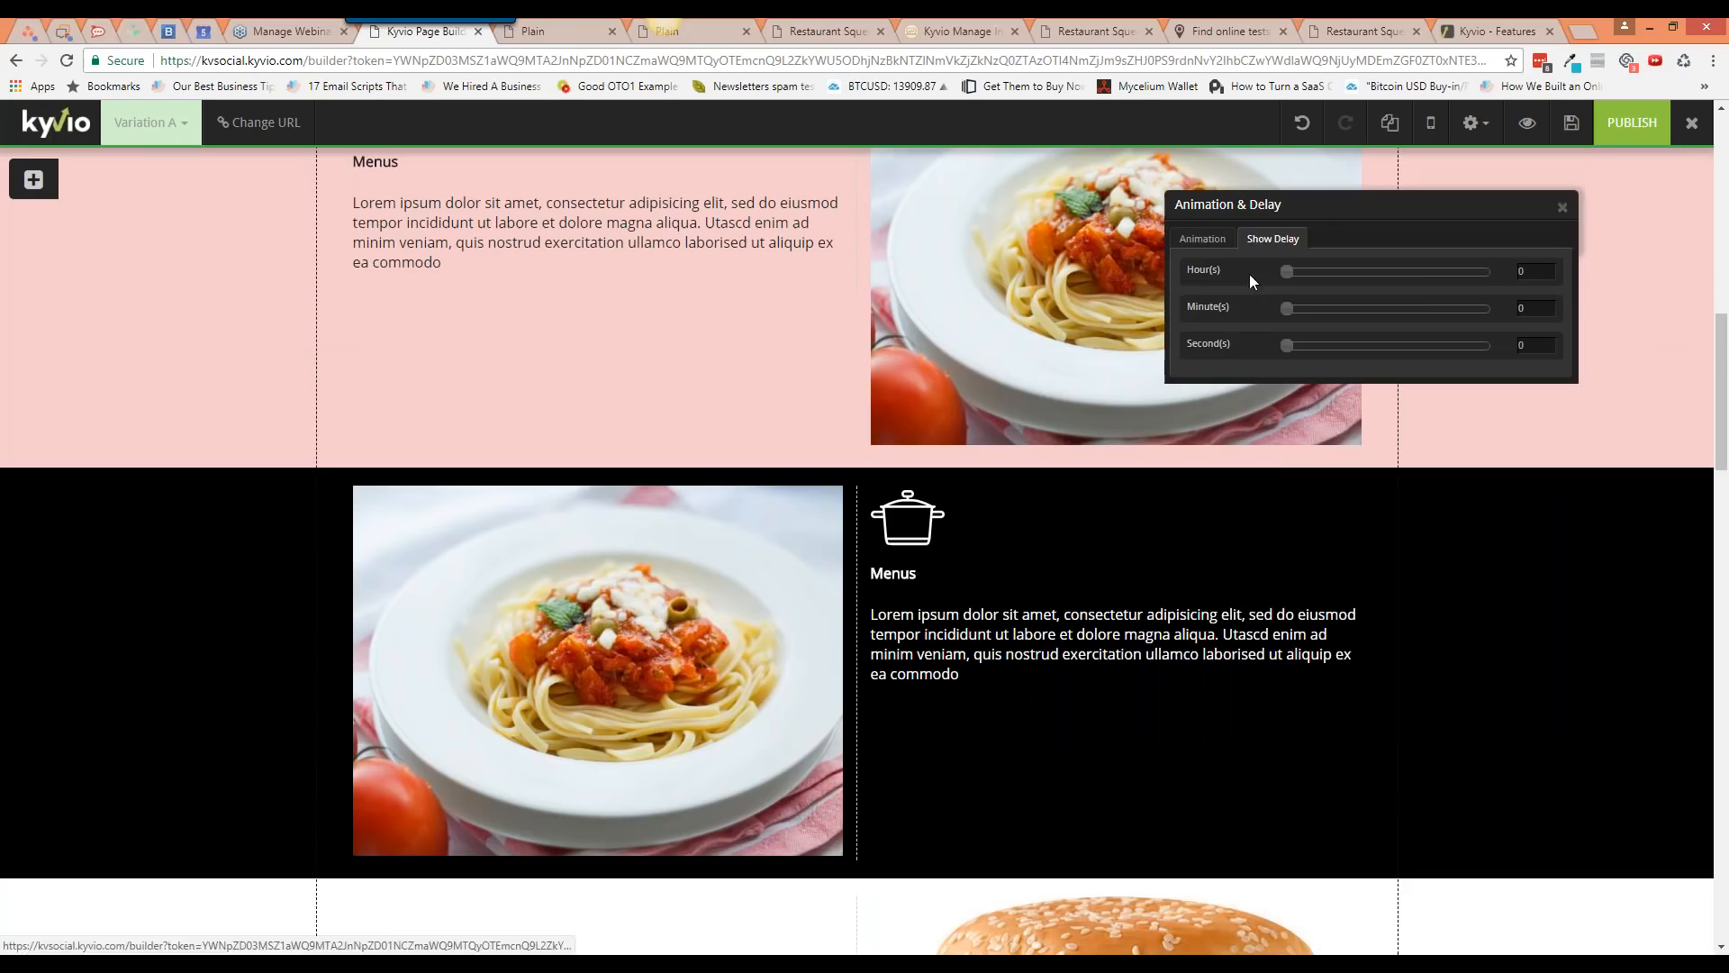
{"action": "left_click", "coordinate": [1297, 272]}
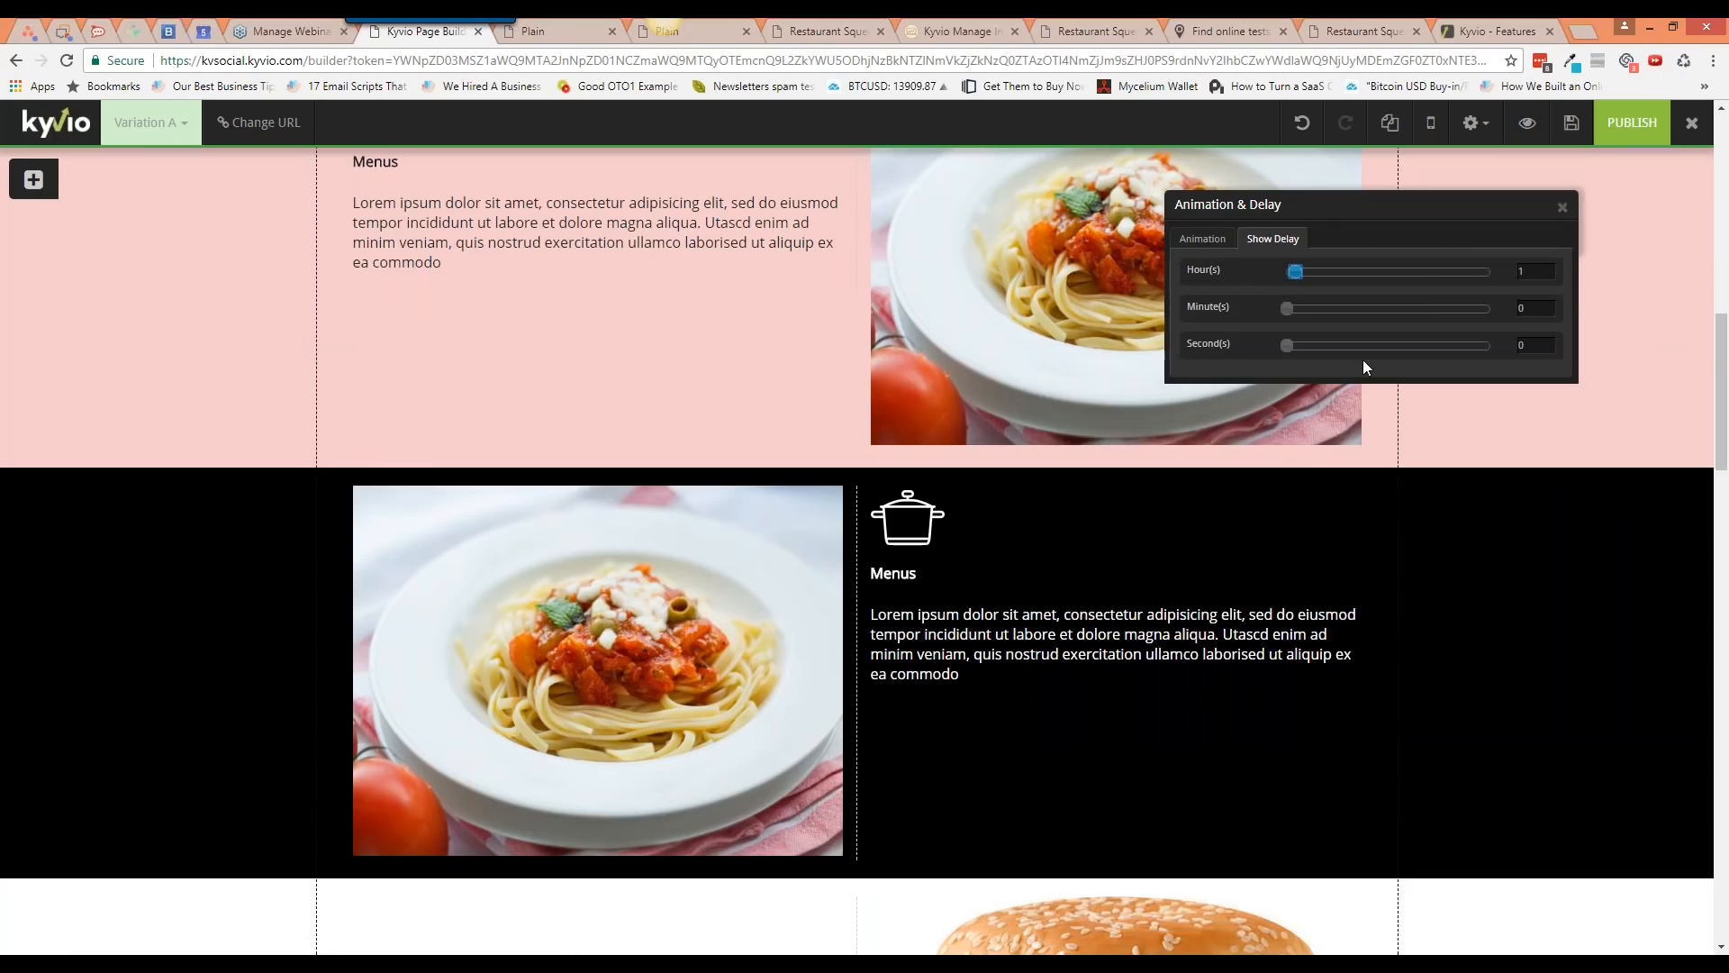
{"action": "left_click", "coordinate": [1562, 207]}
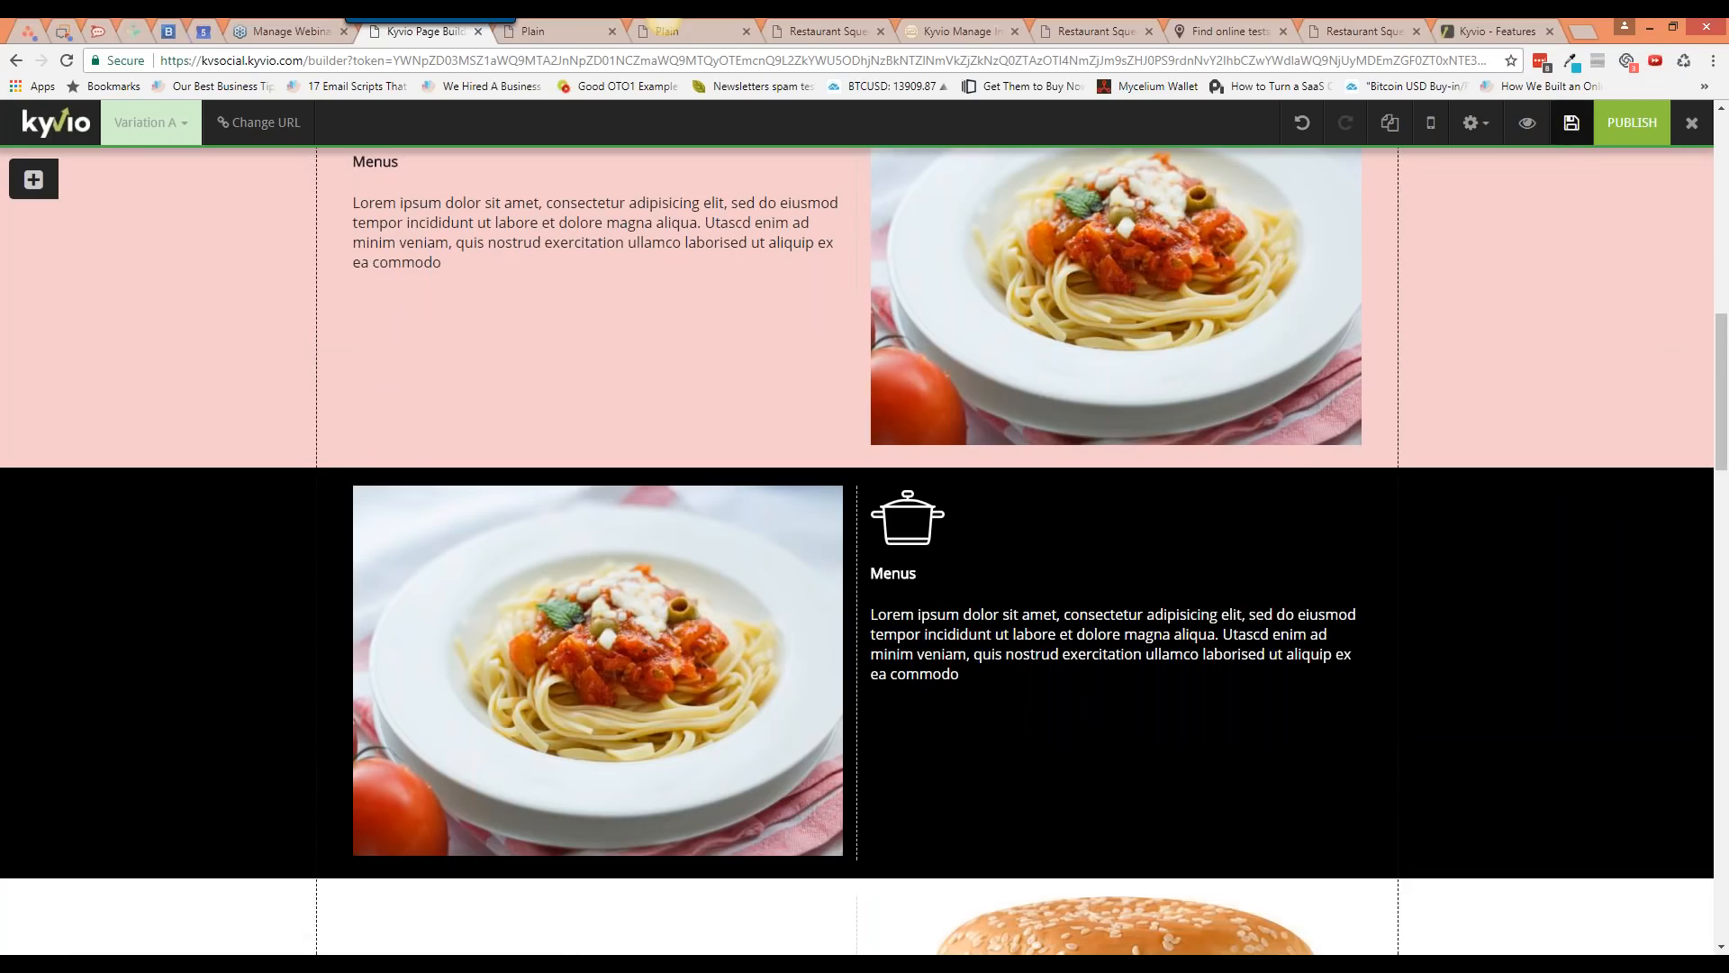
Step: Preview the page live to see the dark section left out
{"action": "left_click", "coordinate": [1527, 123]}
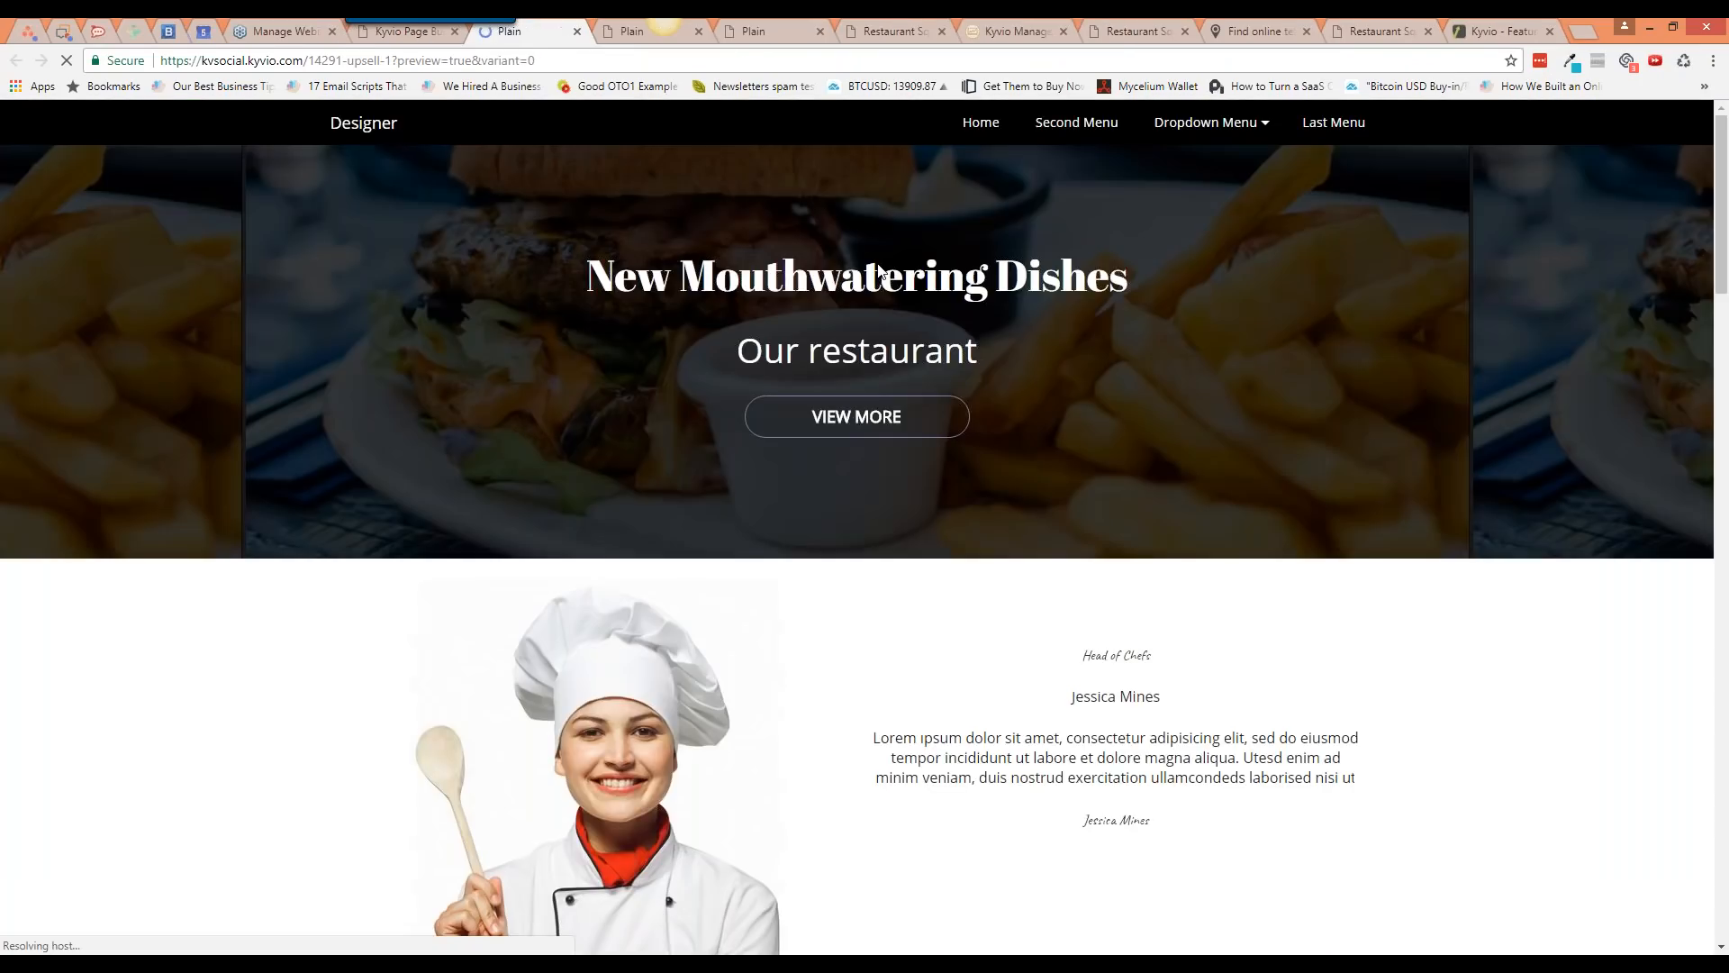
{"action": "scroll", "coordinate": [889, 192], "scroll_direction": "down", "scroll_amount": 4}
{"action": "scroll", "coordinate": [889, 440], "scroll_direction": "down", "scroll_amount": 3}
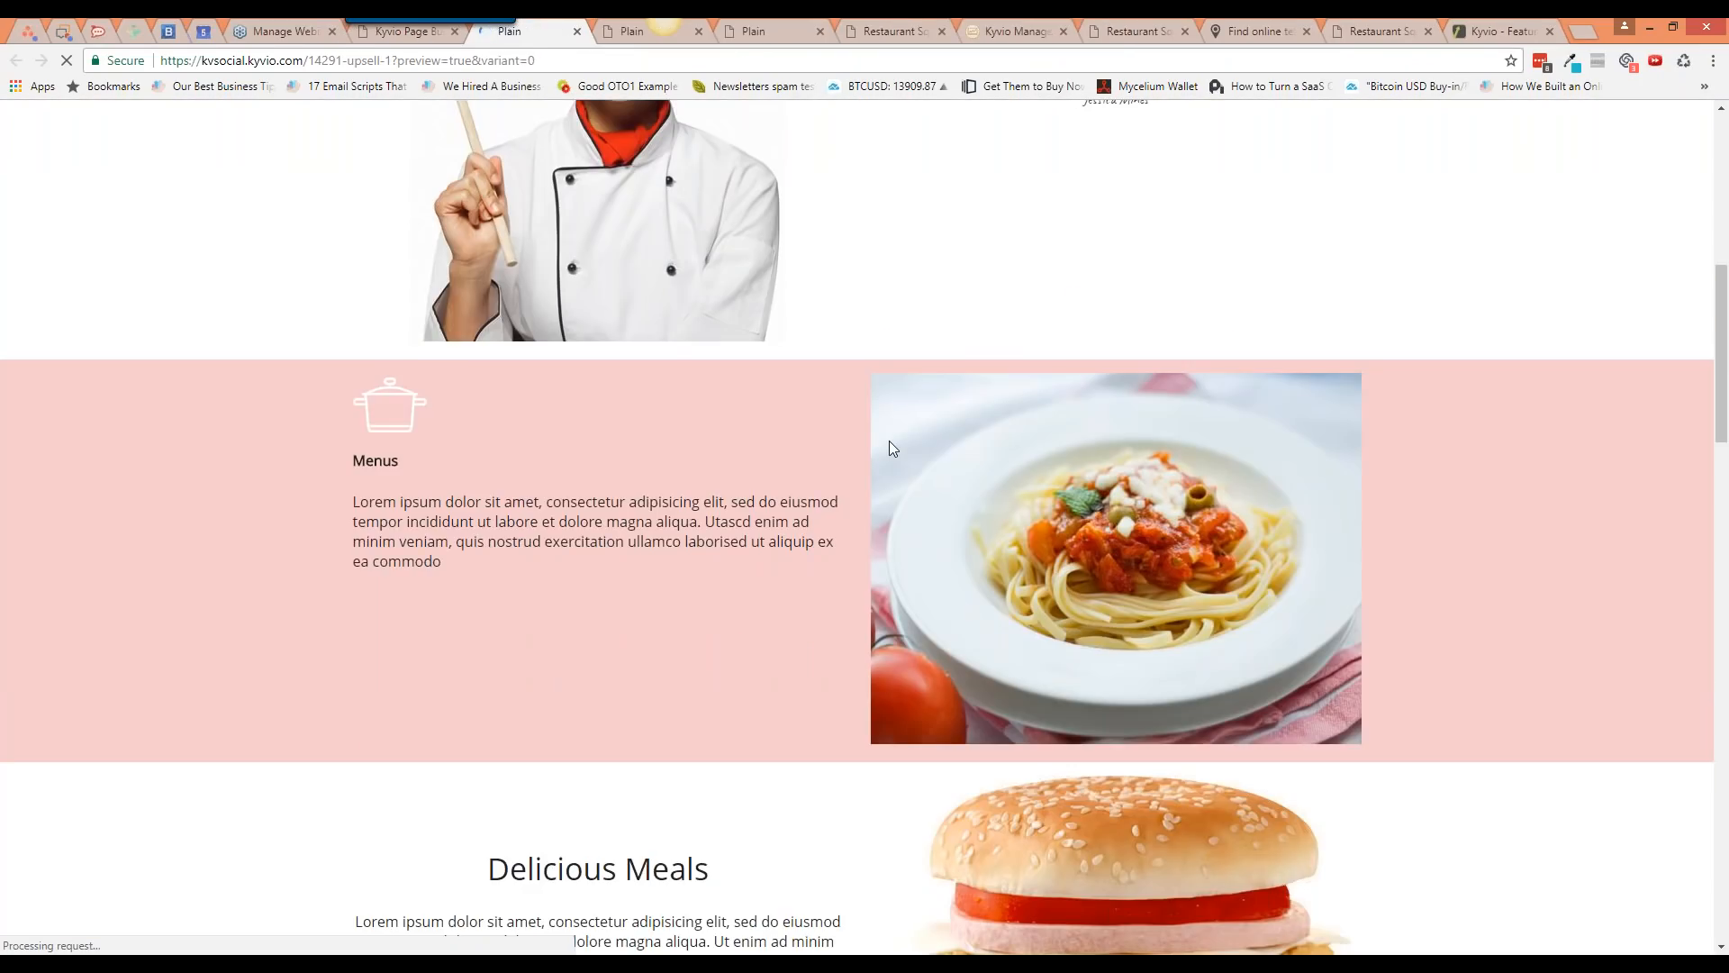
{"action": "scroll", "coordinate": [889, 440], "scroll_direction": "down", "scroll_amount": 1}
{"action": "scroll", "coordinate": [888, 441], "scroll_direction": "up", "scroll_amount": 5}
{"action": "scroll", "coordinate": [891, 450], "scroll_direction": "down", "scroll_amount": 7}
Step: Back in the builder, review the hero block's general, border and overlay settings
{"action": "scroll", "coordinate": [890, 450], "scroll_direction": "up", "scroll_amount": 7}
{"action": "key", "text": "ctrl+shift+Tab"}
{"action": "scroll", "coordinate": [1396, 483], "scroll_direction": "down", "scroll_amount": 2}
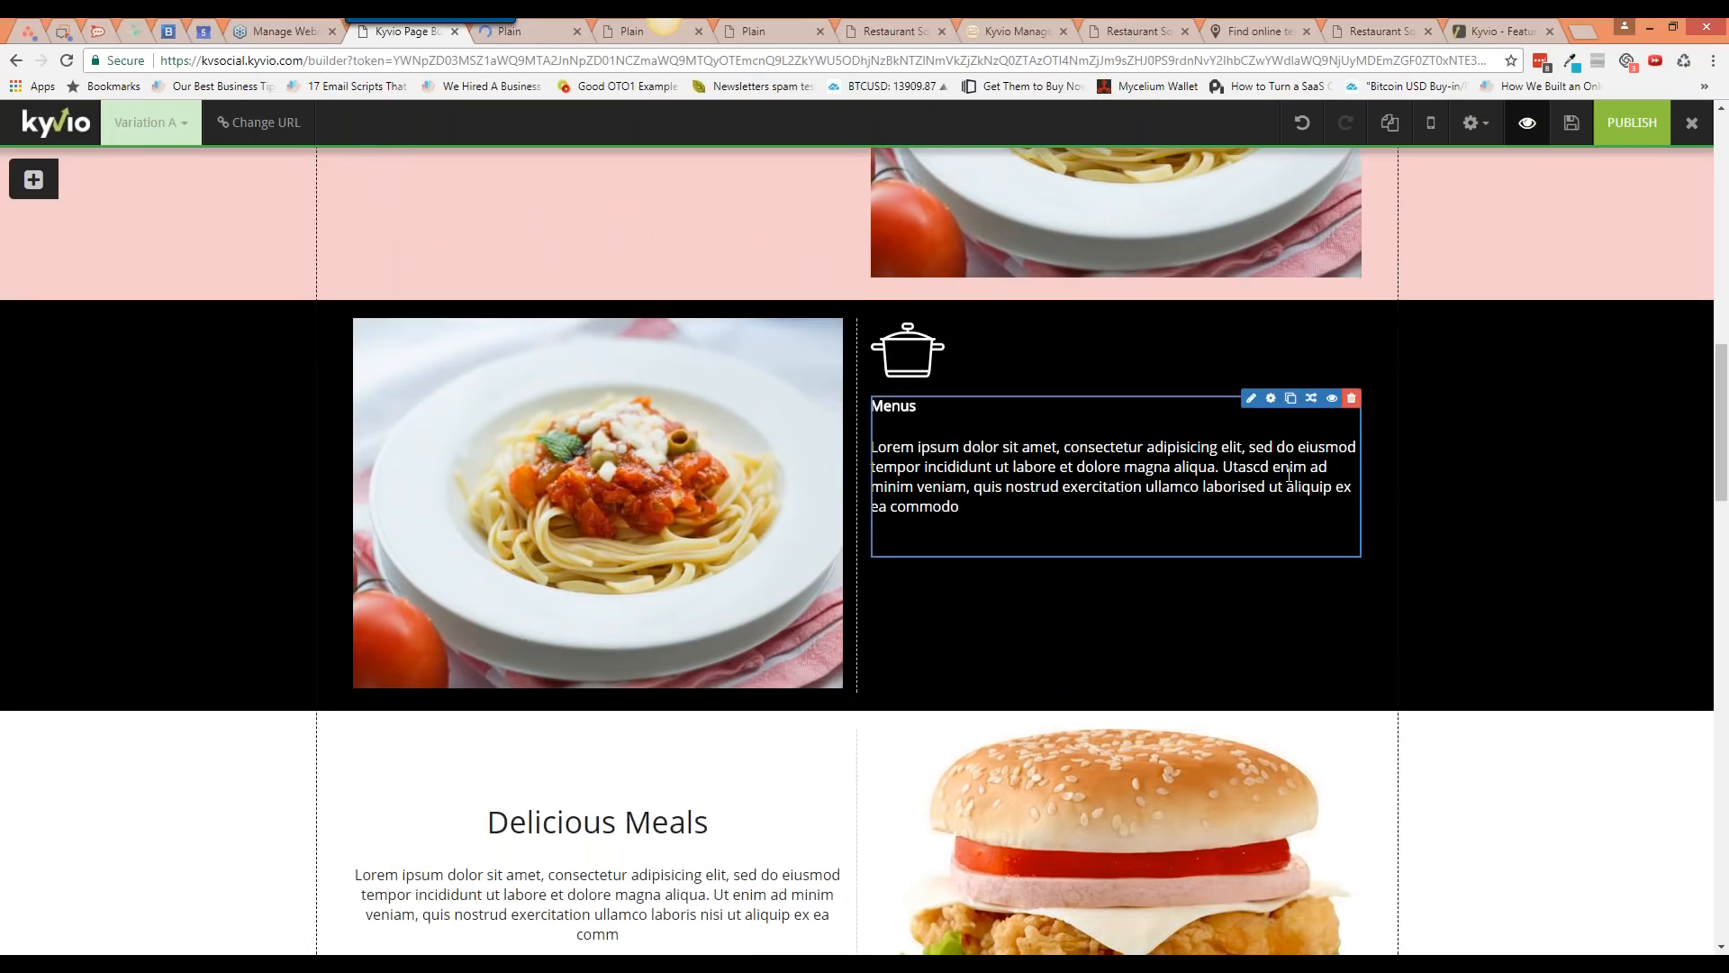
{"action": "scroll", "coordinate": [1452, 494], "scroll_direction": "up", "scroll_amount": 6}
{"action": "scroll", "coordinate": [1452, 494], "scroll_direction": "up", "scroll_amount": 6}
{"action": "left_click", "coordinate": [1578, 610]}
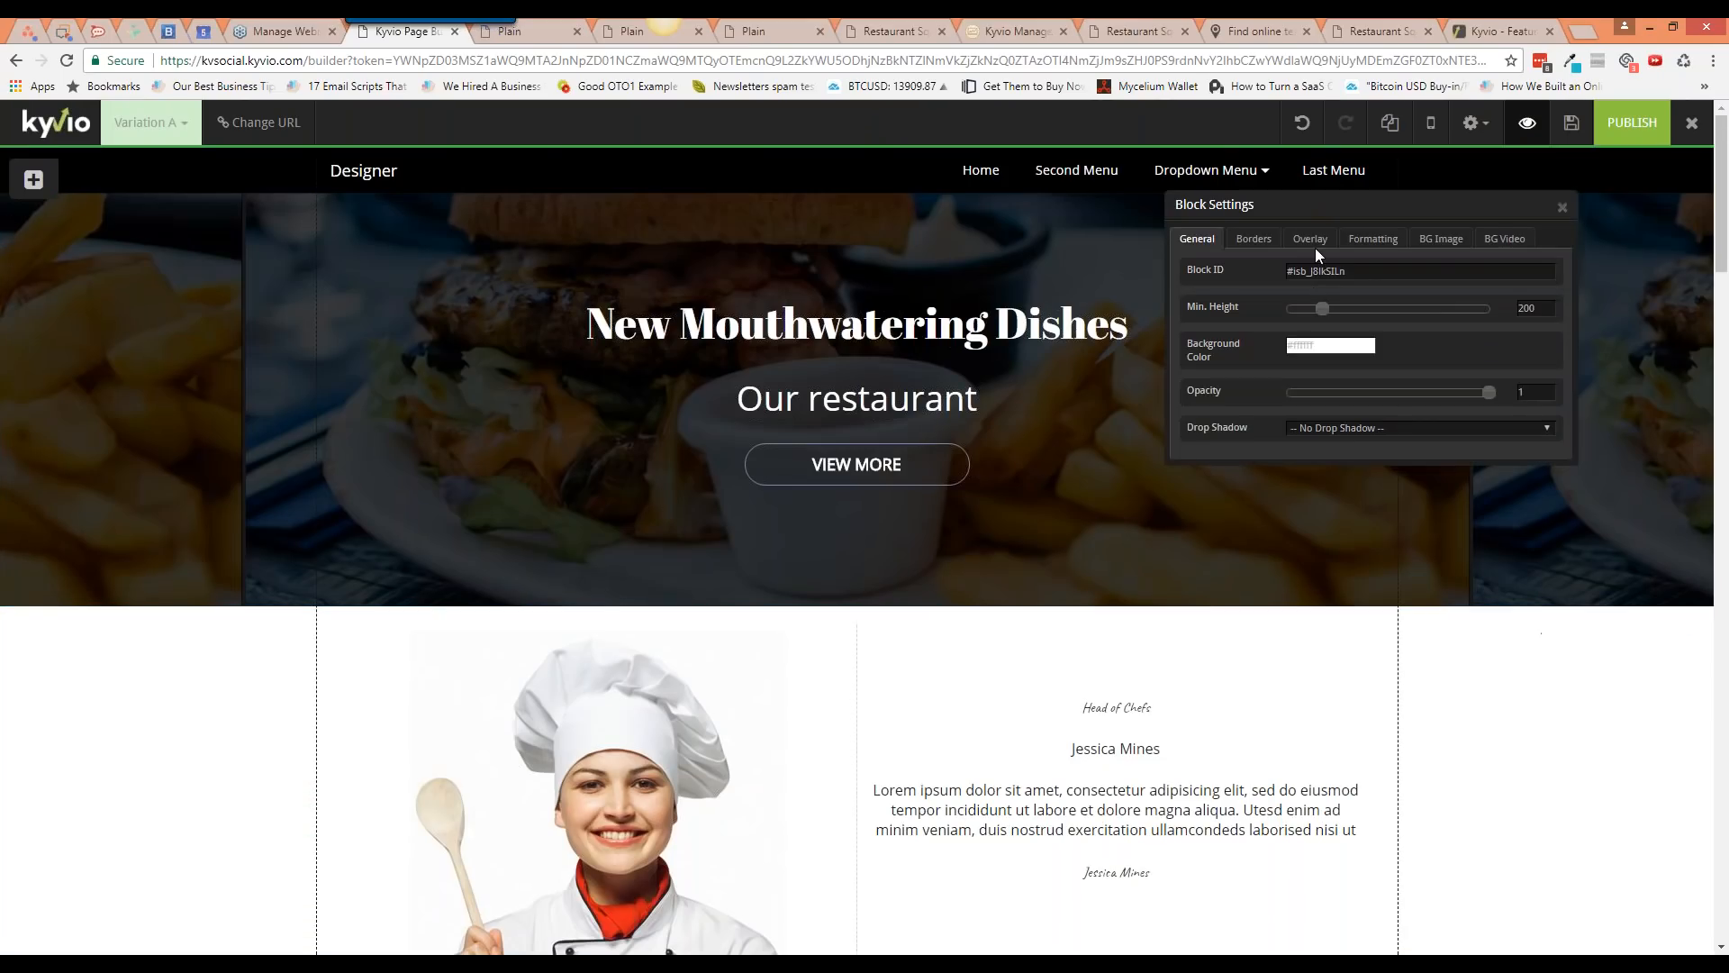
{"action": "left_click", "coordinate": [1273, 251]}
{"action": "left_click", "coordinate": [1217, 249]}
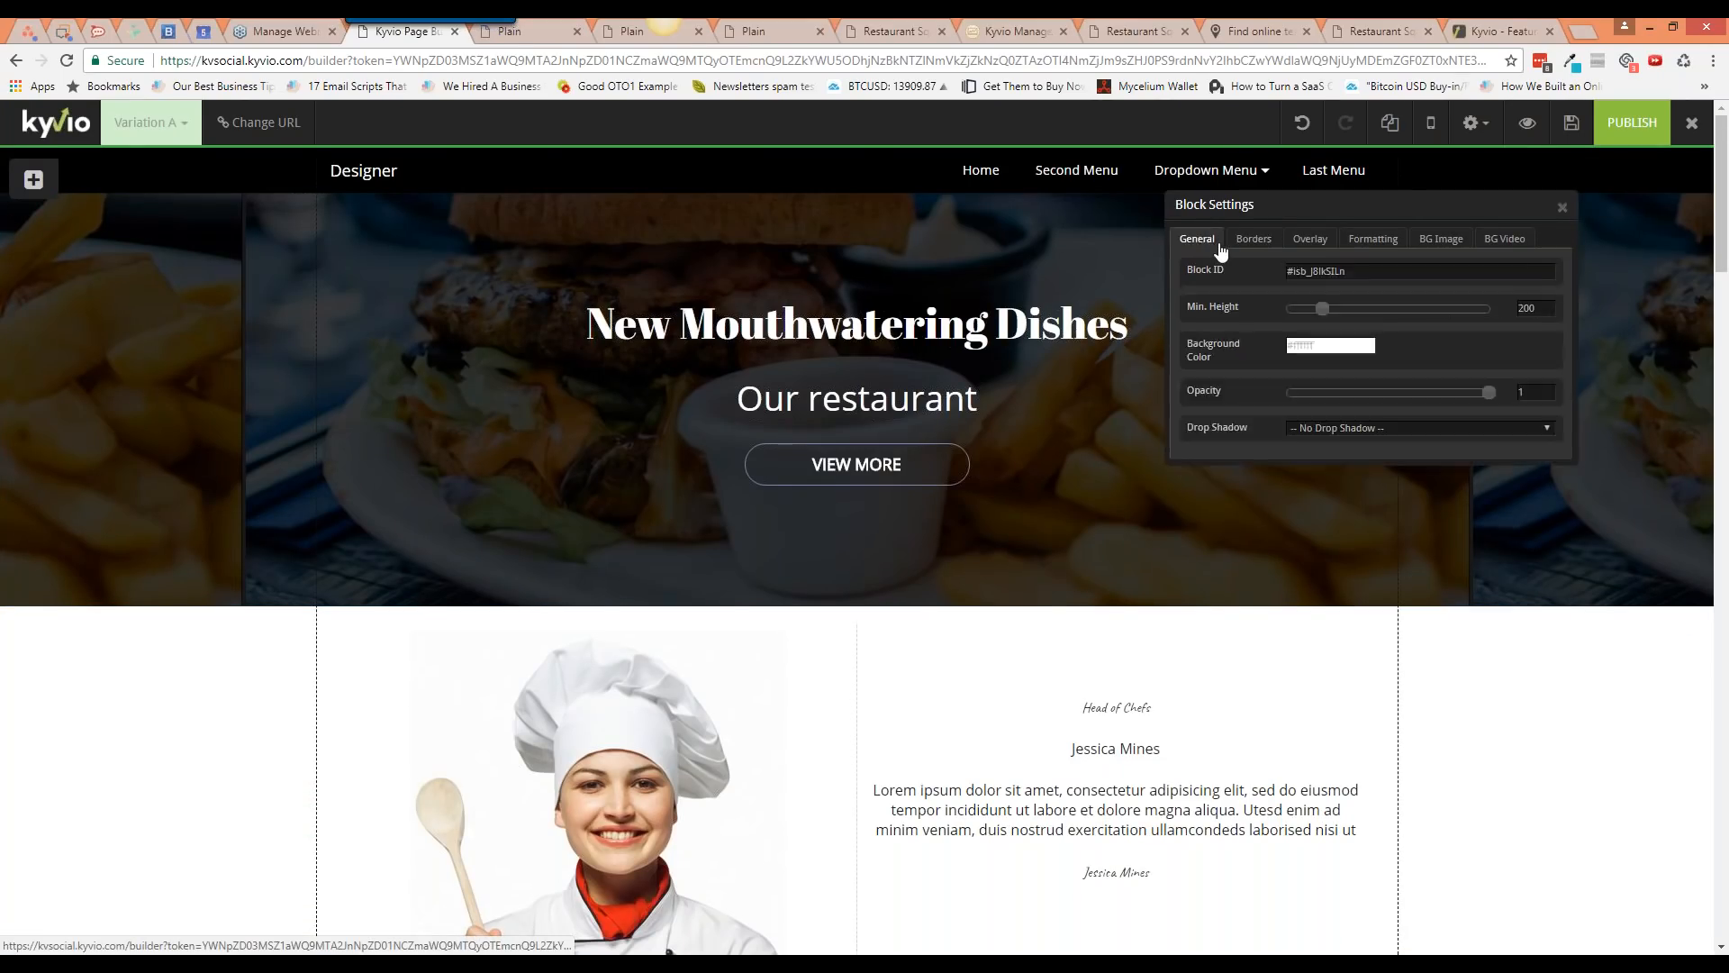
{"action": "left_click", "coordinate": [1306, 245]}
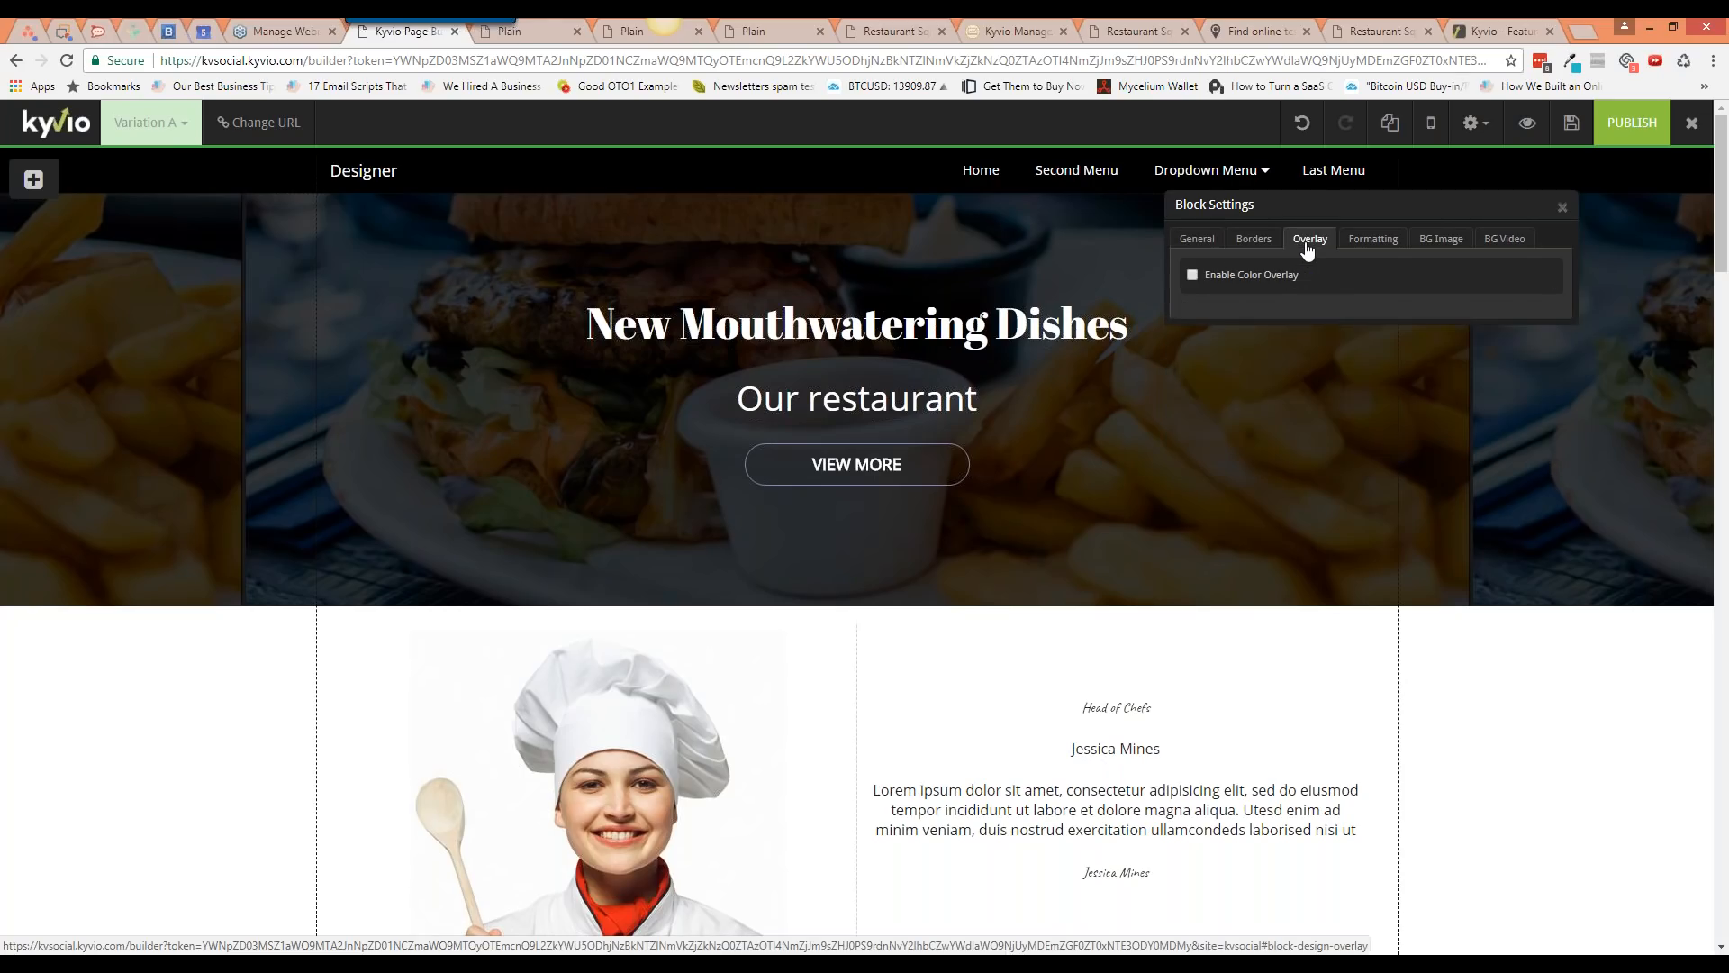
{"action": "left_click", "coordinate": [1218, 249]}
{"action": "left_click", "coordinate": [1563, 207]}
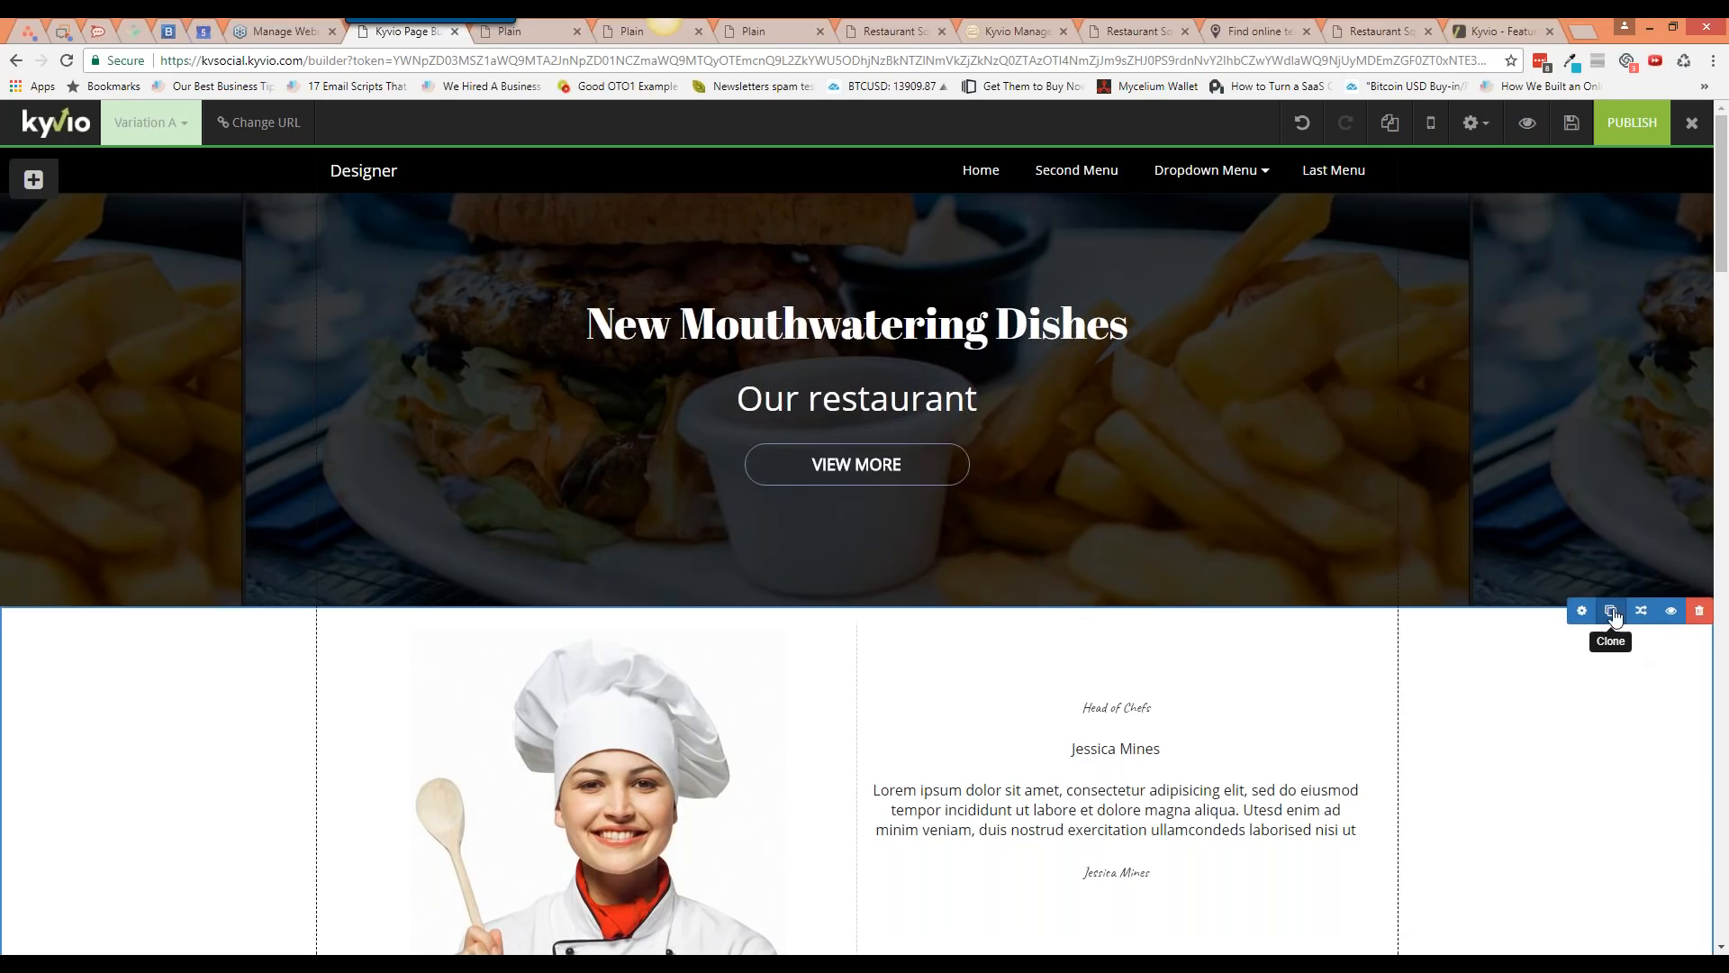
Step: Set the chef section's animation to Bounce and save the page
{"action": "left_click", "coordinate": [1641, 610]}
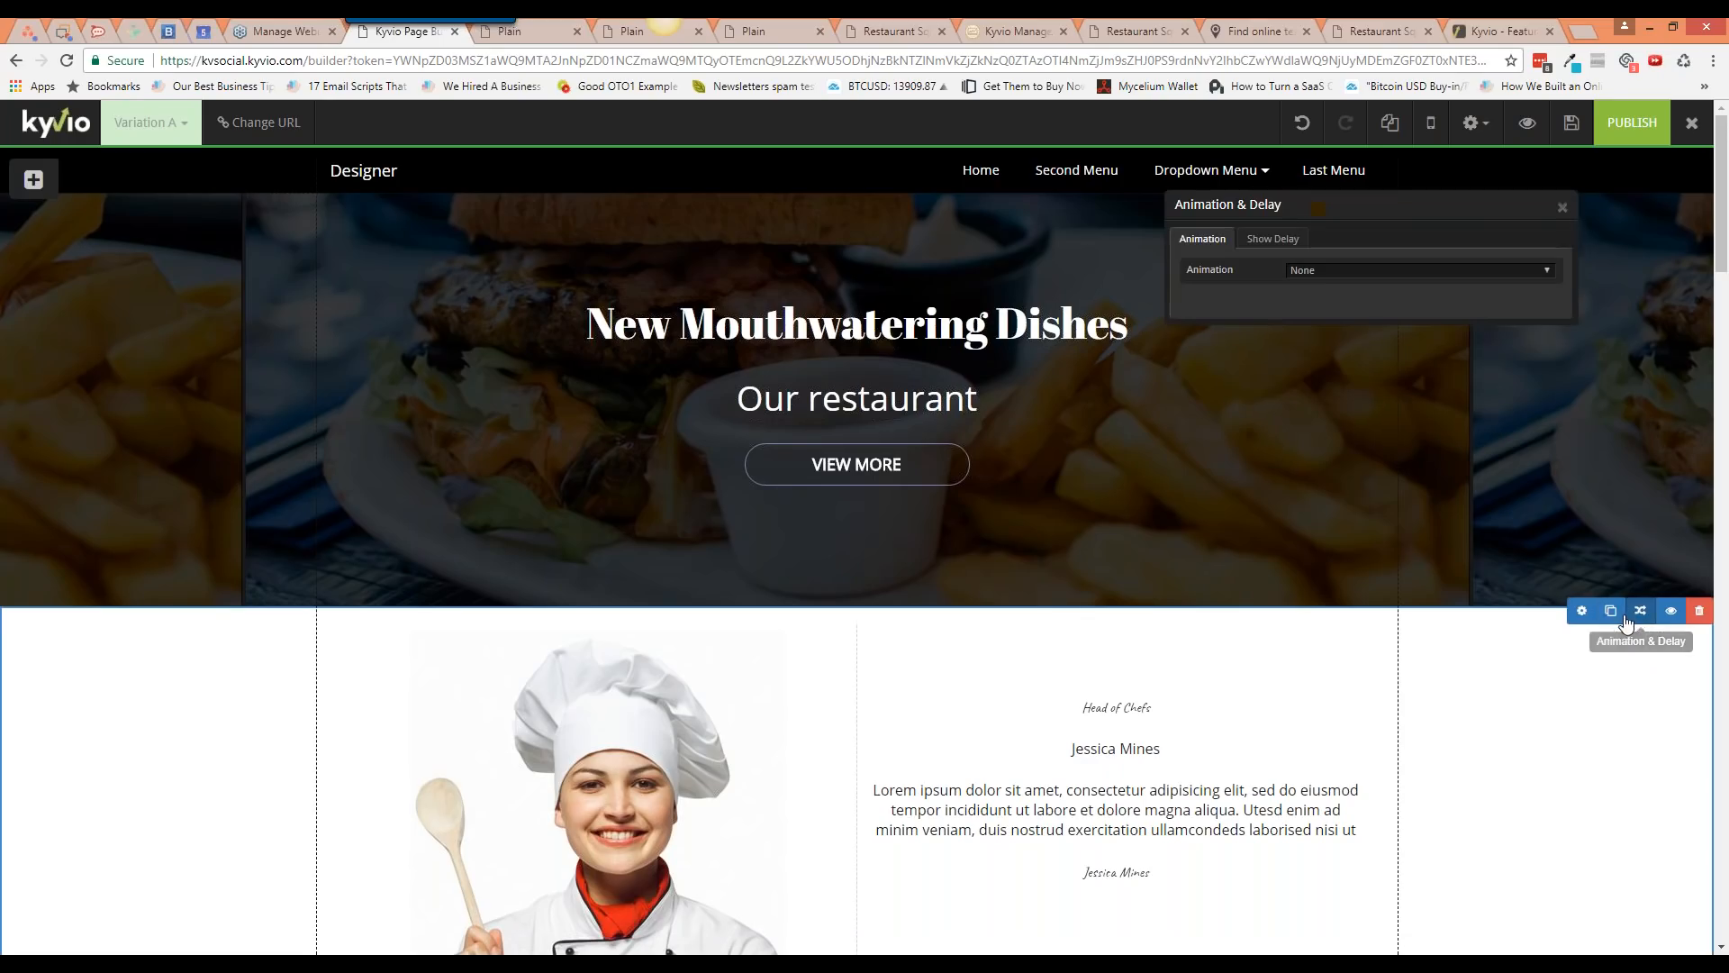
{"action": "left_click", "coordinate": [1289, 243]}
{"action": "left_click", "coordinate": [1225, 242]}
{"action": "left_click", "coordinate": [1323, 277]}
{"action": "left_click", "coordinate": [1384, 283]}
{"action": "left_click", "coordinate": [1562, 207]}
{"action": "left_click", "coordinate": [1571, 122]}
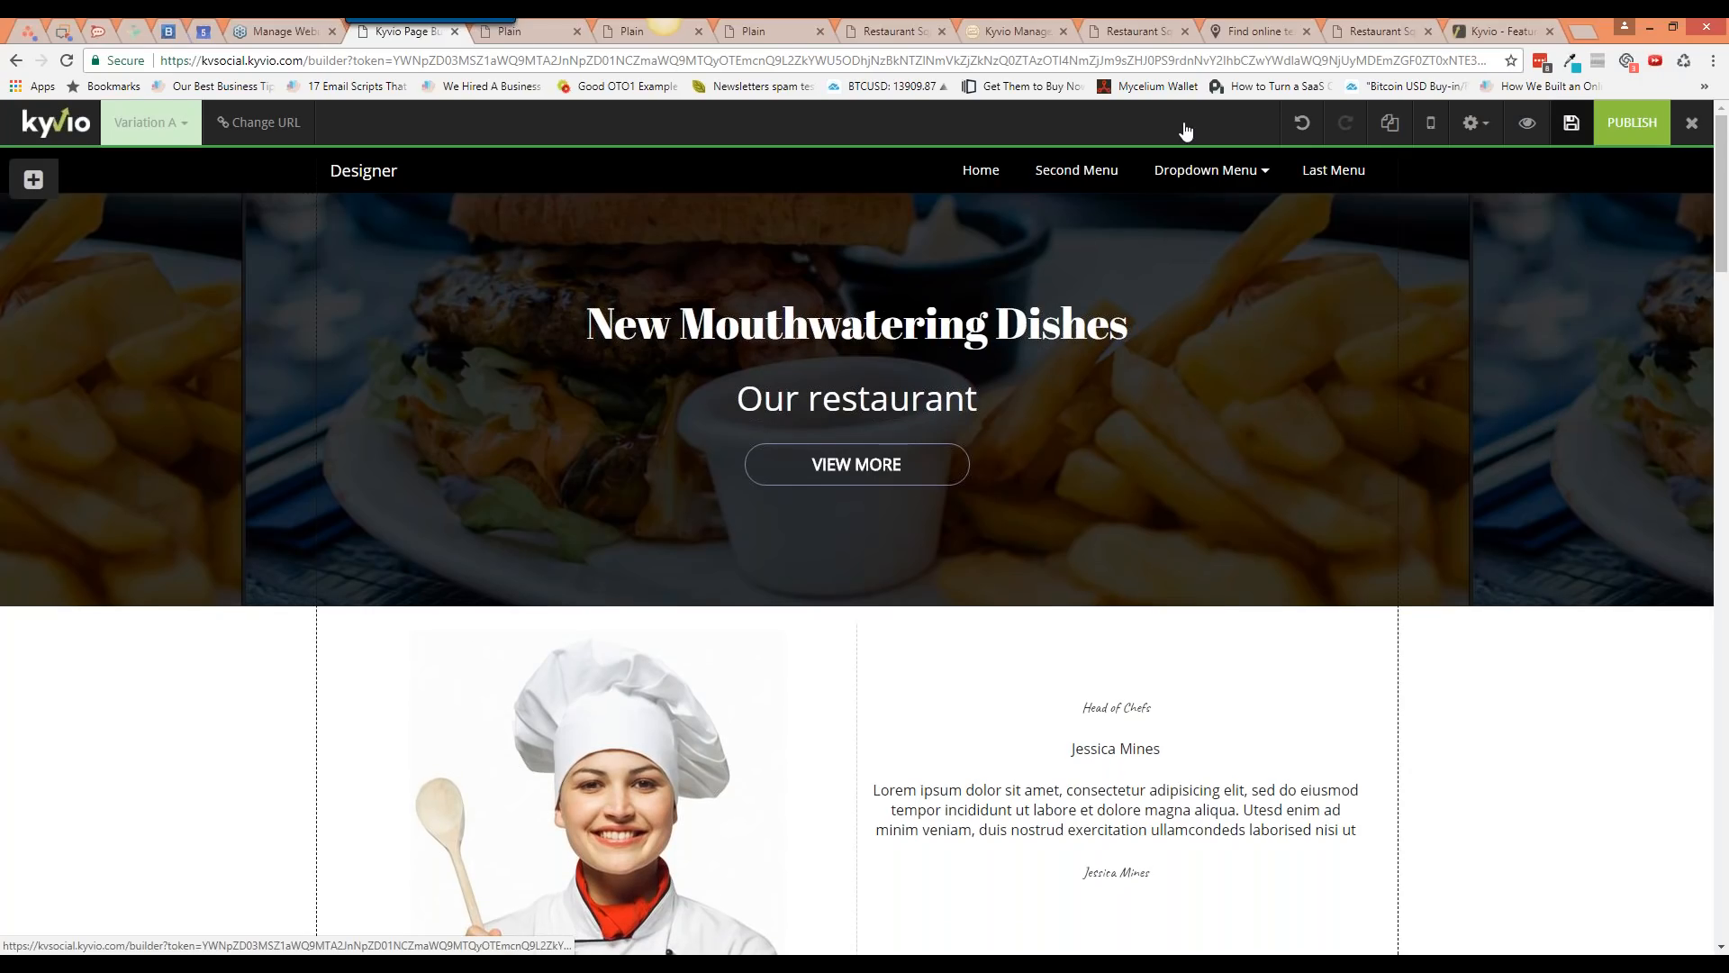
{"action": "left_click", "coordinate": [542, 39]}
{"action": "key", "text": "F5"}
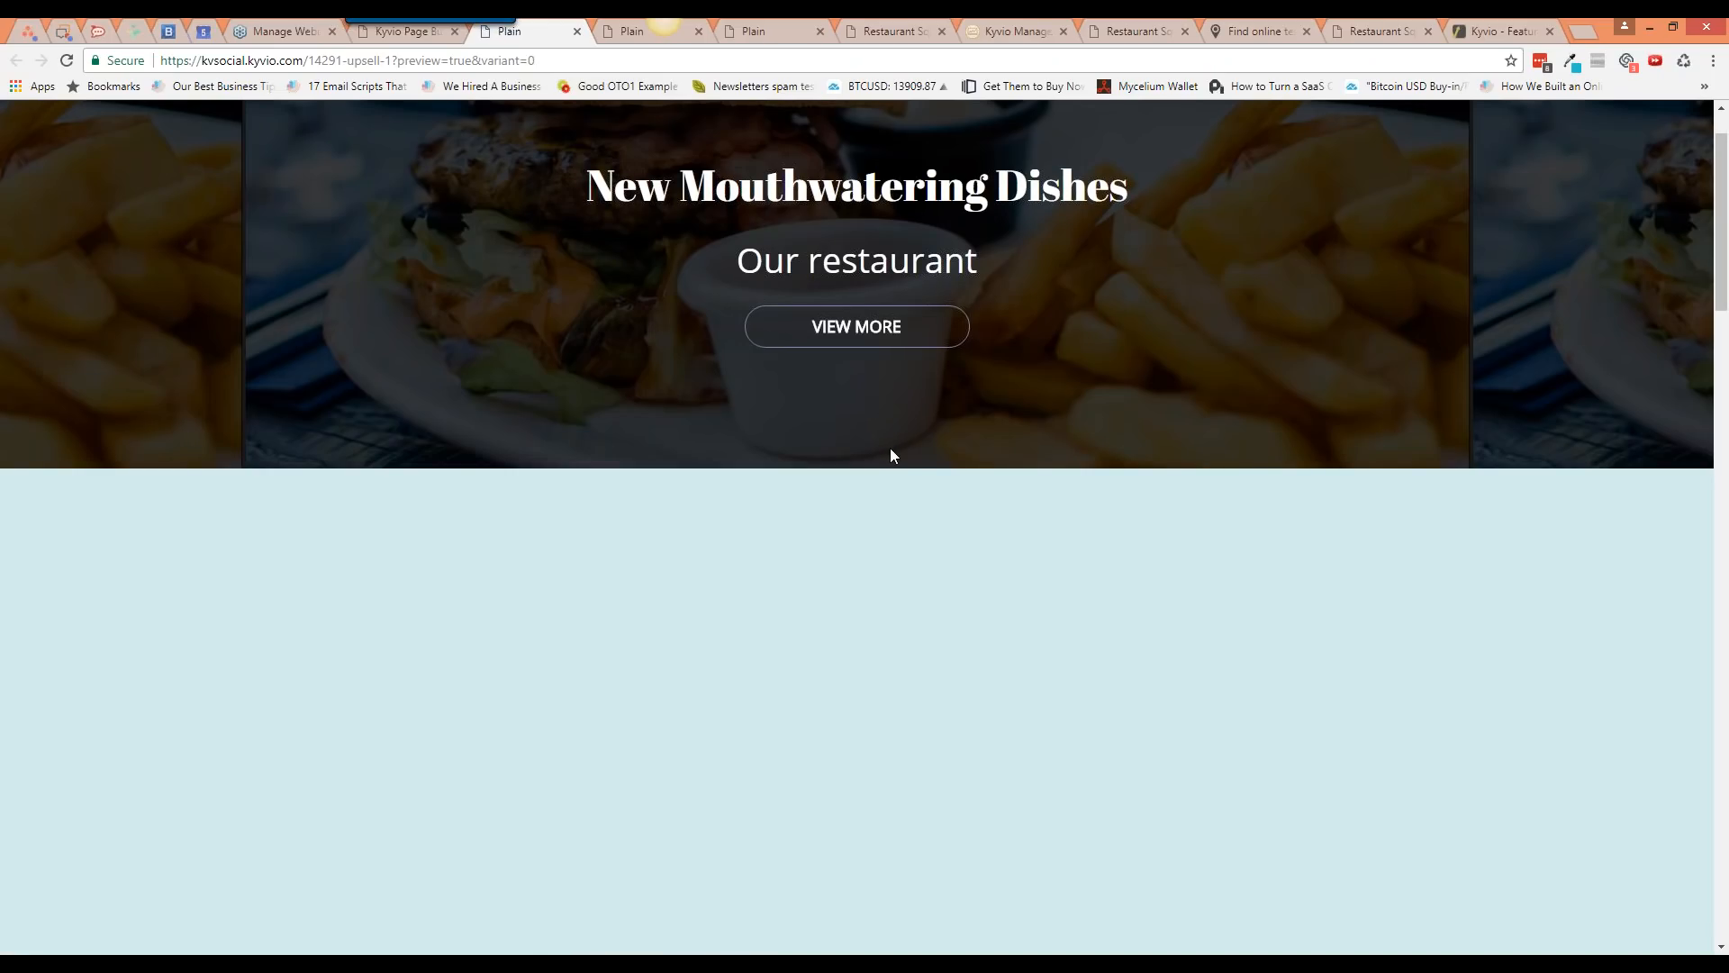
{"action": "scroll", "coordinate": [889, 455], "scroll_direction": "up", "scroll_amount": 1}
{"action": "scroll", "coordinate": [890, 451], "scroll_direction": "down", "scroll_amount": 10}
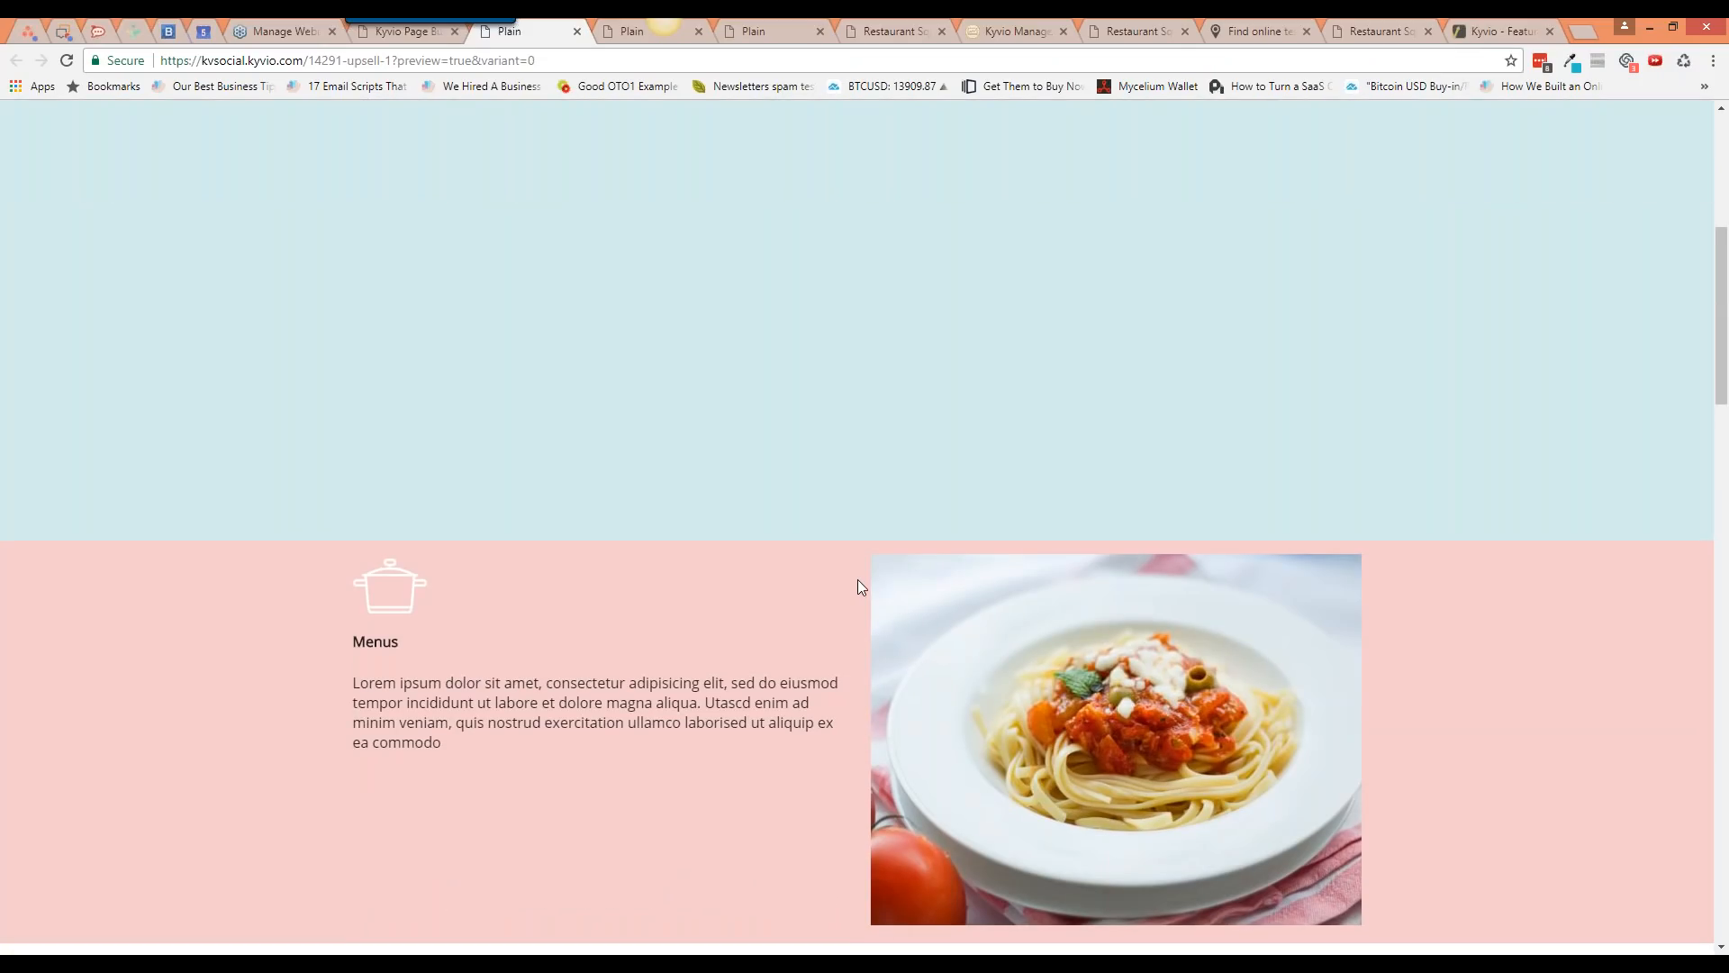
{"action": "scroll", "coordinate": [857, 580], "scroll_direction": "up", "scroll_amount": 6}
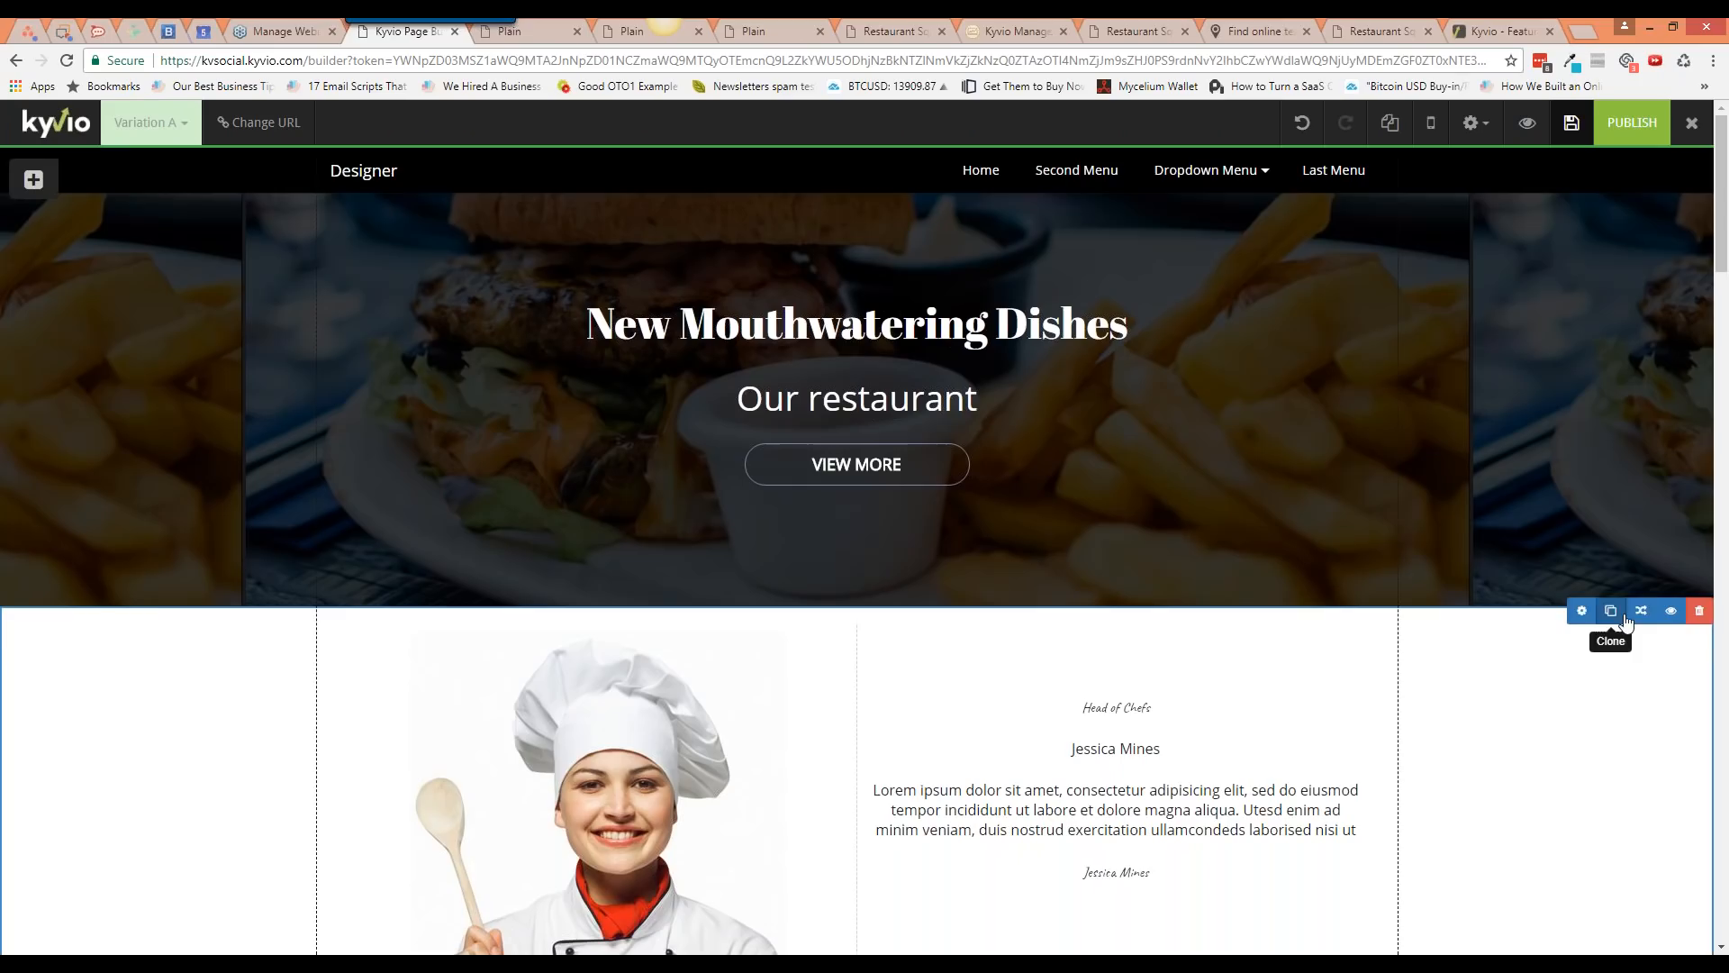
Step: Change the head-chef section's animation from Bounce to None
{"action": "left_click", "coordinate": [1639, 614]}
{"action": "left_click", "coordinate": [1359, 268]}
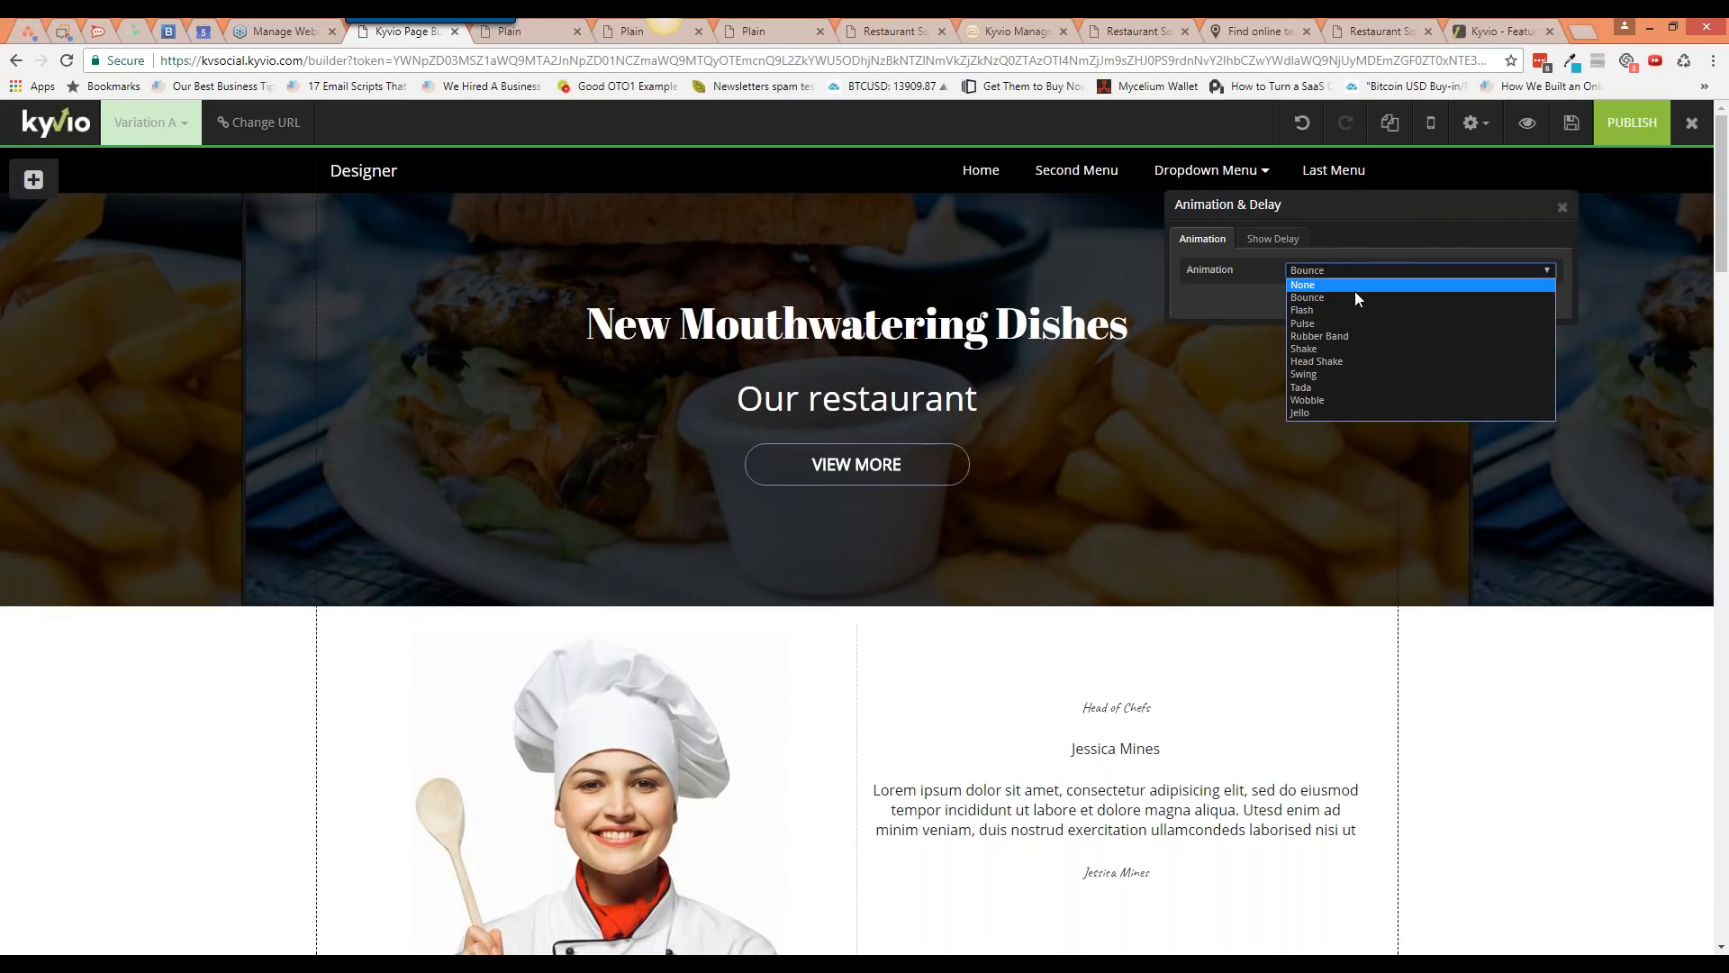
{"action": "left_click", "coordinate": [1354, 290]}
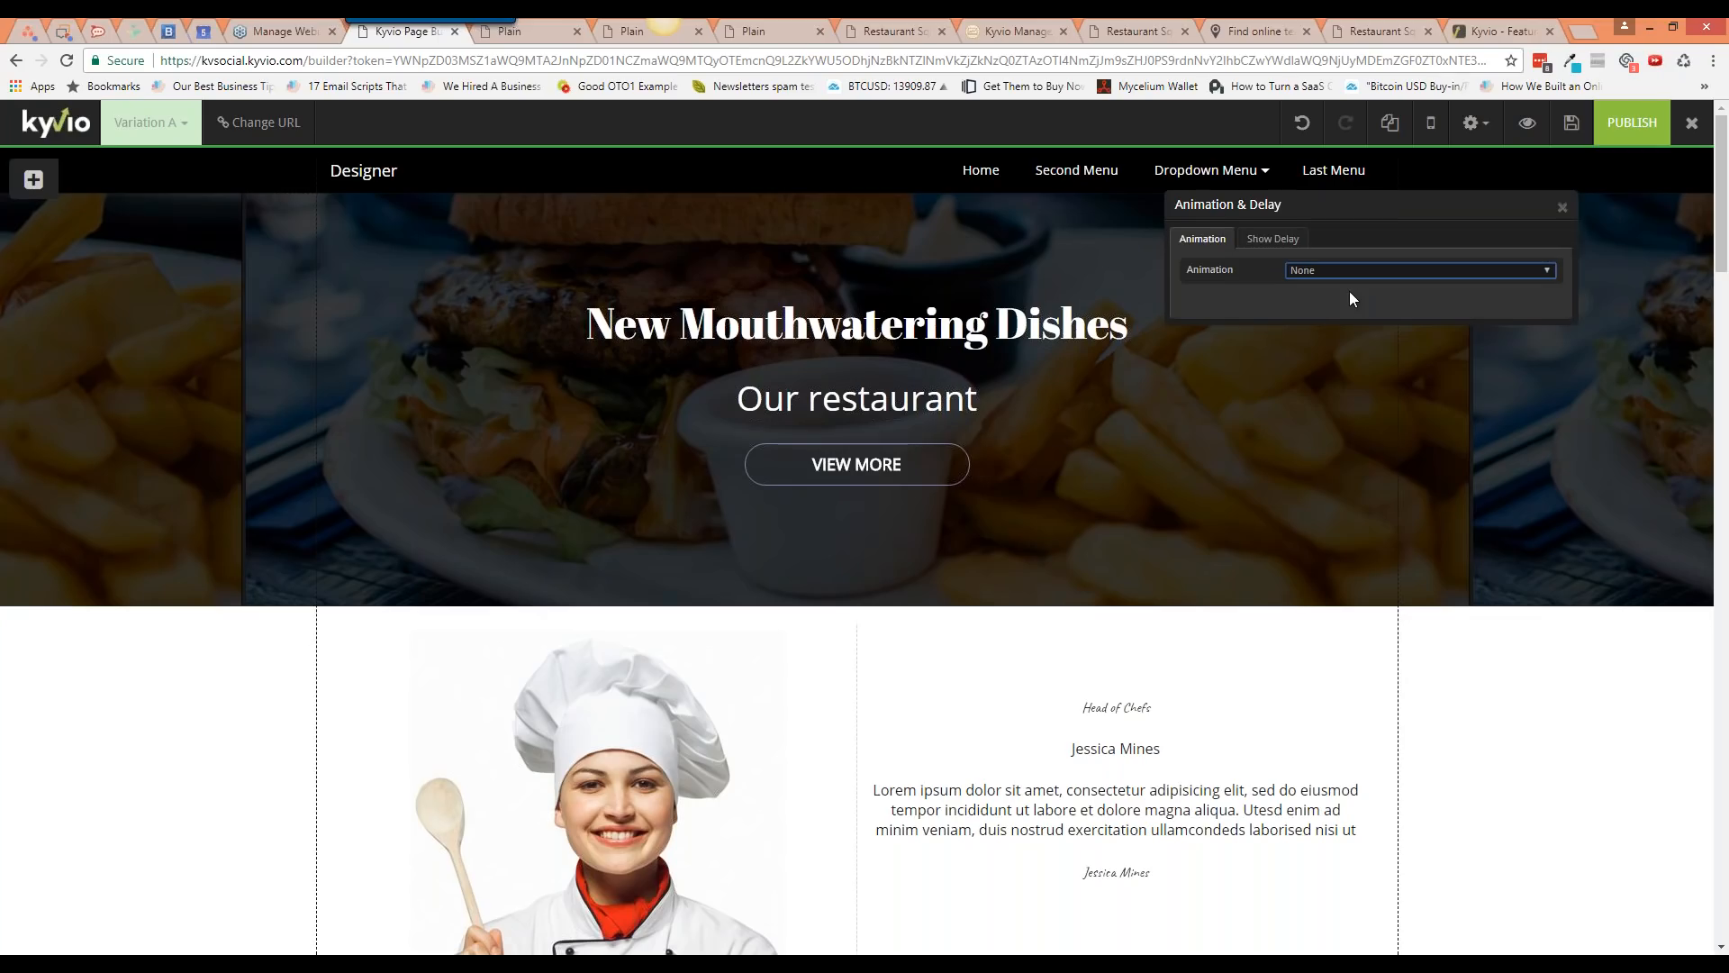
{"action": "left_click", "coordinate": [1565, 211]}
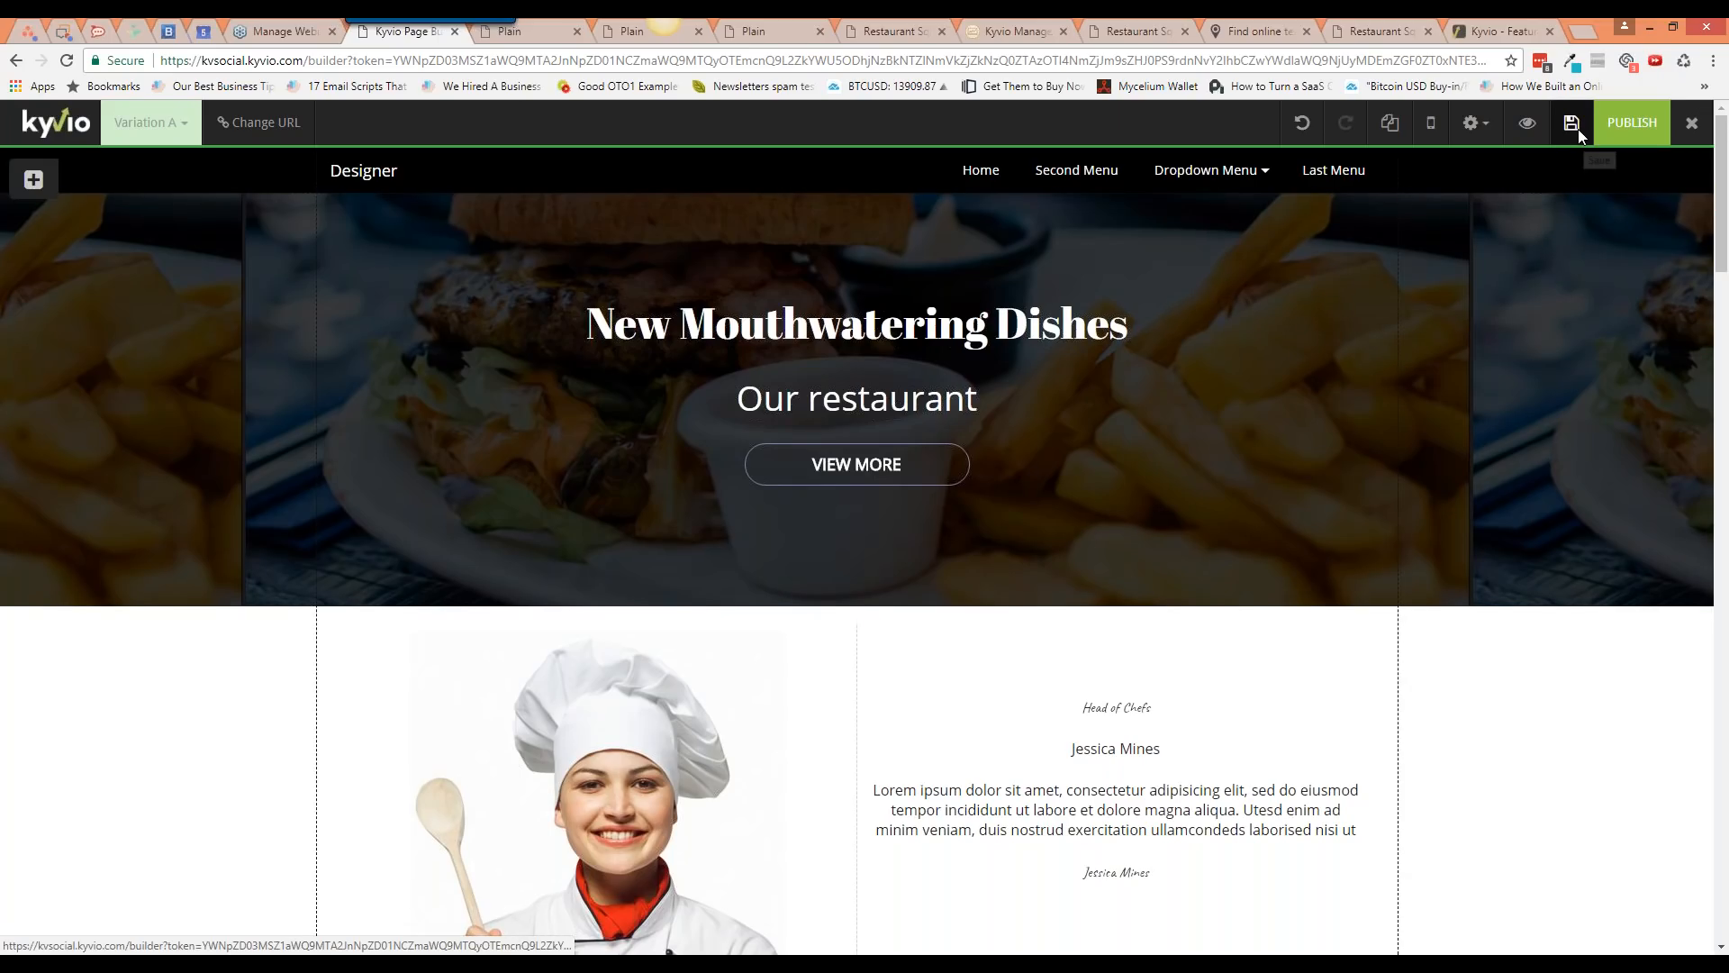
{"action": "scroll", "coordinate": [1356, 669], "scroll_direction": "down", "scroll_amount": 1}
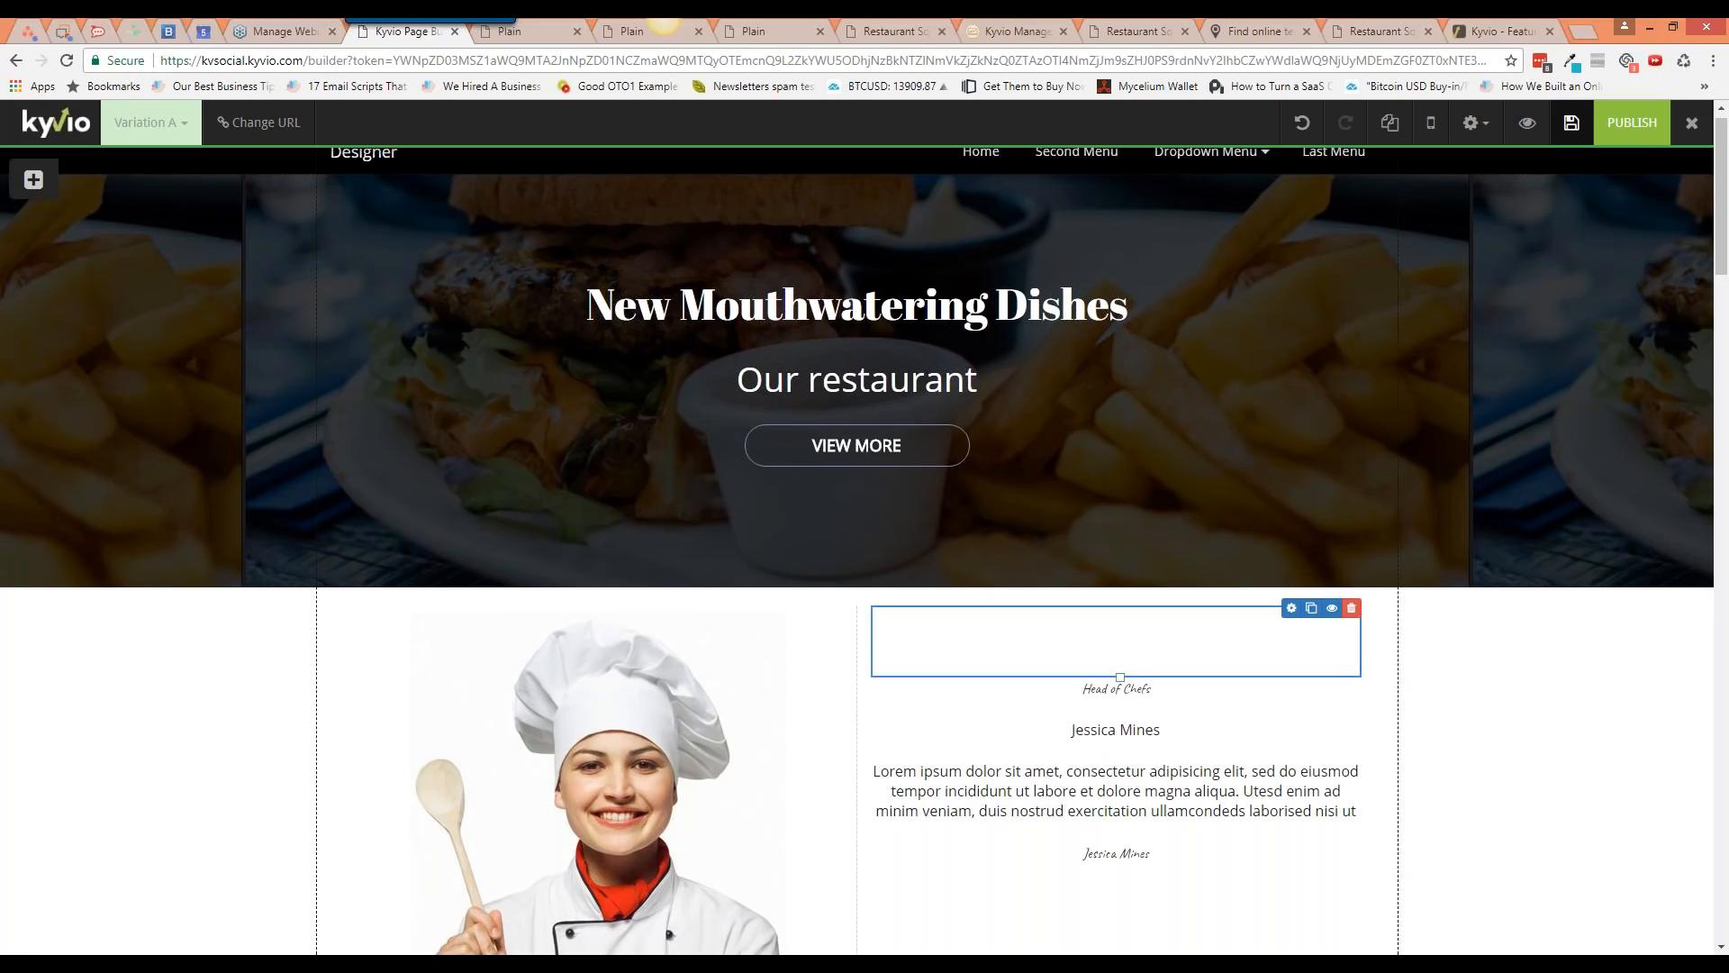
{"action": "scroll", "coordinate": [1353, 684], "scroll_direction": "down", "scroll_amount": 15}
{"action": "scroll", "coordinate": [1353, 684], "scroll_direction": "down", "scroll_amount": 5}
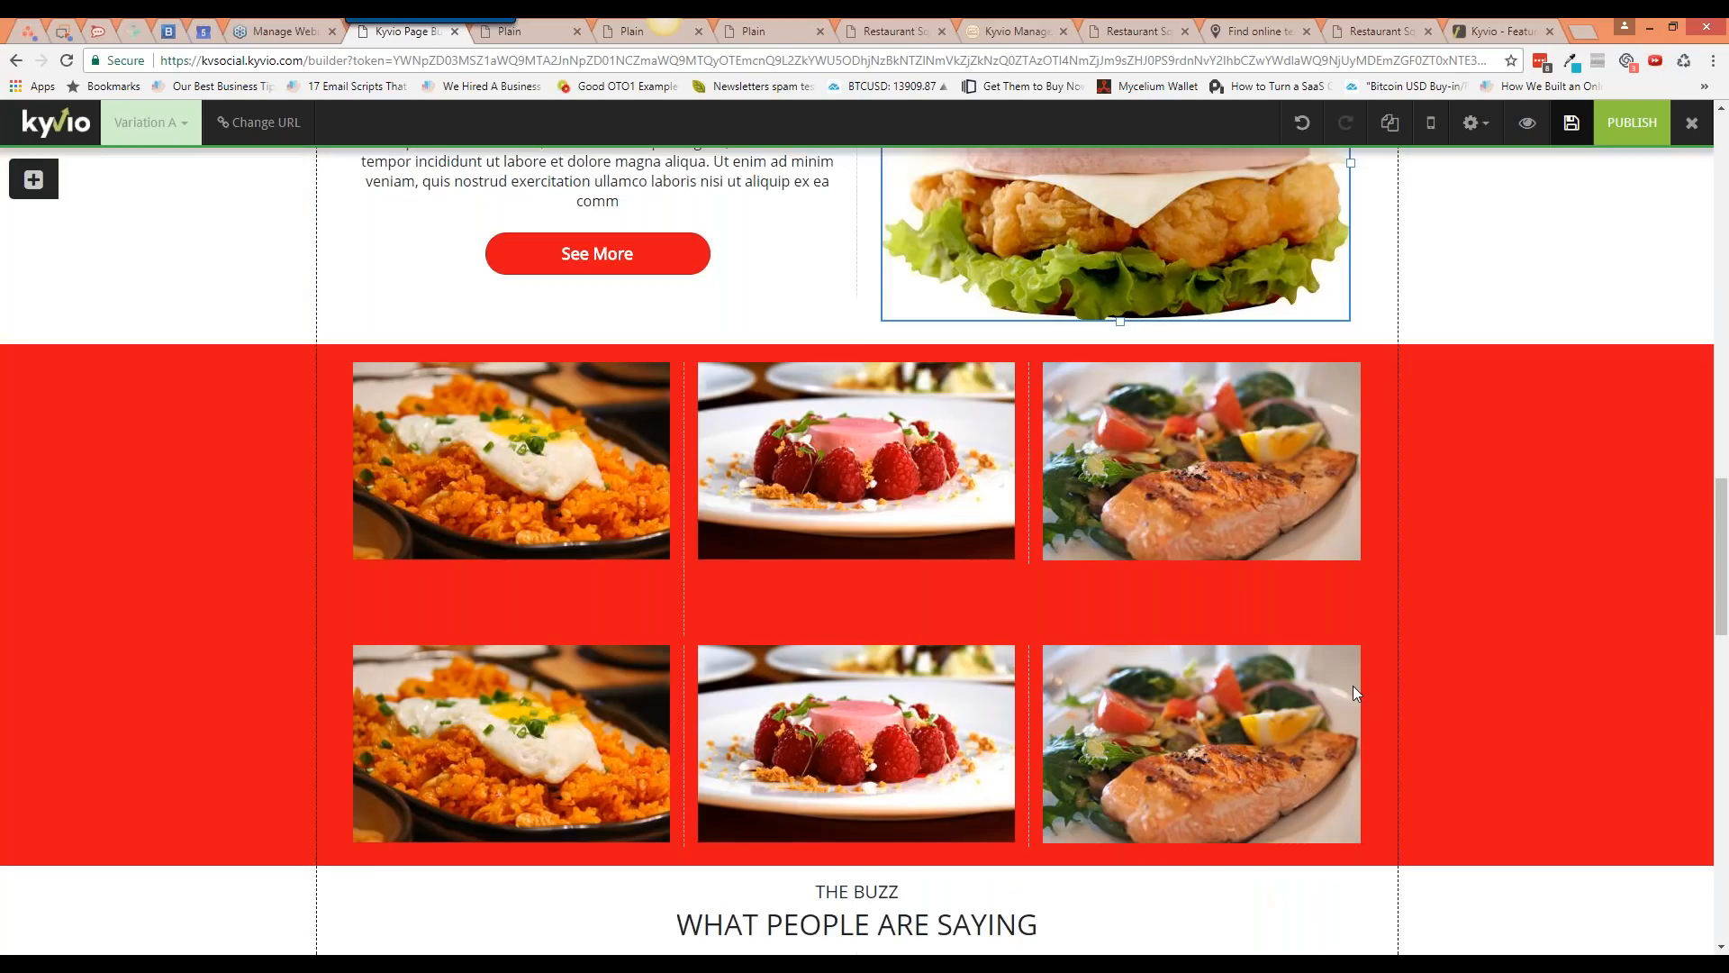
{"action": "scroll", "coordinate": [1352, 684], "scroll_direction": "down", "scroll_amount": 4}
{"action": "scroll", "coordinate": [1426, 667], "scroll_direction": "up", "scroll_amount": 2}
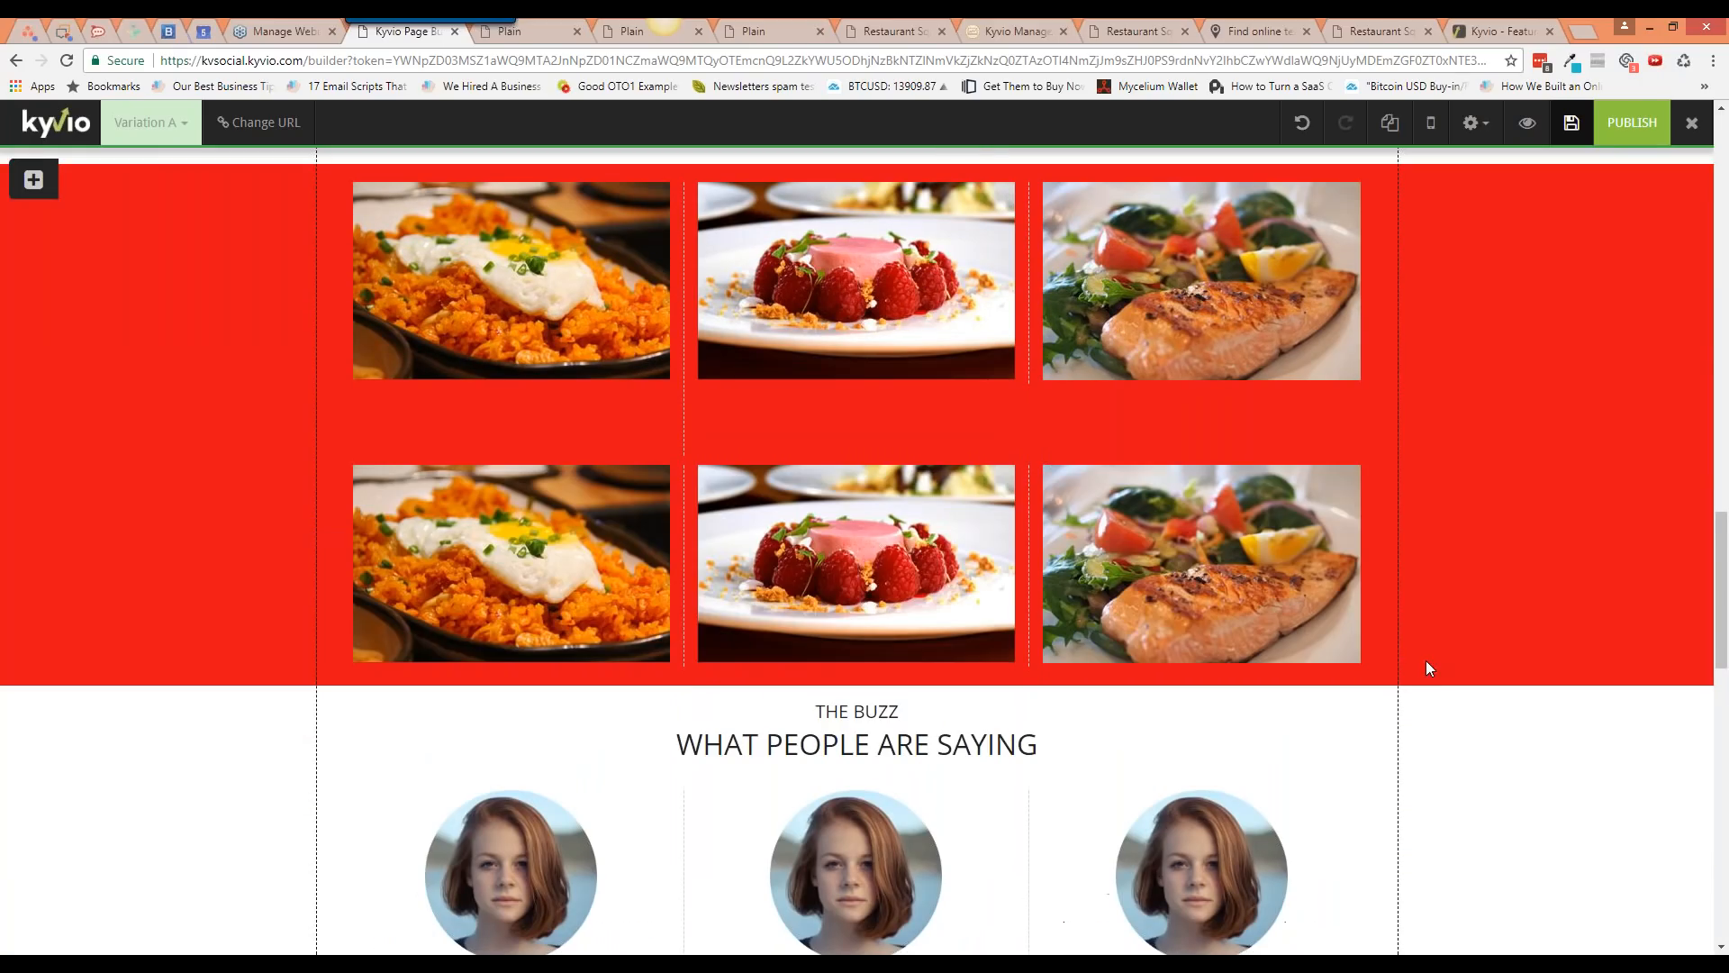
{"action": "scroll", "coordinate": [1427, 668], "scroll_direction": "down", "scroll_amount": 1}
{"action": "scroll", "coordinate": [1611, 641], "scroll_direction": "down", "scroll_amount": 2}
{"action": "left_click", "coordinate": [1611, 414]}
{"action": "scroll", "coordinate": [1396, 645], "scroll_direction": "down", "scroll_amount": 2}
{"action": "scroll", "coordinate": [1394, 648], "scroll_direction": "down", "scroll_amount": 3}
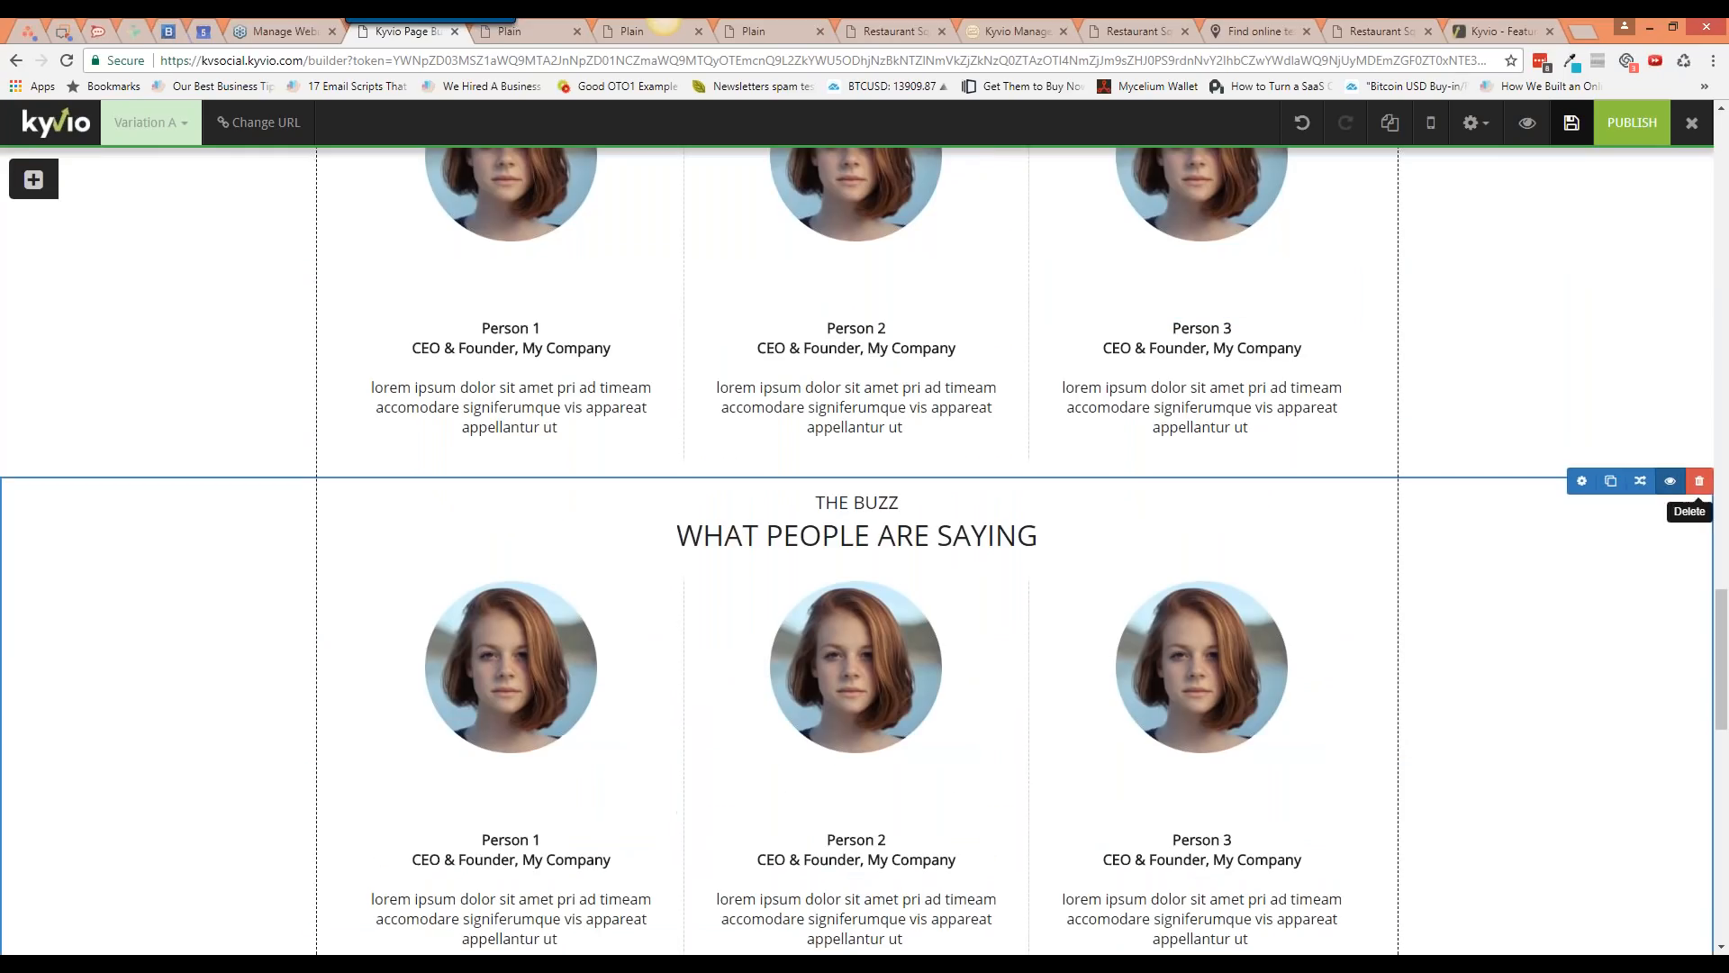
{"action": "left_click", "coordinate": [1697, 482]}
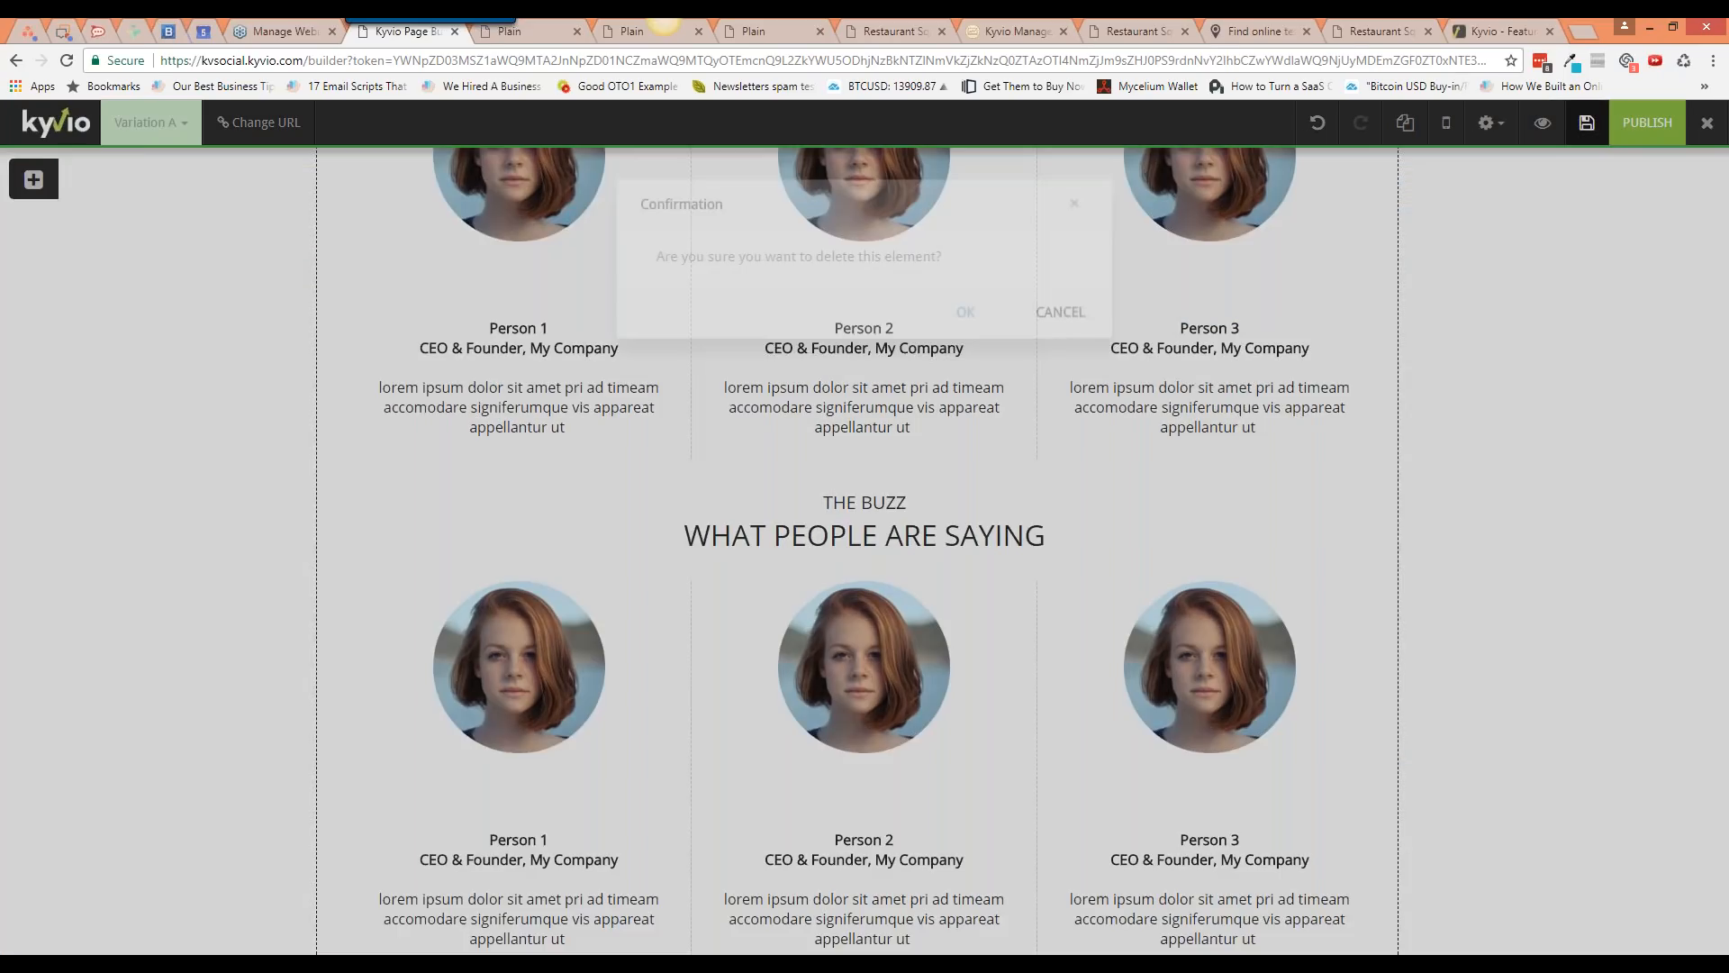
{"action": "left_click", "coordinate": [958, 322]}
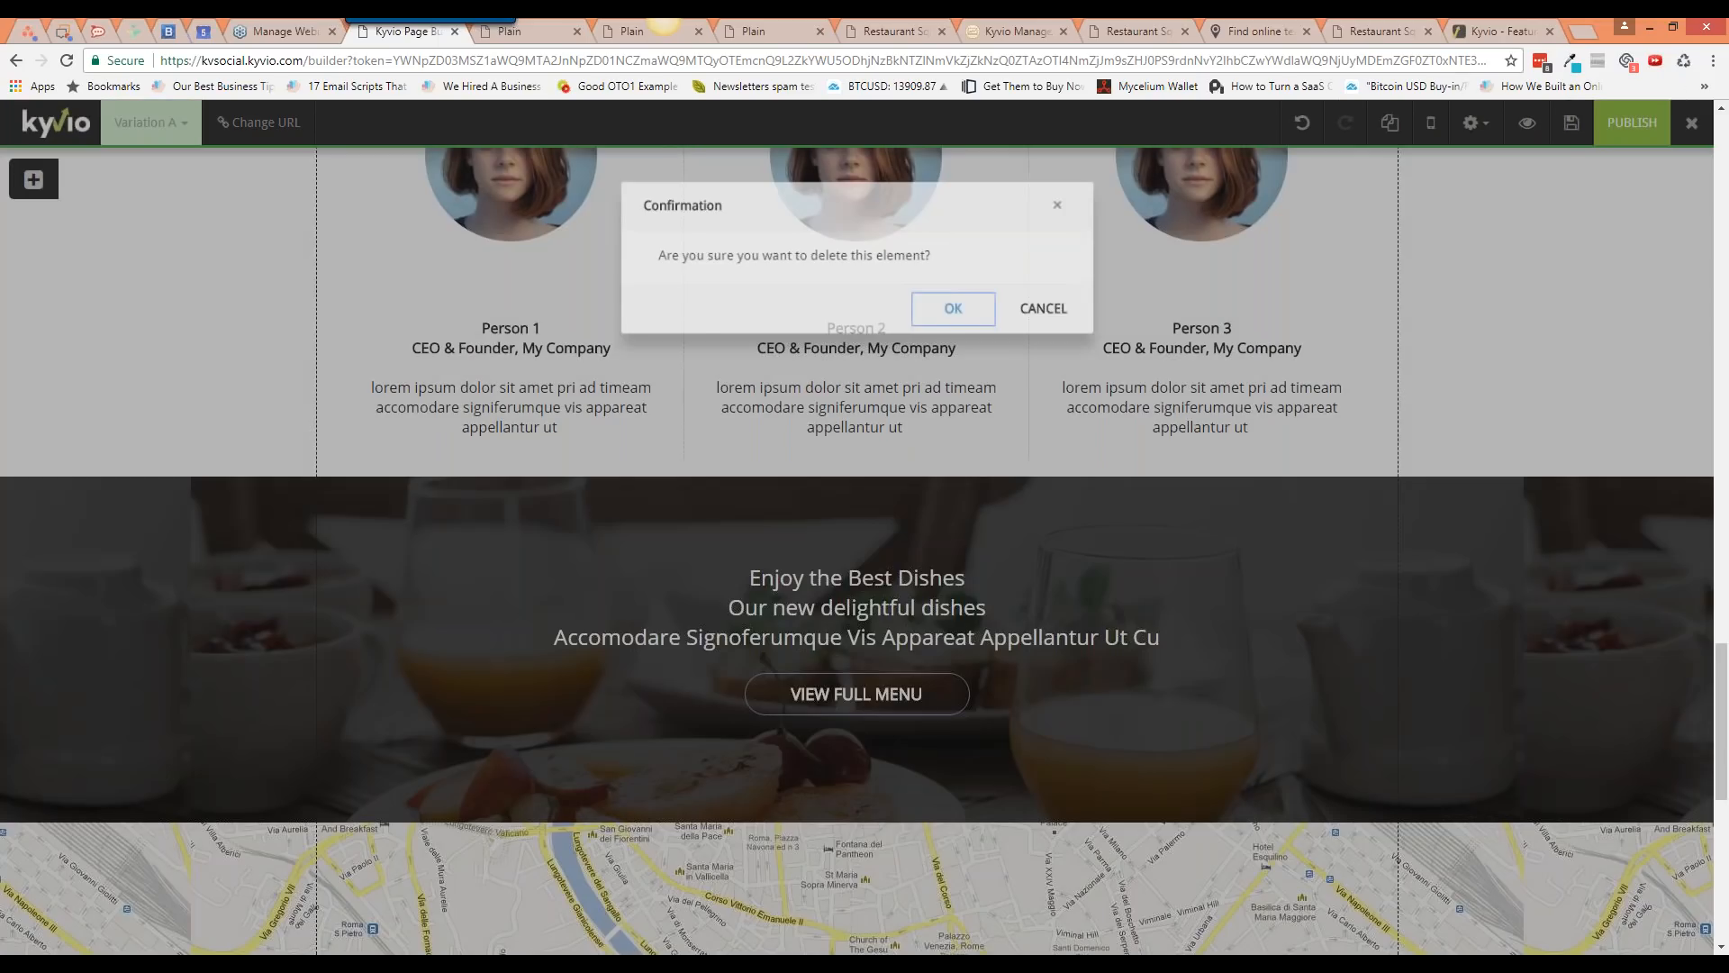
{"action": "scroll", "coordinate": [963, 339], "scroll_direction": "up", "scroll_amount": 20}
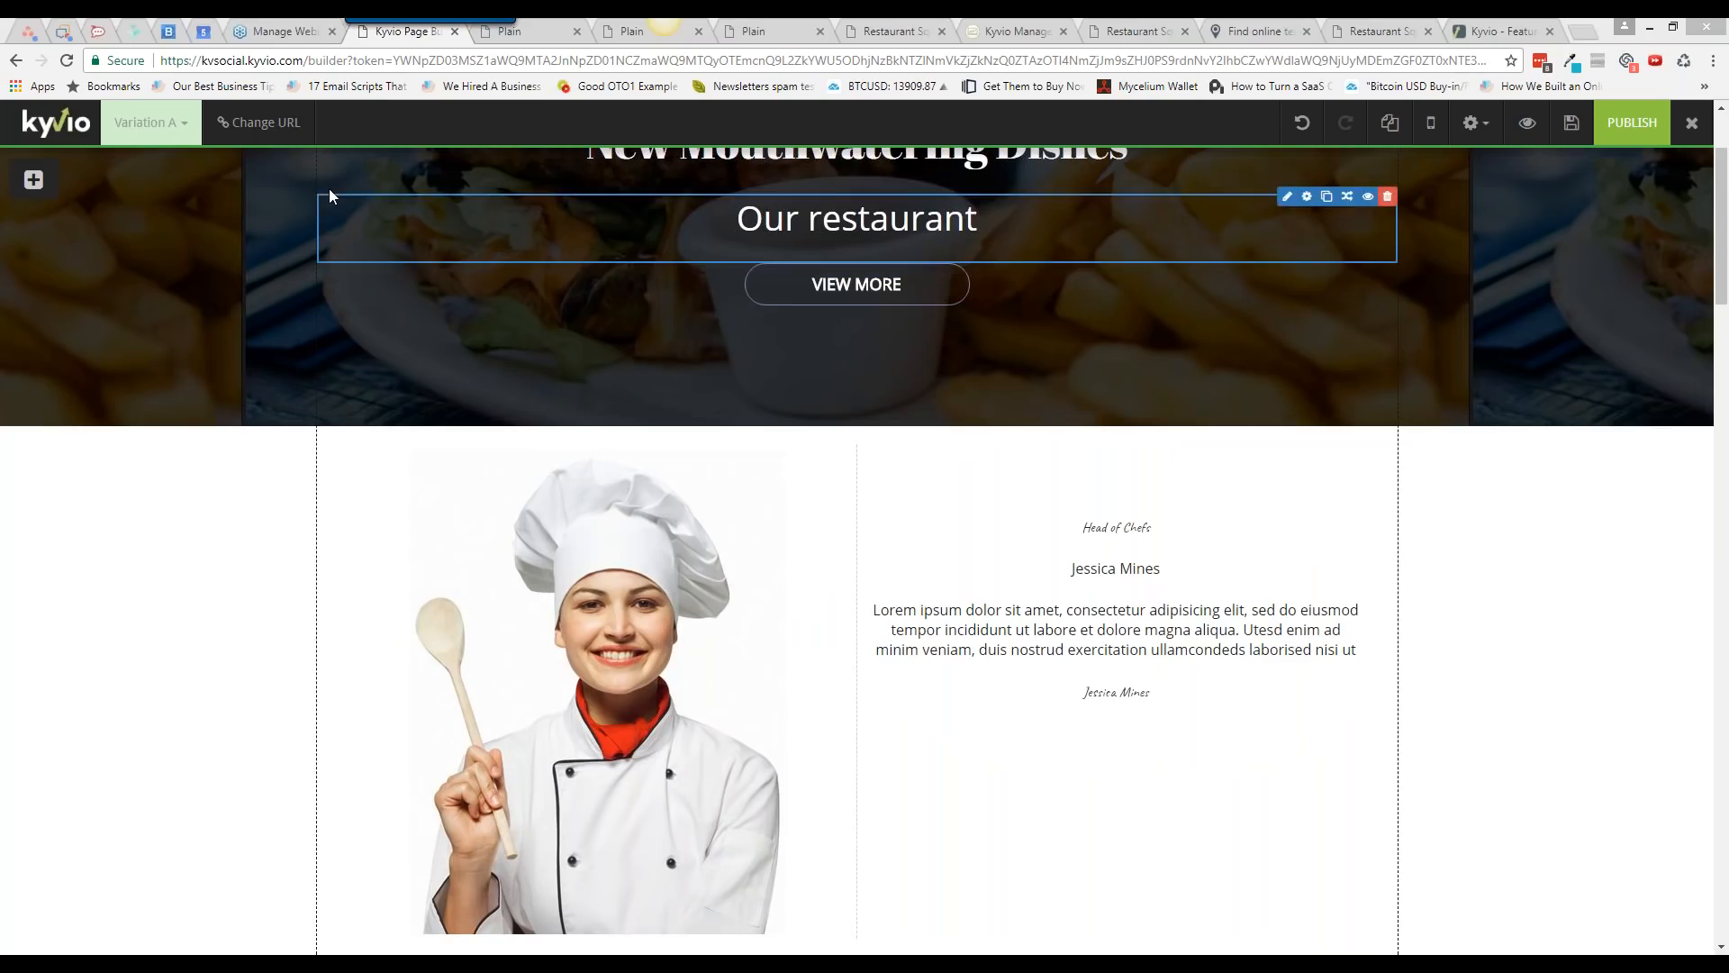
Step: Change the page URL slug from 14291-upsell-1 to cooking-classes
{"action": "left_click", "coordinate": [1444, 674]}
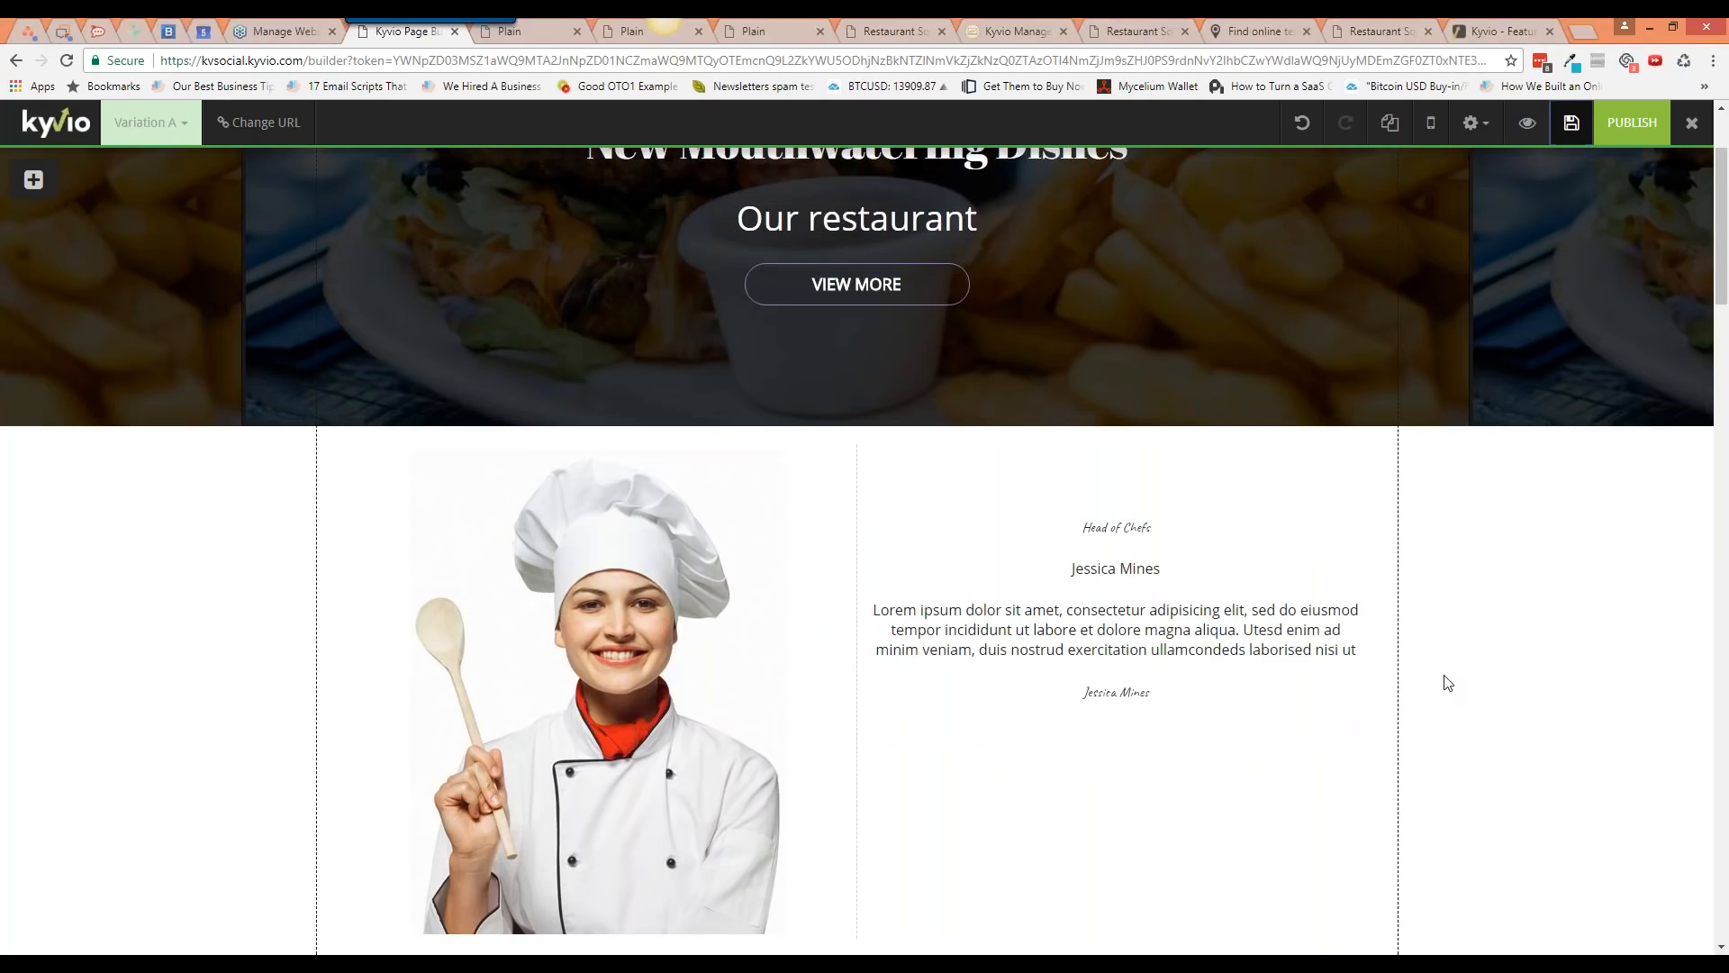
{"action": "scroll", "coordinate": [1444, 680], "scroll_direction": "up", "scroll_amount": 2}
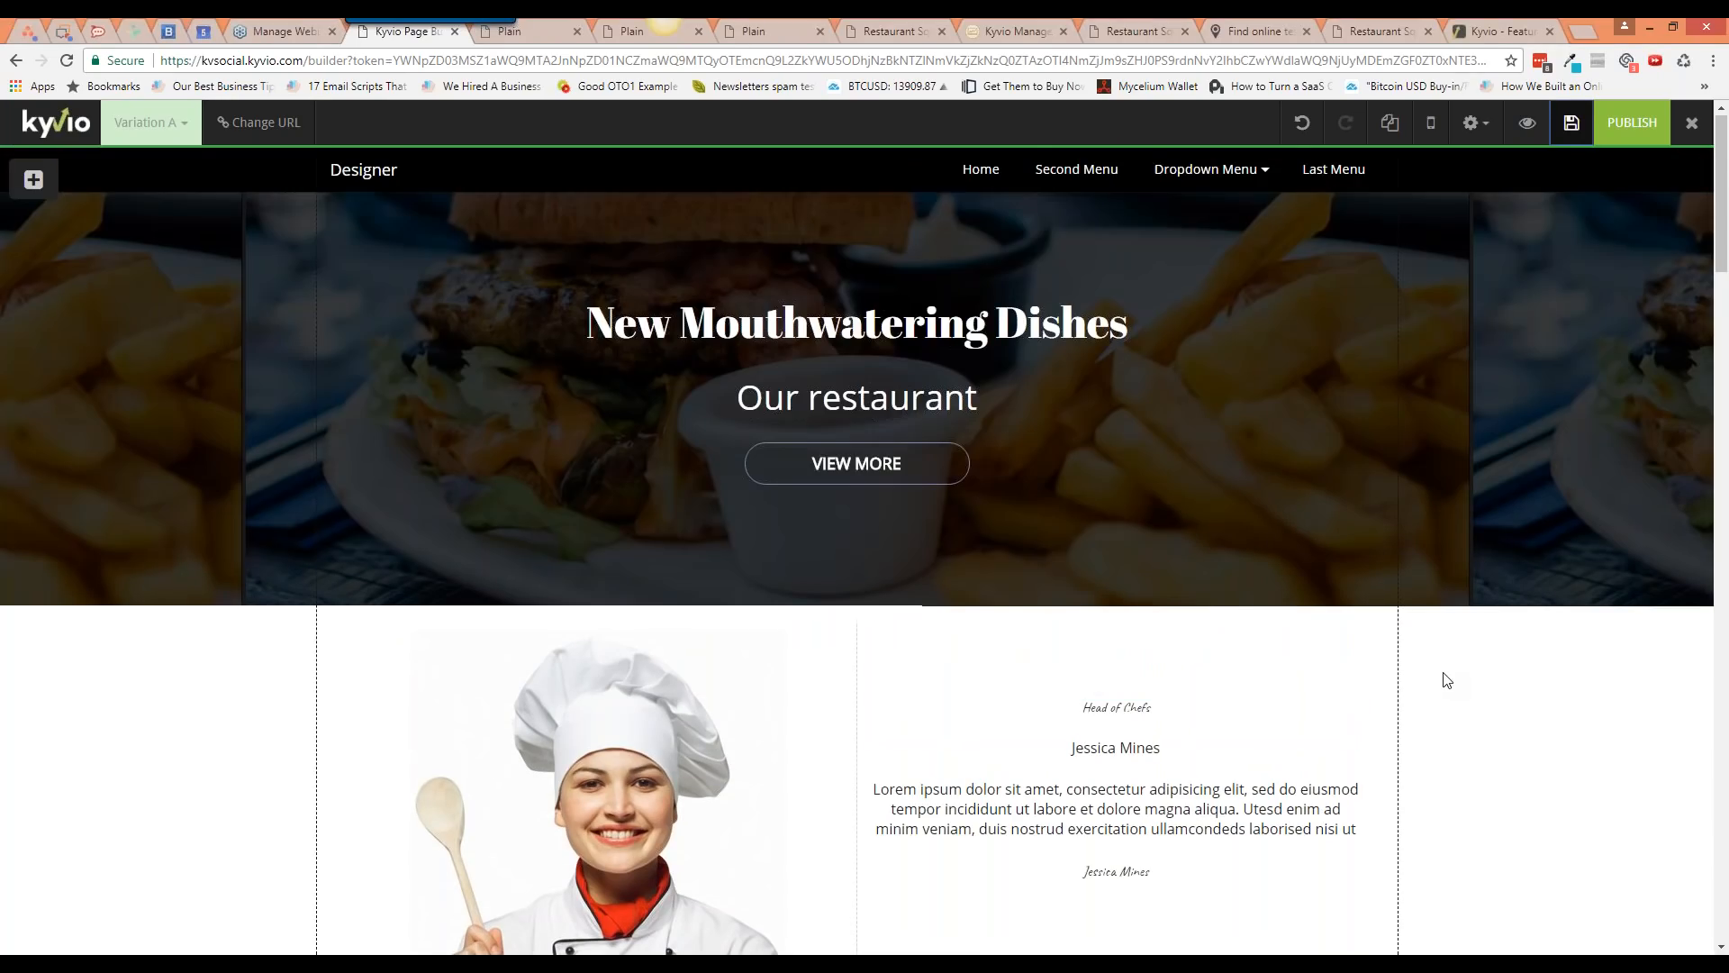
{"action": "left_click", "coordinate": [259, 123]}
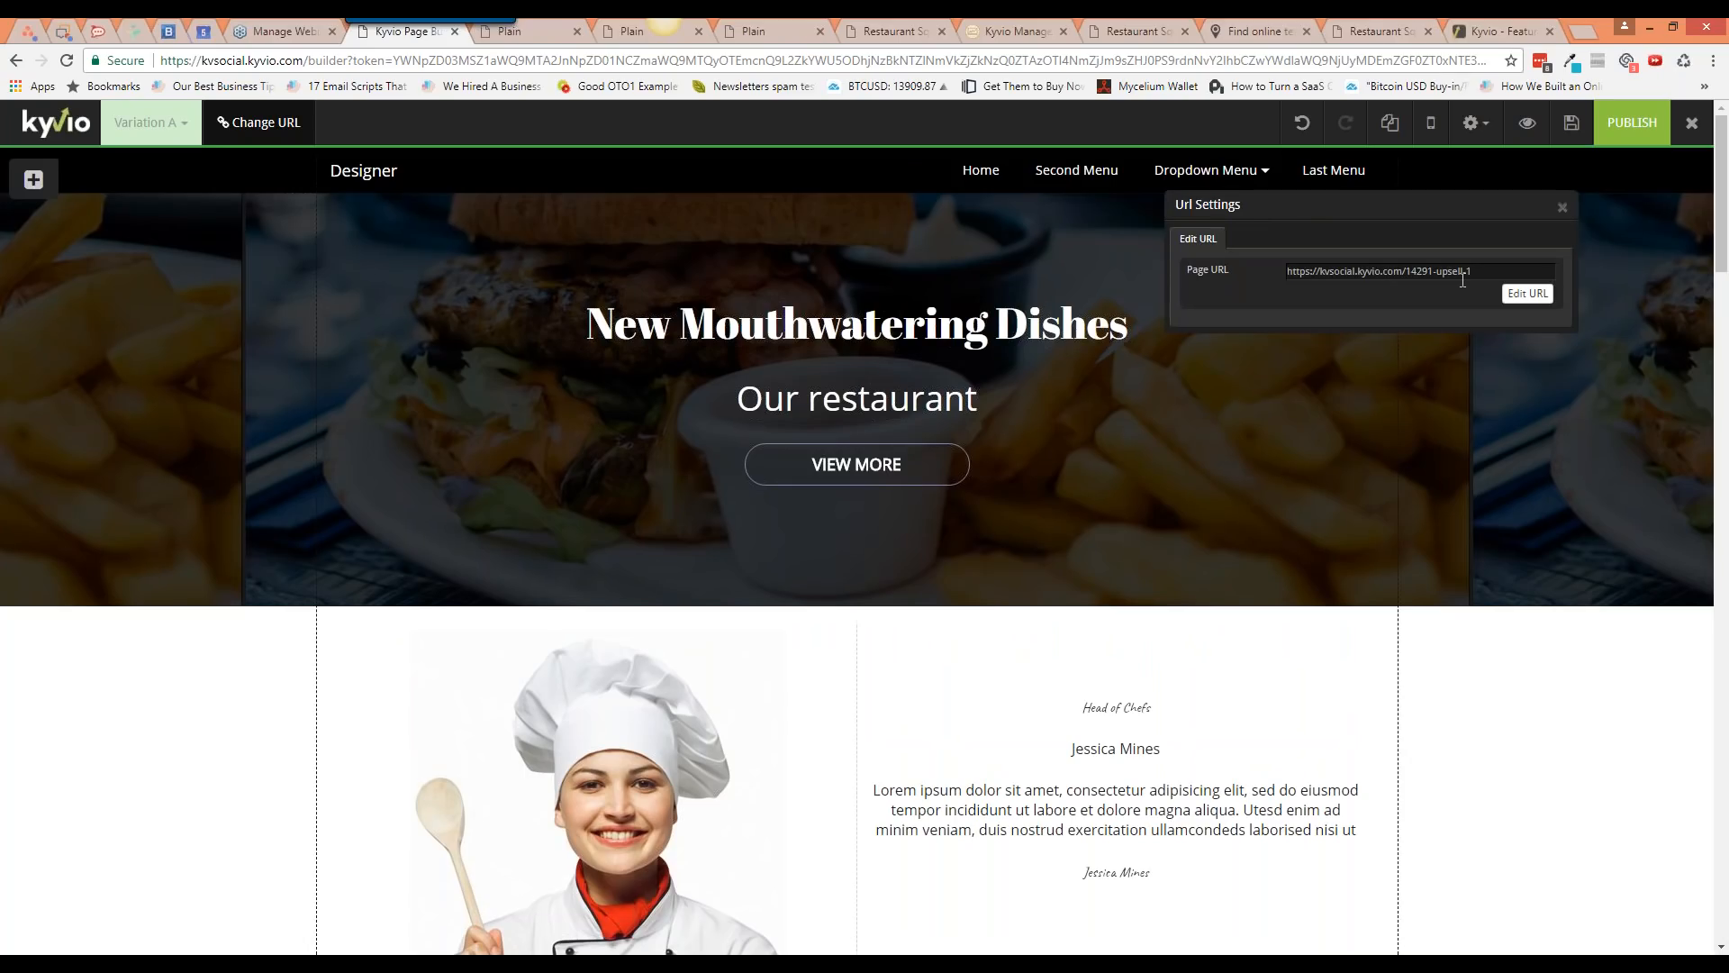
{"action": "left_click", "coordinate": [1527, 293]}
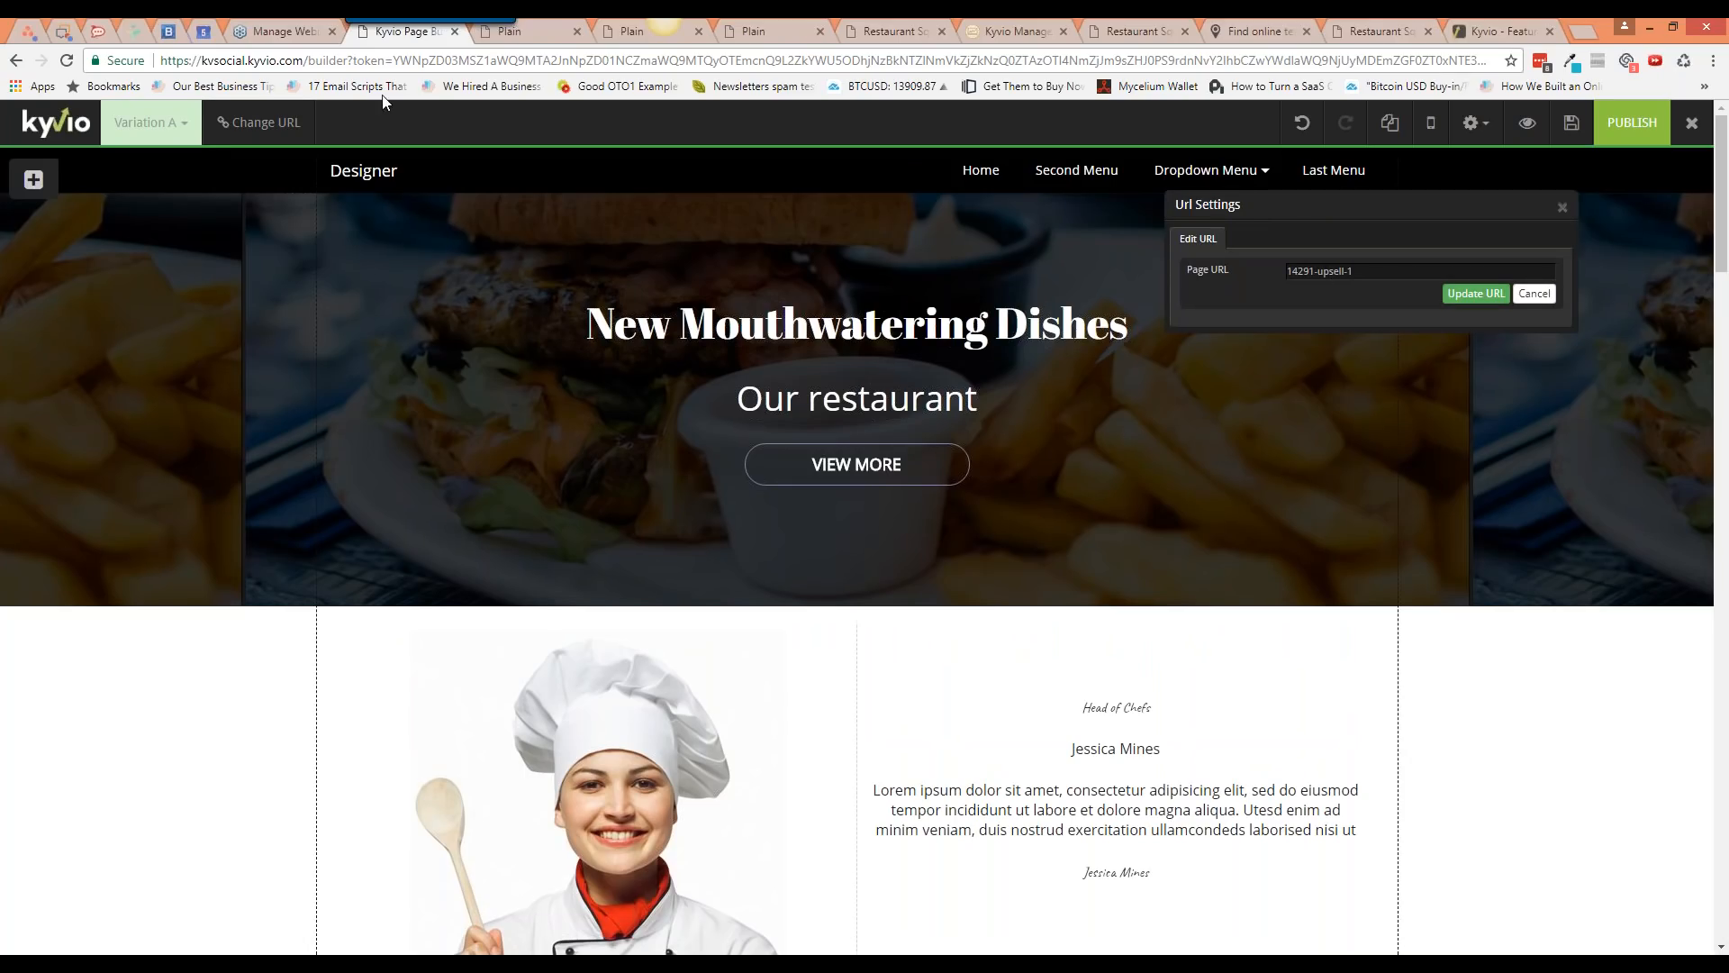
{"action": "left_click_drag", "start_coordinate": [1371, 271], "coordinate": [1261, 272]}
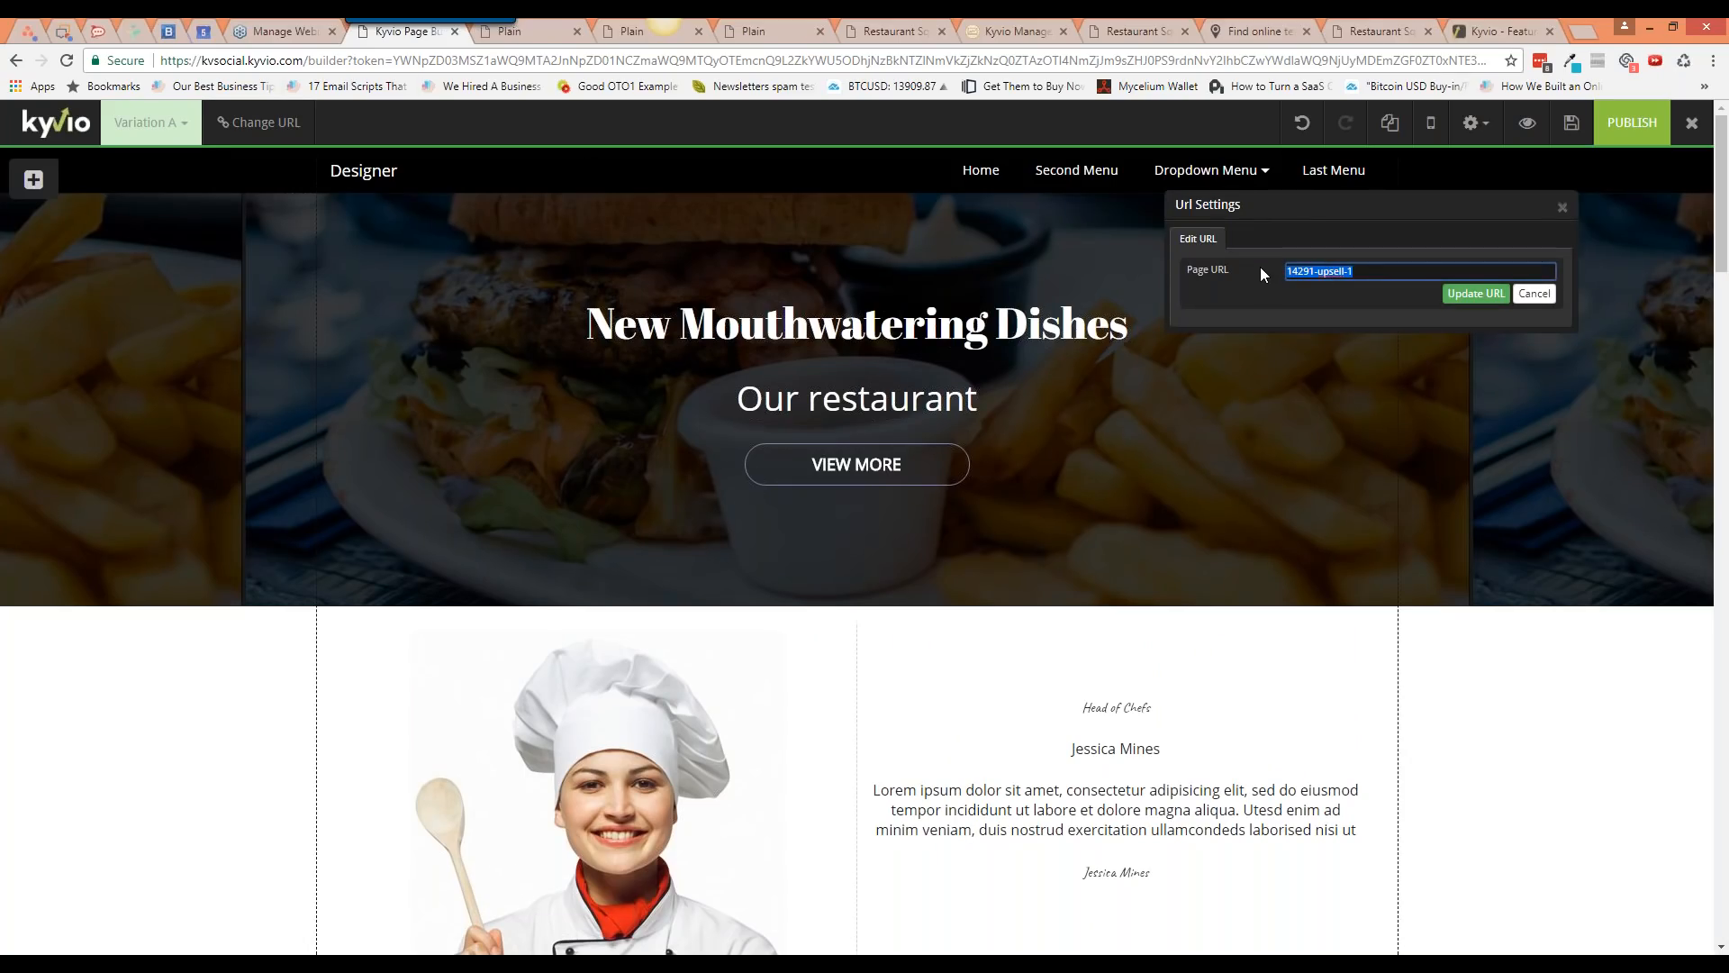
{"action": "type", "text": "cooking-0c"}
{"action": "key", "text": "BackSpace"}
{"action": "key", "text": "BackSpace"}
{"action": "type", "text": "classes"}
{"action": "left_click", "coordinate": [1475, 293]}
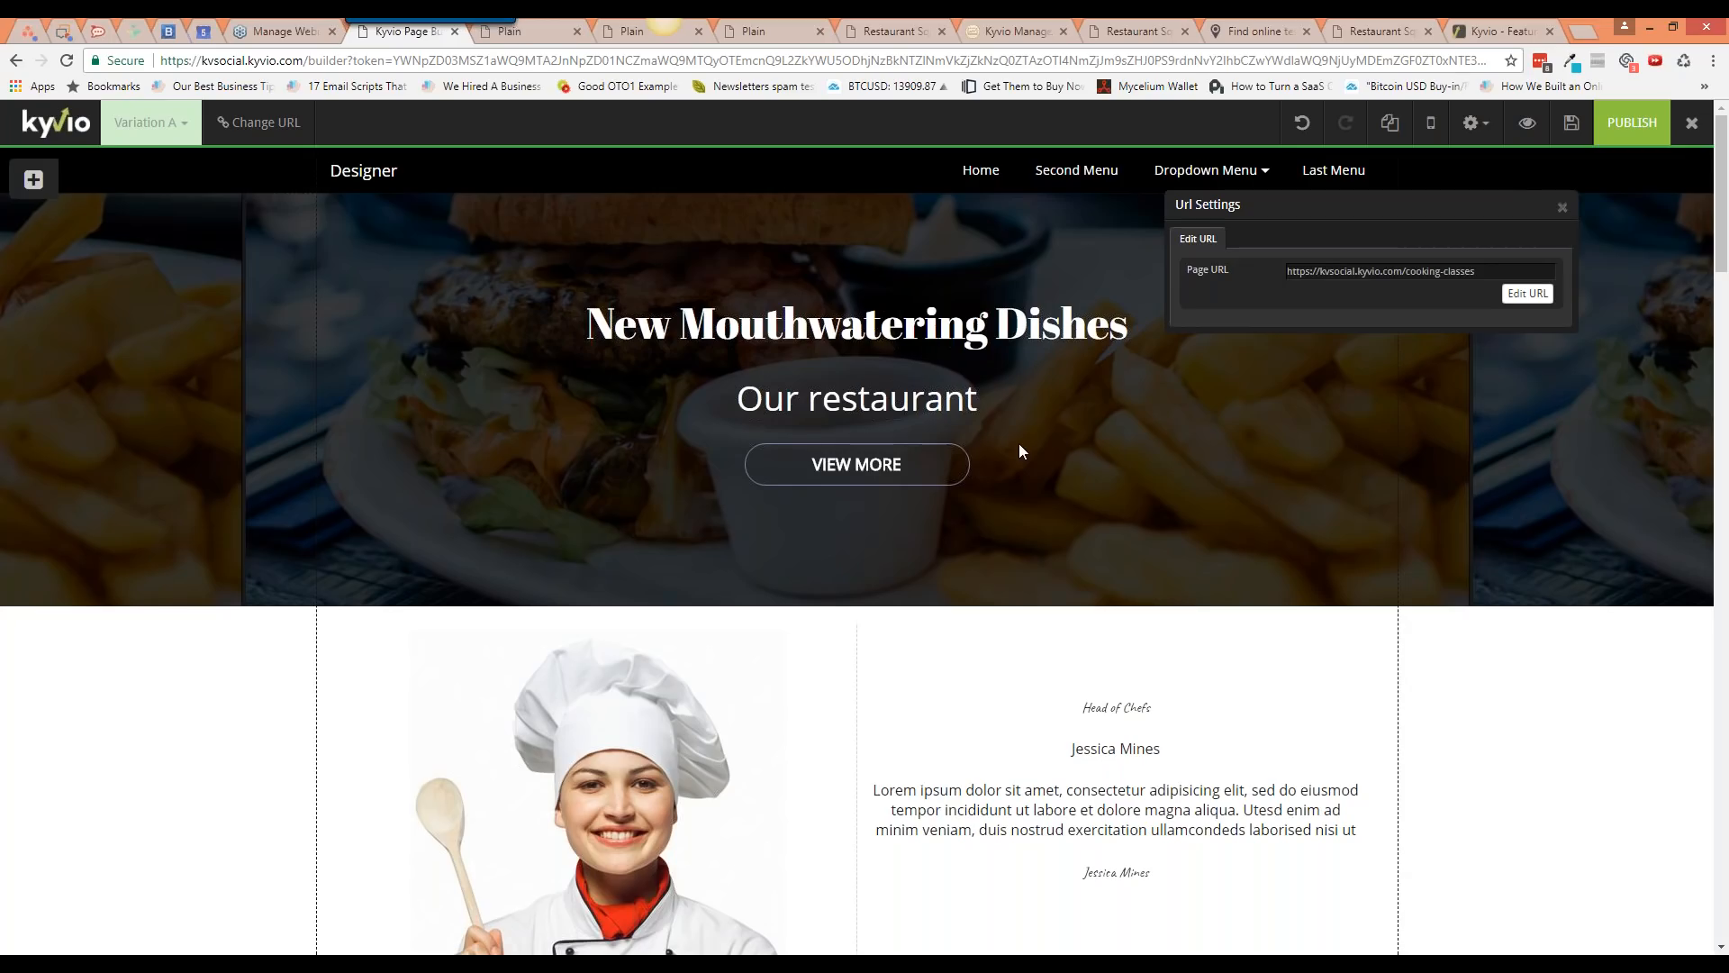
{"action": "left_click", "coordinate": [1563, 208]}
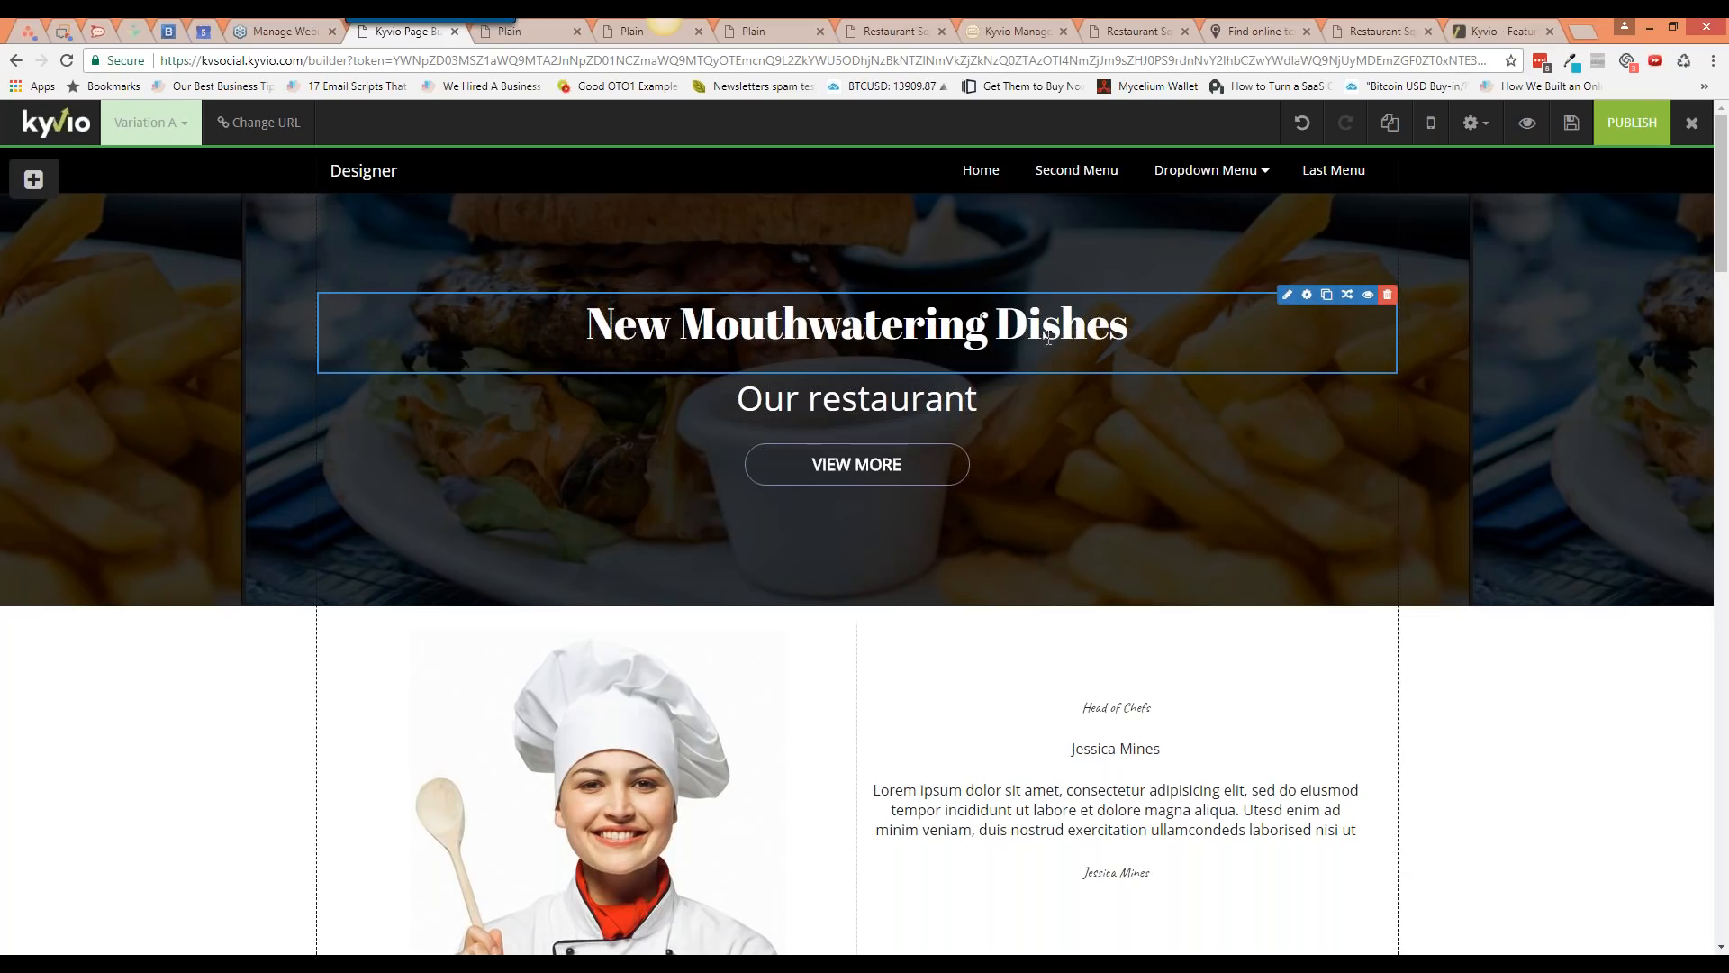
Step: Replace the heading with 'We have sent your ebook… check out our NEWEST recipe book here:'
{"action": "left_click", "coordinate": [1283, 297]}
{"action": "type", "text": "We have sent your "}
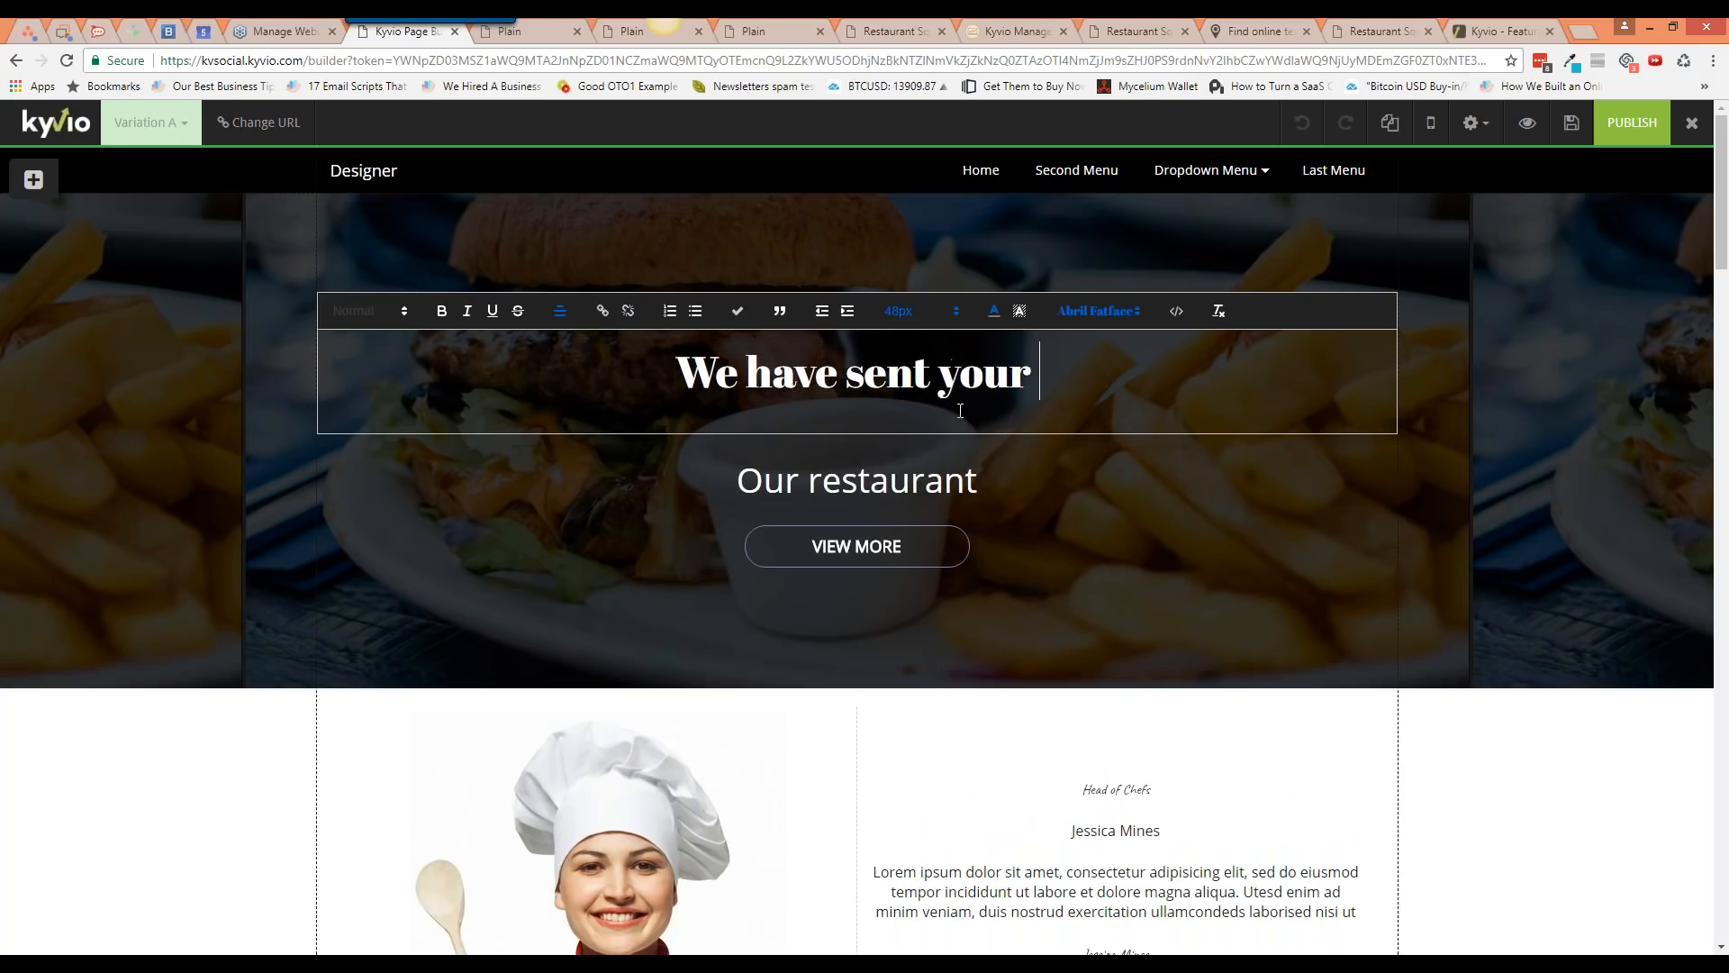
{"action": "type", "text": "eb"}
{"action": "key", "text": "BackSpace"}
{"action": "key", "text": "BackSpace"}
{"action": "type", "text": "ebook to "}
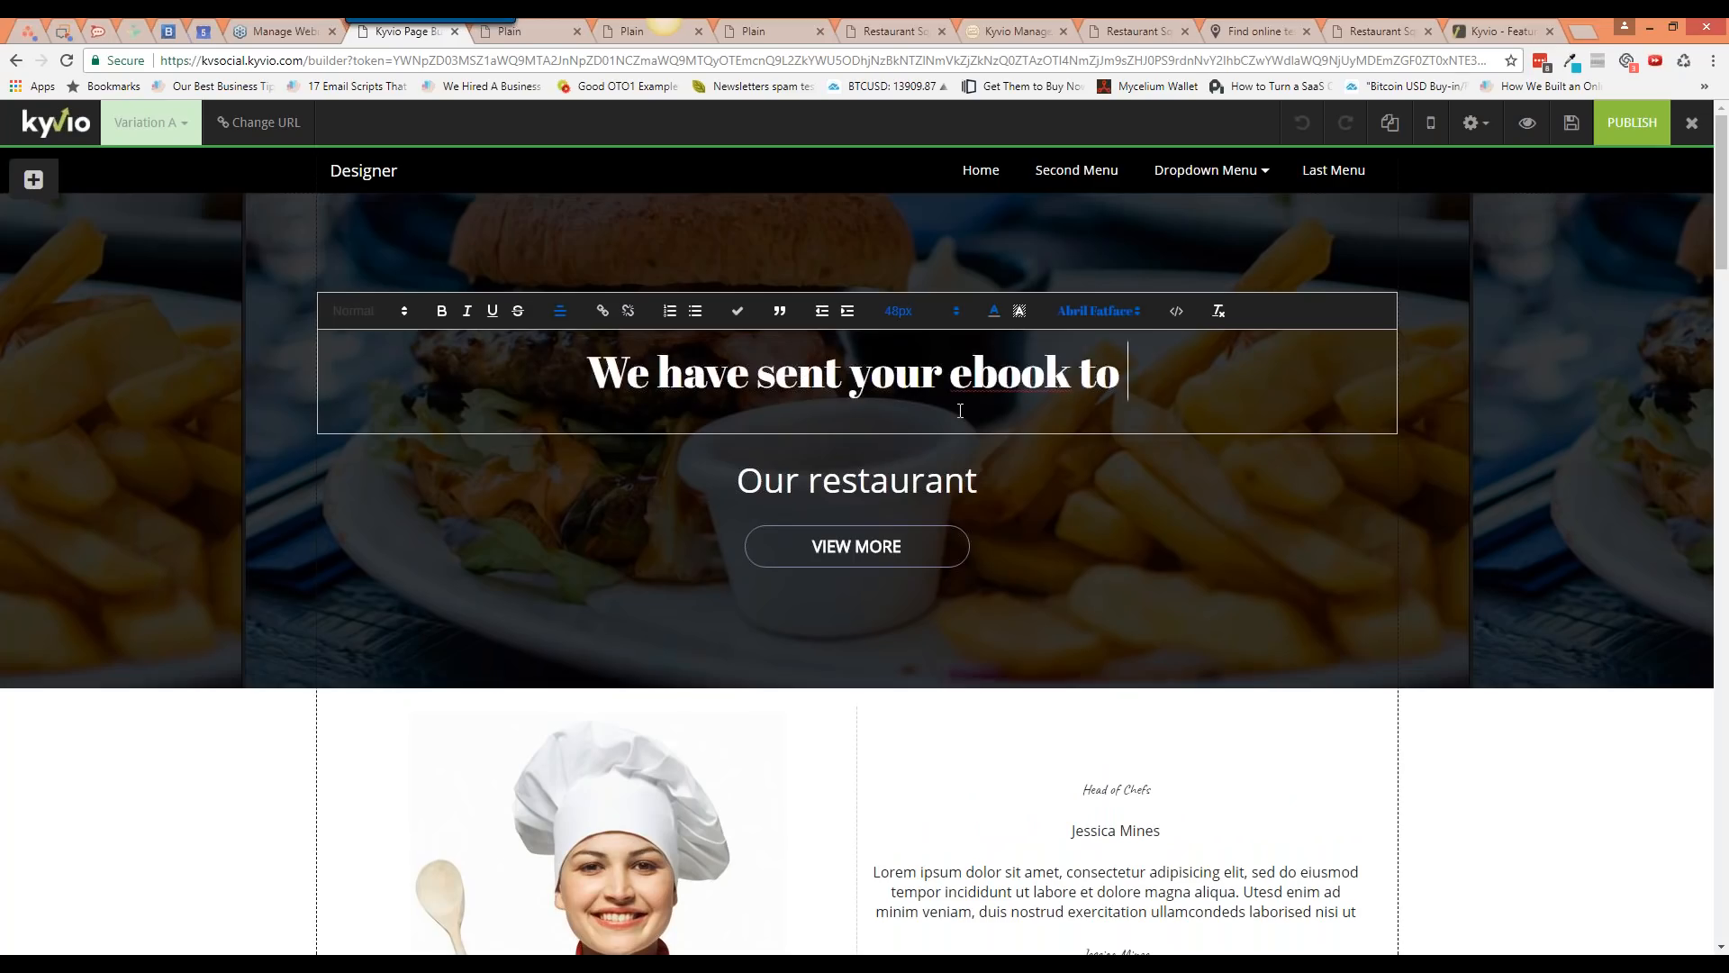
{"action": "type", "text": "the email you sha"}
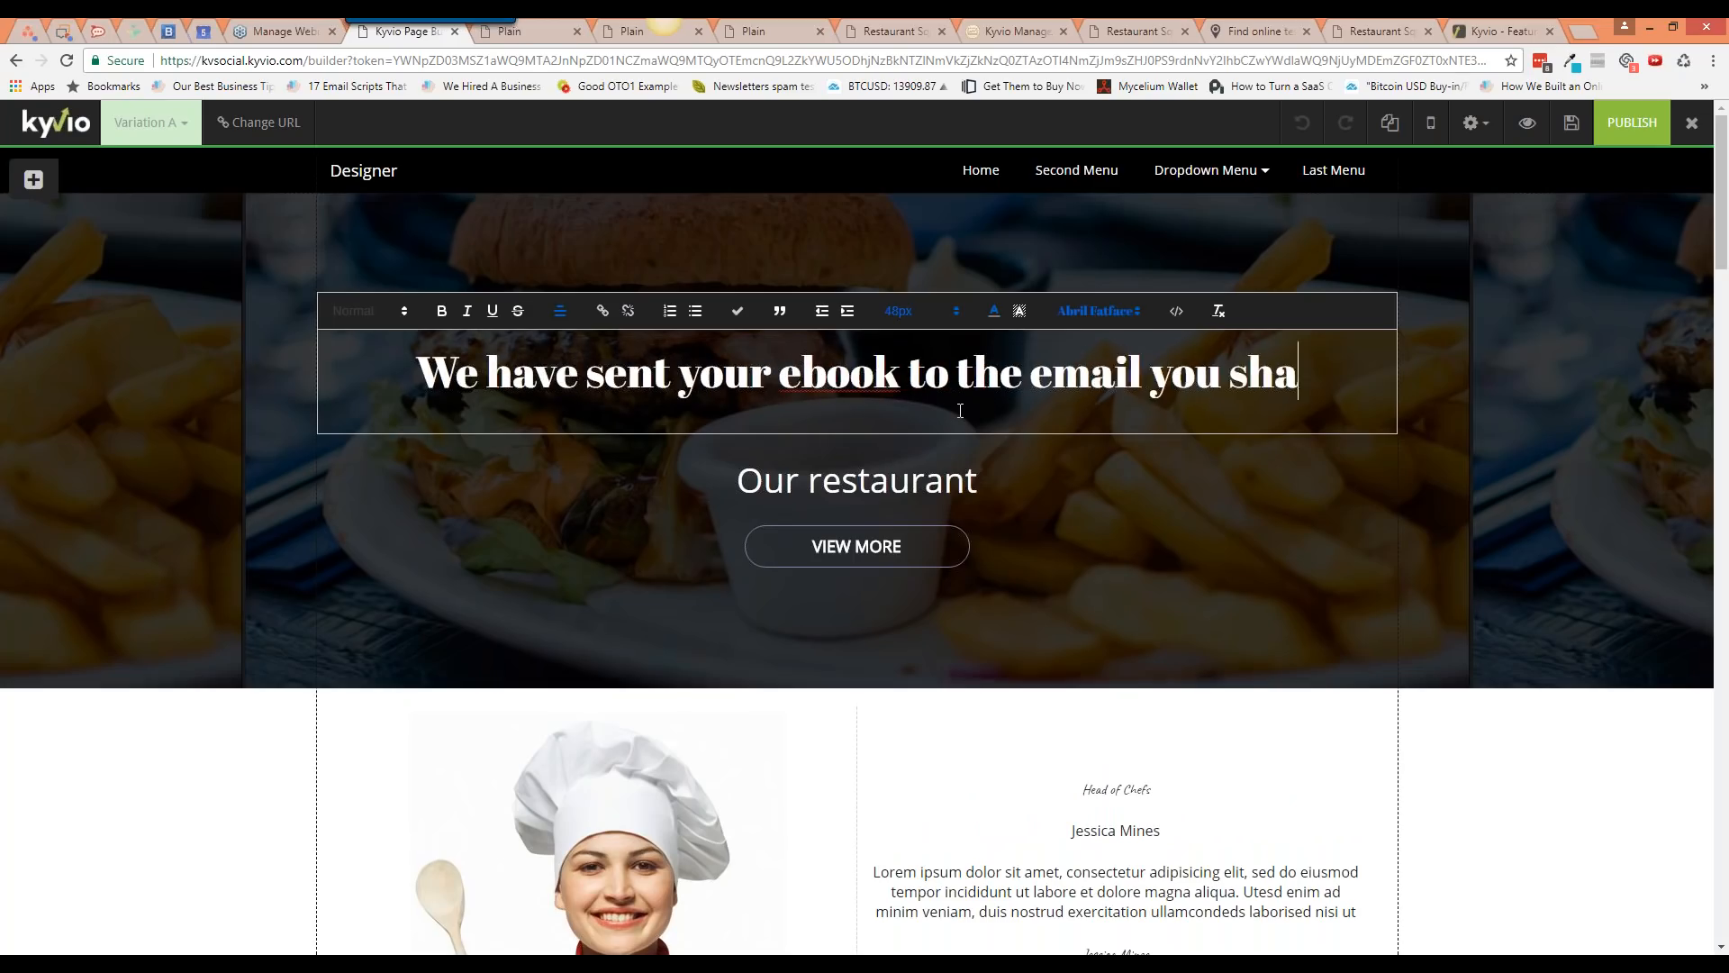
{"action": "type", "text": "red with us."}
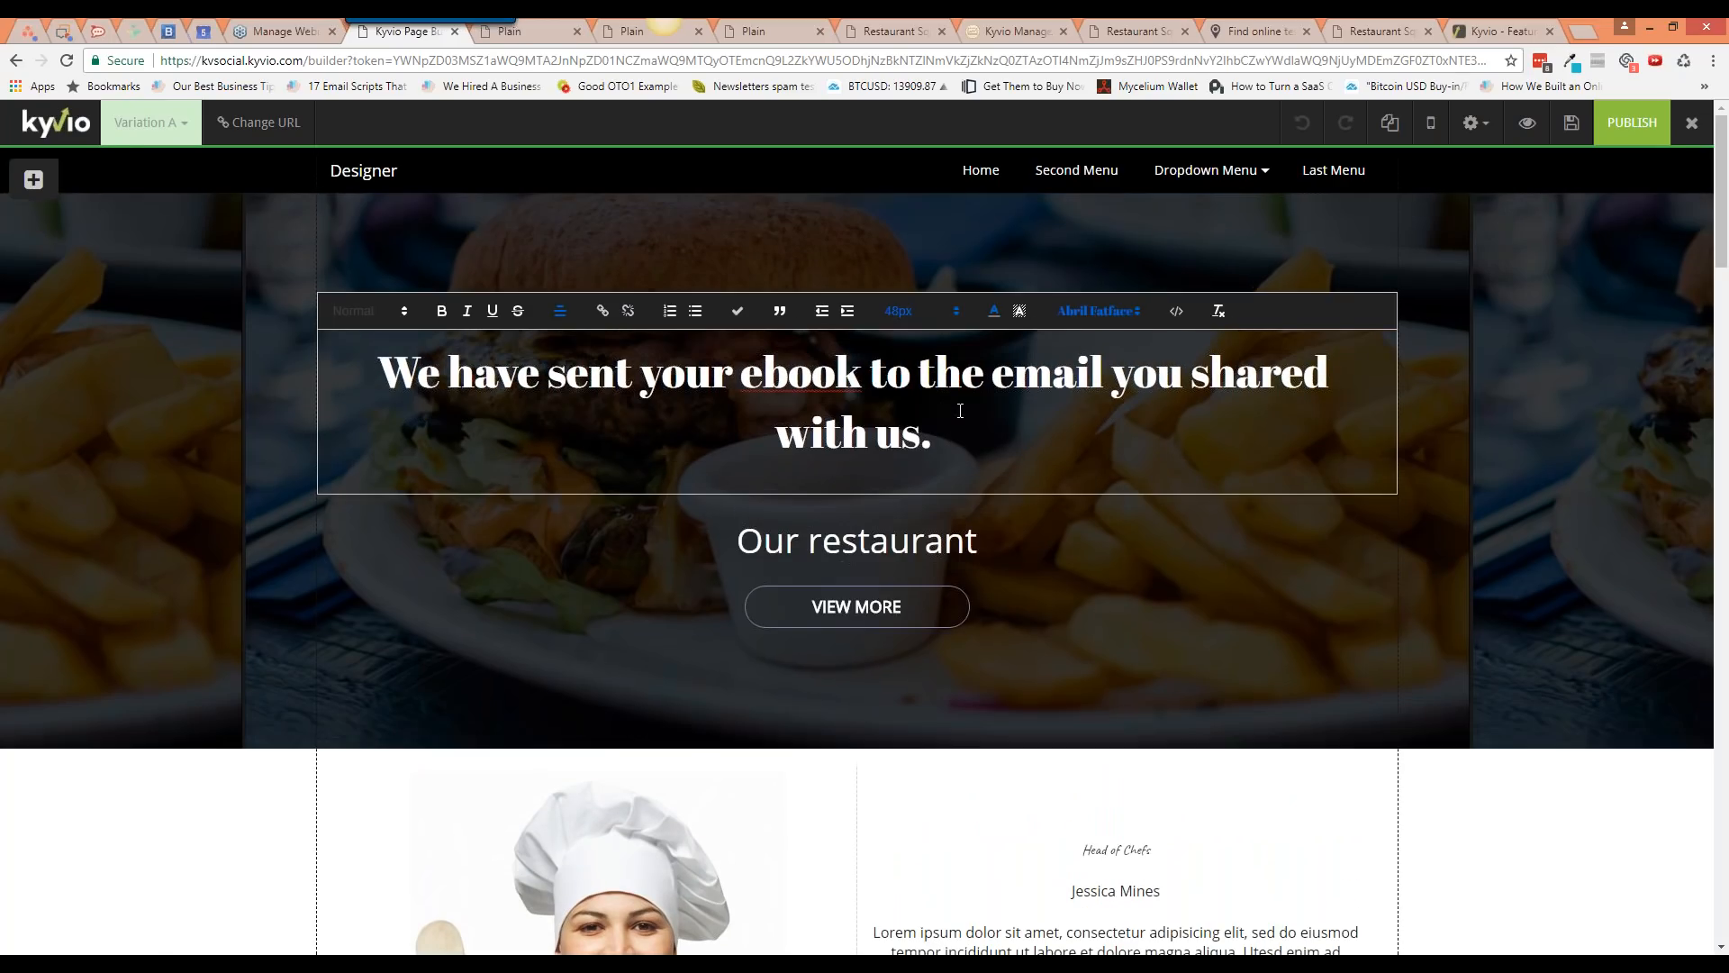
{"action": "type", "text": " Yo ucan re"}
{"action": "key", "text": "Left"}
{"action": "key", "text": "Left"}
{"action": "key", "text": "Left"}
{"action": "key", "text": "Left"}
{"action": "key", "text": "Left"}
{"action": "key", "text": "Left"}
{"action": "key", "text": "Left"}
{"action": "key", "text": "BackSpace"}
{"action": "key", "text": "Right"}
{"action": "key", "text": "Right"}
{"action": "key", "text": "Right"}
{"action": "key", "text": "Right"}
{"action": "key", "text": "Right"}
{"action": "key", "text": "Right"}
{"action": "key", "text": "Right"}
{"action": "type", "text": "ad it later, "}
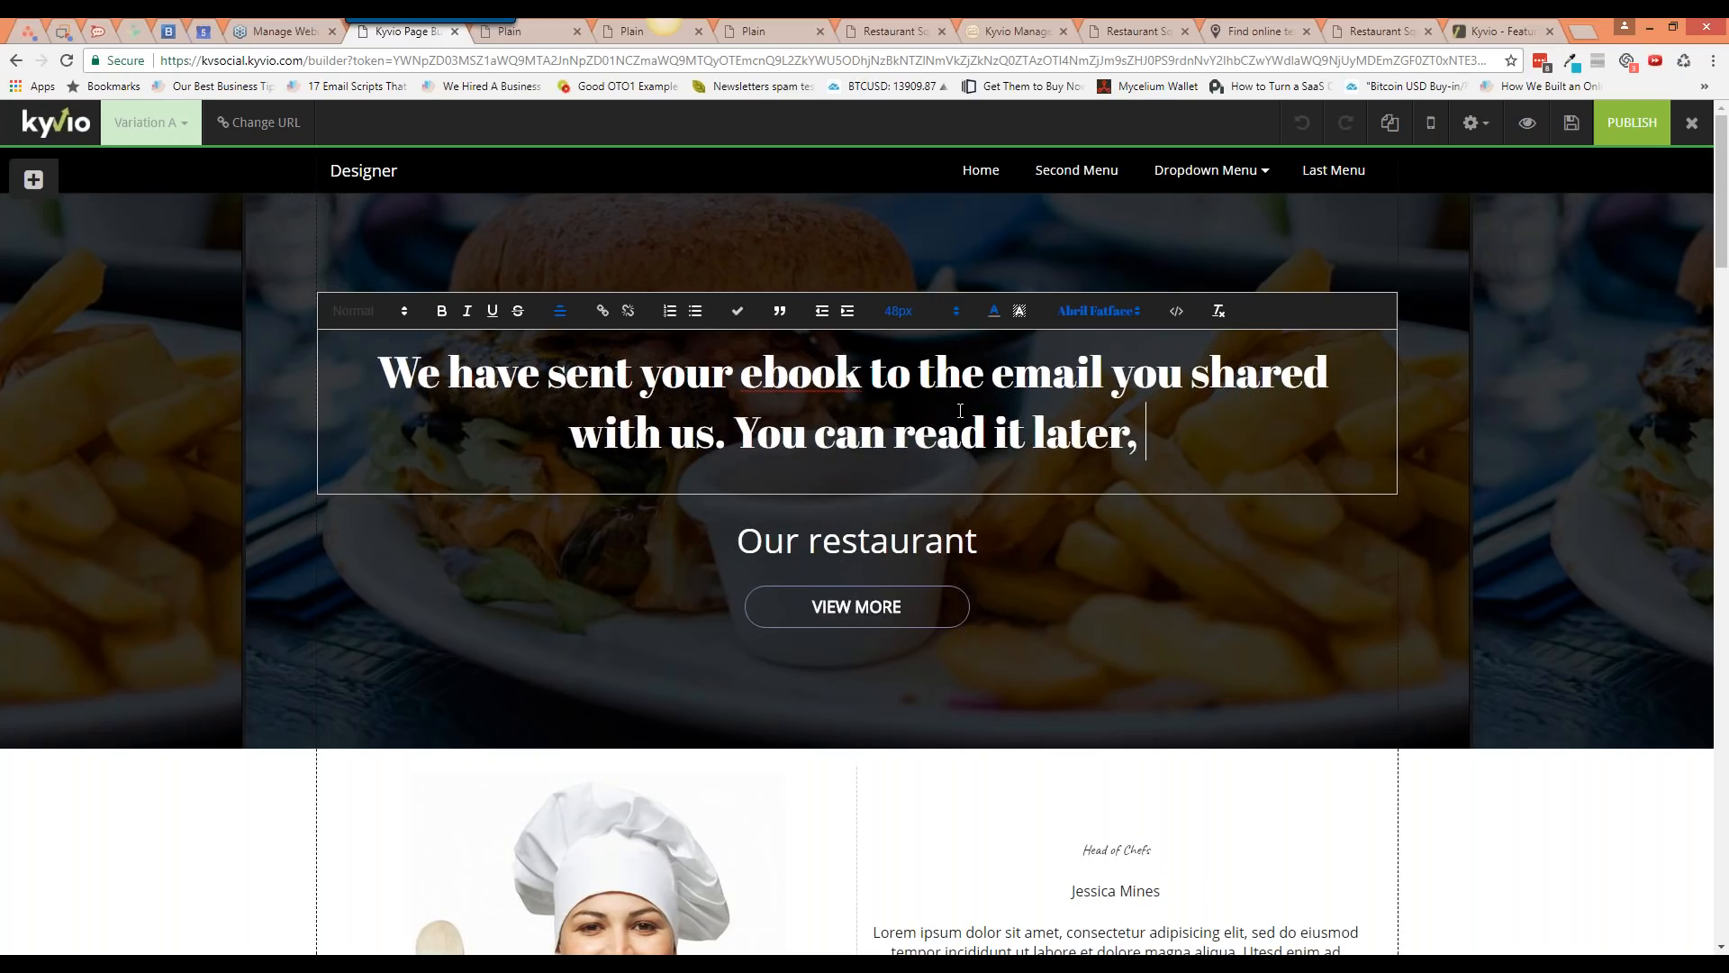
{"action": "type", "text": "and in the meant"}
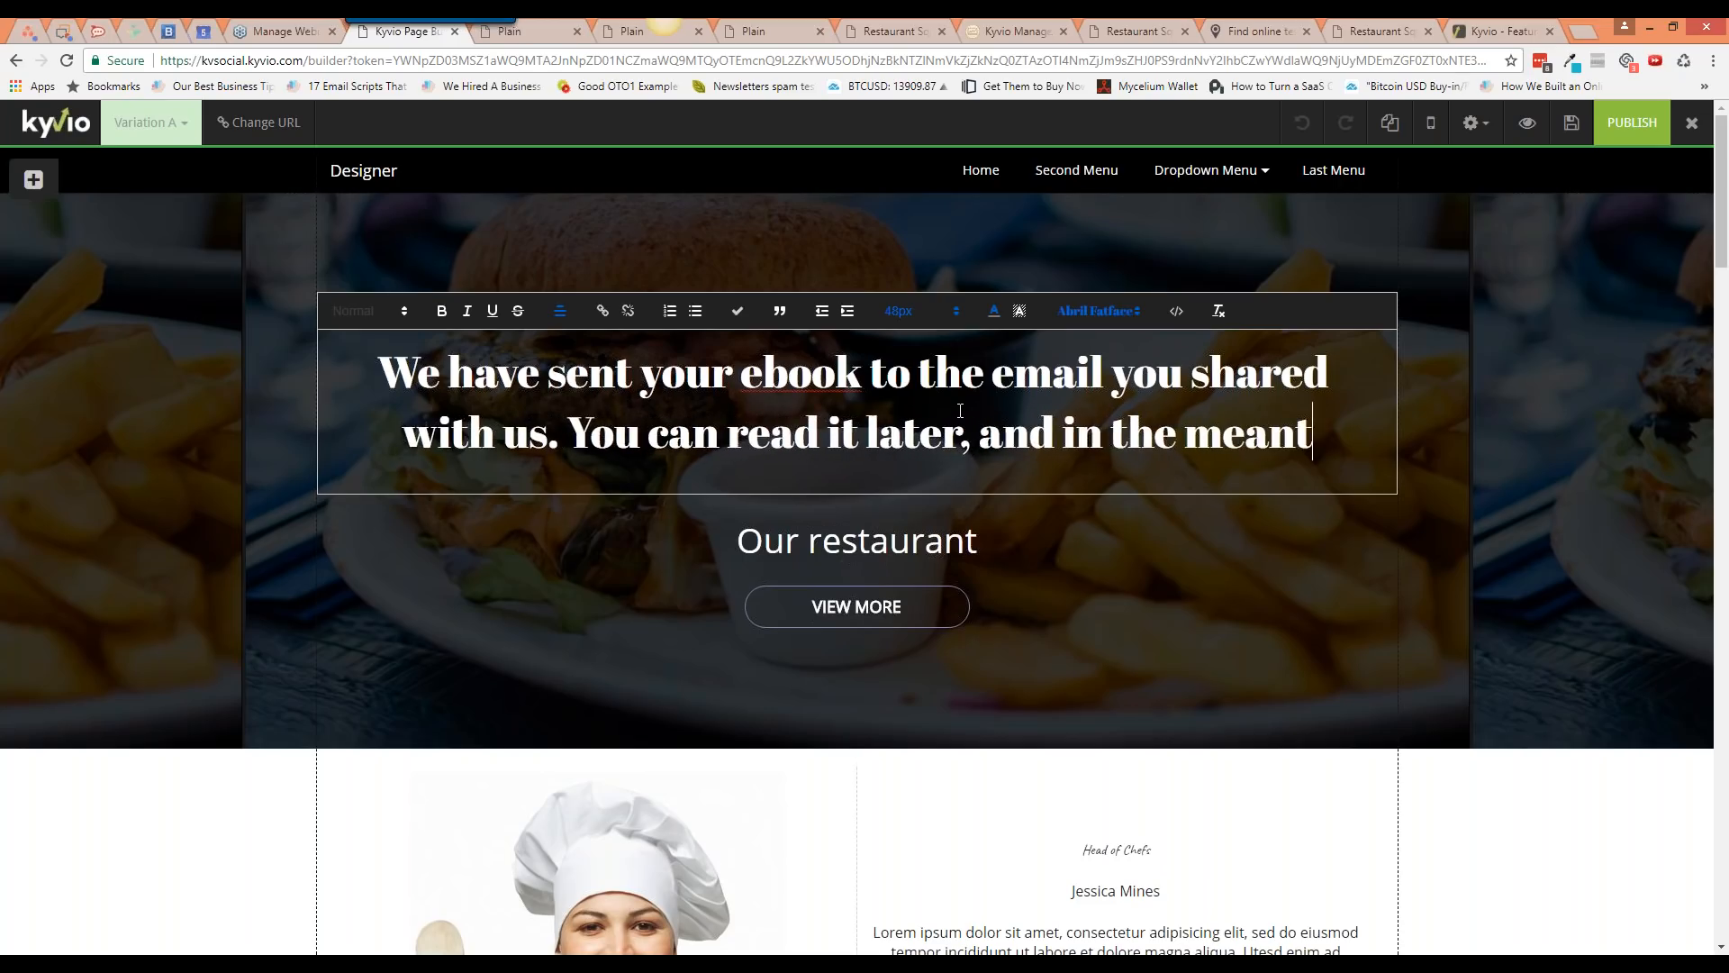
{"action": "type", "text": "ime, check out ao"}
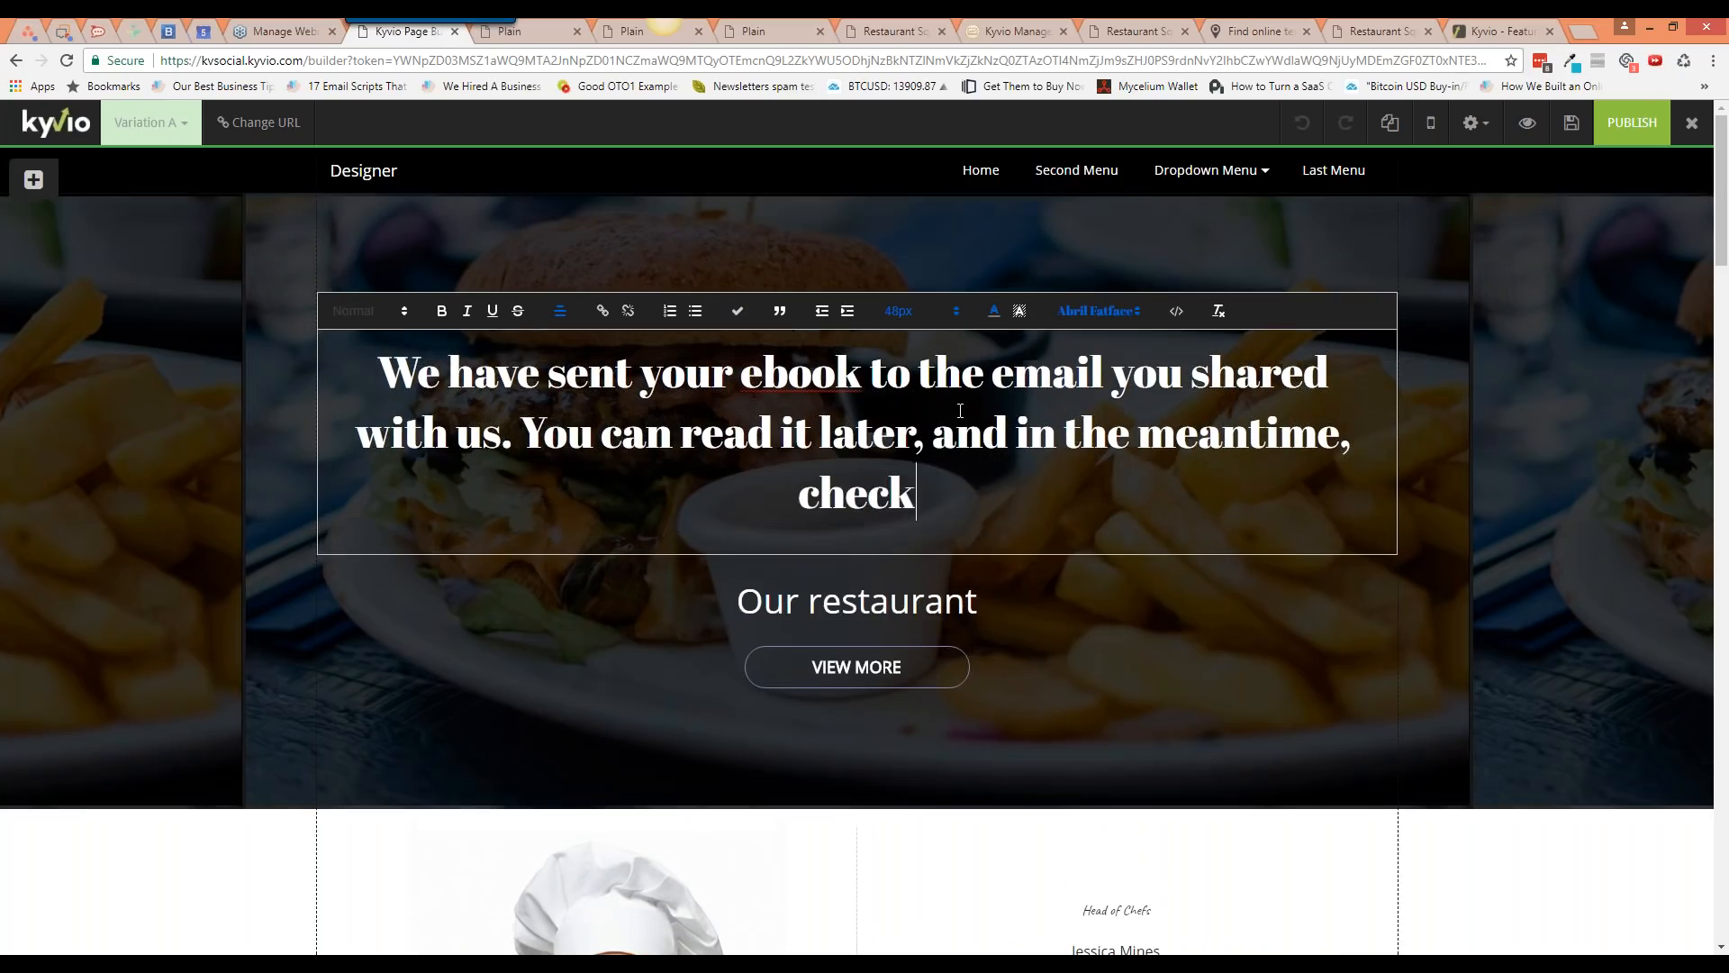
{"action": "key", "text": "BackSpace"}
{"action": "key", "text": "BackSpace"}
{"action": "type", "text": "our NEWST"}
{"action": "key", "text": "BackSpace"}
{"action": "key", "text": "BackSpace"}
{"action": "type", "text": "EST recipt b"}
{"action": "key", "text": "BackSpace"}
{"action": "key", "text": "BackSpace"}
{"action": "type", "text": "e"}
{"action": "key", "text": "BackSpace"}
{"action": "key", "text": "BackSpace"}
{"action": "key", "text": "BackSpace"}
{"action": "type", "text": "e book here:"}
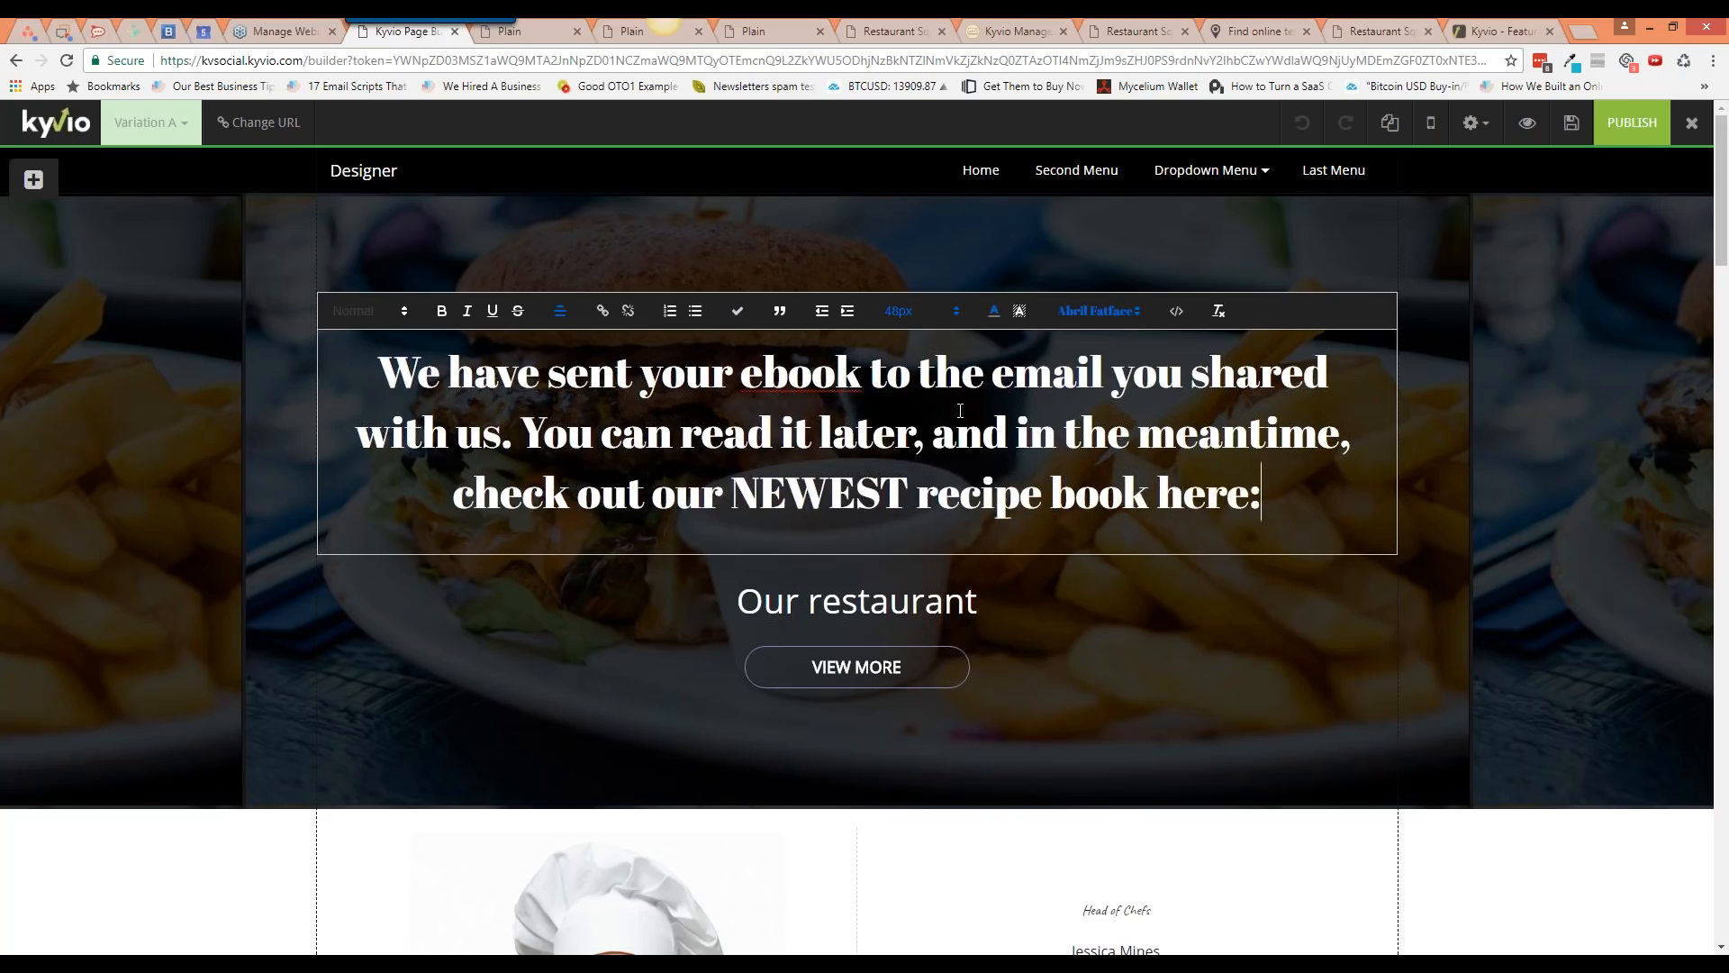
Step: Change the hero heading from Abril Fatface 48px to Merriweather at 32px
{"action": "triple_click", "coordinate": [1003, 405]}
{"action": "left_click", "coordinate": [1098, 311]}
{"action": "scroll", "coordinate": [1138, 433], "scroll_direction": "down", "scroll_amount": 3}
{"action": "scroll", "coordinate": [1137, 432], "scroll_direction": "down", "scroll_amount": 6}
{"action": "scroll", "coordinate": [1136, 430], "scroll_direction": "up", "scroll_amount": 1}
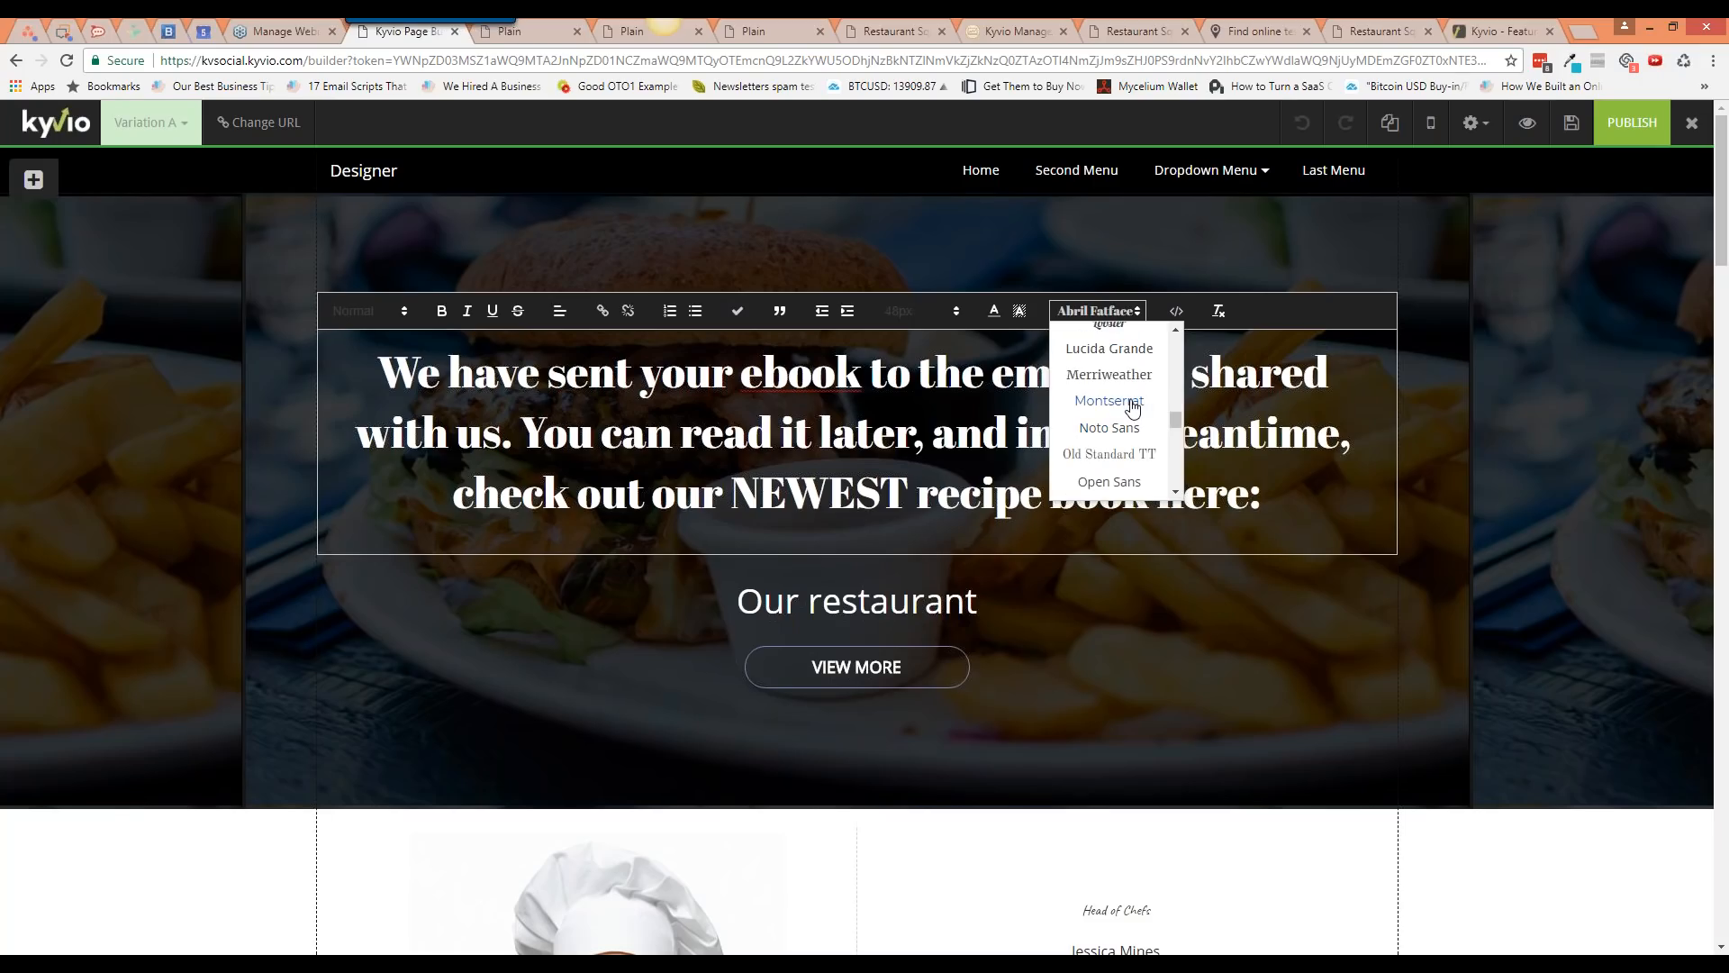
{"action": "left_click", "coordinate": [1109, 400]}
{"action": "left_click", "coordinate": [1097, 310]}
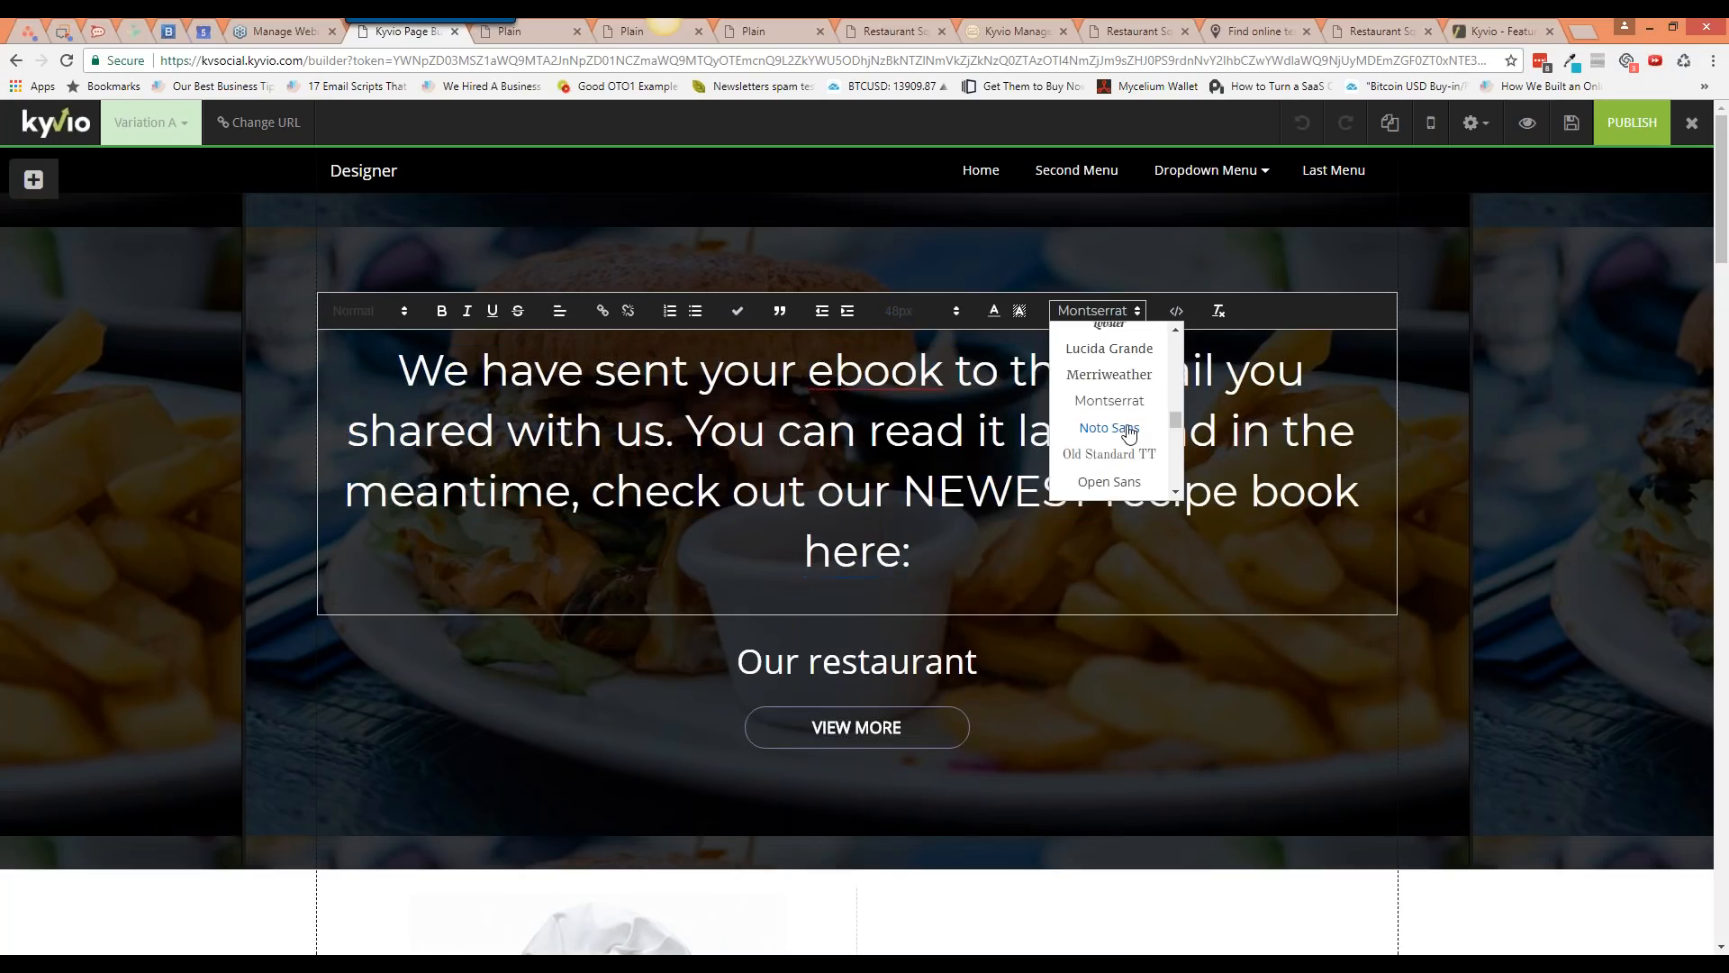
{"action": "left_click", "coordinate": [1109, 374]}
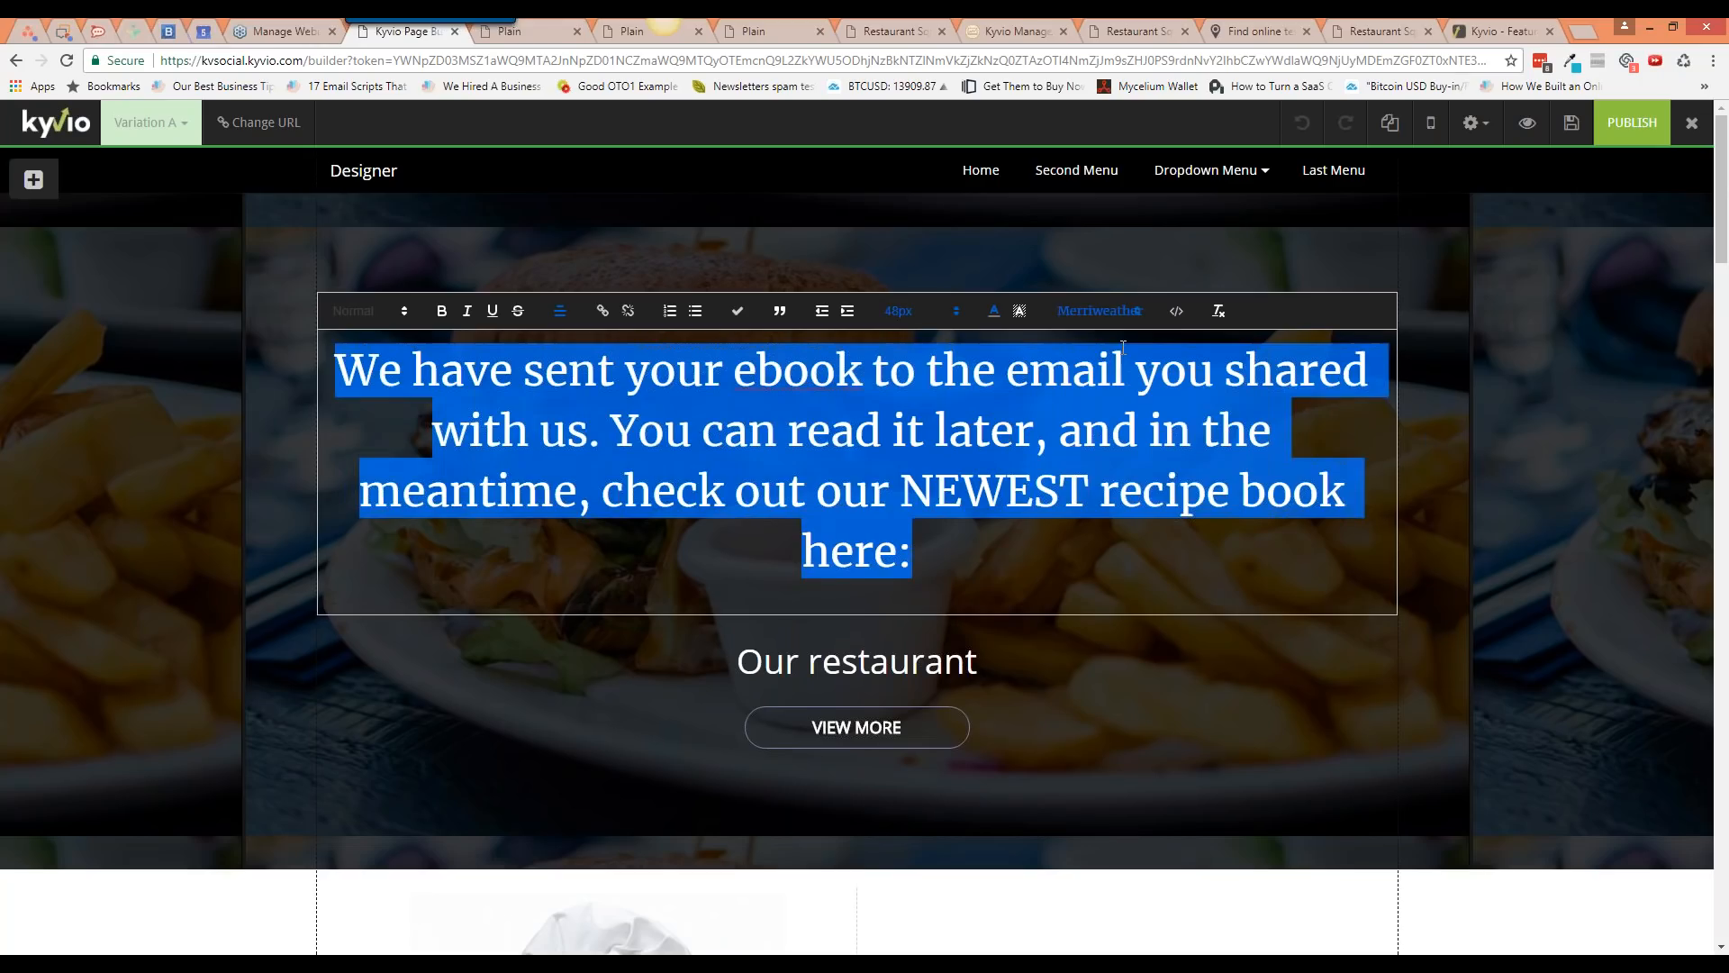
{"action": "left_click", "coordinate": [919, 316]}
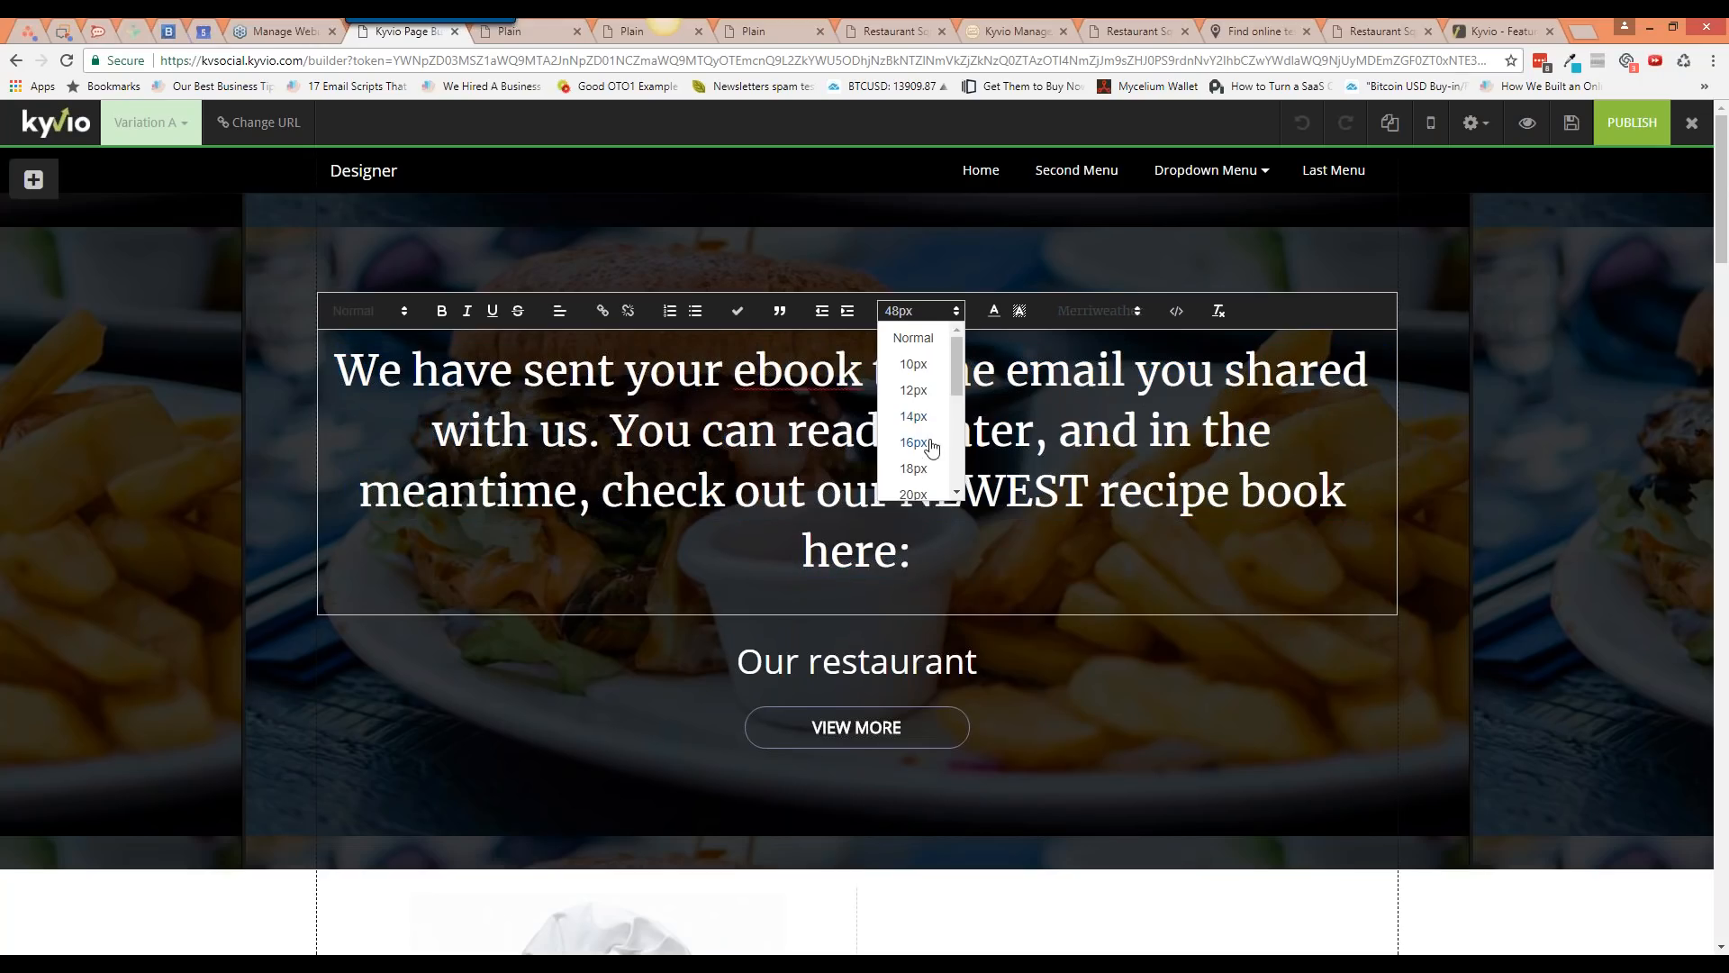
{"action": "scroll", "coordinate": [948, 450], "scroll_direction": "down", "scroll_amount": 2}
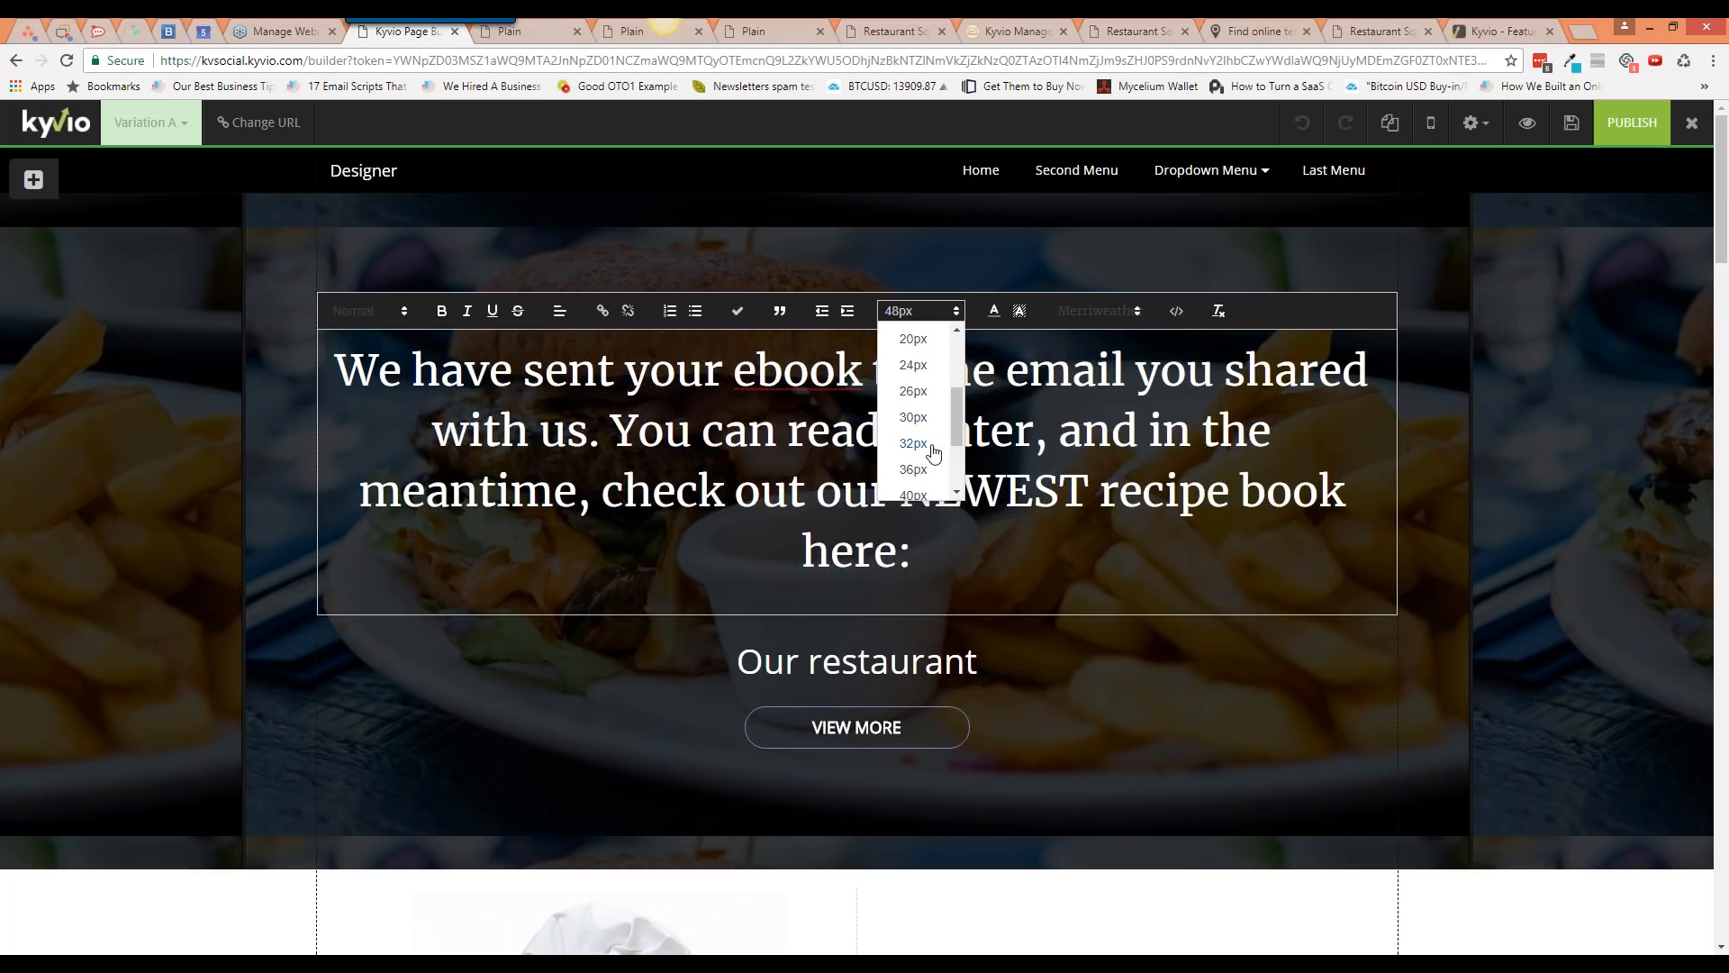
{"action": "left_click", "coordinate": [913, 443]}
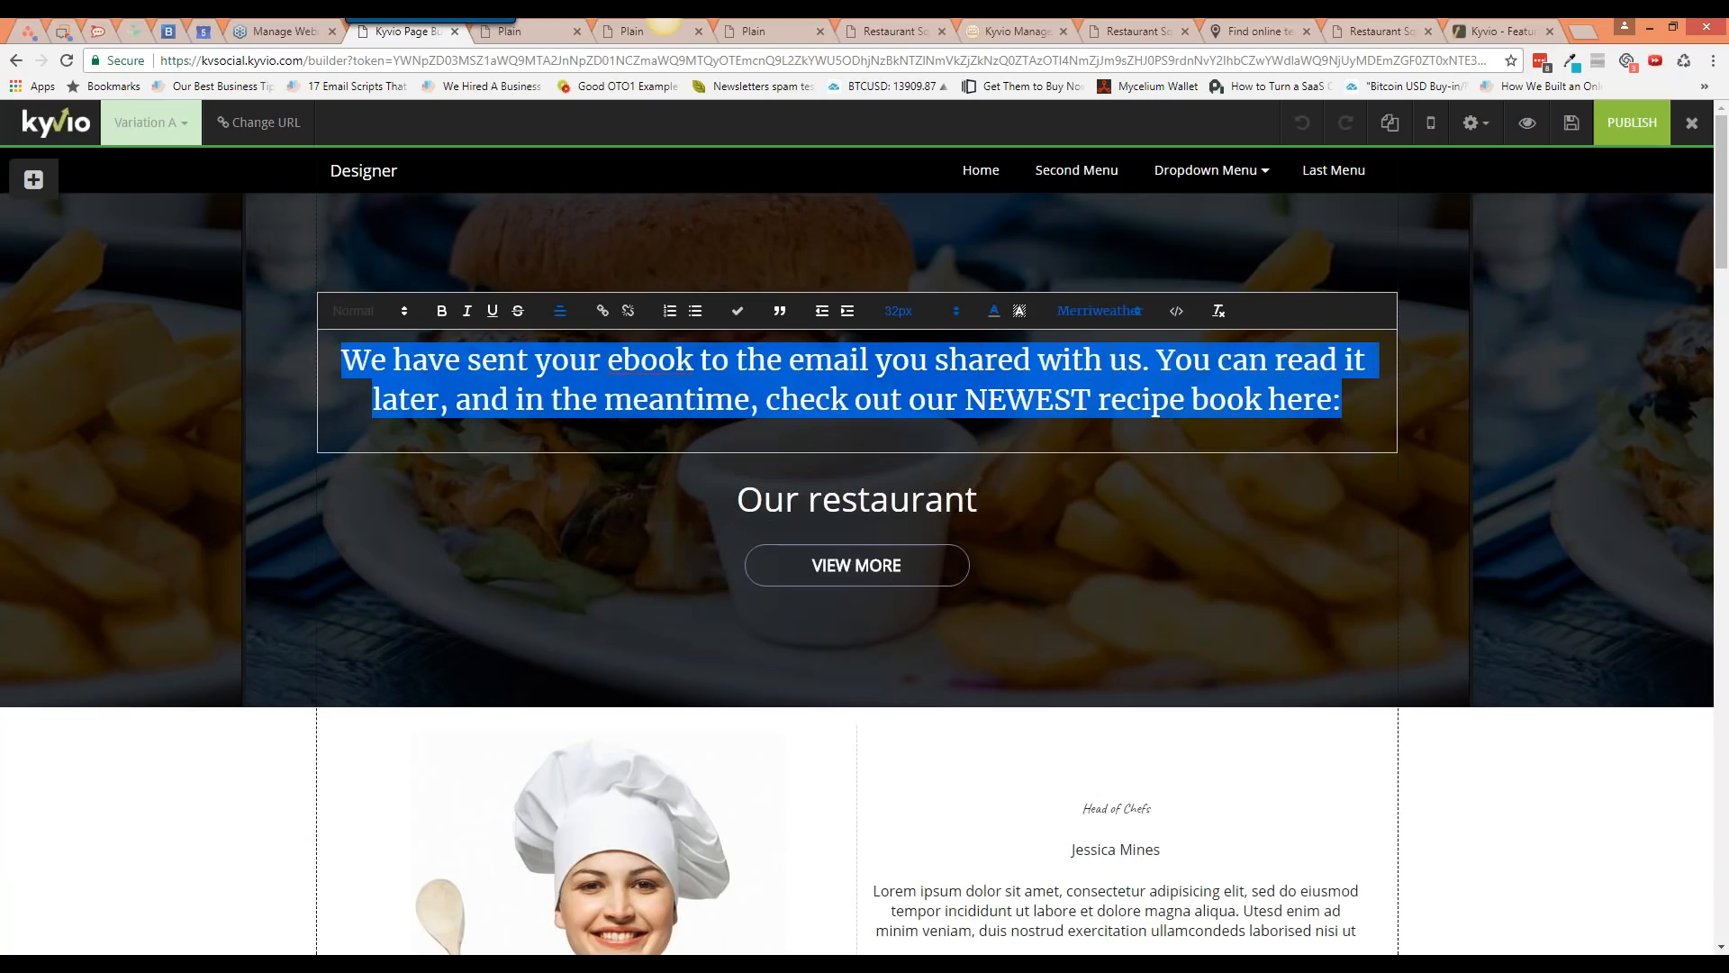
{"action": "left_click", "coordinate": [1299, 589]}
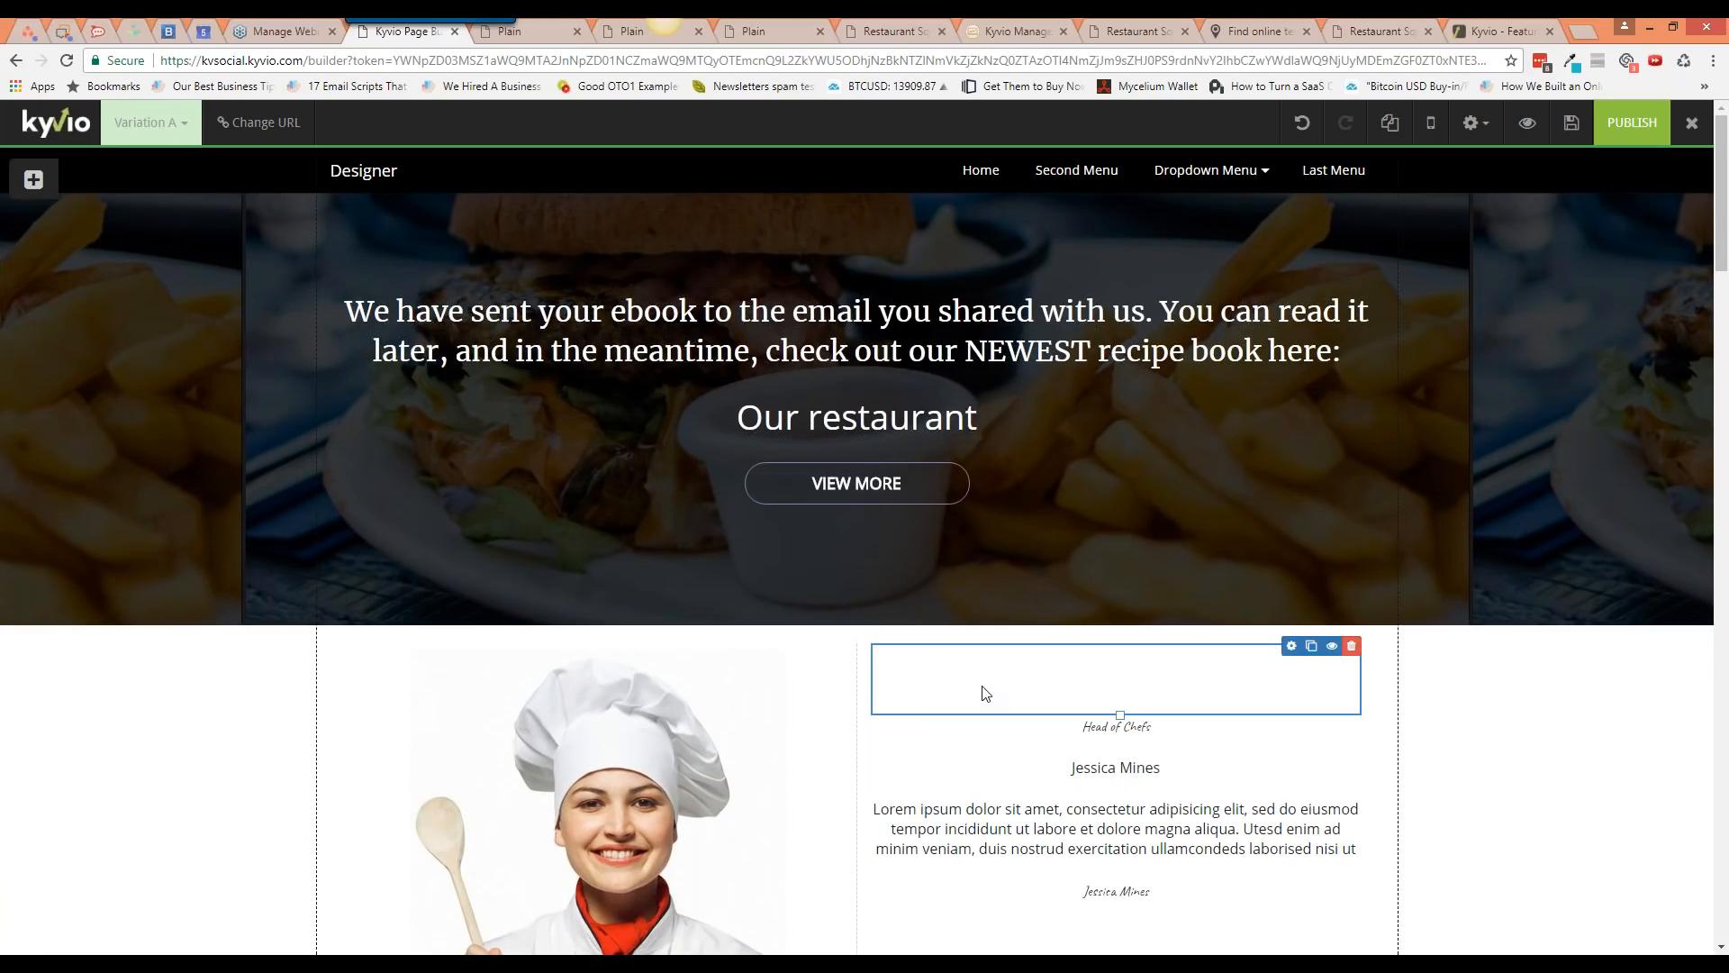
Step: Publish the restyled thank-you page and return to the funnel's Manage Pages list
{"action": "scroll", "coordinate": [986, 695], "scroll_direction": "down", "scroll_amount": 2}
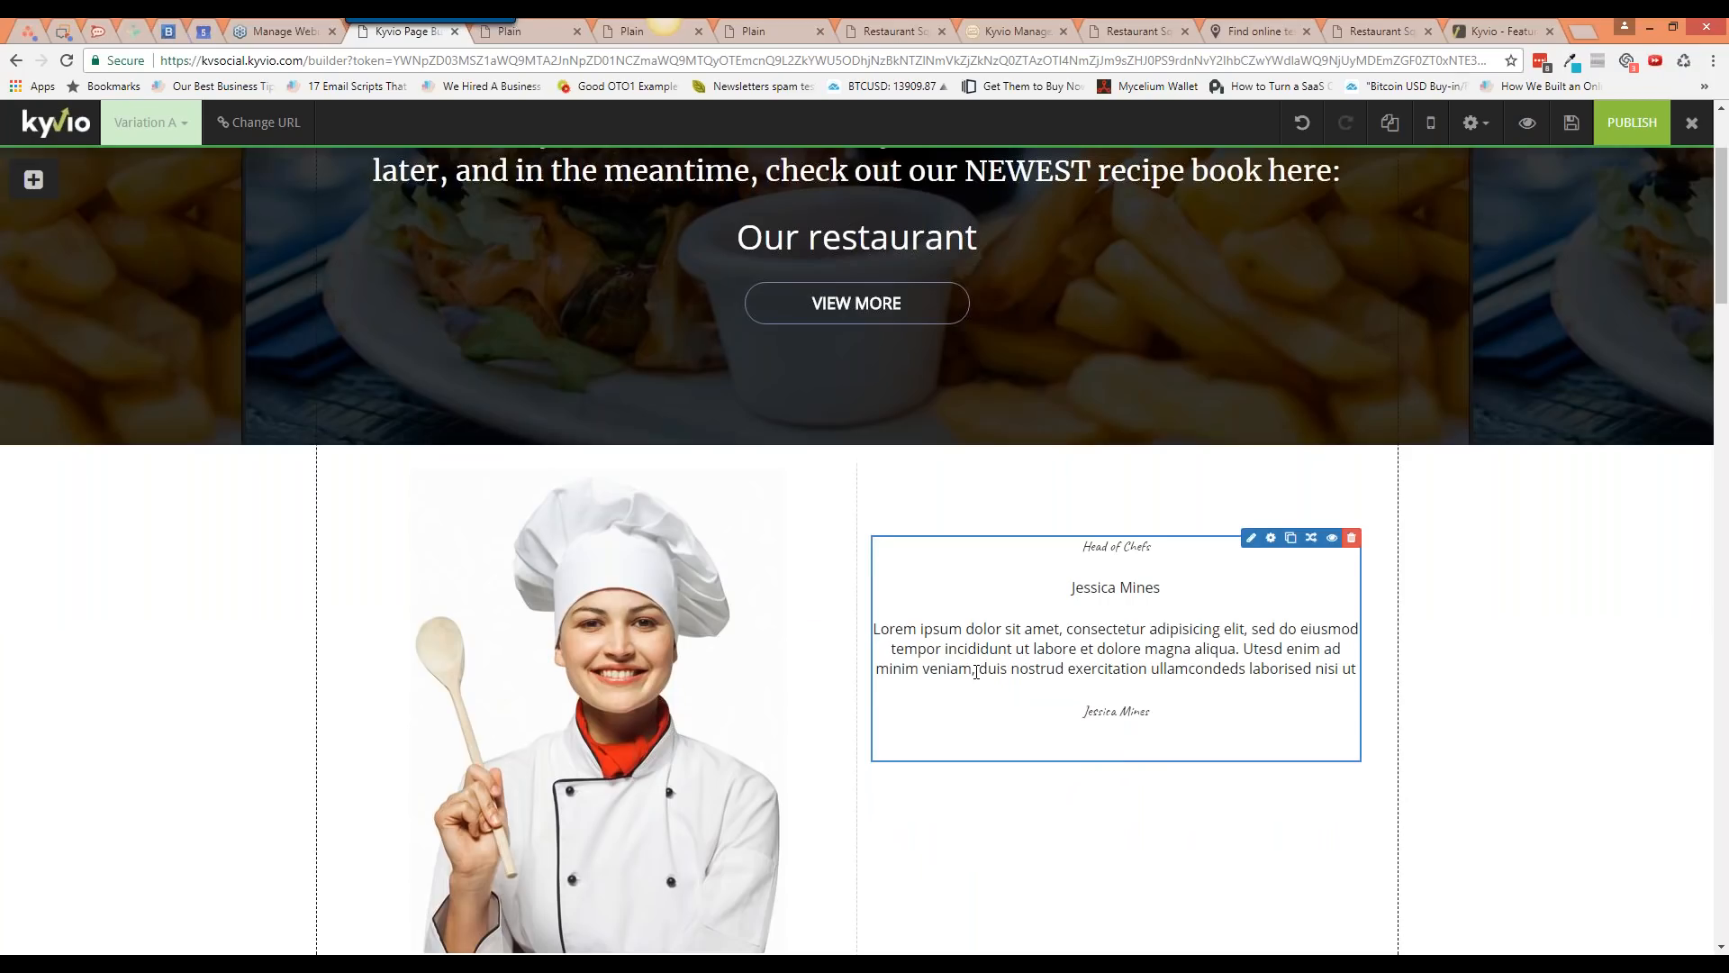
{"action": "scroll", "coordinate": [976, 672], "scroll_direction": "up", "scroll_amount": 2}
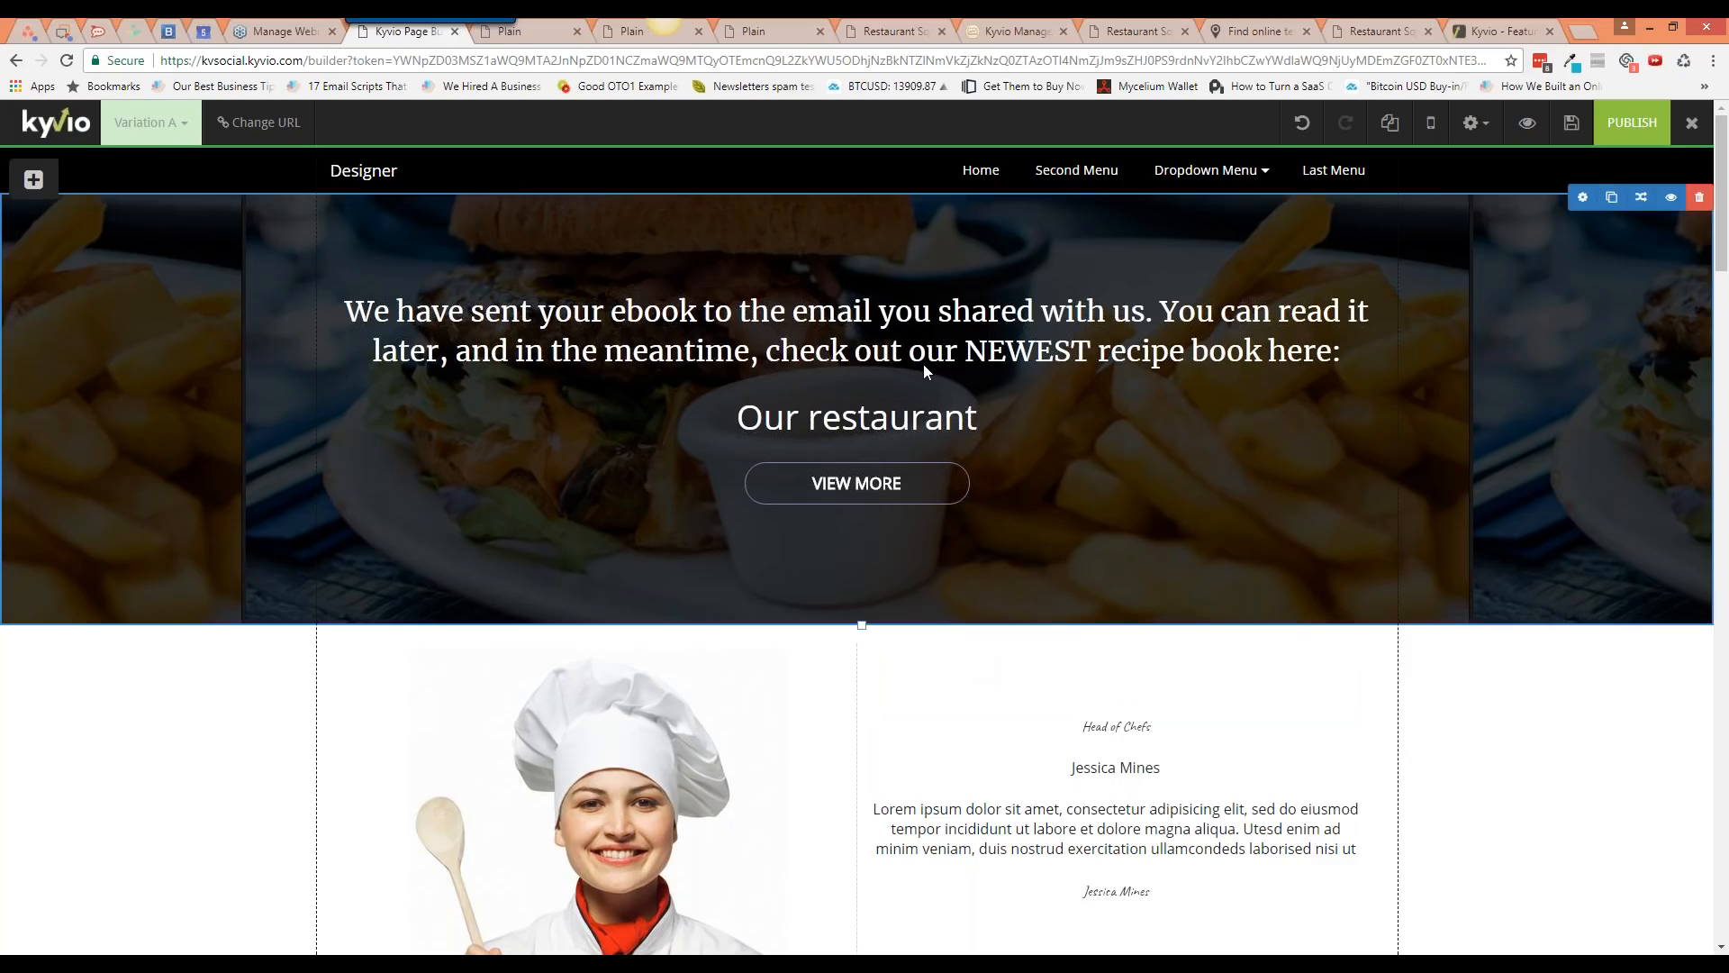
{"action": "left_click", "coordinate": [1643, 135]}
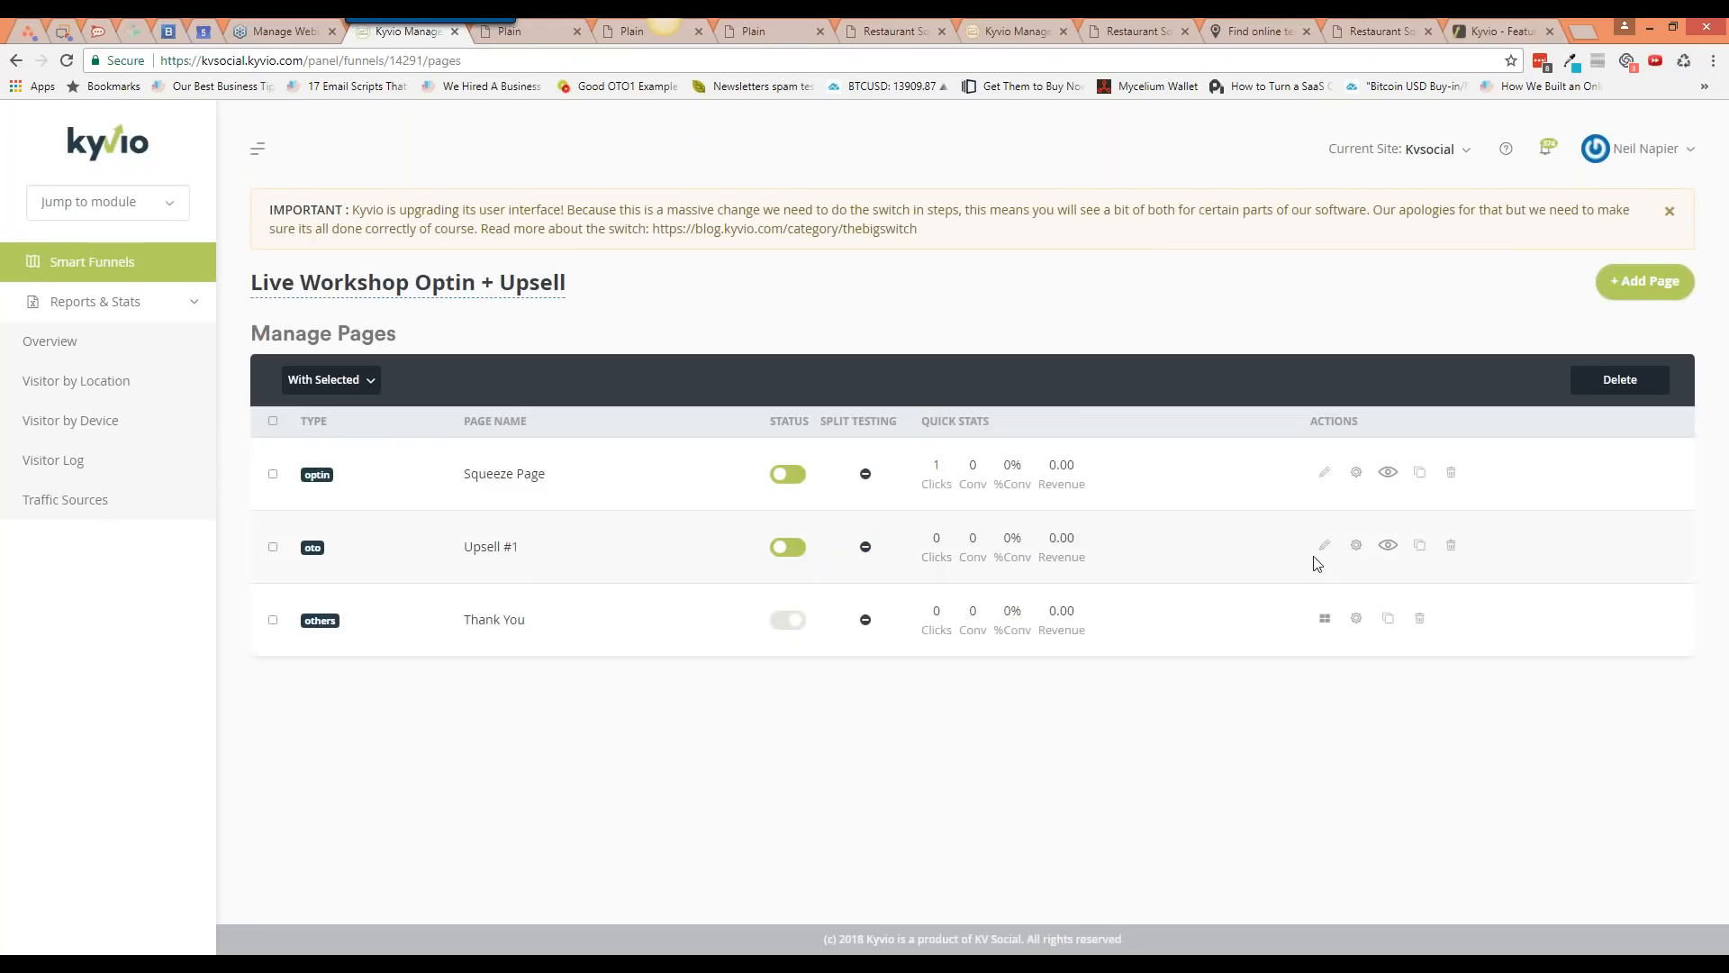
Step: Briefly preview the Upsell #1 cooking-classes page, then open the Squeeze Page in the builder
{"action": "left_click", "coordinate": [1389, 547]}
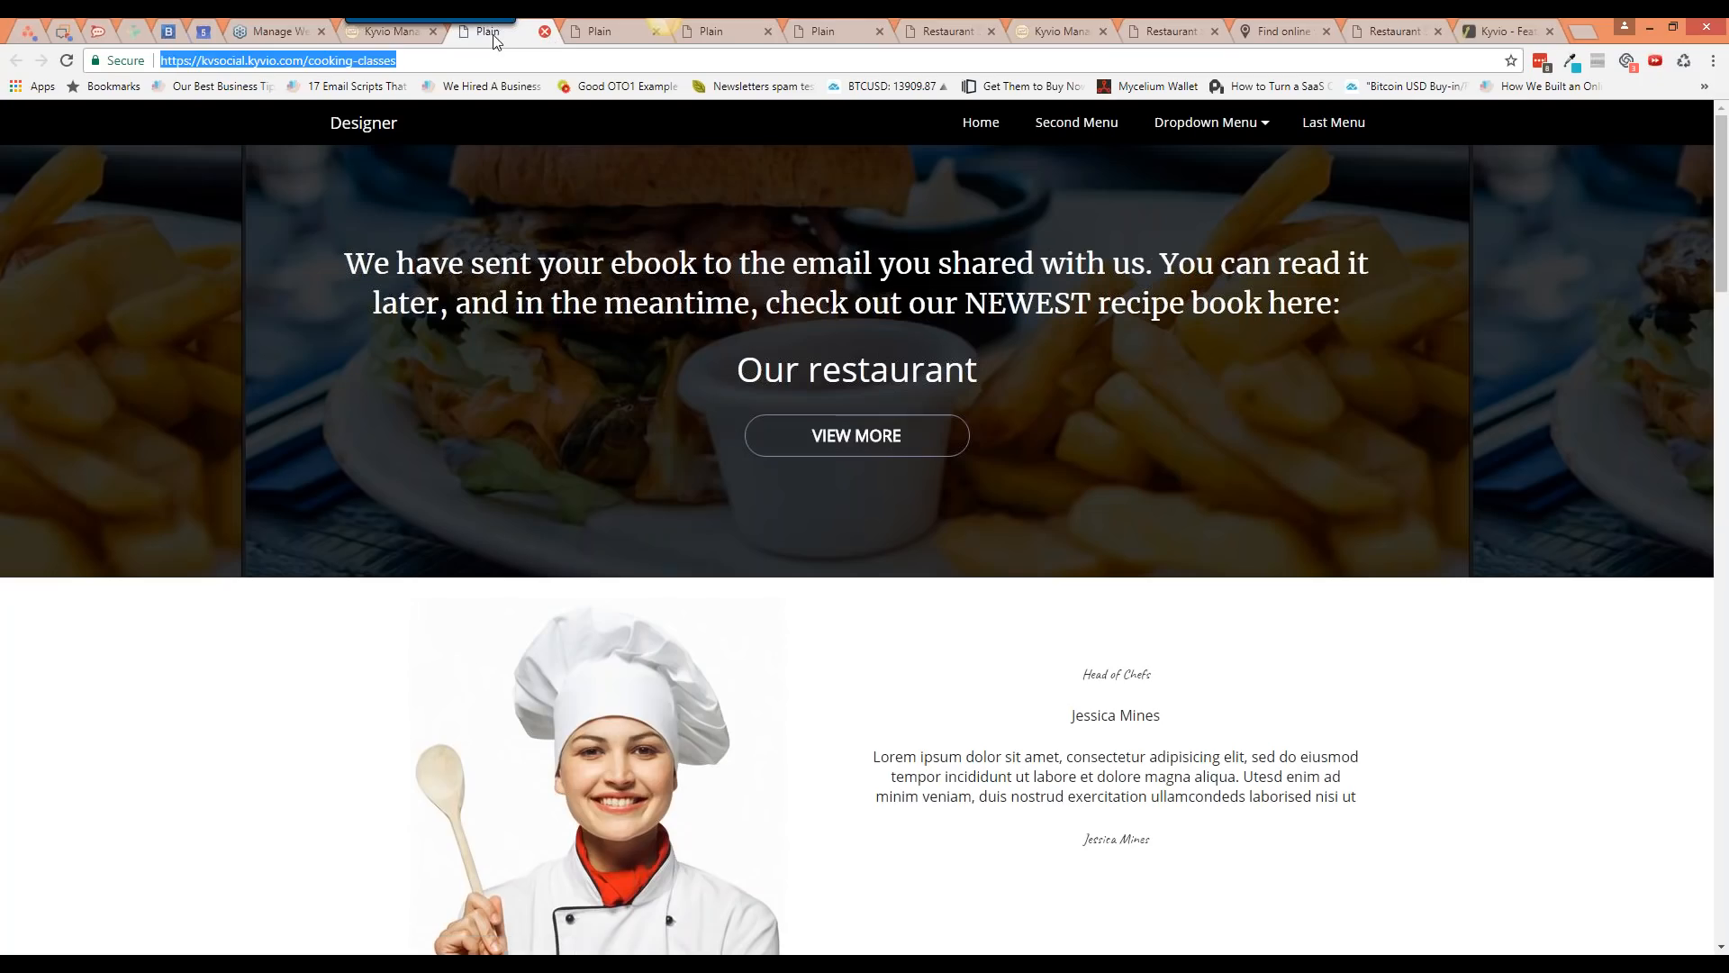
{"action": "left_click", "coordinate": [544, 32]}
{"action": "left_click", "coordinate": [1323, 472]}
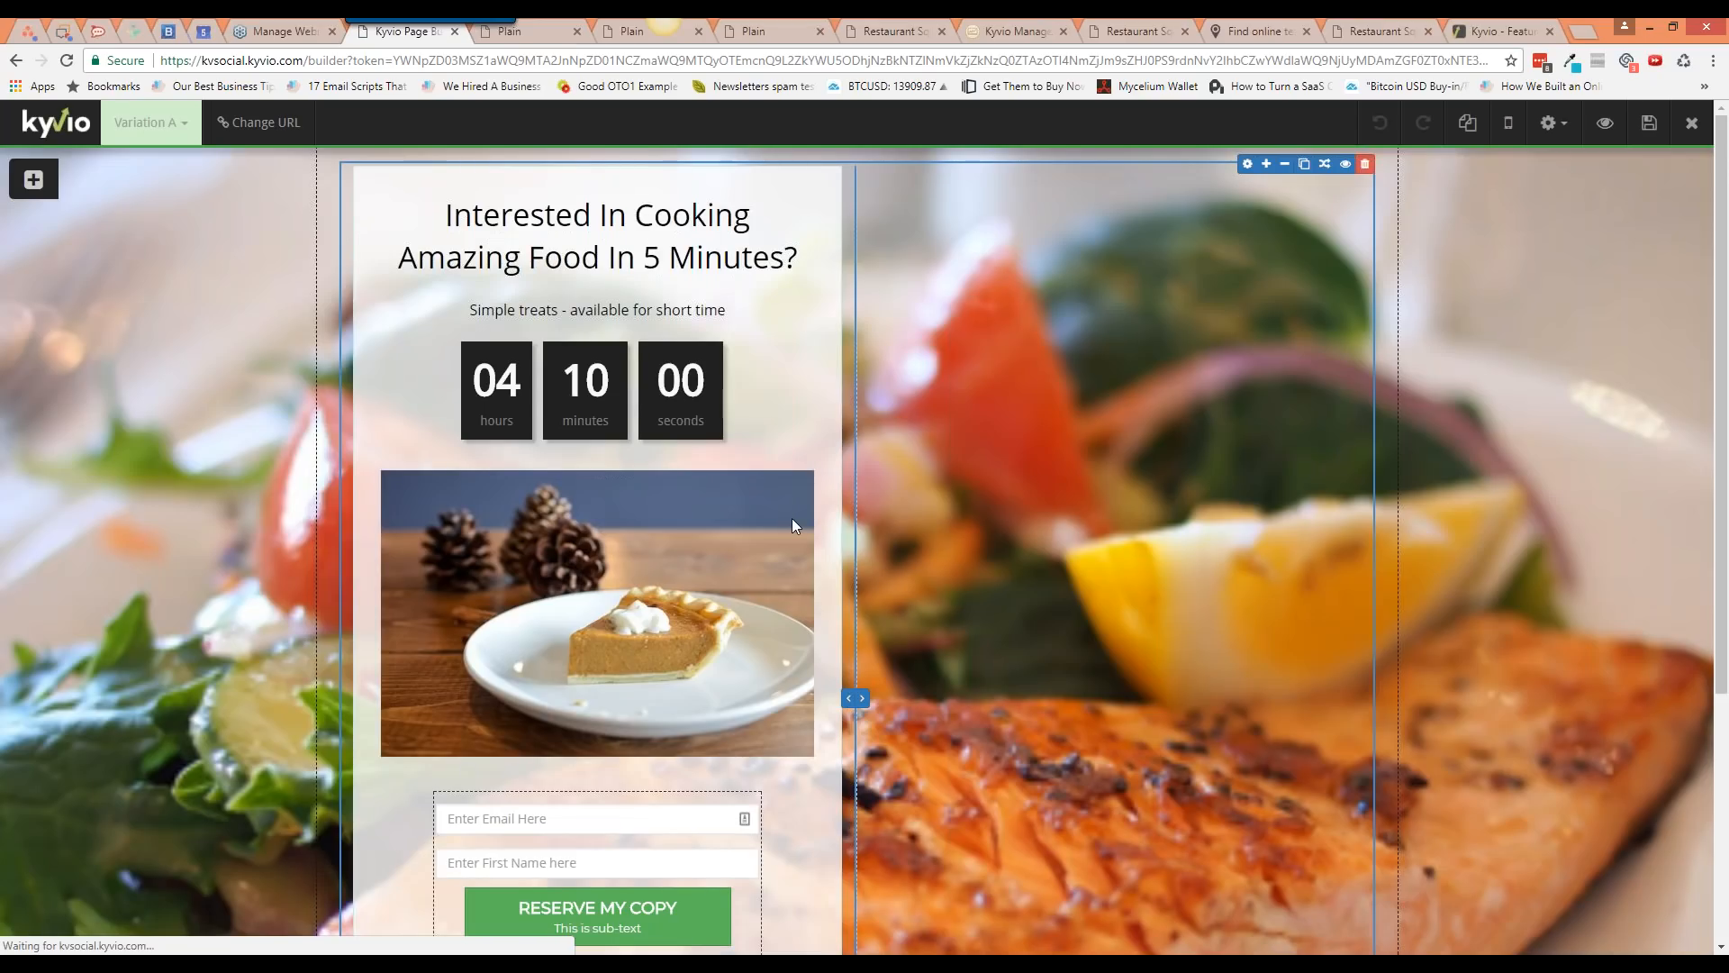
{"action": "scroll", "coordinate": [793, 519], "scroll_direction": "down", "scroll_amount": 1}
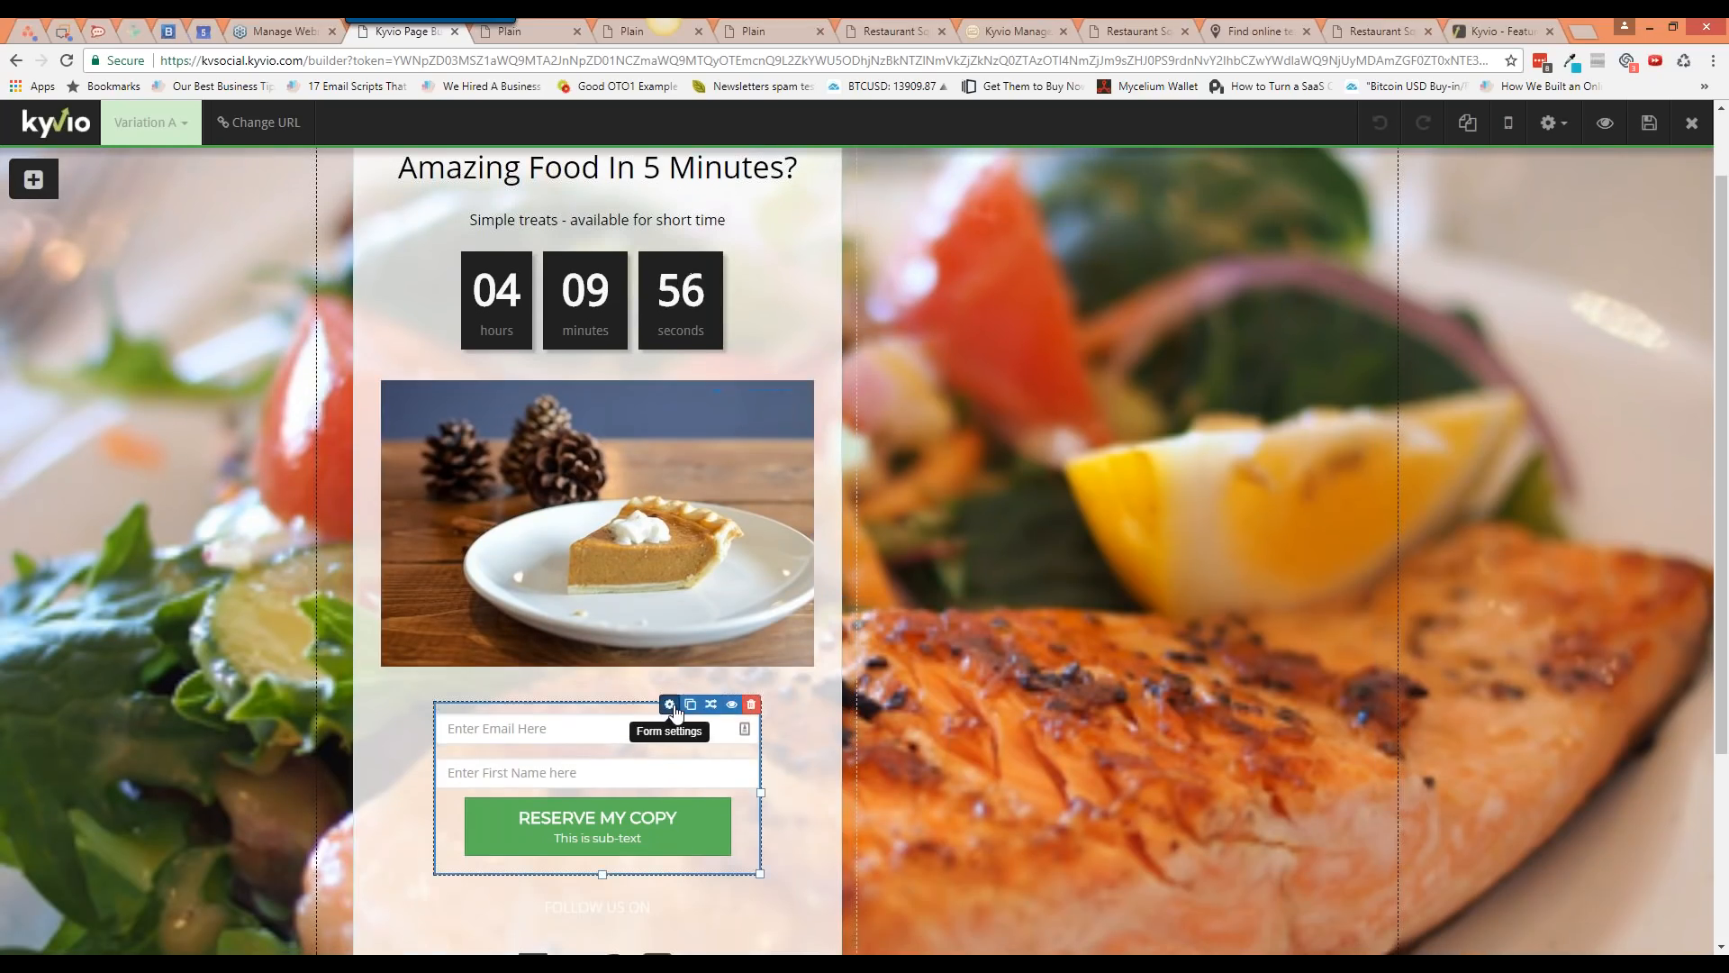
{"action": "left_click", "coordinate": [667, 708]}
{"action": "triple_click", "coordinate": [1360, 509]}
{"action": "type", "text": "https://kvsocial.kyvio.com/cooking-classes"}
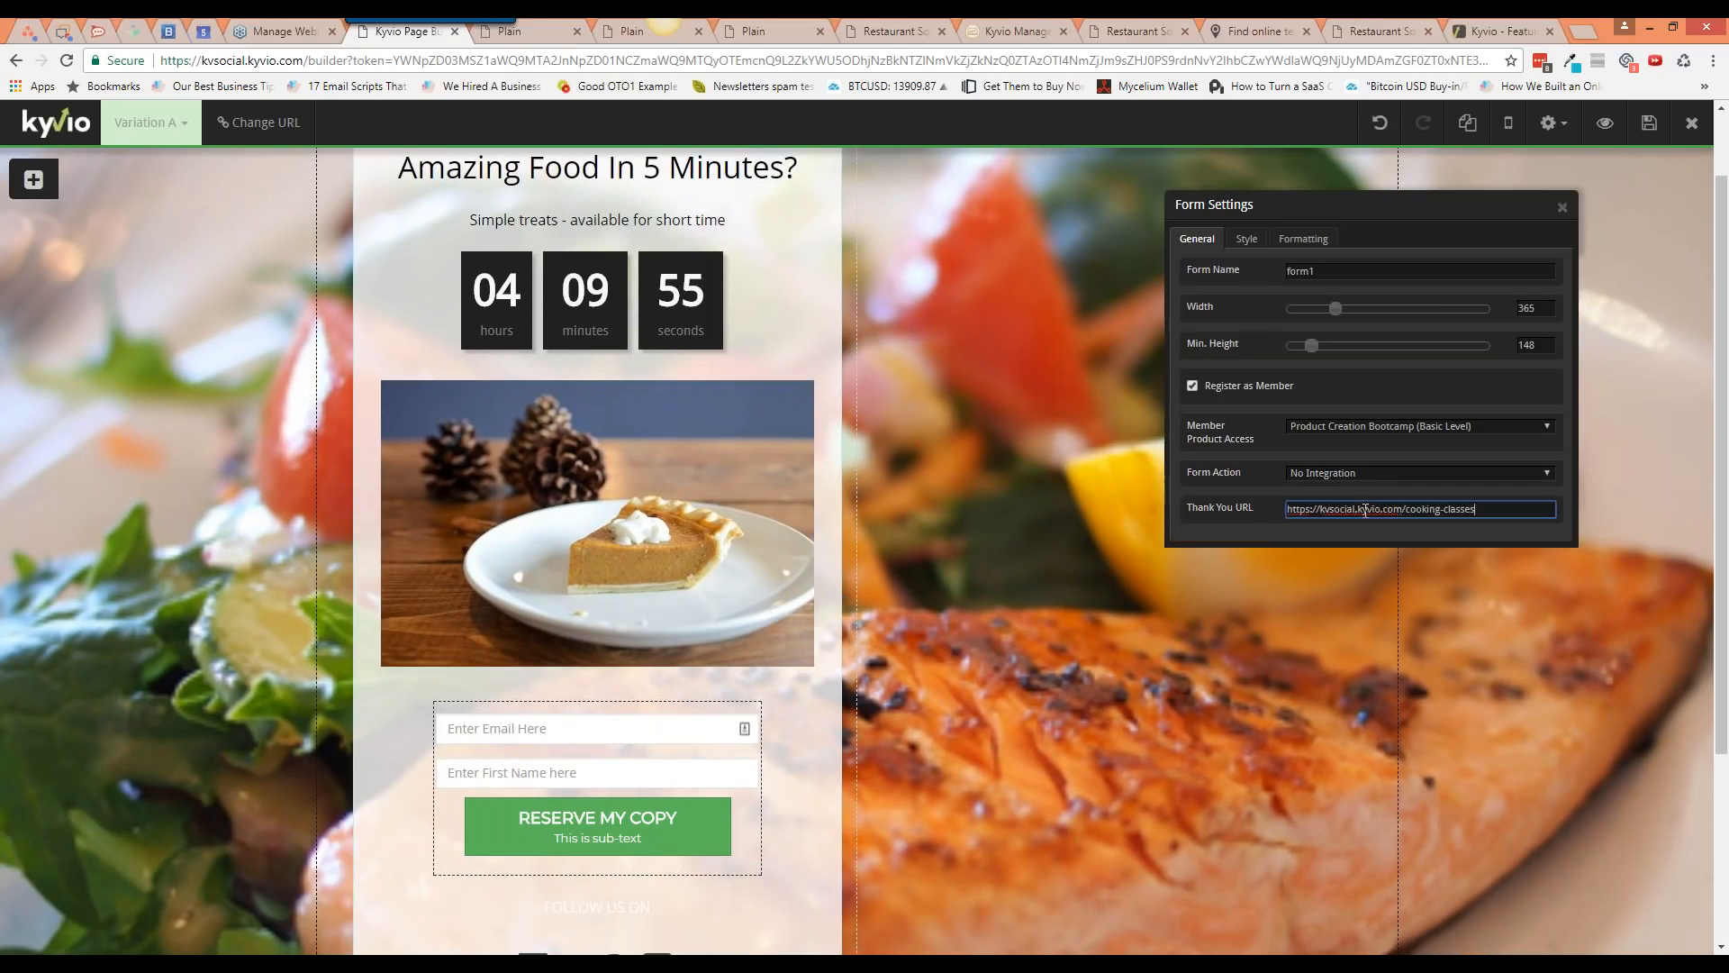
{"action": "left_click", "coordinate": [1192, 389]}
{"action": "left_click", "coordinate": [1364, 459]}
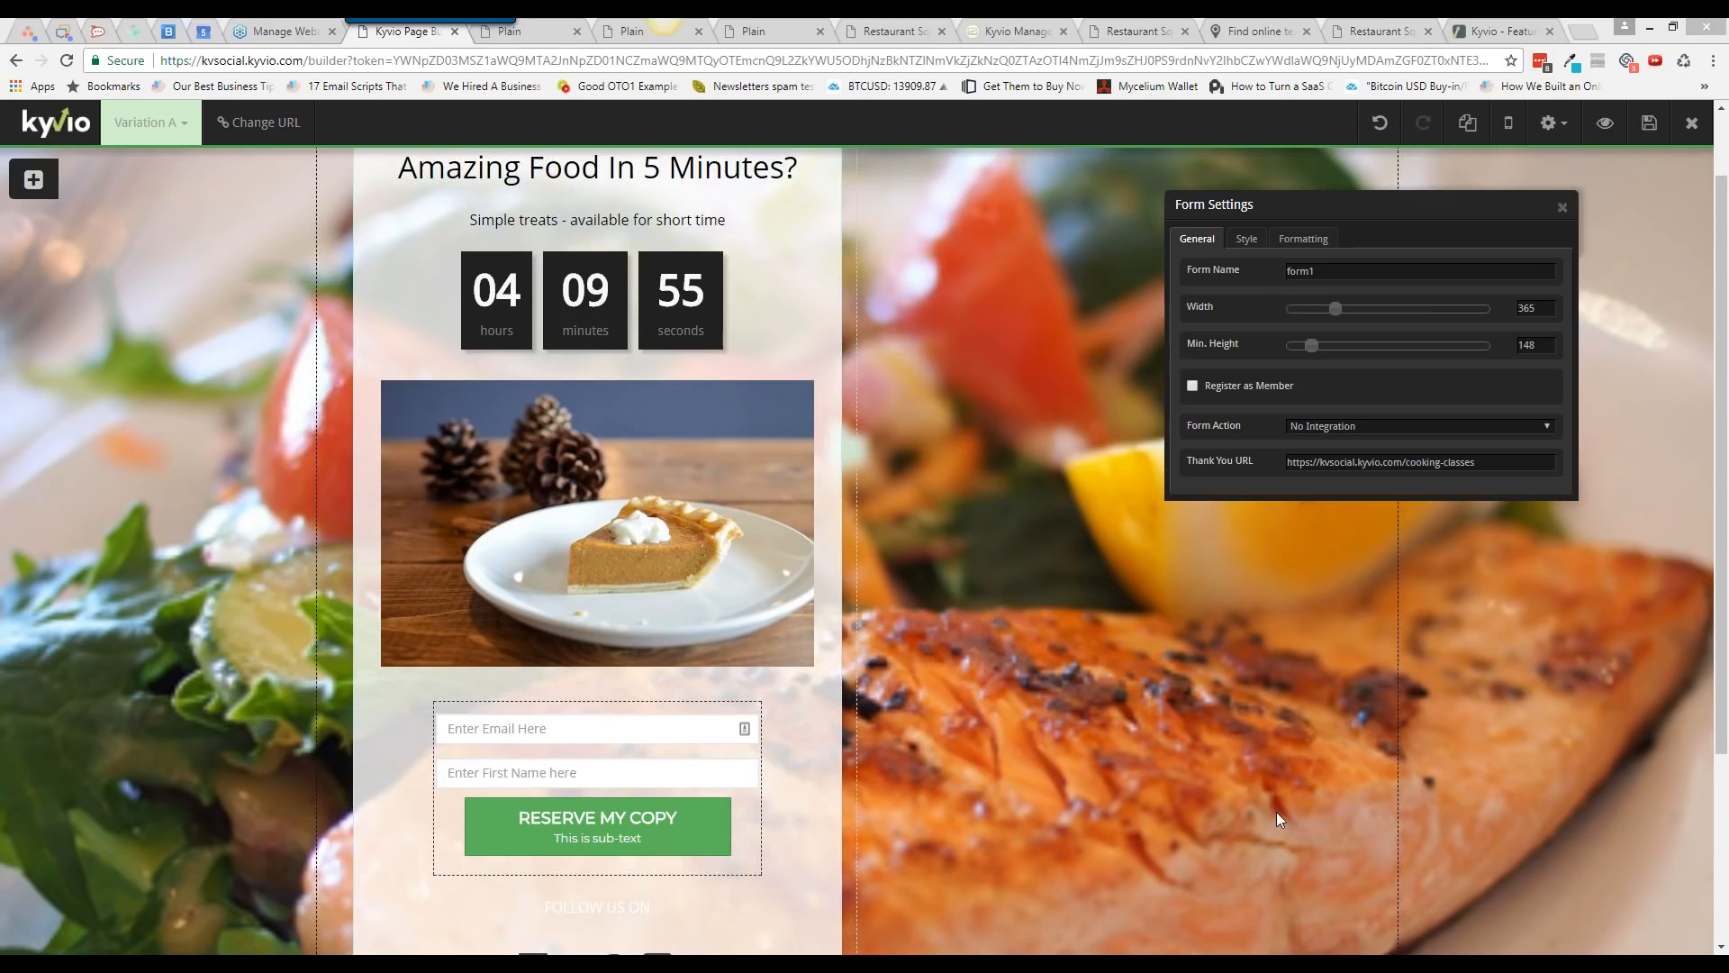
{"action": "left_click", "coordinate": [1159, 678]}
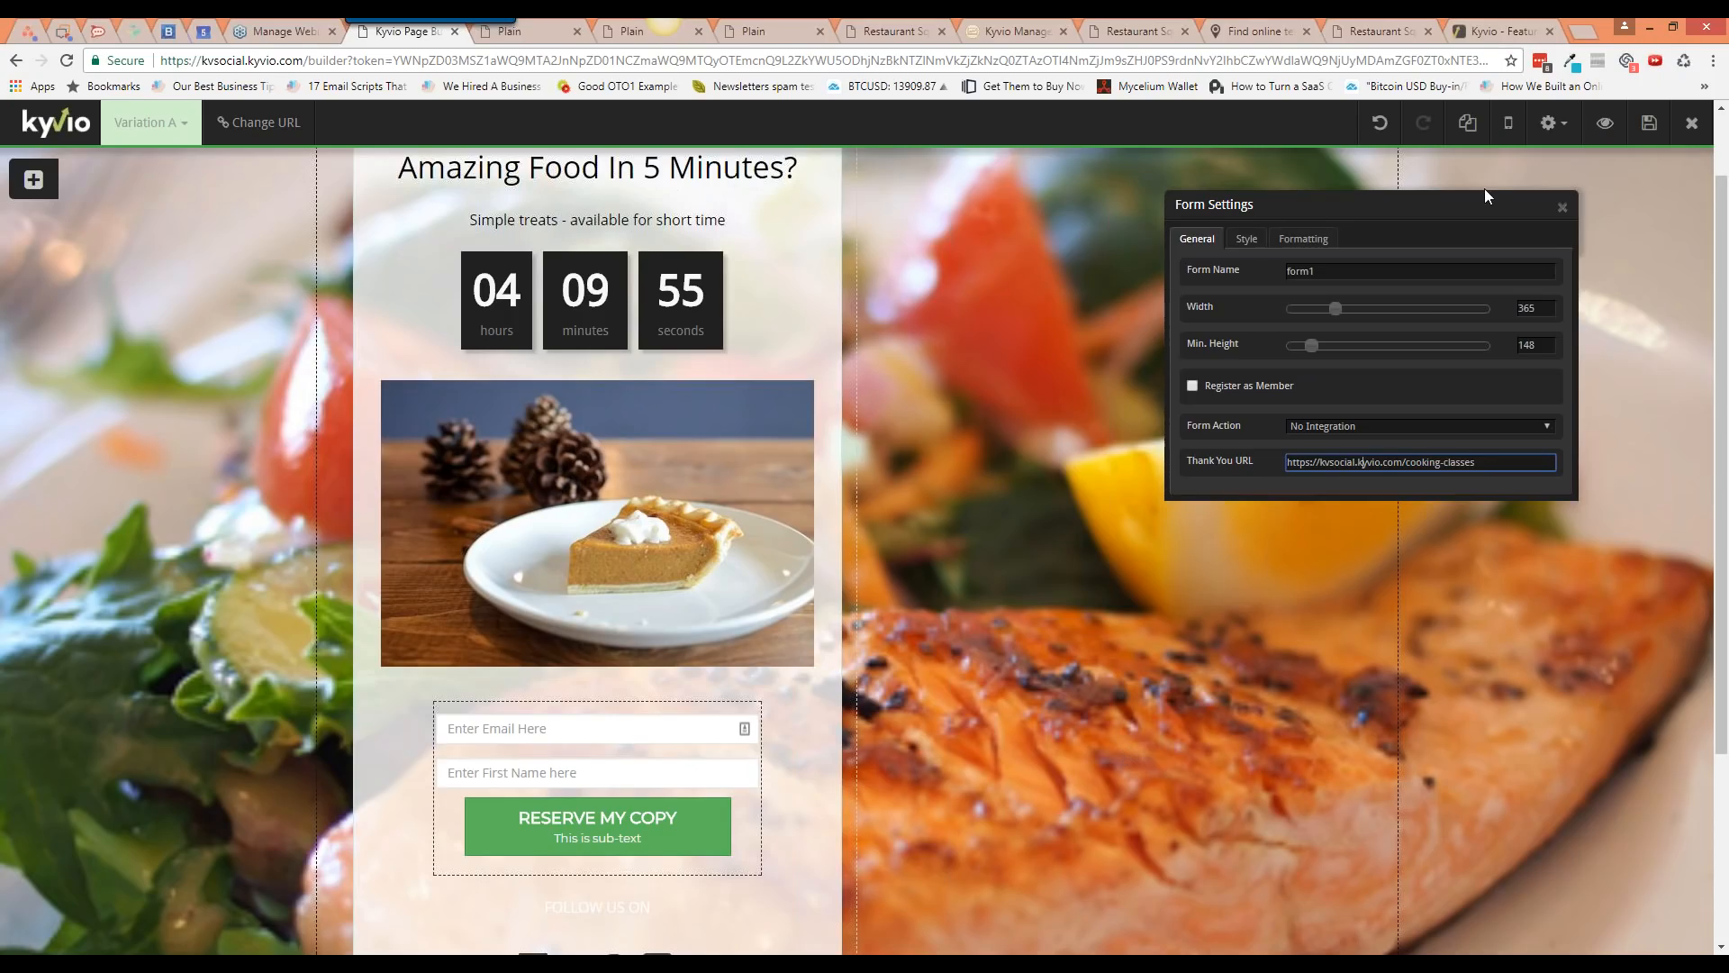
Step: Close Form Settings and review the squeeze page's headline, countdown, pie photo and opt-in form
{"action": "left_click", "coordinate": [1562, 207]}
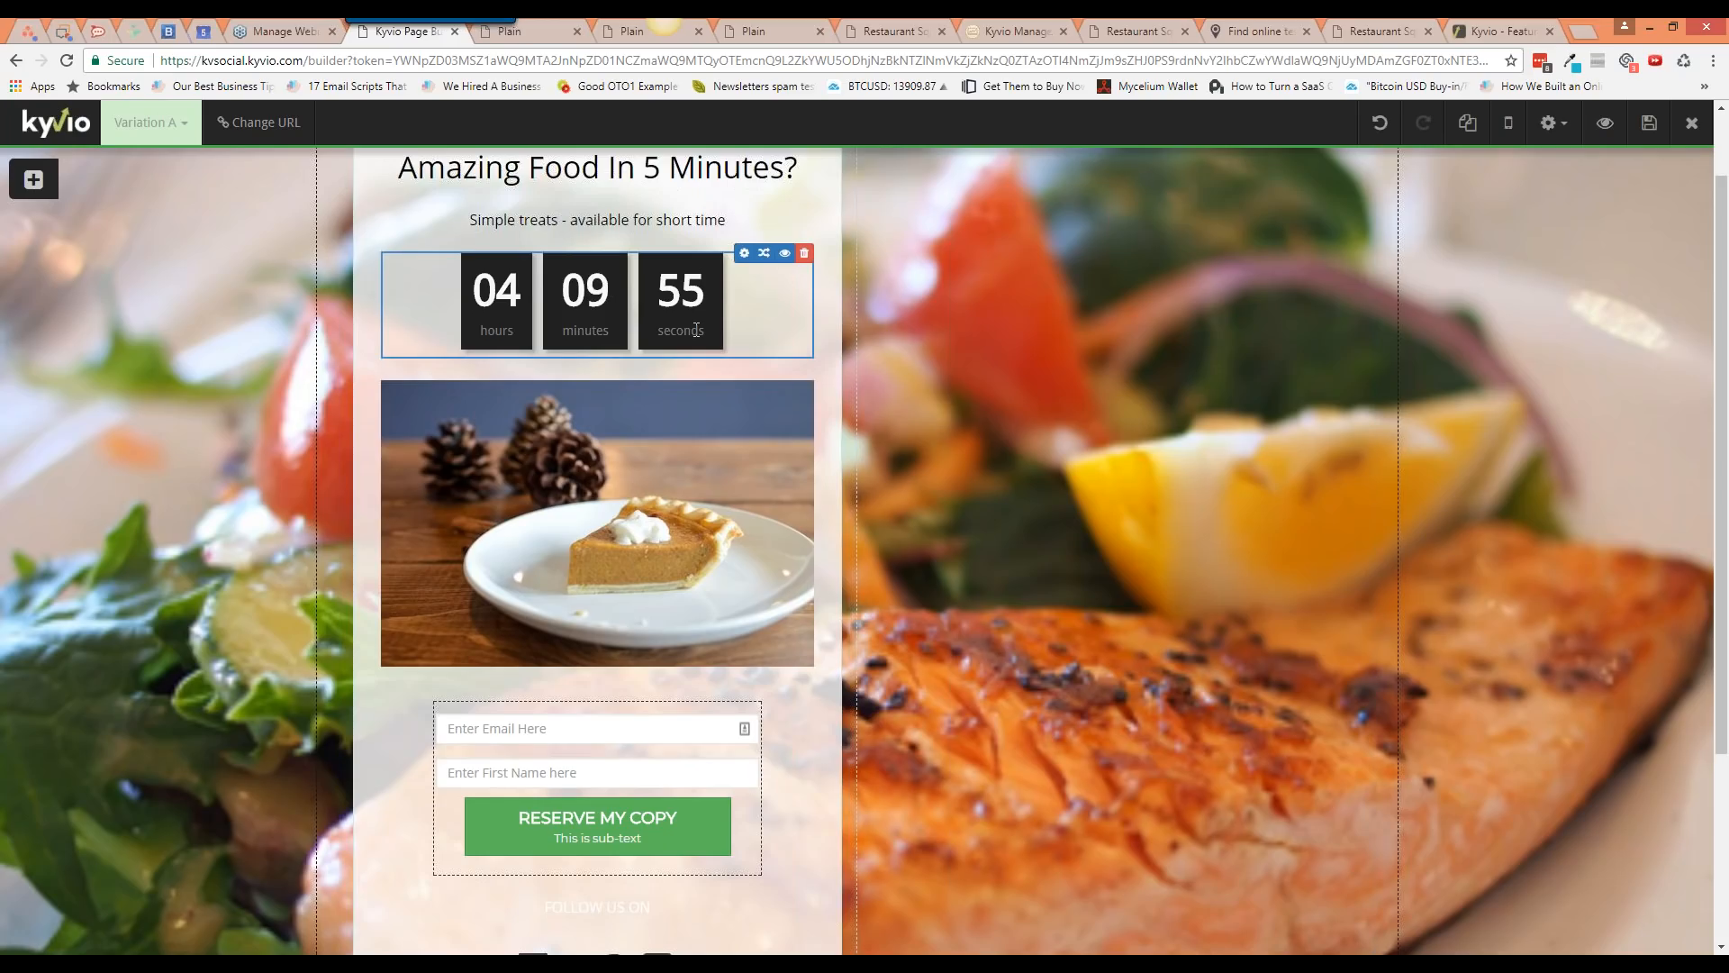
{"action": "scroll", "coordinate": [697, 329], "scroll_direction": "up", "scroll_amount": 1}
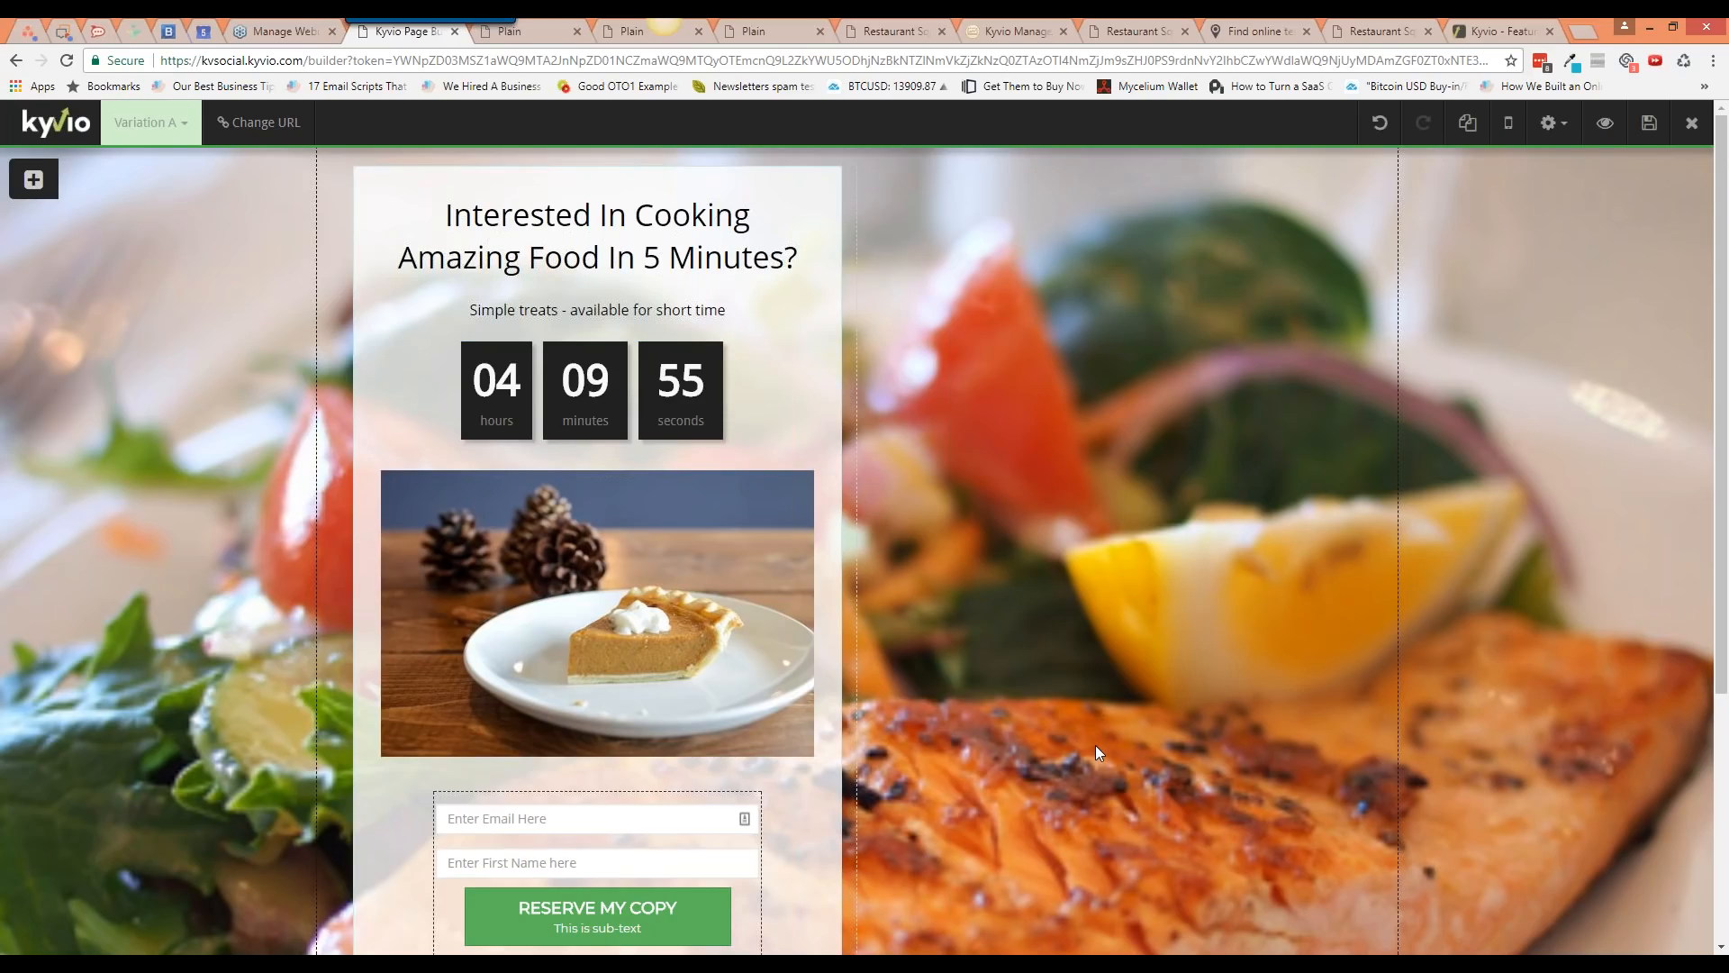
{"action": "scroll", "coordinate": [1095, 744], "scroll_direction": "down", "scroll_amount": 1}
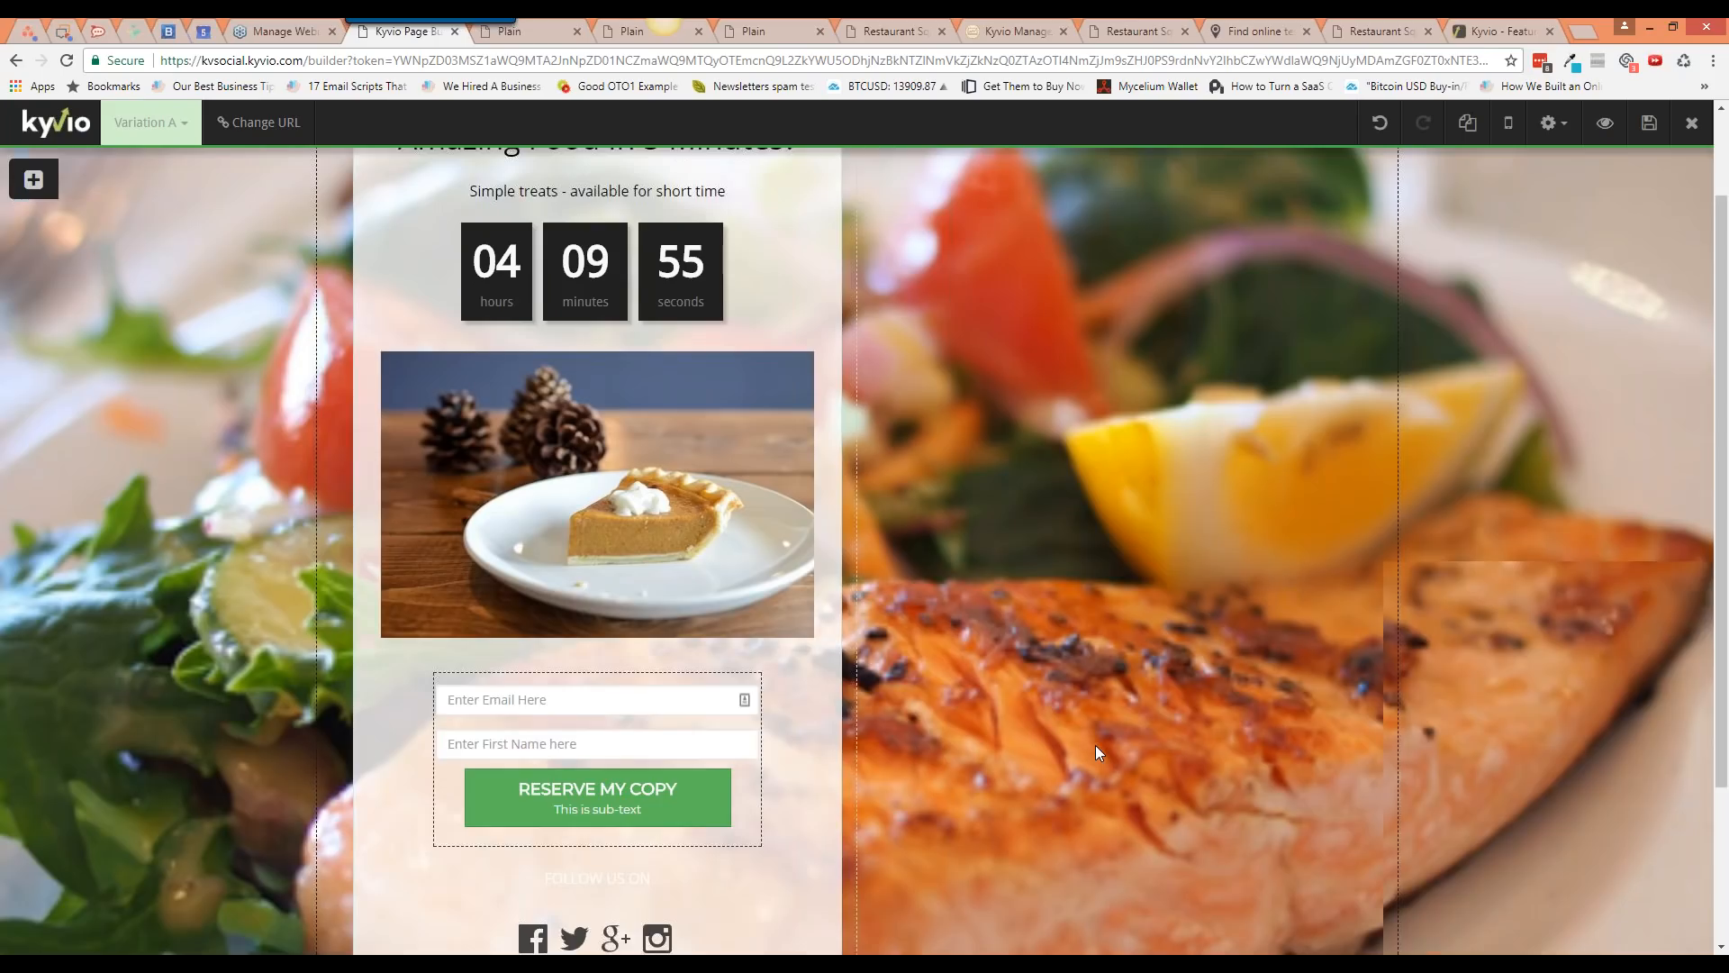
{"action": "scroll", "coordinate": [1095, 743], "scroll_direction": "up", "scroll_amount": 1}
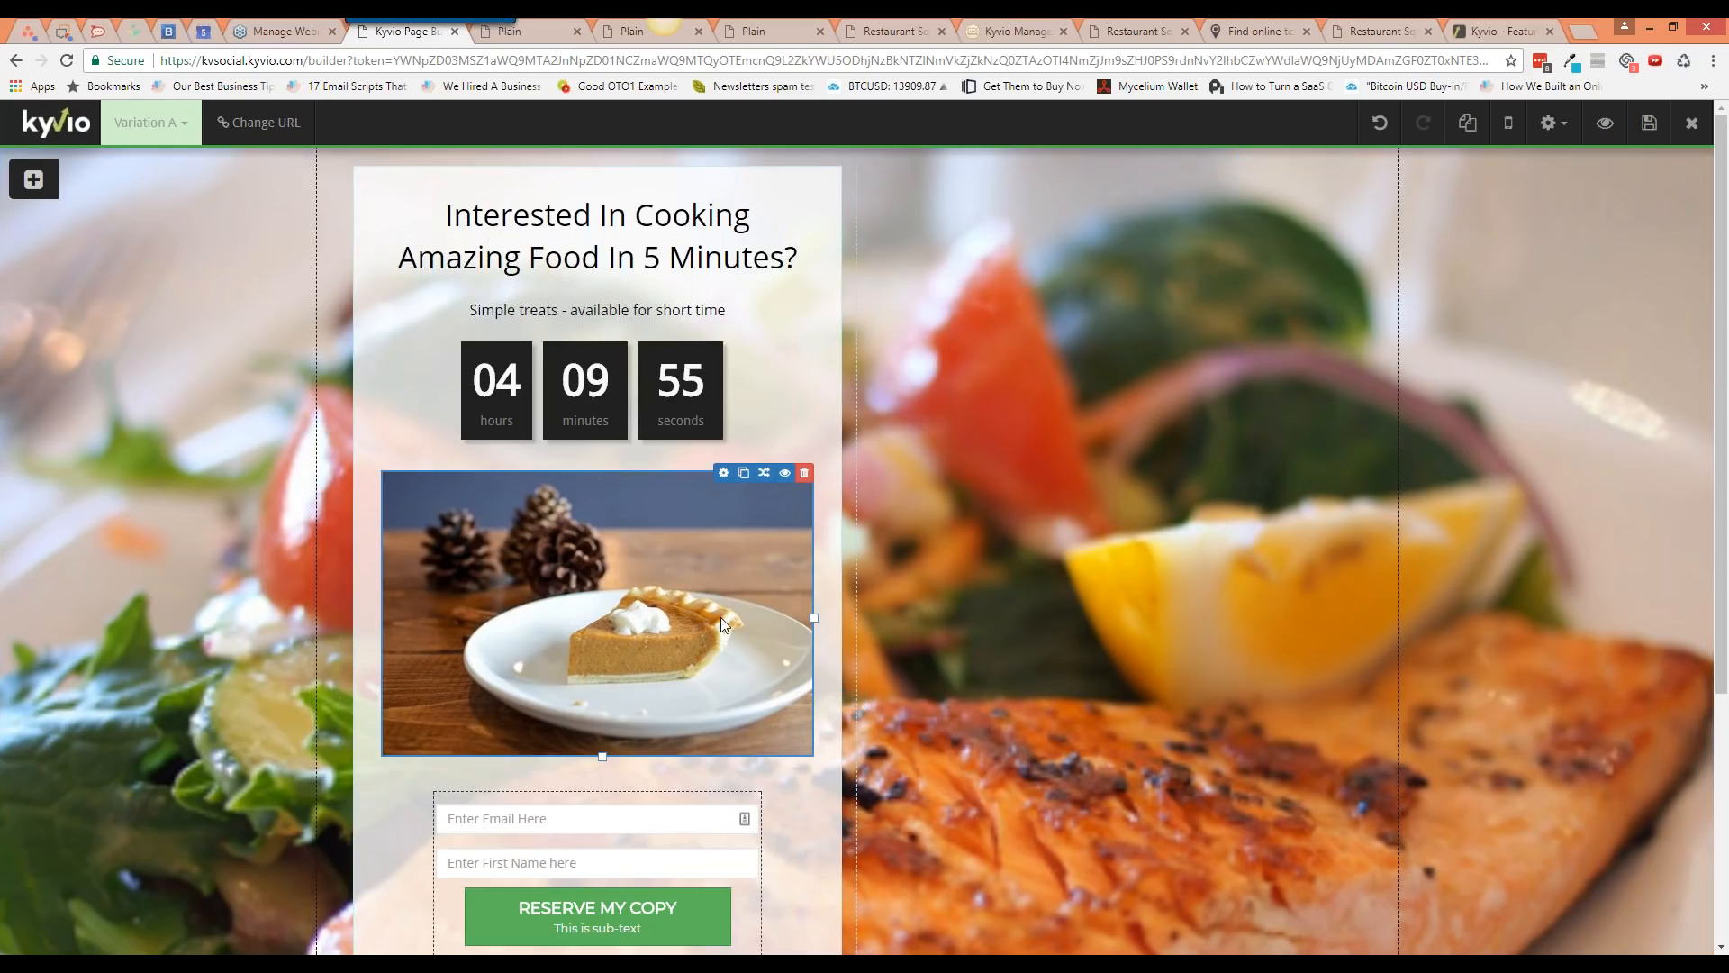
{"action": "scroll", "coordinate": [719, 618], "scroll_direction": "down", "scroll_amount": 1}
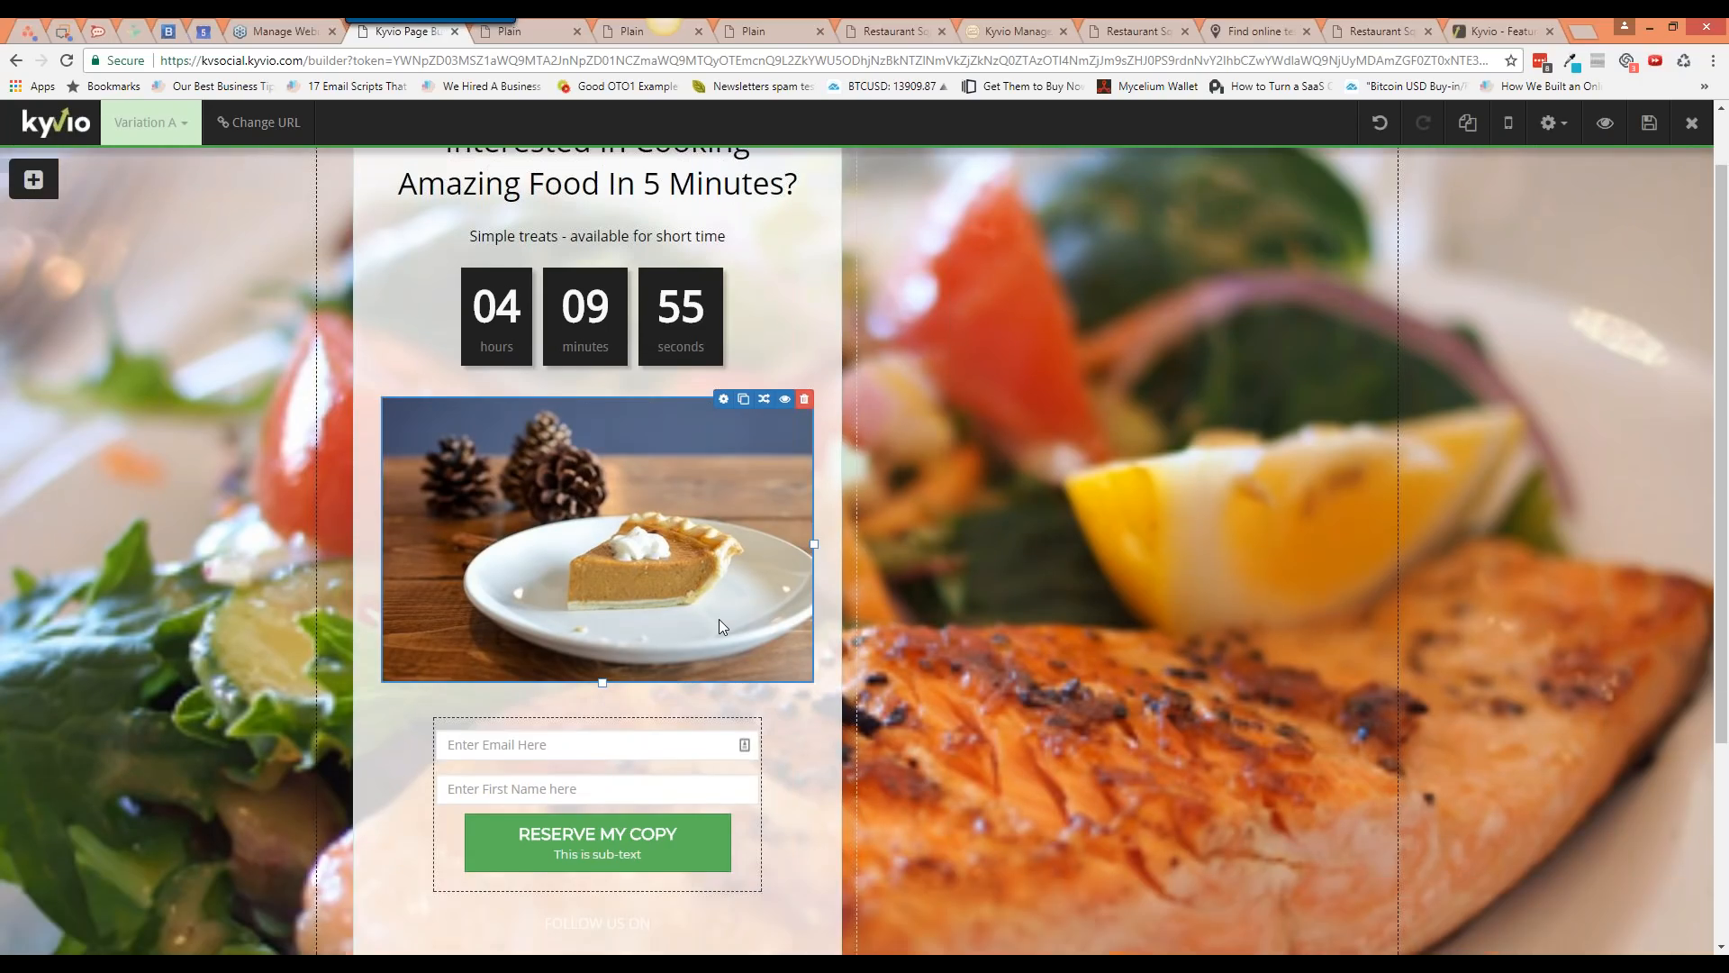
{"action": "scroll", "coordinate": [719, 619], "scroll_direction": "up", "scroll_amount": 1}
Step: Drag an HTML block from the misc insert panel into the right column and open its Html settings
{"action": "mouse_move", "coordinate": [33, 179]}
{"action": "mouse_move", "coordinate": [90, 499]}
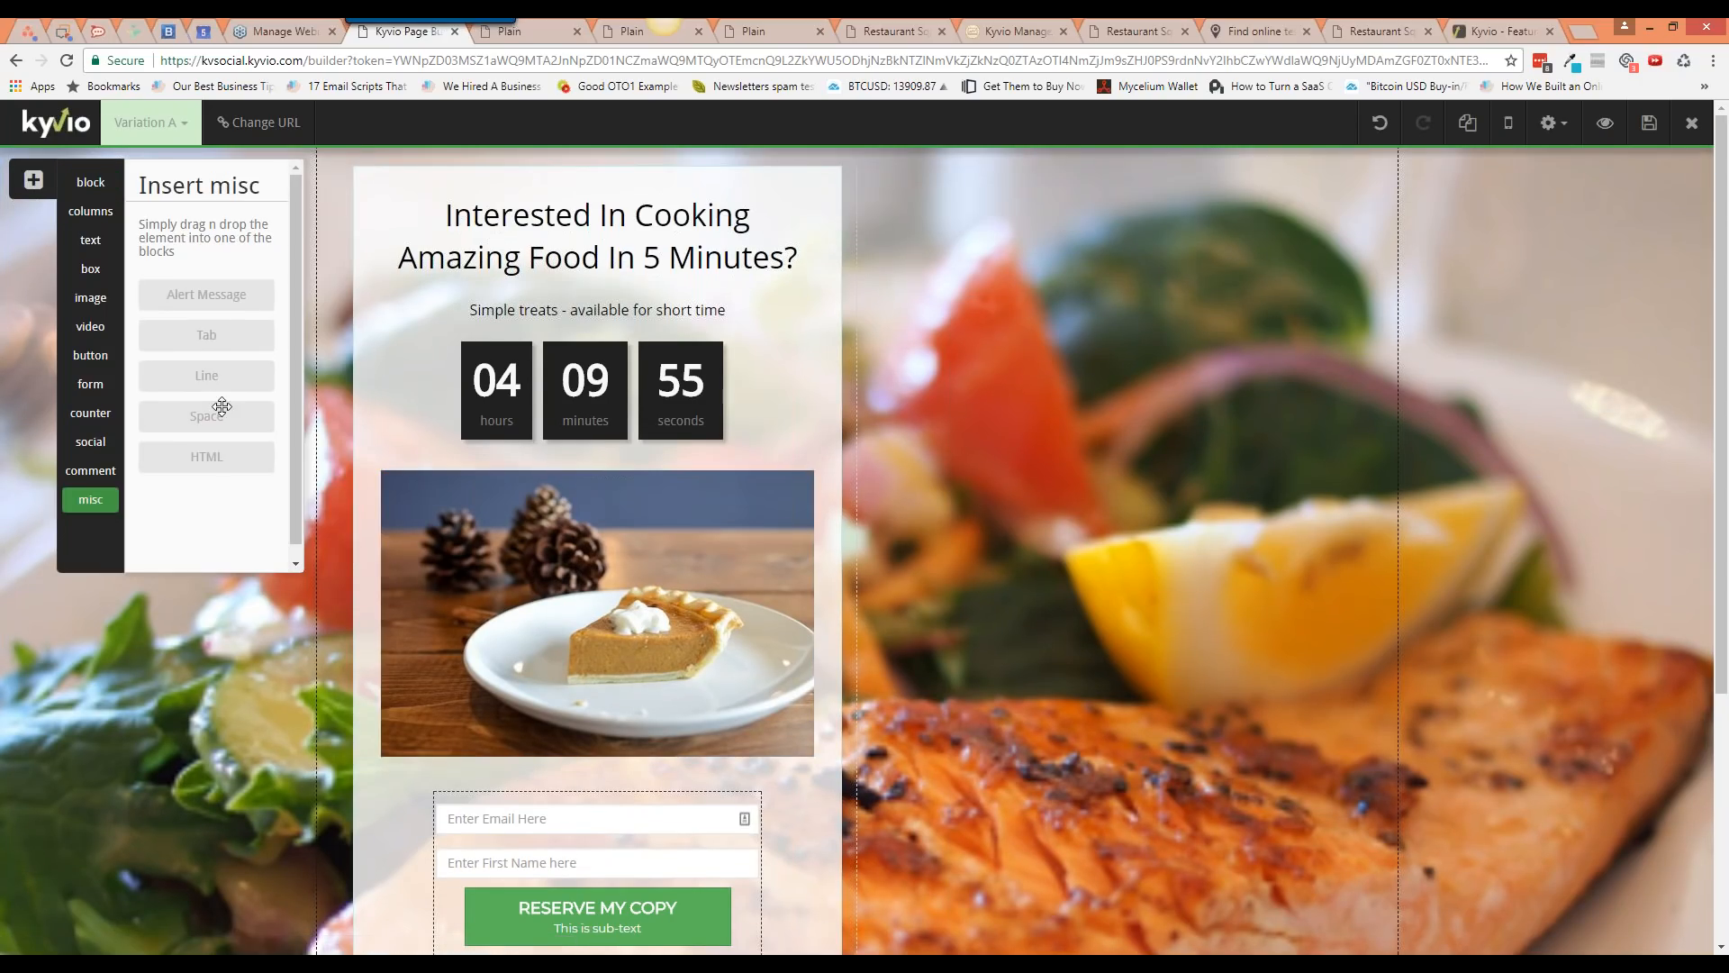
{"action": "left_click_drag", "start_coordinate": [223, 454], "coordinate": [1178, 277]}
{"action": "mouse_move", "coordinate": [1007, 216]}
{"action": "left_click", "coordinate": [1270, 184]}
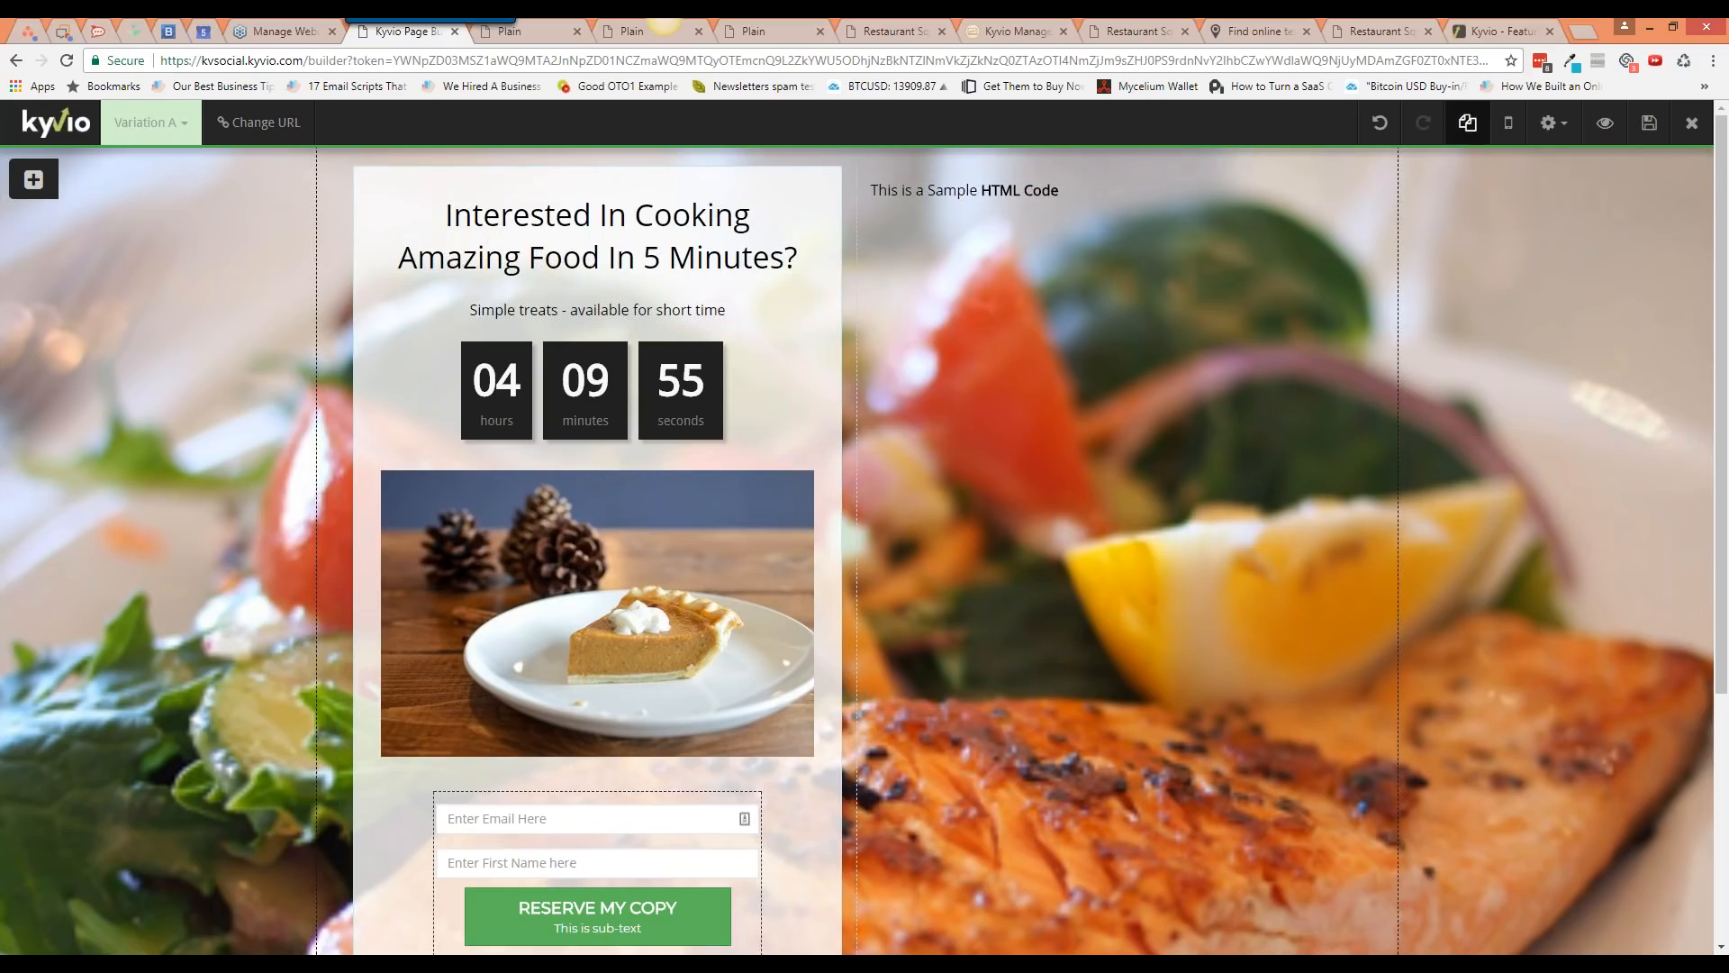
Step: Leave the page builder and switch to the Kyvio Support knowledge base window
{"action": "left_click", "coordinate": [1549, 128]}
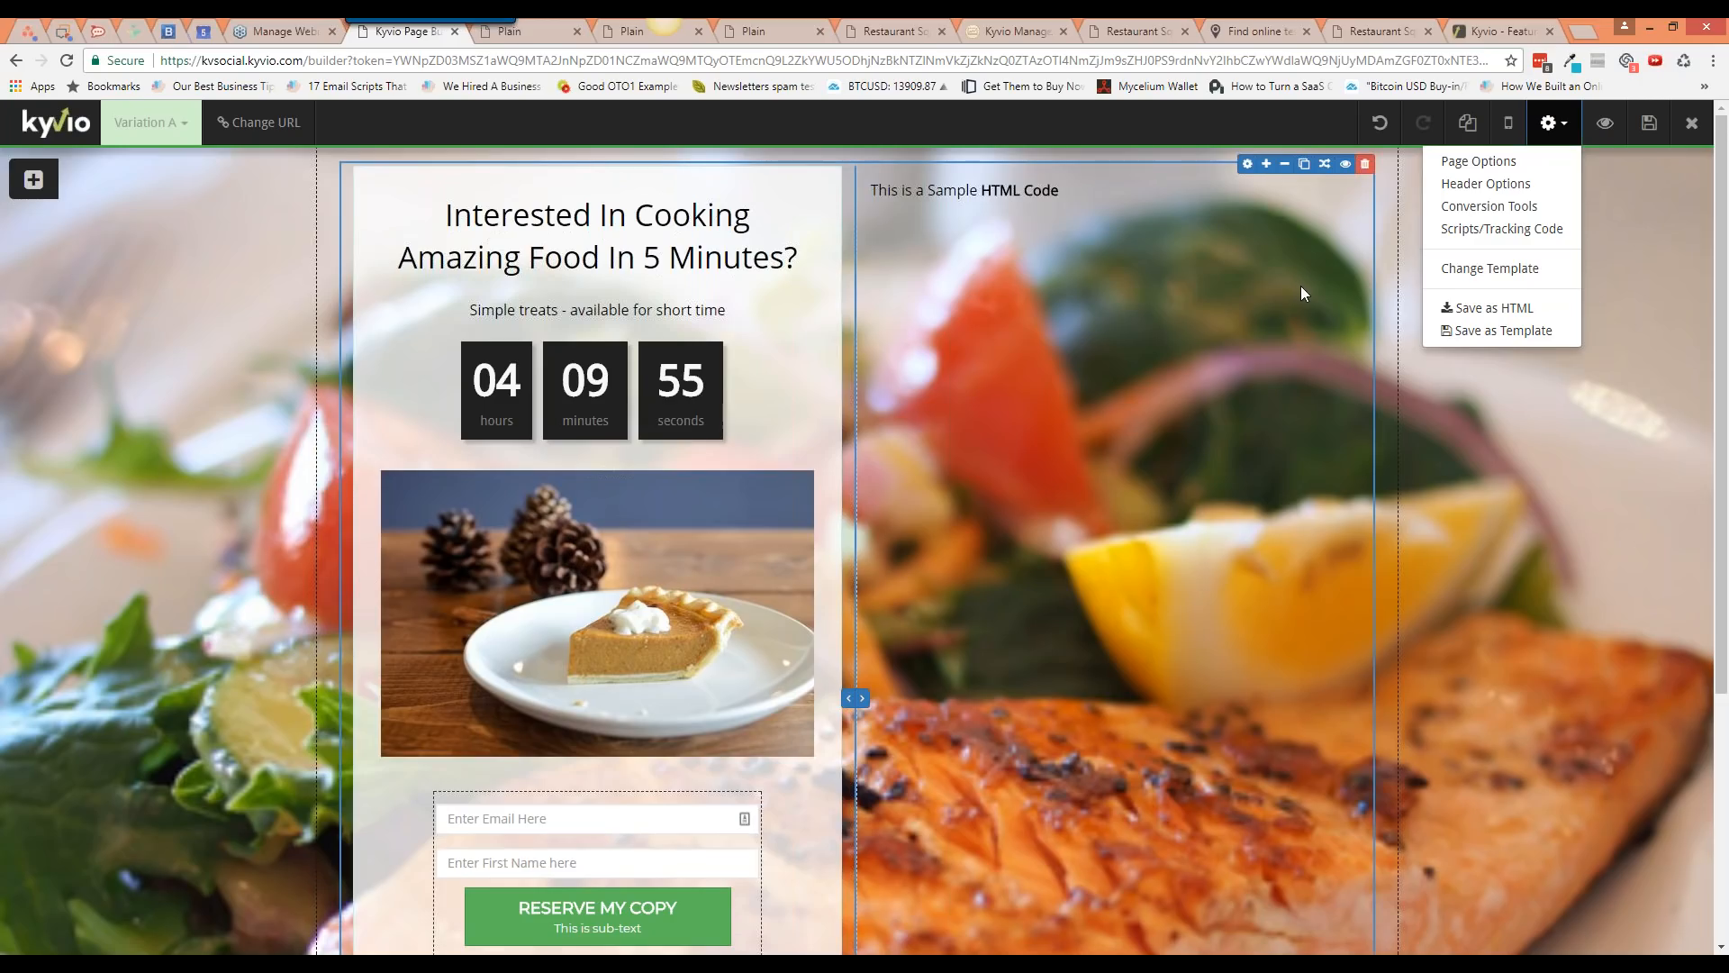
{"action": "left_click", "coordinate": [1316, 505]}
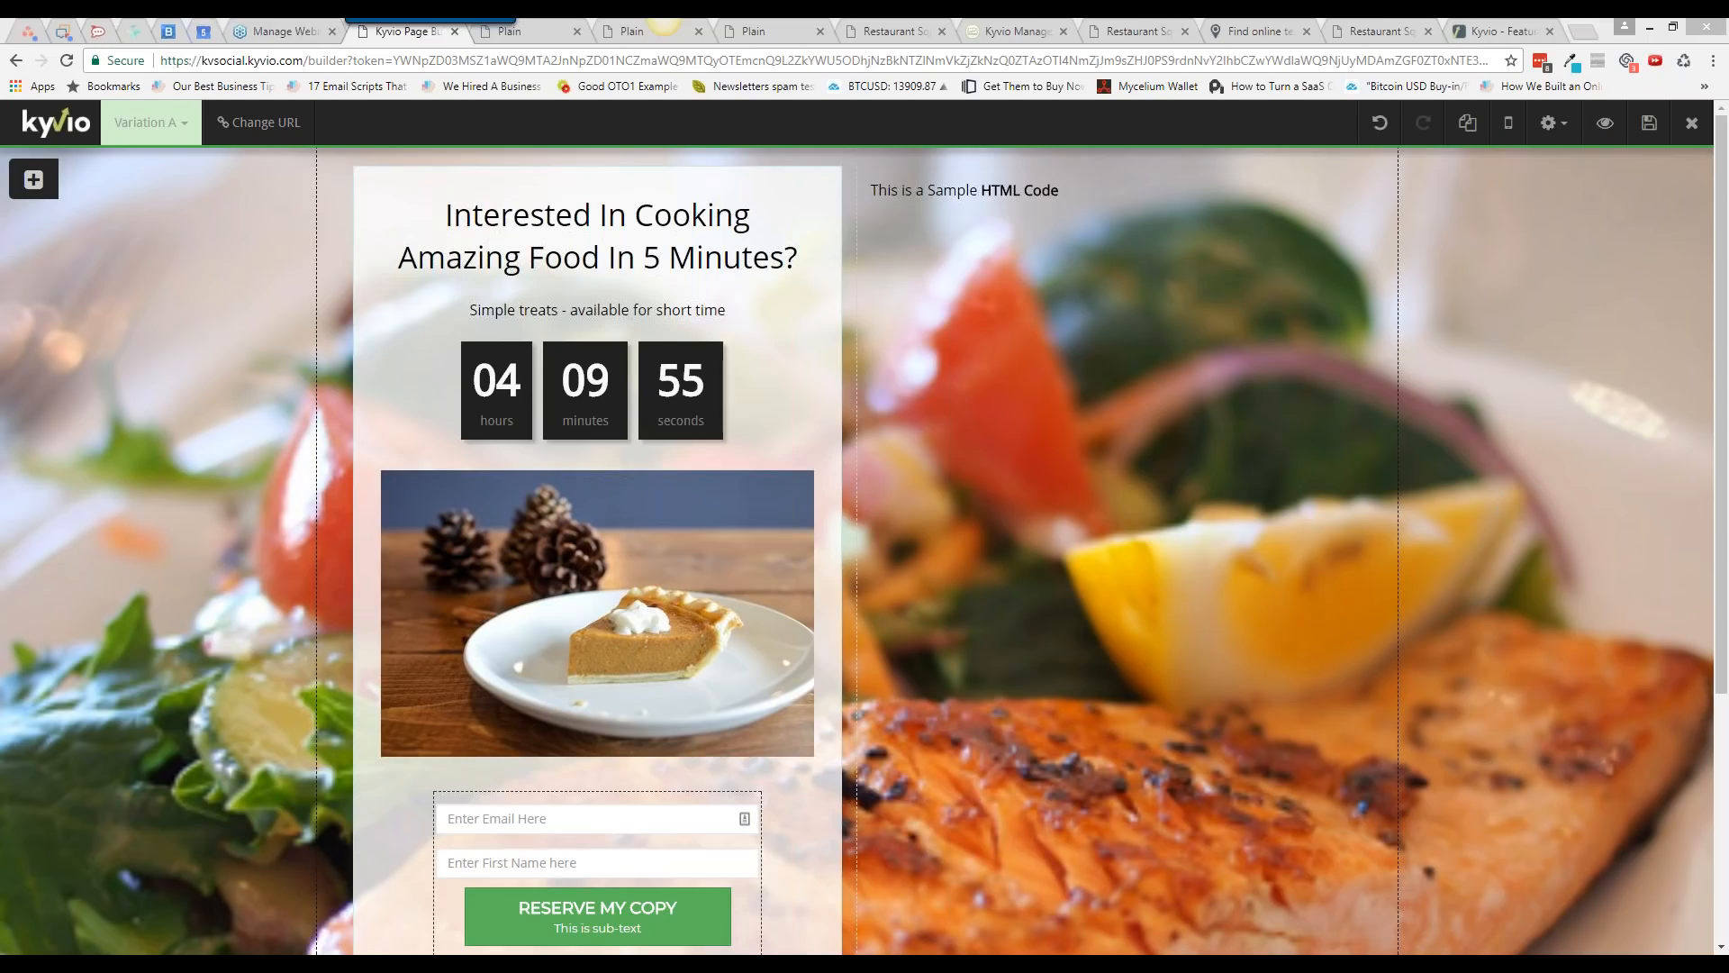
{"action": "left_click", "coordinate": [1587, 36]}
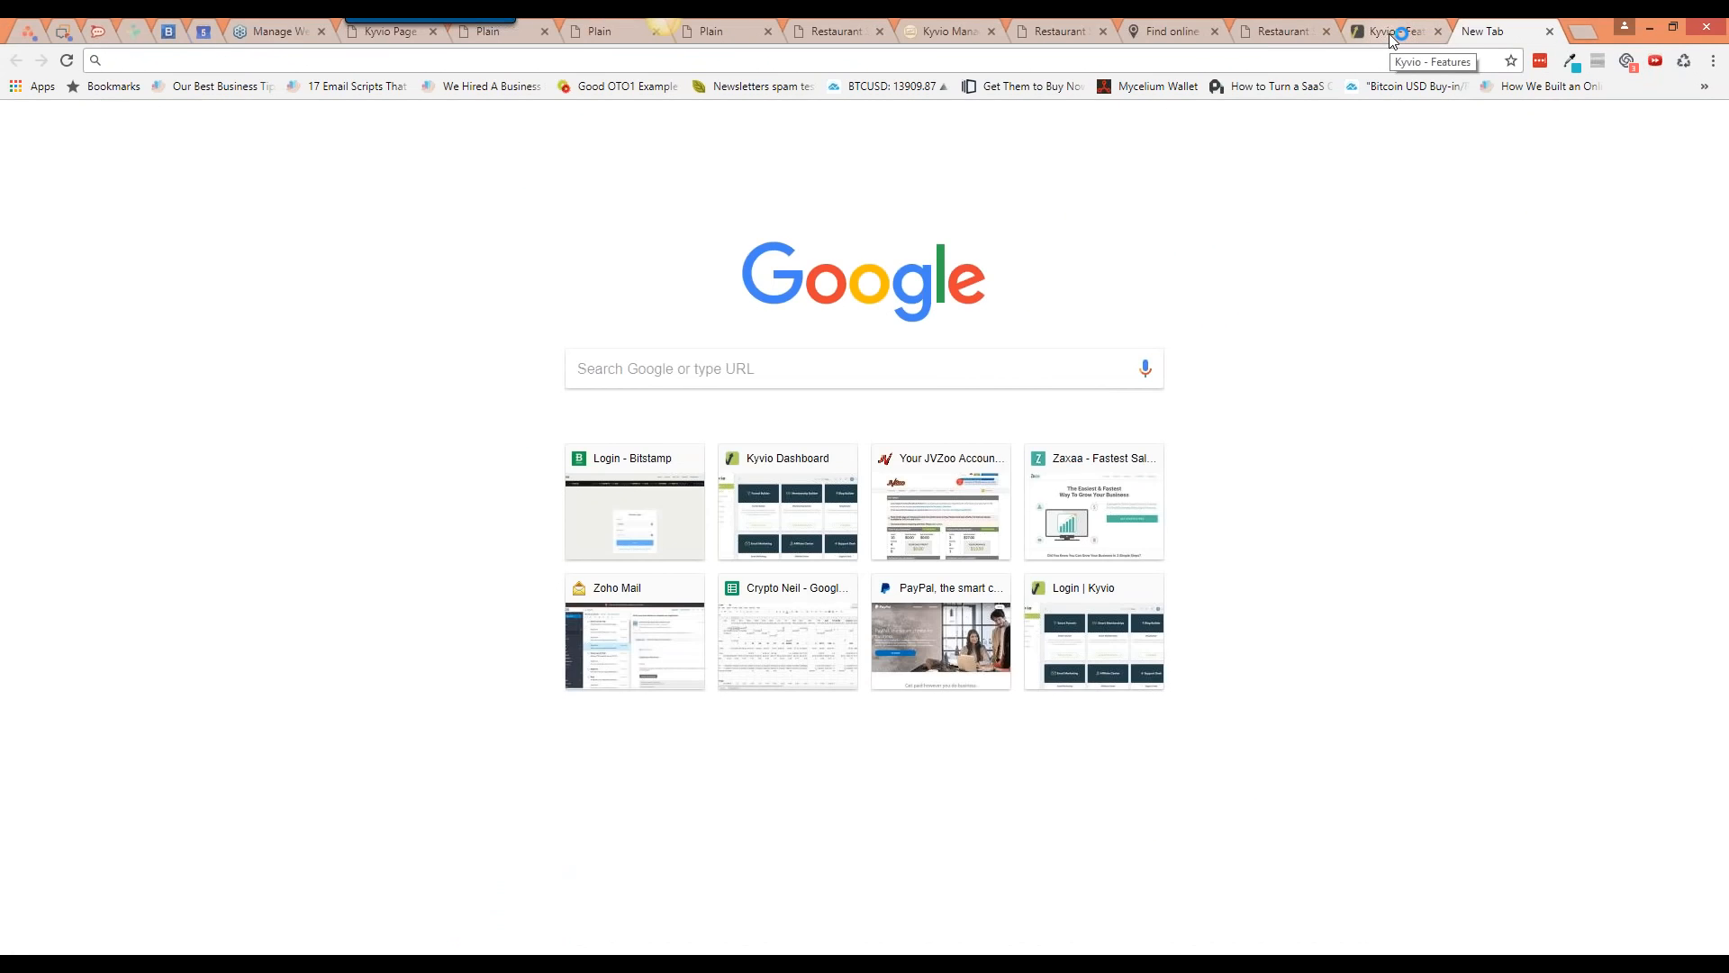
{"action": "key", "text": "alt+Tab"}
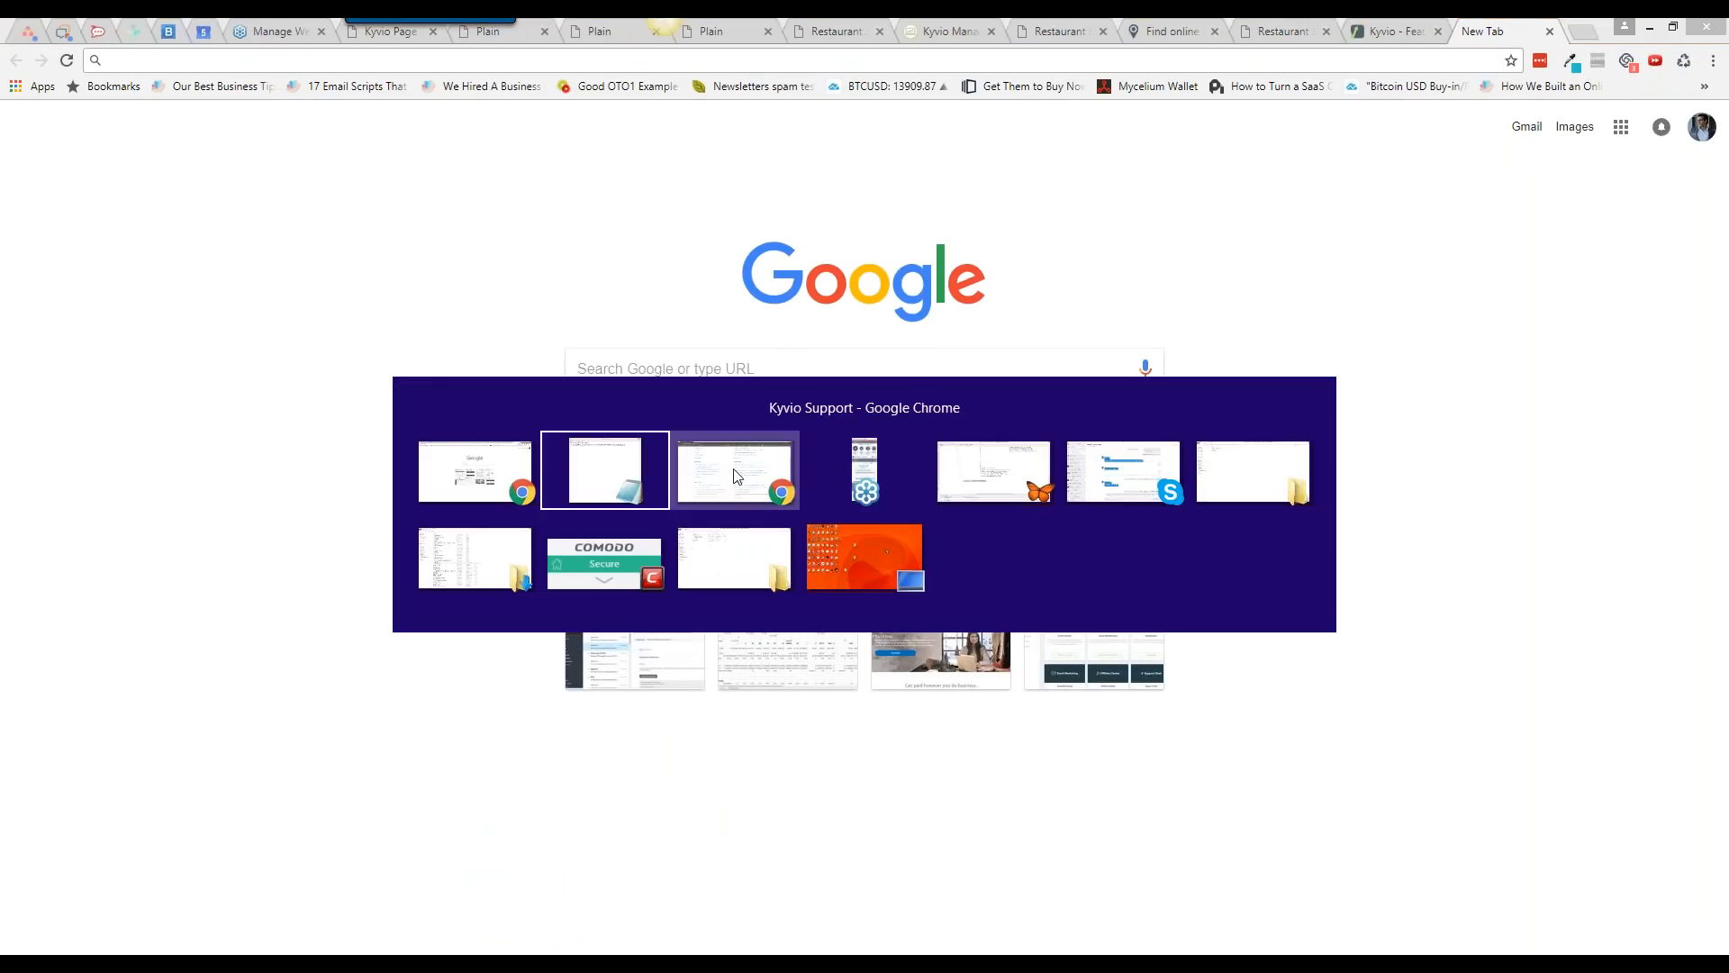
{"action": "left_click", "coordinate": [729, 479]}
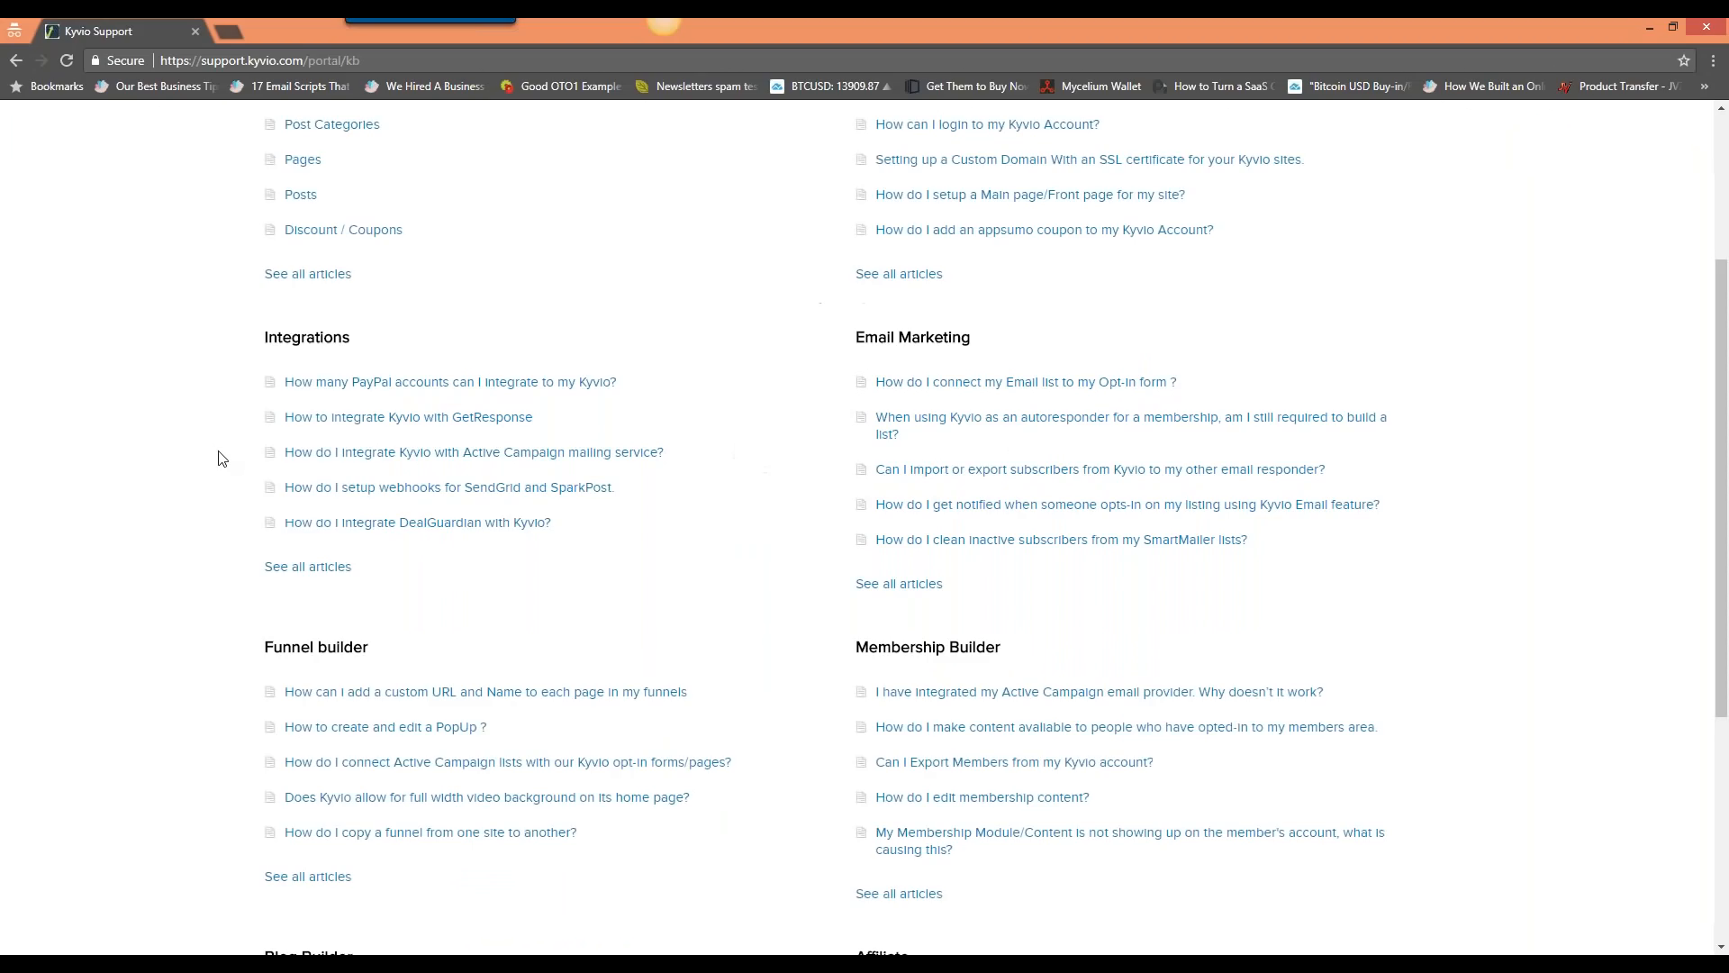
Step: Search the knowledge base for 'replay', then dismiss the empty results to show the categories again
{"action": "scroll", "coordinate": [218, 459], "scroll_direction": "up", "scroll_amount": 3}
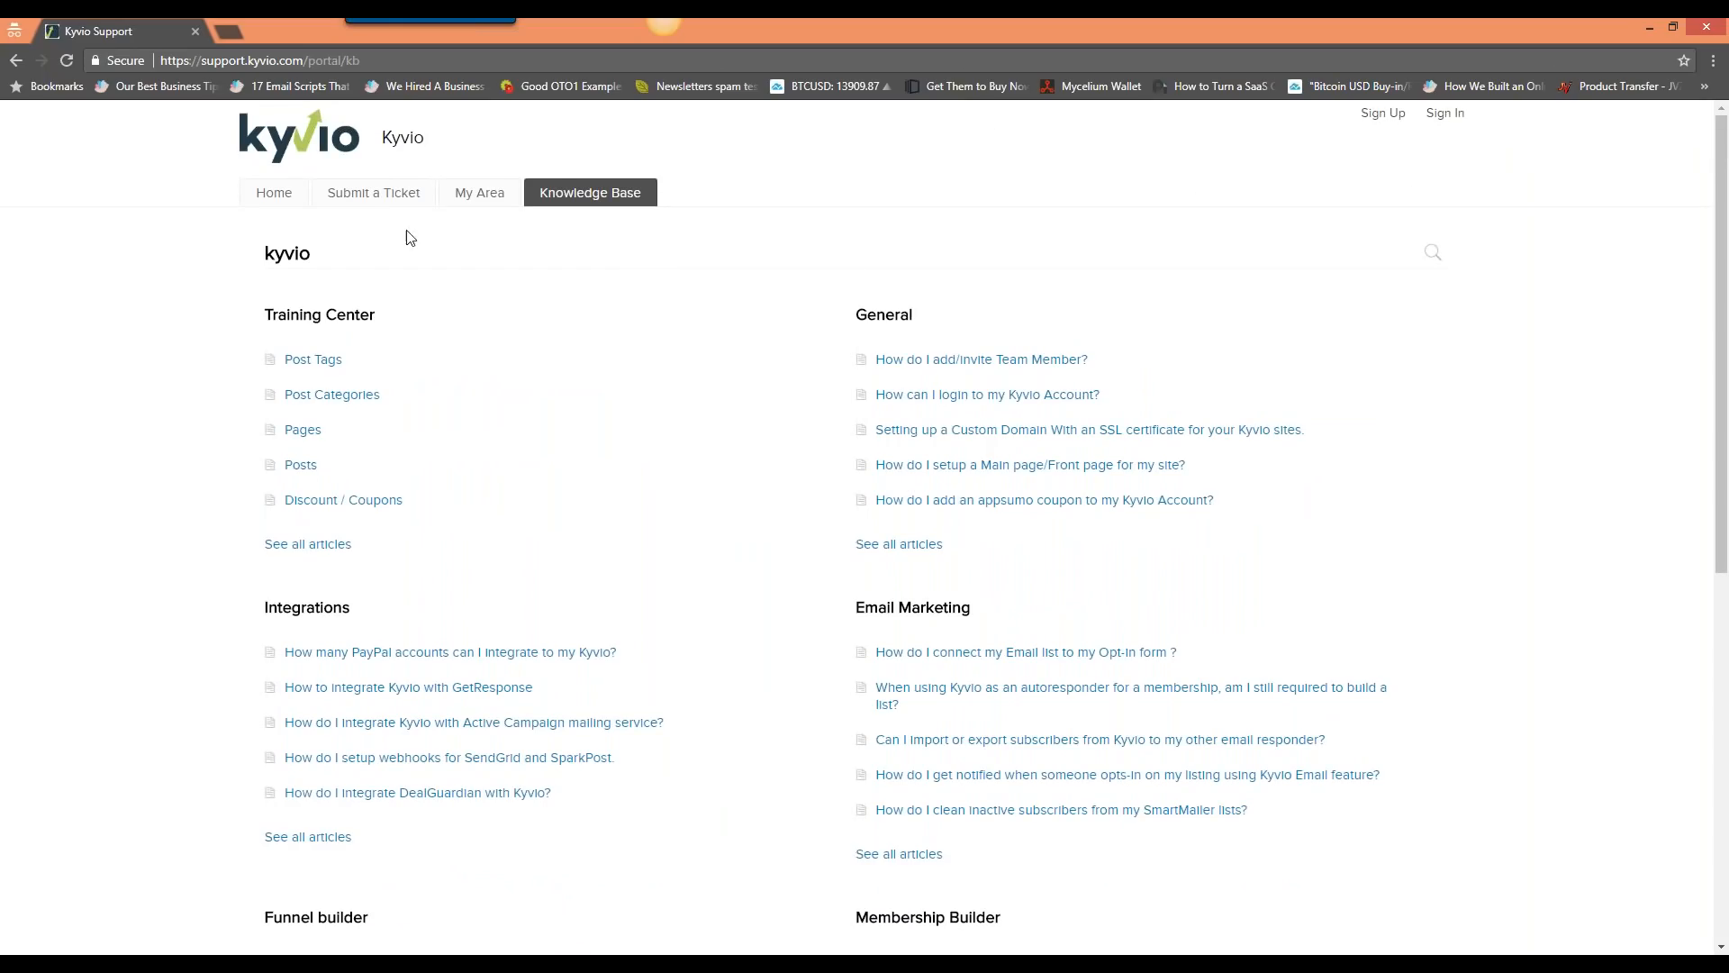
{"action": "left_click", "coordinate": [1423, 253]}
{"action": "type", "text": "replay"}
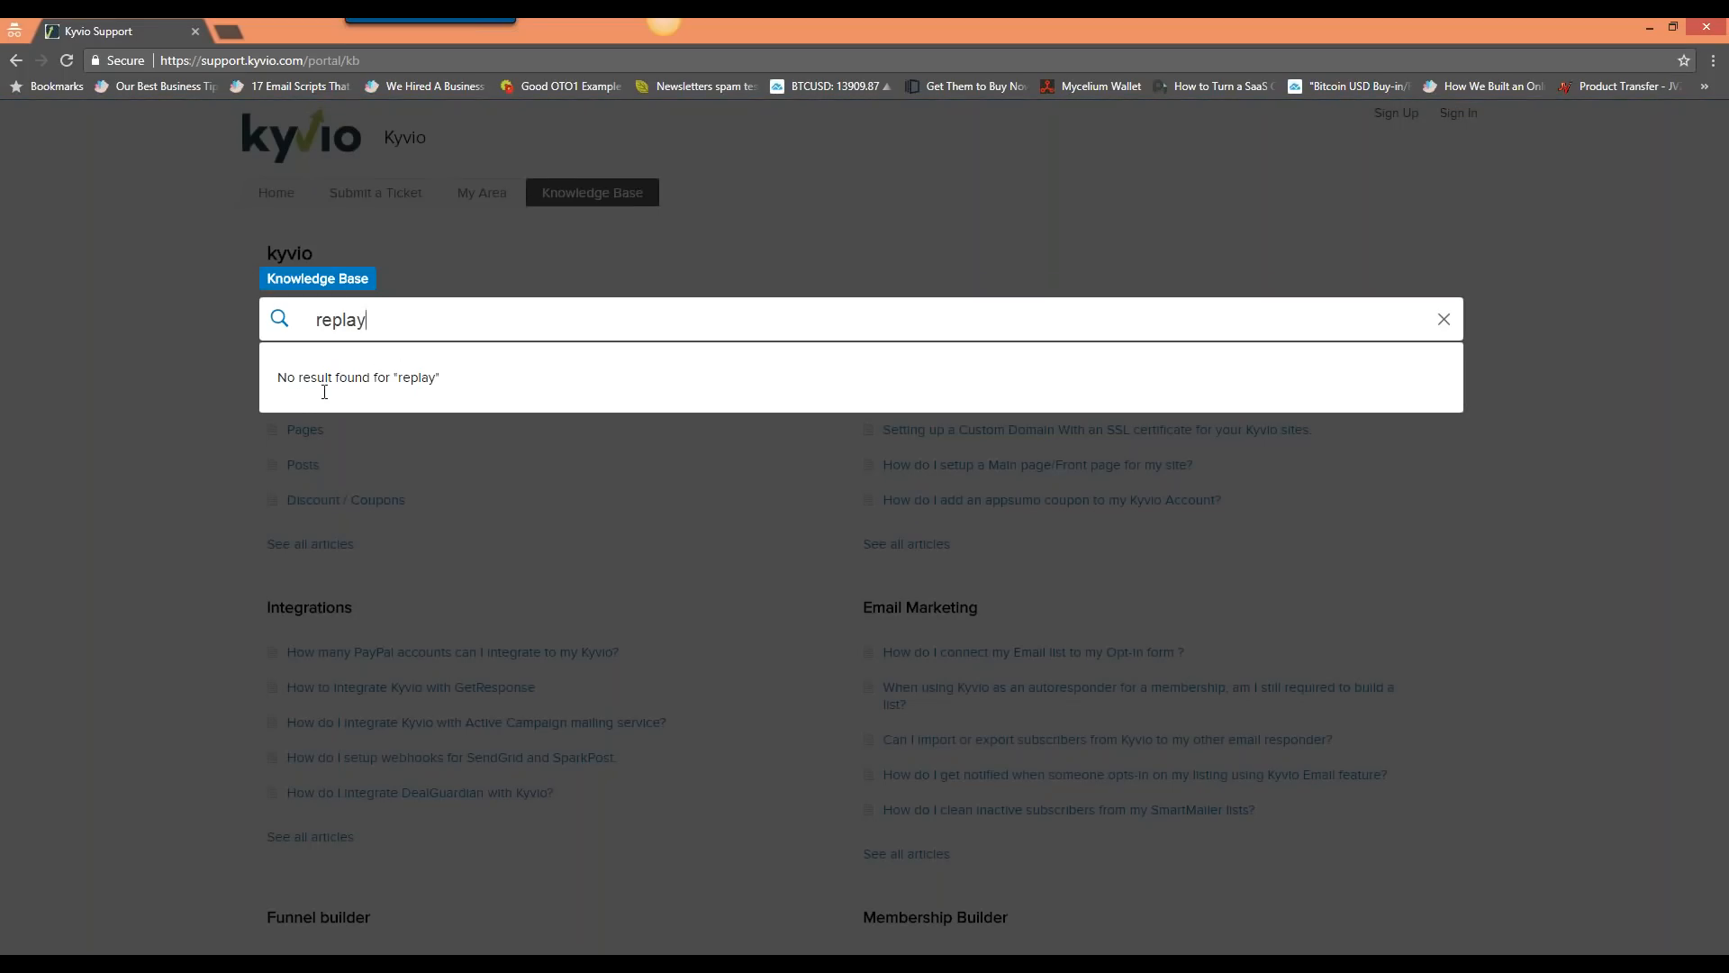
{"action": "left_click_drag", "start_coordinate": [176, 384], "coordinate": [554, 242]}
{"action": "left_click", "coordinate": [545, 301]}
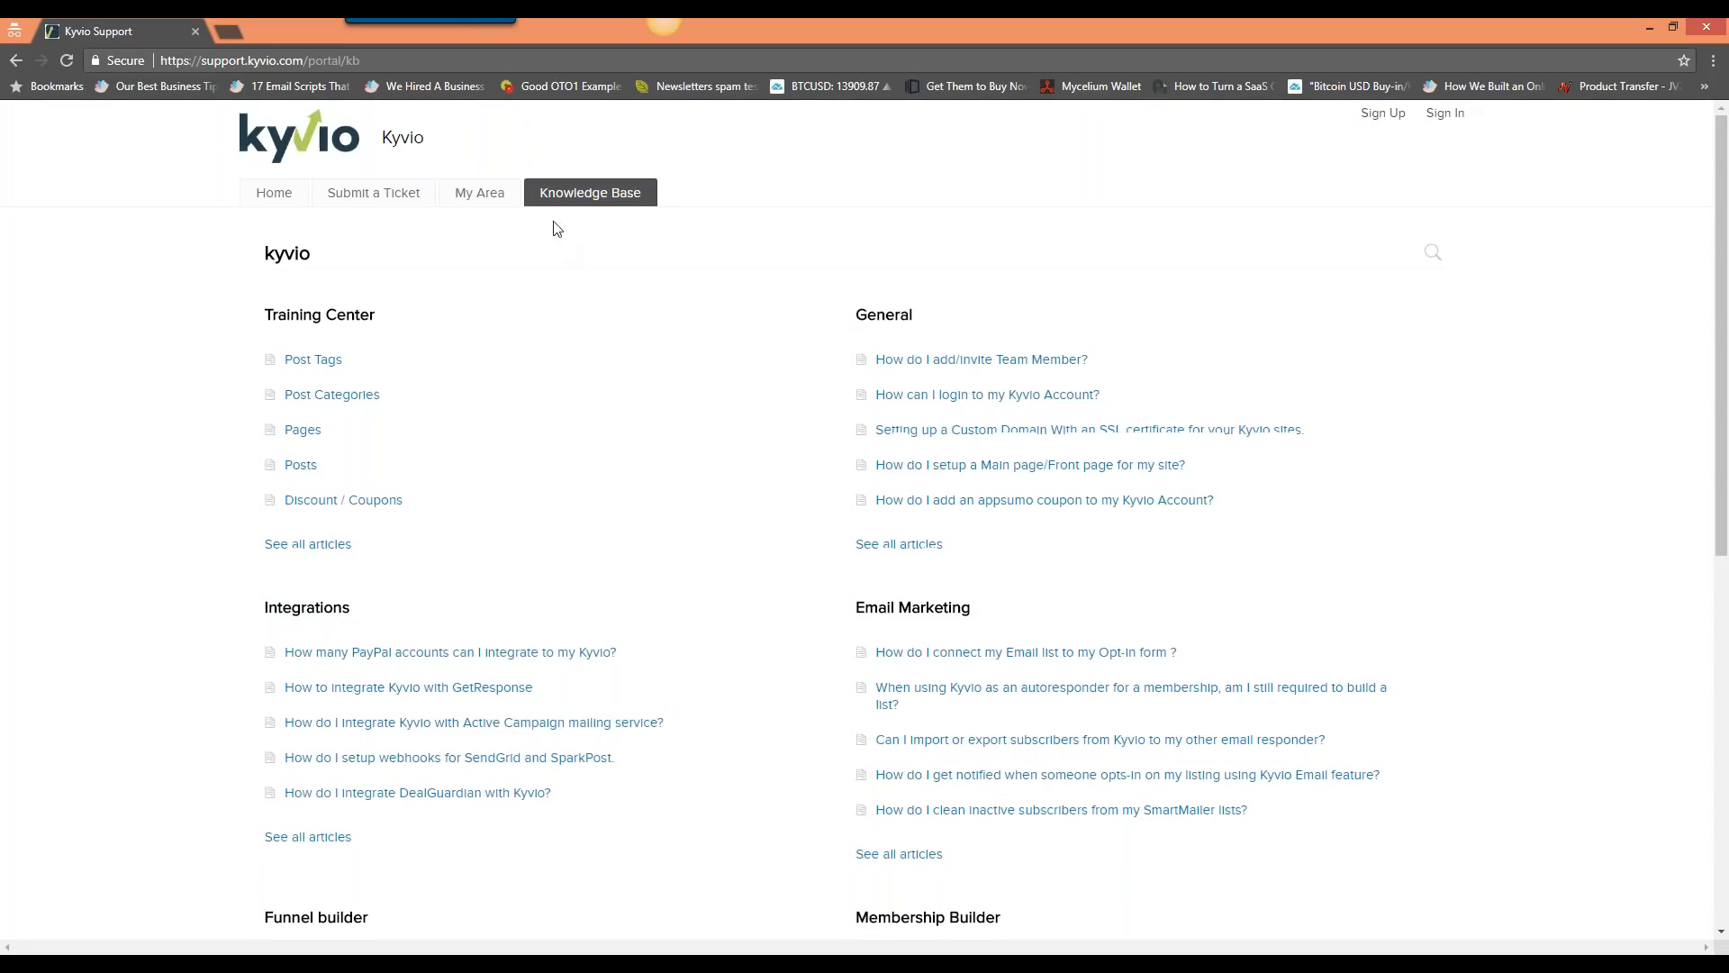